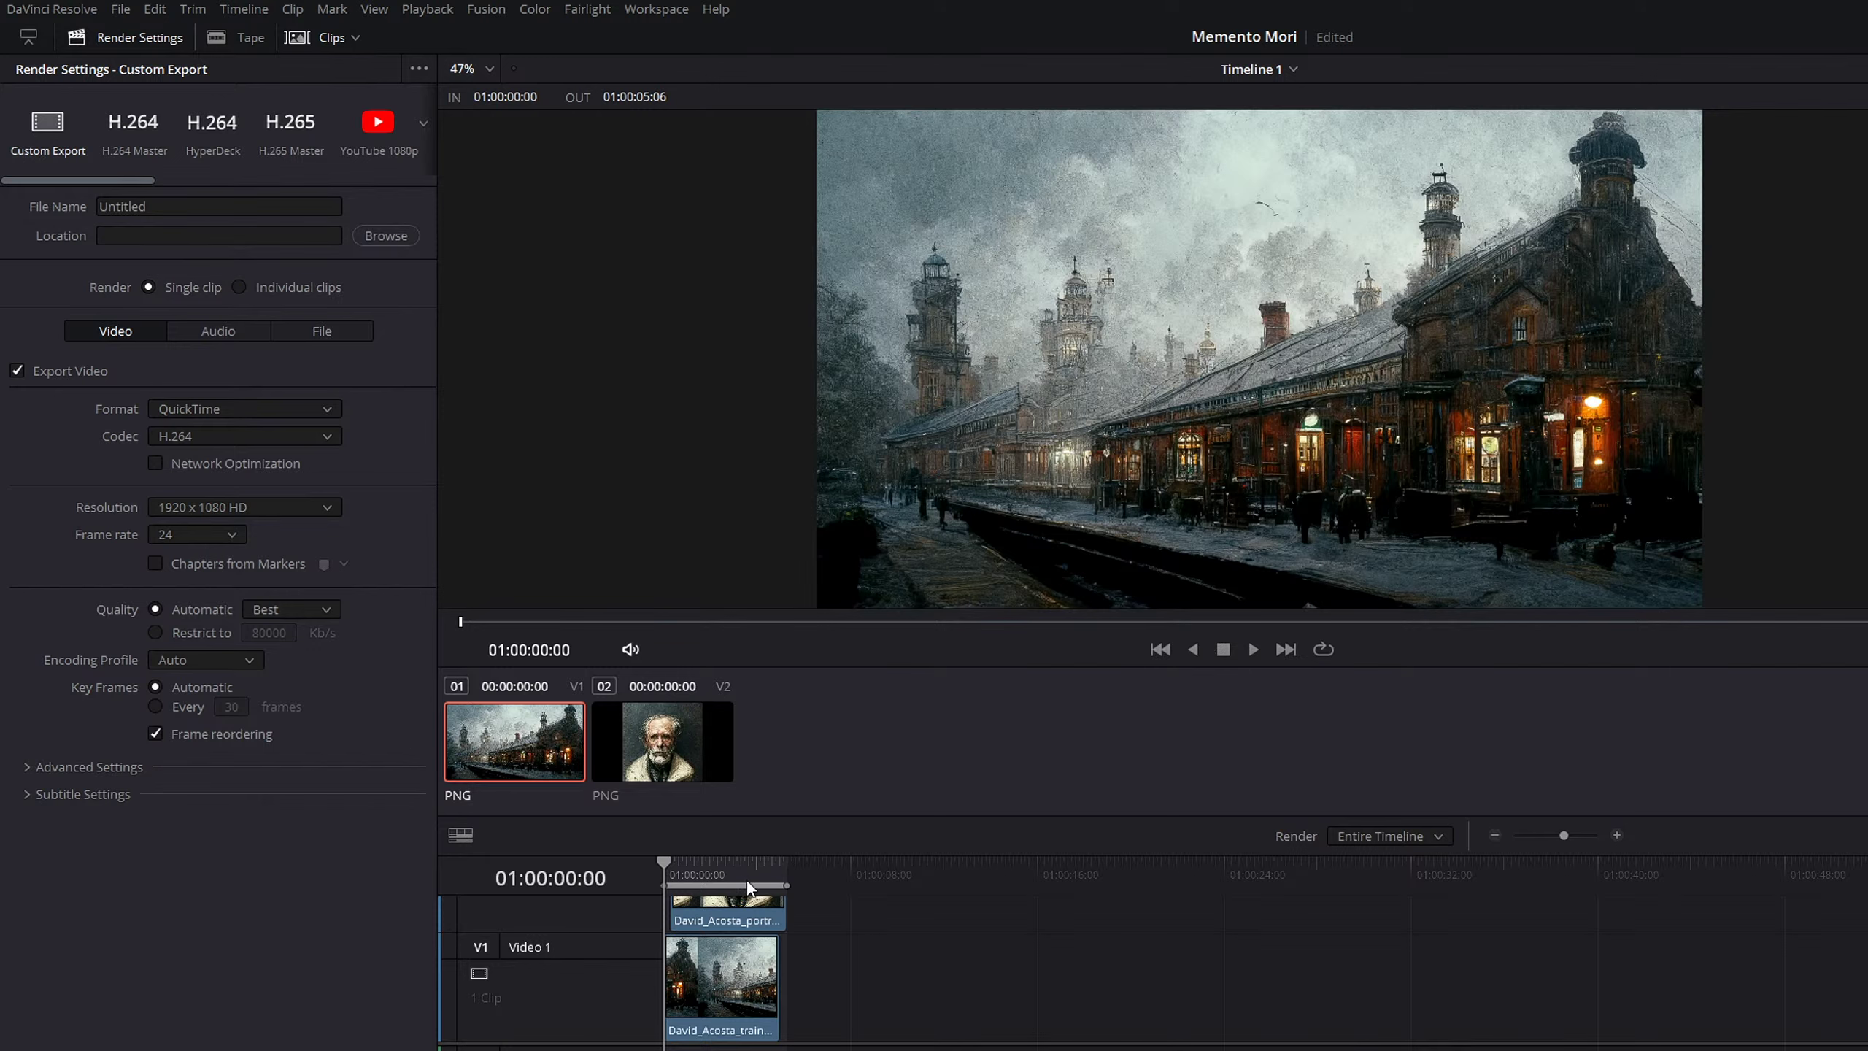
Scrub through the first second of the timeline to preview the portrait overlay appearing over the train station image.
scroll(716, 913, "up", 2)
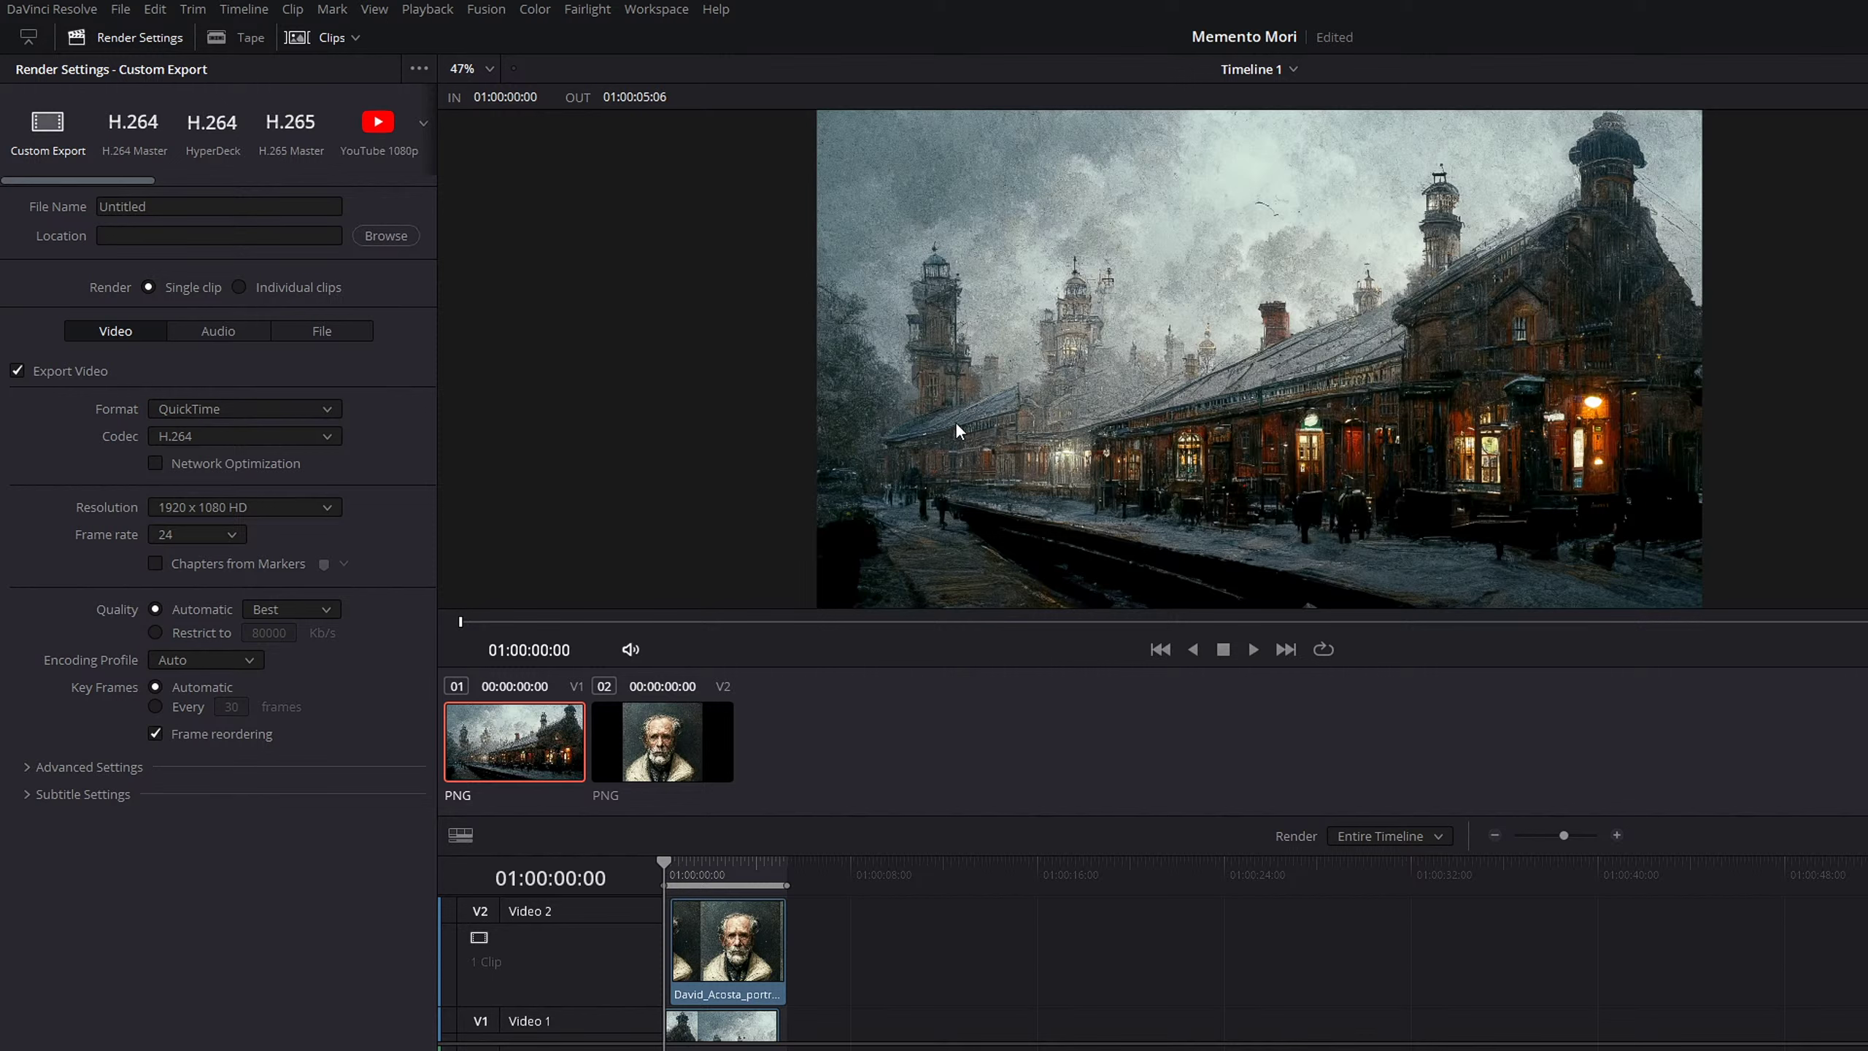
mouse_move(703, 877)
left_mouse_down()
mouse_move(737, 853)
mouse_move(683, 855)
left_mouse_up()
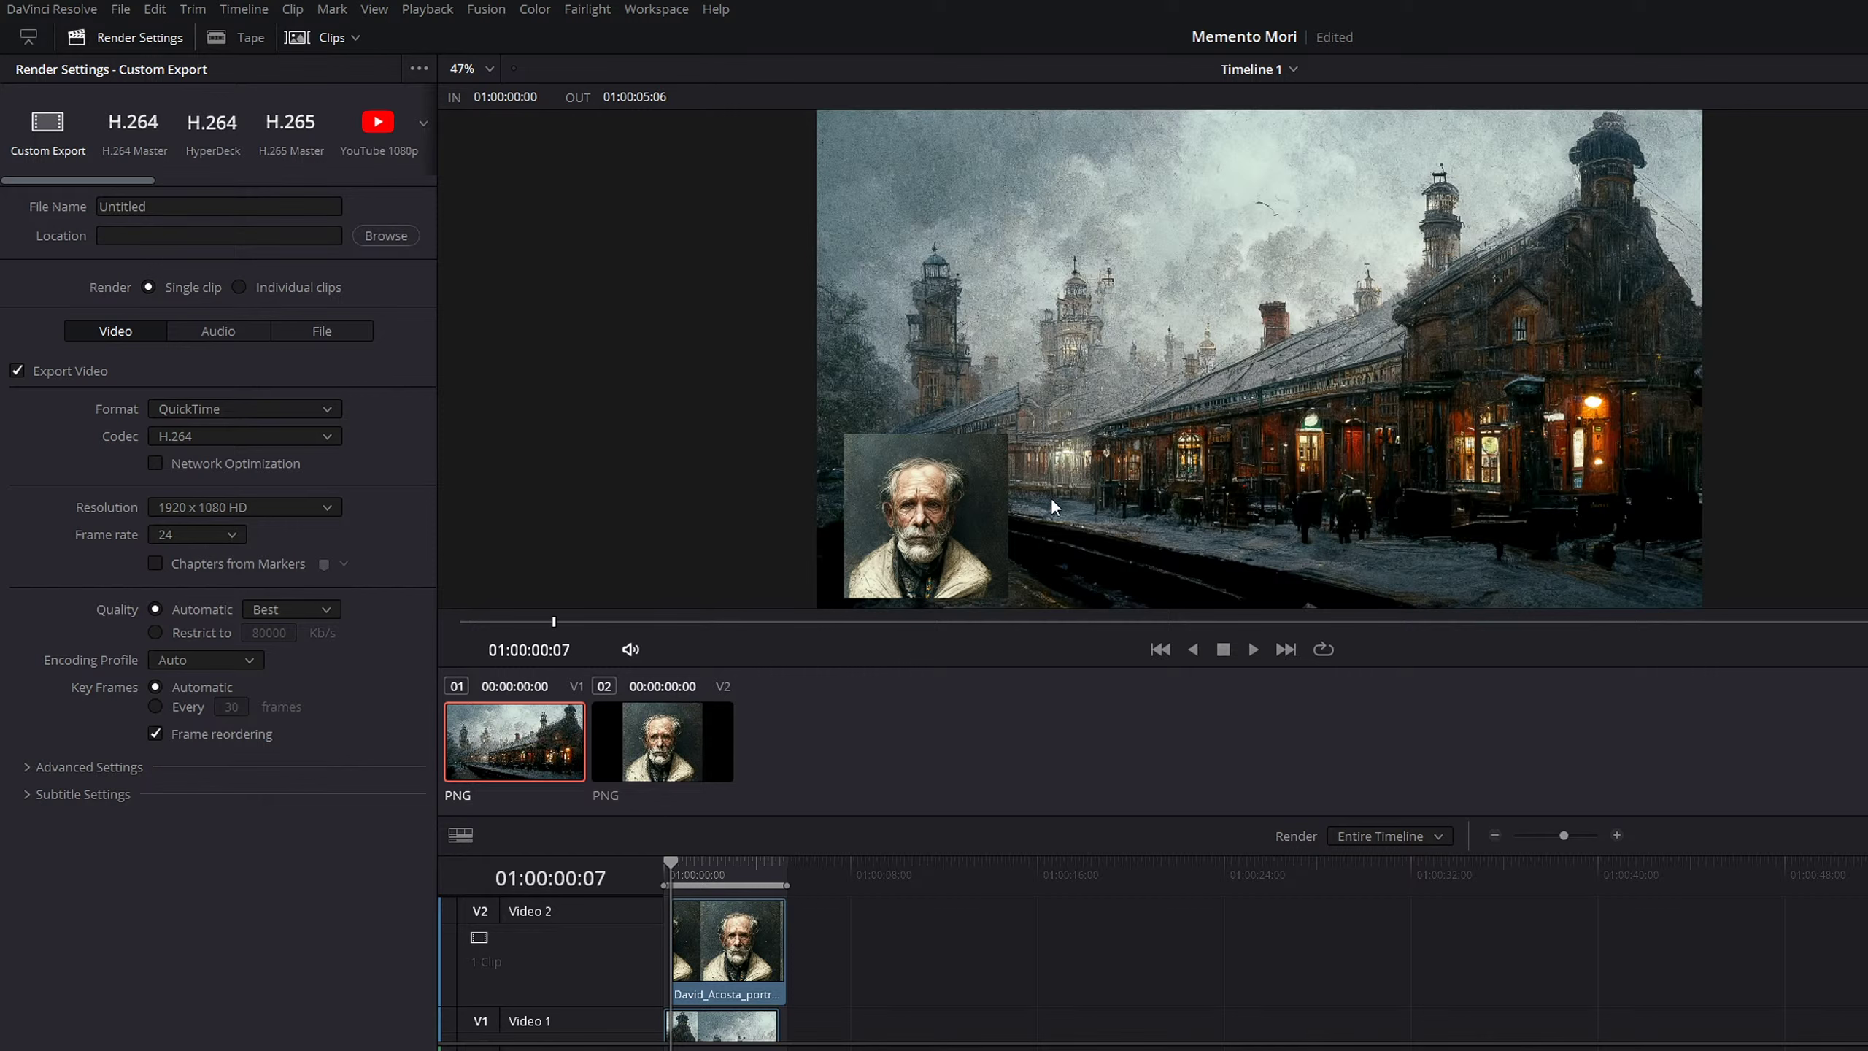
mouse_move(687, 875)
left_mouse_down()
mouse_move(640, 865)
mouse_move(762, 862)
mouse_move(657, 857)
left_mouse_up()
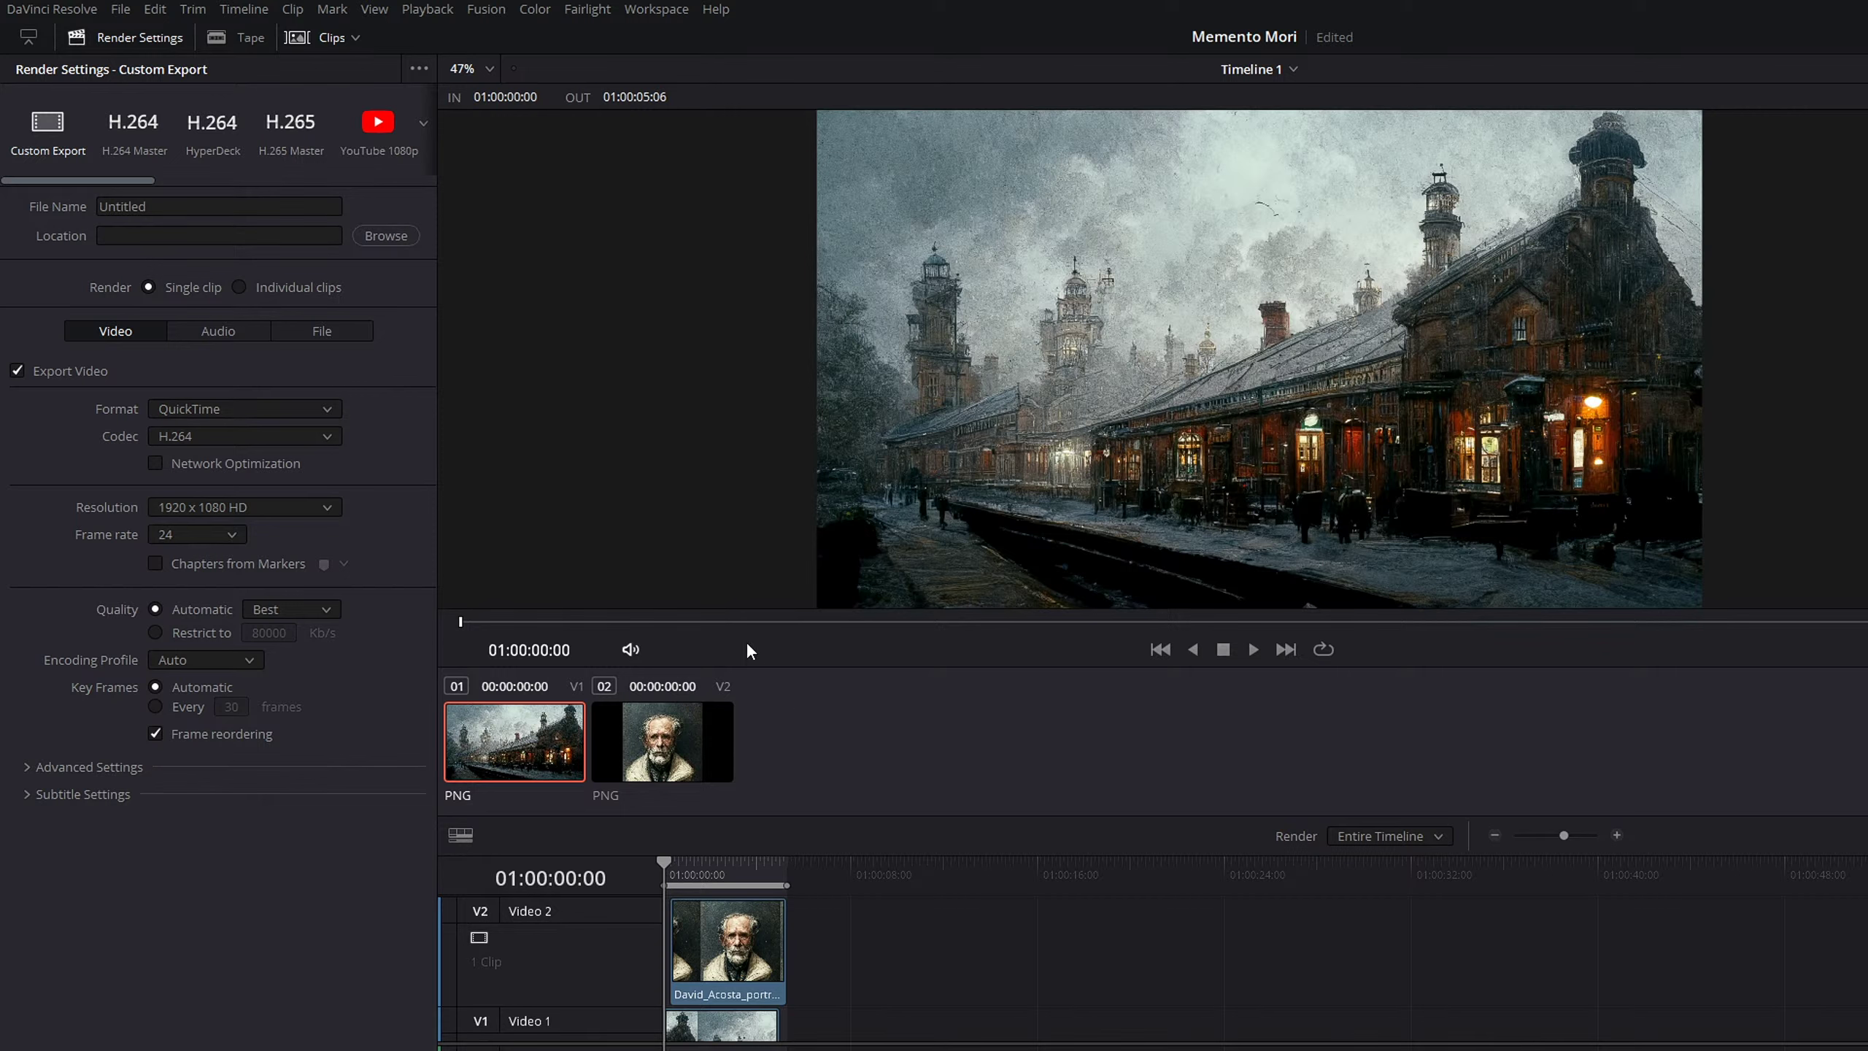
key("space")
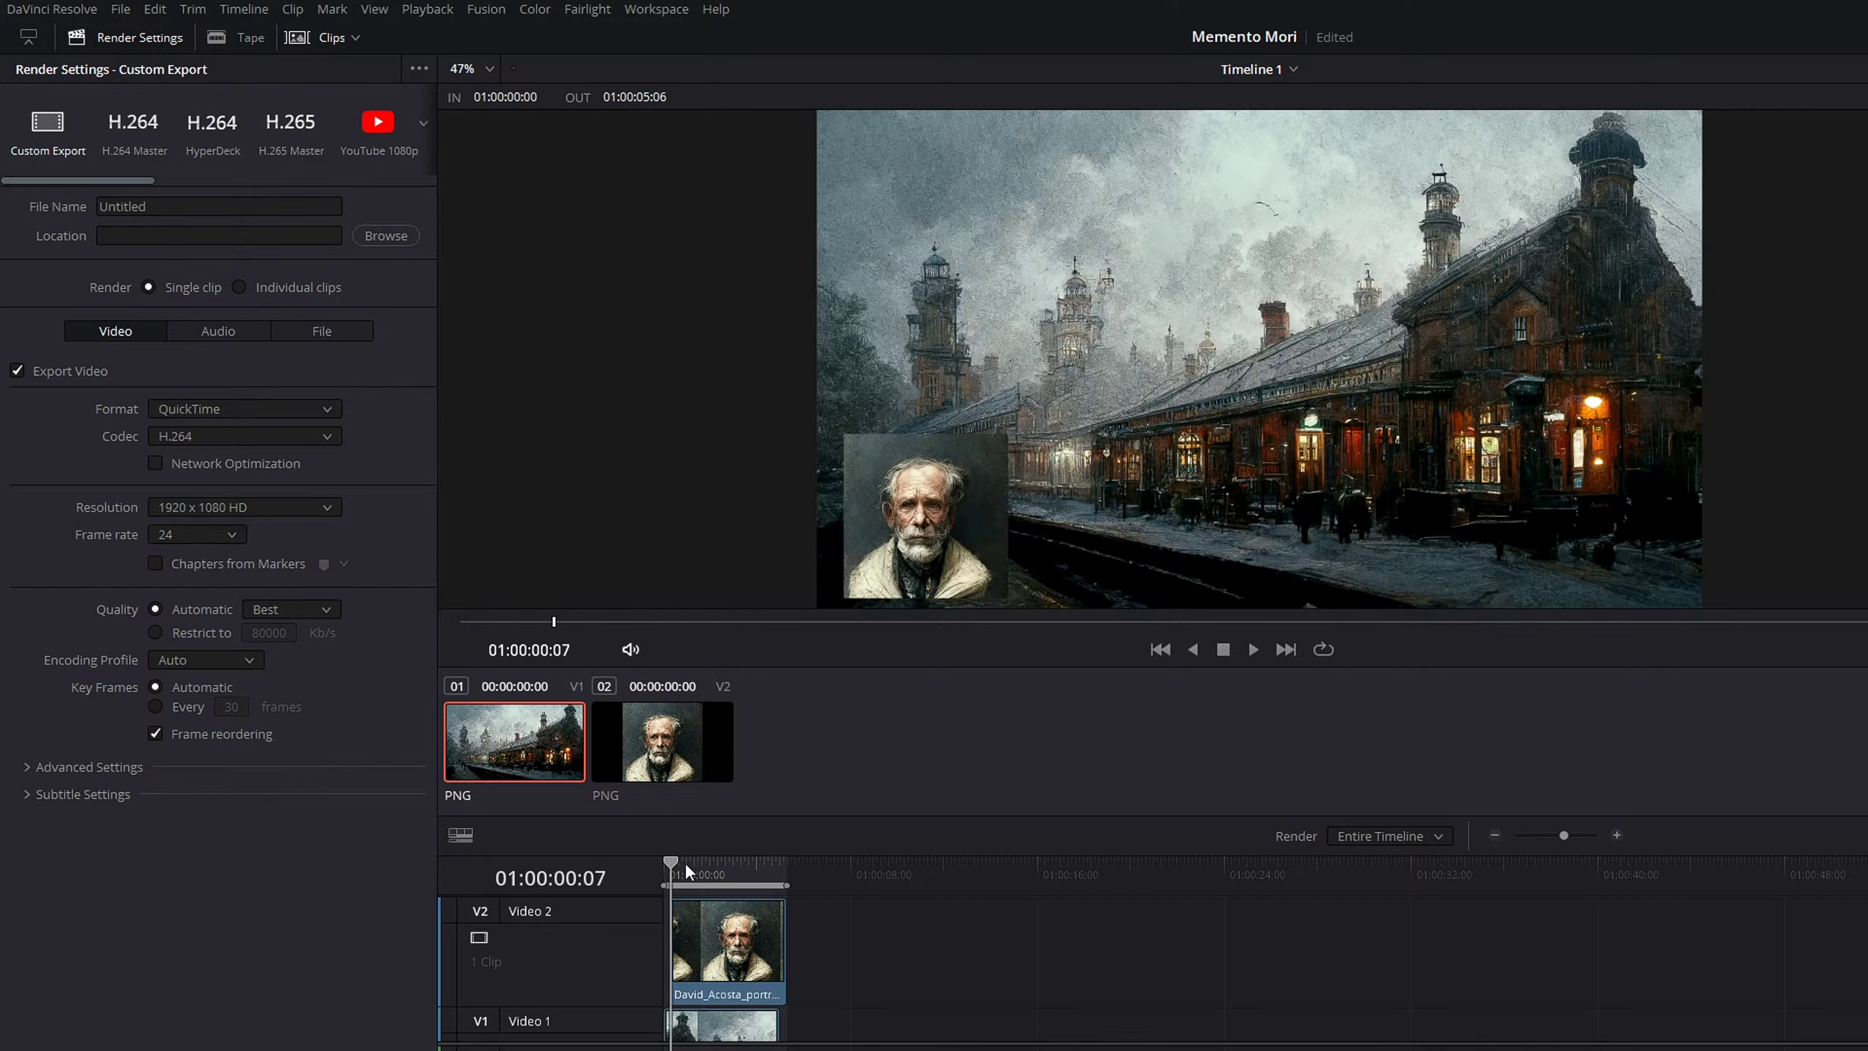
left_click_drag(681, 866, 643, 888)
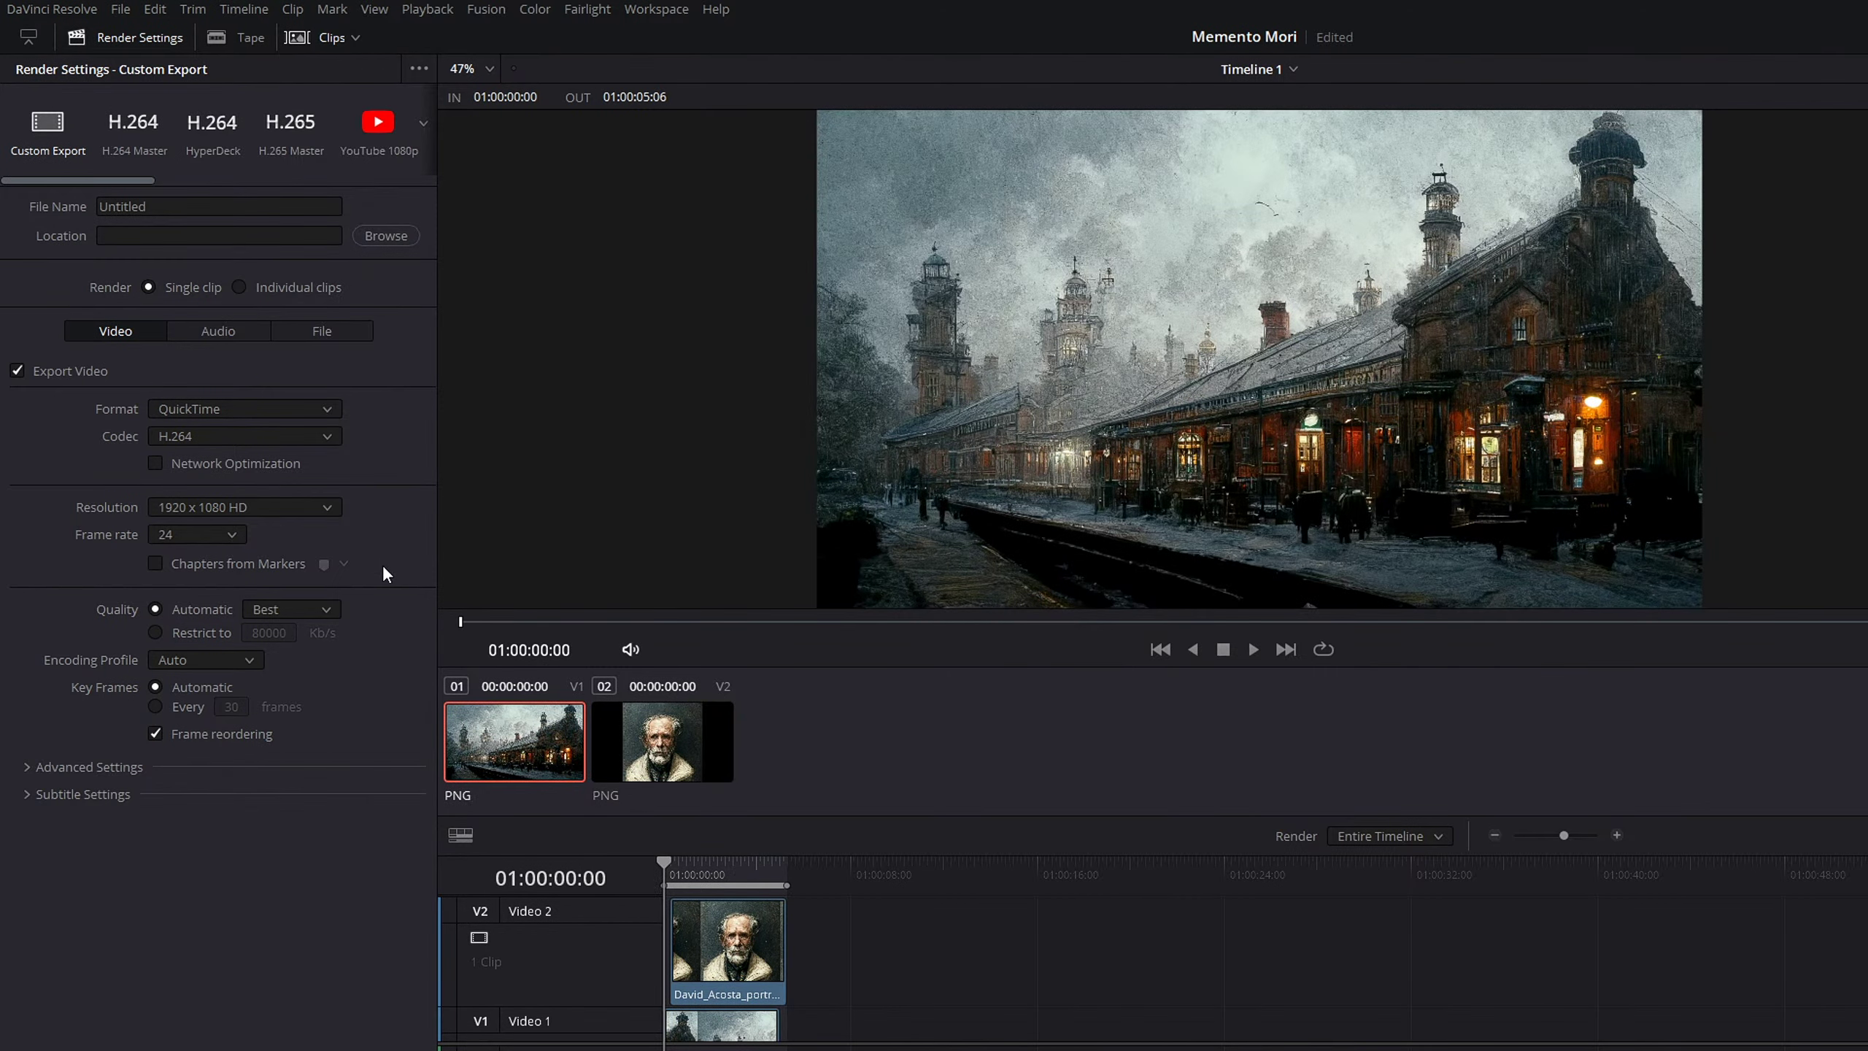
left_click(690, 866)
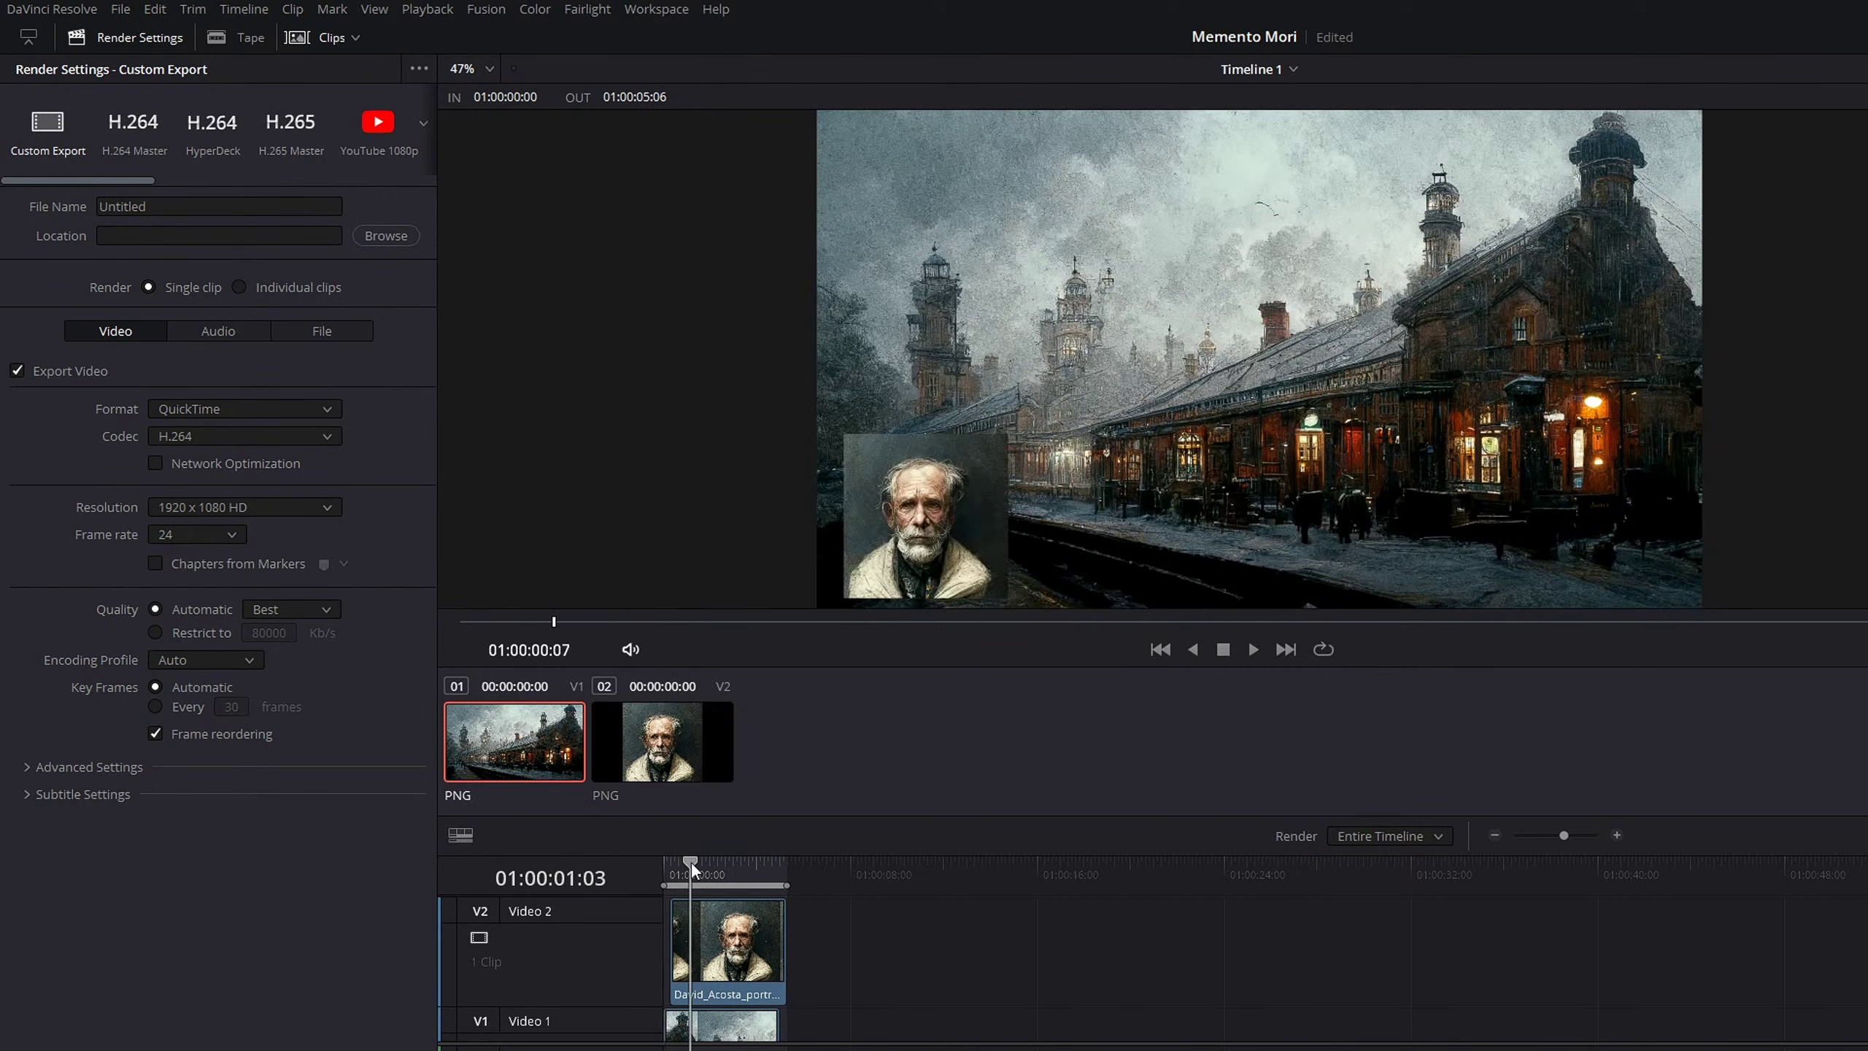
left_click_drag(692, 863, 655, 883)
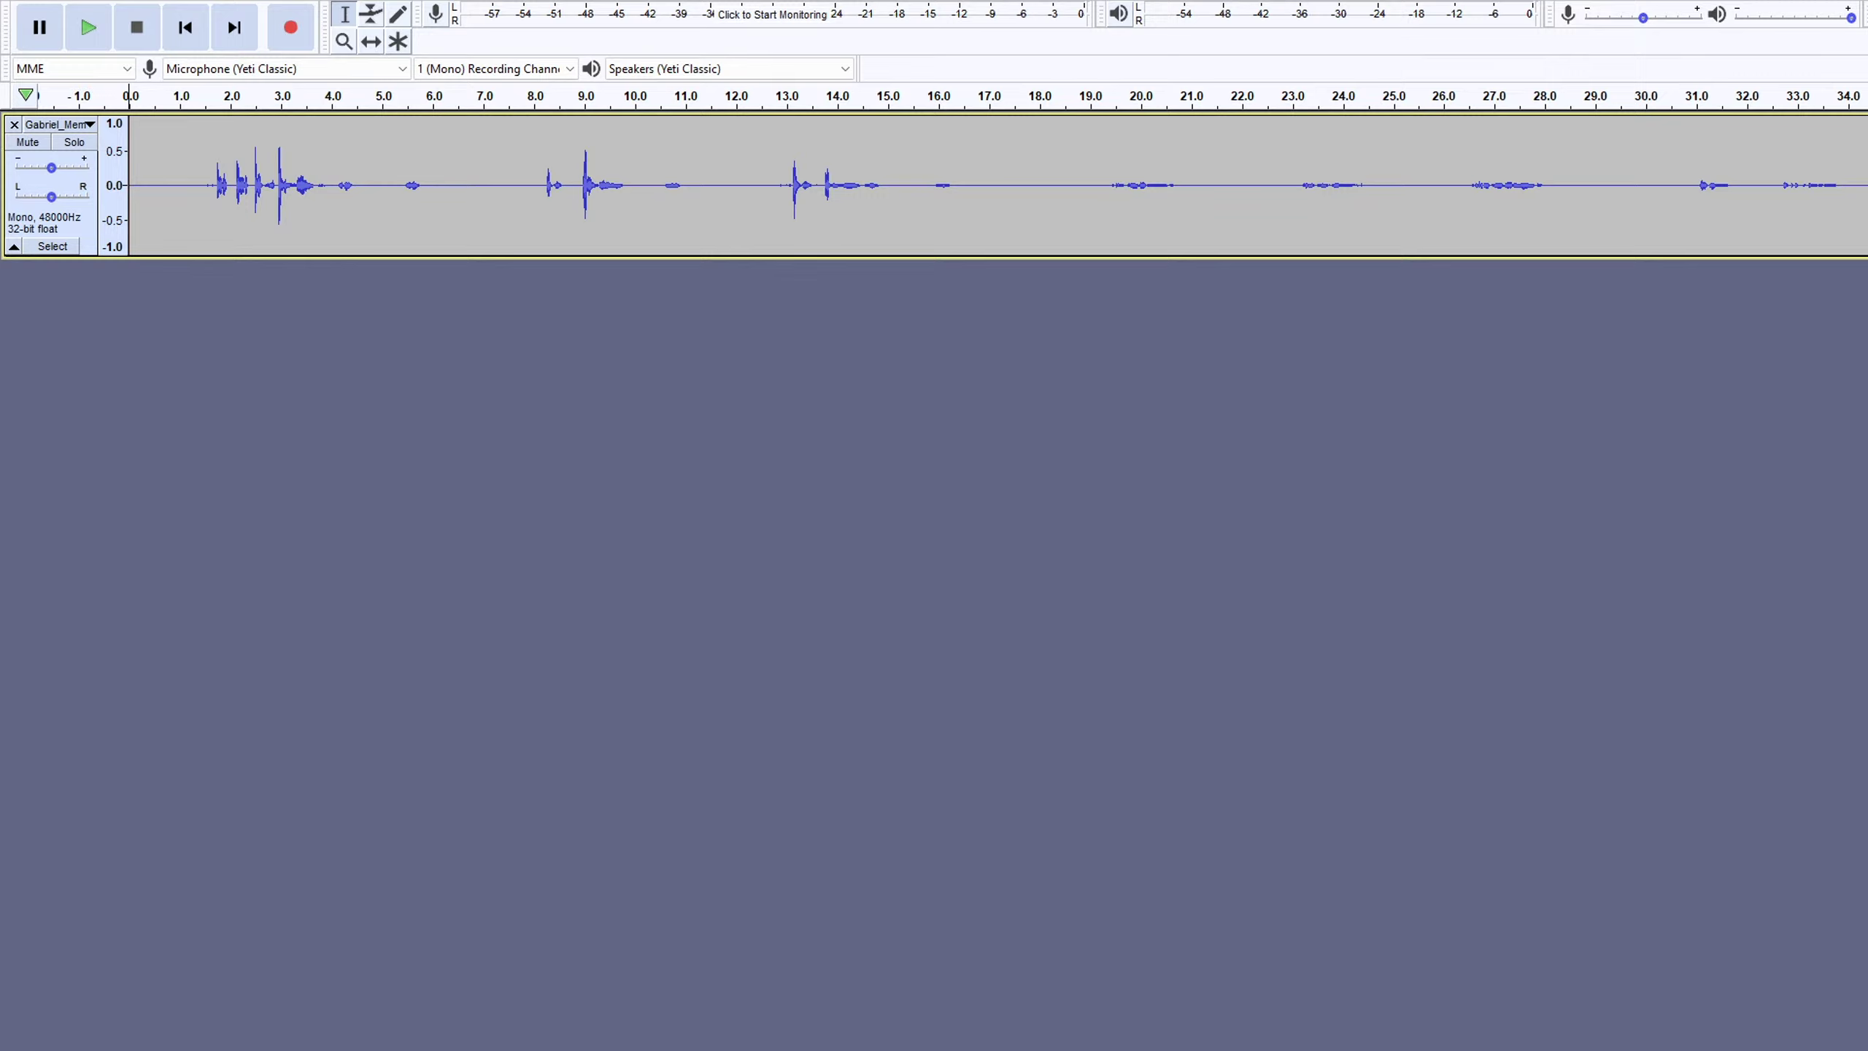
Switch to Audacity, play the recorded voice clip from about 1 second in, and examine the rest of its waveform.
left_click(174, 206)
key("space")
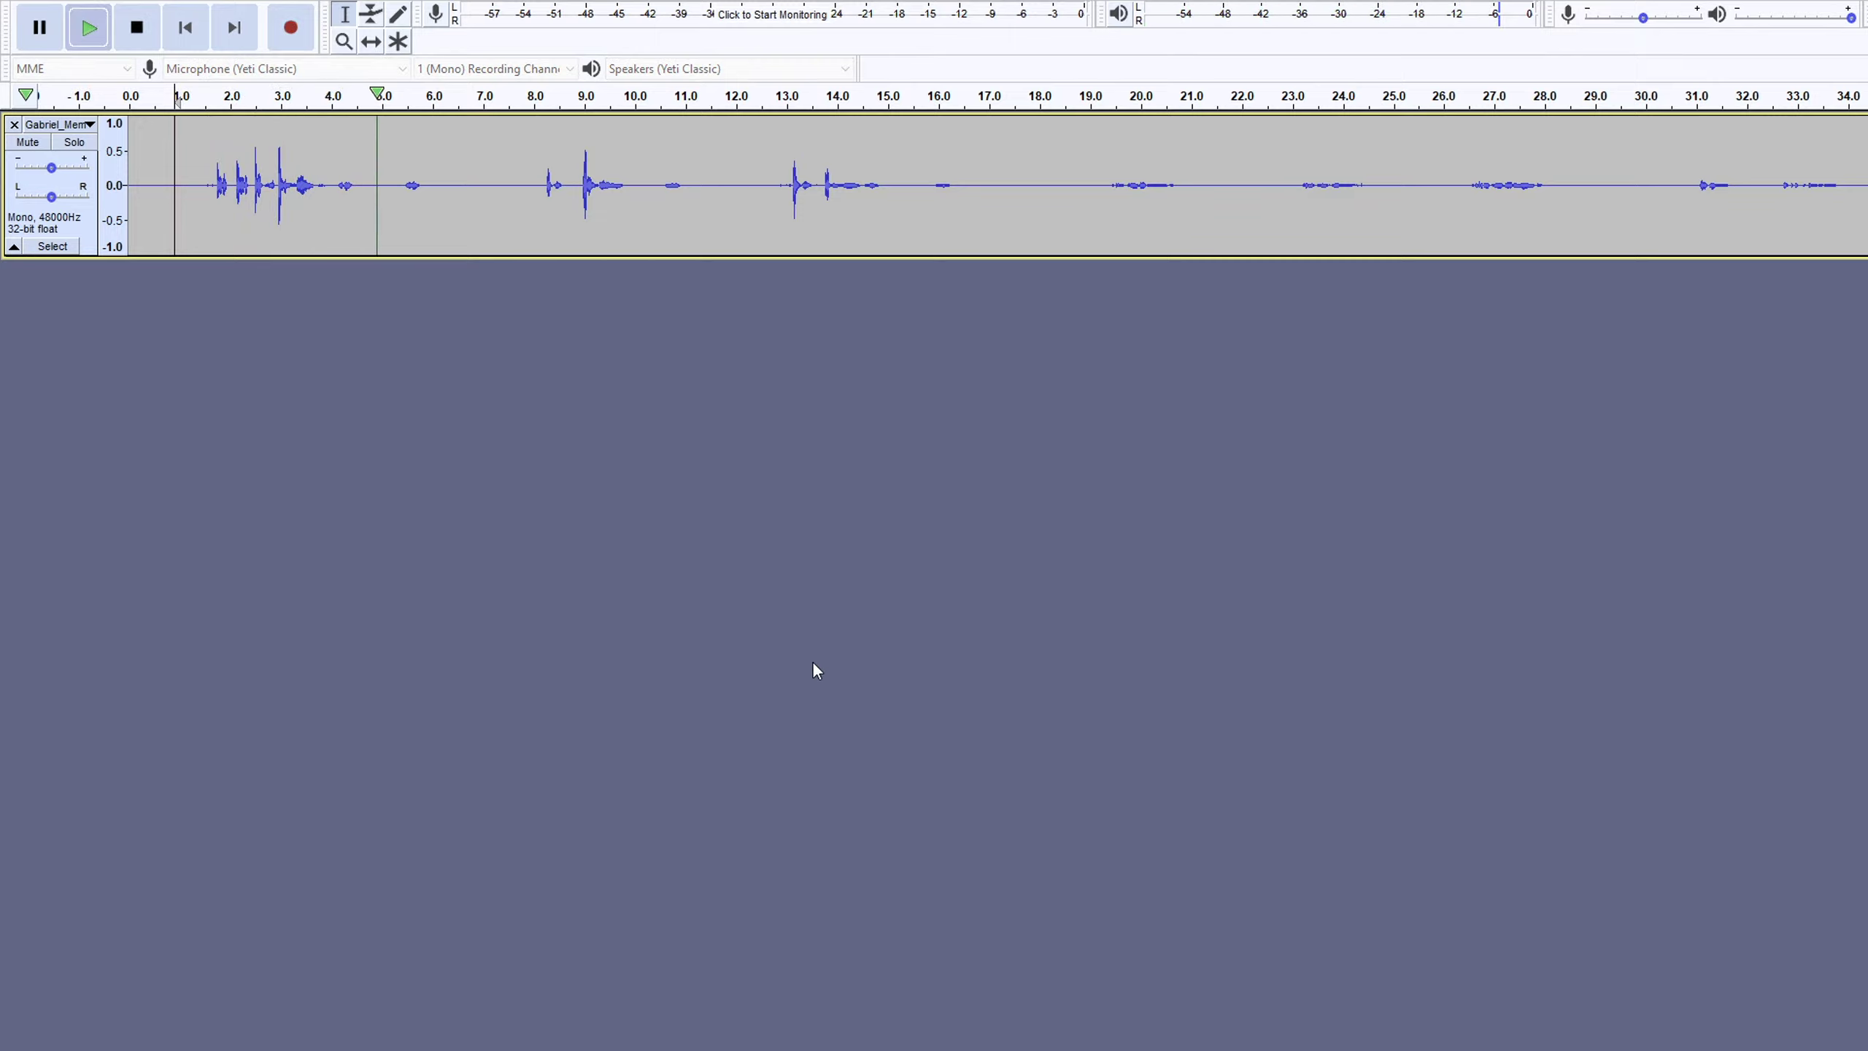
key("space")
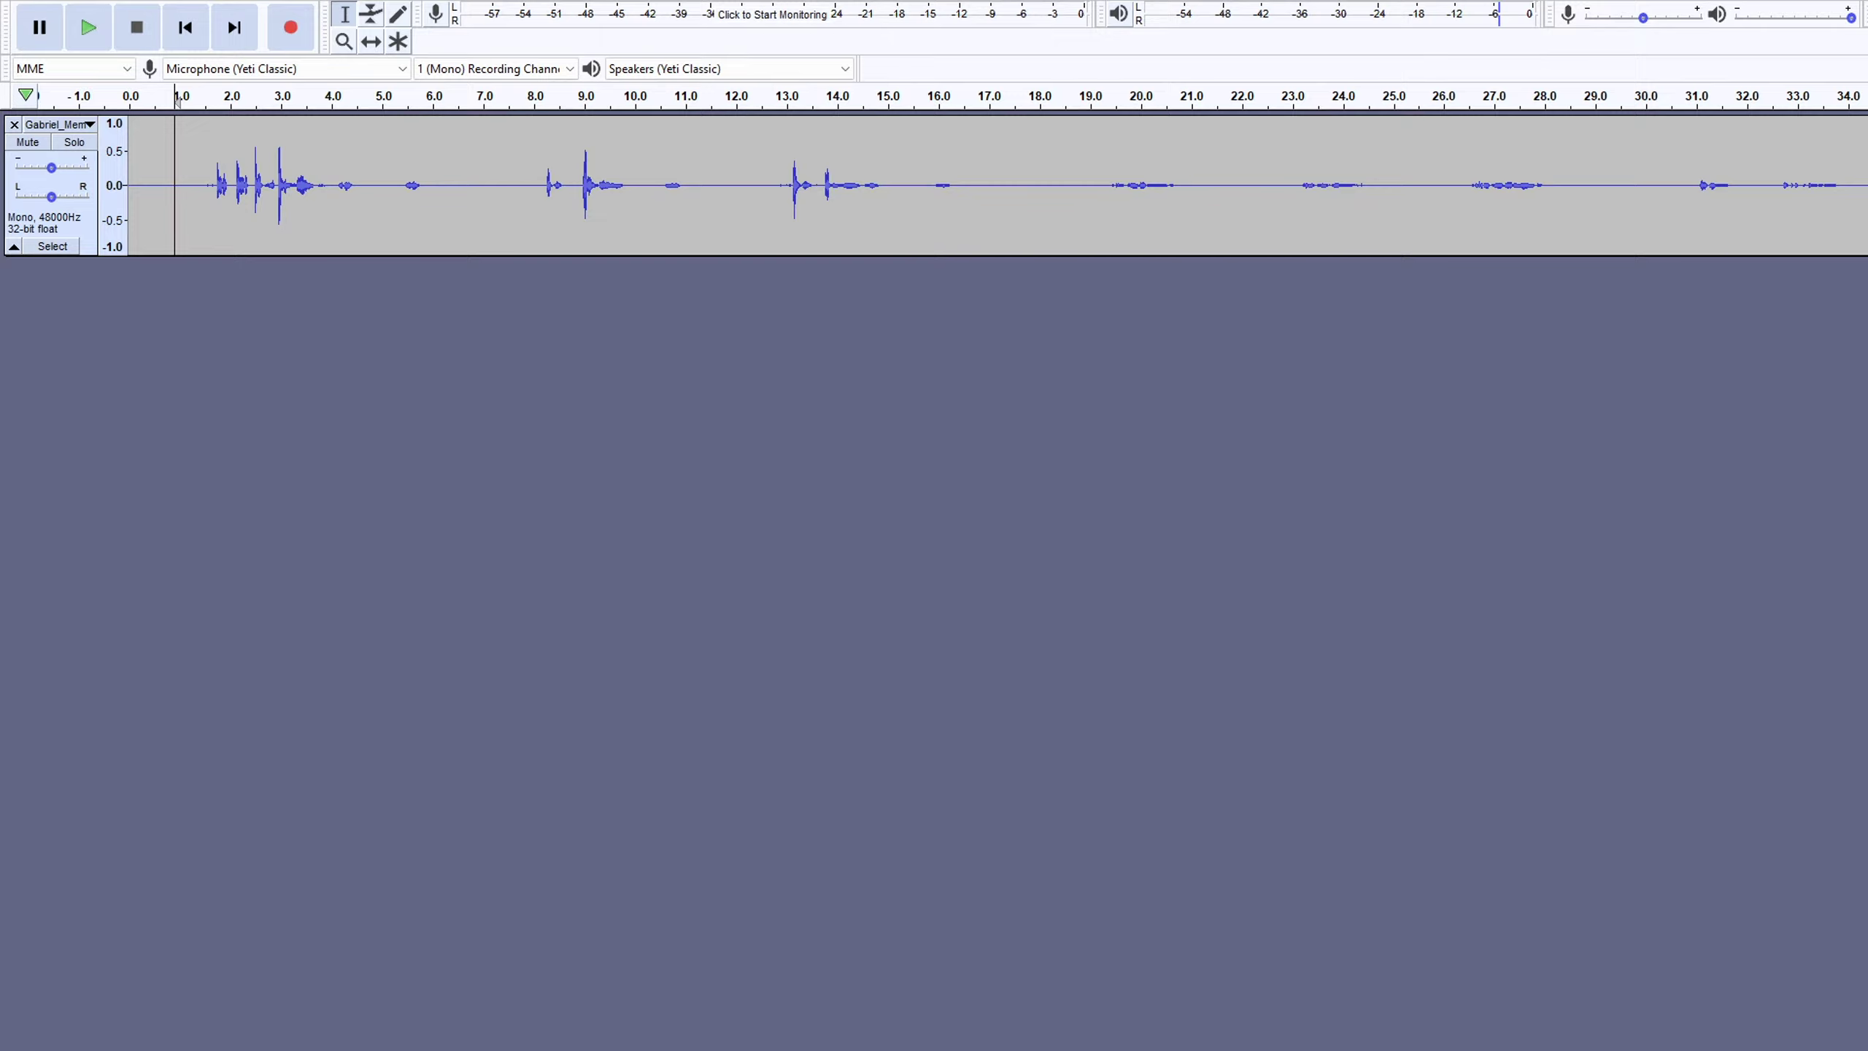
scroll(998, 183, "right", 5)
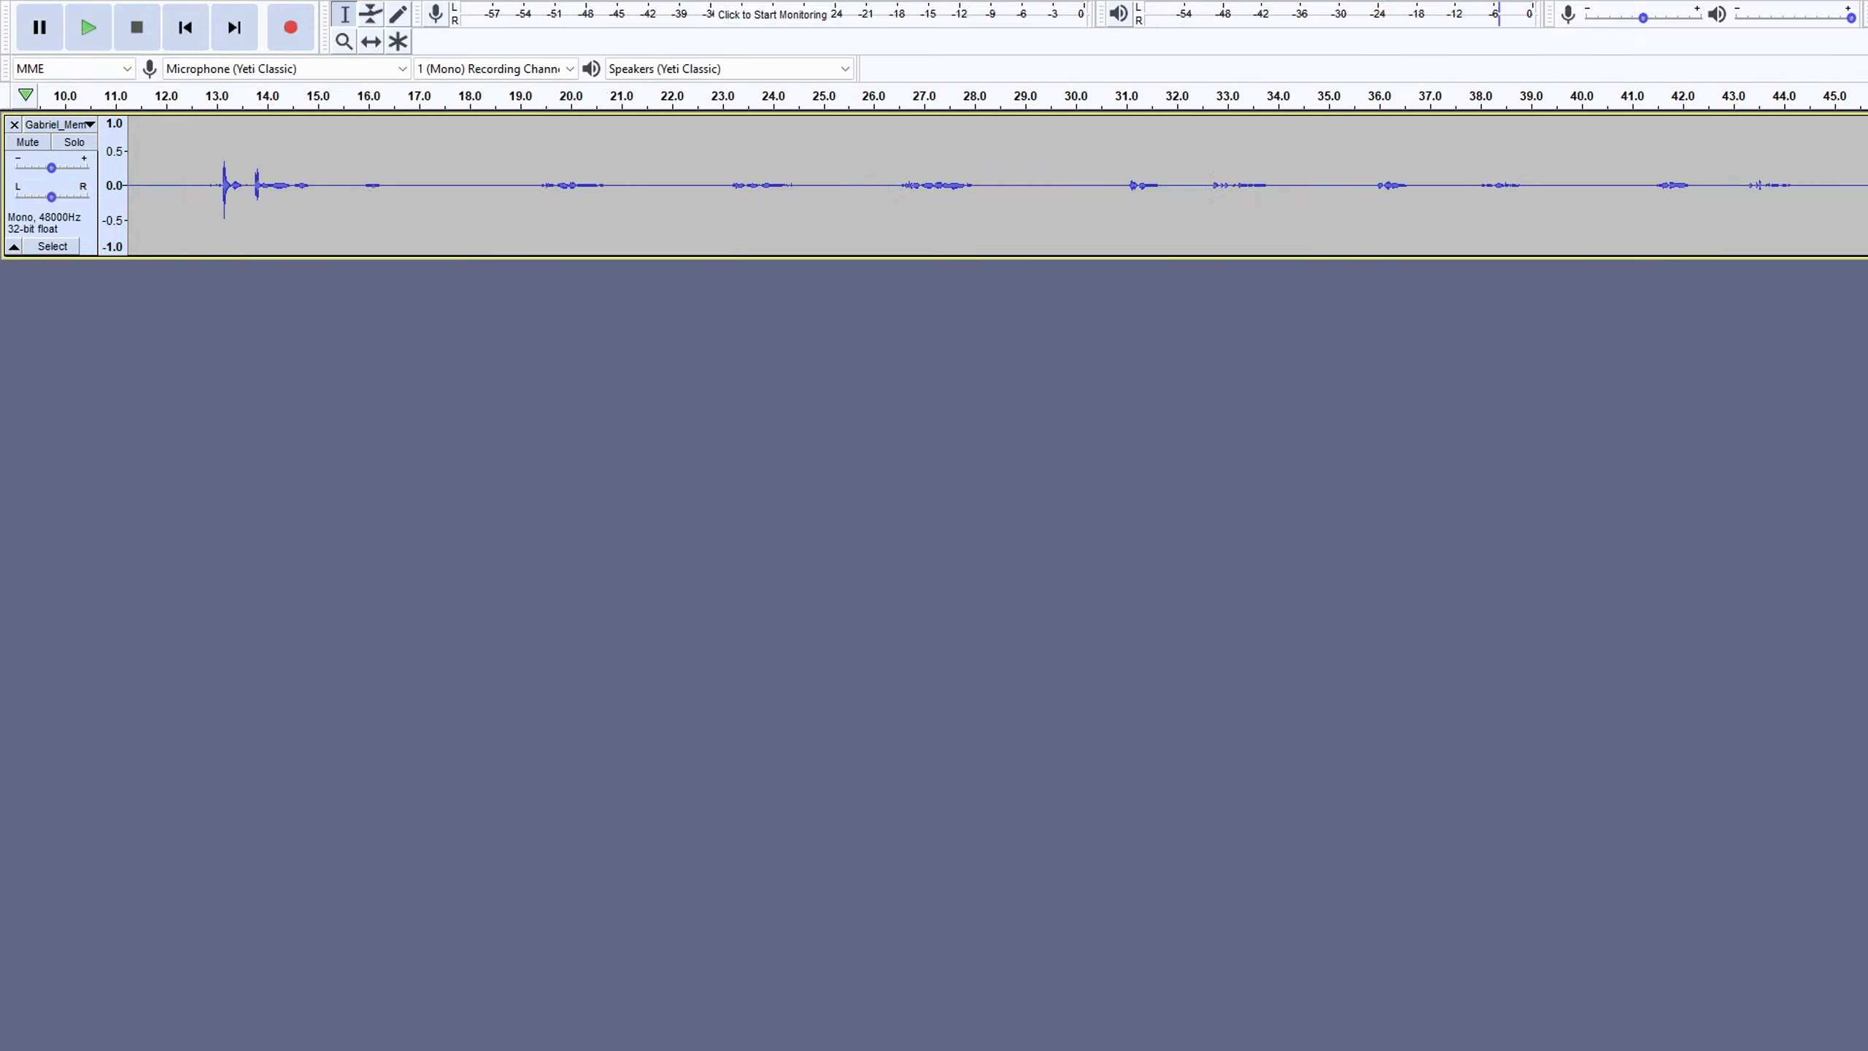
scroll(177, 100, "left", 5)
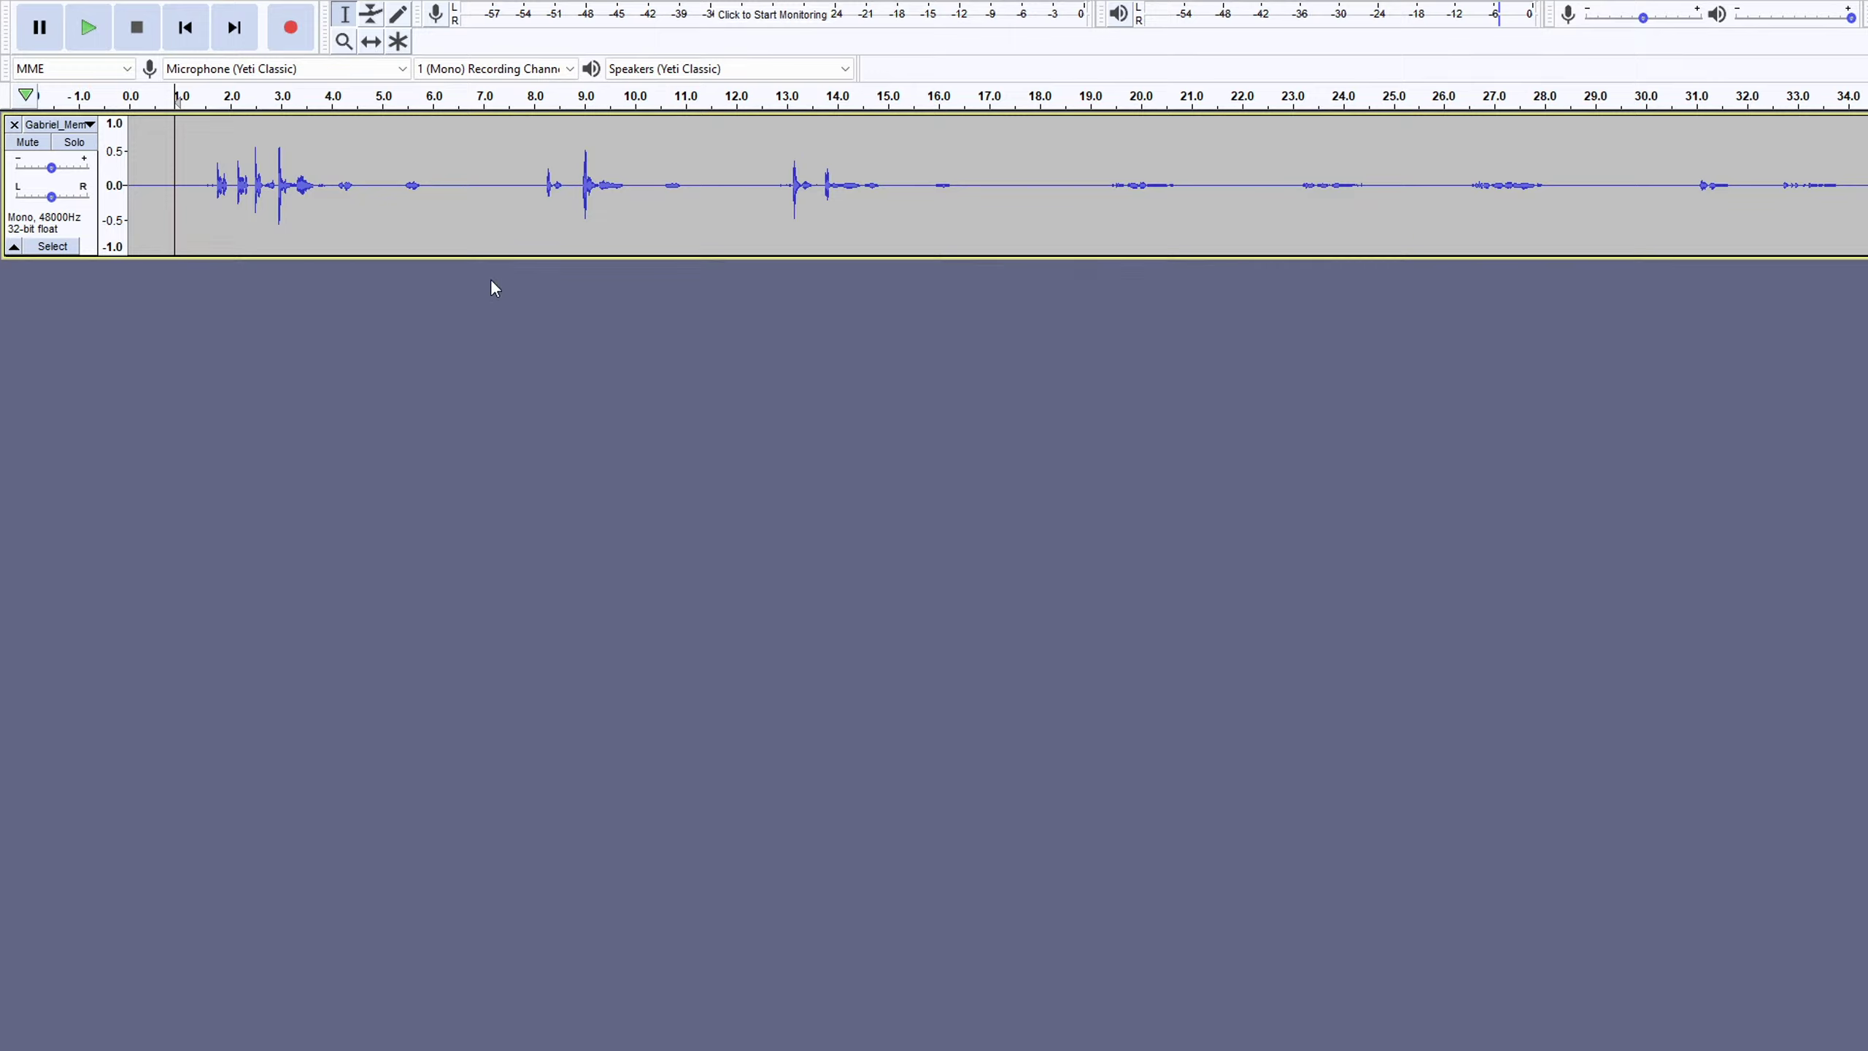
Delete the entire voice clip and remove its emptied track from the project.
left_click(283, 199)
double_click(289, 184)
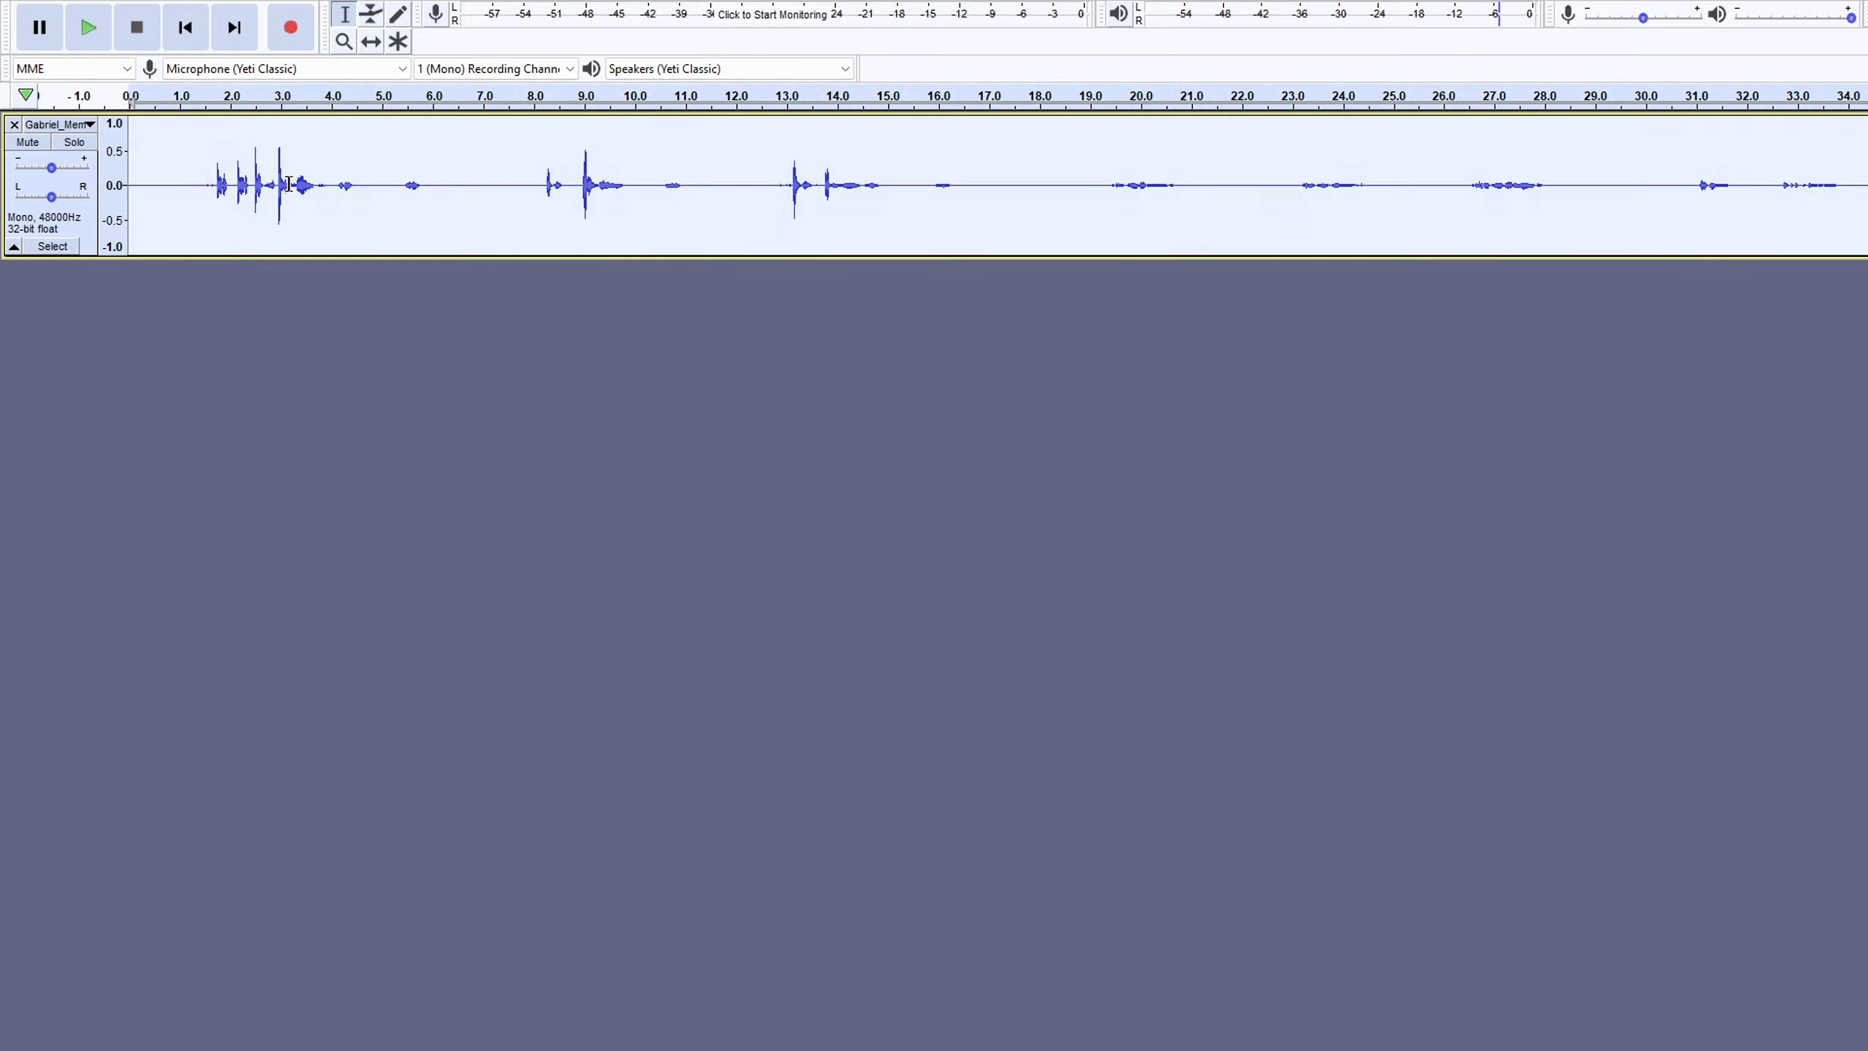
key("Delete")
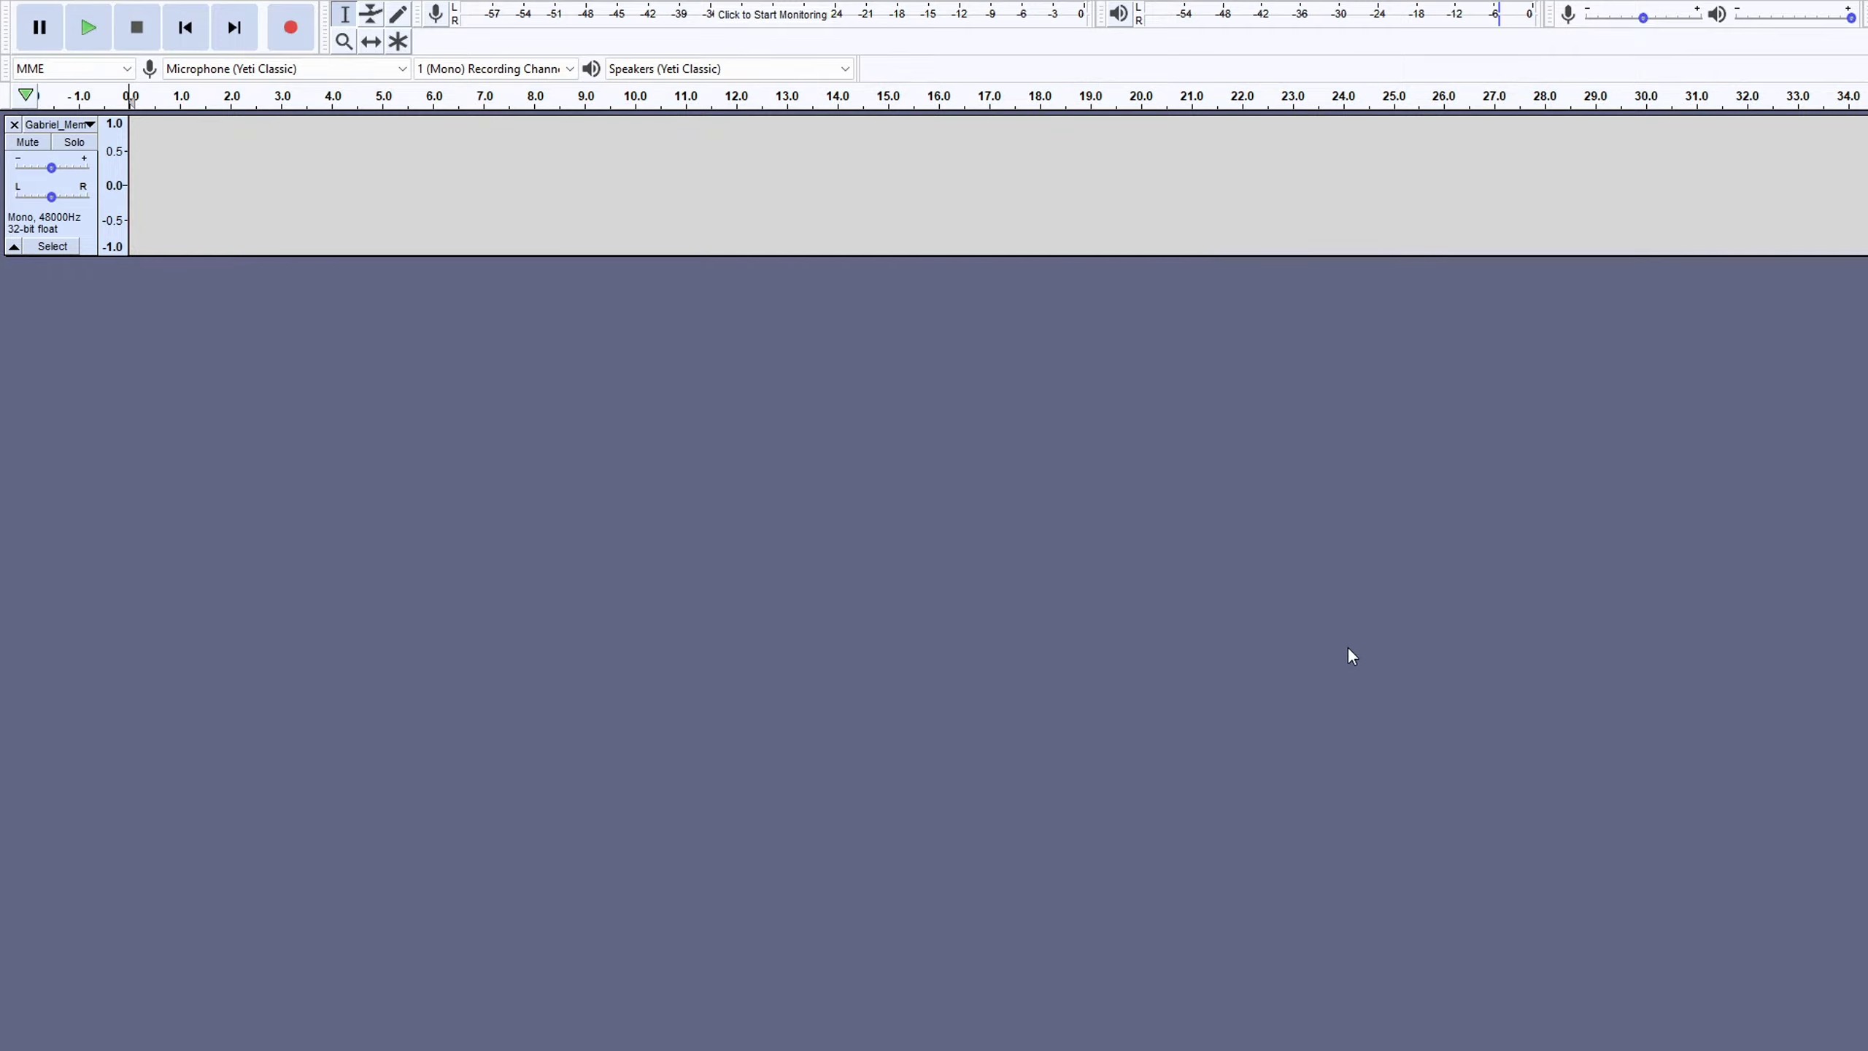
left_click(1068, 693)
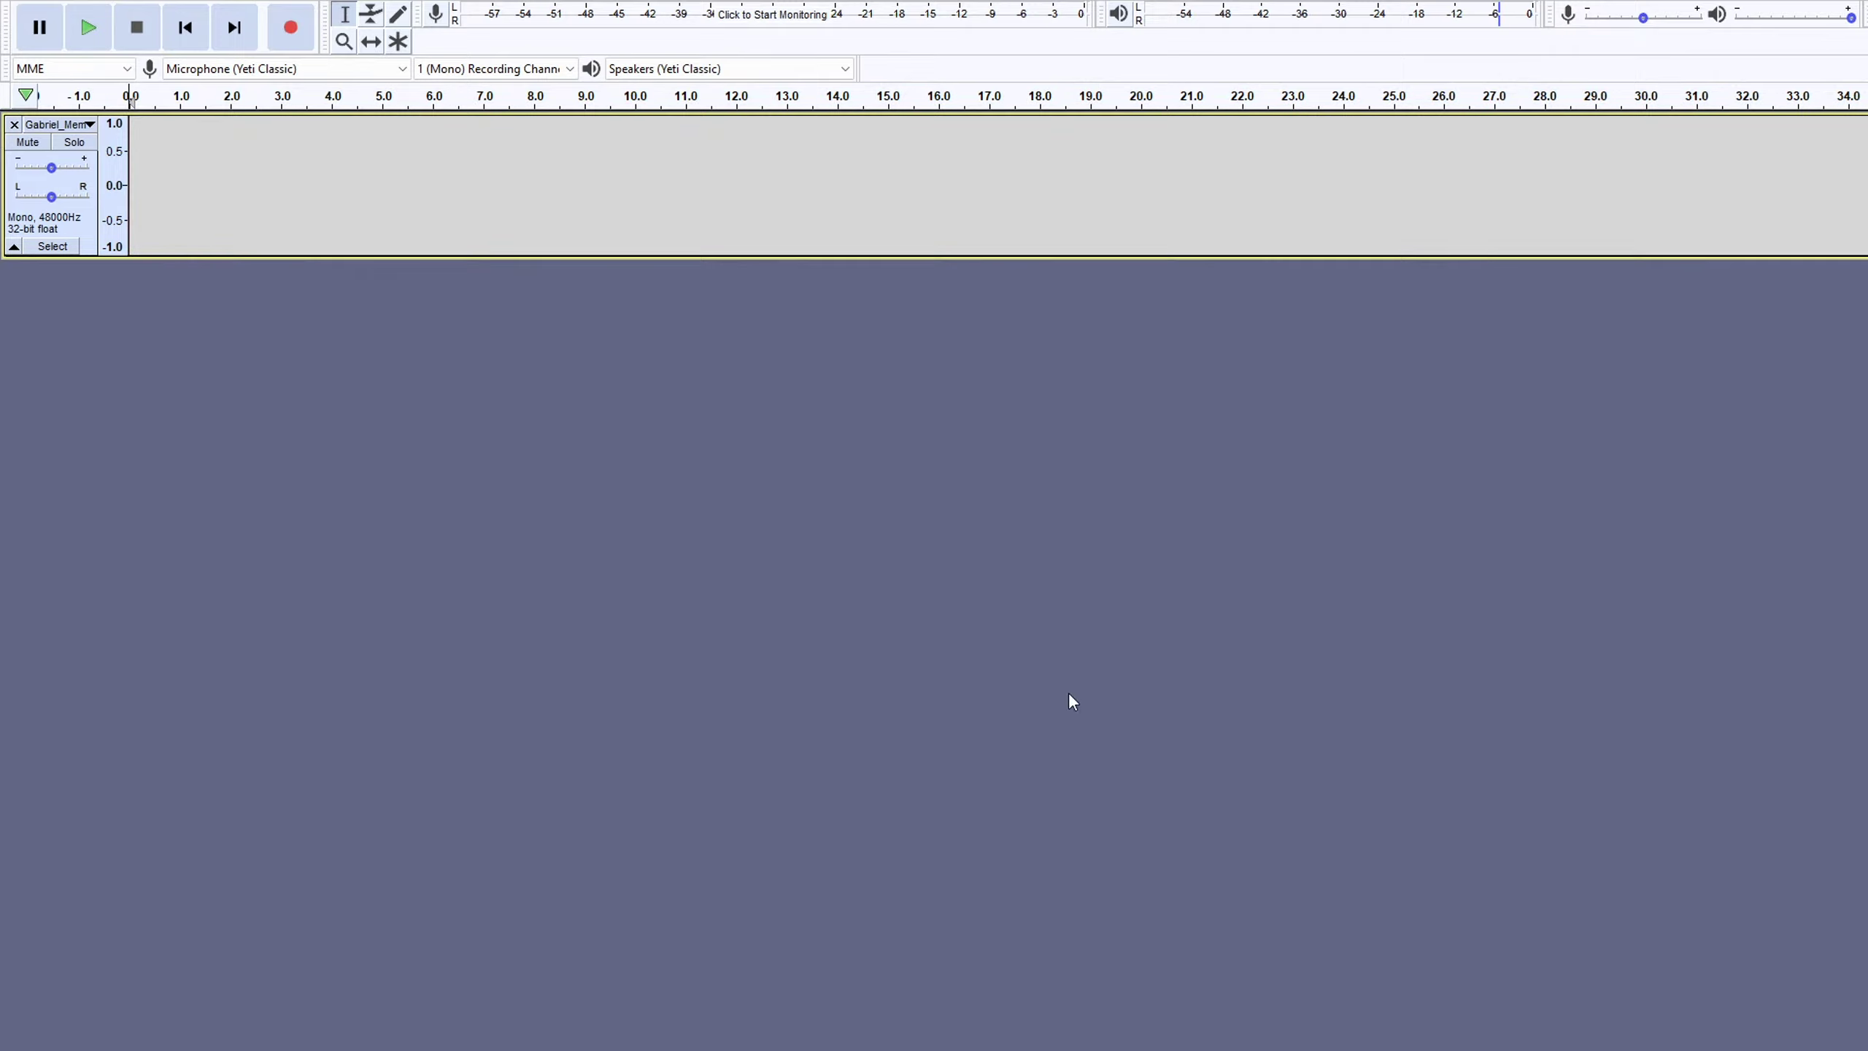
left_click(14, 124)
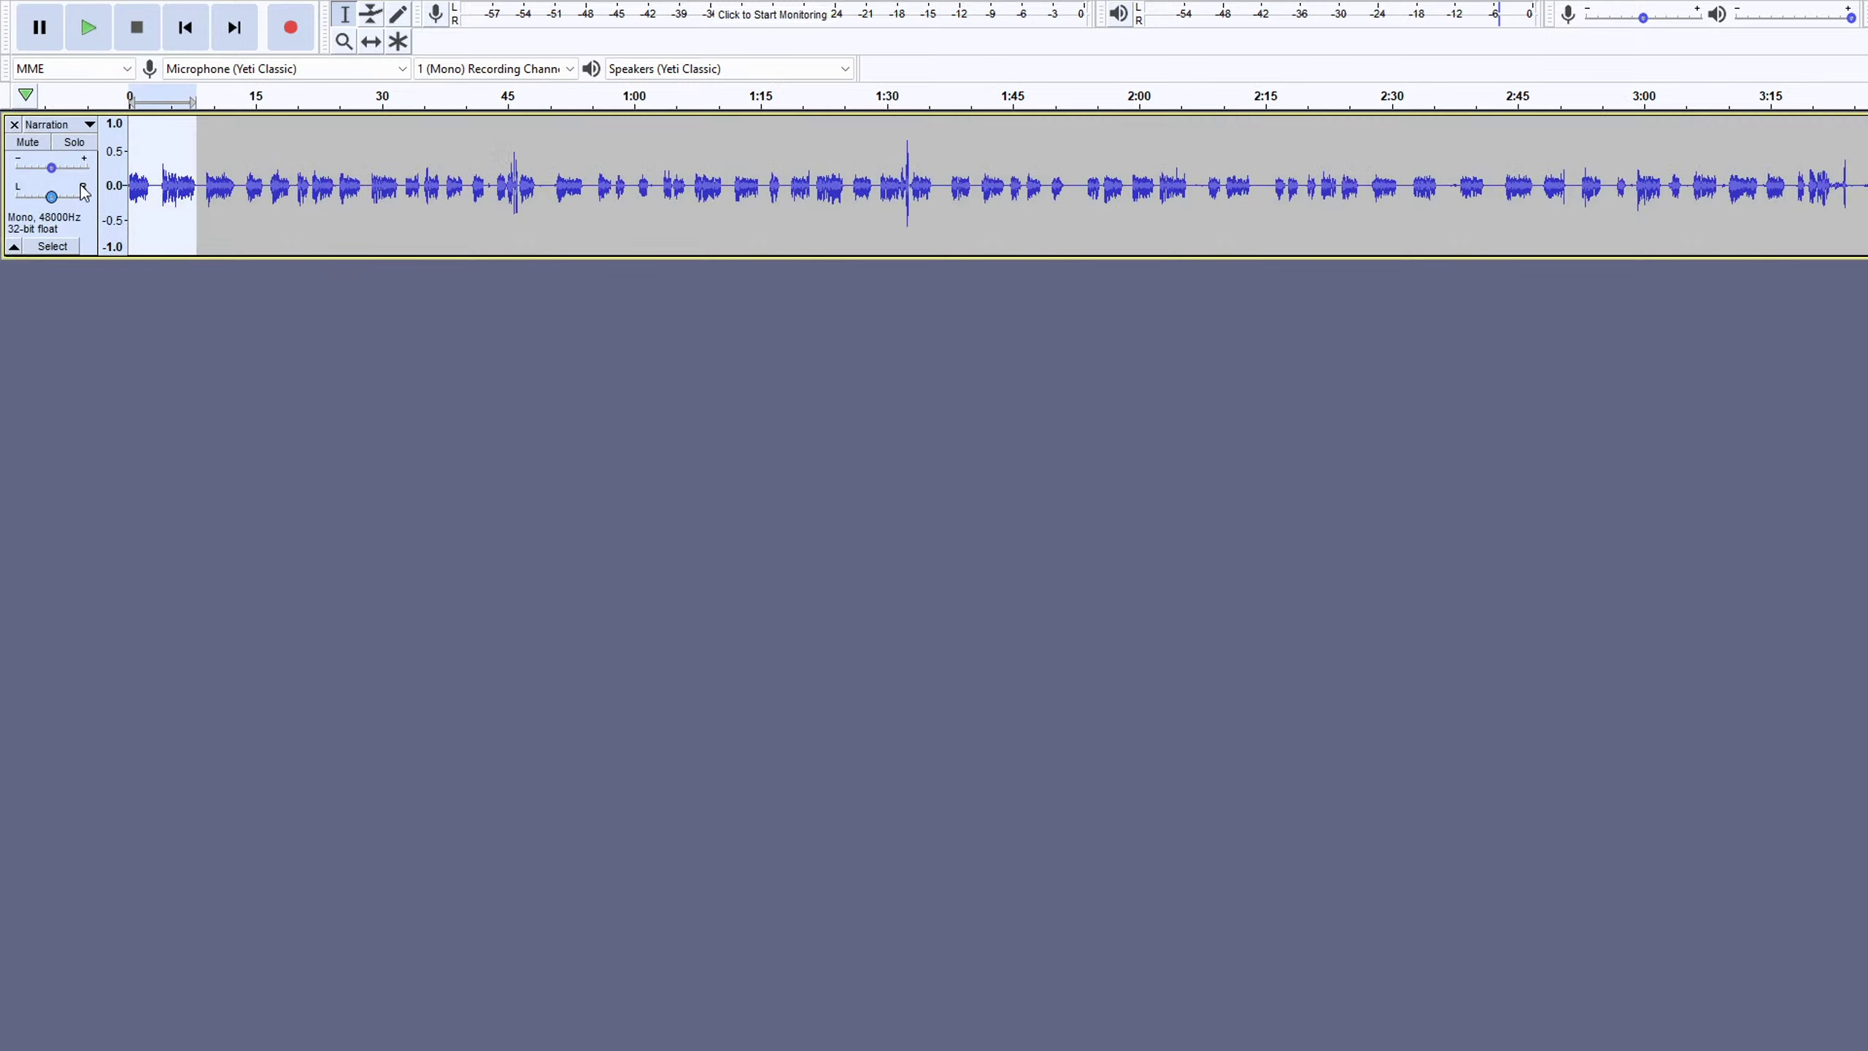
Clear the selection on the Narration track and listen to its opening seconds from the start.
left_click(262, 158)
left_click(194, 32)
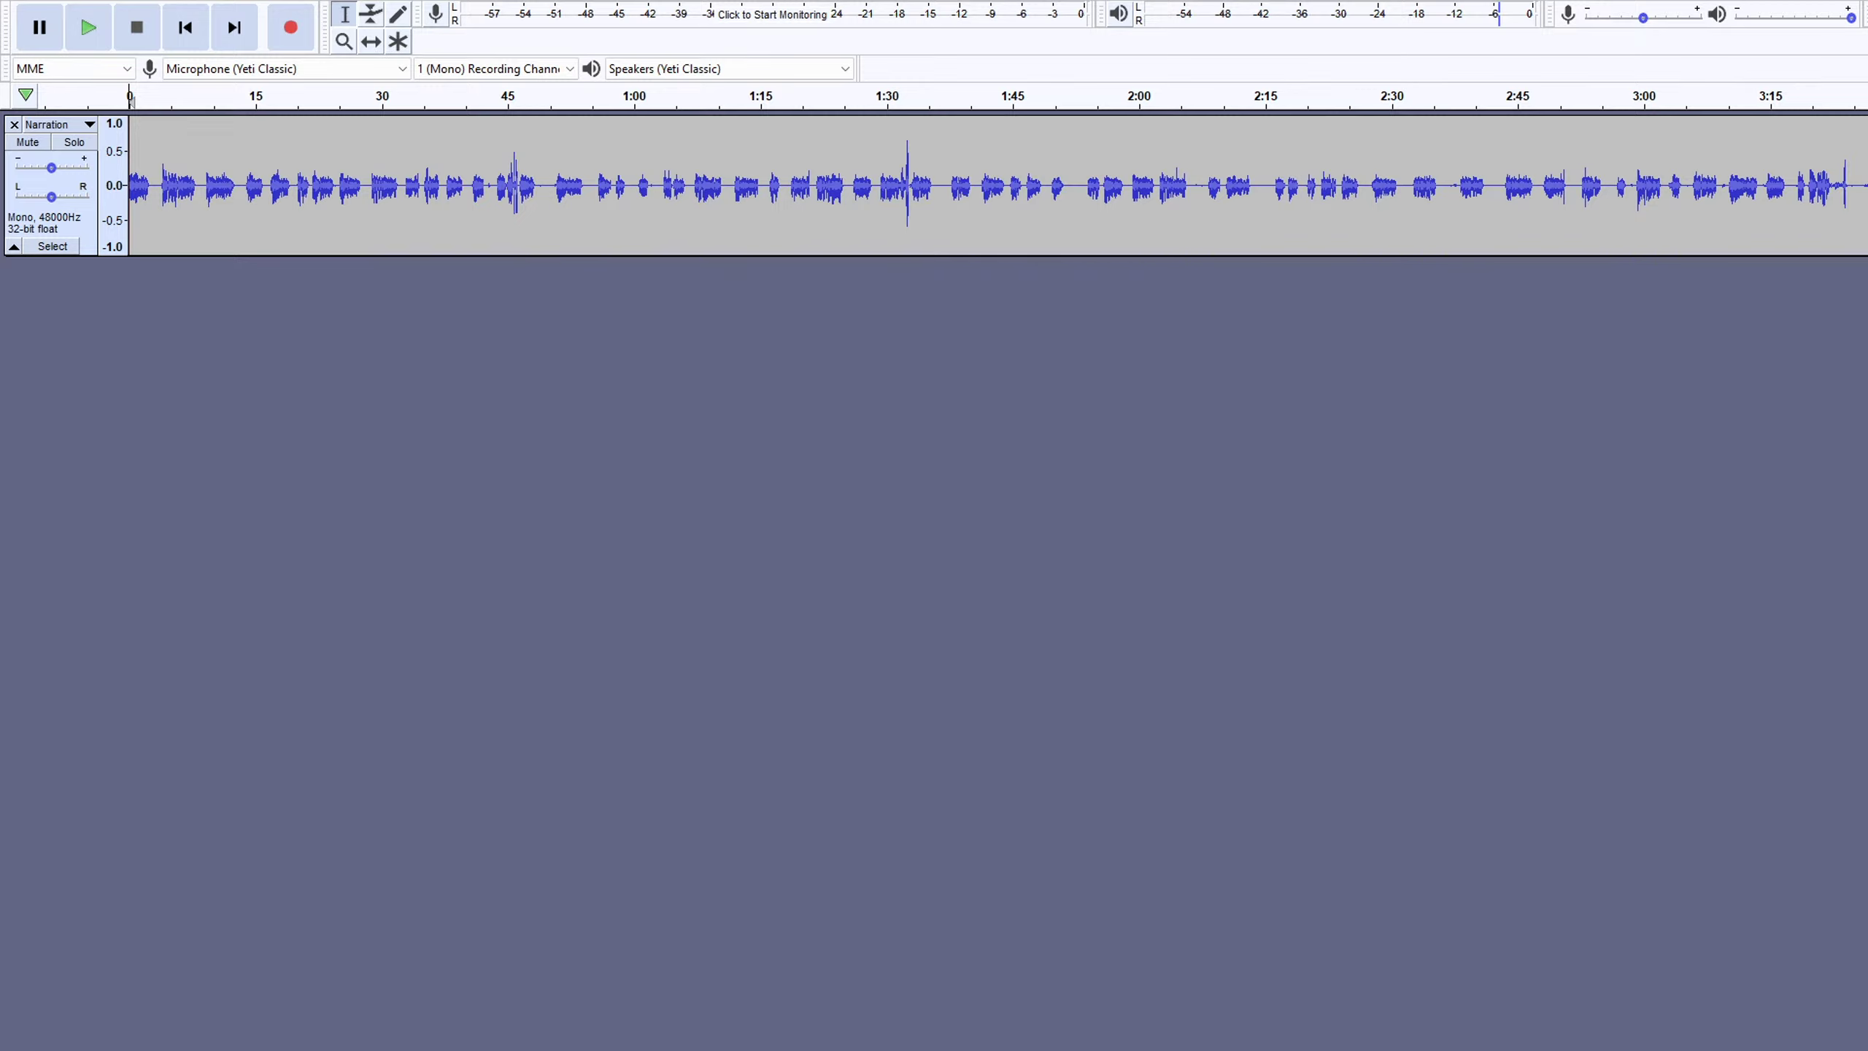
key("space")
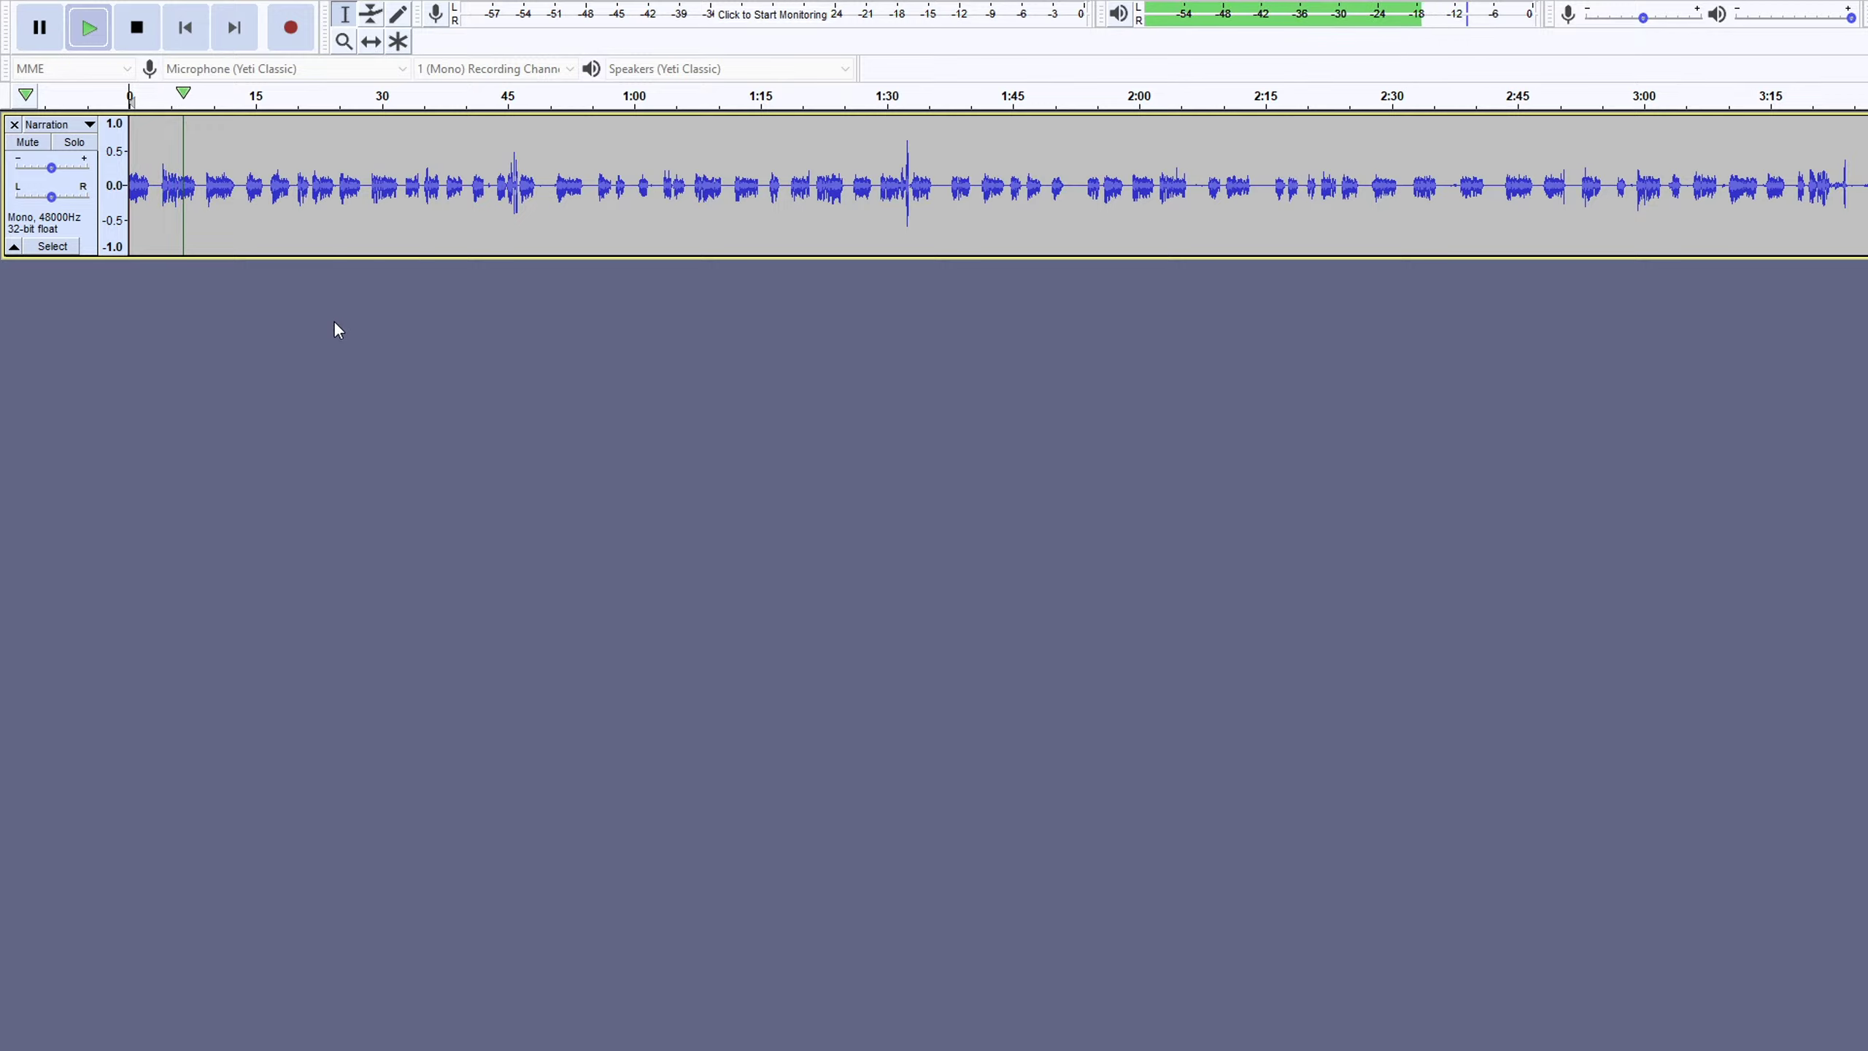
key("space")
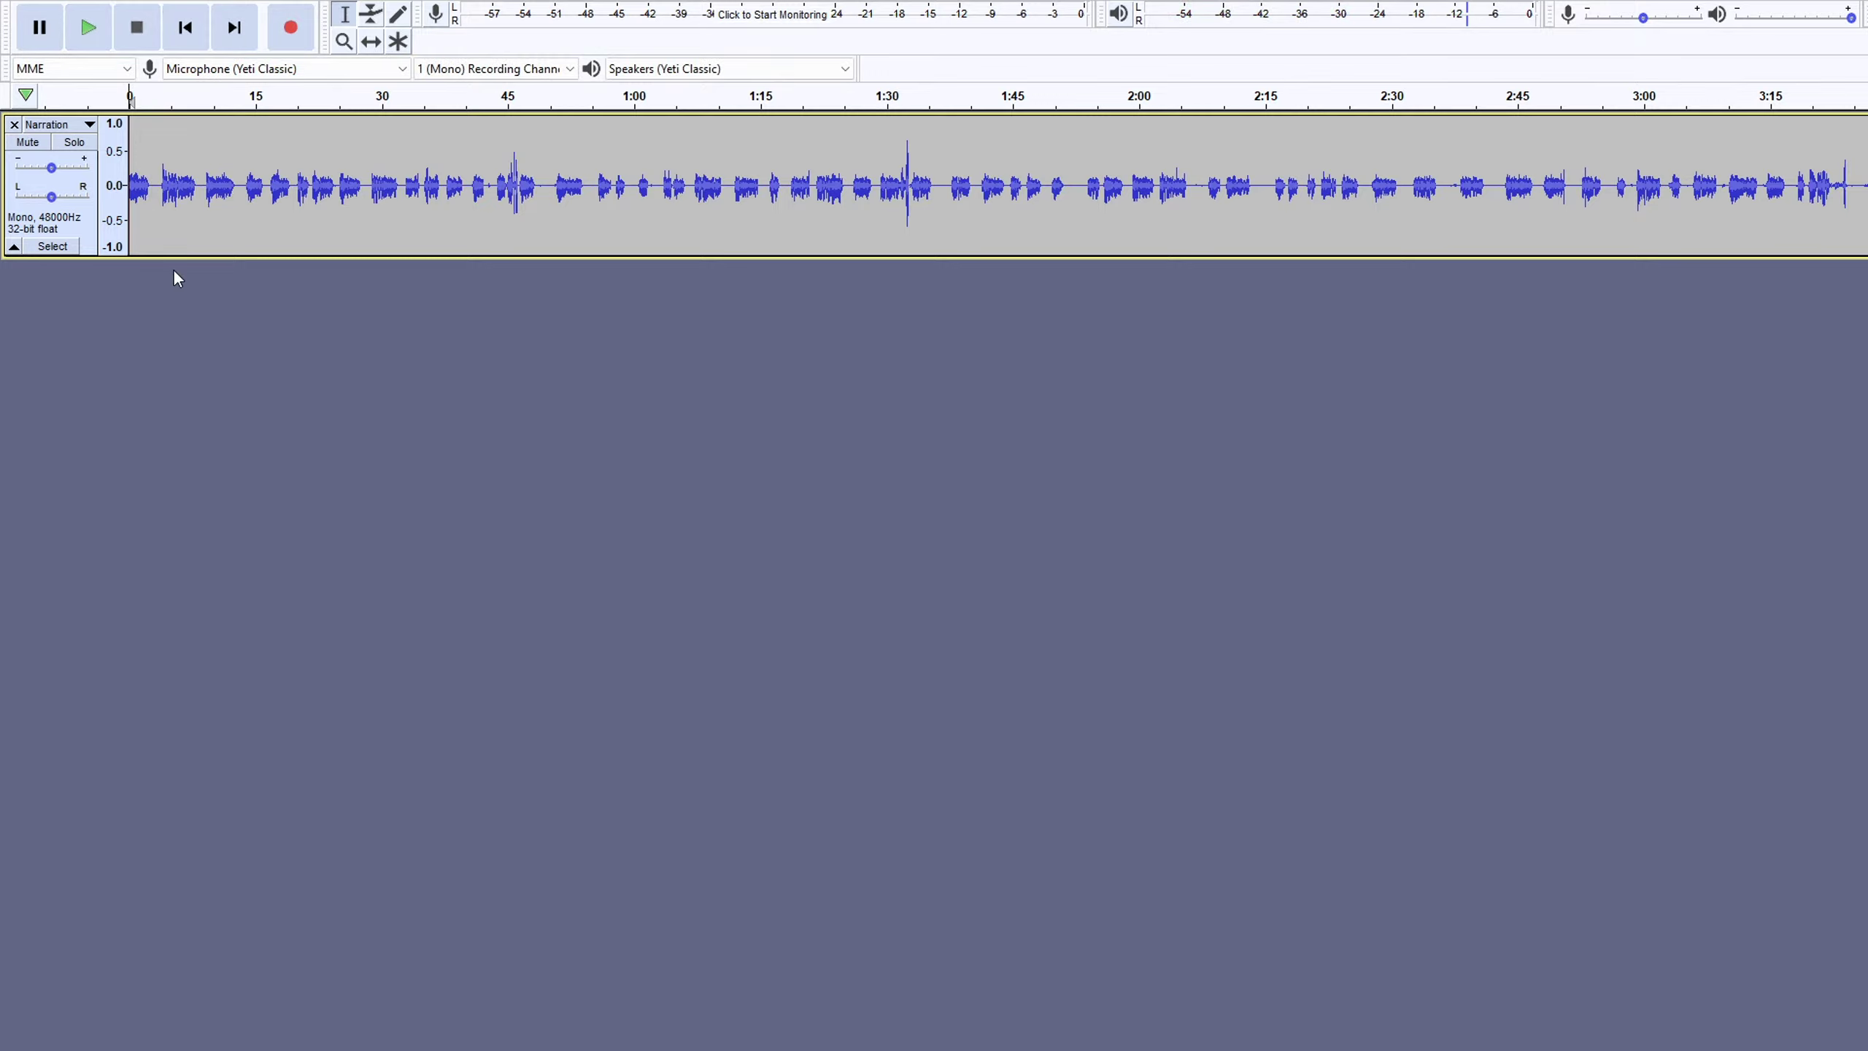
left_click_drag(145, 212, 128, 166)
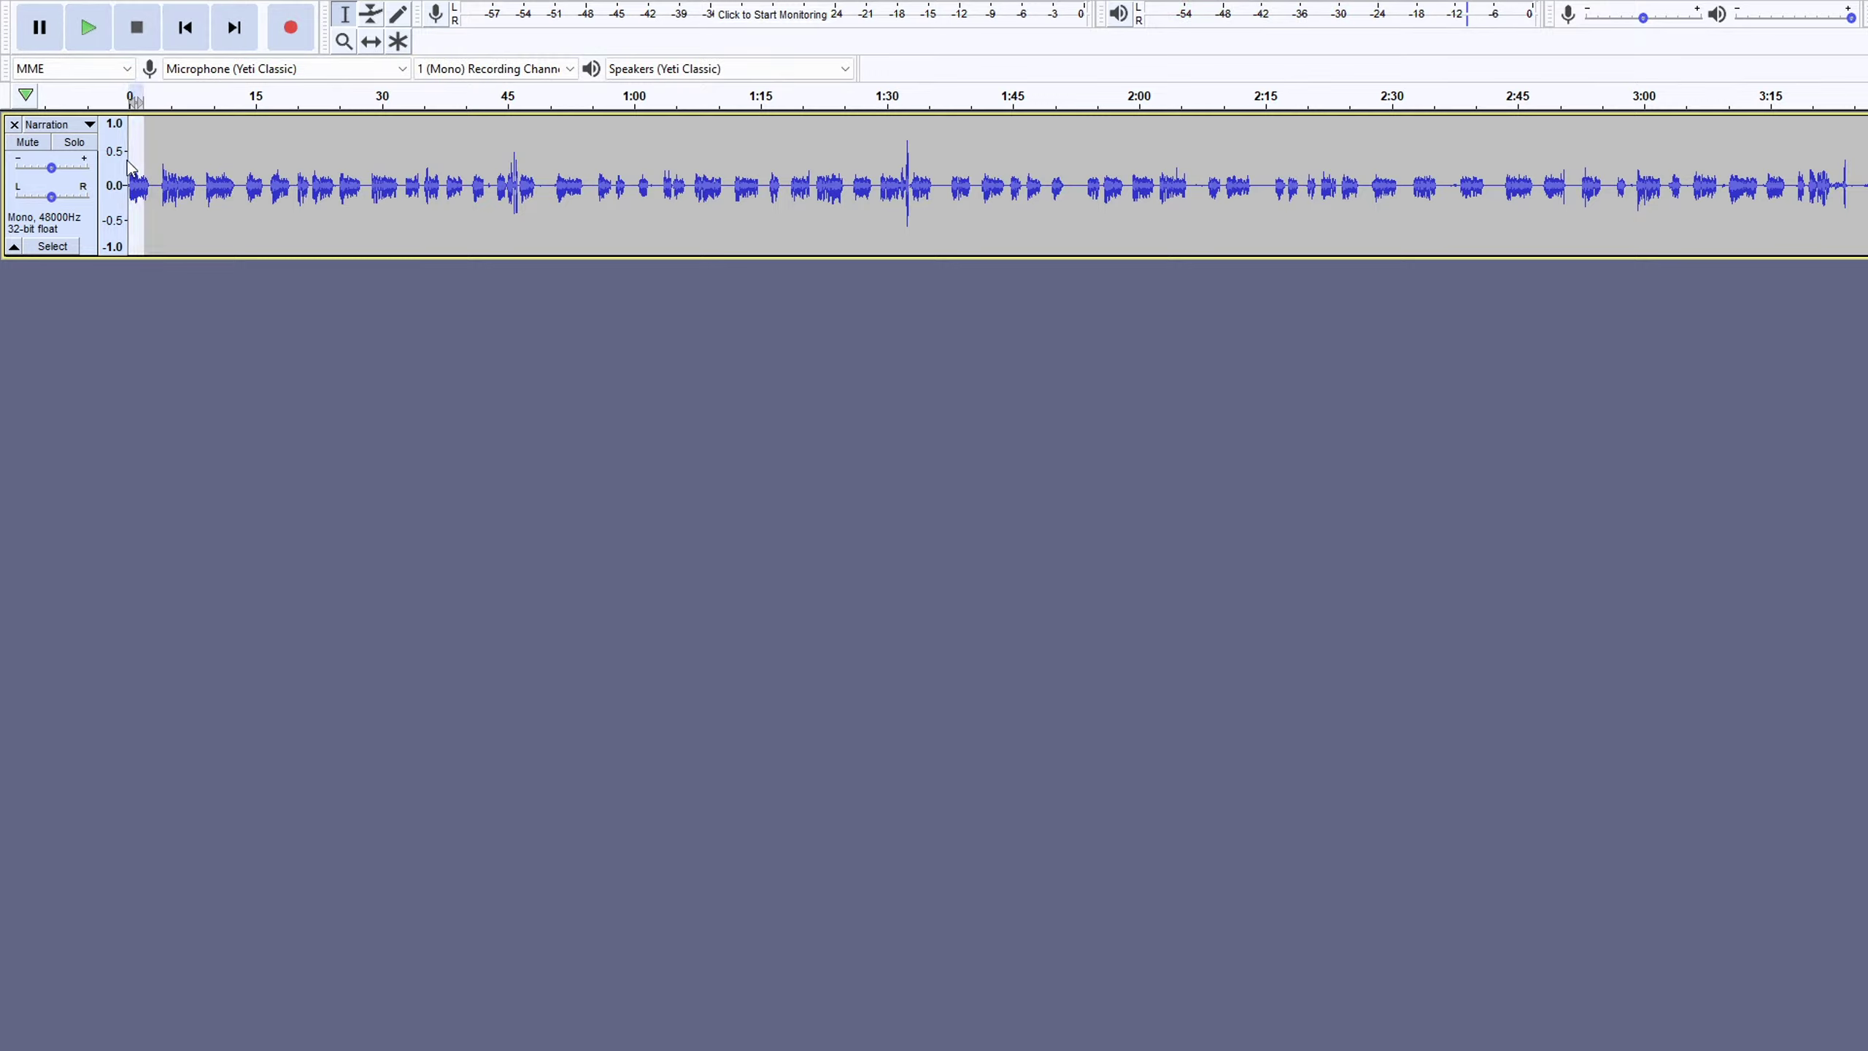
key("Home")
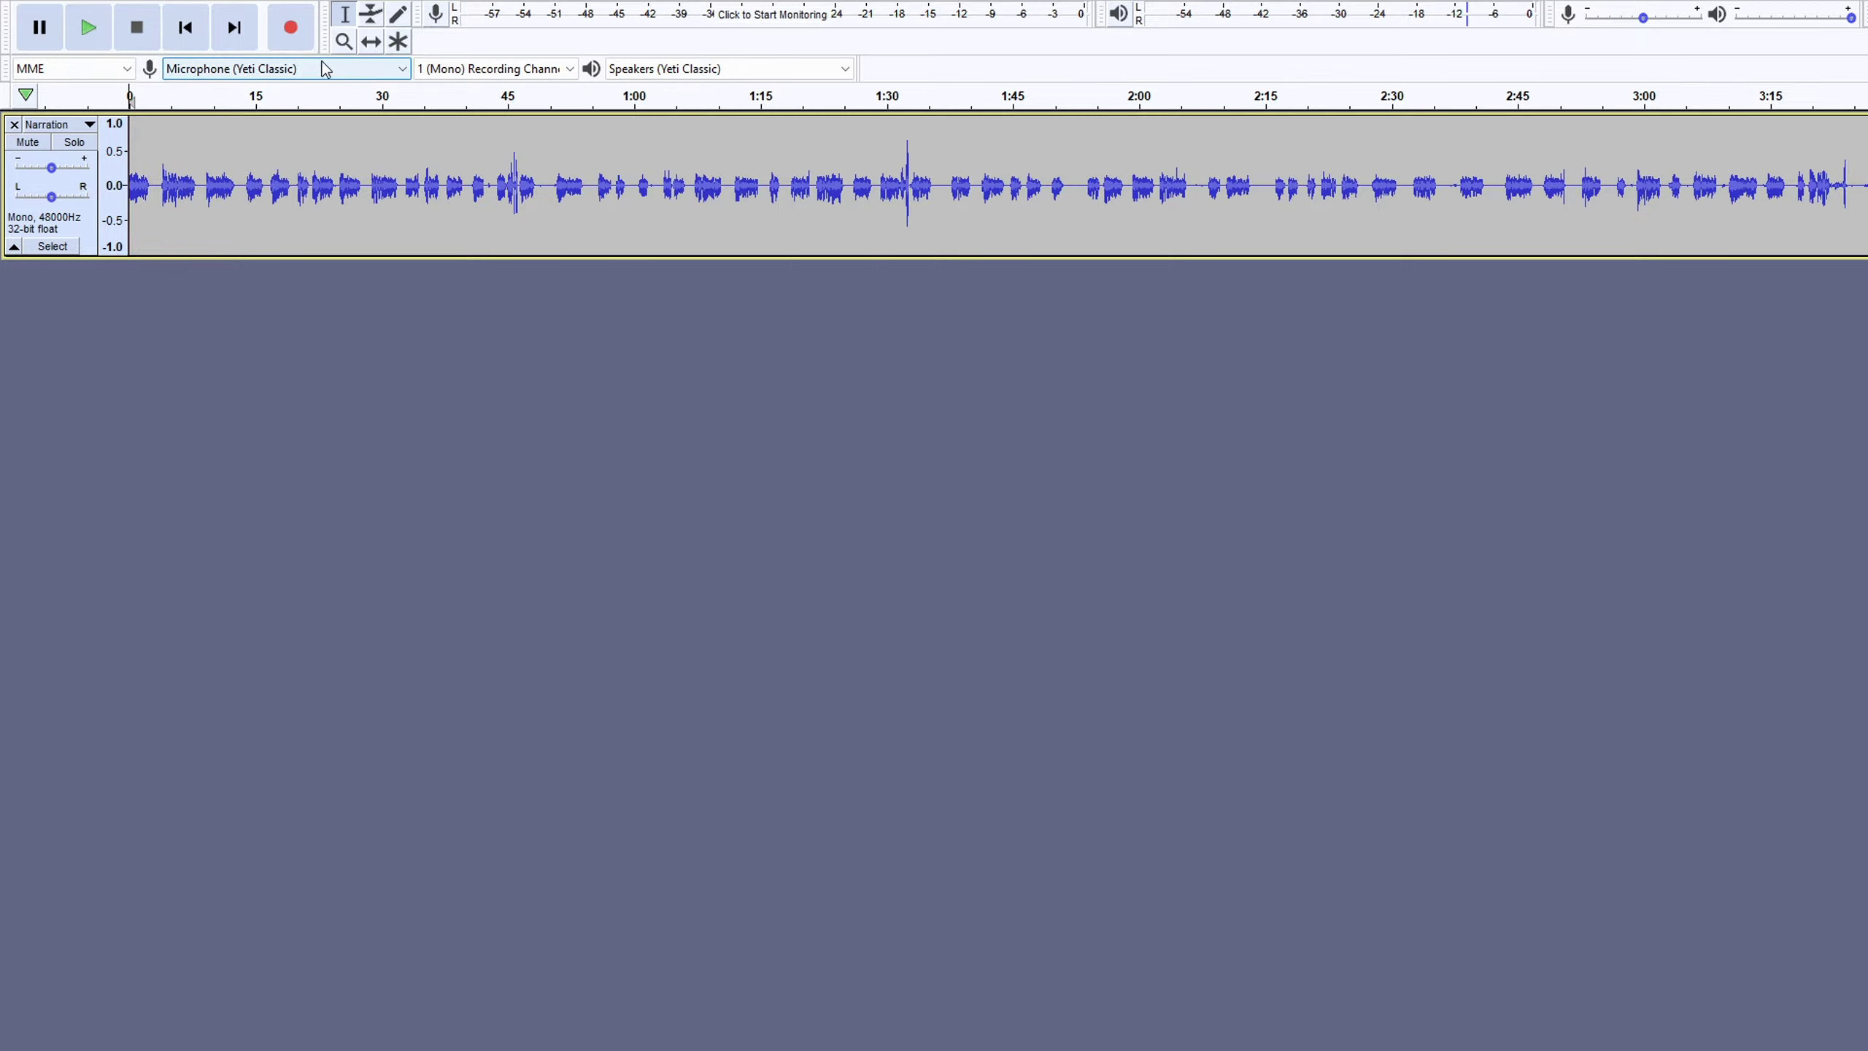
key("space")
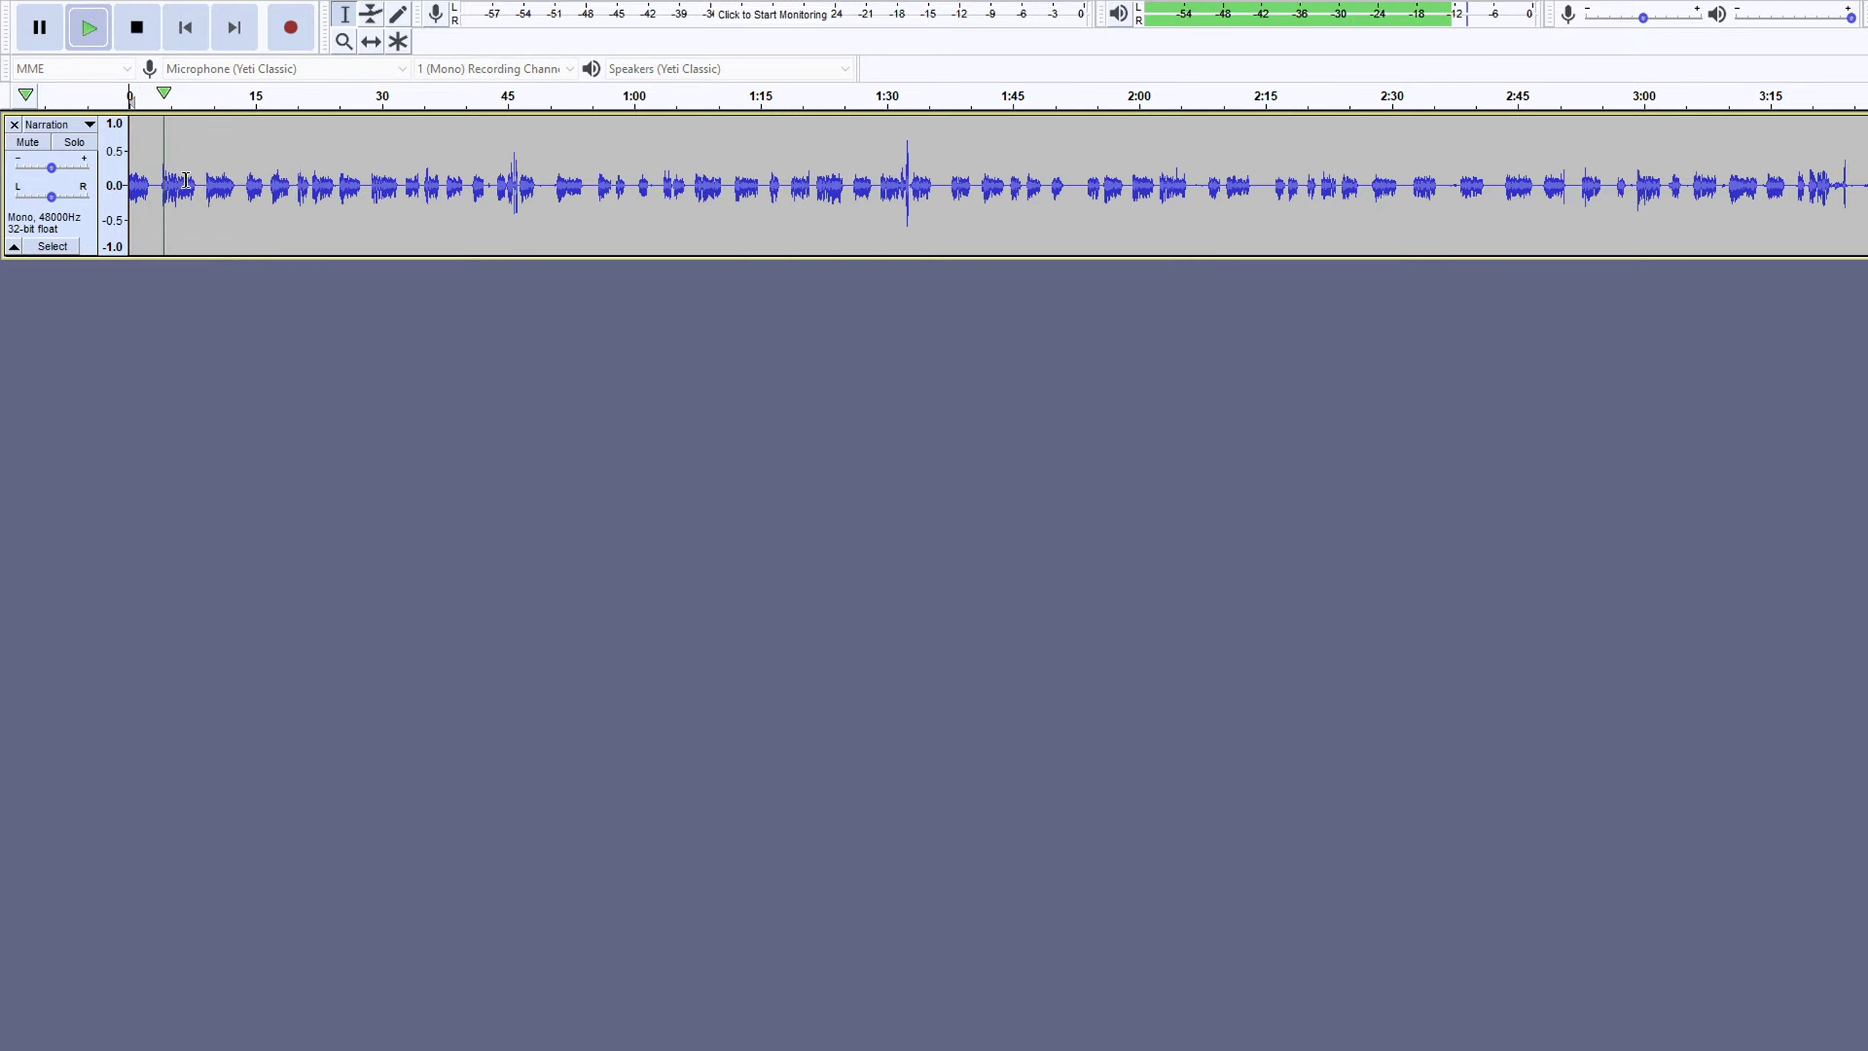
key("space")
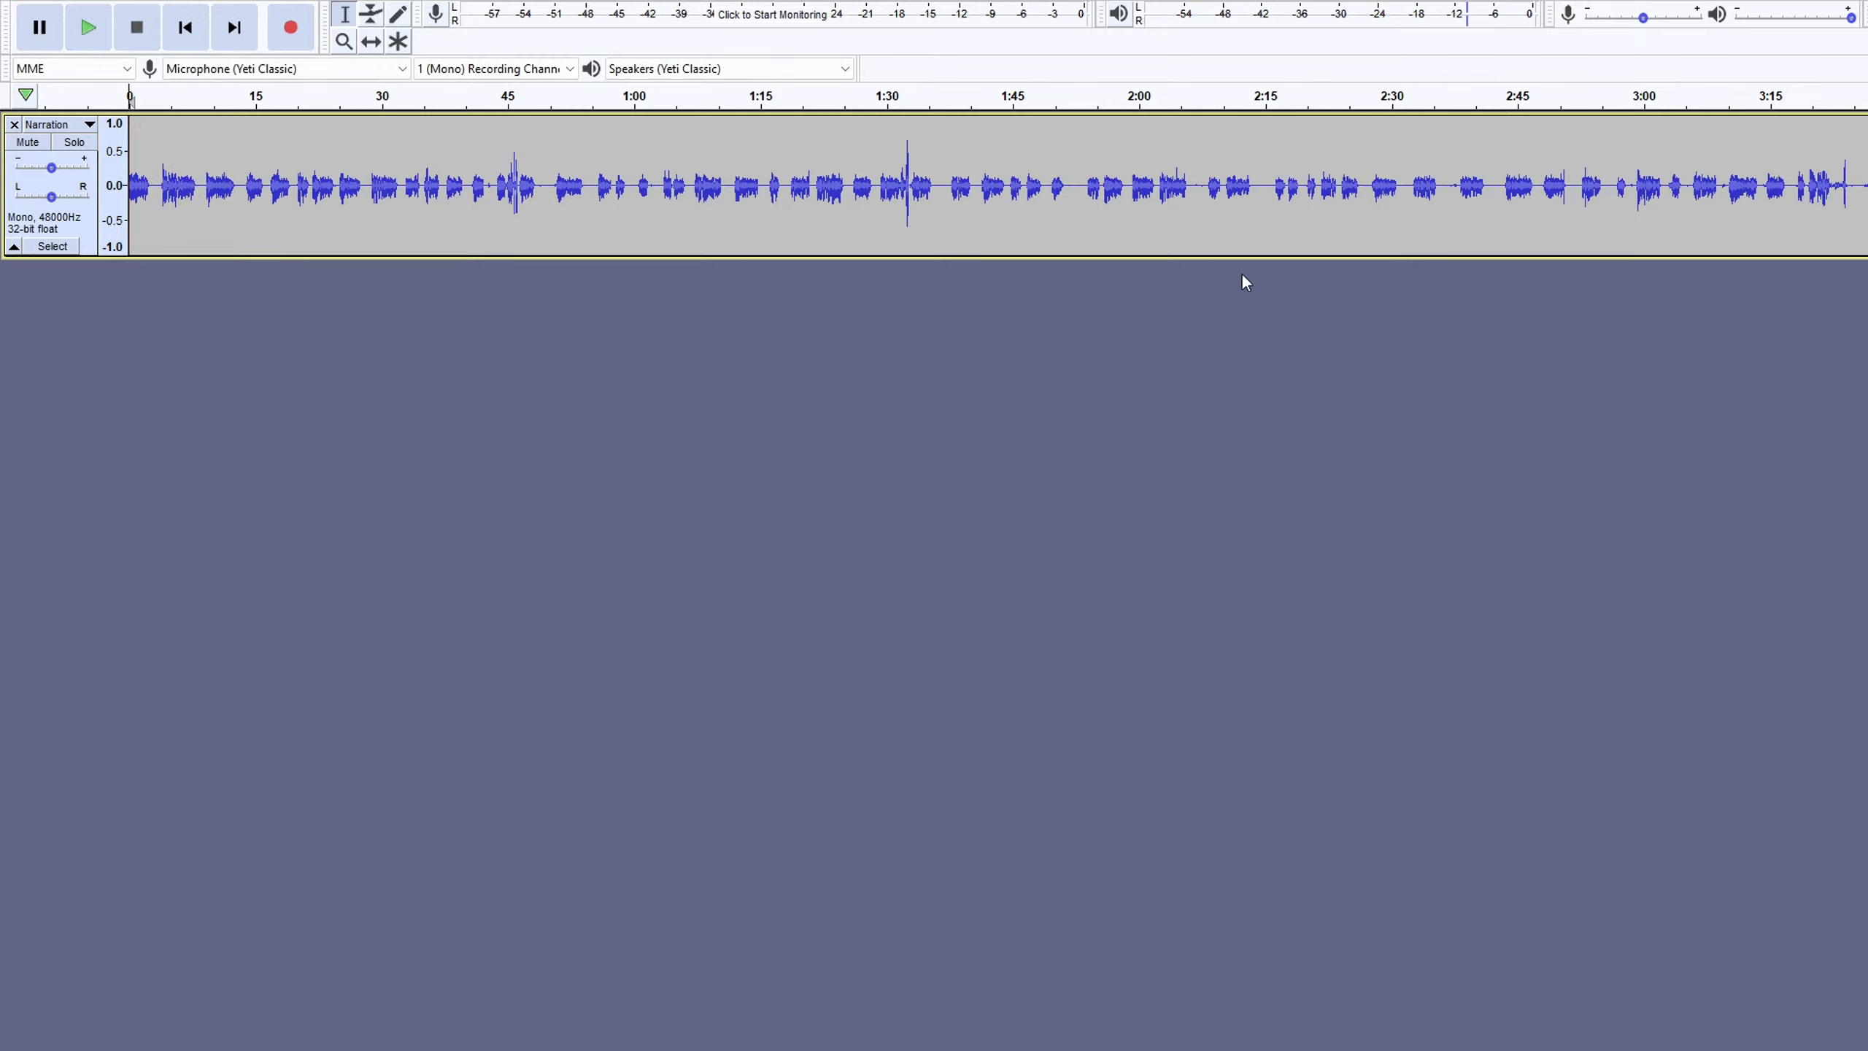
Play the narration from about 9 seconds and again from about 15 seconds to check the spoken lines.
key("space")
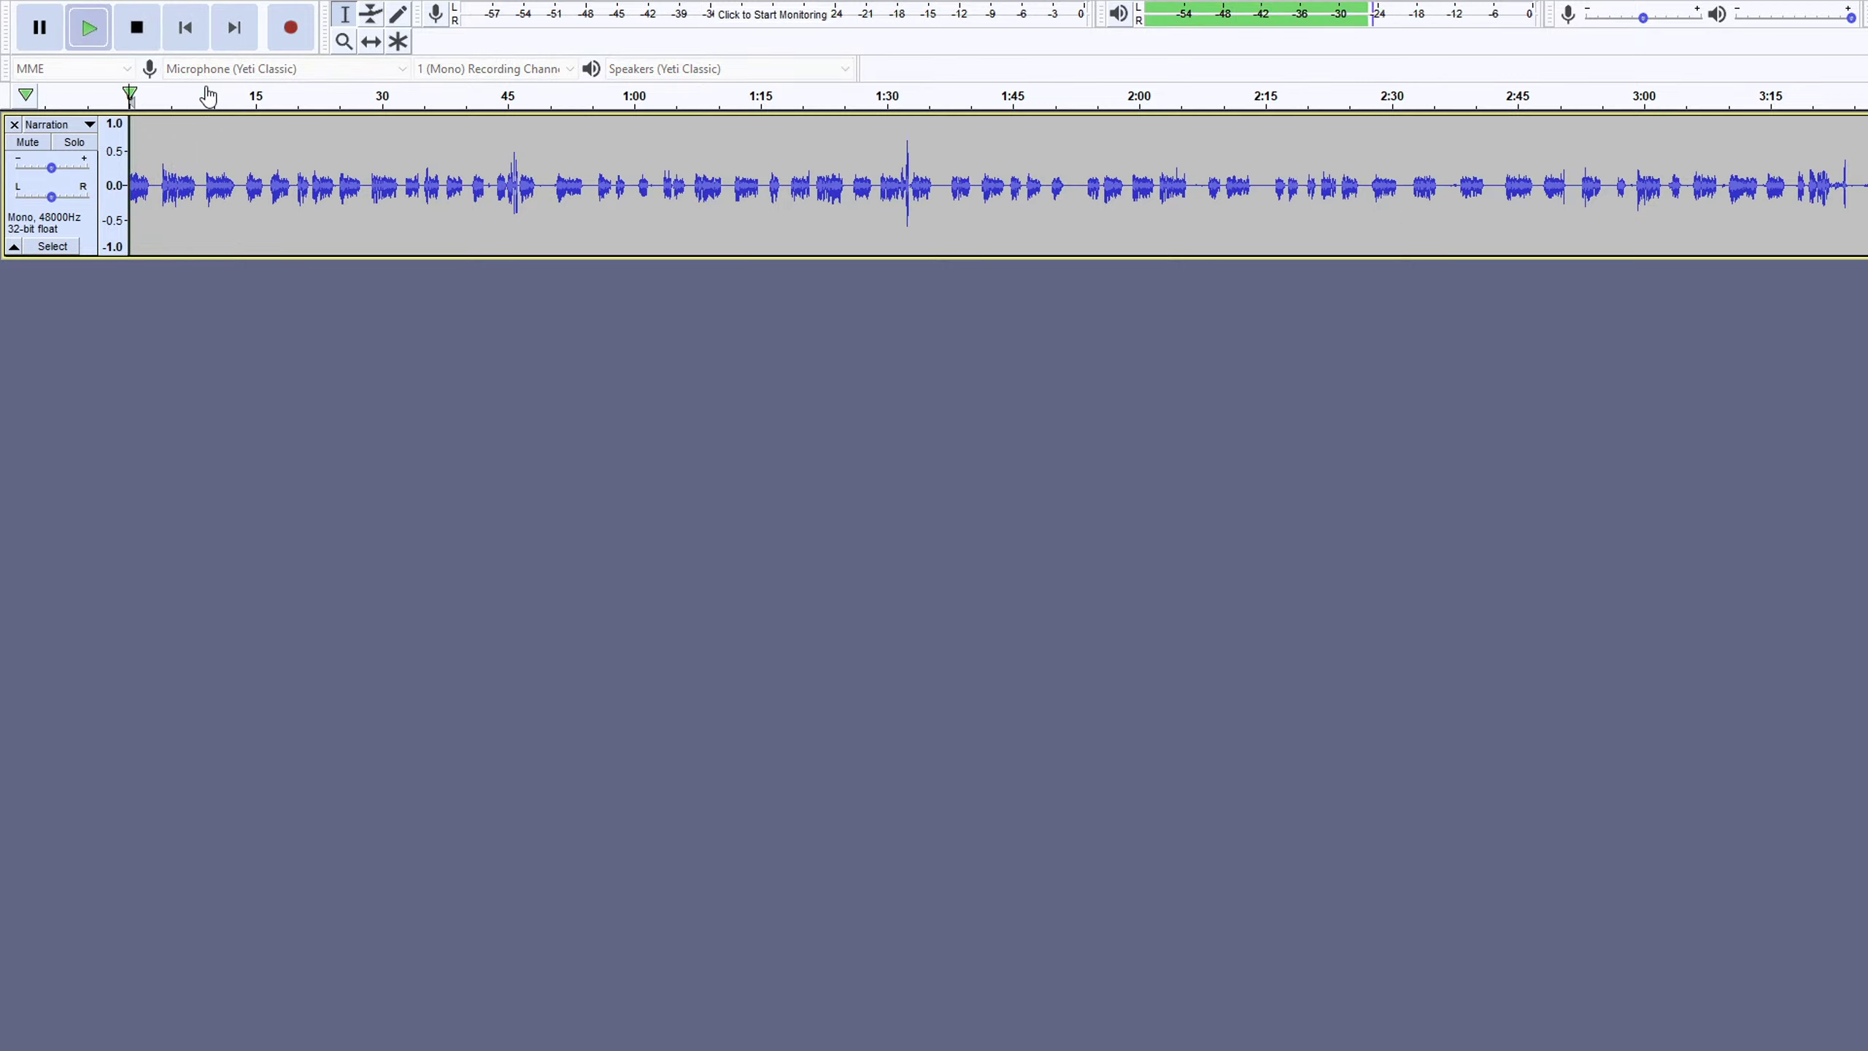
left_click(208, 95)
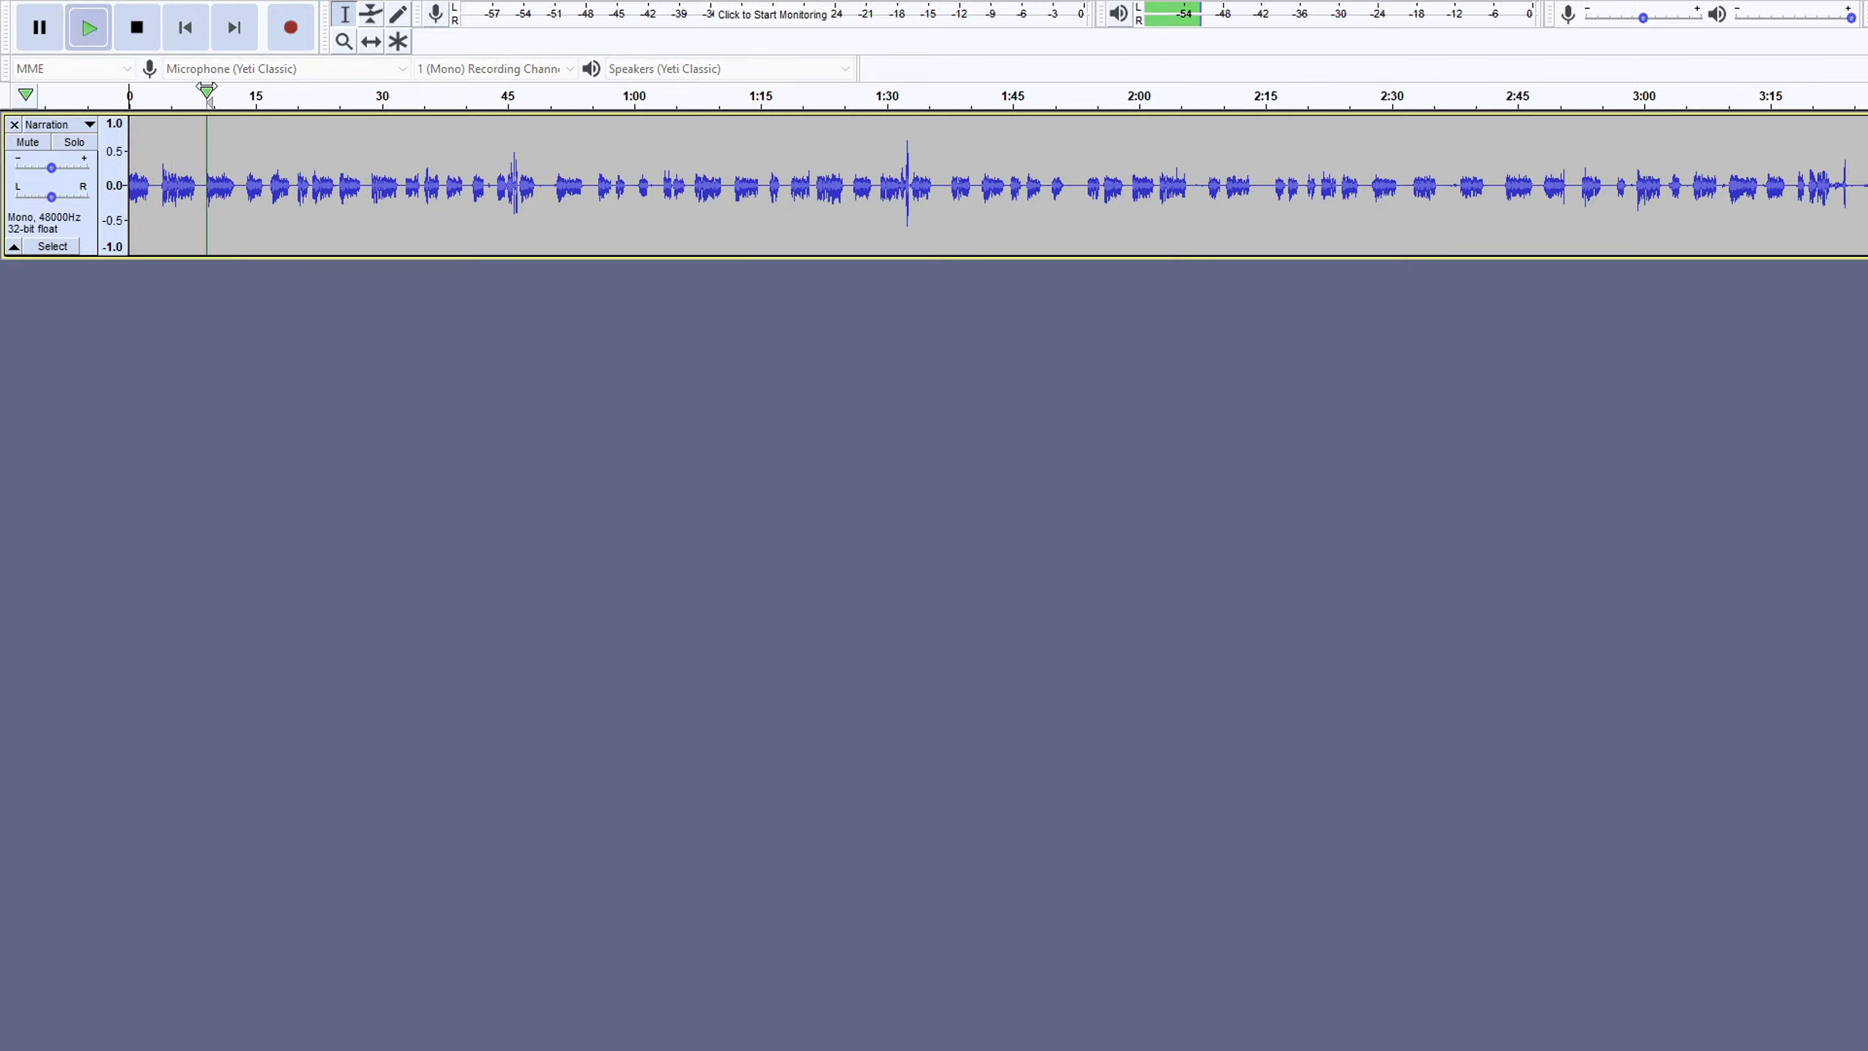
left_click(259, 103)
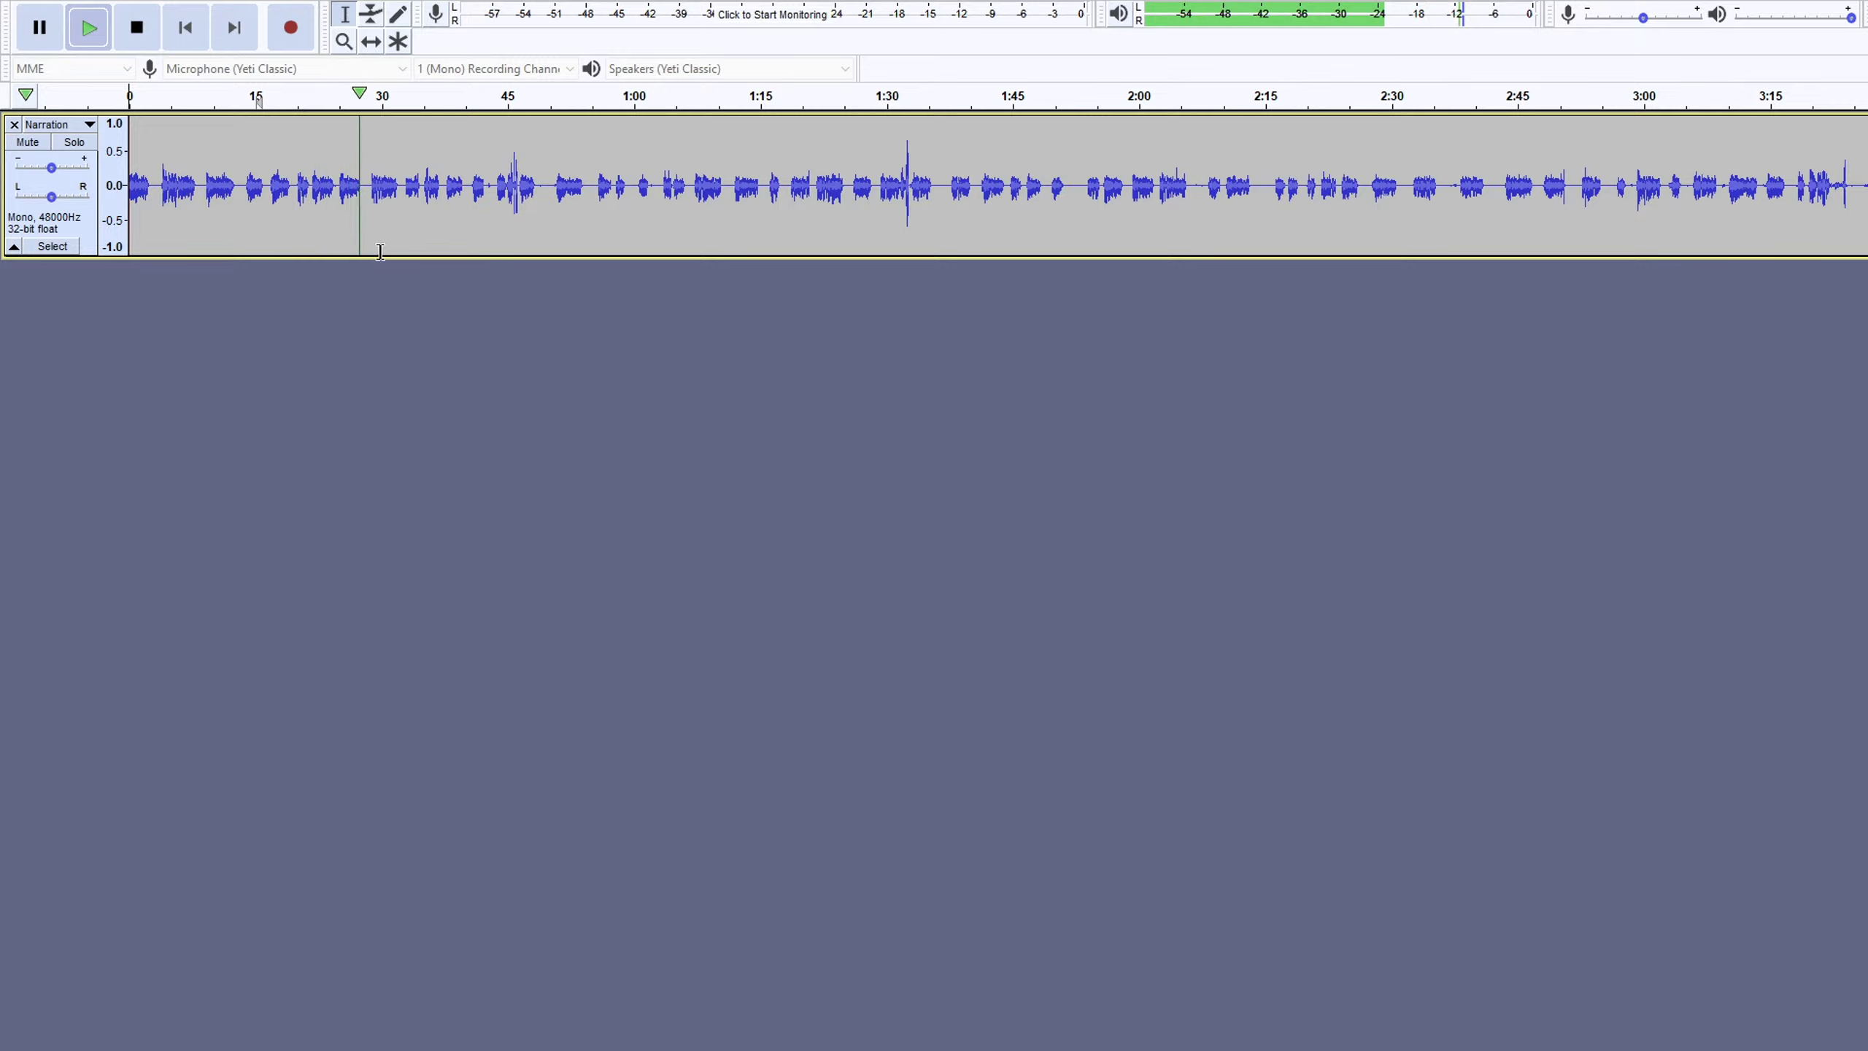
key("space")
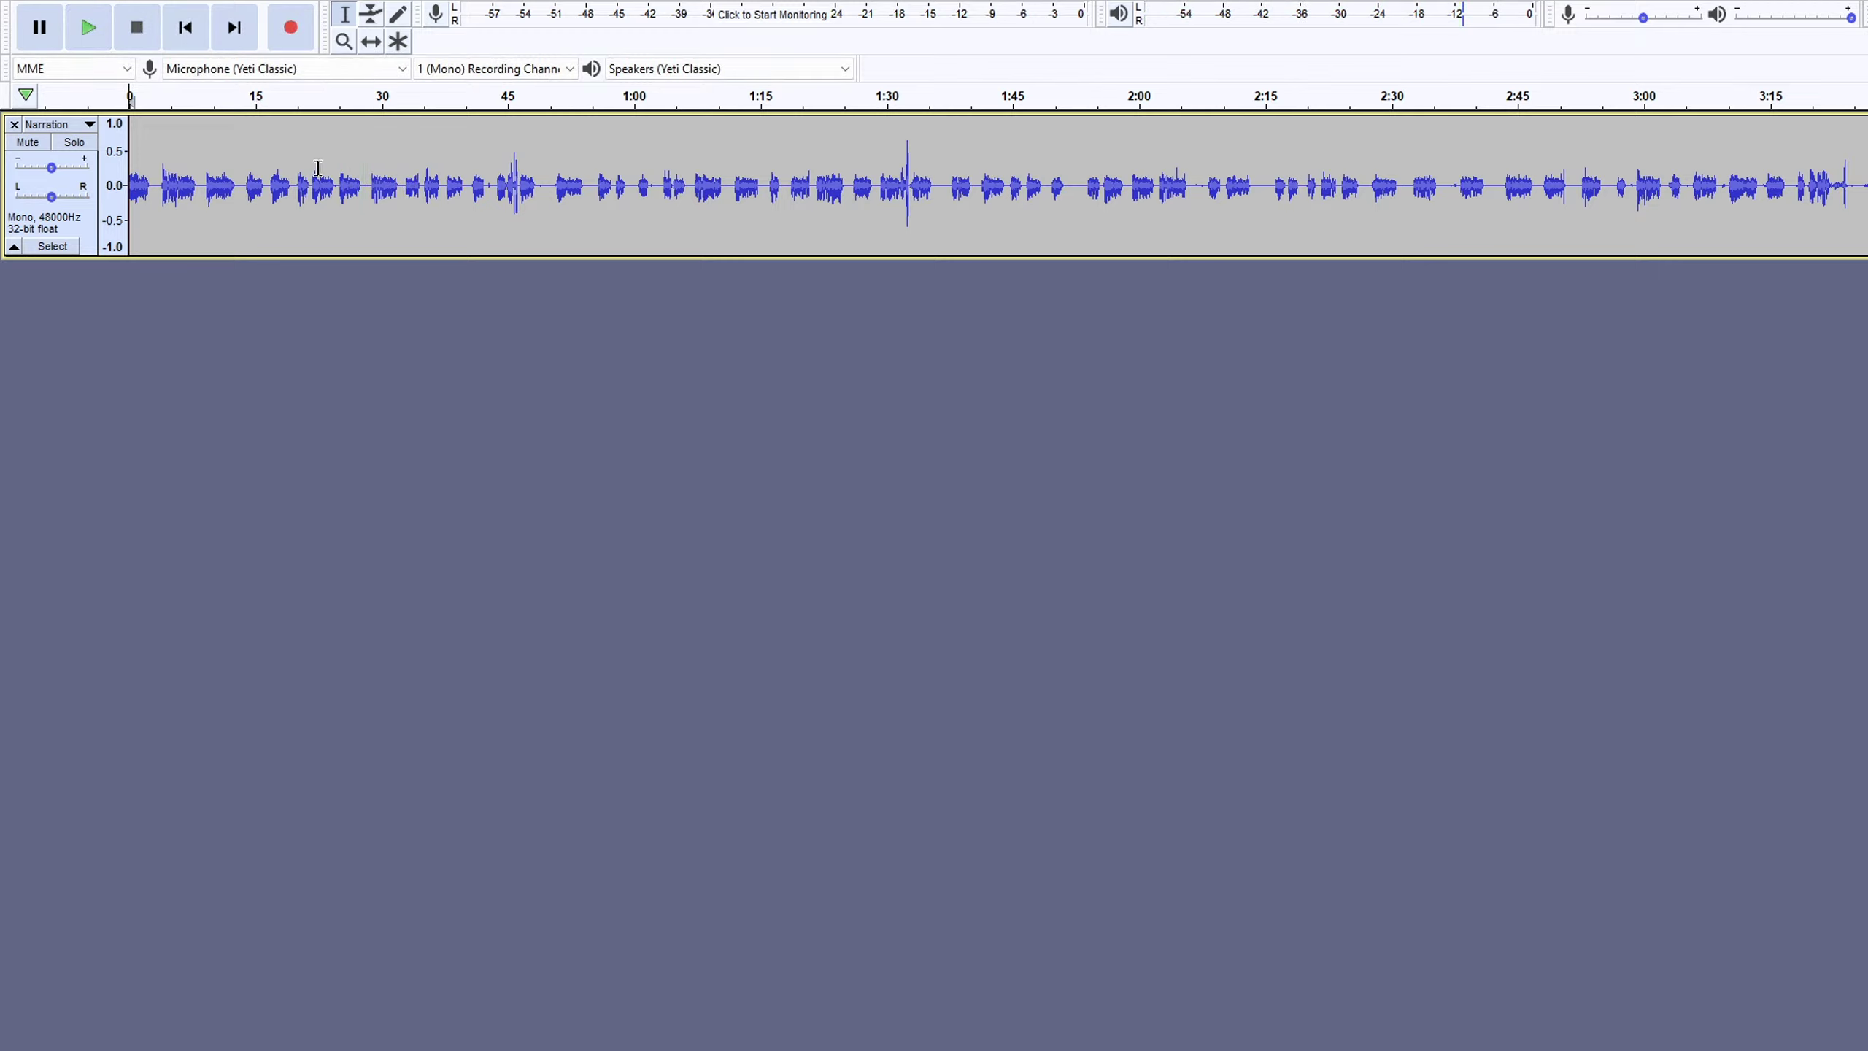
Replay the narration around 20 seconds to locate the unwanted passage and delete the section from about 25 to 28 seconds.
left_click(312, 98)
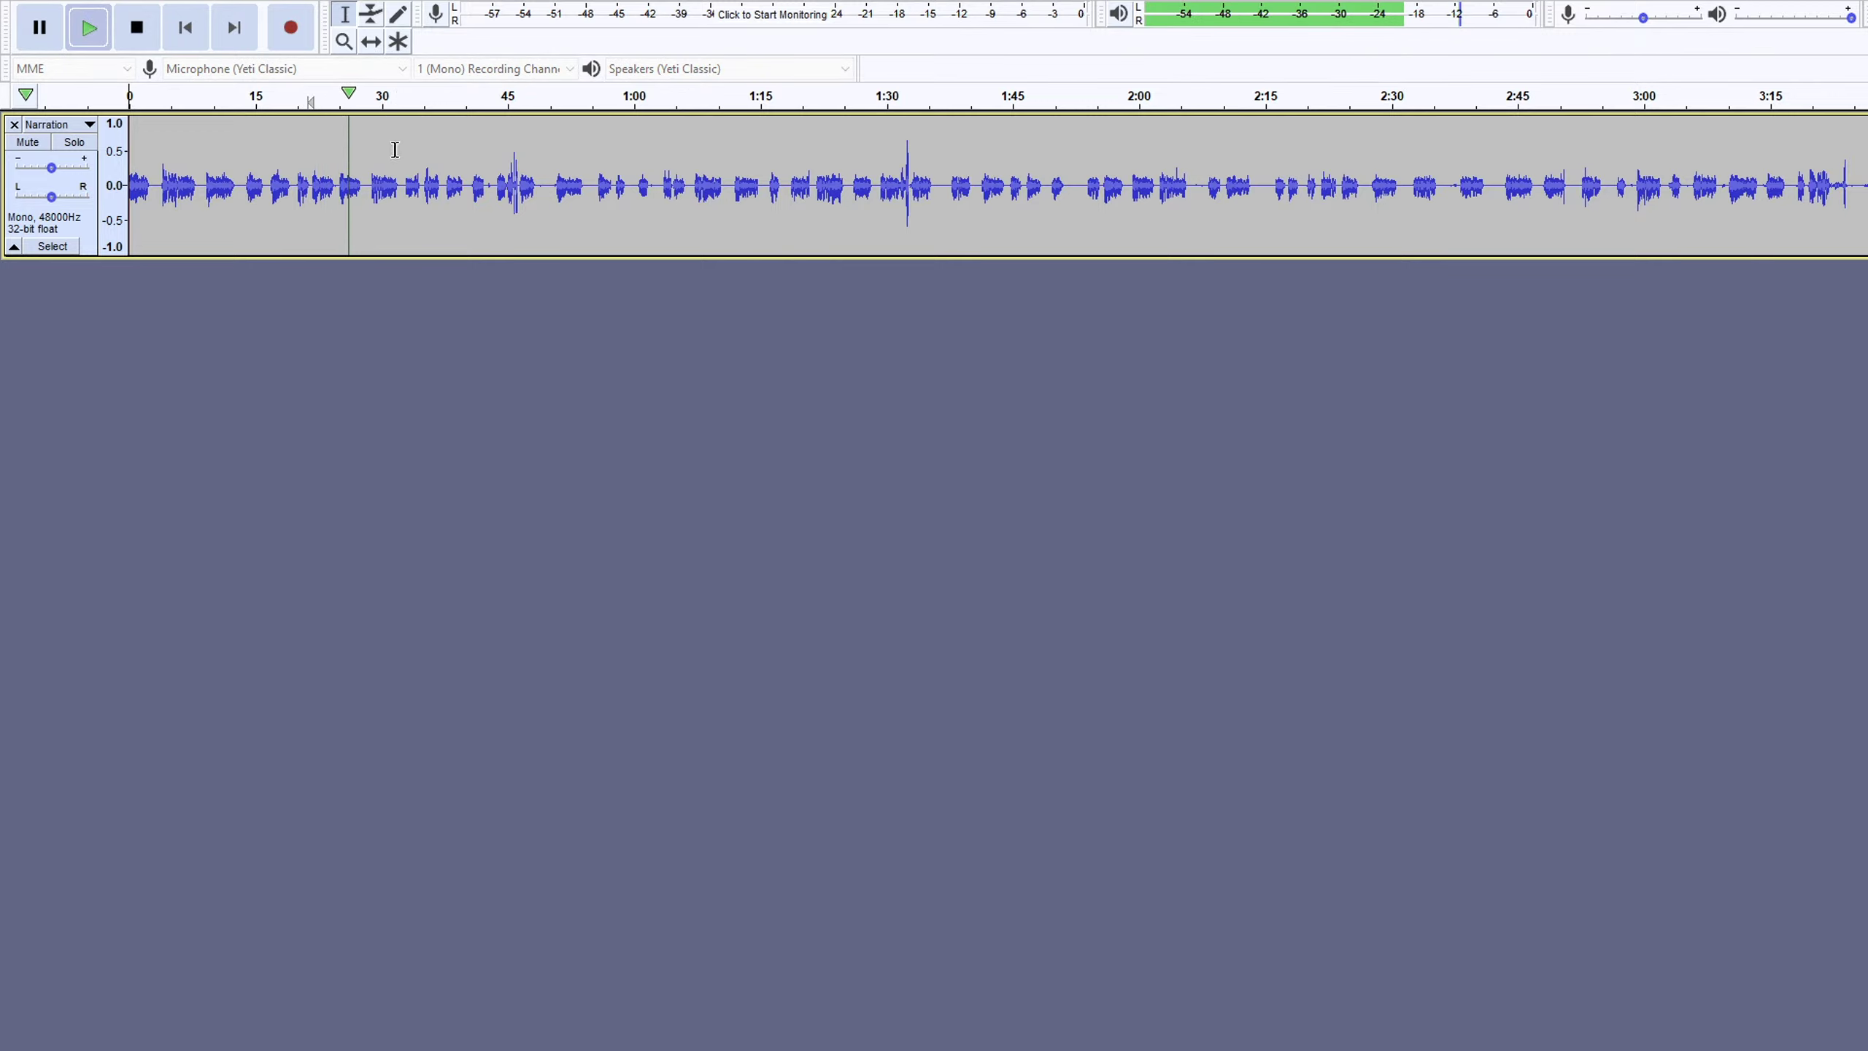
key("space")
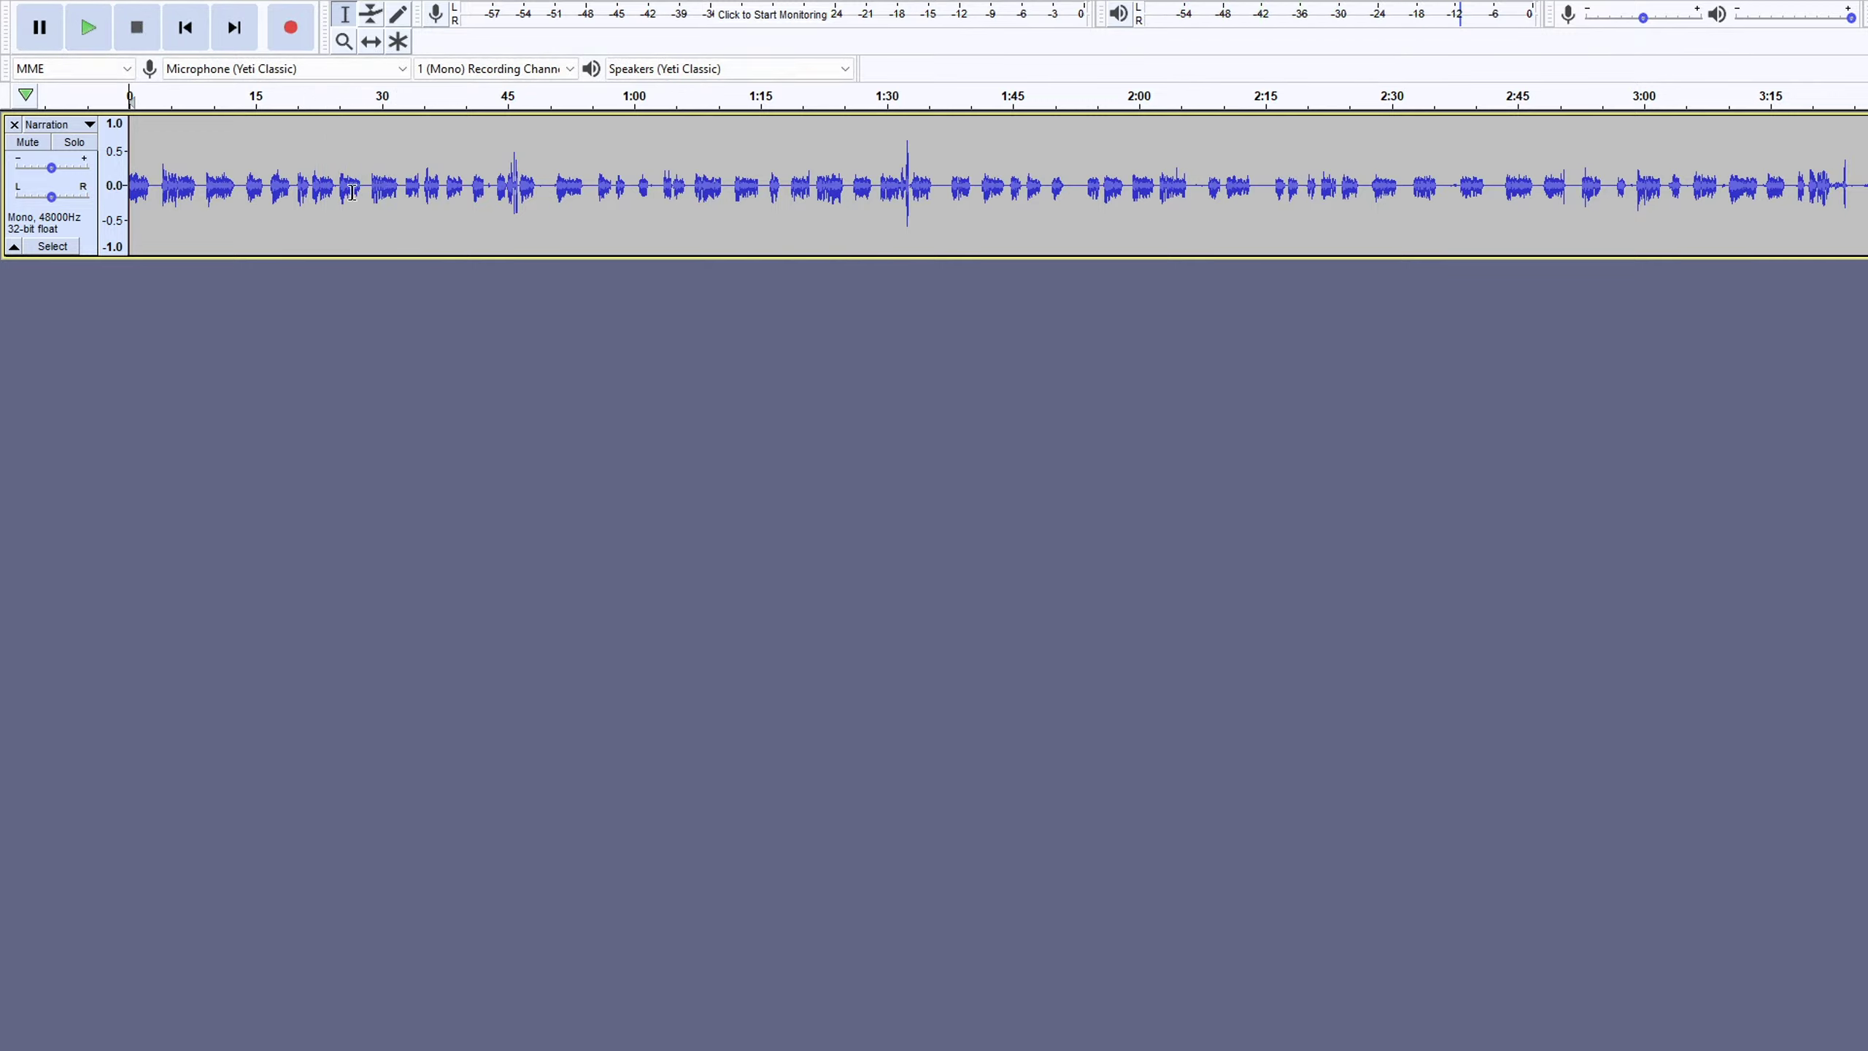
left_click(300, 97)
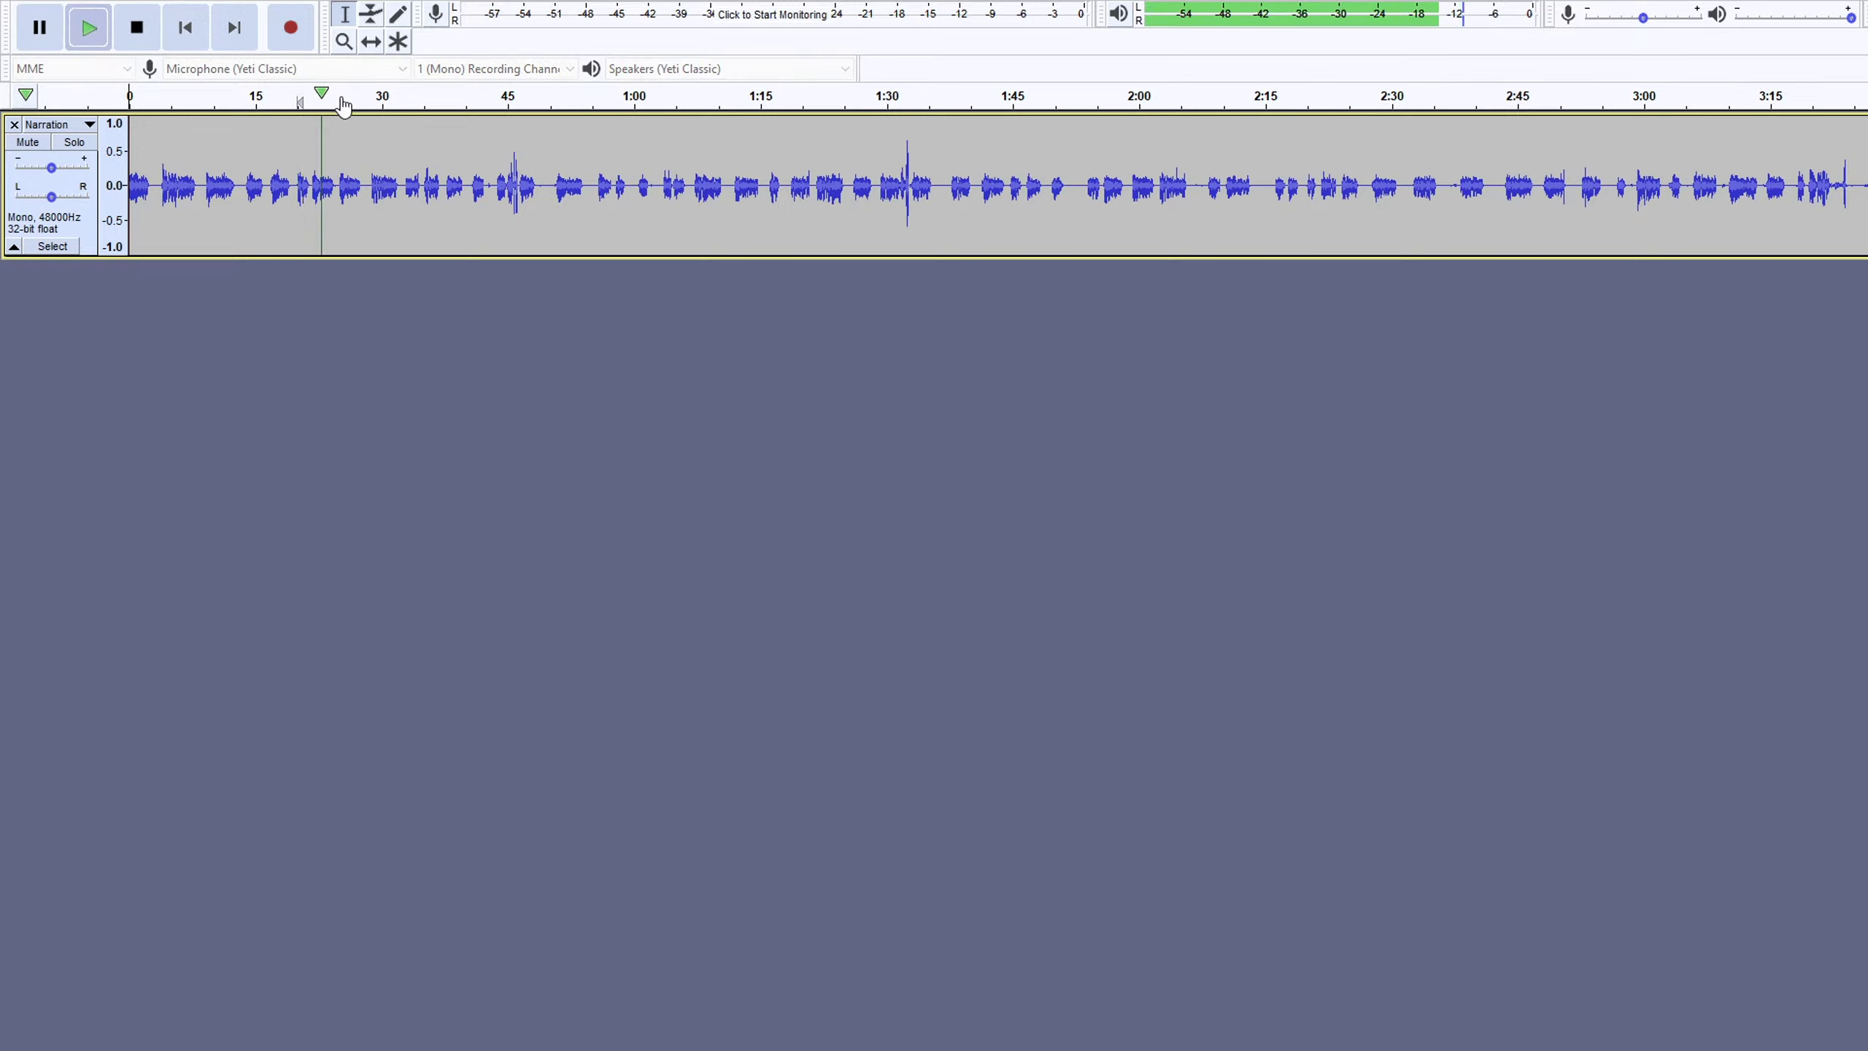
key("space")
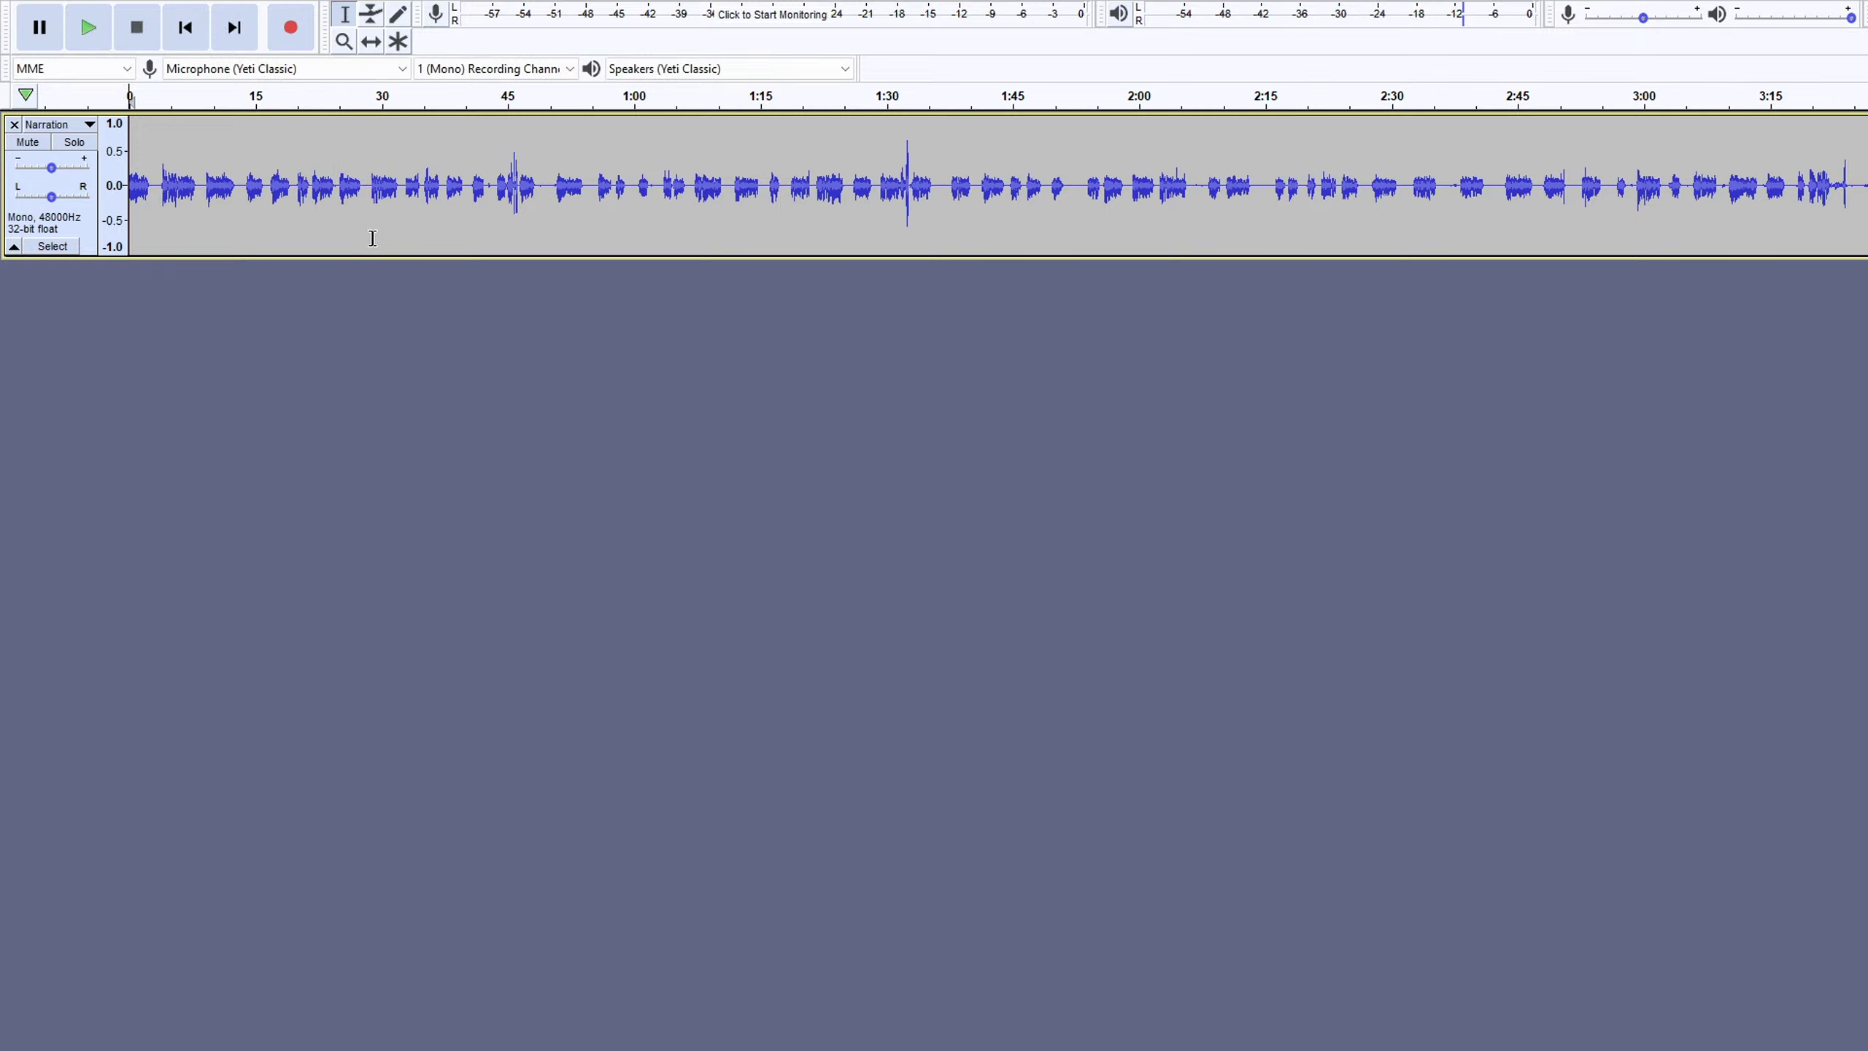
left_click_drag(337, 184, 368, 178)
key("Delete")
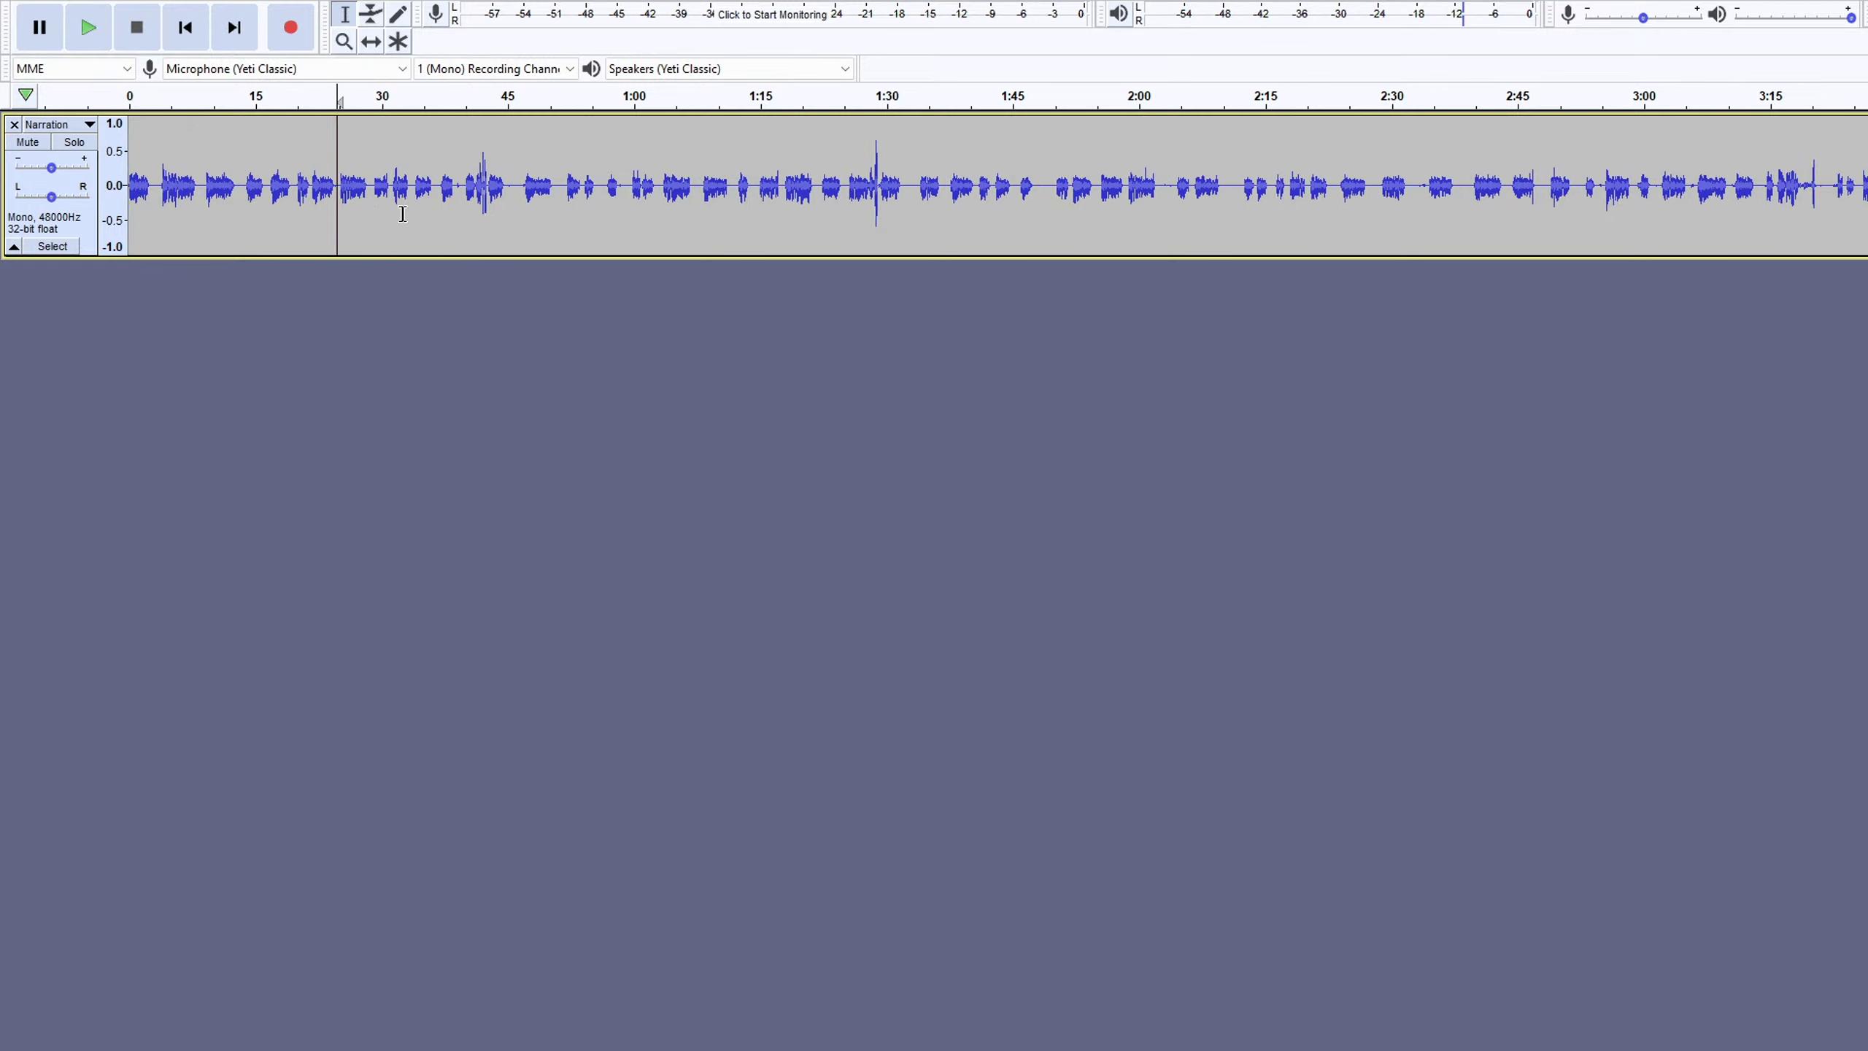
Listen to the narration from about 25 seconds to locate the flawed passage around 36 to 43 seconds.
key("space")
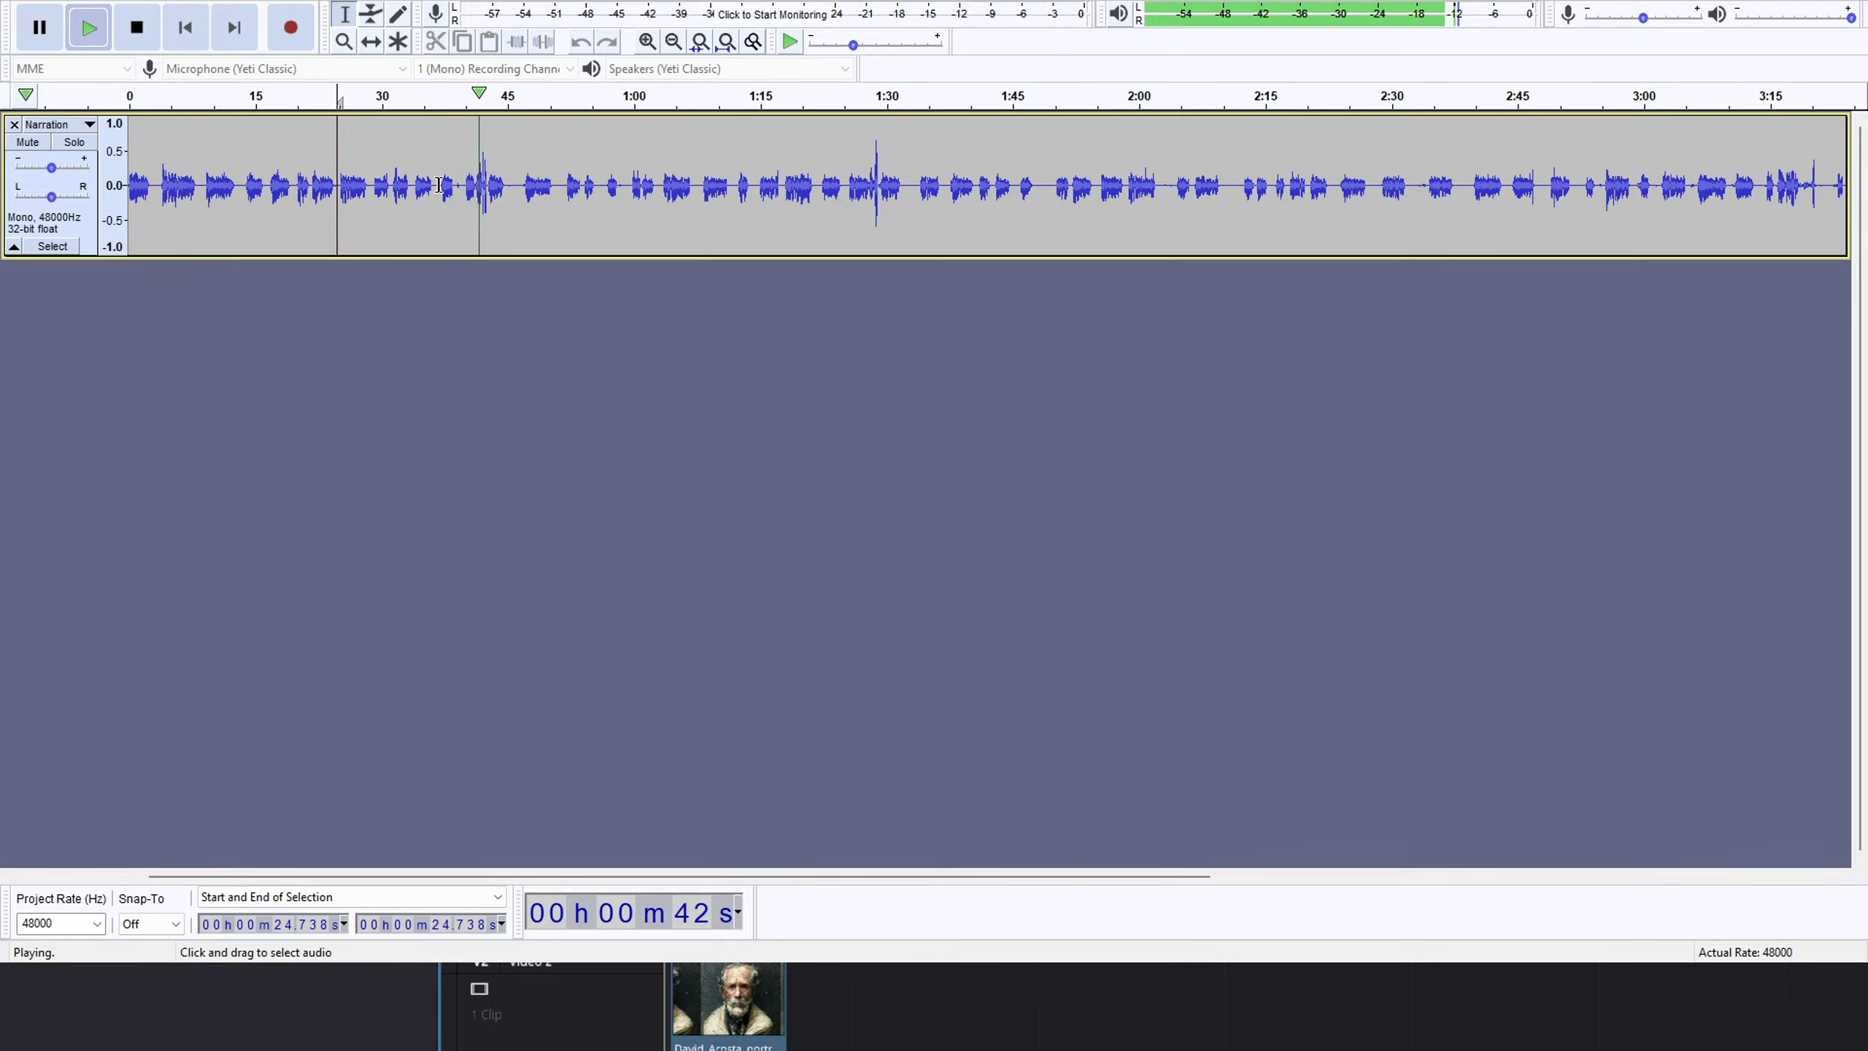
left_click_drag(440, 184, 462, 181)
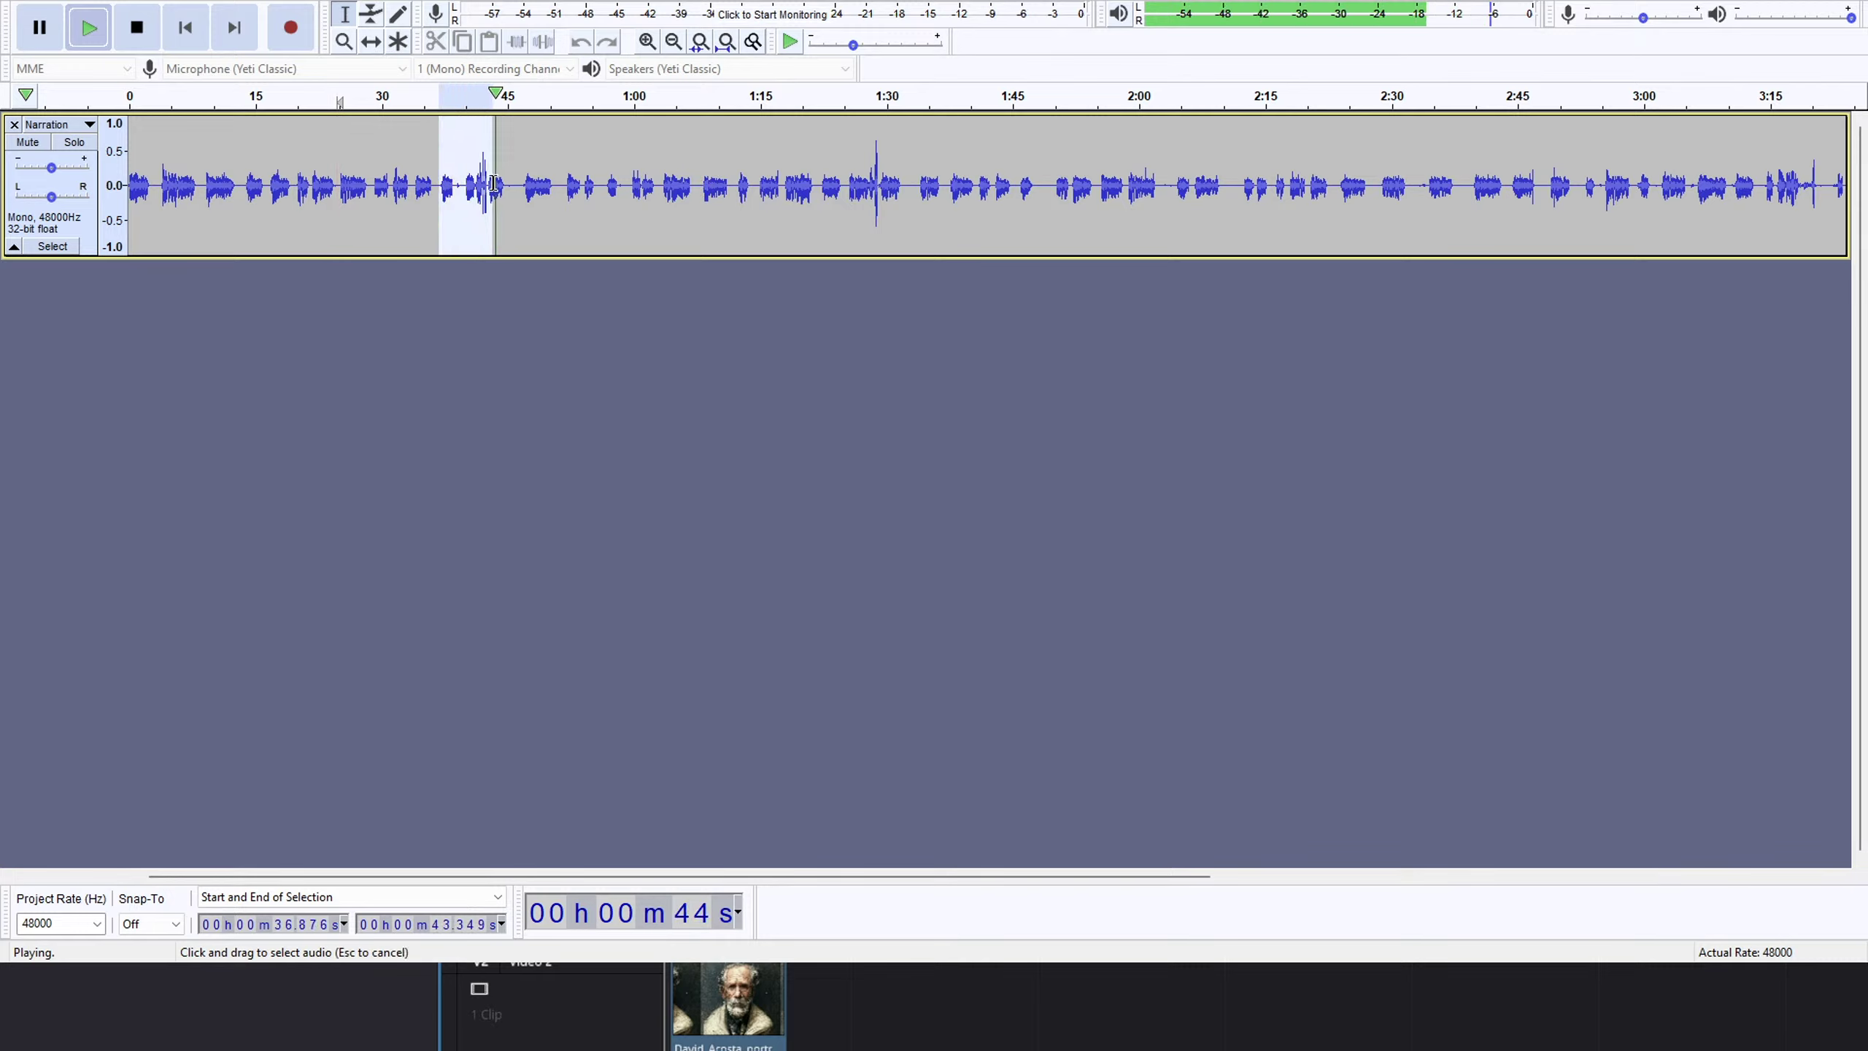
left_click(425, 192)
left_click(442, 180)
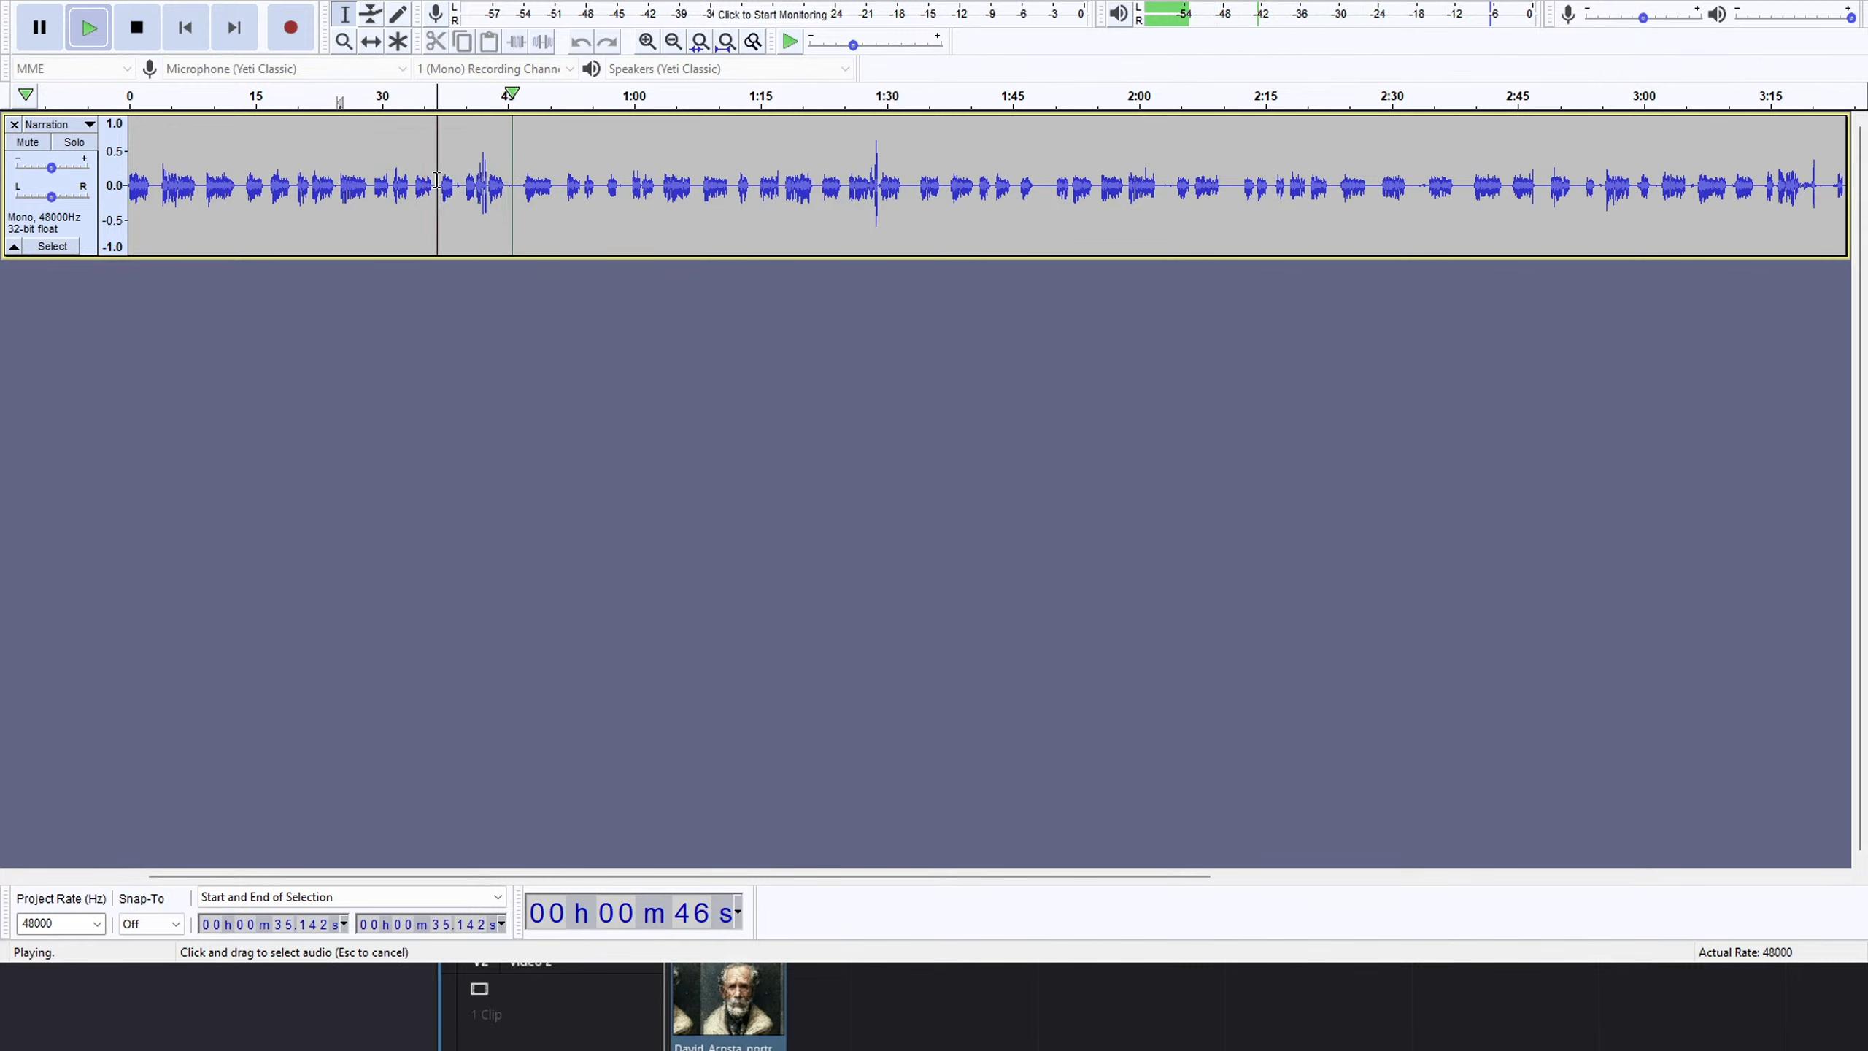
key("space")
Select the narration section from about 36.3 to 42.7 seconds, listen to it and delete it.
left_click_drag(436, 186, 486, 186)
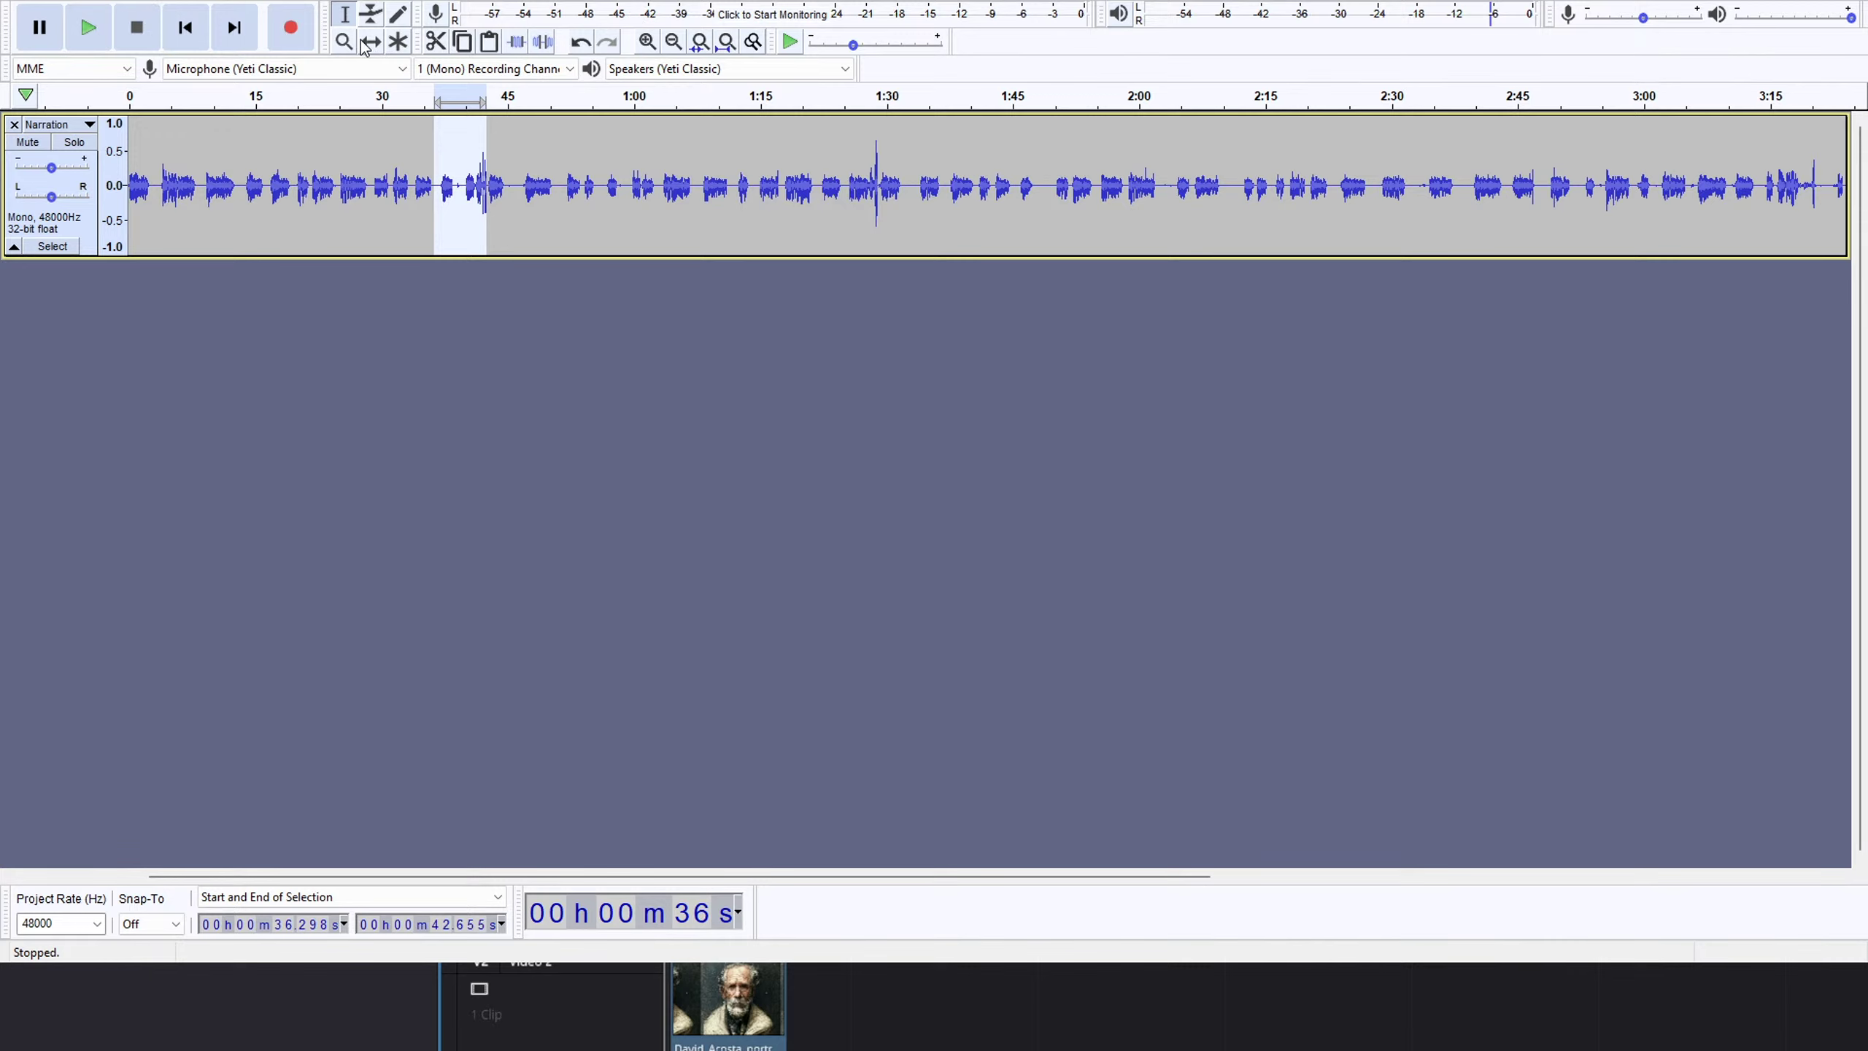
key("ctrl+1")
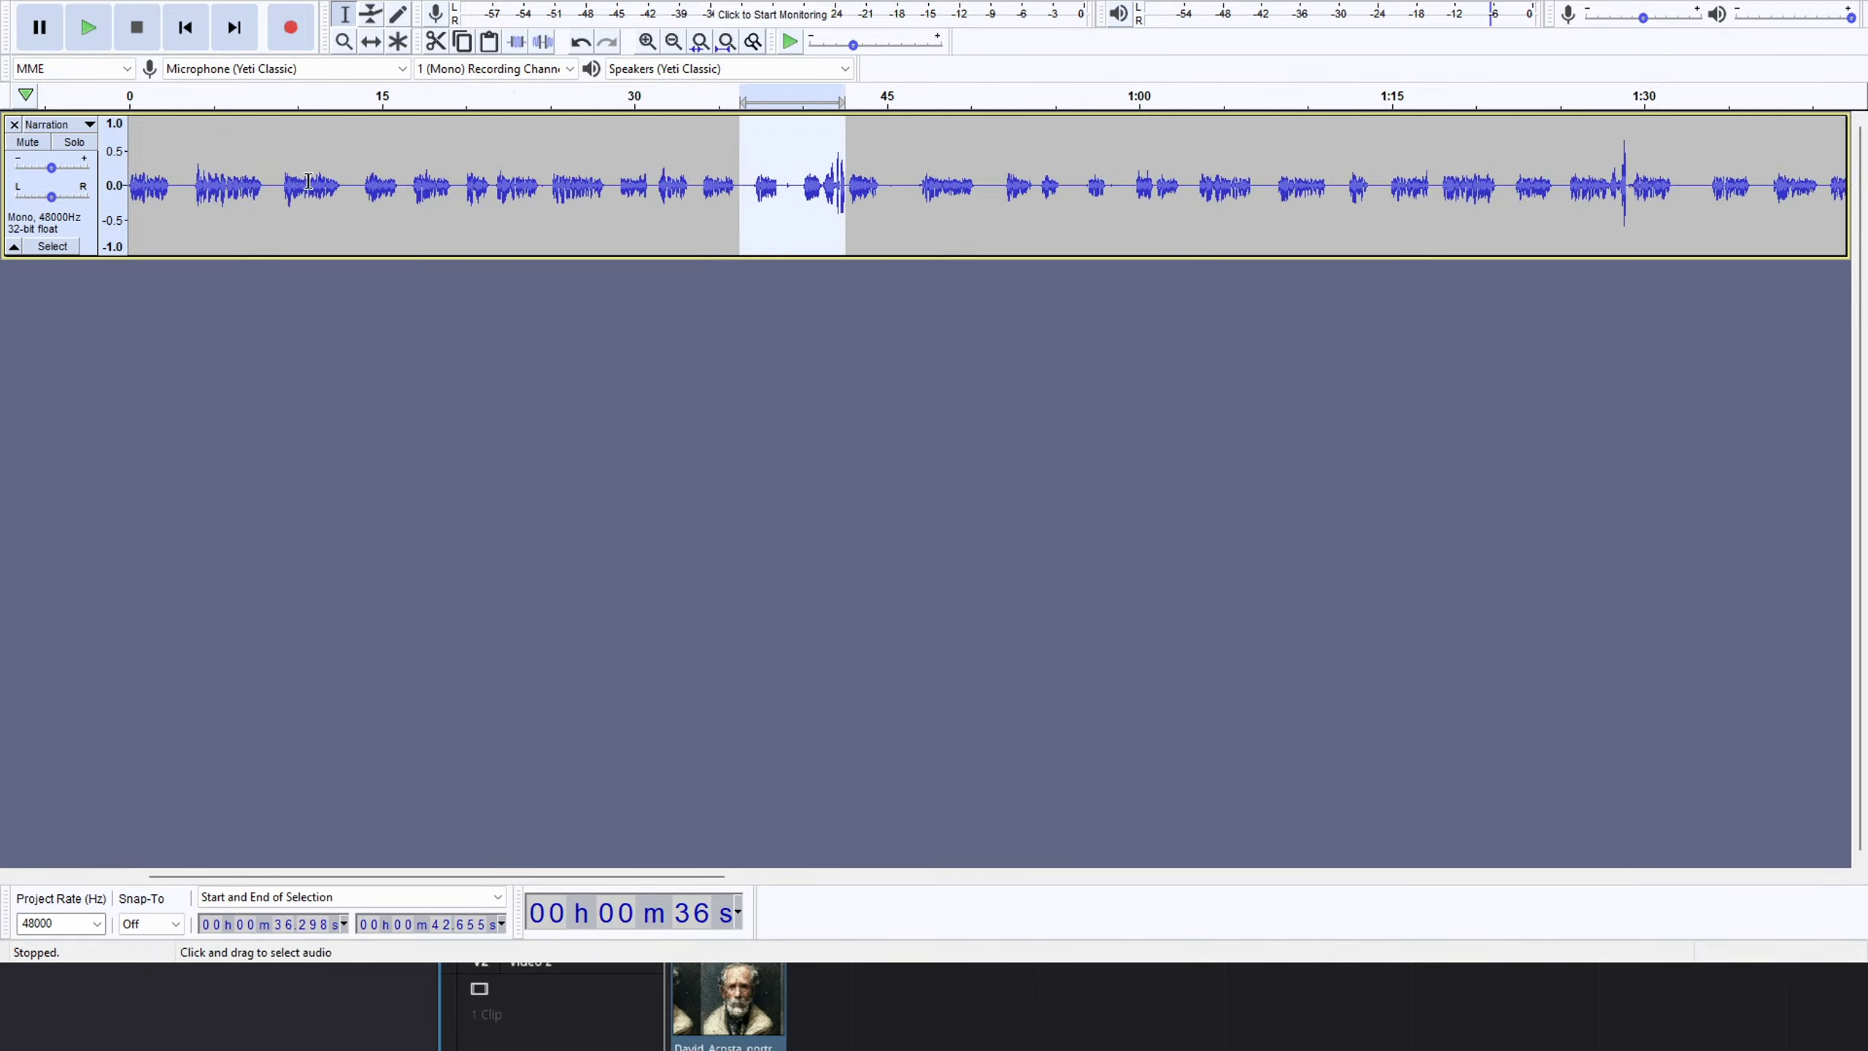
key("ctrl+1")
key("ctrl+1")
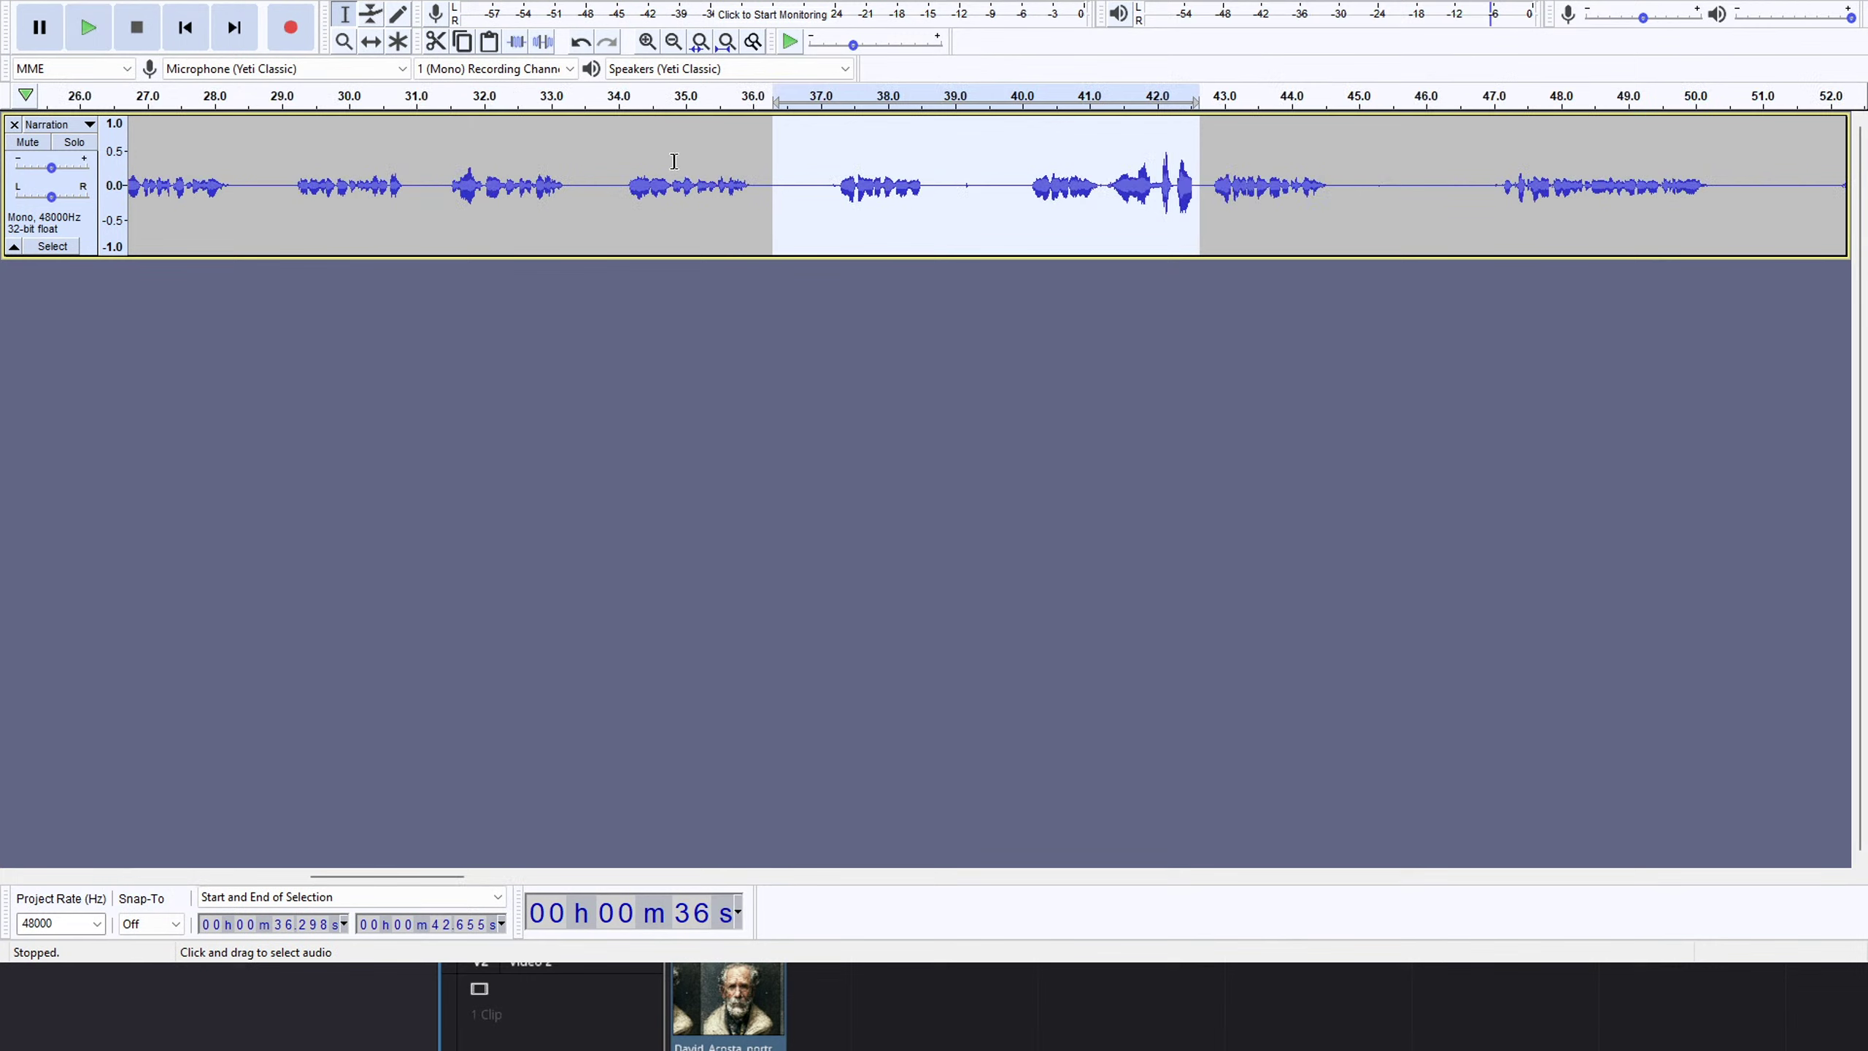
key("space")
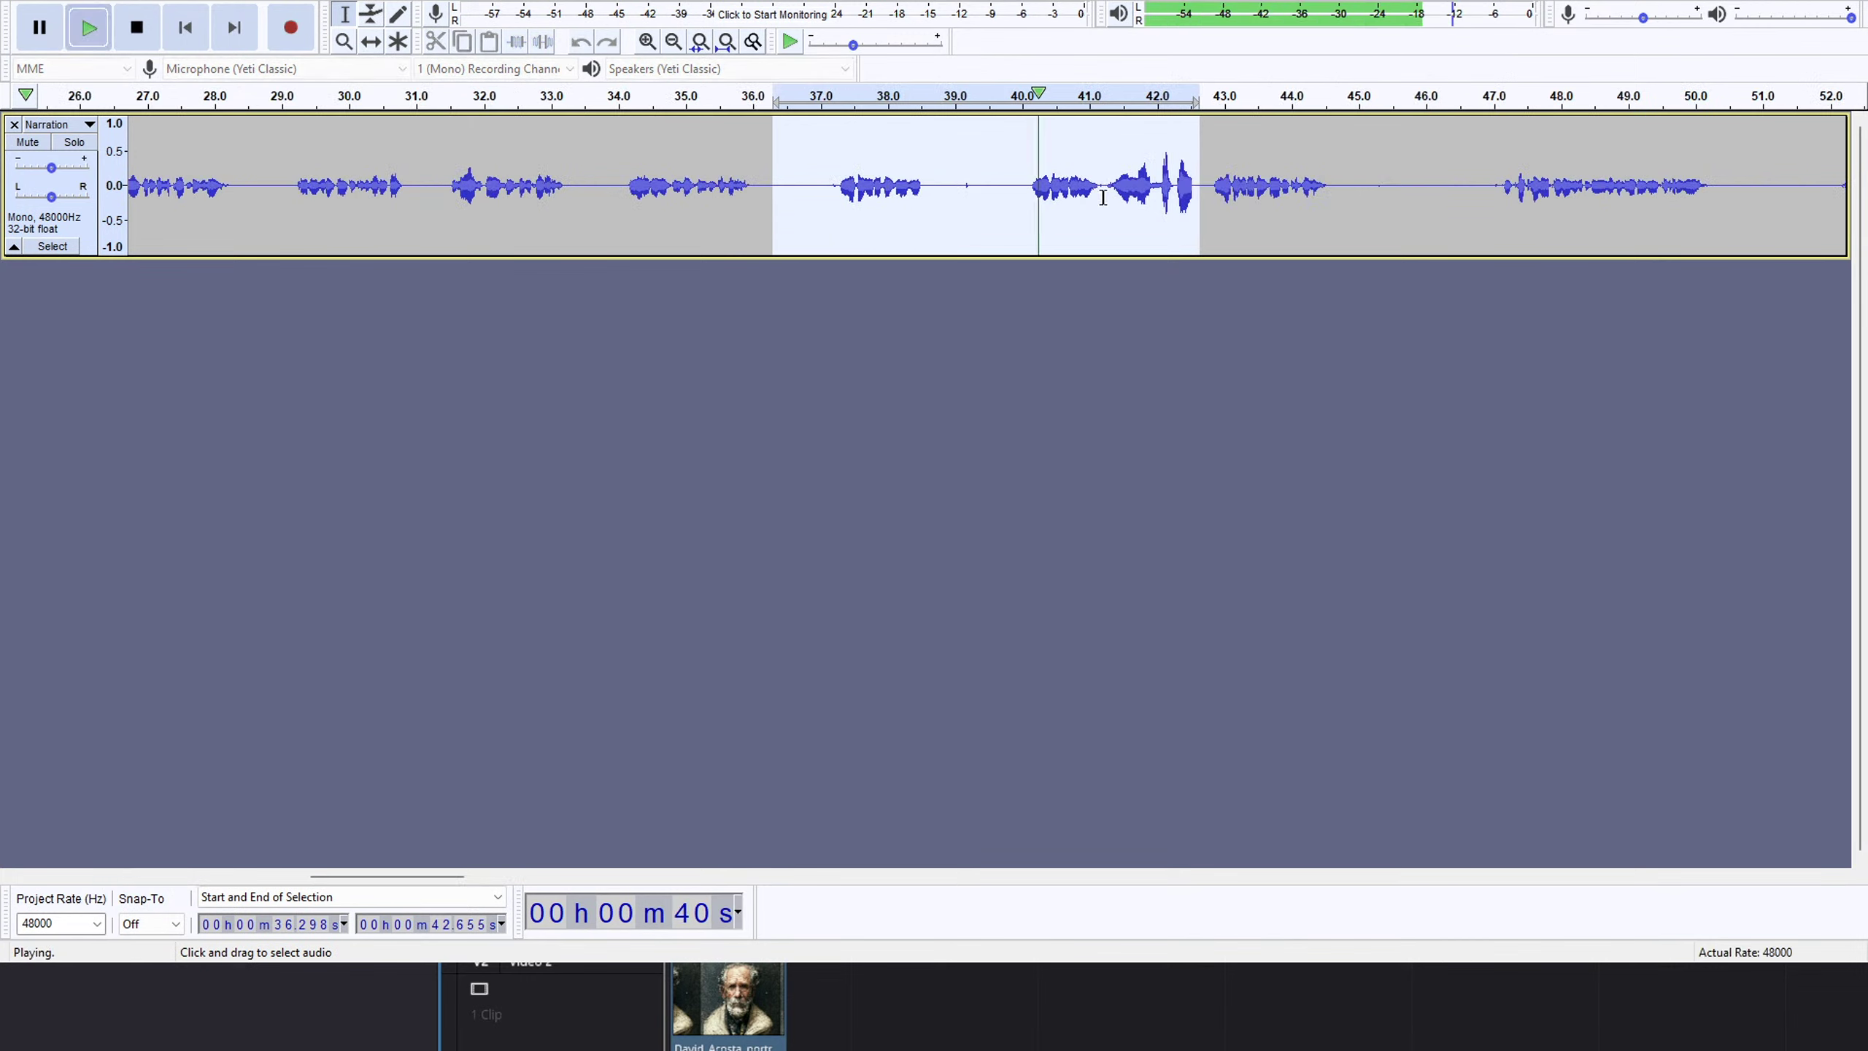
key("space")
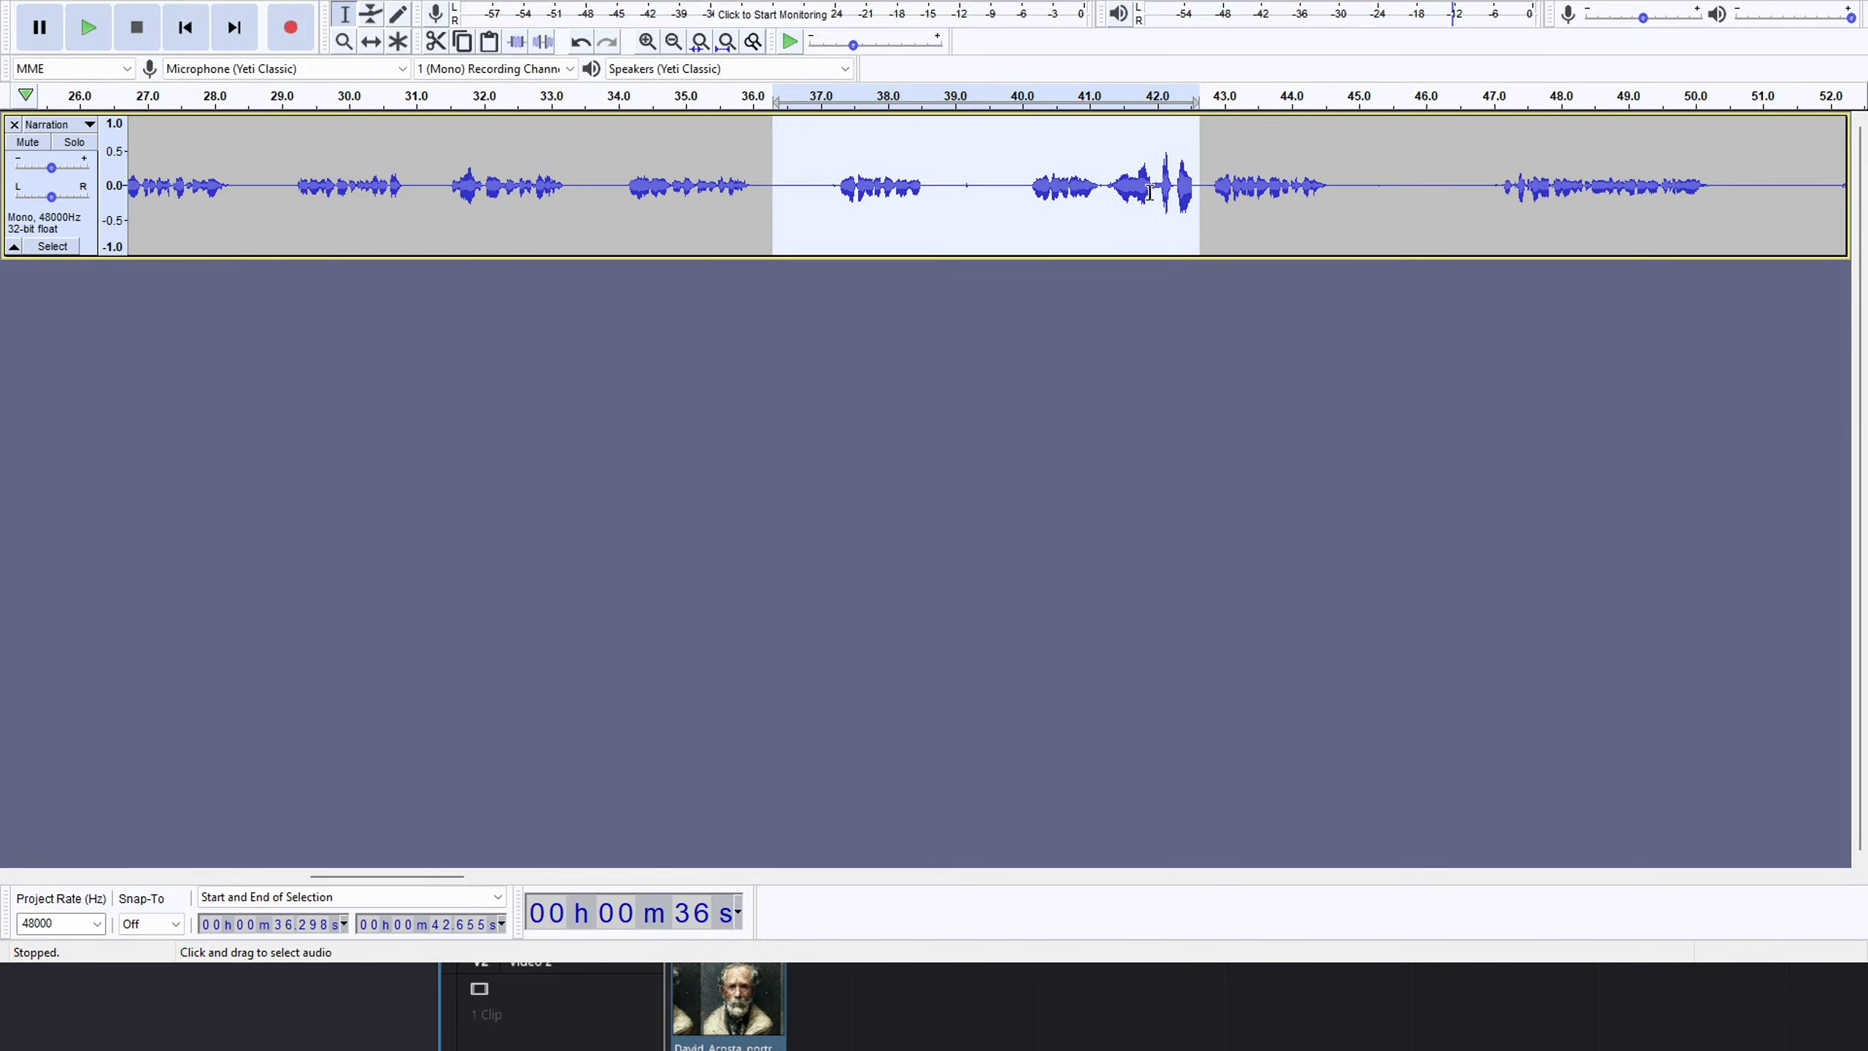
key("Delete")
Replay the narration from the cut at about 36 seconds to check the join.
key("space")
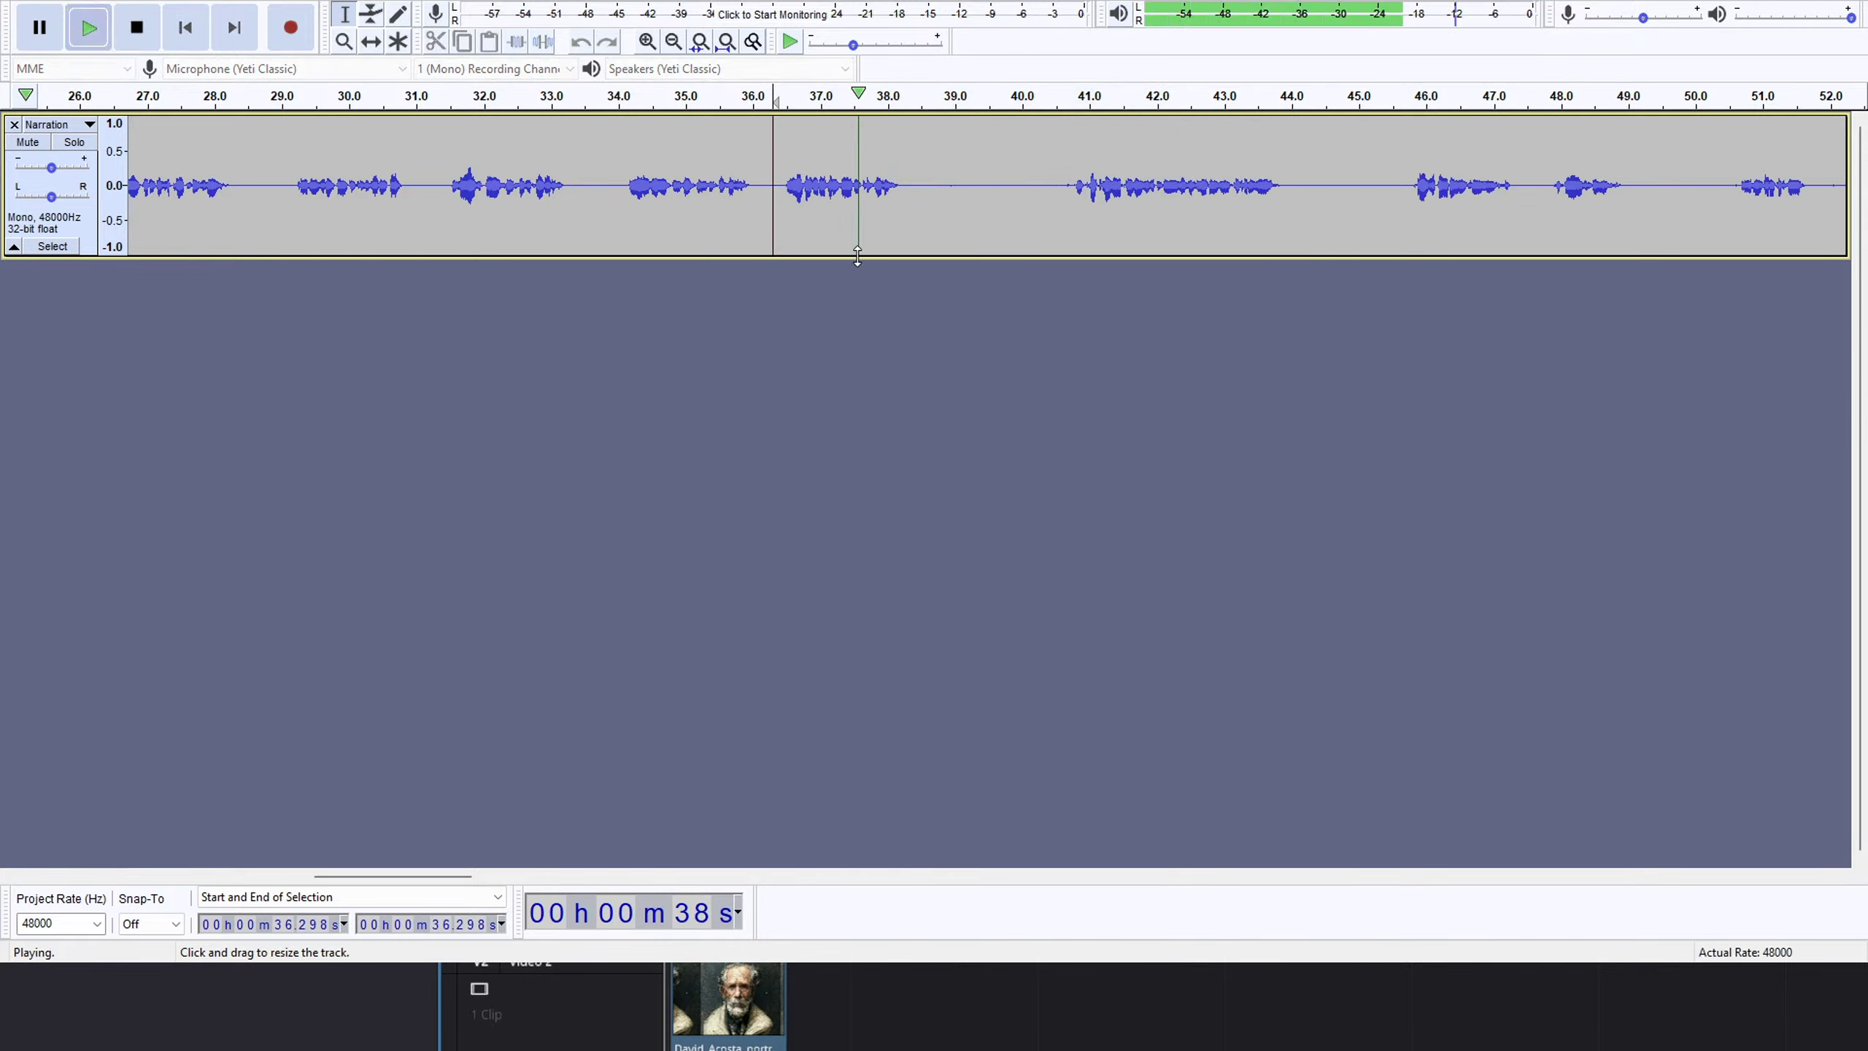
key("space")
key("space")
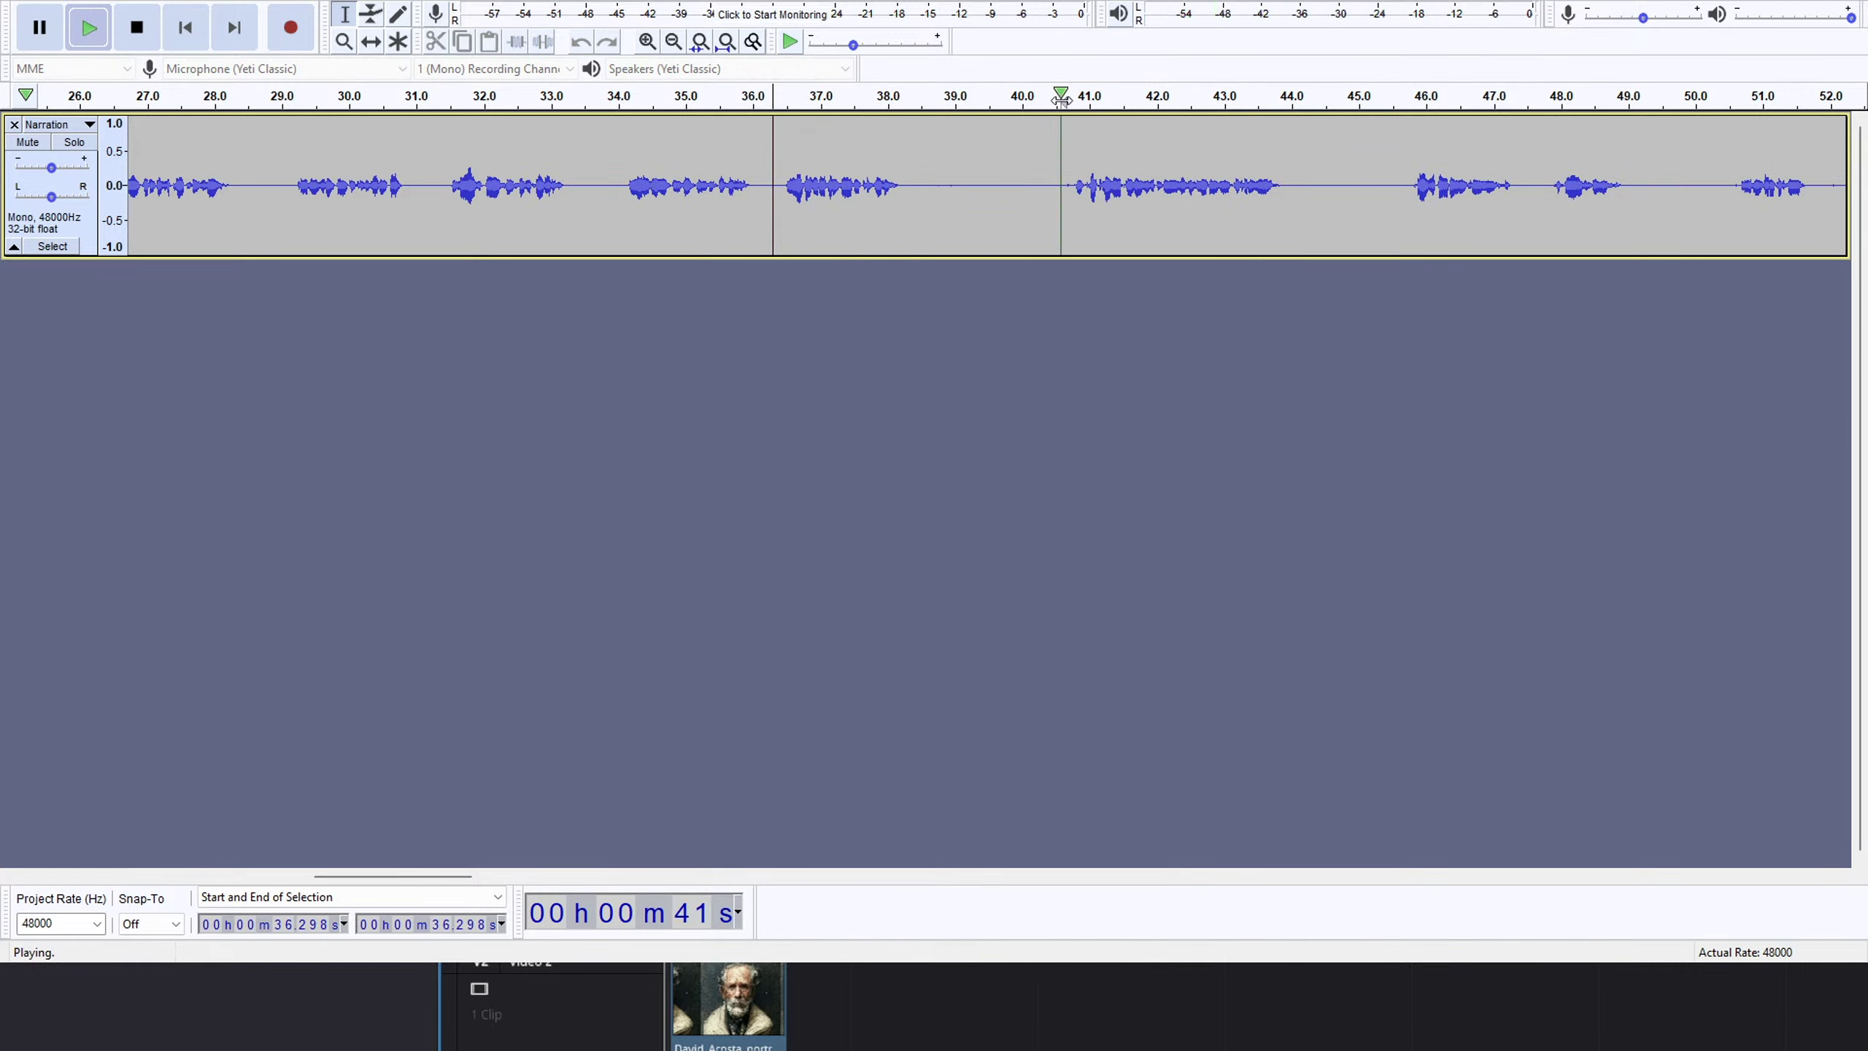
key("space")
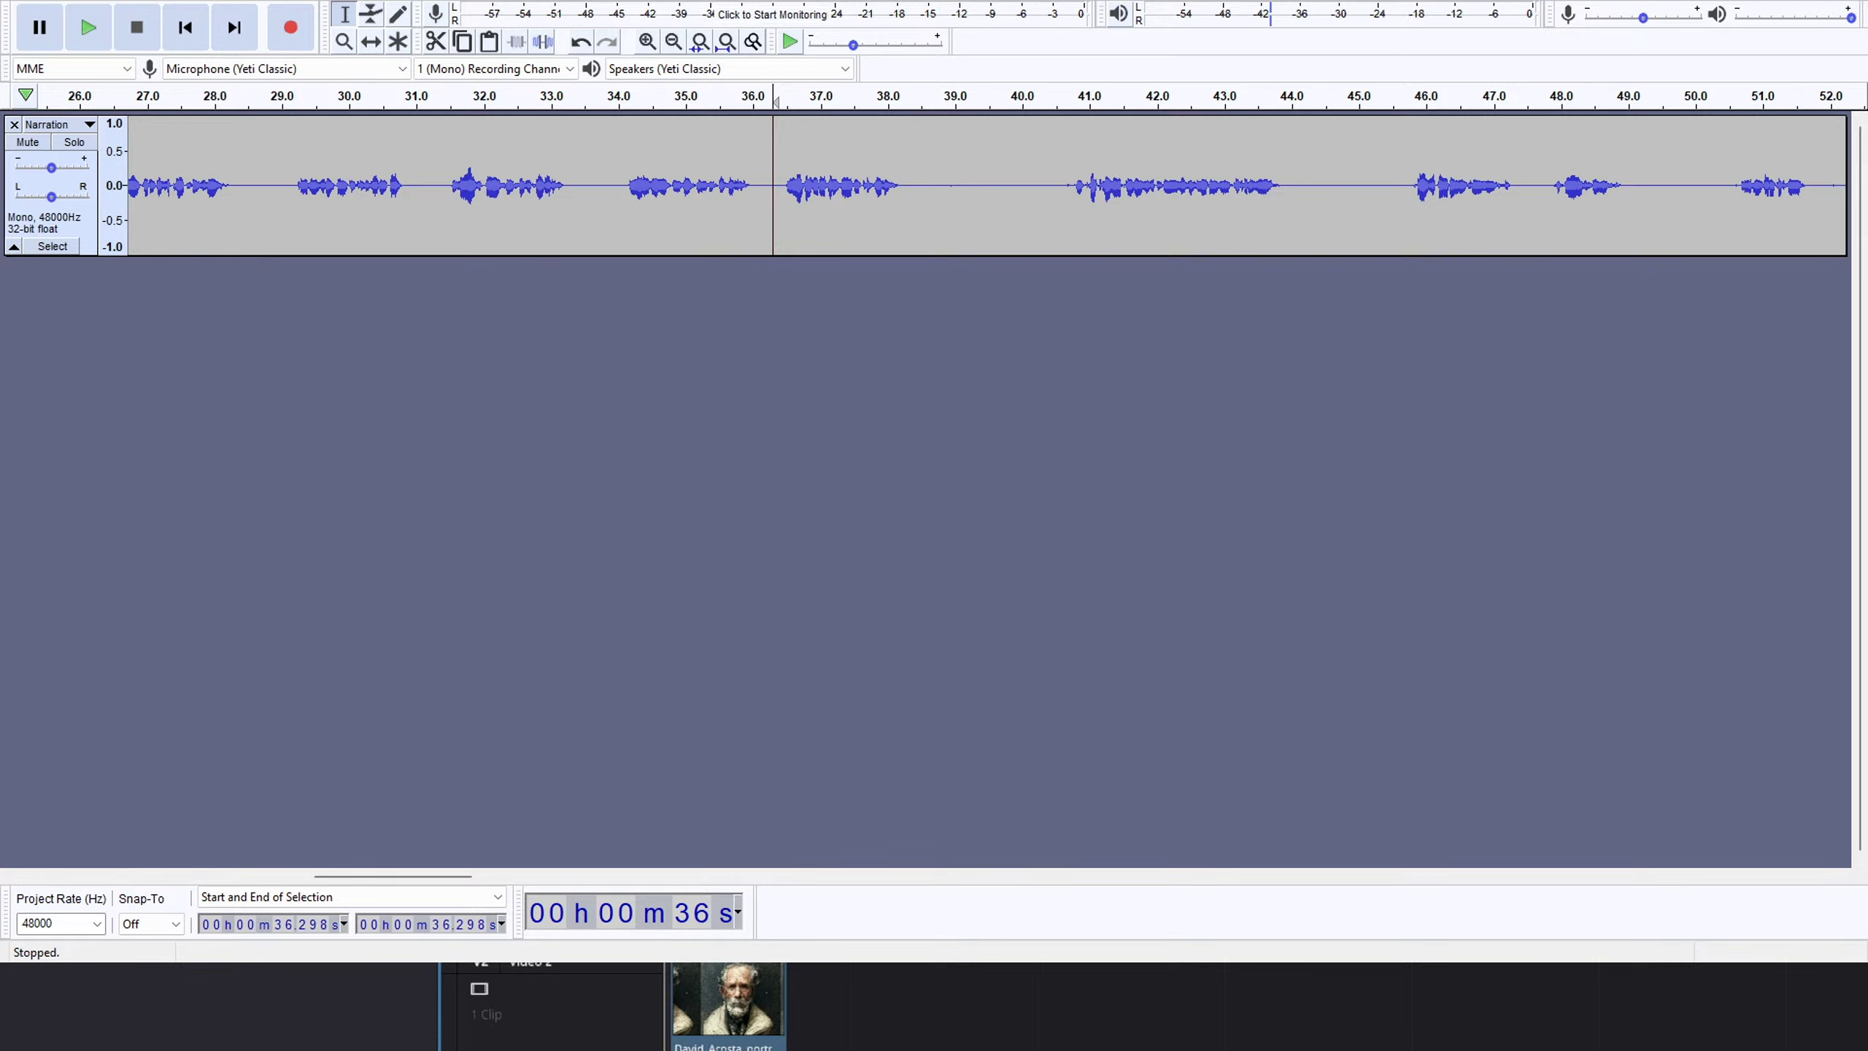
key("space")
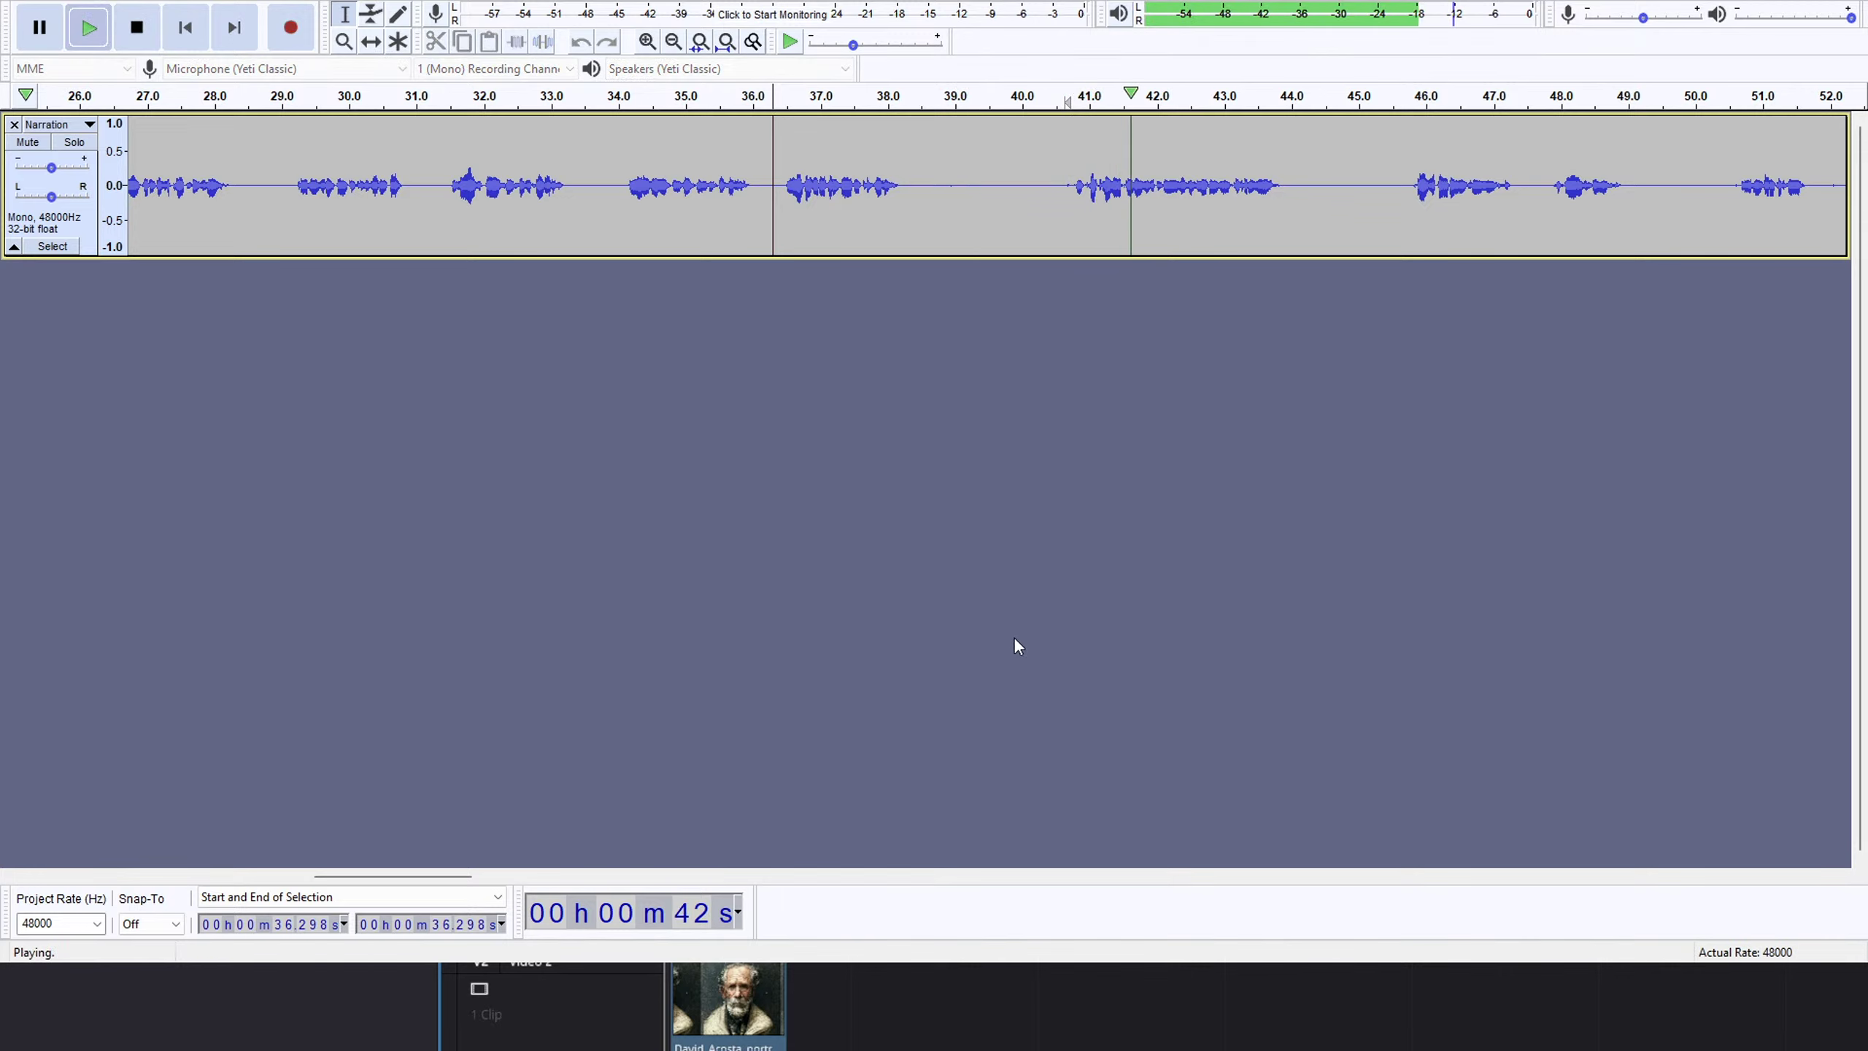
Listen on through the narration, skipping pauses ahead to about 50, 53 and 57 seconds, until about 1:22.
left_click_drag(396, 871, 478, 876)
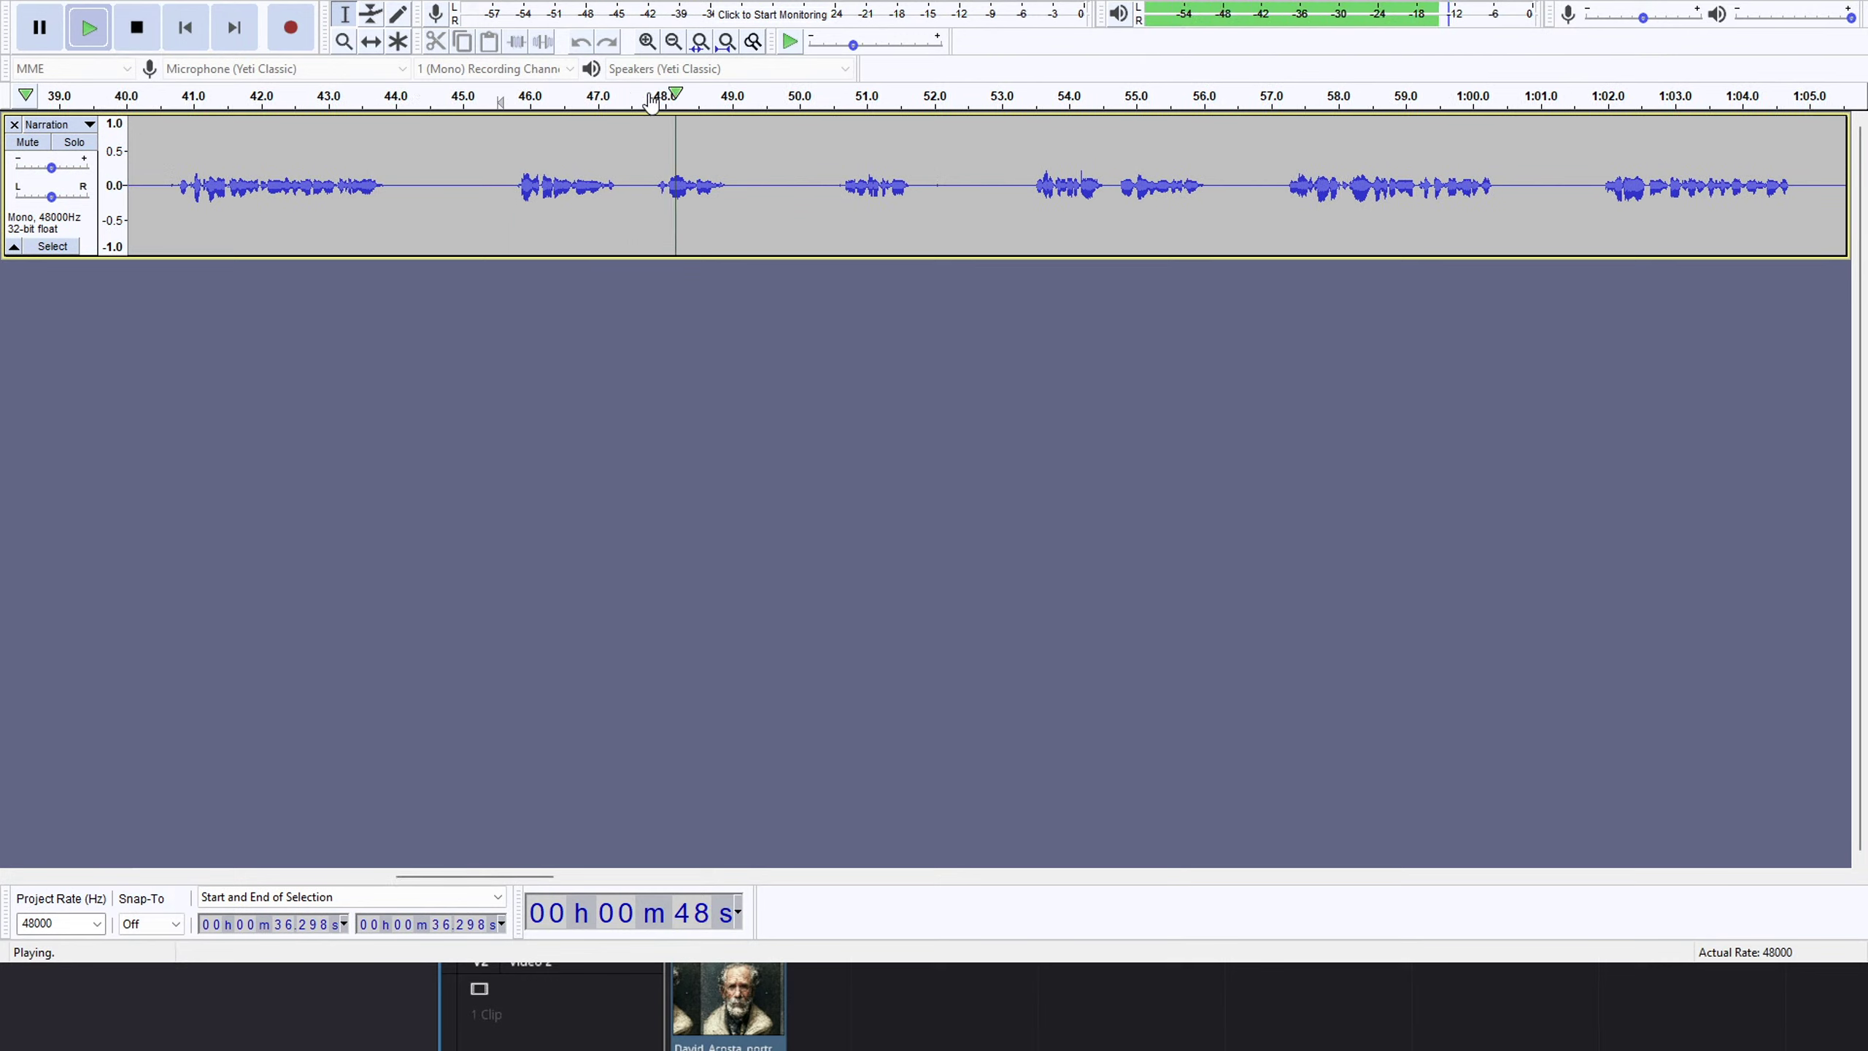
left_click(830, 97)
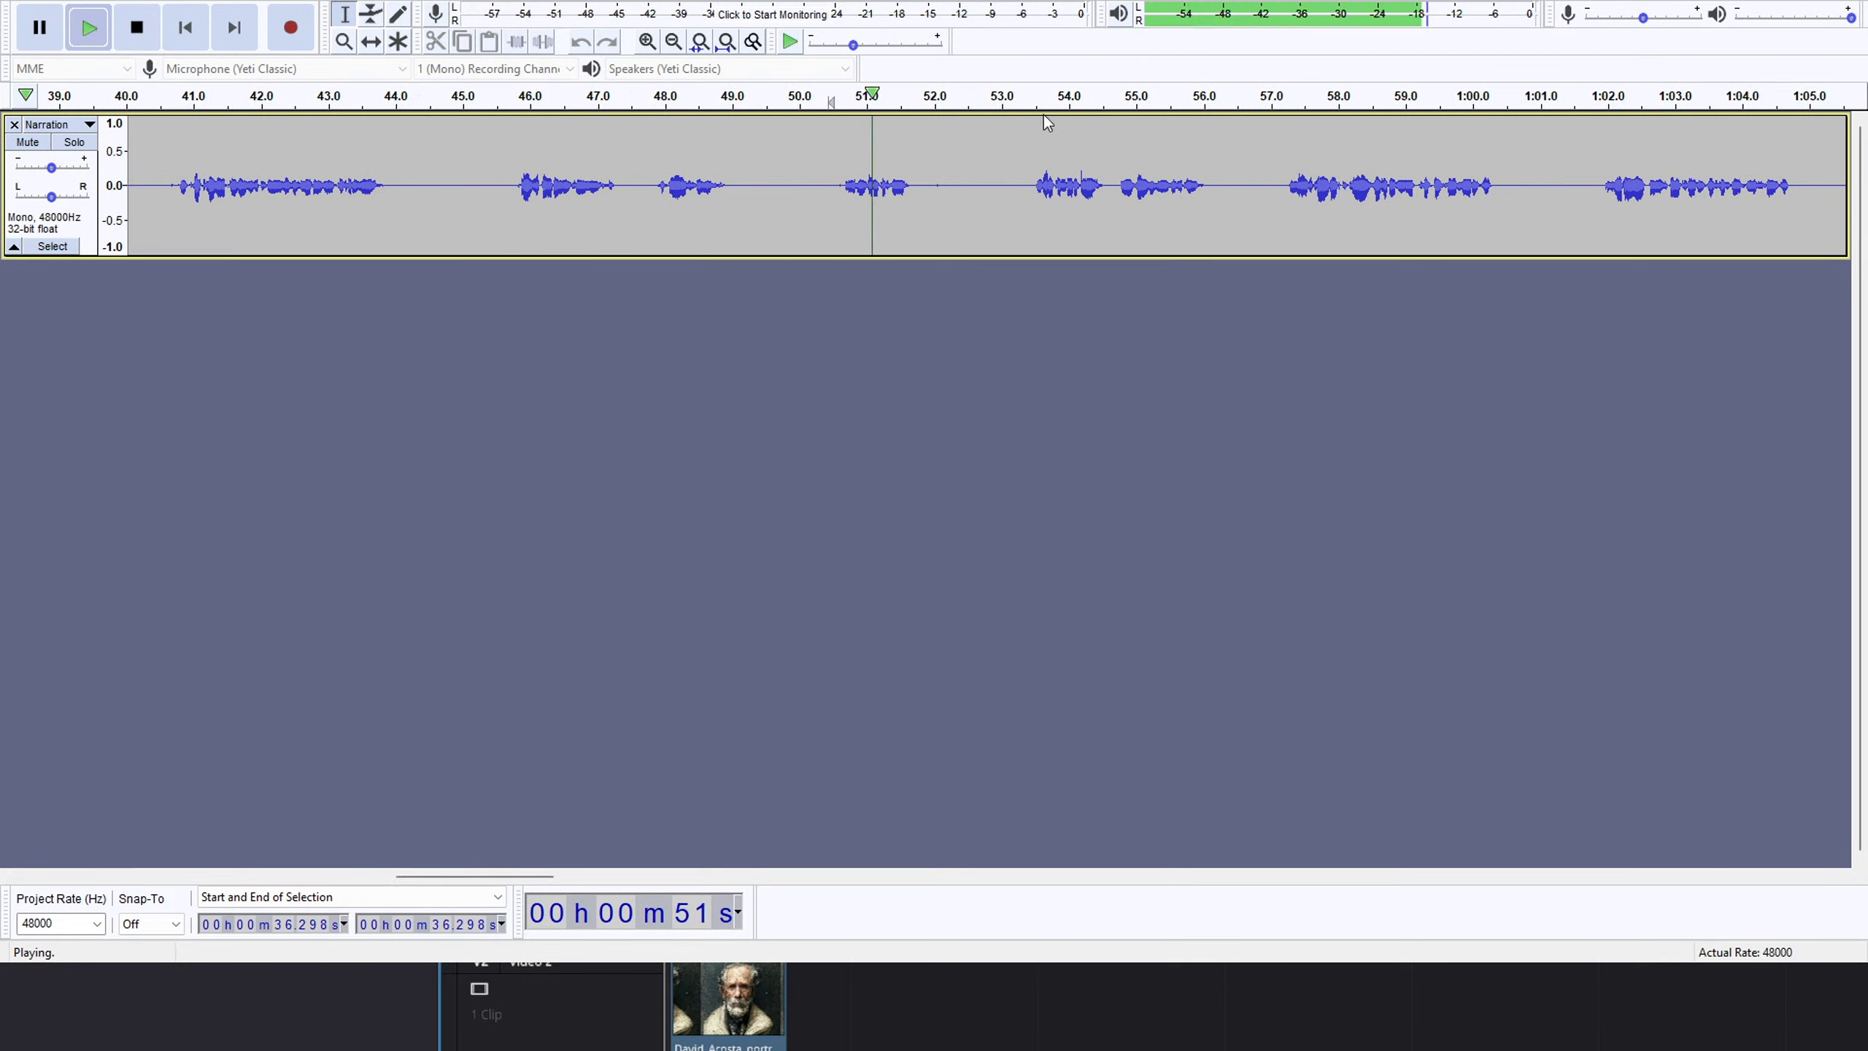
left_click(1022, 98)
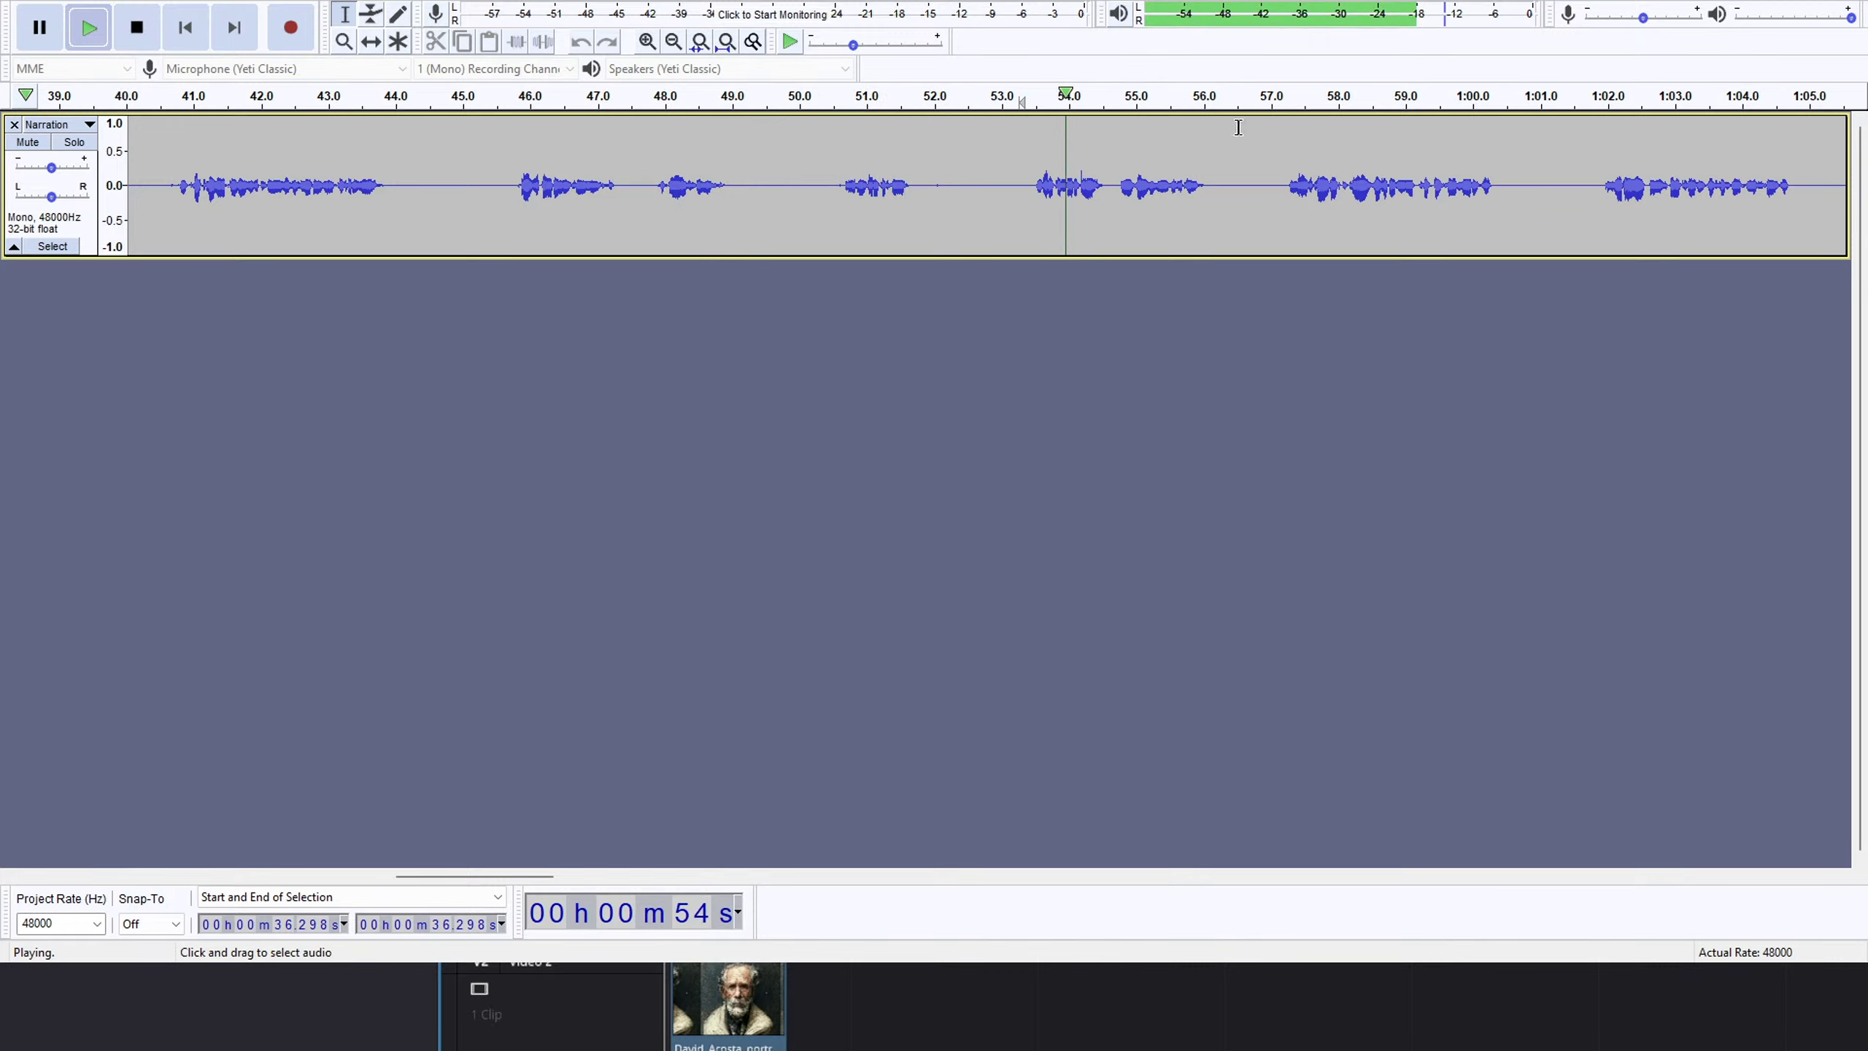
left_click(1273, 97)
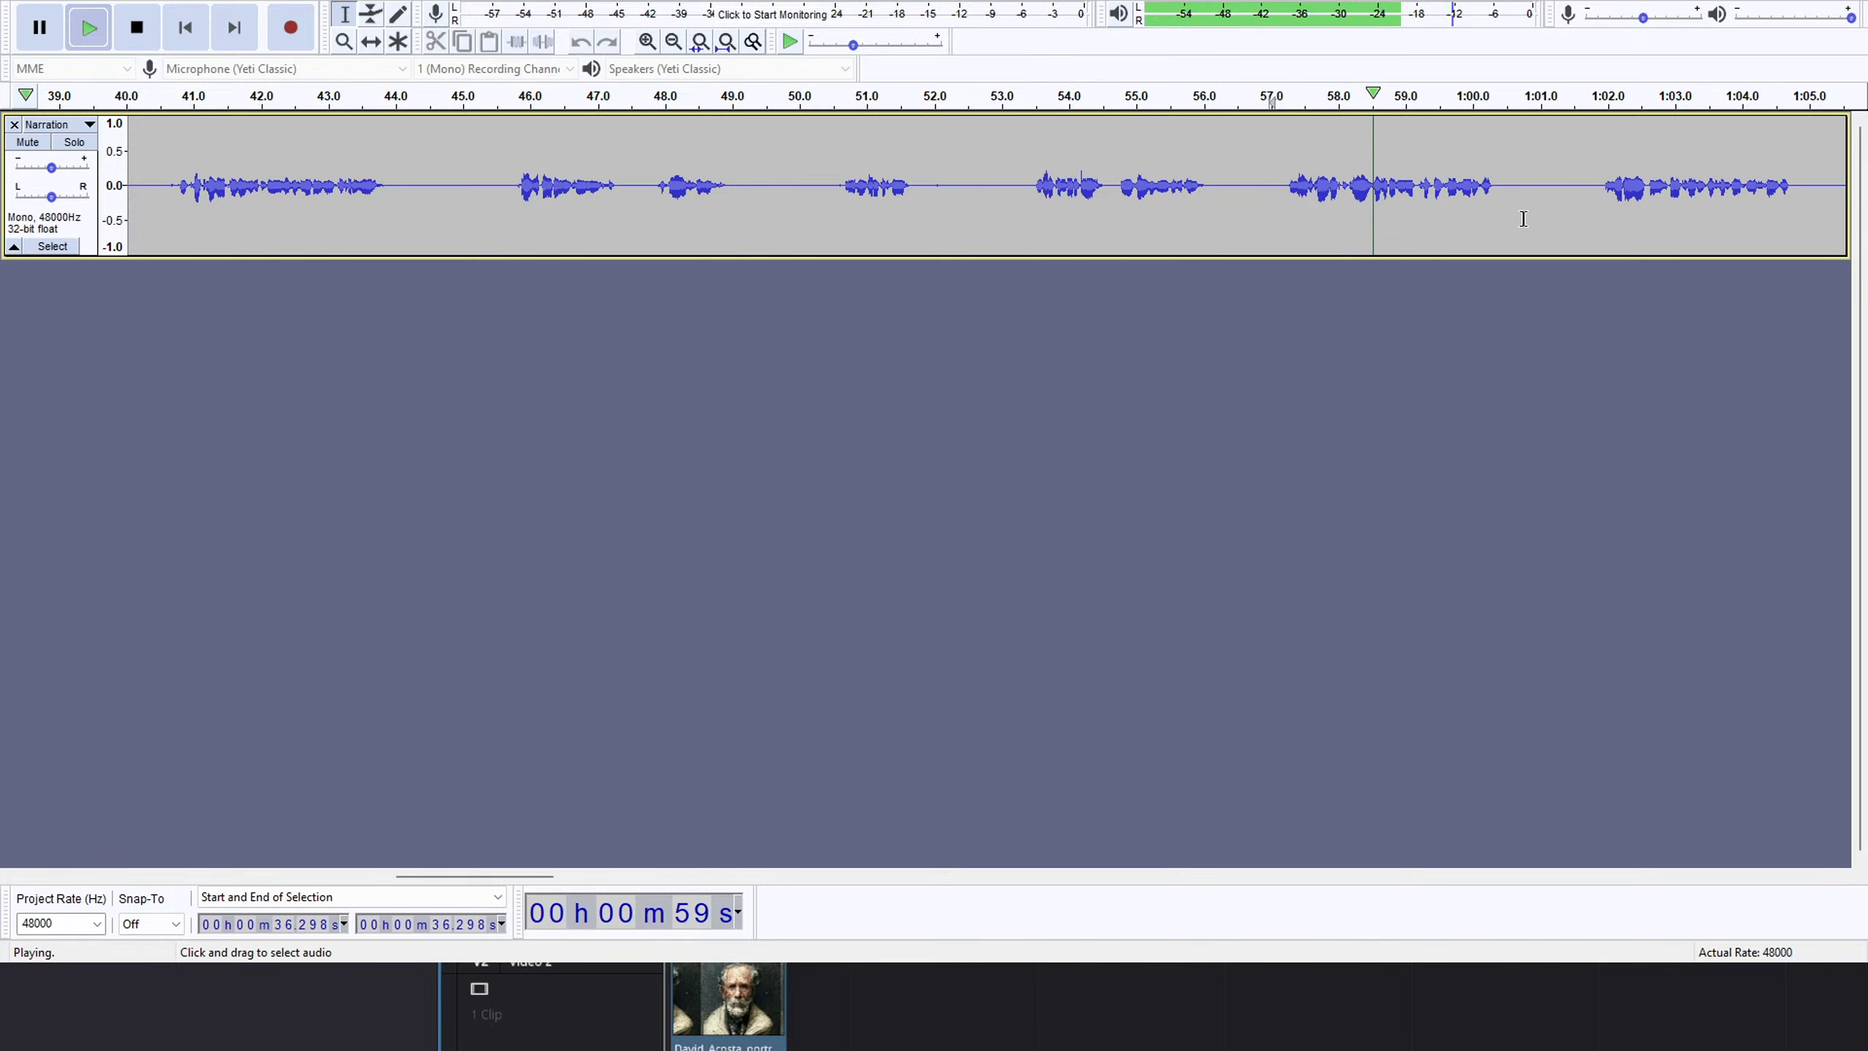
left_click_drag(480, 873, 591, 873)
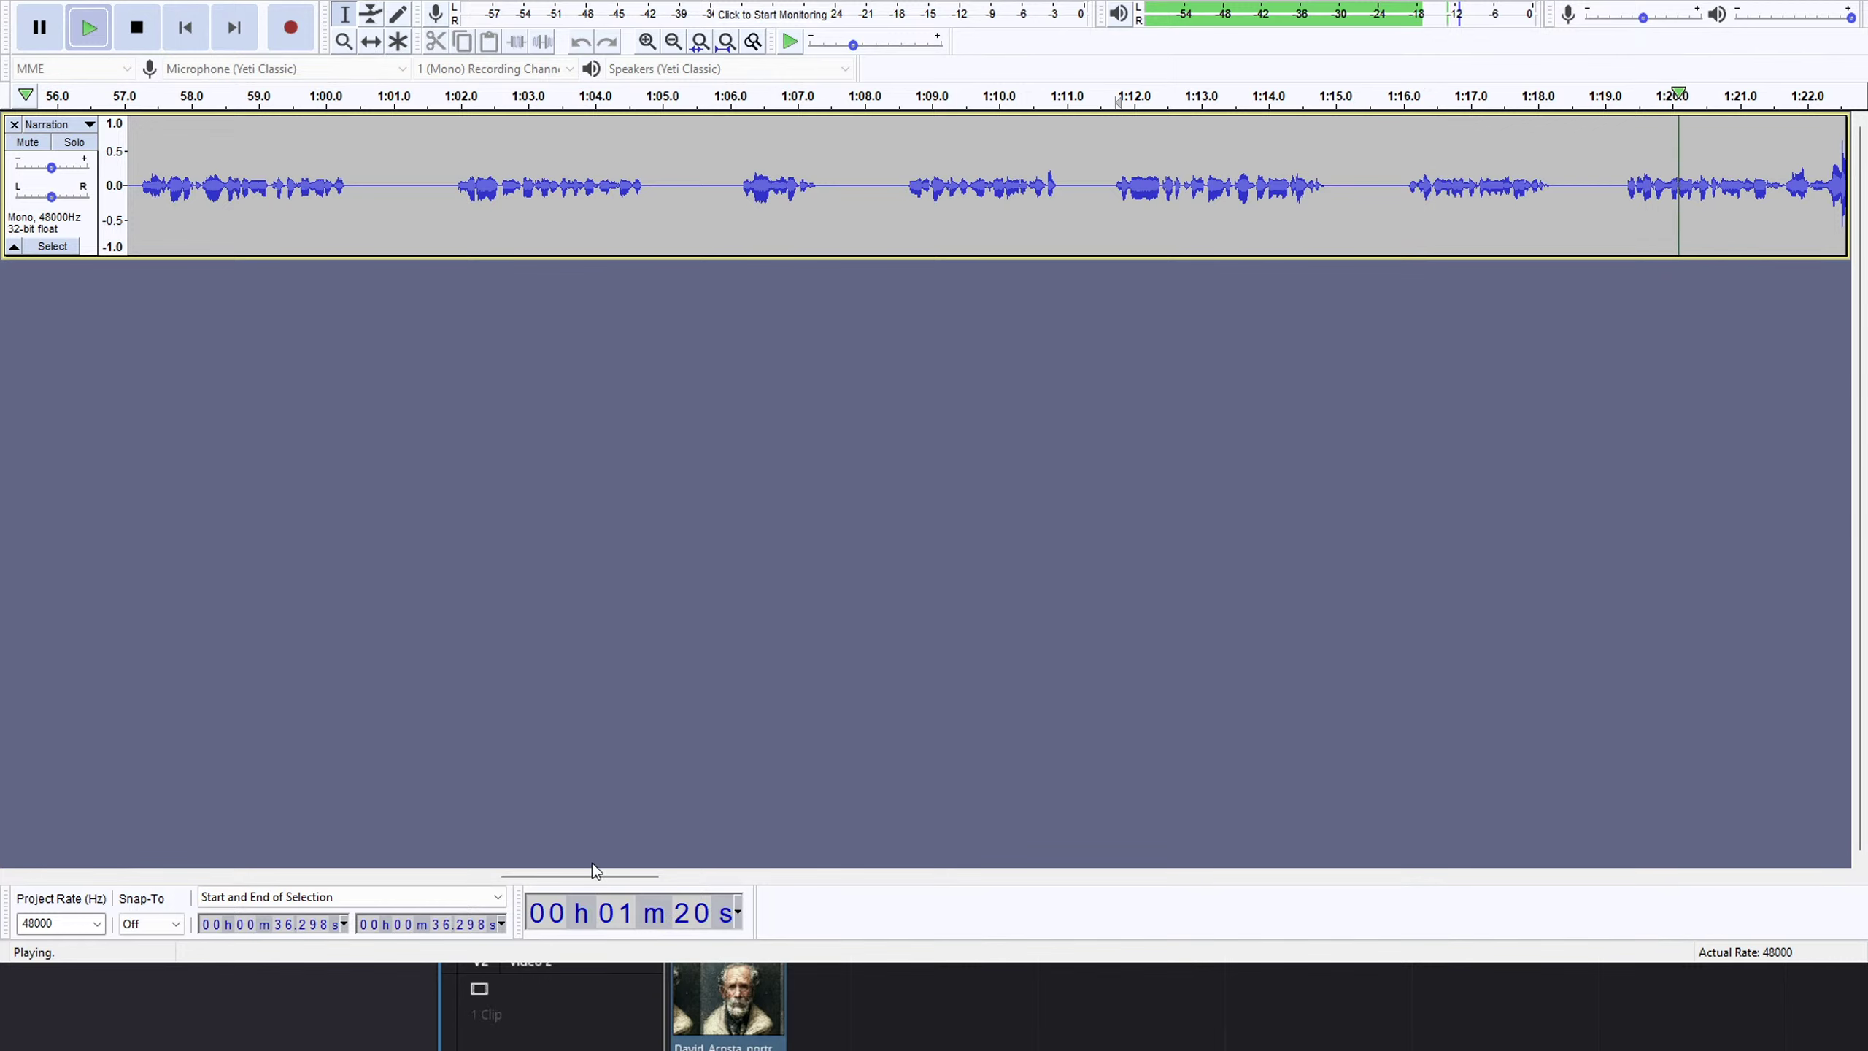
left_click_drag(592, 880, 653, 880)
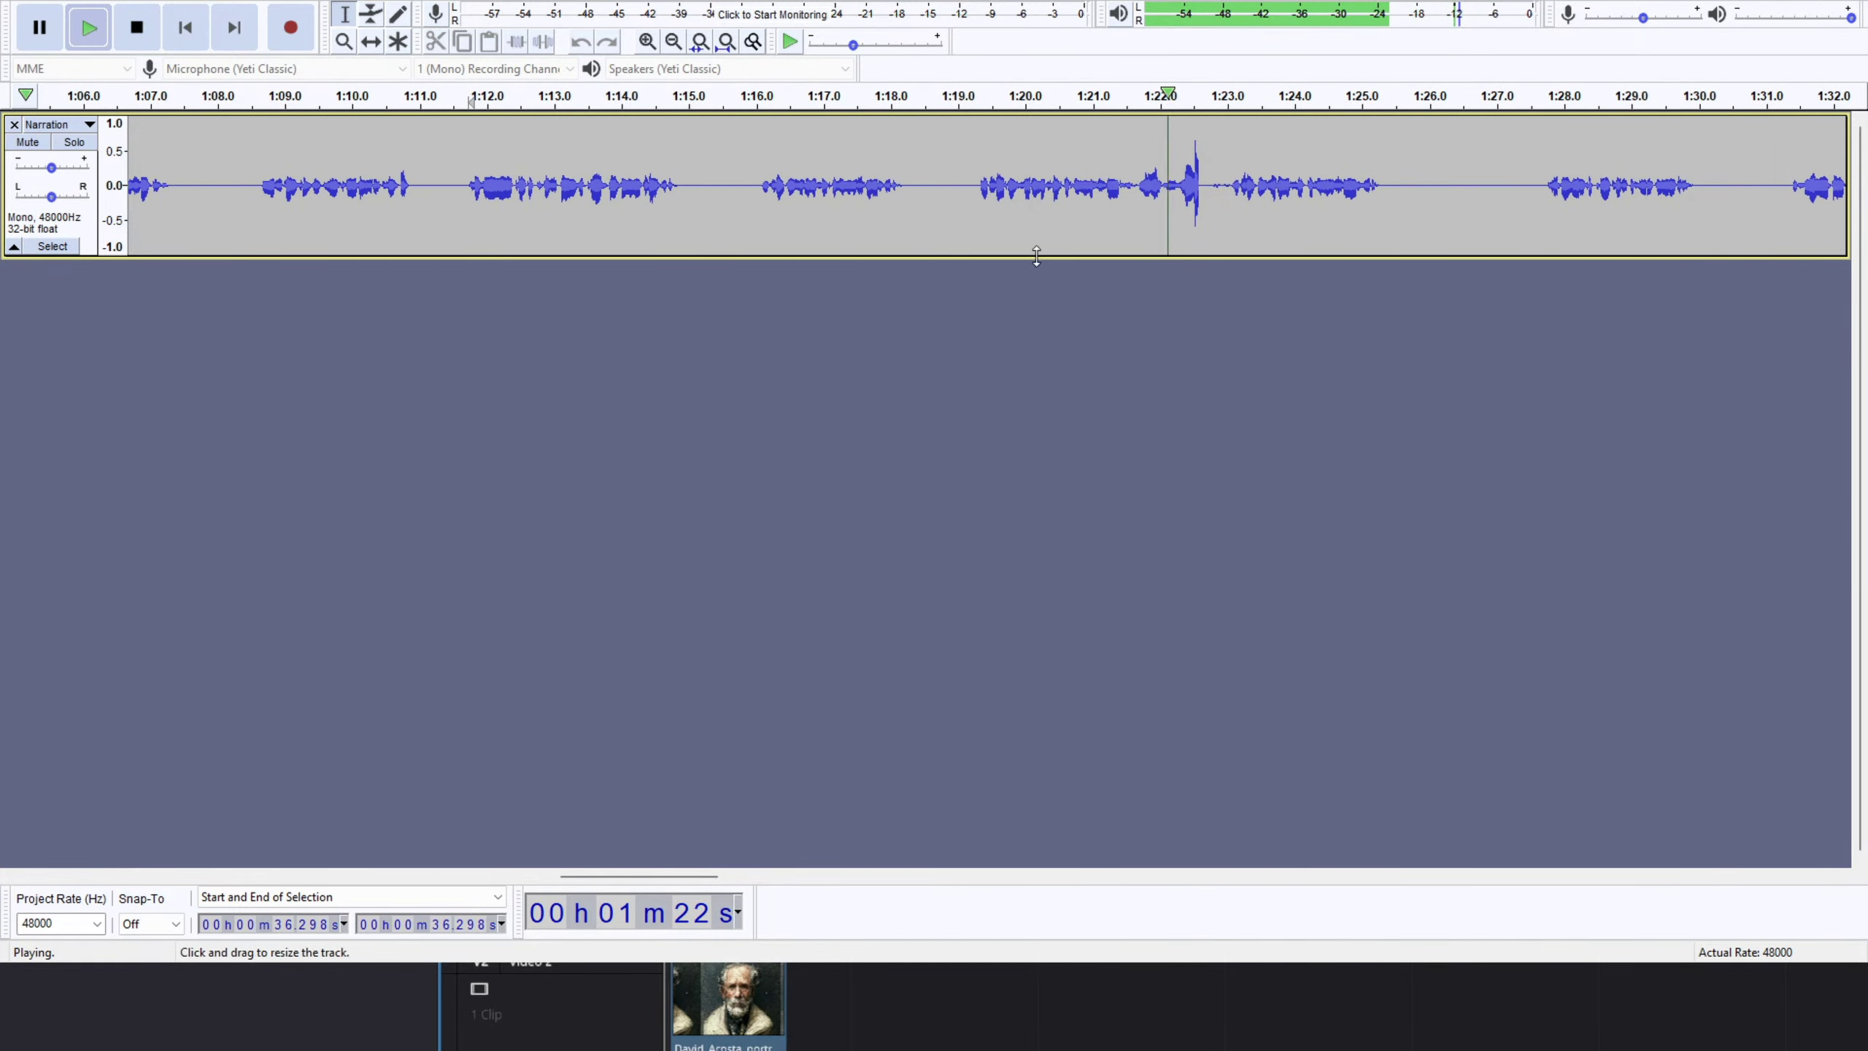
Replay the narration from about 1:16 and delete the flawed section from about 1:19.1 to 1:22.7.
key("space")
left_click(747, 97)
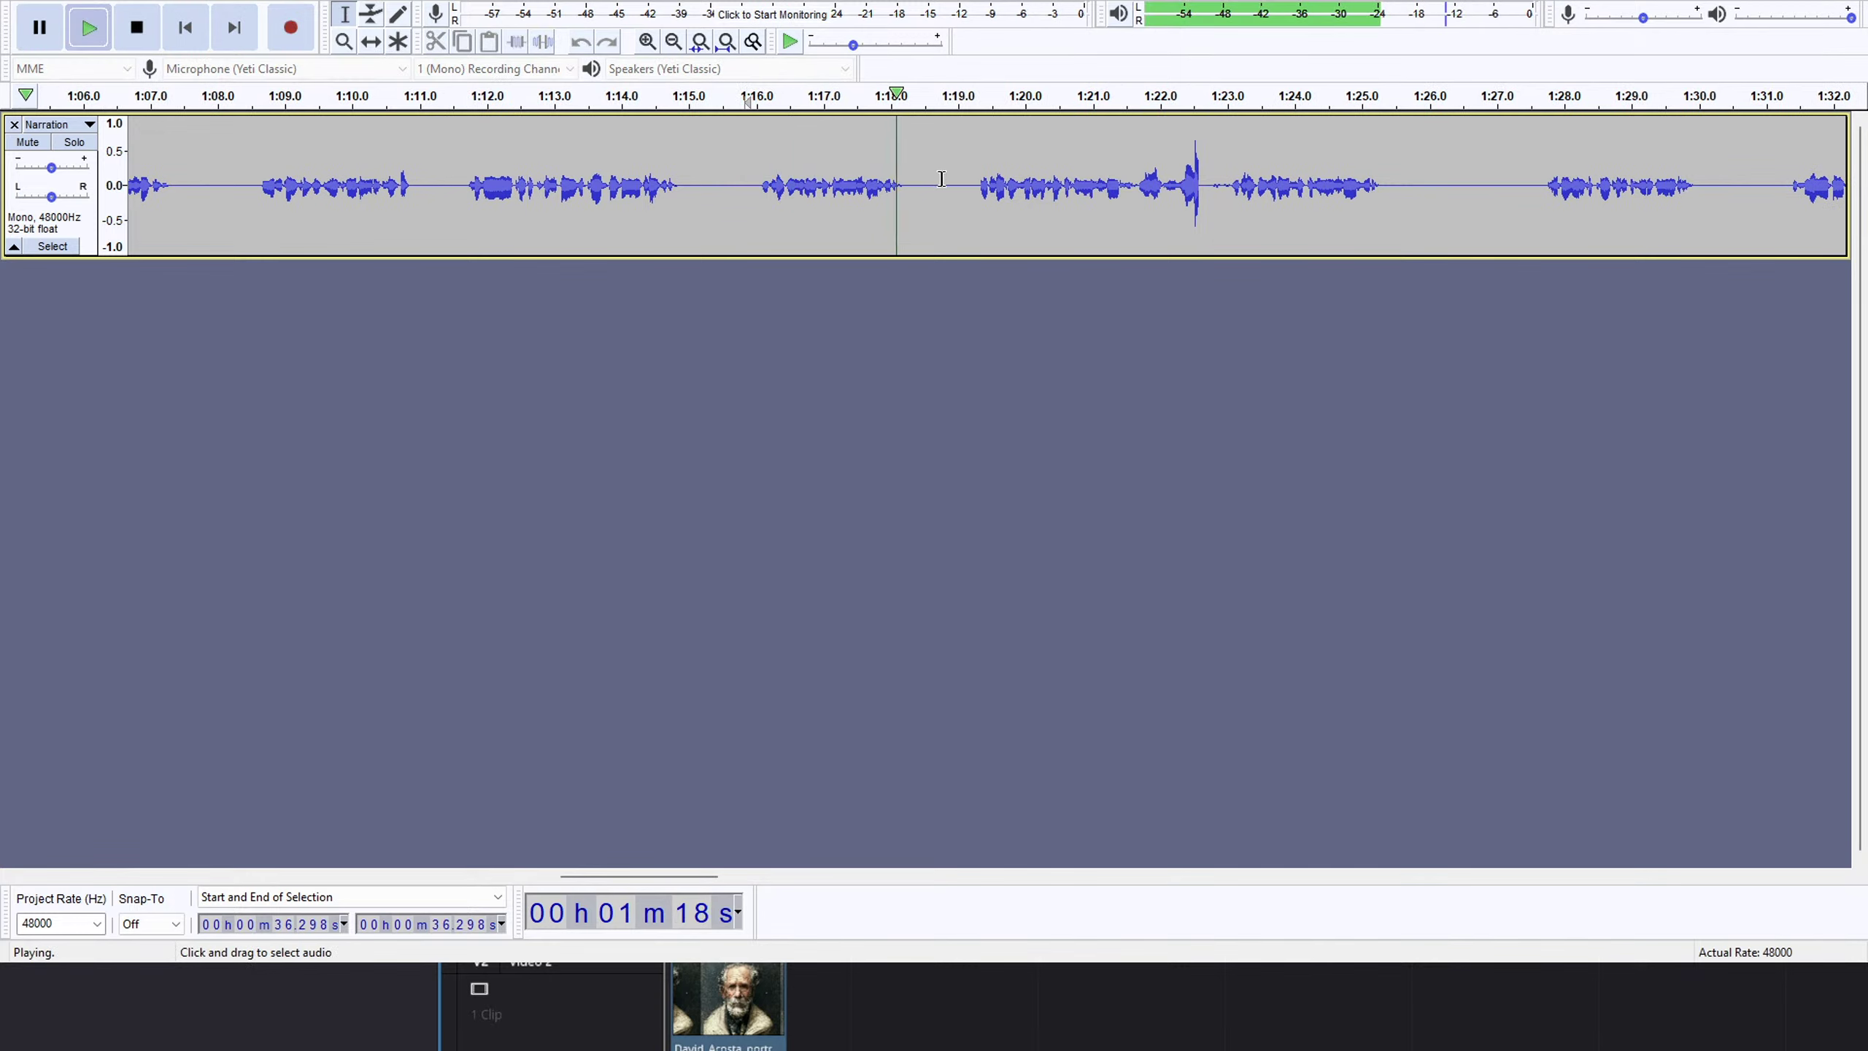
left_click_drag(964, 187, 1205, 200)
key("Delete")
Listen around the new cut and delete the narration section from about 1:15.6 to 1:18.8.
key("space")
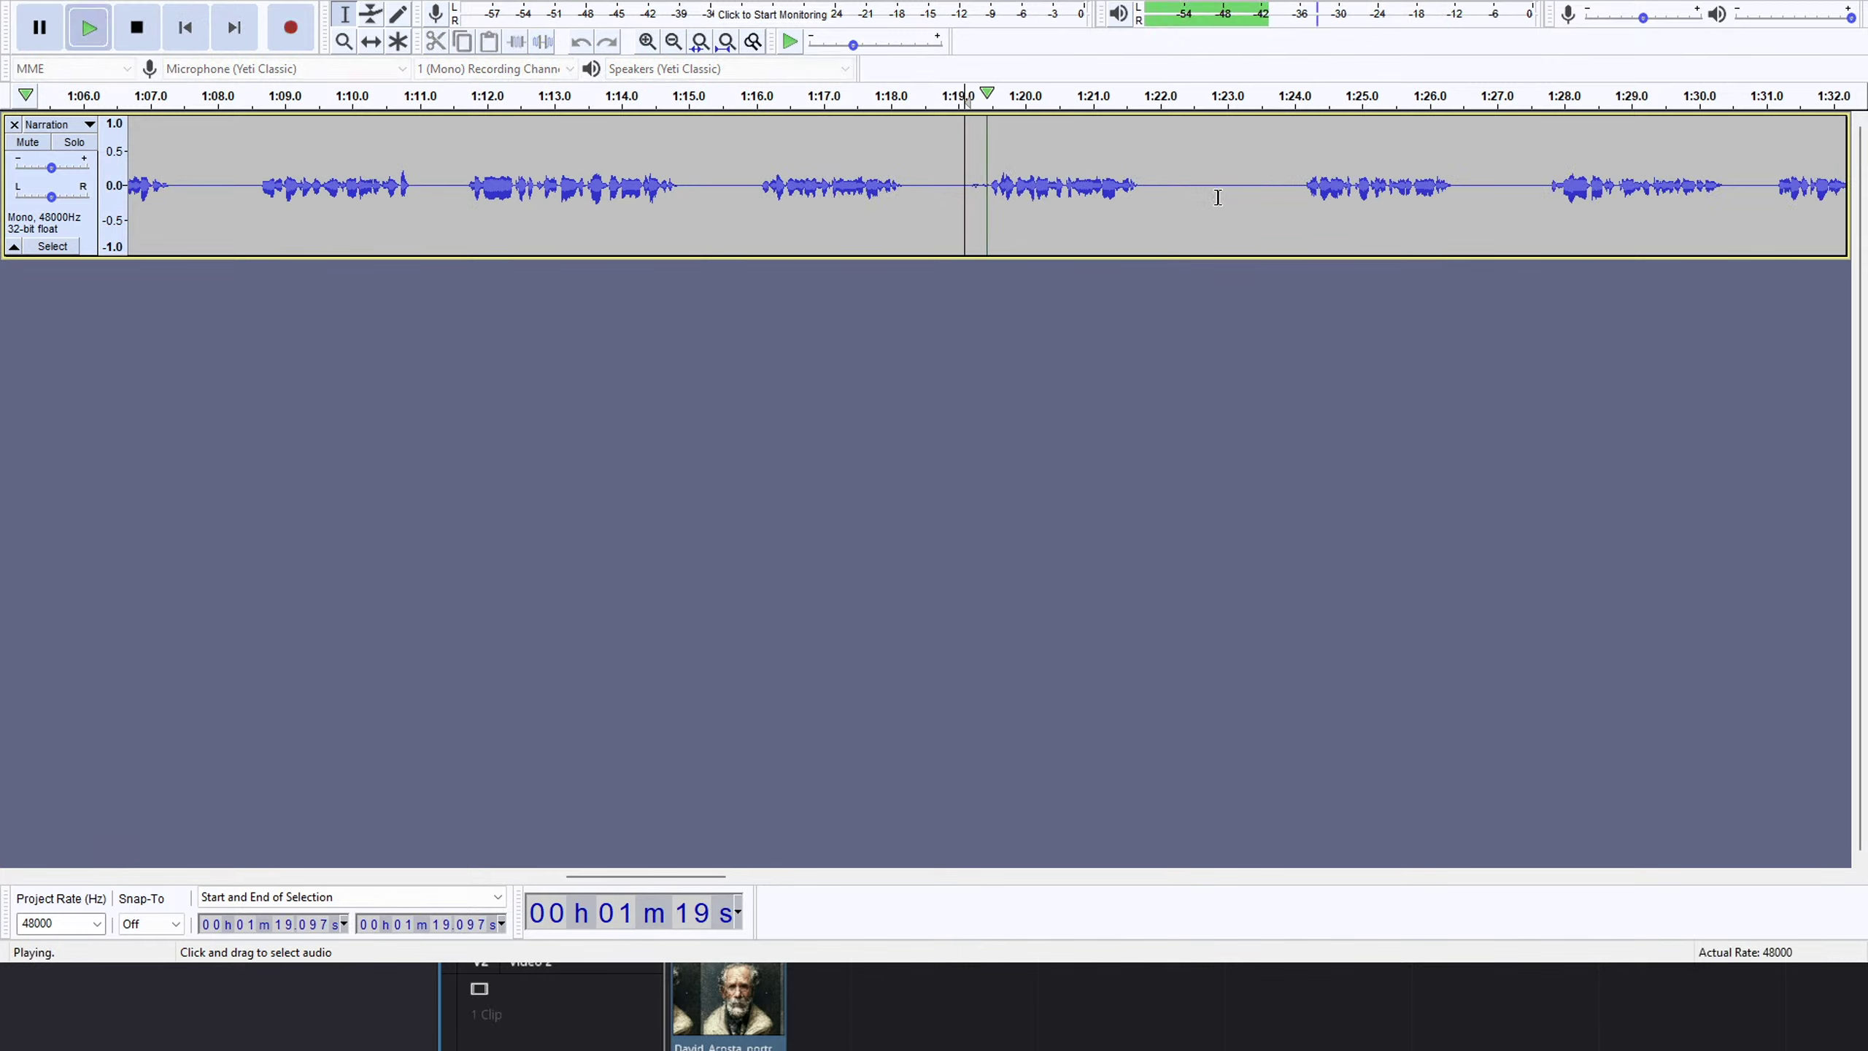
left_click(763, 99)
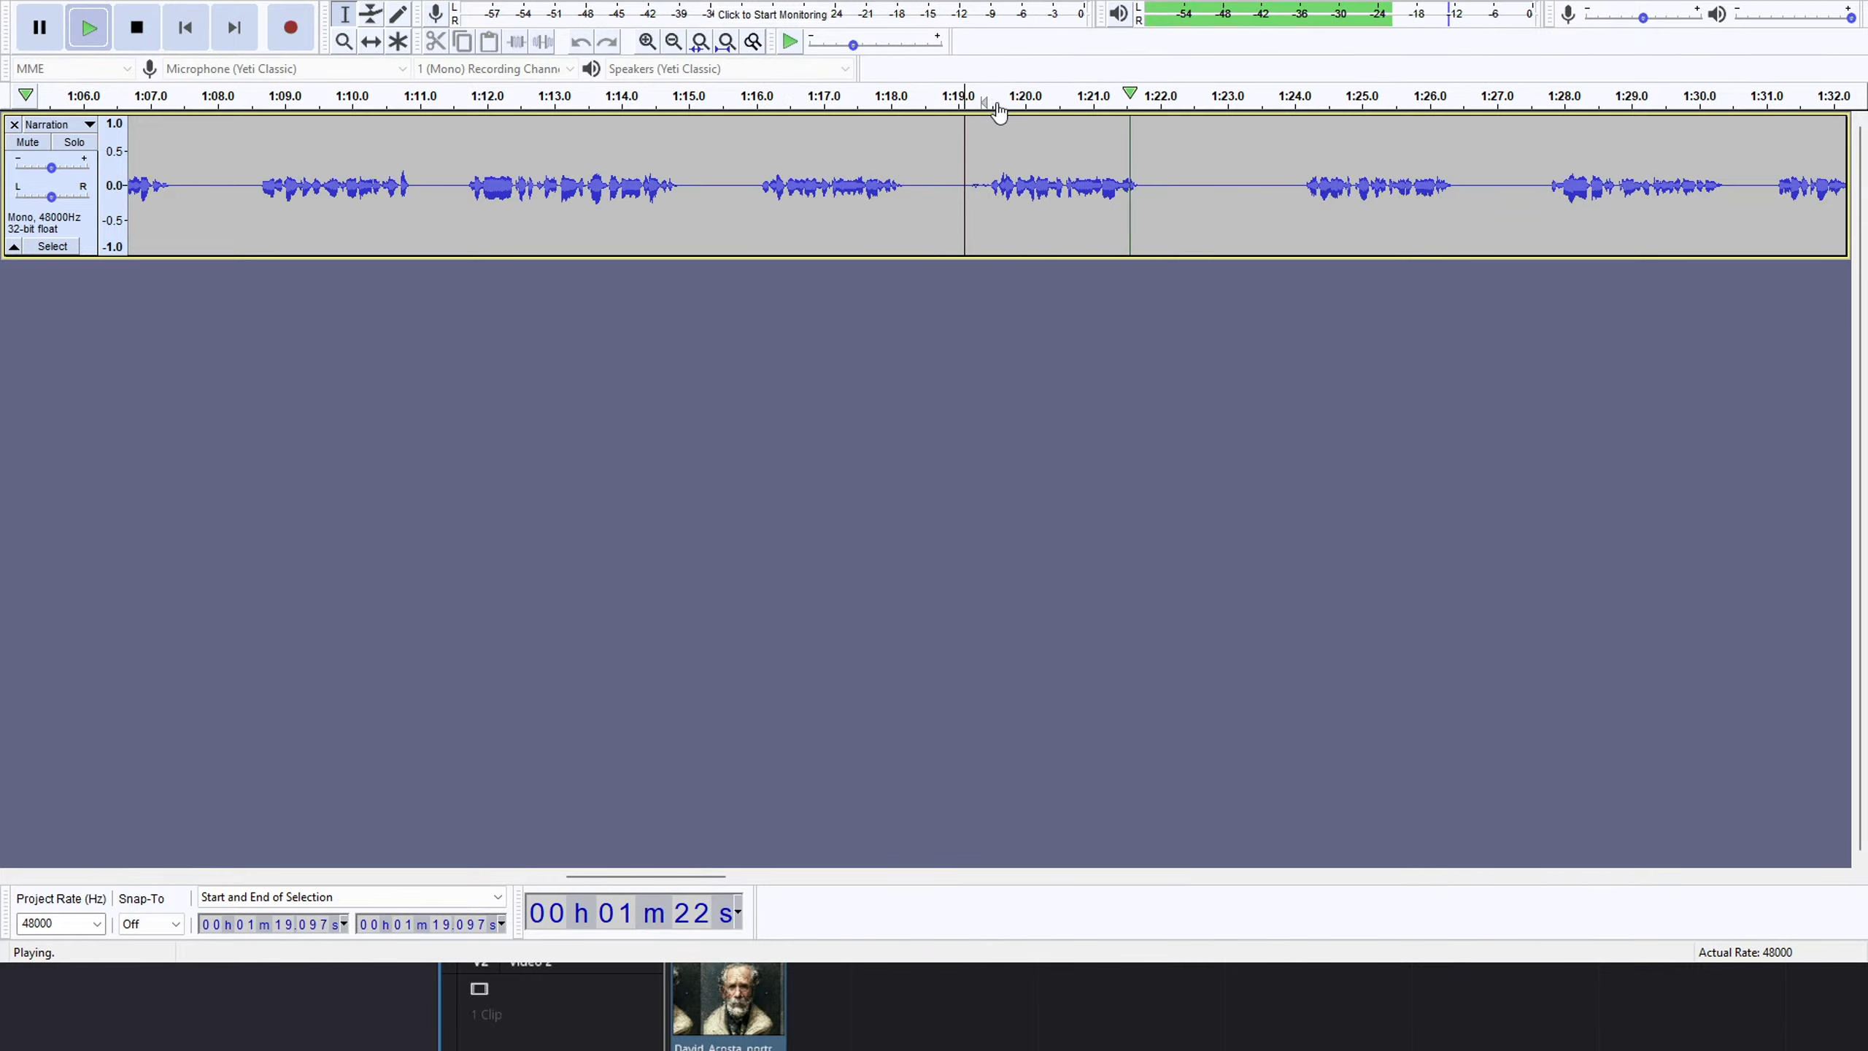
left_click_drag(727, 184, 944, 183)
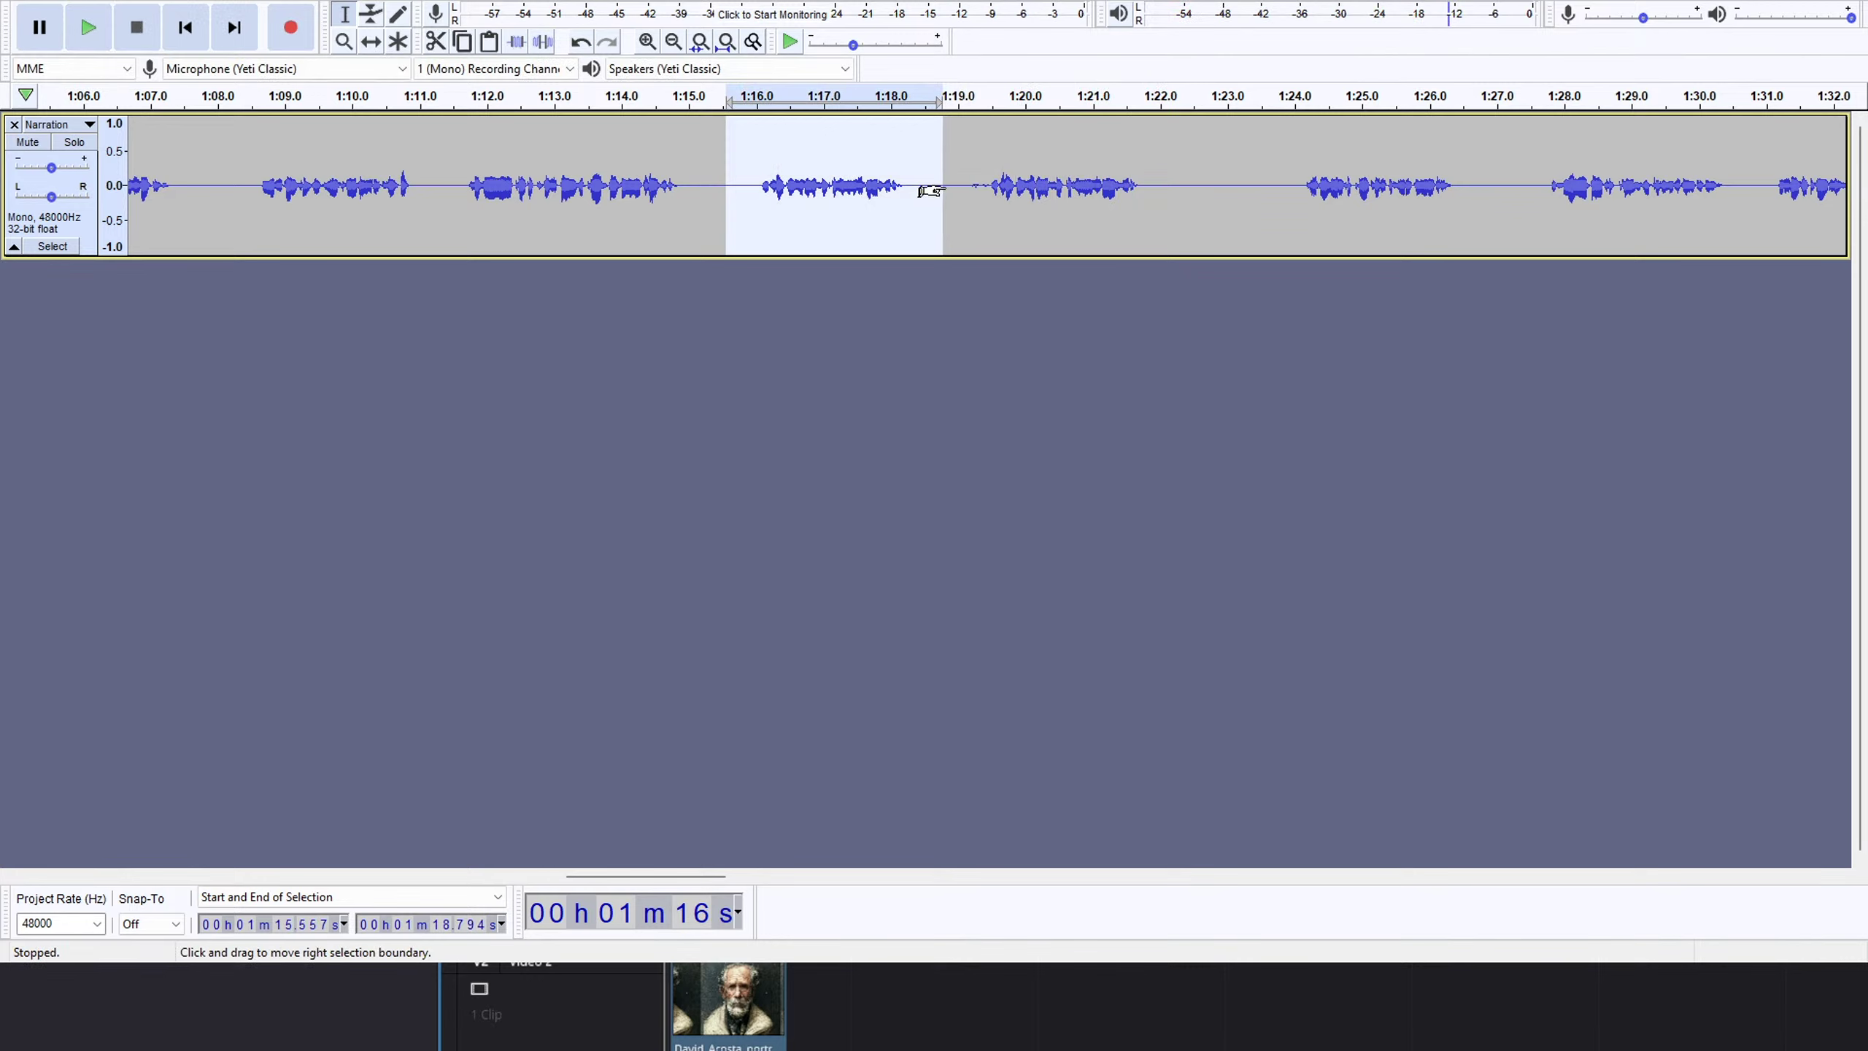
key("Delete")
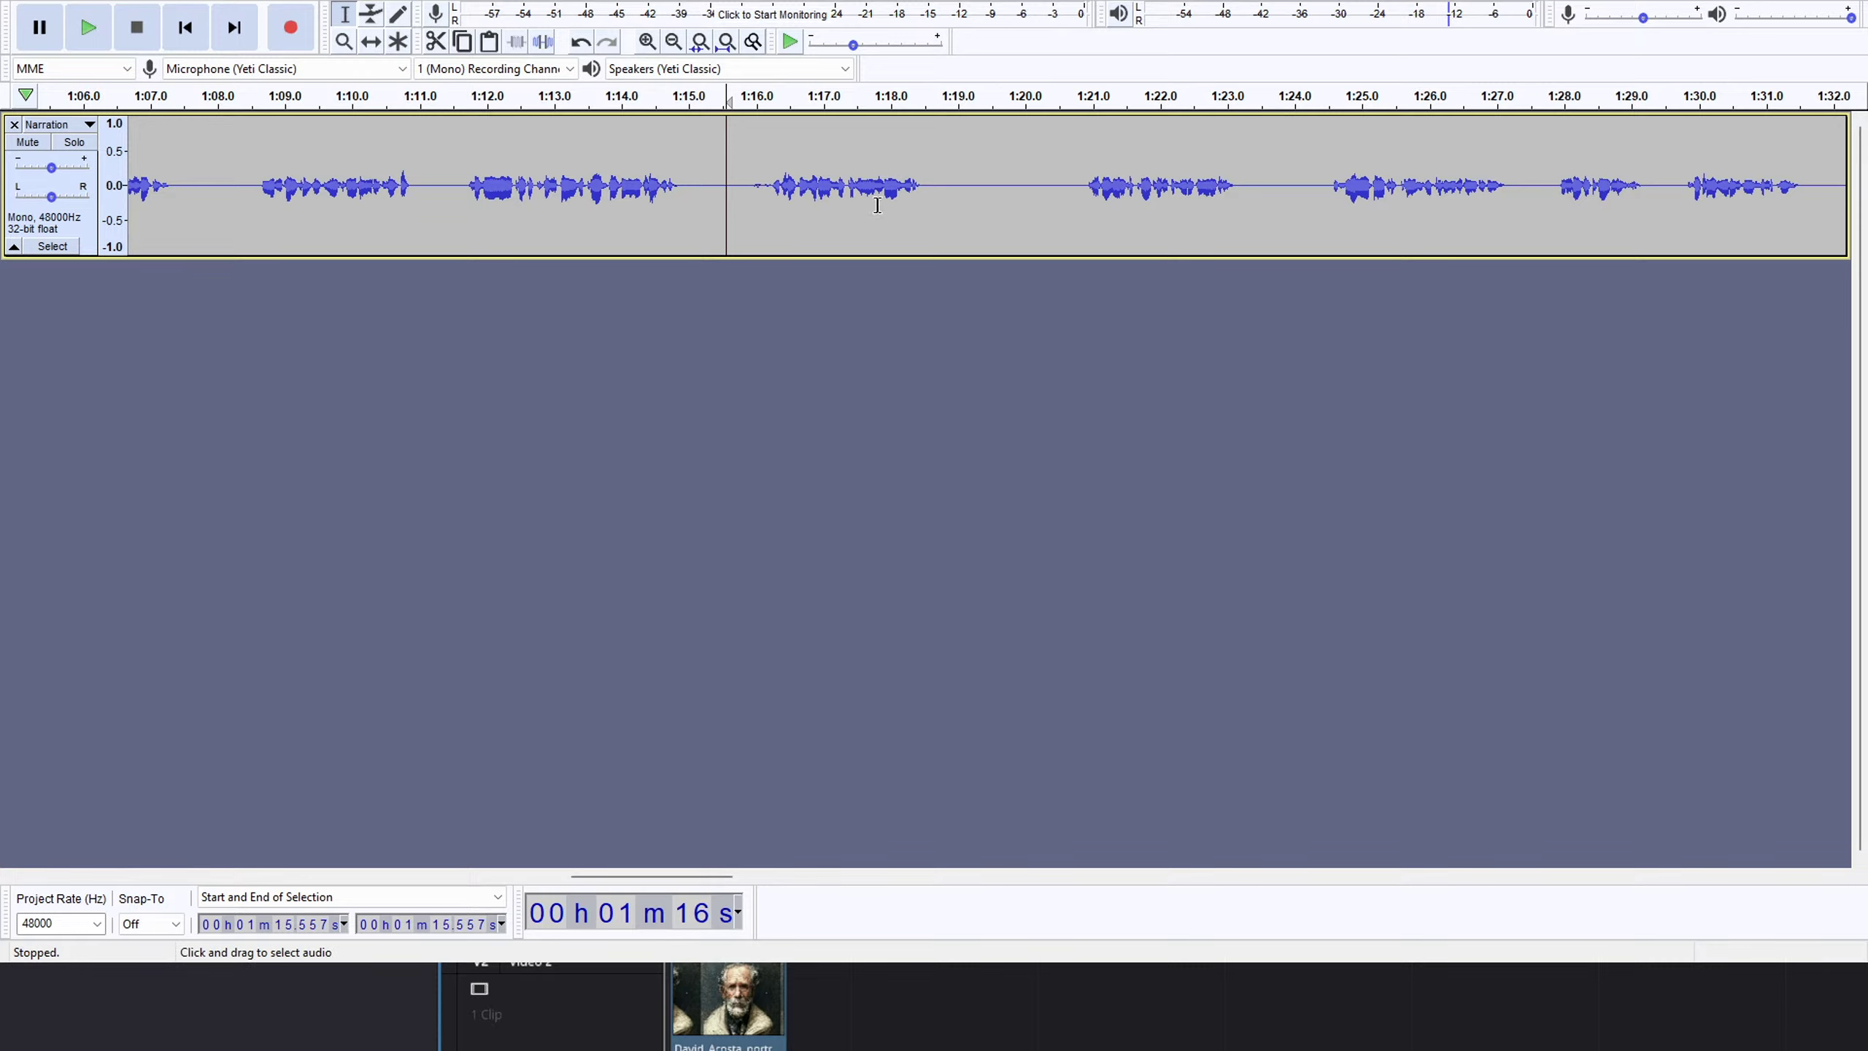
Replay the narration from about 1:16 and again from about 1:21 to check the lines following the cut.
left_click(754, 160)
key("space")
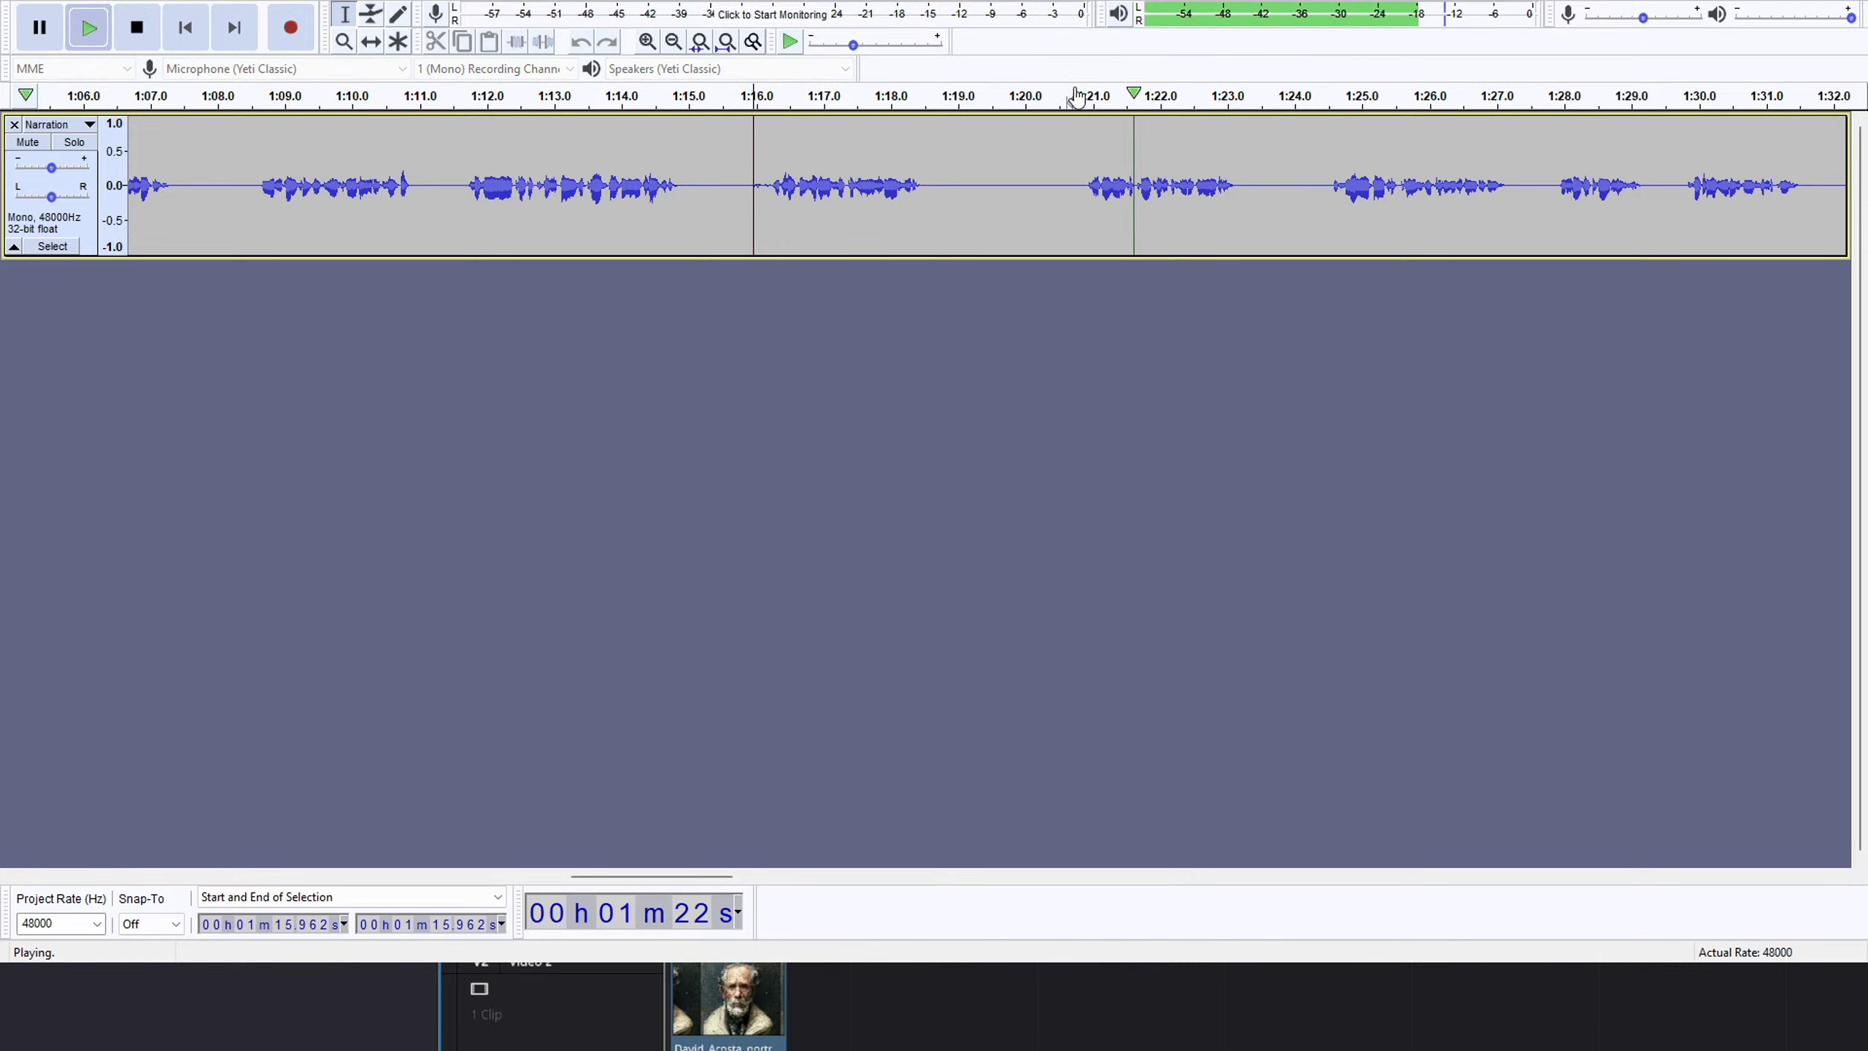
key("space")
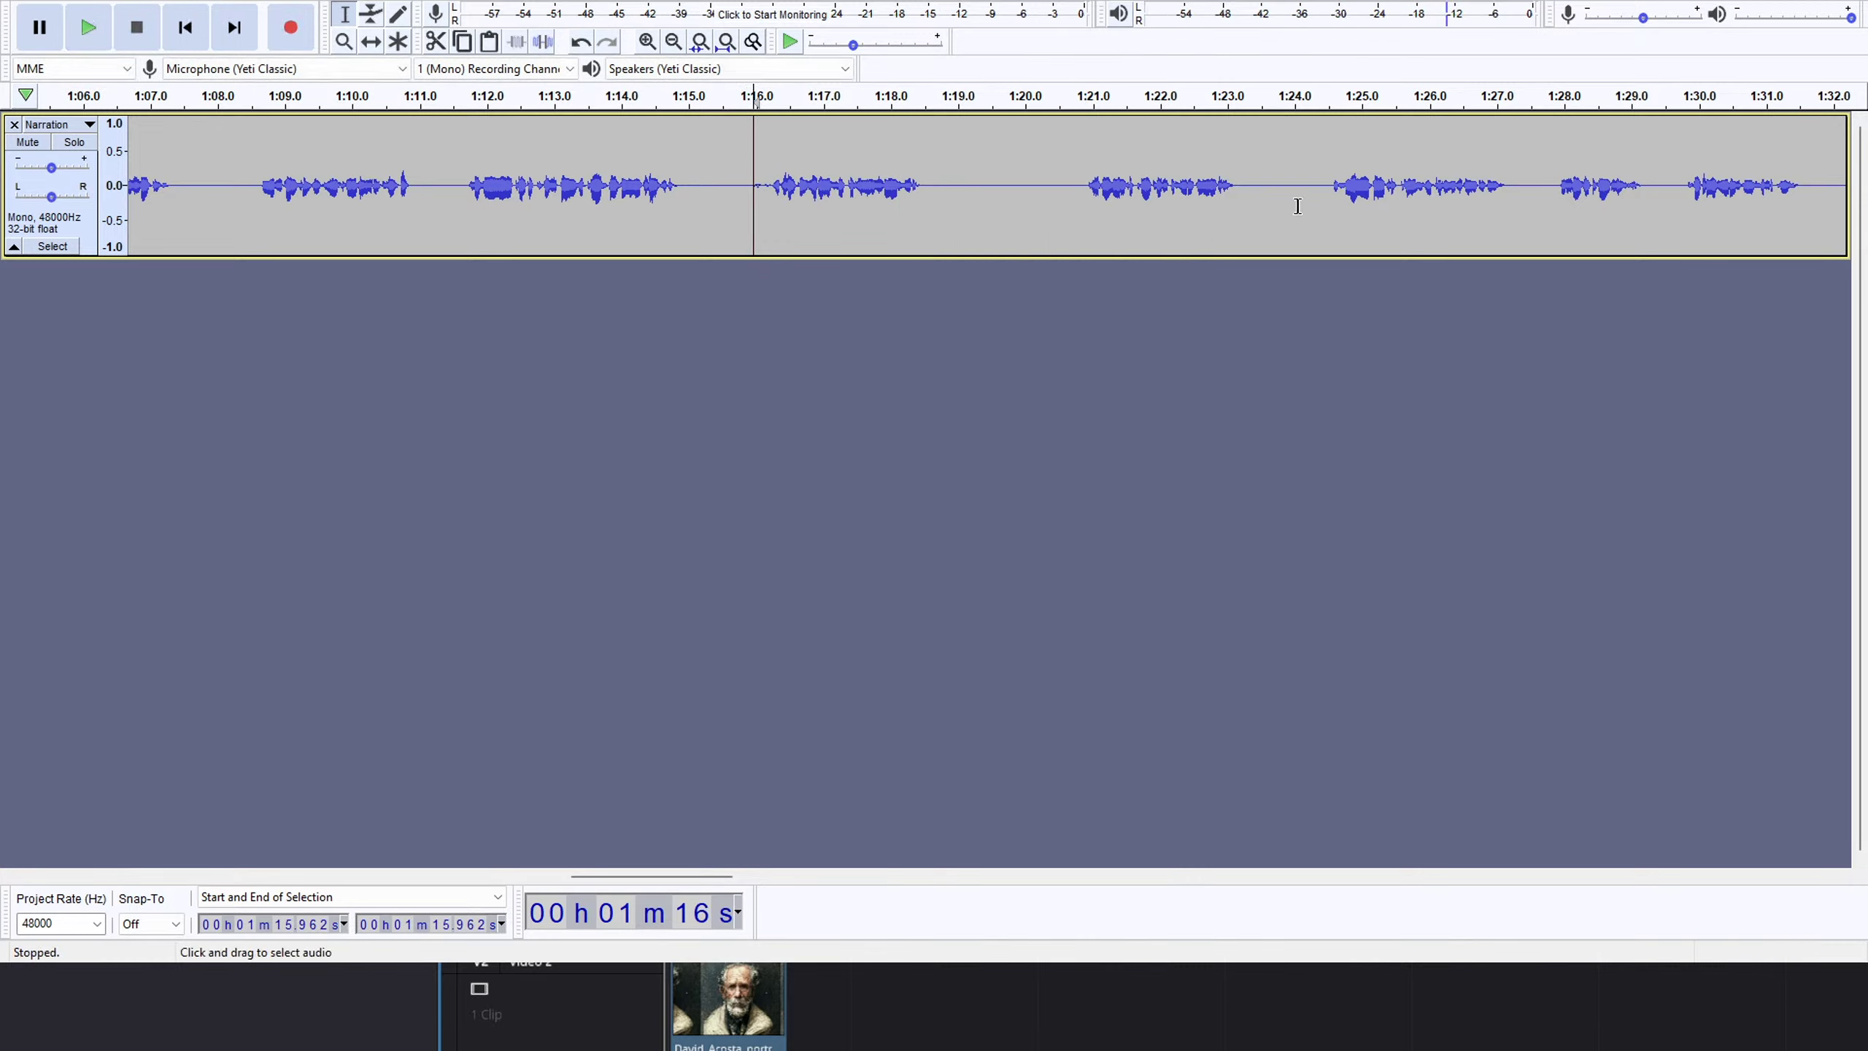
left_click(1352, 117)
key("space")
left_click(1071, 138)
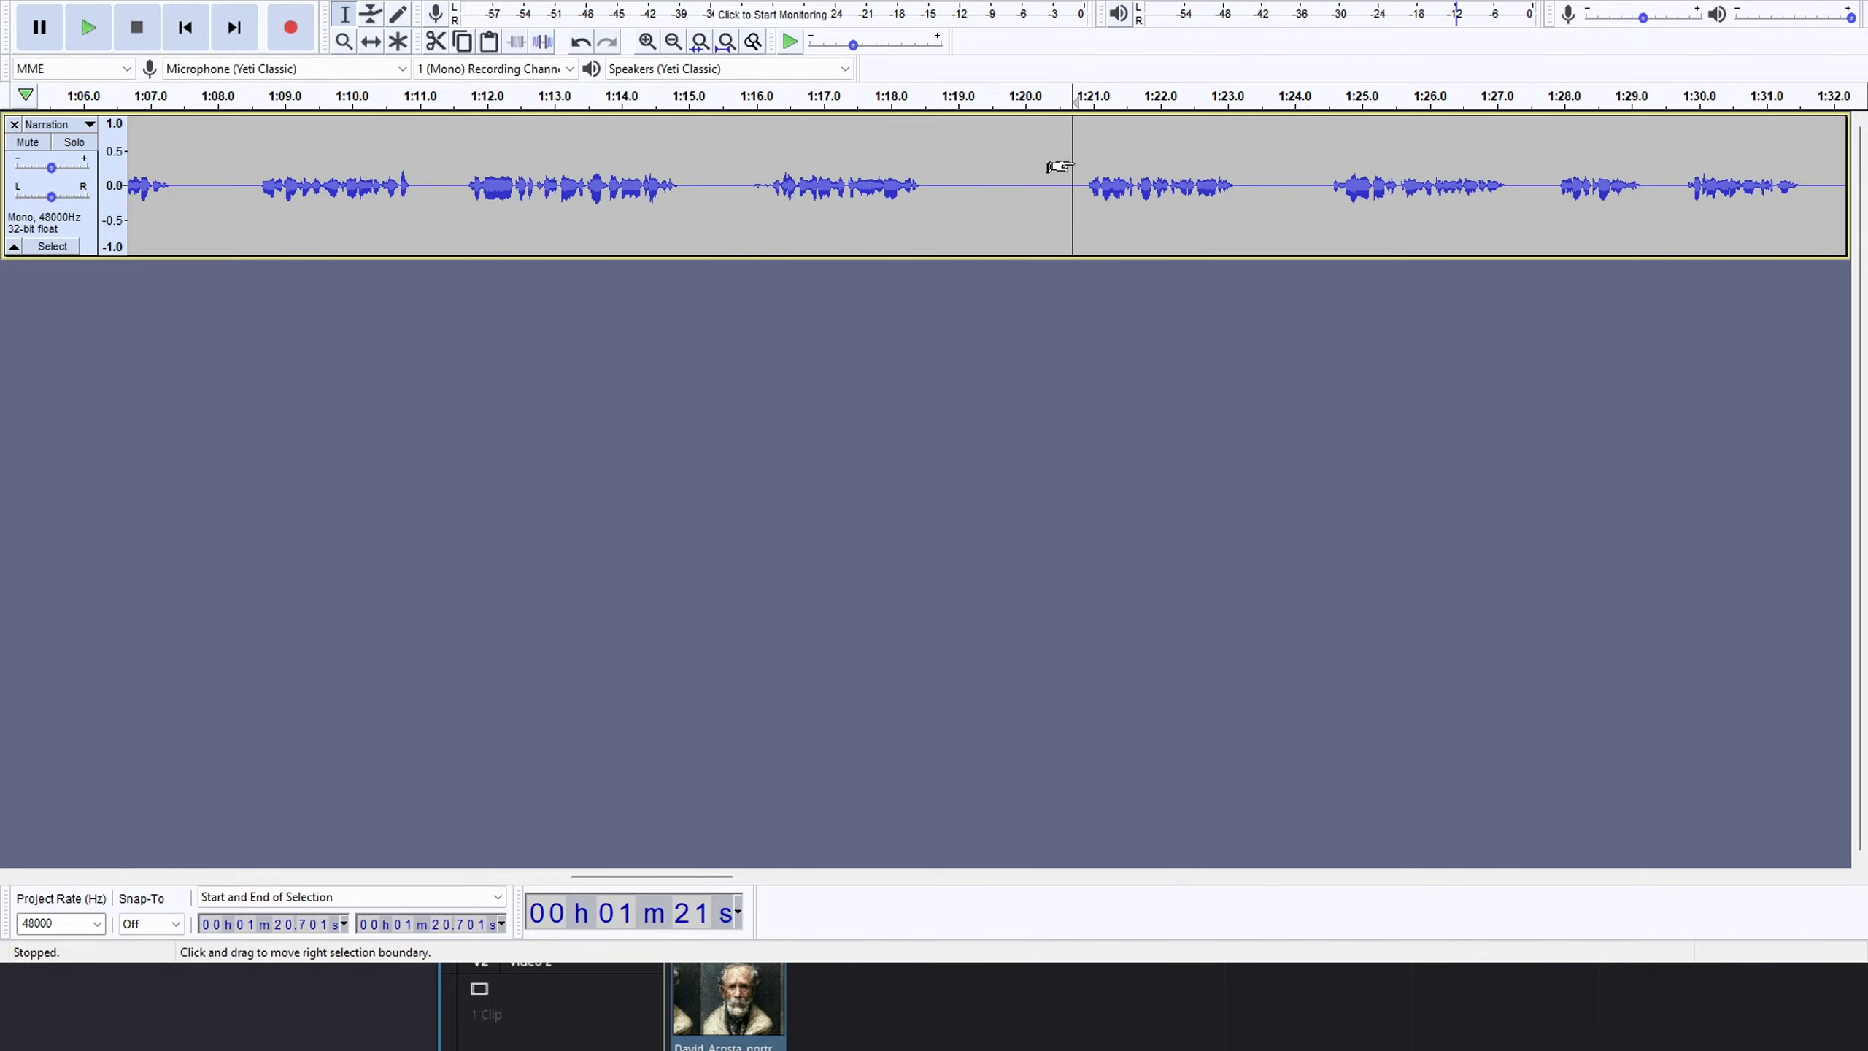
left_click(1319, 96)
key("space")
key("space")
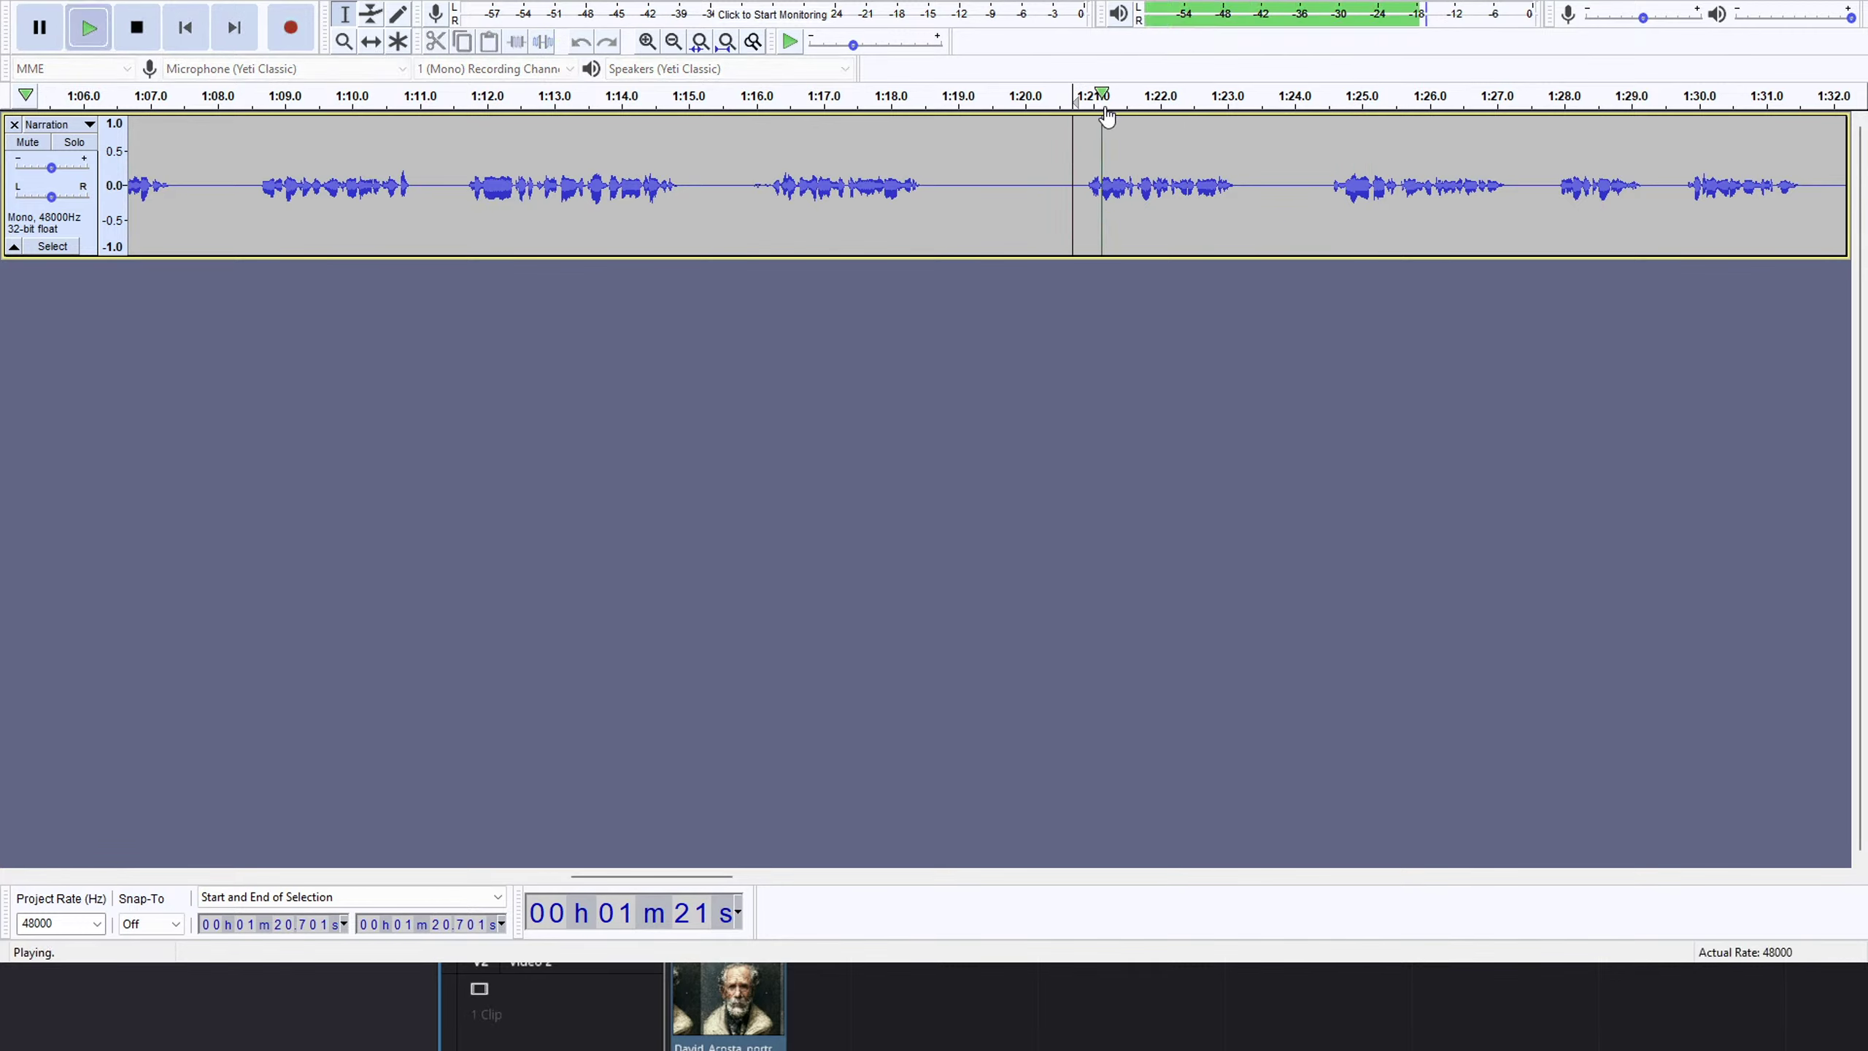
left_click(1324, 100)
Continue reviewing the narration up to about 1:48, skipping ahead to the lines near 1:37, 1:39, 1:42 and 1:45.
left_click_drag(639, 875, 739, 867)
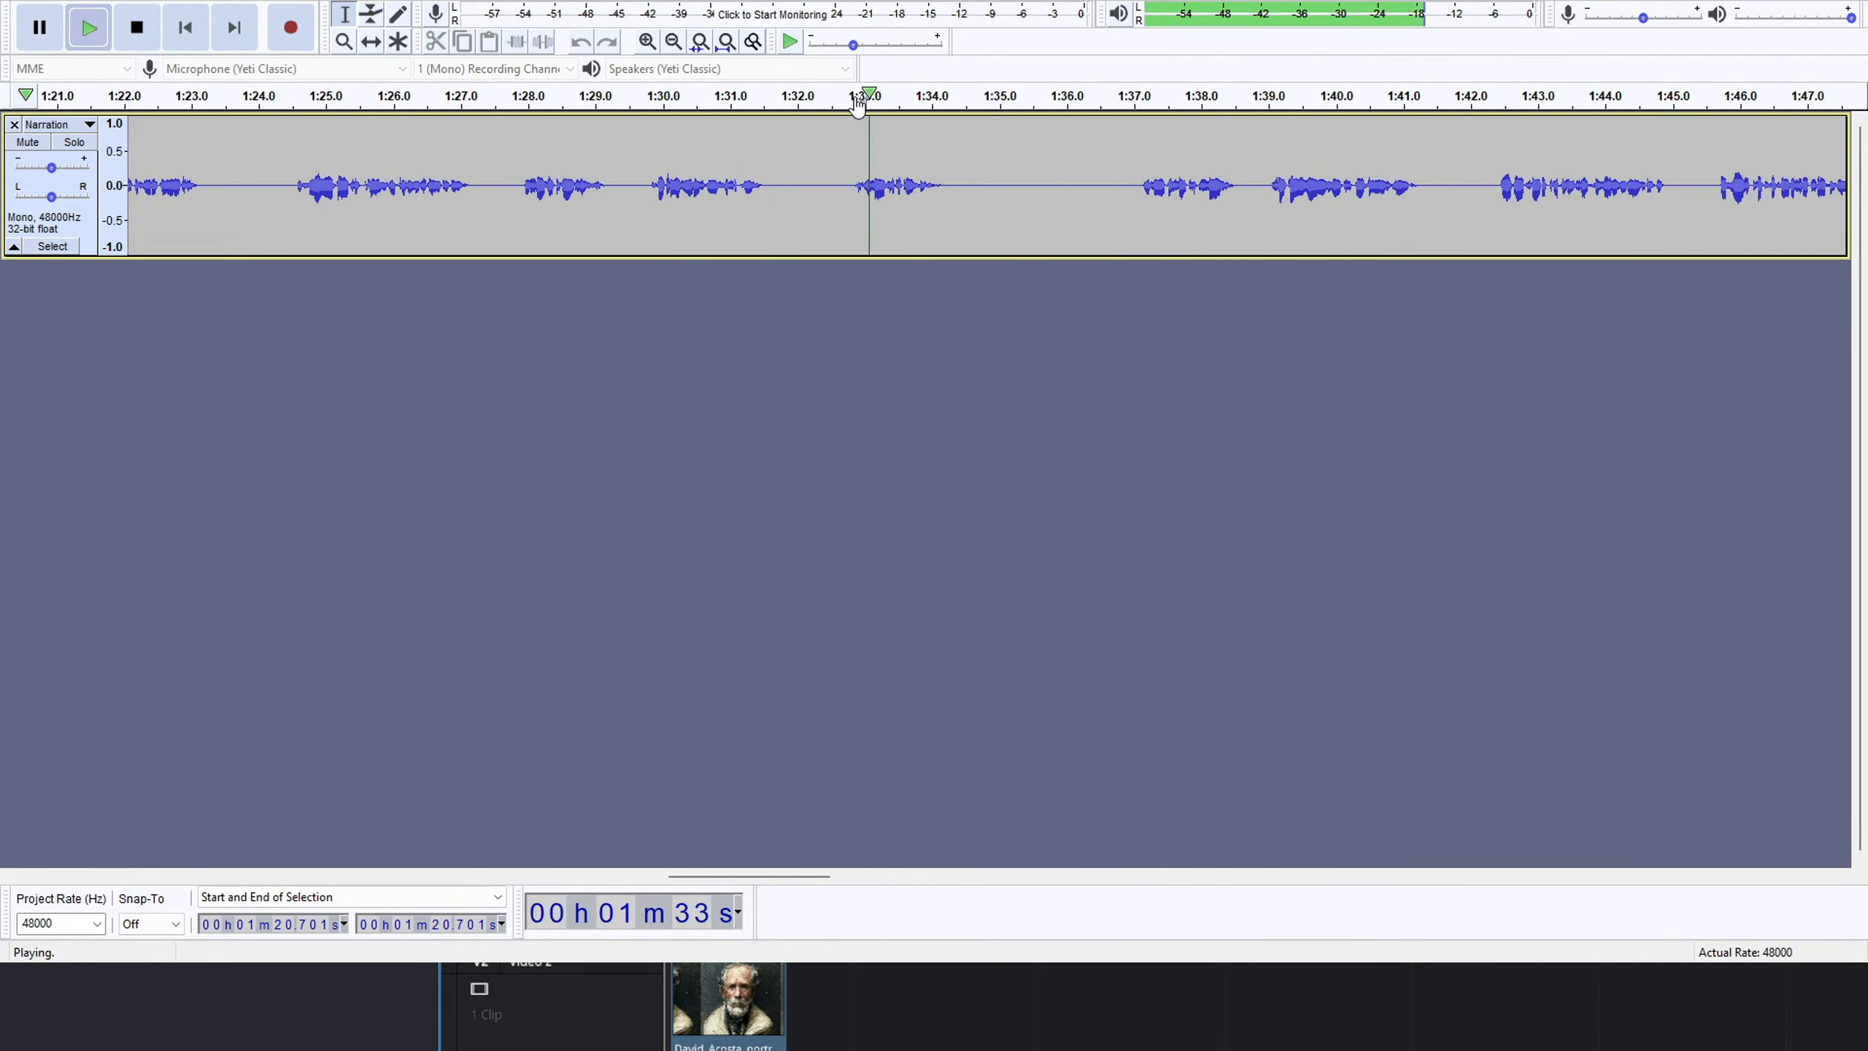
left_click(1140, 107)
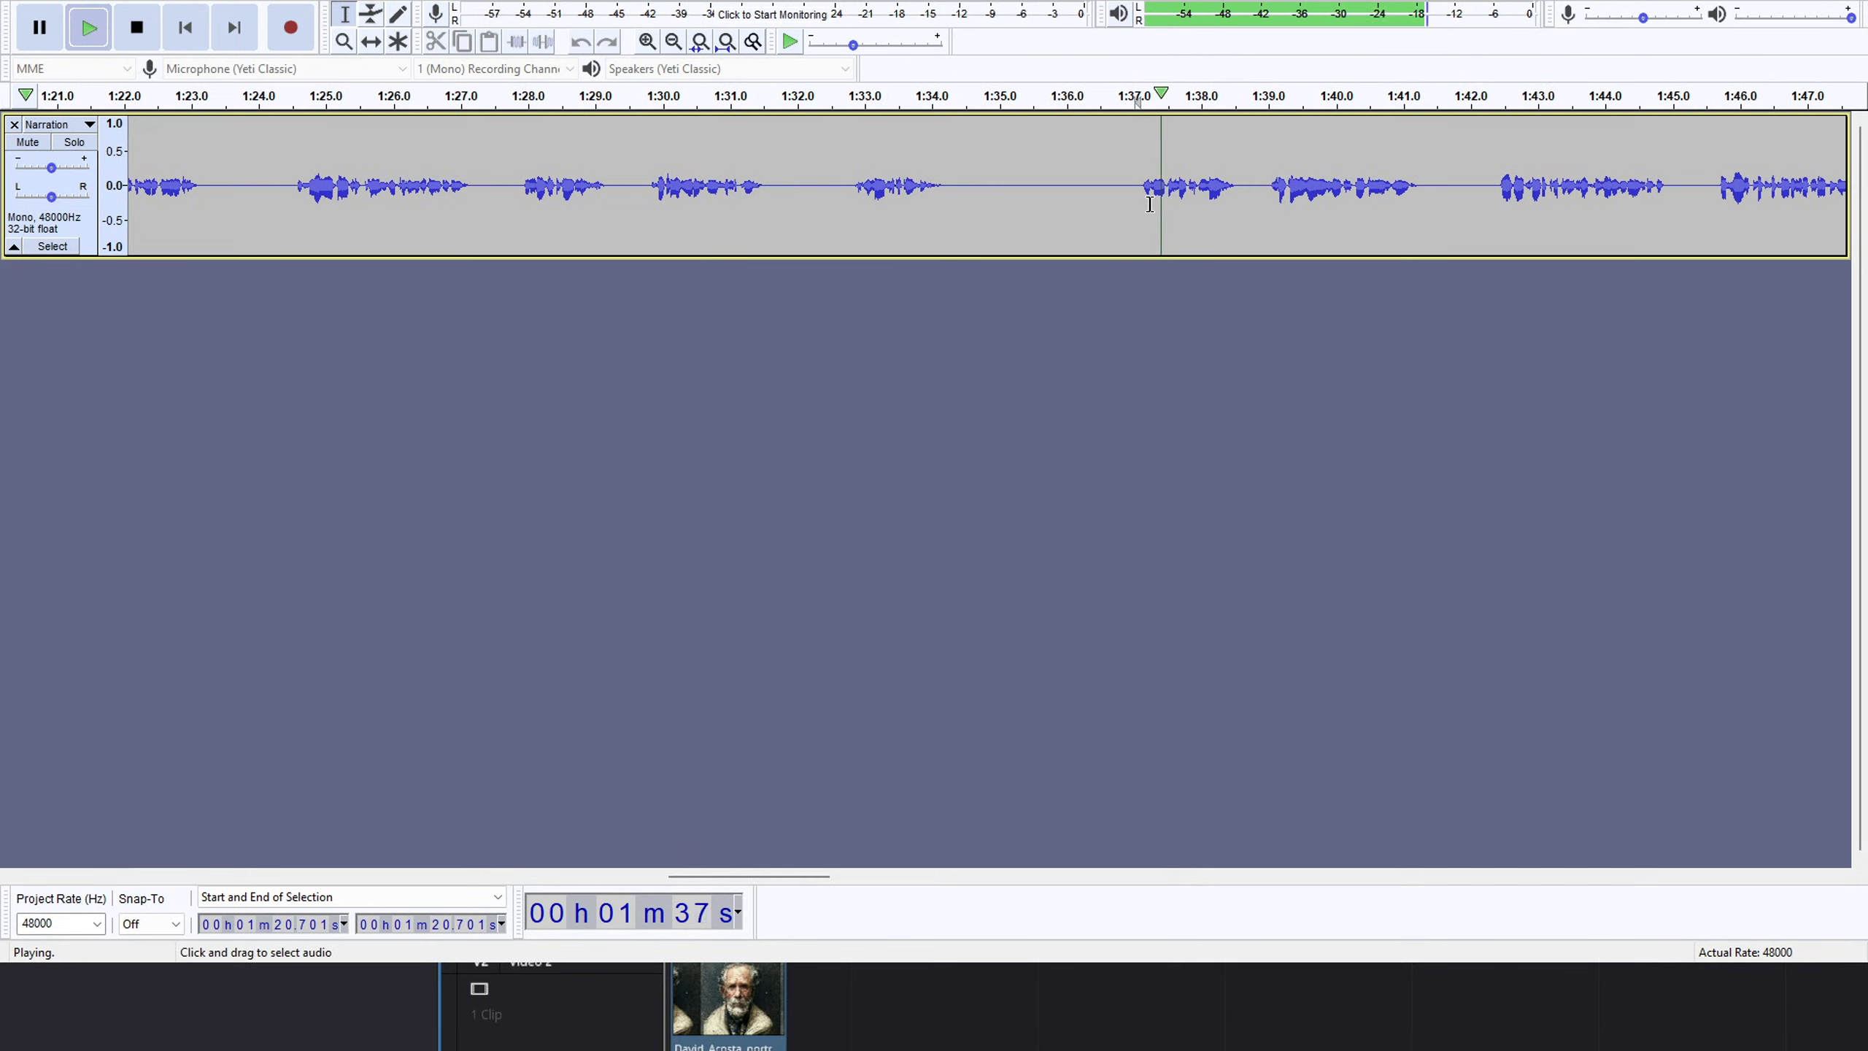
left_click(1264, 107)
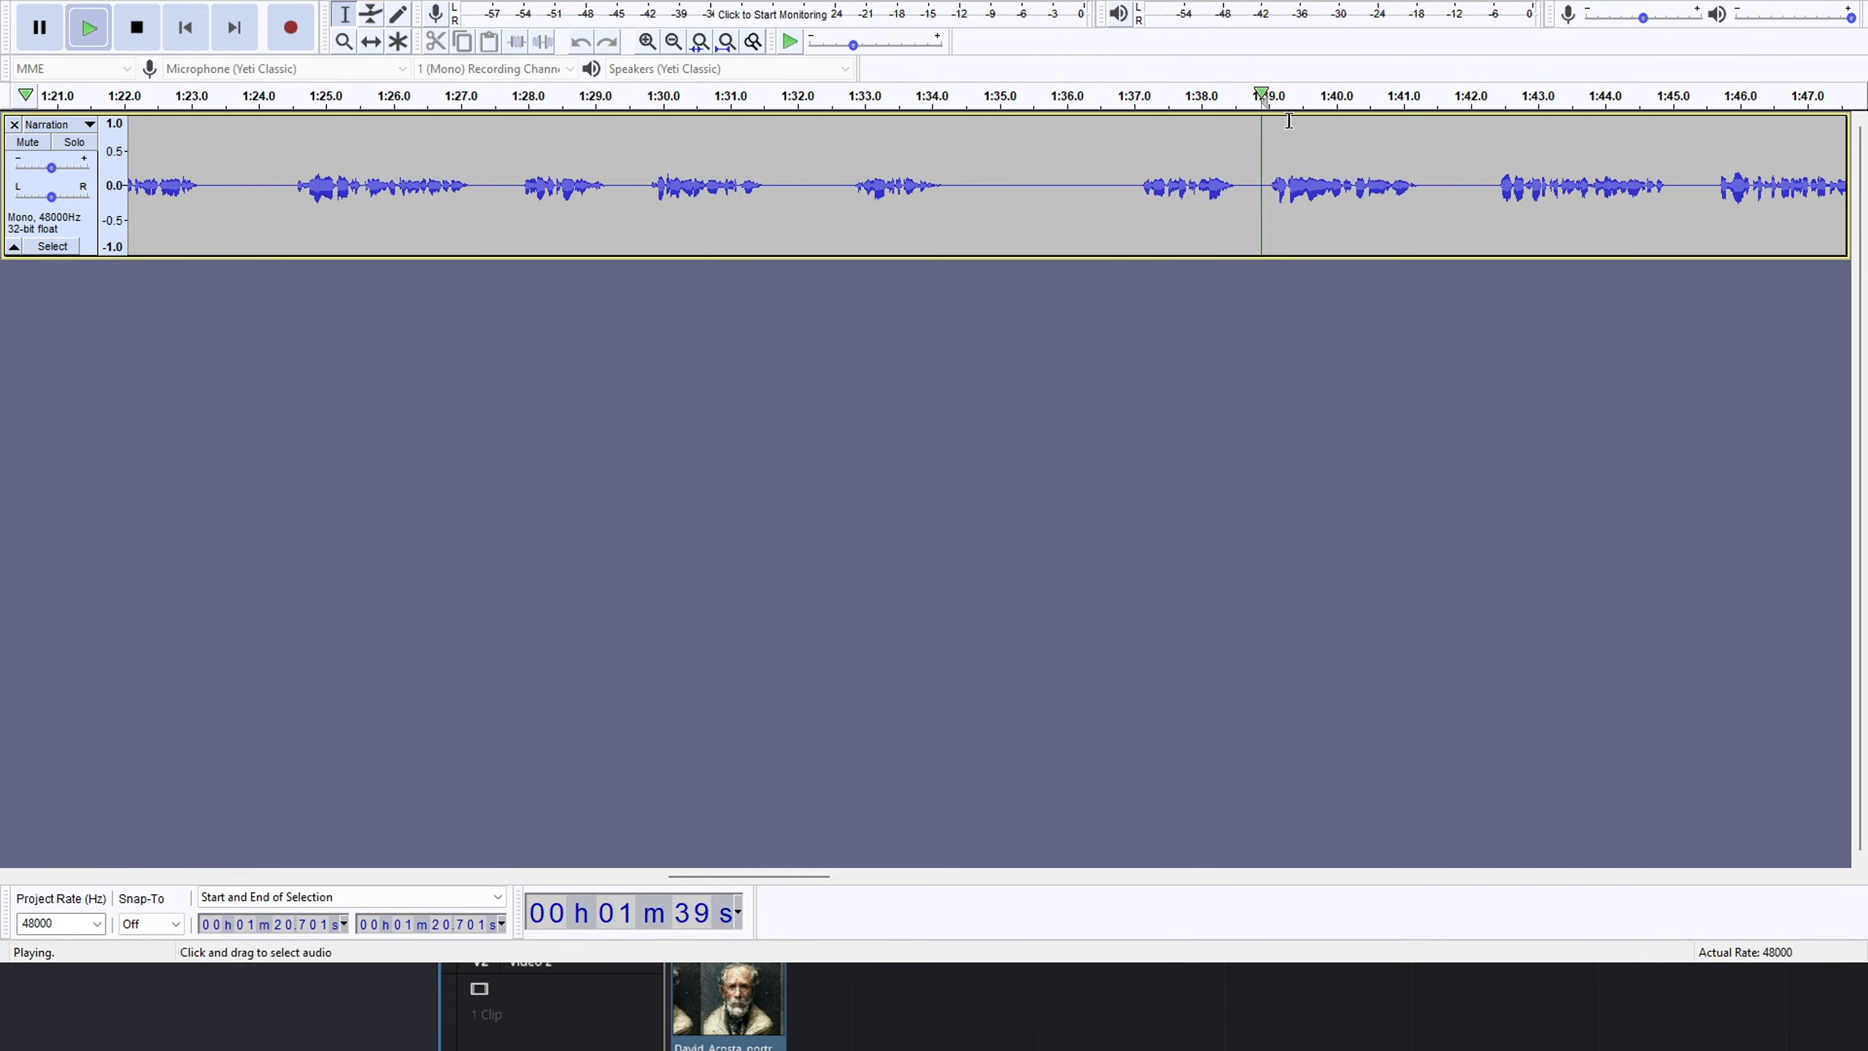
left_click(1497, 102)
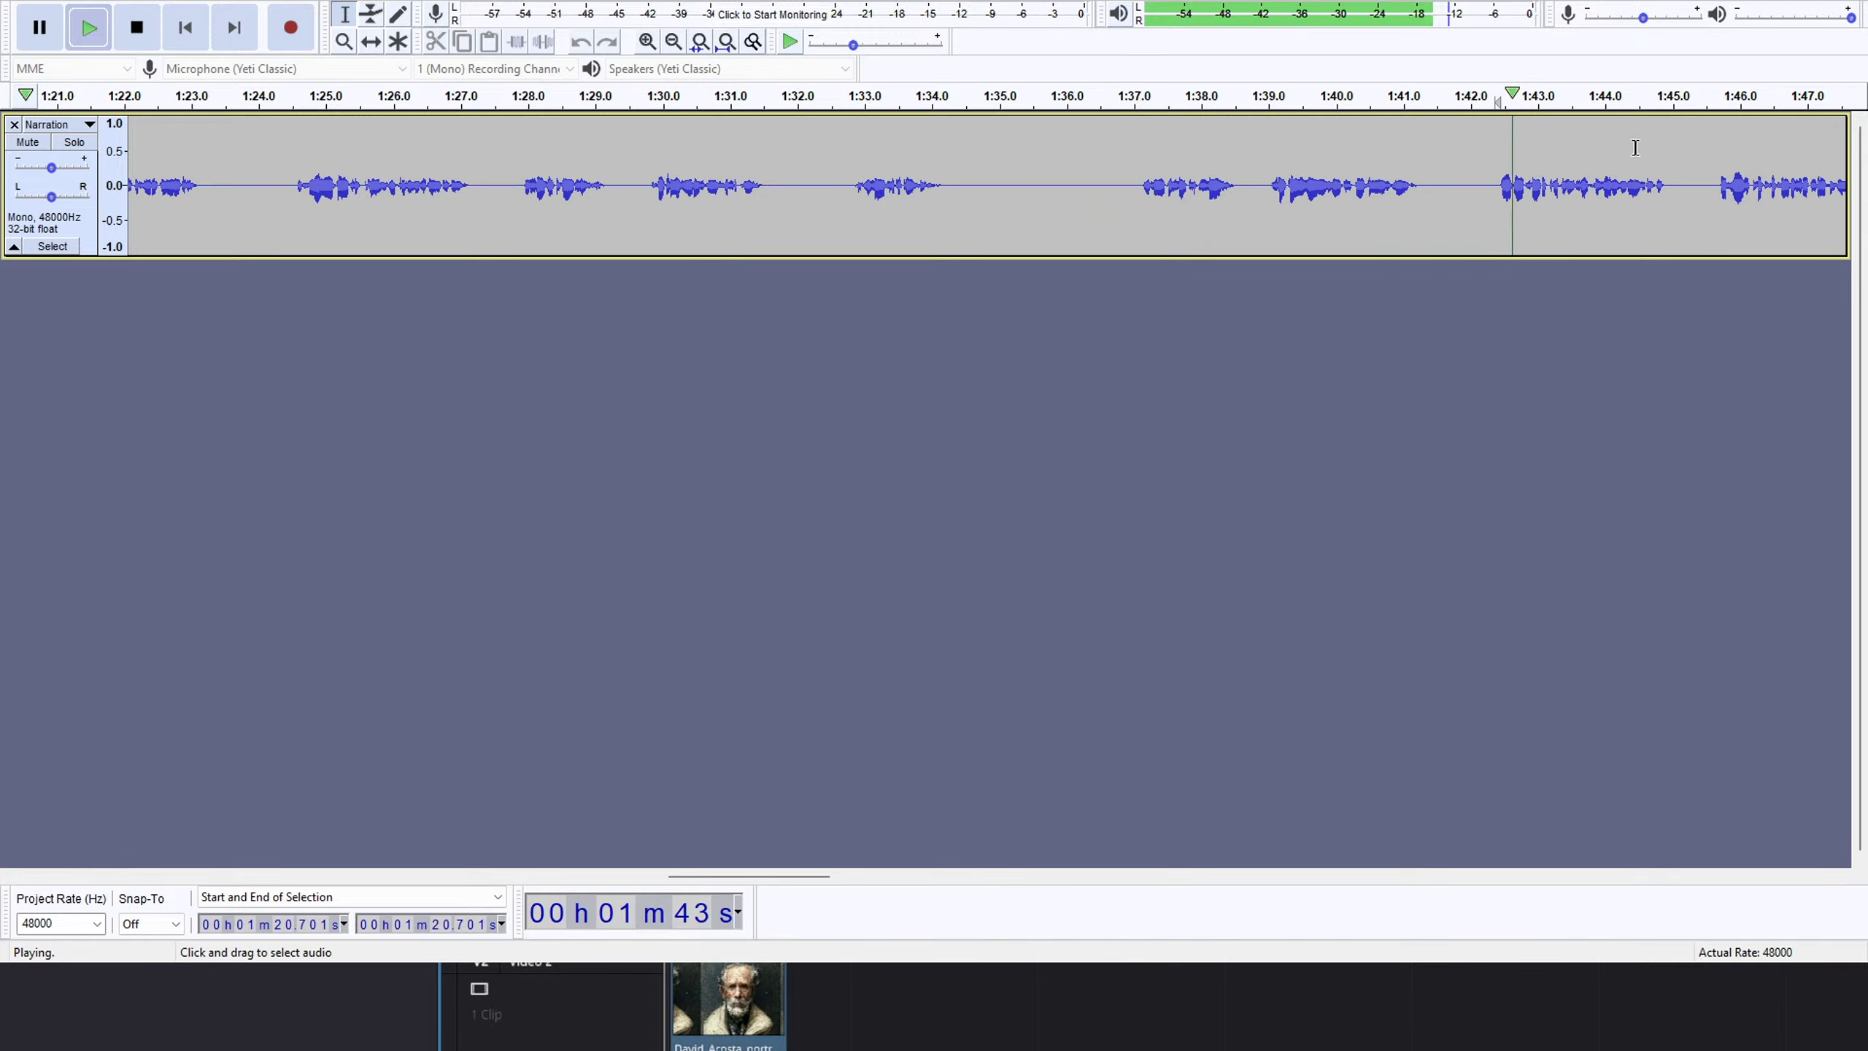
left_click(1699, 103)
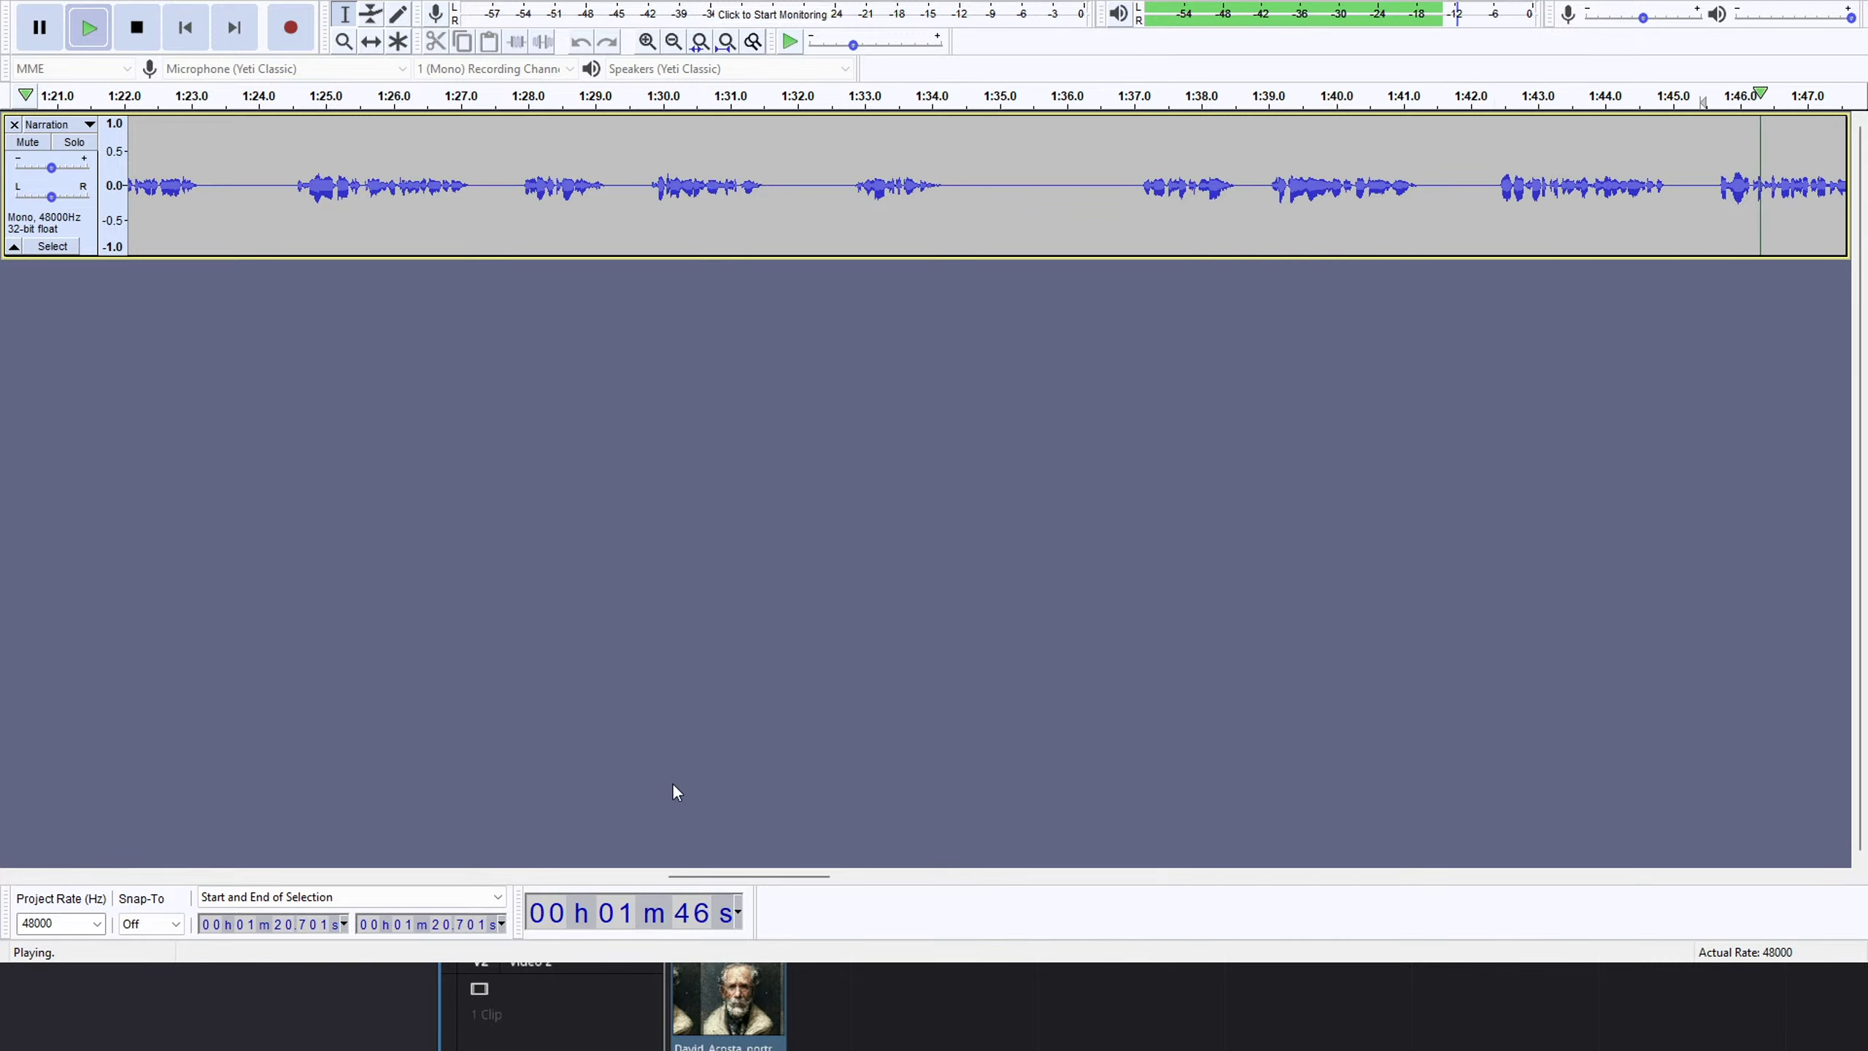
left_click_drag(733, 876, 895, 876)
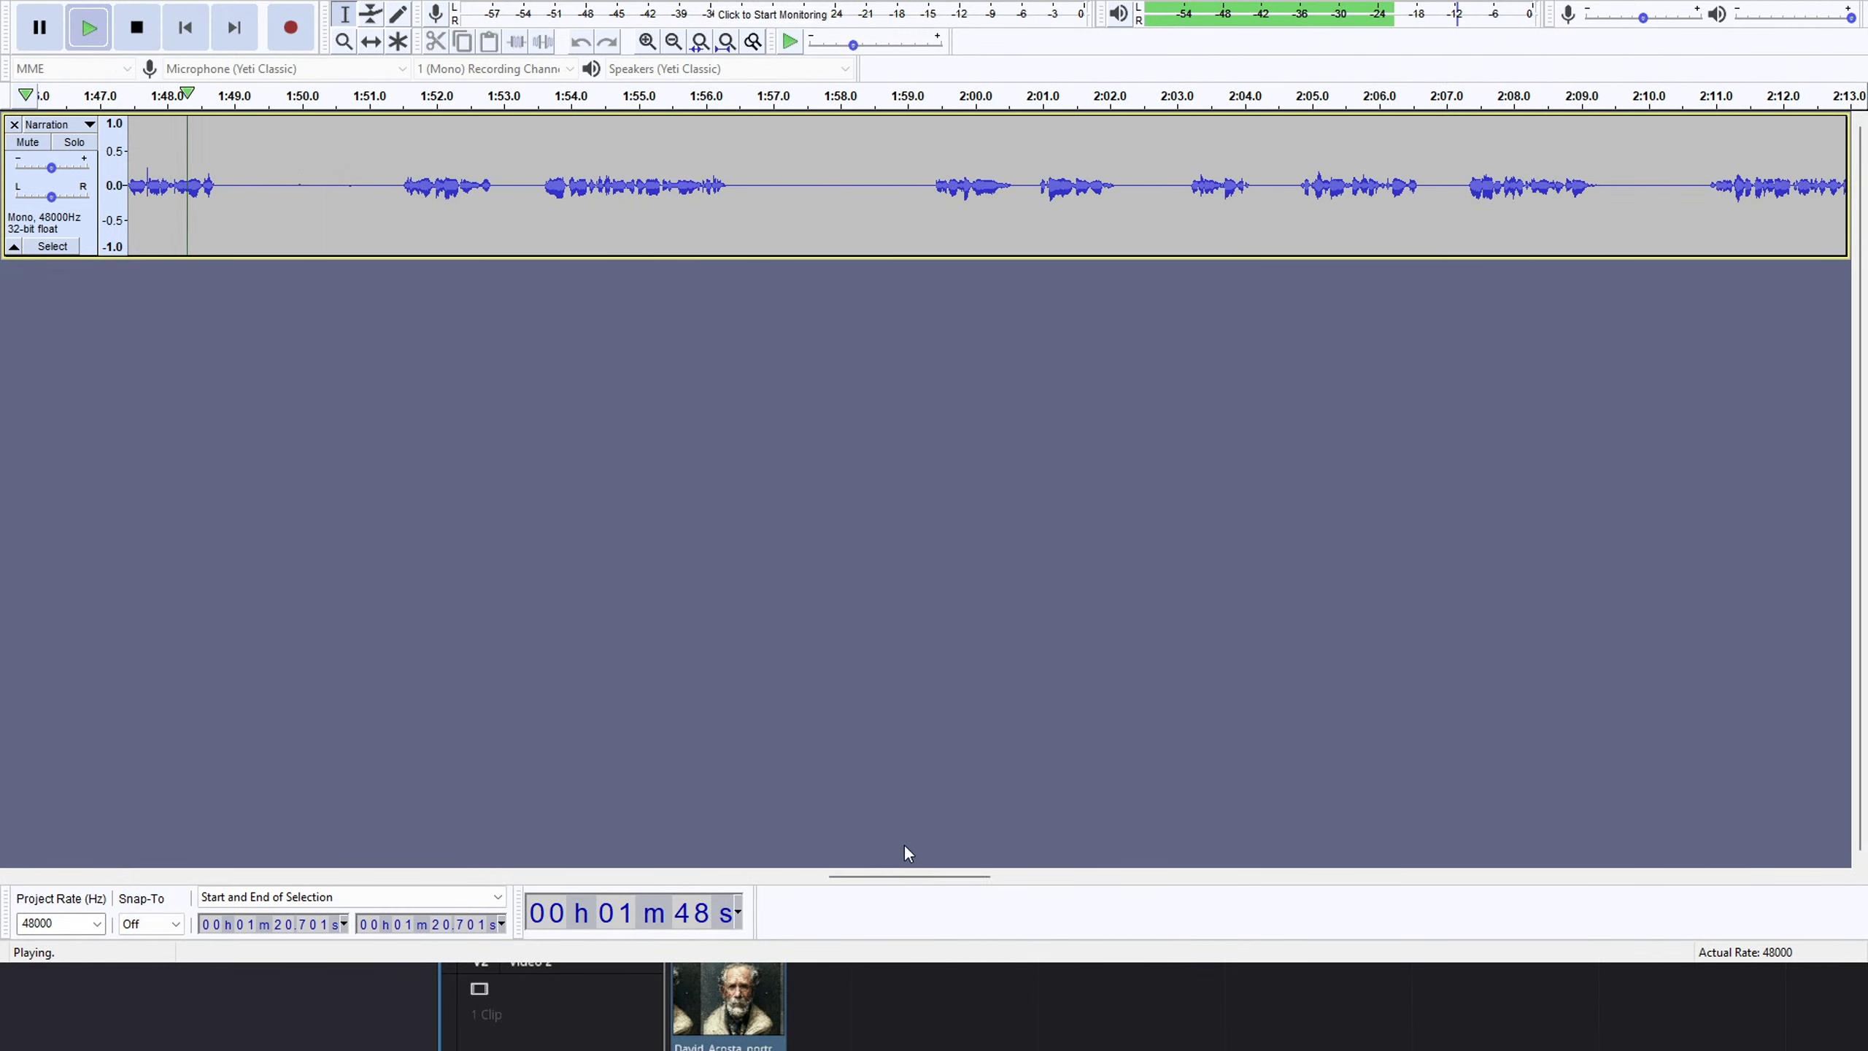
key("space")
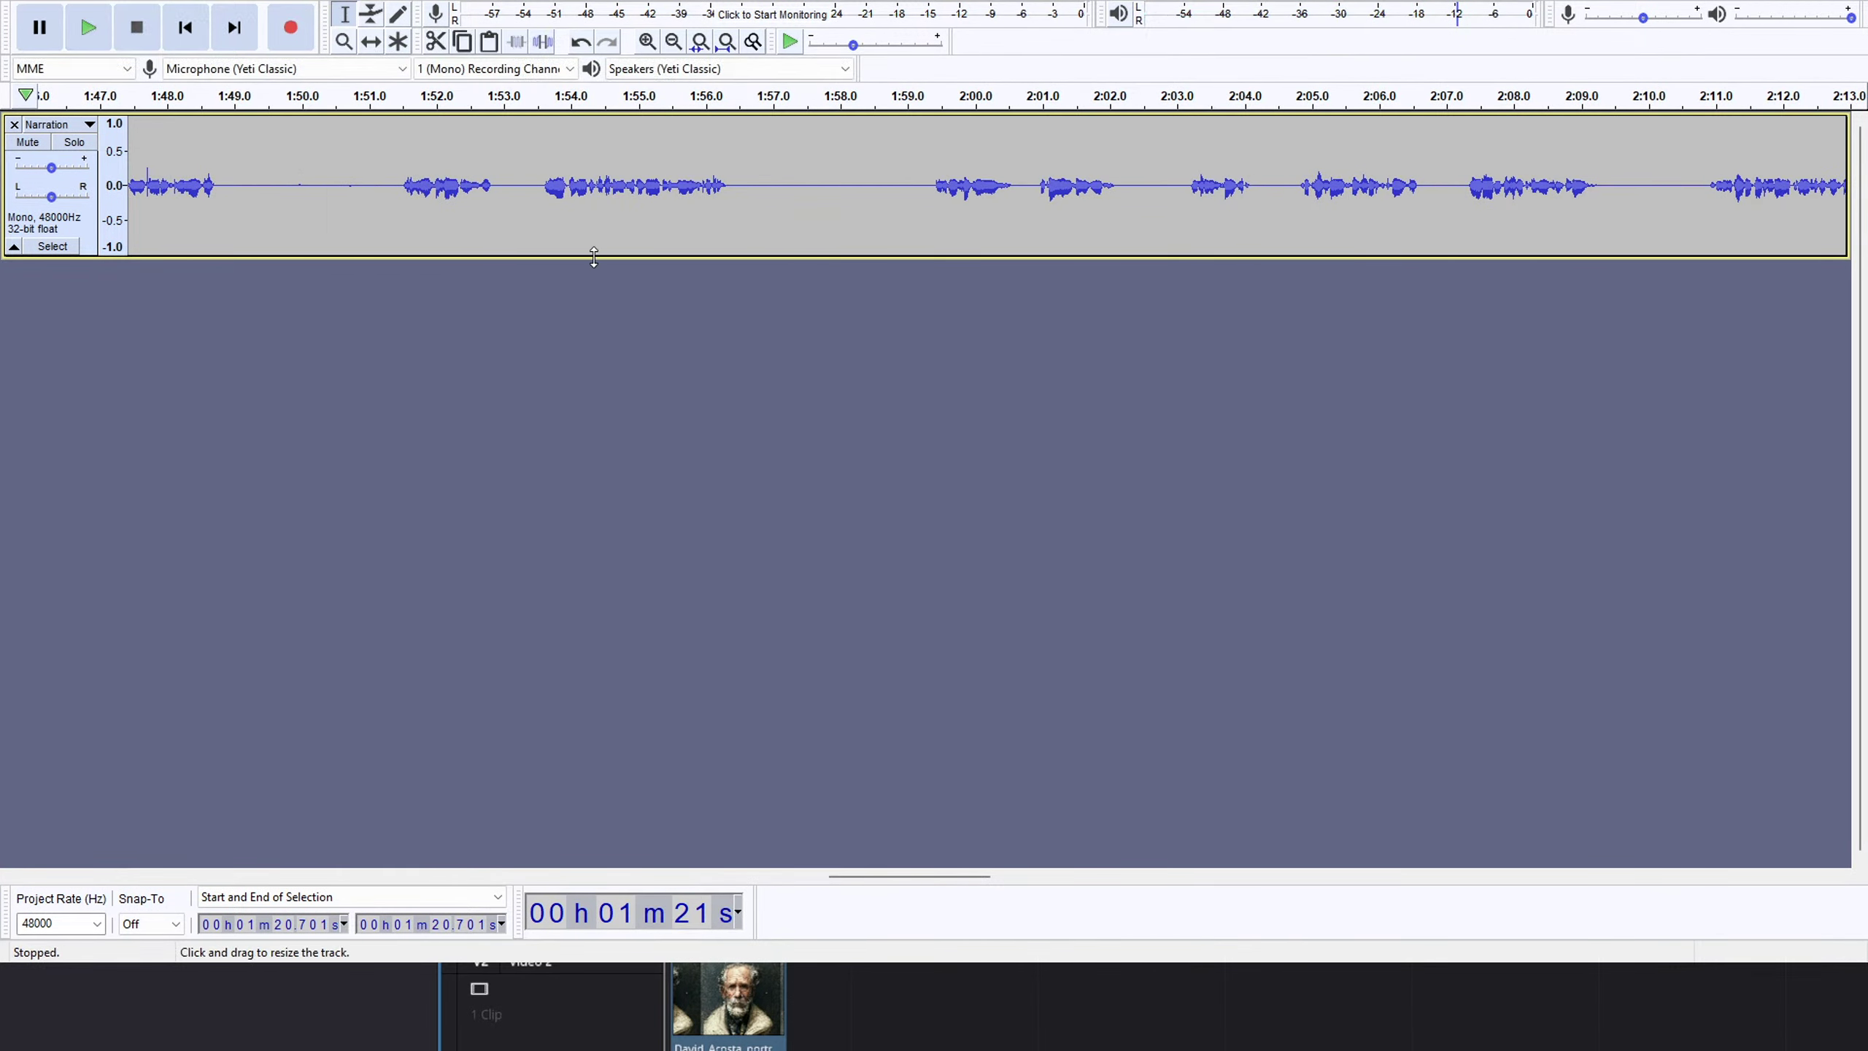
Play the narration from about 1:51 and place the cursor just before that spoken line.
left_click(392, 103)
key("space")
left_click(398, 180)
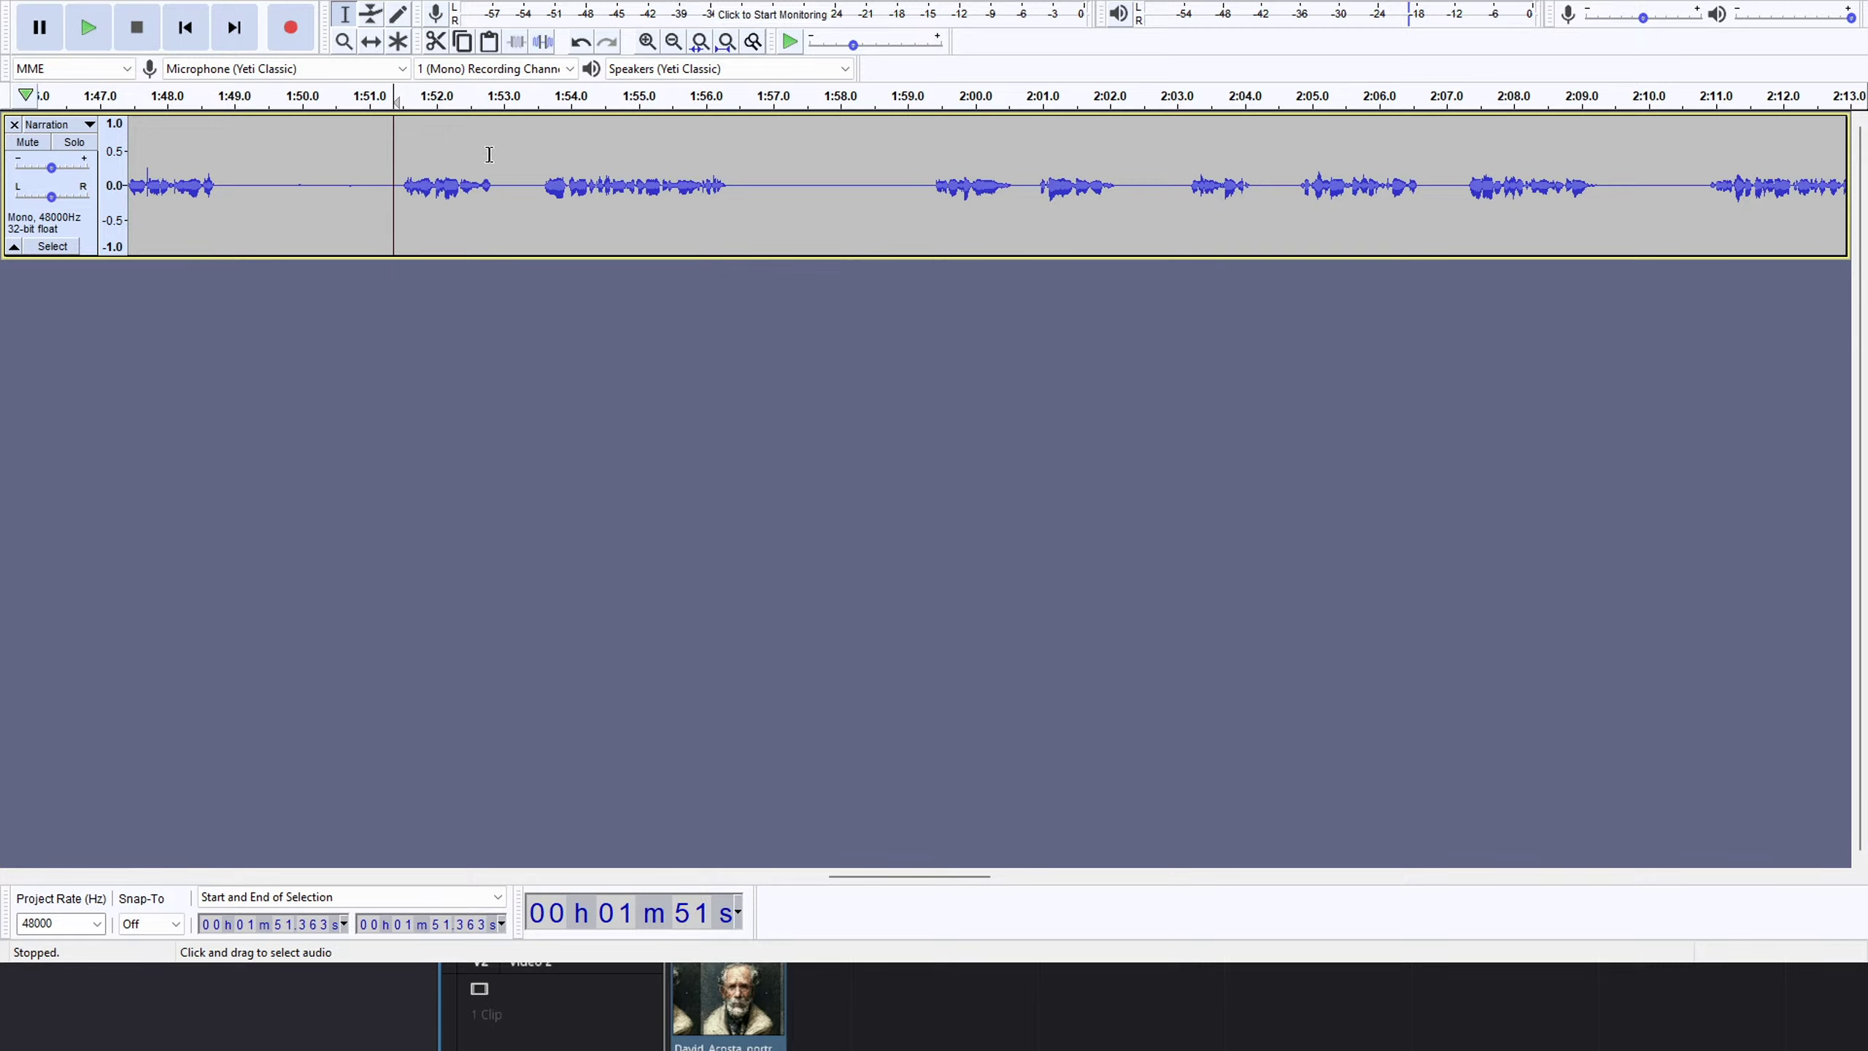
Review the narration from about 1:51, skipping ahead to the lines near 1:59, 2:03, 2:11 and 2:21.
key("space")
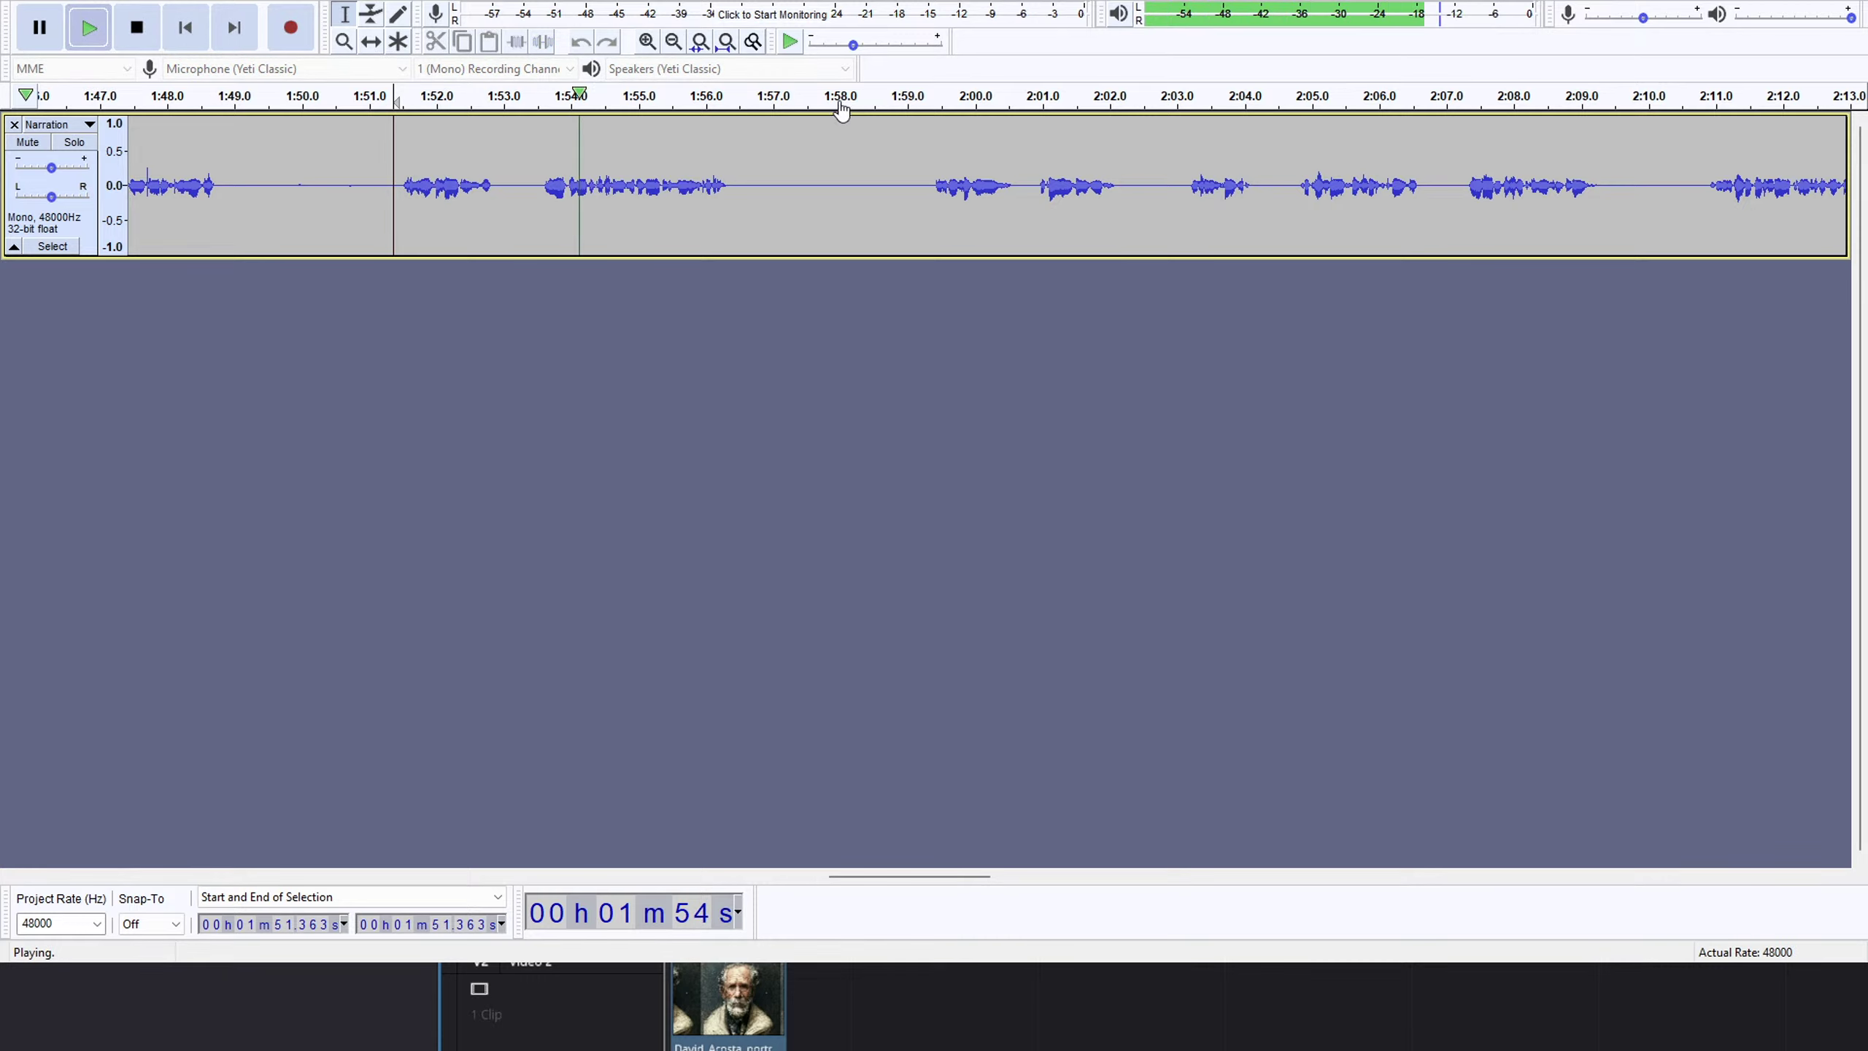
left_click(908, 99)
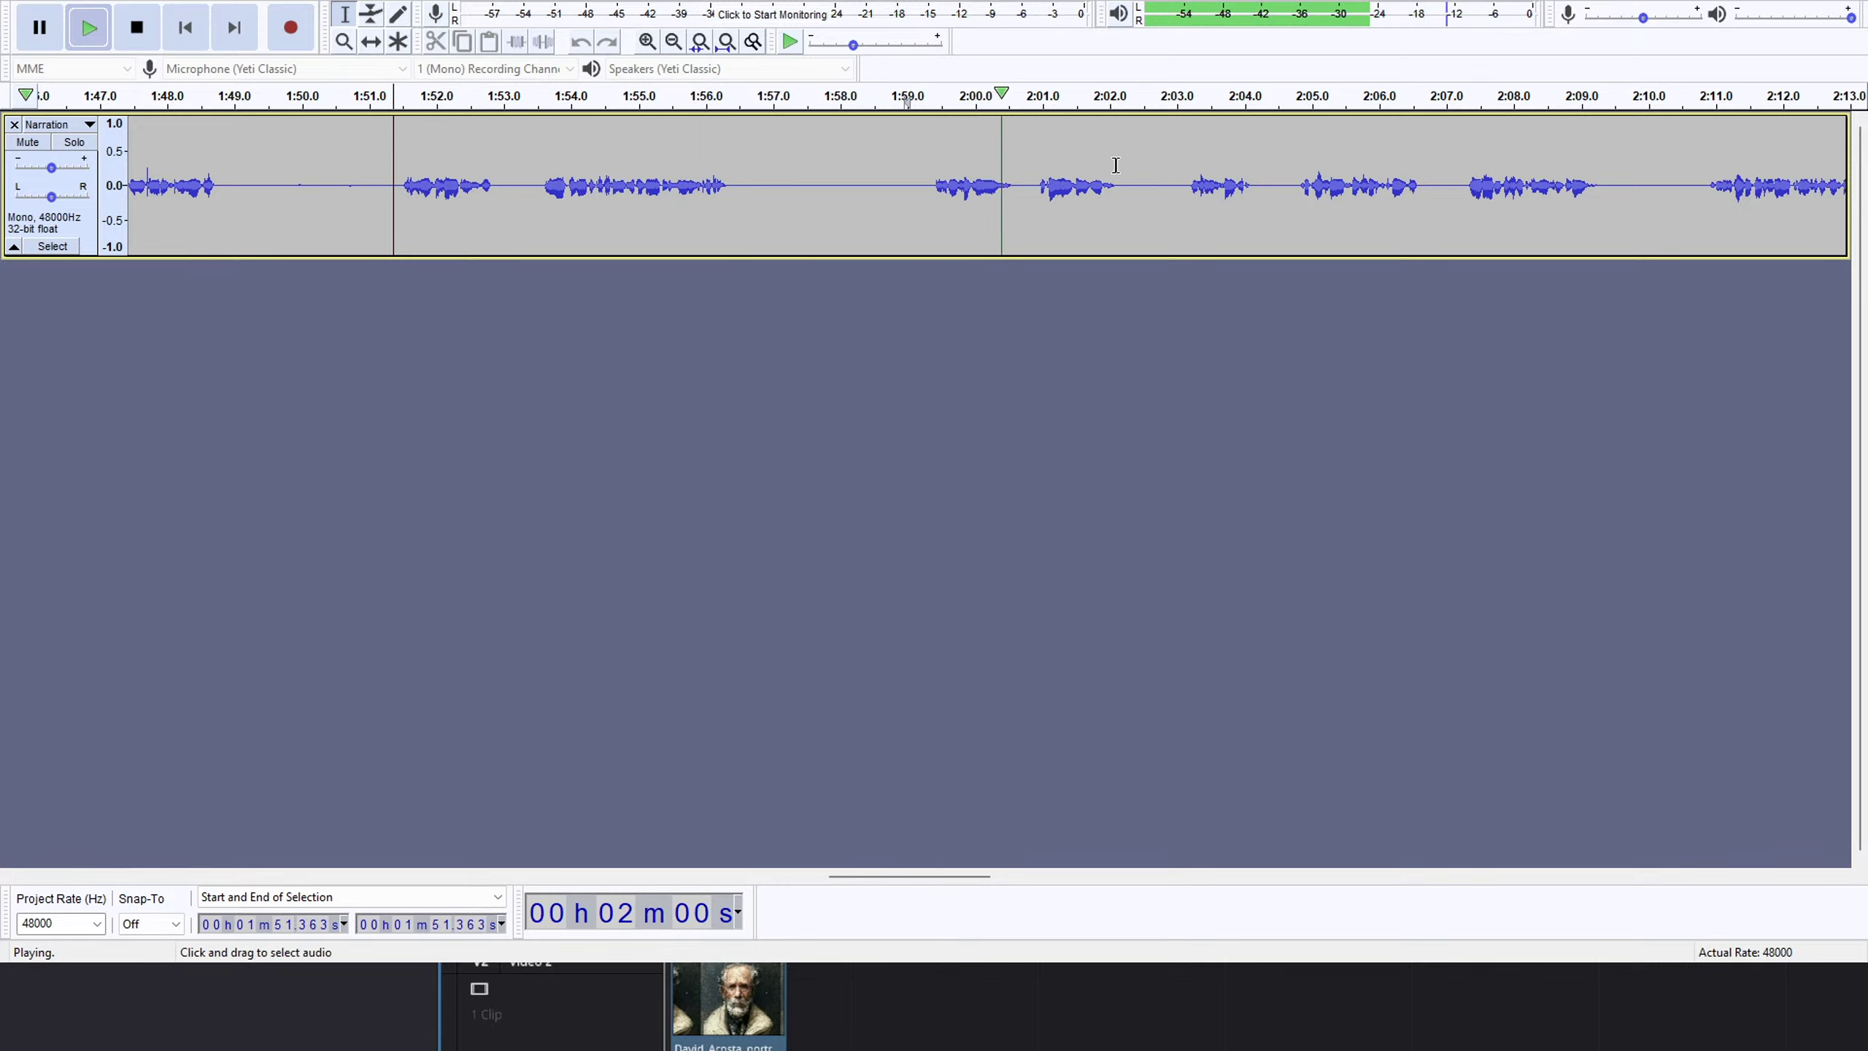
left_click(1189, 99)
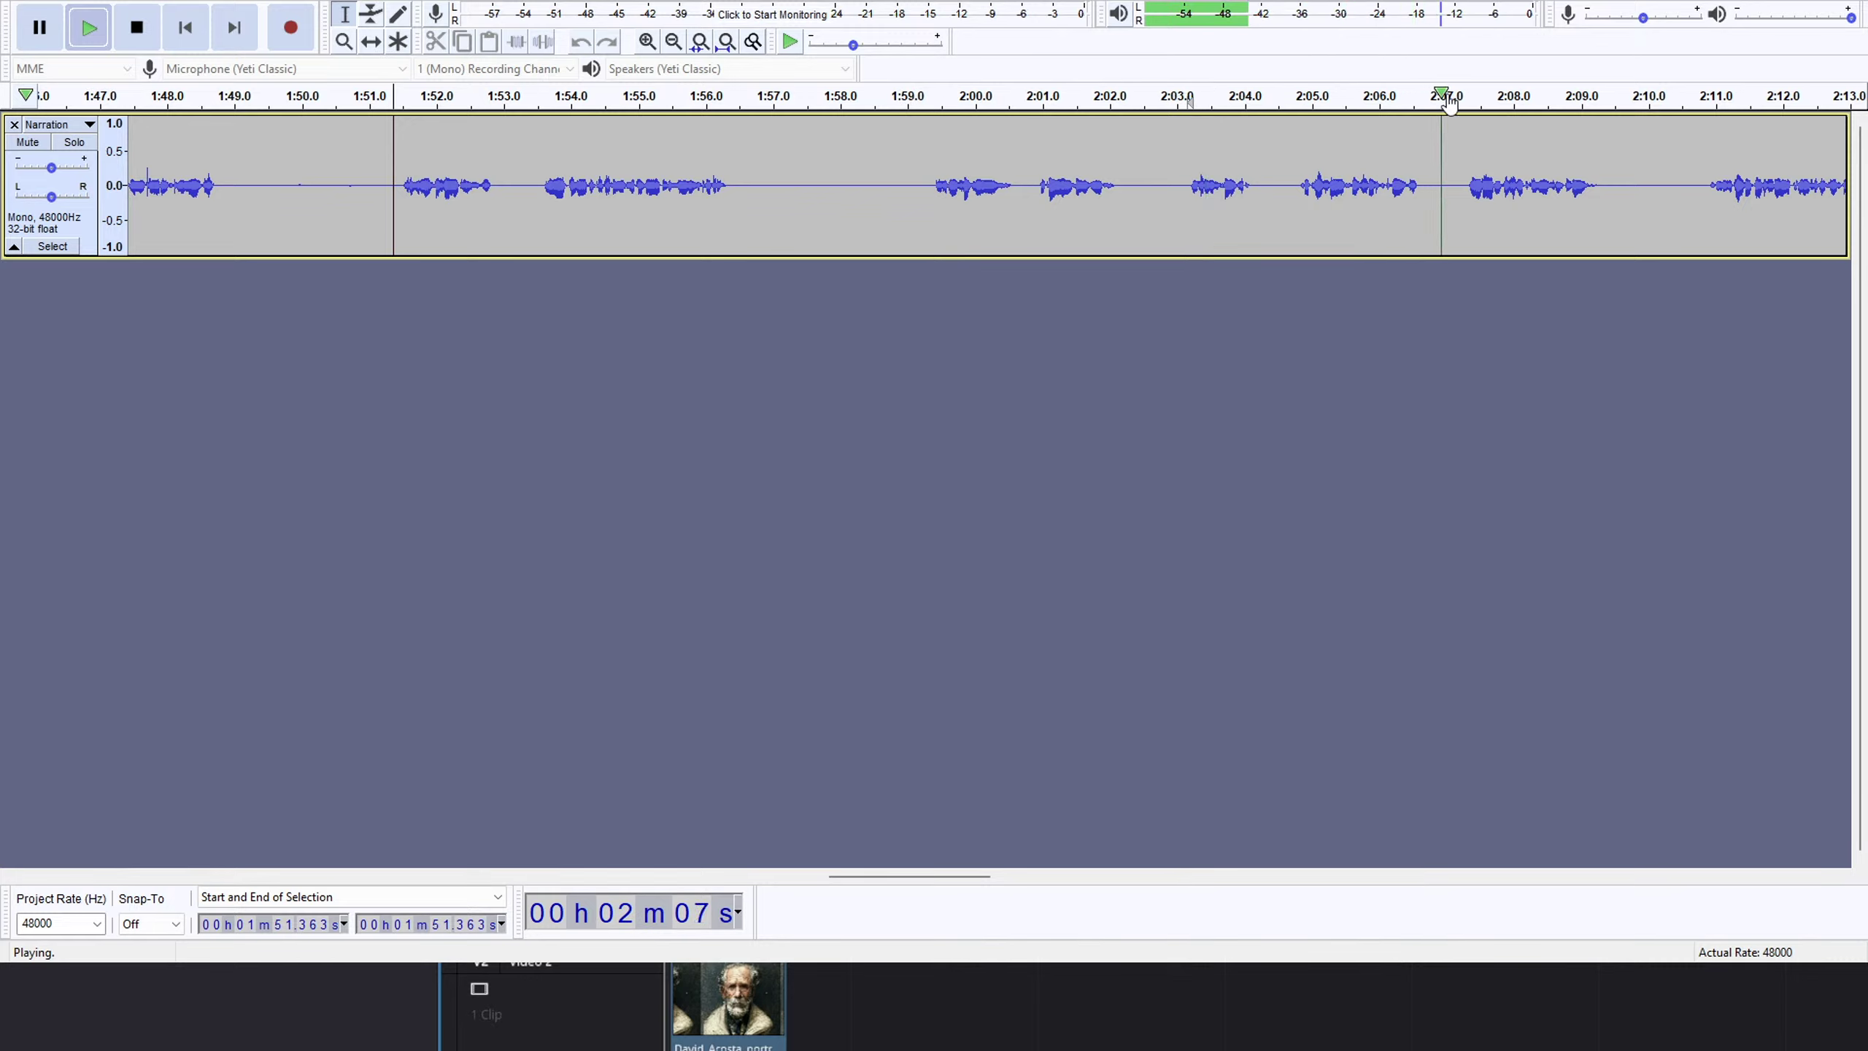
left_click(1691, 96)
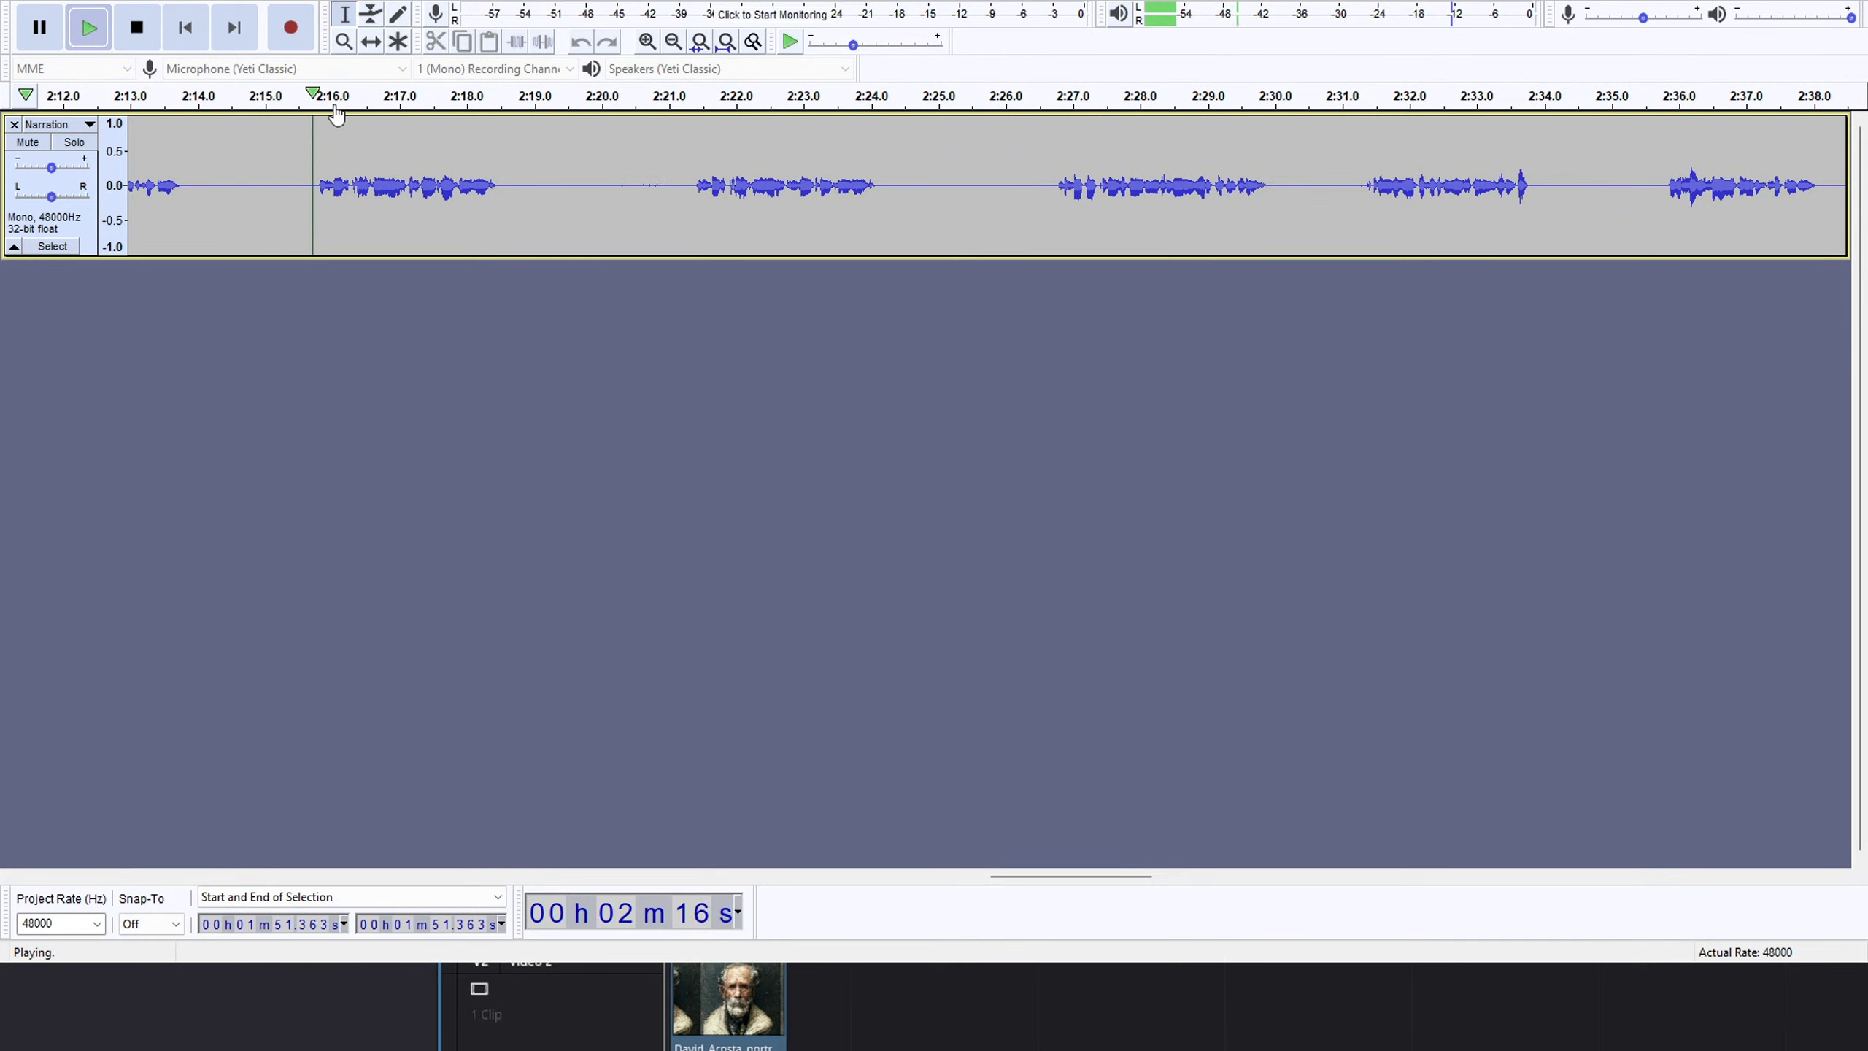
left_click(686, 98)
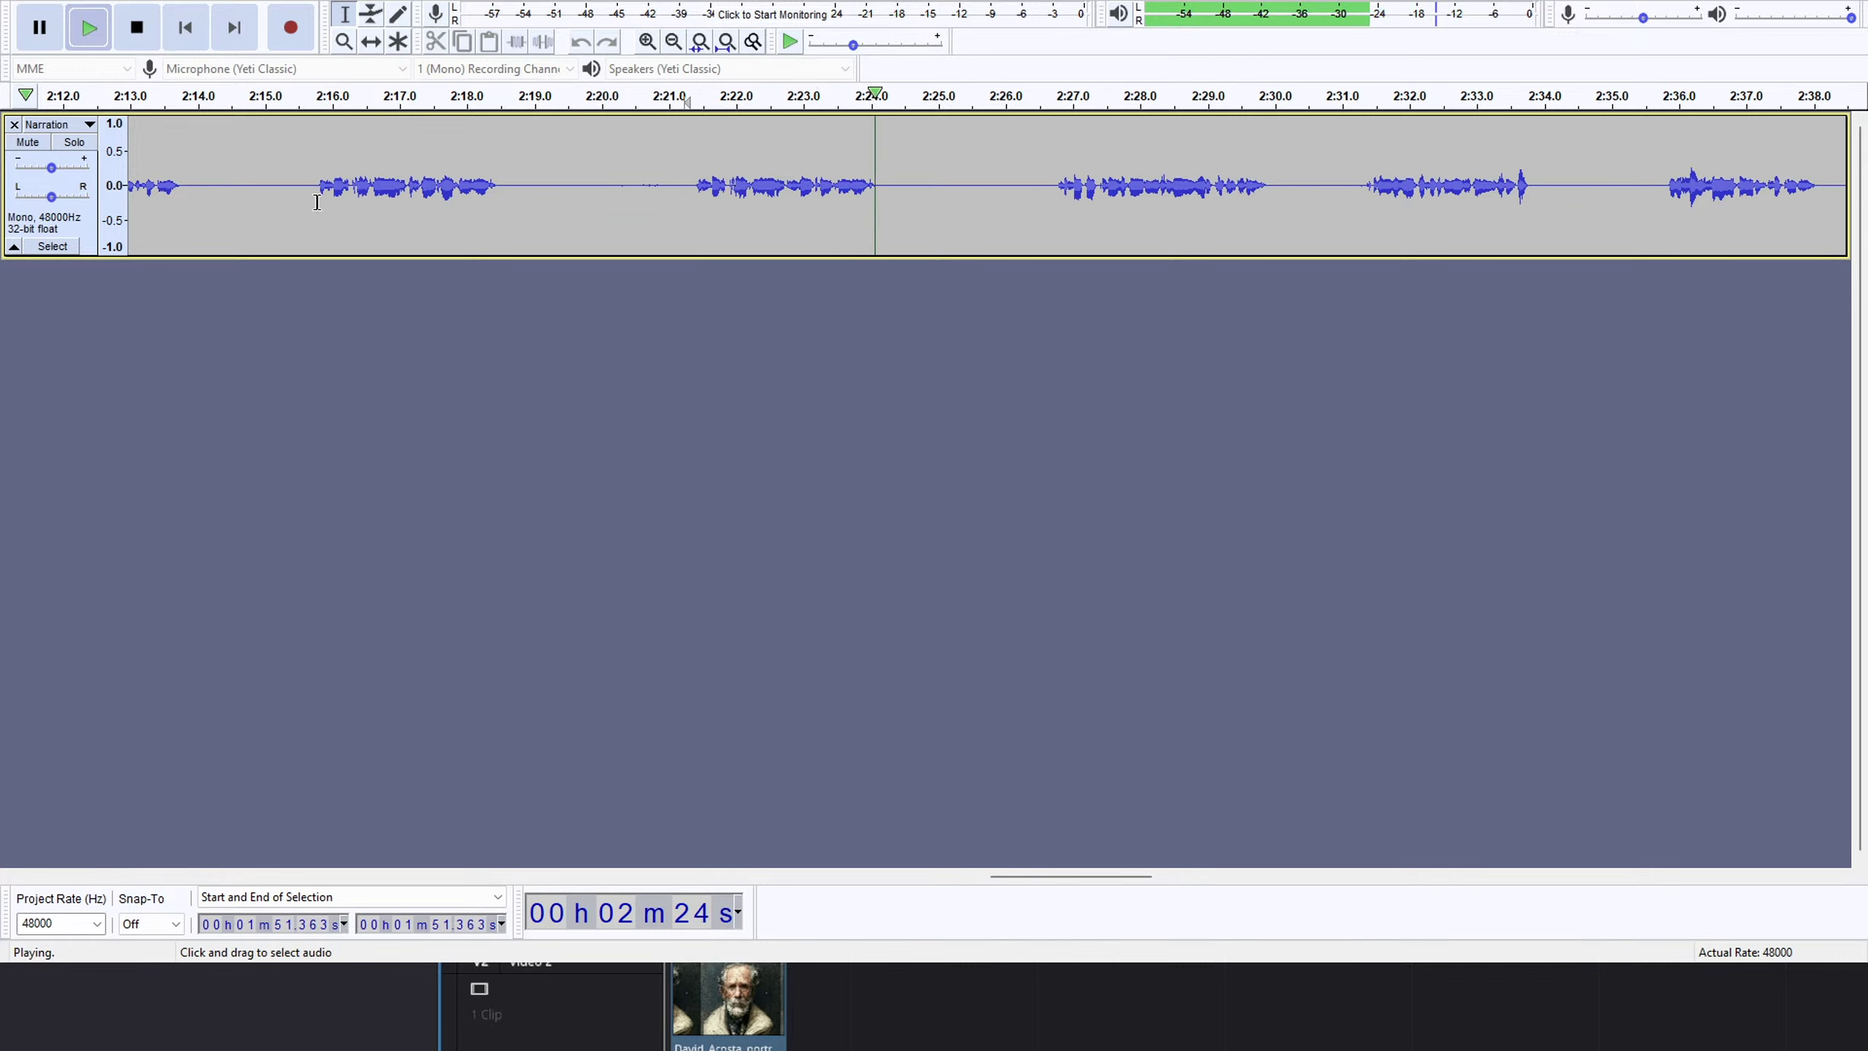
Compare the spoken lines at about 2:16 and 2:21 and delete the second one, from about 2:19.8 to 2:25.7.
key("space")
left_click(306, 102)
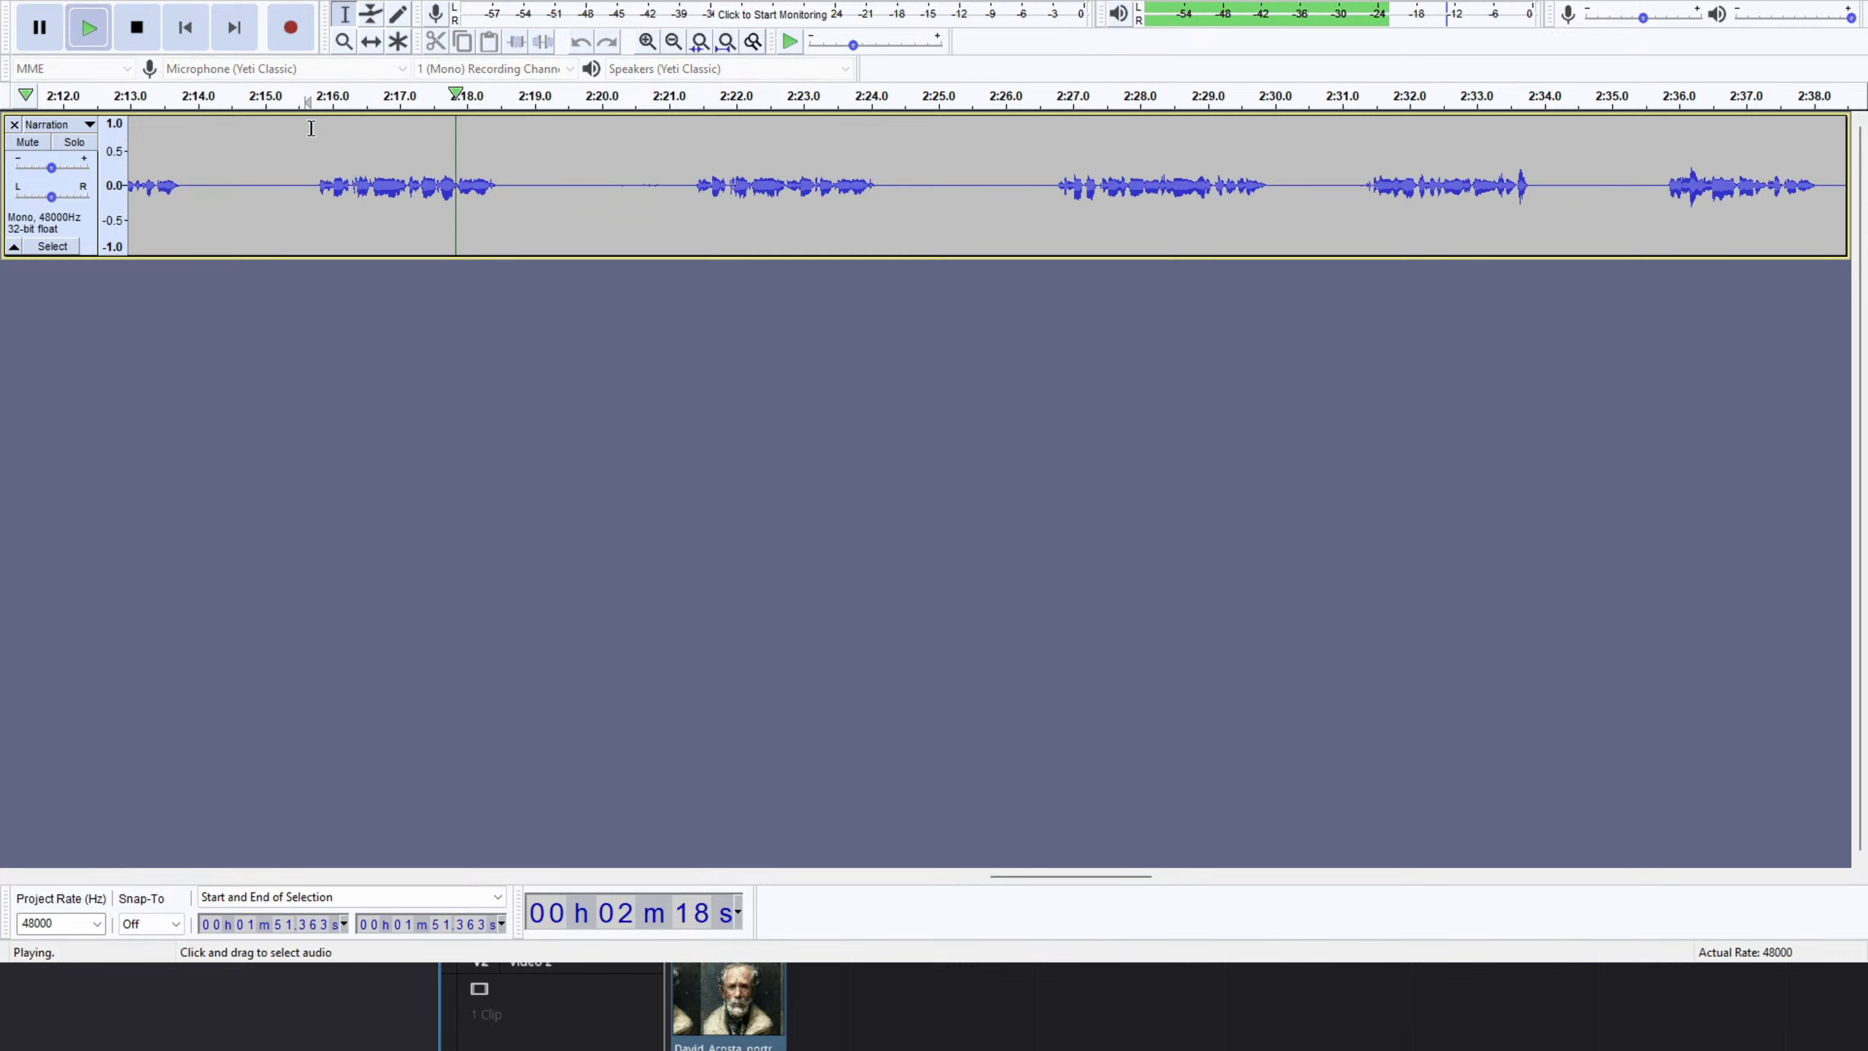
left_click(705, 101)
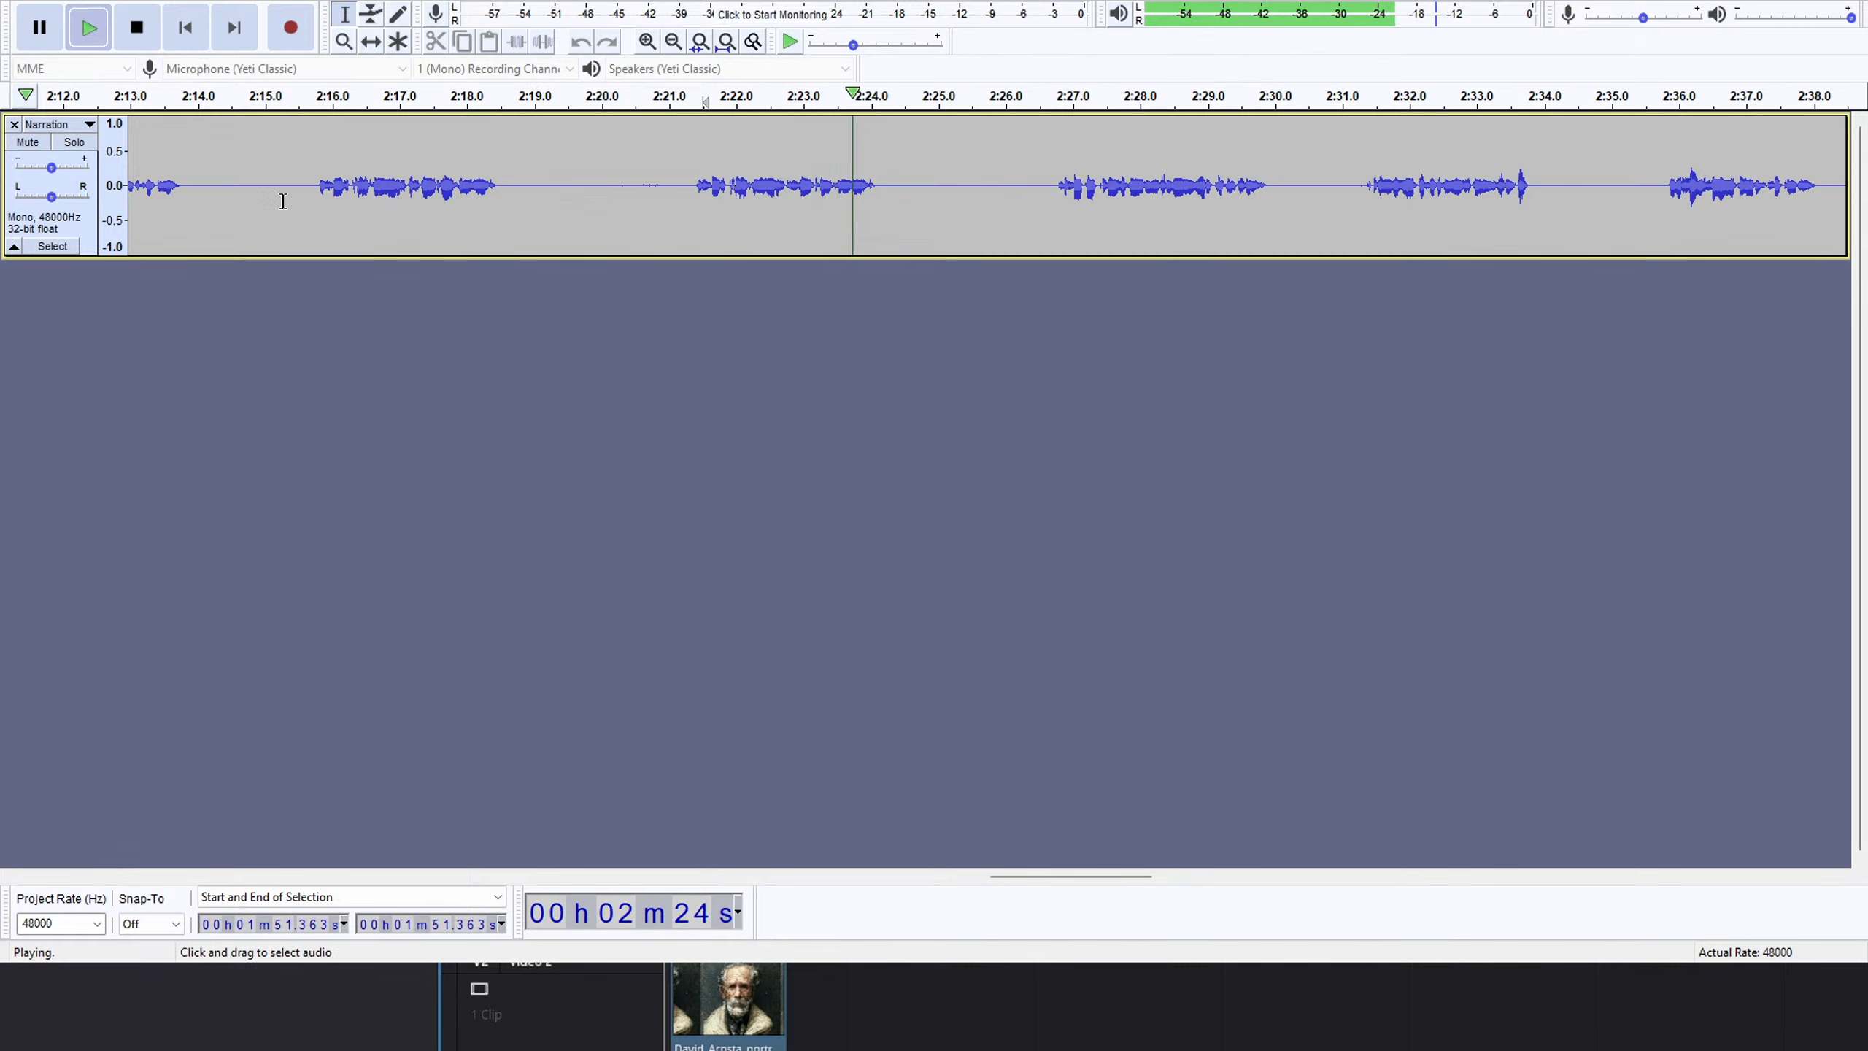
left_click_drag(258, 184, 989, 189)
left_click(713, 184)
key("Delete")
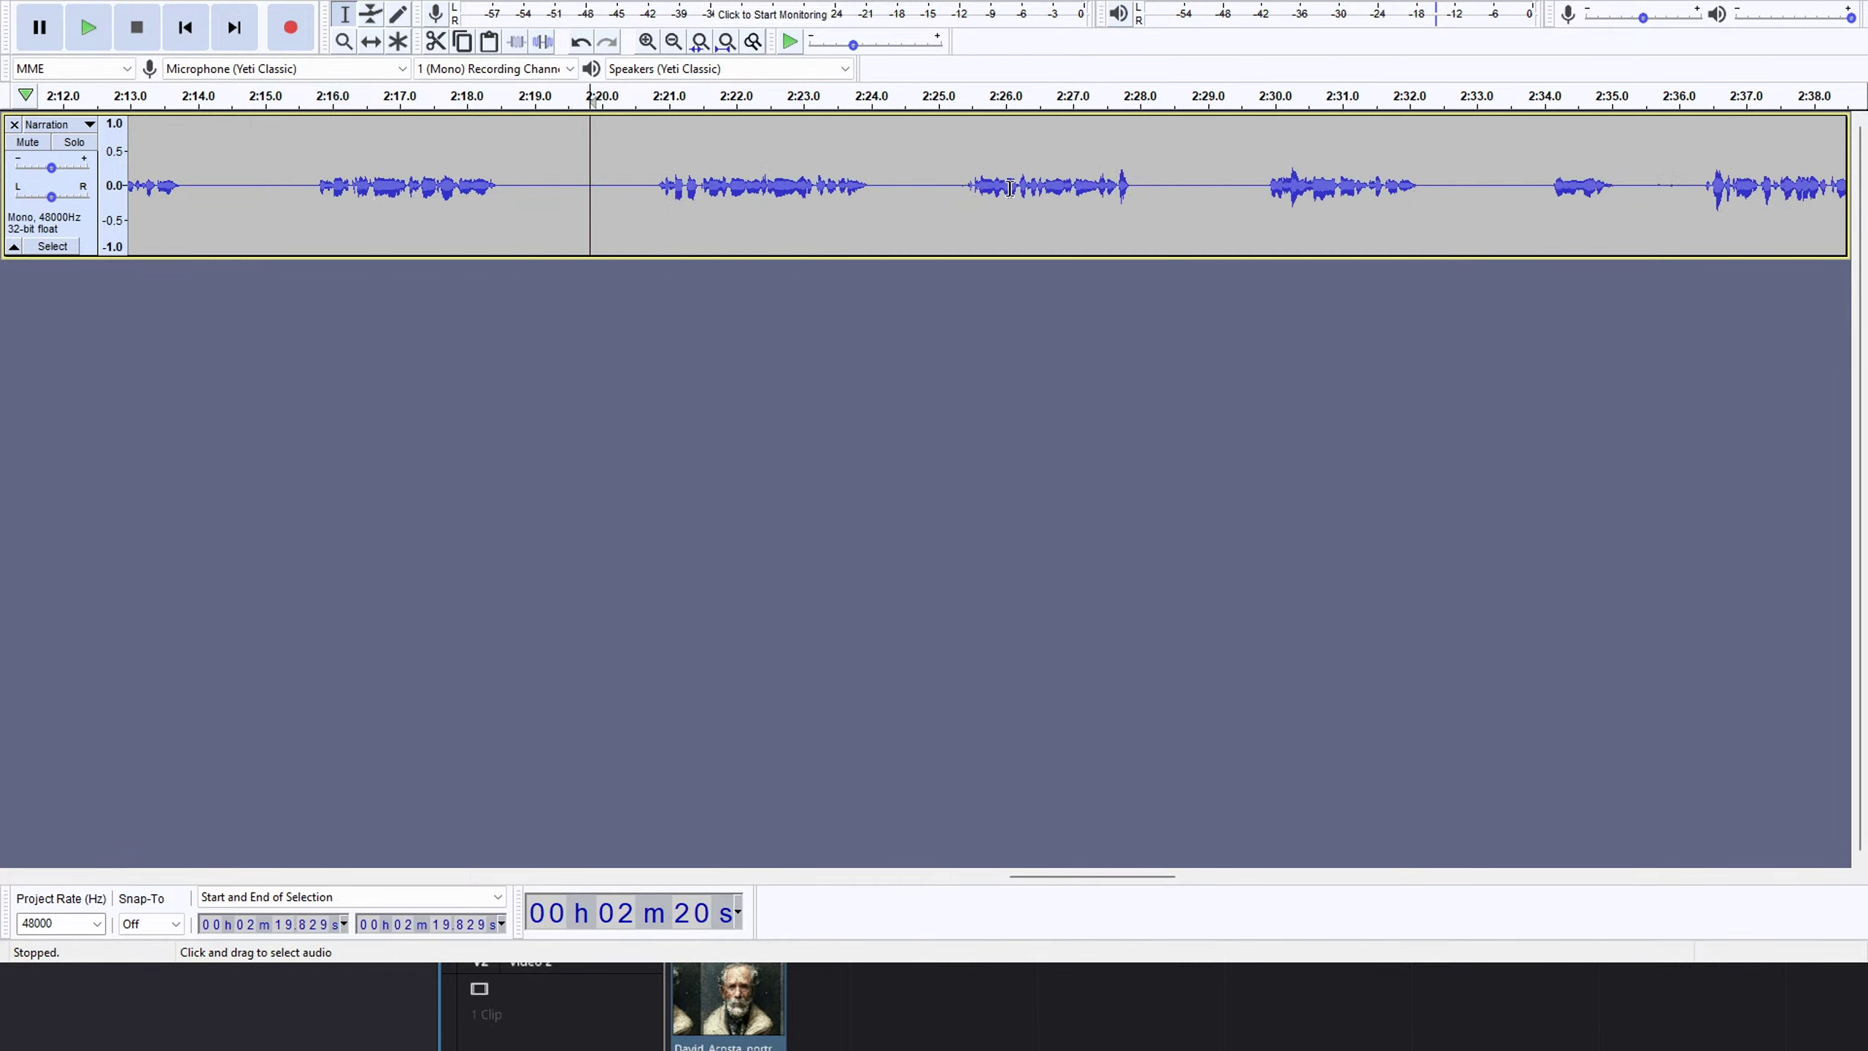
Play the narration from the cut at about 2:20 and replay the start of the line at about 2:36.5.
key("space")
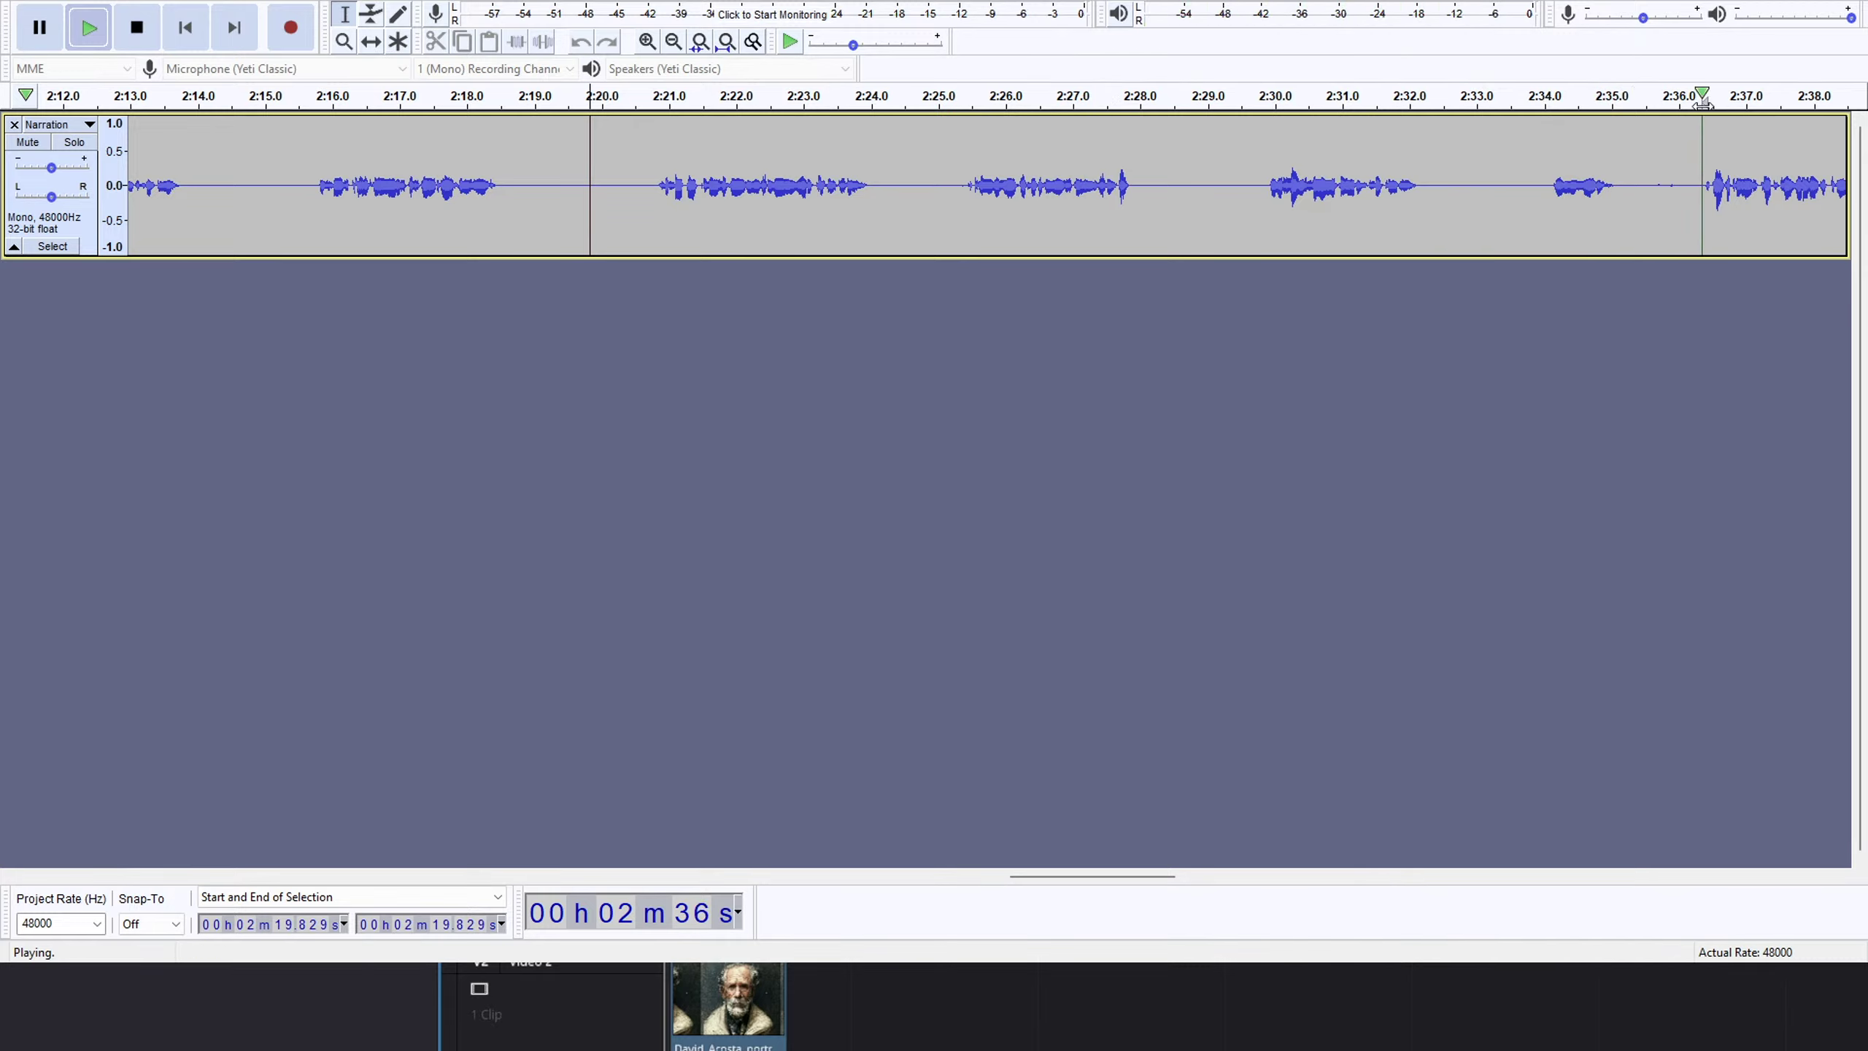
left_click_drag(1107, 874, 1161, 873)
key("space")
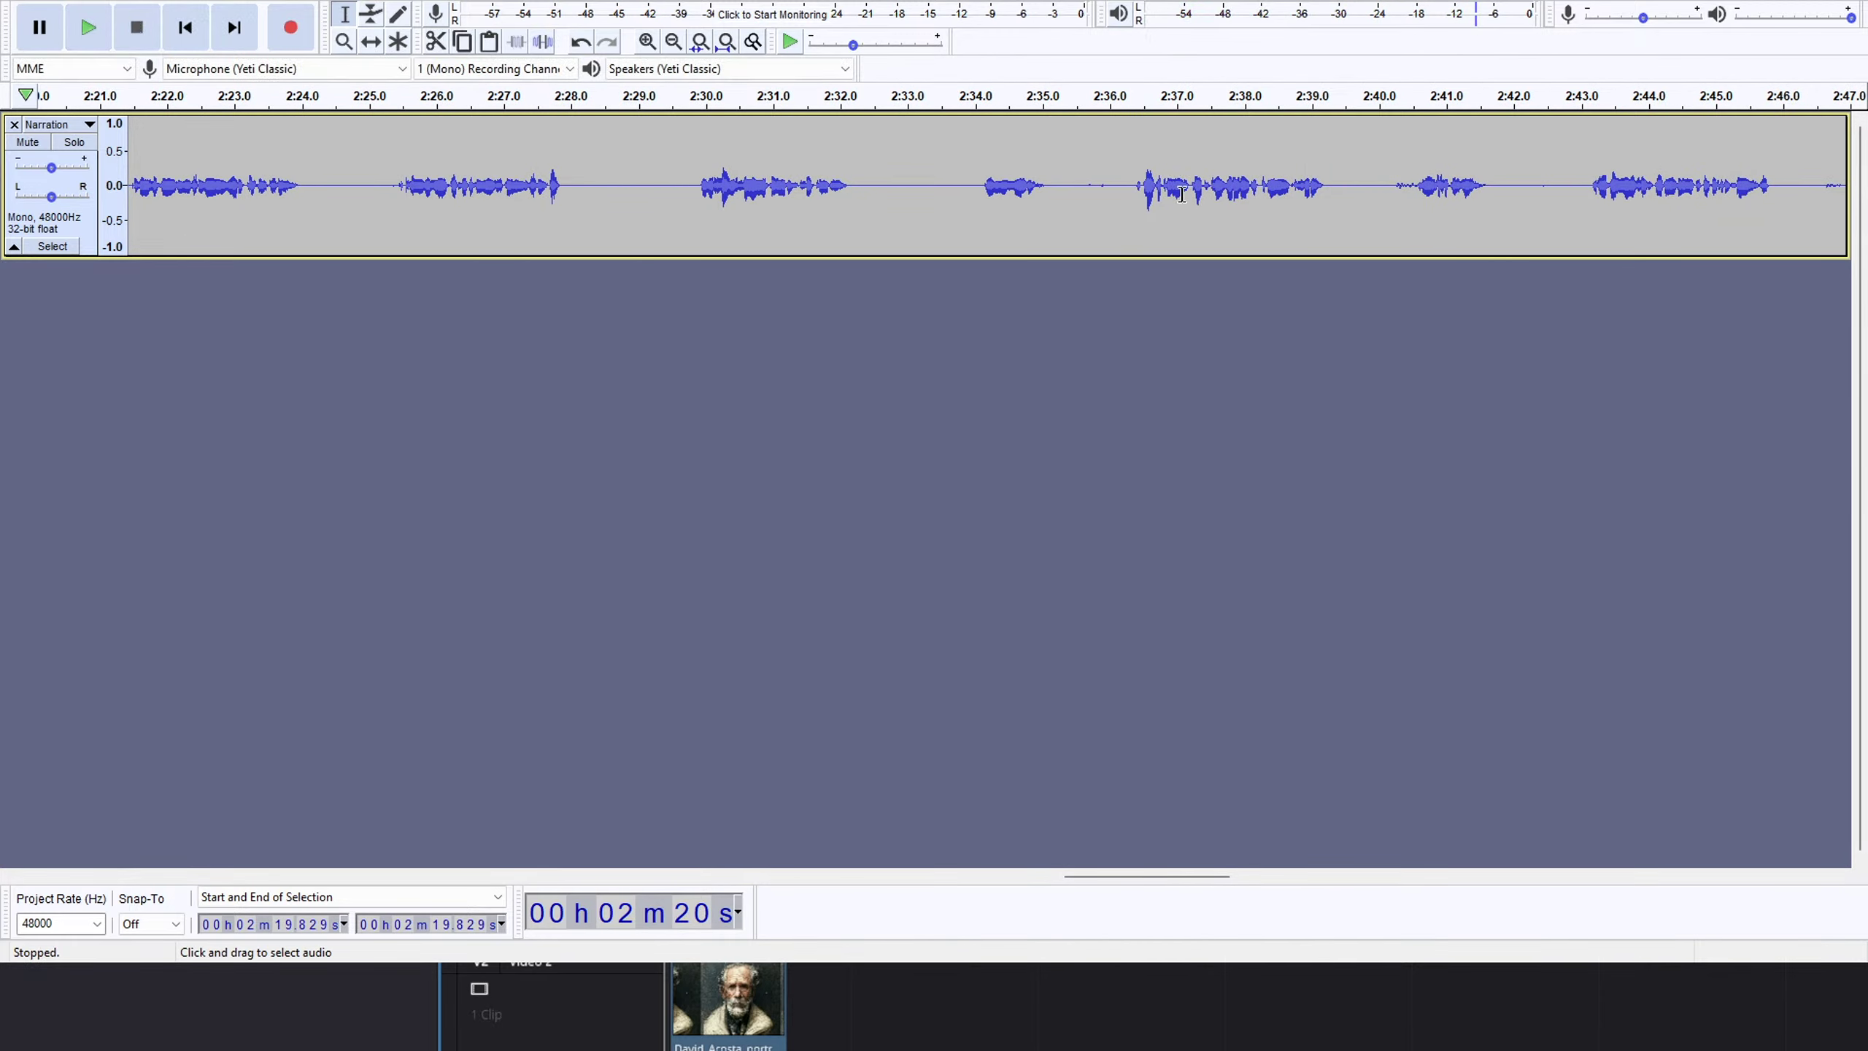
left_click(1142, 186)
key("space")
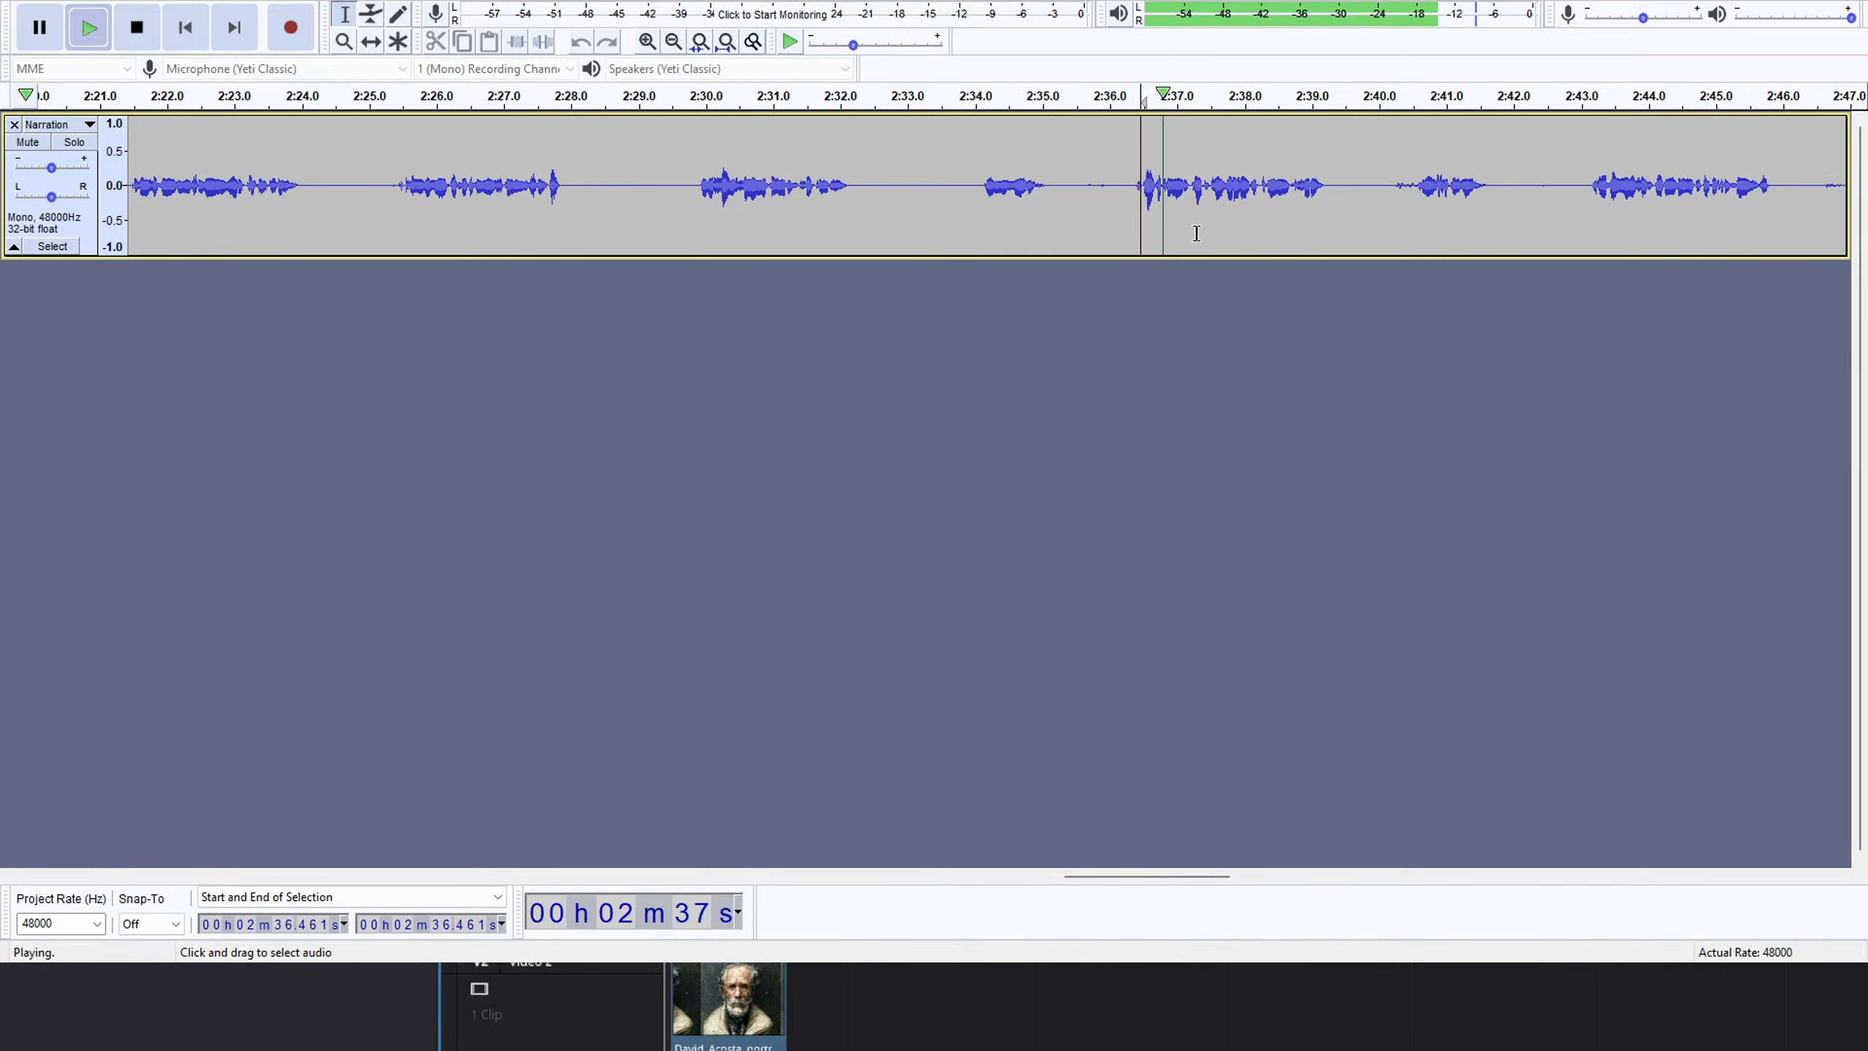
key("space")
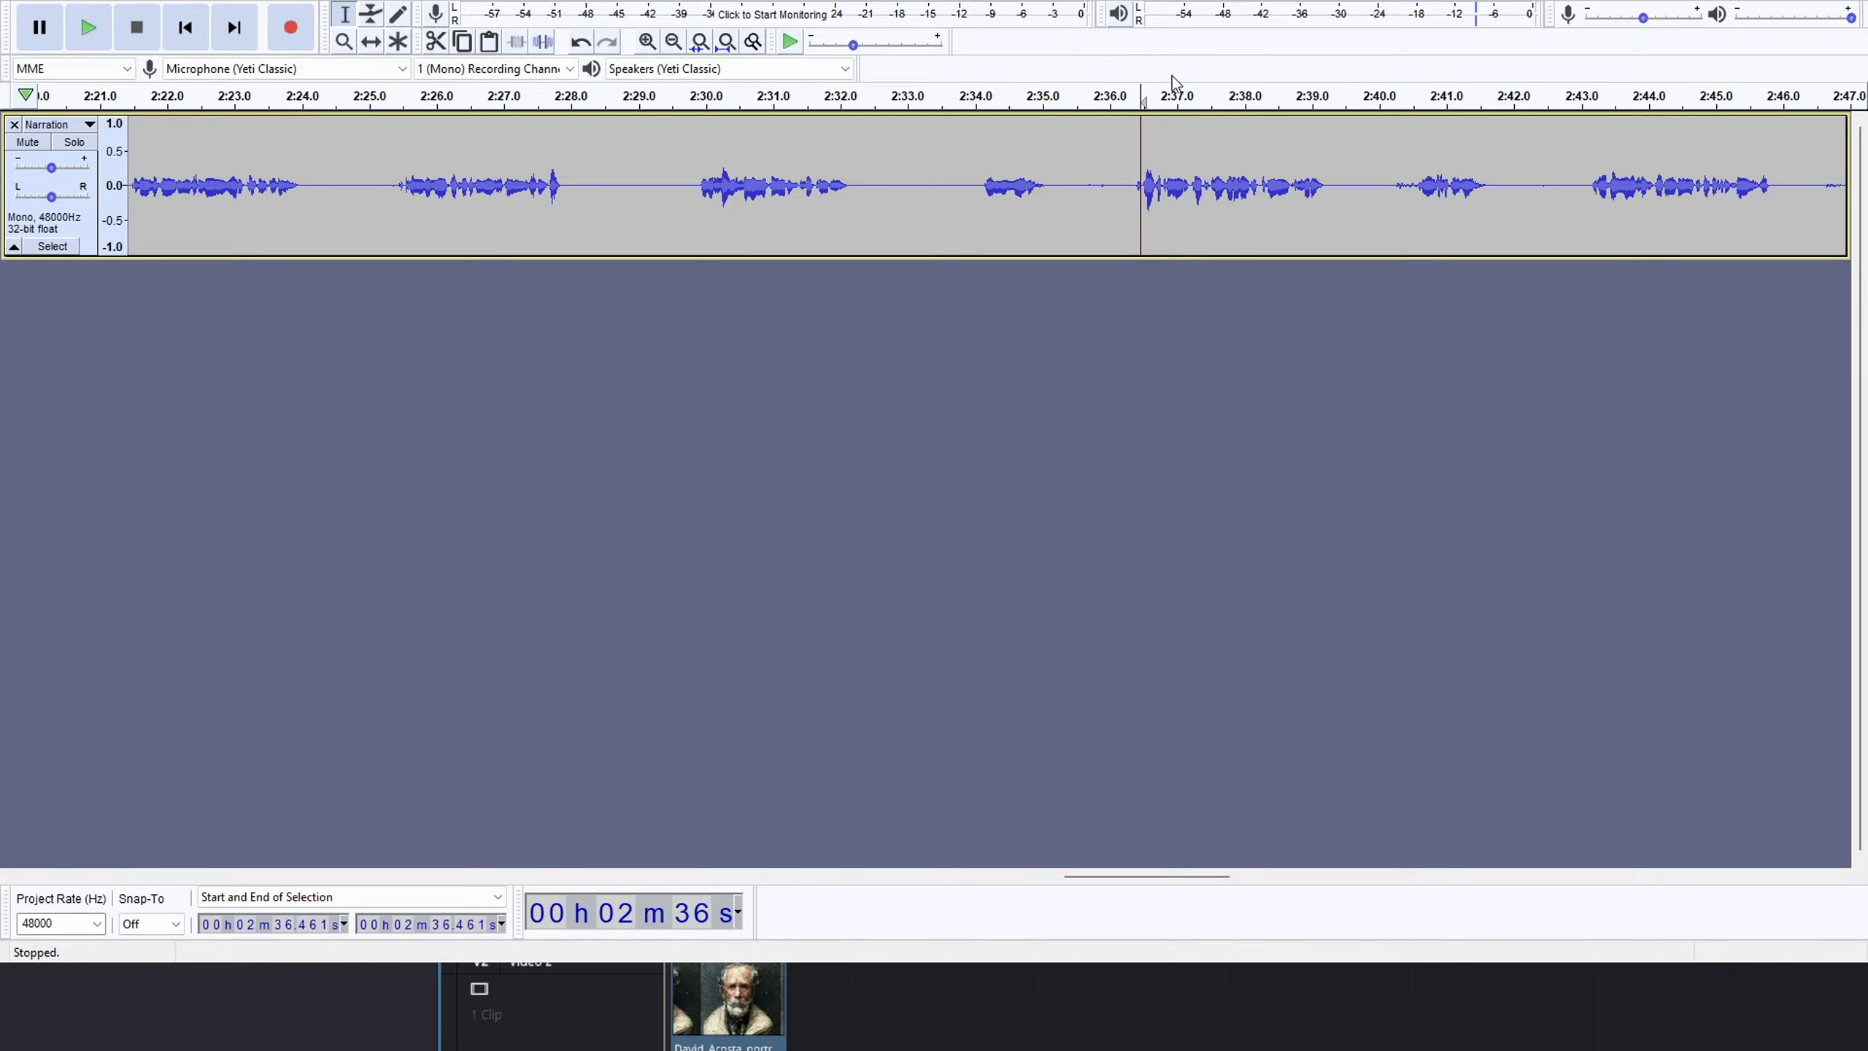
Replay the narration from about 2:36 and continue listening, skipping ahead to the lines near 2:40 and 2:47.
left_click(1121, 103)
key("space")
left_click(1128, 94)
key("space")
left_click(1394, 103)
left_click(1395, 97)
left_click(1401, 96)
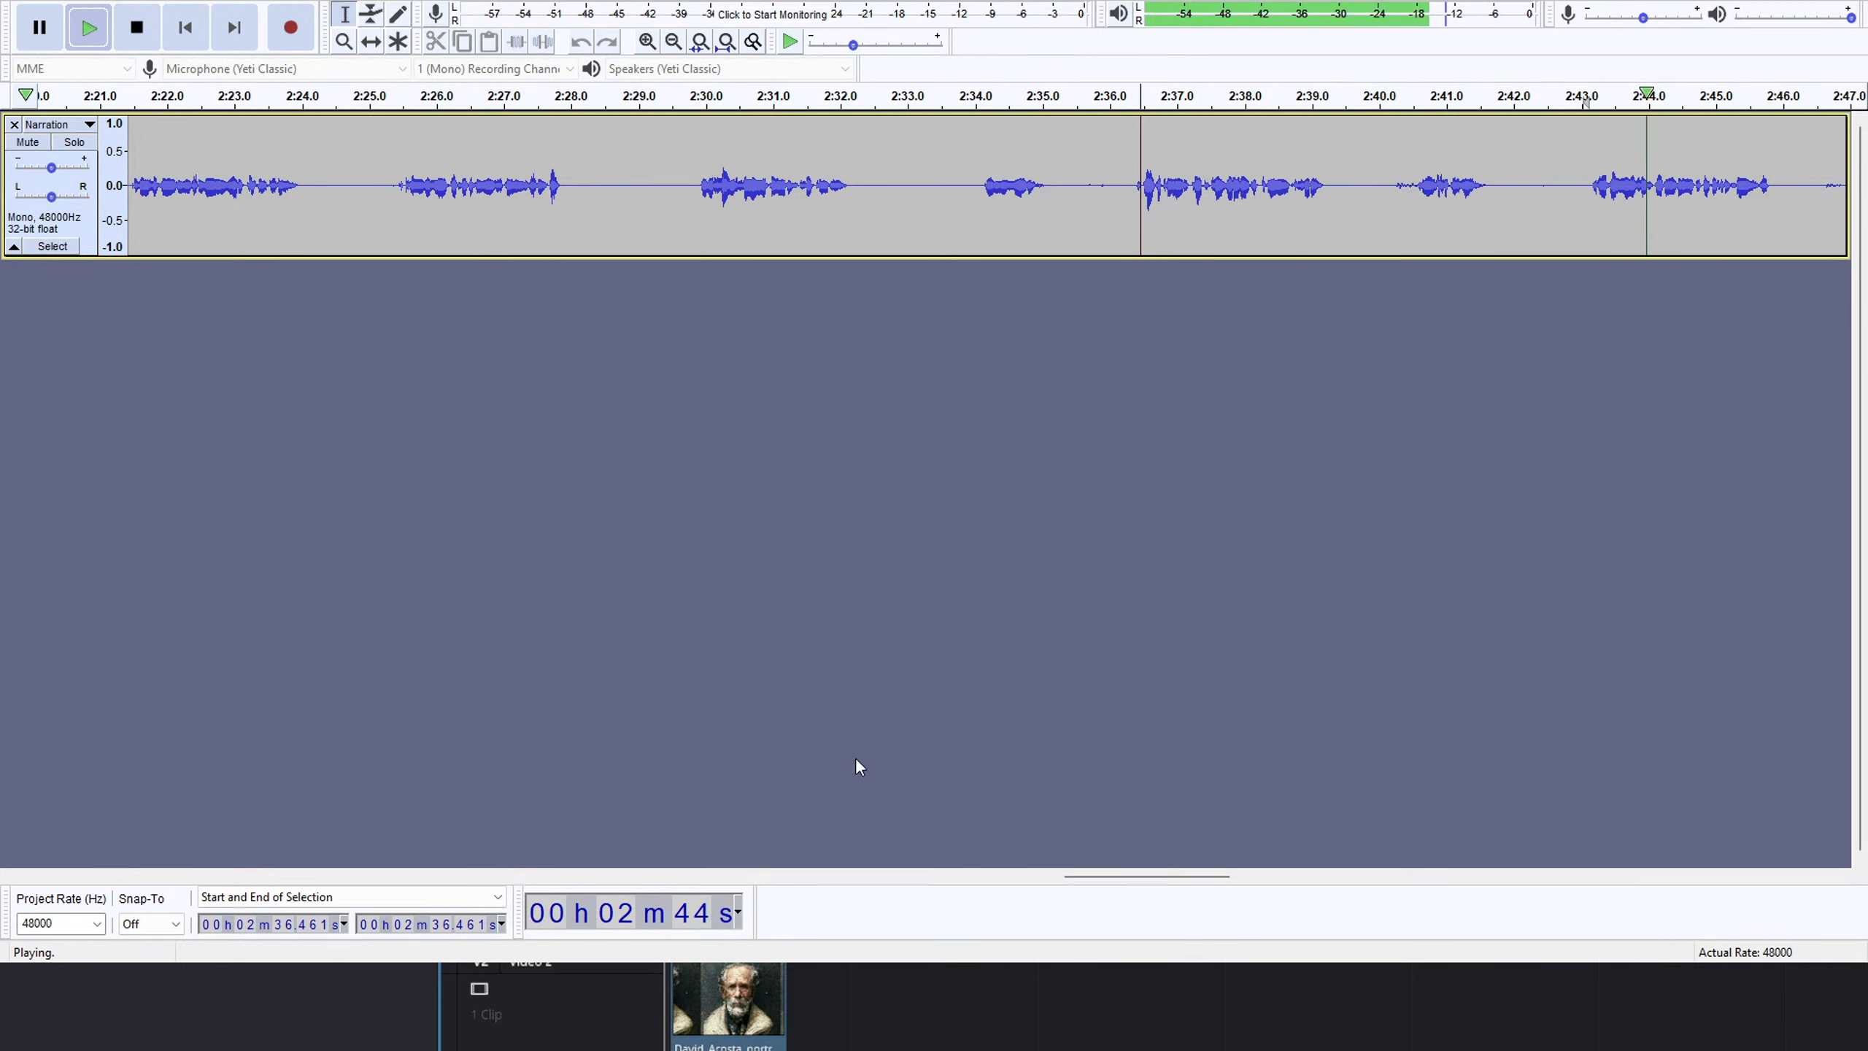
left_click_drag(1127, 877, 1206, 875)
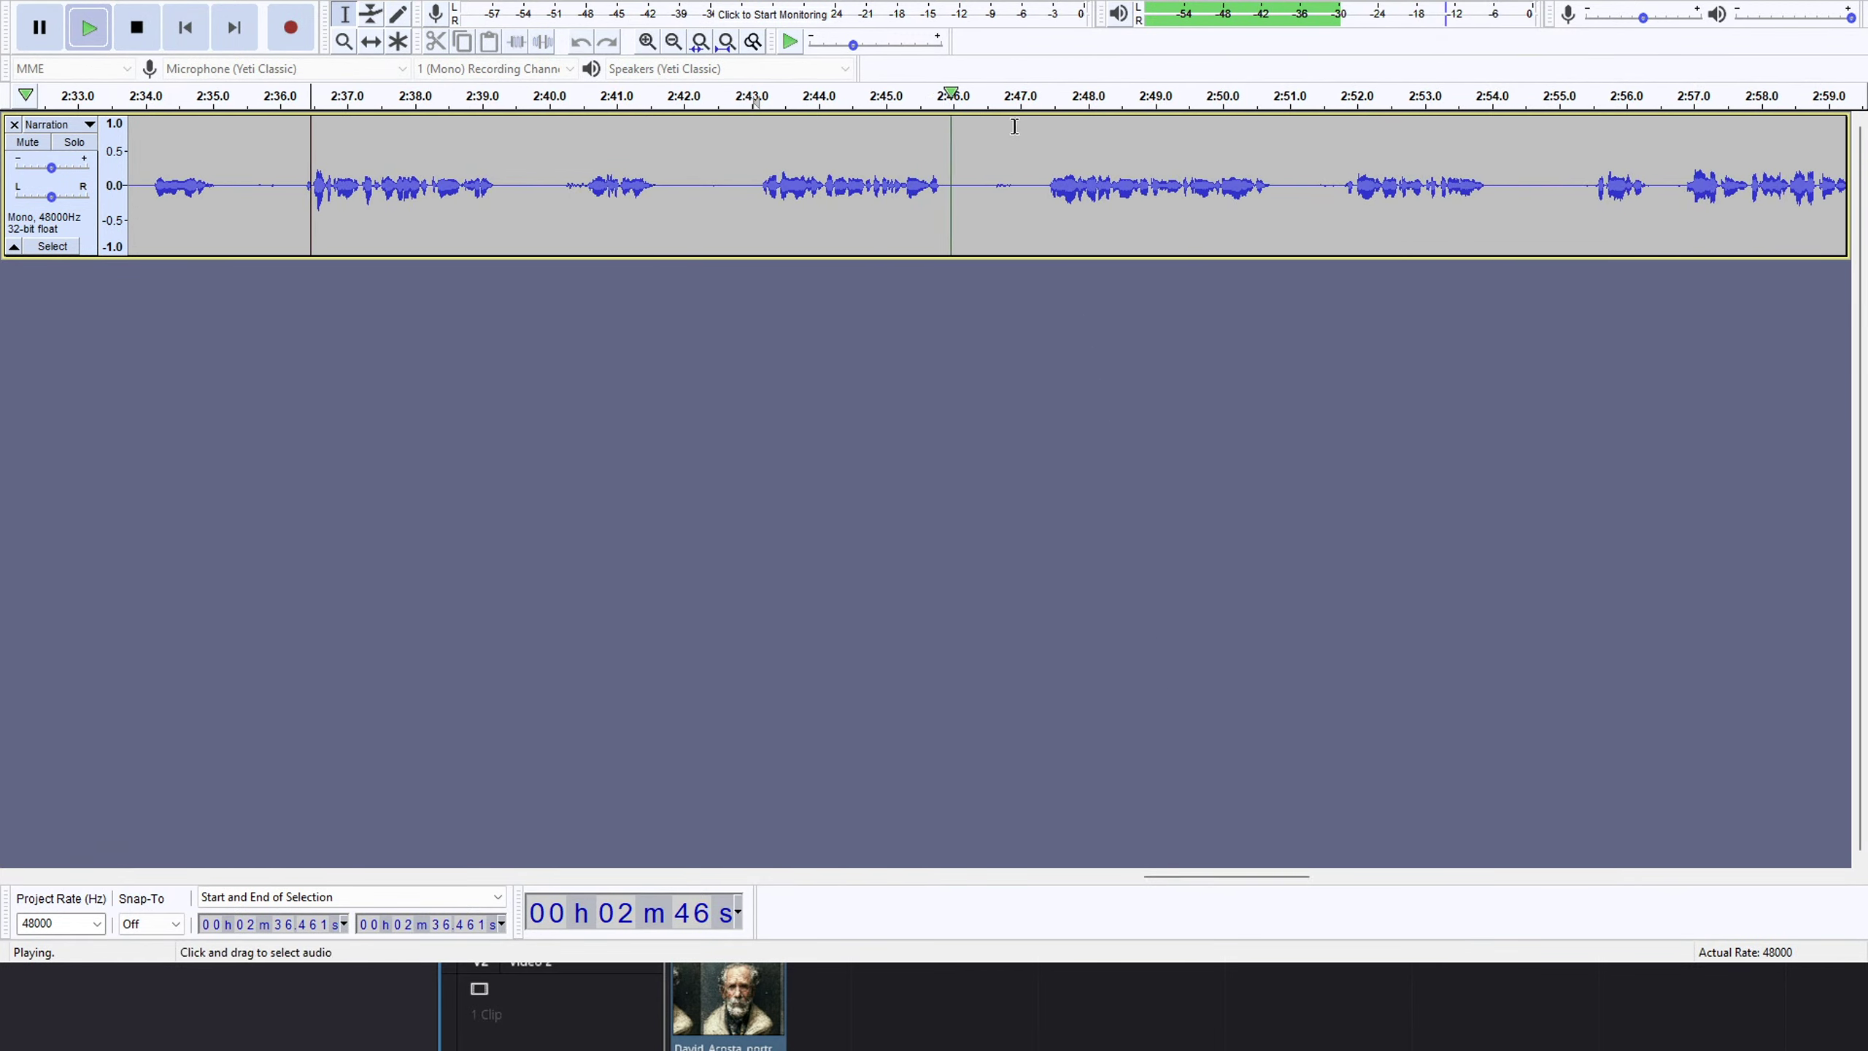
left_click(1042, 97)
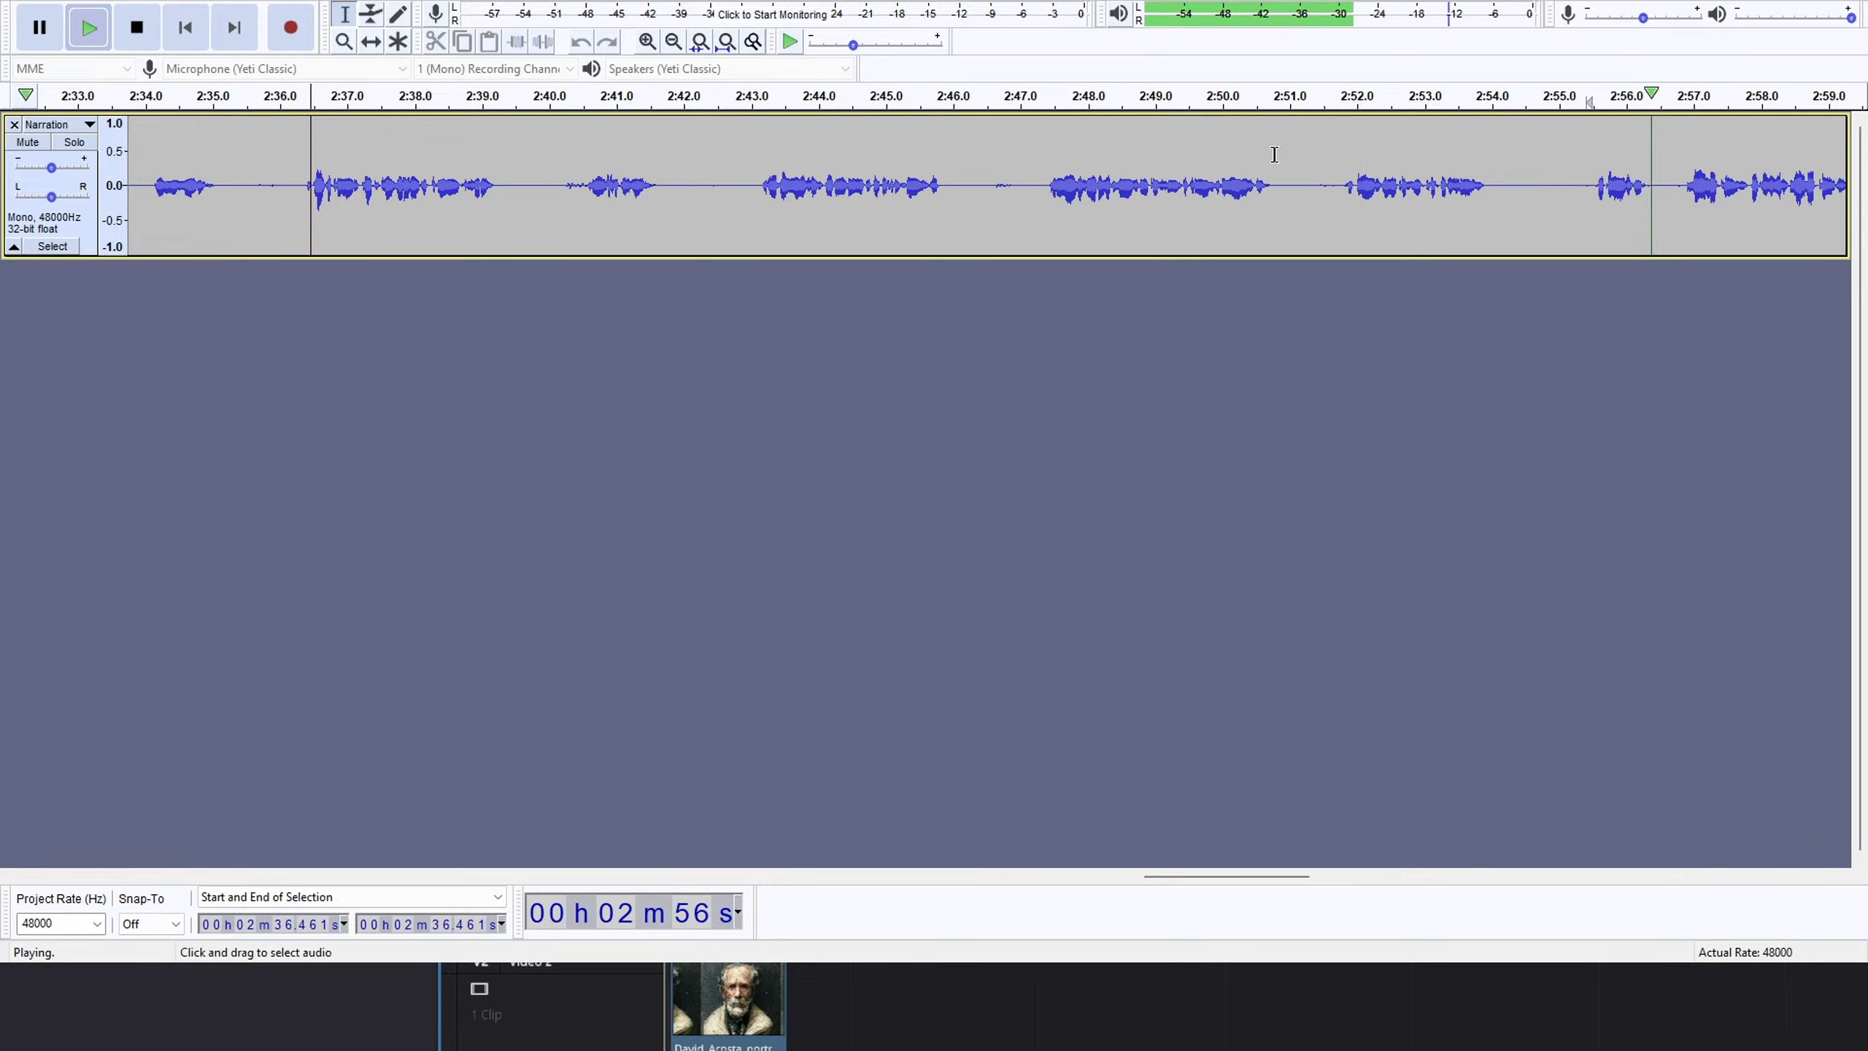
Select the narration from about 2:55.0 to 2:59.8, listen to part of it and delete the section.
key("space")
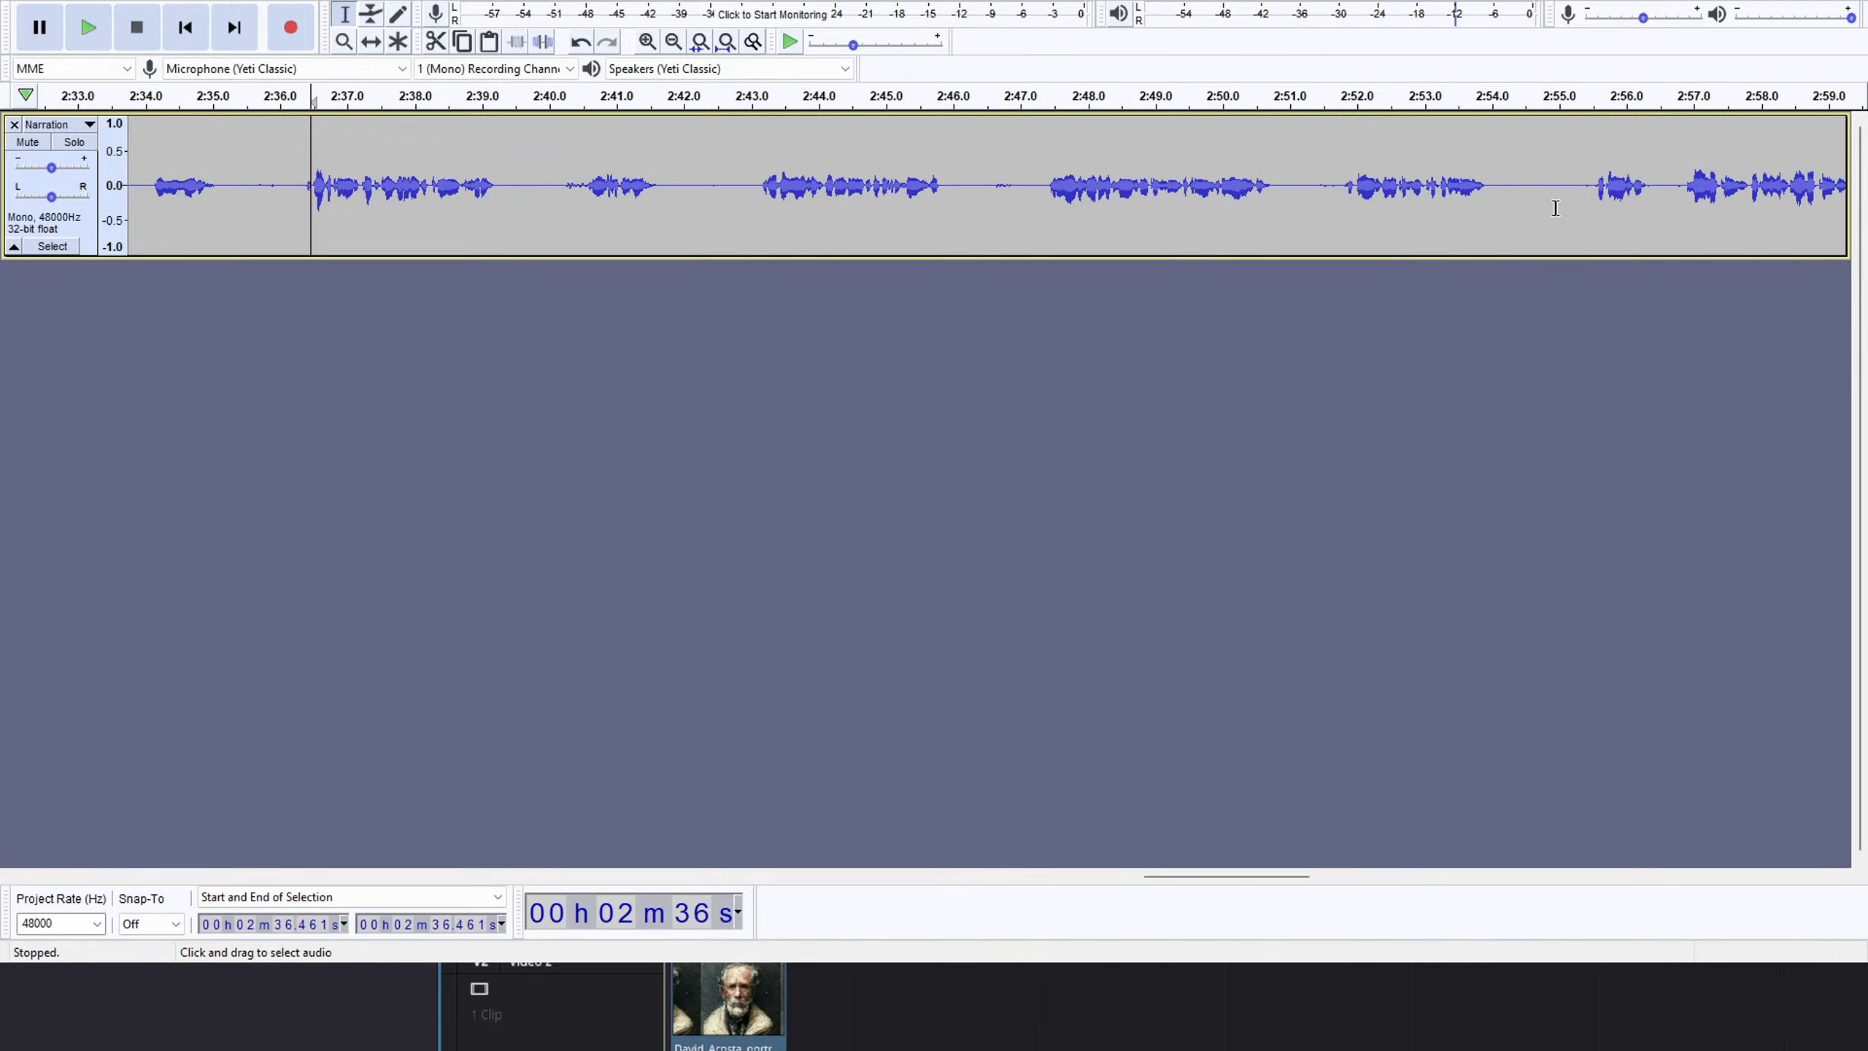
left_click_drag(1557, 208, 1796, 175)
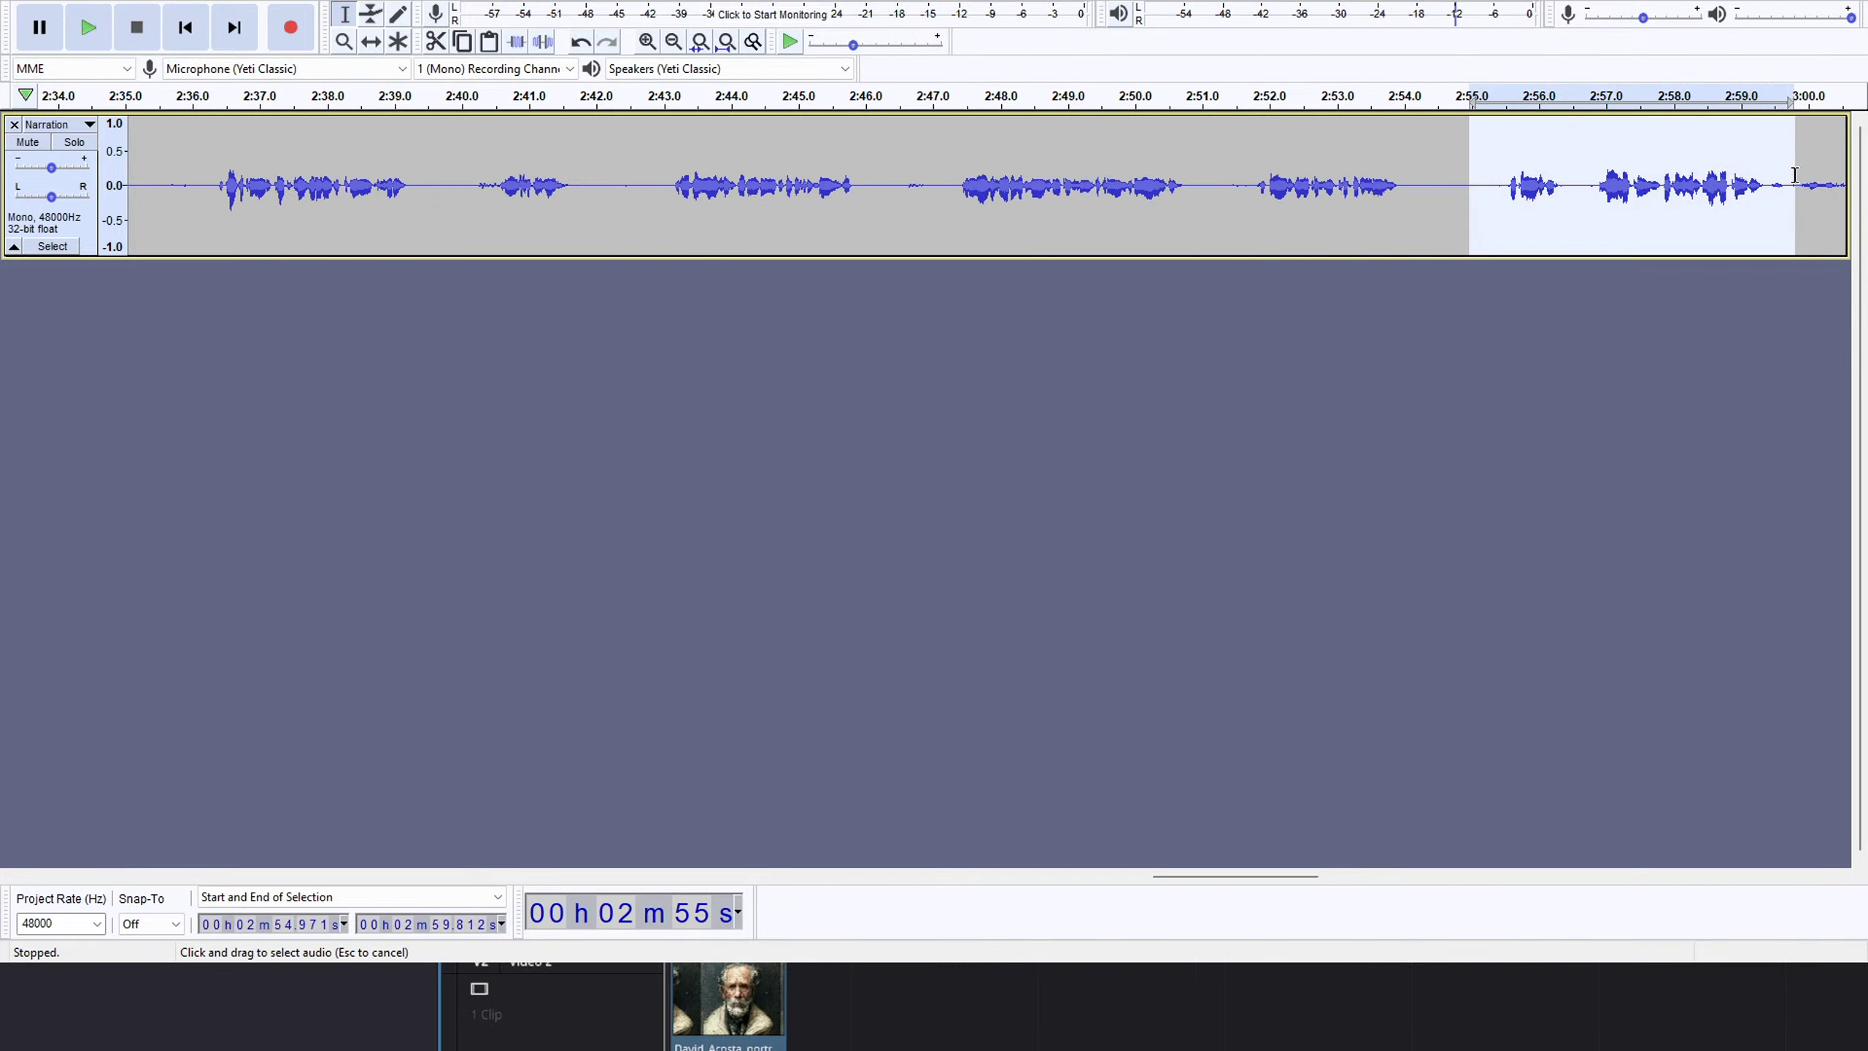
left_click(1655, 103)
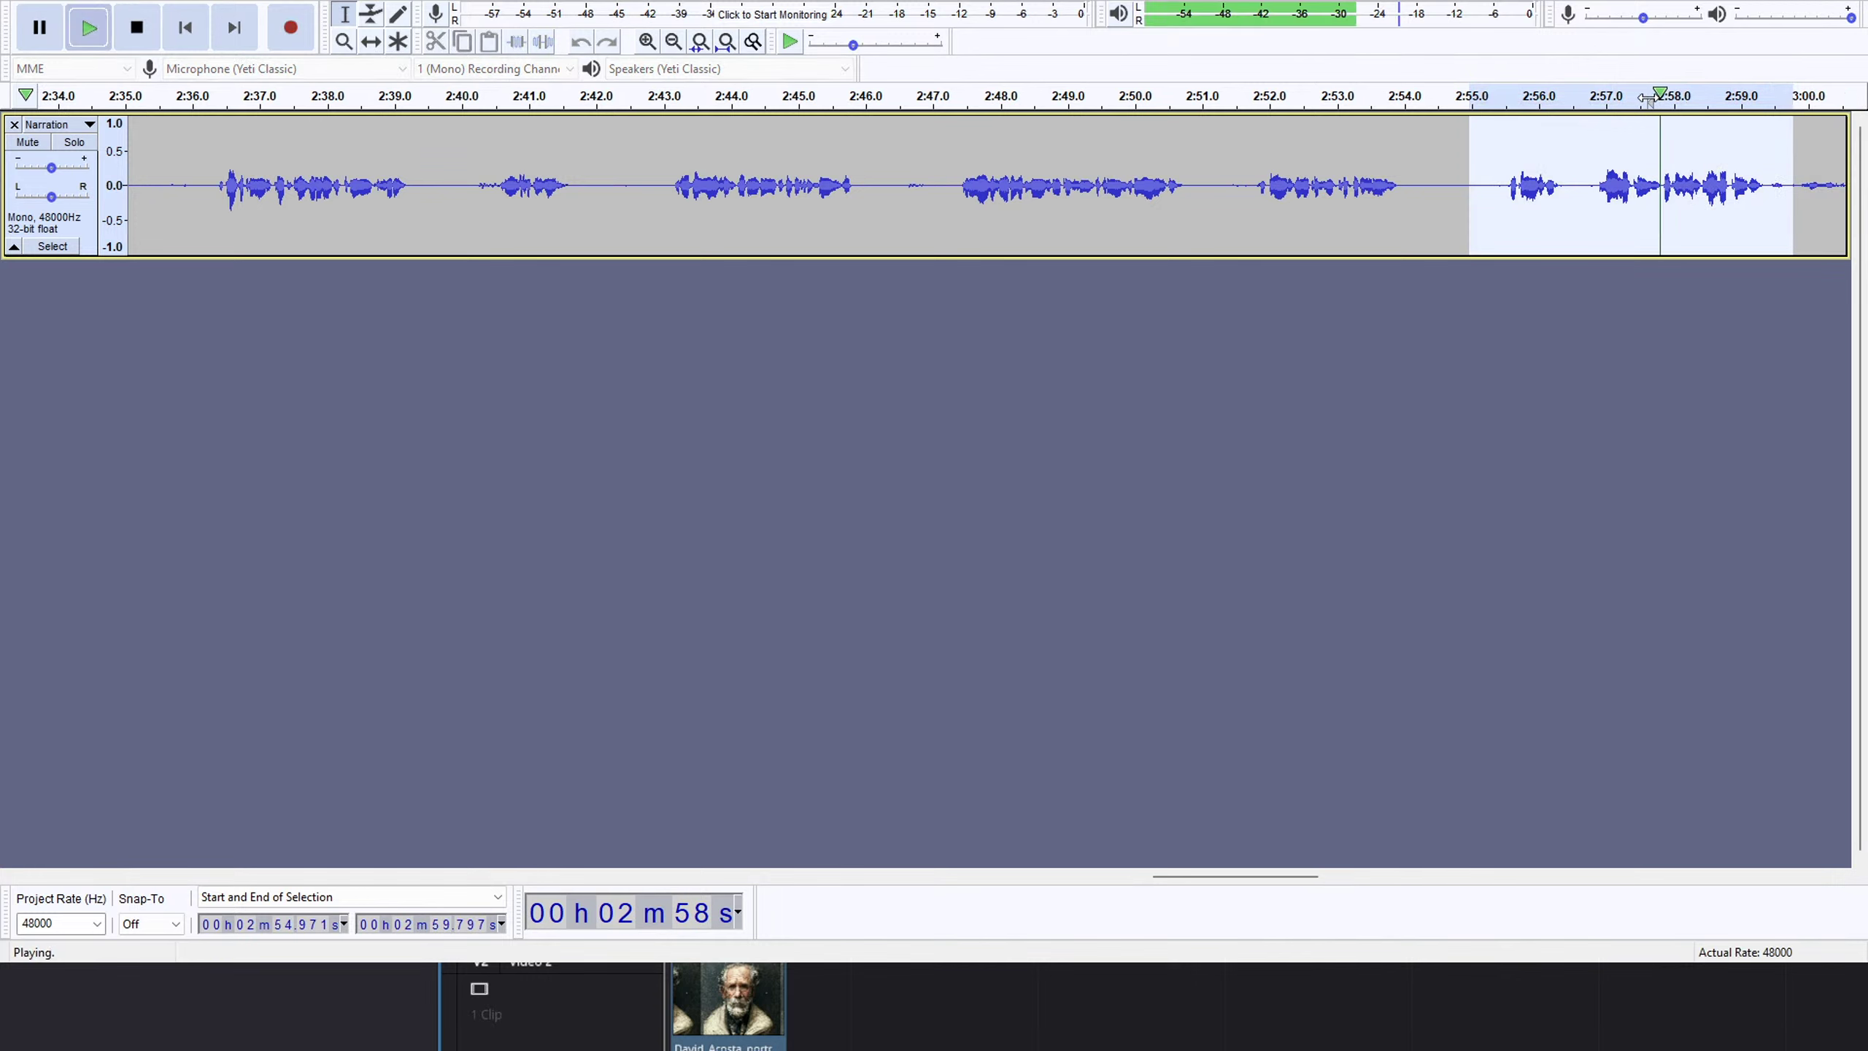
key("space")
key("Delete")
Check the audio after the cut and delete the leftover noise from about 2:54.6 to 2:58.1.
key("space")
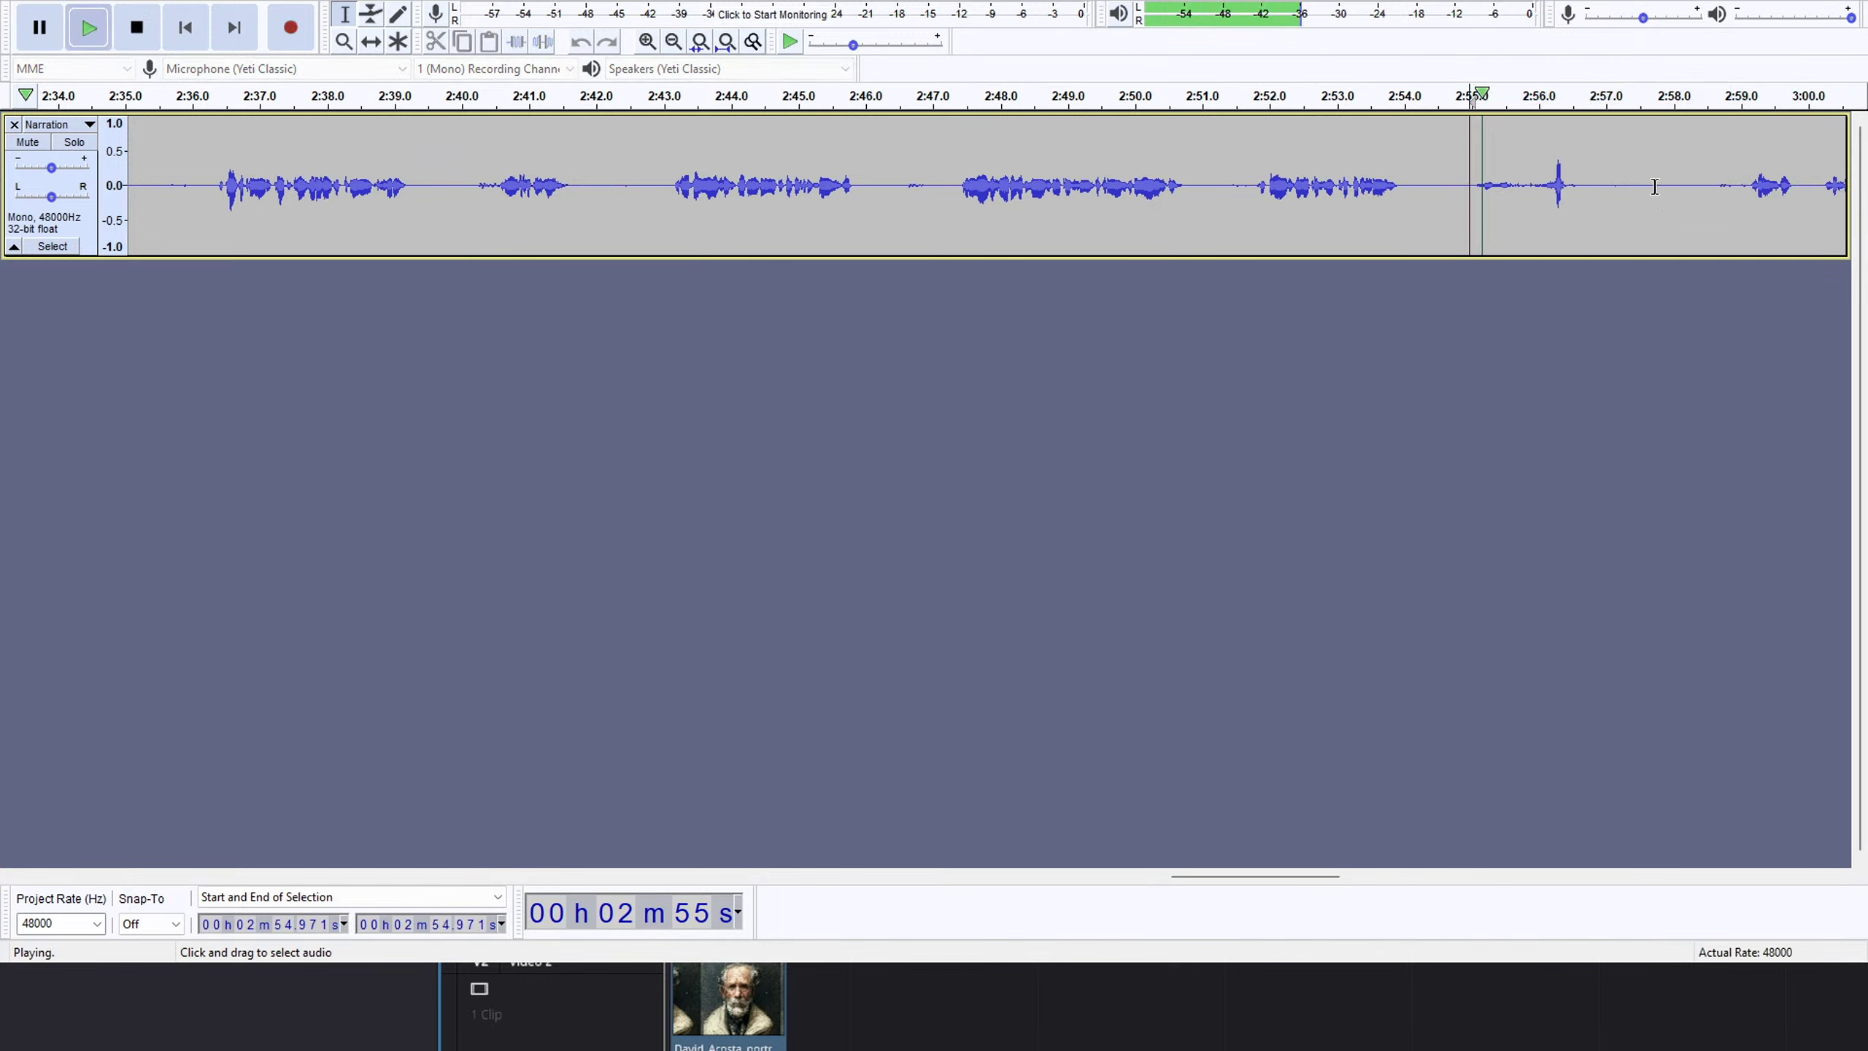
key("space")
left_click_drag(1442, 193, 1677, 181)
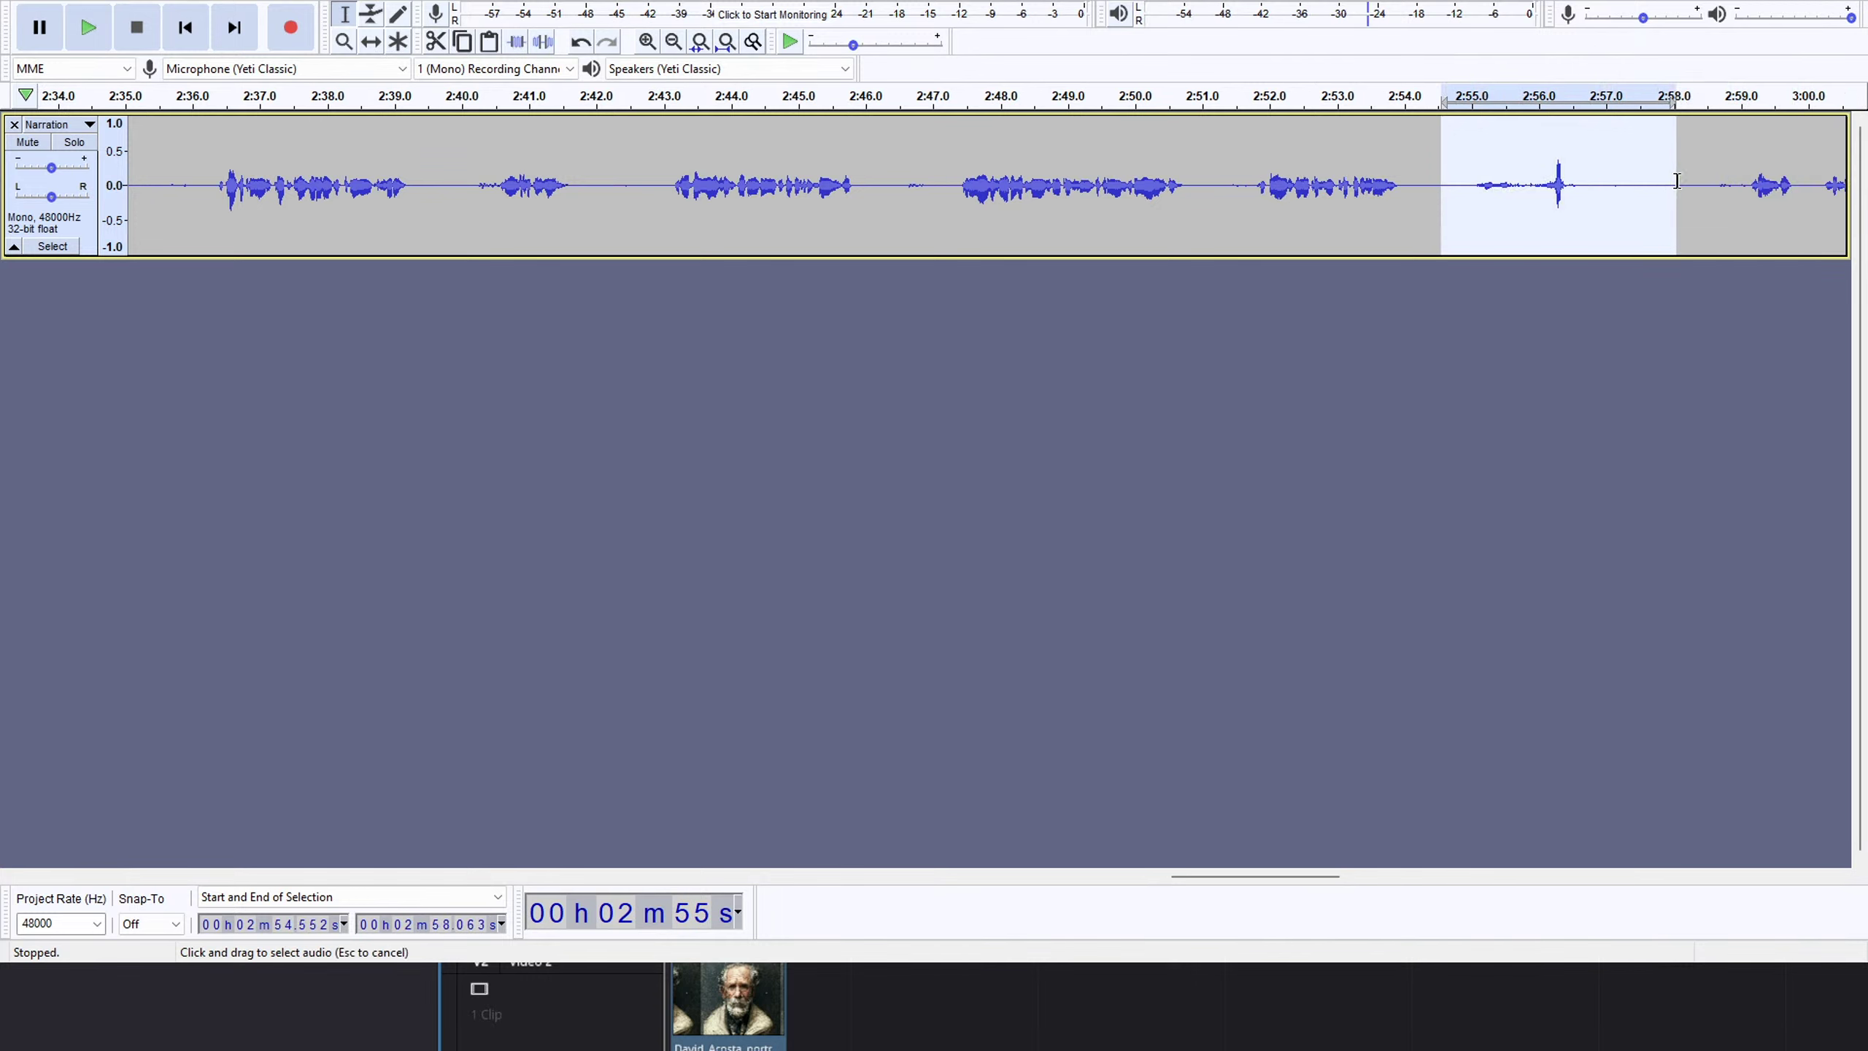
key("Delete")
Play on past 3:13 and delete the flawed narration section from about 3:10.9 to 3:14.6.
key("space")
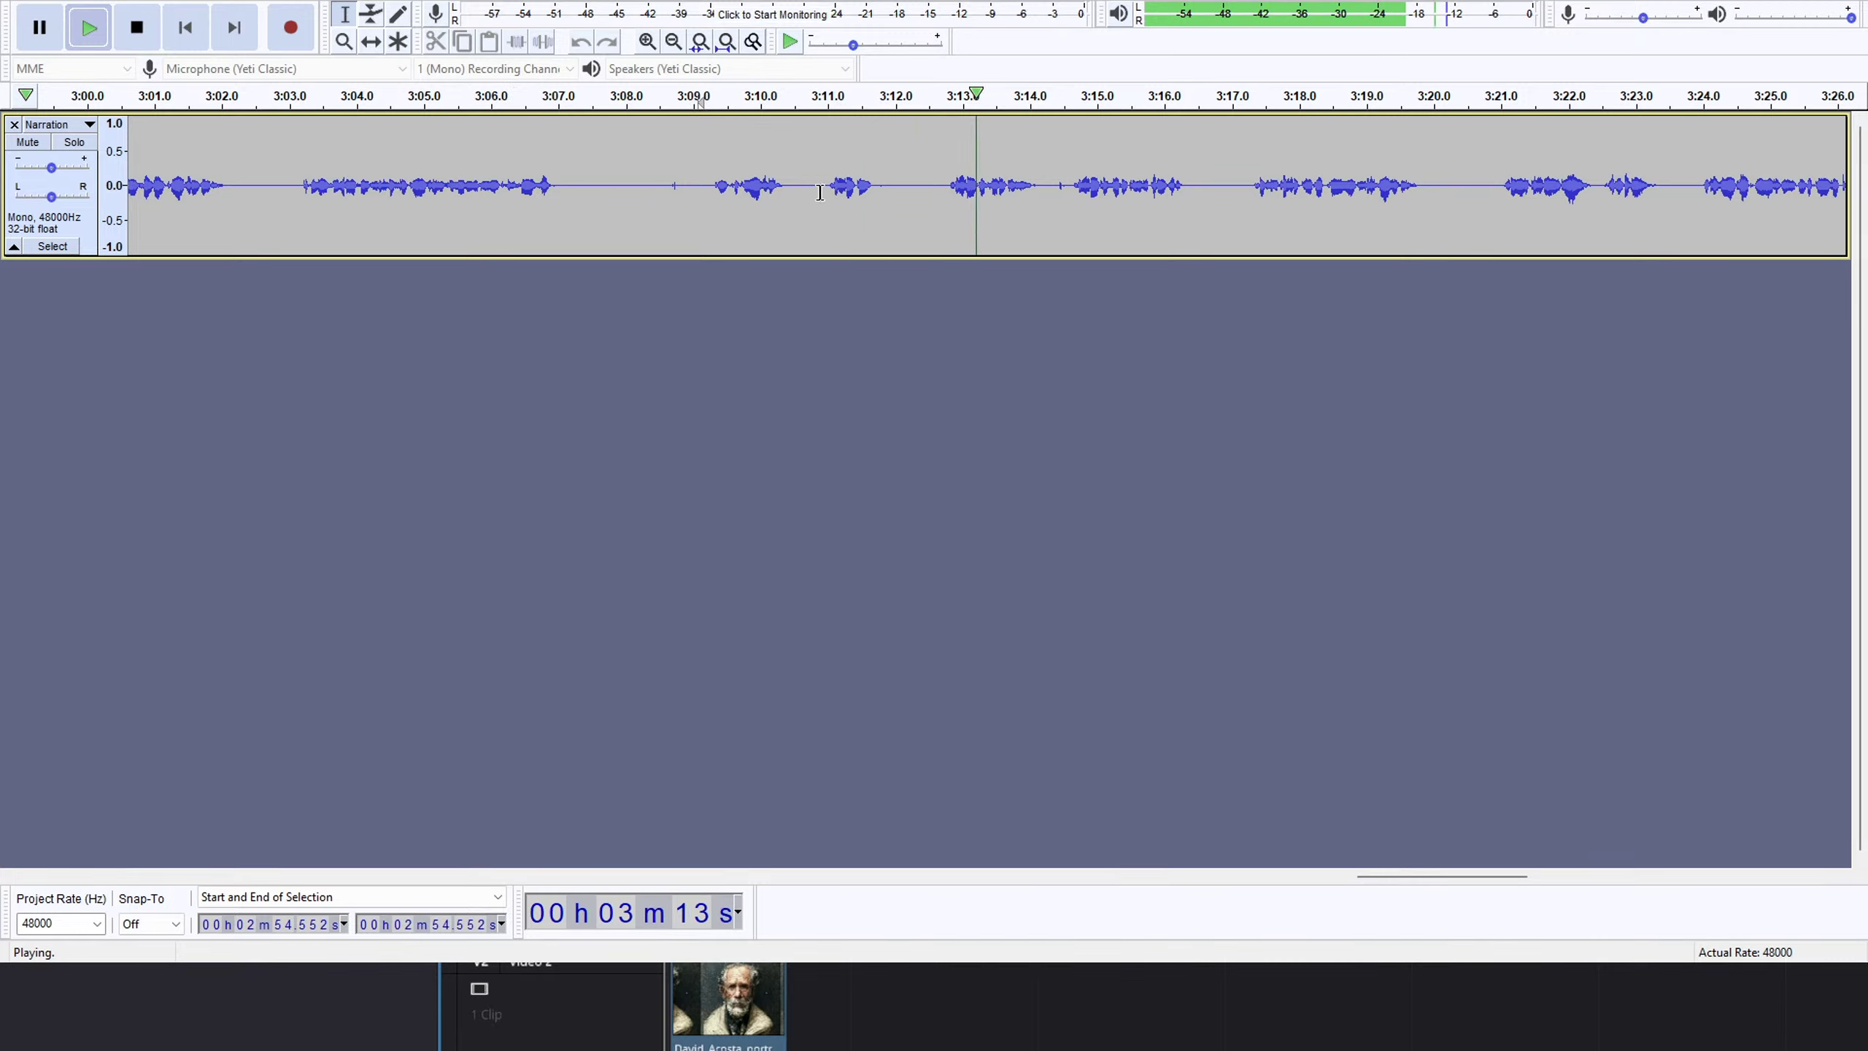
left_click_drag(820, 190, 1071, 194)
key("space")
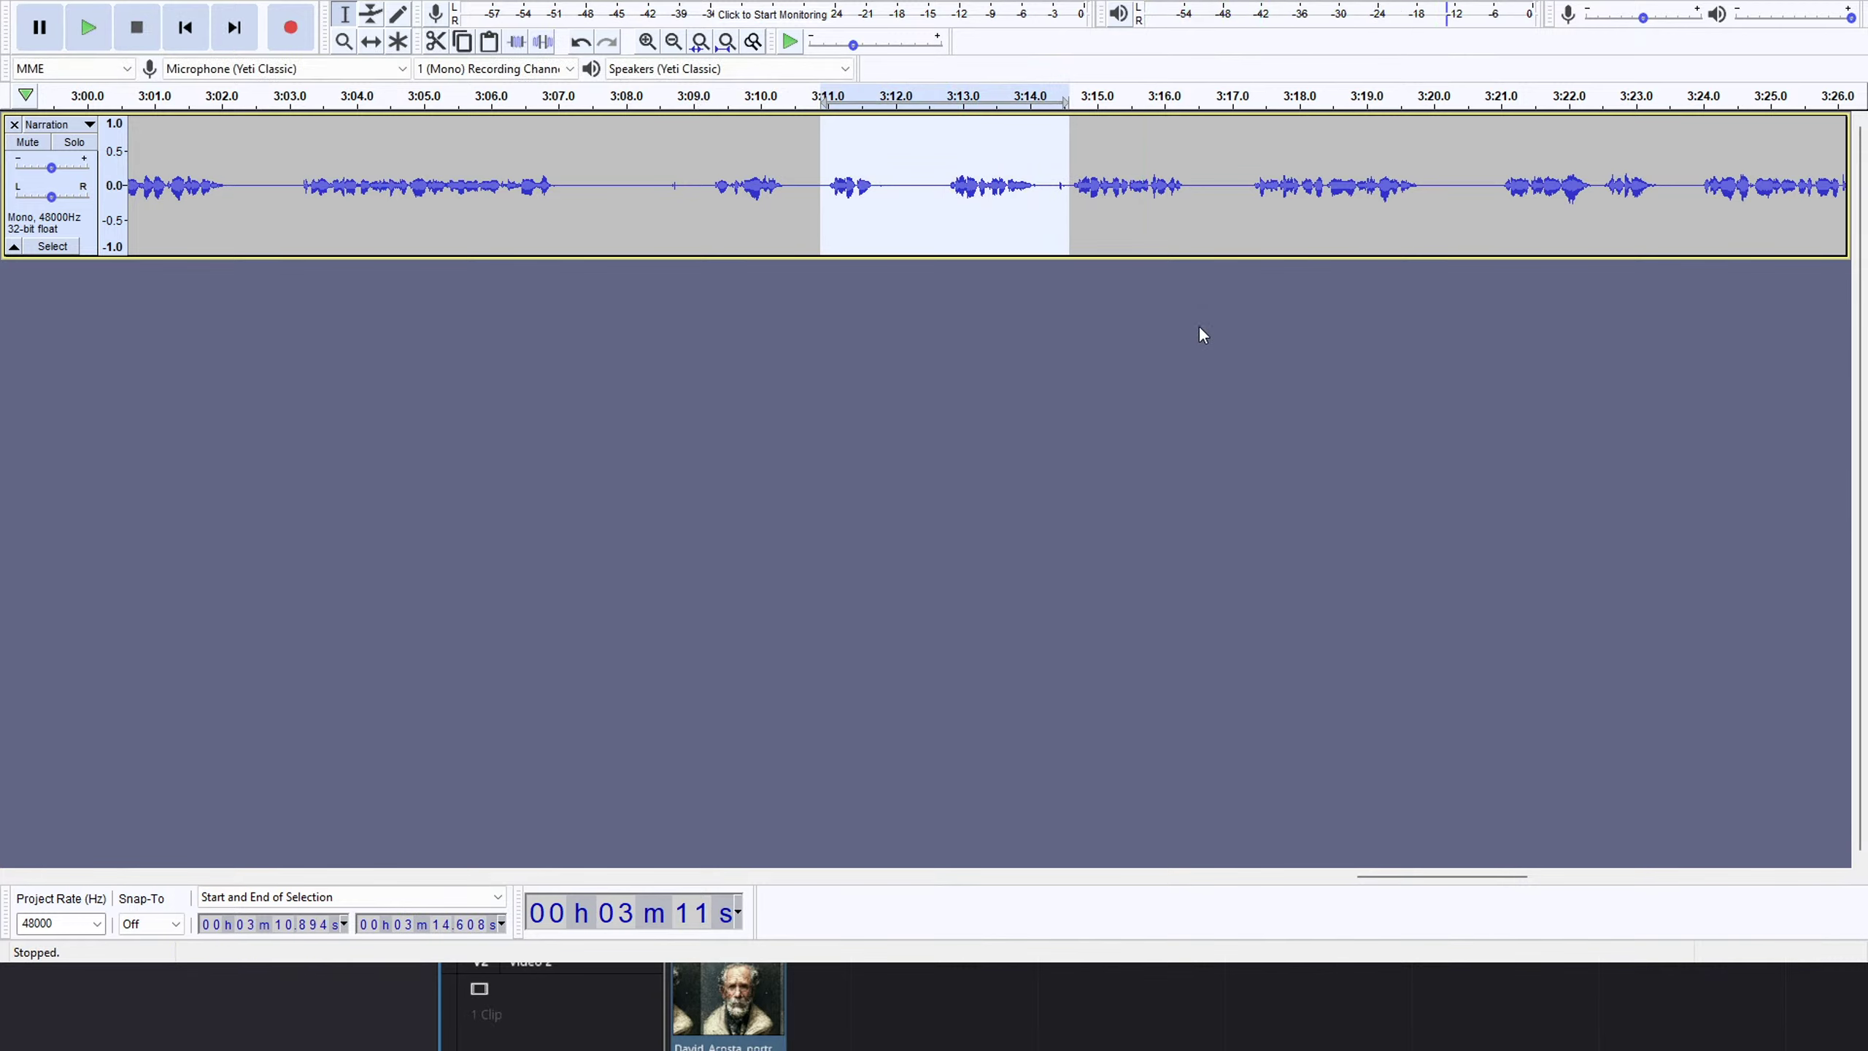
key("Left")
Listen on from the cut near 3:11 and shorten the pause before the next line by deleting about 3:19.9 to 3:20.2.
key("space")
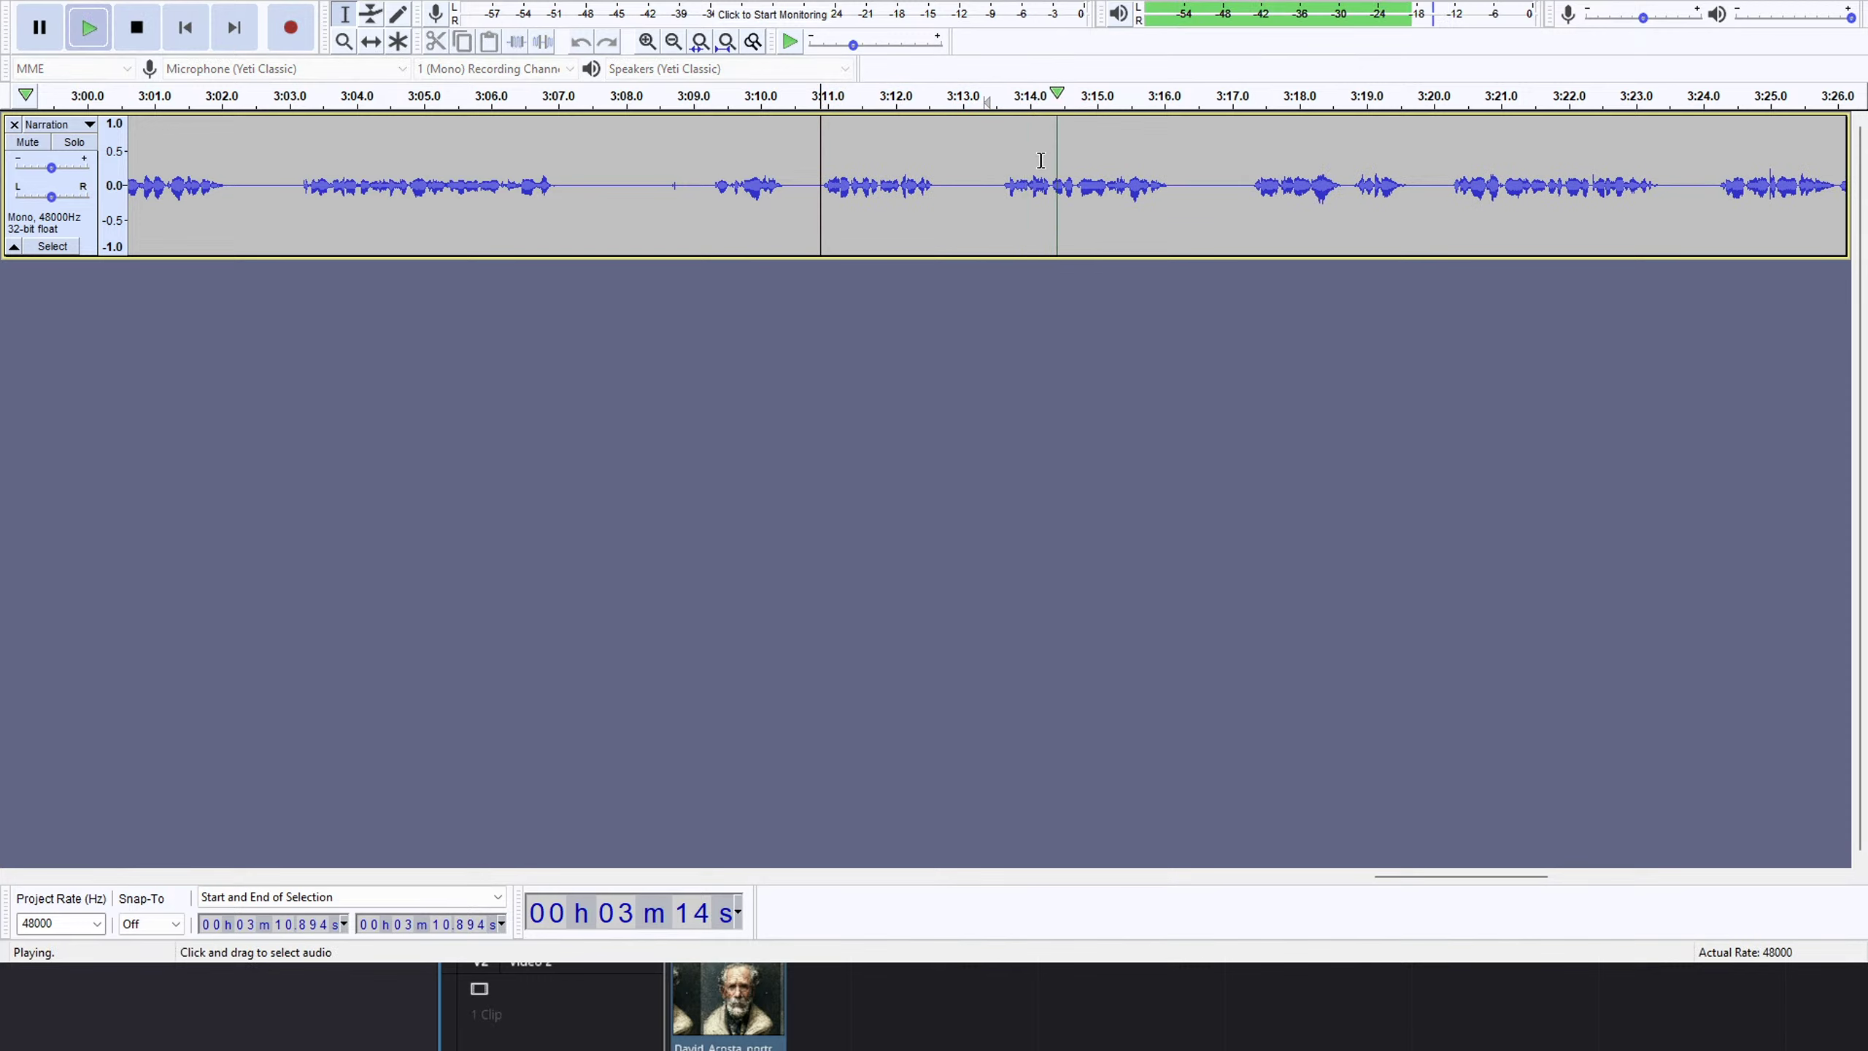
left_click(1231, 97)
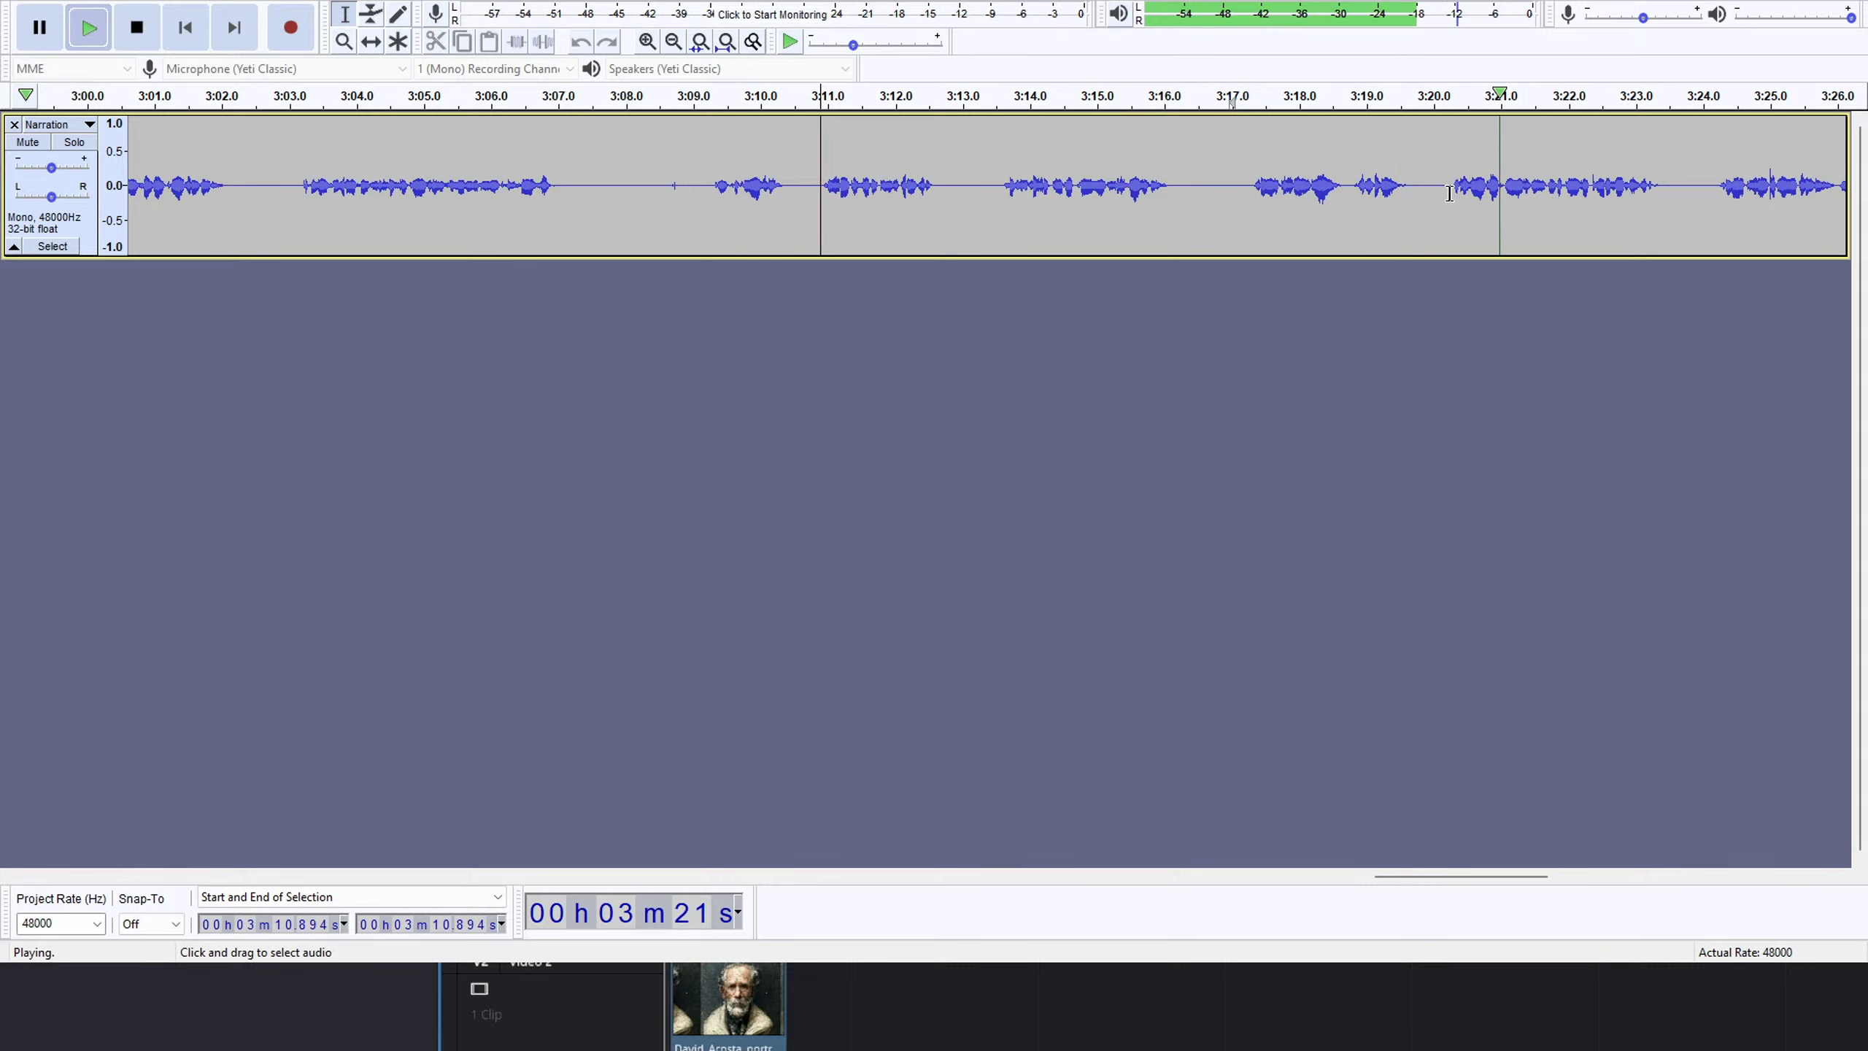
left_click_drag(1449, 194, 1425, 193)
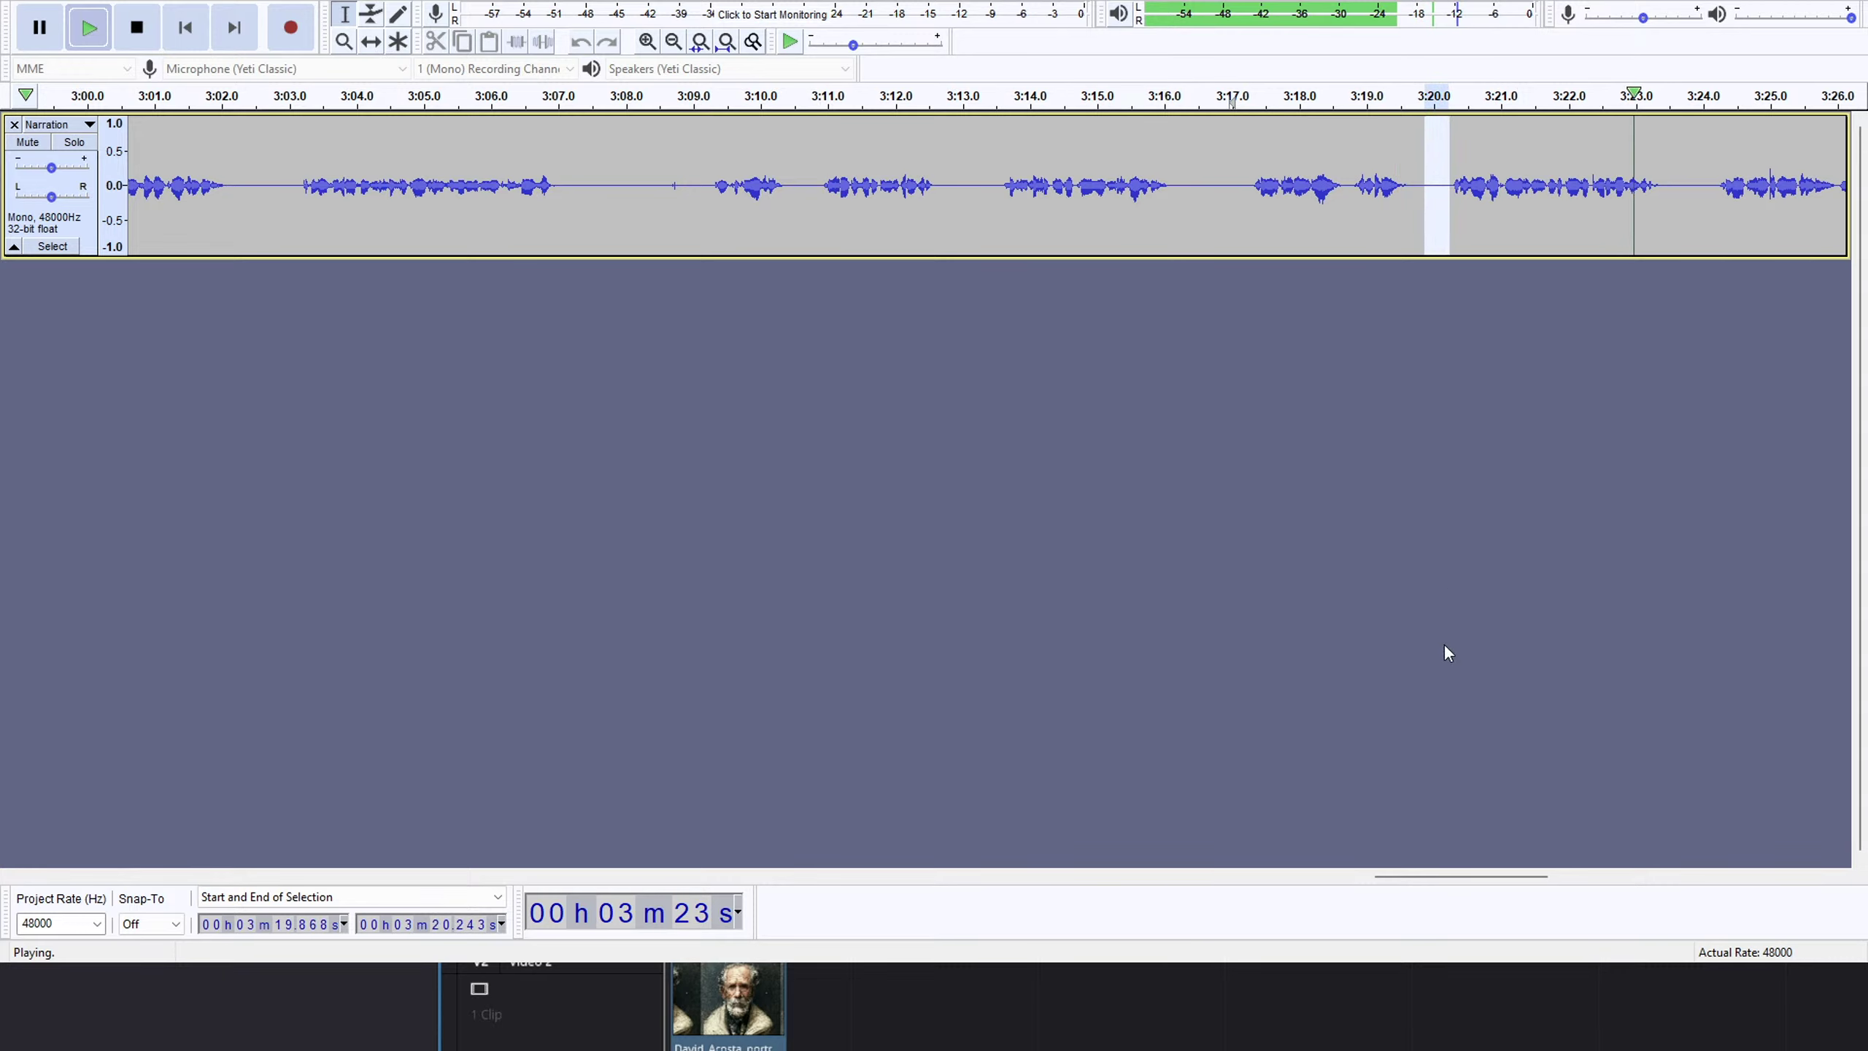
key("space")
key("Delete")
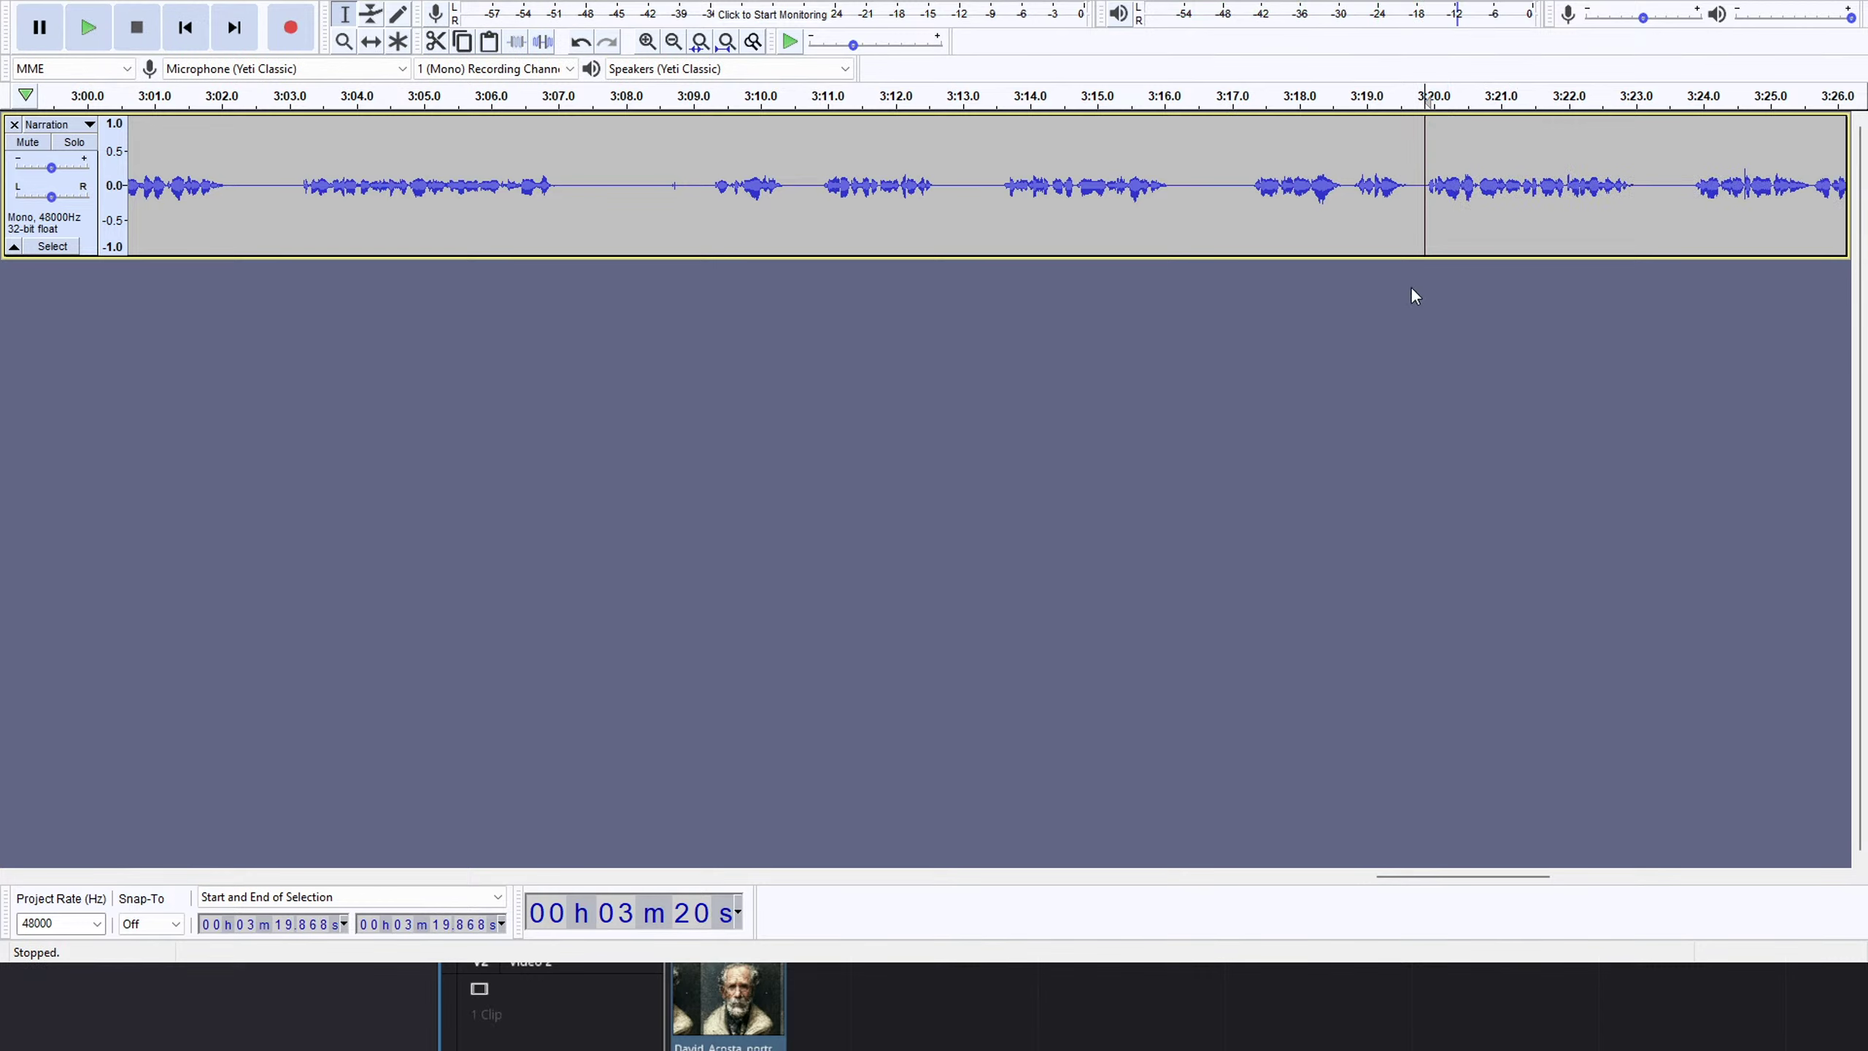
Review the narration from about 3:17, skipping ahead to the lines near 3:24, 3:37 and 3:41.
left_click(1262, 101)
key("space")
left_click(1685, 94)
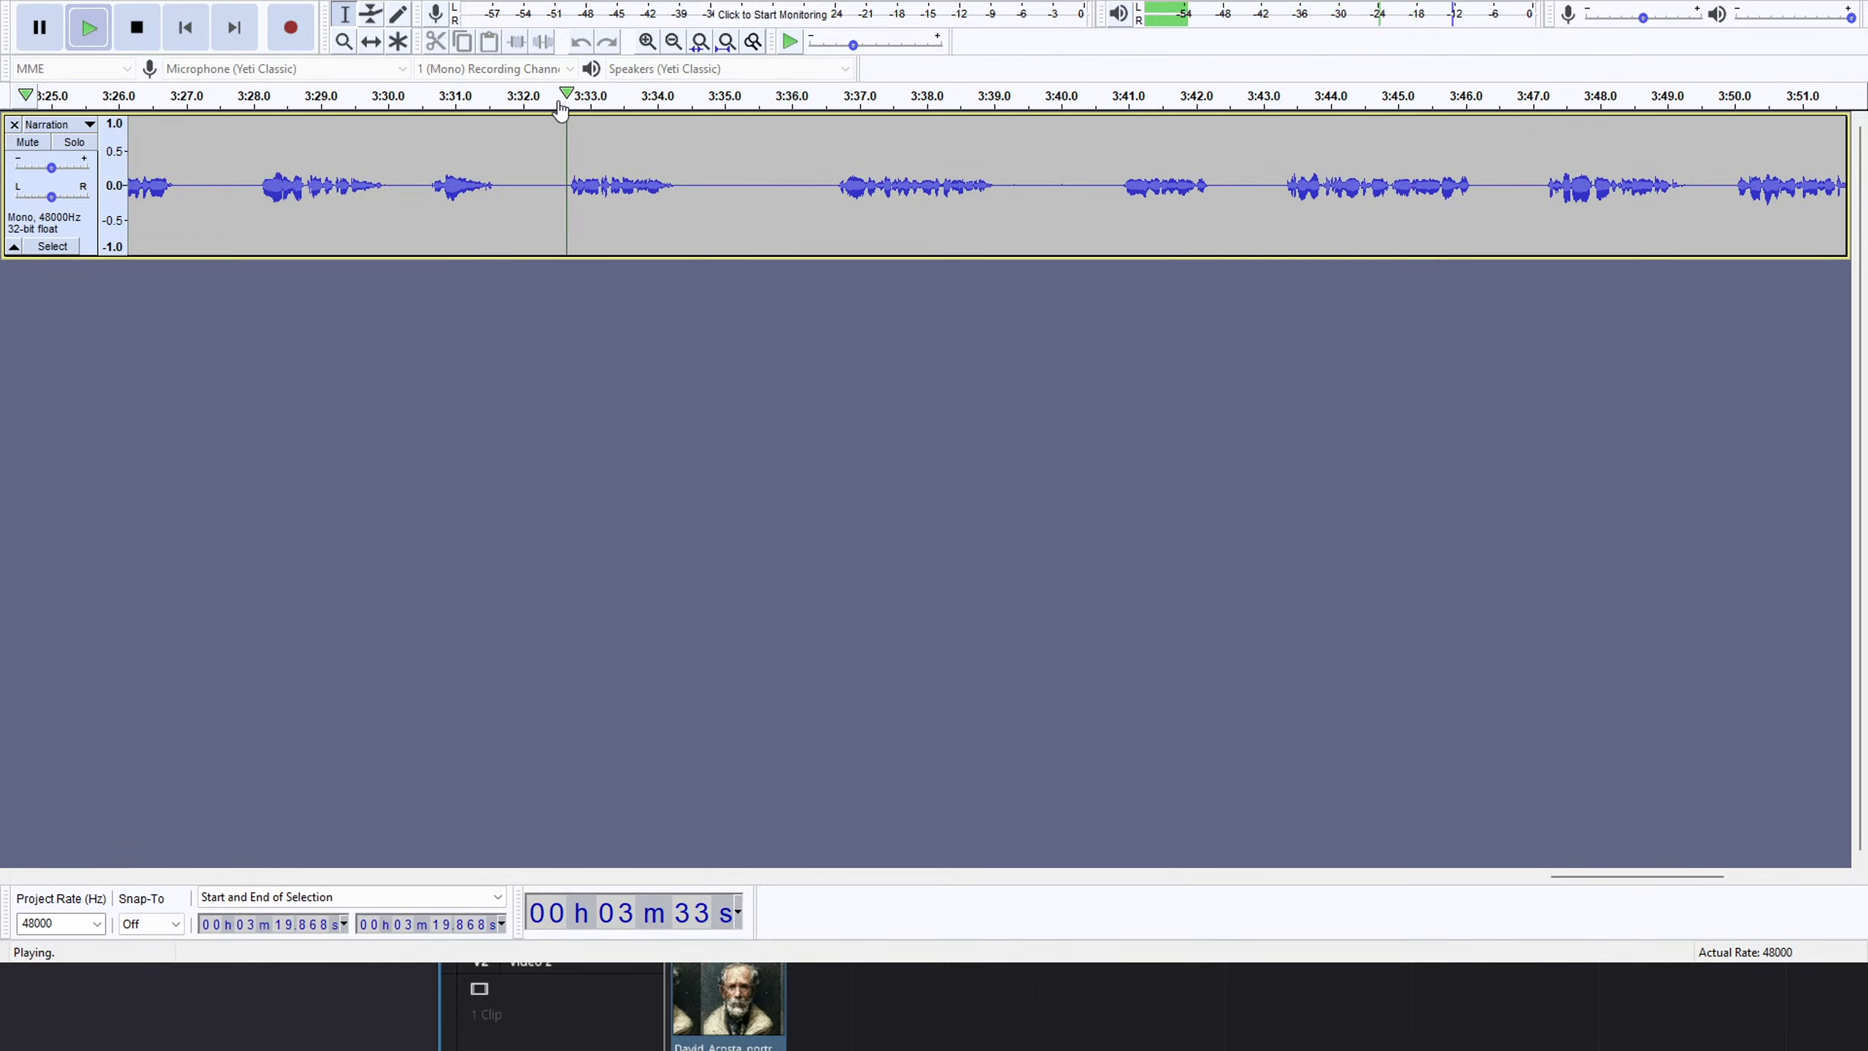
left_click(837, 97)
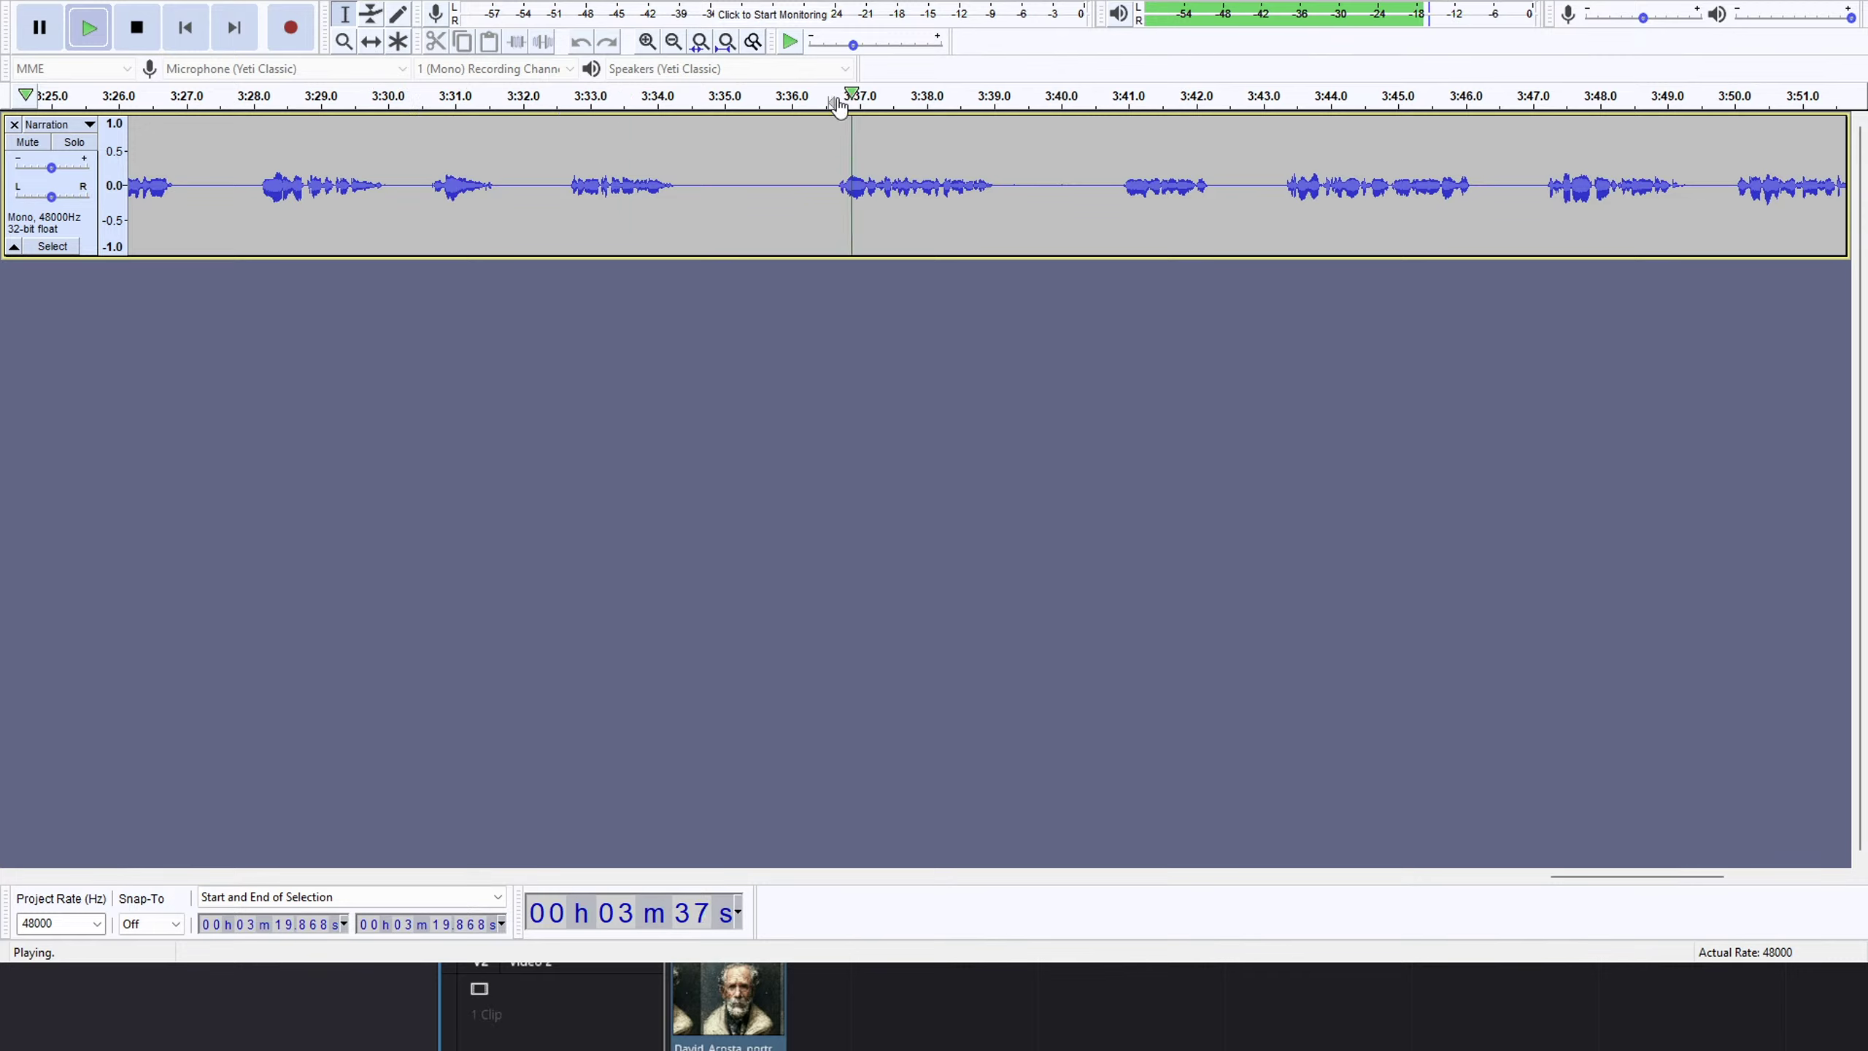
left_click(1117, 103)
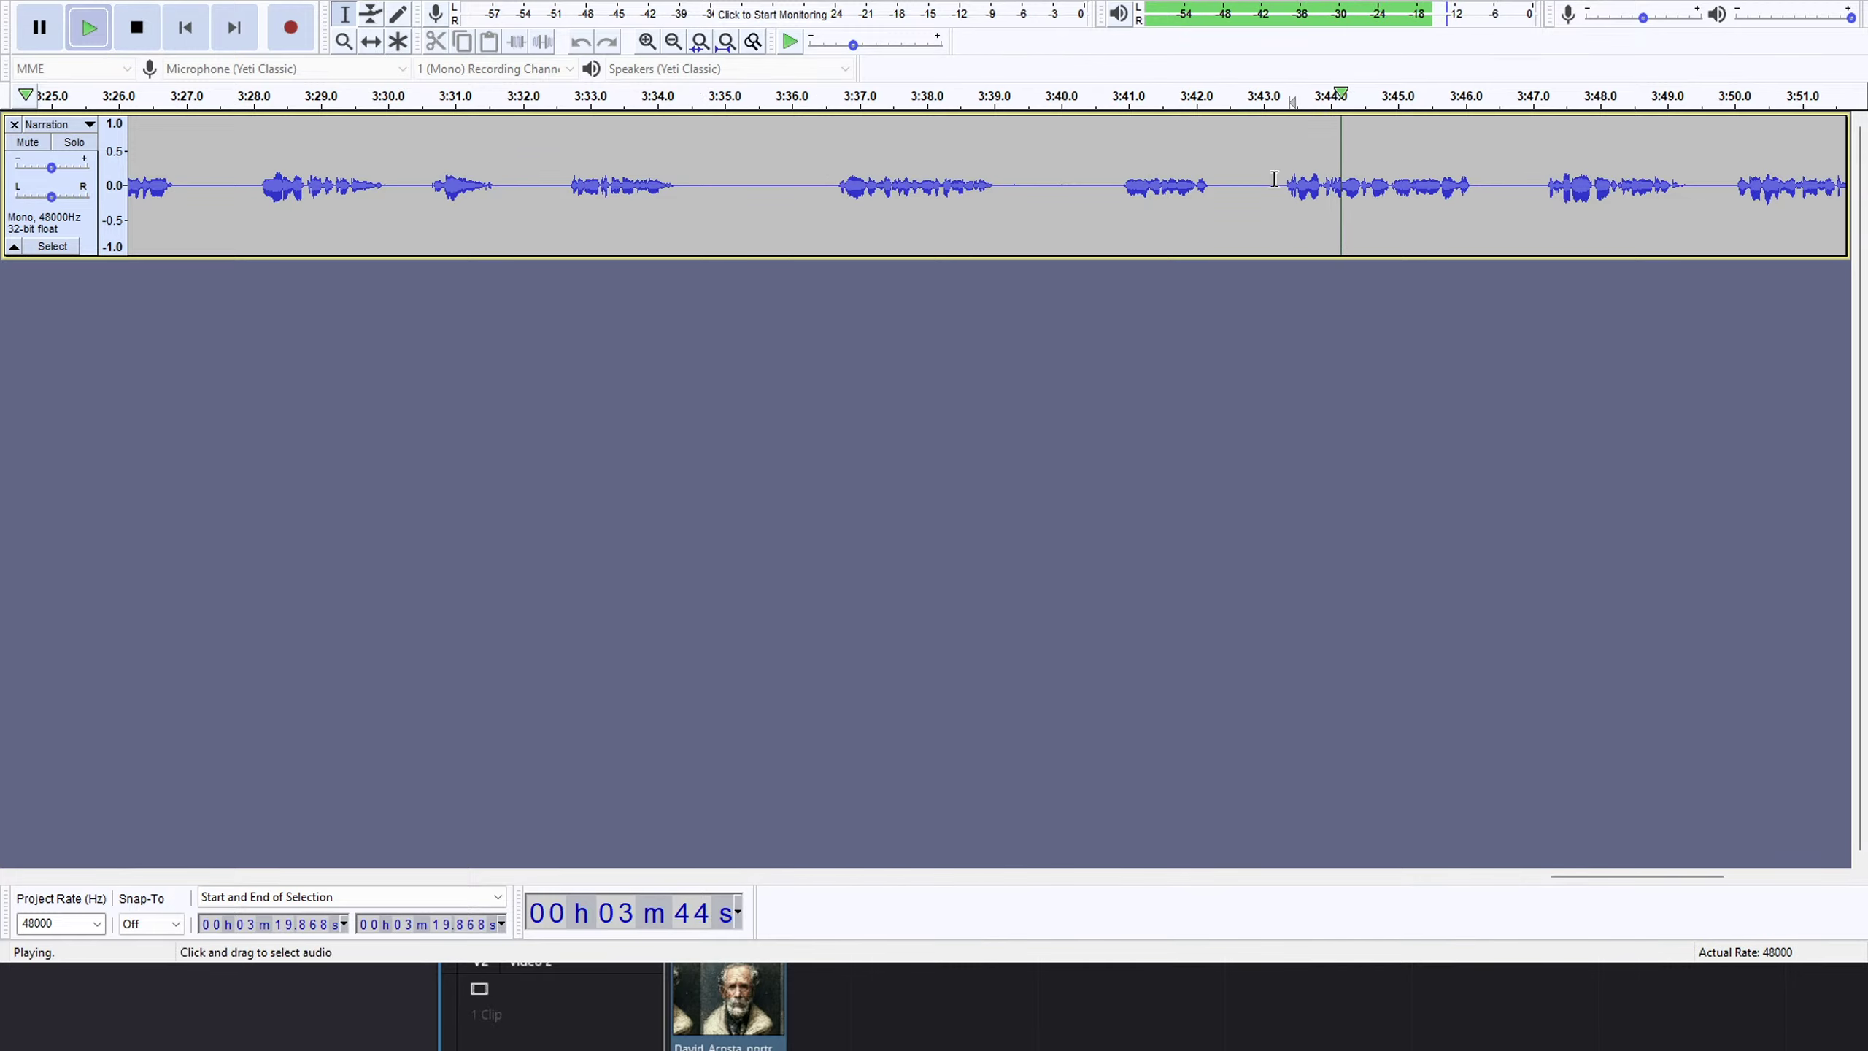
Shorten the pause between two spoken lines by deleting the silence from about 3:42.5 to 3:43.2.
left_click_drag(1272, 180, 1233, 198)
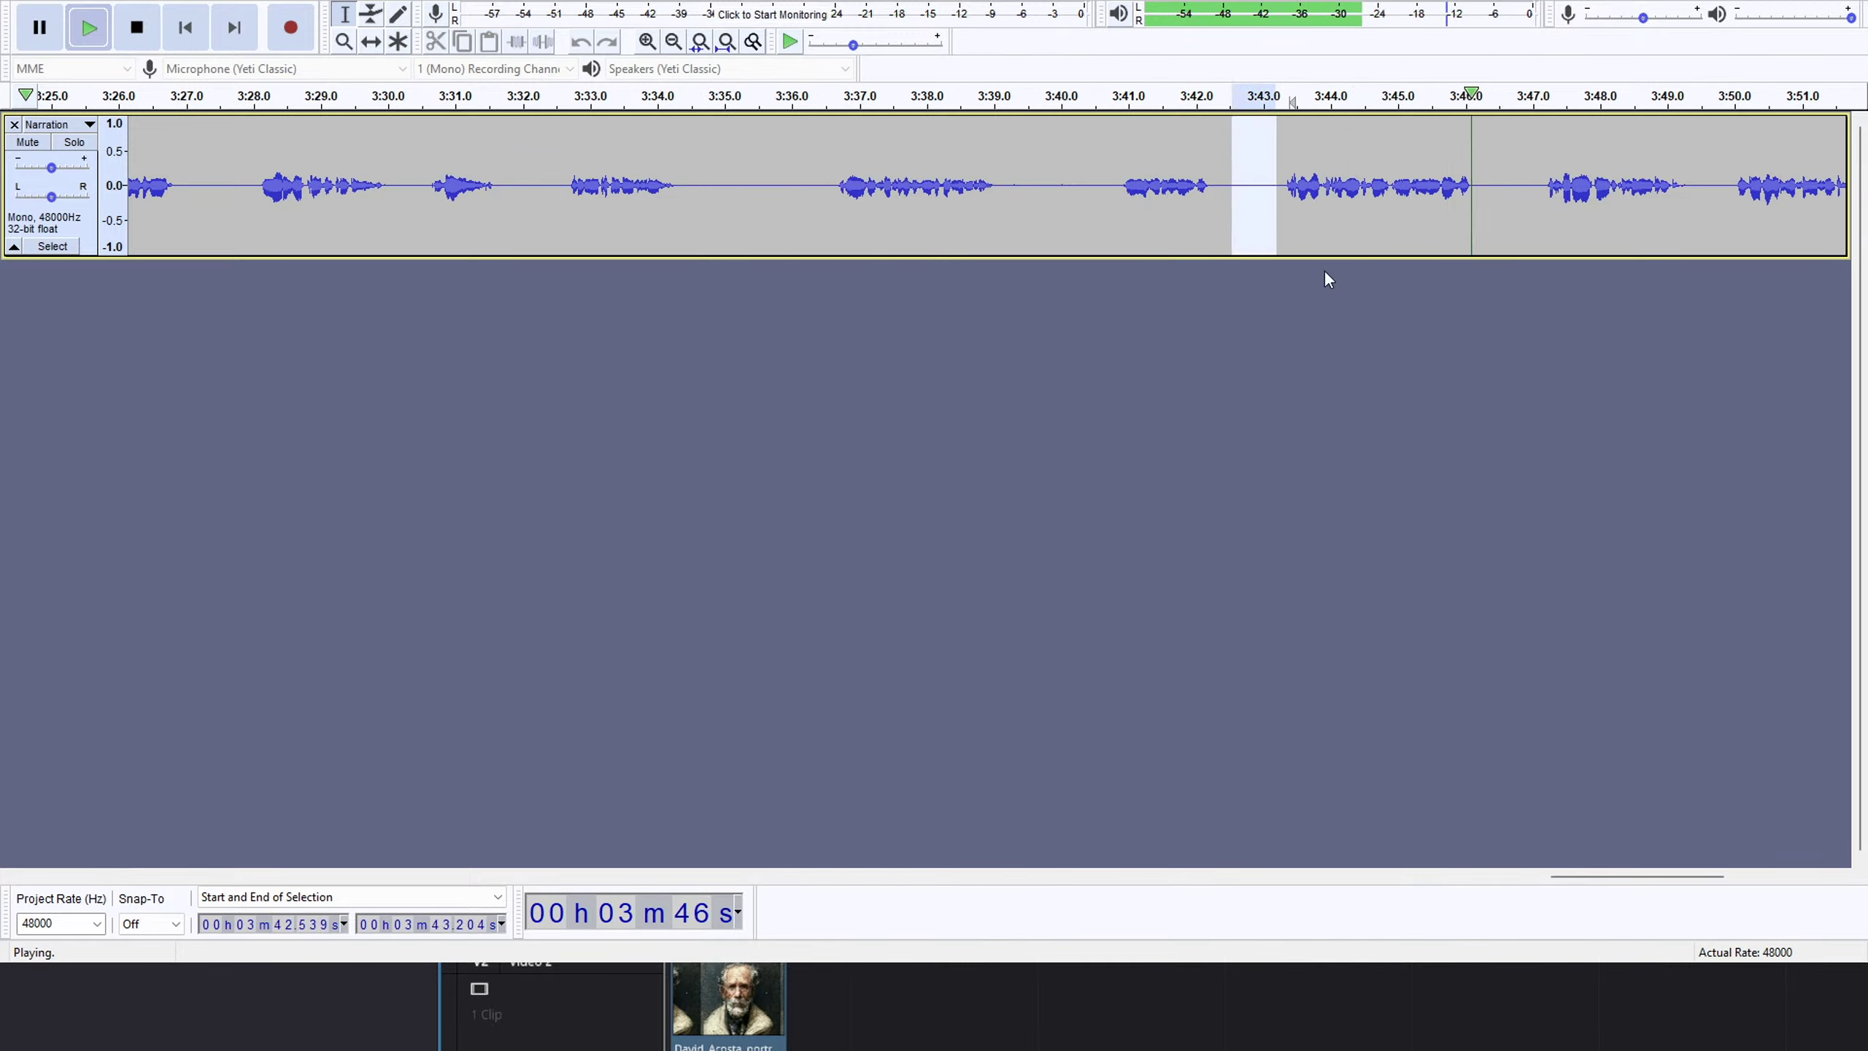
key("space")
key("Delete")
Listen to the narration from about 3:46 through the closing lines and replay the line near 3:53.
left_click(1490, 97)
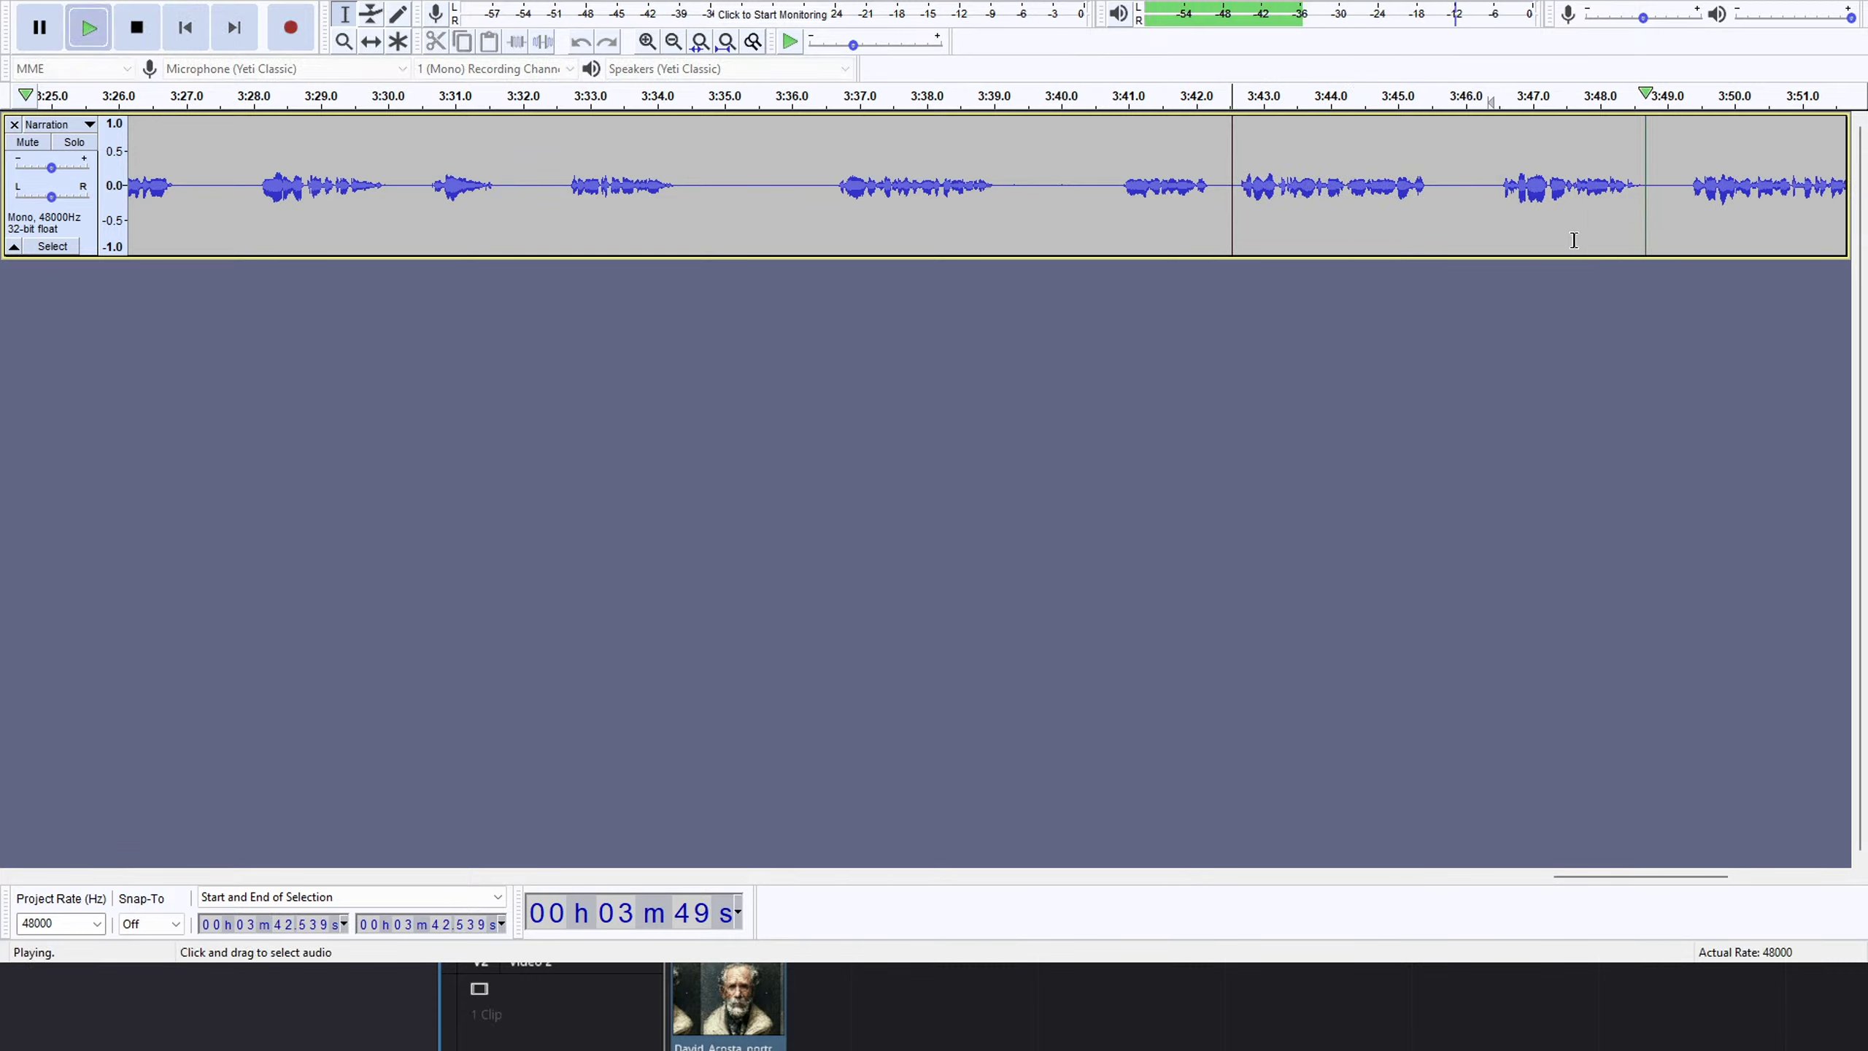
left_click(1492, 97)
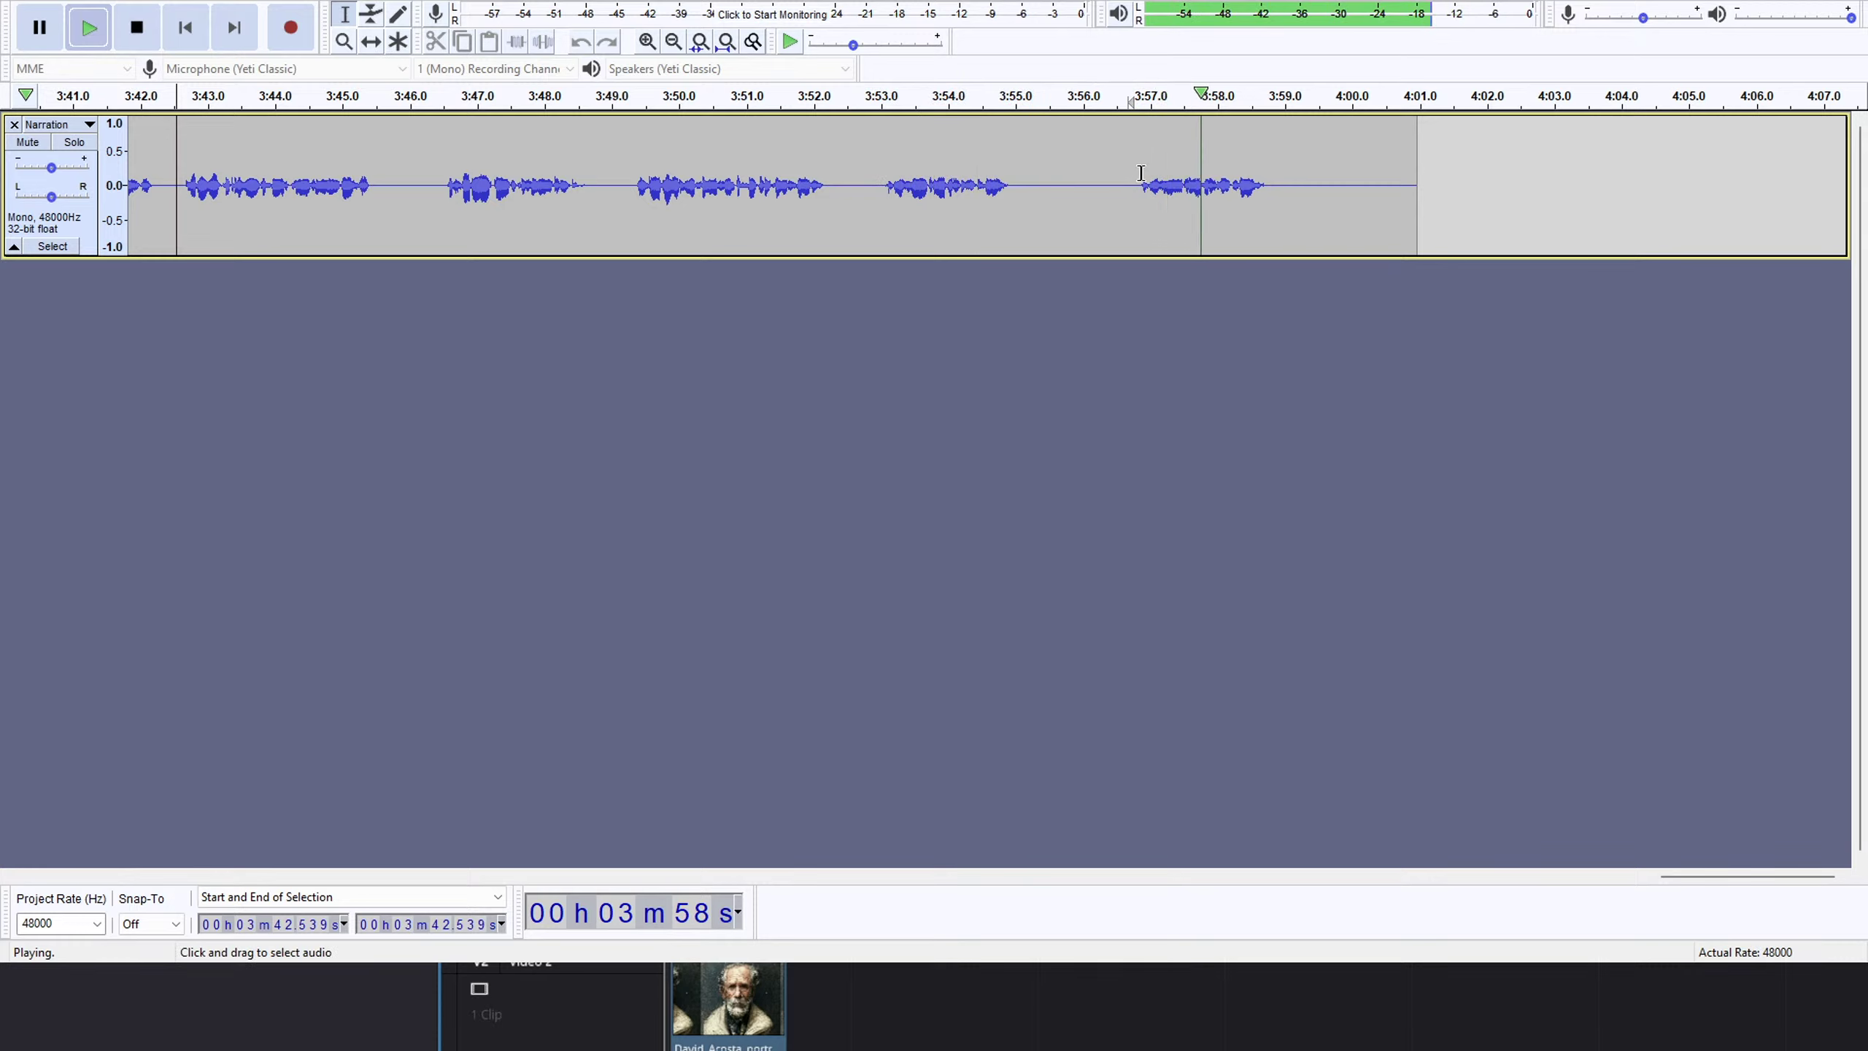
key("space")
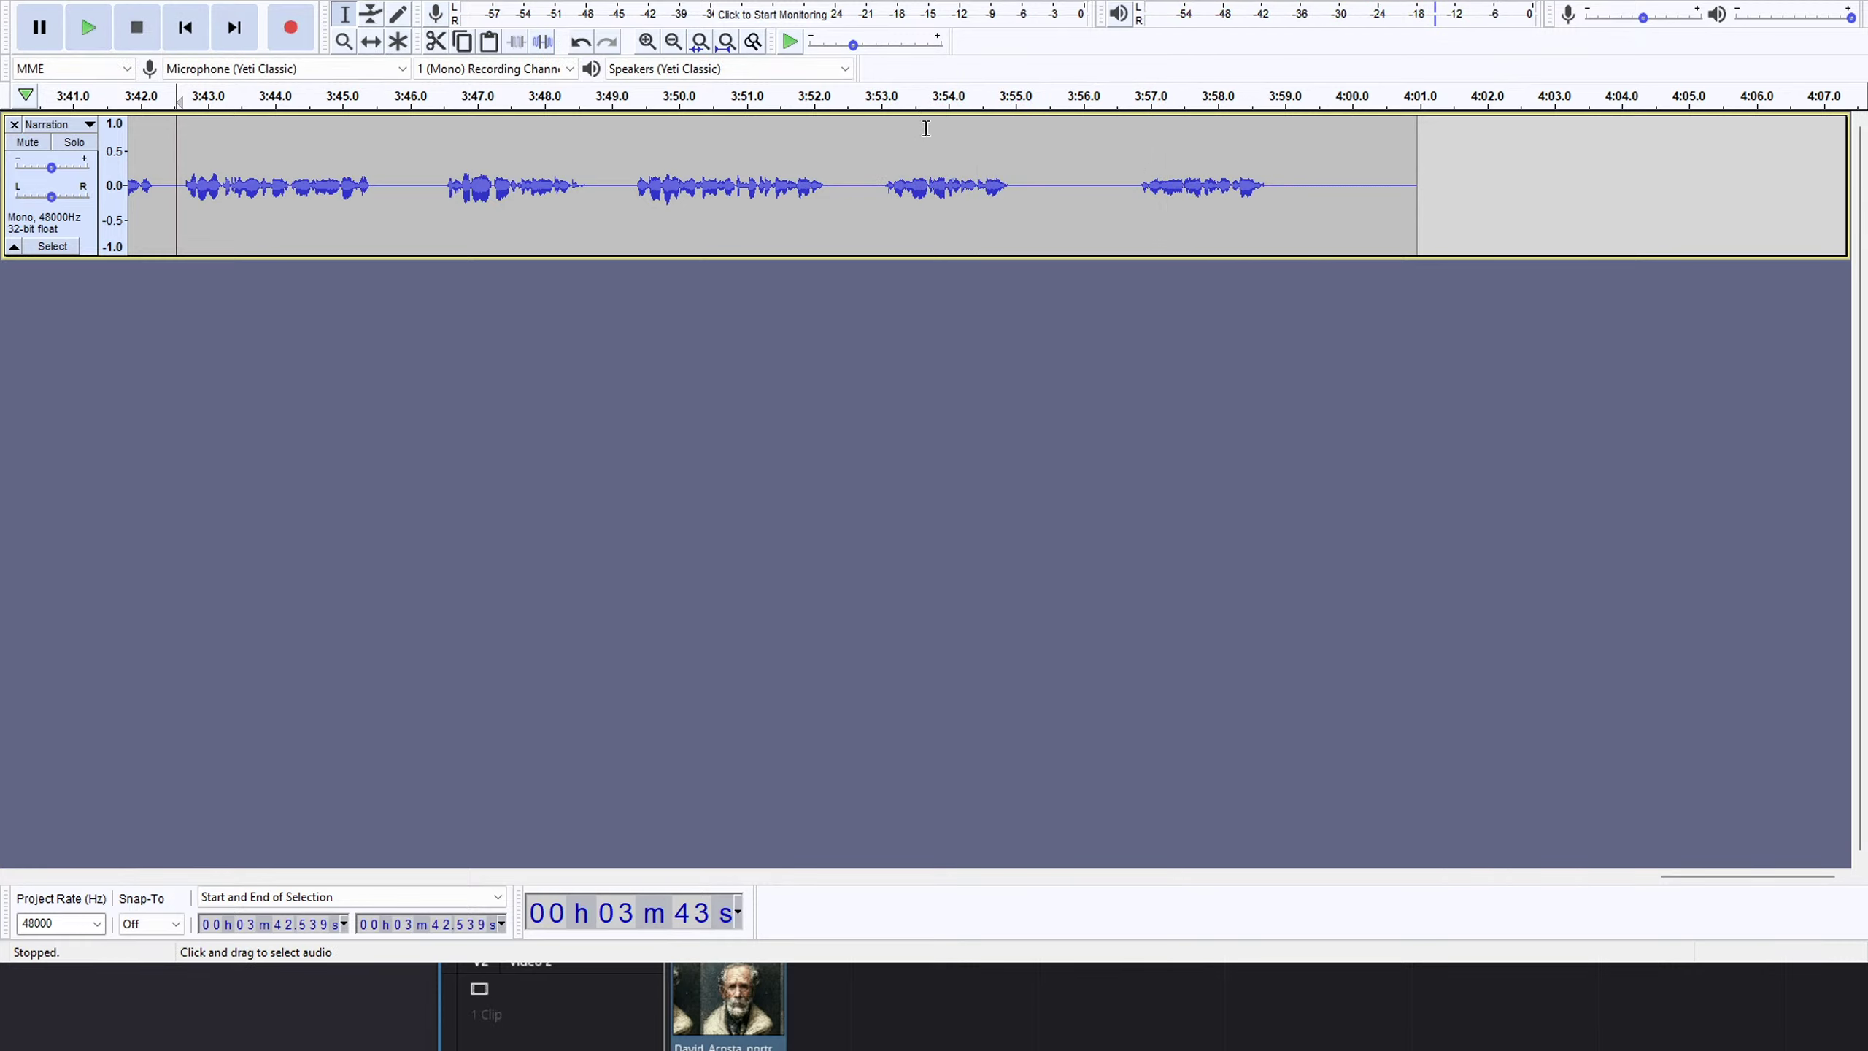
left_click(882, 102)
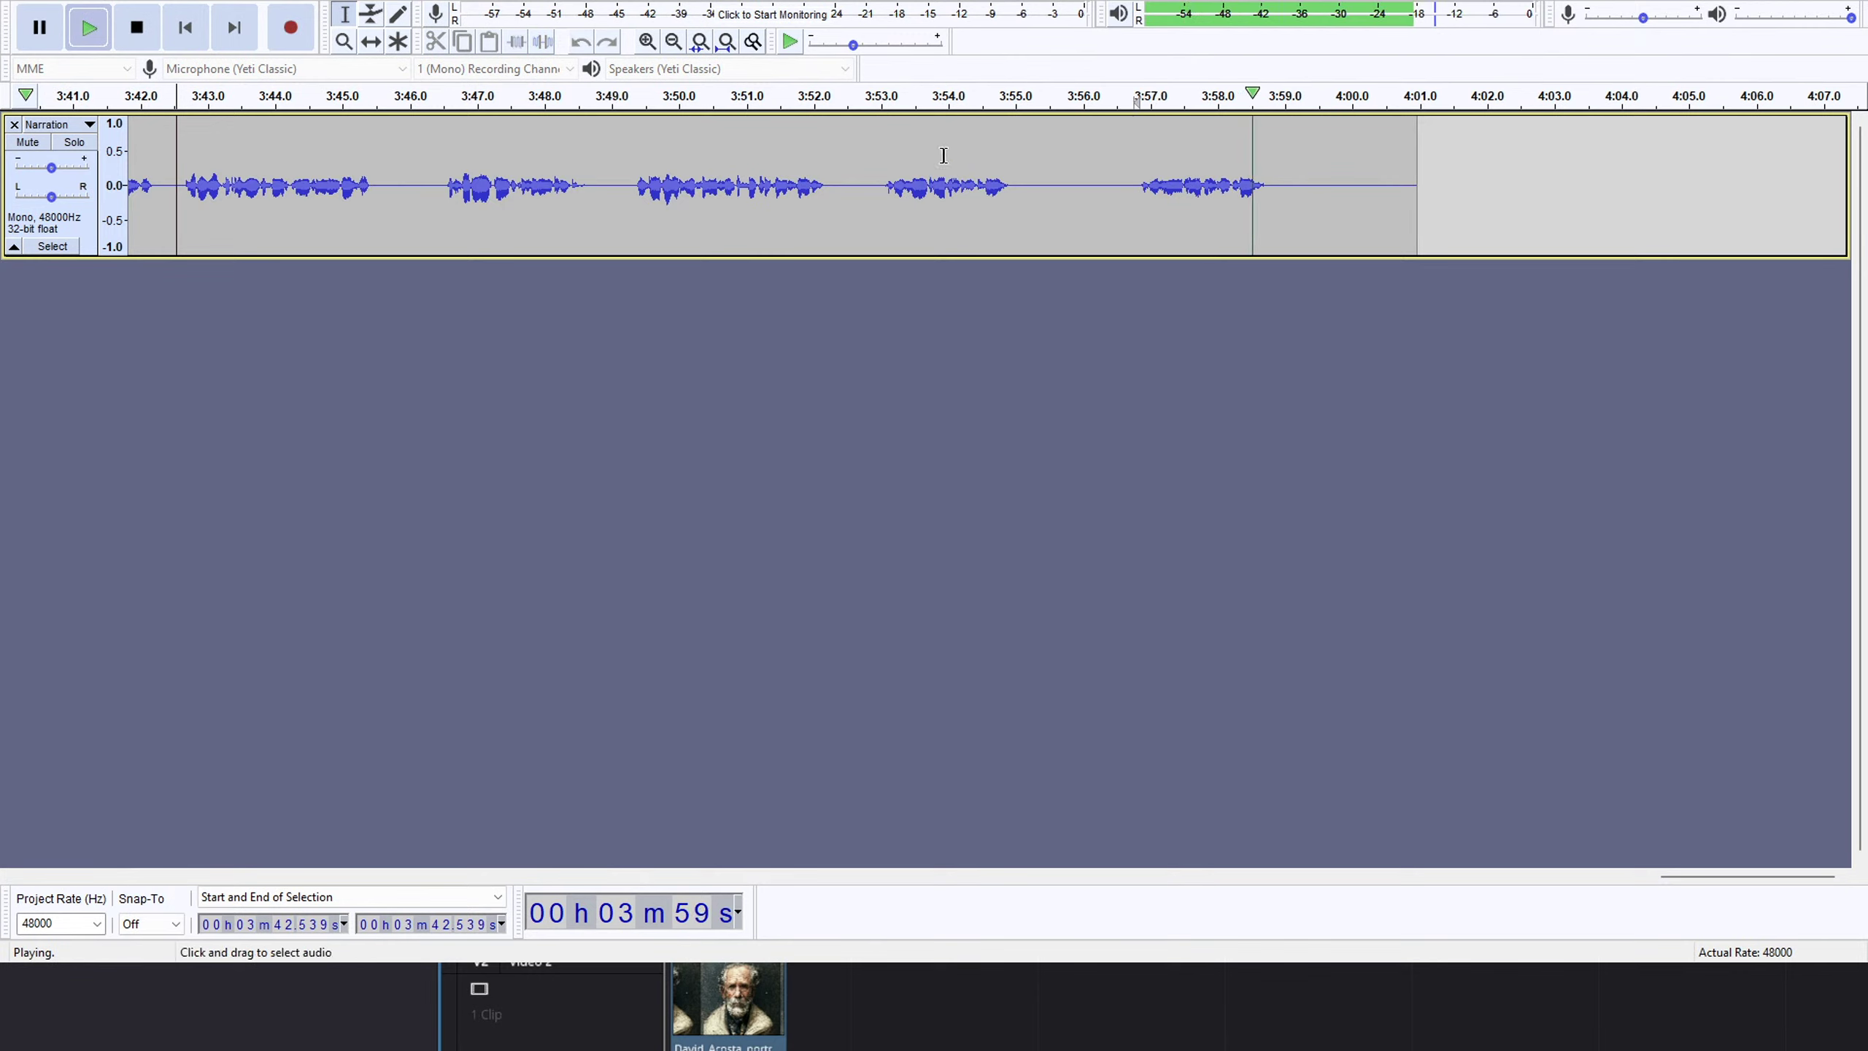
left_click(889, 97)
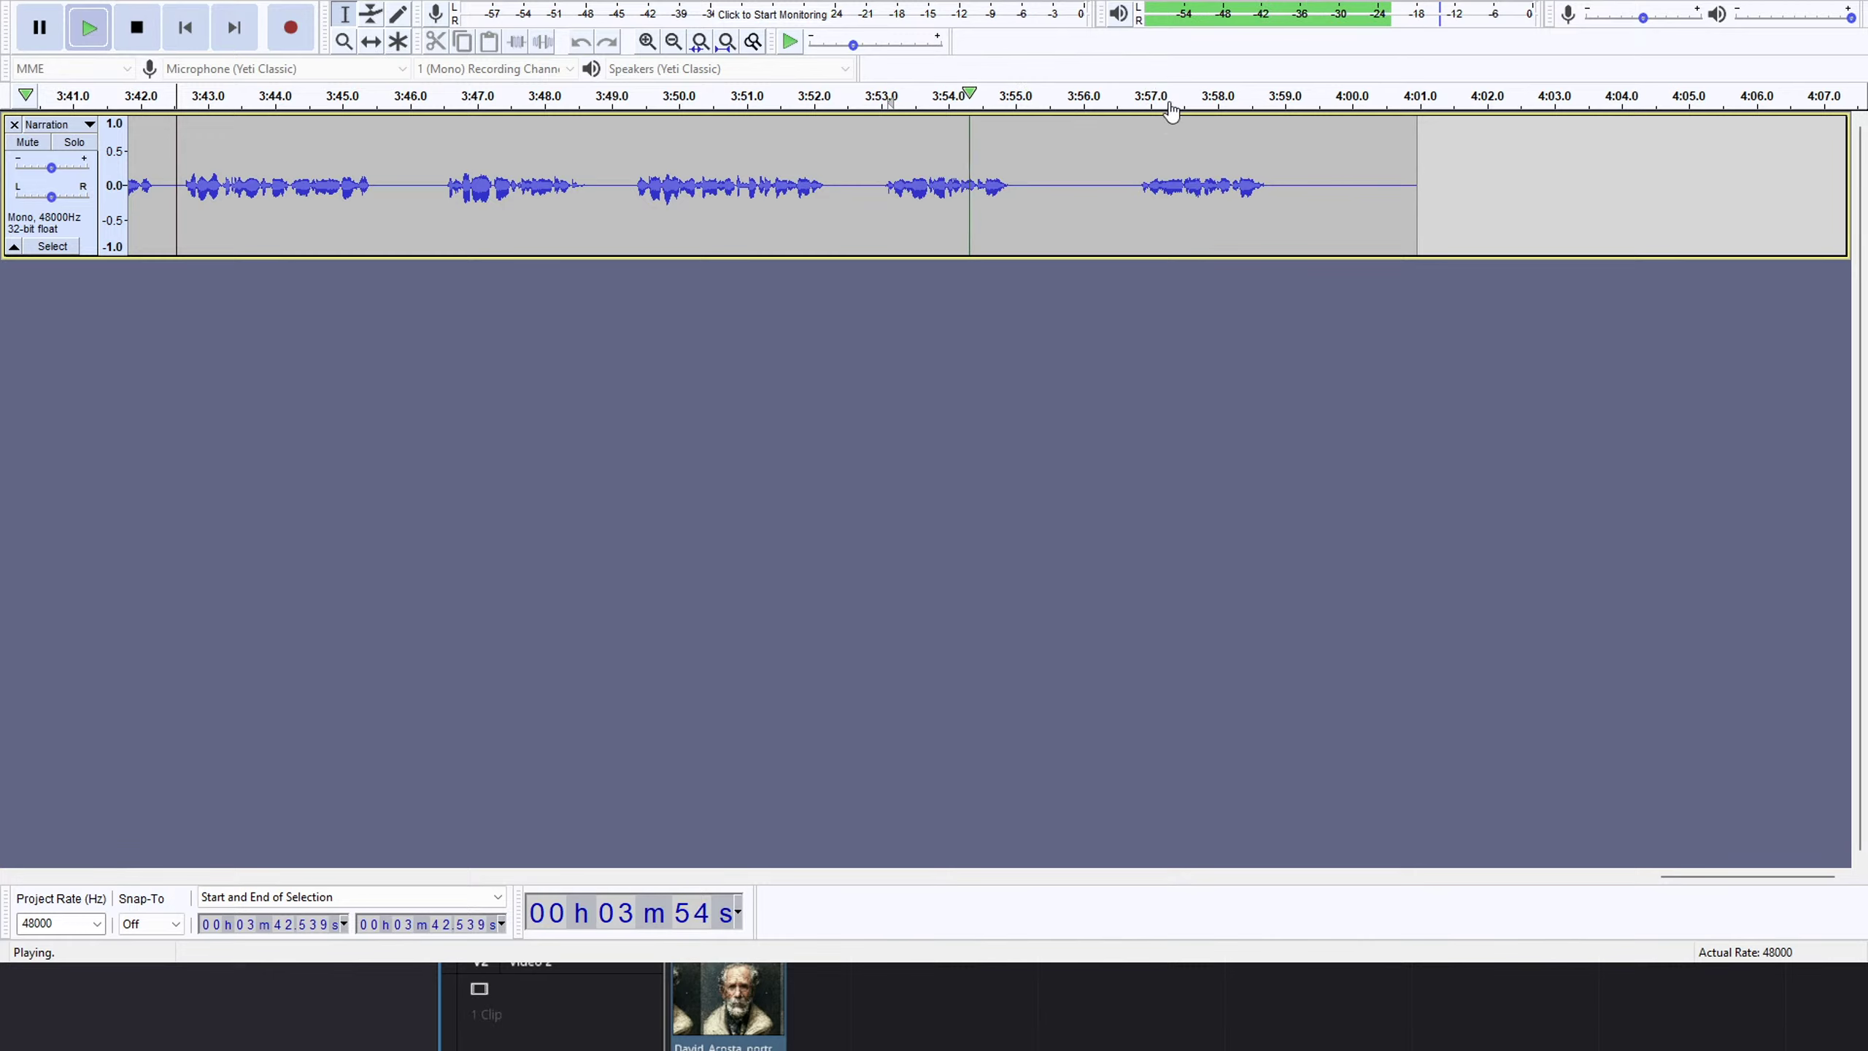
Listen to the closing line near 3:57 and delete the passage before it, from about 3:52.7 to 3:56.4.
left_click(1138, 97)
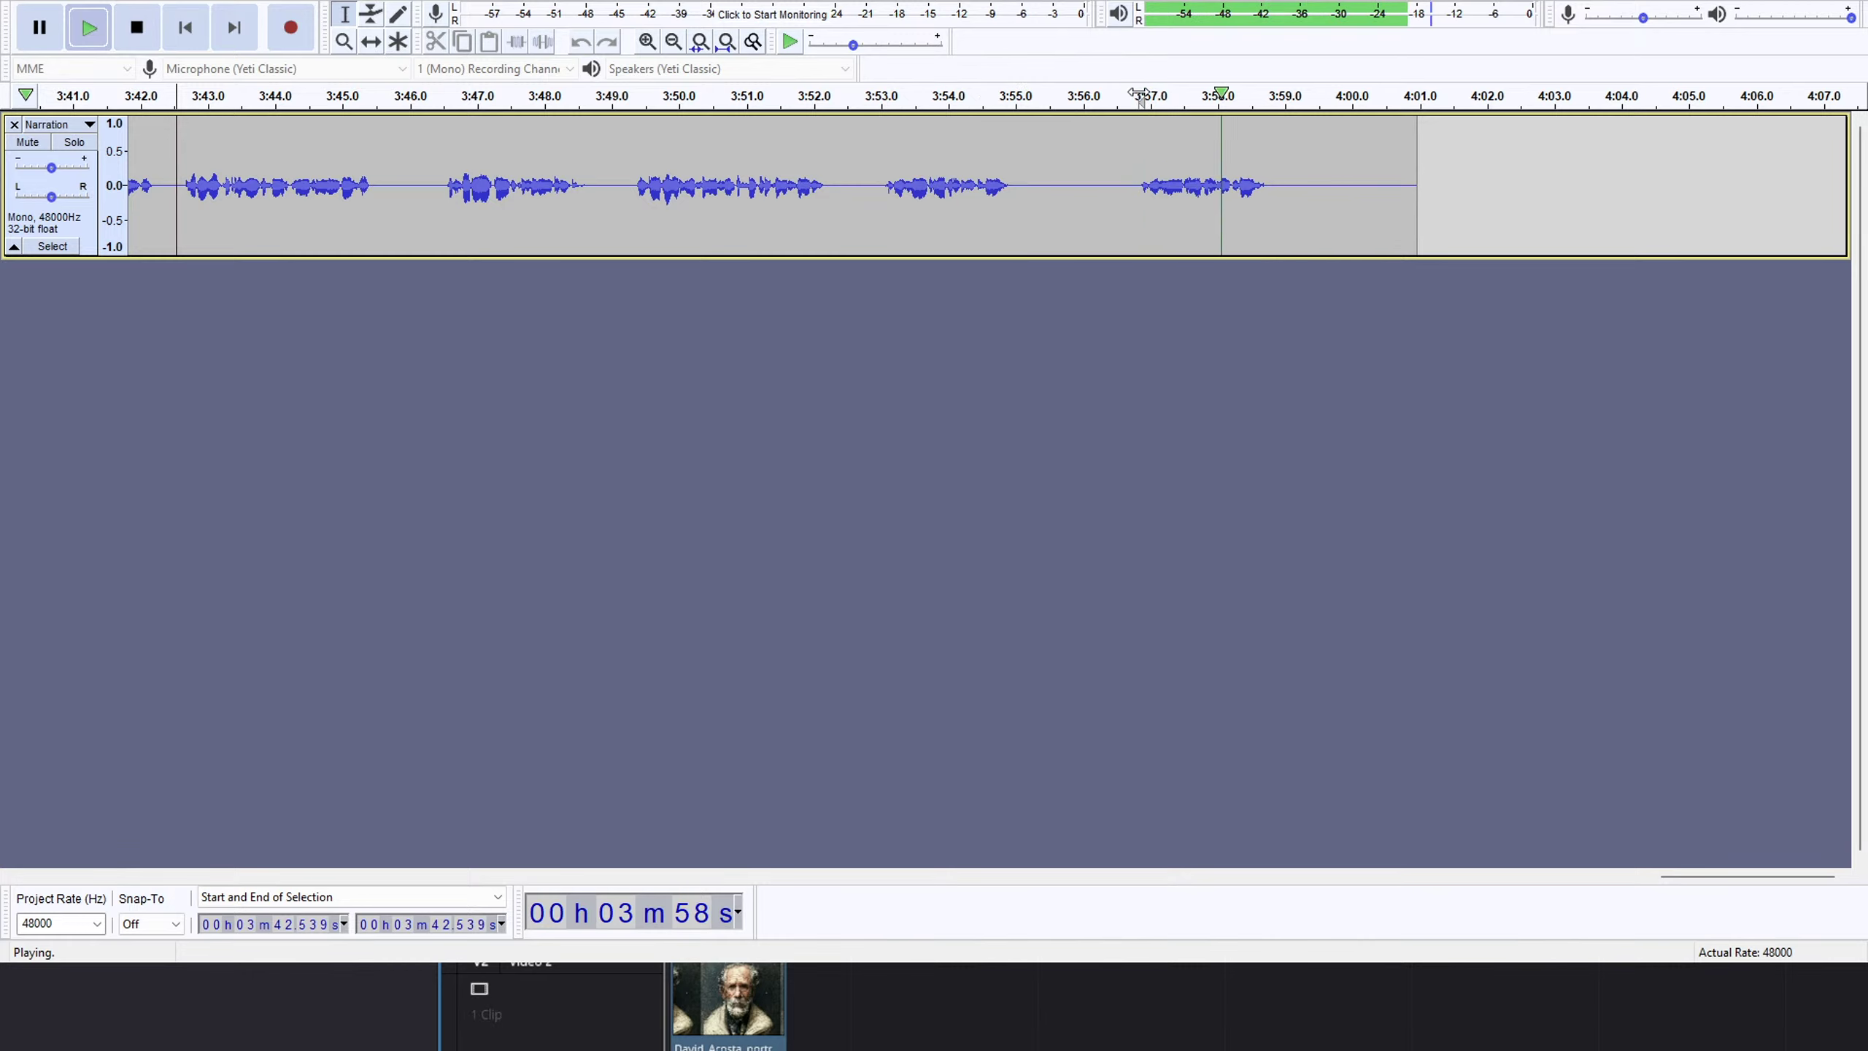
key("space")
left_click_drag(858, 192, 1126, 170)
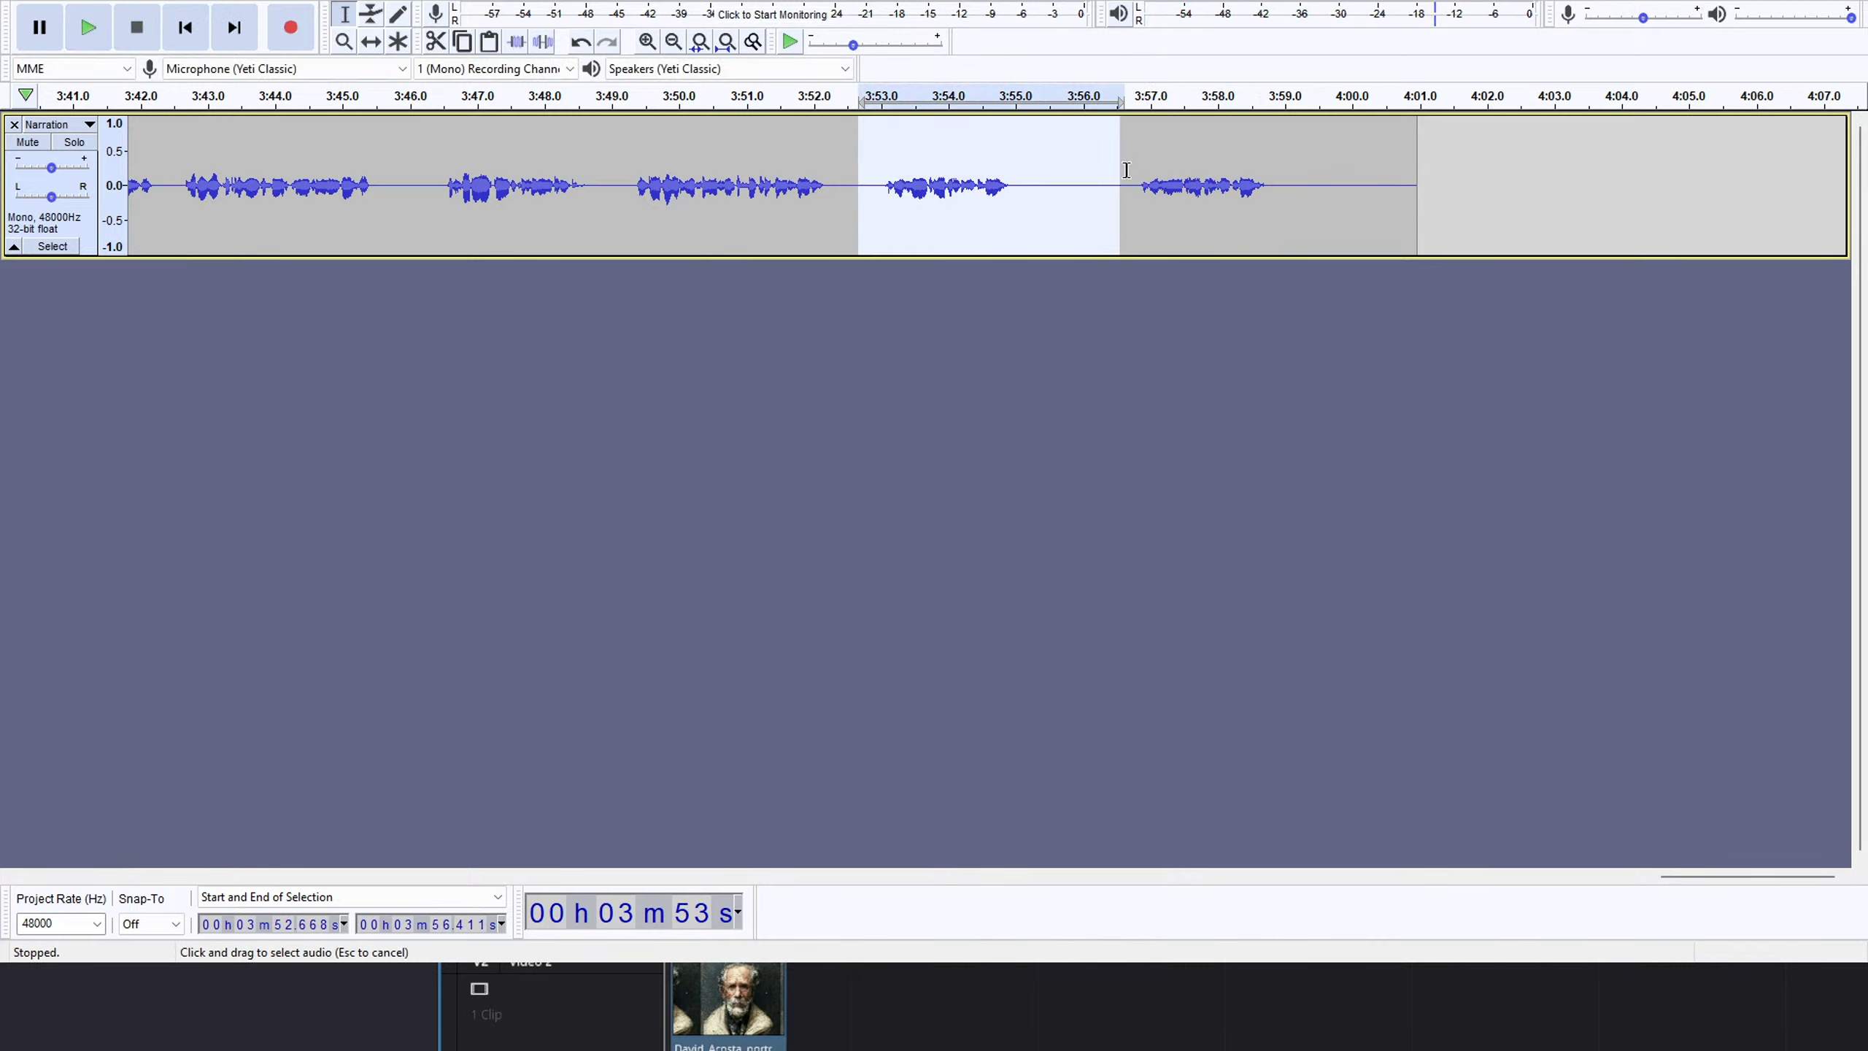
key("Delete")
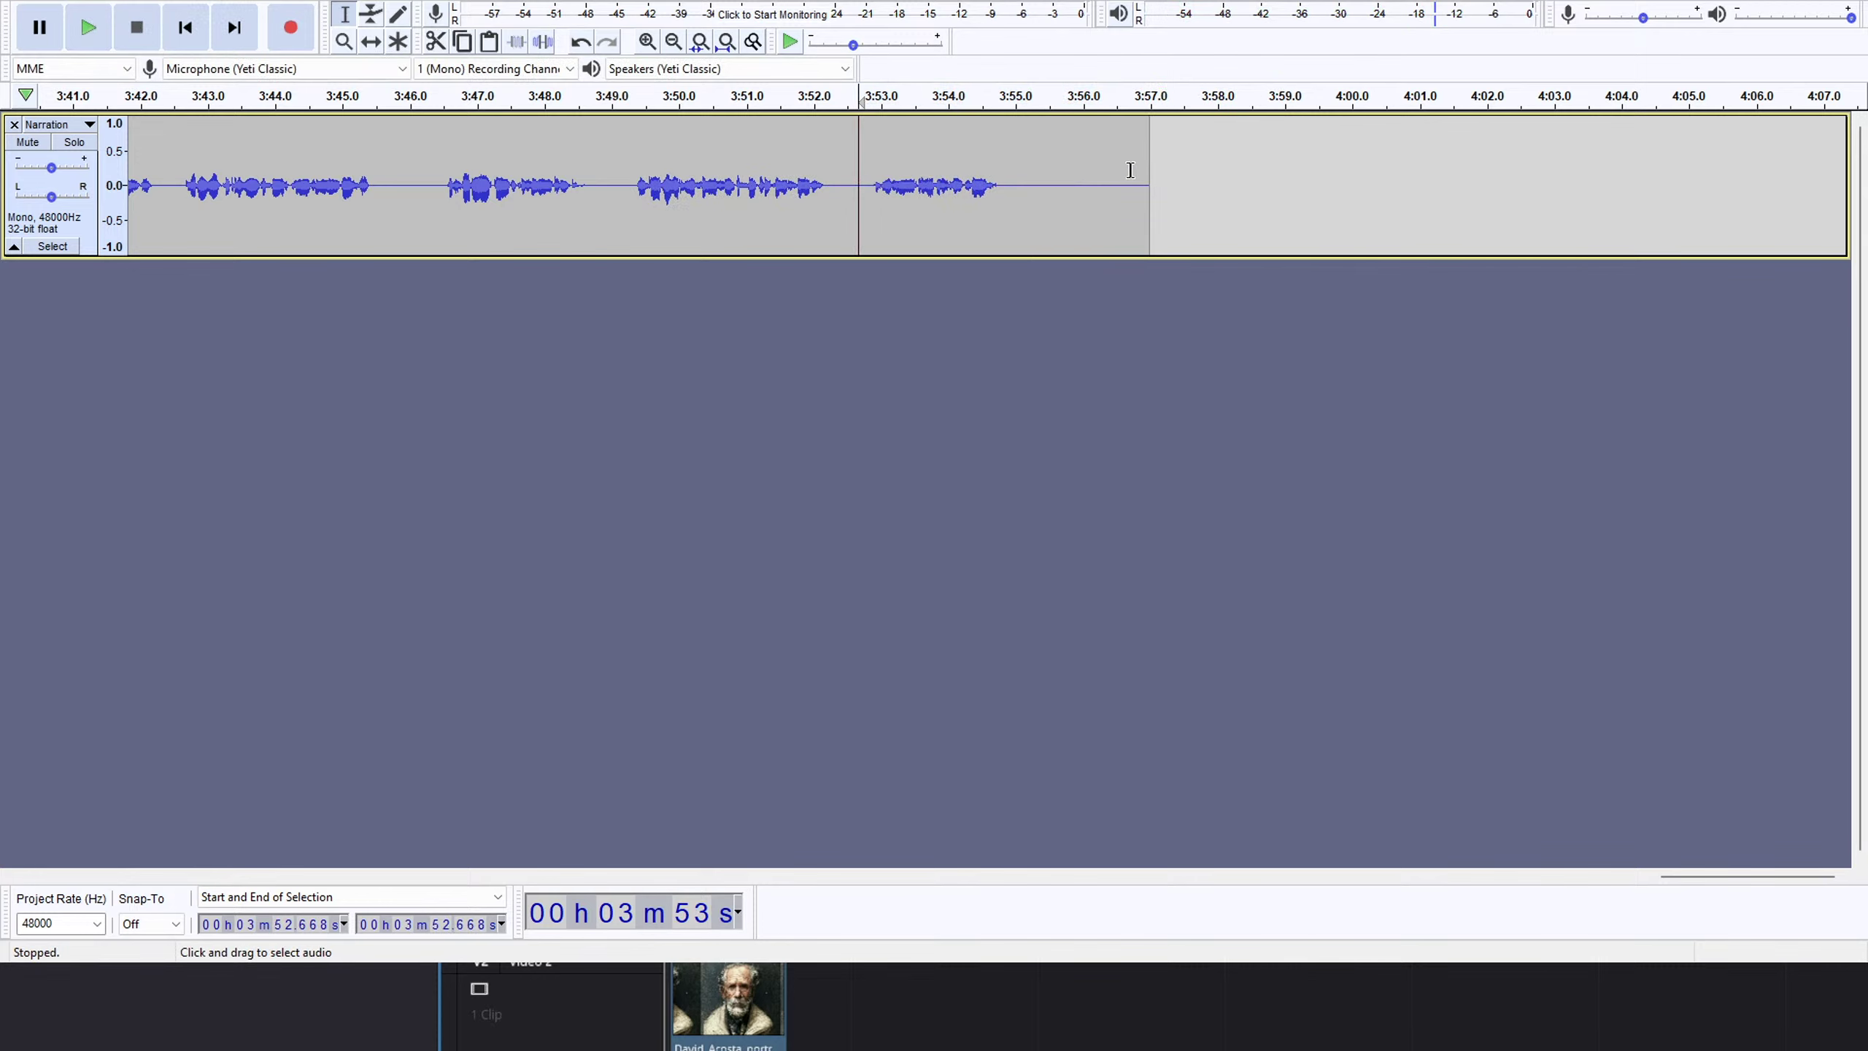
Return to the start of the narration and examine its waveform, both in close-up and over its full length.
left_click(184, 27)
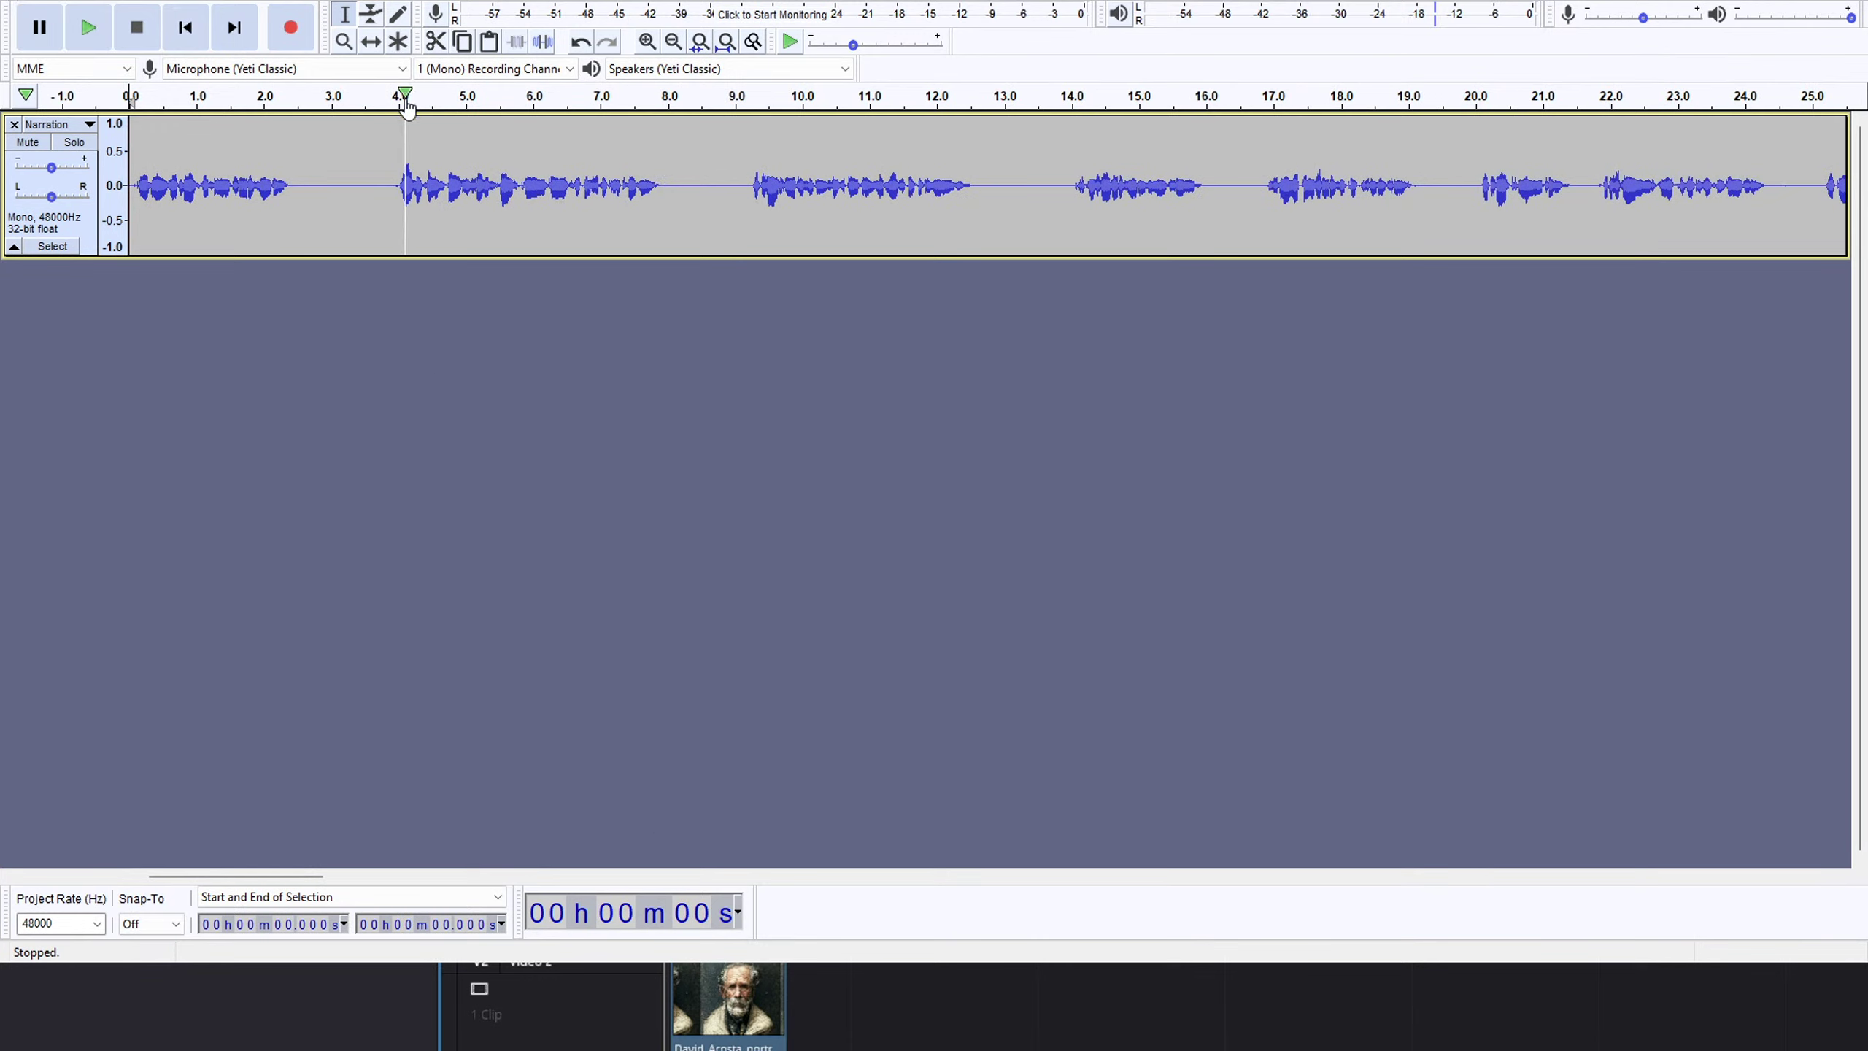
key("ctrl+1")
key("ctrl+1")
key("ctrl+1")
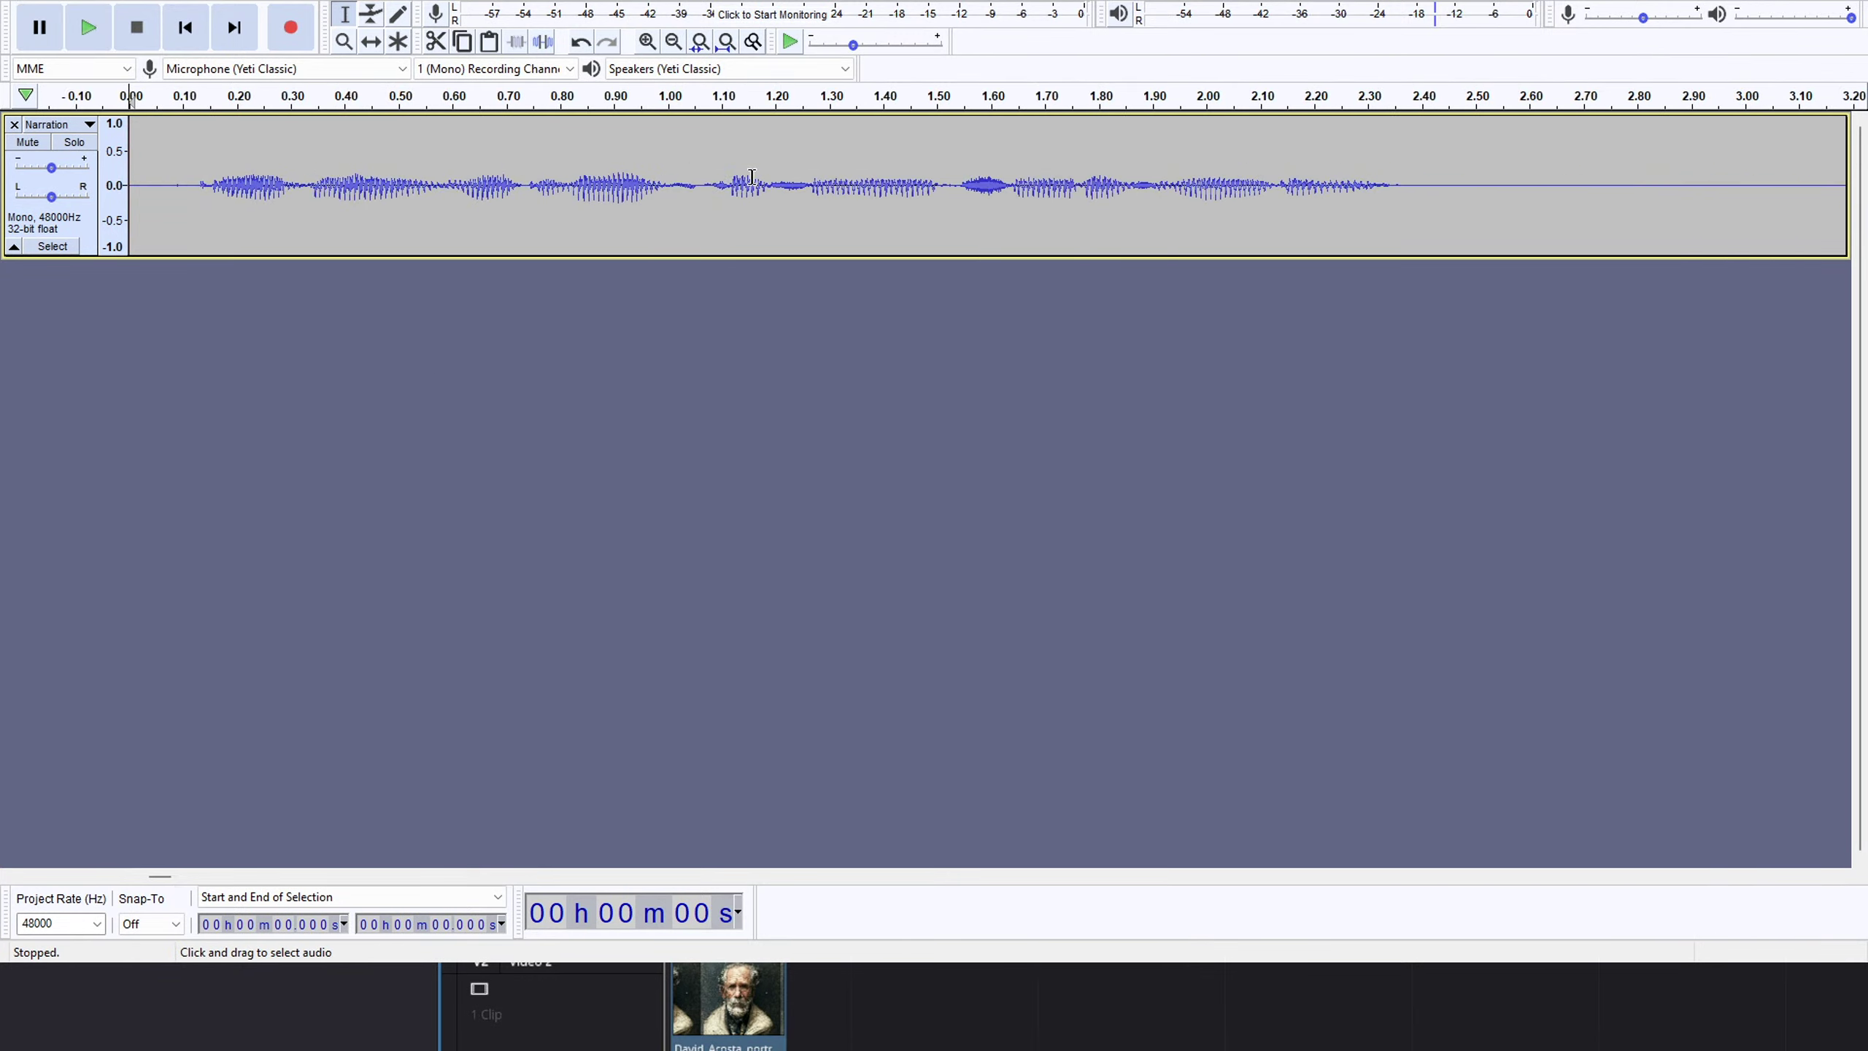
key("ctrl+1")
key("ctrl+2")
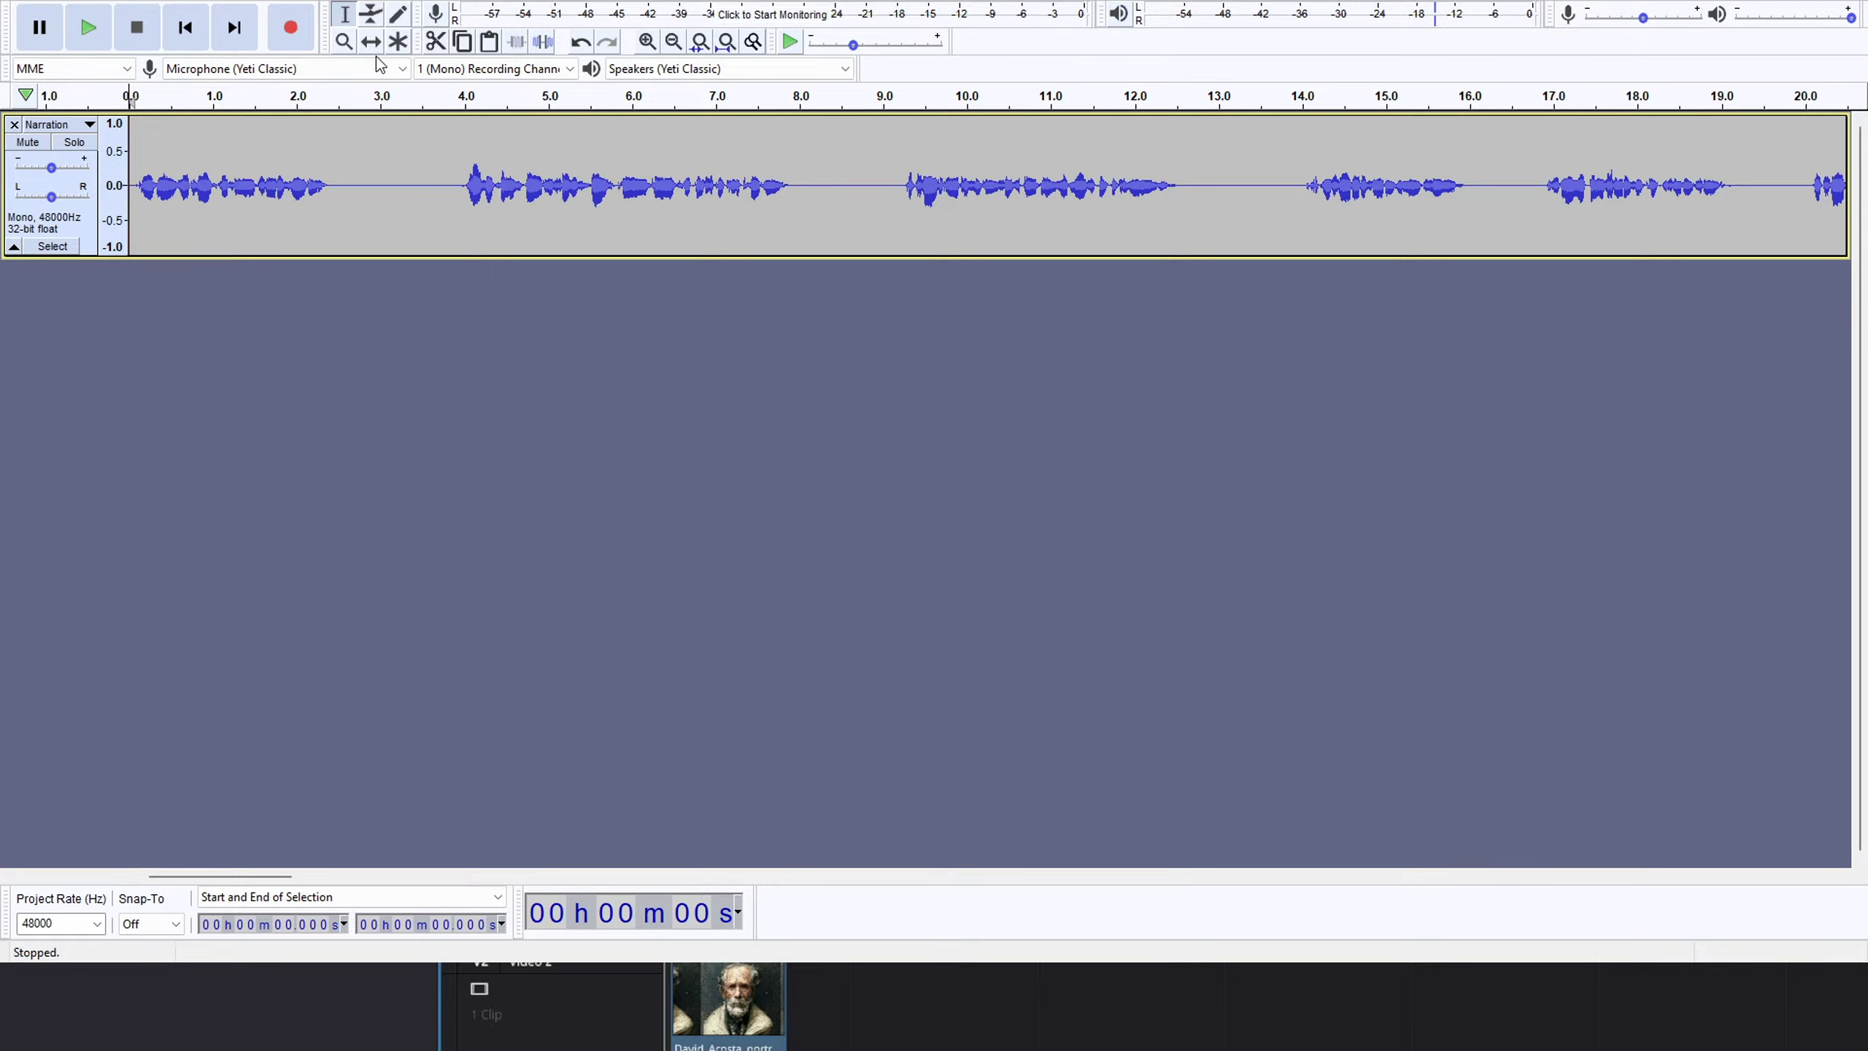
key("ctrl+3")
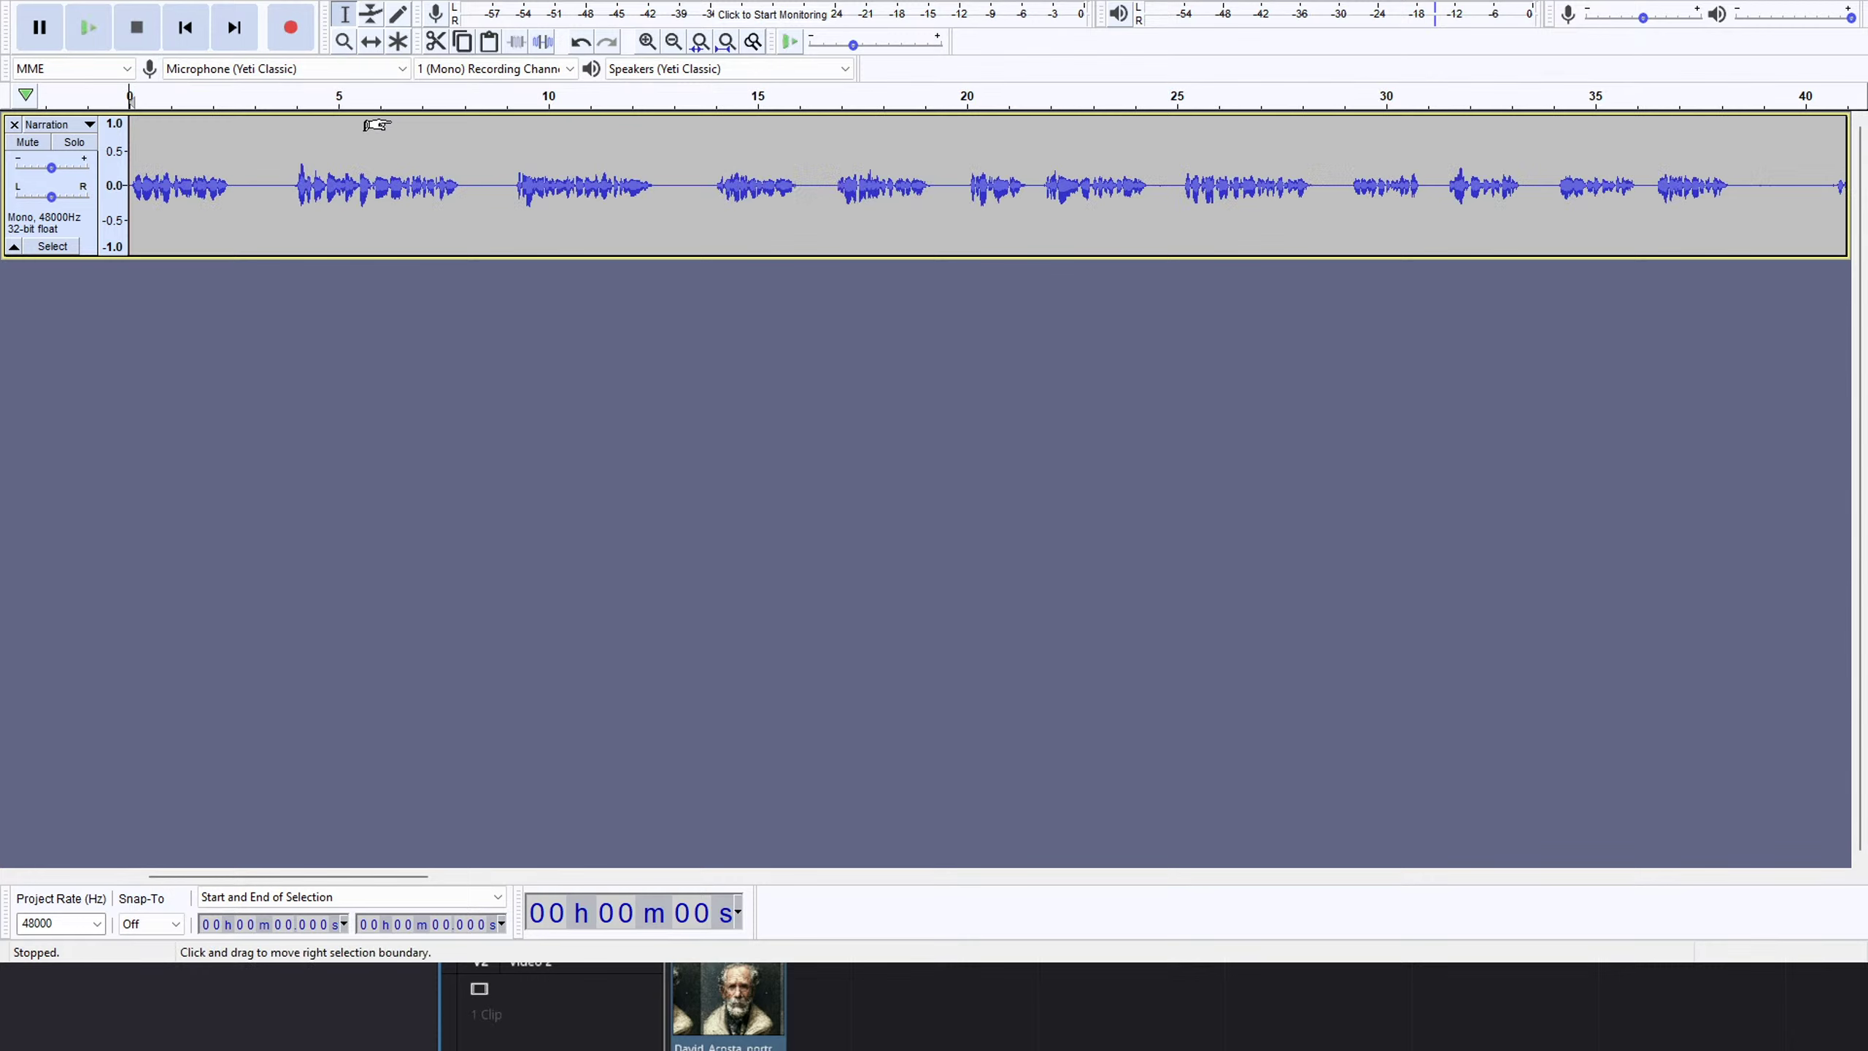
key("ctrl+3")
key("ctrl+3")
key("ctrl+3")
key("ctrl+3")
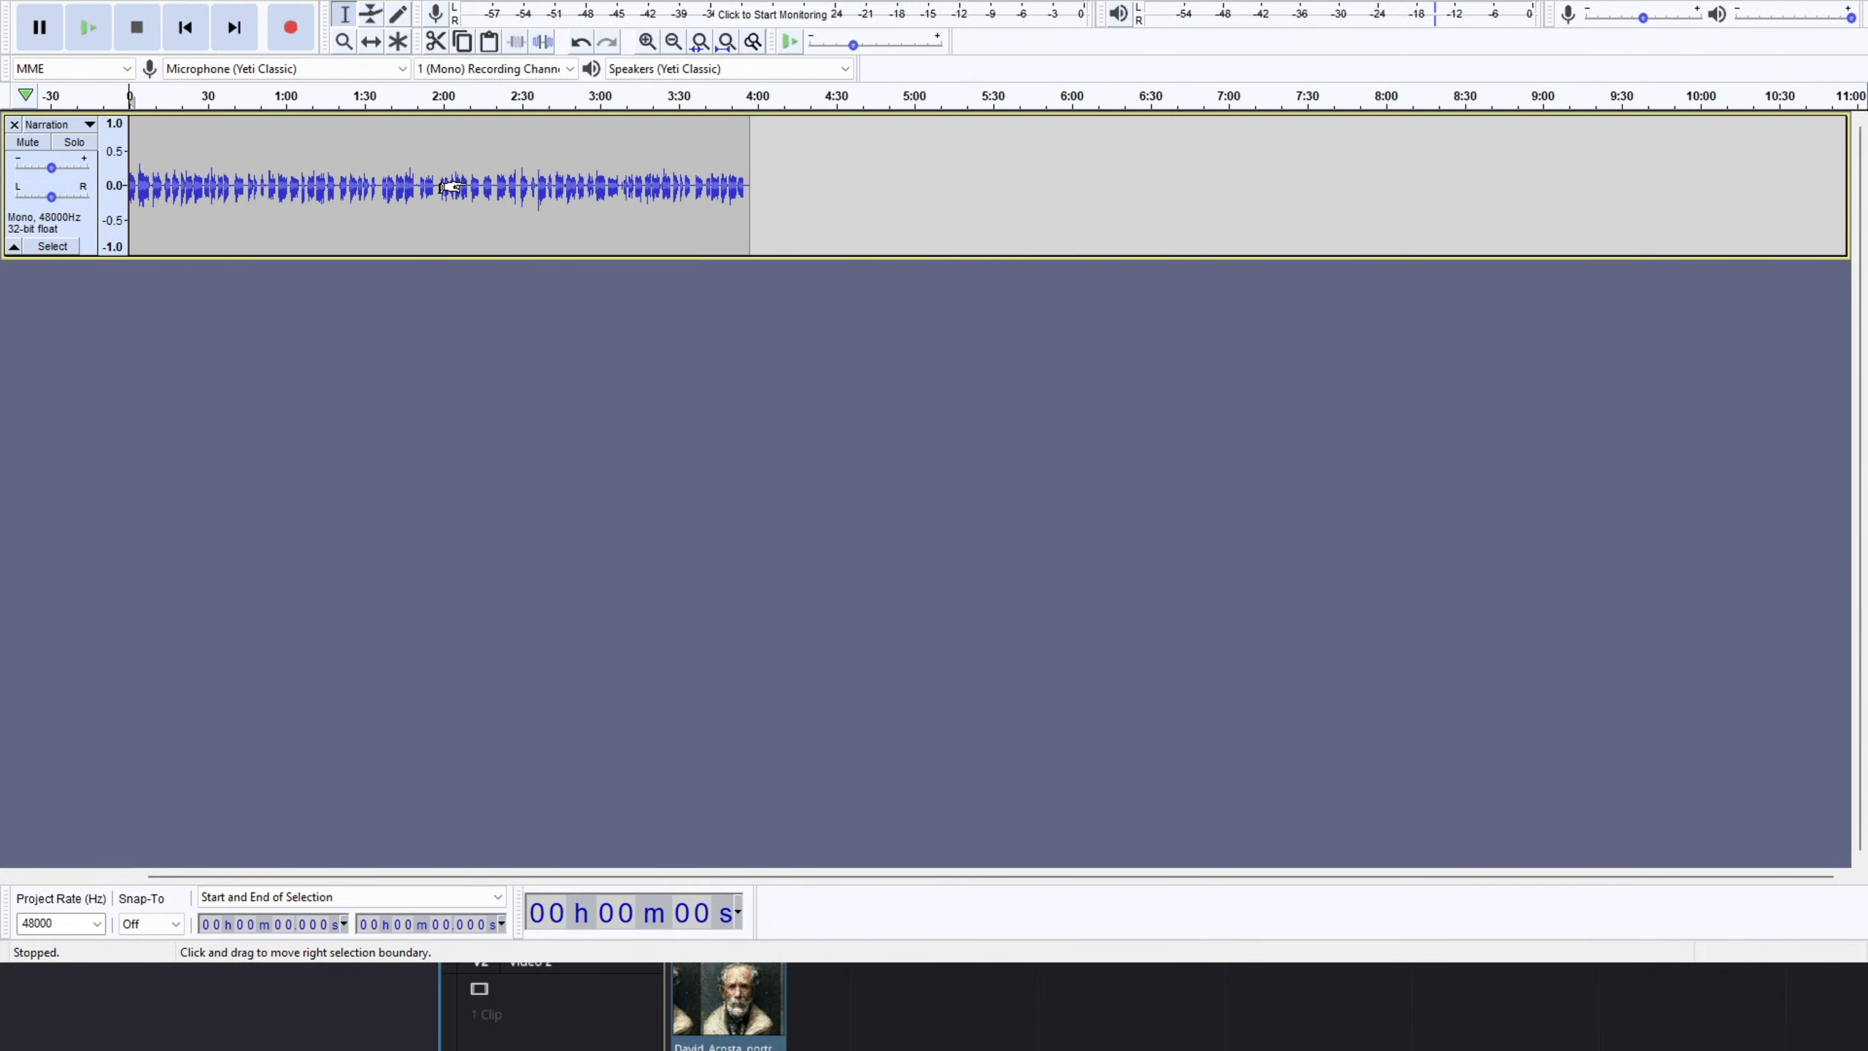
key("ctrl+1")
key("ctrl+1")
key("ctrl+1")
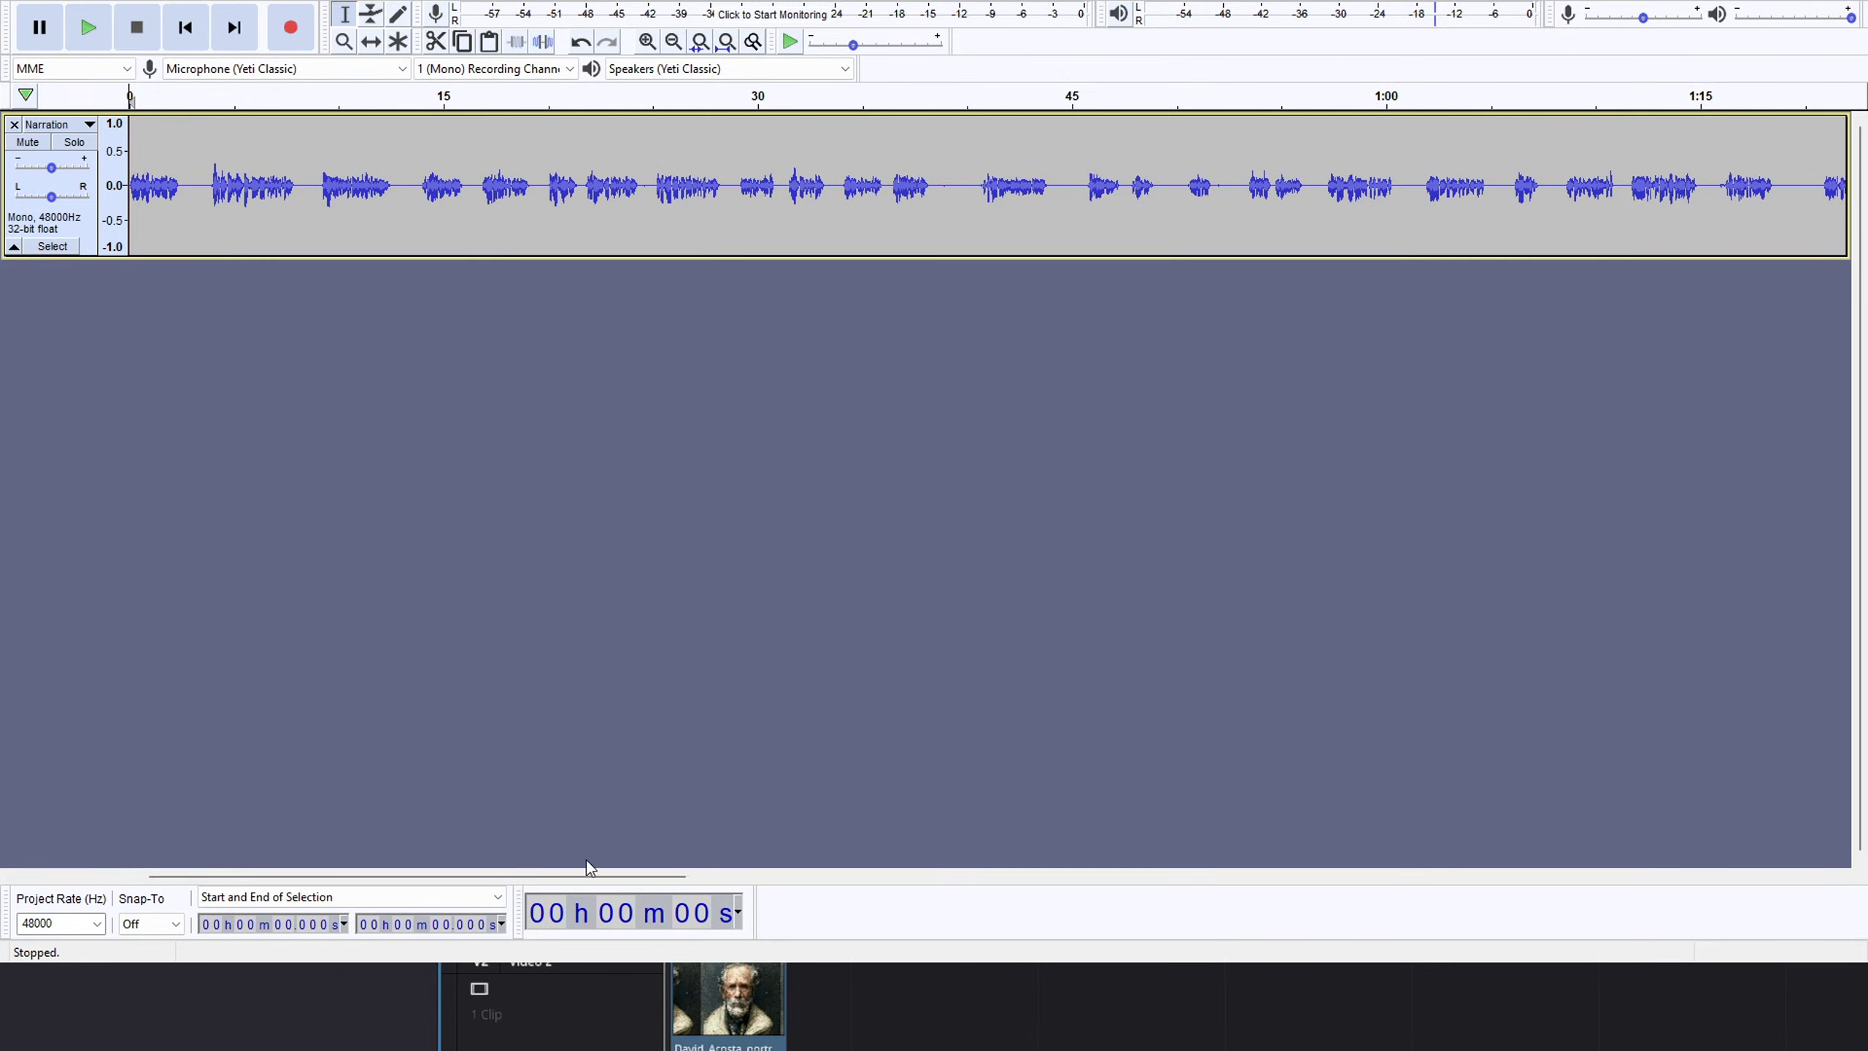
Take the silent gap from about 1:56.8 to 1:59.1 as the noise sample and reduce background noise across the whole Narration track.
left_click_drag(581, 876, 1093, 874)
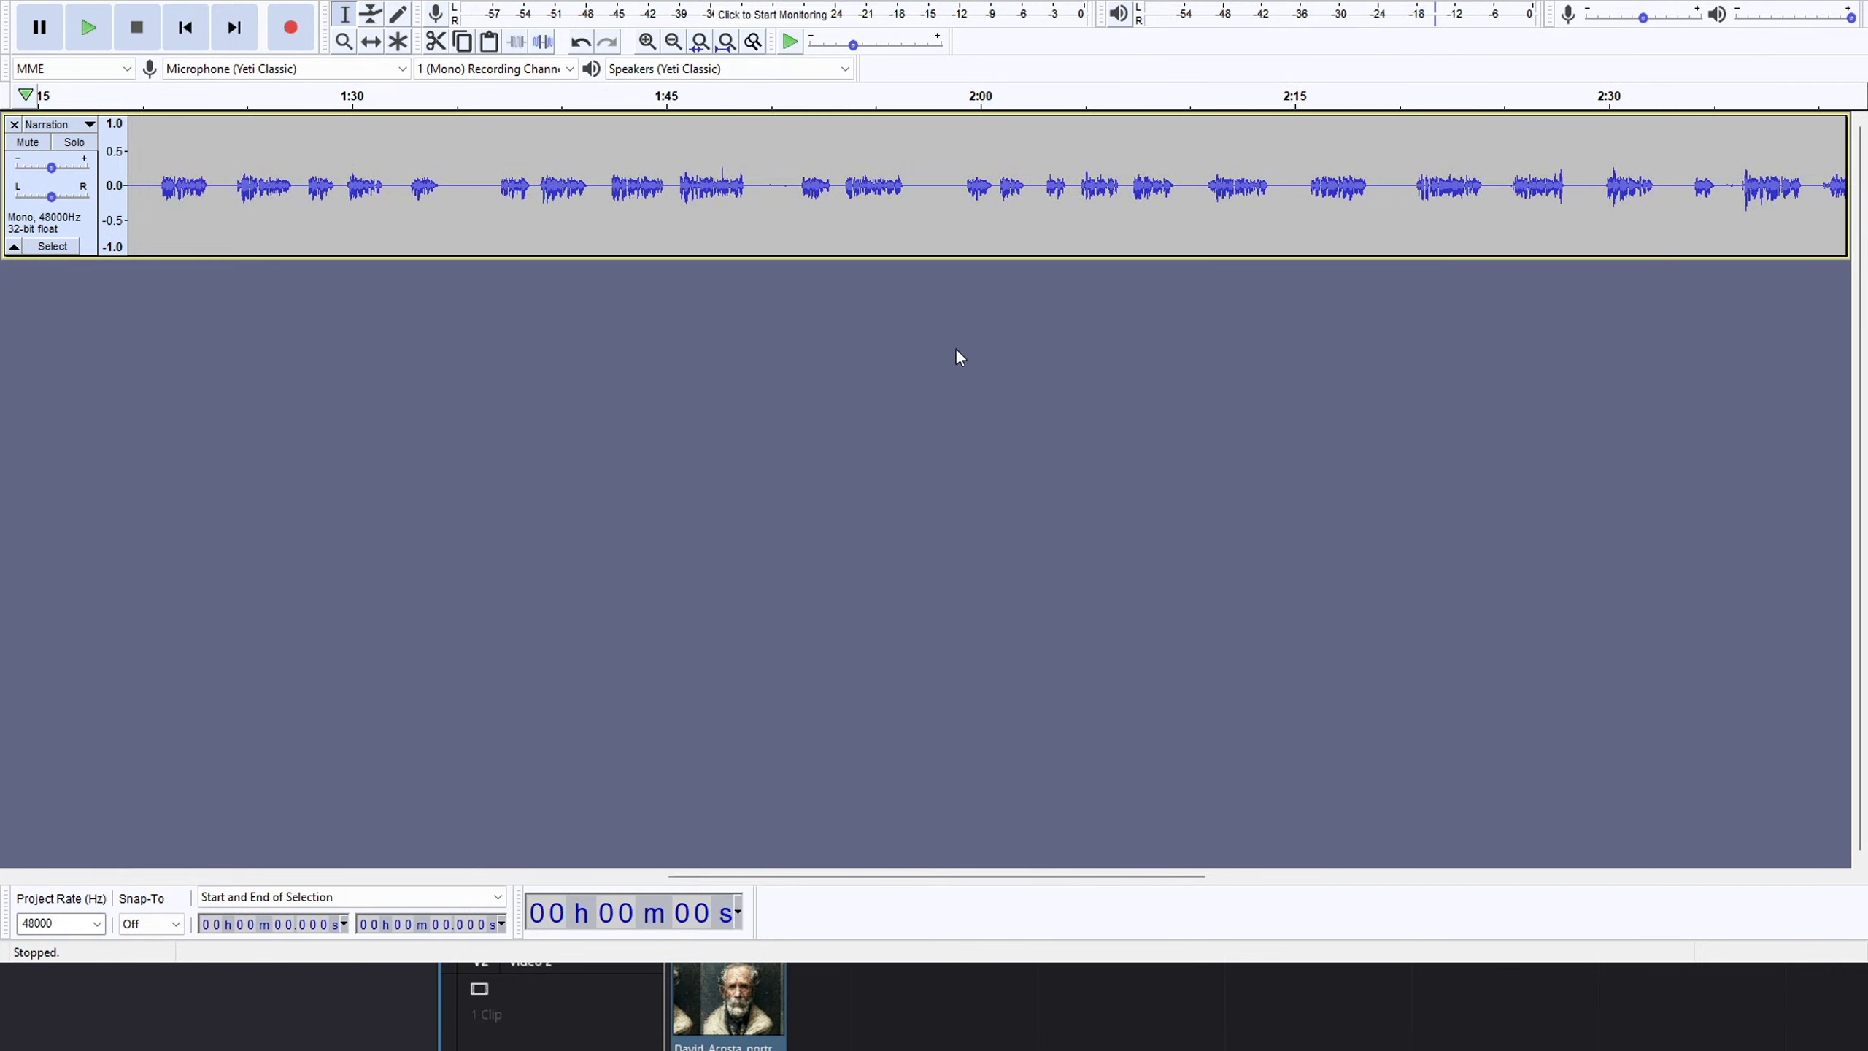
left_click_drag(913, 193, 963, 198)
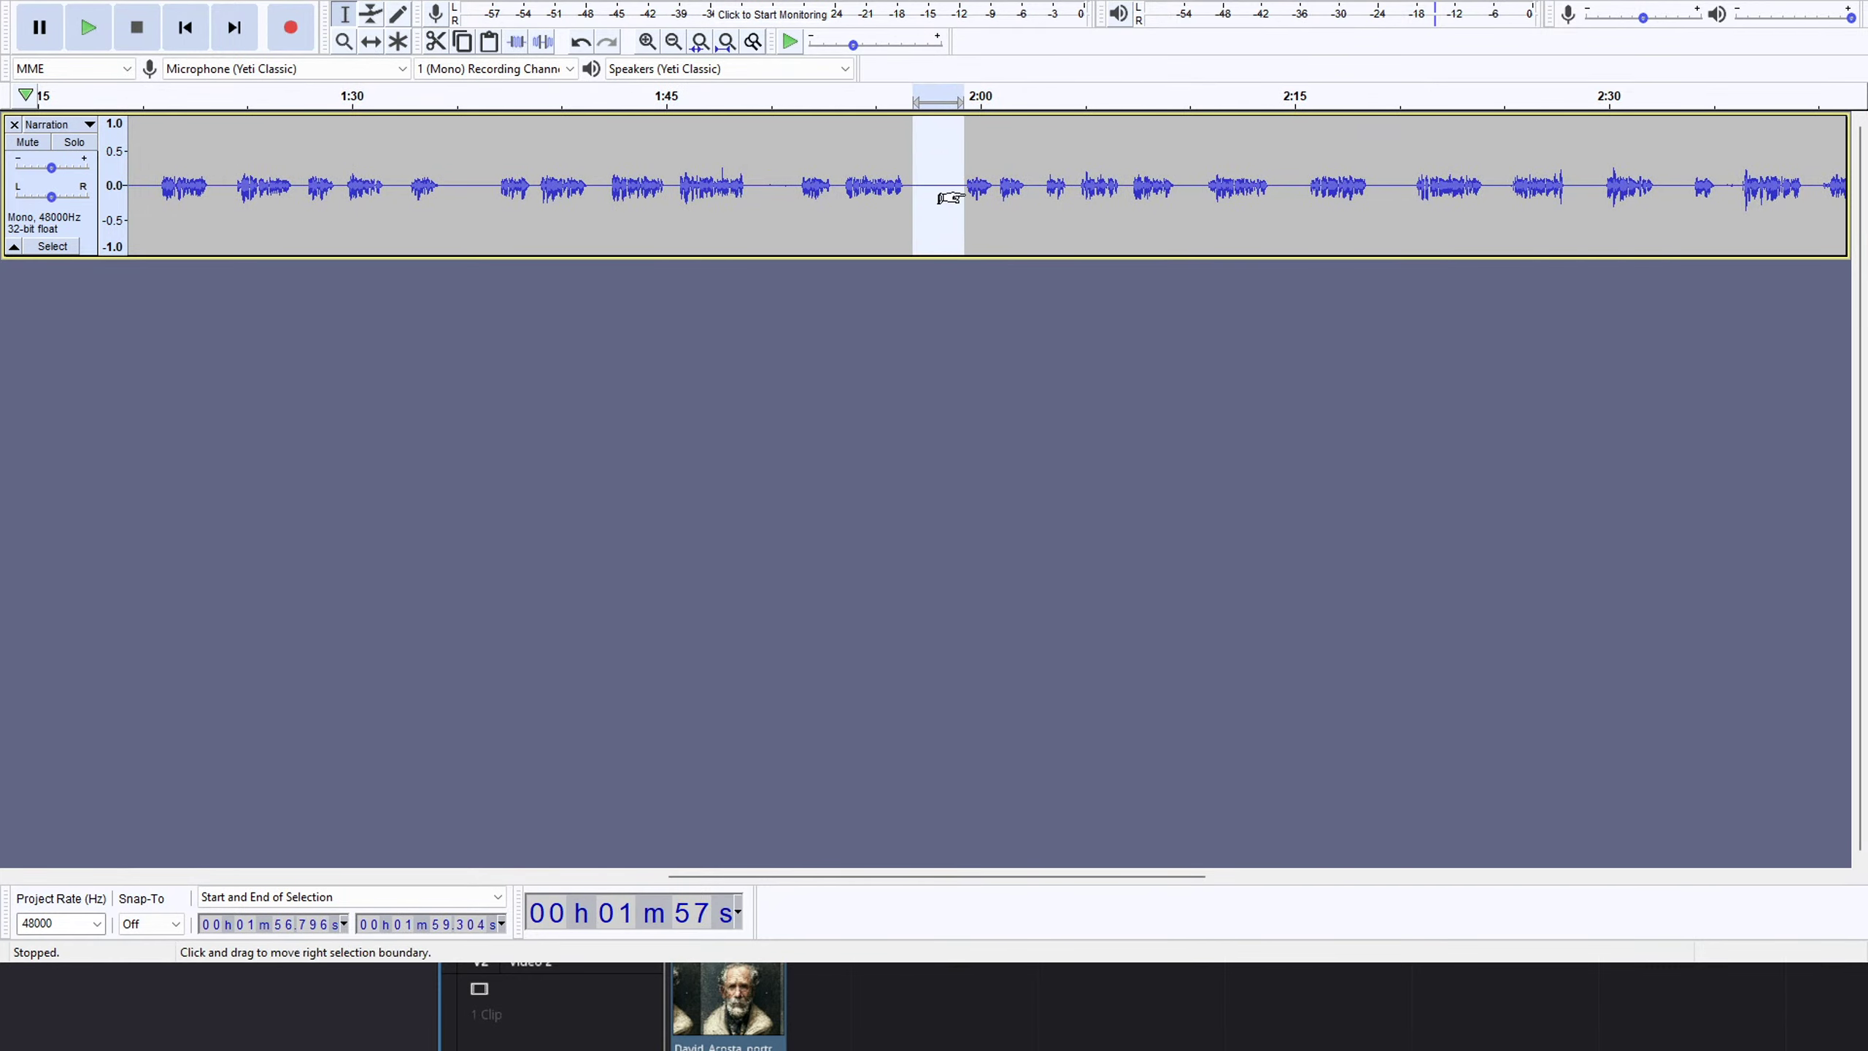
key("space")
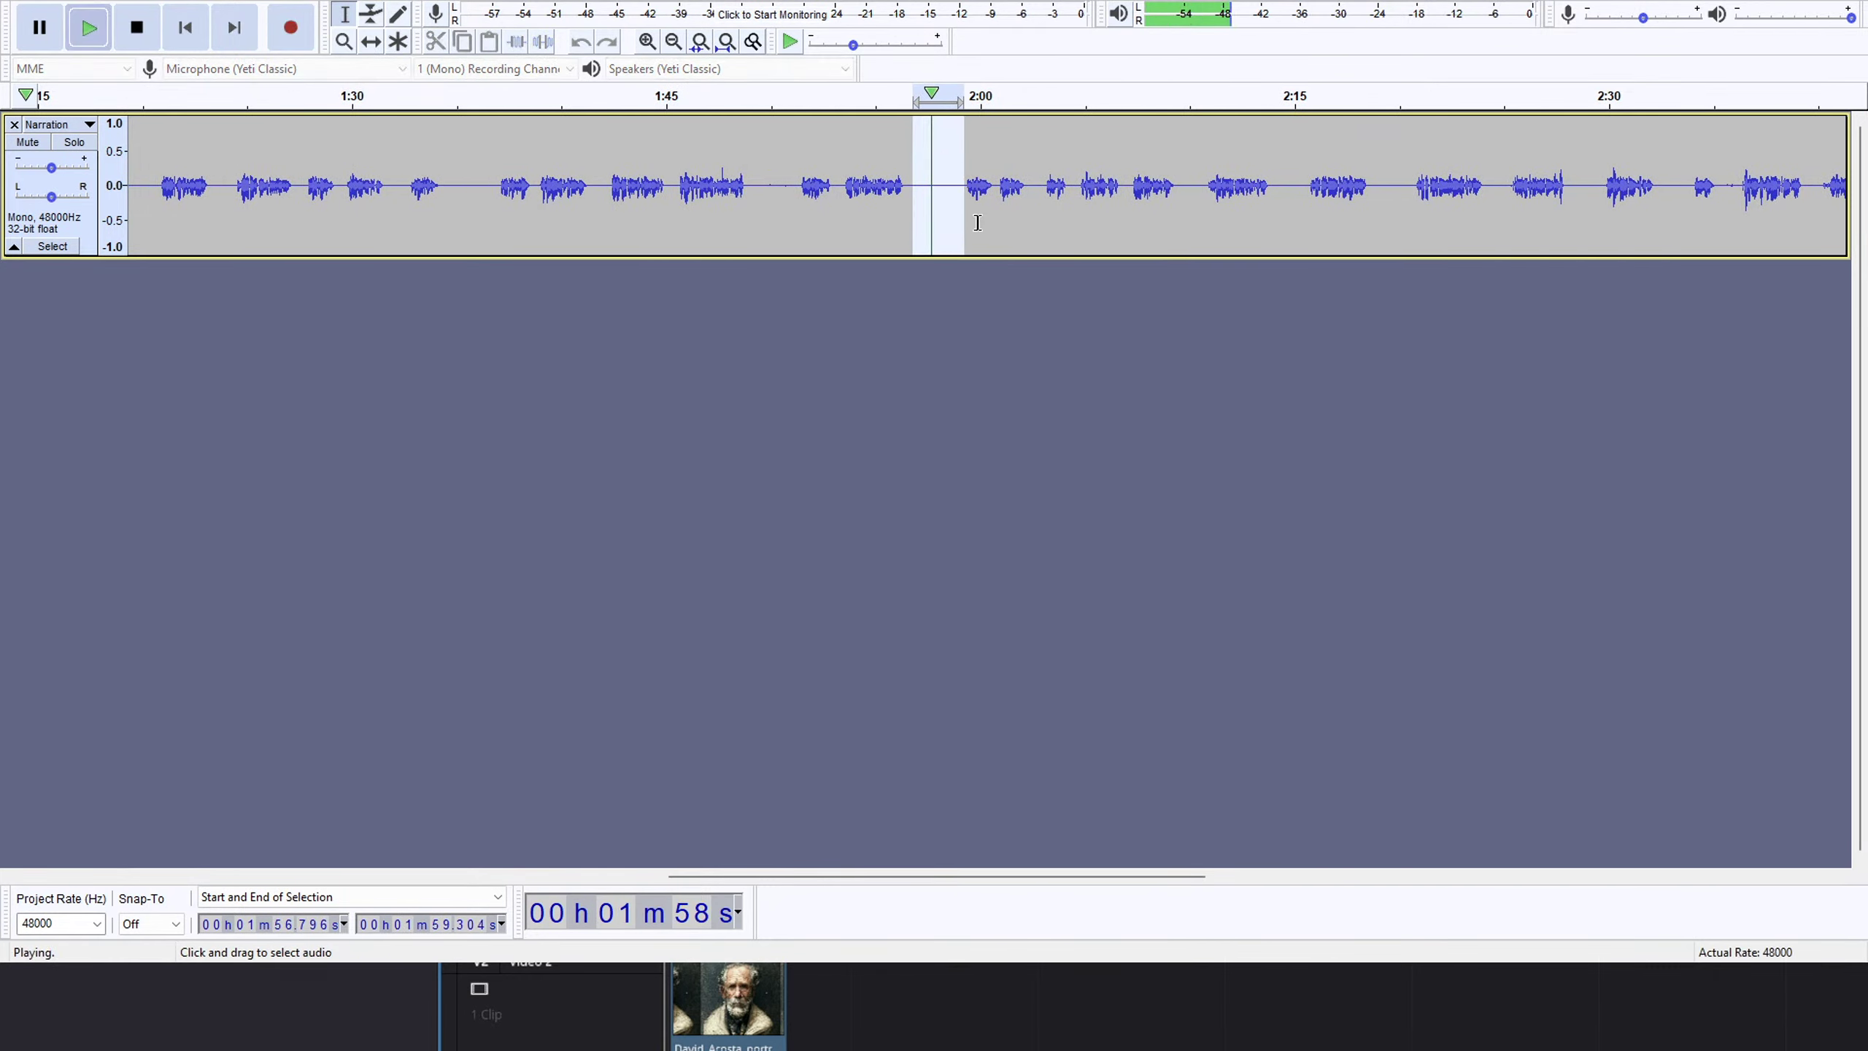
left_click_drag(963, 225, 960, 224)
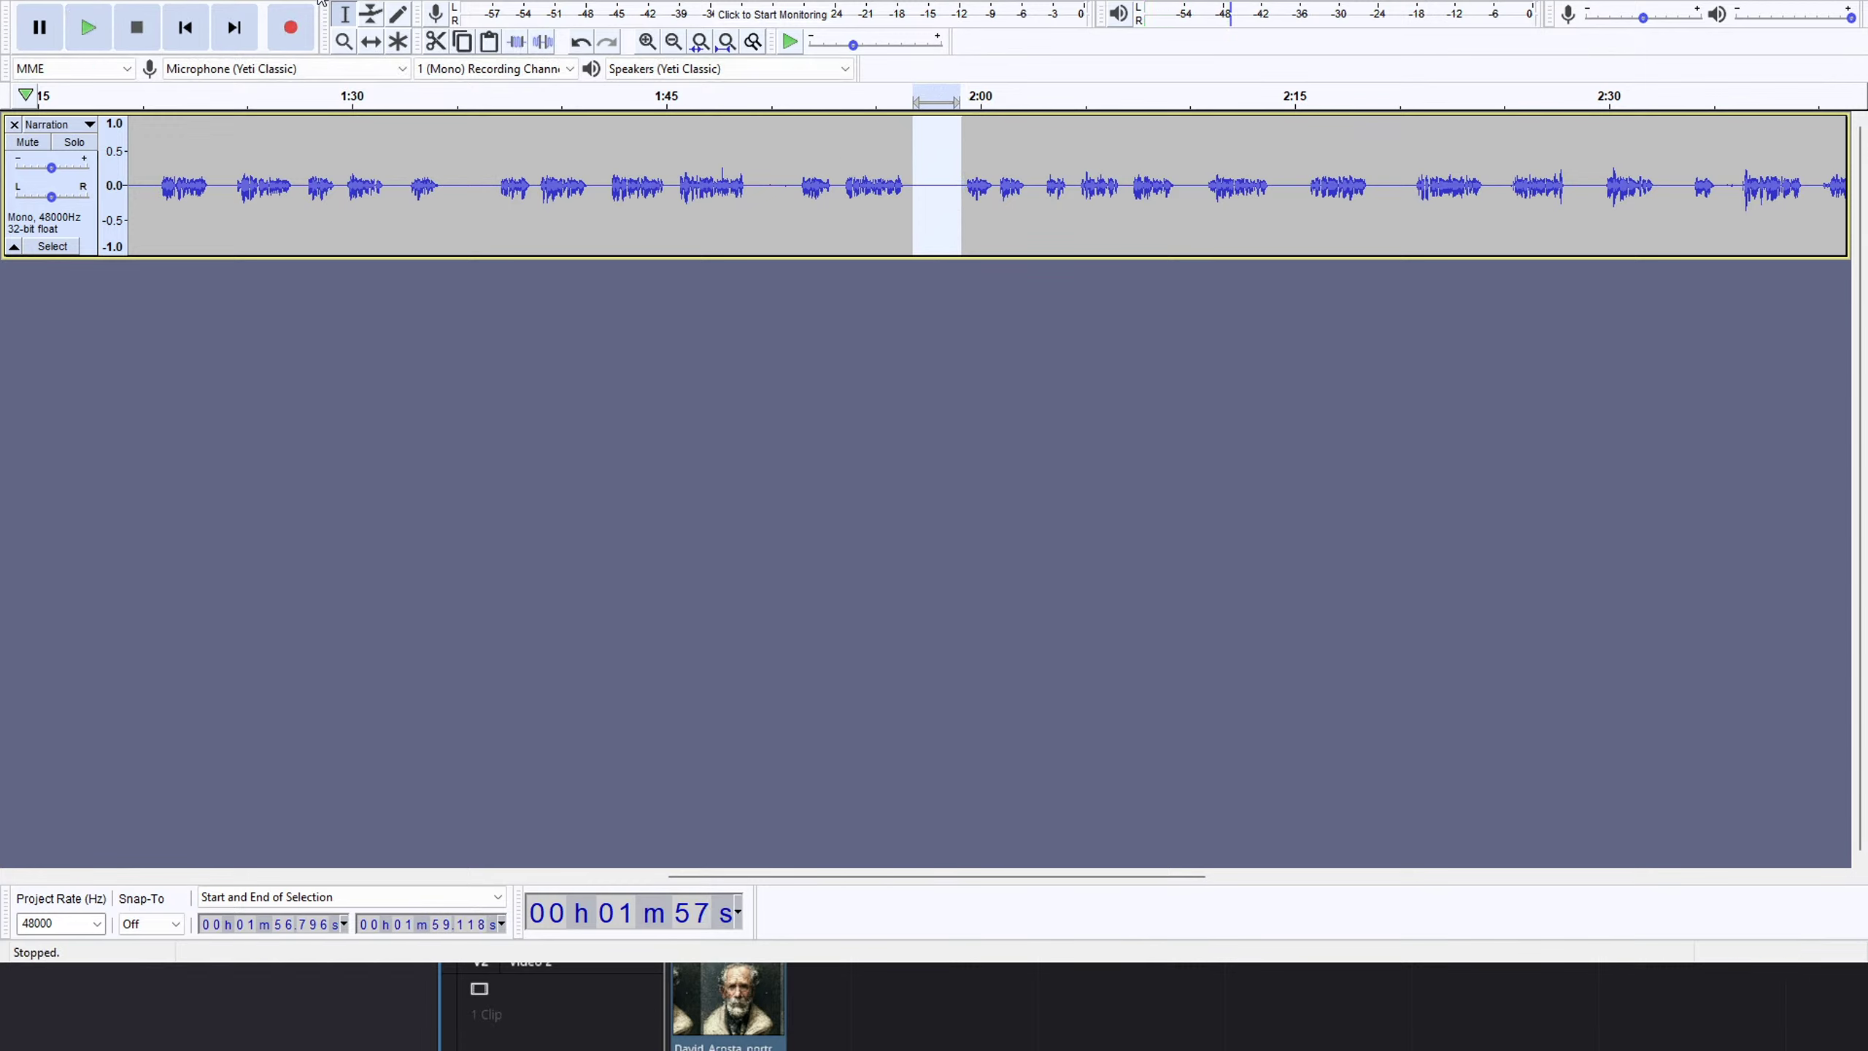
left_click(485, 396)
double_click(849, 213)
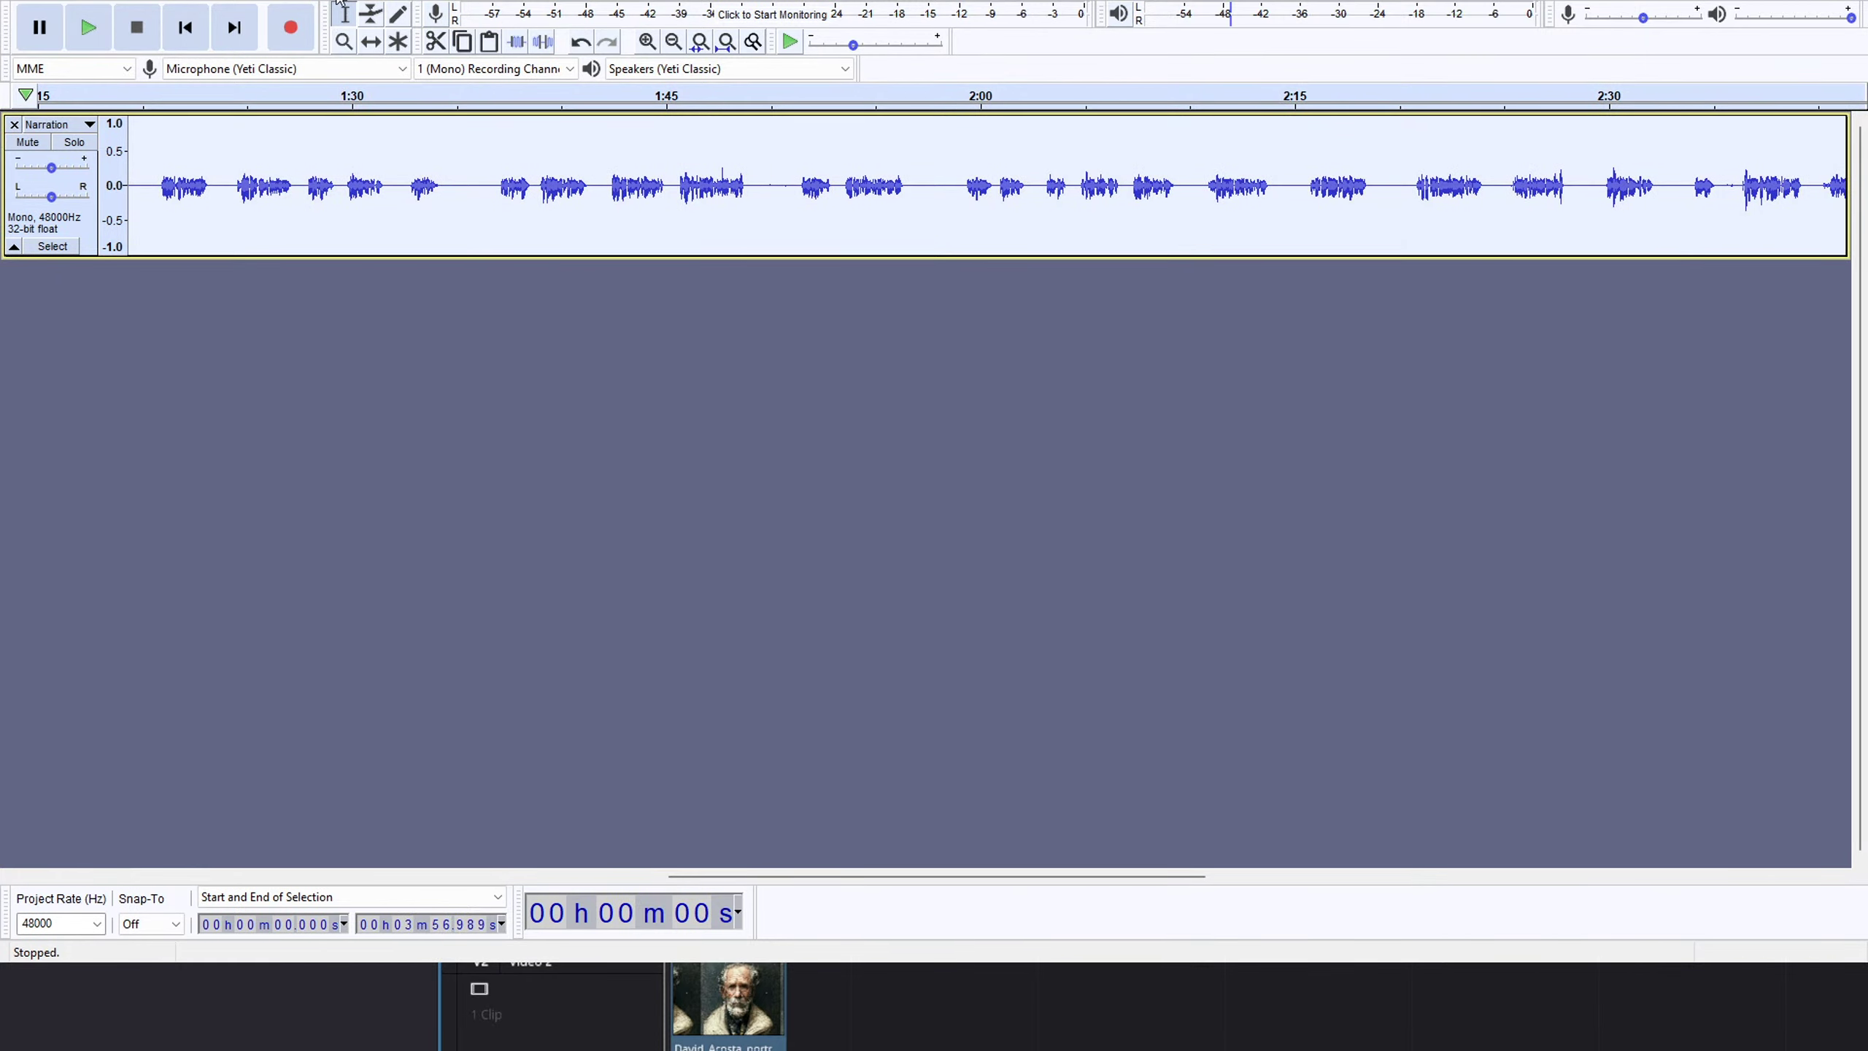
left_click(479, 379)
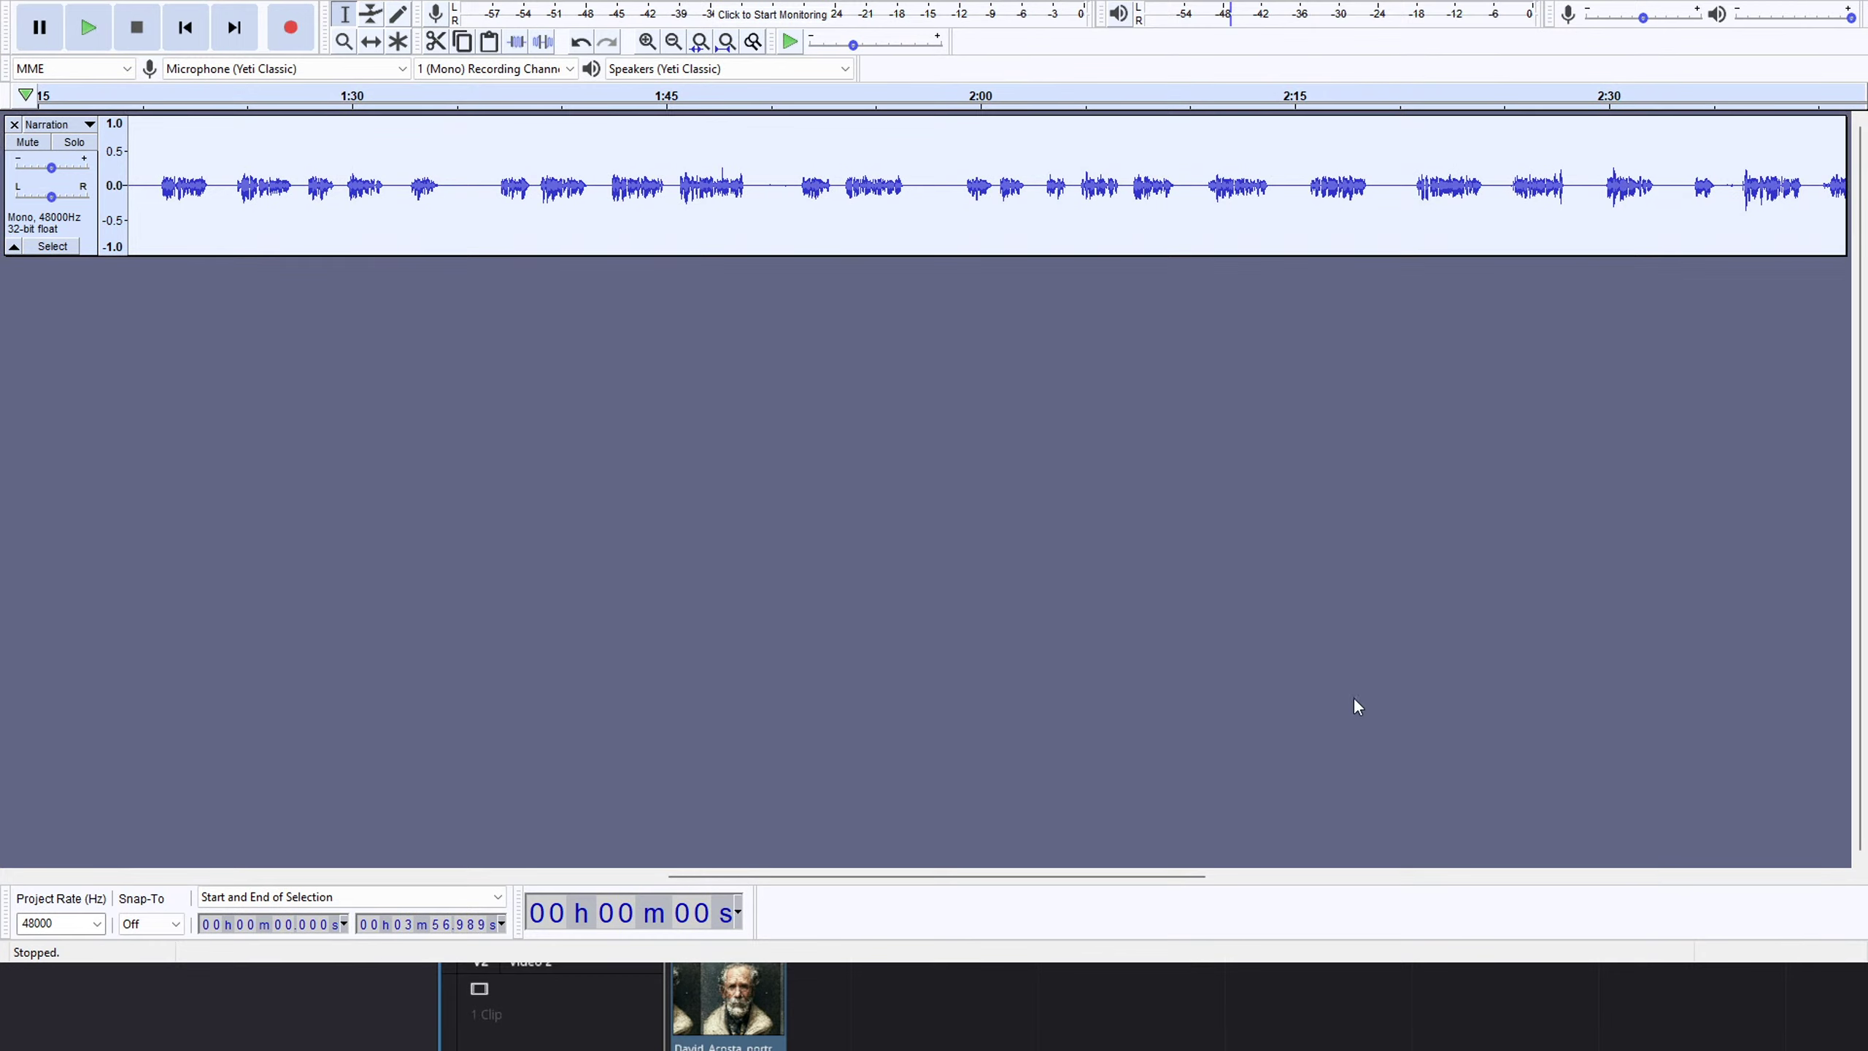
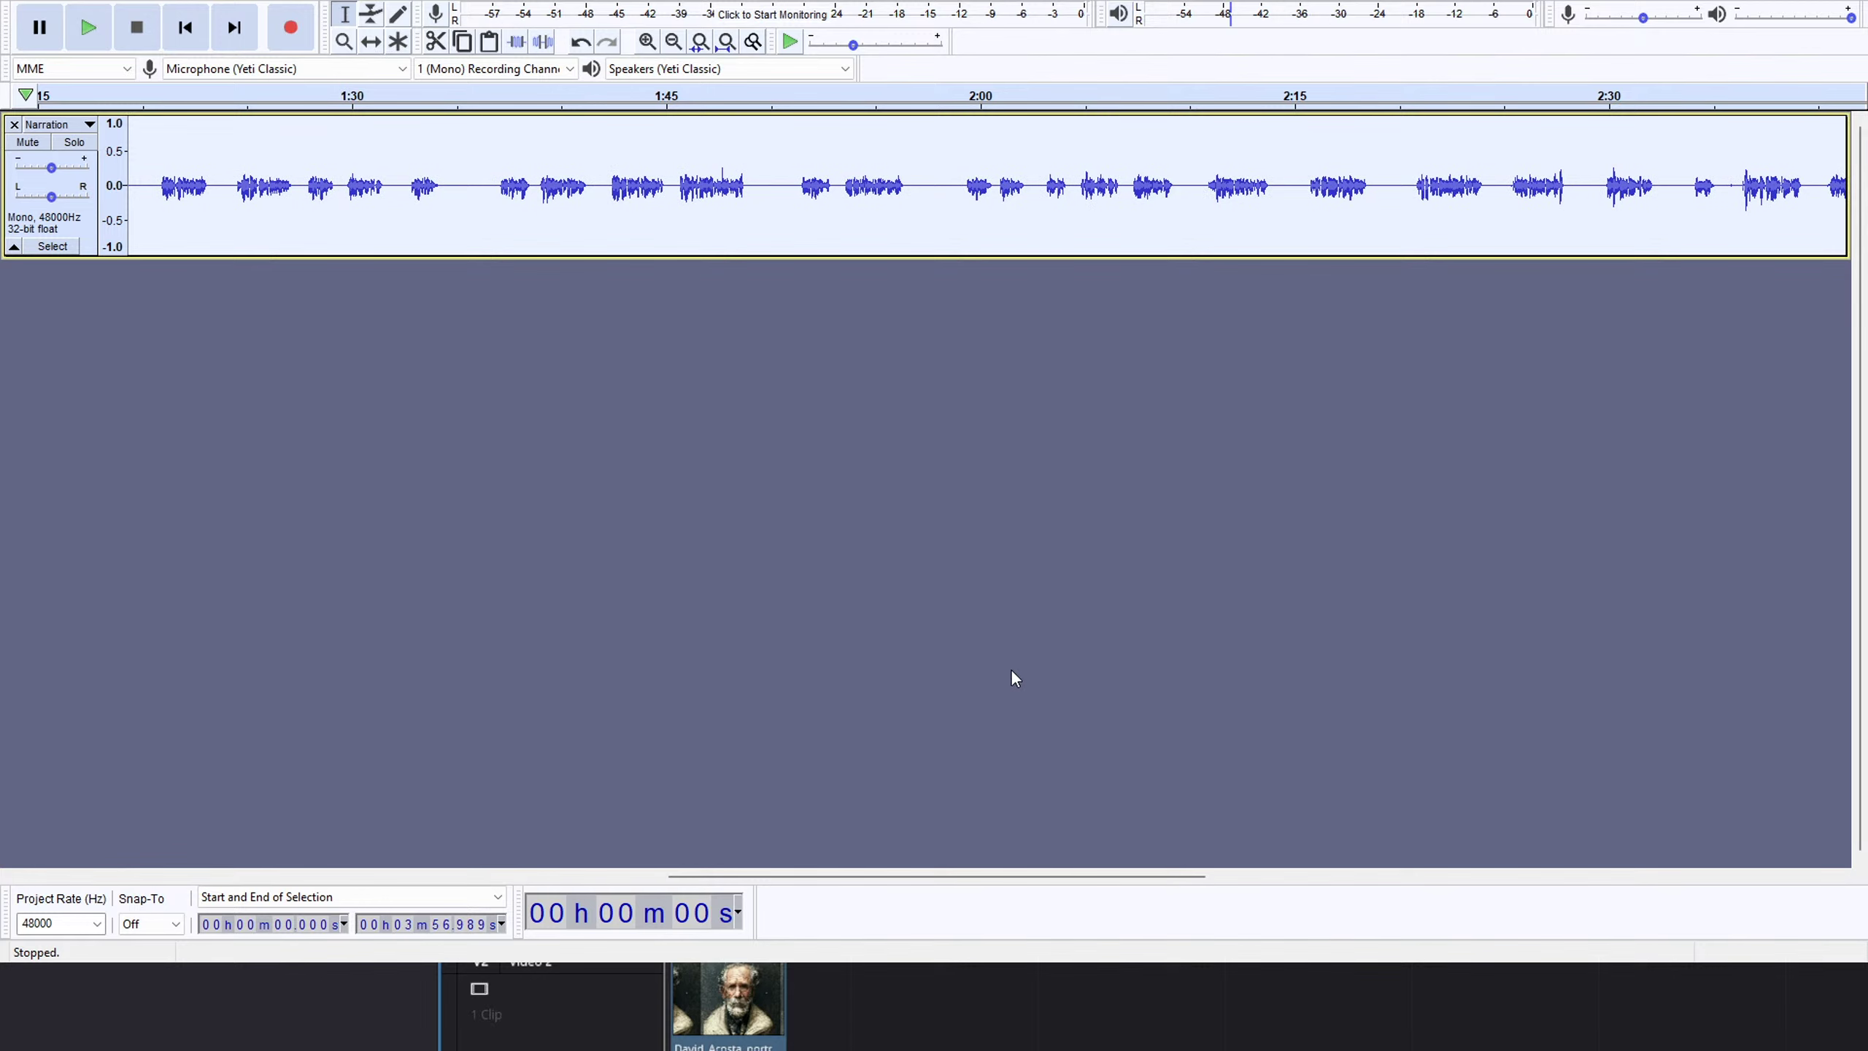
Listen to the processed narration from the beginning to about 0:30.
key("space")
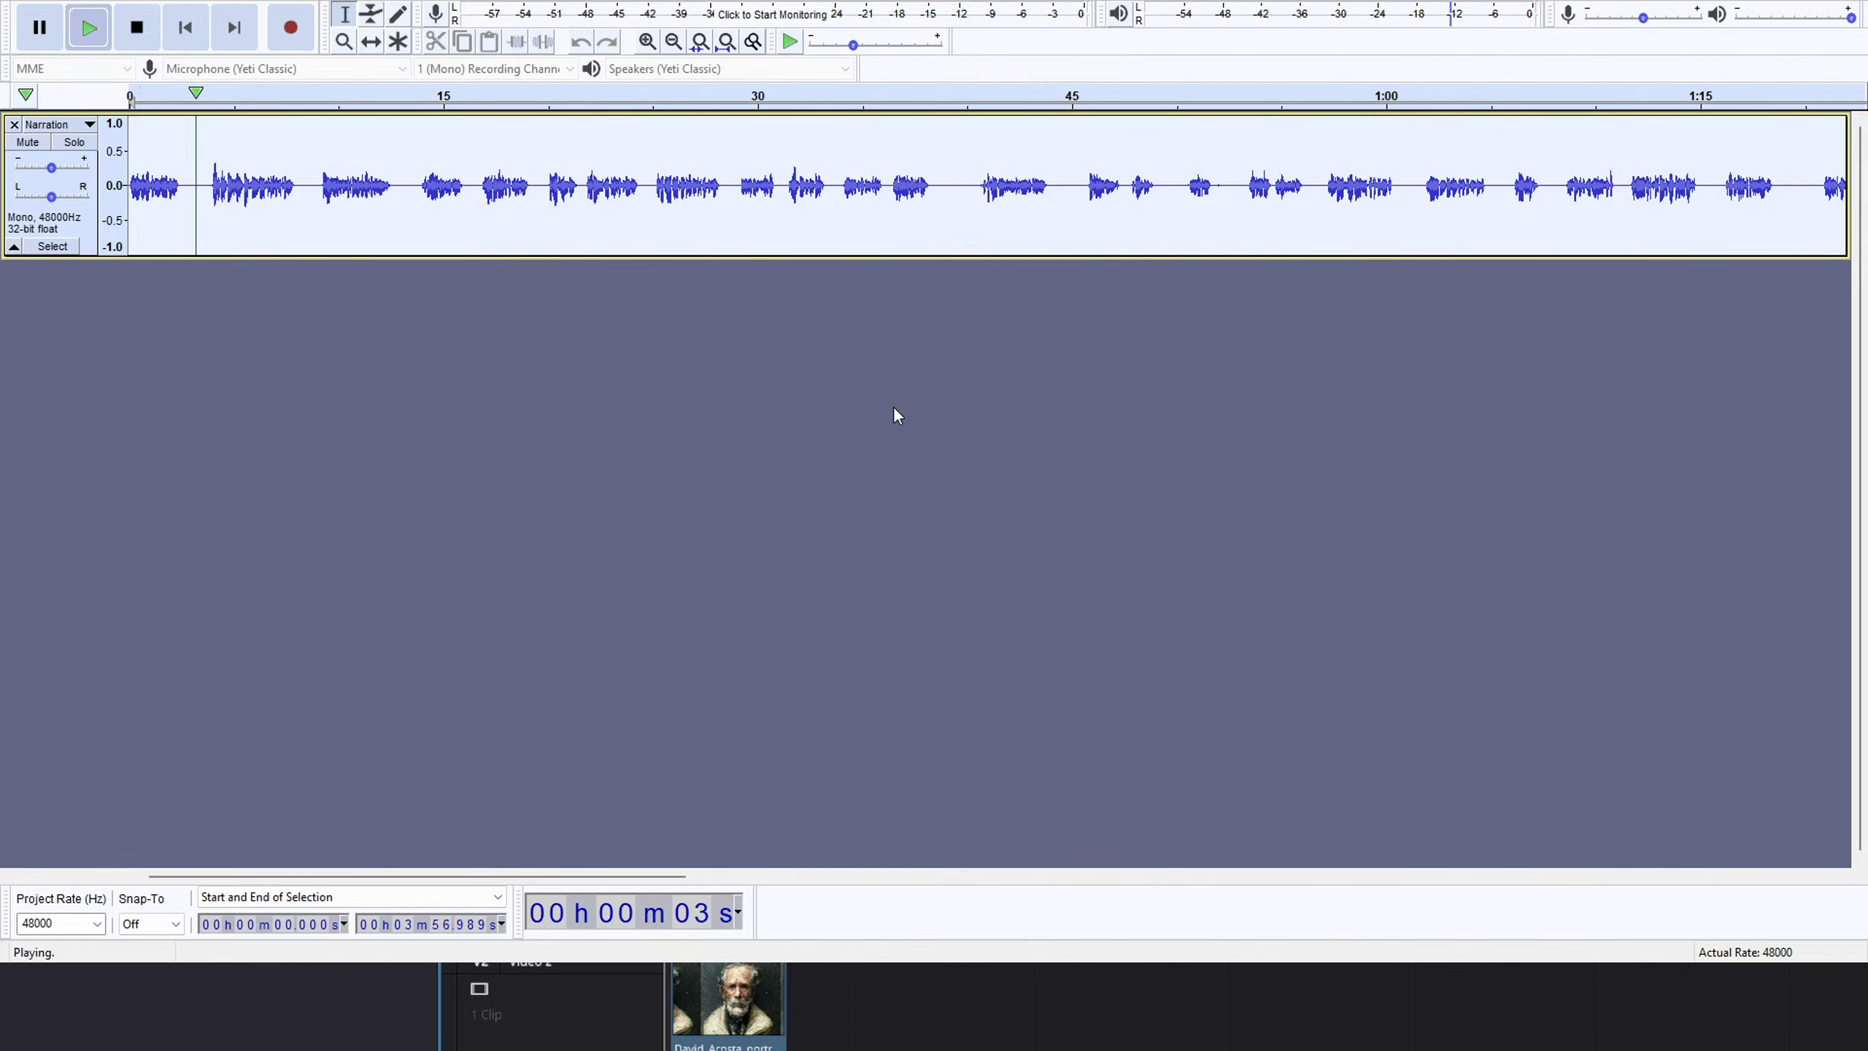
key("space")
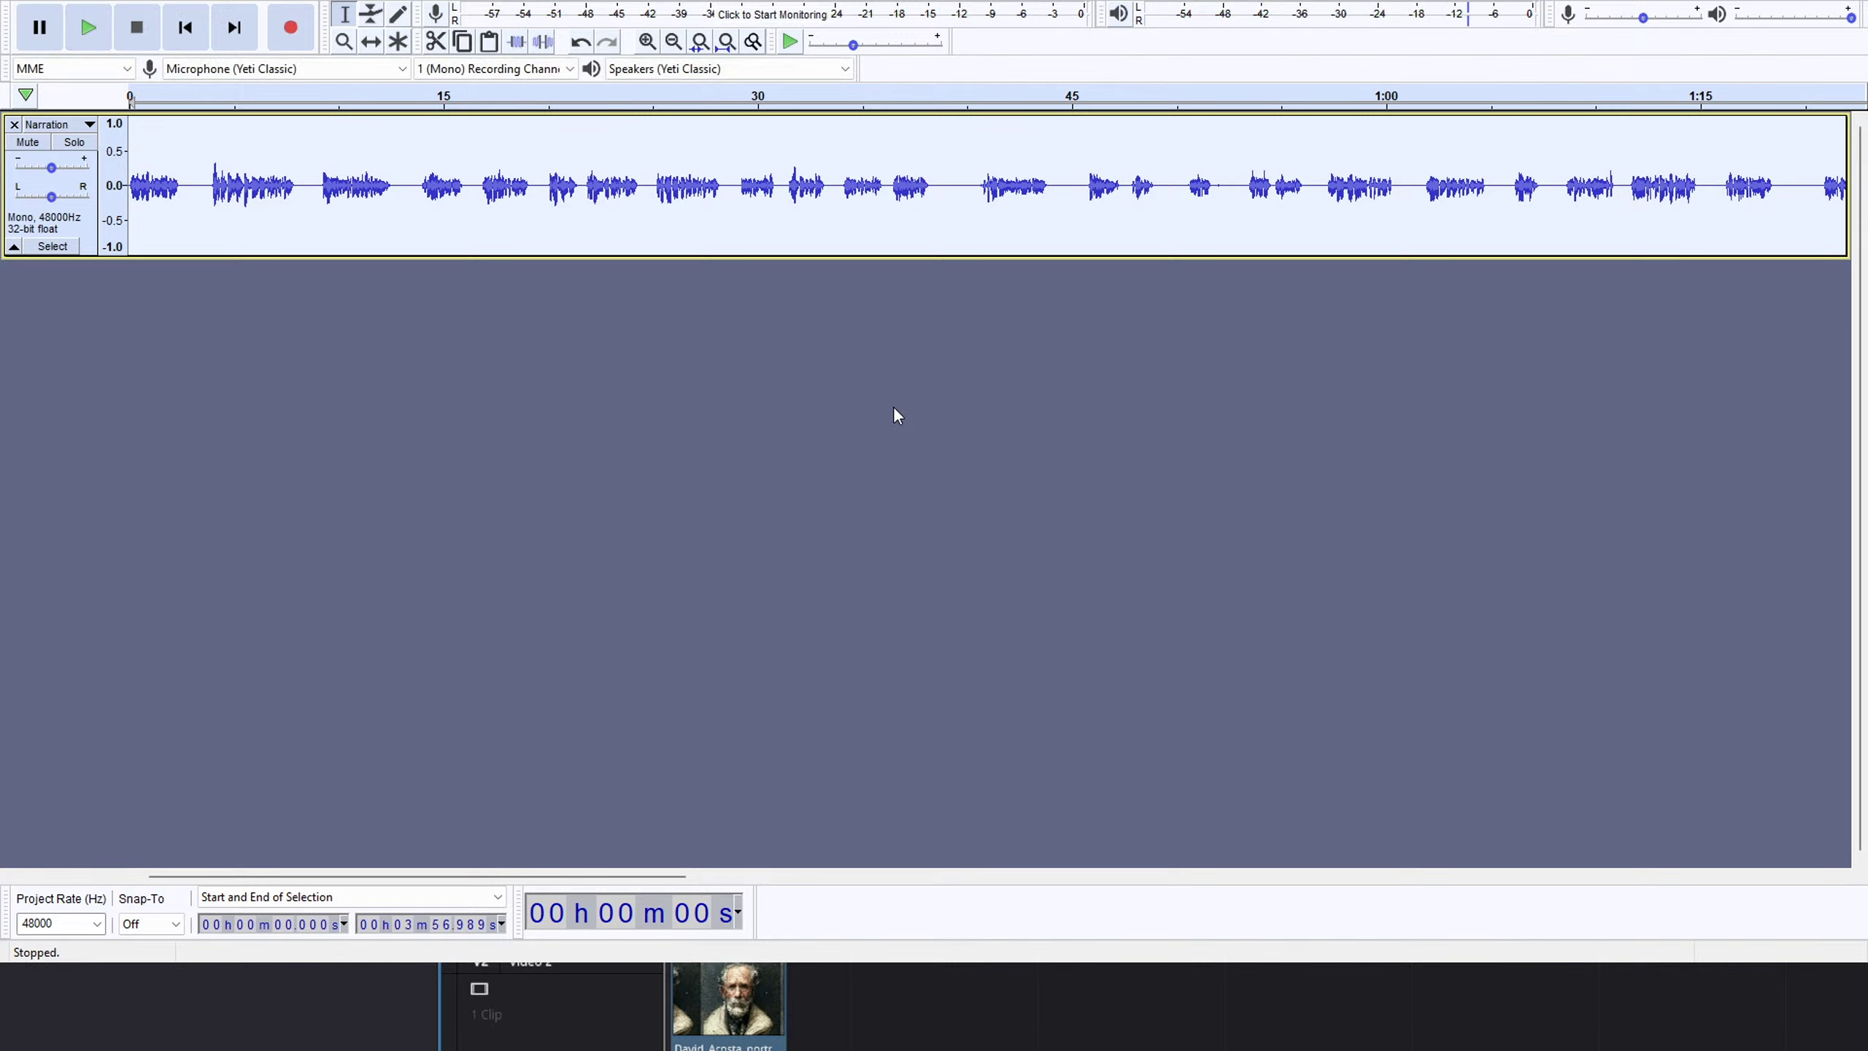
key("space")
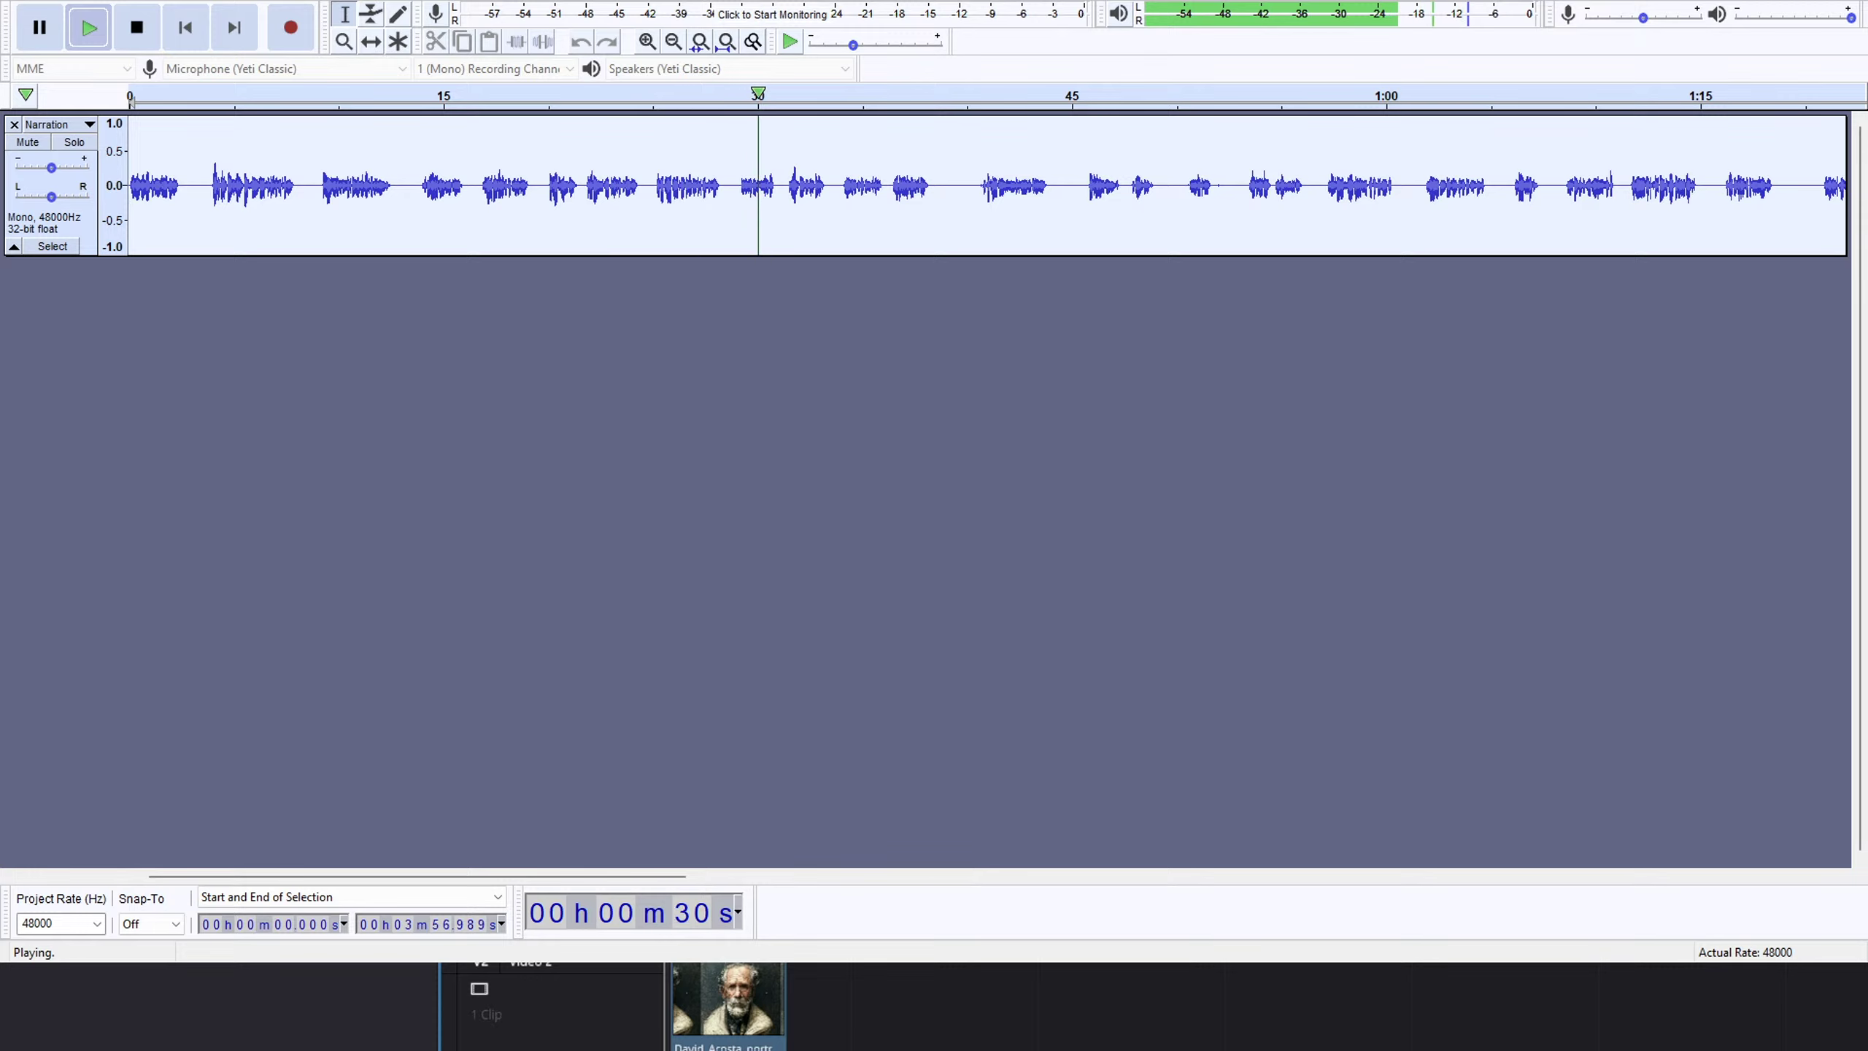
left_click(920, 707)
key("space")
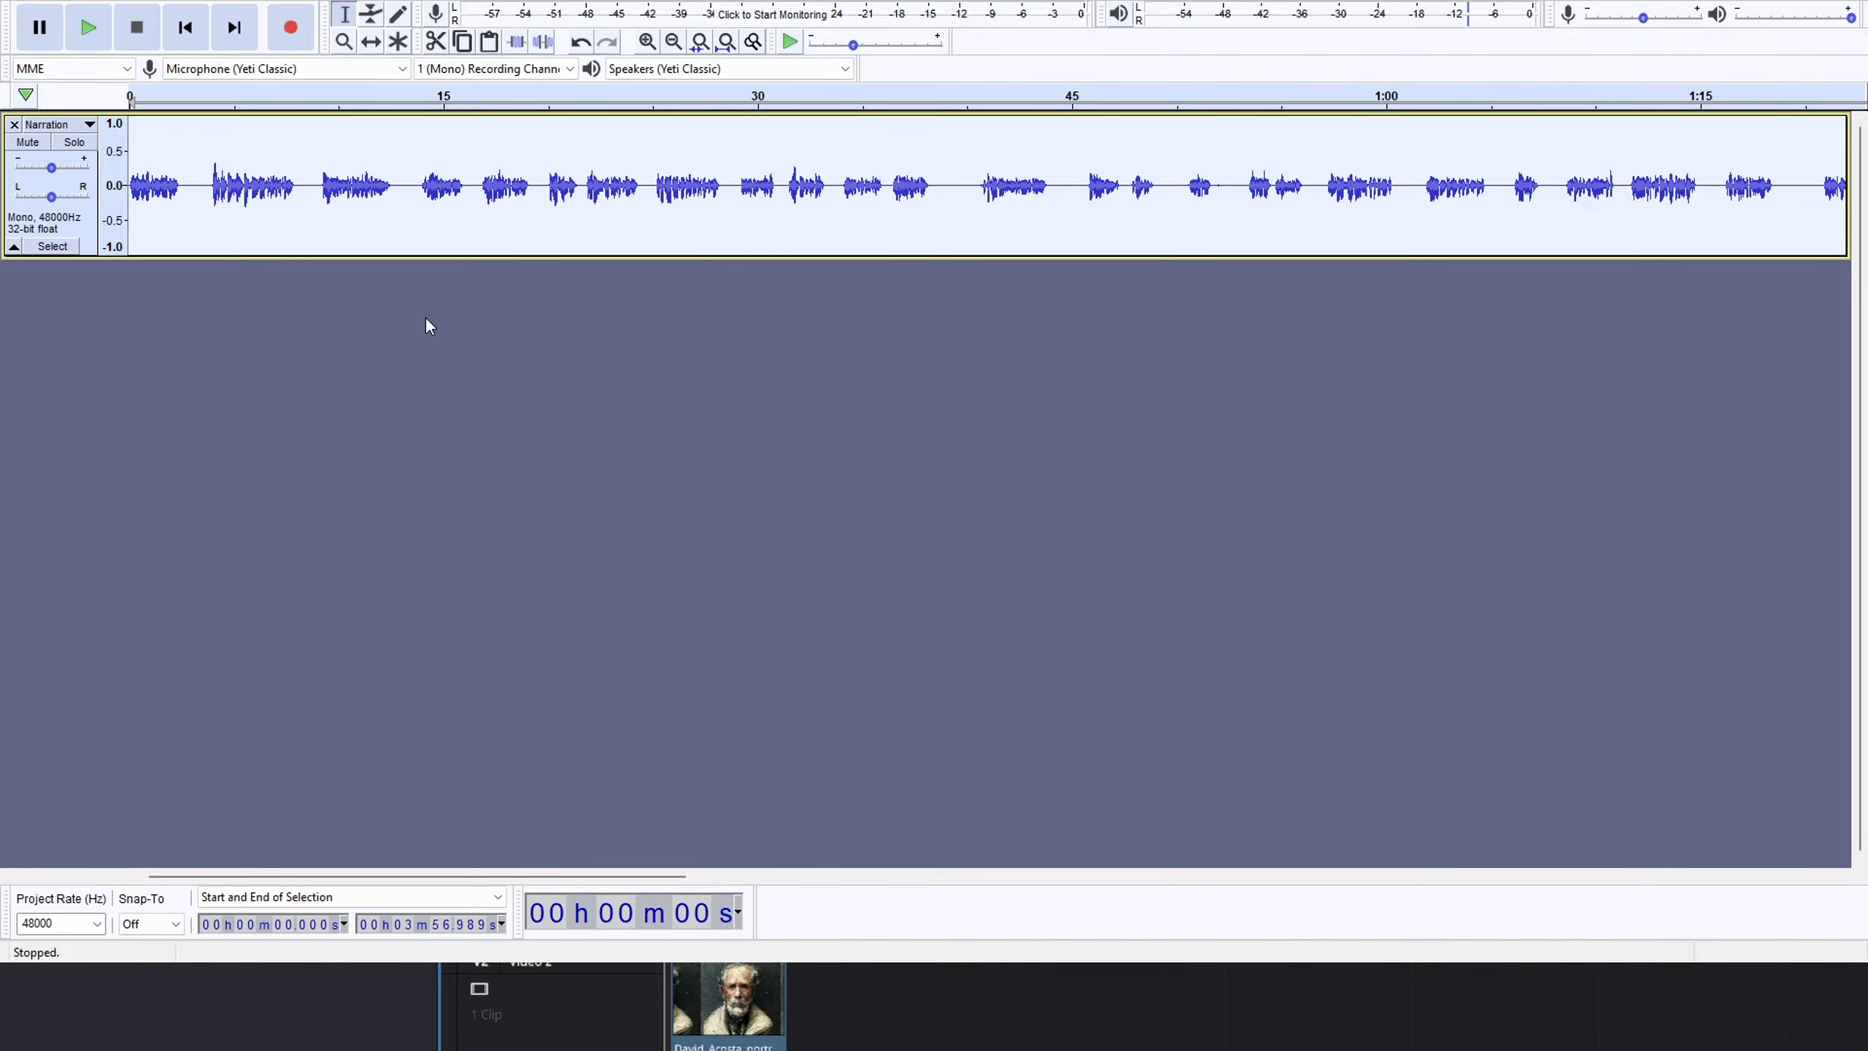
Check the narration around the pauses near 0:12, 0:28 and 0:52, replaying from about 0:12.
left_click(380, 96)
key("space")
left_click(395, 184)
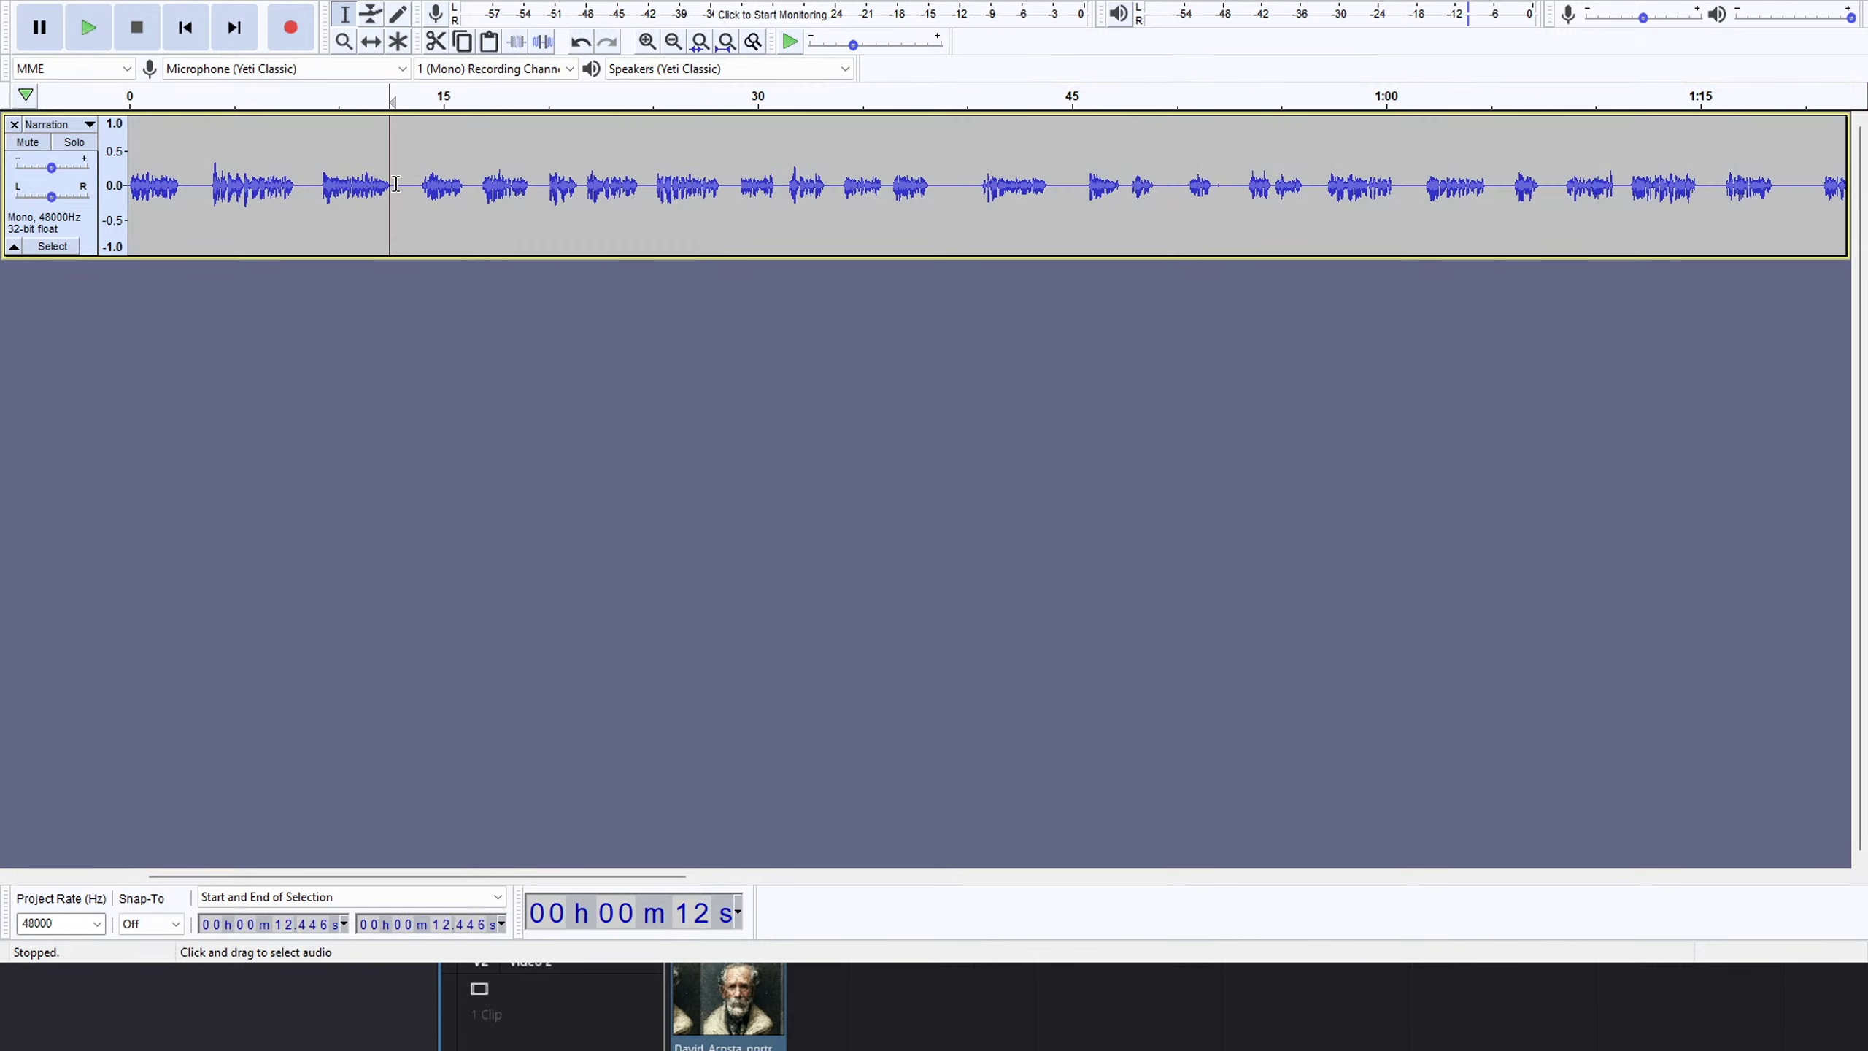
left_click_drag(392, 184, 403, 193)
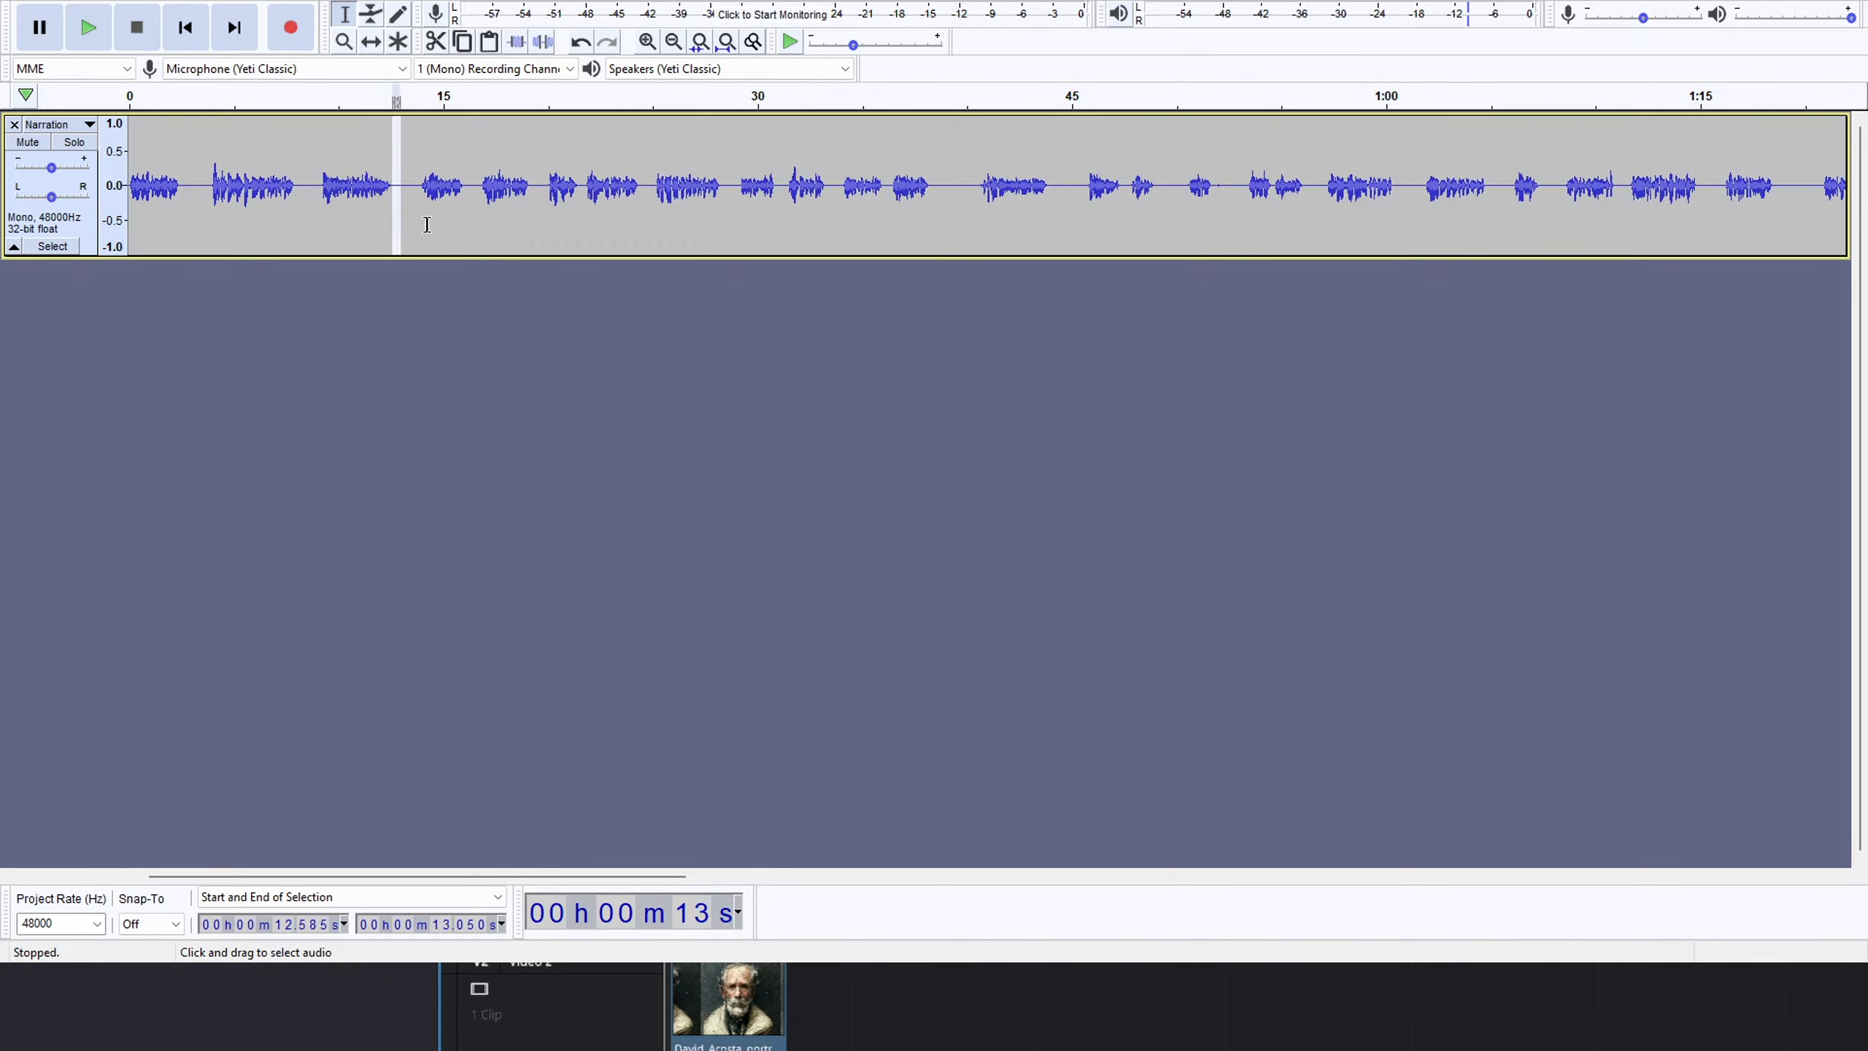
left_click(723, 203)
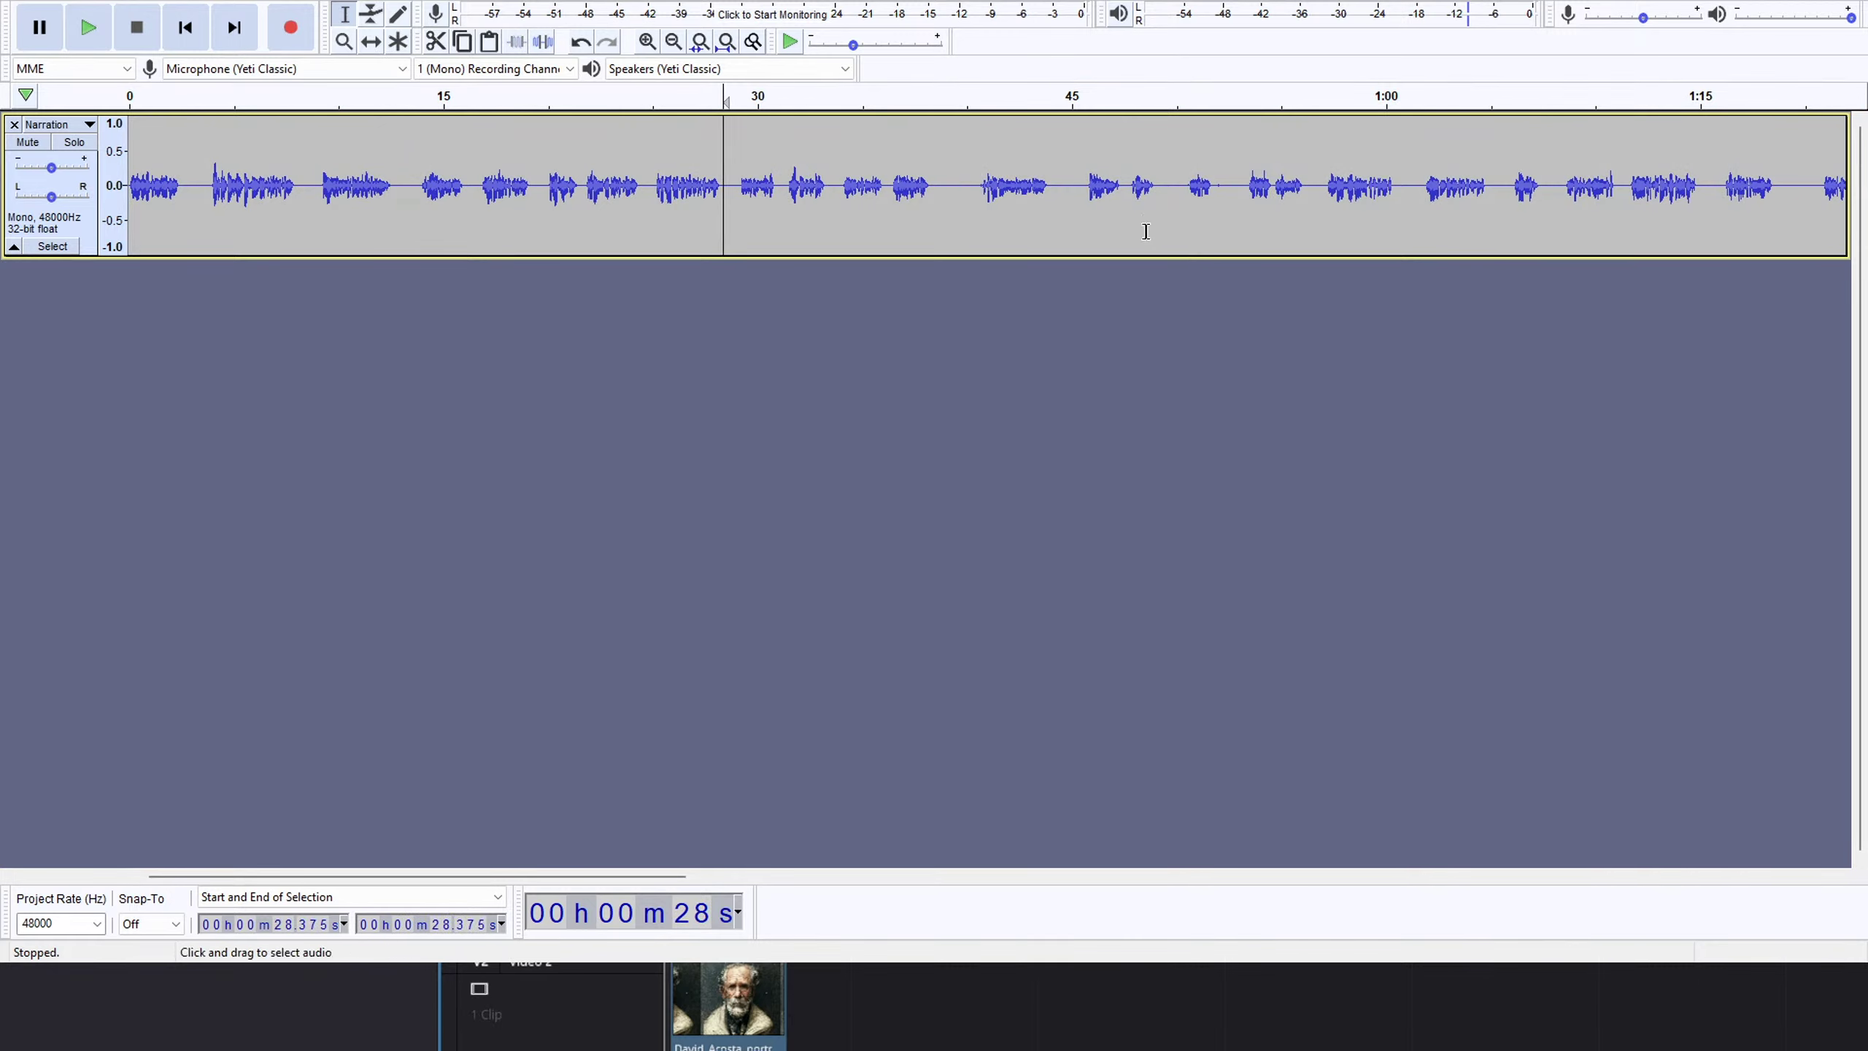
left_click(1208, 191)
left_click(1231, 191)
left_click(1212, 190)
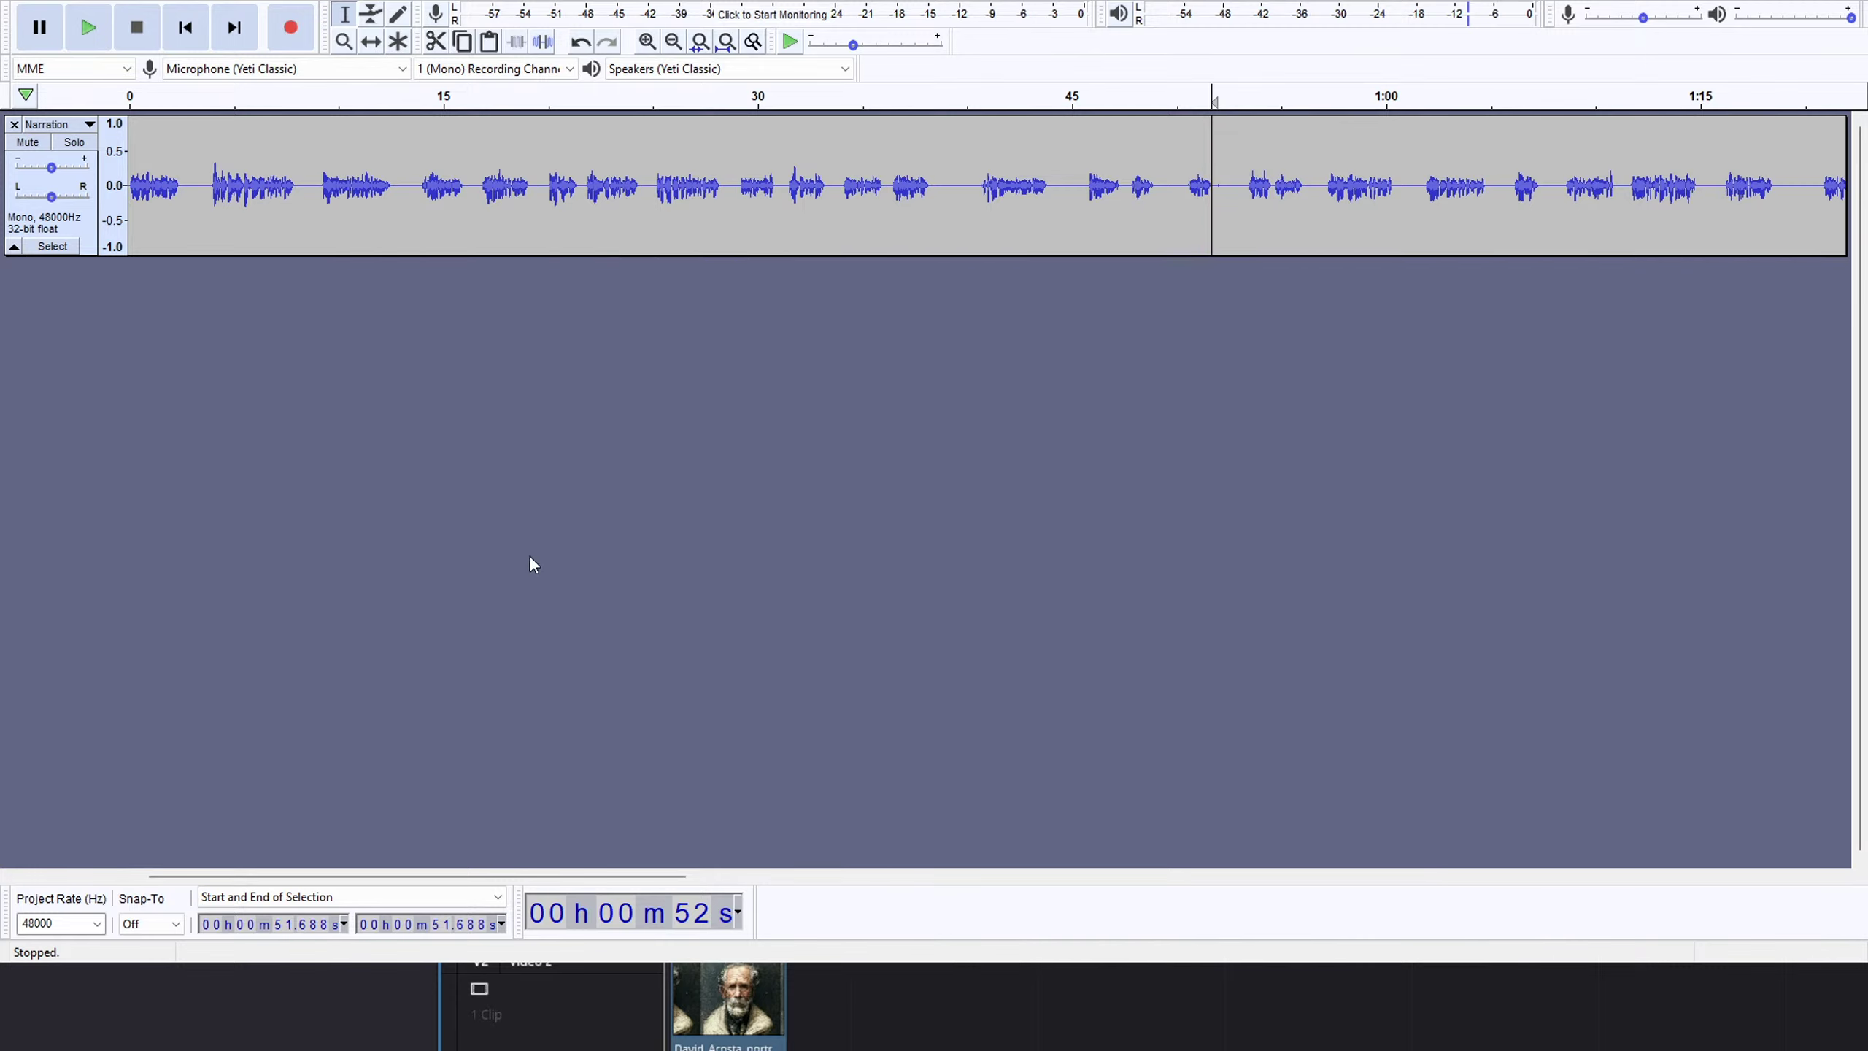
Close the Narration track, bring in the next voice recording and listen to its opening lines from the start.
left_click(464, 602)
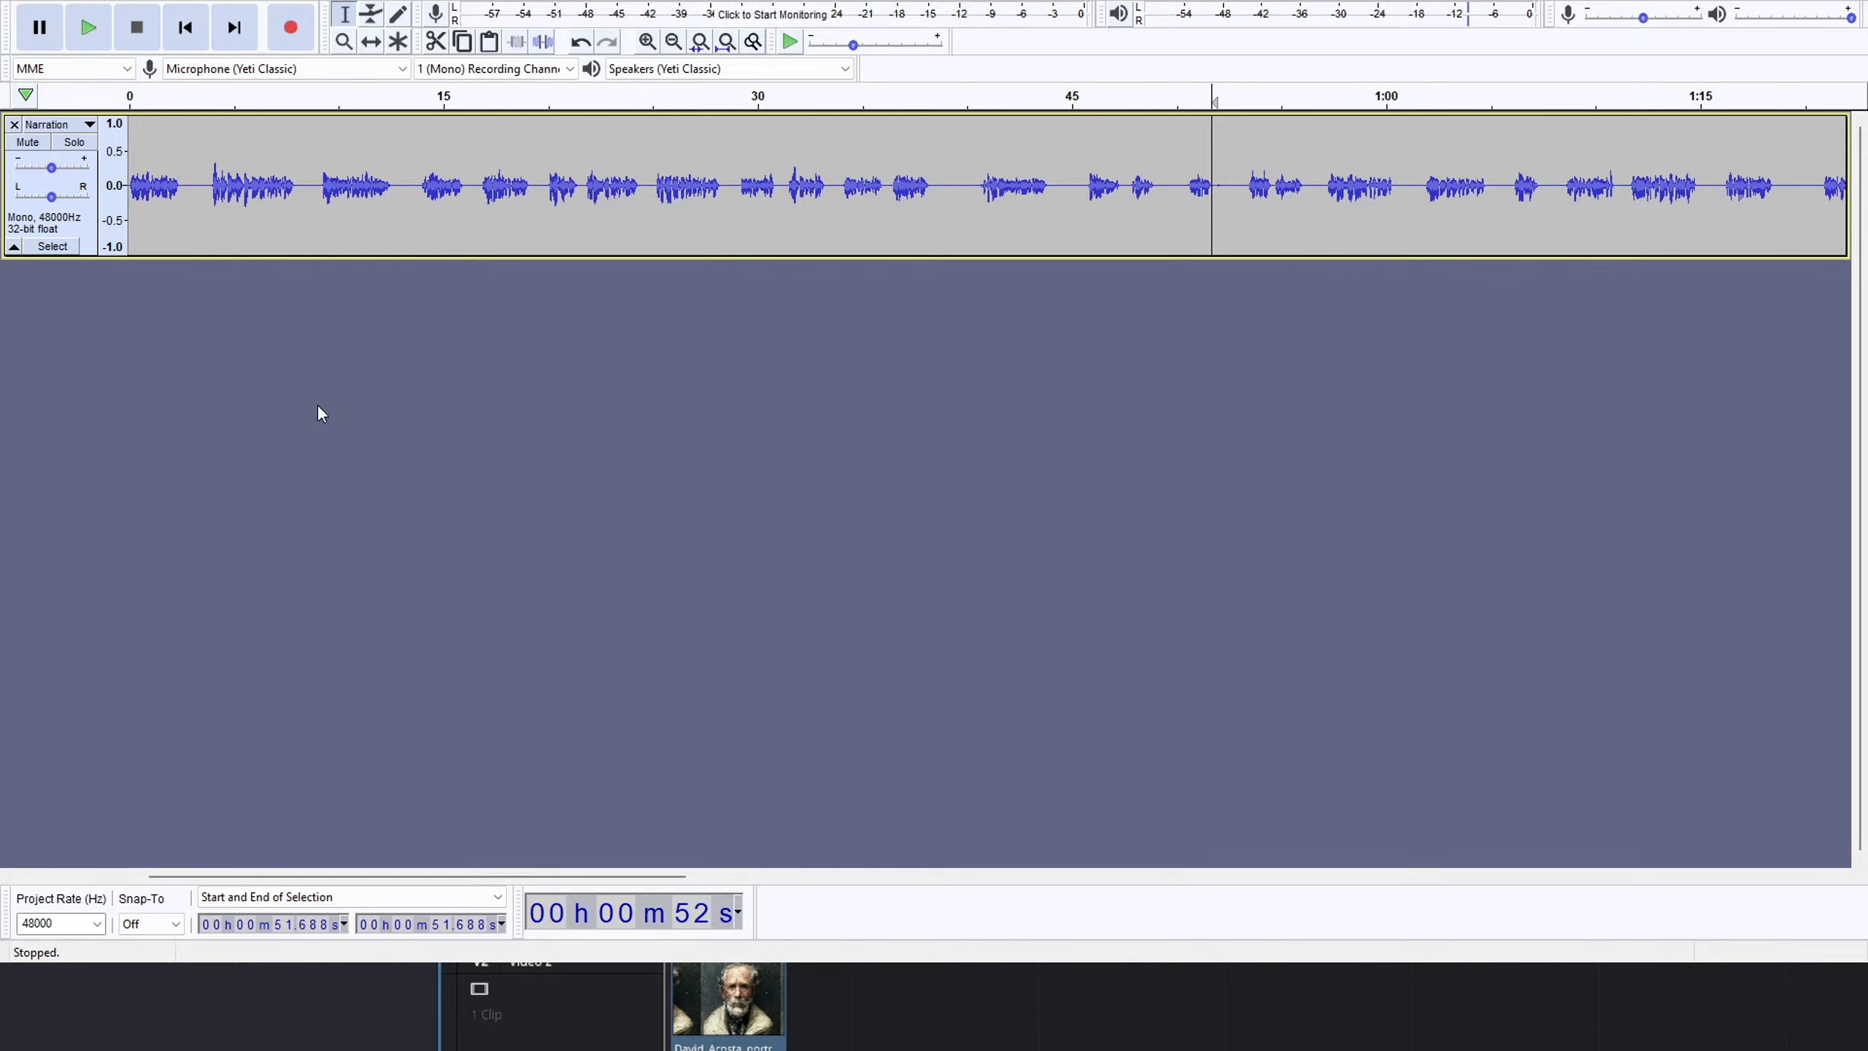
left_click(13, 124)
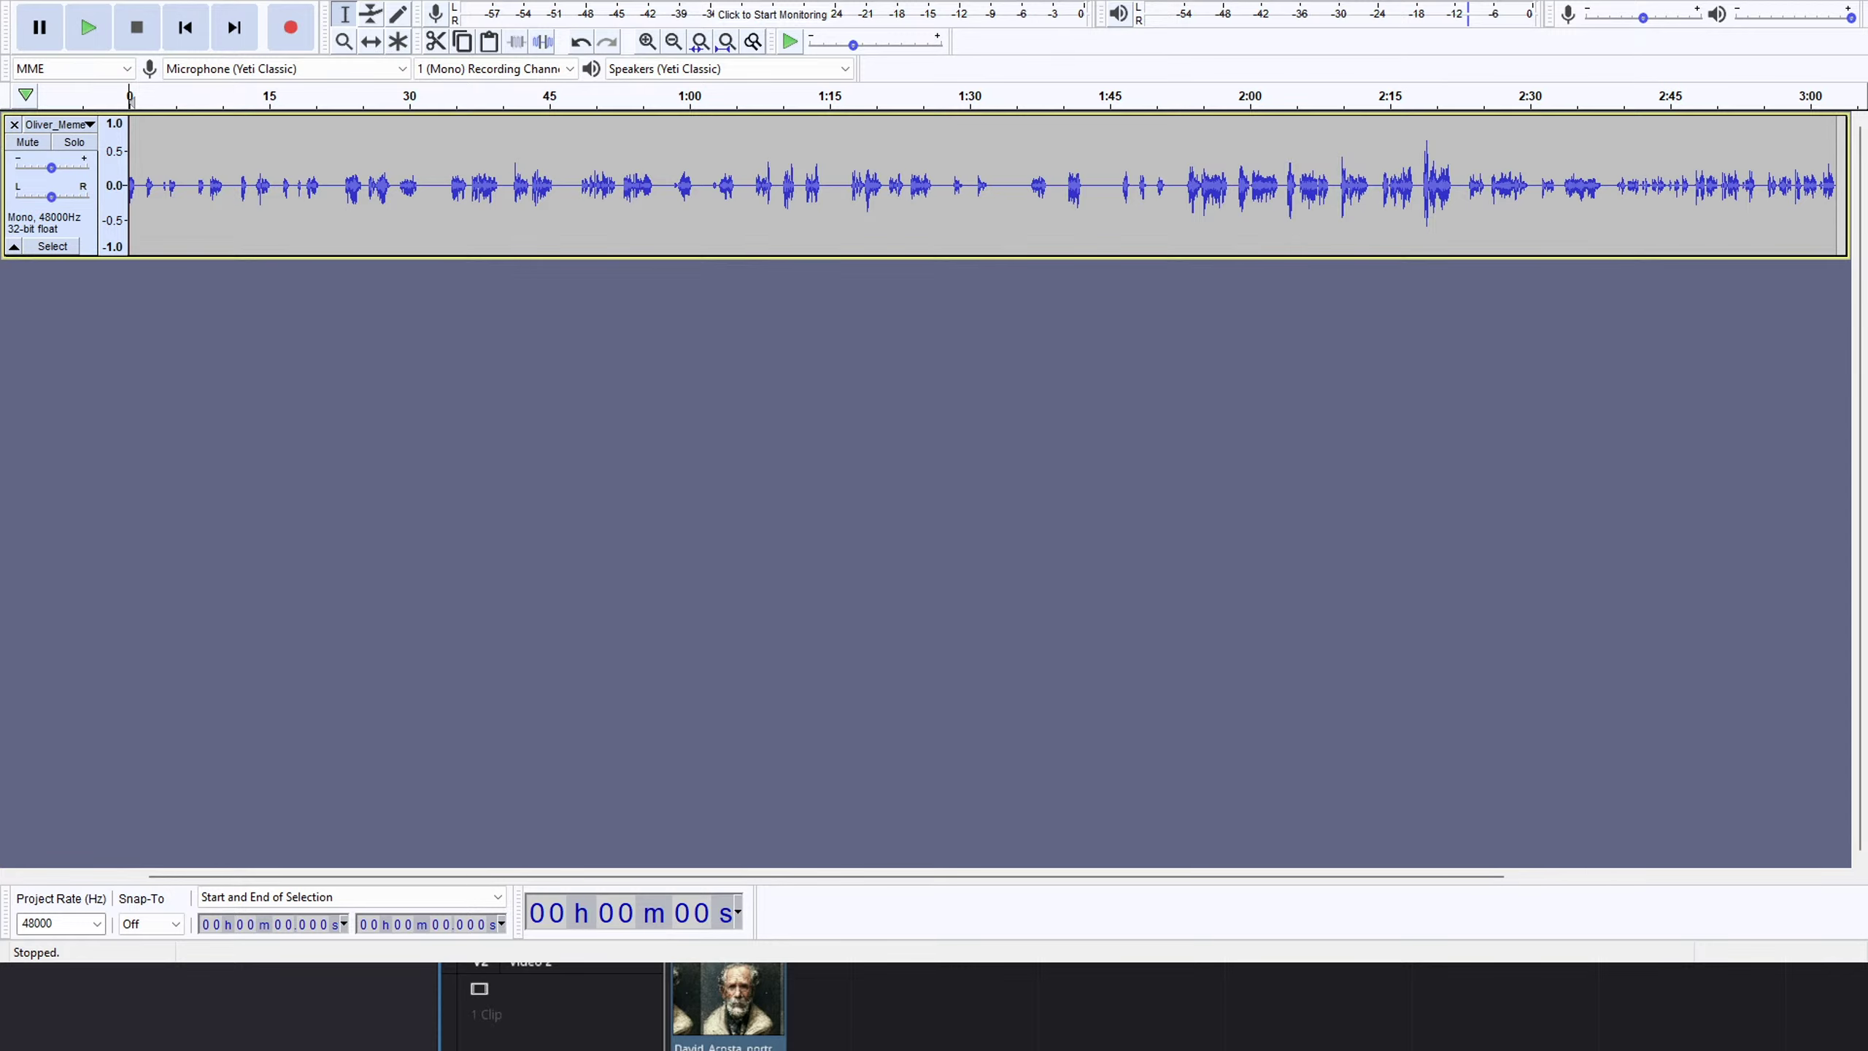
key("space")
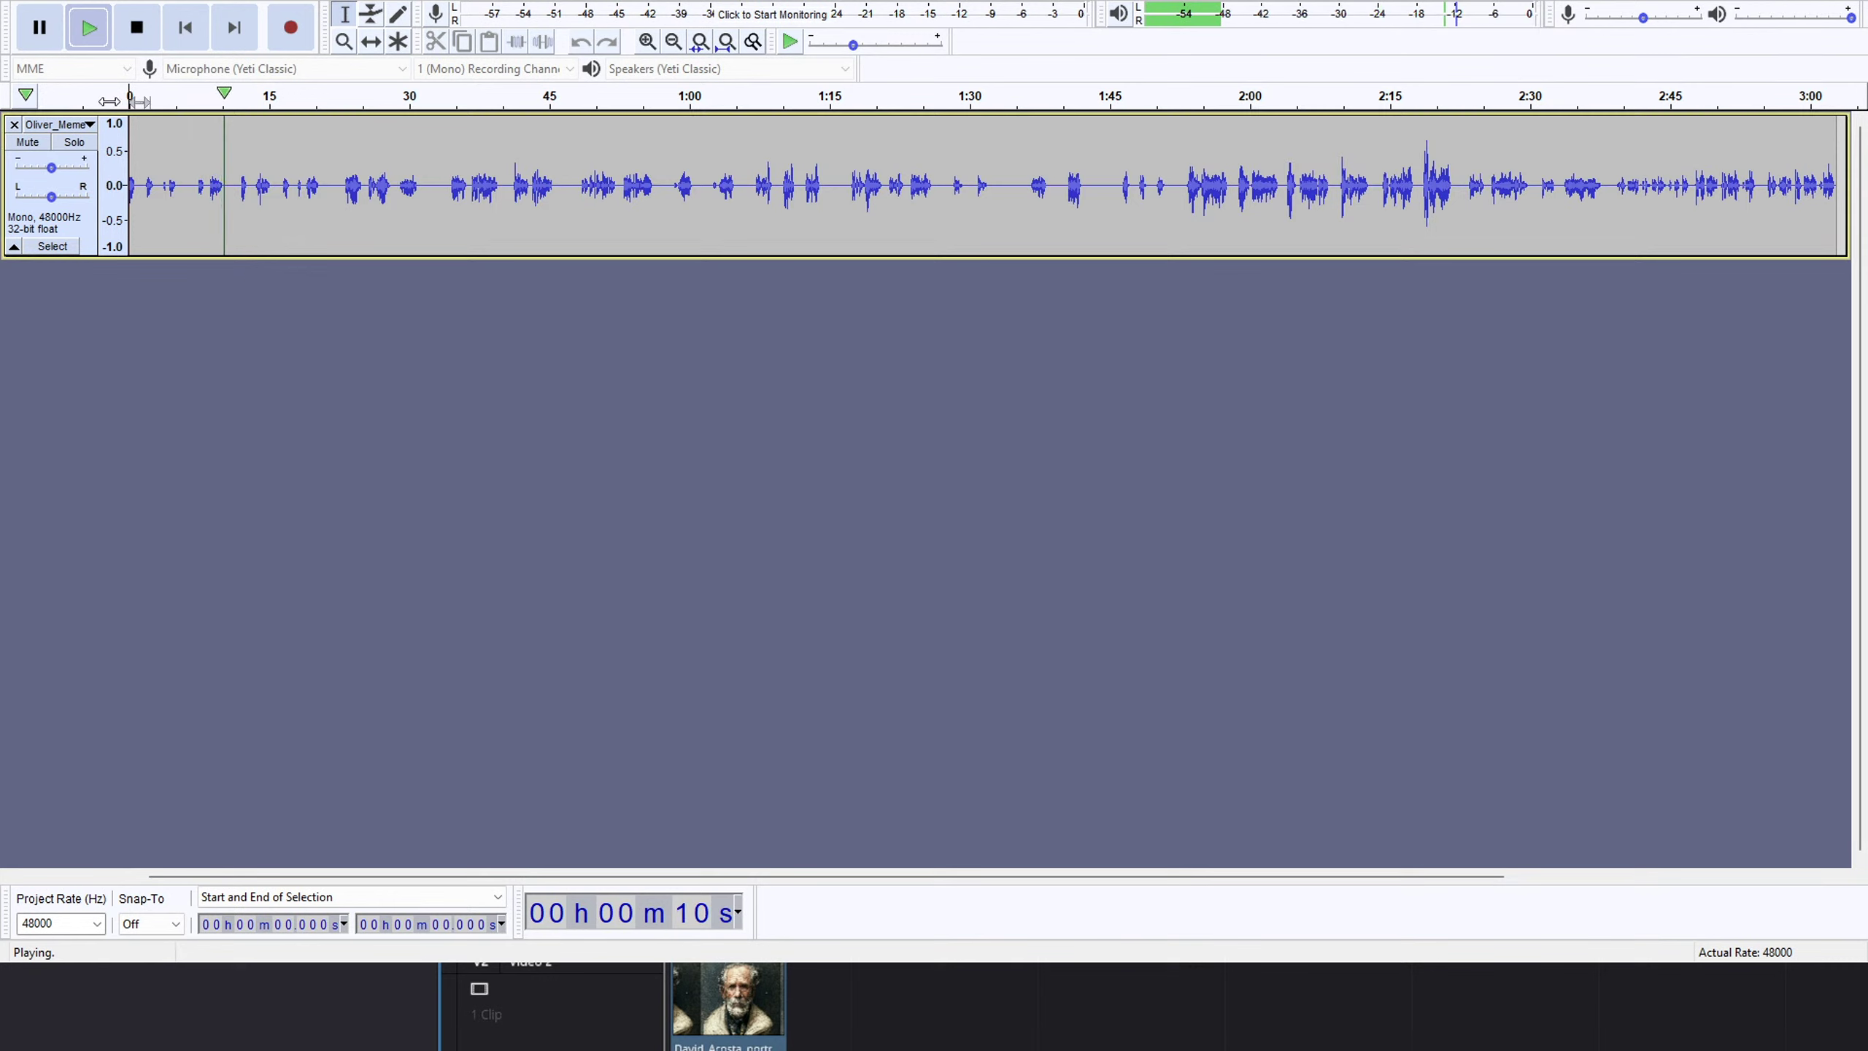
left_click(131, 96)
key("space")
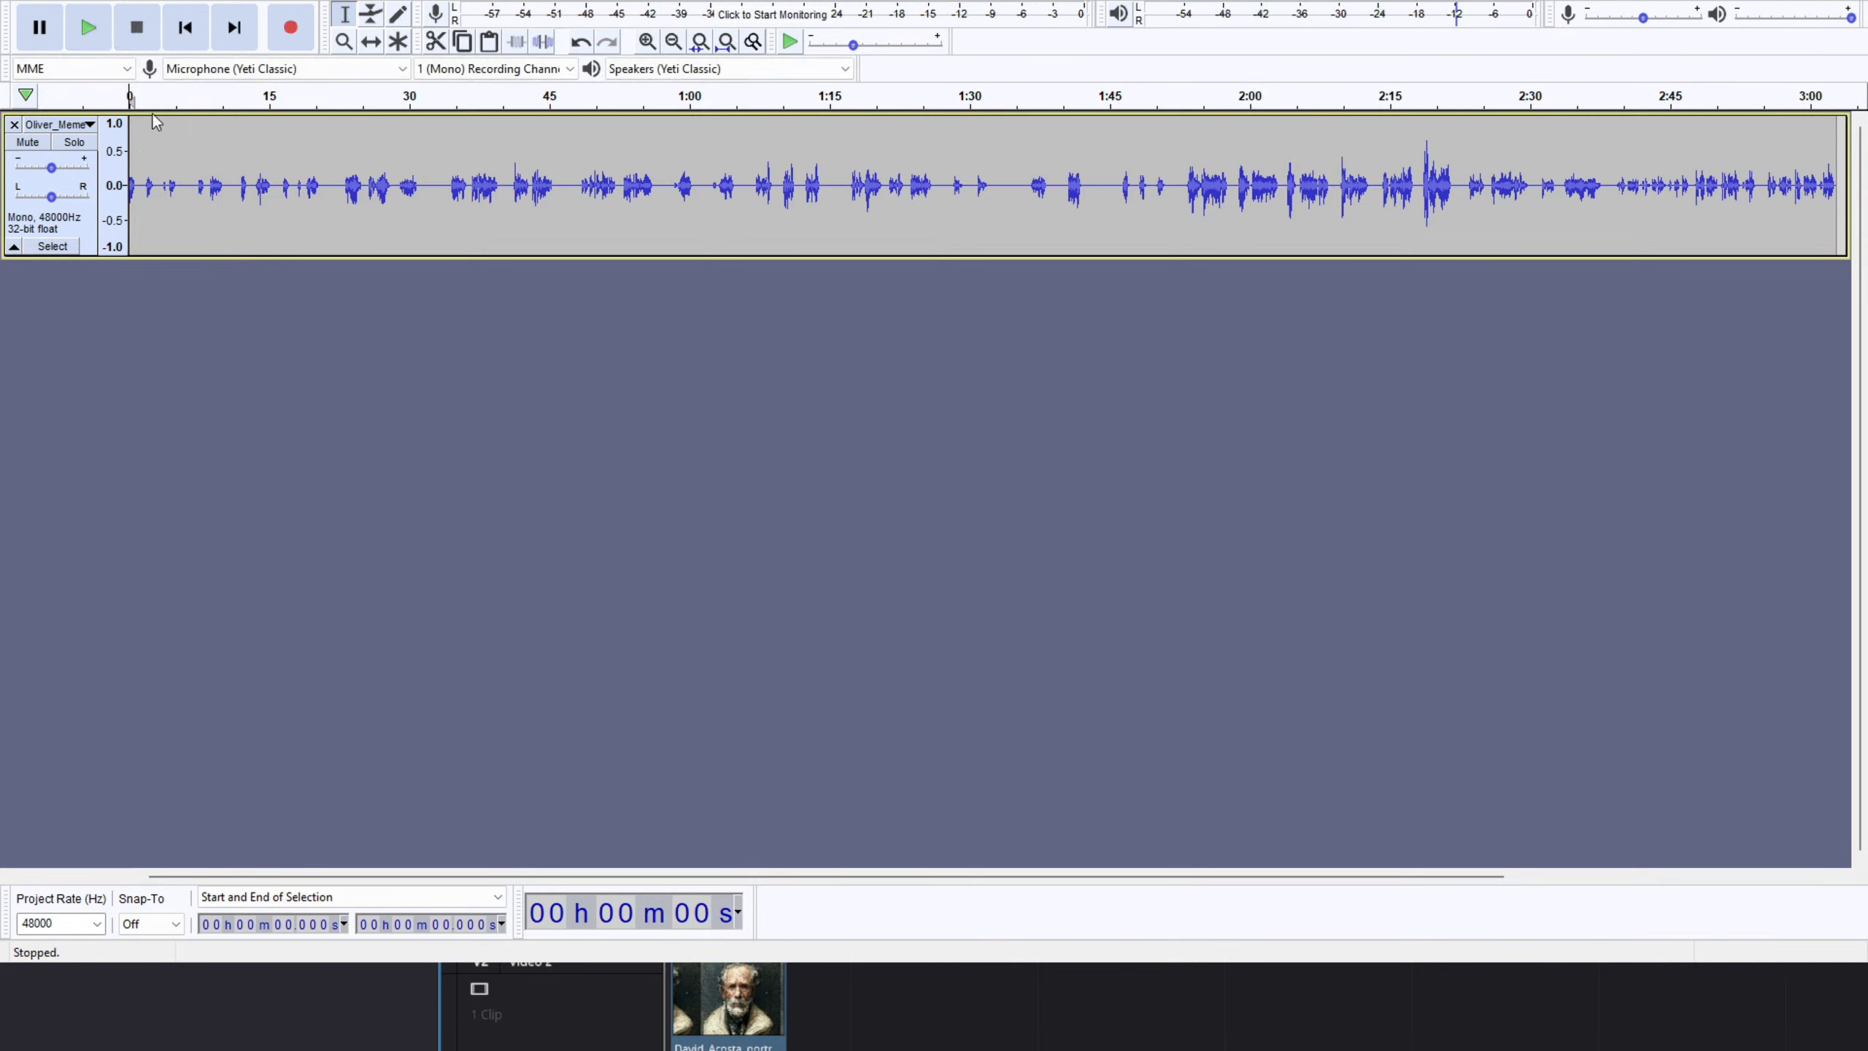
key("space")
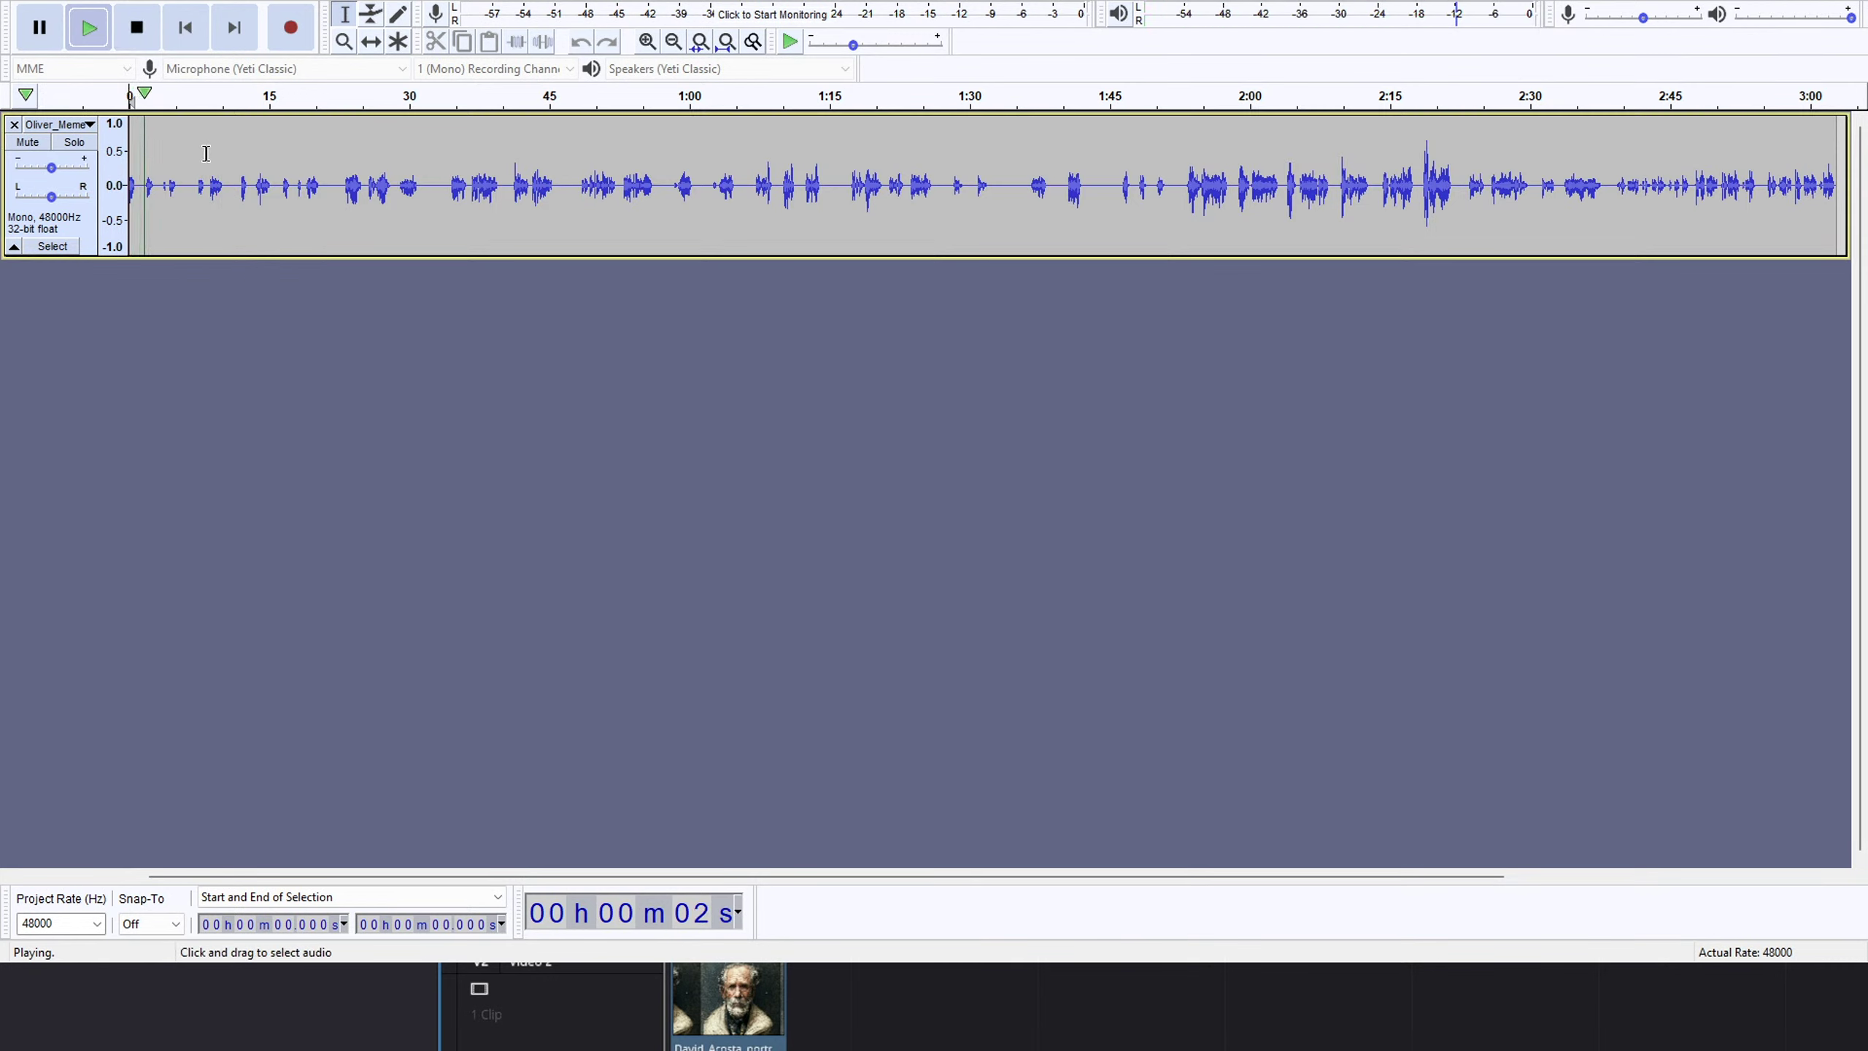
key("space")
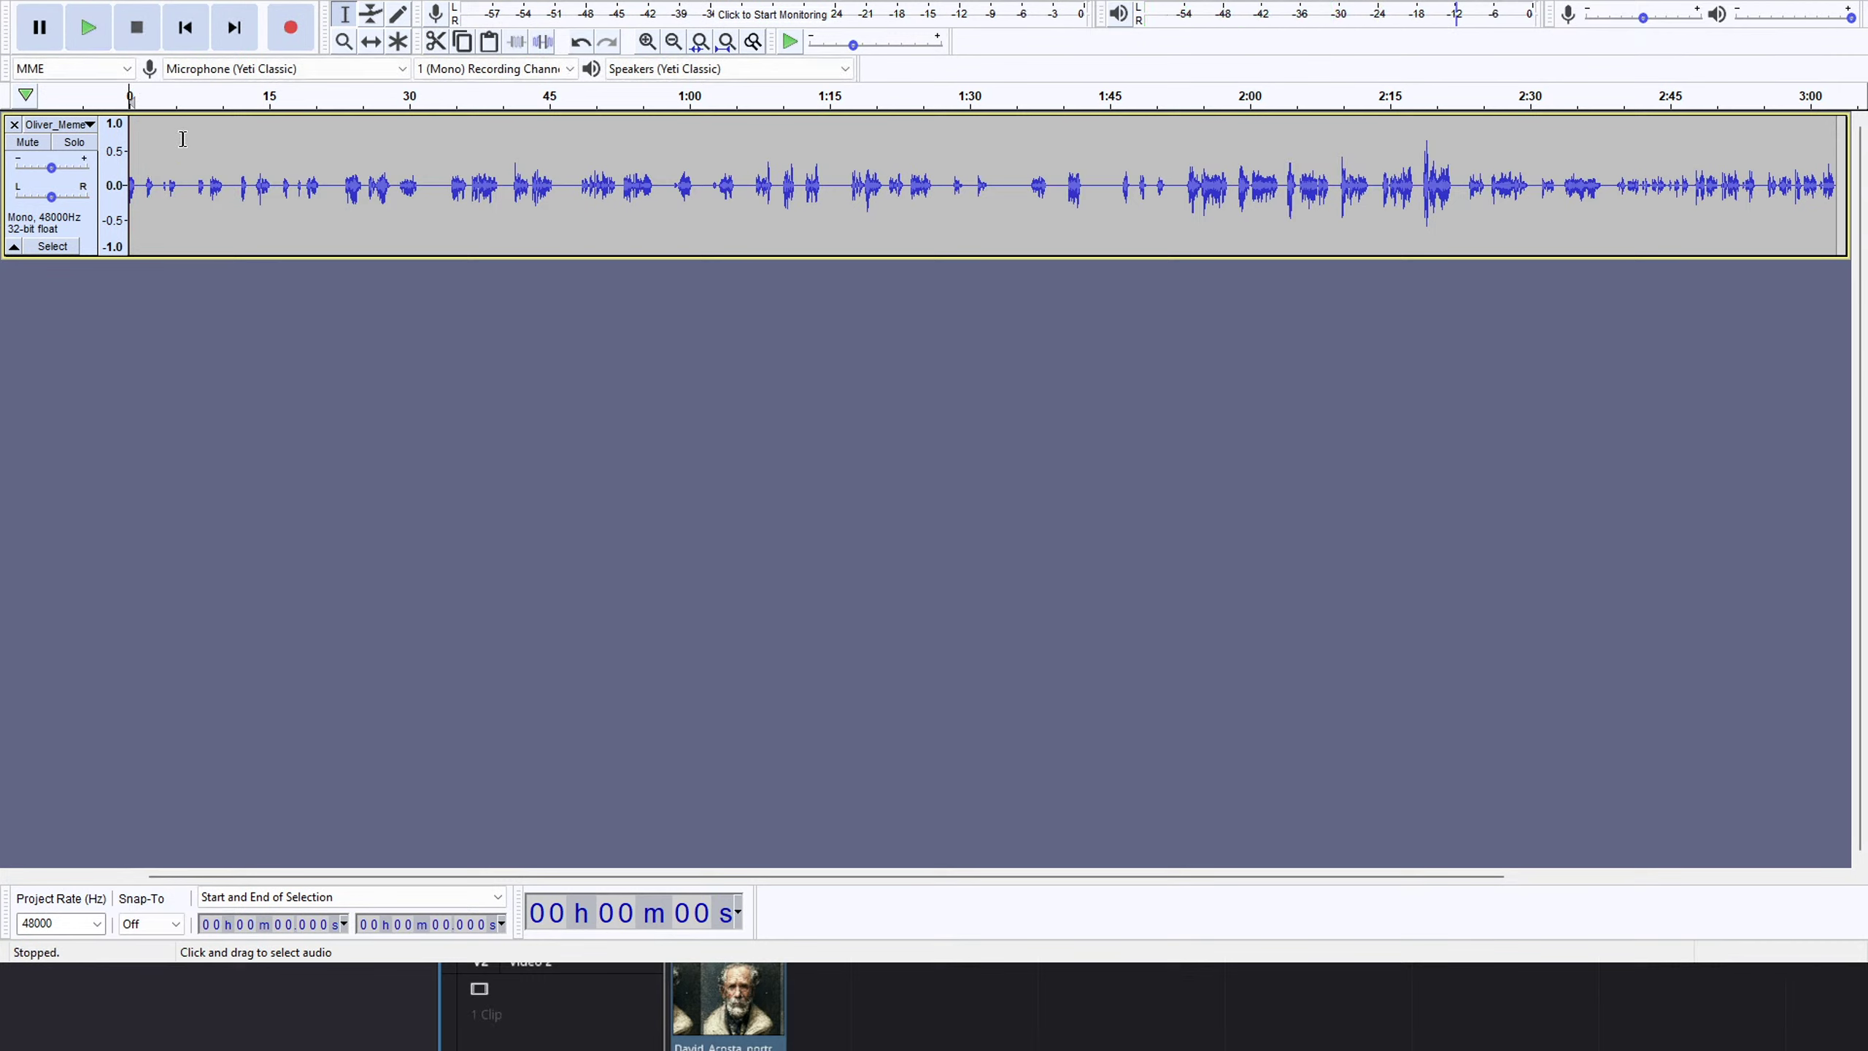
key("space")
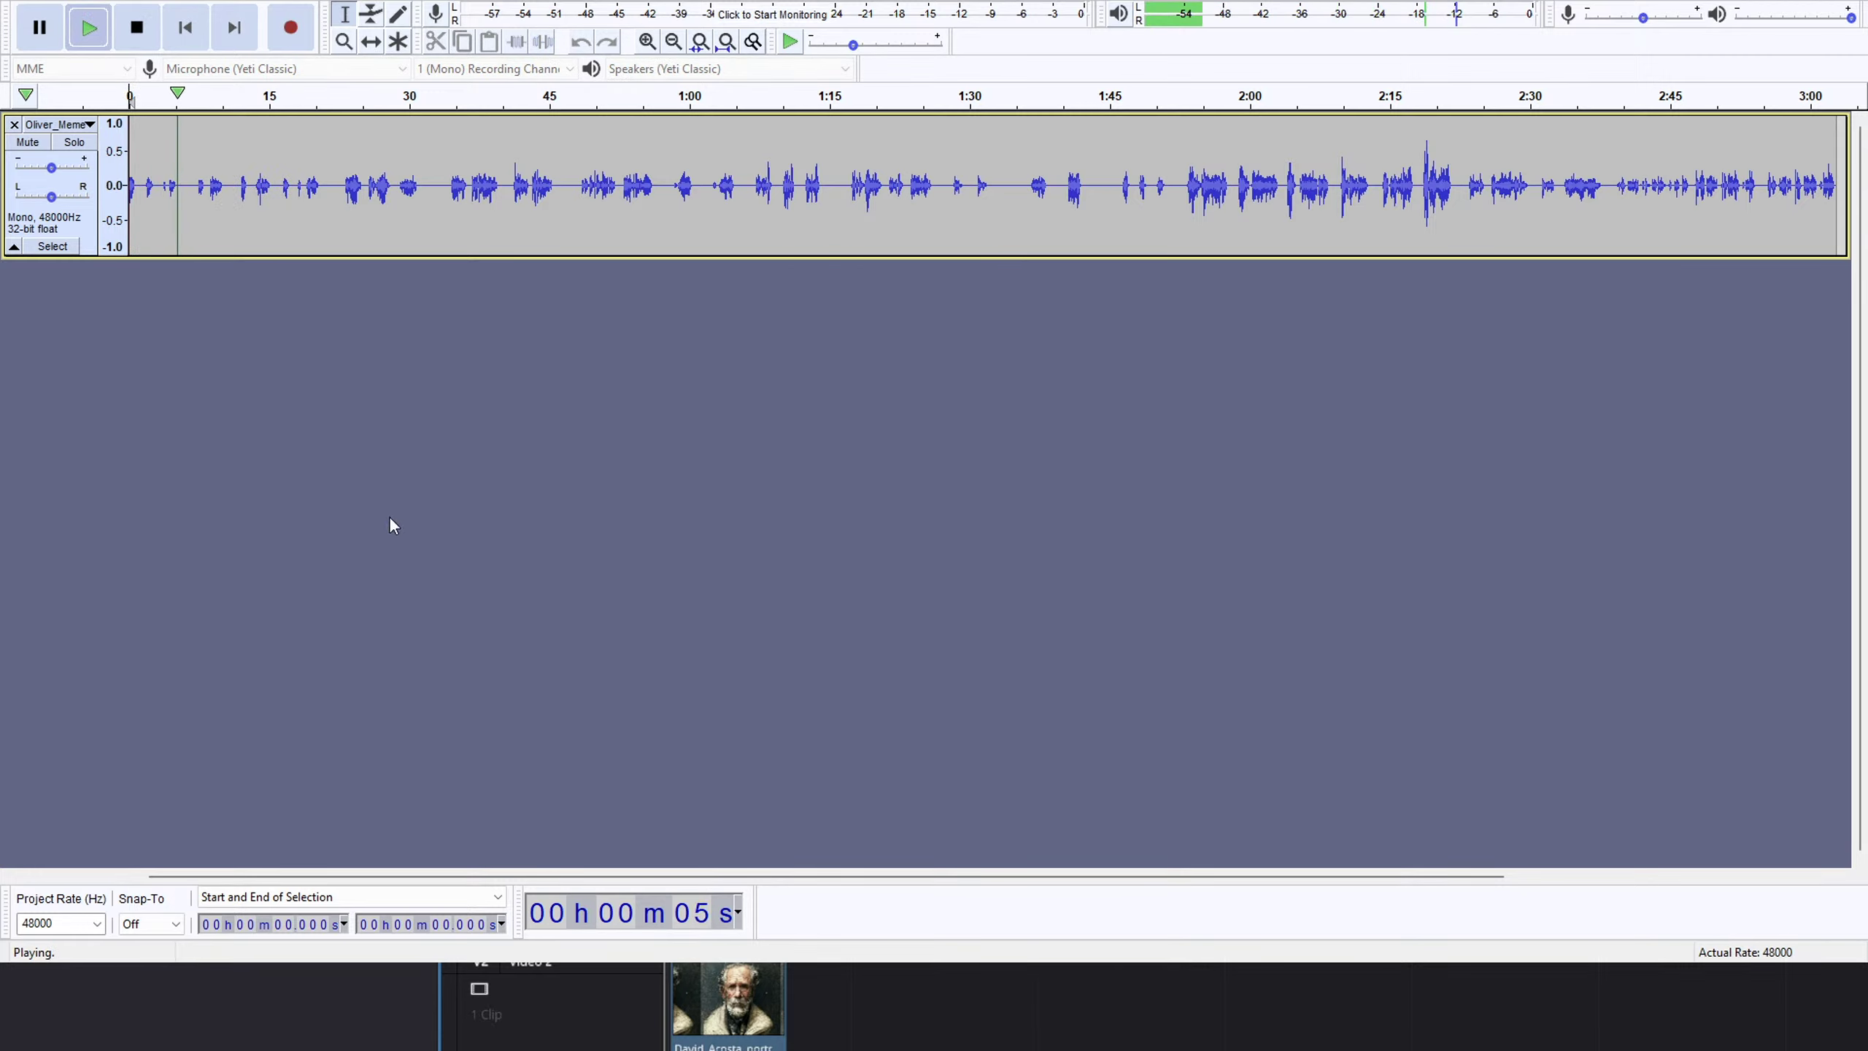
key("space")
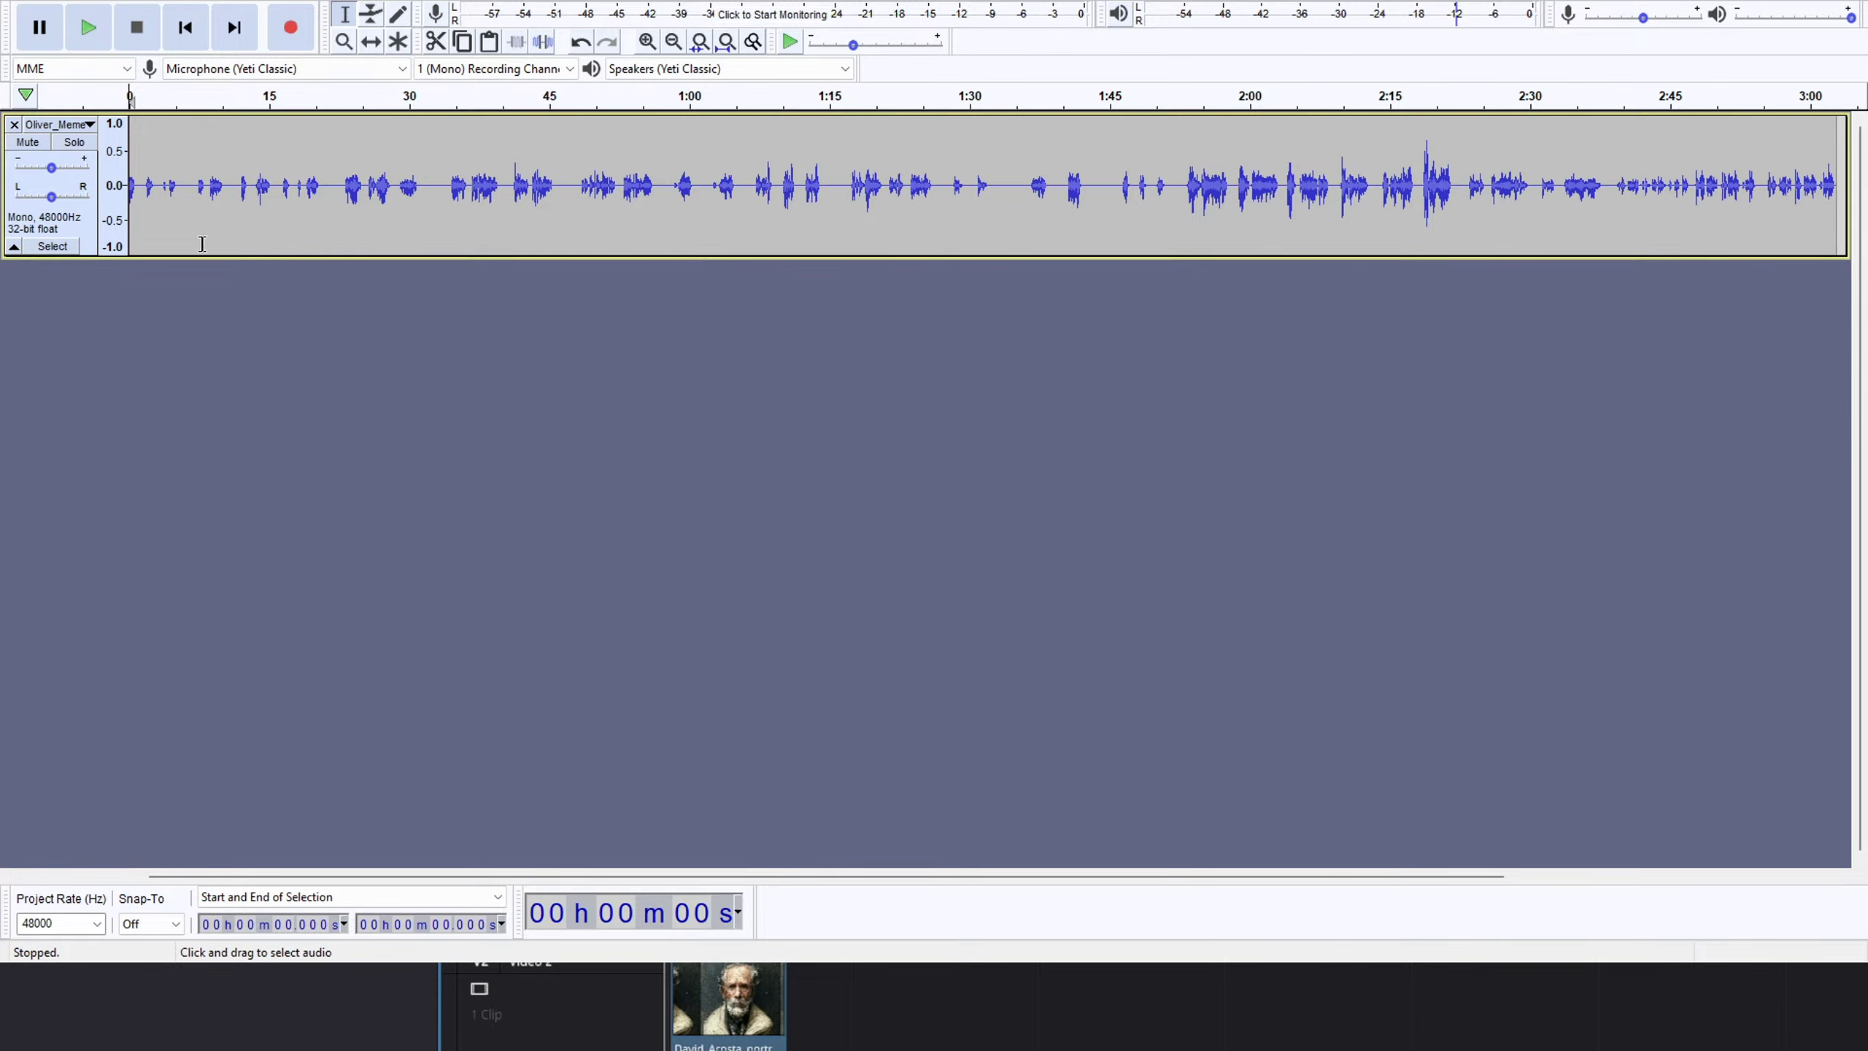
Try cutting the first 3.1 seconds of the recording and play the result up to about 0:18.
left_click(159, 193)
left_click_drag(145, 194, 117, 295)
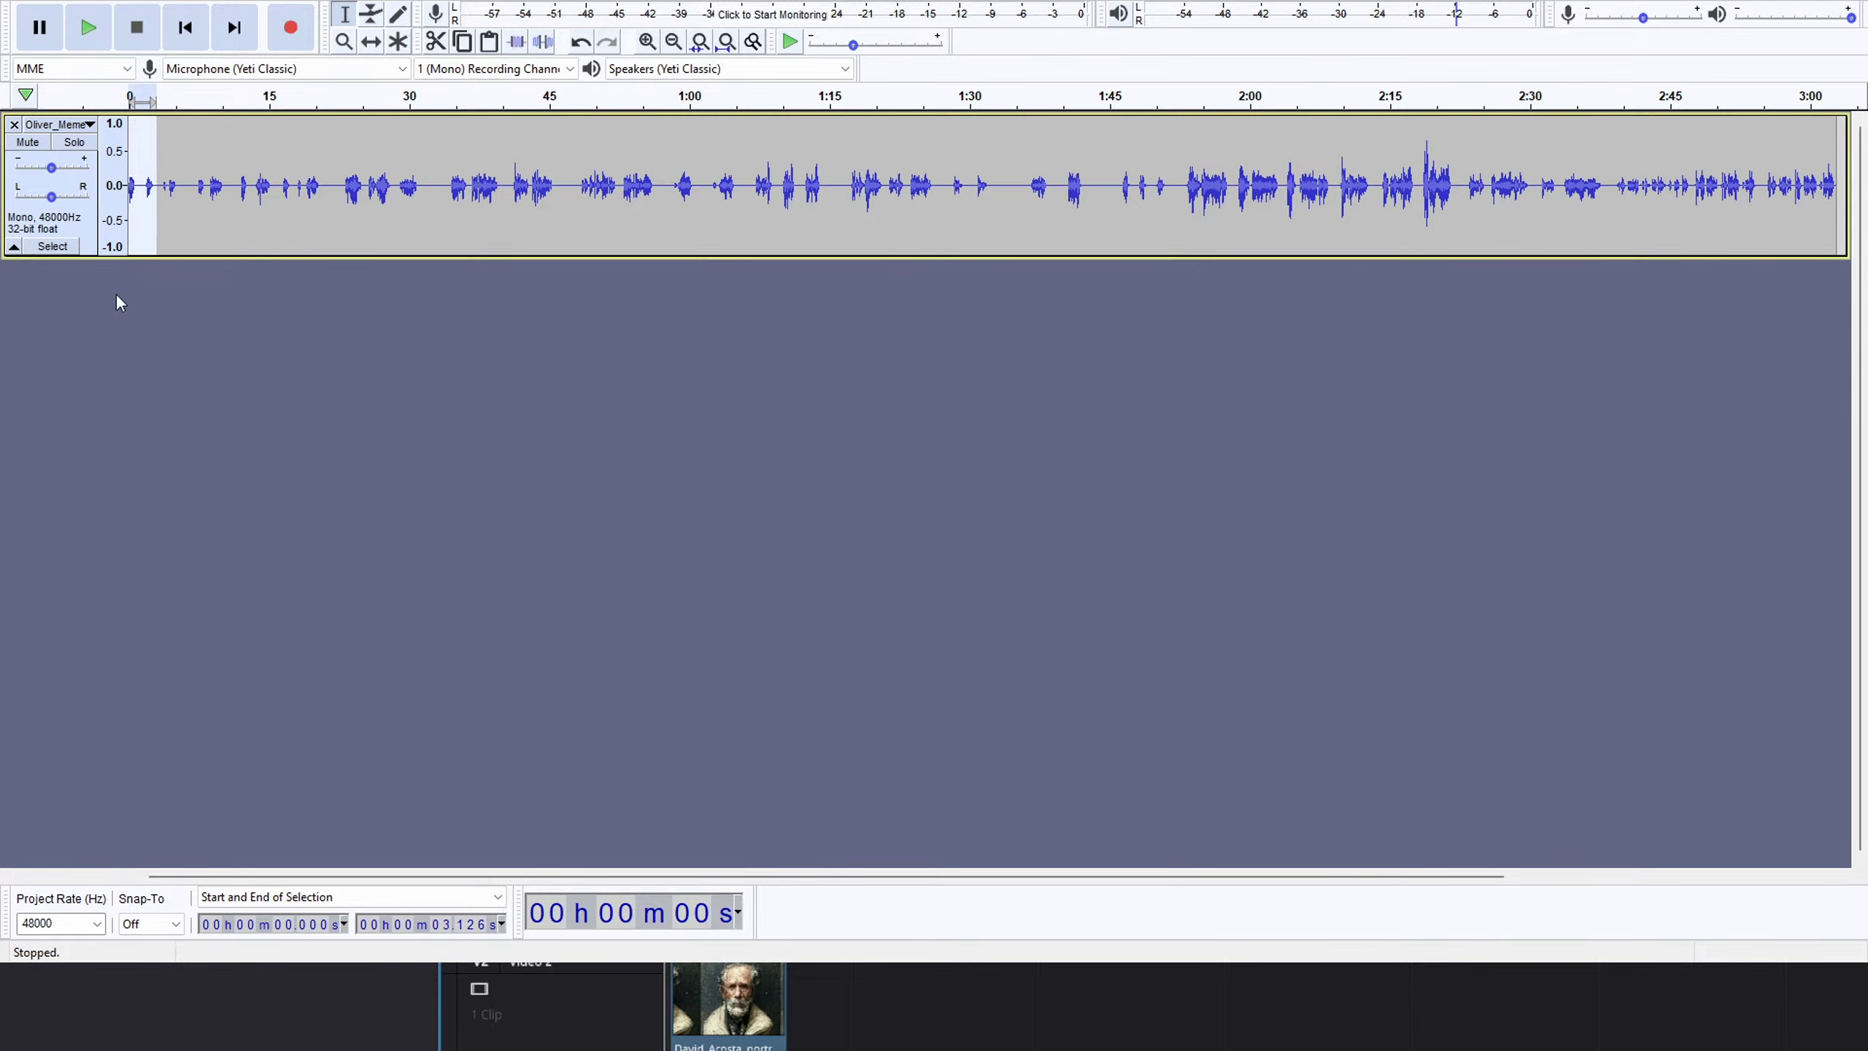
key("Delete")
key("space")
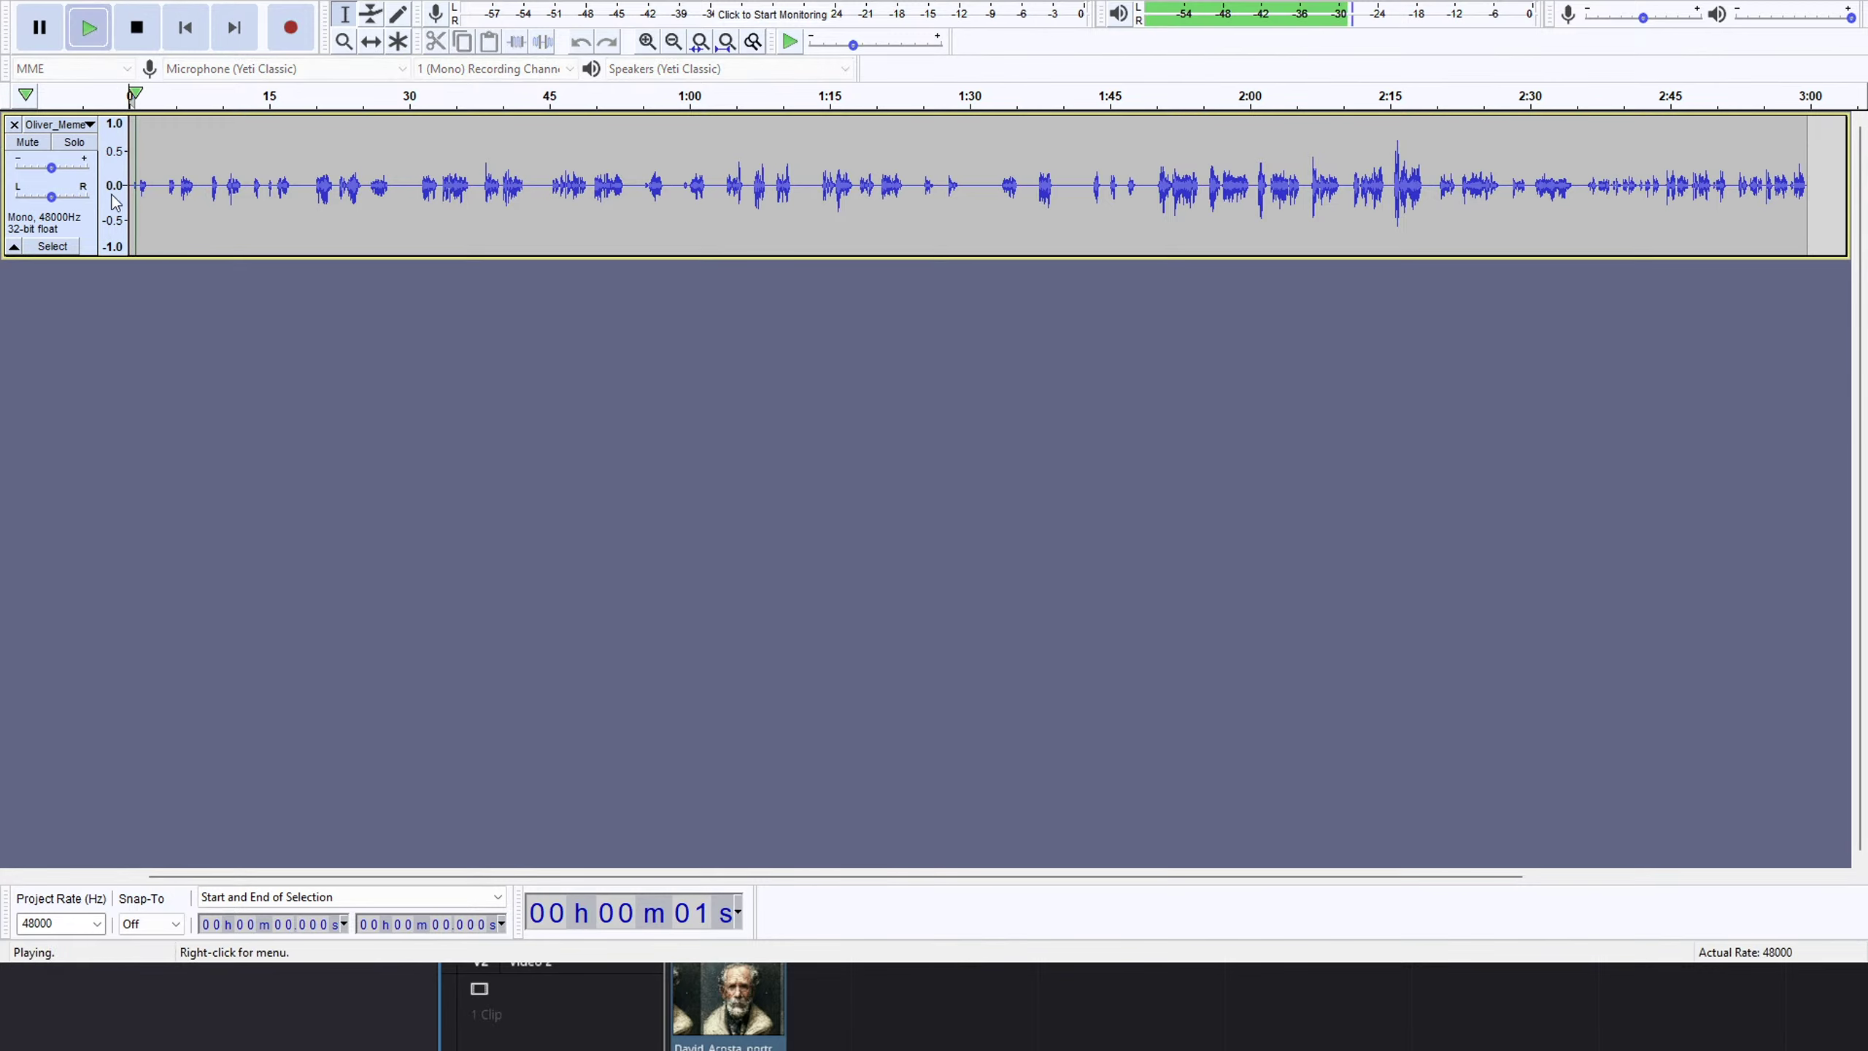
left_click(167, 104)
left_click(255, 103)
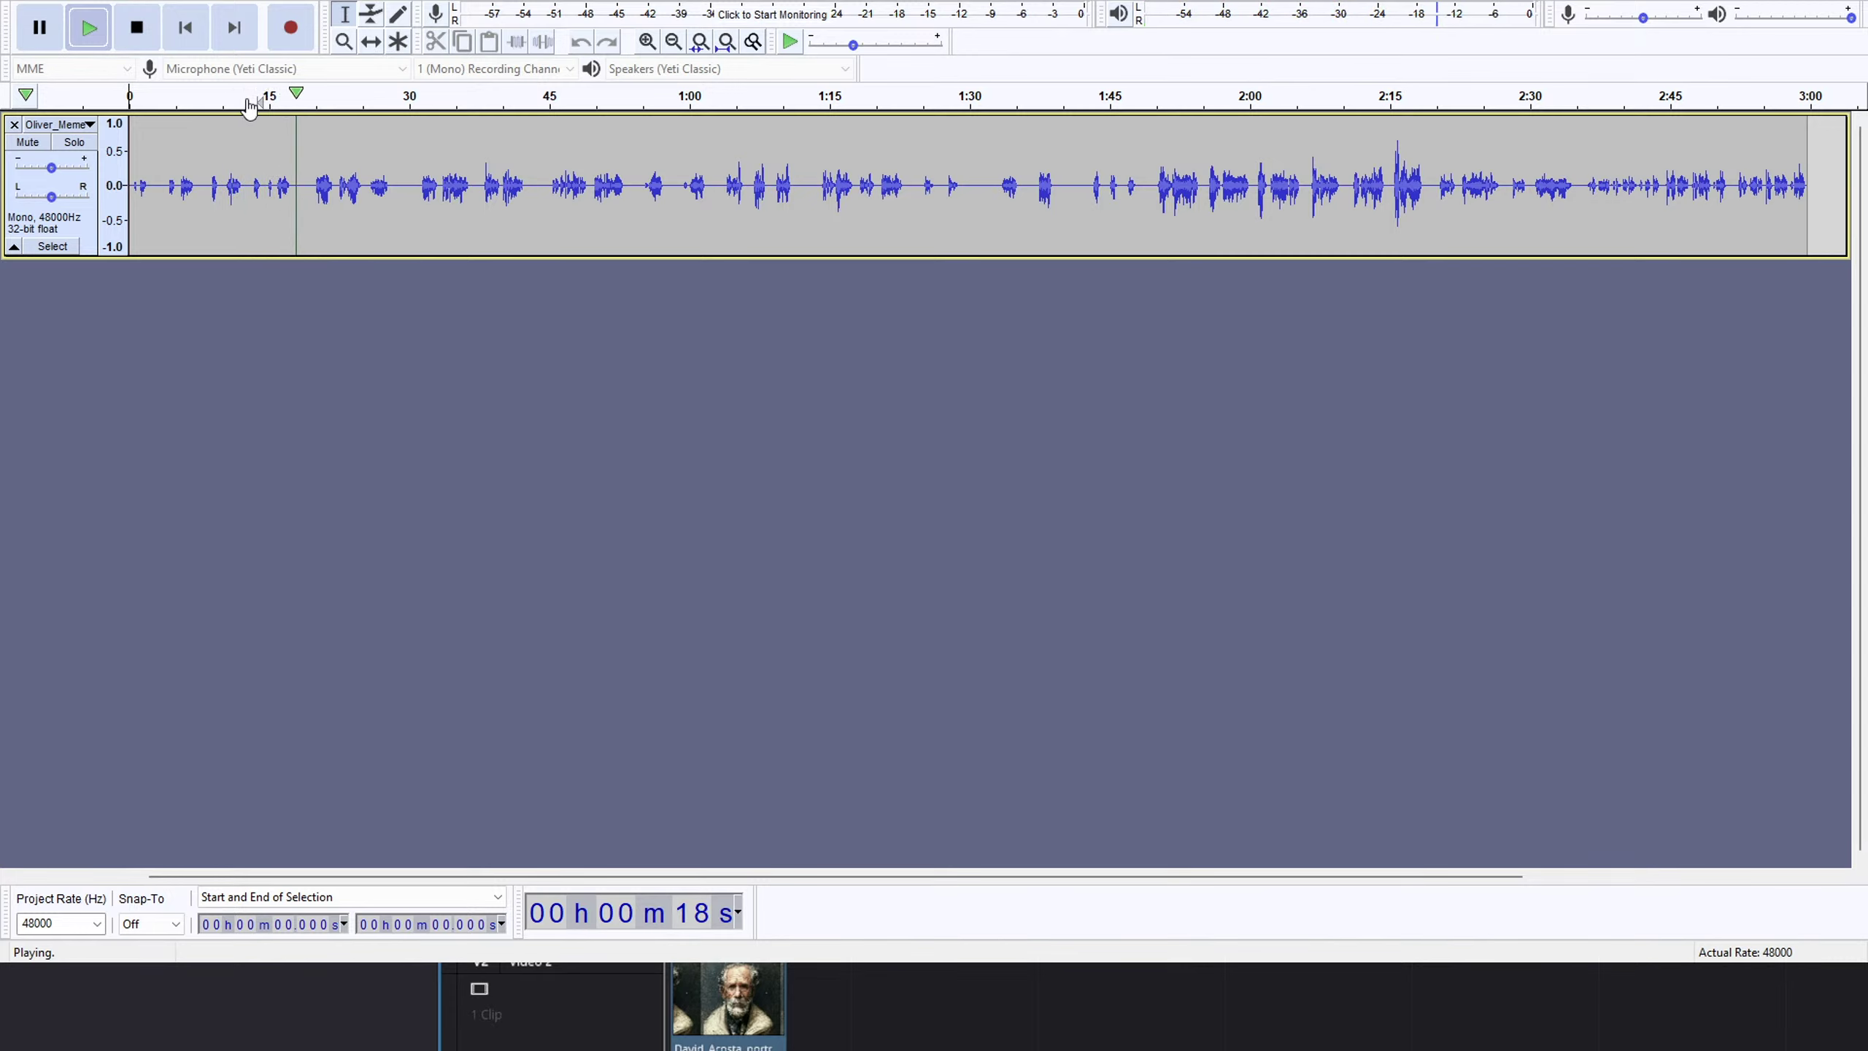
left_click(247, 98)
key("space")
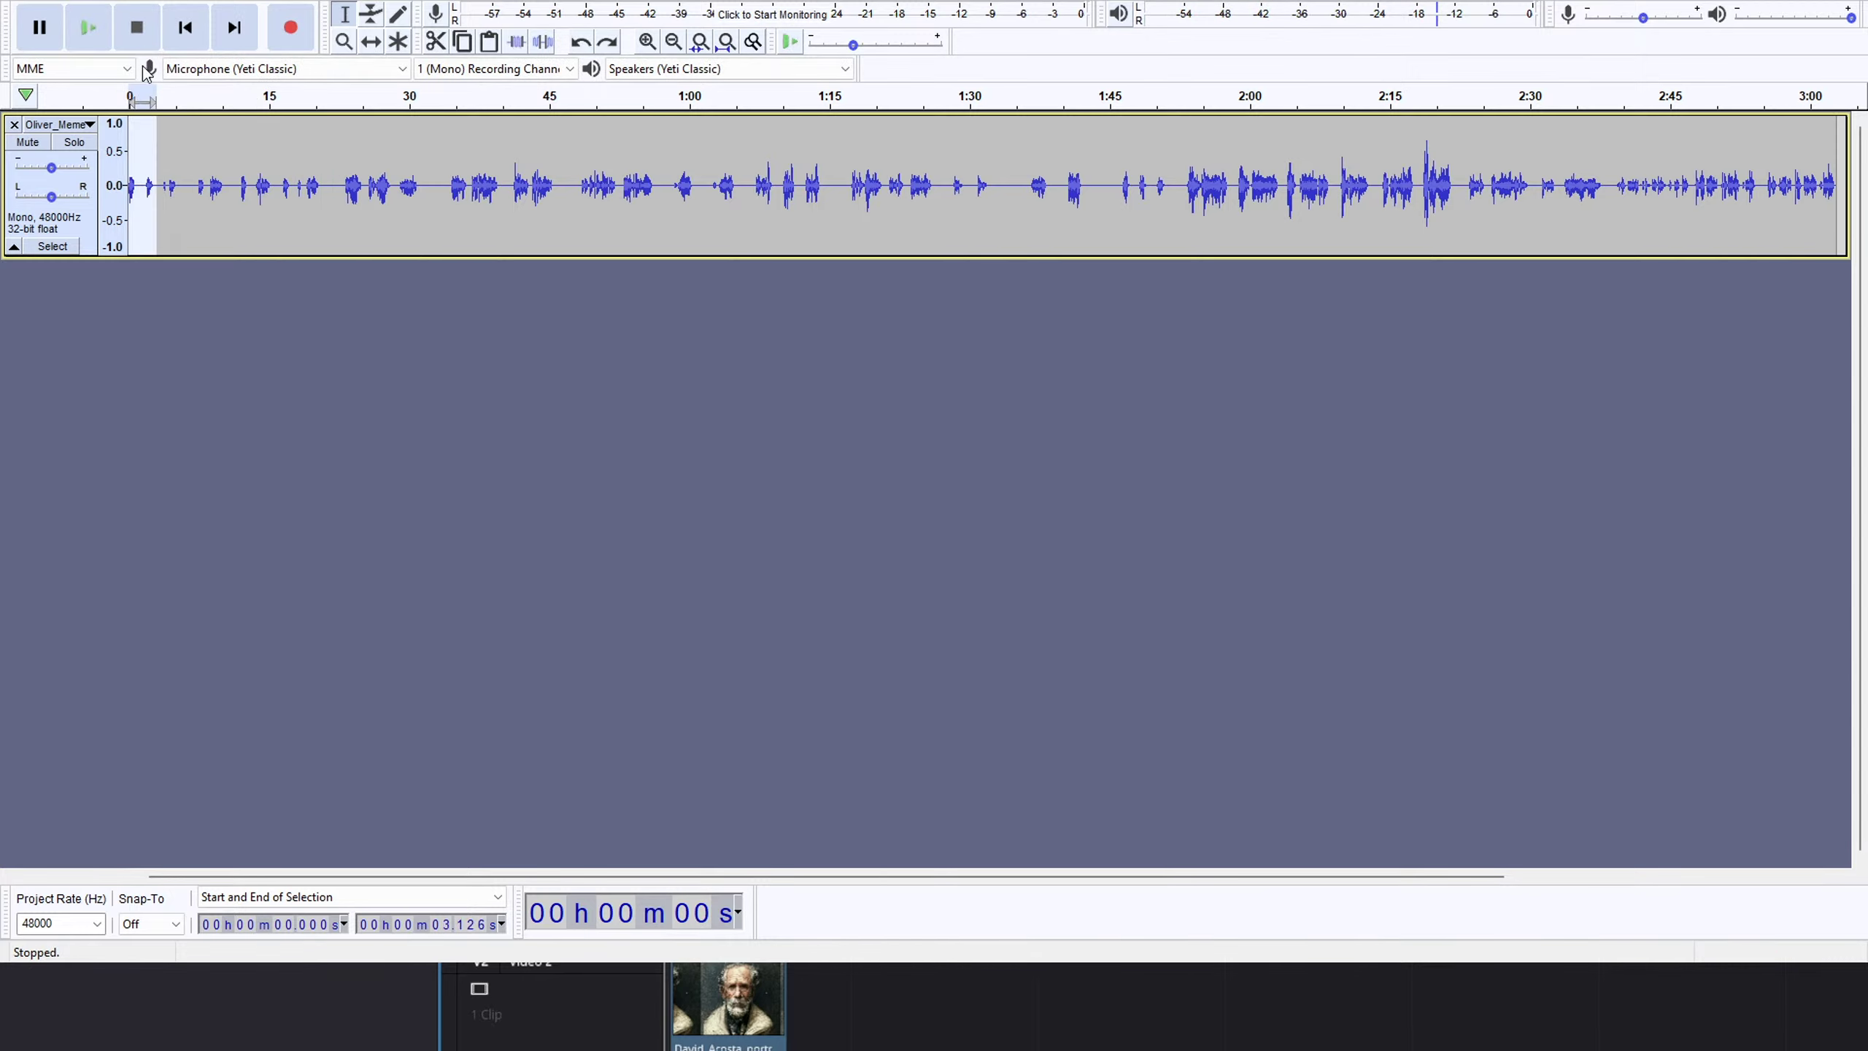
Replay the opening line, including from about 1.4 seconds, to locate where the good take begins.
left_click(295, 184)
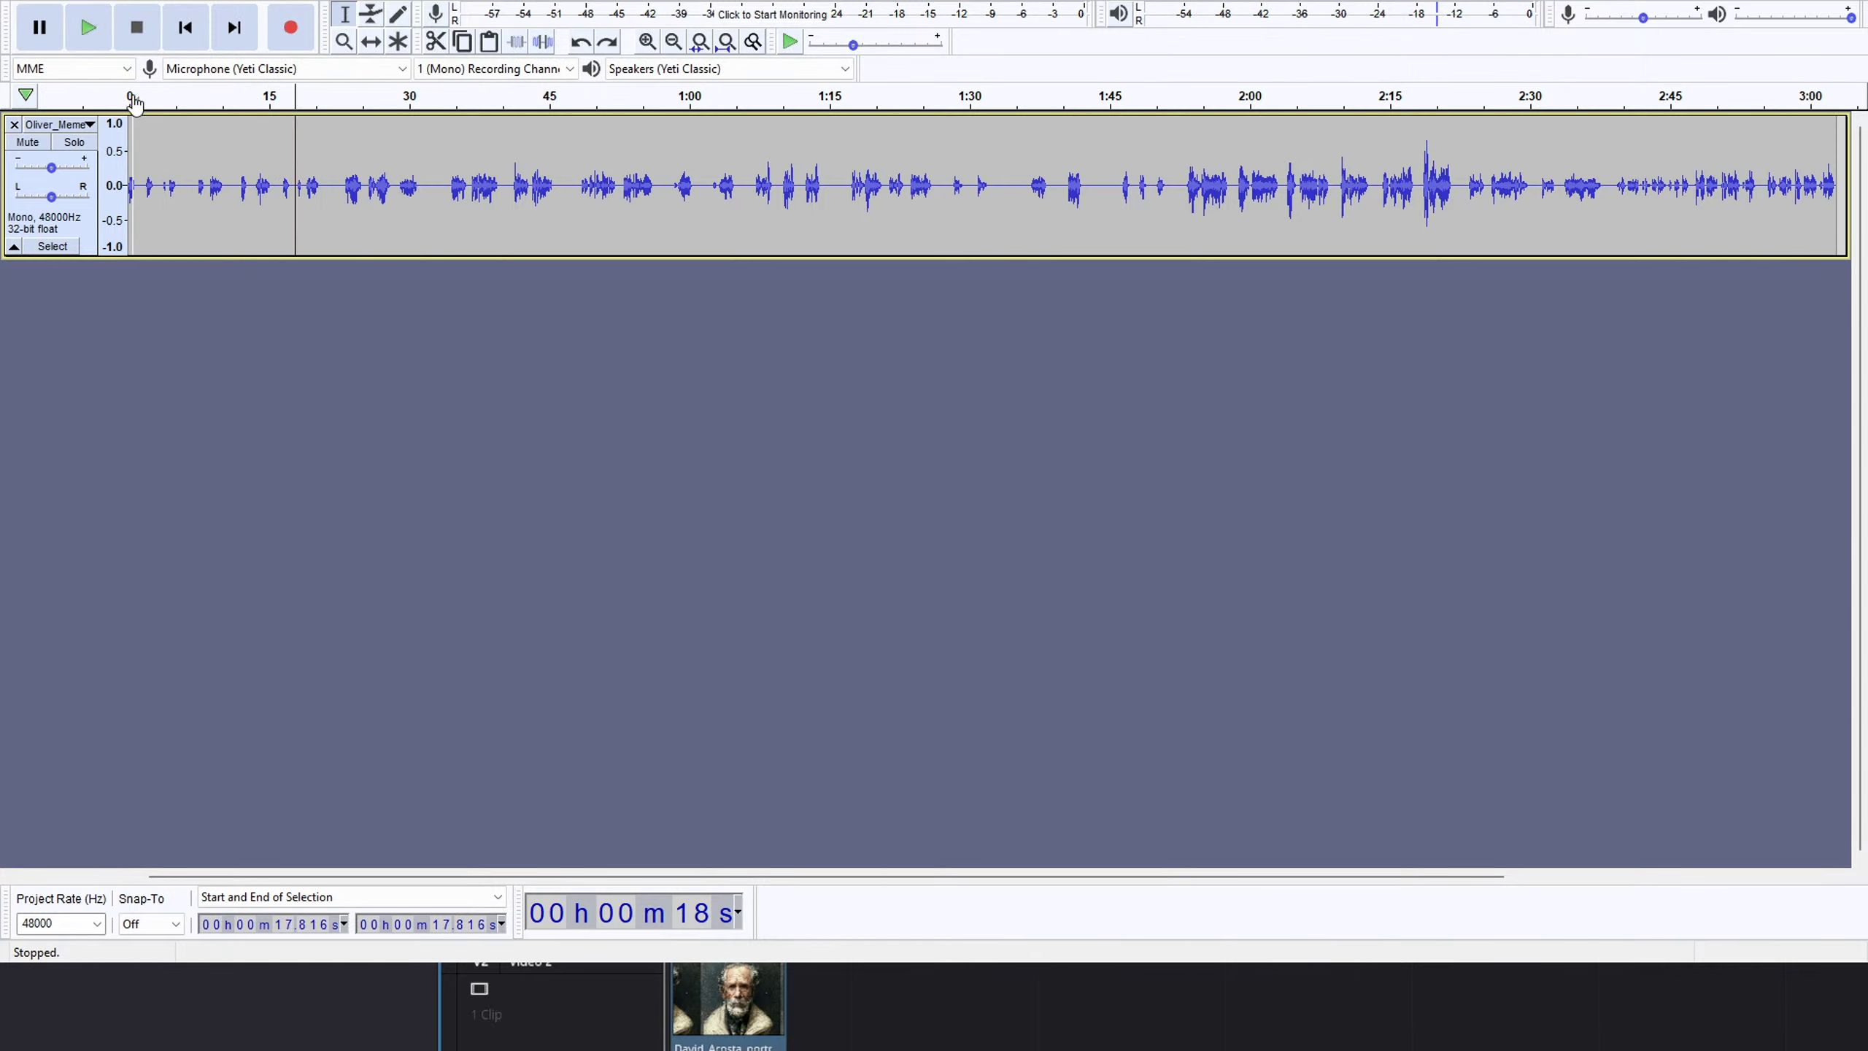
left_click_drag(112, 91, 144, 94)
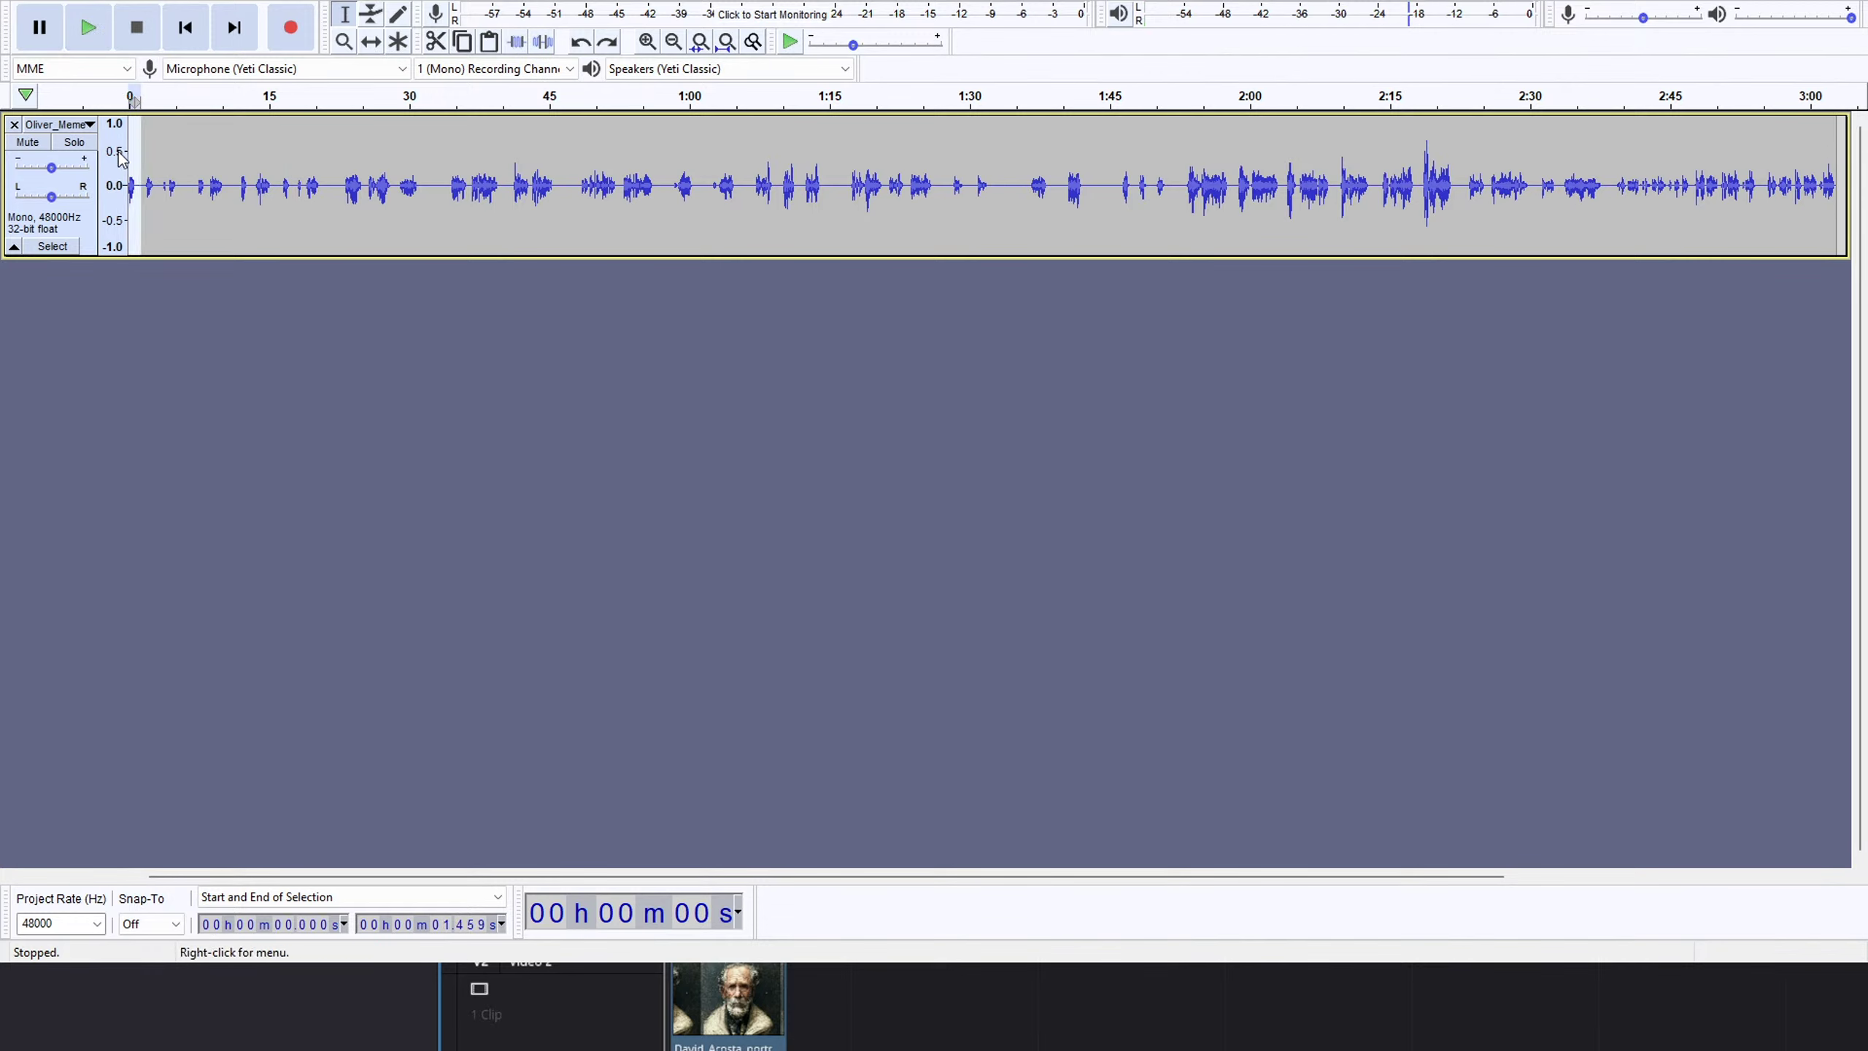
key("space")
left_click(164, 169)
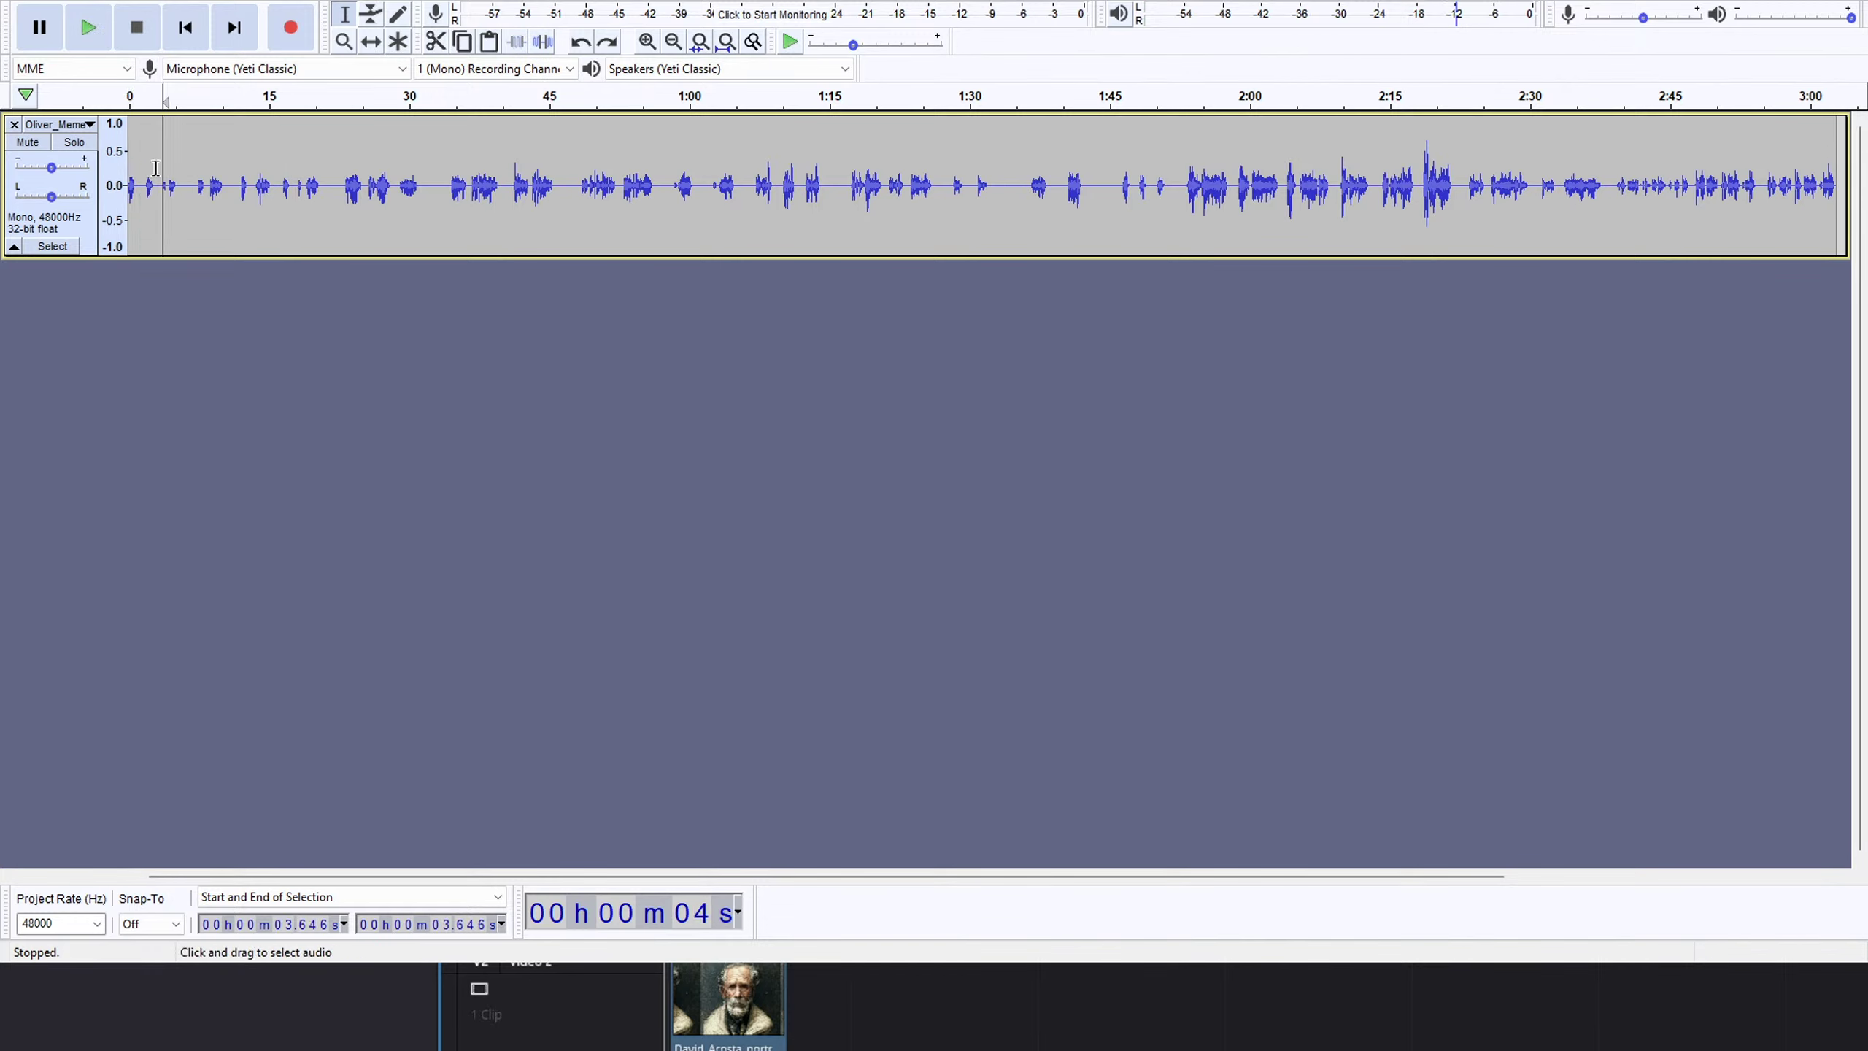
left_click(142, 172)
key("space")
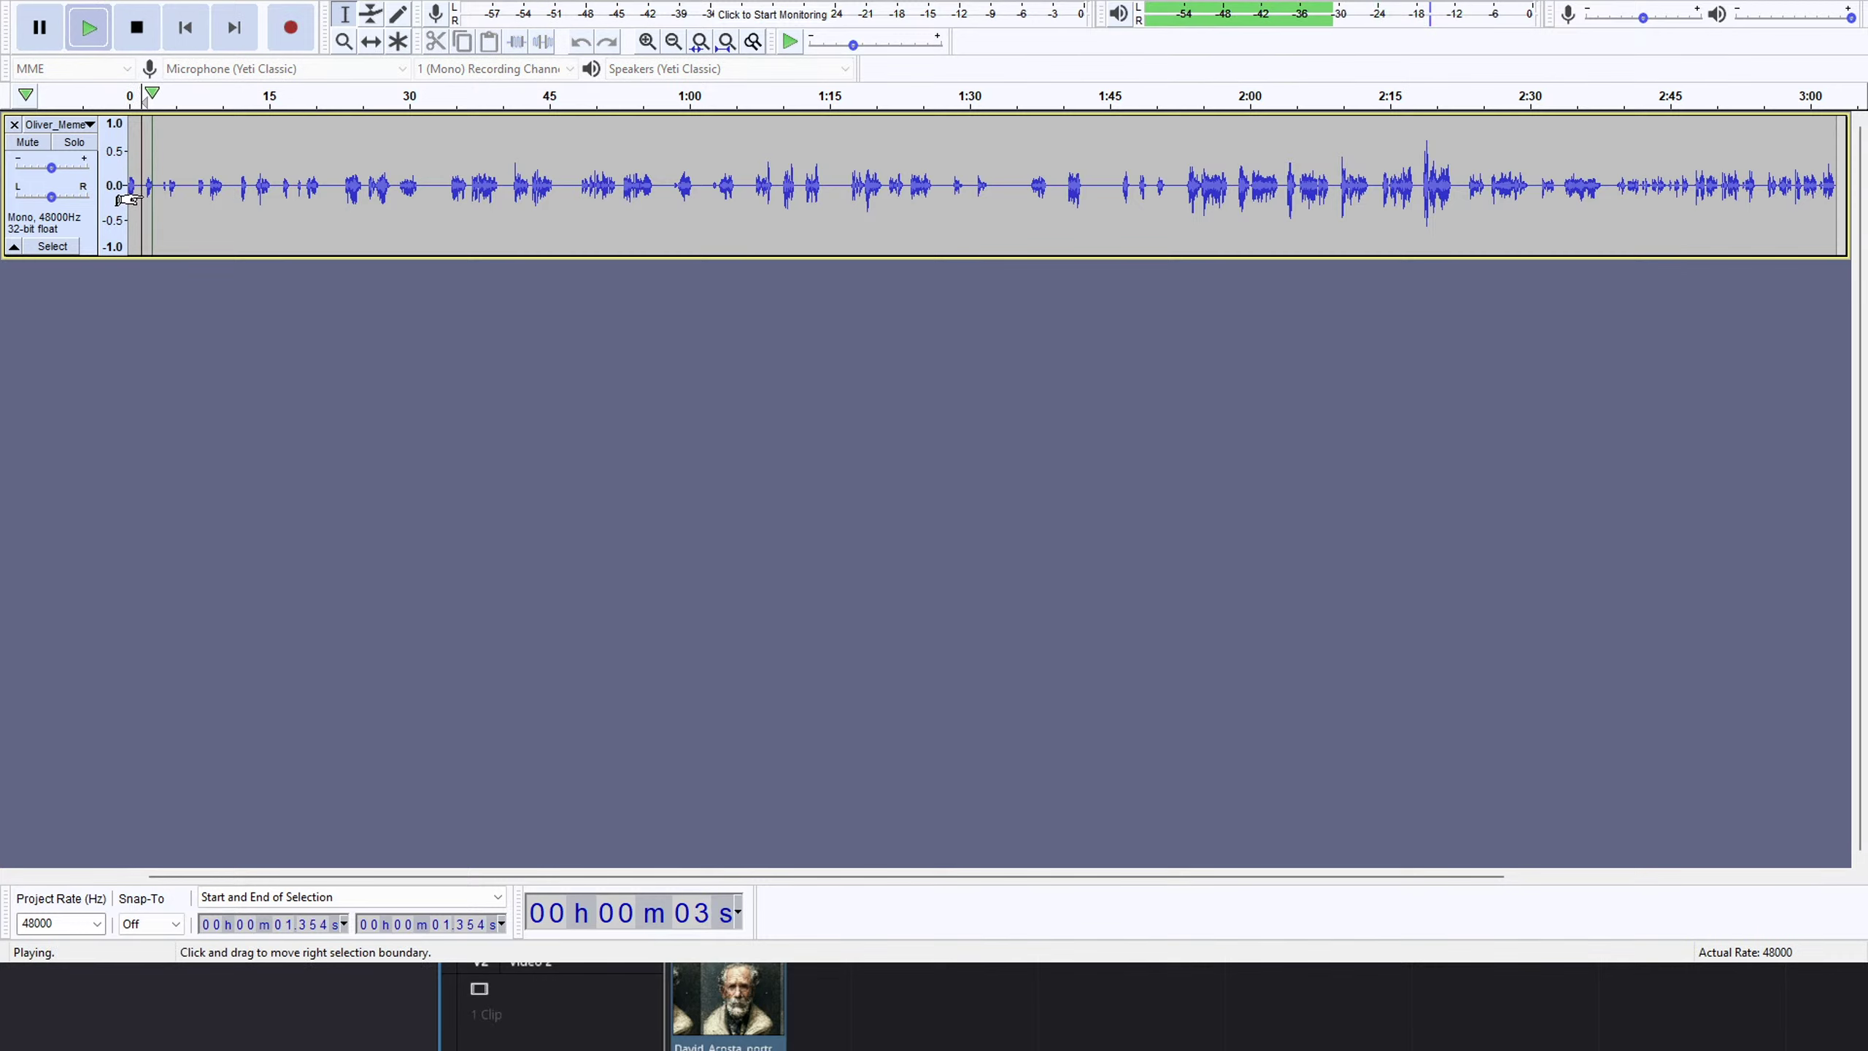
Delete about the first 1.4 seconds of the recording and the passage from about 1.9 to 5.2 seconds.
left_click_drag(142, 172, 180, 202)
key("space")
key("Delete")
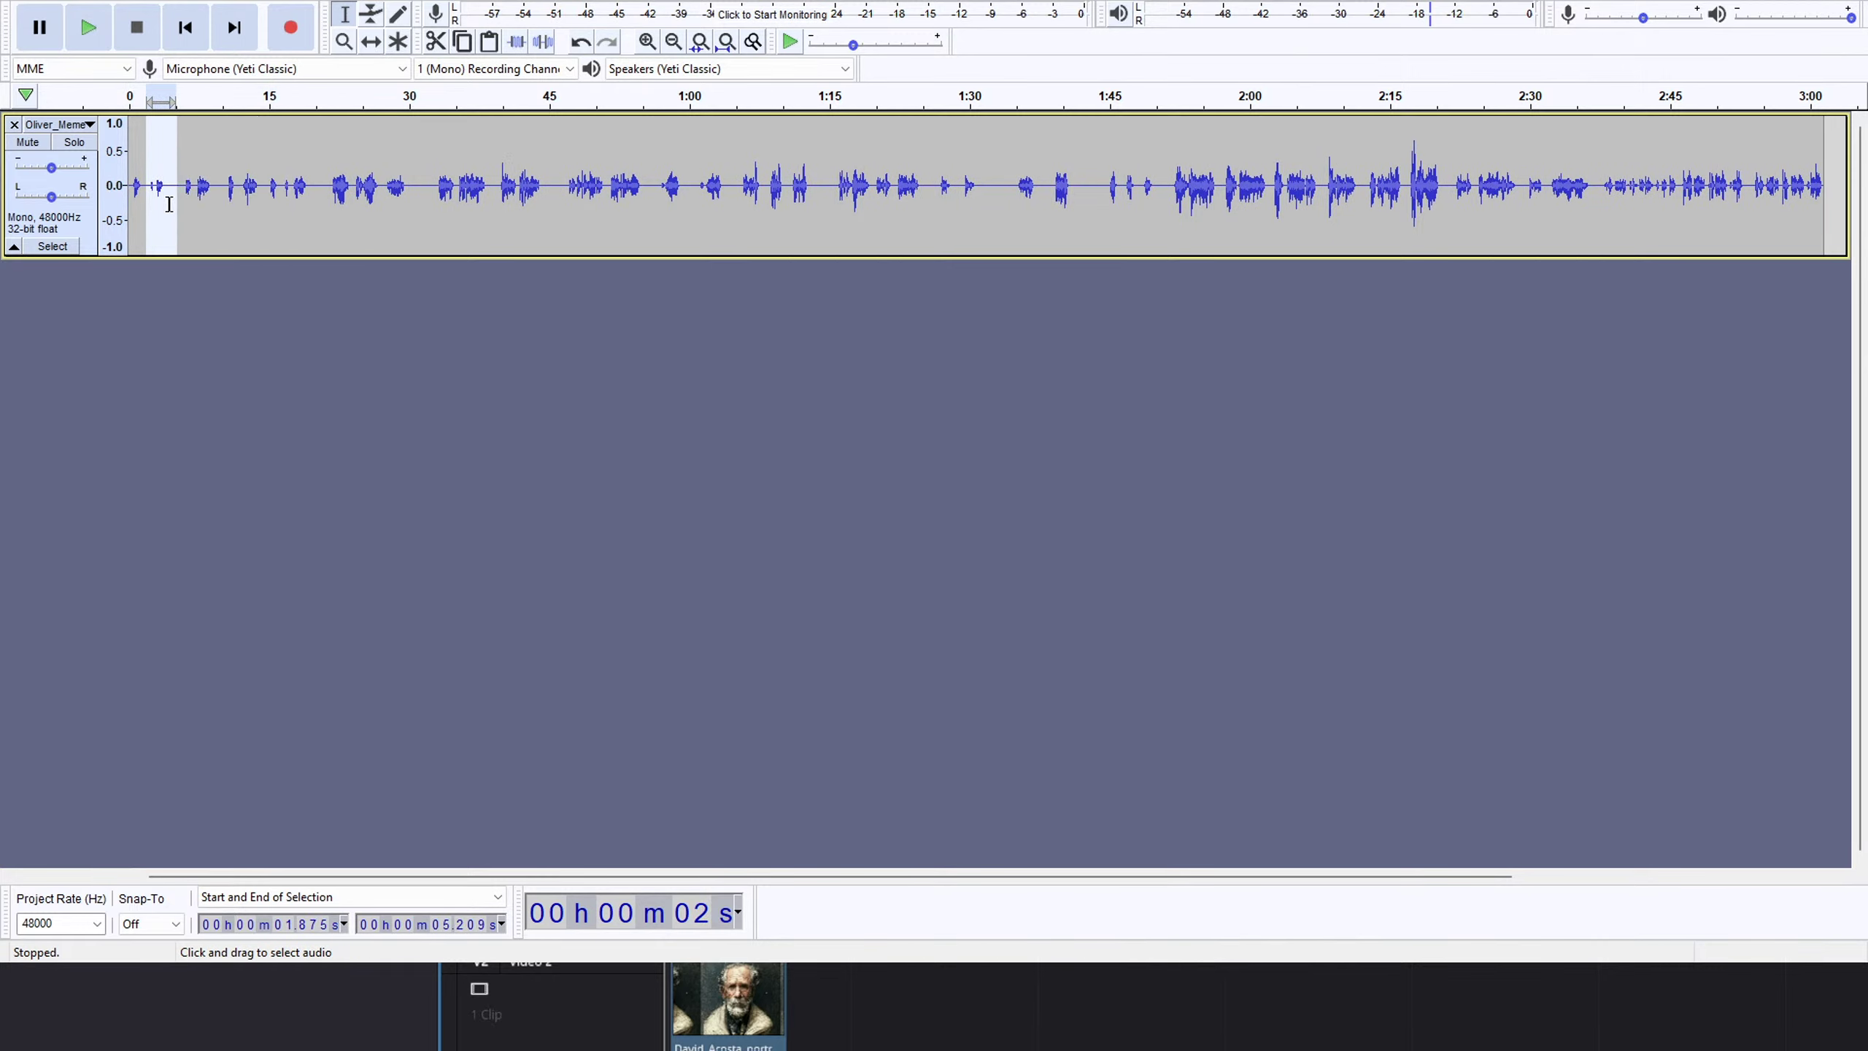
key("Delete")
key("space")
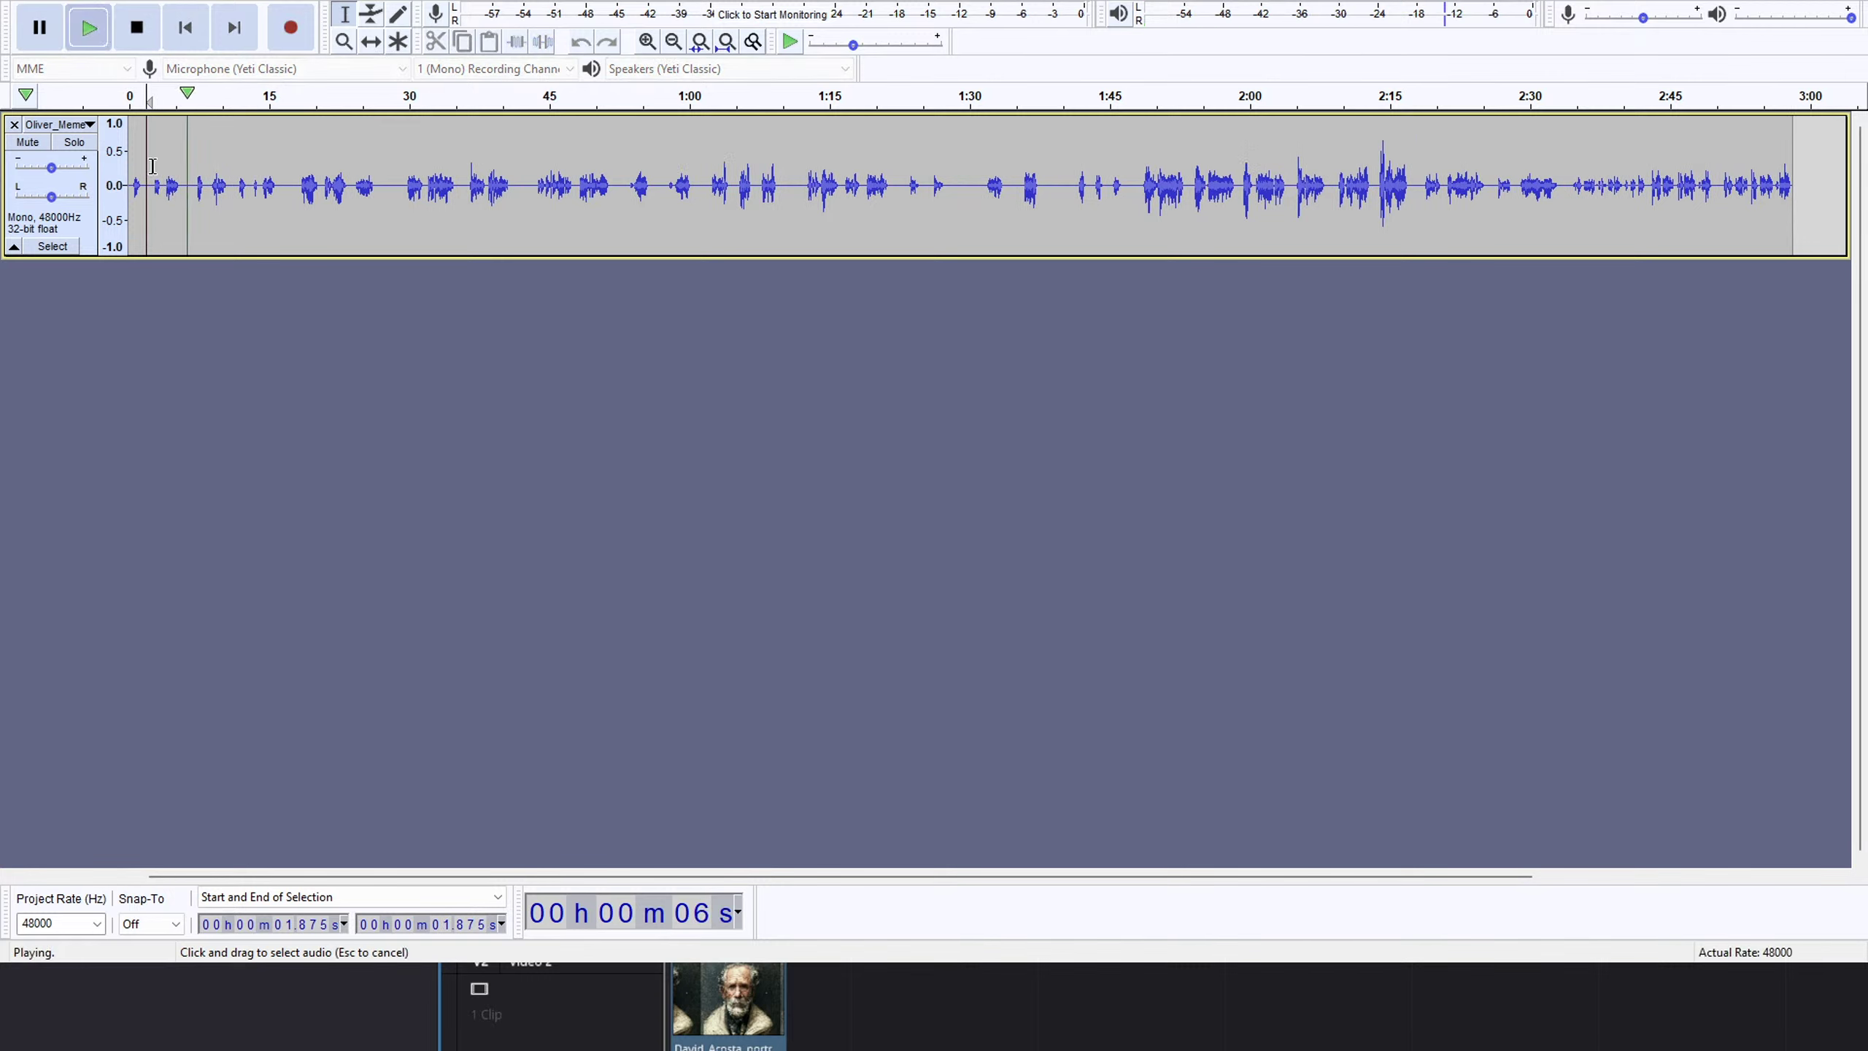
Delete the flawed passage from about 2.6 to 10.8 seconds.
left_click_drag(153, 166, 229, 157)
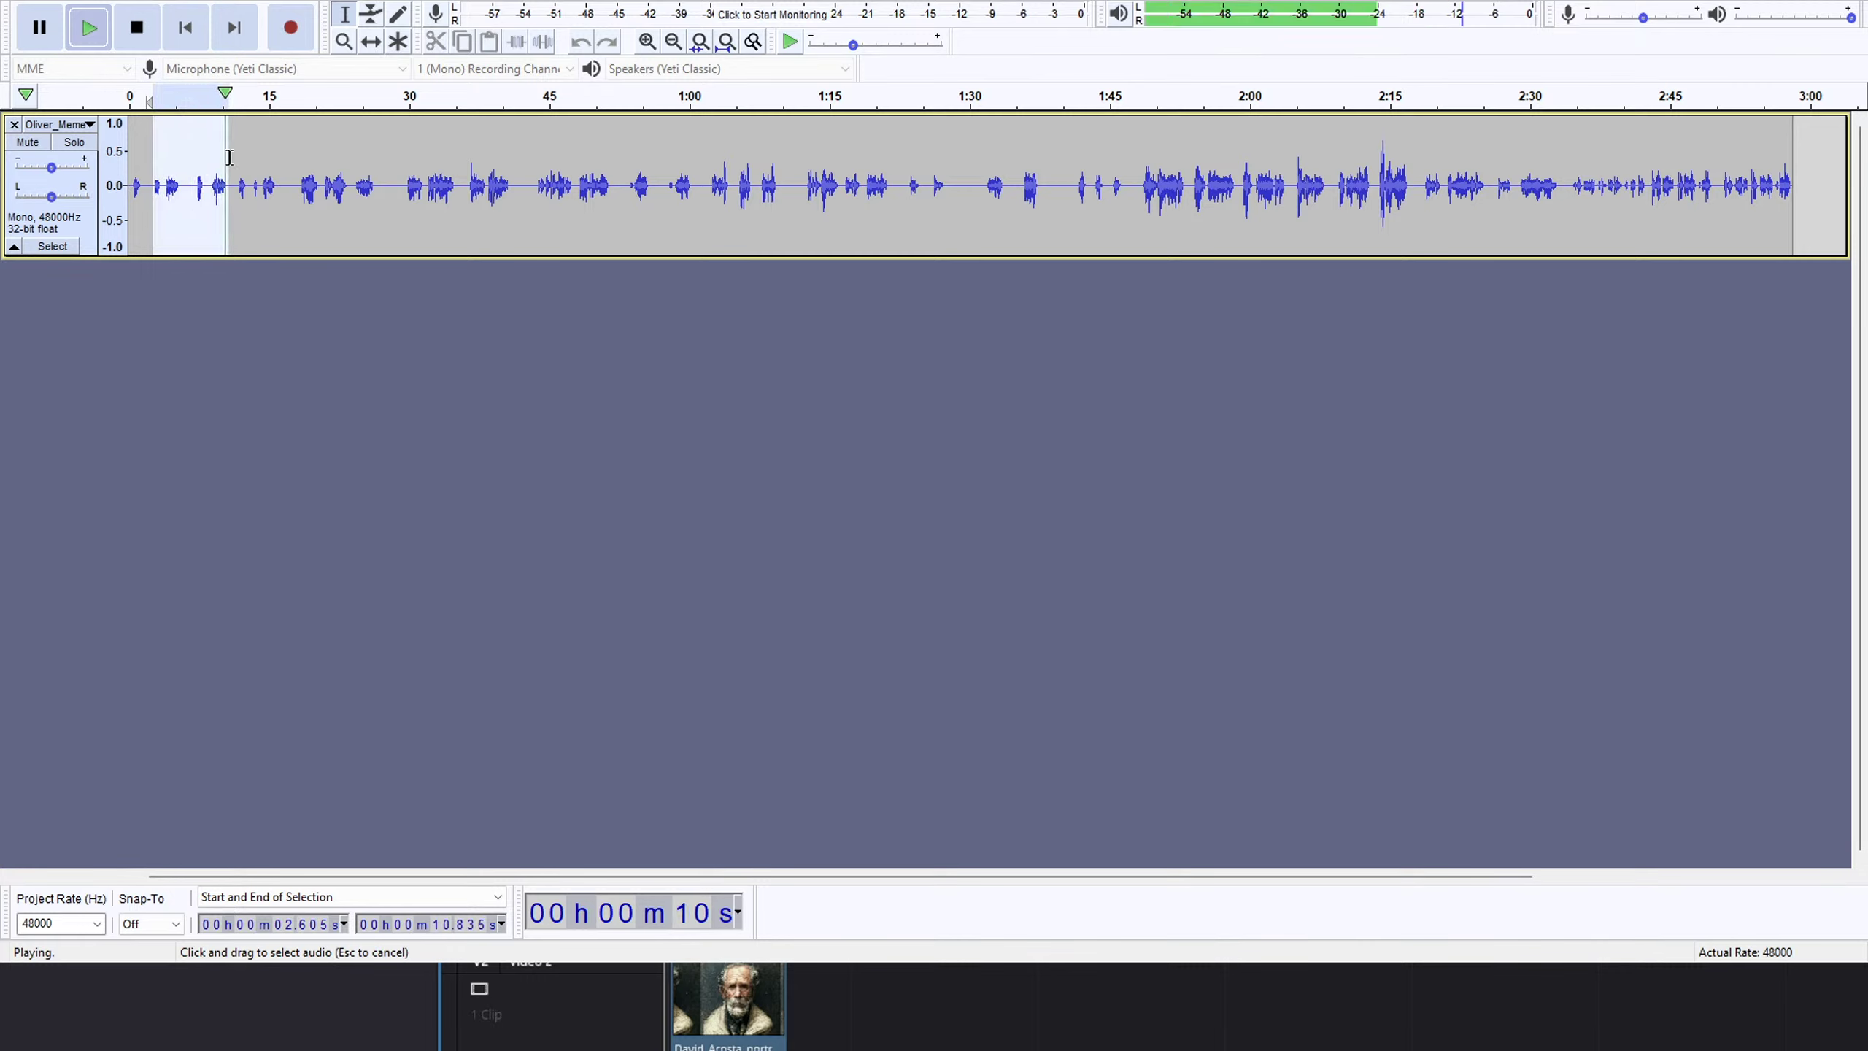
key("space")
key("Delete")
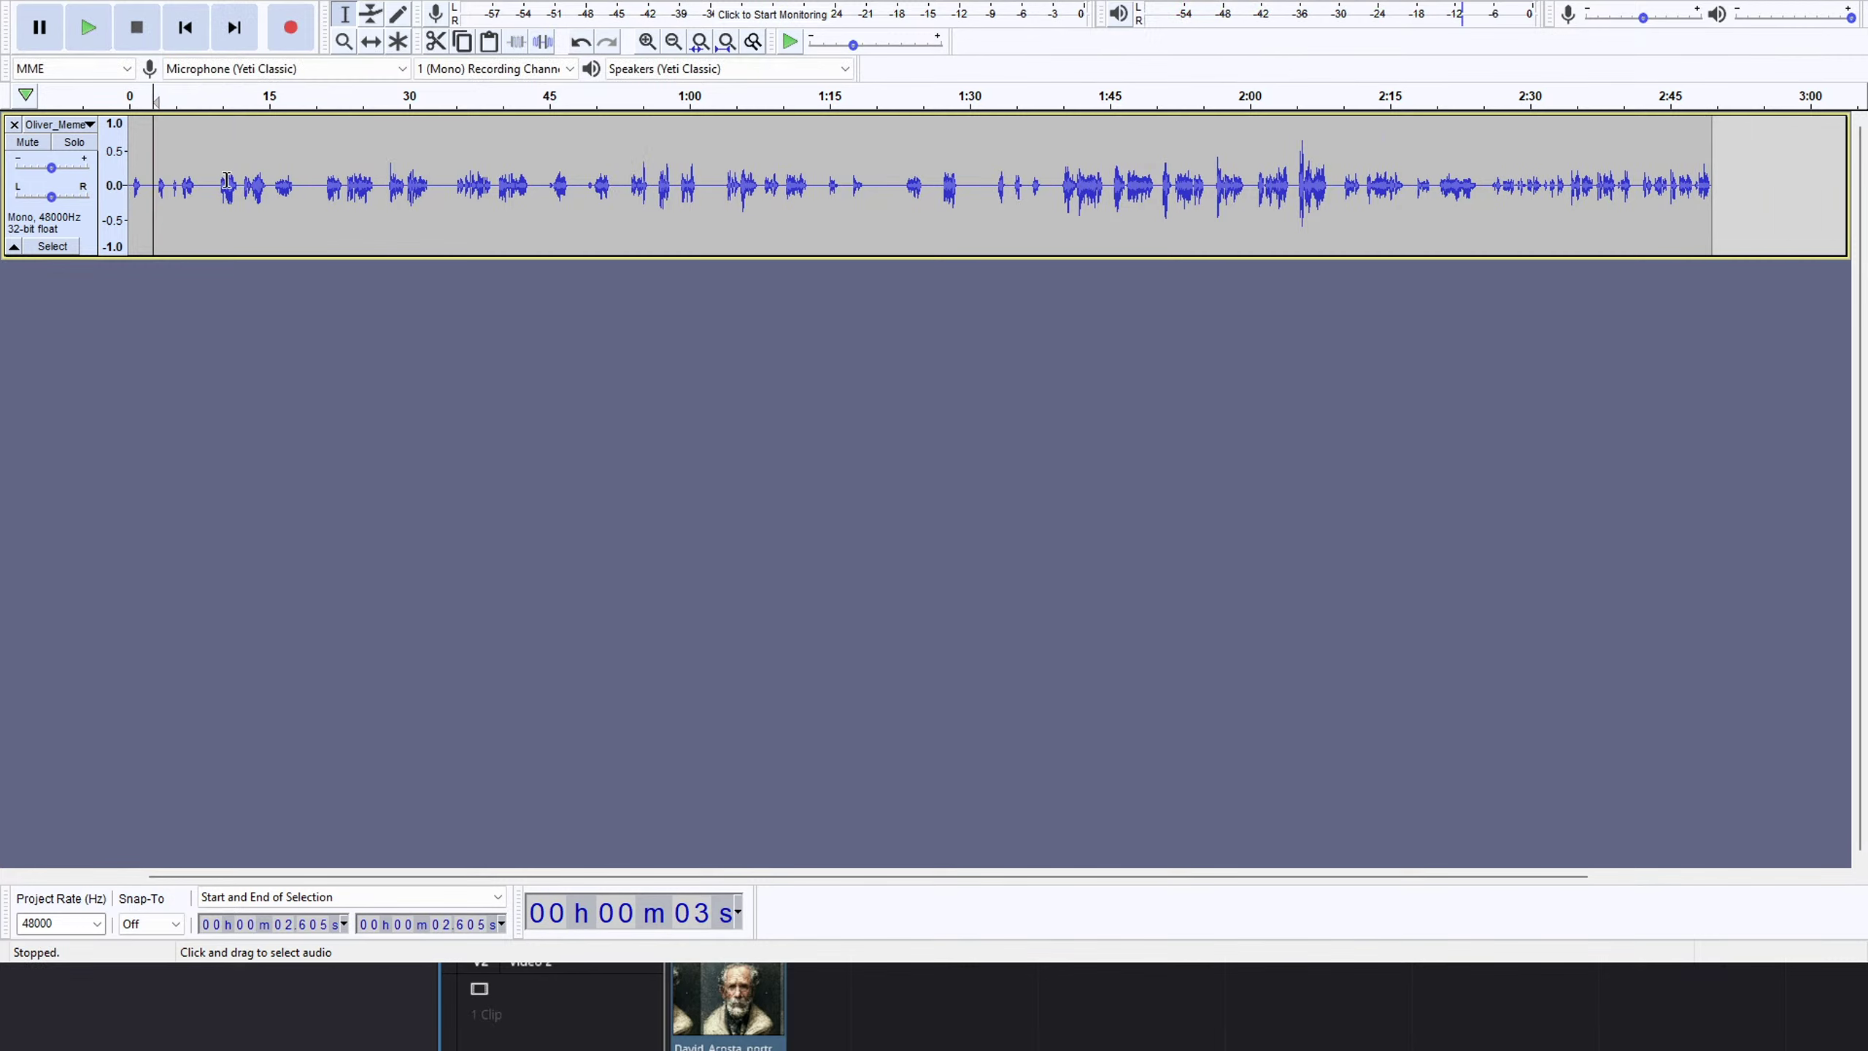
Listen on from about 0:03 to 0:18, replaying the takes that start near 0:09 to compare them.
key("space")
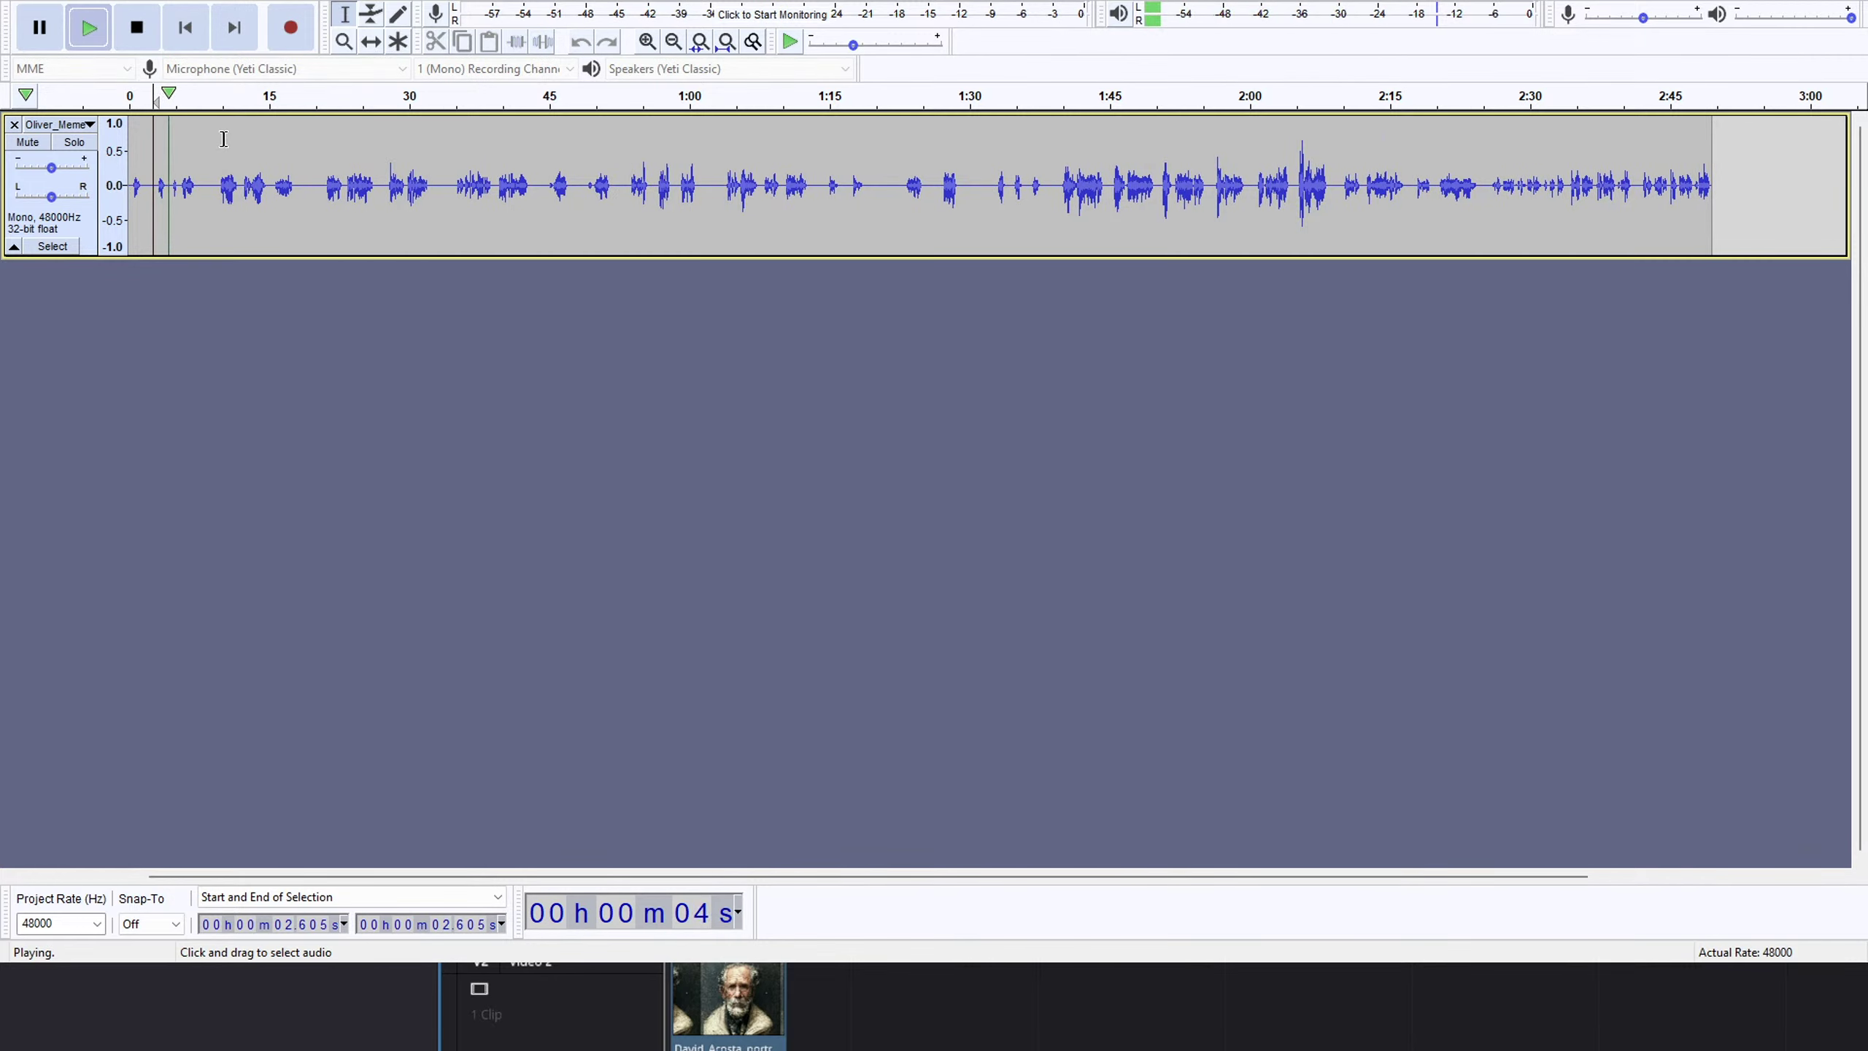
left_click(215, 95)
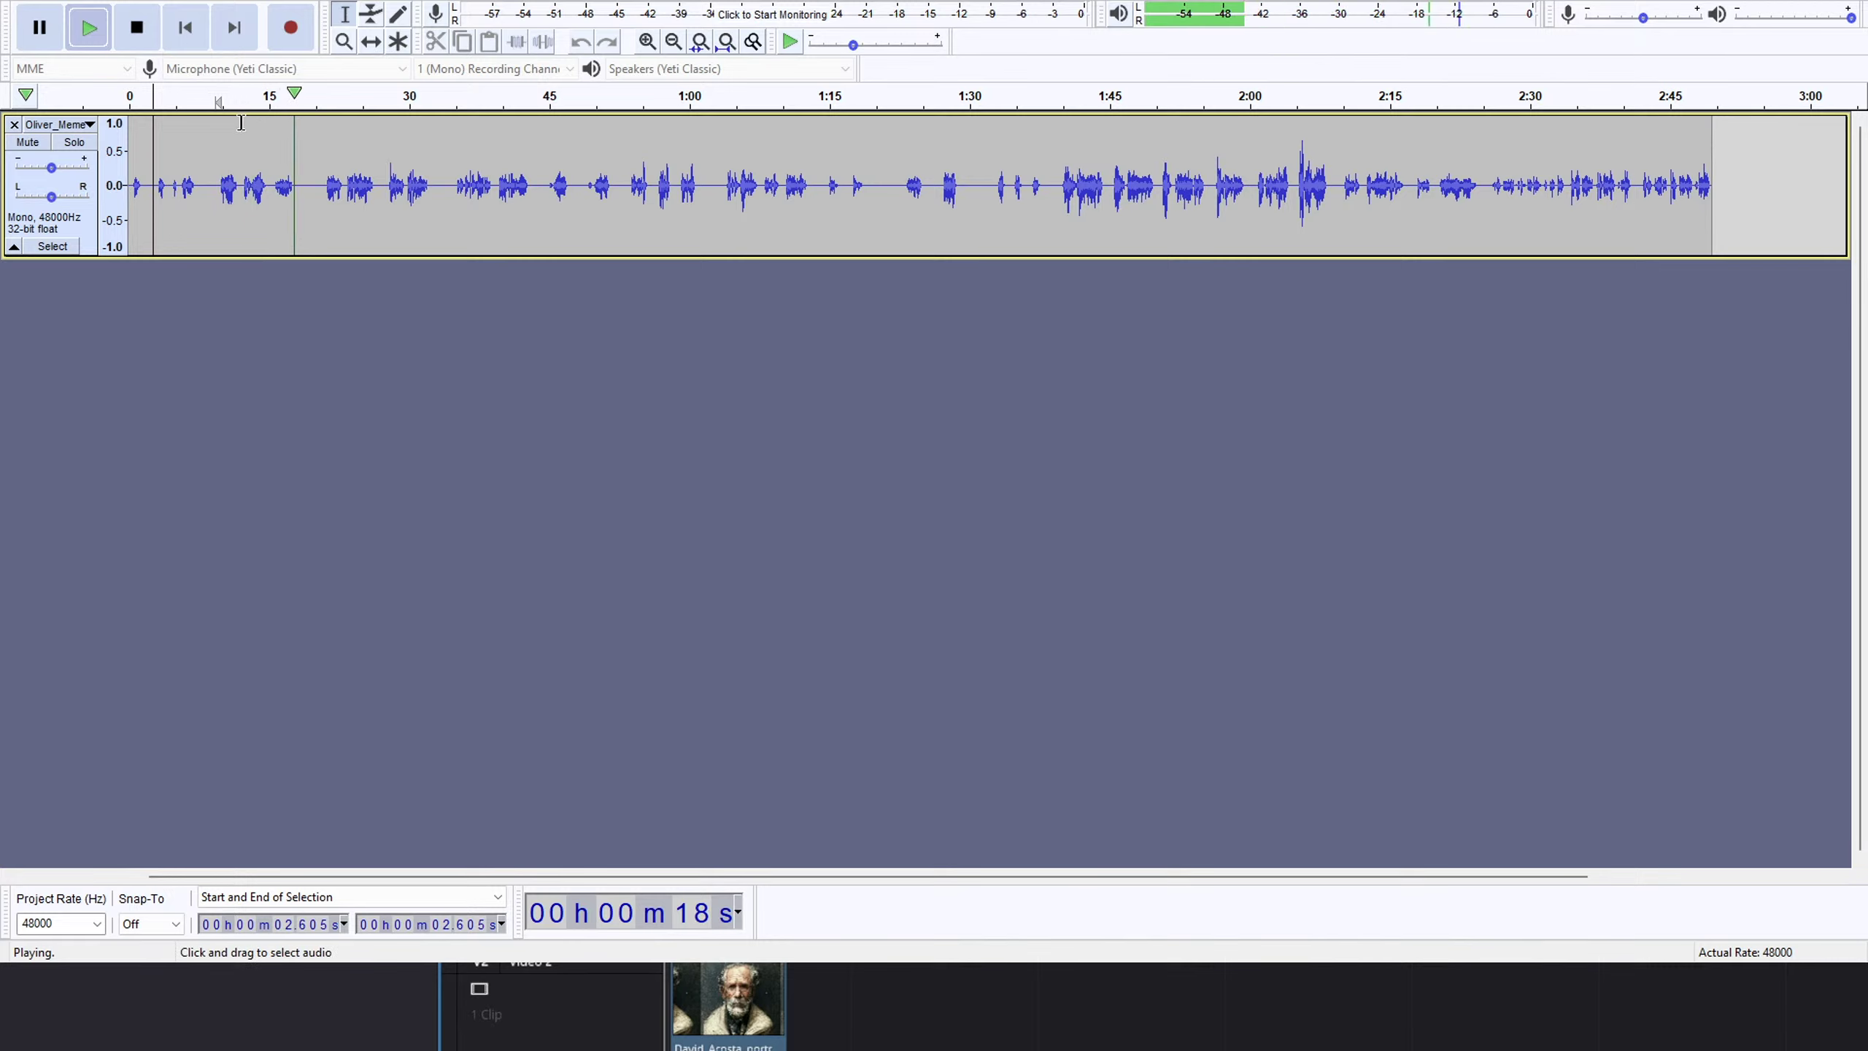
left_click(214, 106)
left_click(213, 108)
left_click(214, 105)
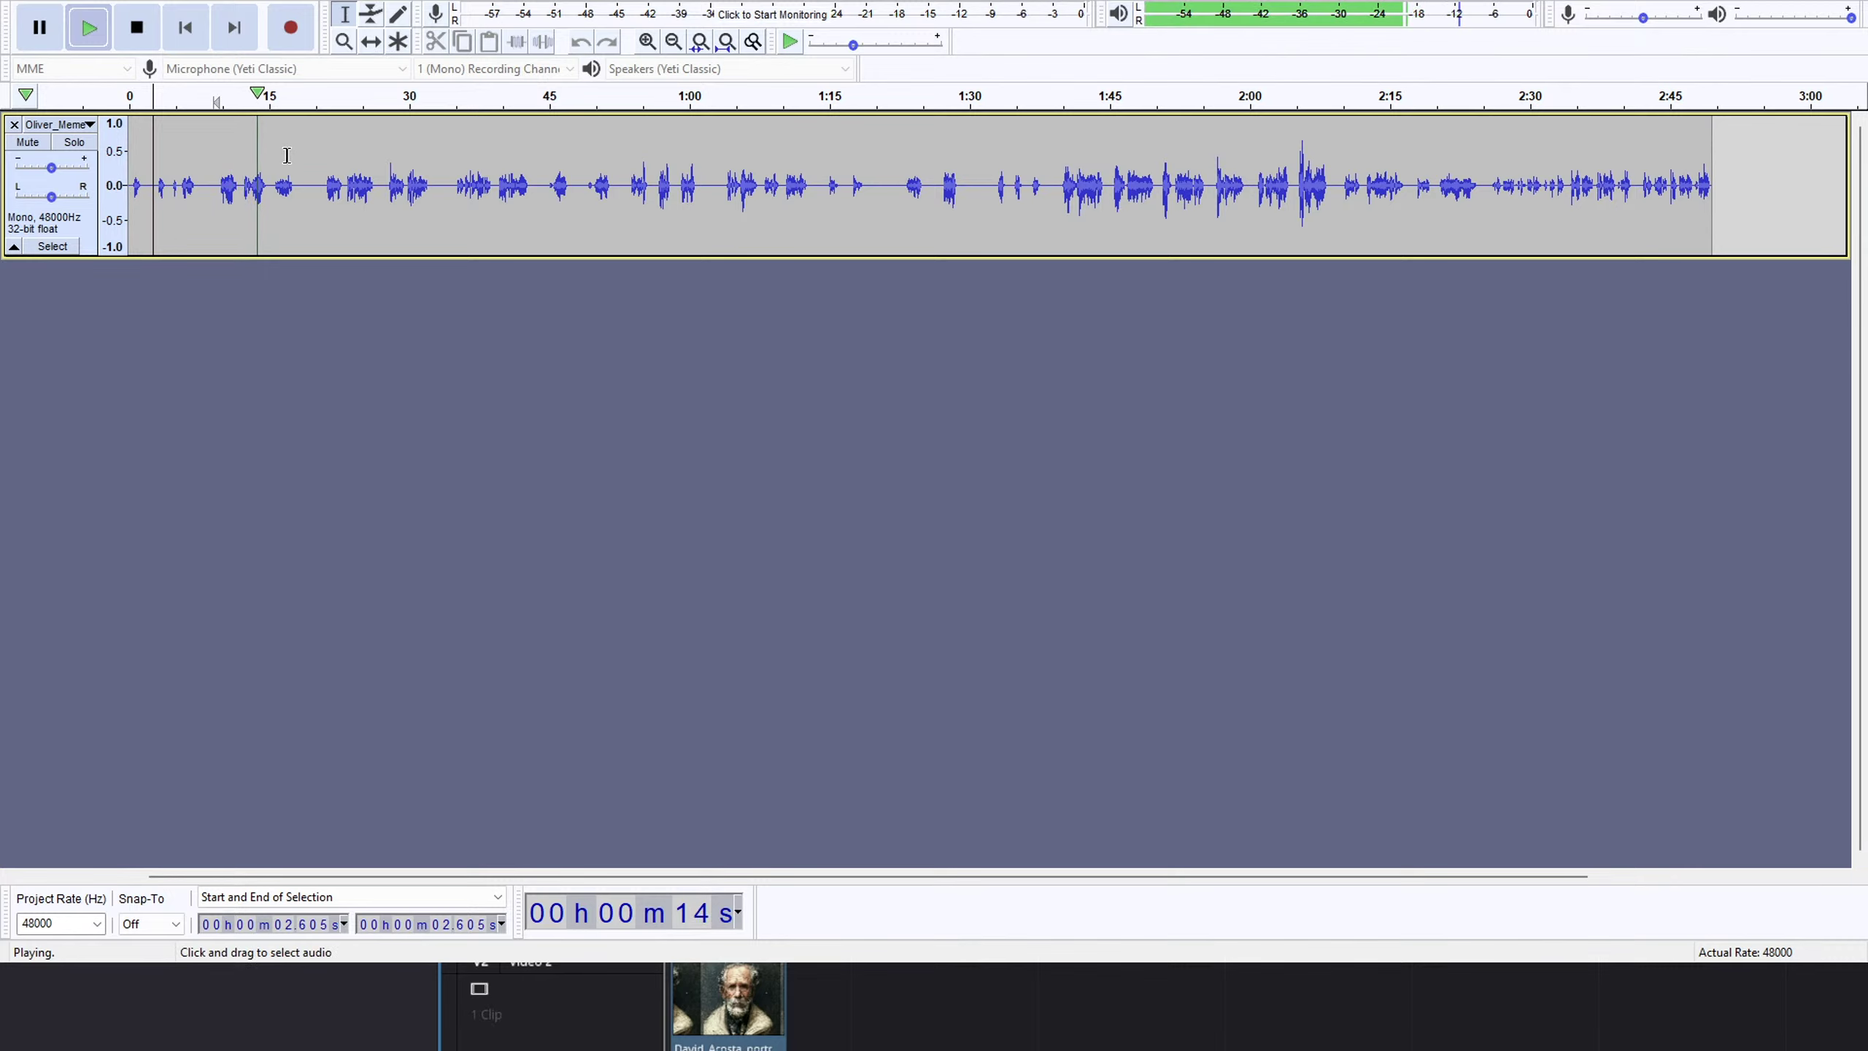
key("space")
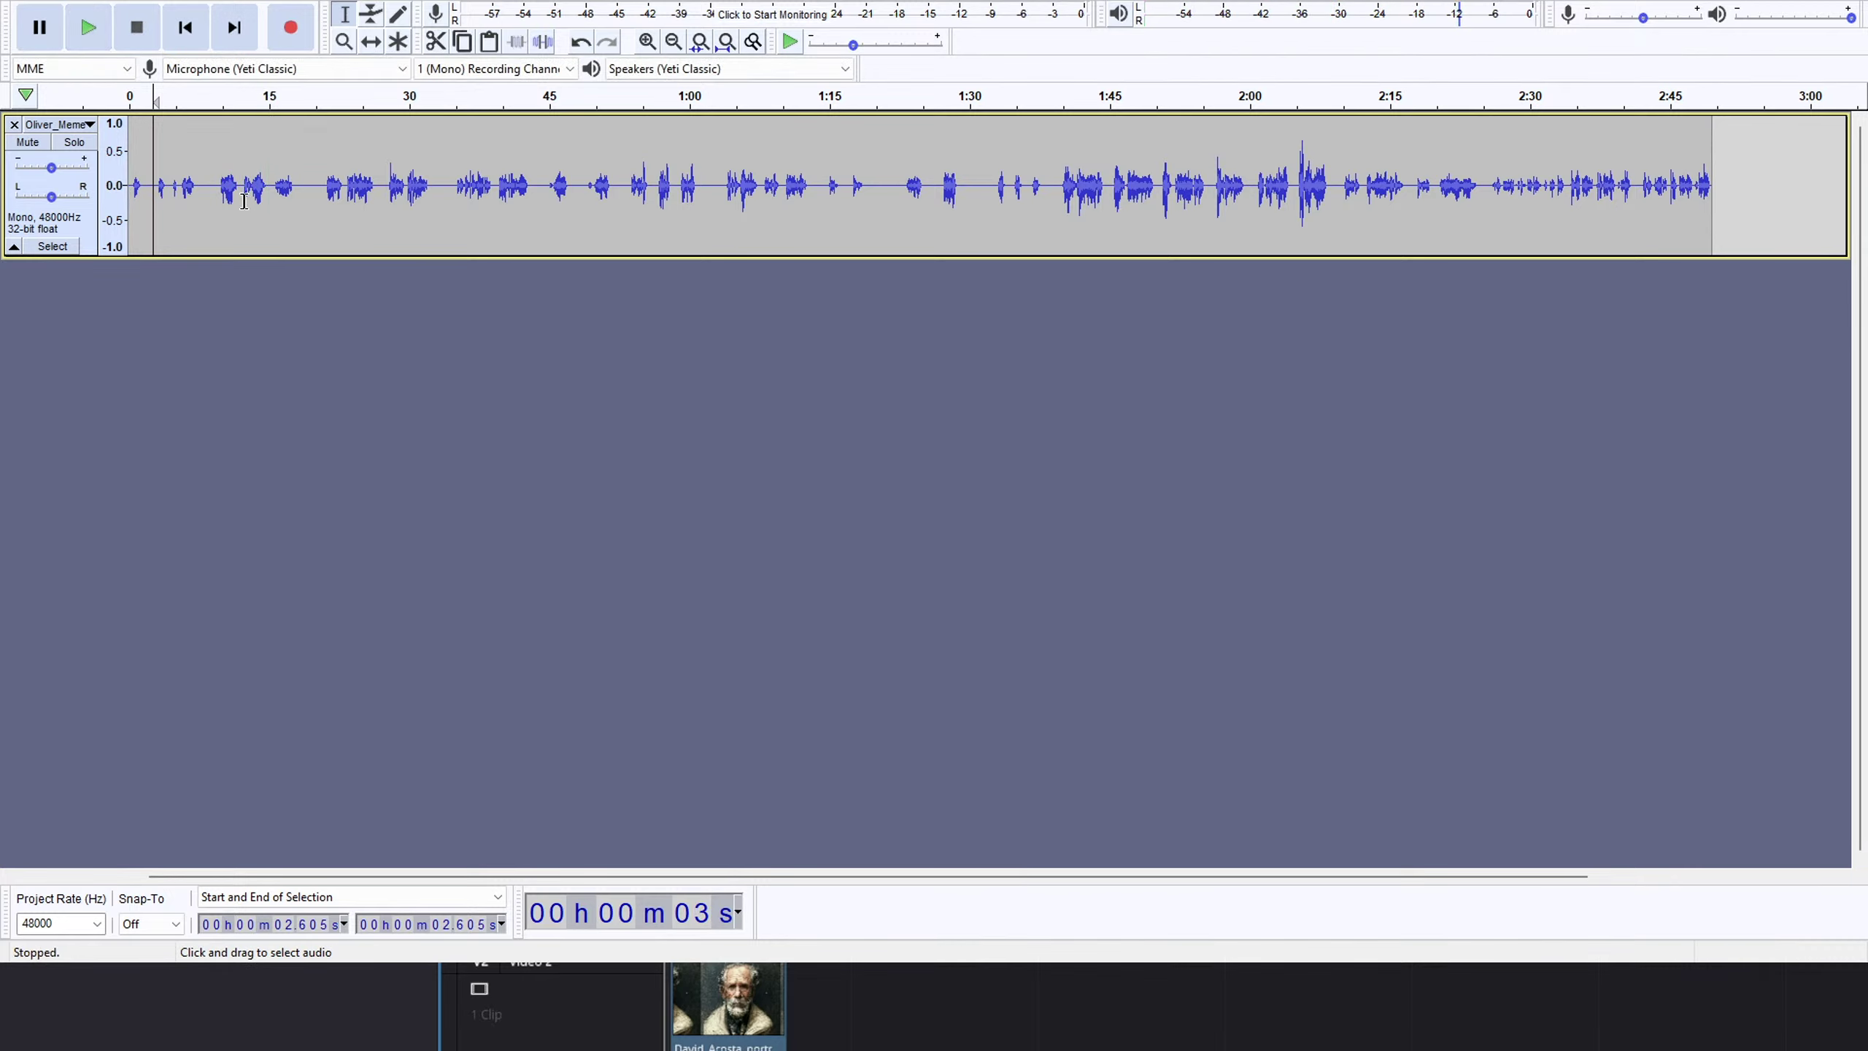
left_click(221, 156)
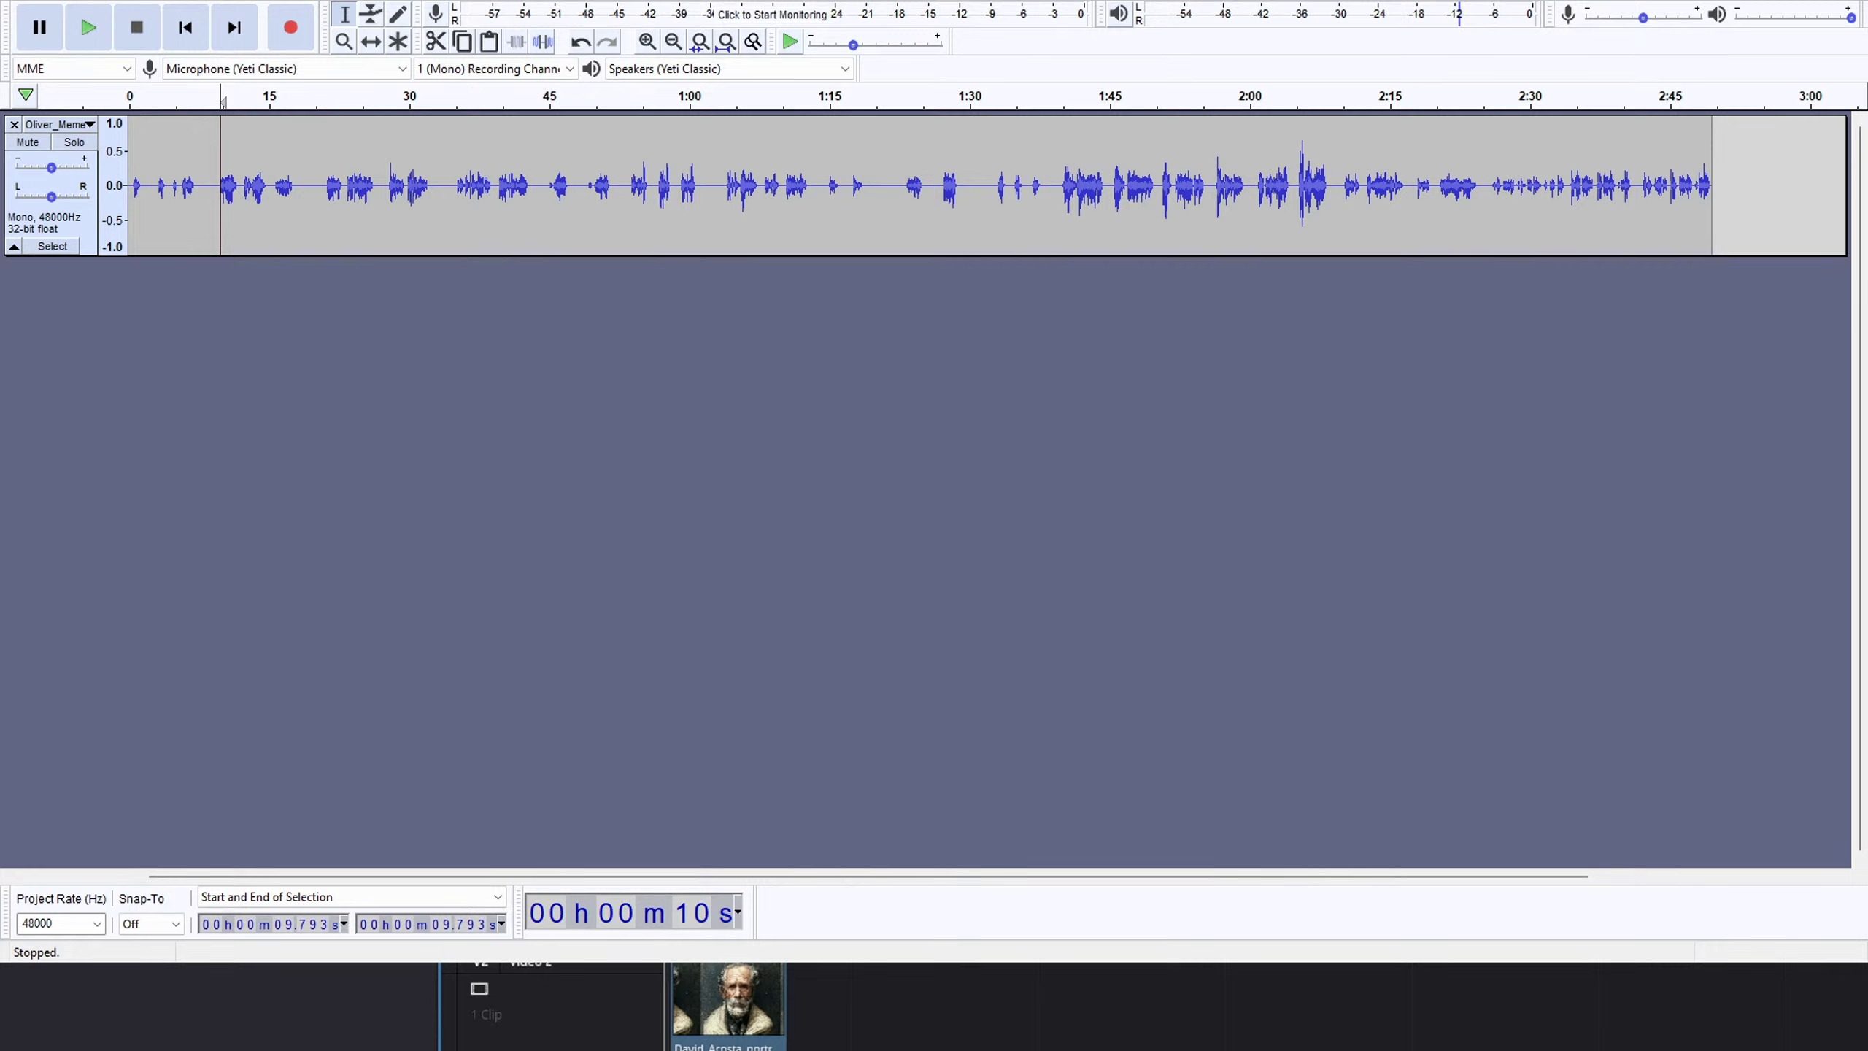
key("space")
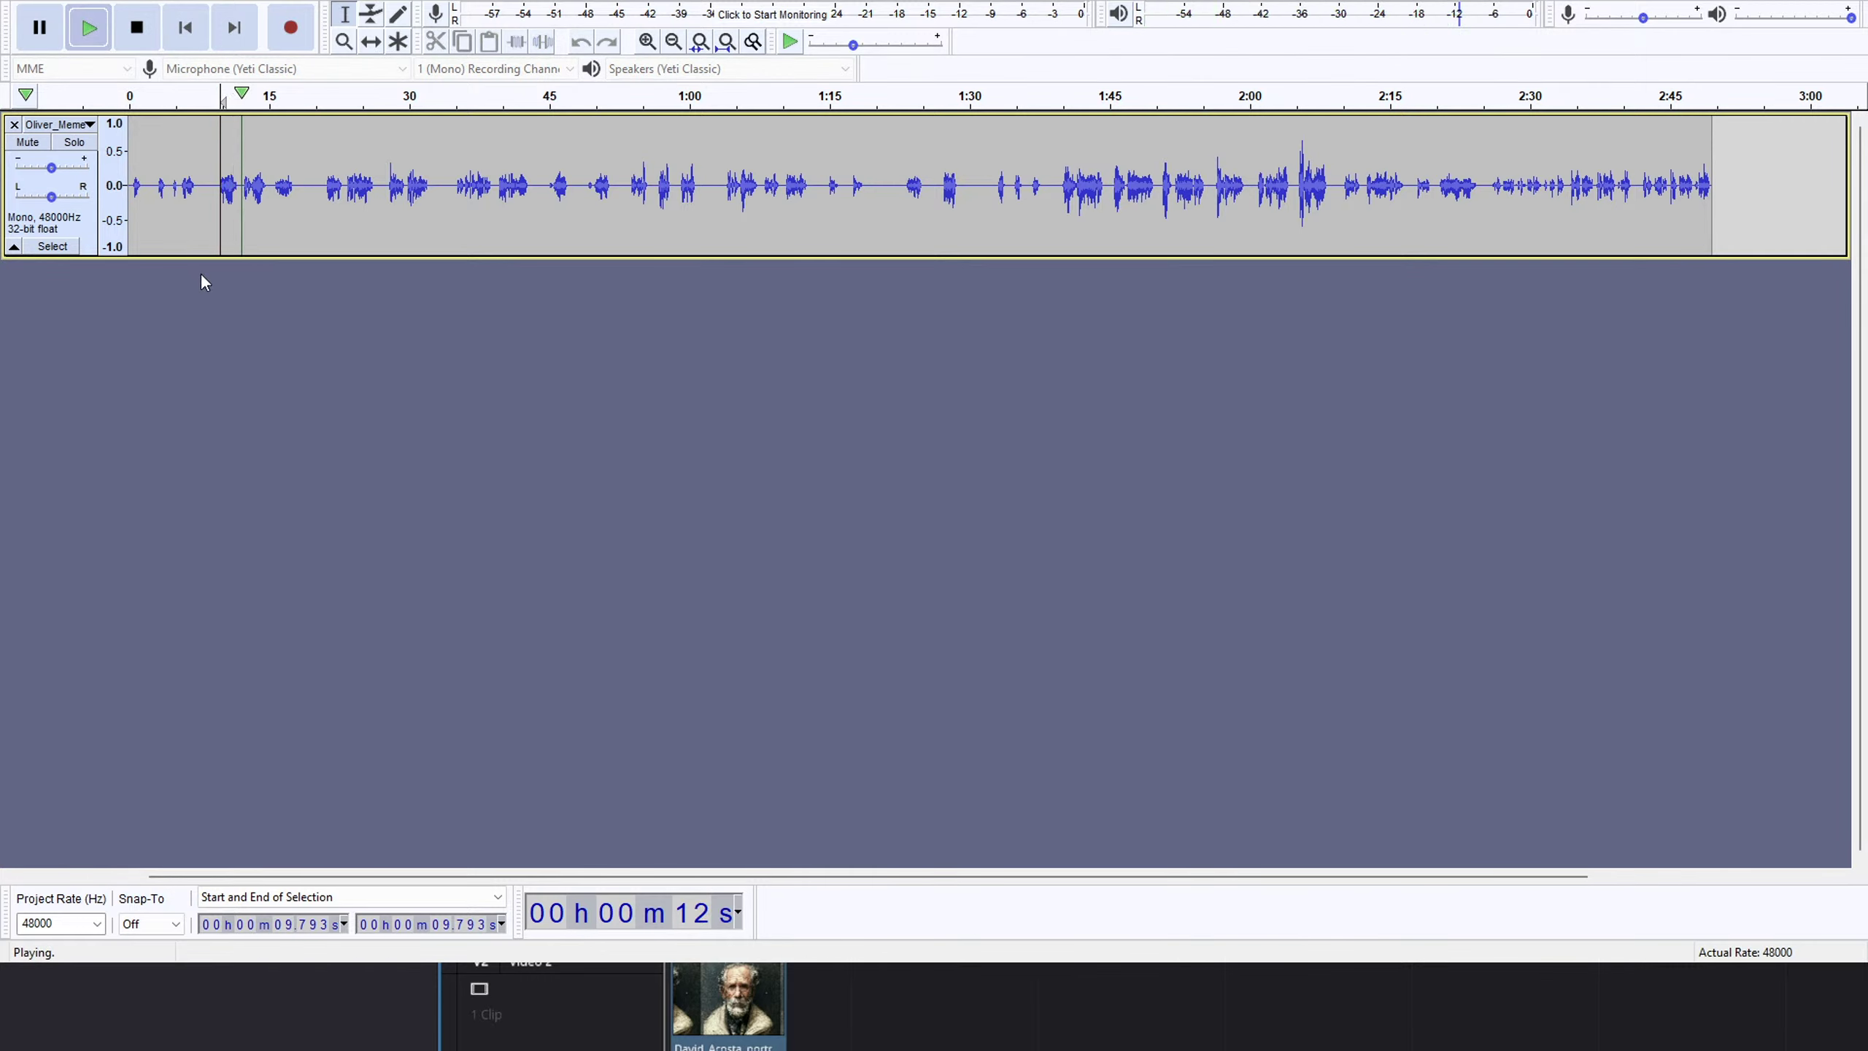
Delete the two repeated phrases from about 0:09.4 to 0:15.0.
left_click(240, 197)
left_click_drag(241, 197, 215, 199)
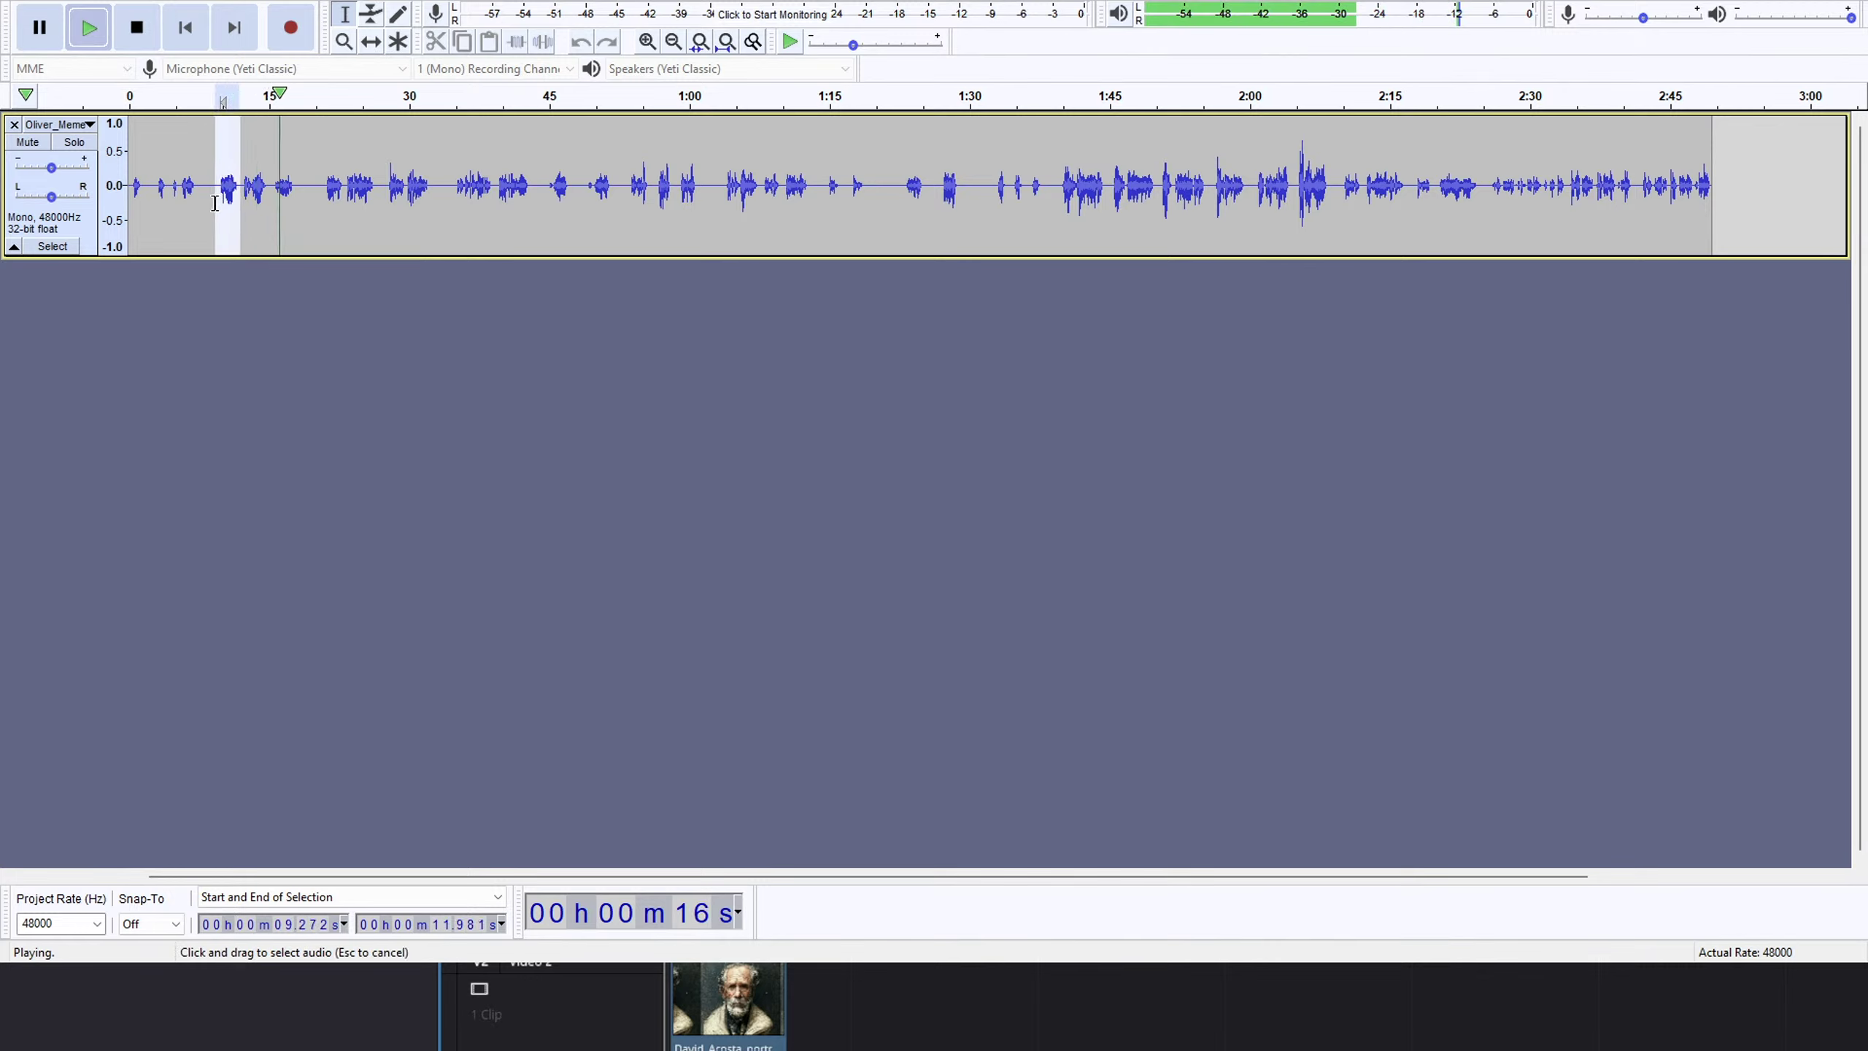
left_click(272, 195)
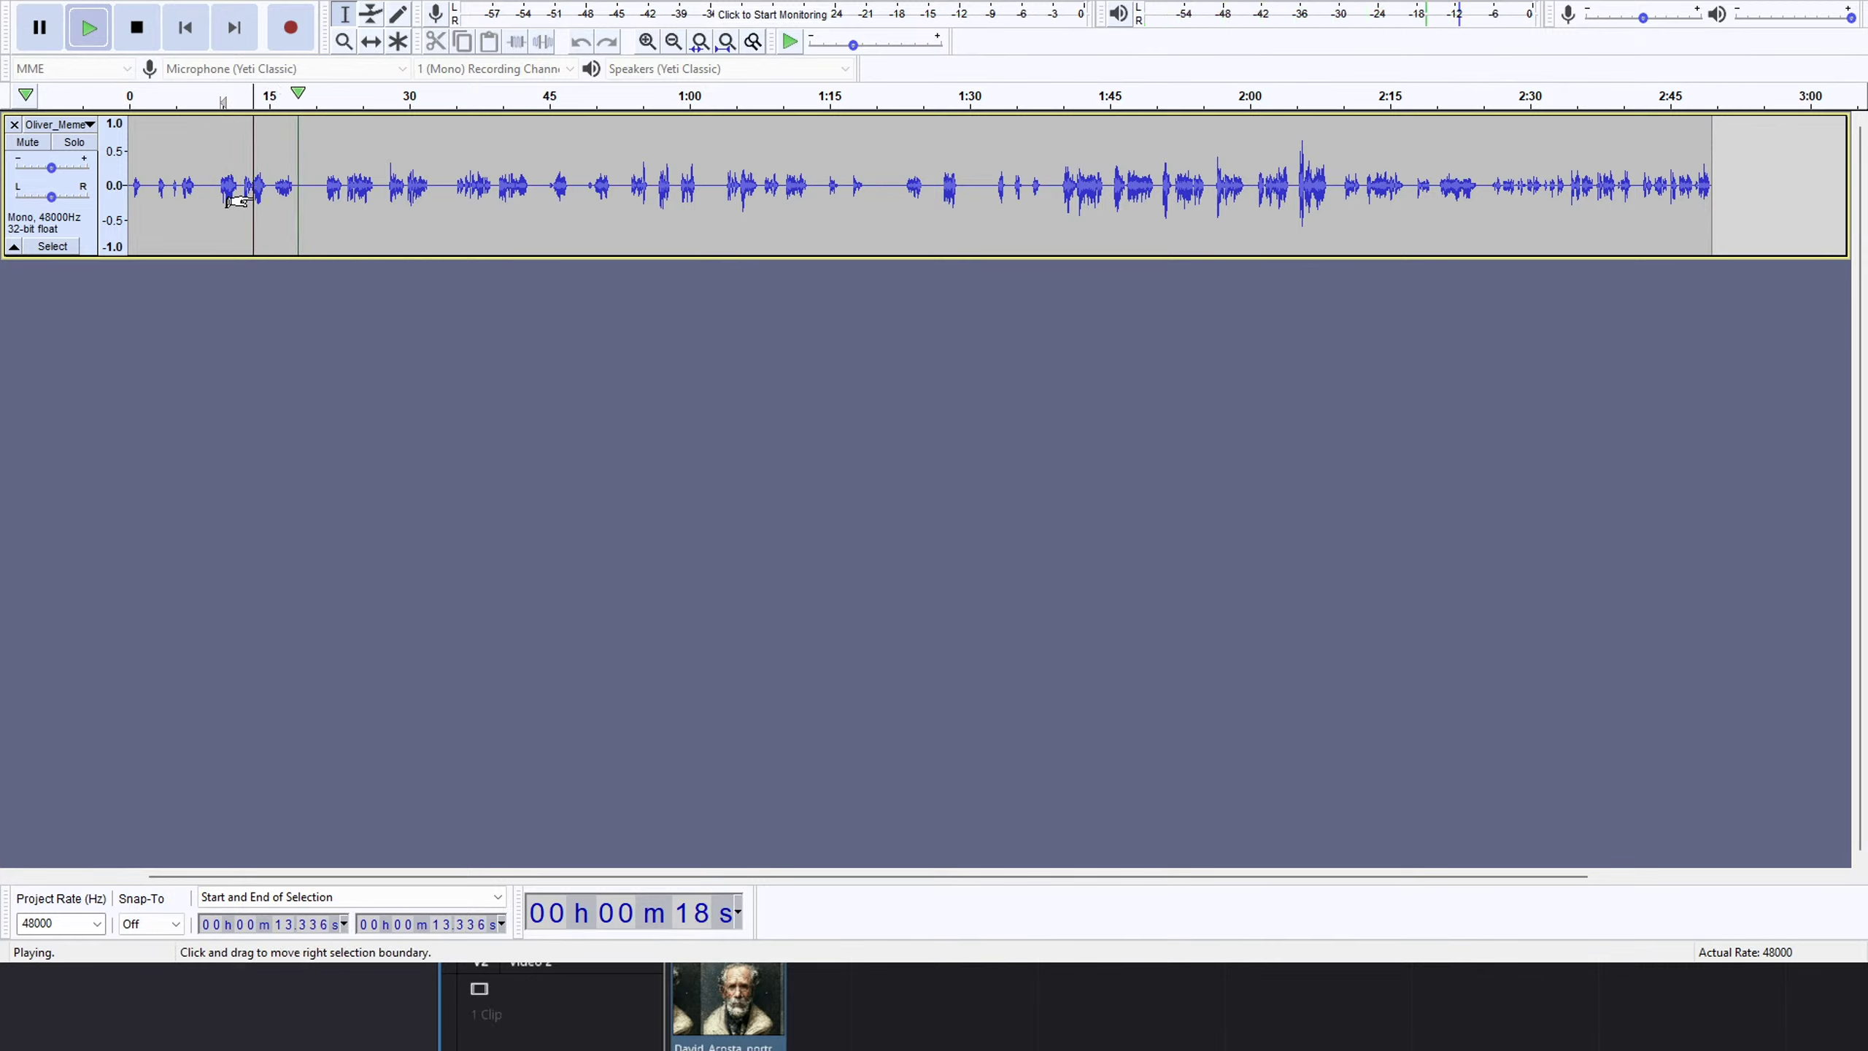
left_click_drag(272, 195, 216, 196)
key("space")
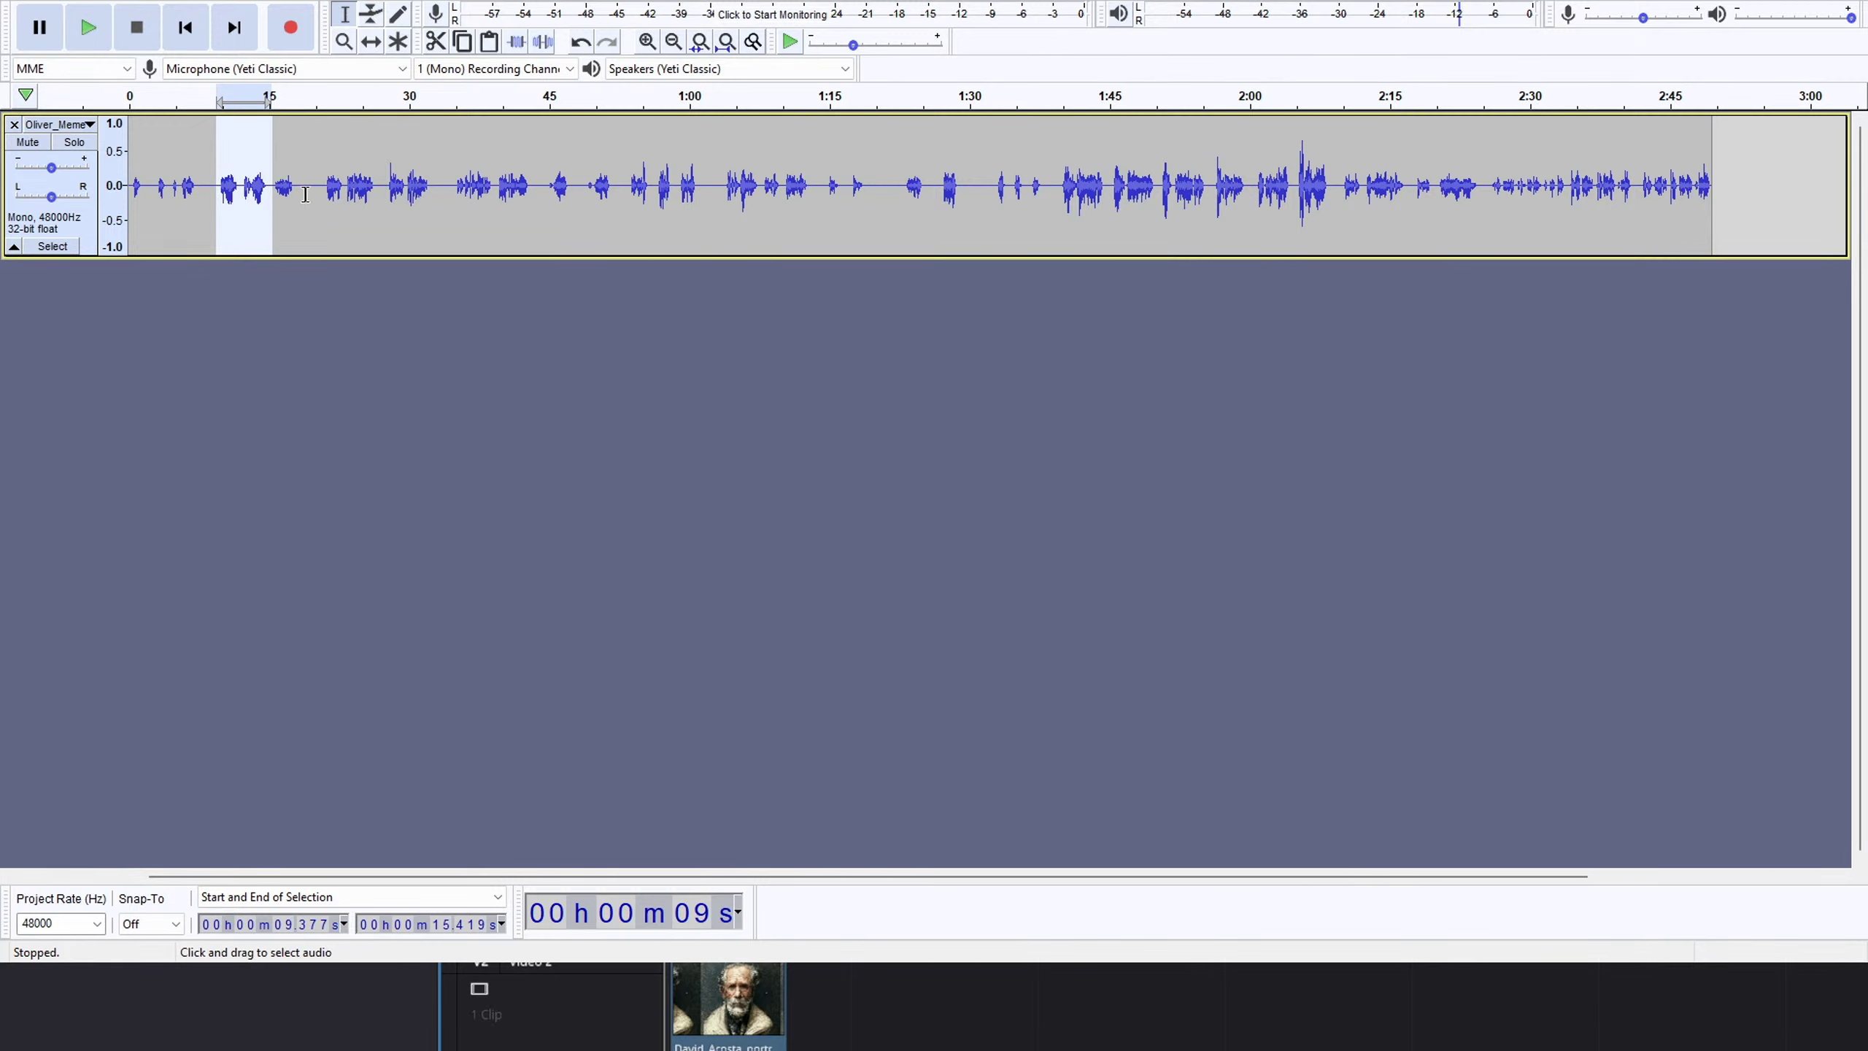
left_click_drag(257, 210, 251, 212)
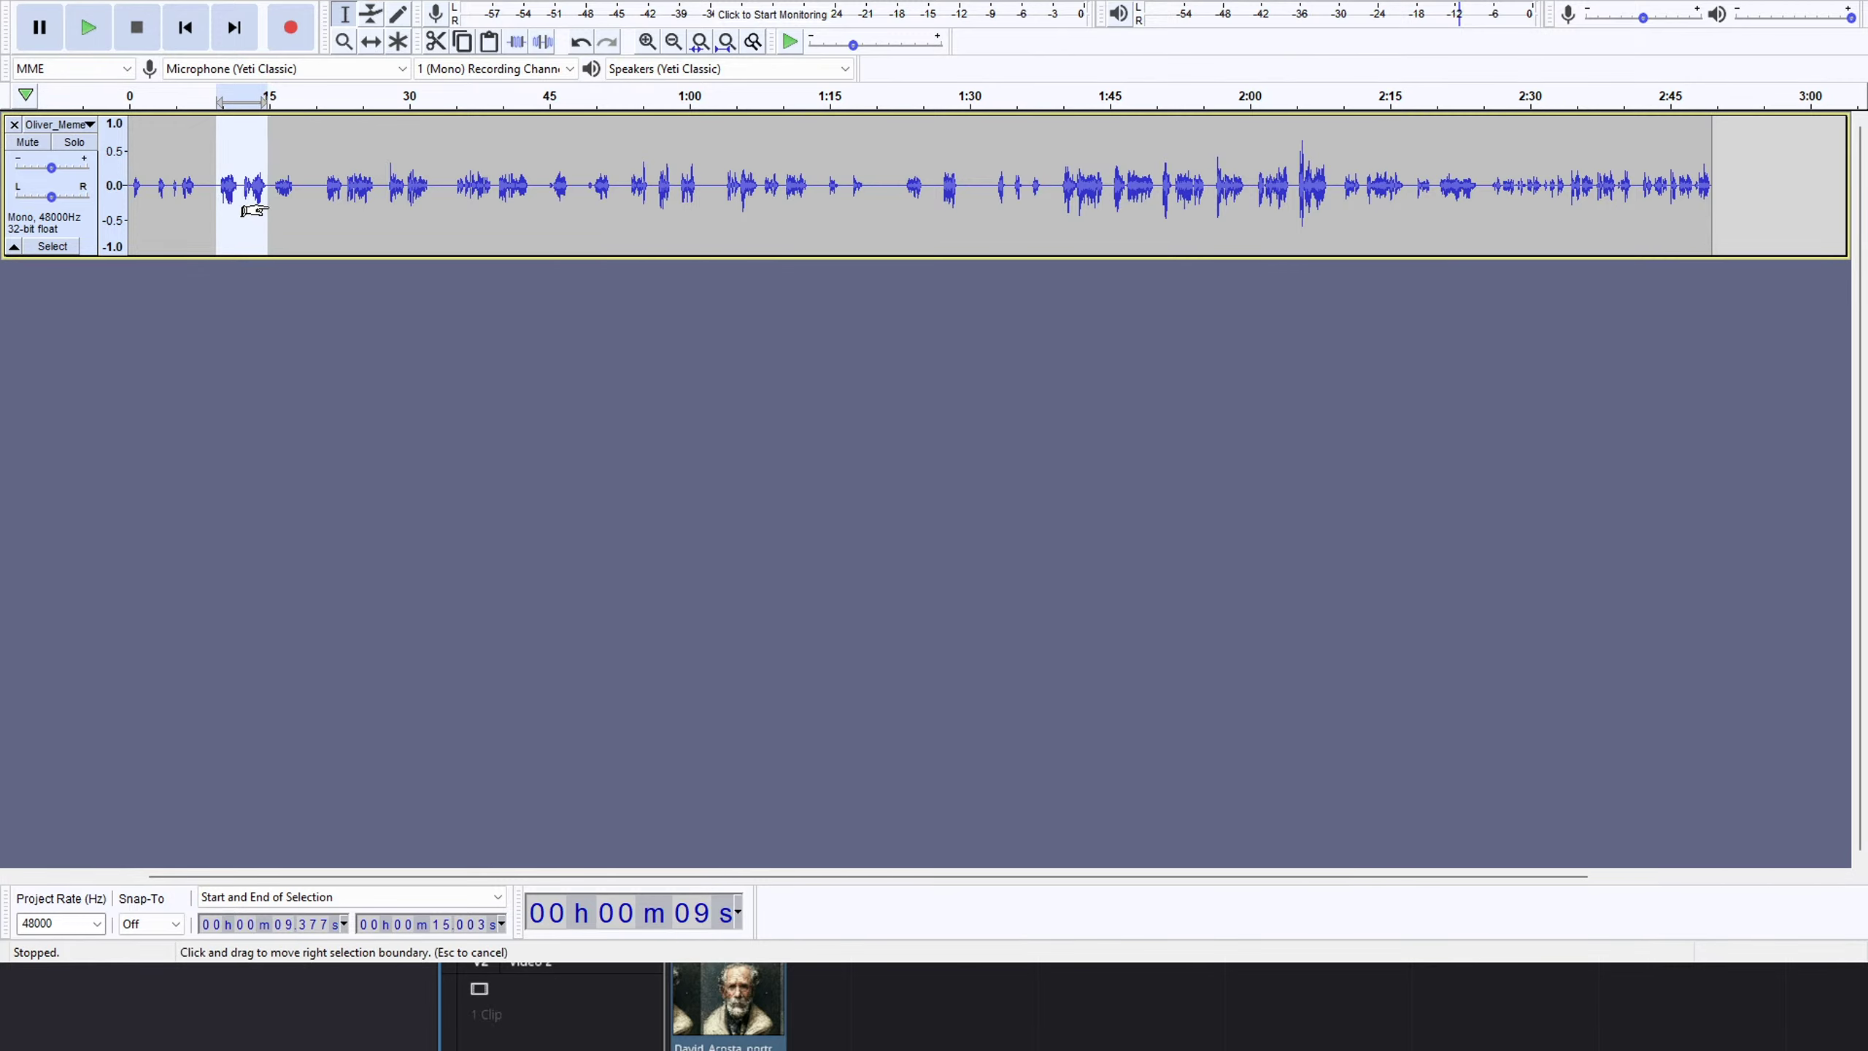
key("Delete")
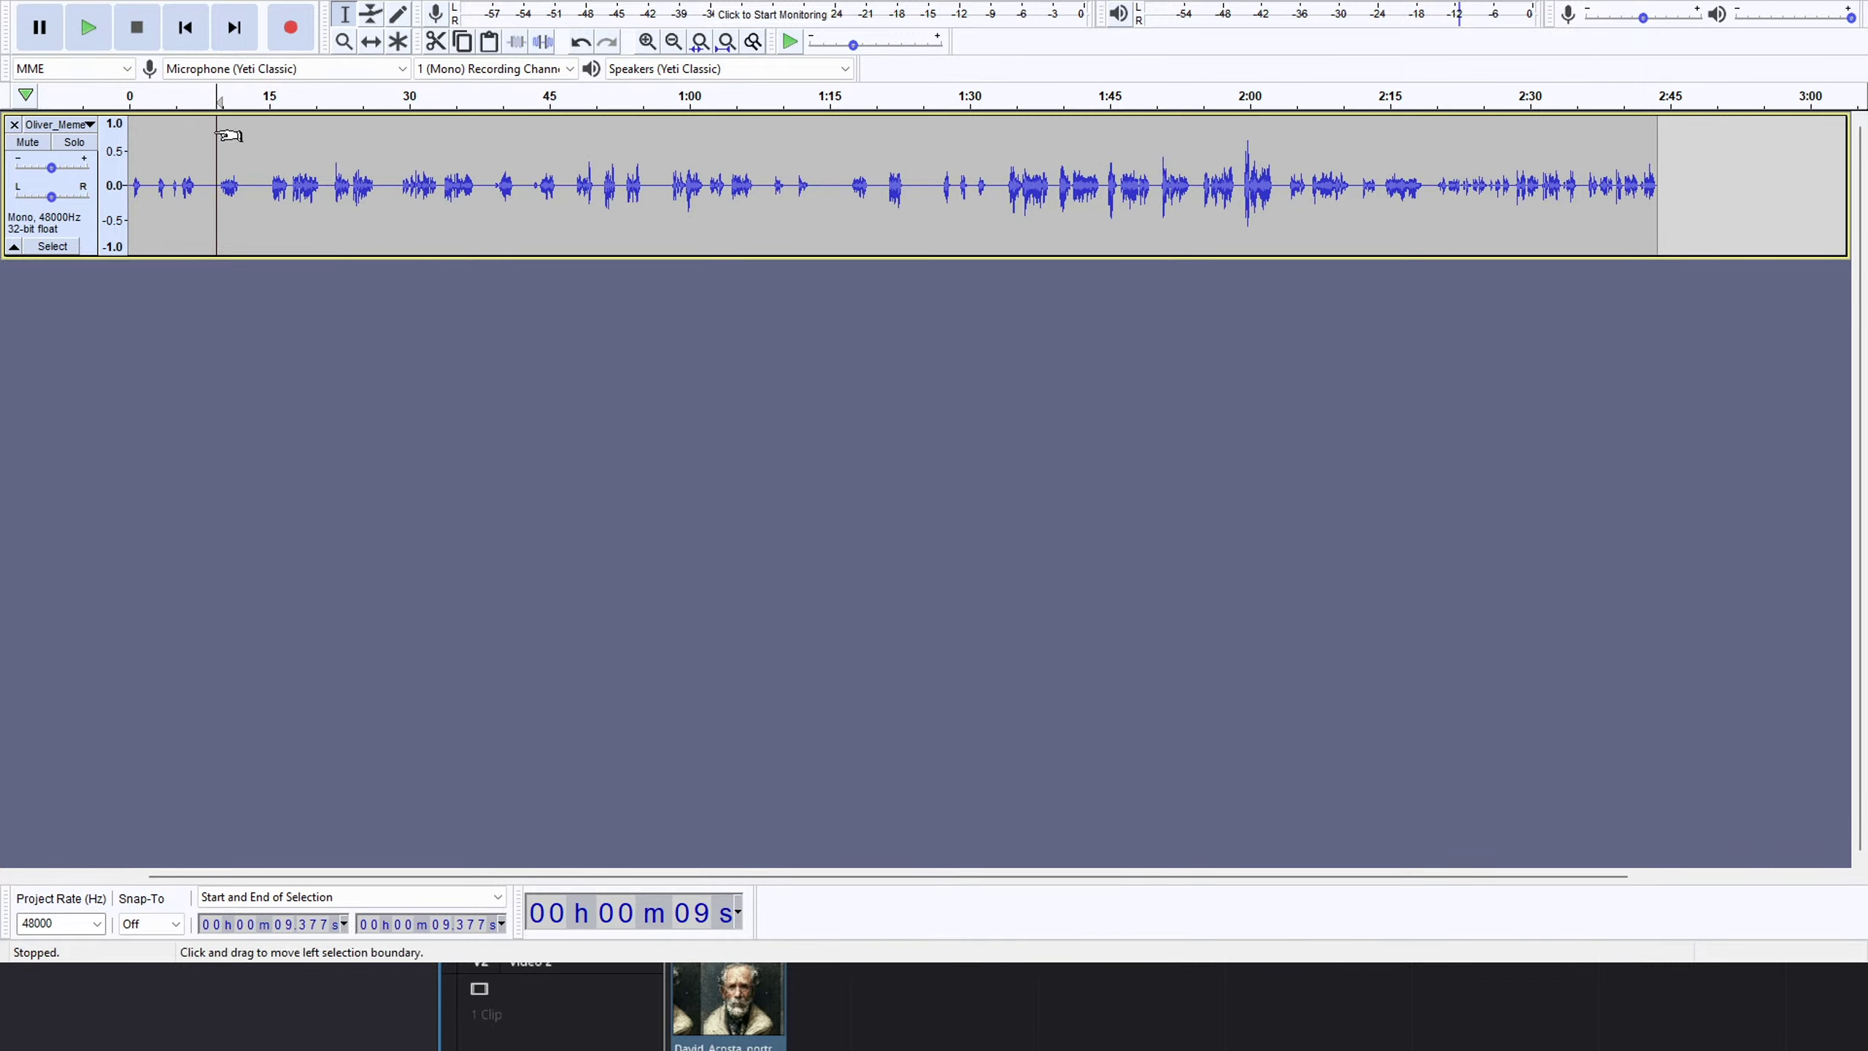
Listen to the lines from about 0:15 to 0:30 and replay them to compare the takes.
left_click(265, 96)
key("space")
left_click(269, 187)
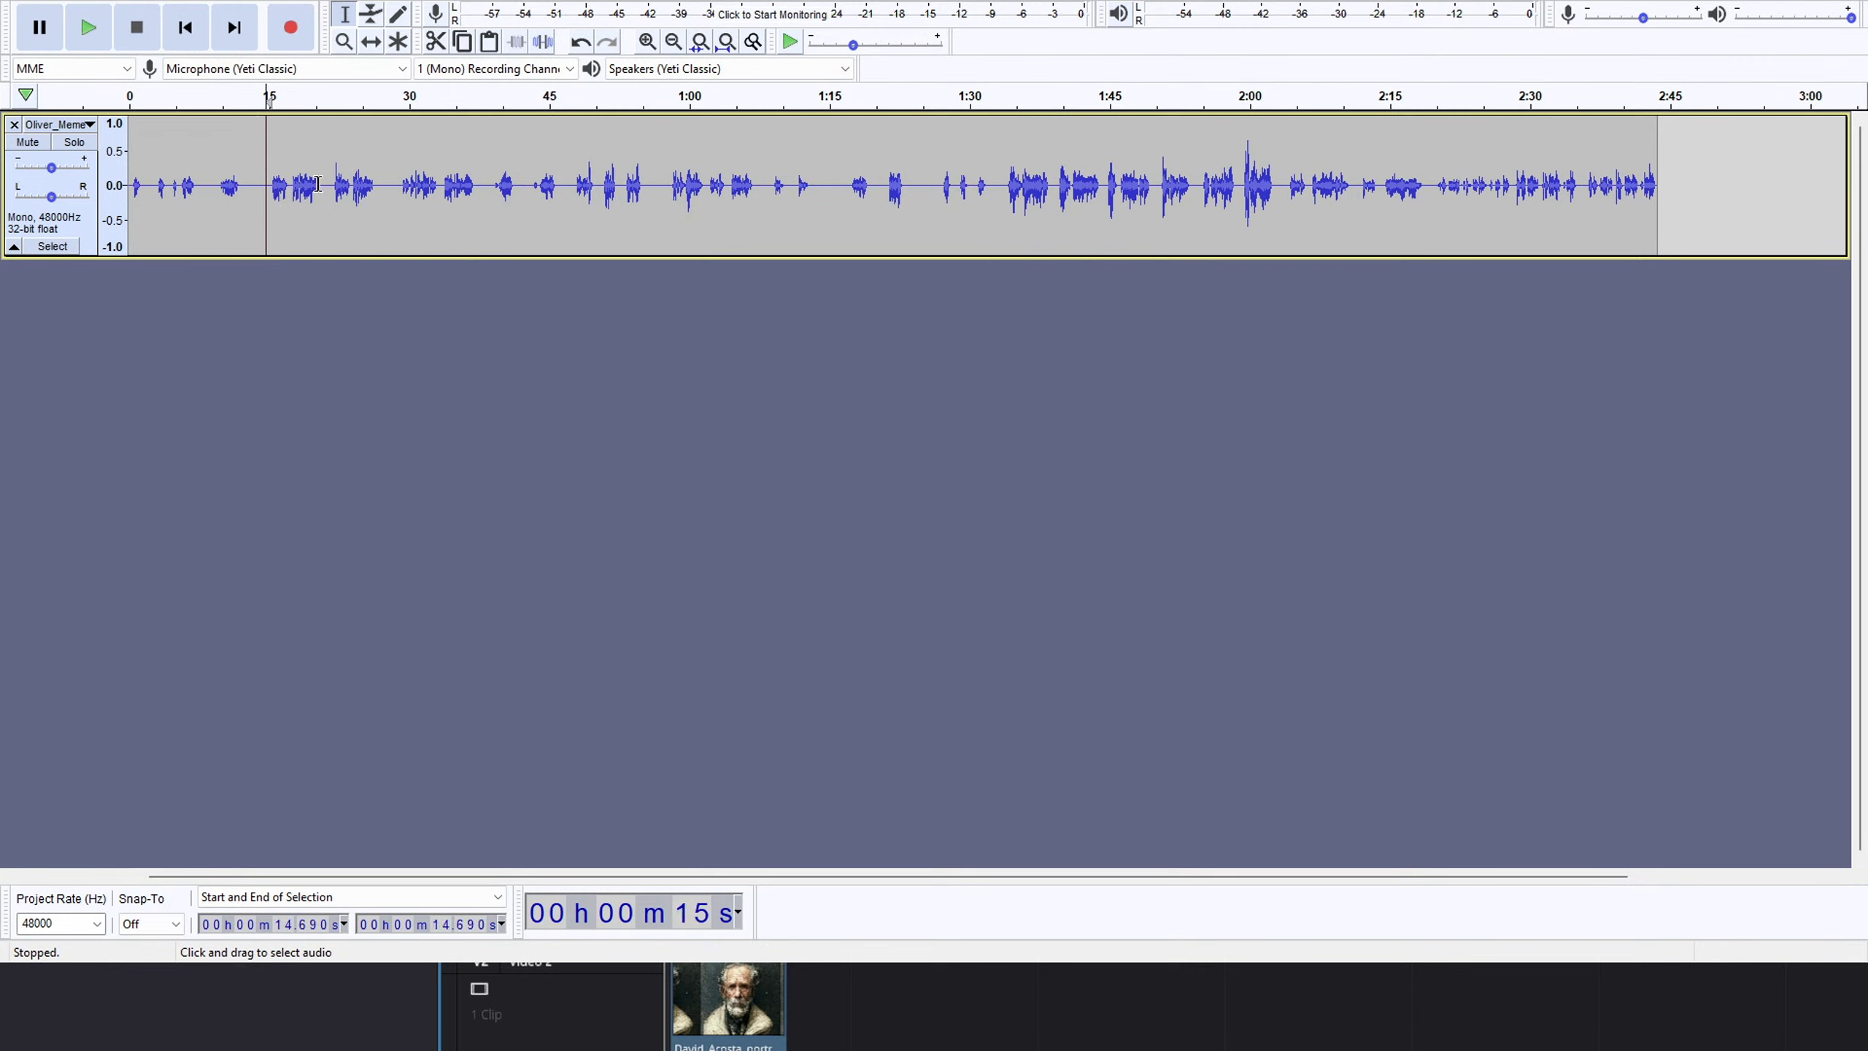
key("space")
key("space")
key("space")
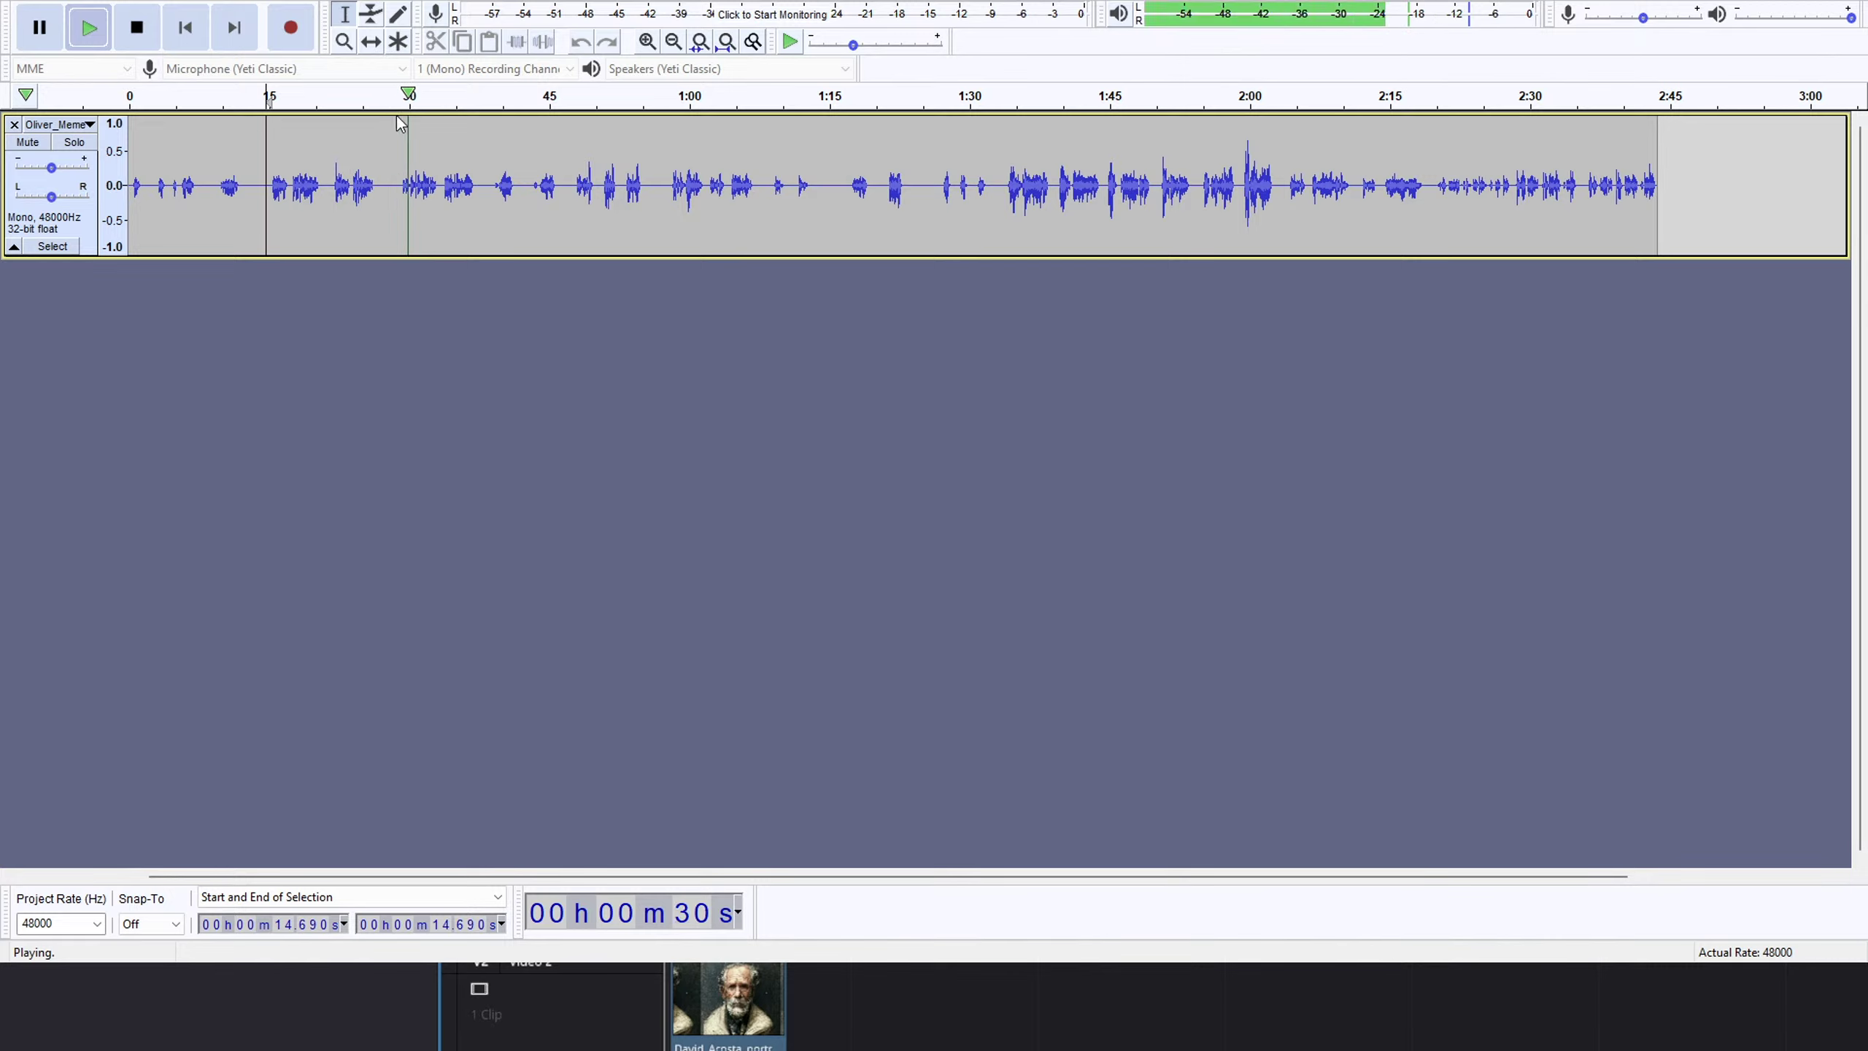
left_click(252, 104)
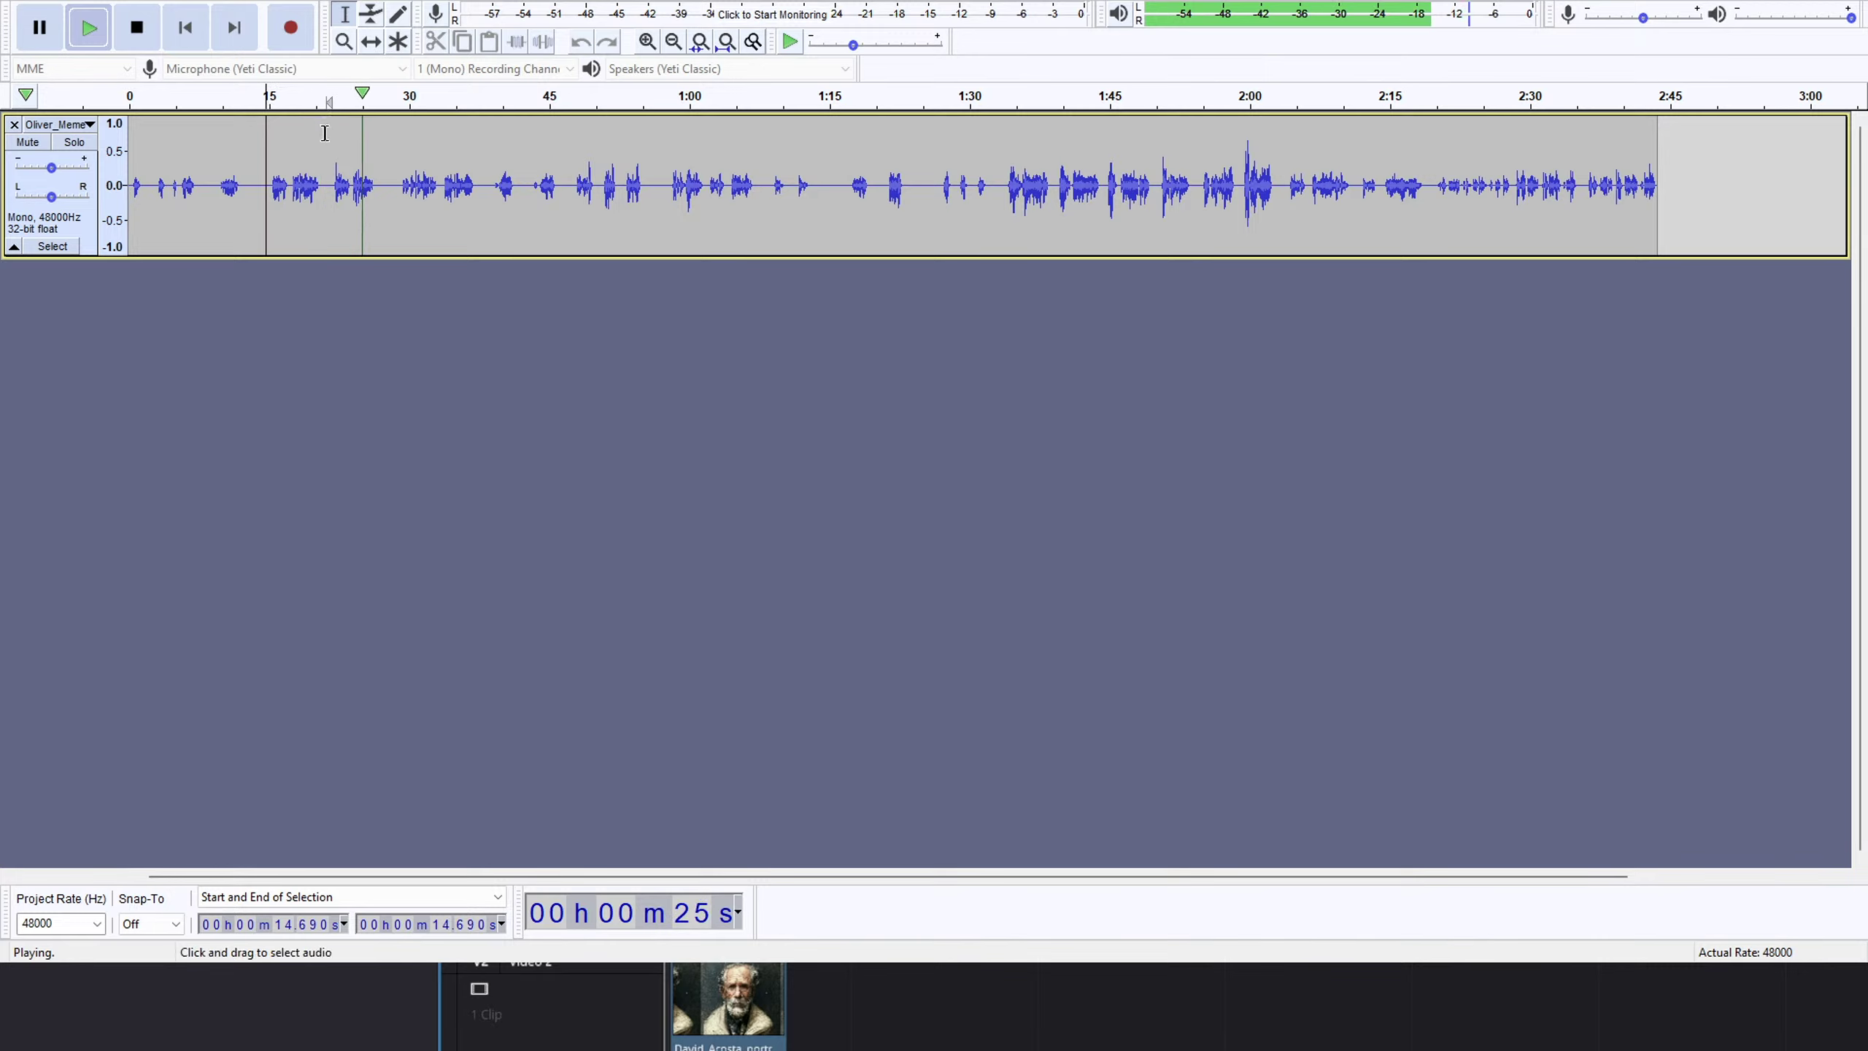
key("space")
key("space")
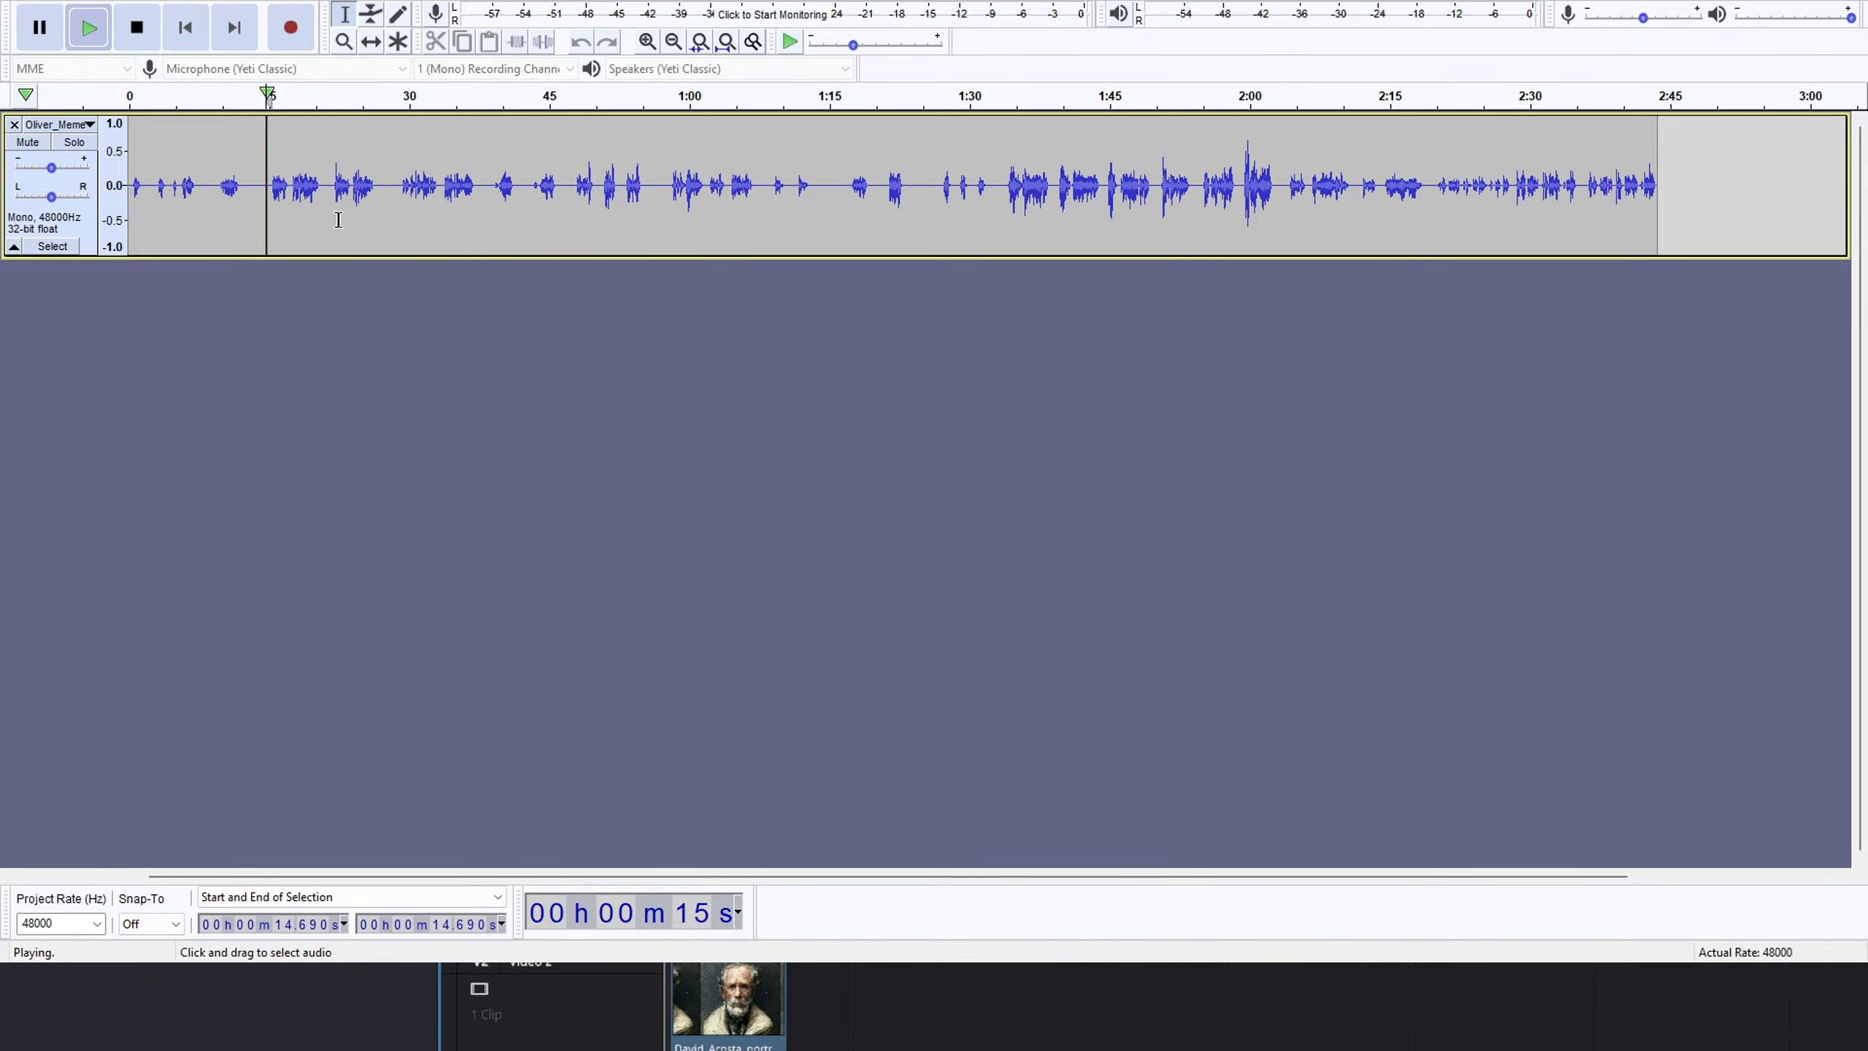
Delete the passage from about 0:21.3 to 0:28.2 and play on from the cut.
left_click_drag(326, 196, 392, 195)
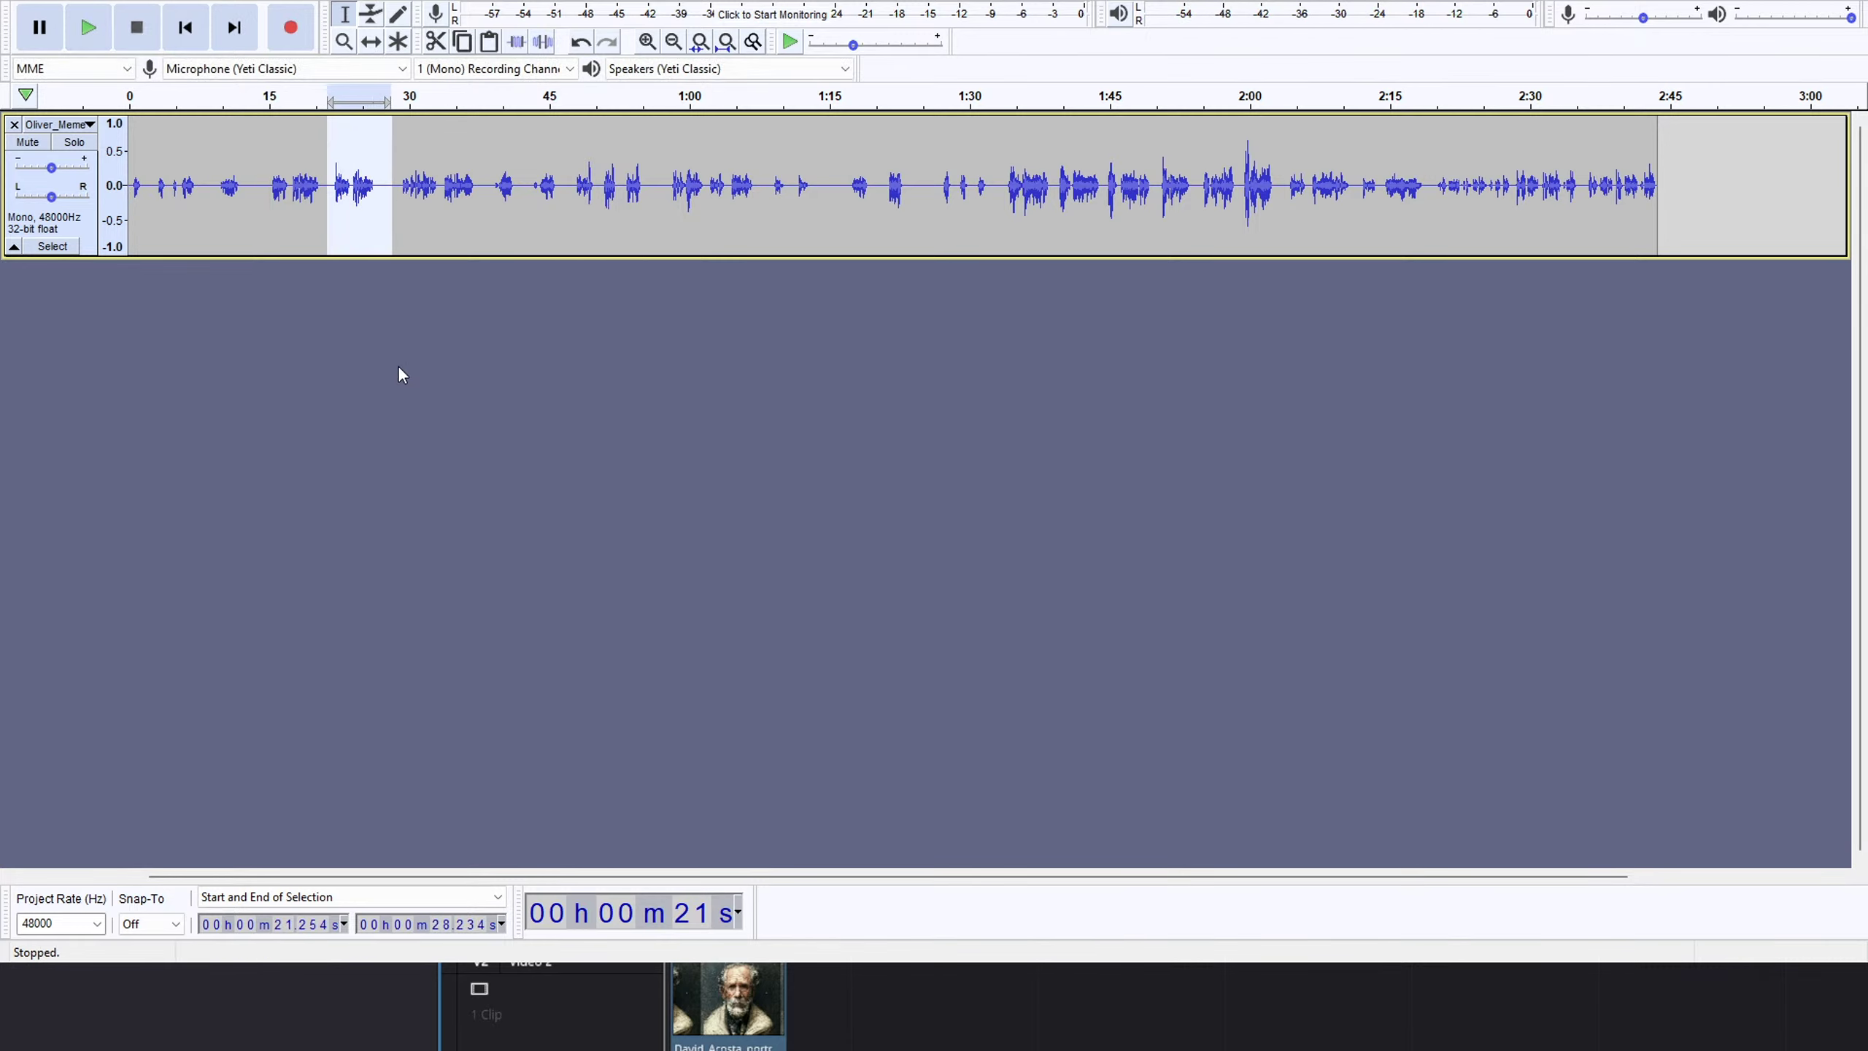
key("Delete")
key("space")
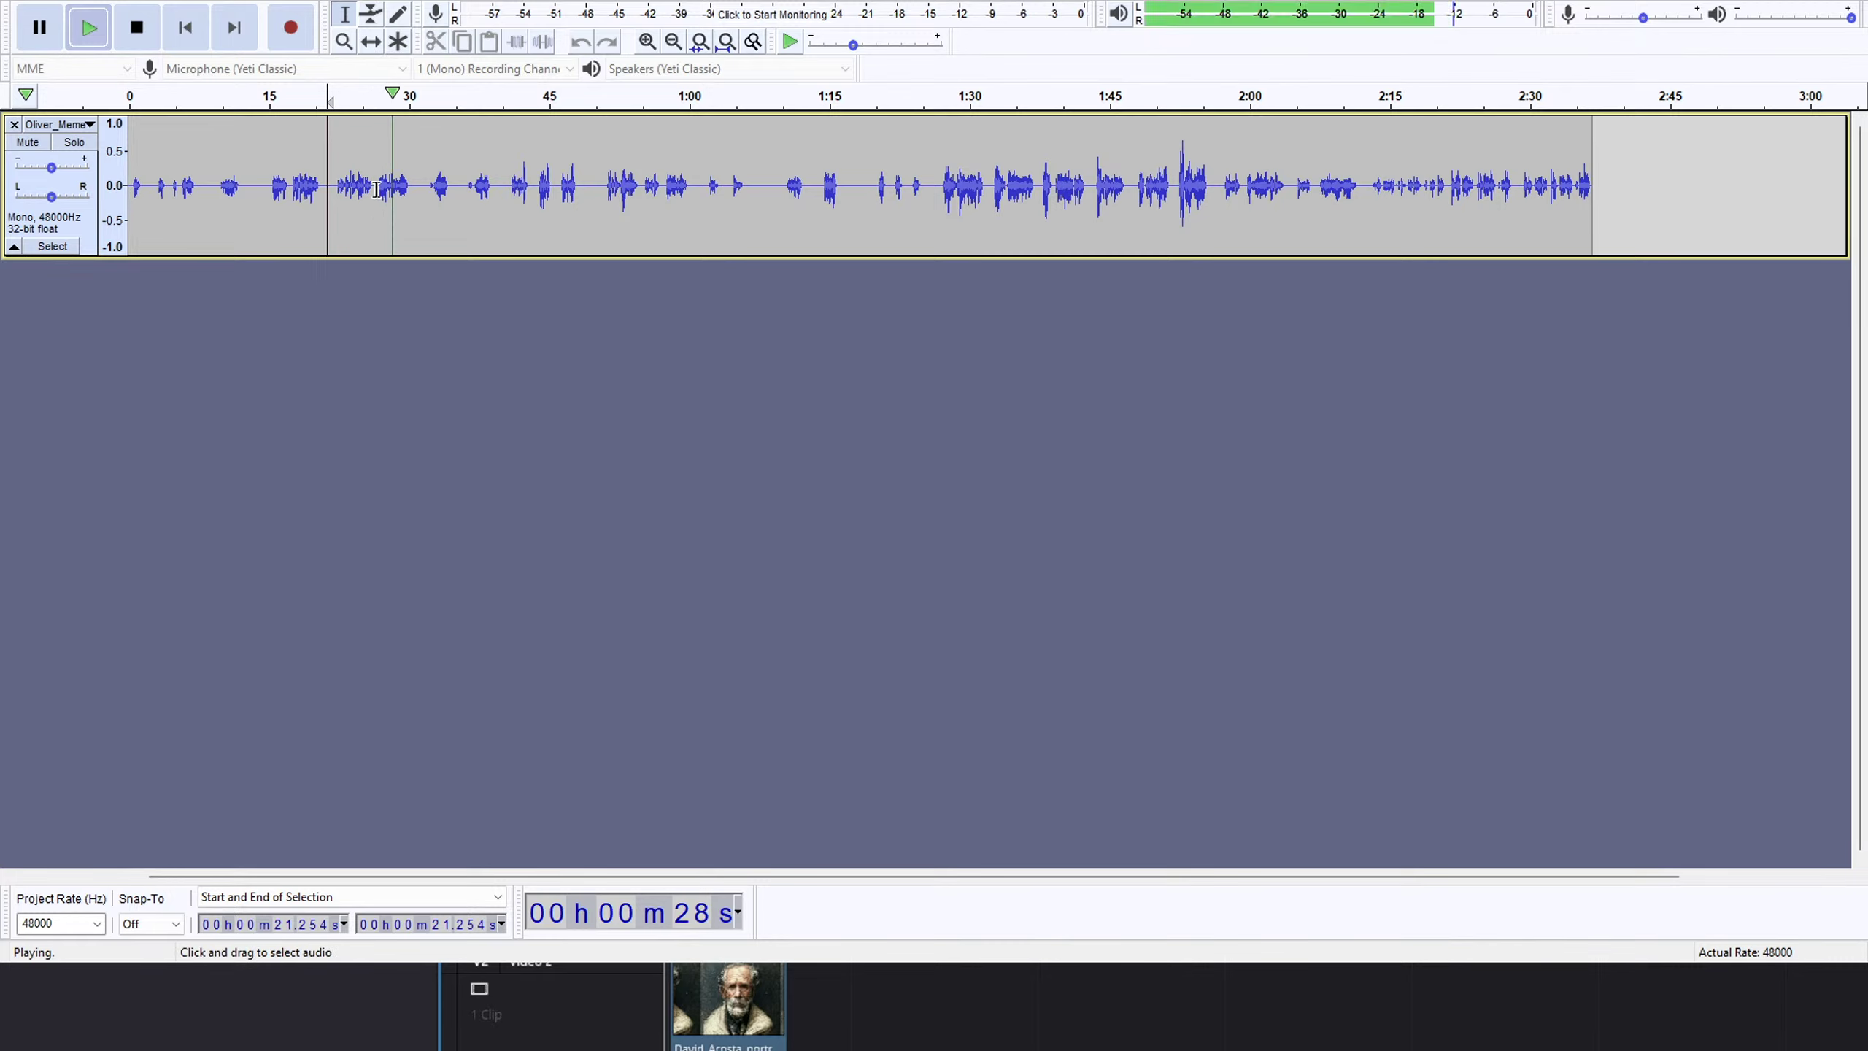
Replay the lines from about 0:22 and delete the passage from about 0:26.5 to 0:30.9.
key("space")
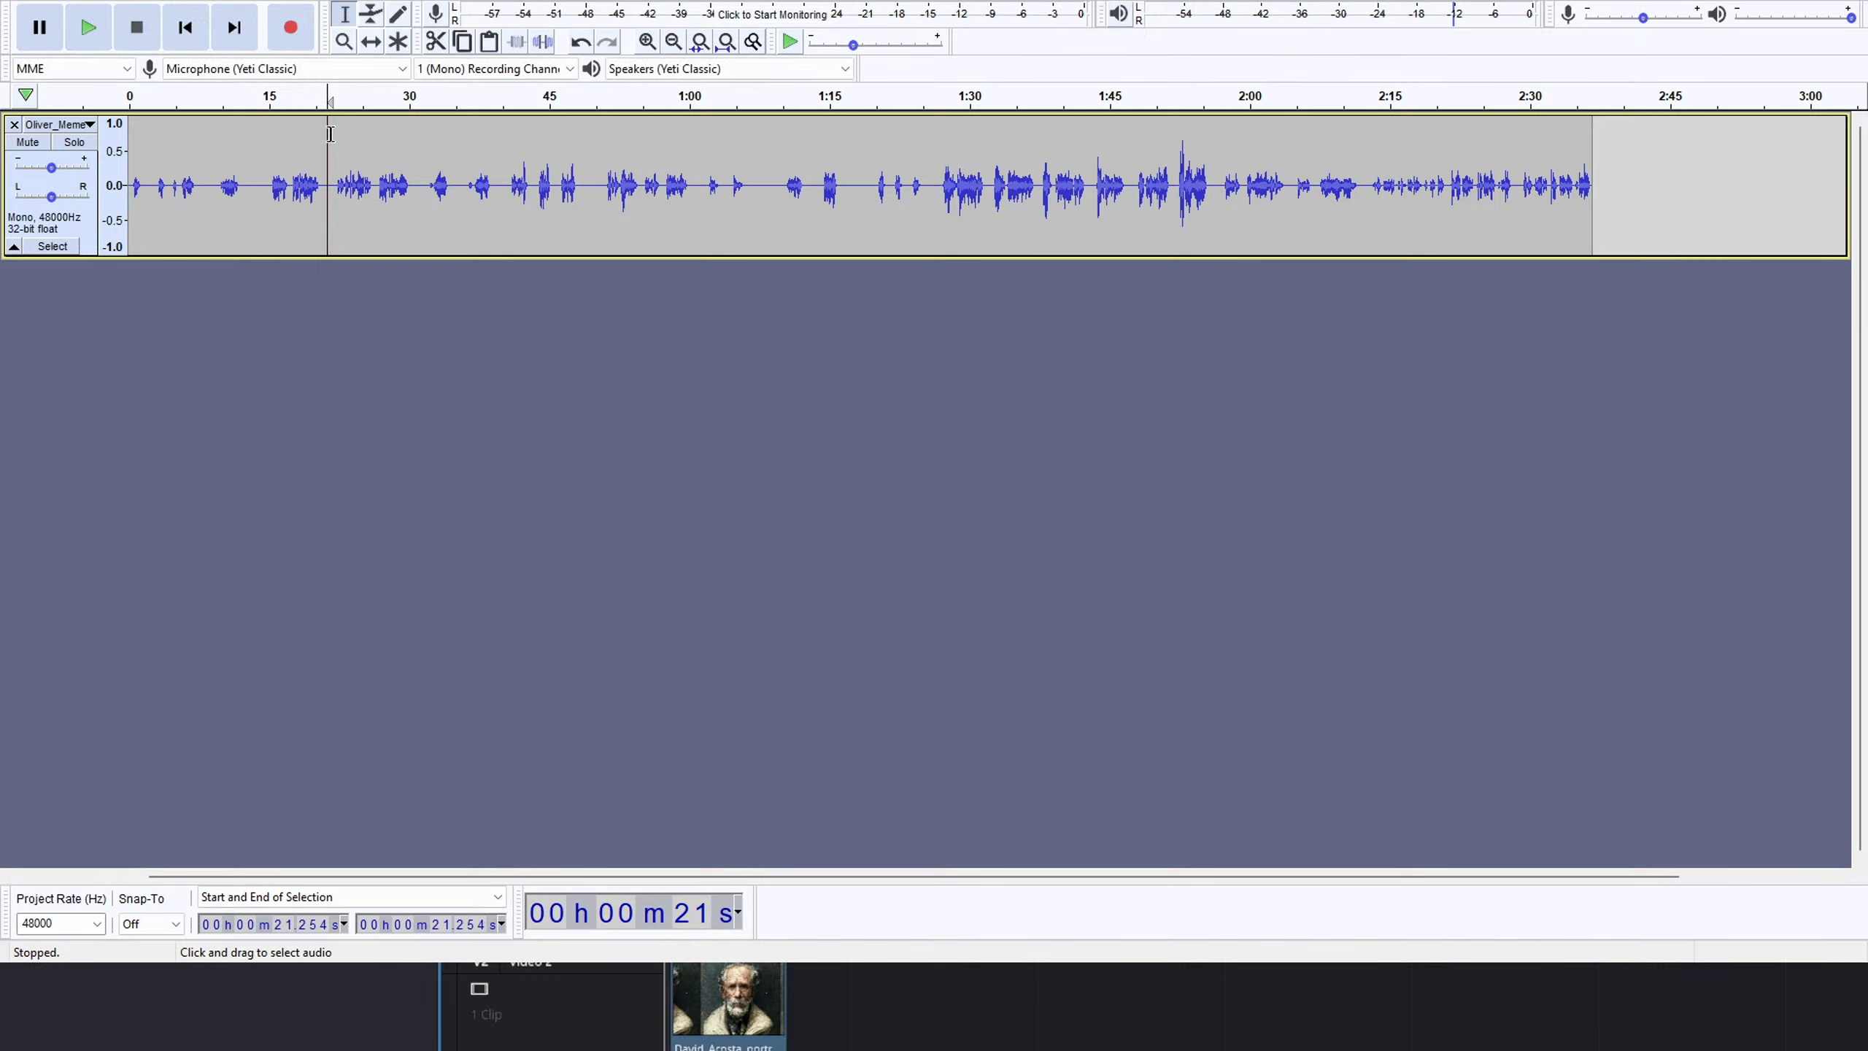
left_click(335, 165)
key("space")
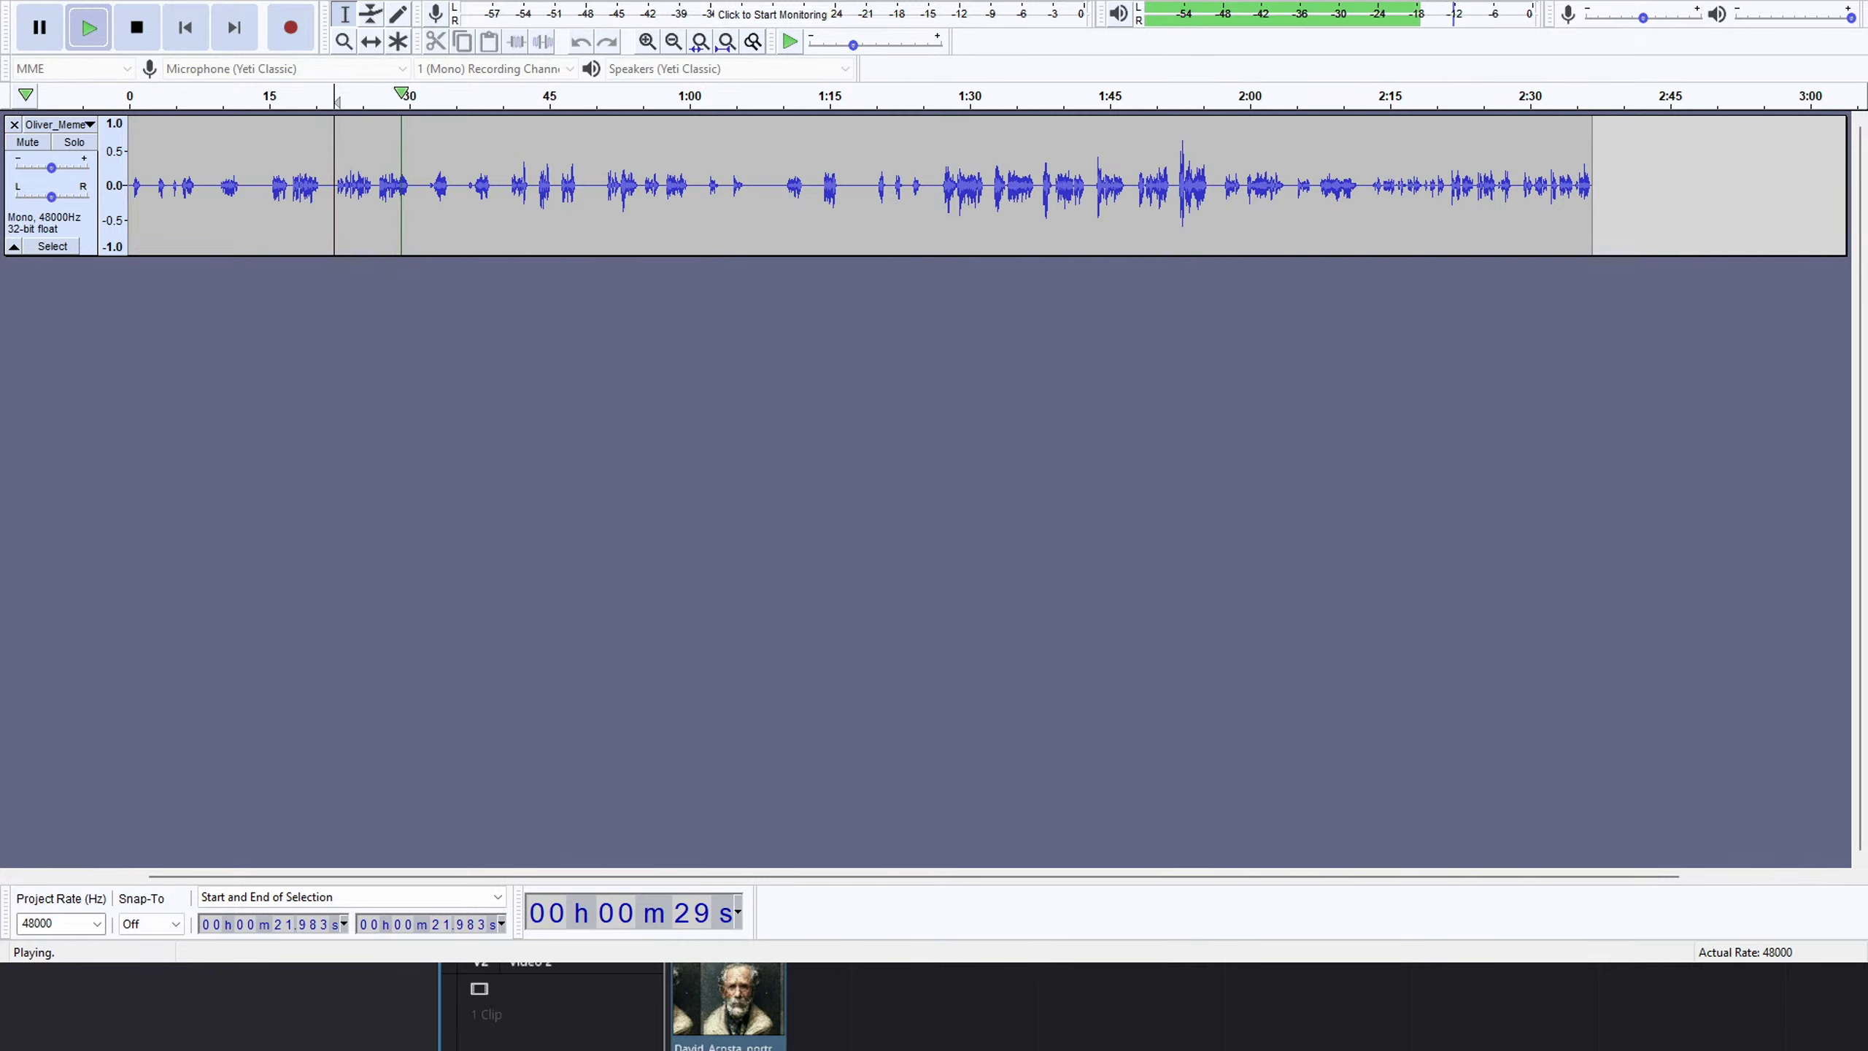
left_click(498, 439)
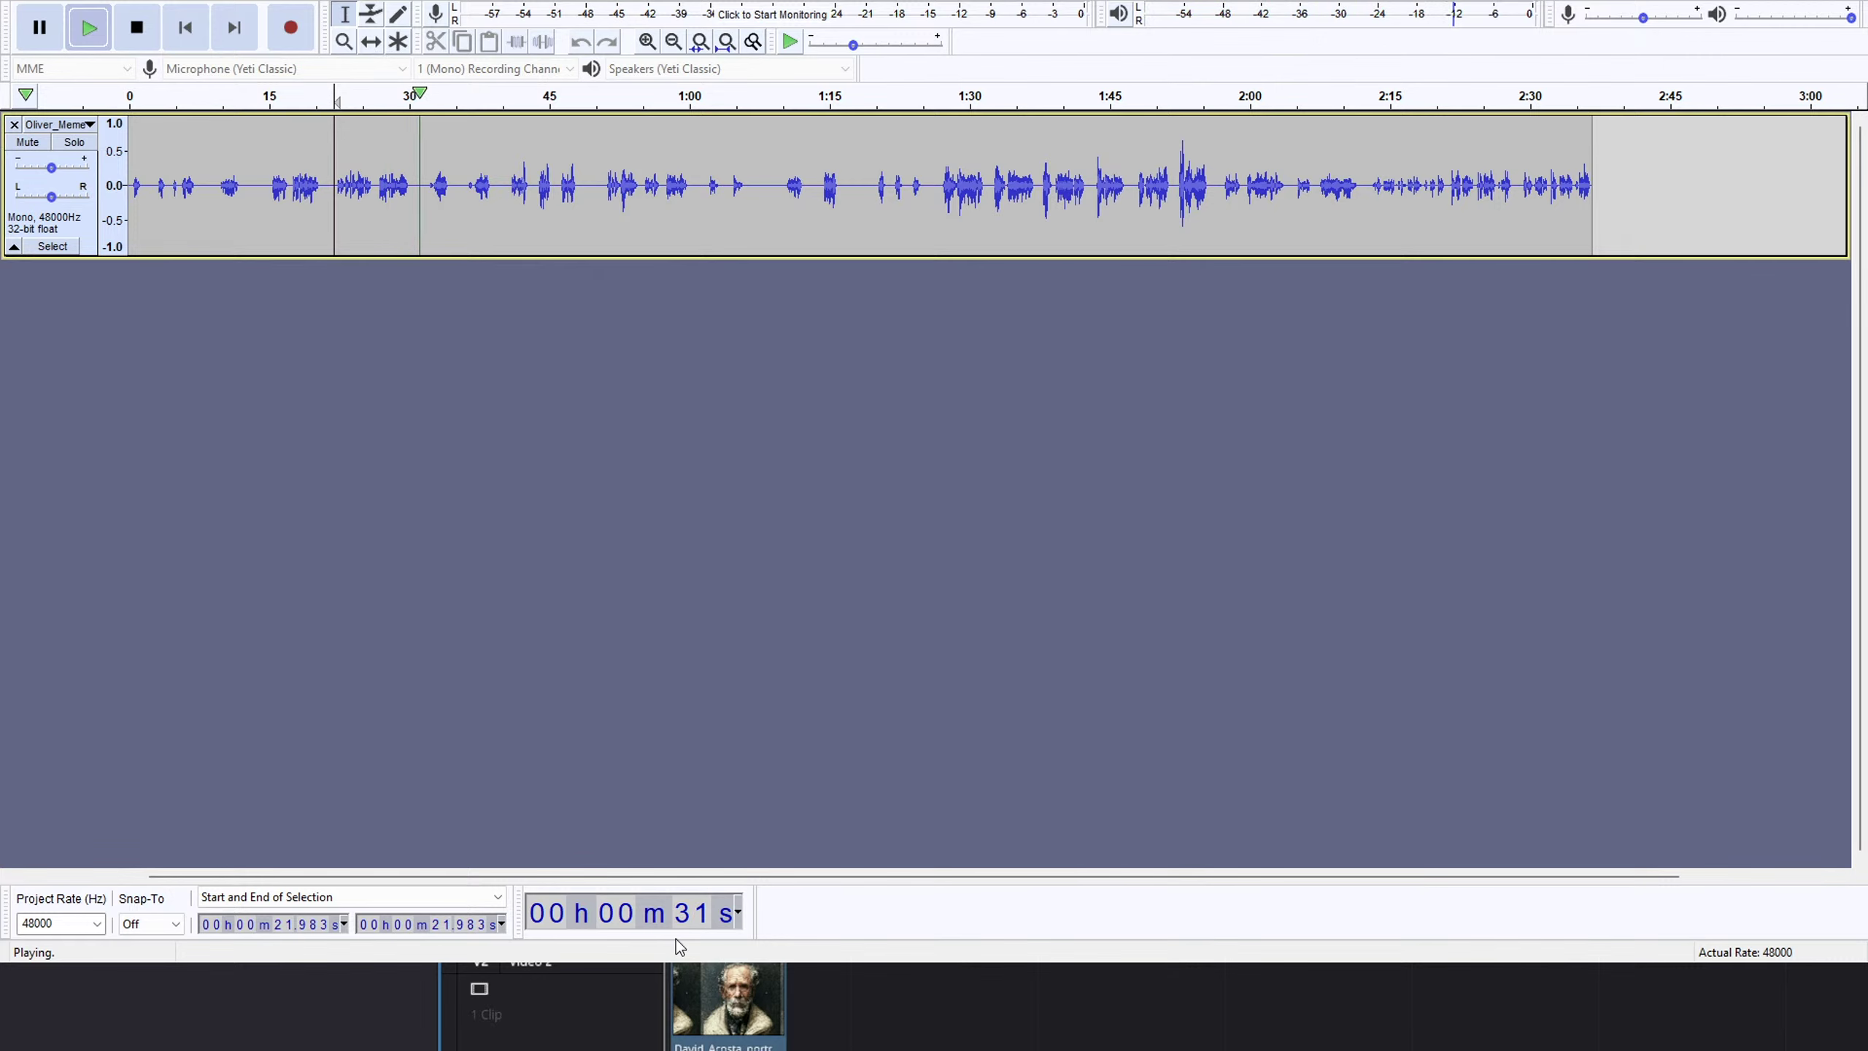
key("space")
key("space")
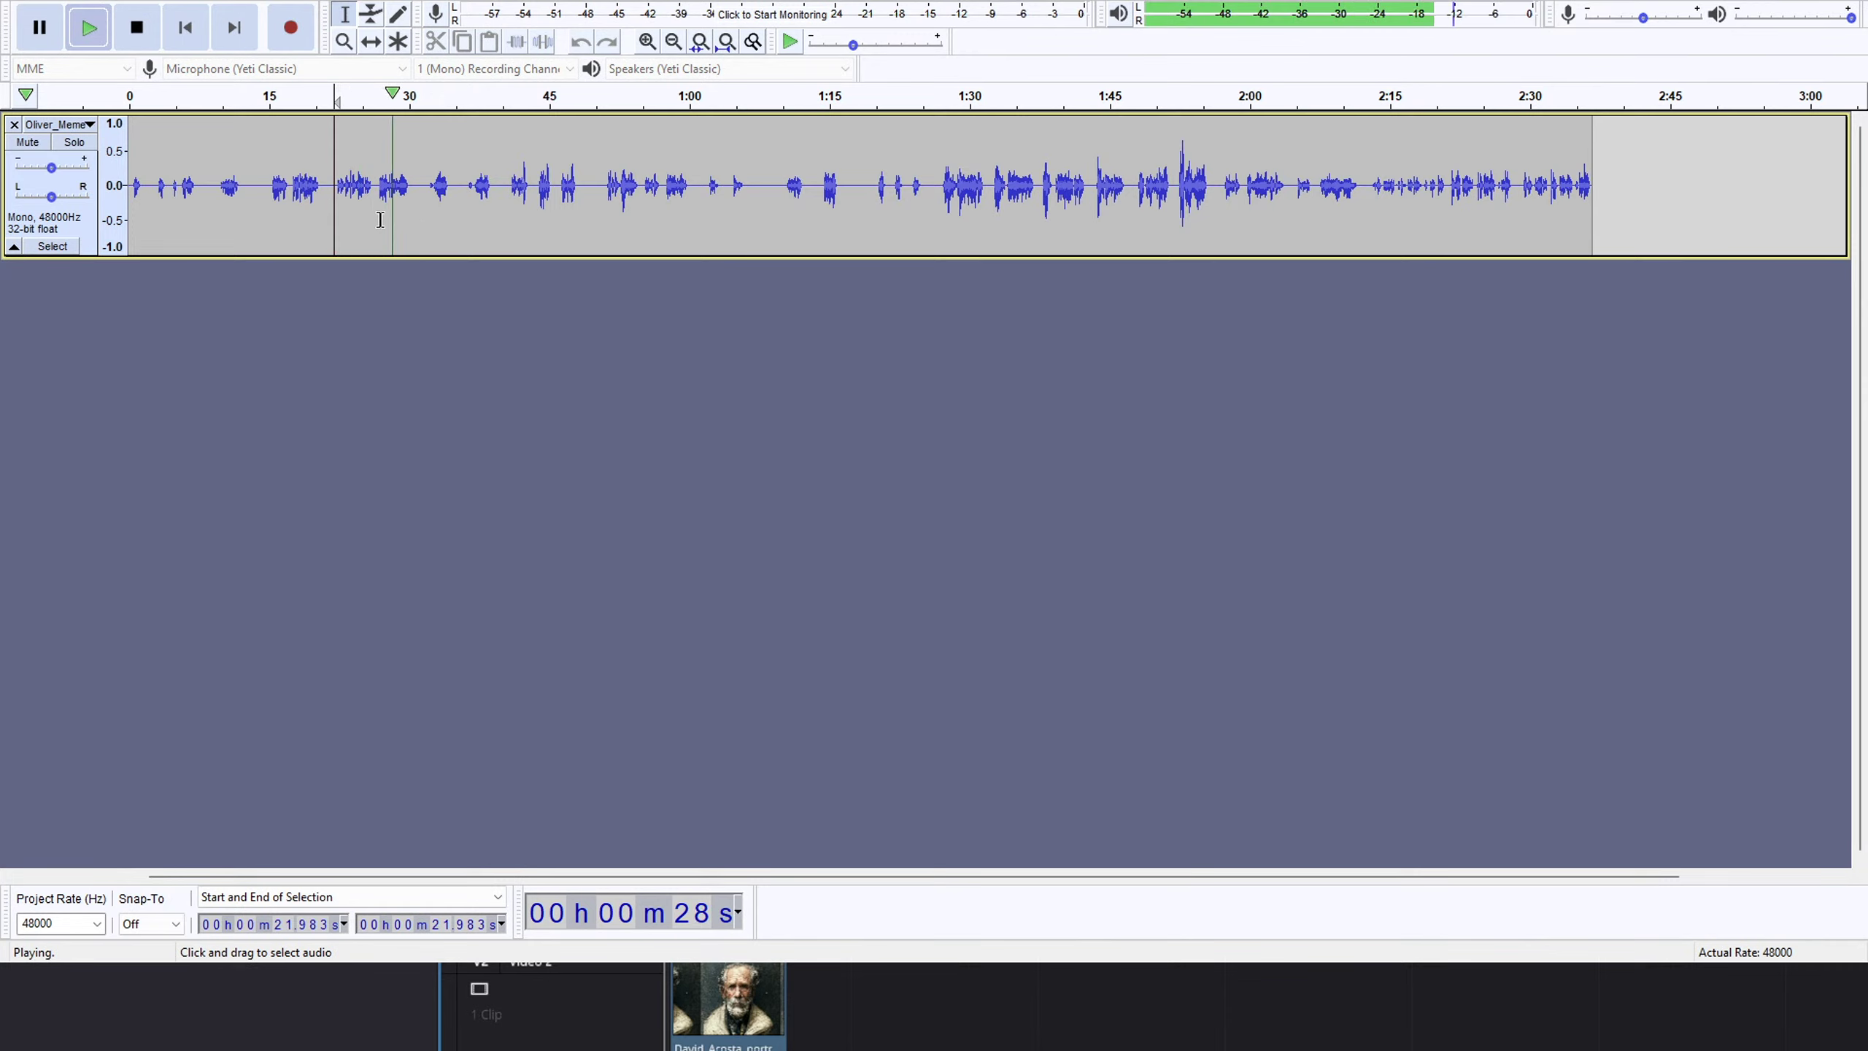
key("space")
left_click_drag(375, 199, 416, 195)
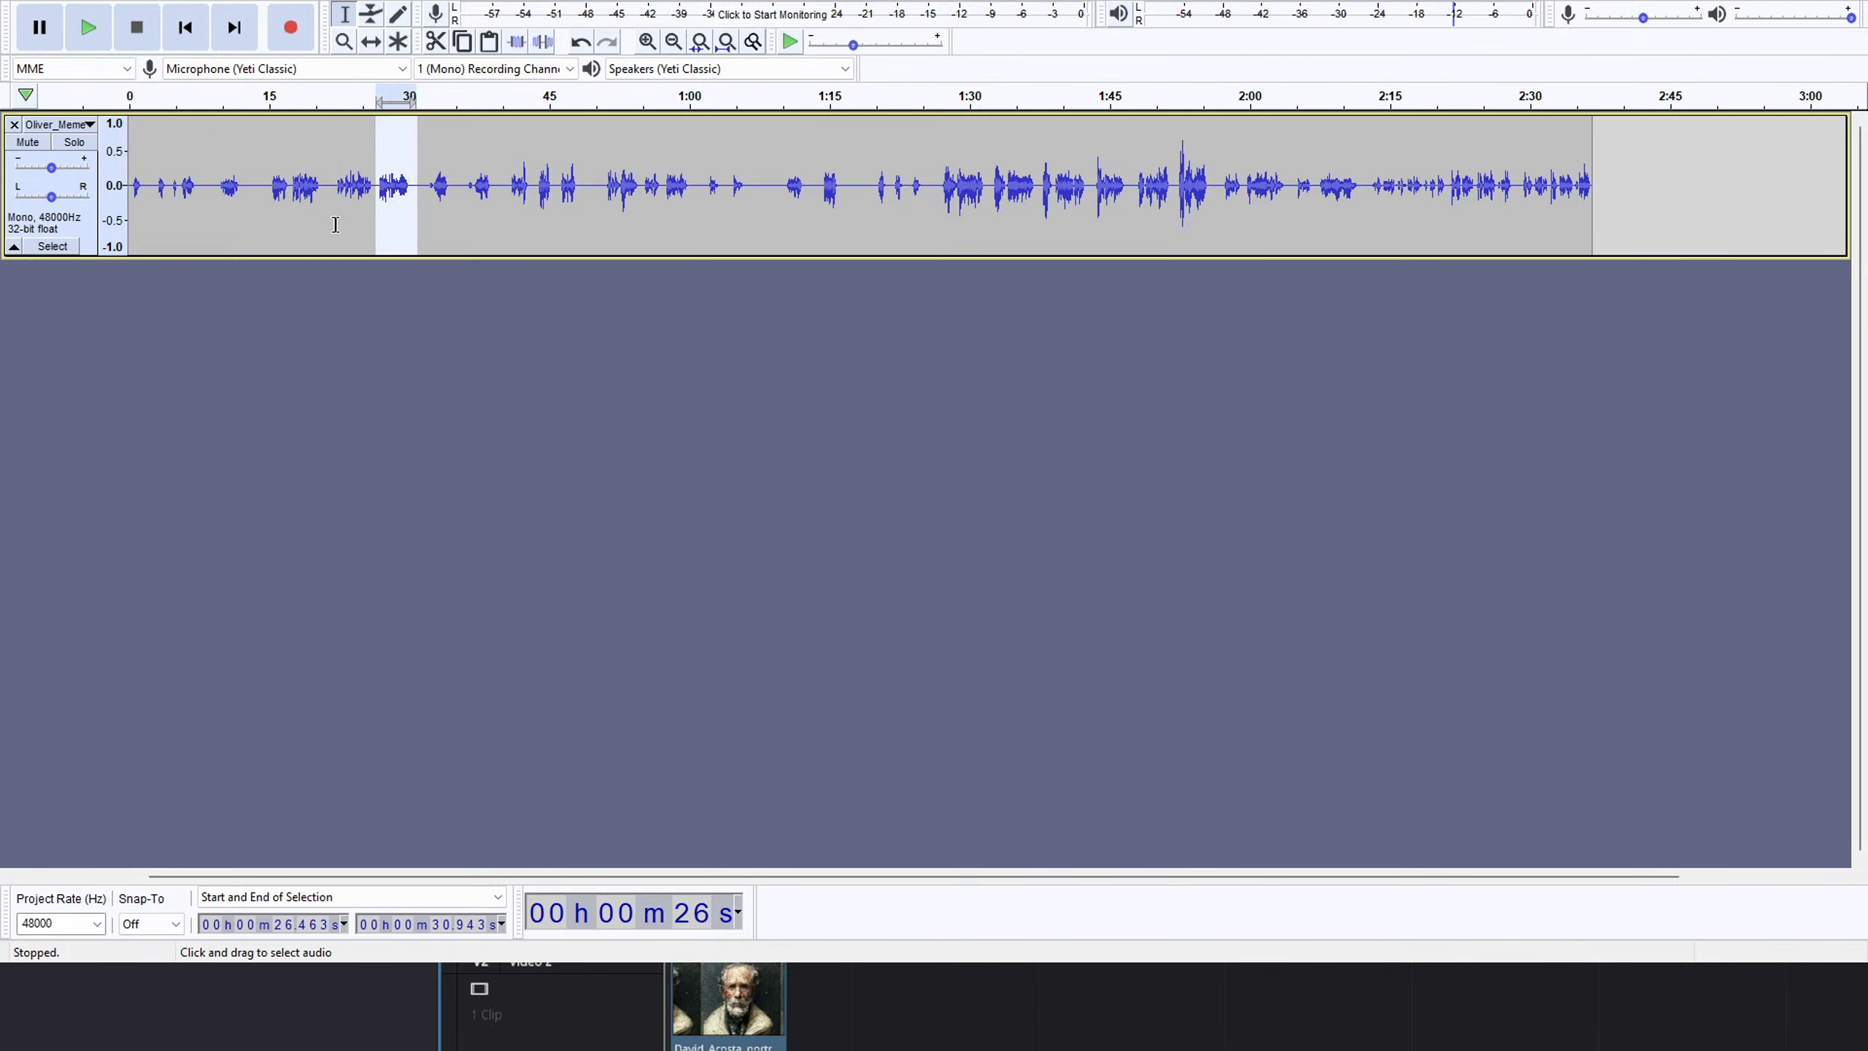
key("Delete")
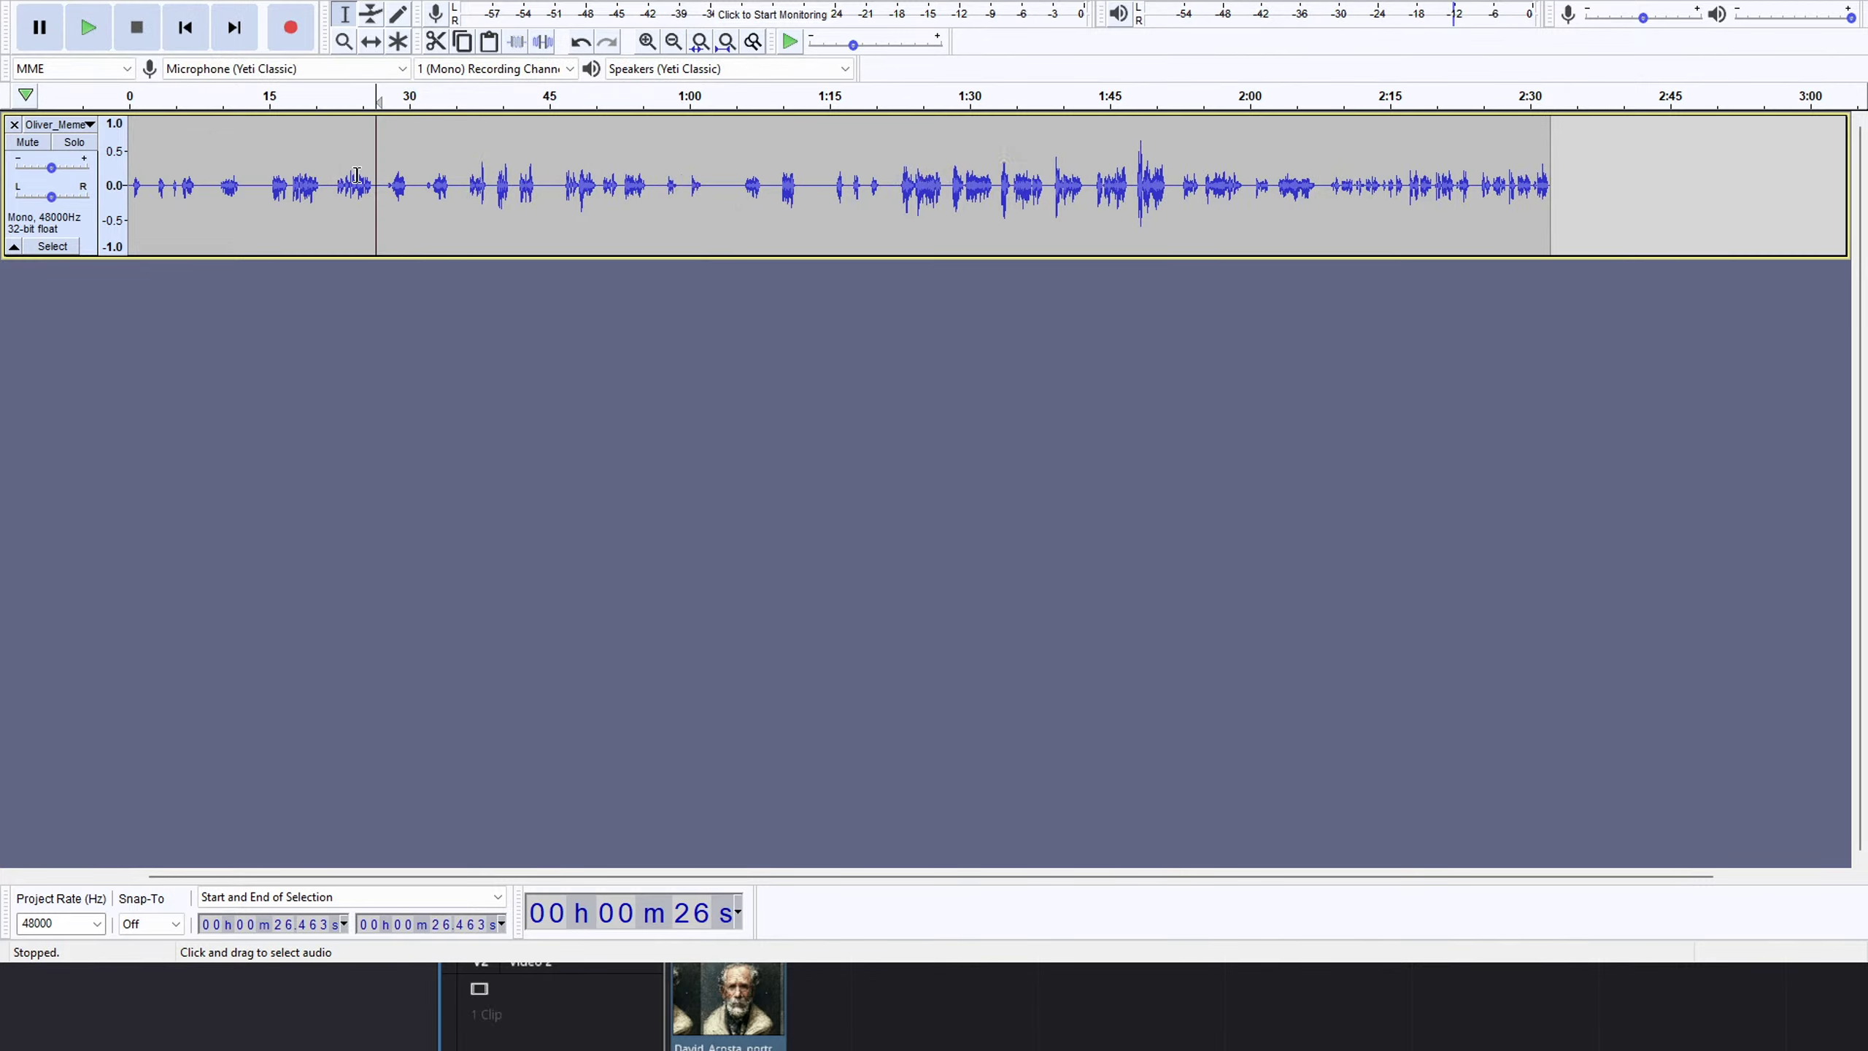
Replay the lines from about 0:27 and delete the passage from about 0:27.3 to 0:30.5.
left_click(387, 100)
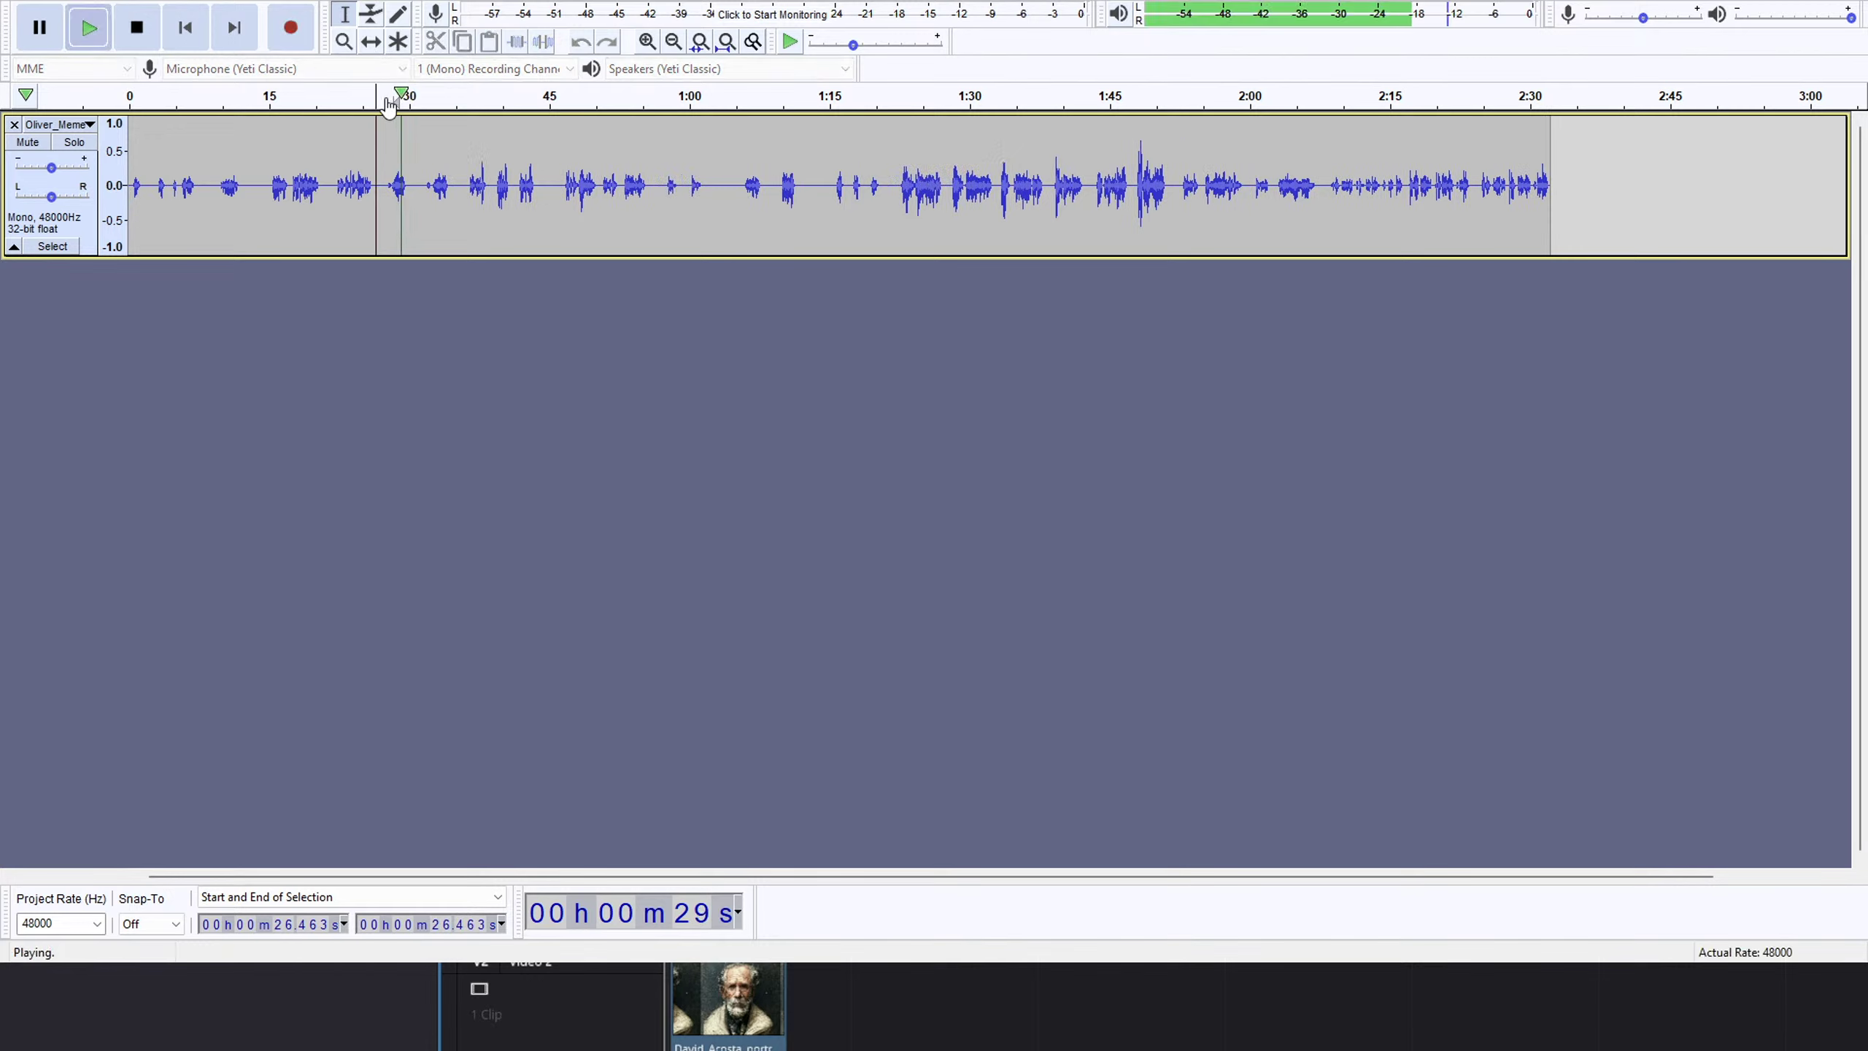
left_click(386, 100)
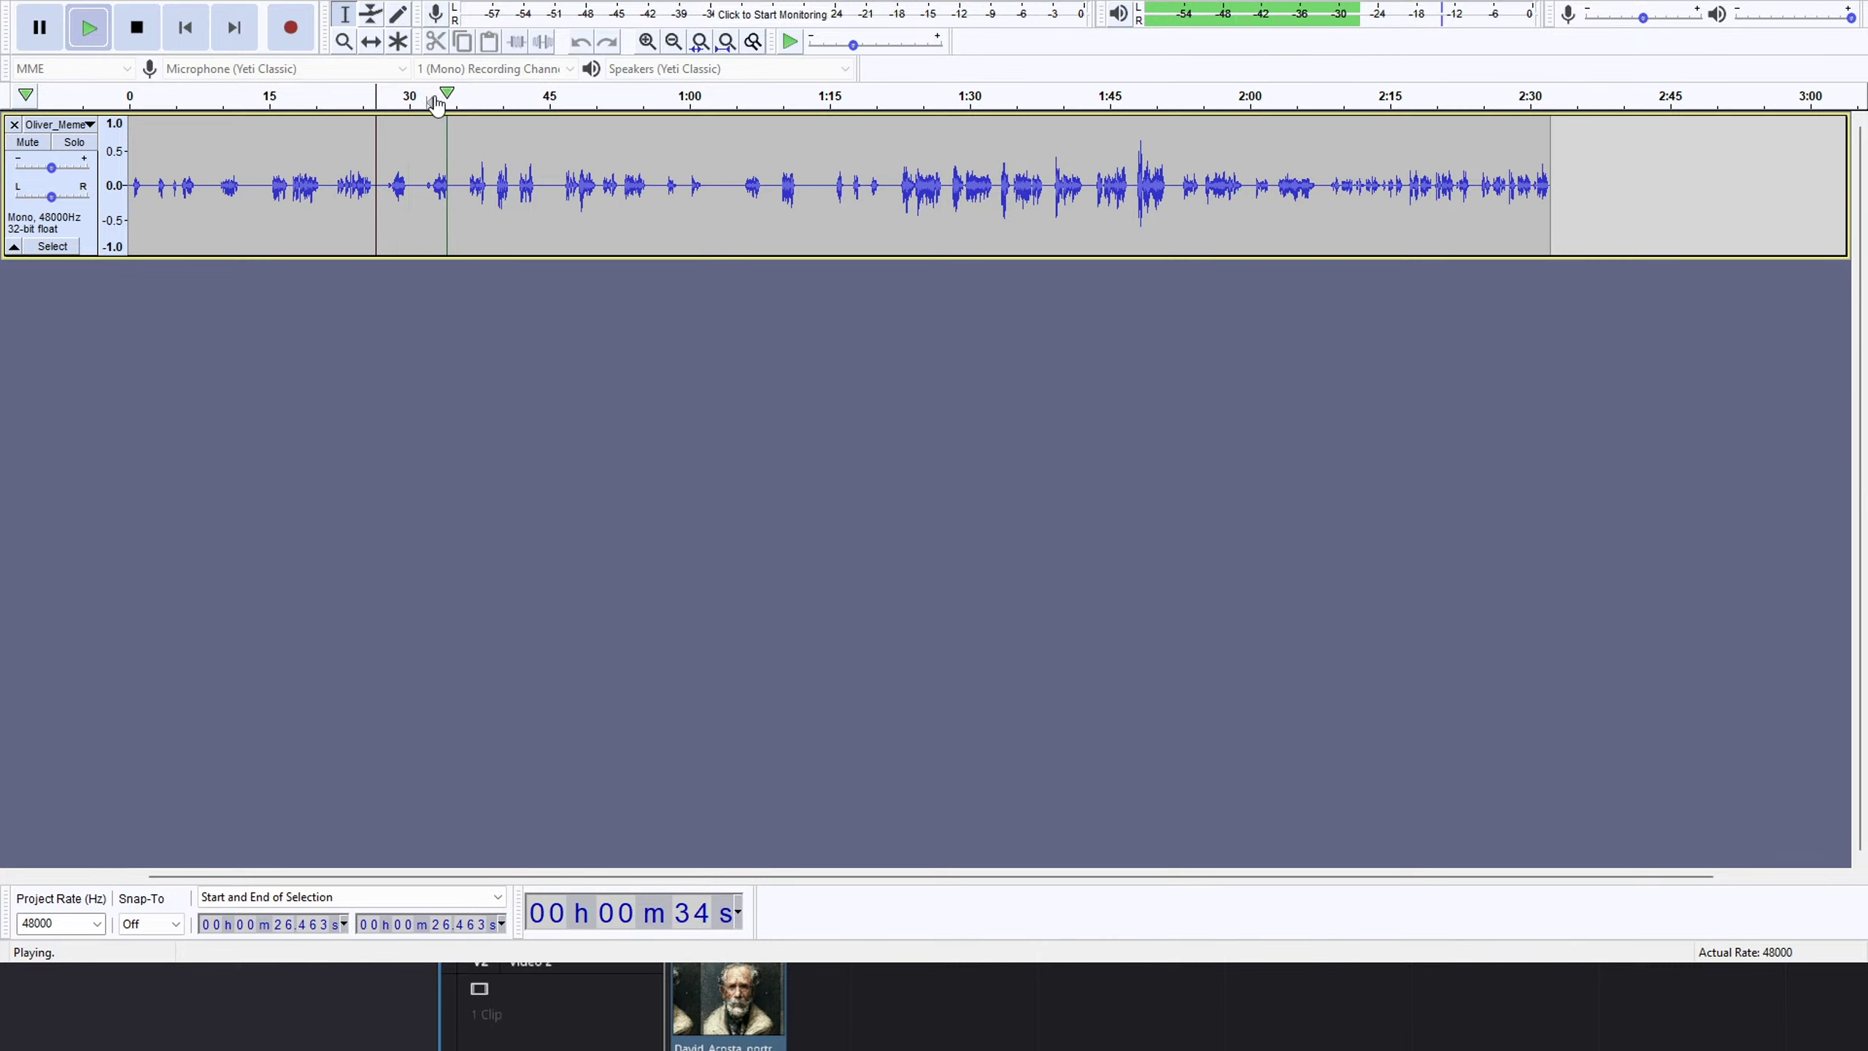
left_click(383, 104)
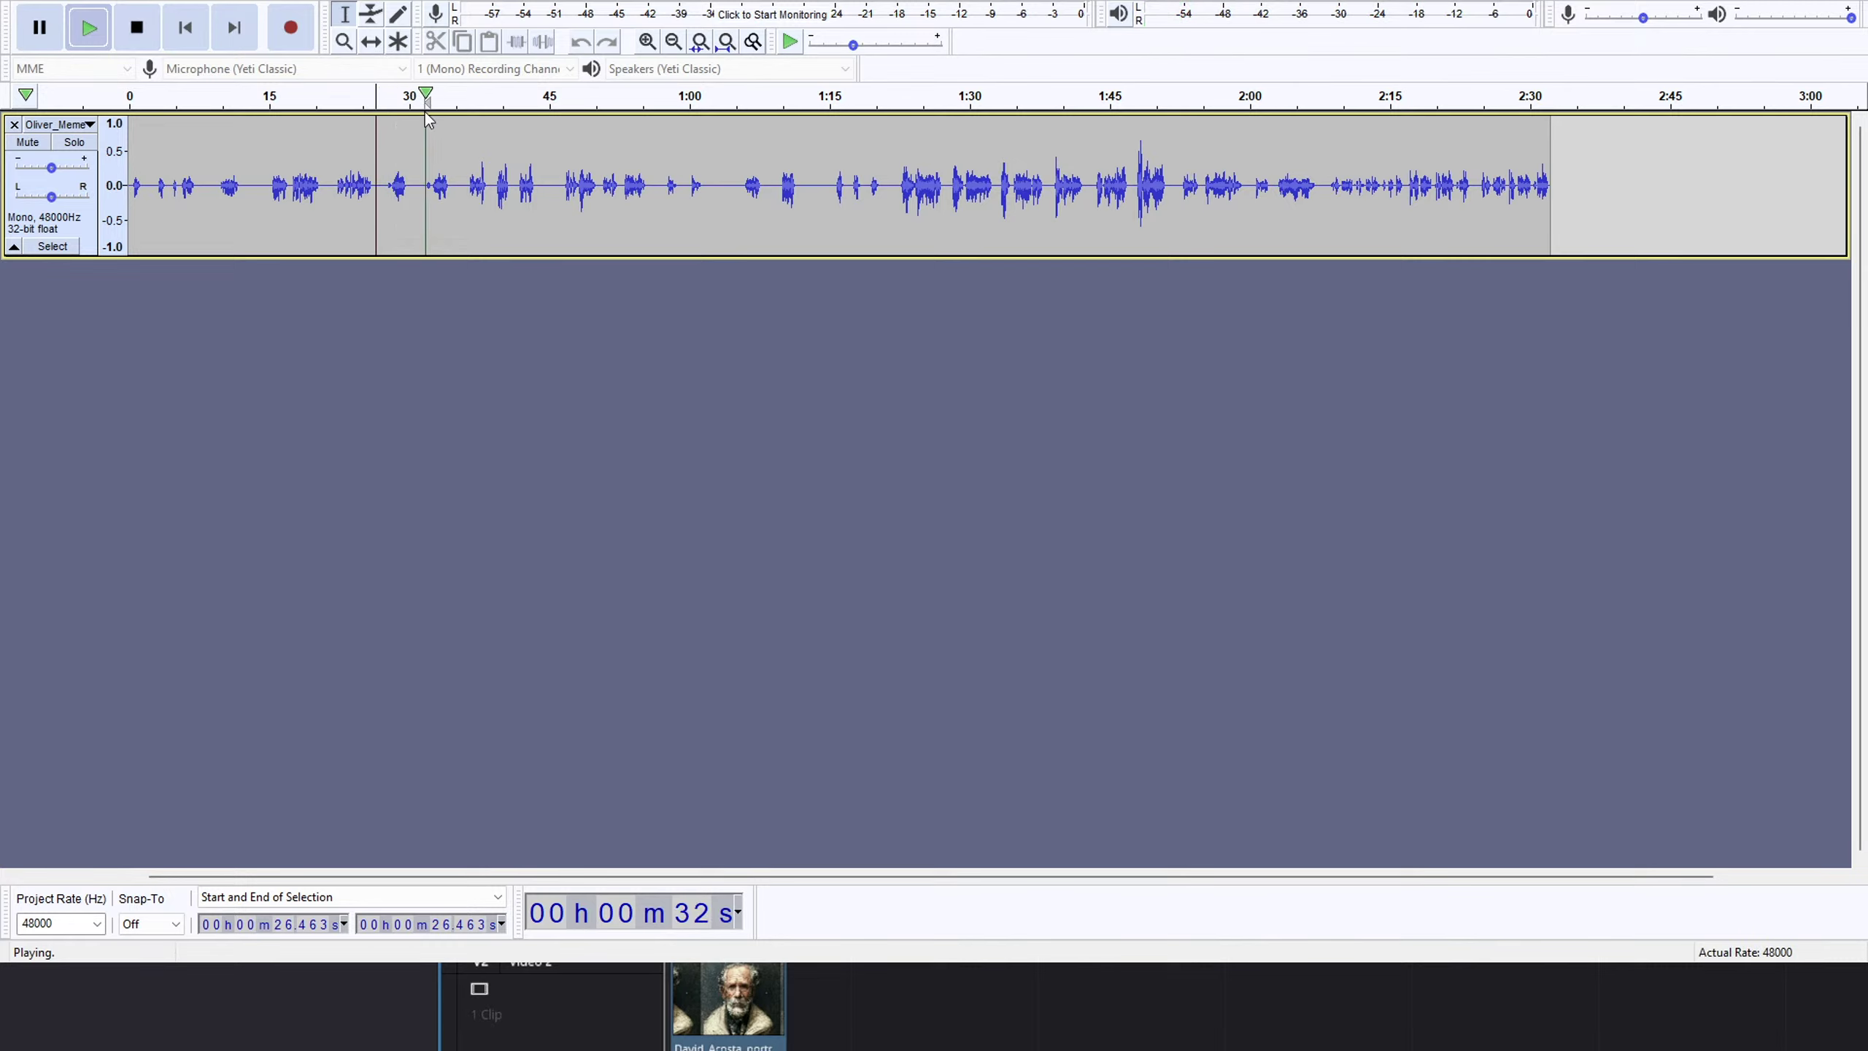
left_click_drag(413, 184, 383, 191)
key("space")
key("Delete")
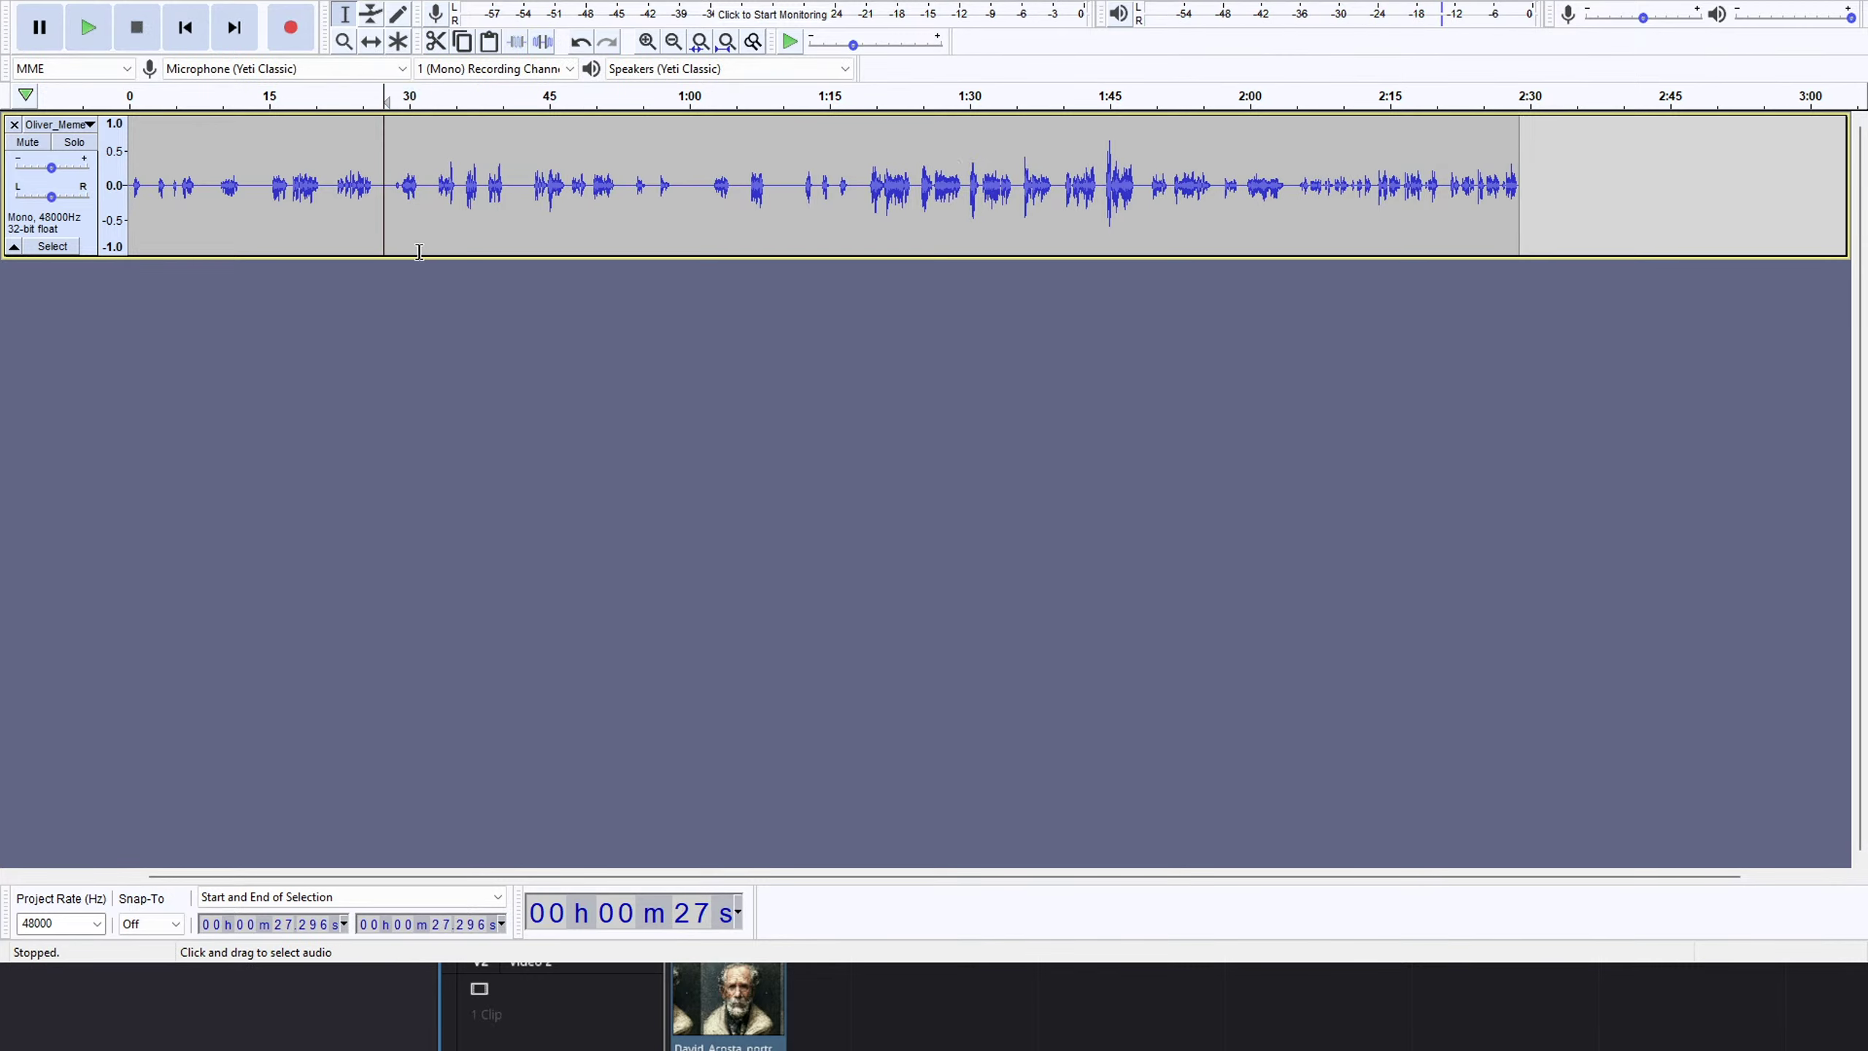
Listen from about 0:33 and delete the take from about 0:32.7 to 0:35.5.
left_click(438, 110)
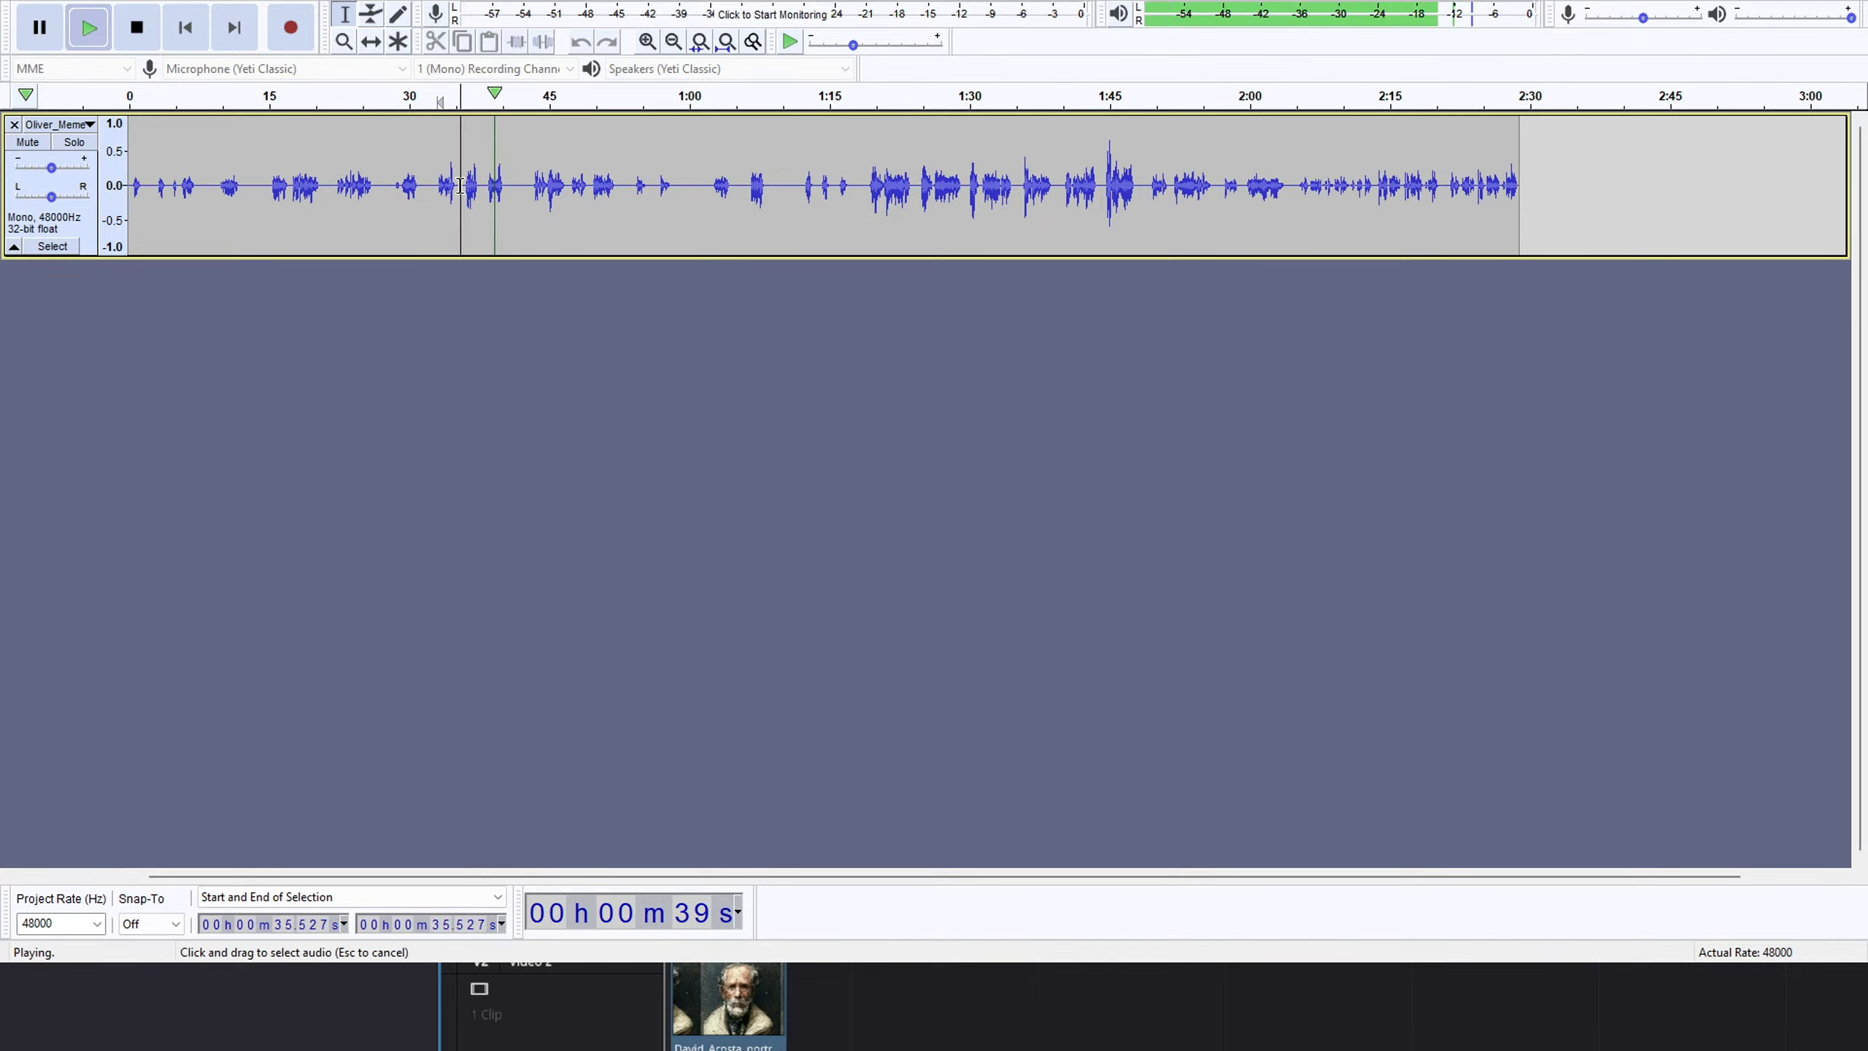
left_click_drag(460, 186, 434, 189)
key("space")
key("Delete")
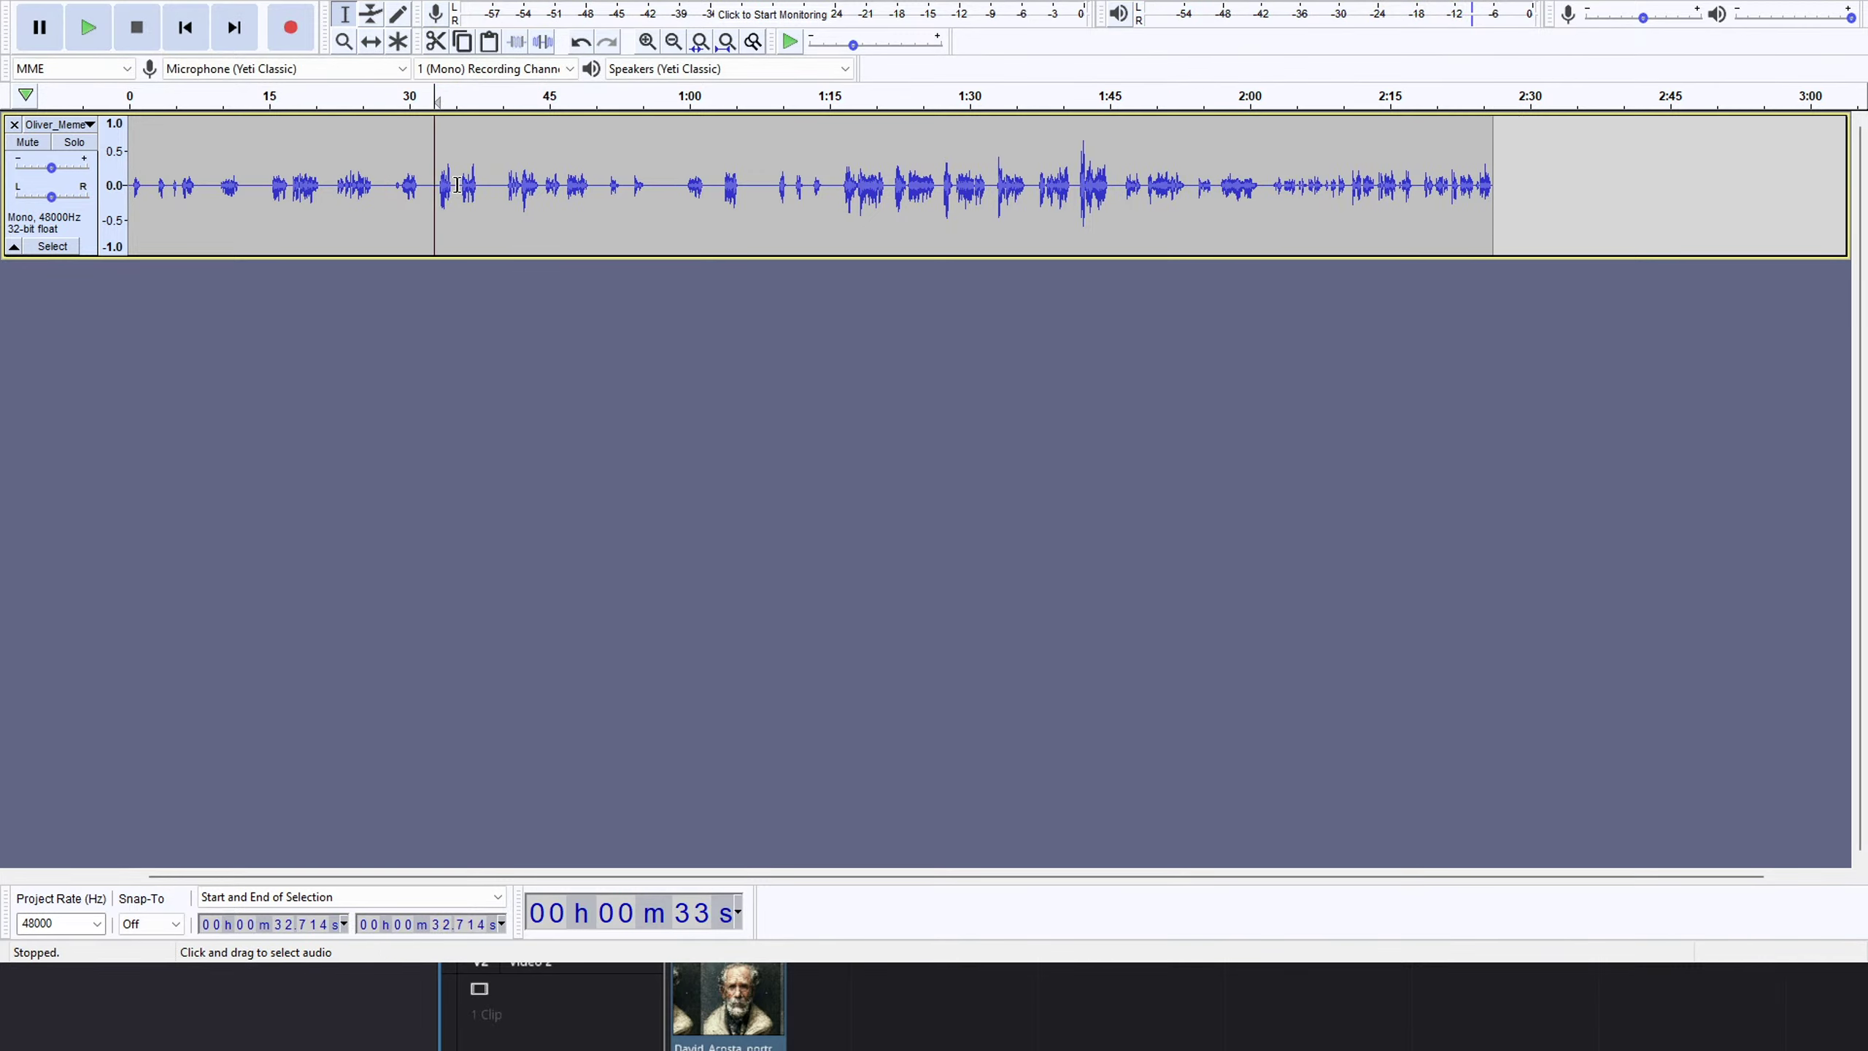
Delete the phrase from about 0:35.2 to 0:38 and play briefly from the cut.
left_click_drag(458, 185, 483, 179)
key("Delete")
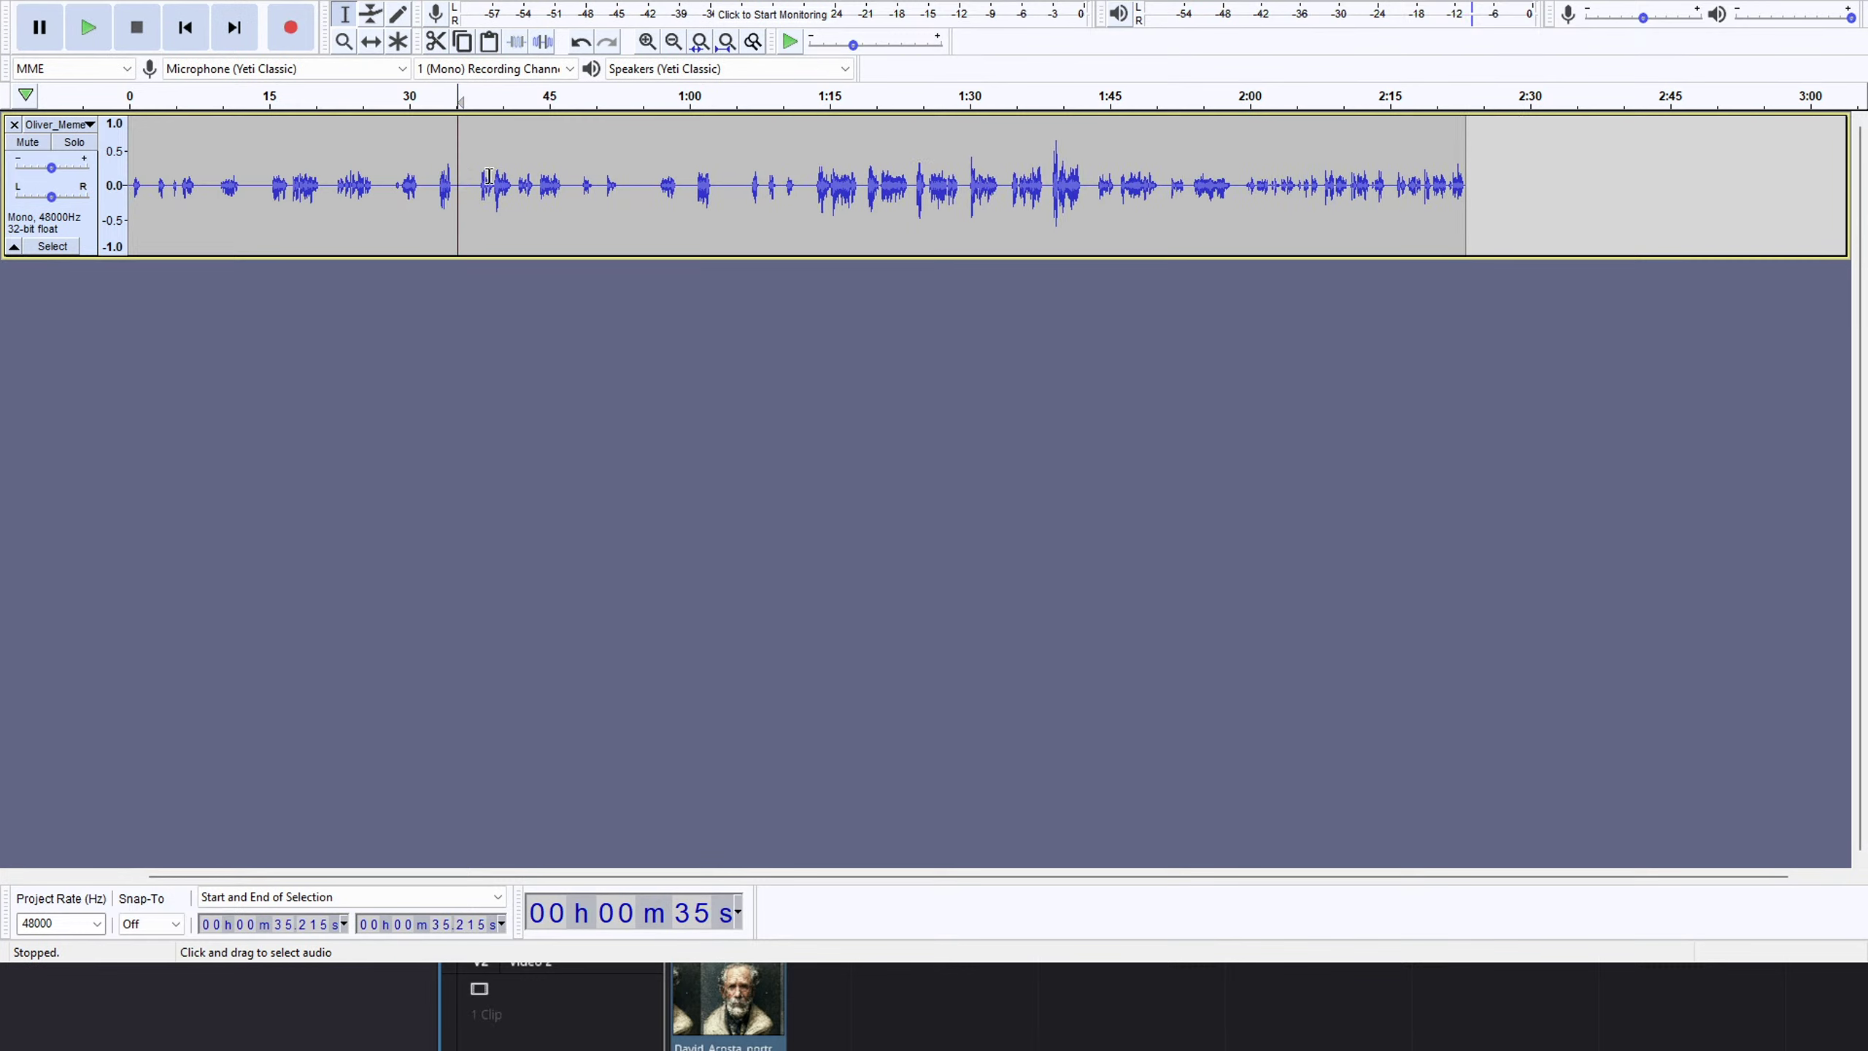
key("space")
key("space")
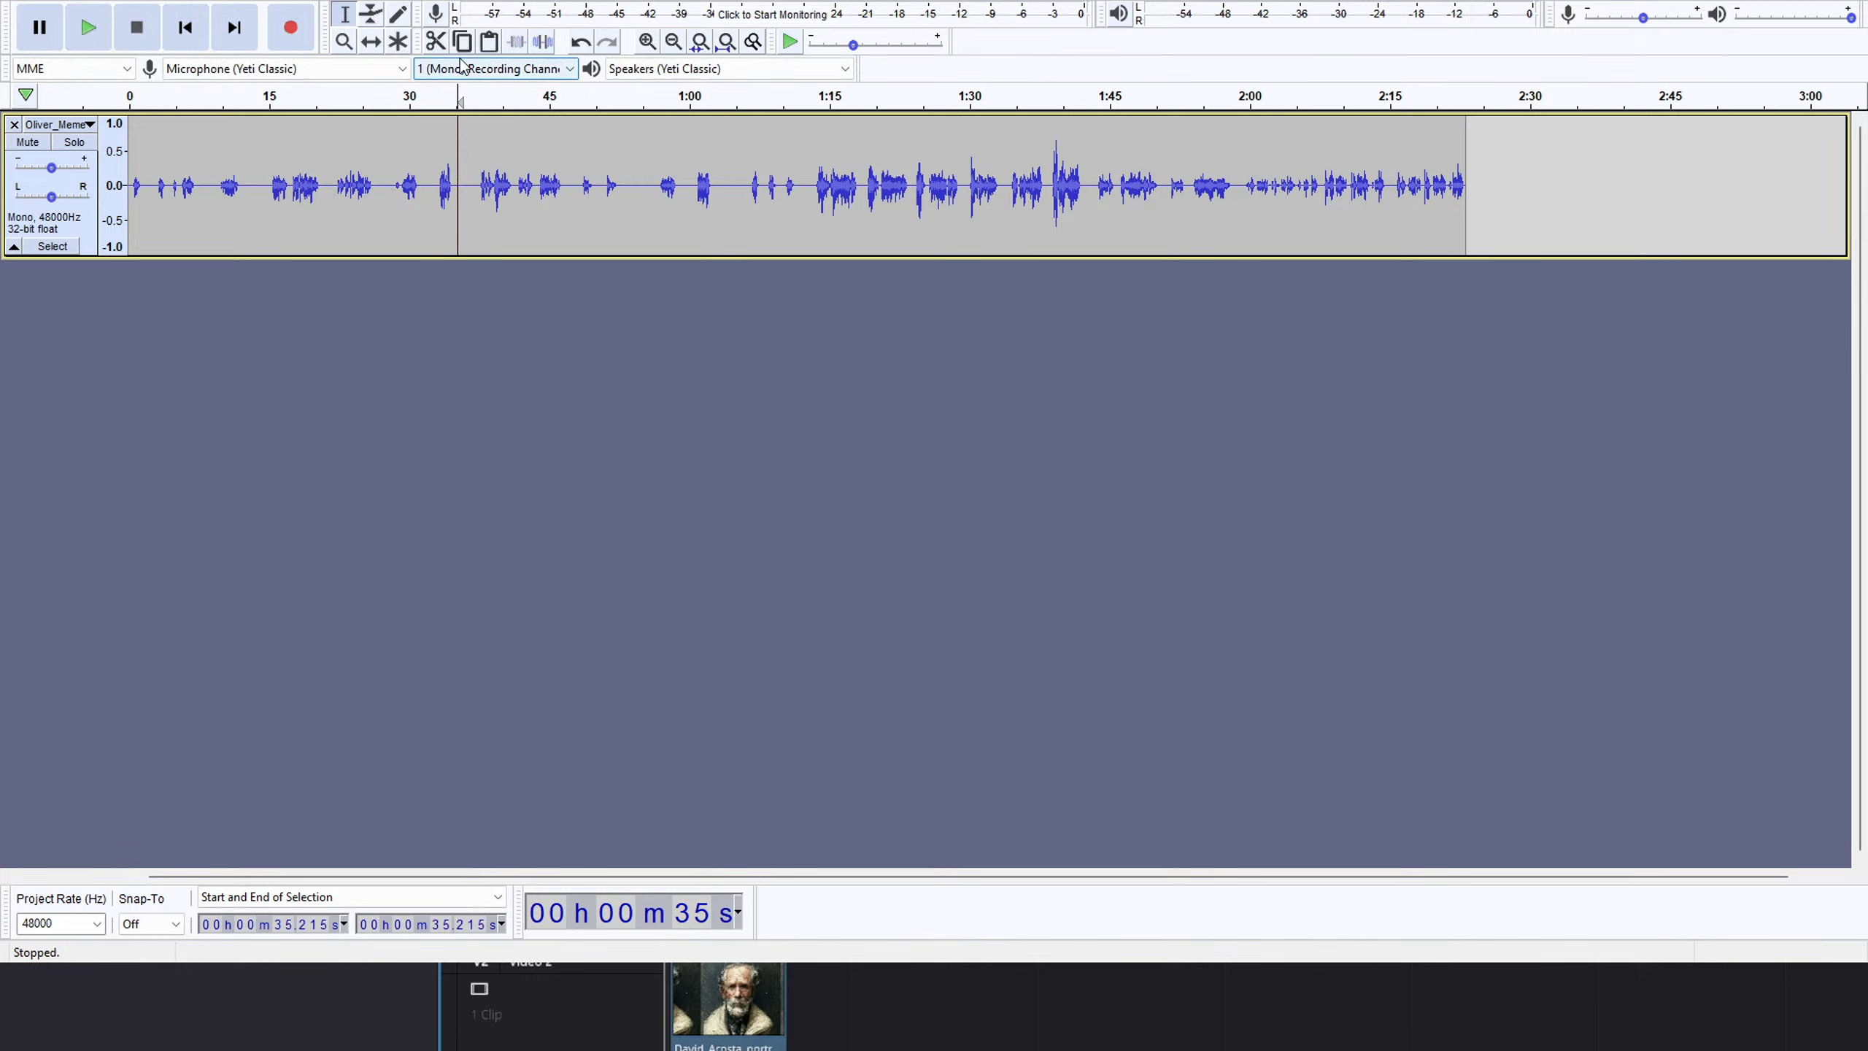
Replay the lines from about 0:37 to compare the takes and delete the passage from about 0:37.1 to 0:41.5.
left_click(474, 94)
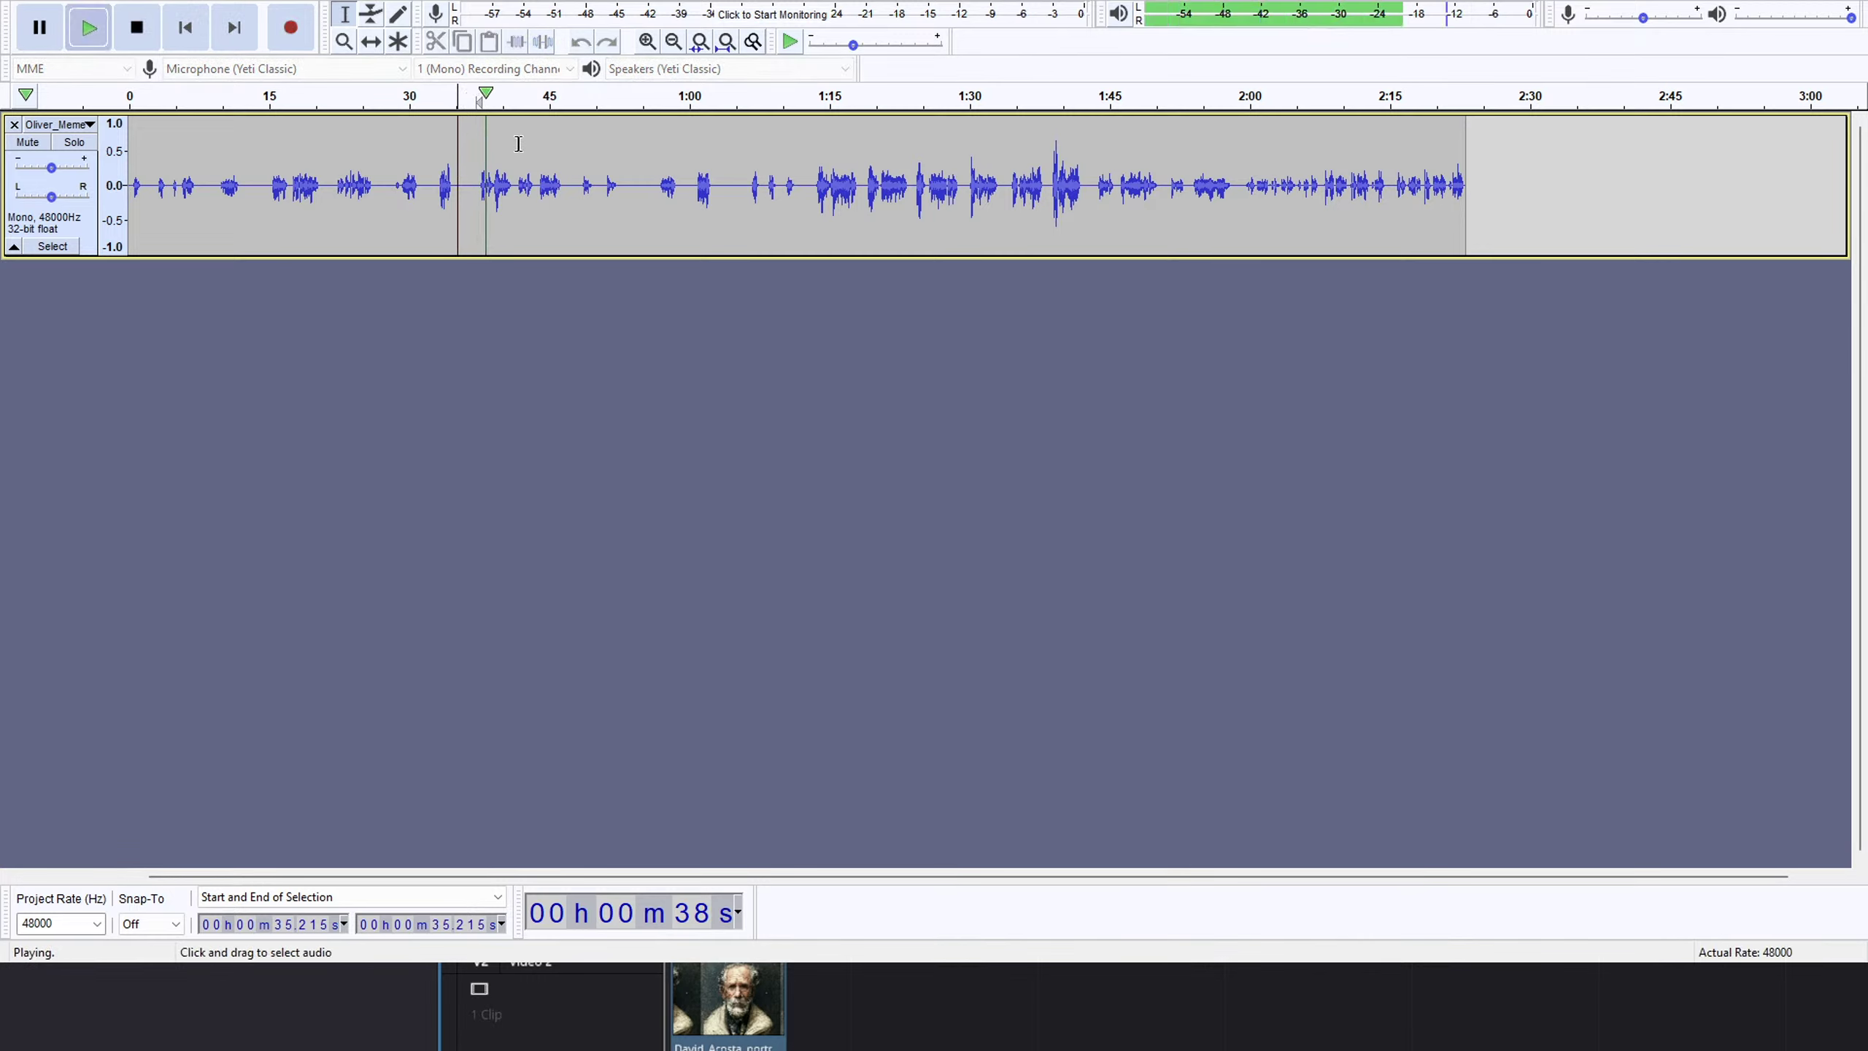
left_click(473, 151)
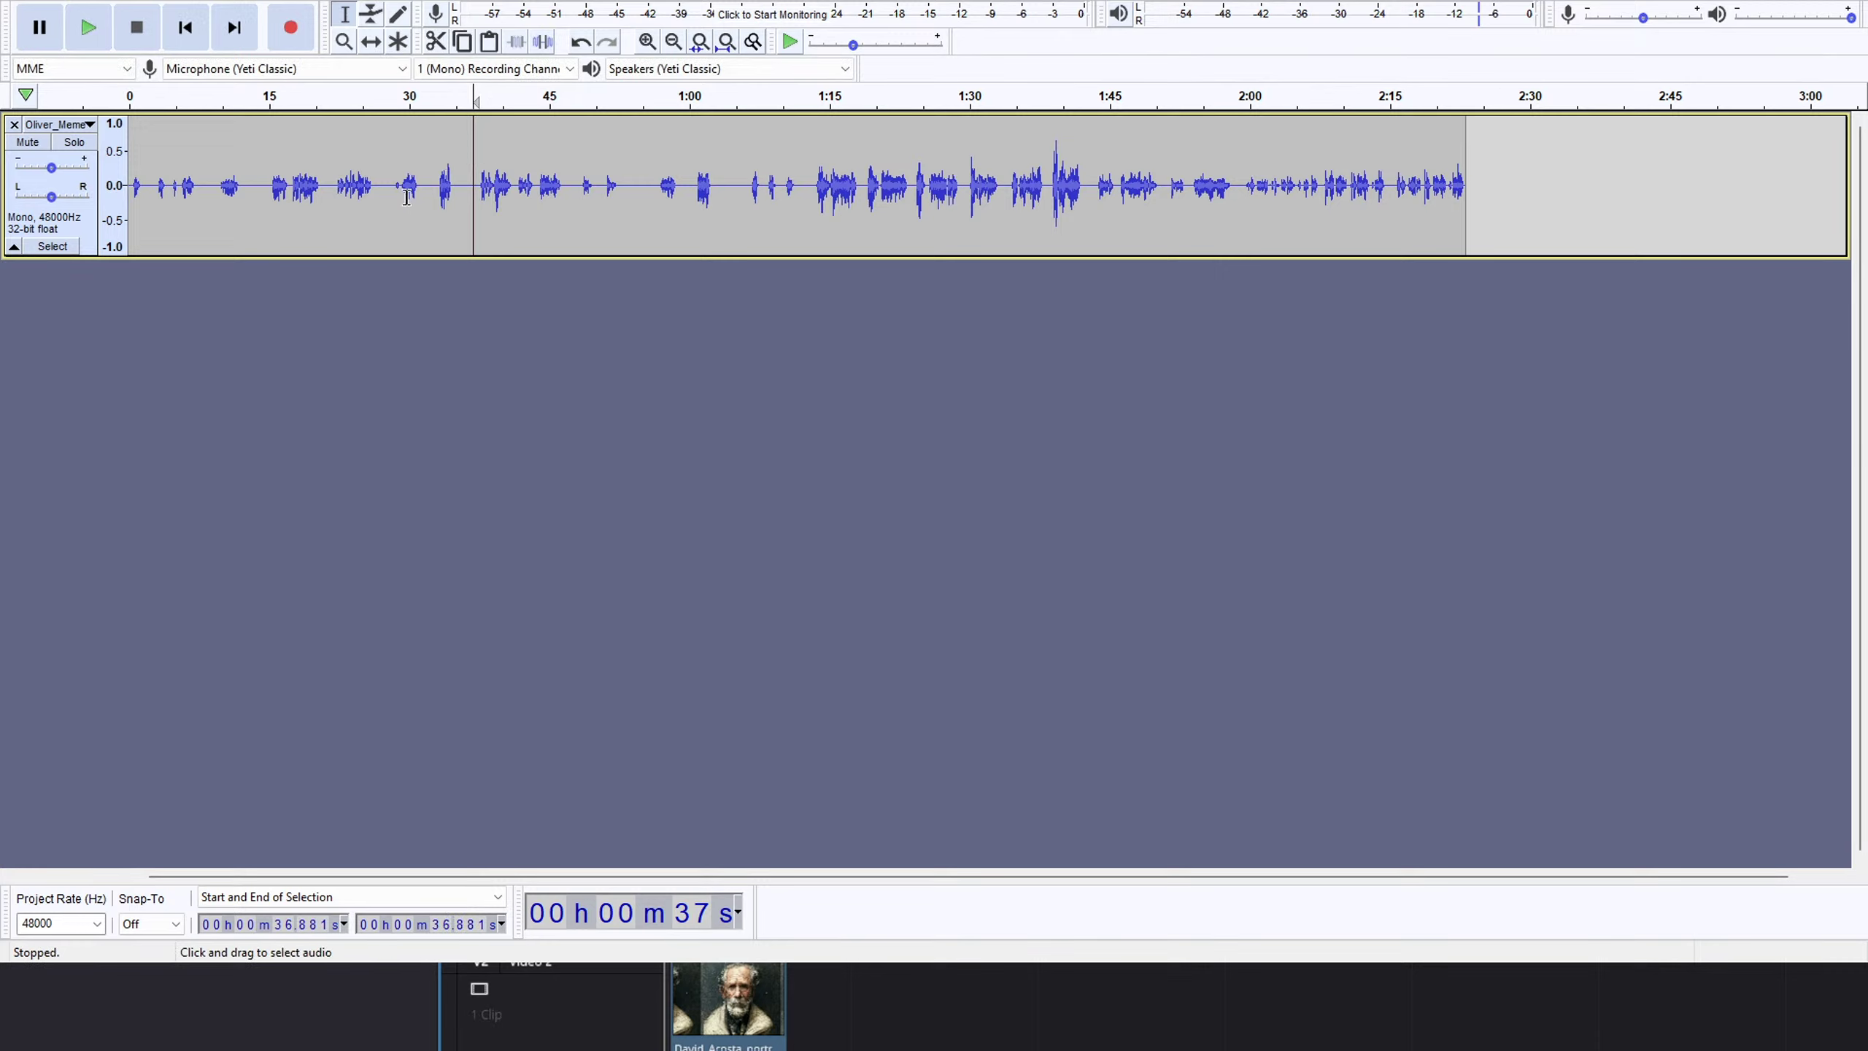
key("space")
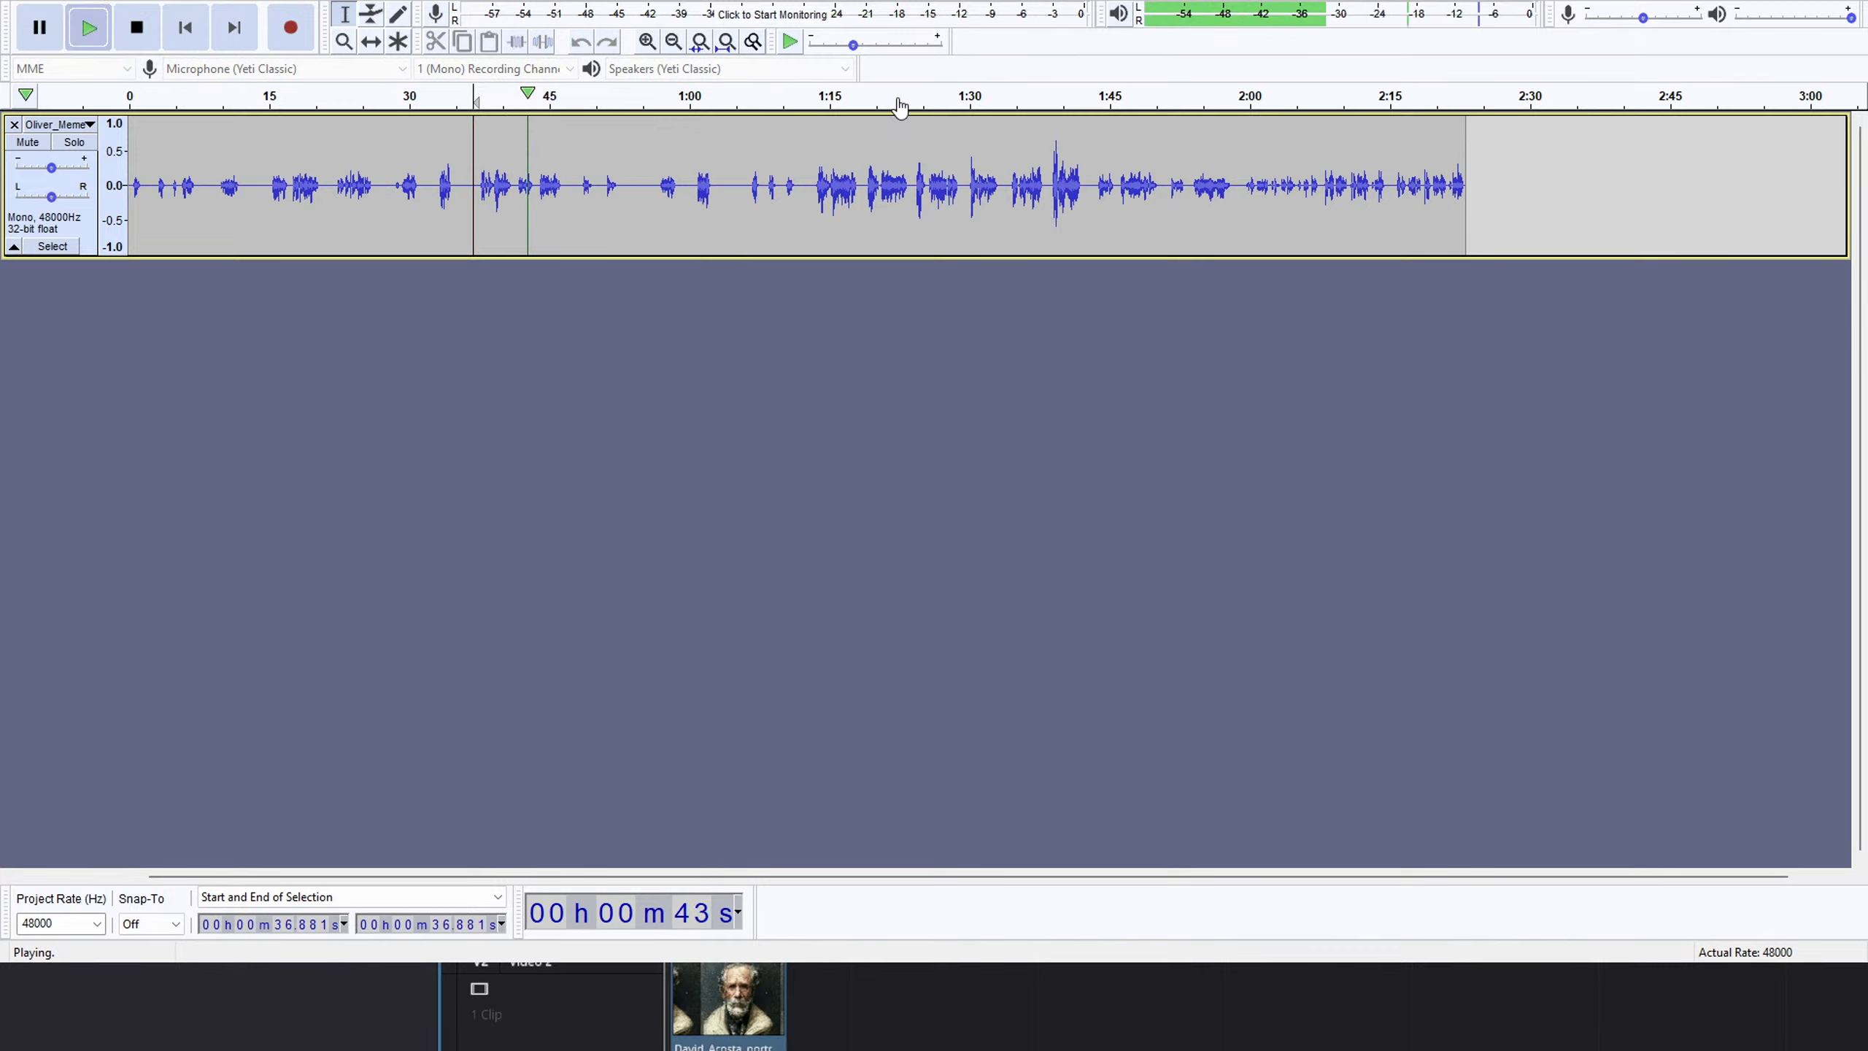
key("space")
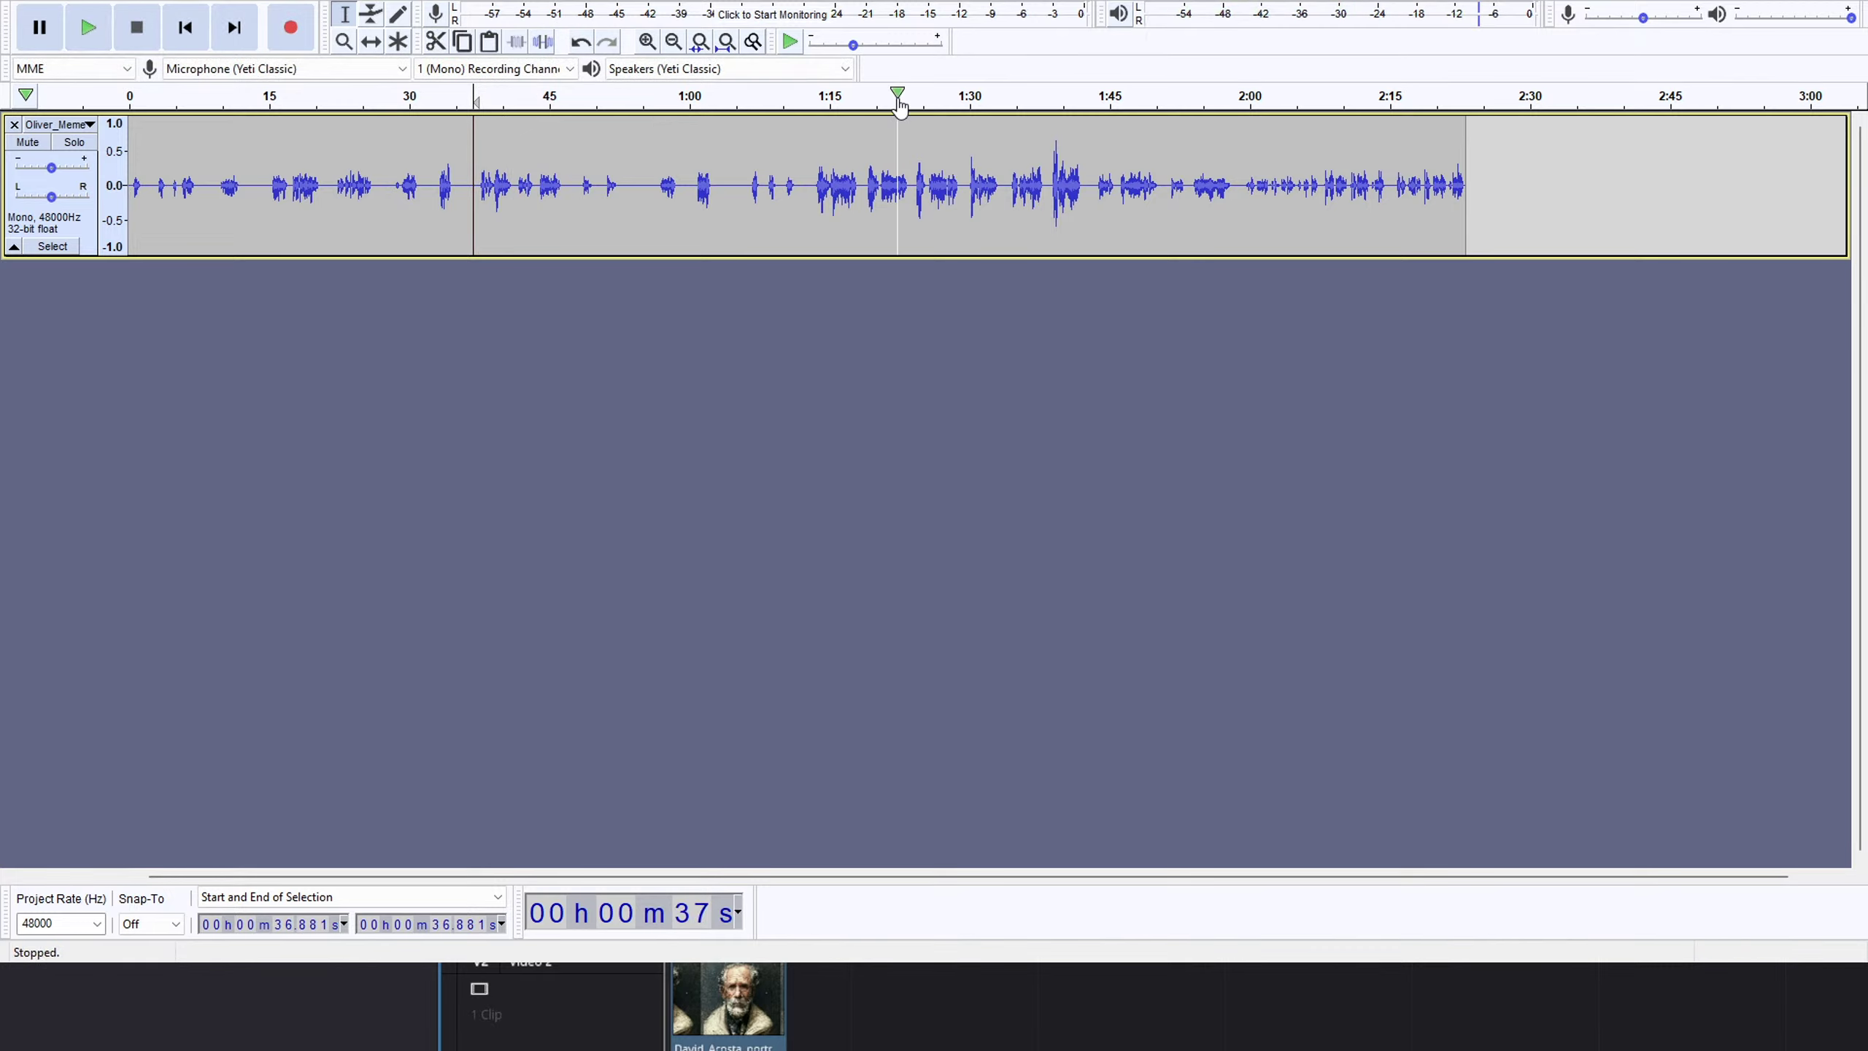
key("space")
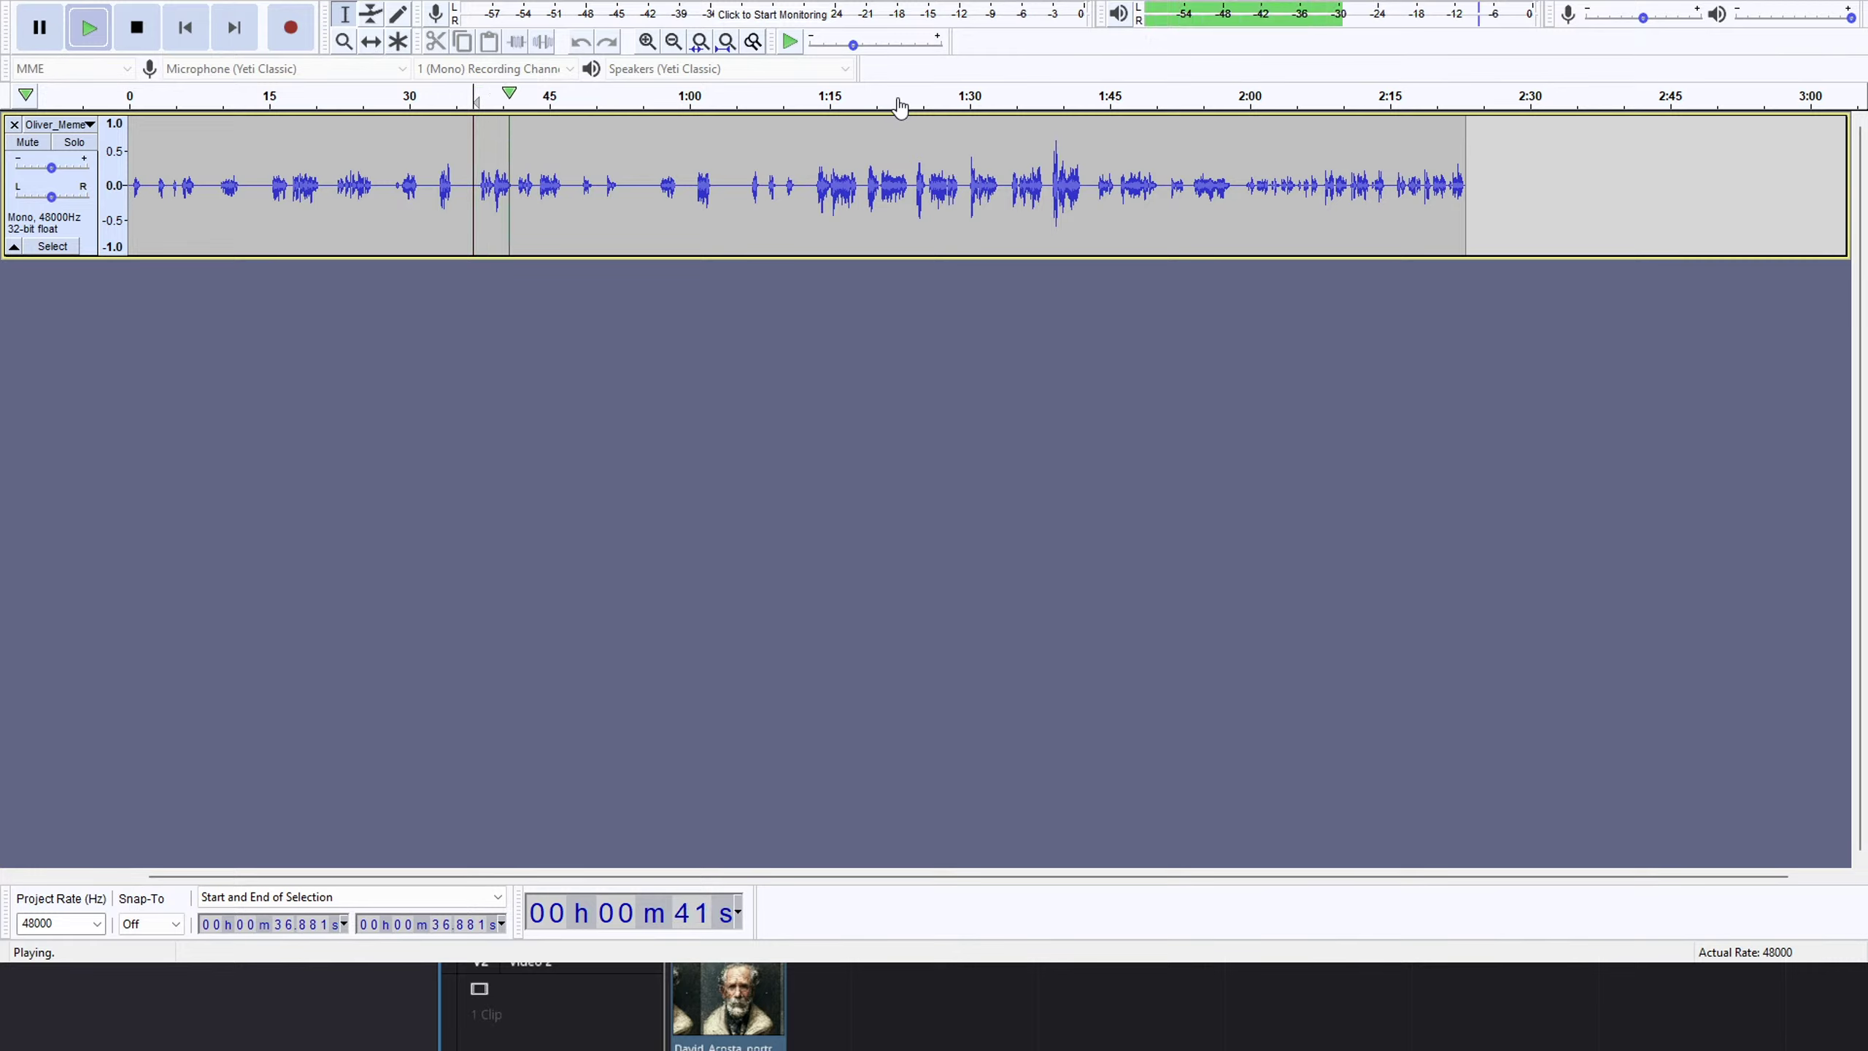
key("space")
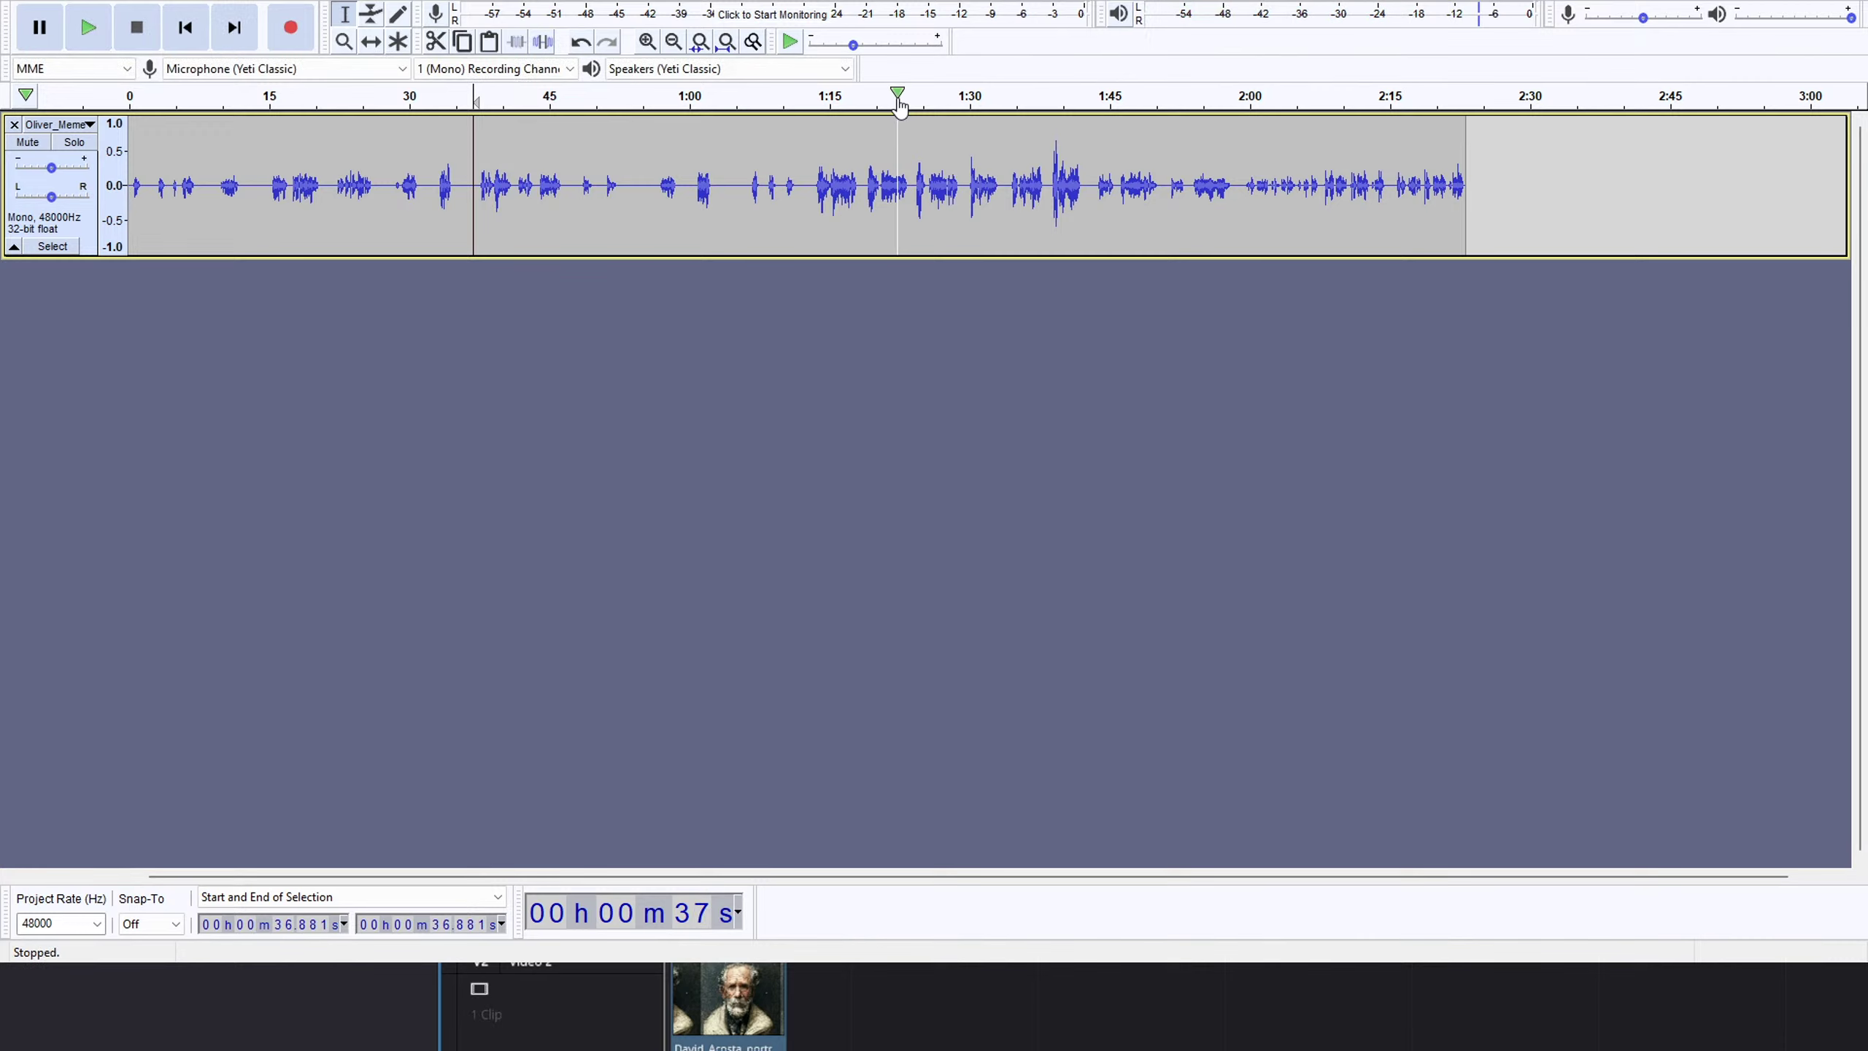
key("space")
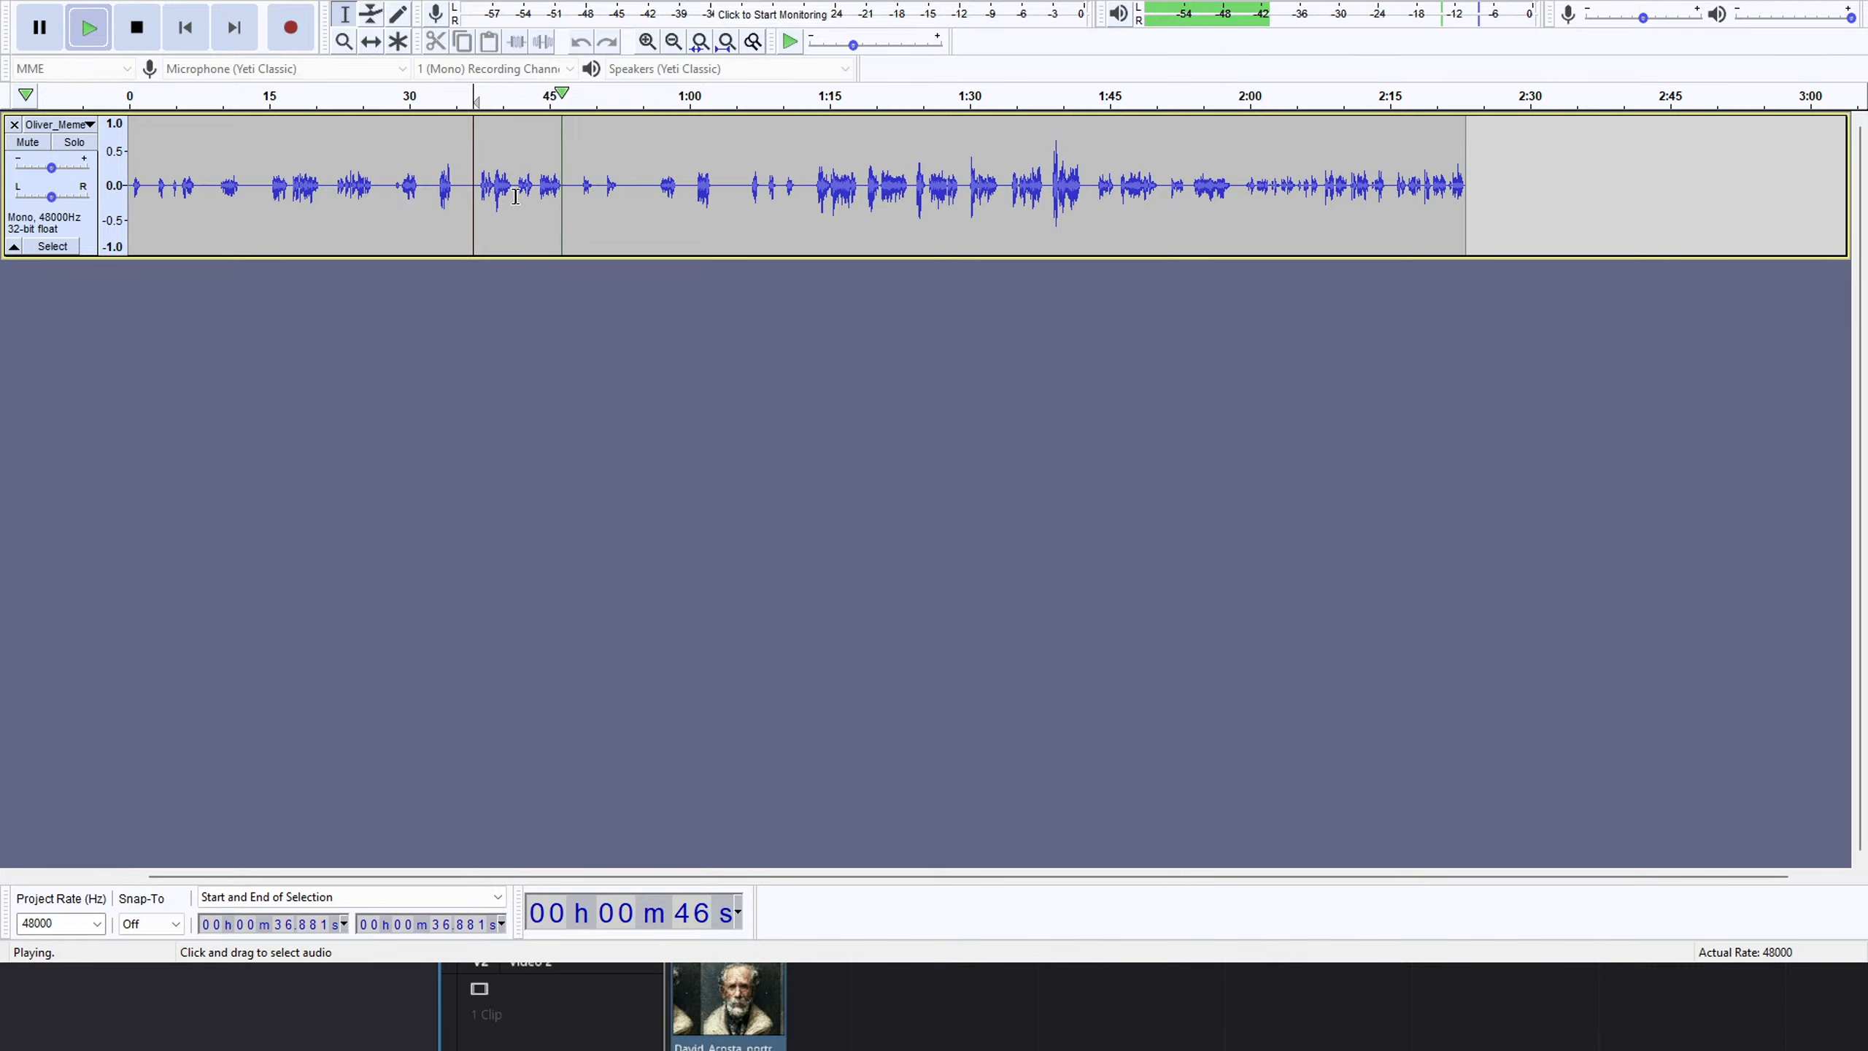
key("space")
key("space")
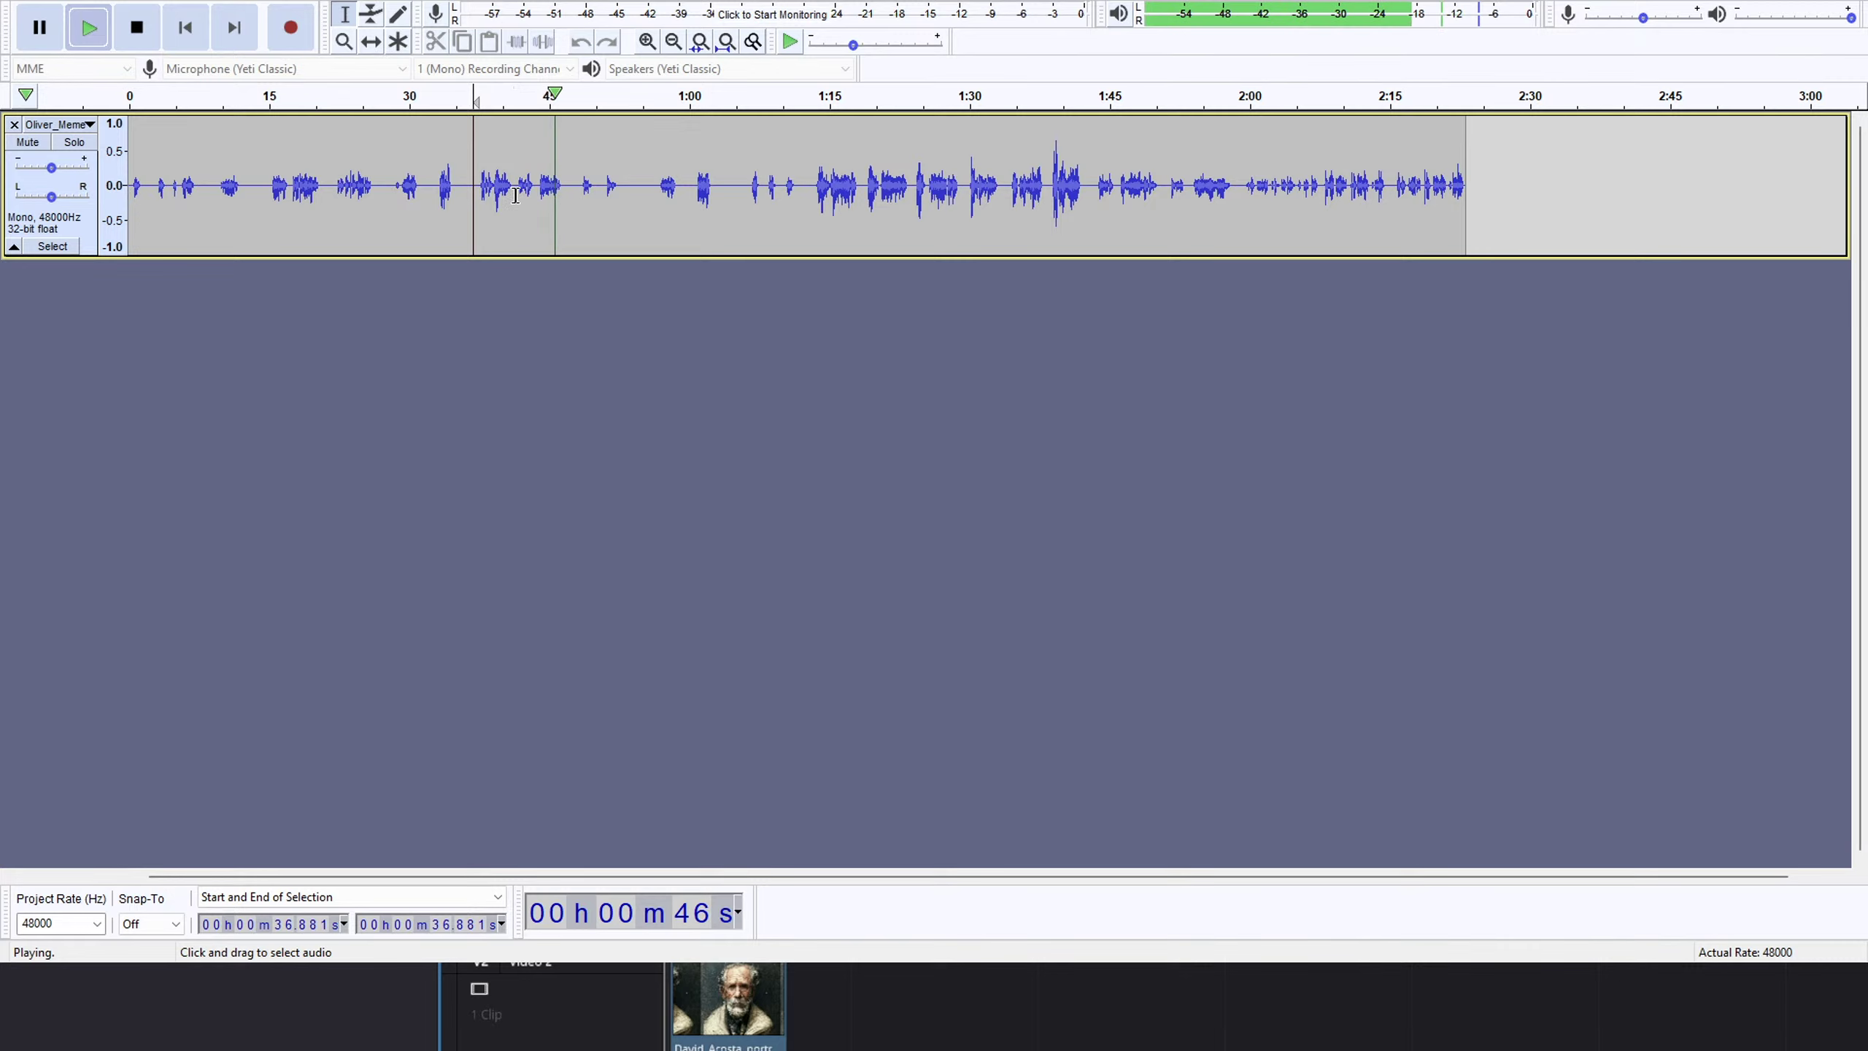
left_click_drag(516, 195, 475, 209)
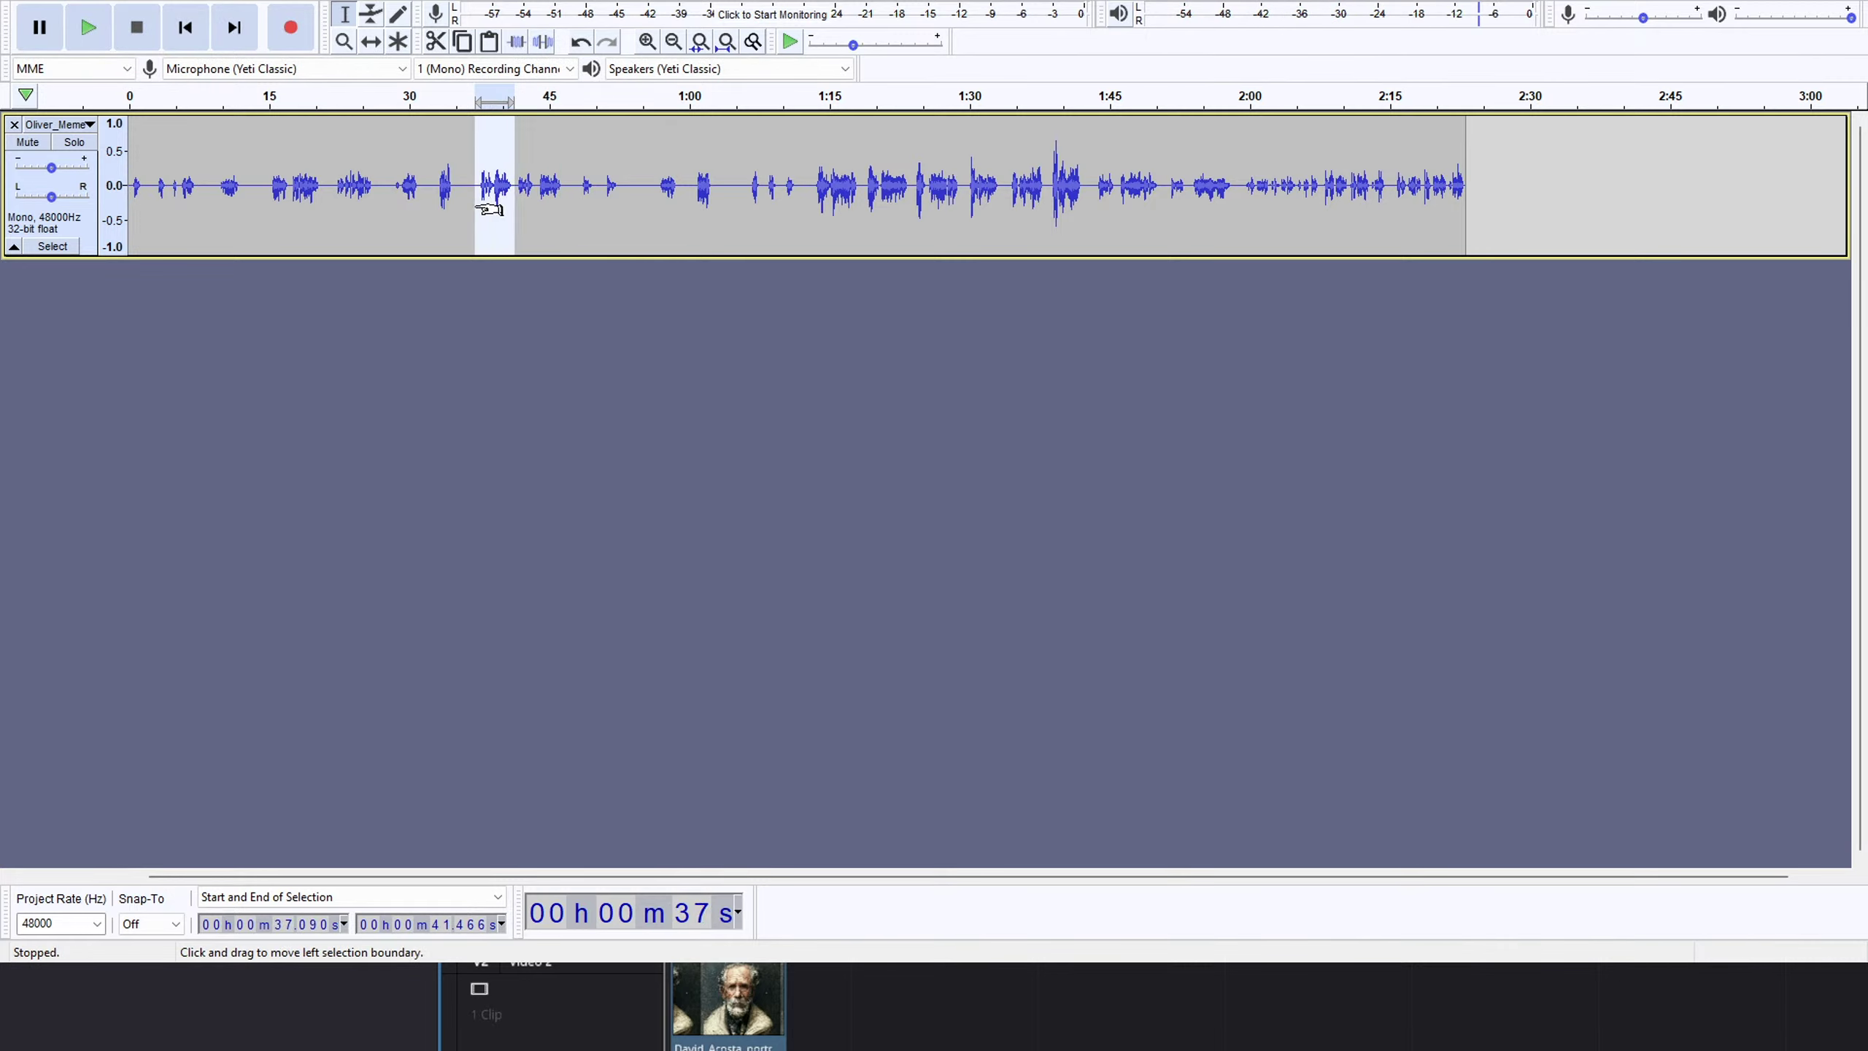
key("Delete")
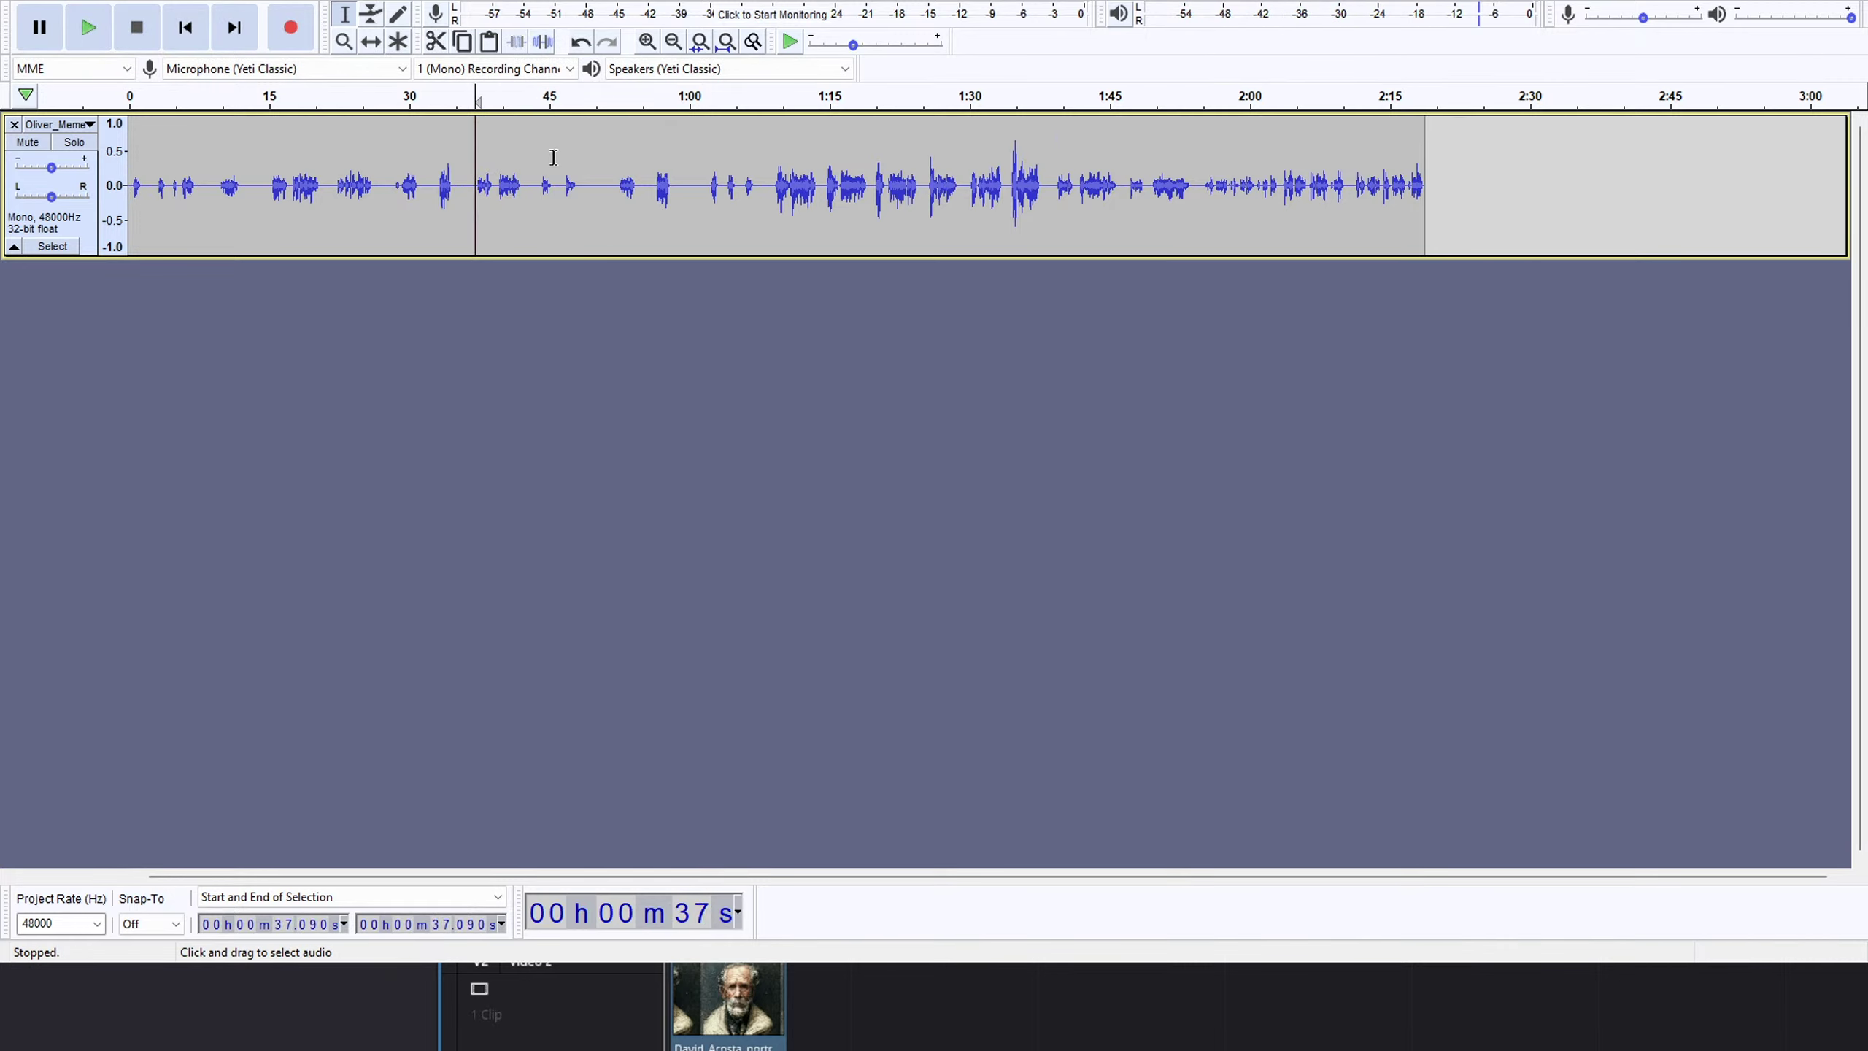
Replay the short phrases from about 0:44 and delete the repeat from about 0:46.4 to 0:50.1.
left_click(523, 169)
left_click(539, 181)
key("space")
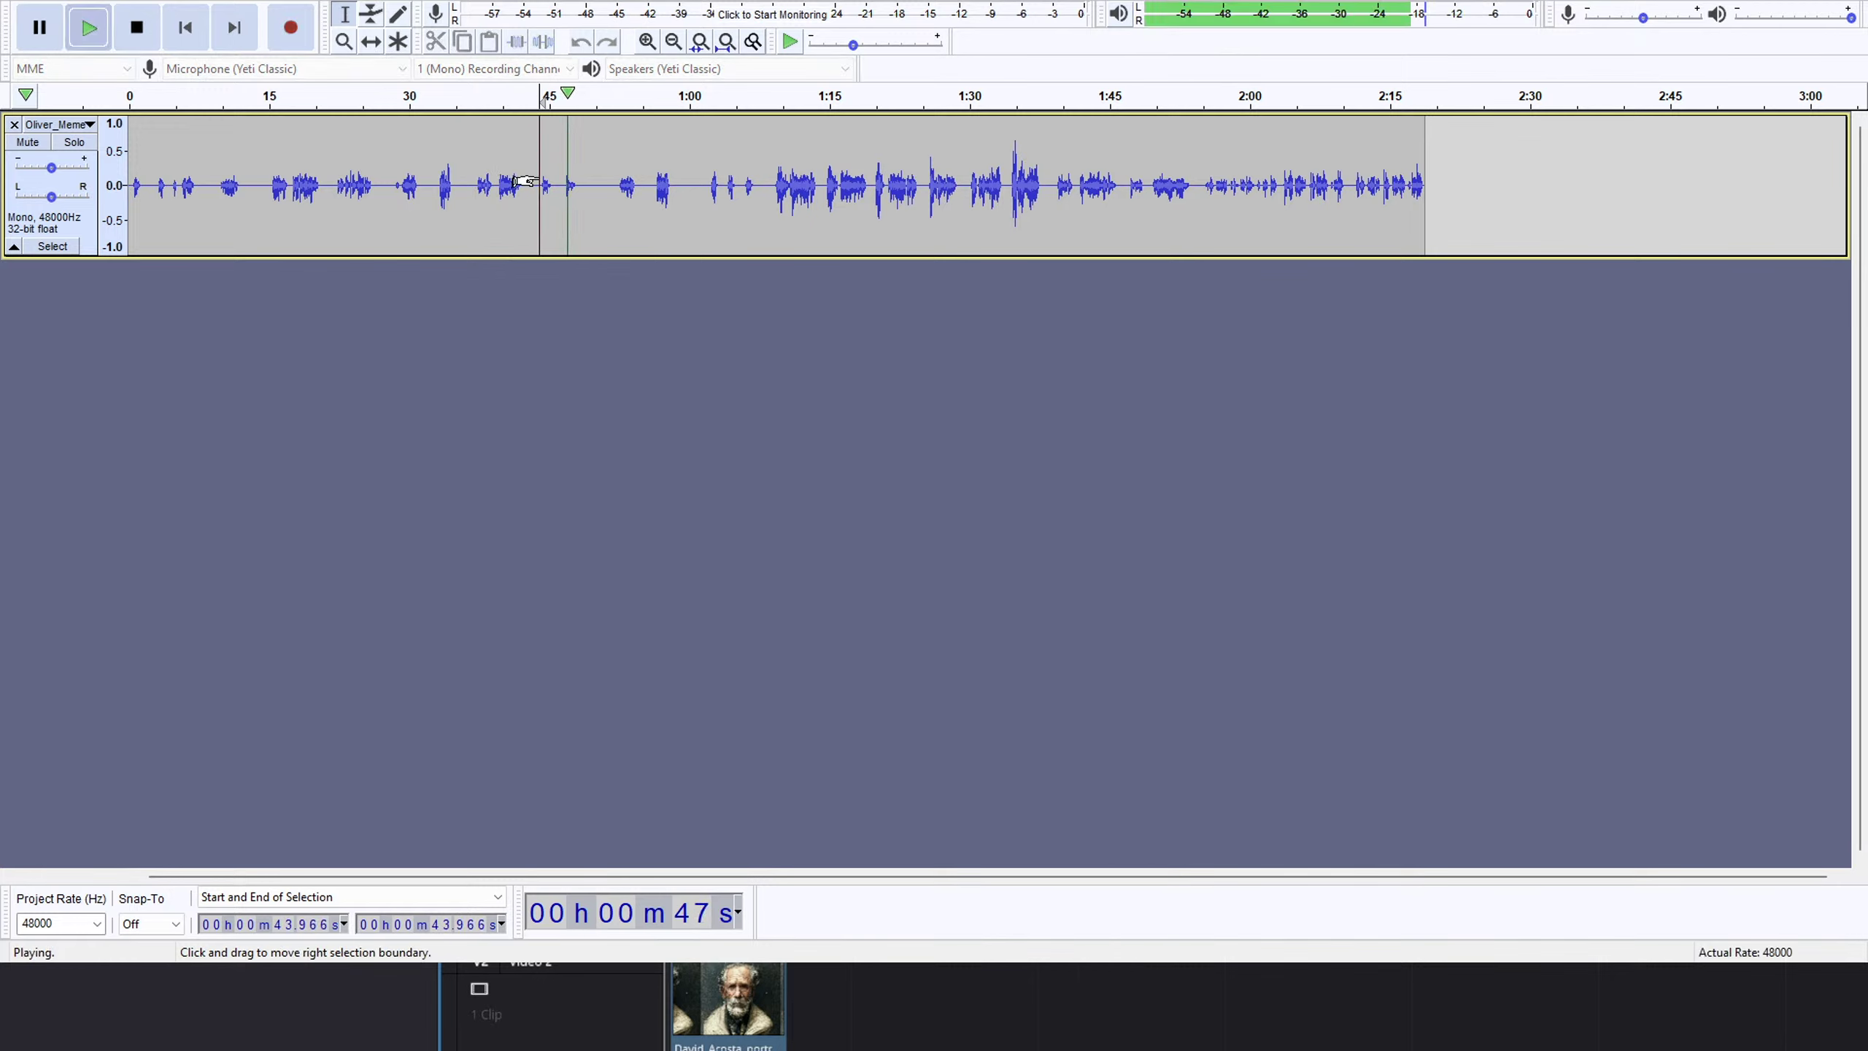
key("space")
key("space")
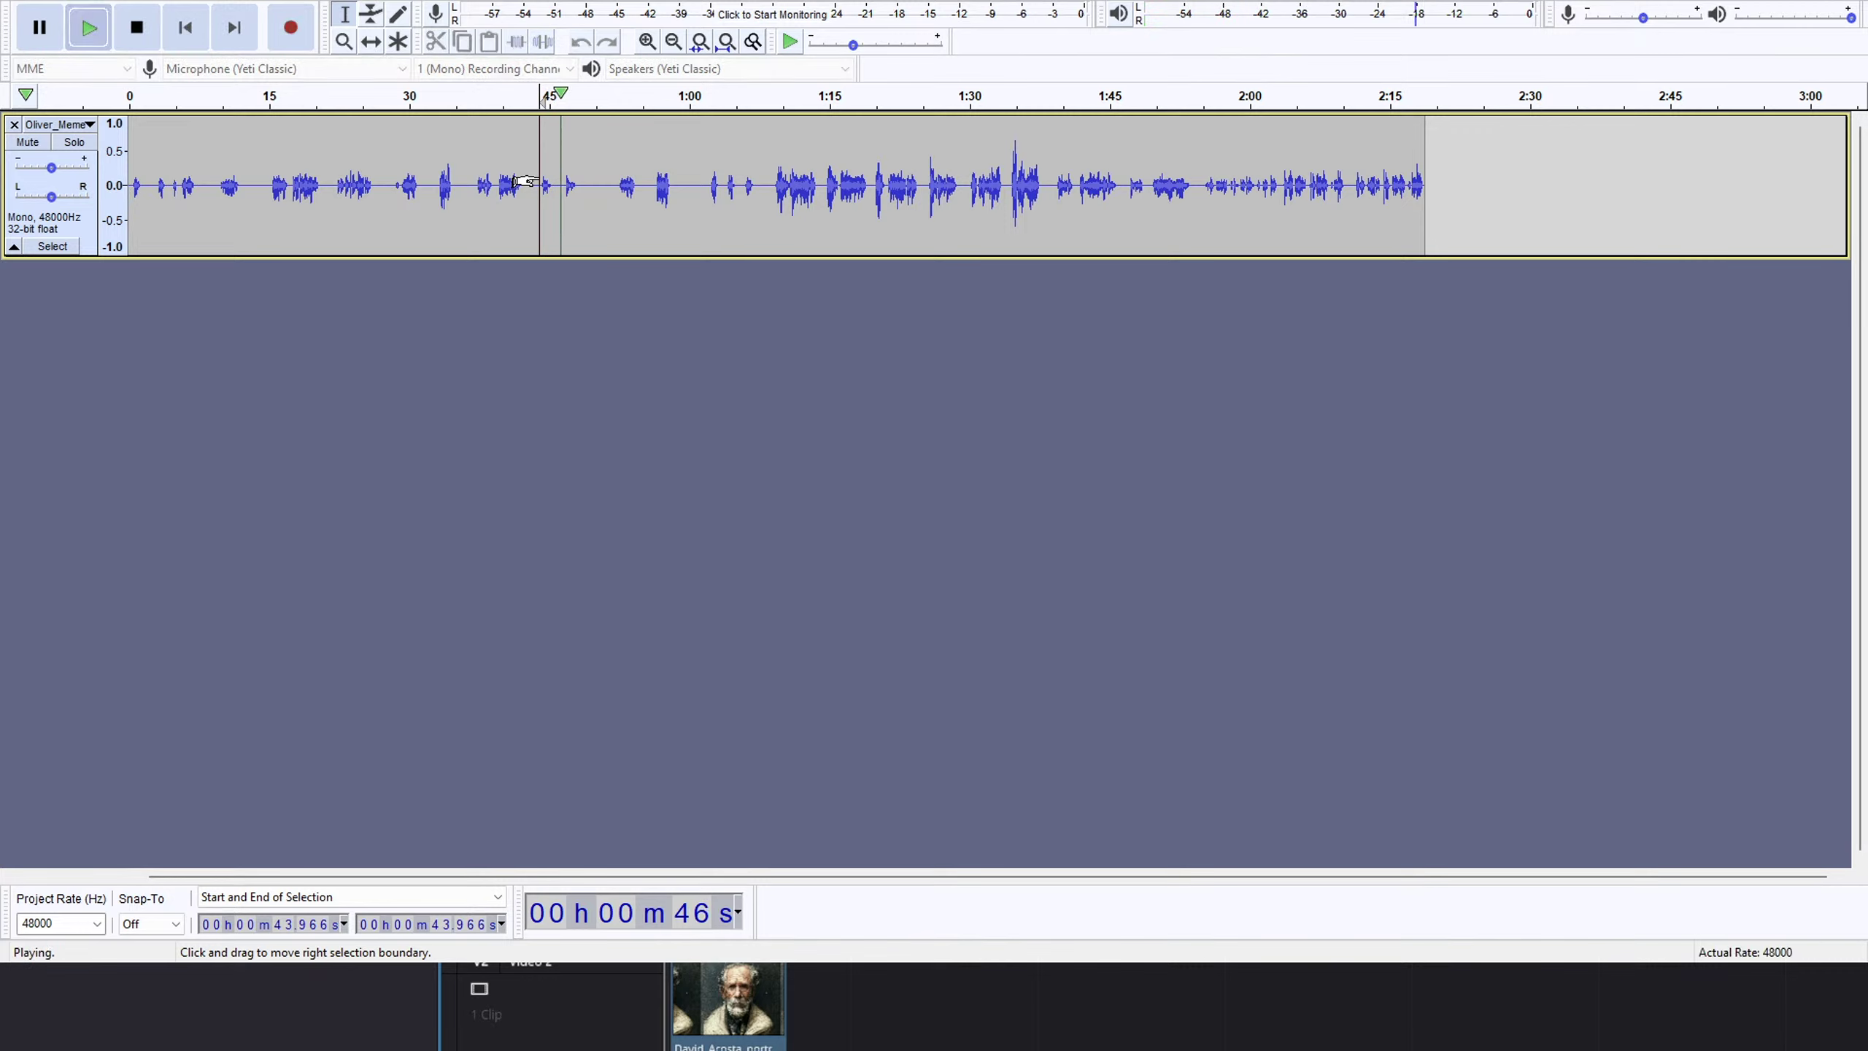
key("space")
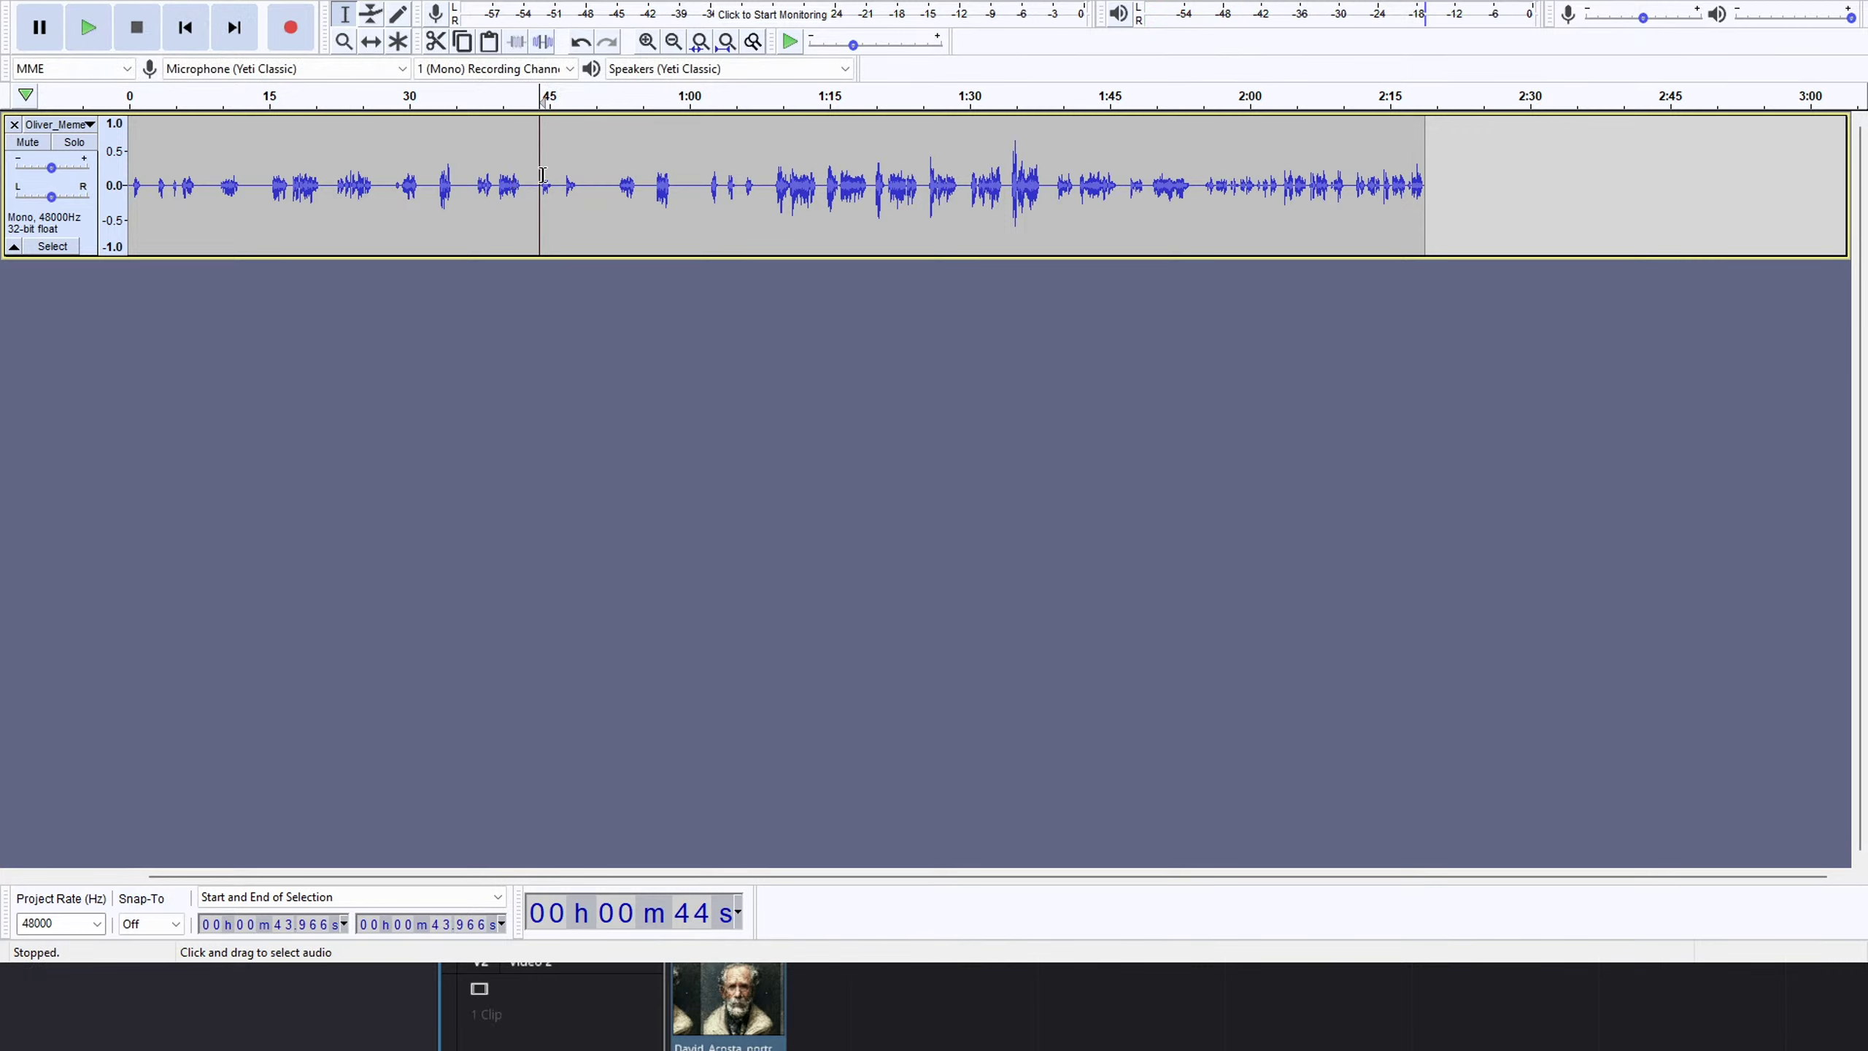
key("space")
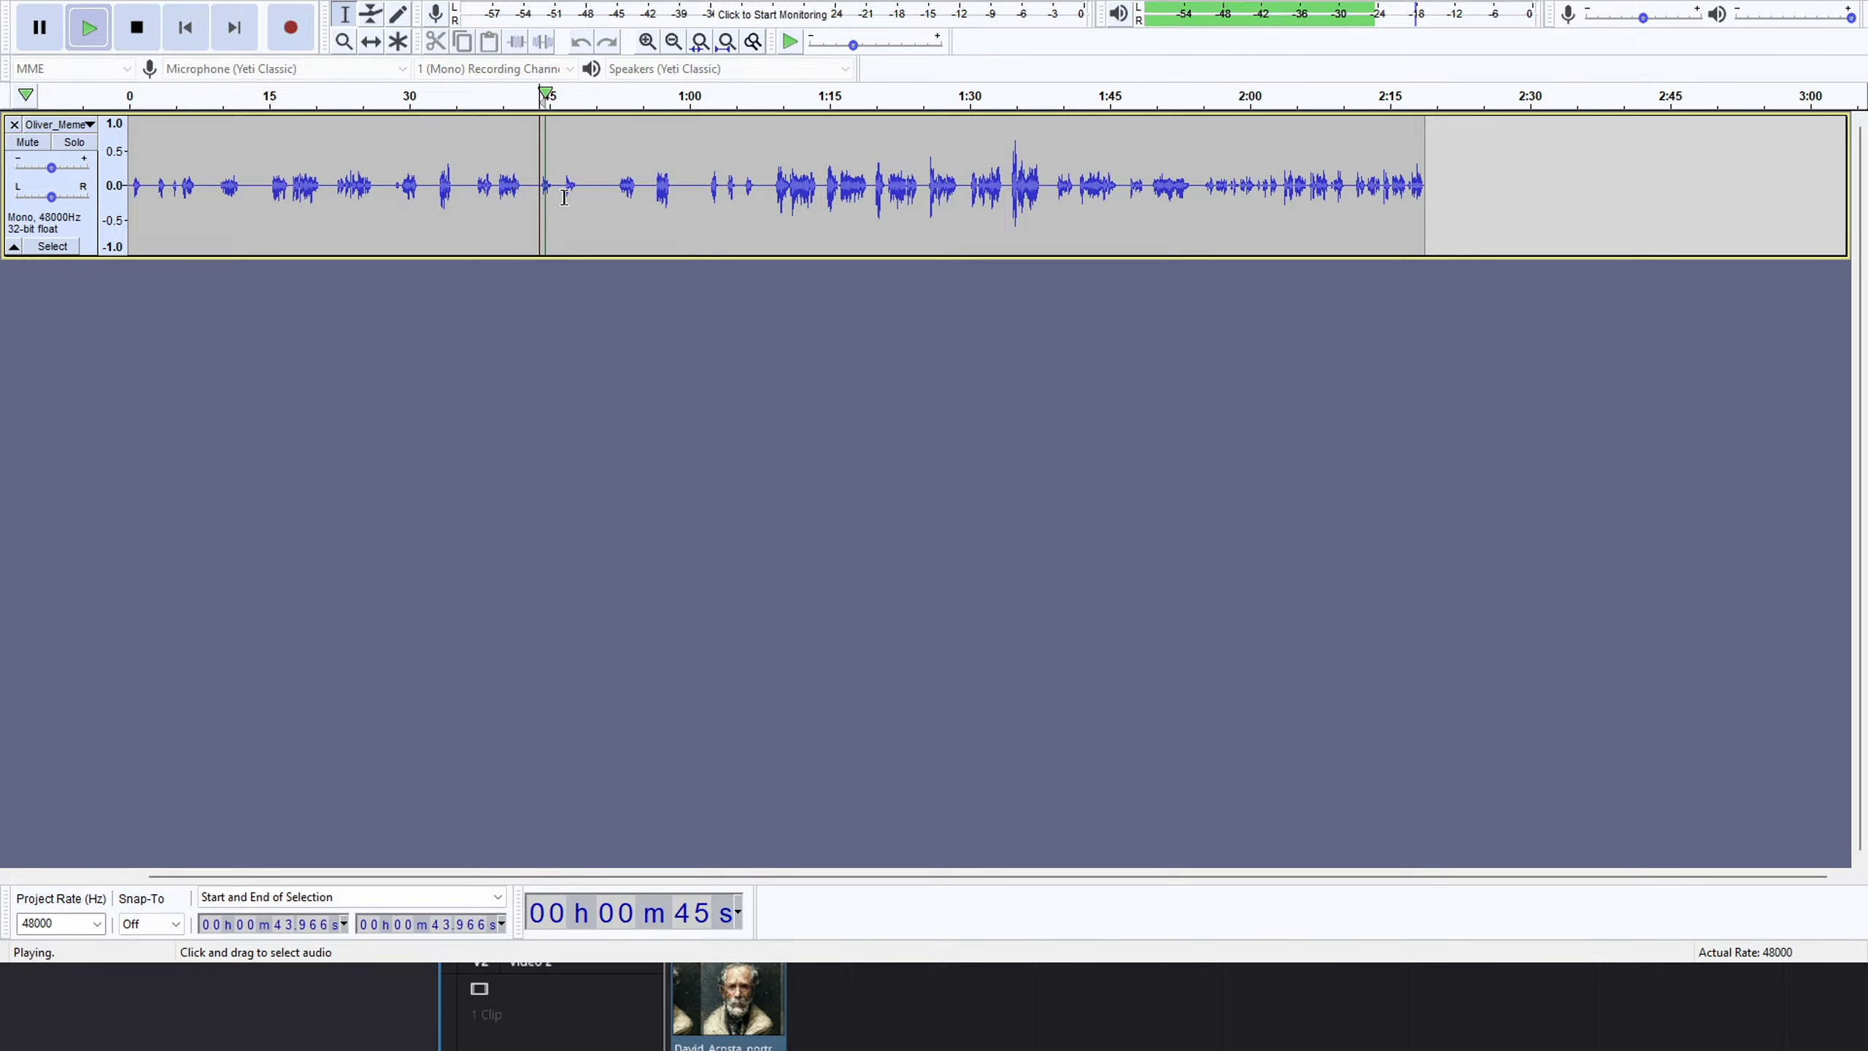
left_click_drag(563, 185, 596, 184)
key("space")
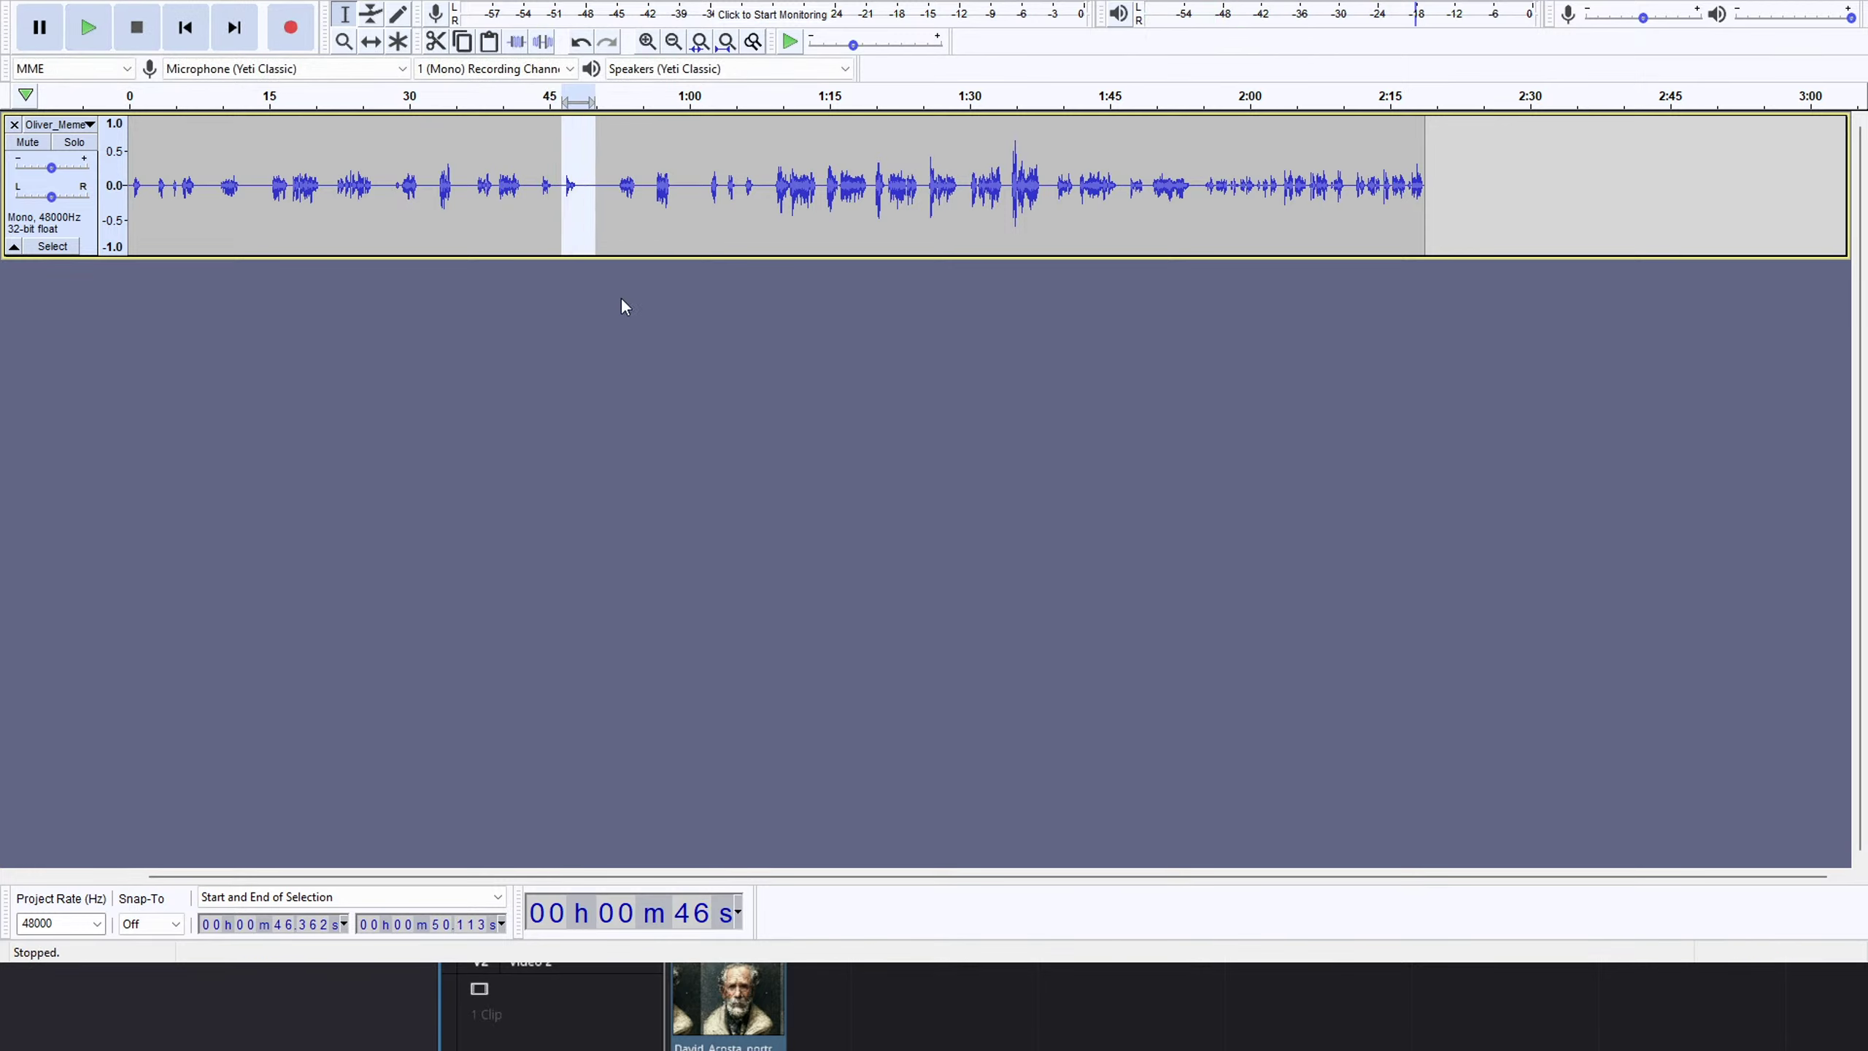
key("Delete")
Listen to the lines from about 0:46 and replay the take between about 0:51.9 and 0:56.5.
key("space")
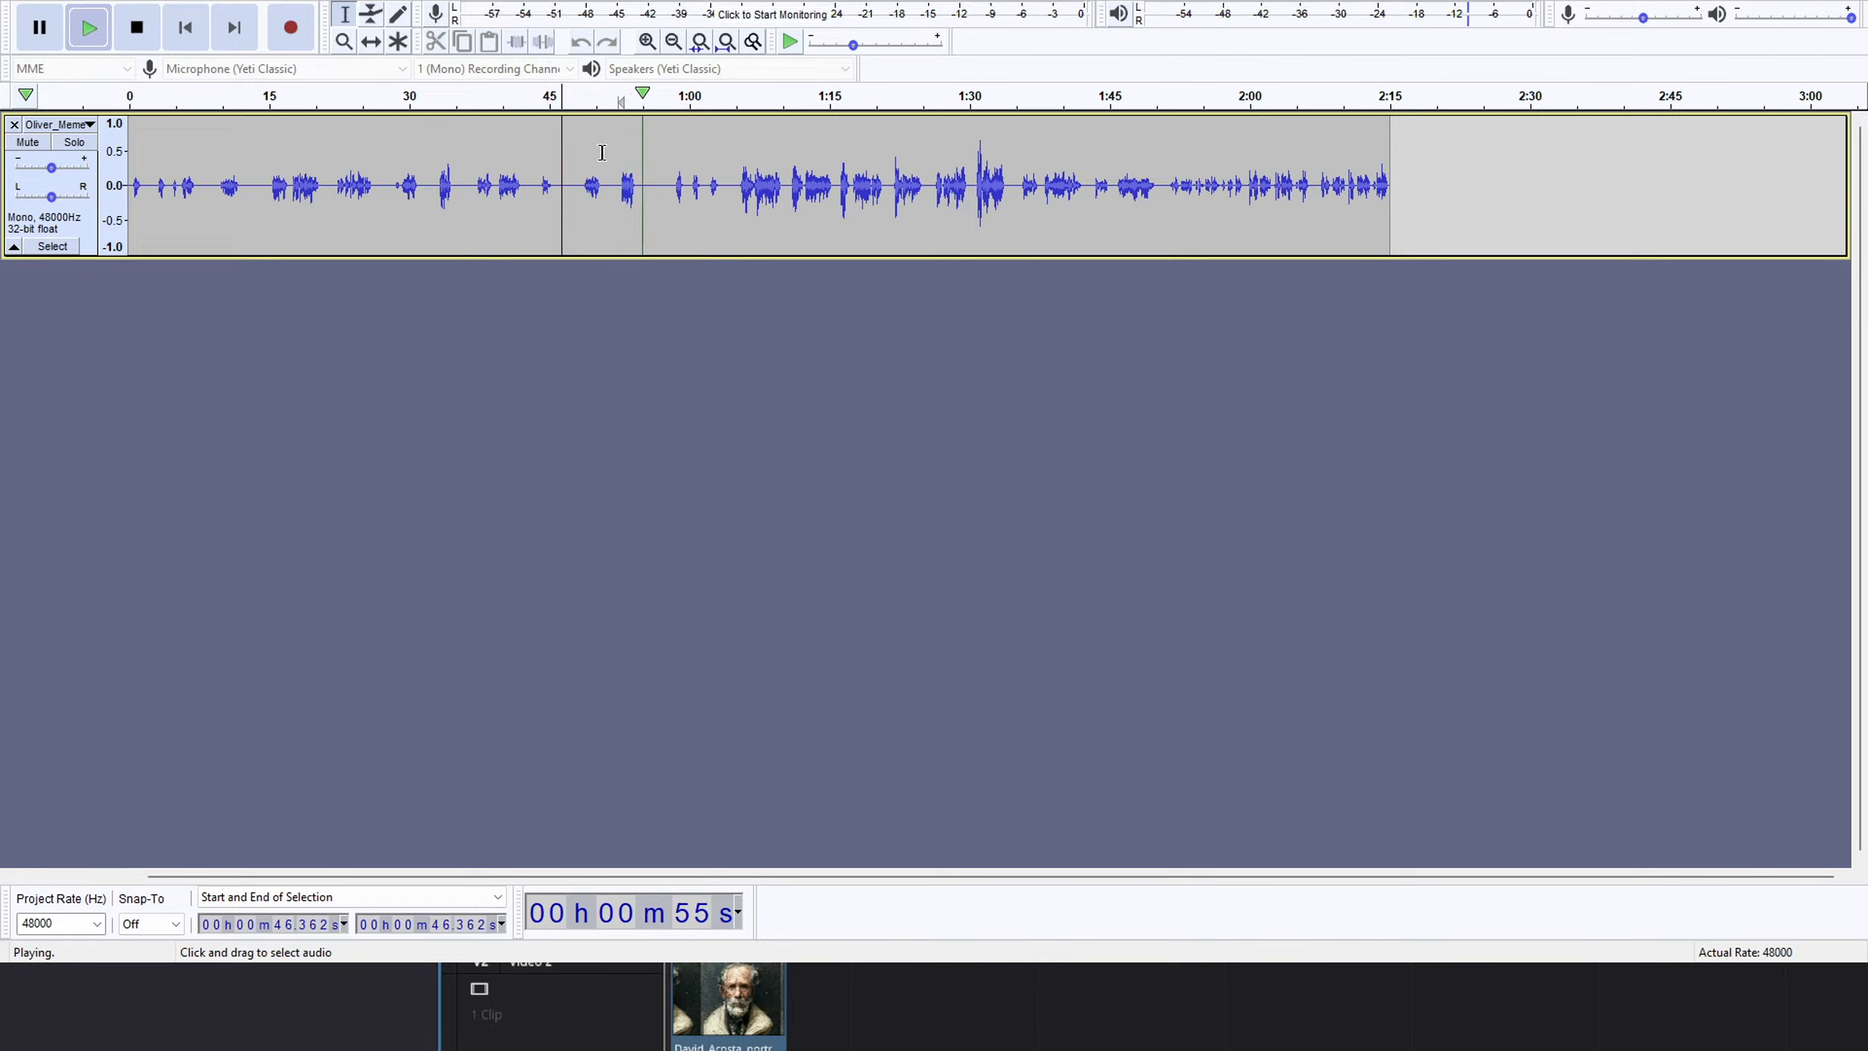
left_click(579, 100)
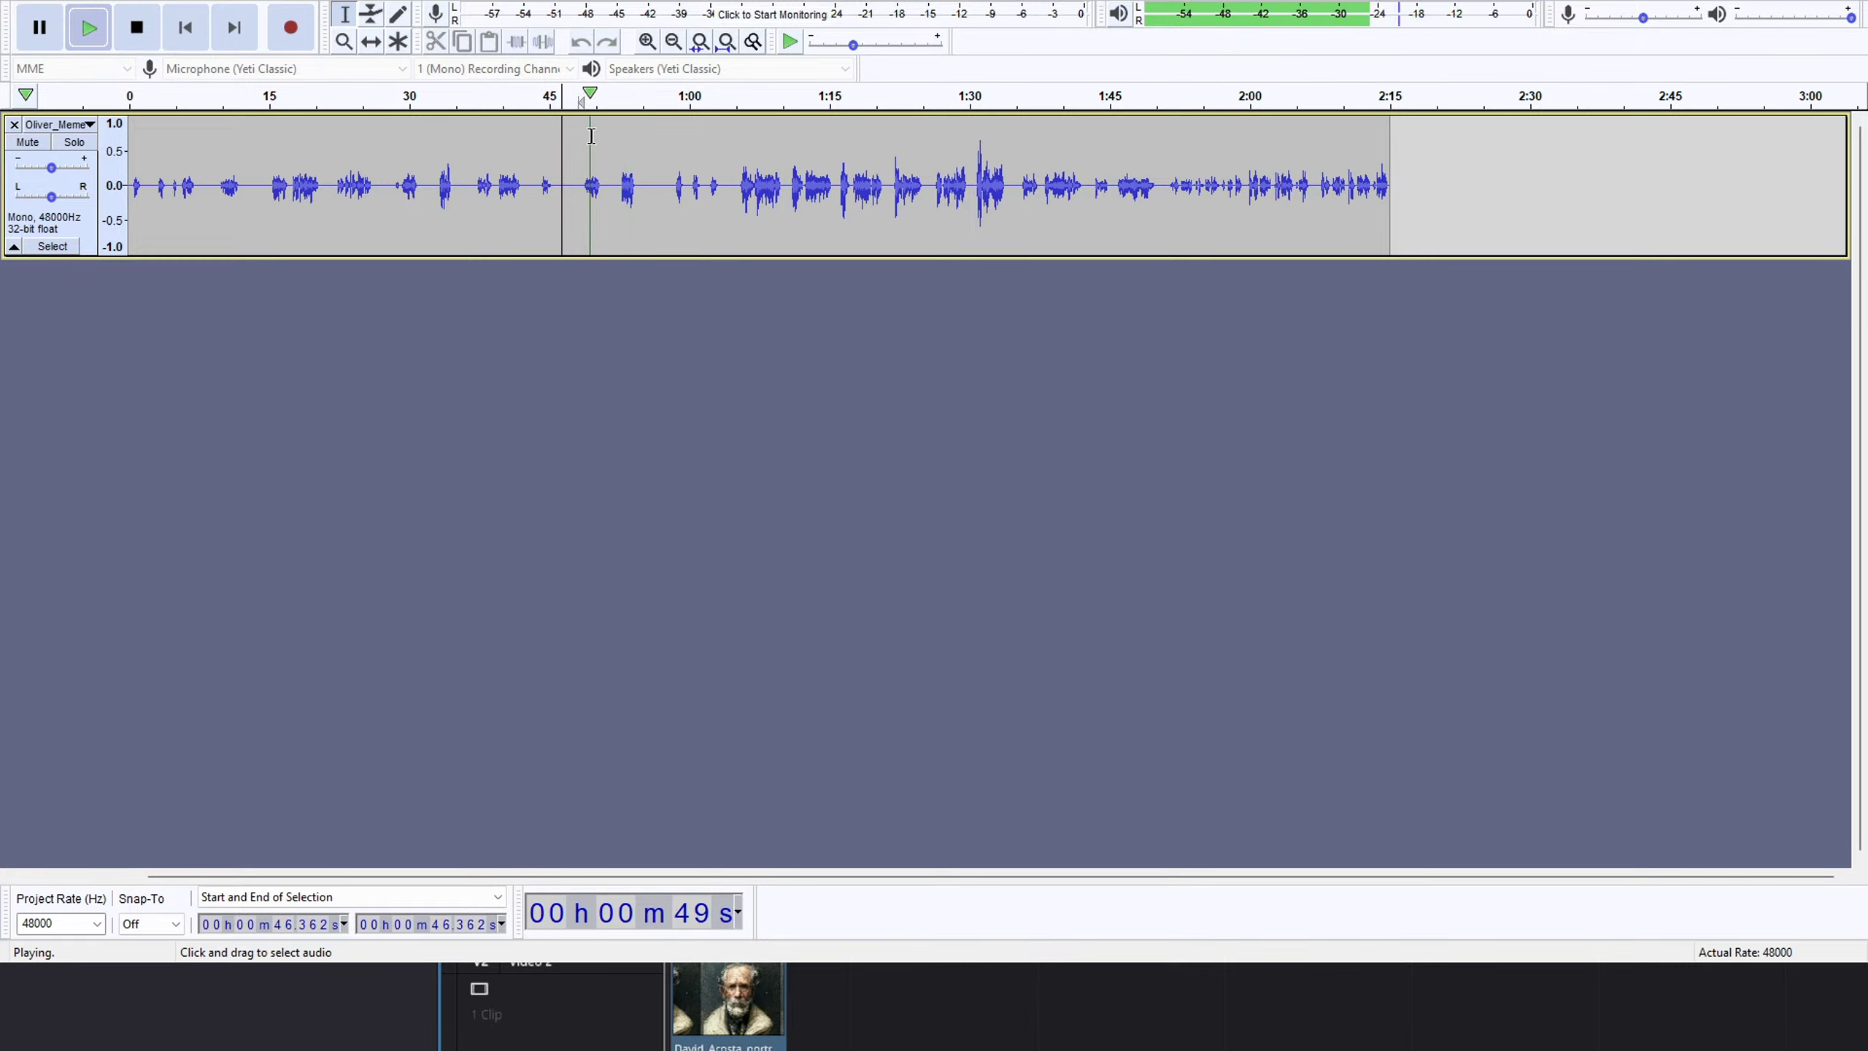
key("space")
left_click_drag(616, 189, 654, 188)
left_click(728, 1000)
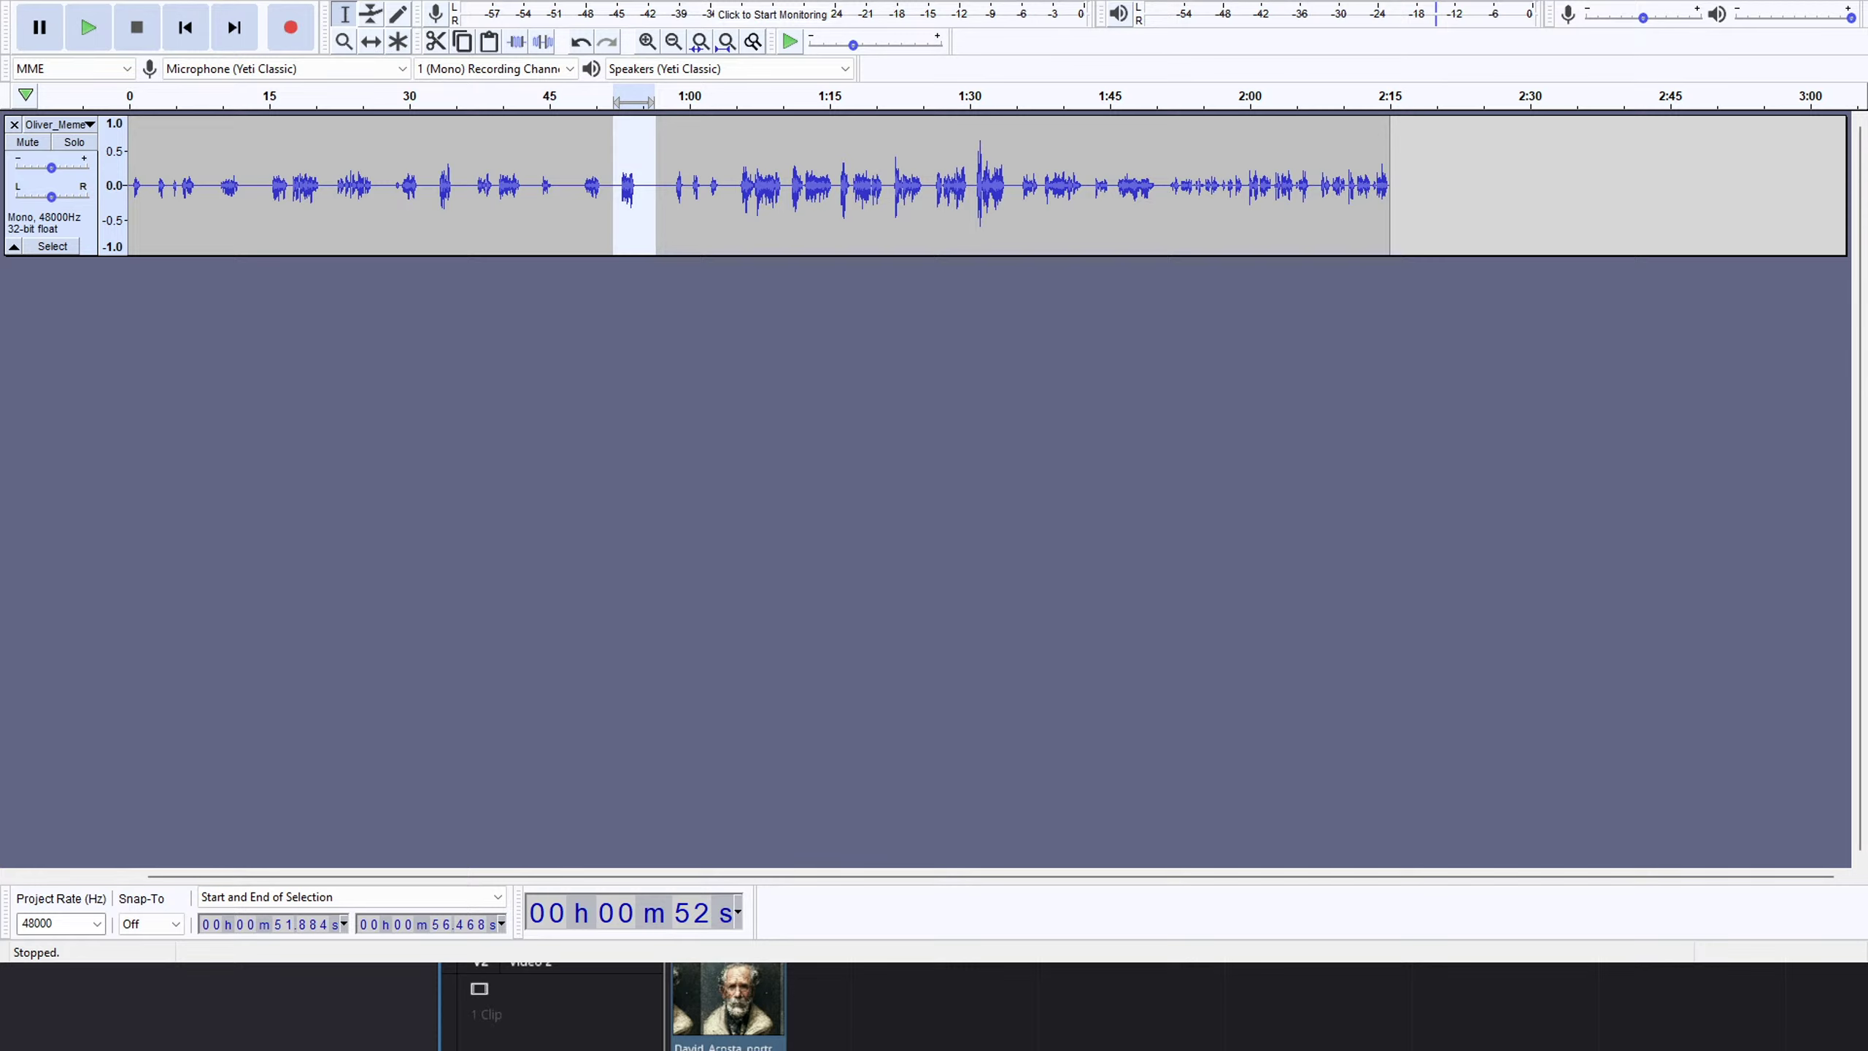
key("alt+Tab")
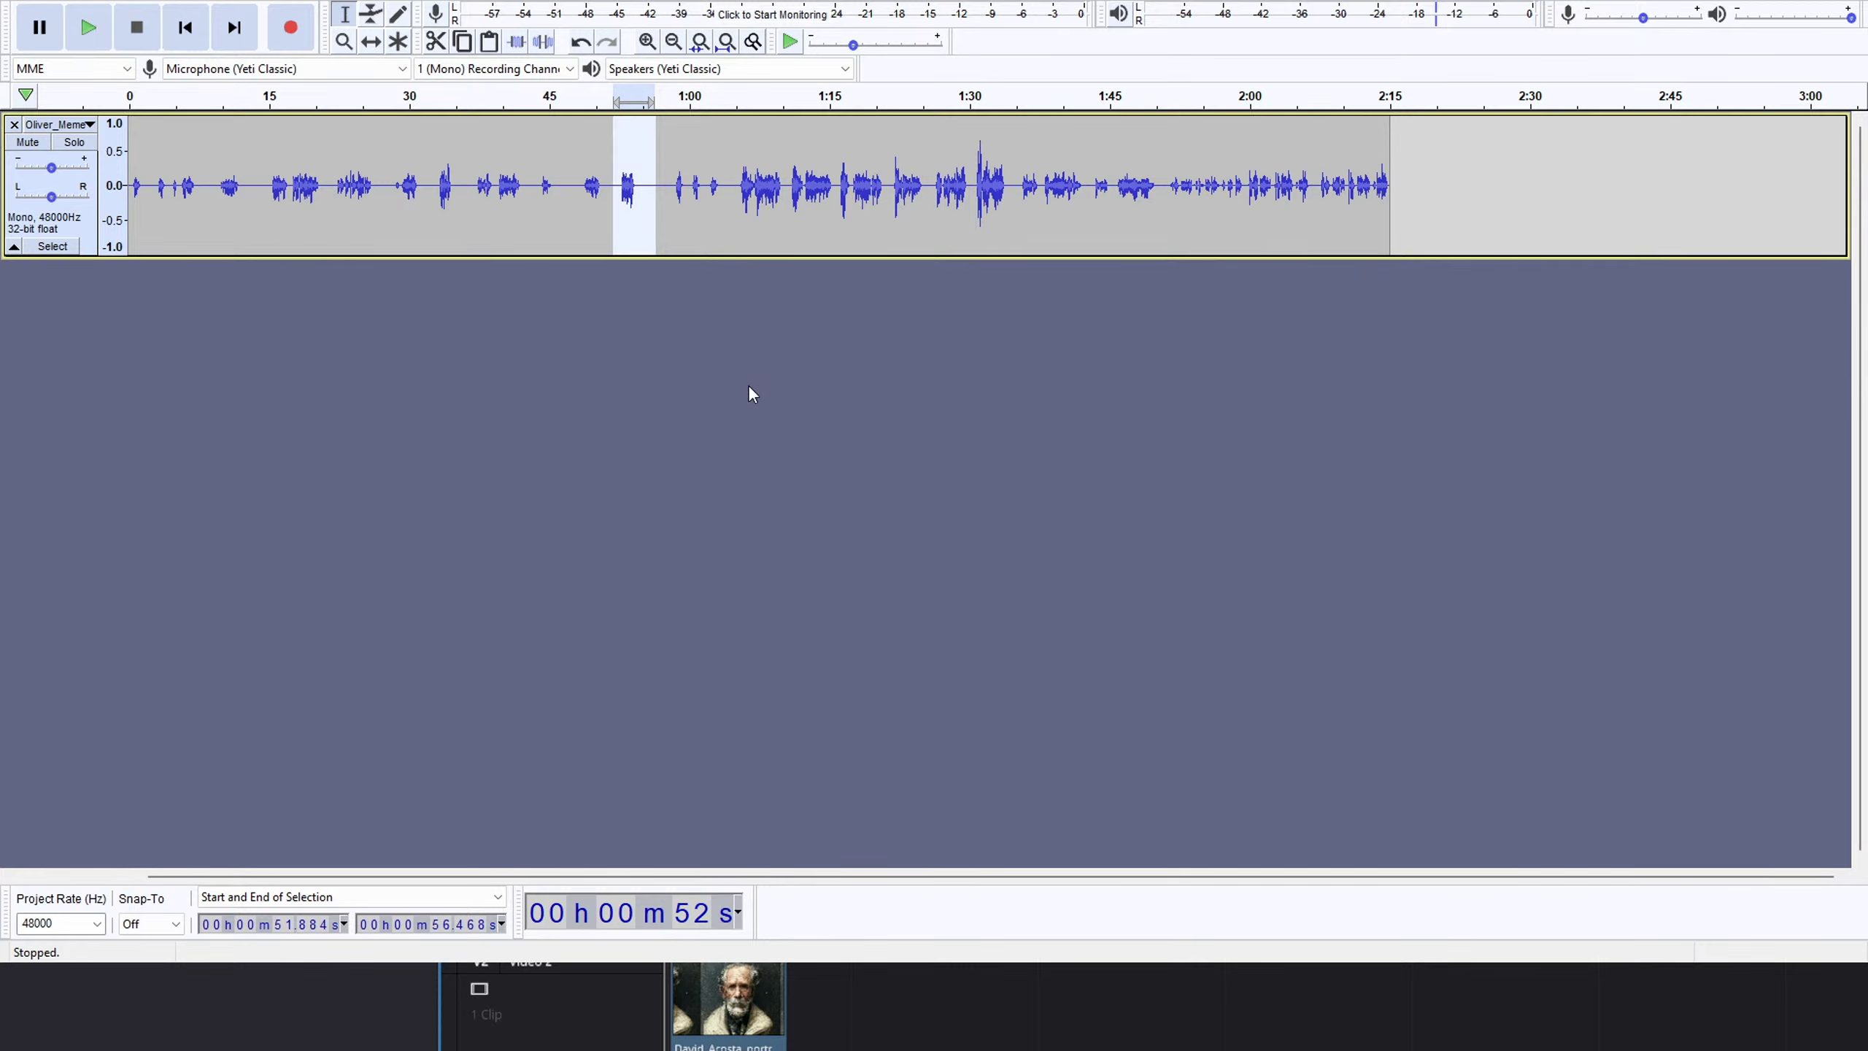
key("space")
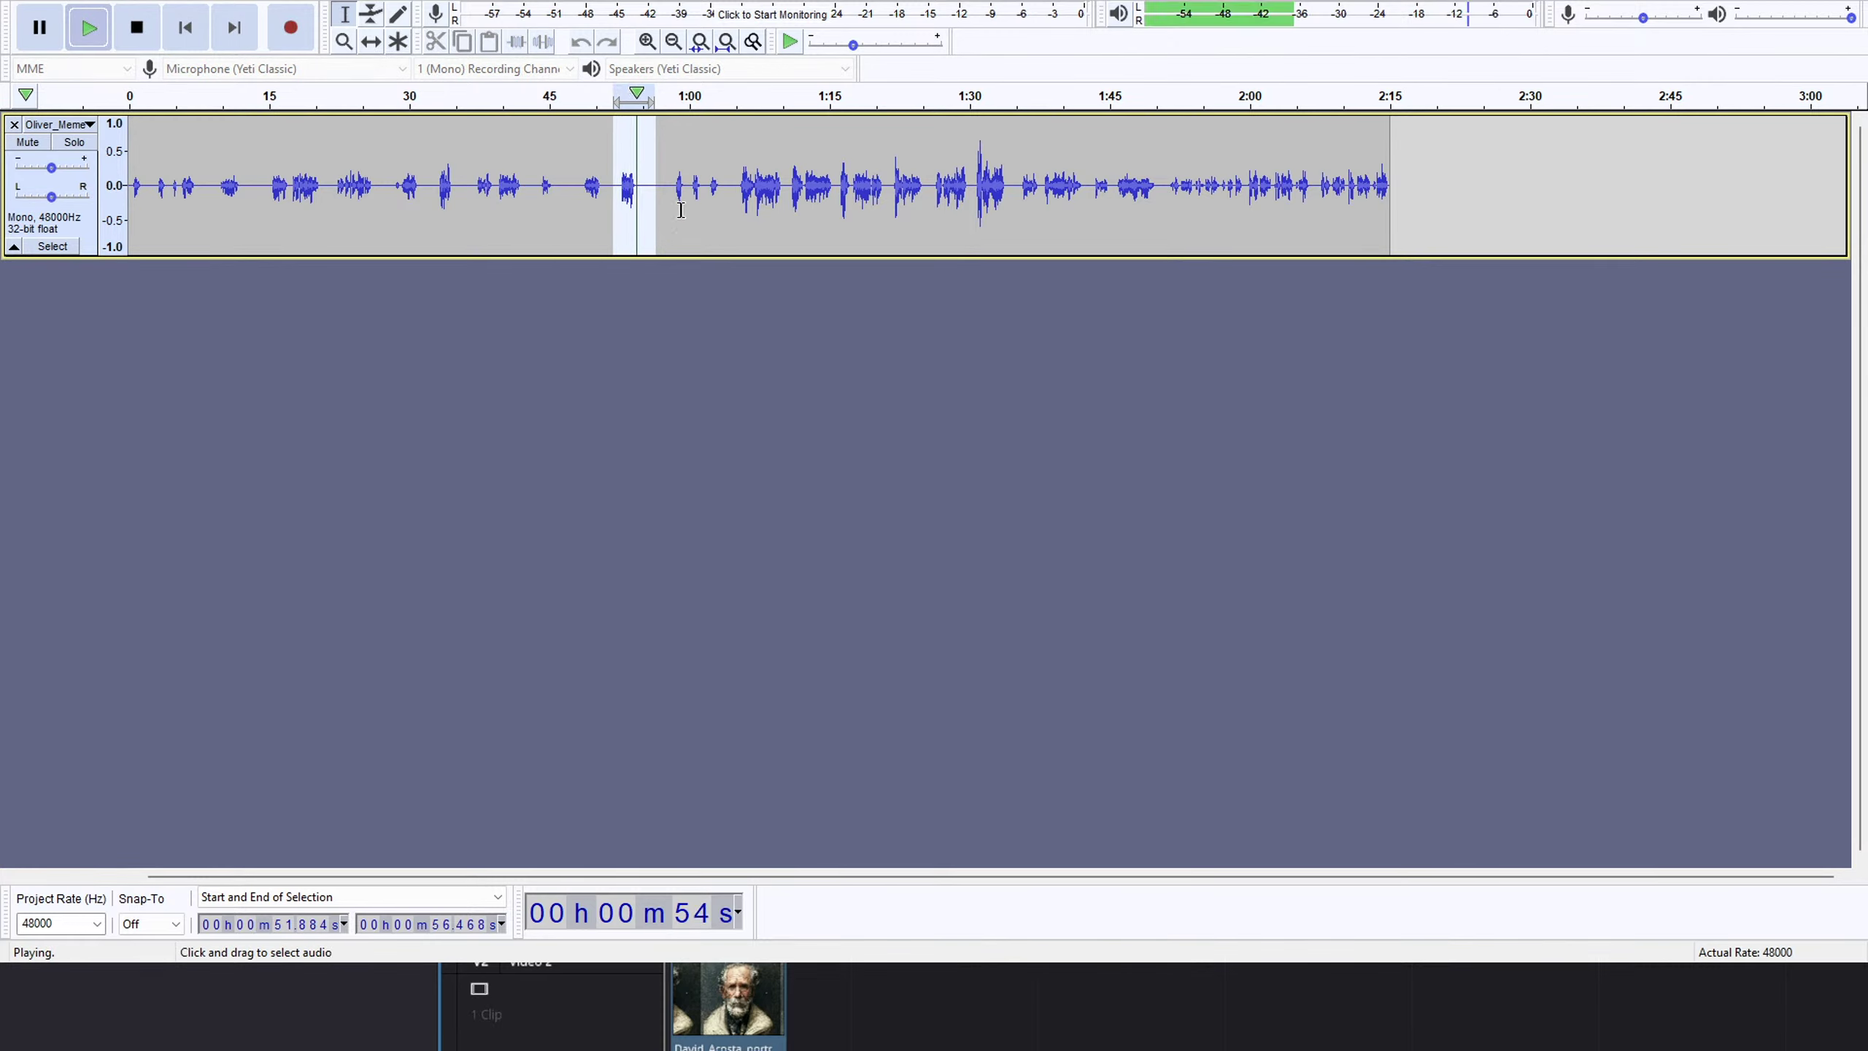
key("space")
key("space")
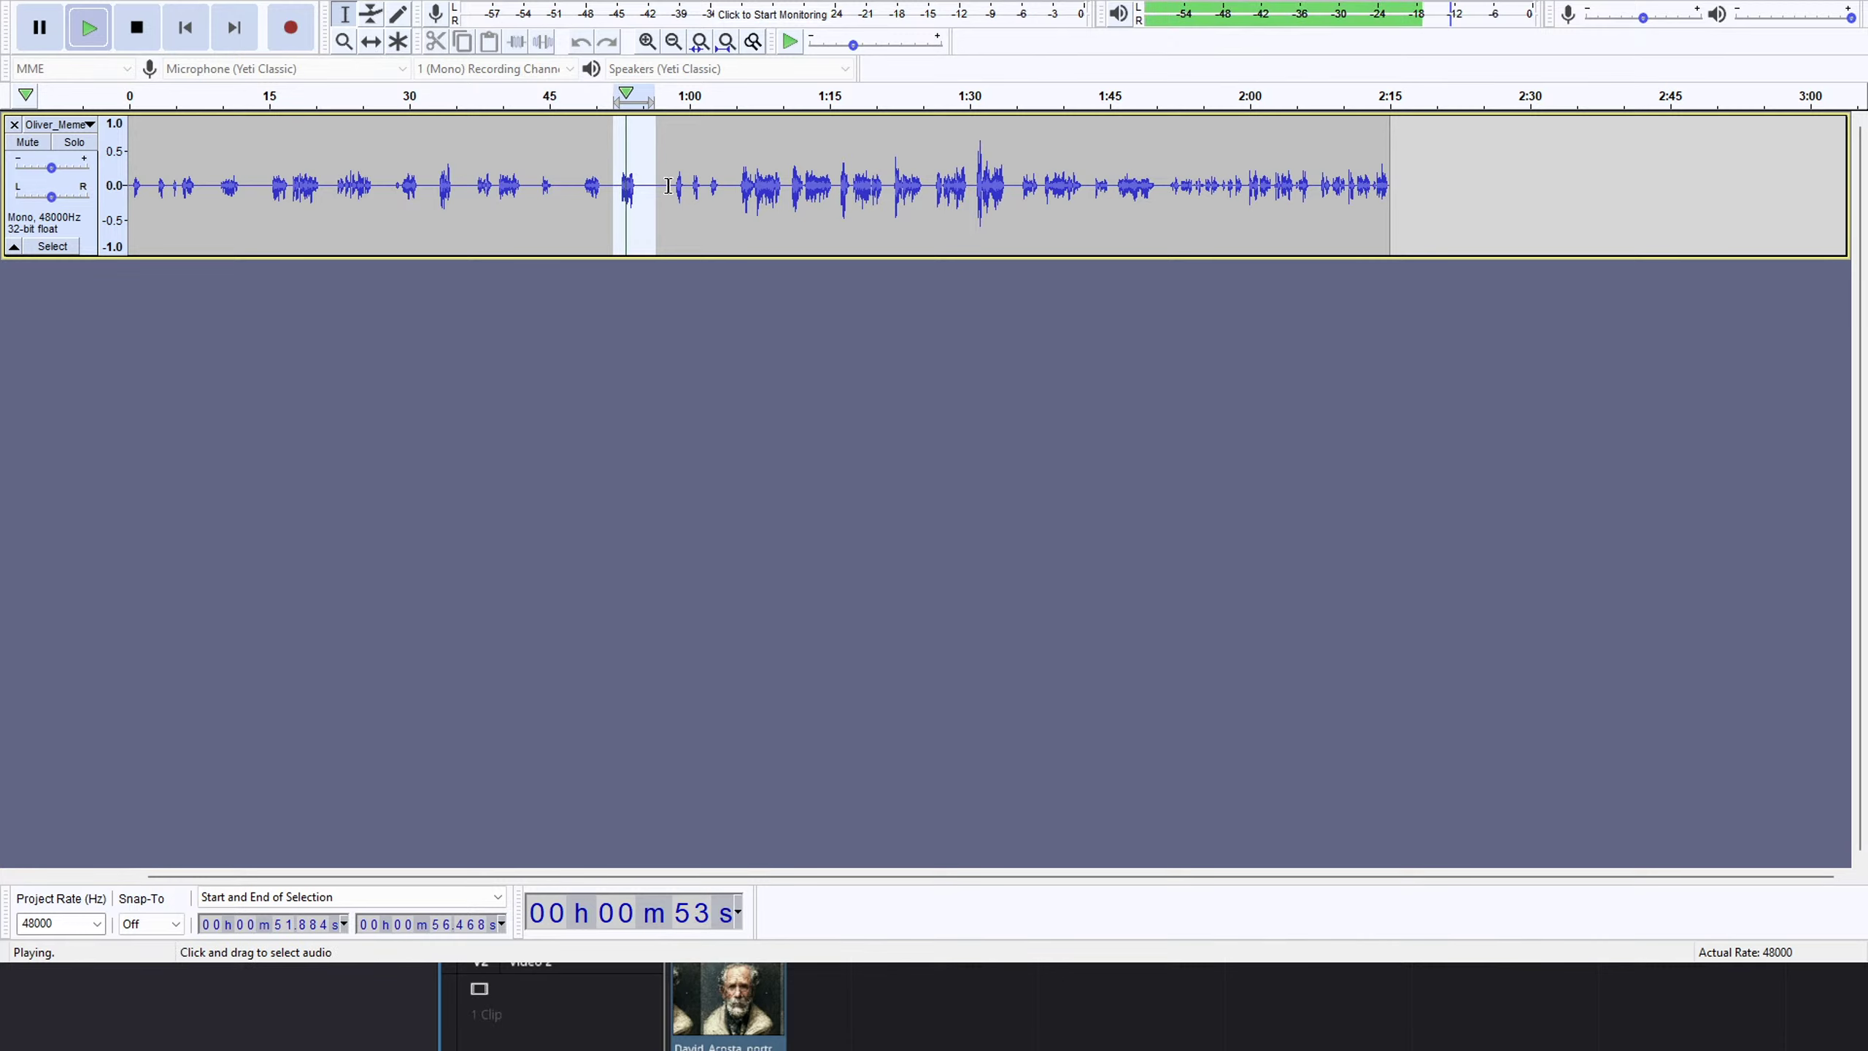
key("space")
Replay from about 0:48.4, delete the take from about 0:51.7 to 0:56.8 and play on from the cut.
left_click(572, 180)
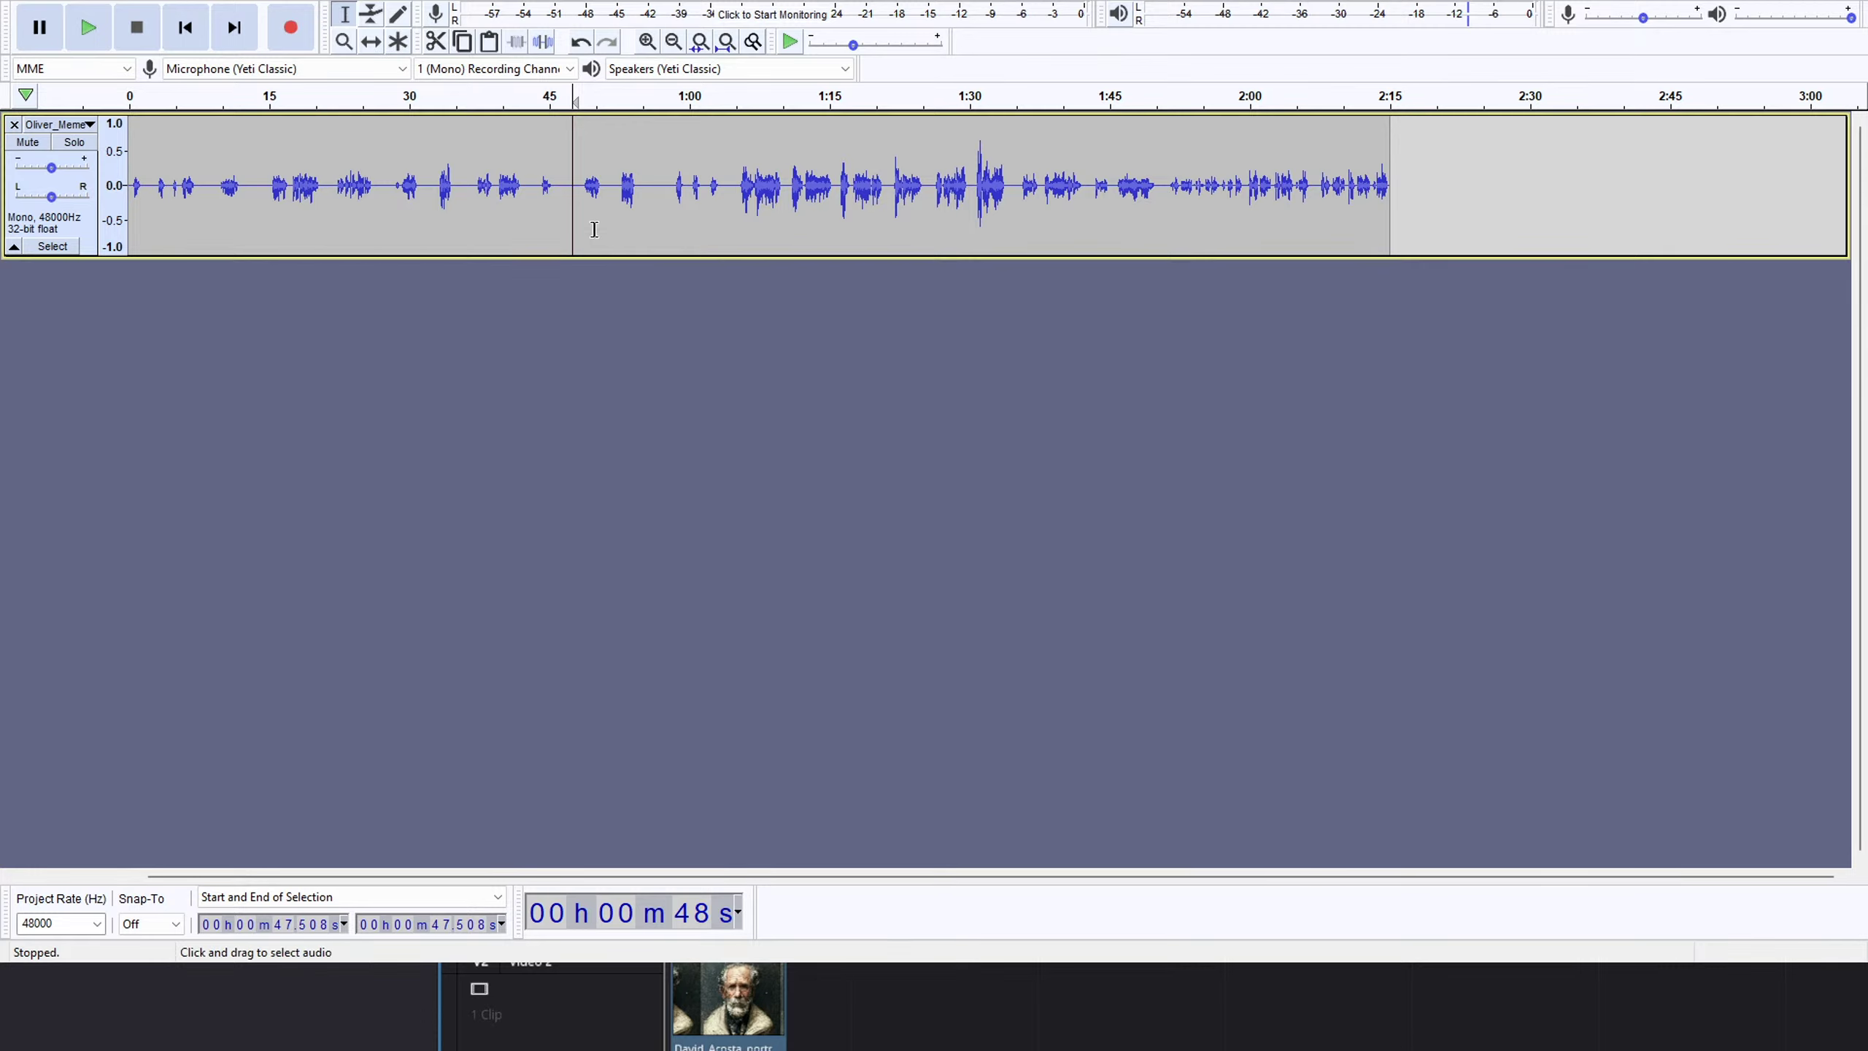
left_click(582, 146)
key("space")
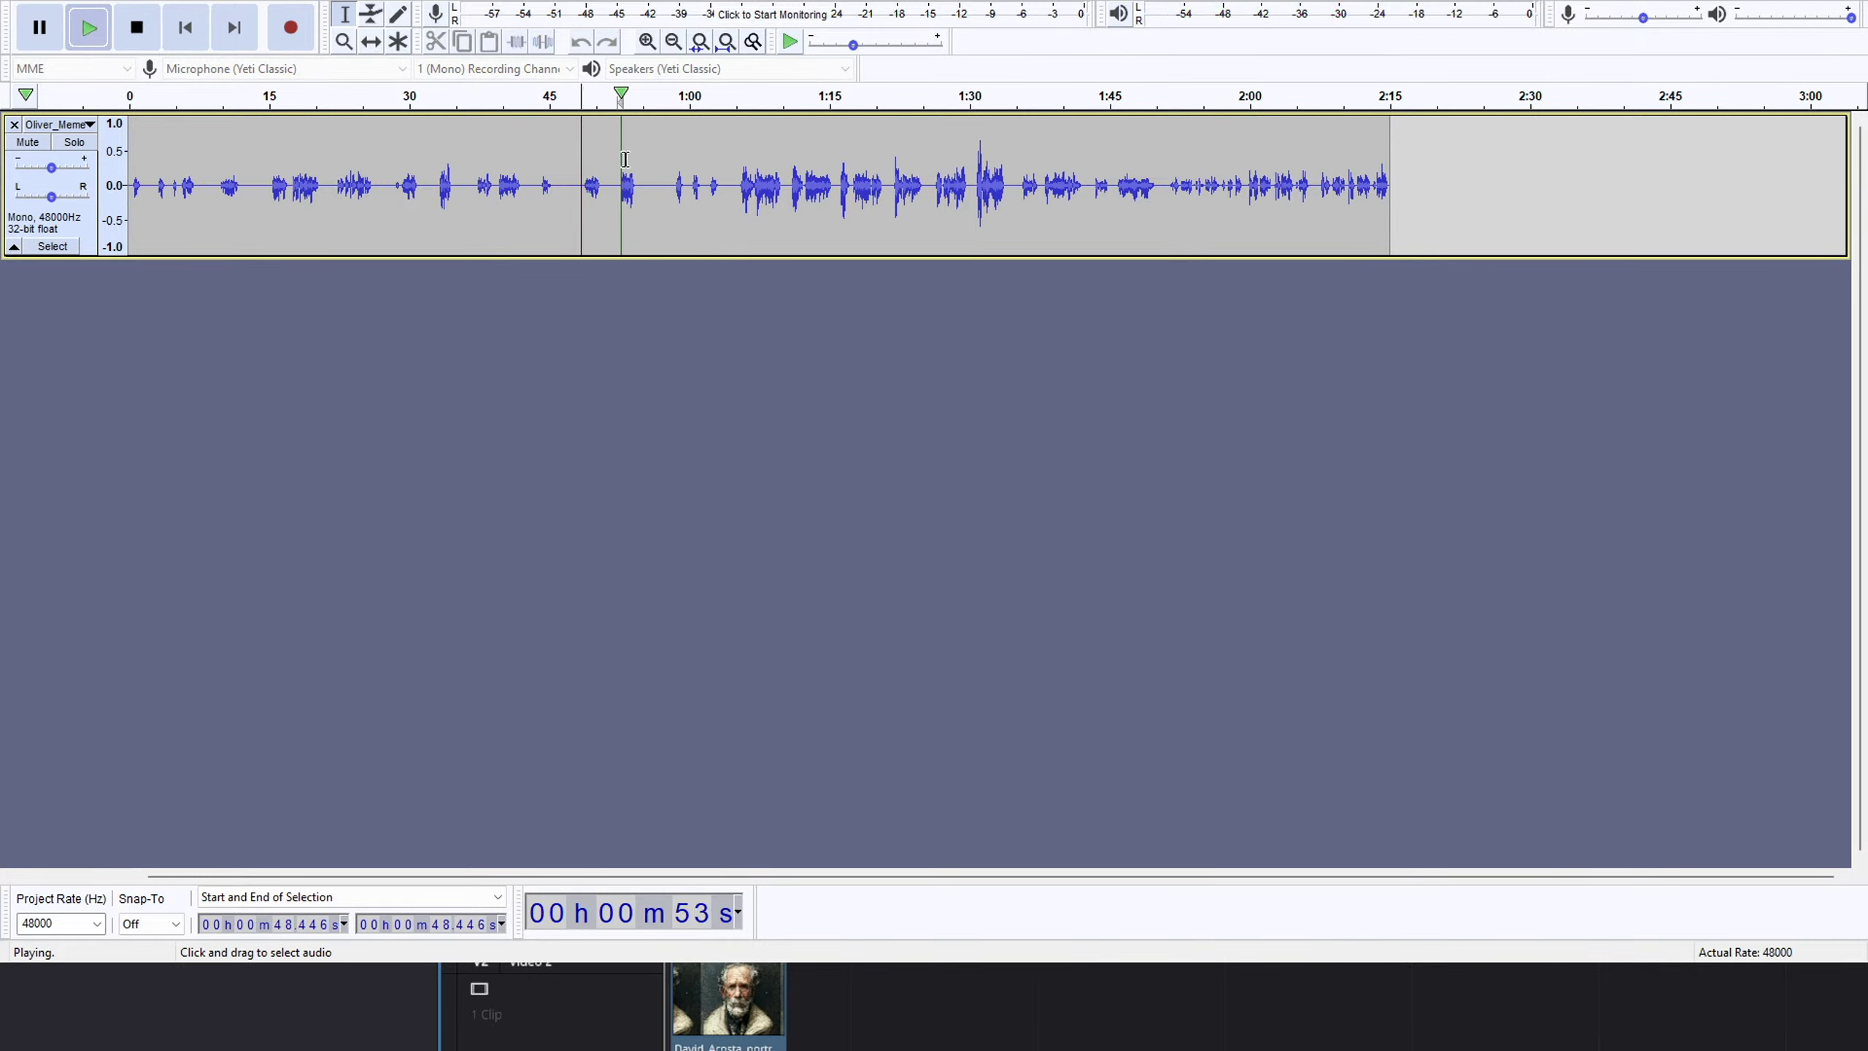
key("space")
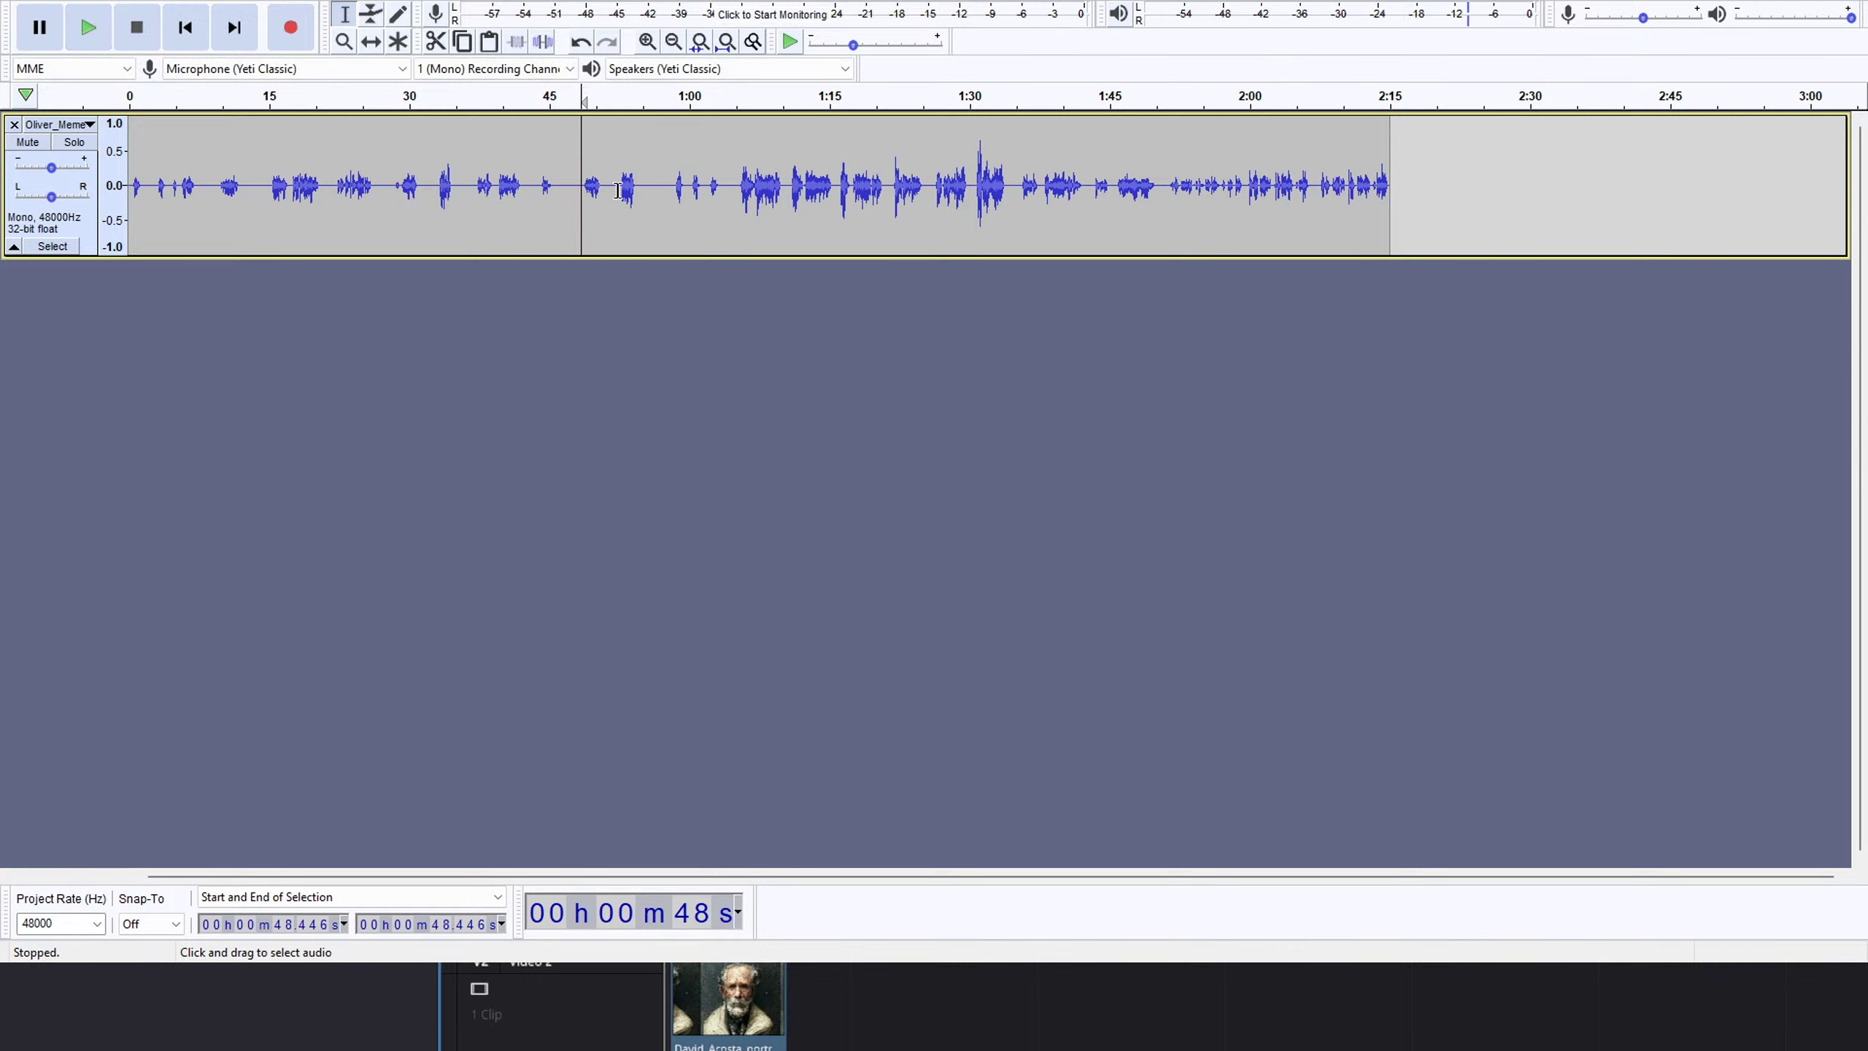
left_click_drag(610, 189, 658, 181)
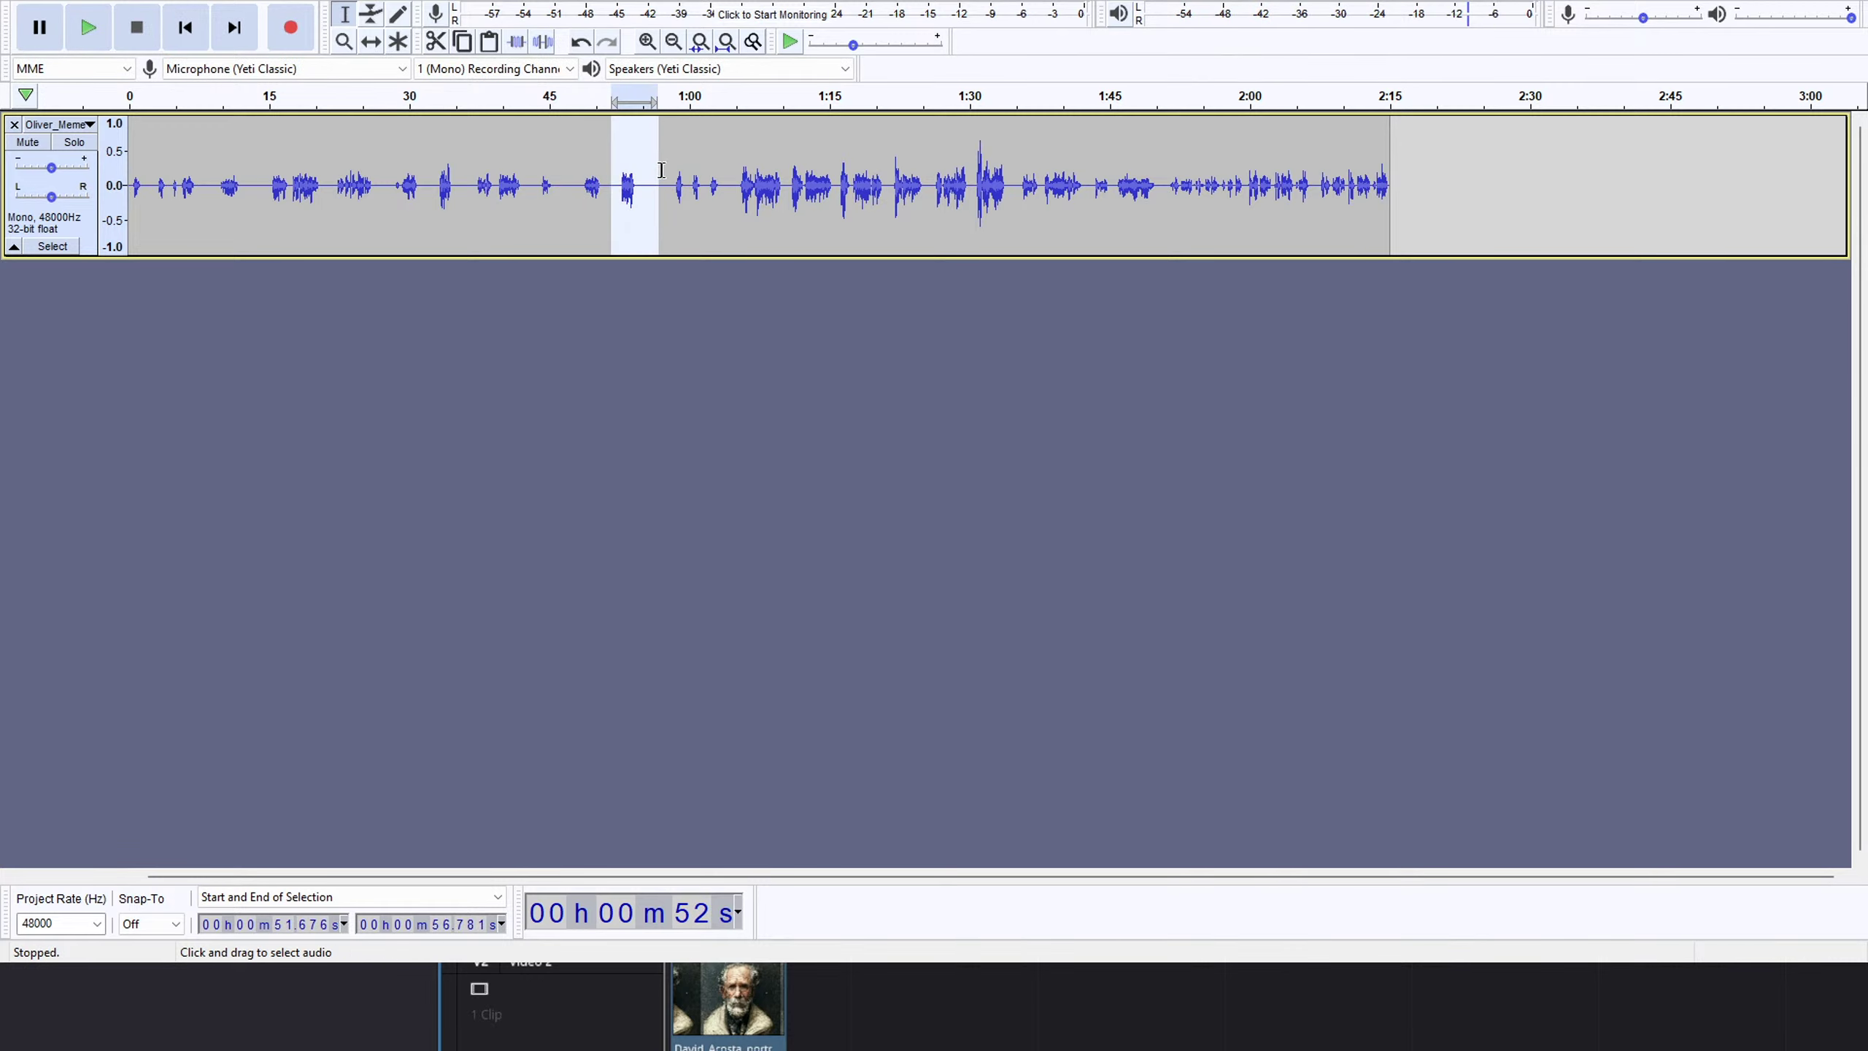
key("Delete")
key("space")
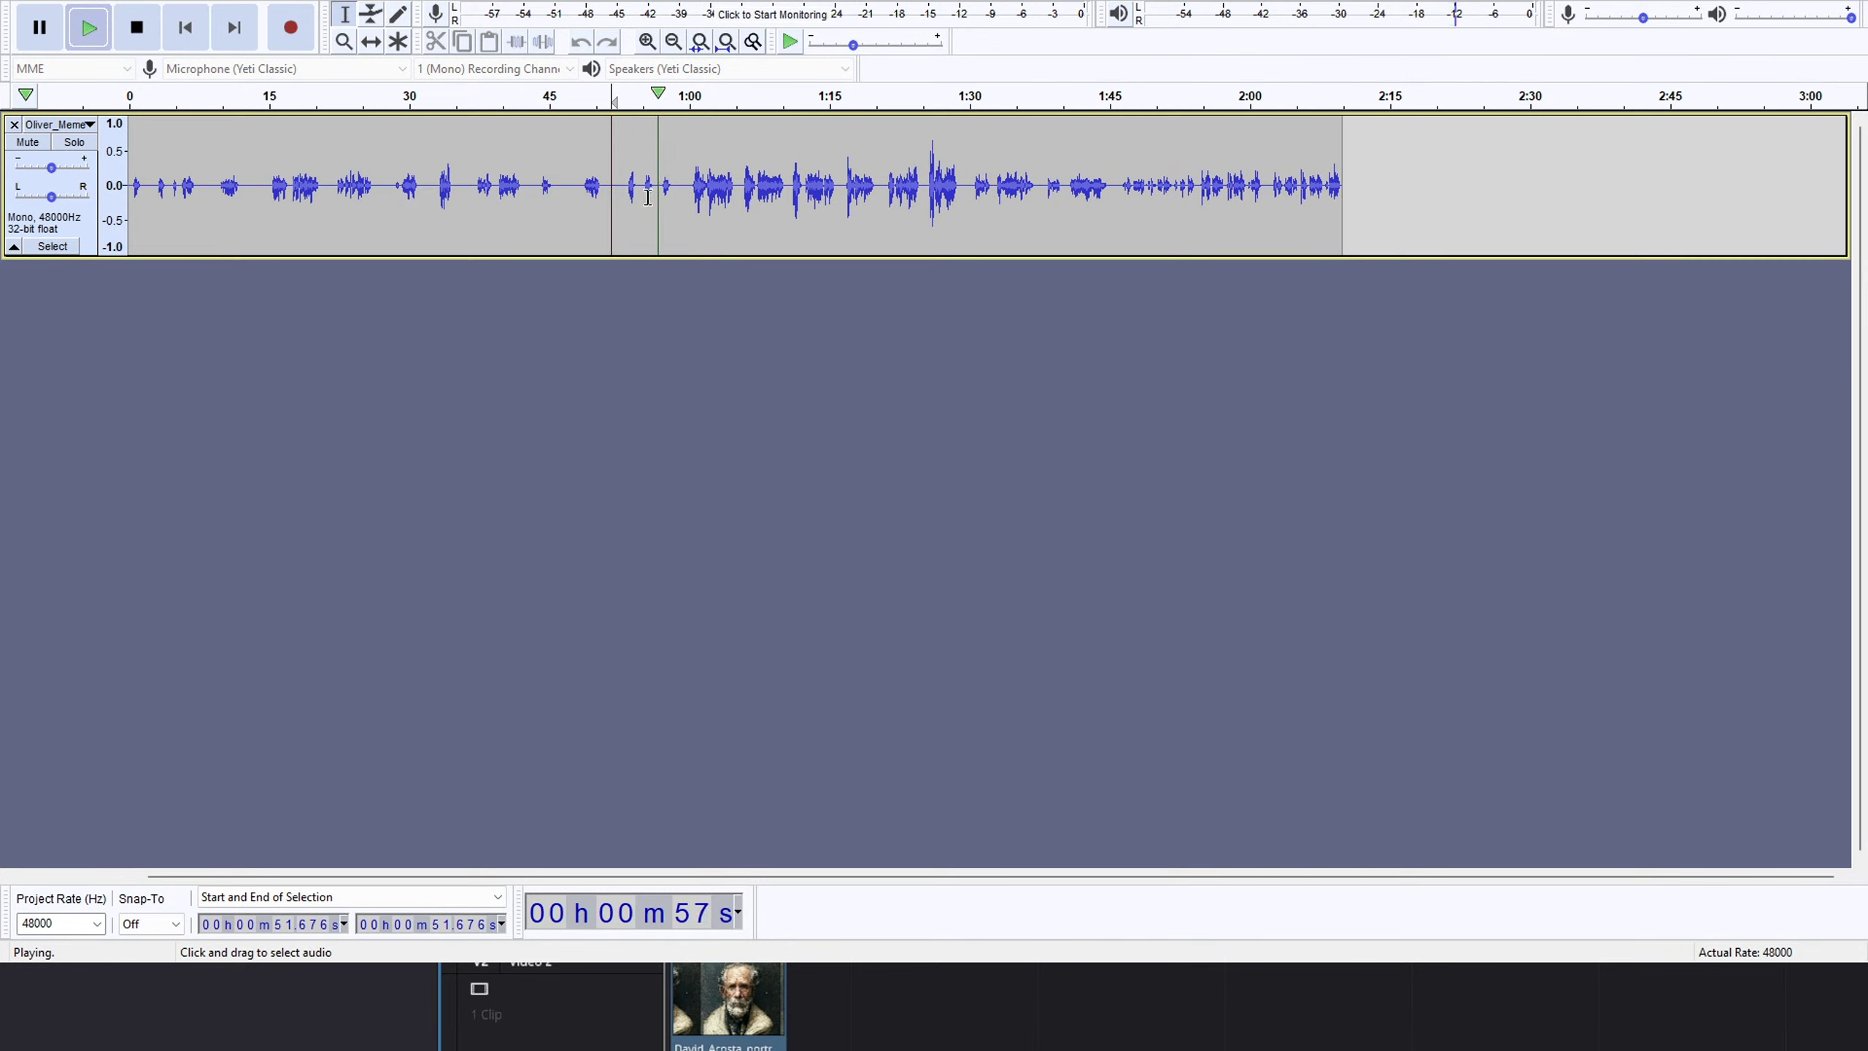
key("space")
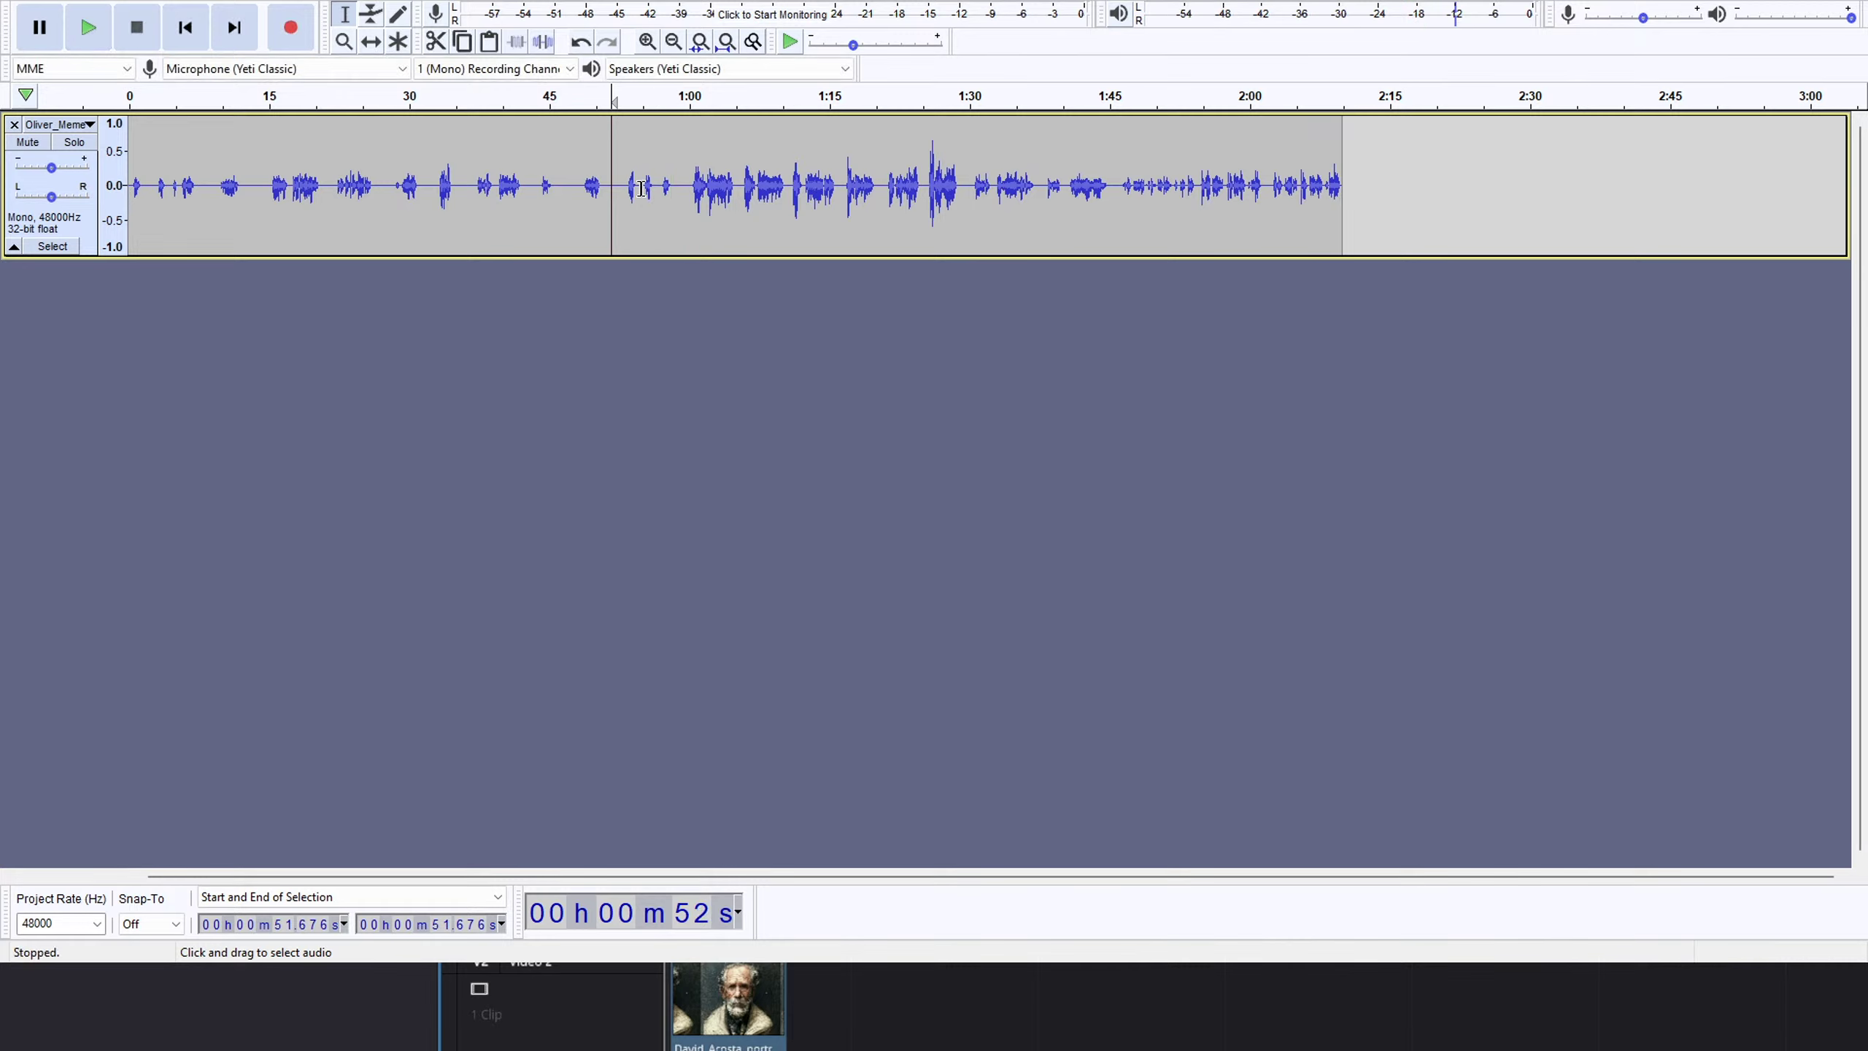
Delete the passage from about 0:52.7 to 0:54.8 and the short phrase from about 0:54.9 to 0:57.5.
left_click_drag(639, 189, 630, 189)
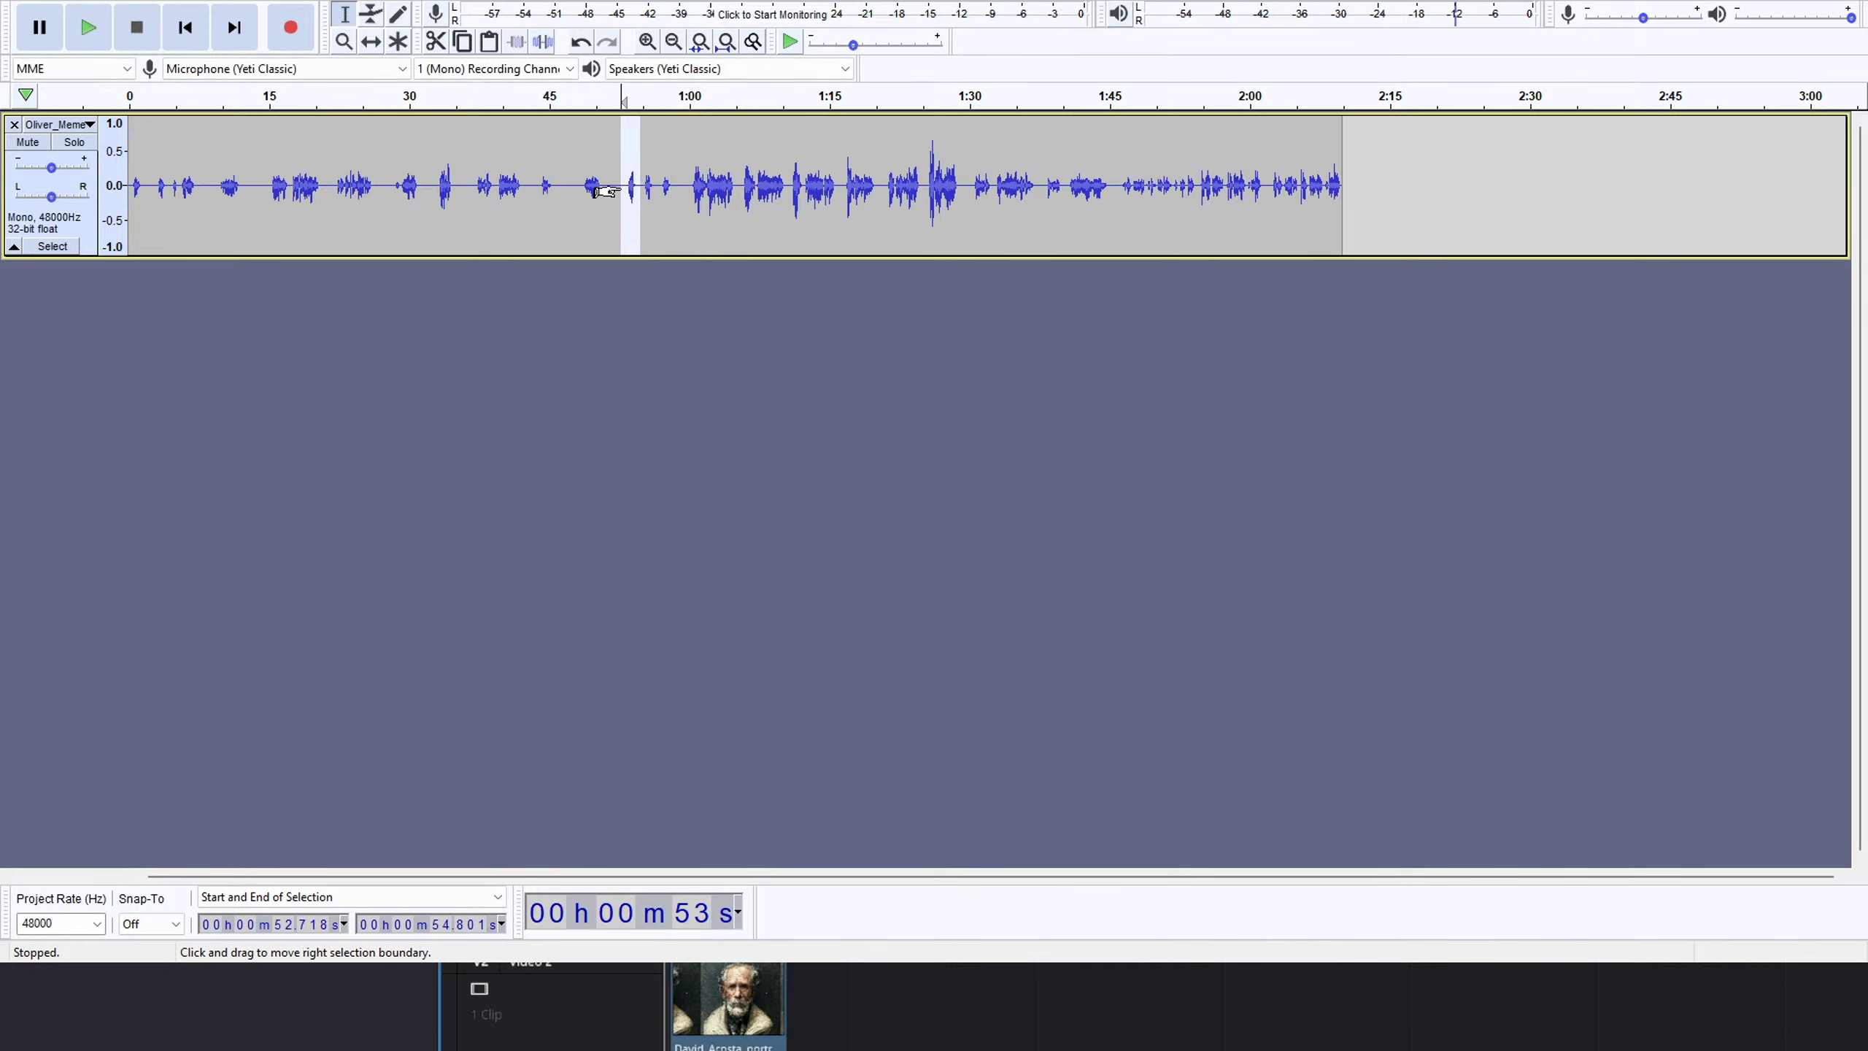
key("Delete")
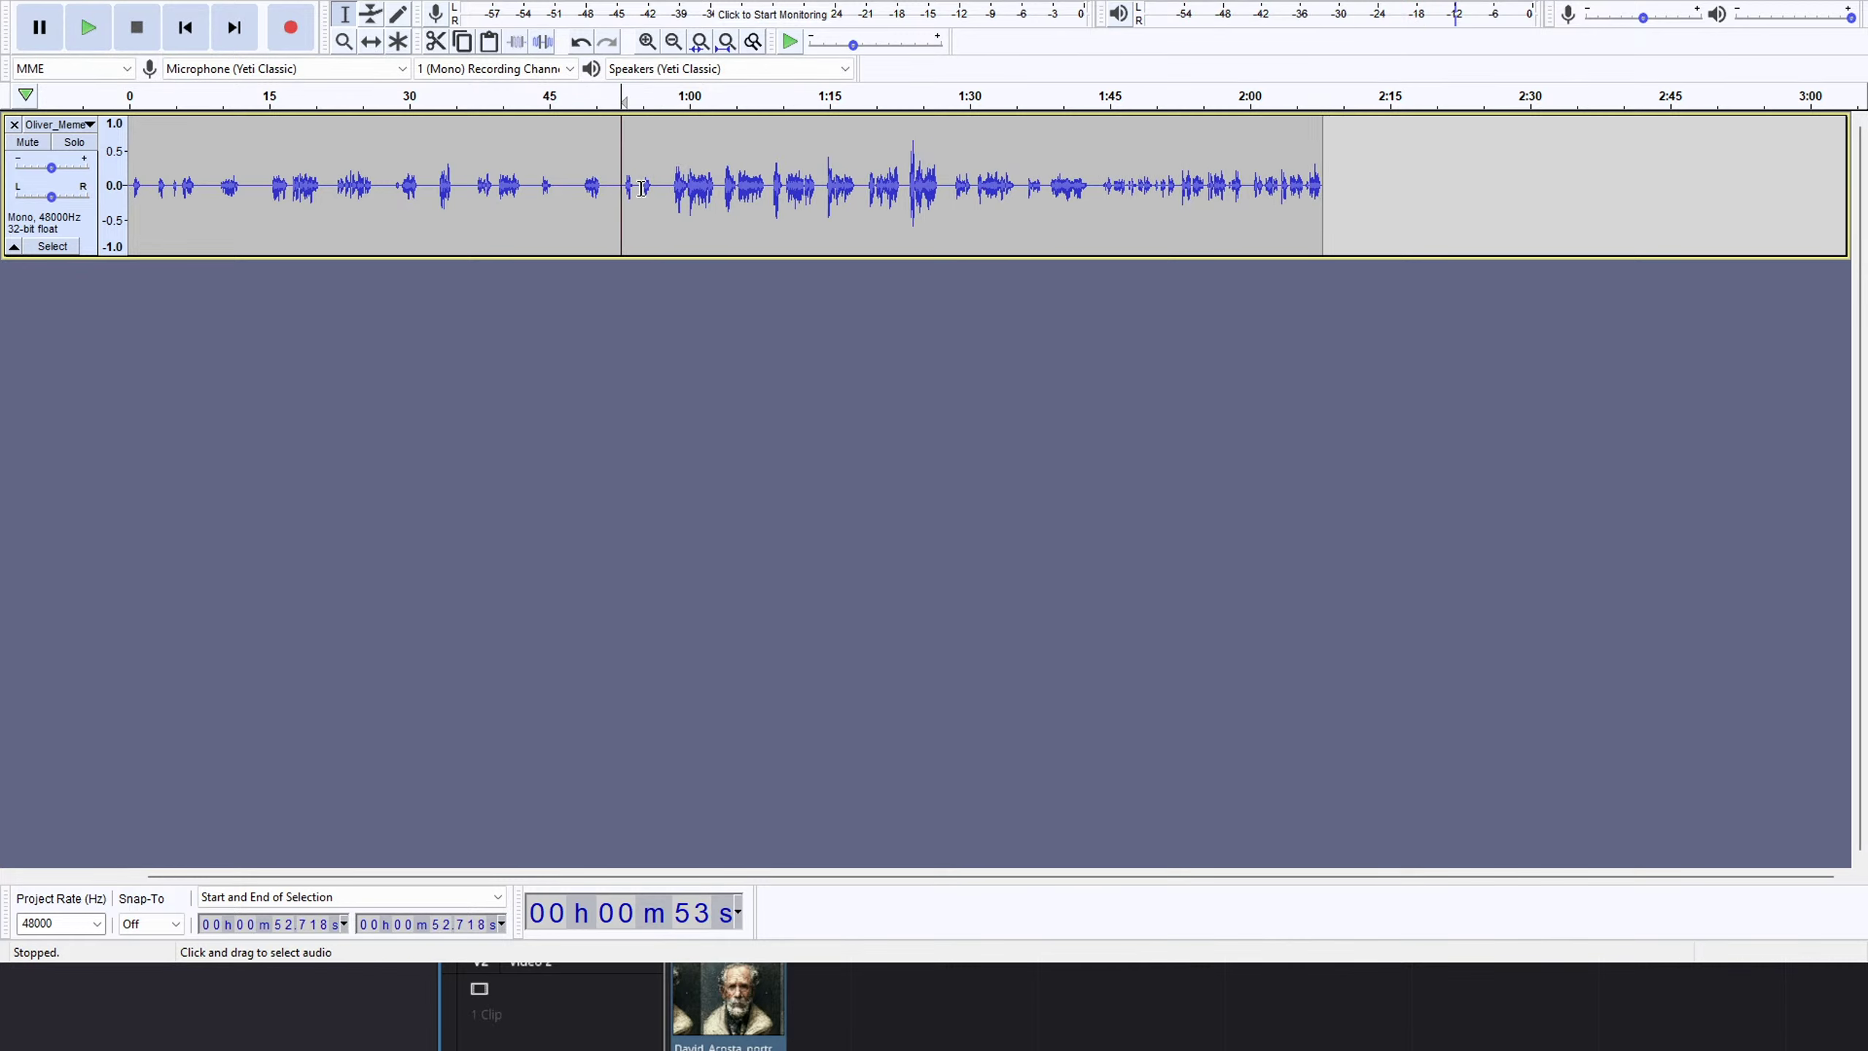
left_click_drag(641, 189, 665, 184)
key("Delete")
Listen from about 0:54.9, replay the lines and delete the takes from about 1:00.7 to 1:11.5.
key("space")
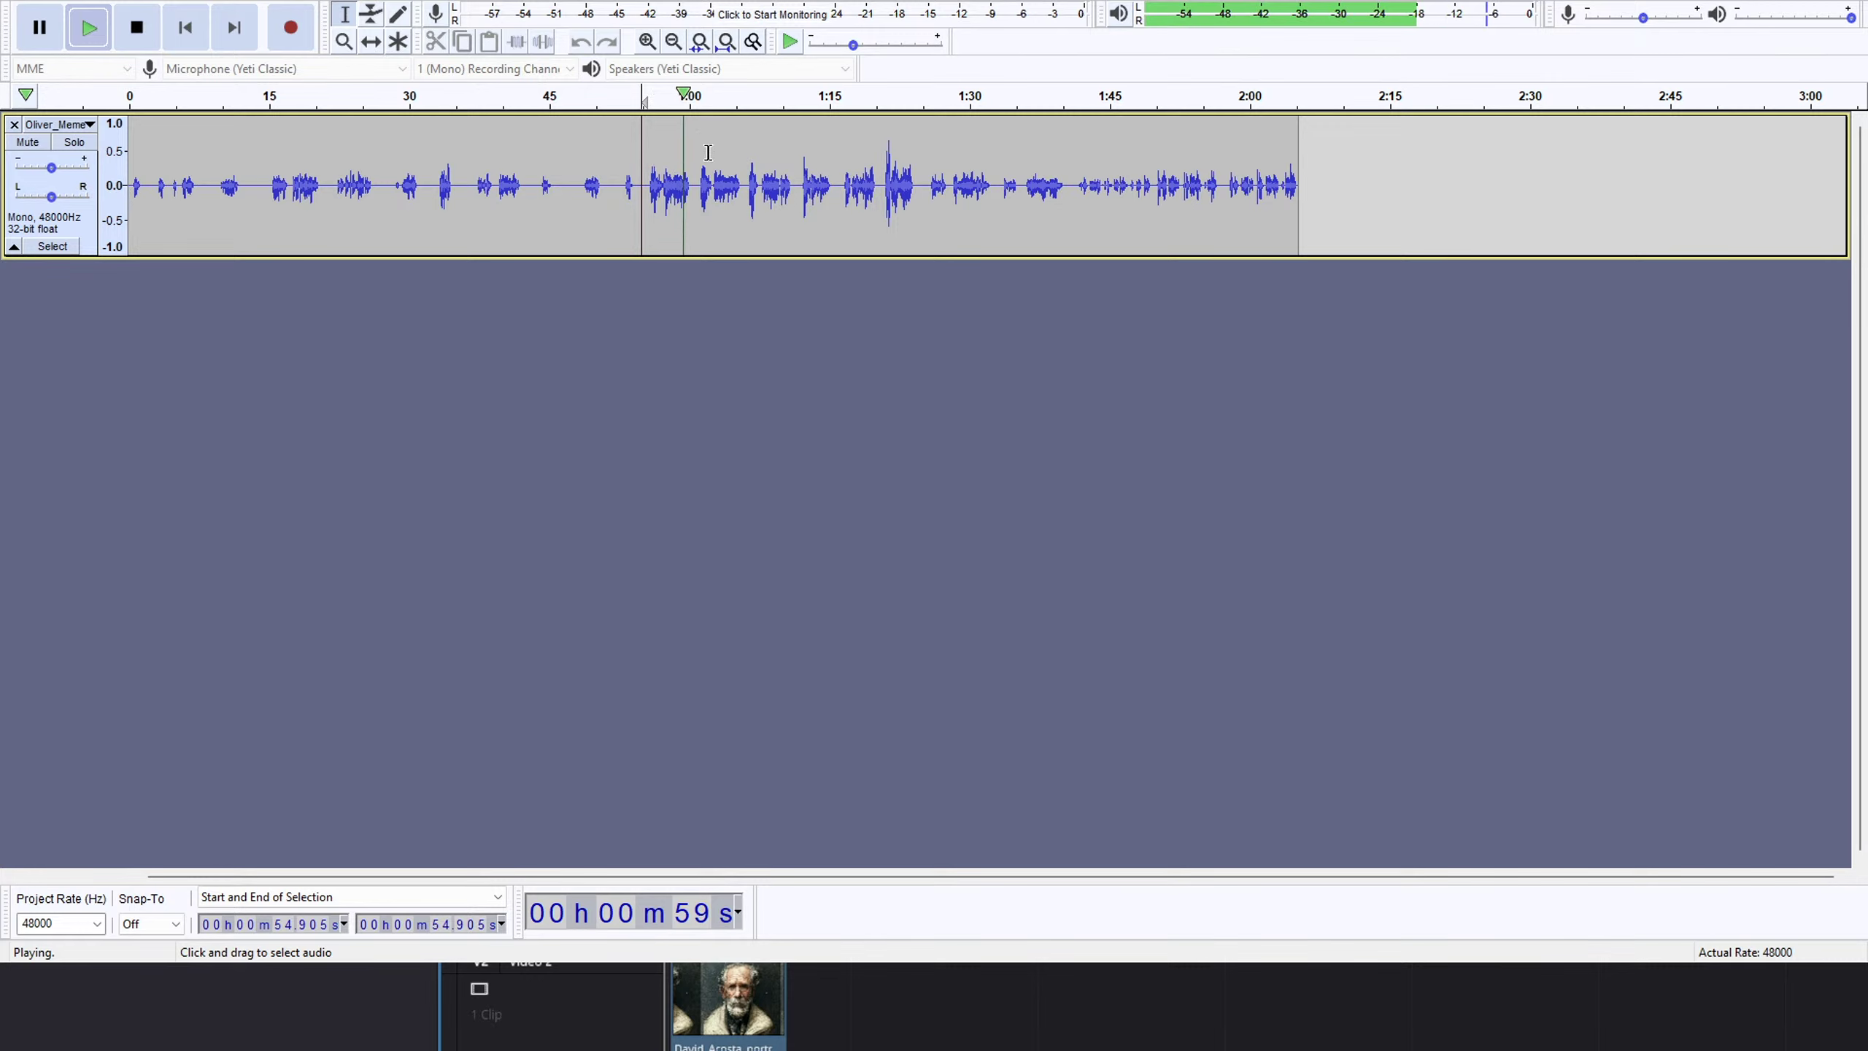
key("space")
key("space")
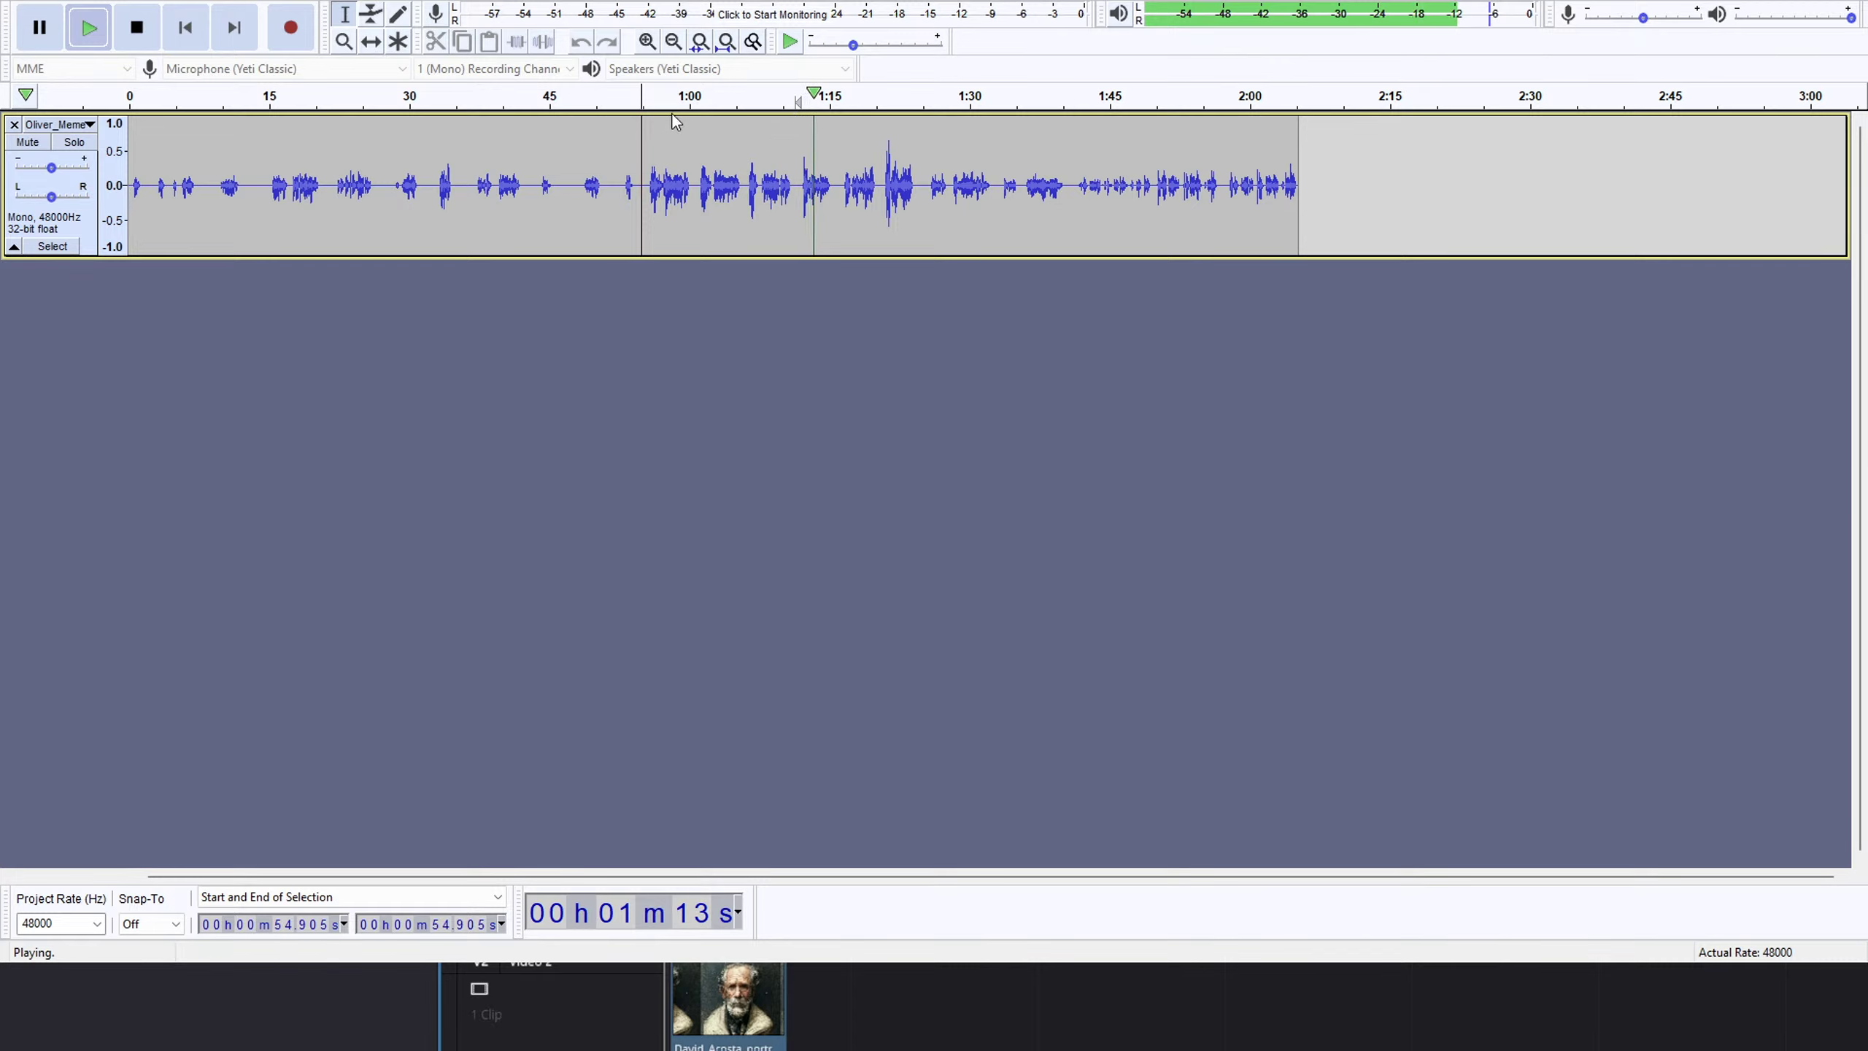
left_click(652, 109)
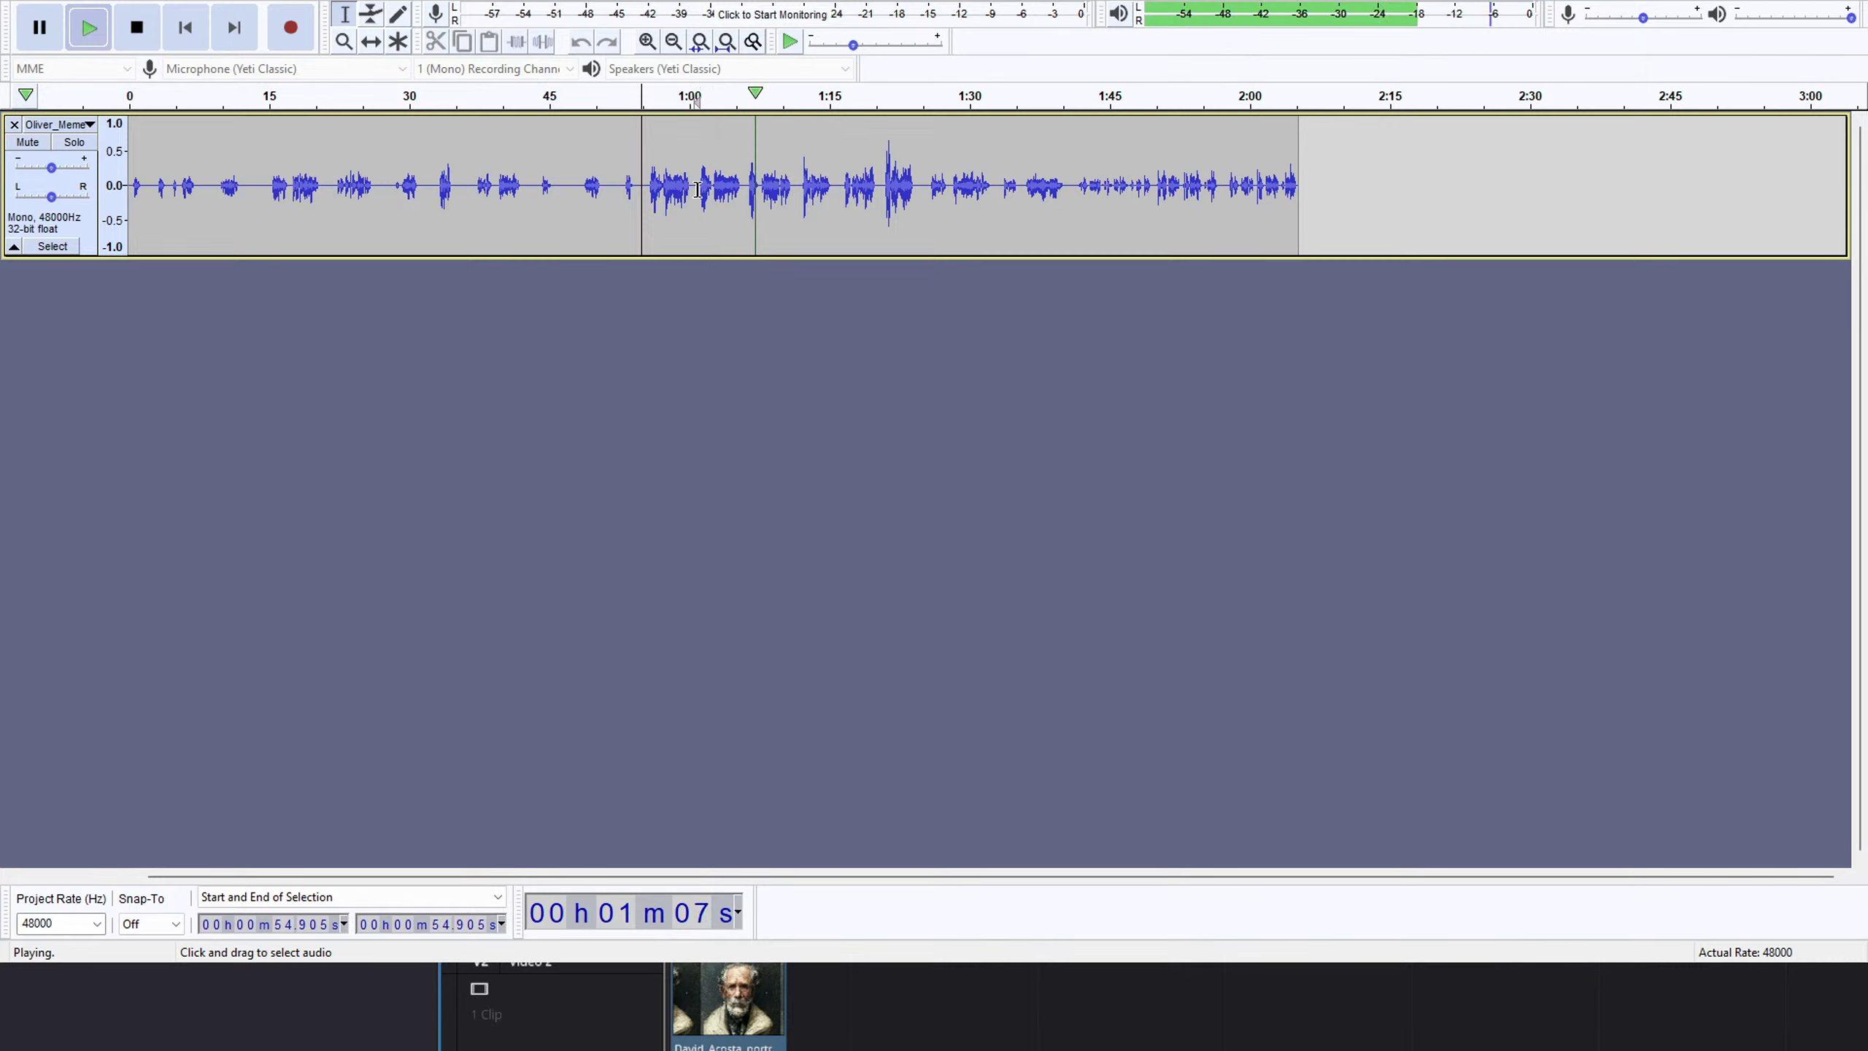
left_click_drag(695, 189, 796, 173)
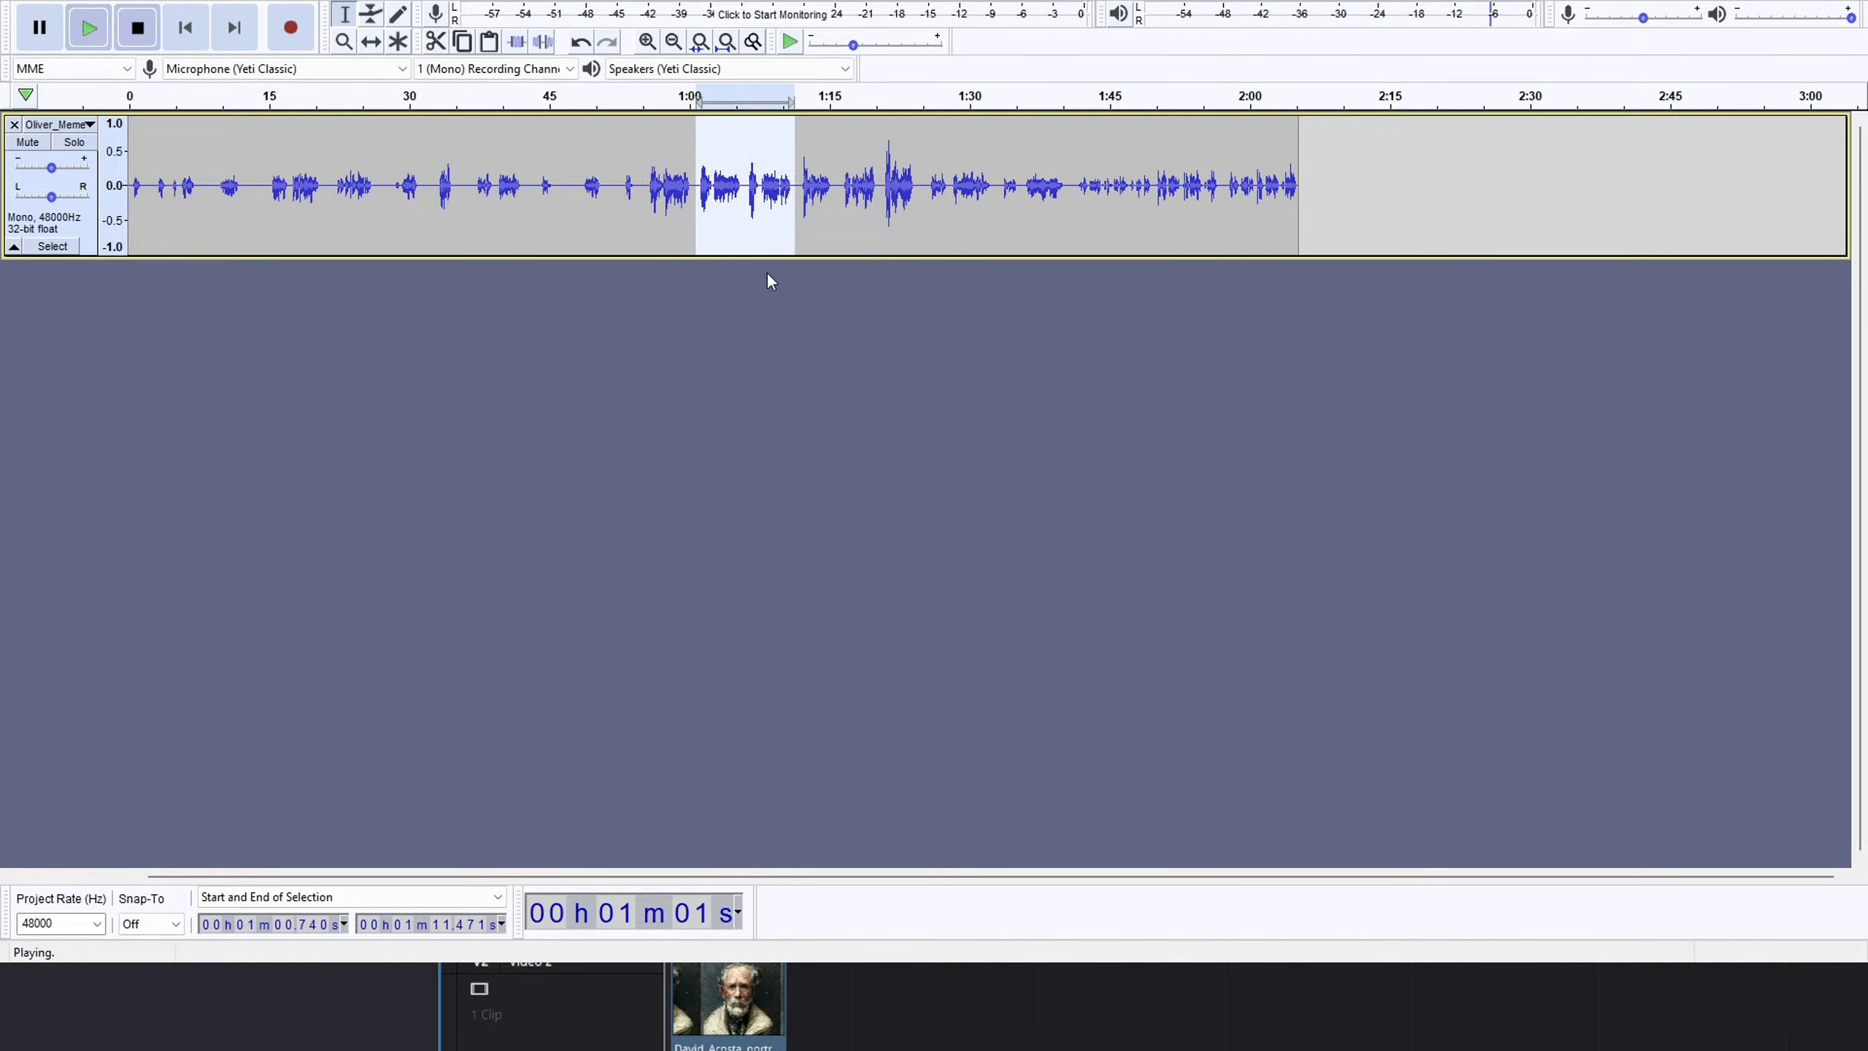
key("Delete")
Play on from the cut, replay the neighbouring lines to compare the takes and delete the passage from about 1:00.9 to 1:09.7.
key("space")
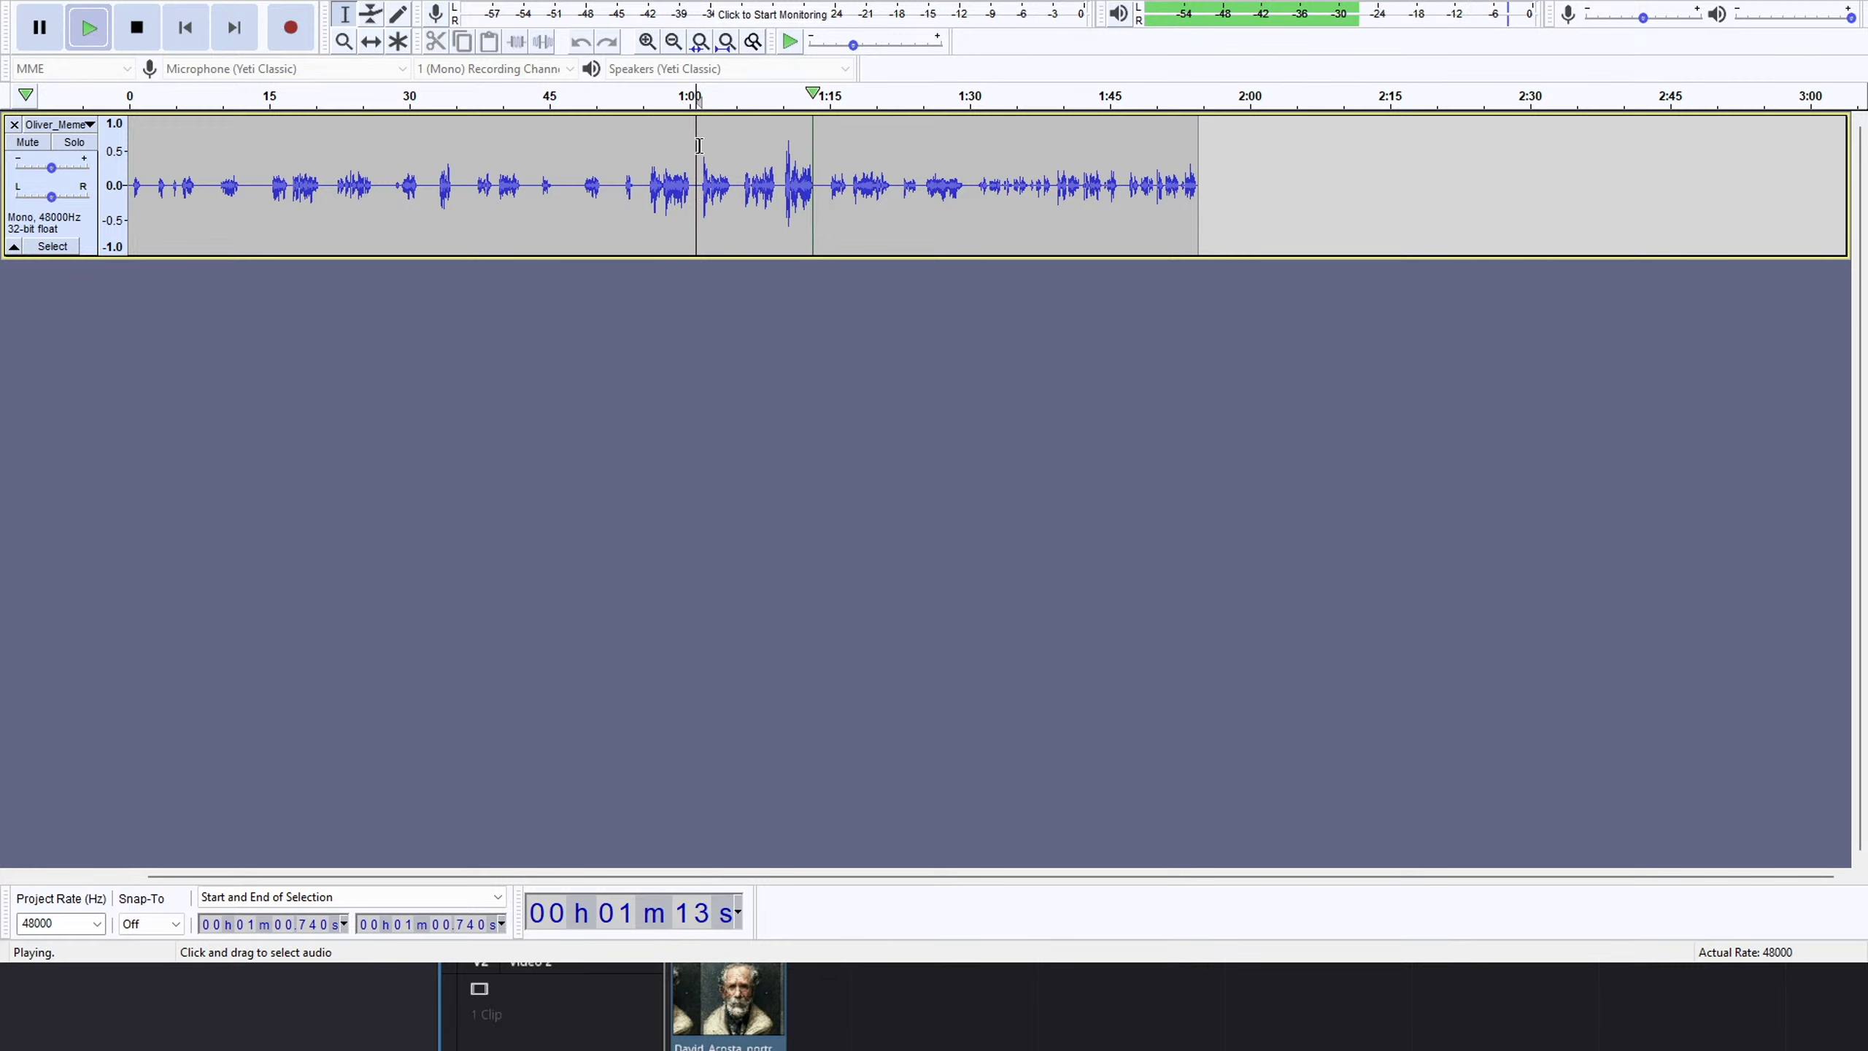
left_click(648, 96)
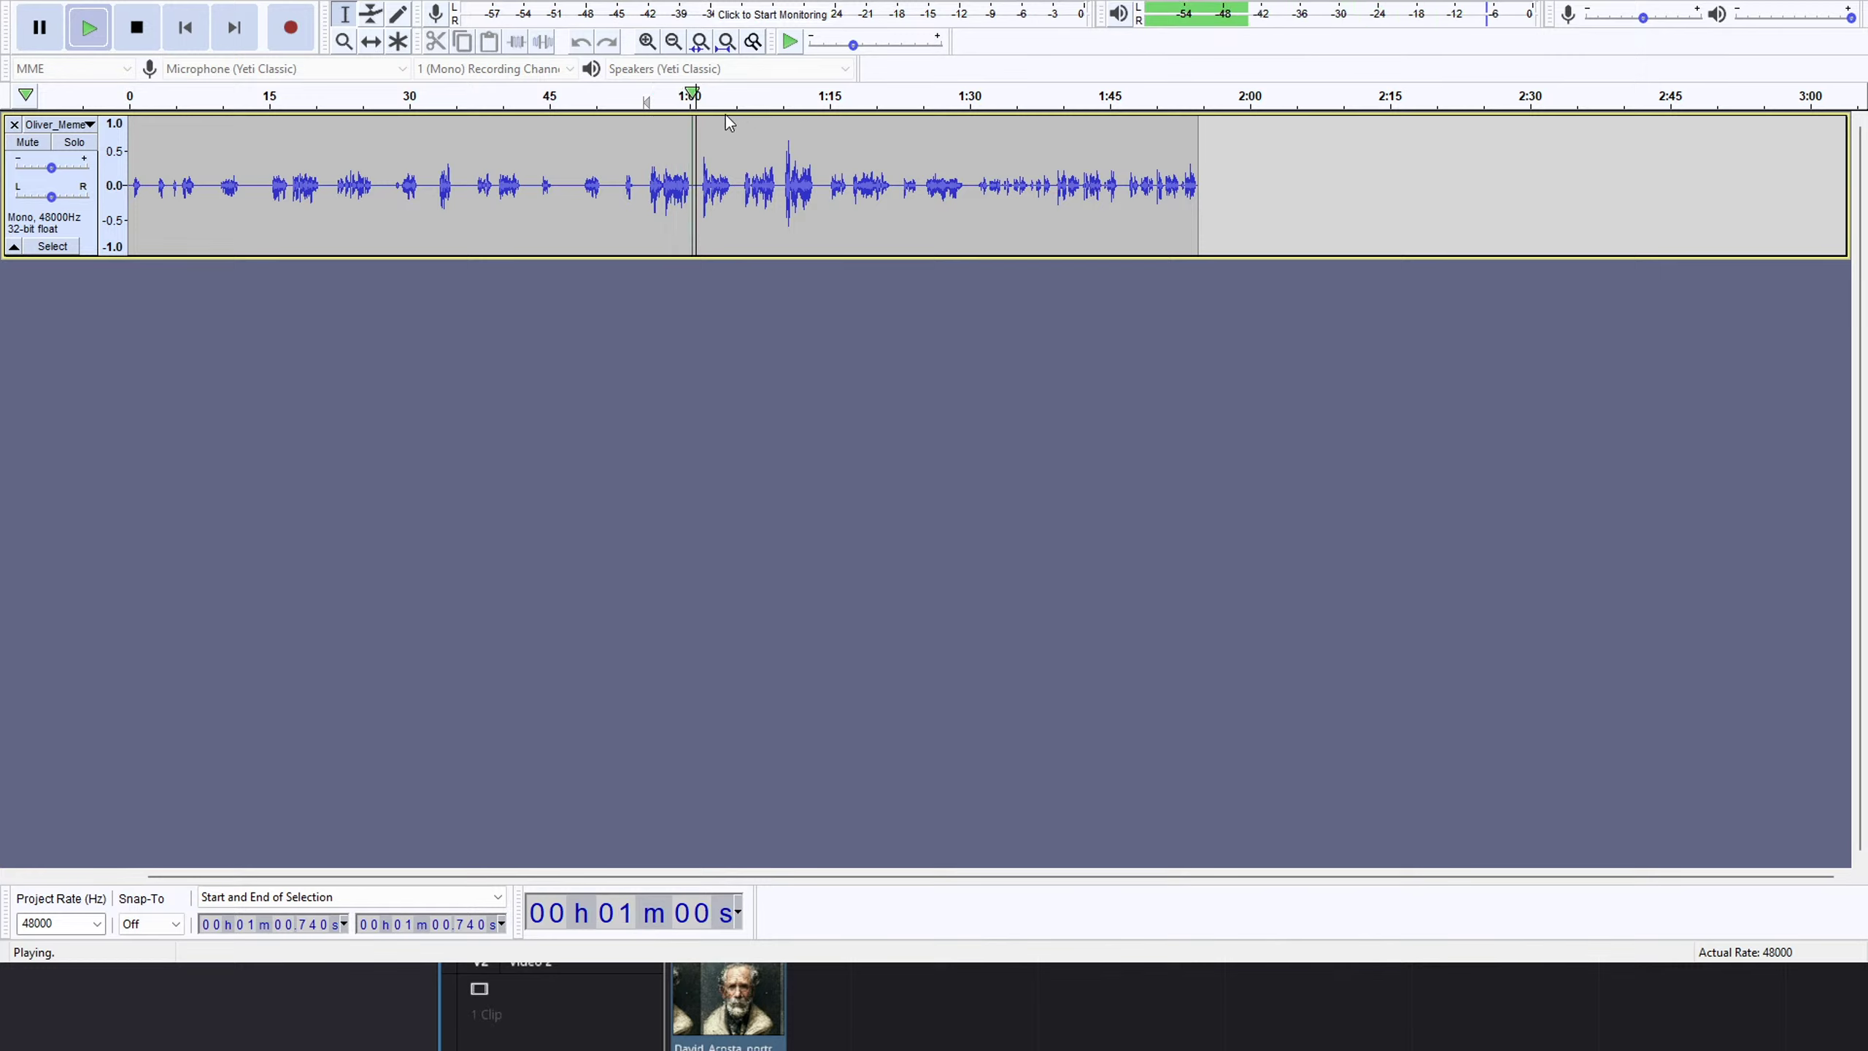
left_click(769, 99)
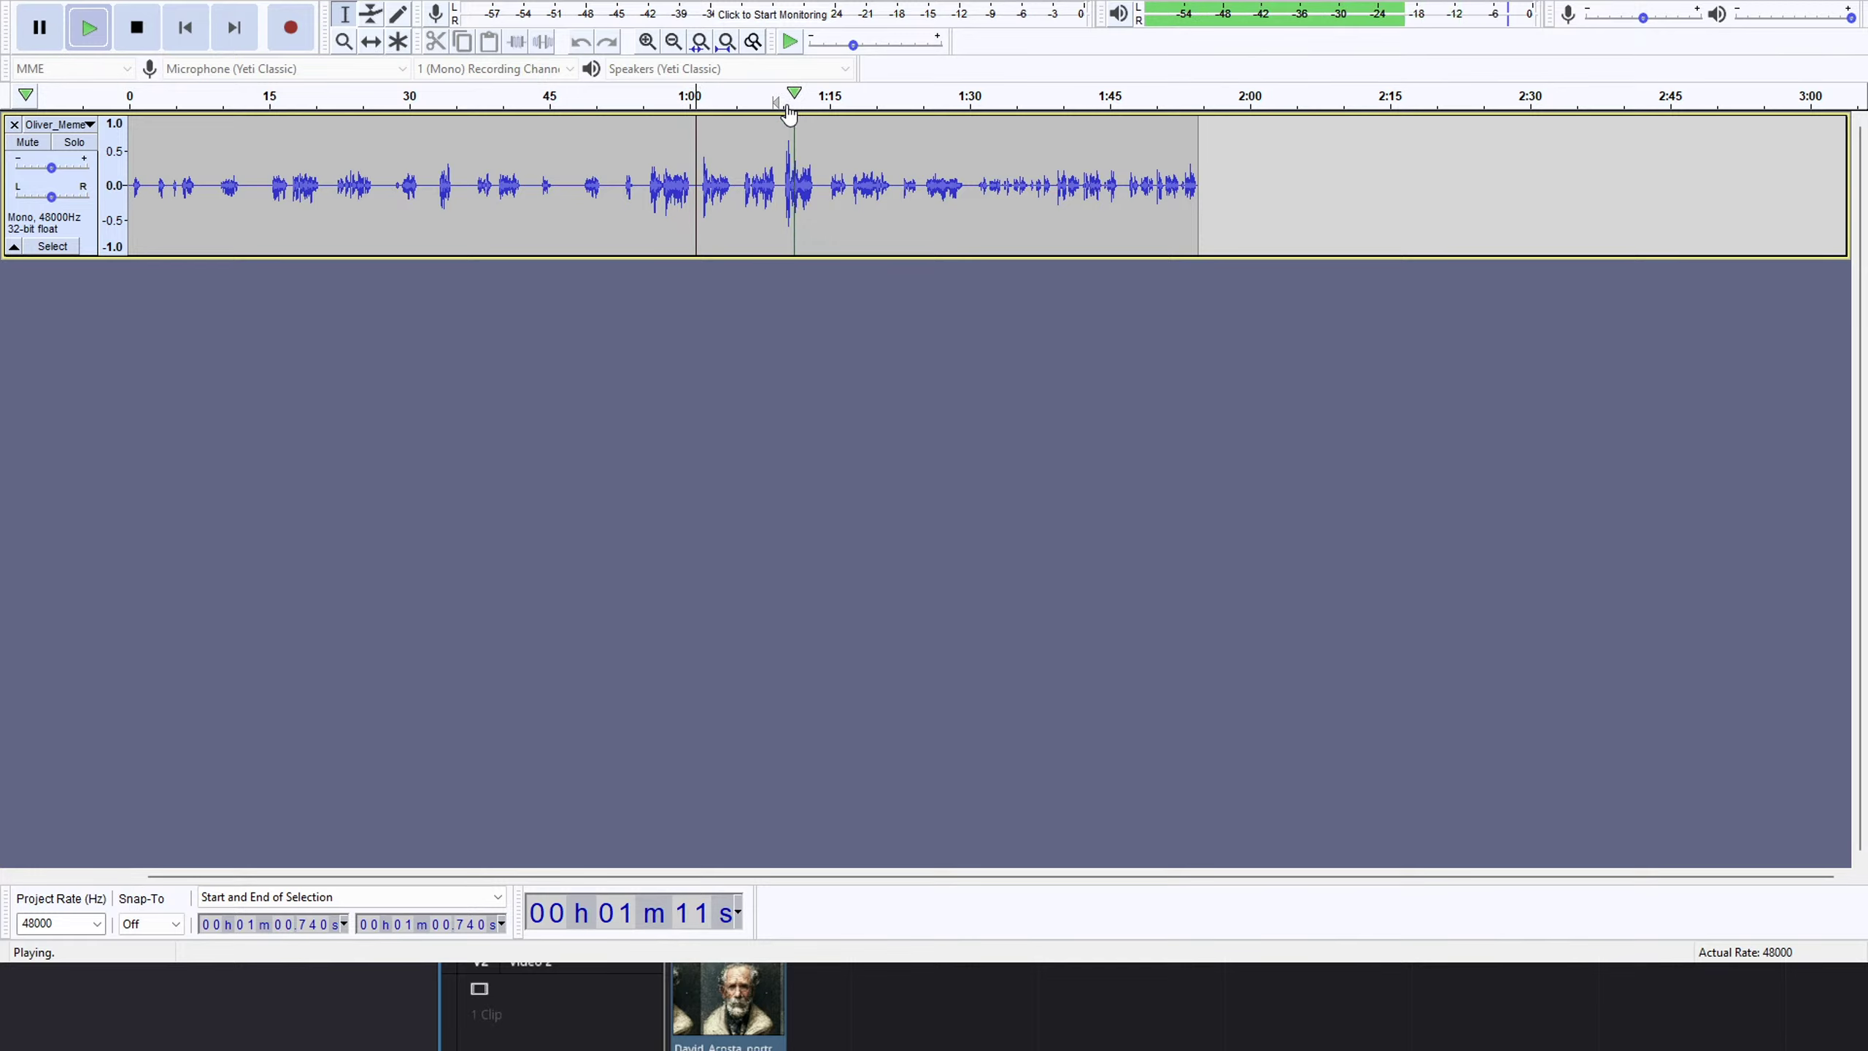
left_click(699, 107)
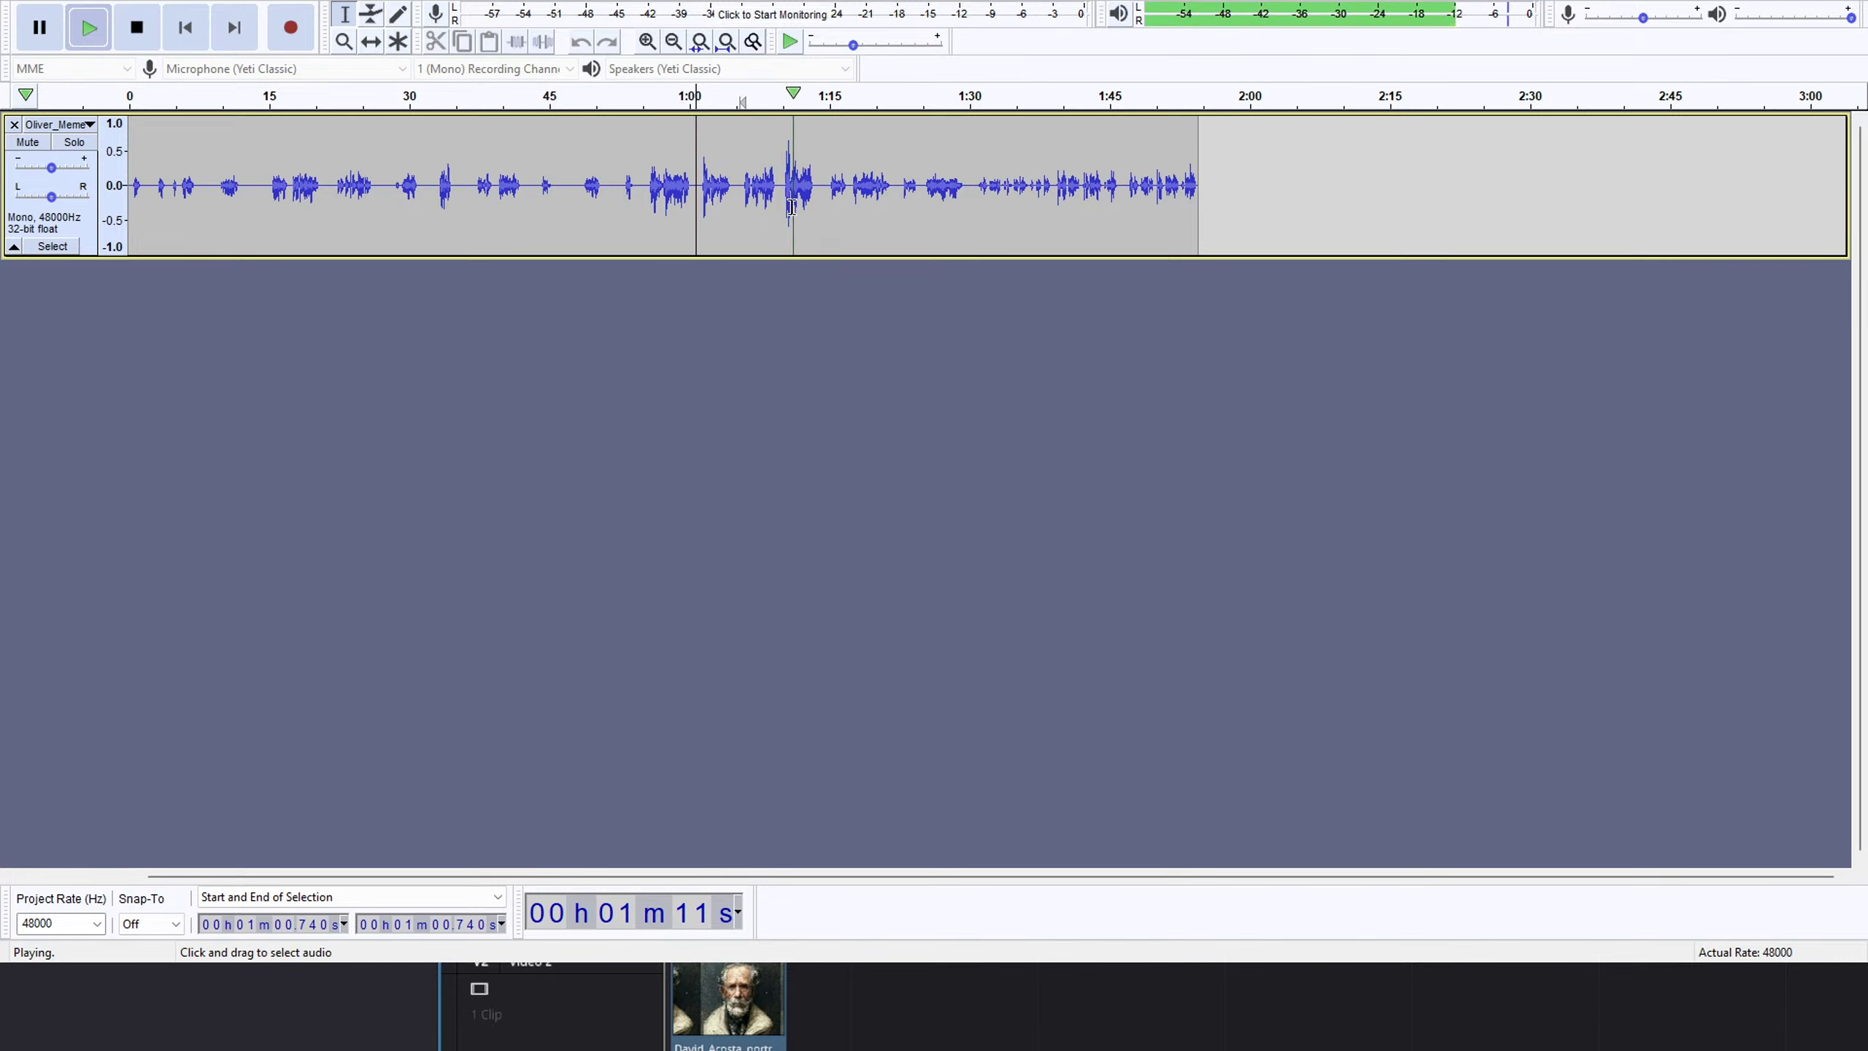
left_click_drag(780, 189, 697, 188)
key("Delete")
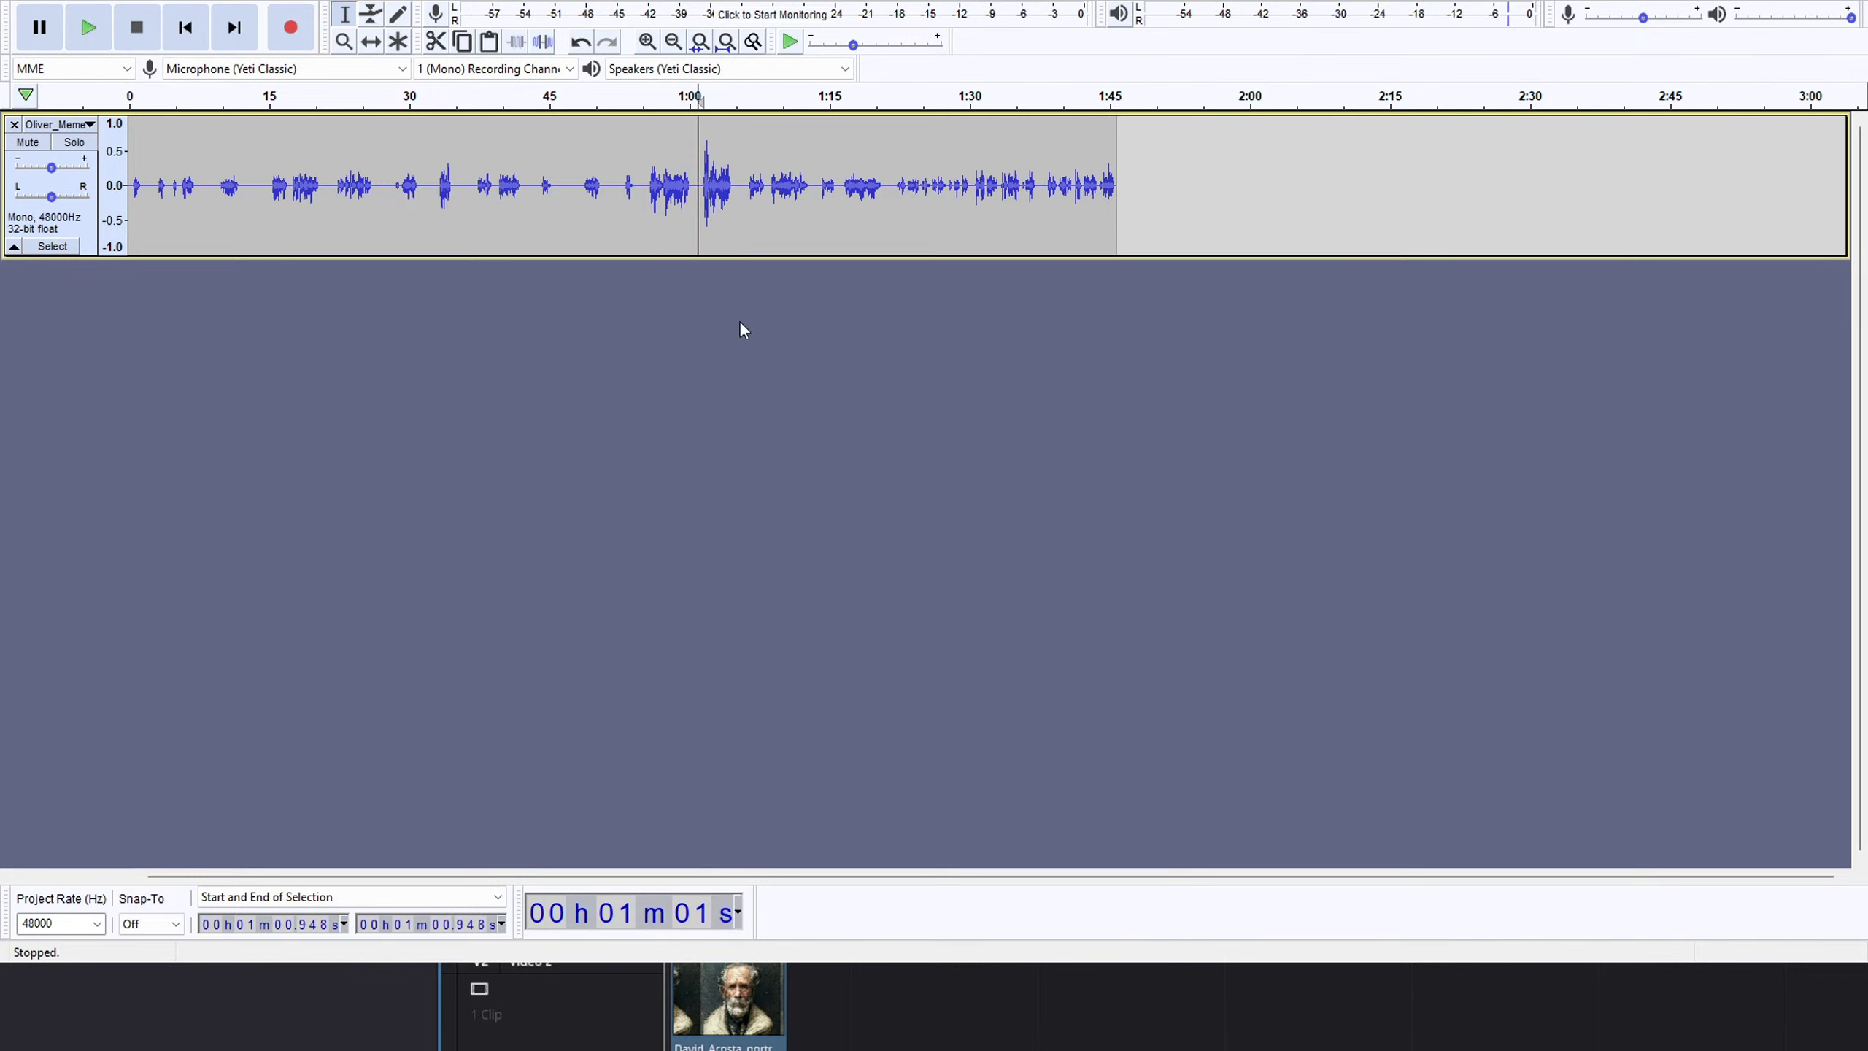
Play the joined lines from about 0:54.7 to check the transition across the cut.
left_click(640, 177)
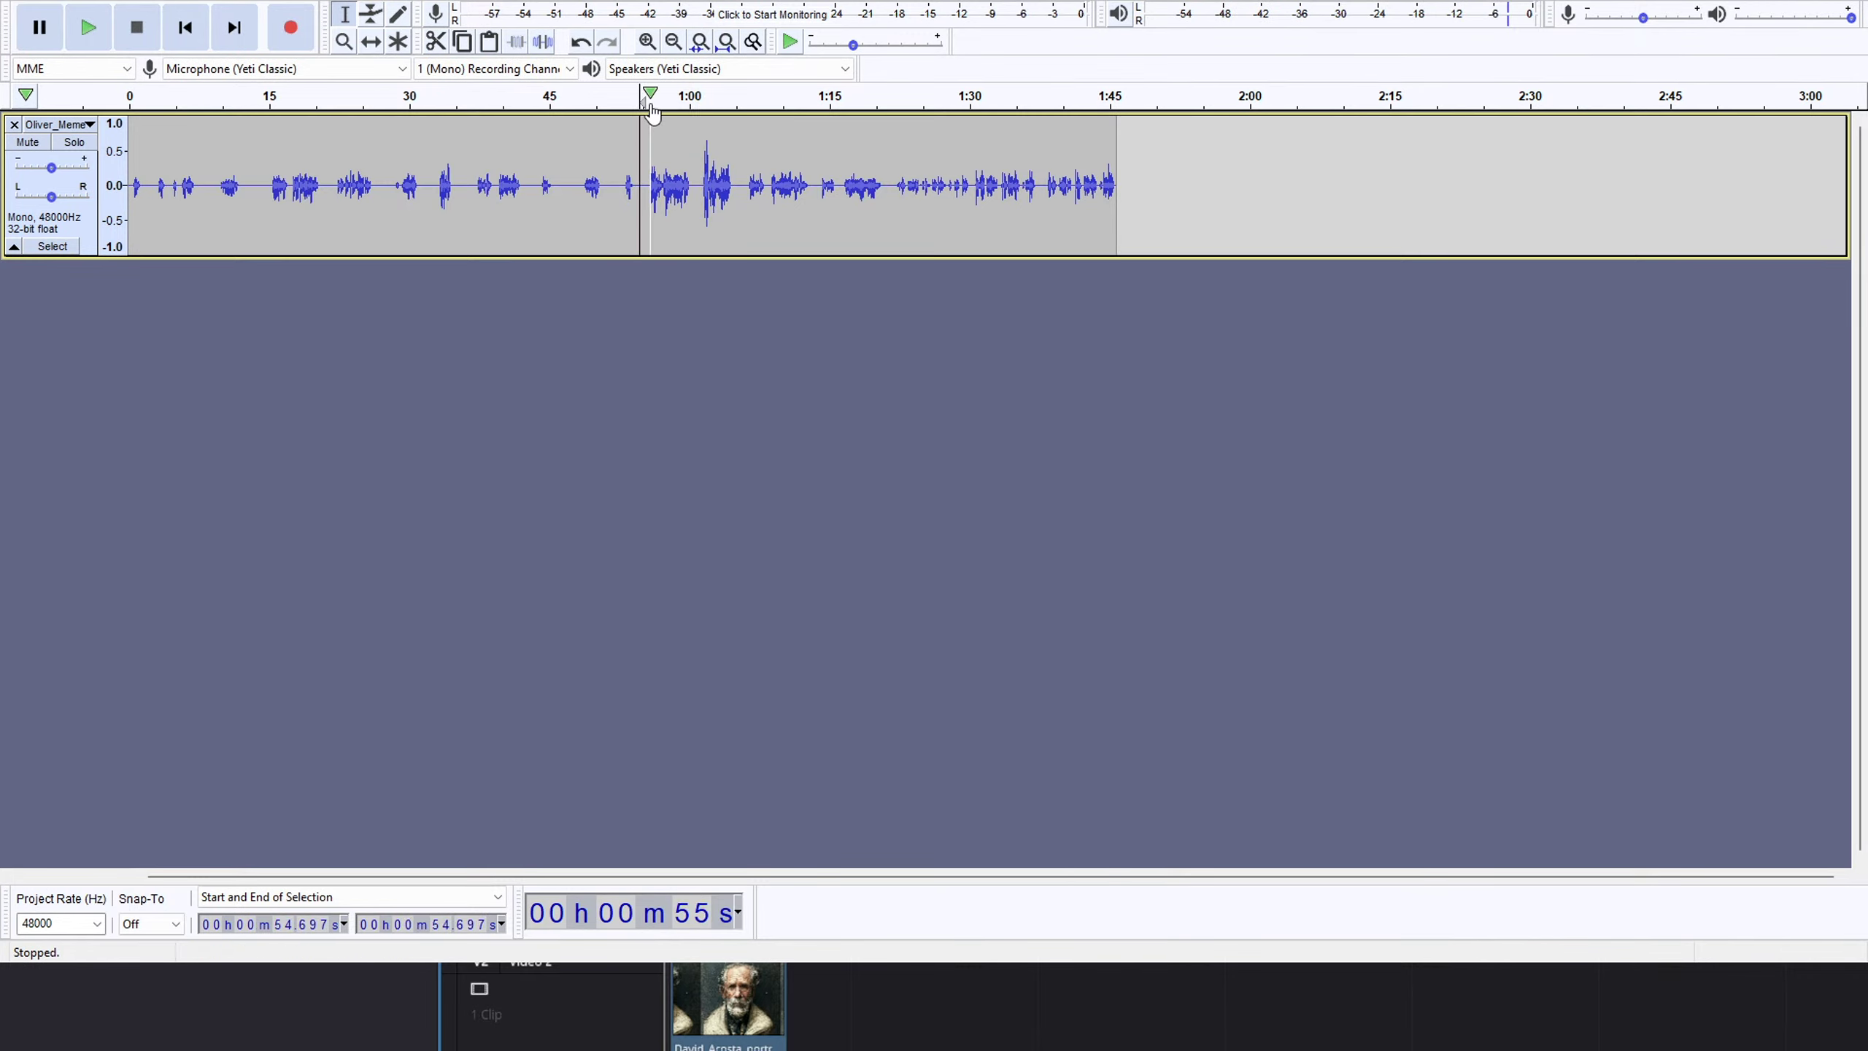
key("space")
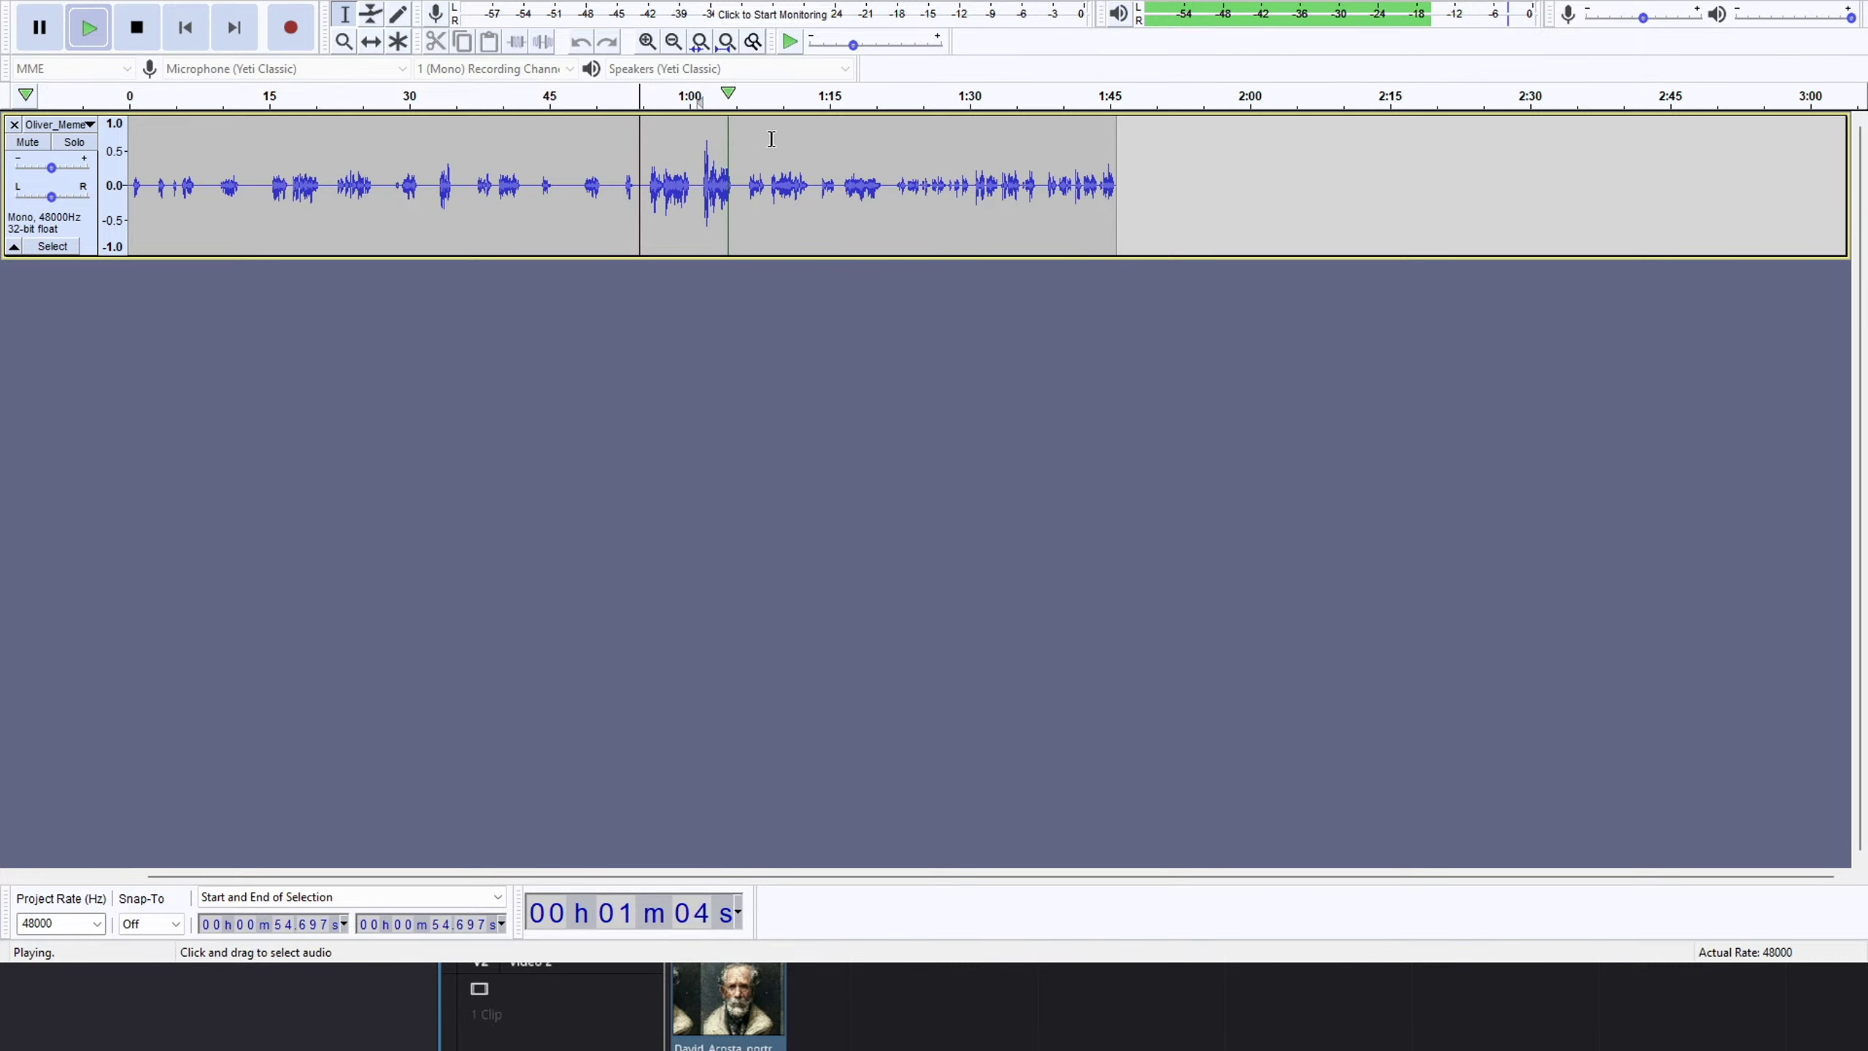
key("space")
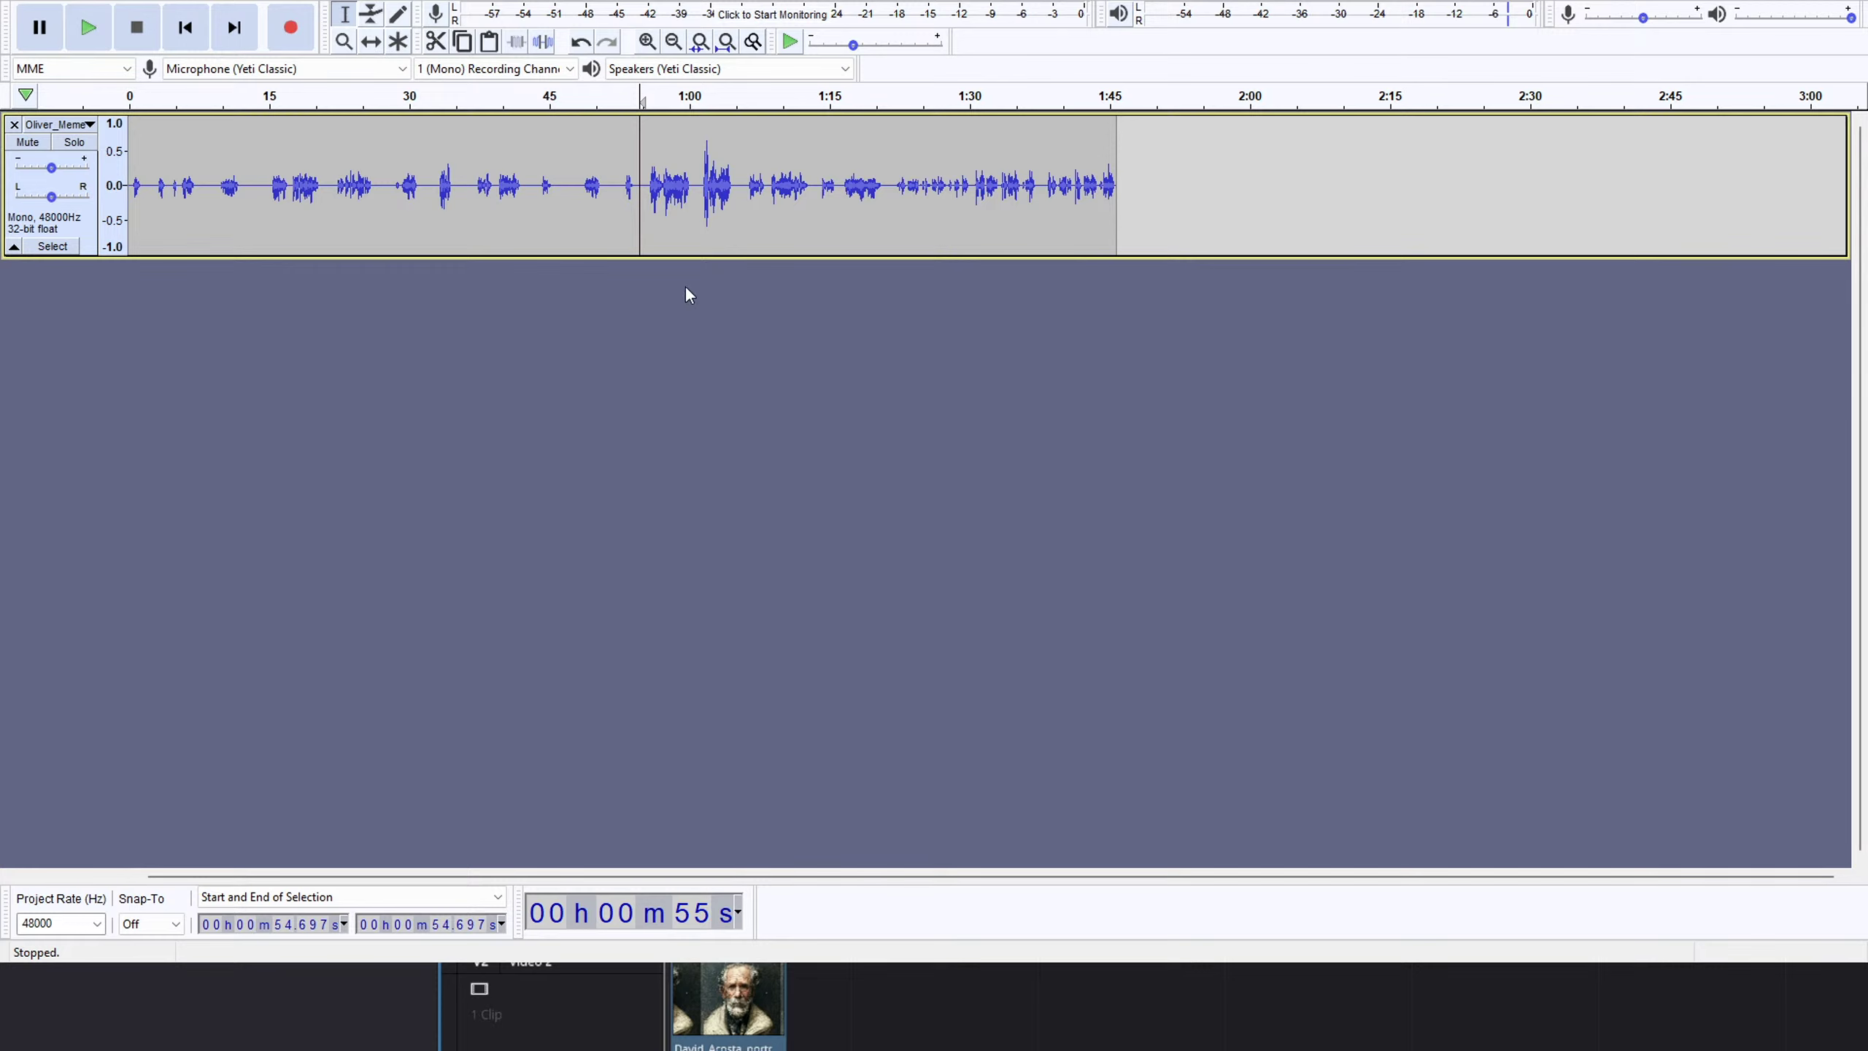
Listen from about 1:06.5 and delete the repeated take from about 1:13.6 to 1:21.9.
left_click(750, 170)
key("space")
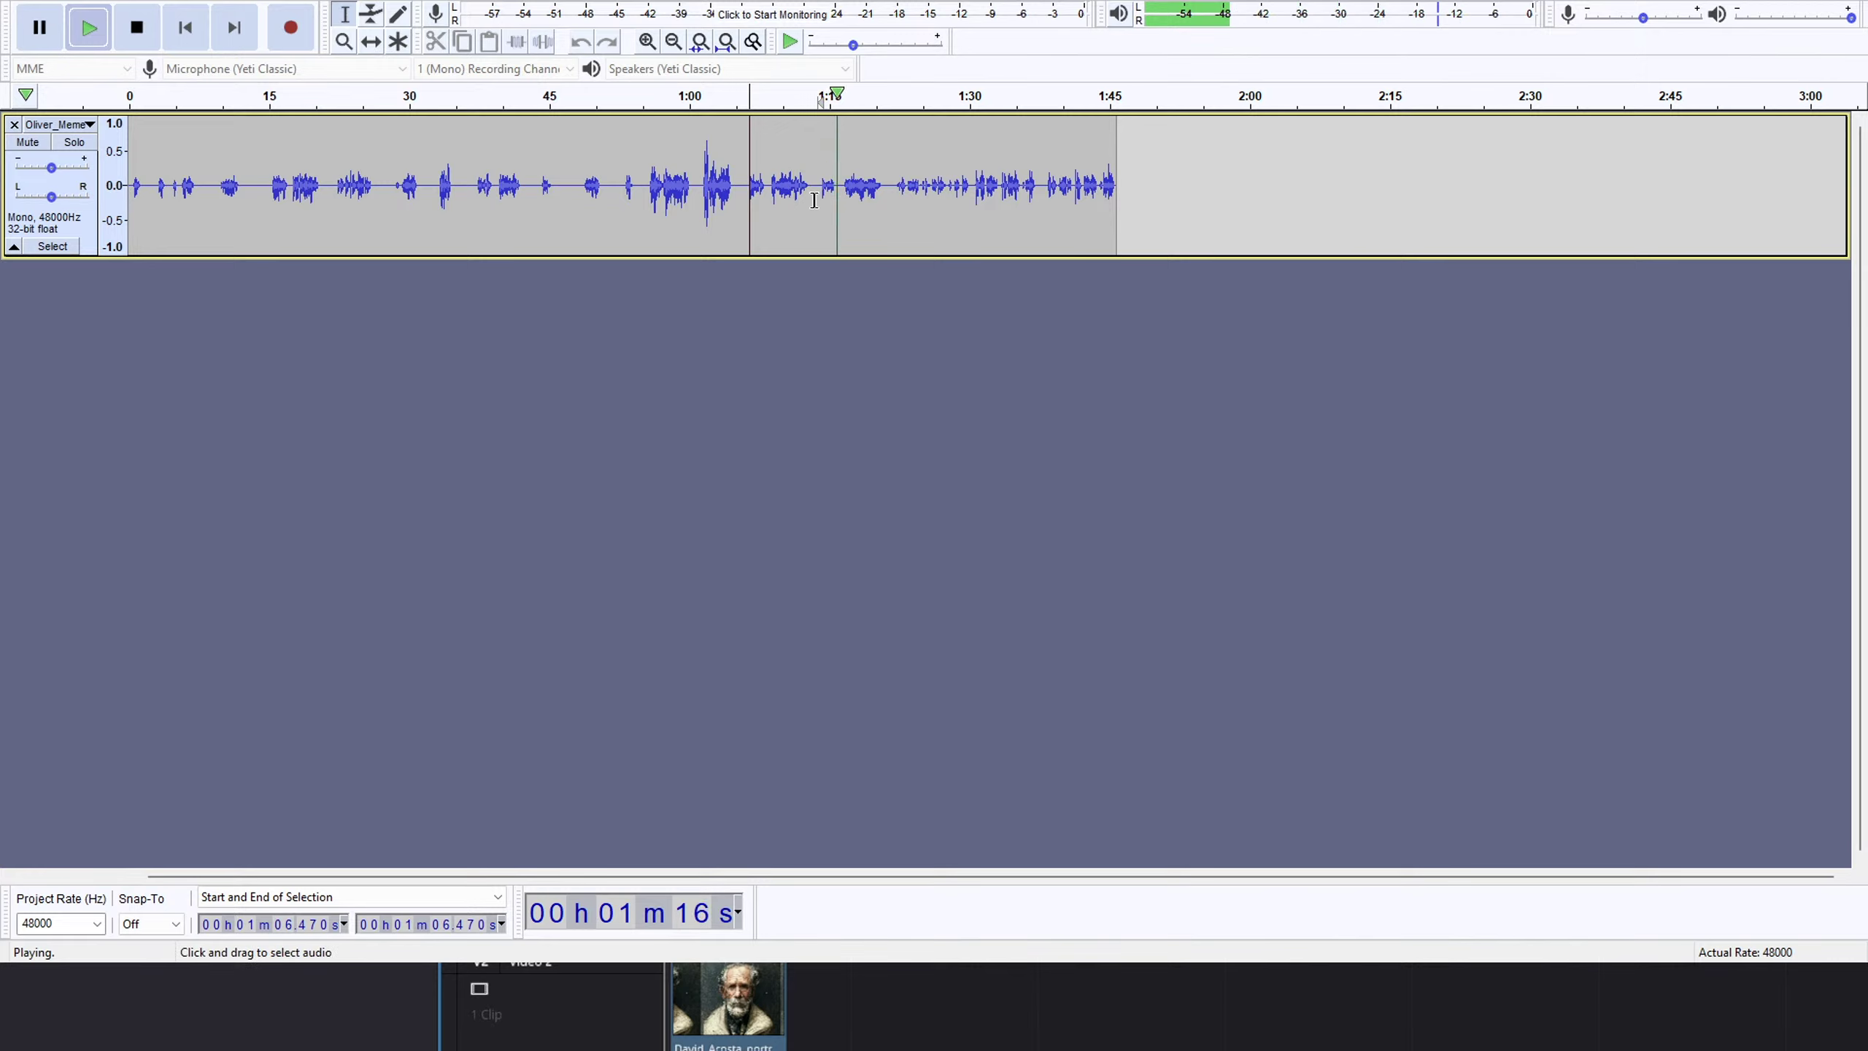
left_click_drag(817, 189, 893, 206)
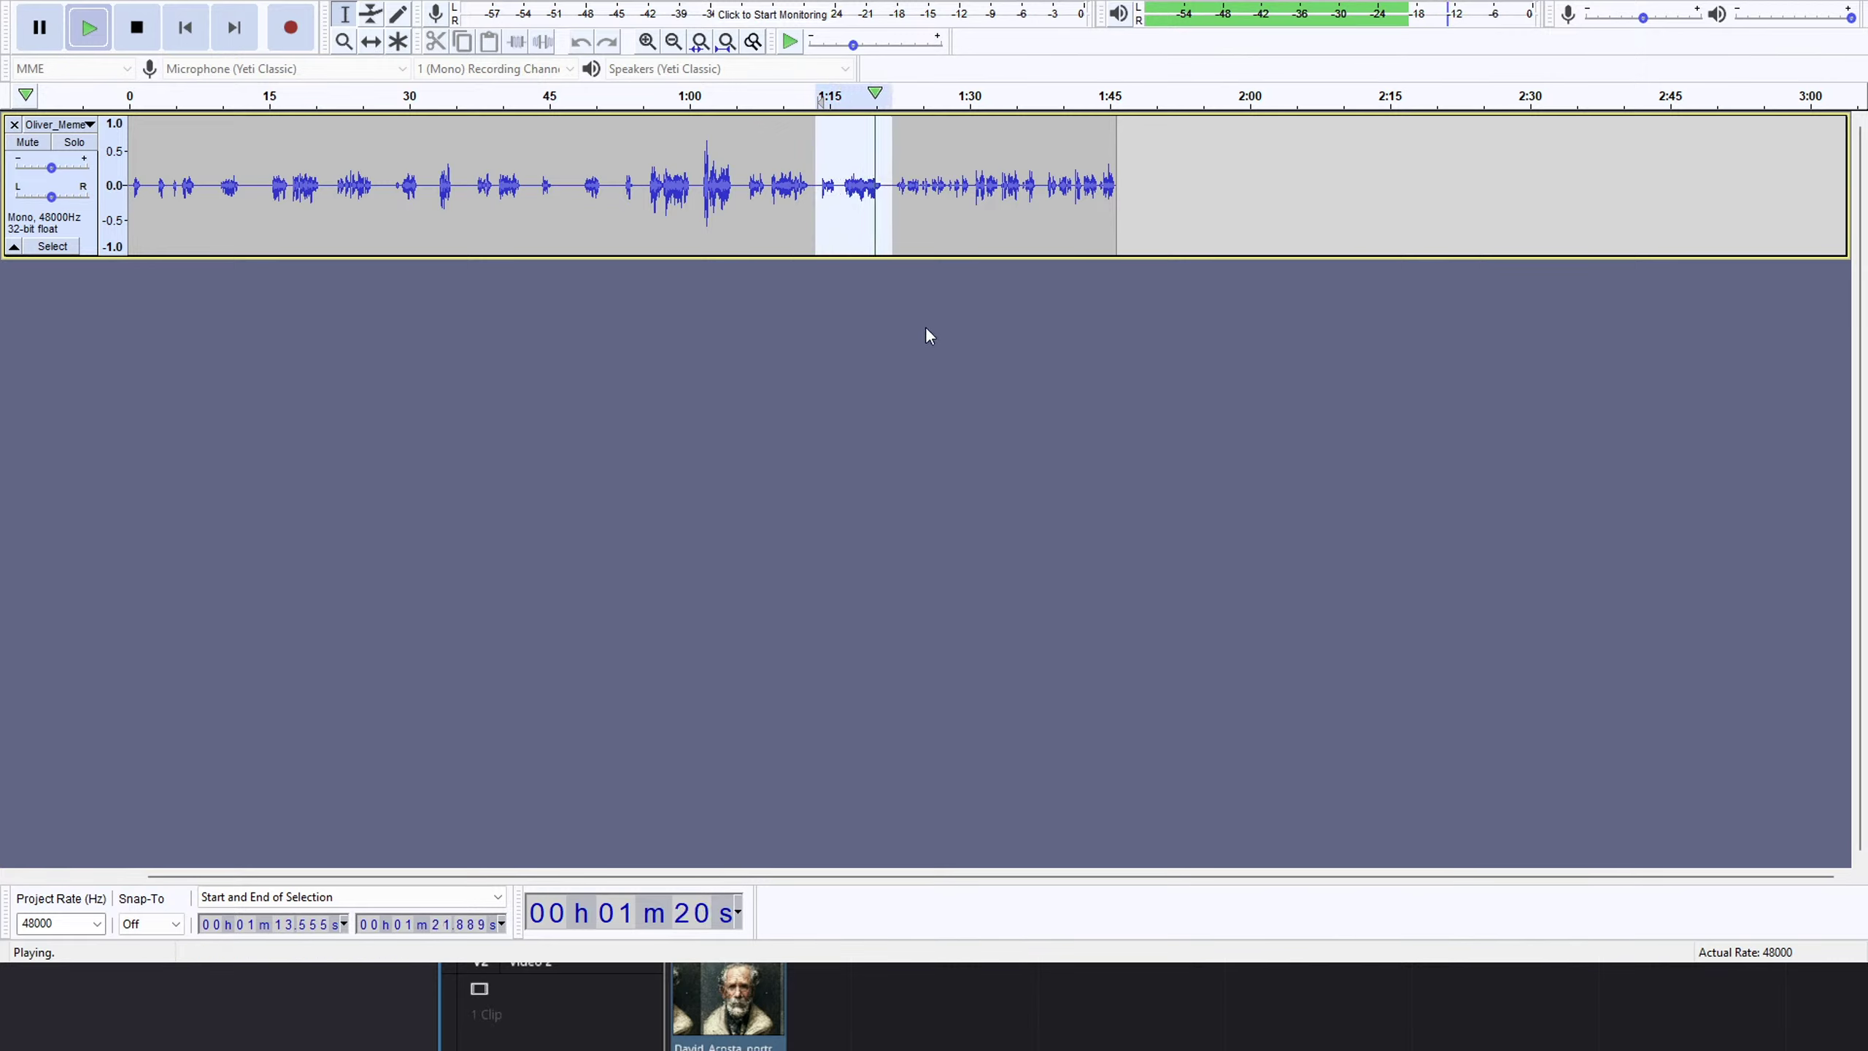
key("space")
key("Delete")
Play on from about 1:13.6 and delete the takes up to about 1:29.6.
key("space")
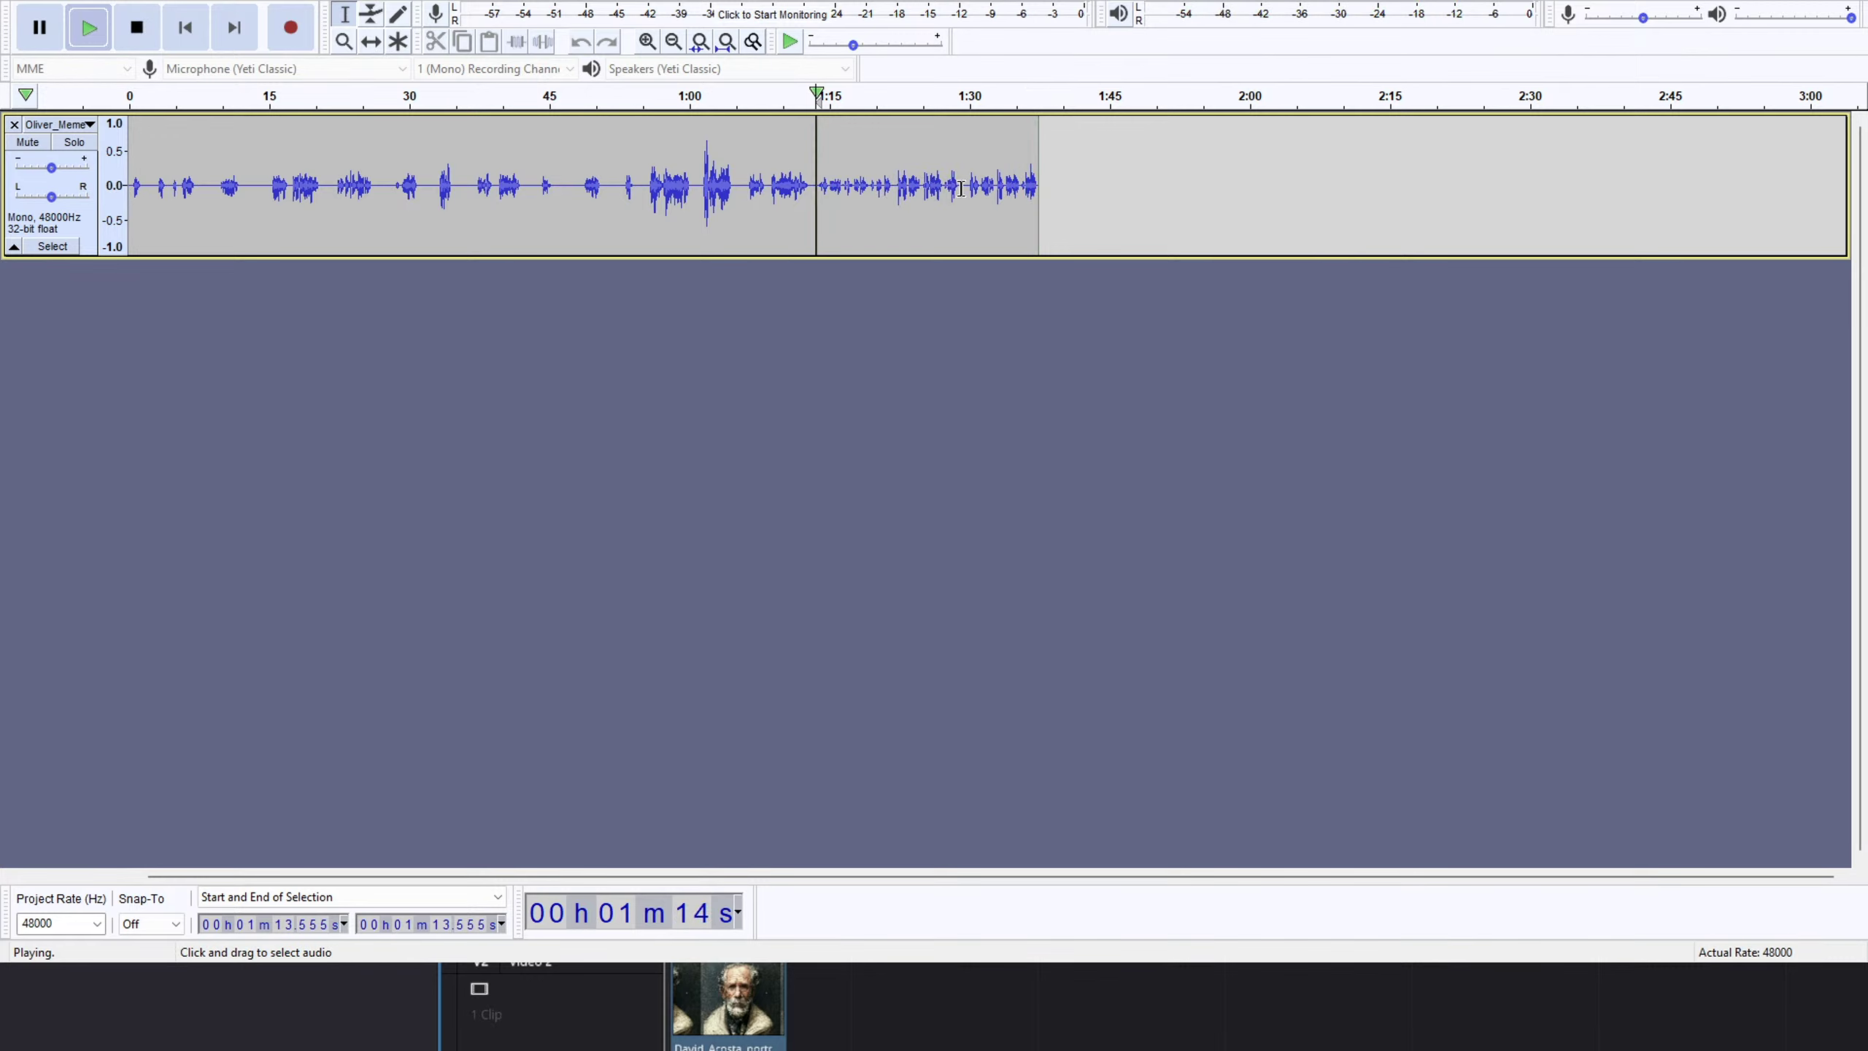
left_click_drag(963, 188, 816, 221)
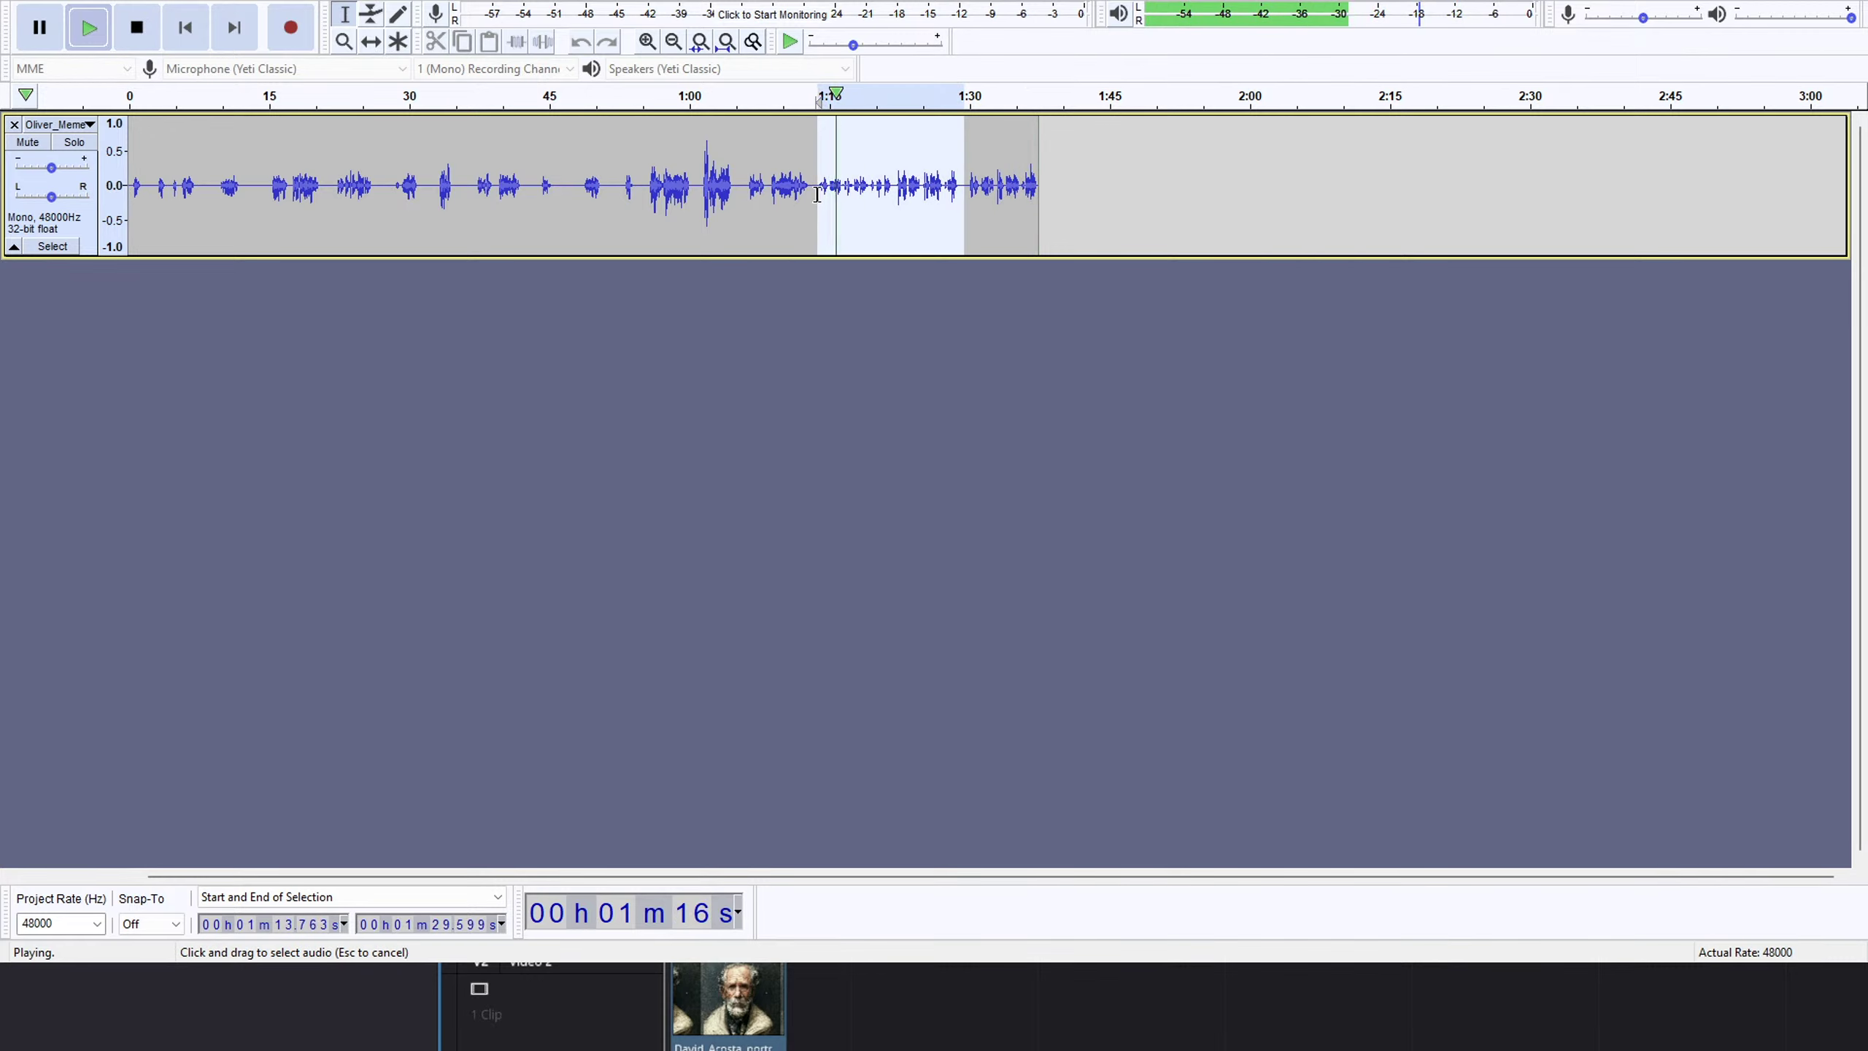
key("Delete")
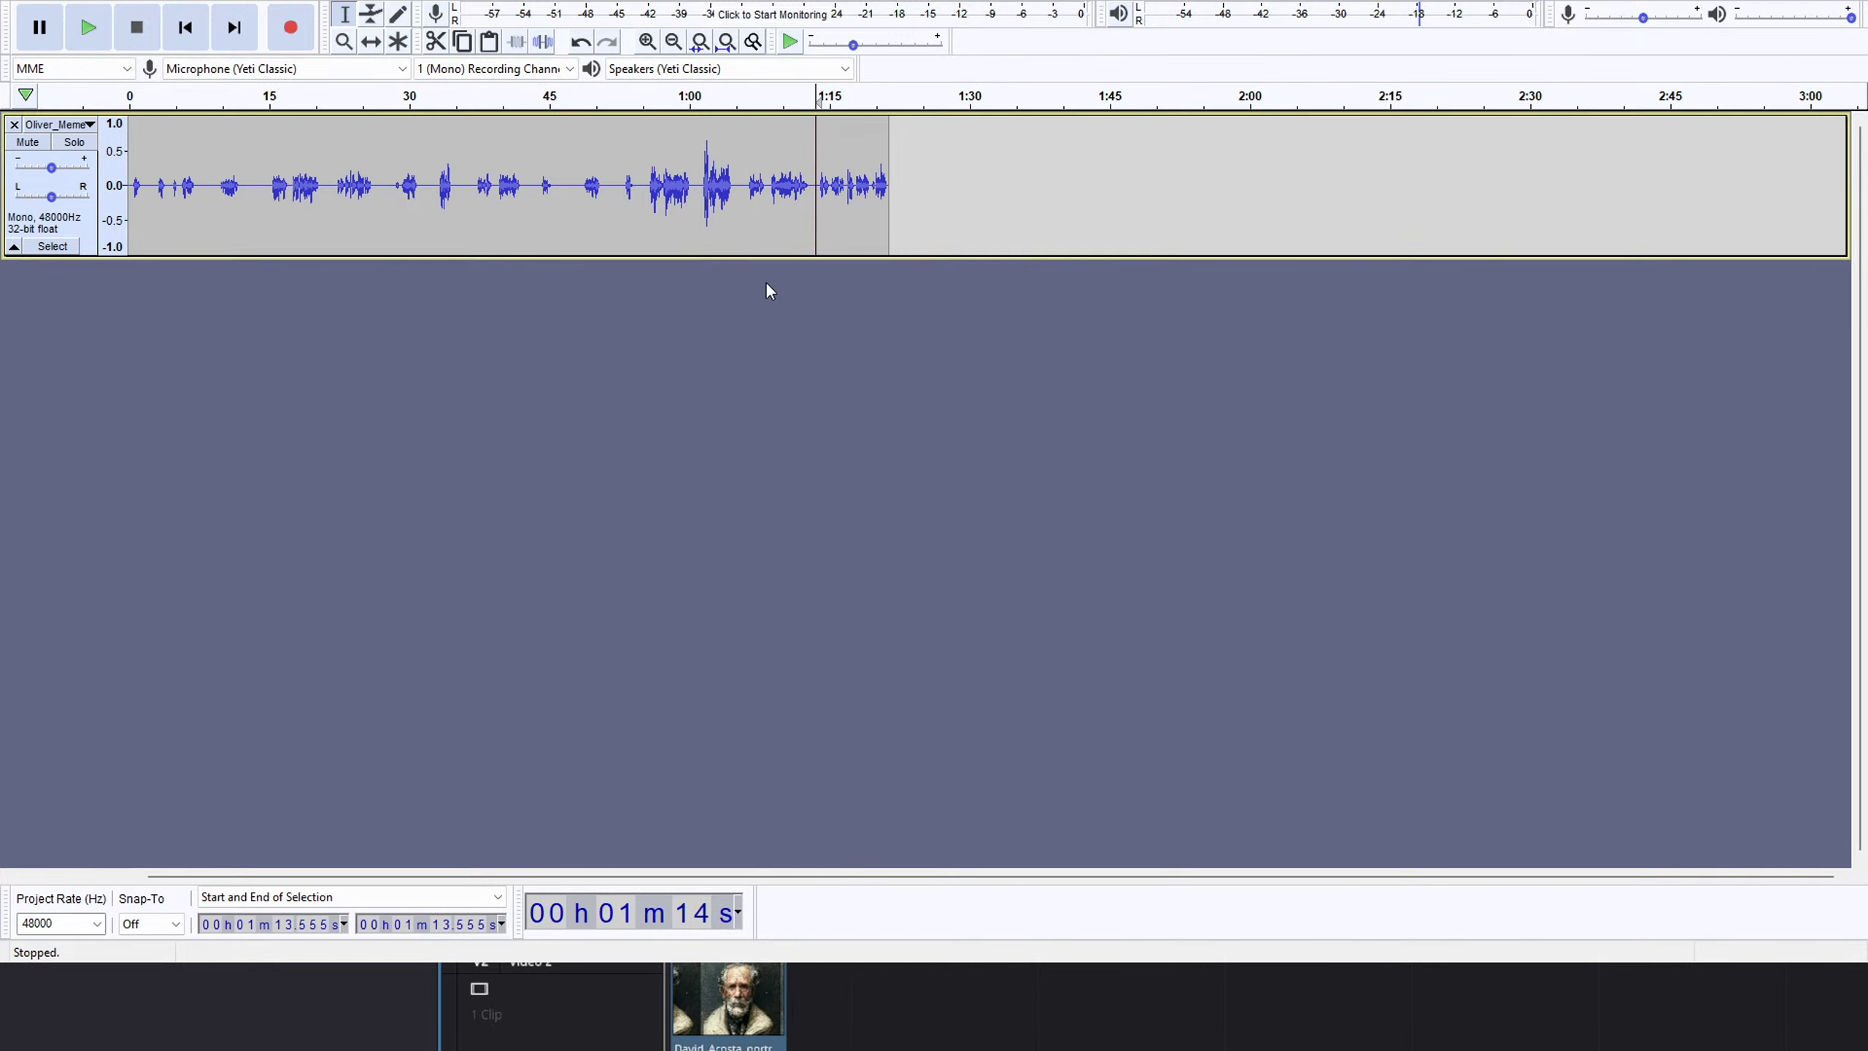
Select the whole trimmed recording, play it from its start and close its track.
left_click(604, 222)
key("ctrl+a")
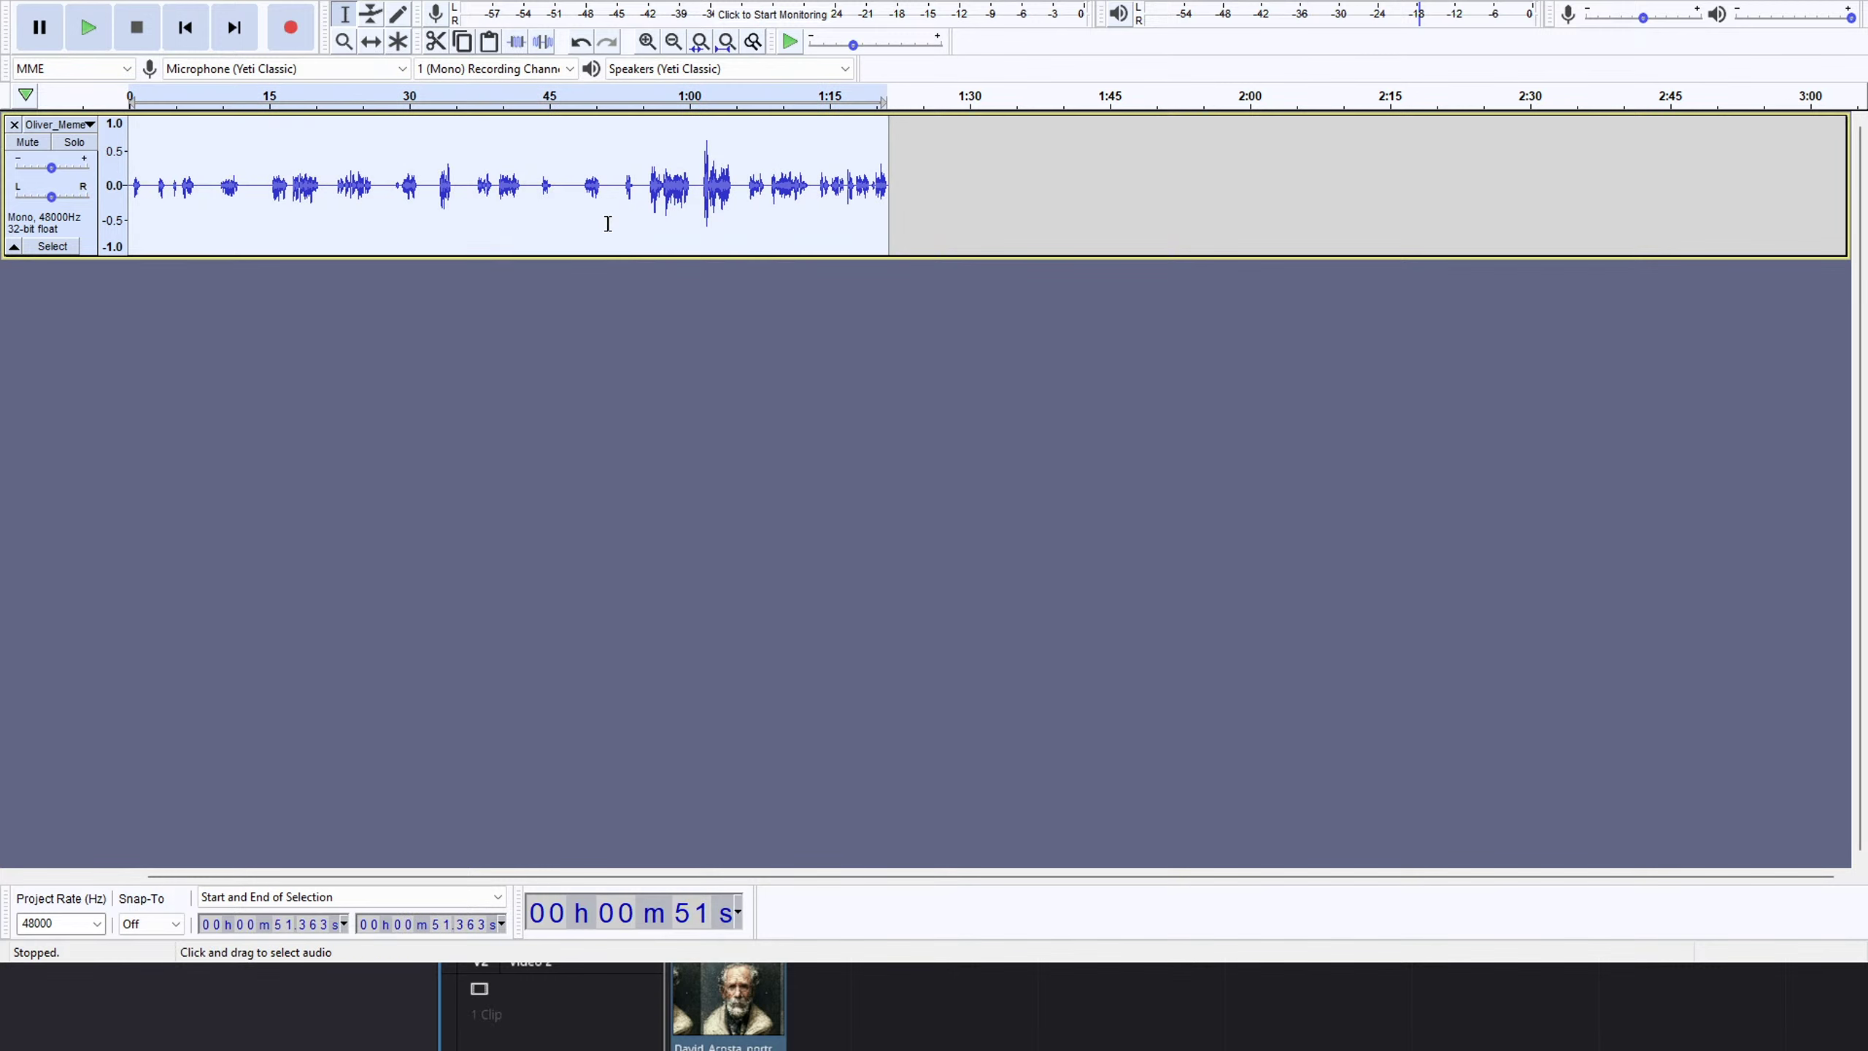
key("space")
key("space")
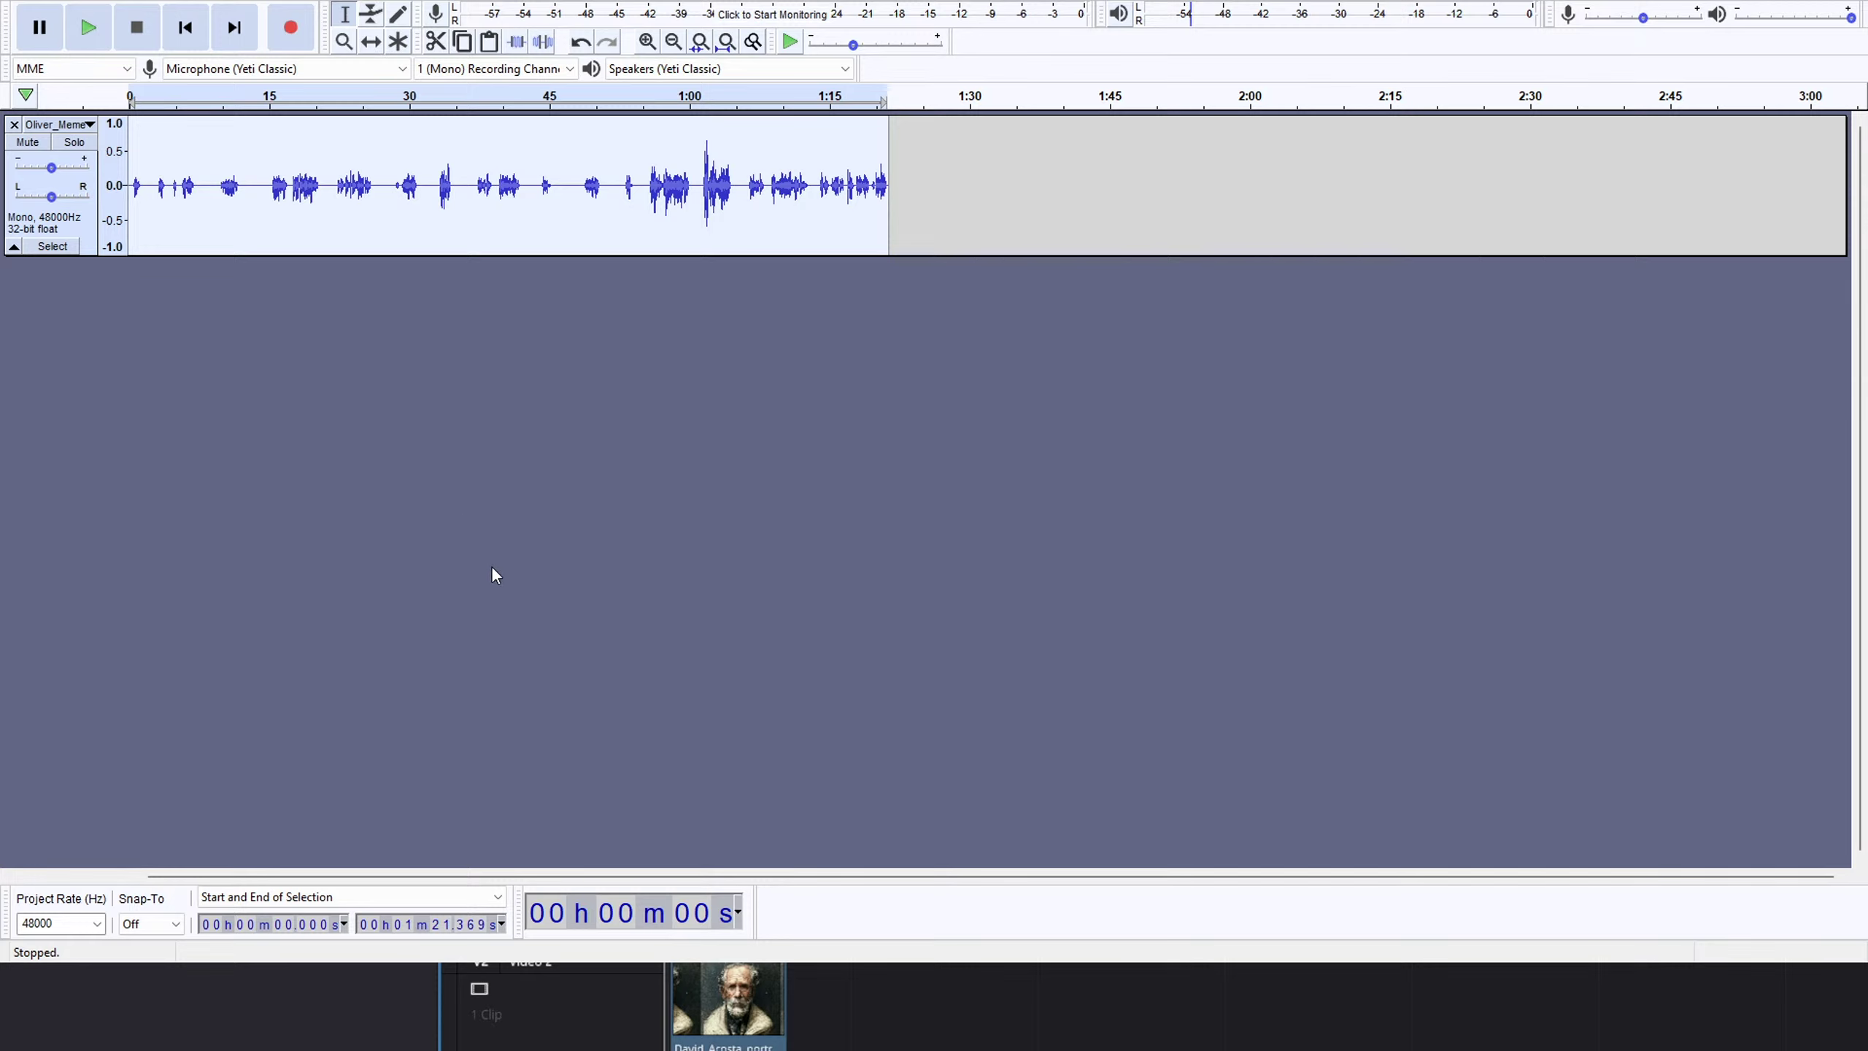
left_click(14, 125)
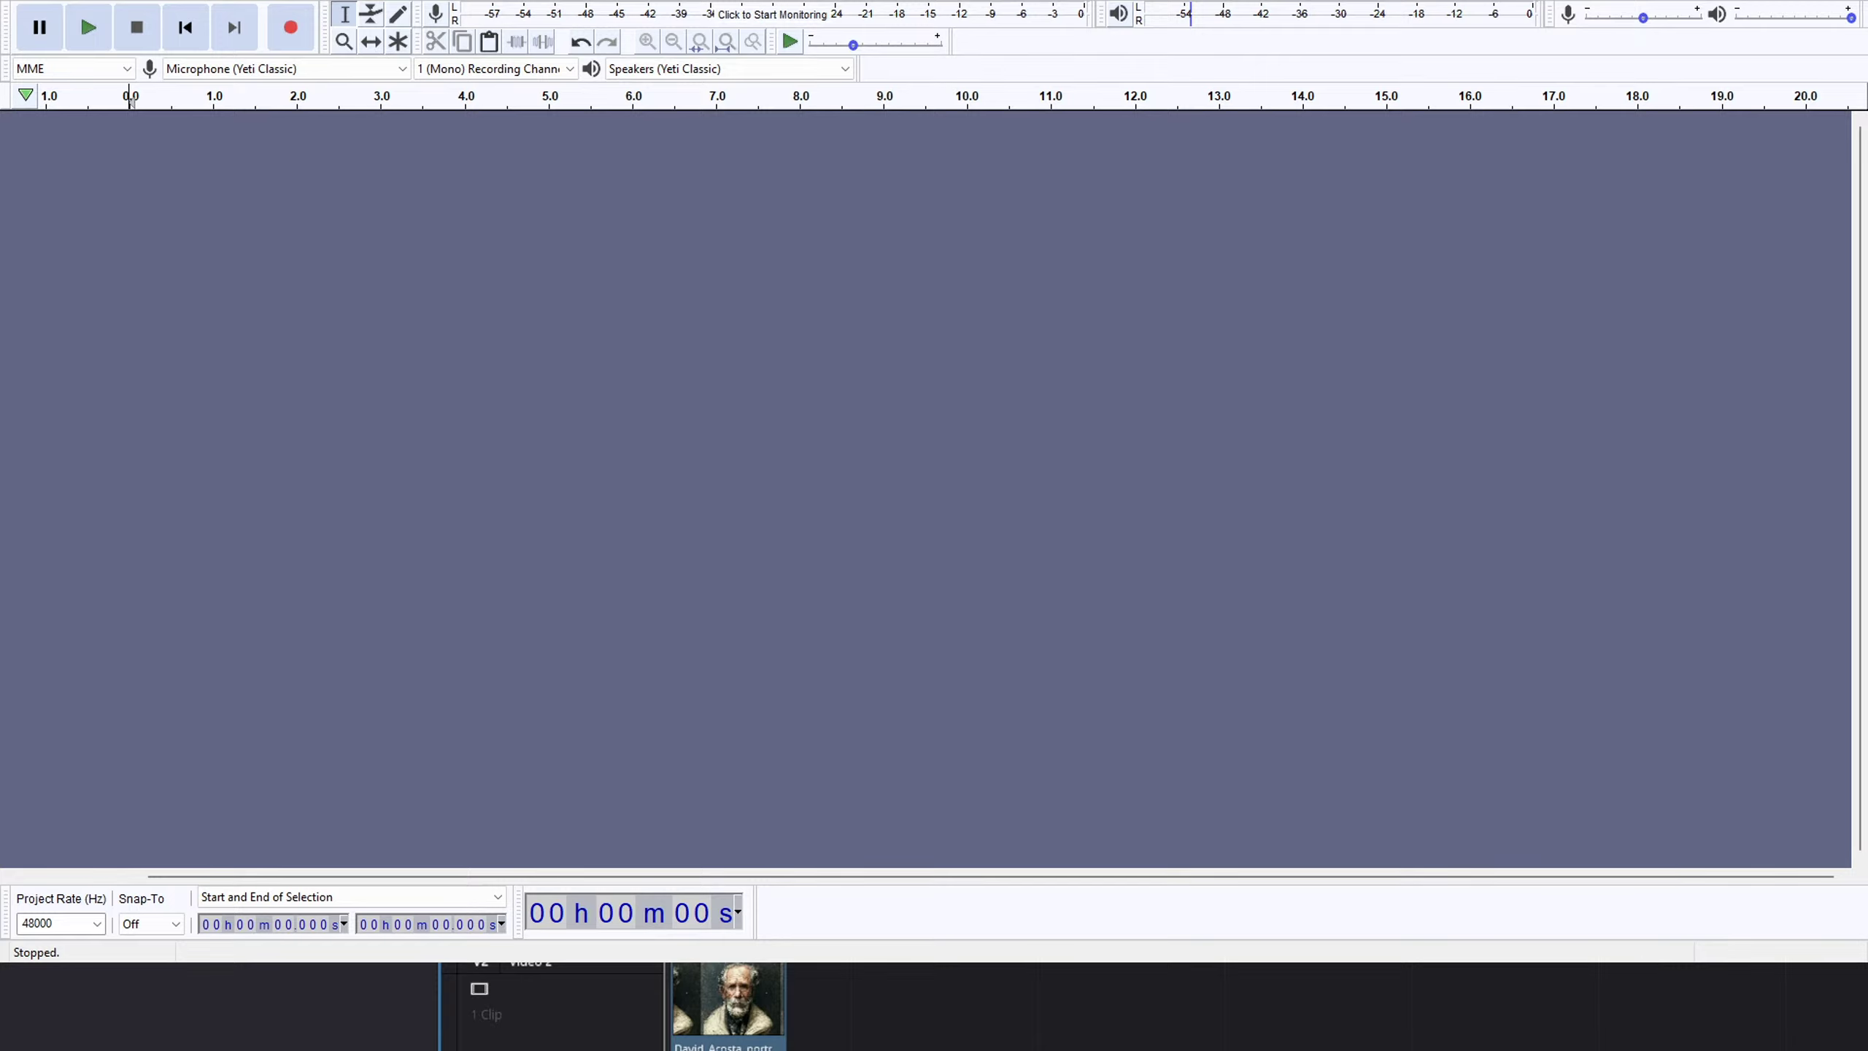
Listen to the opening lines of the next voice recording from about 0:03.2 and replay them to compare the takes.
left_click(151, 221)
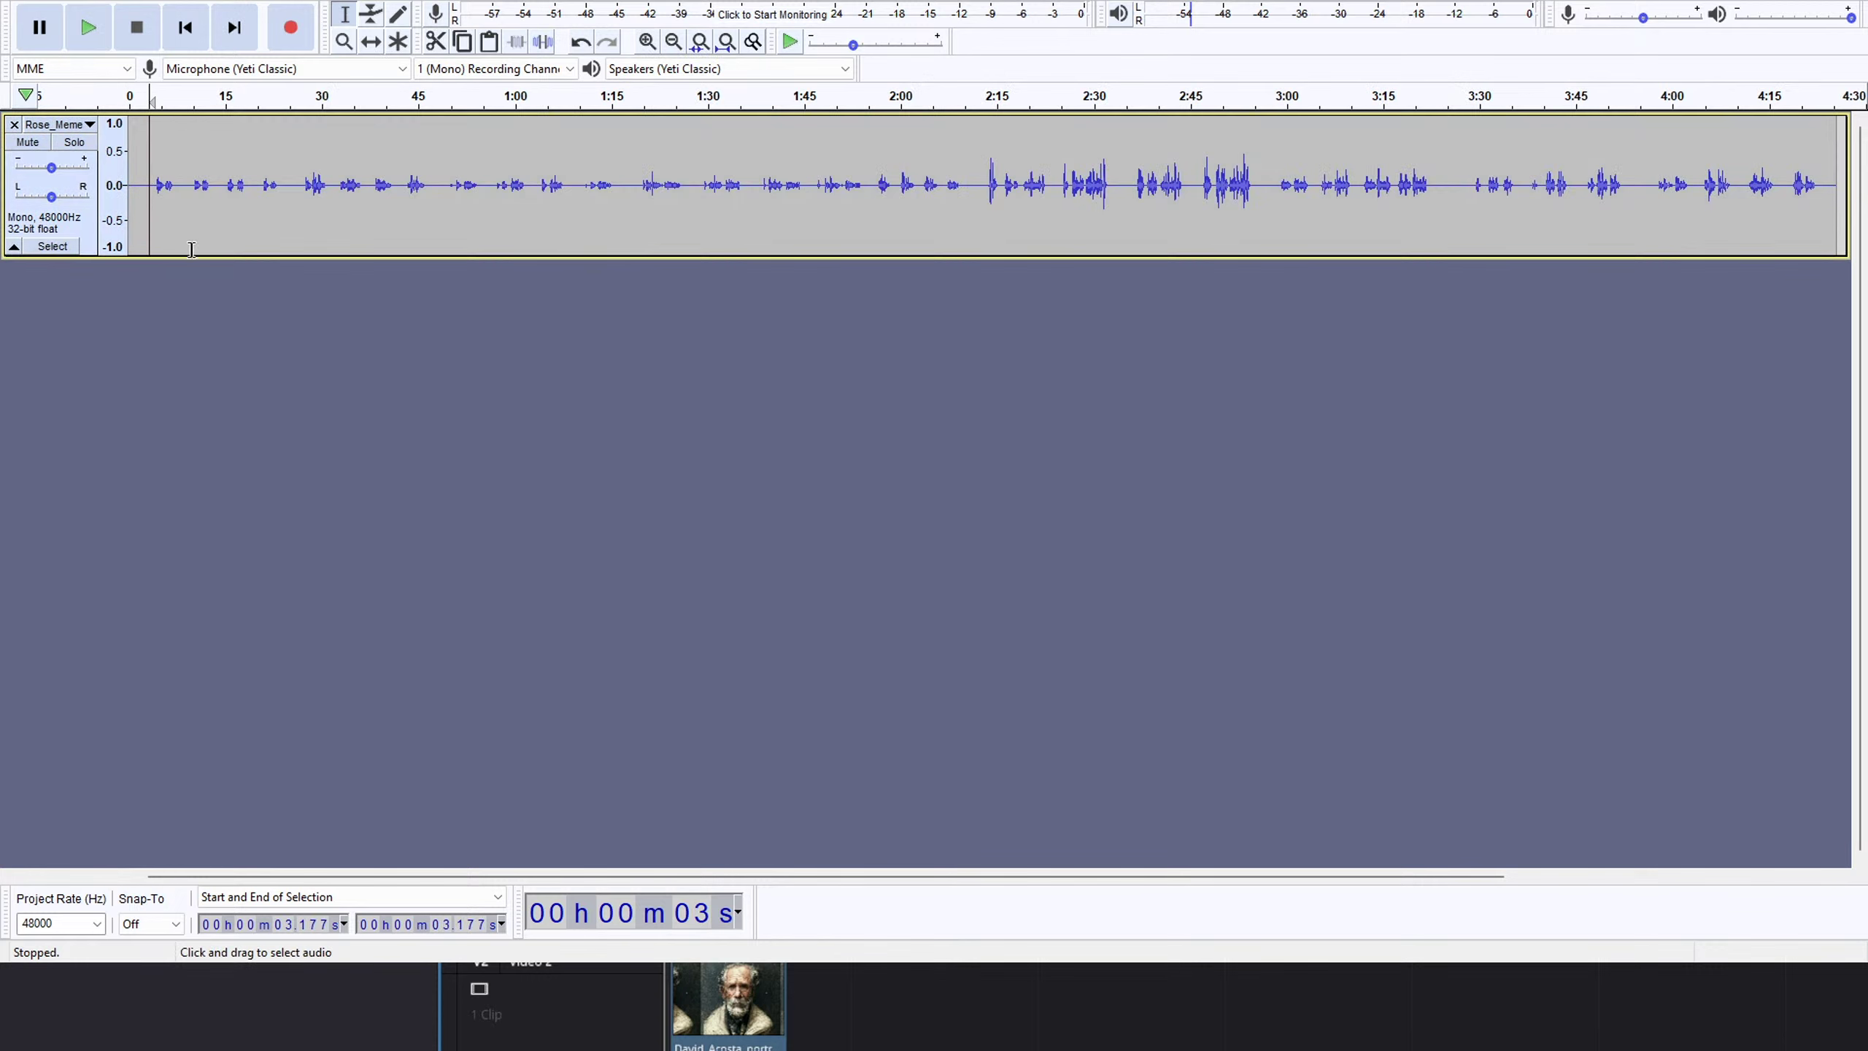
key("space")
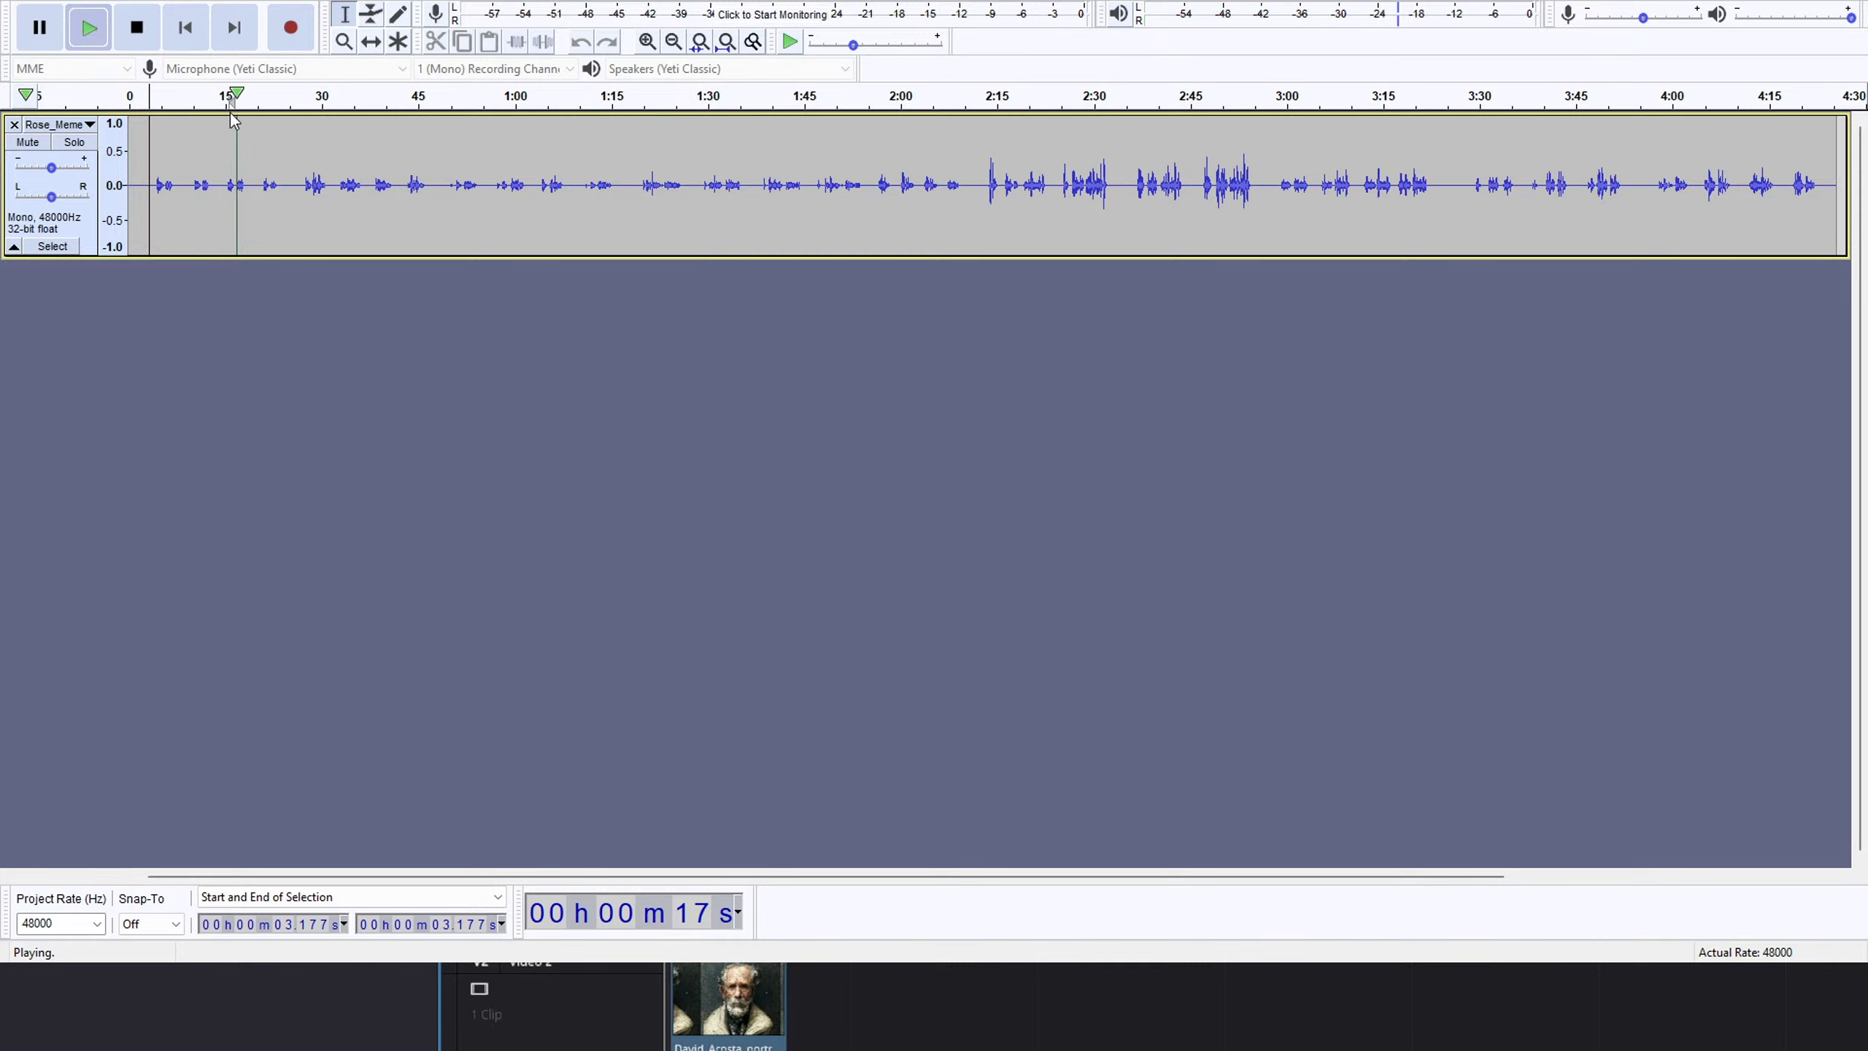
key("space")
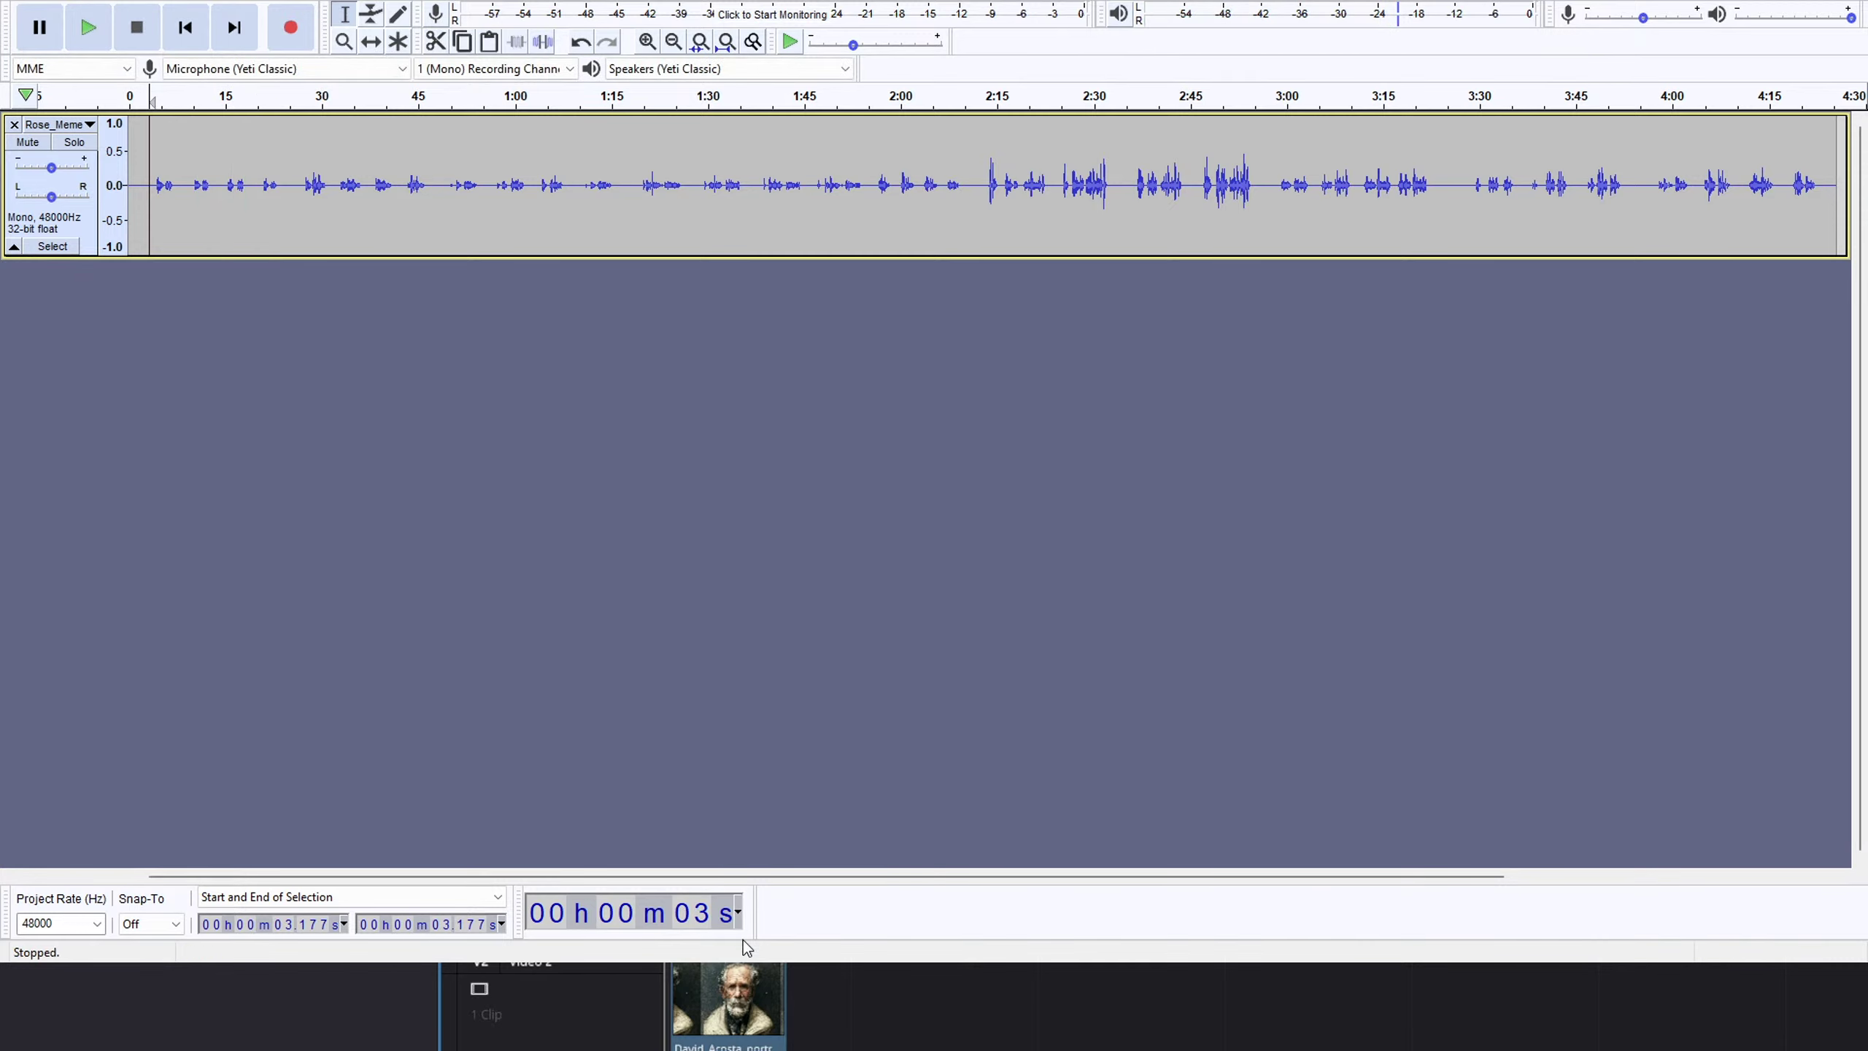
left_click(744, 1049)
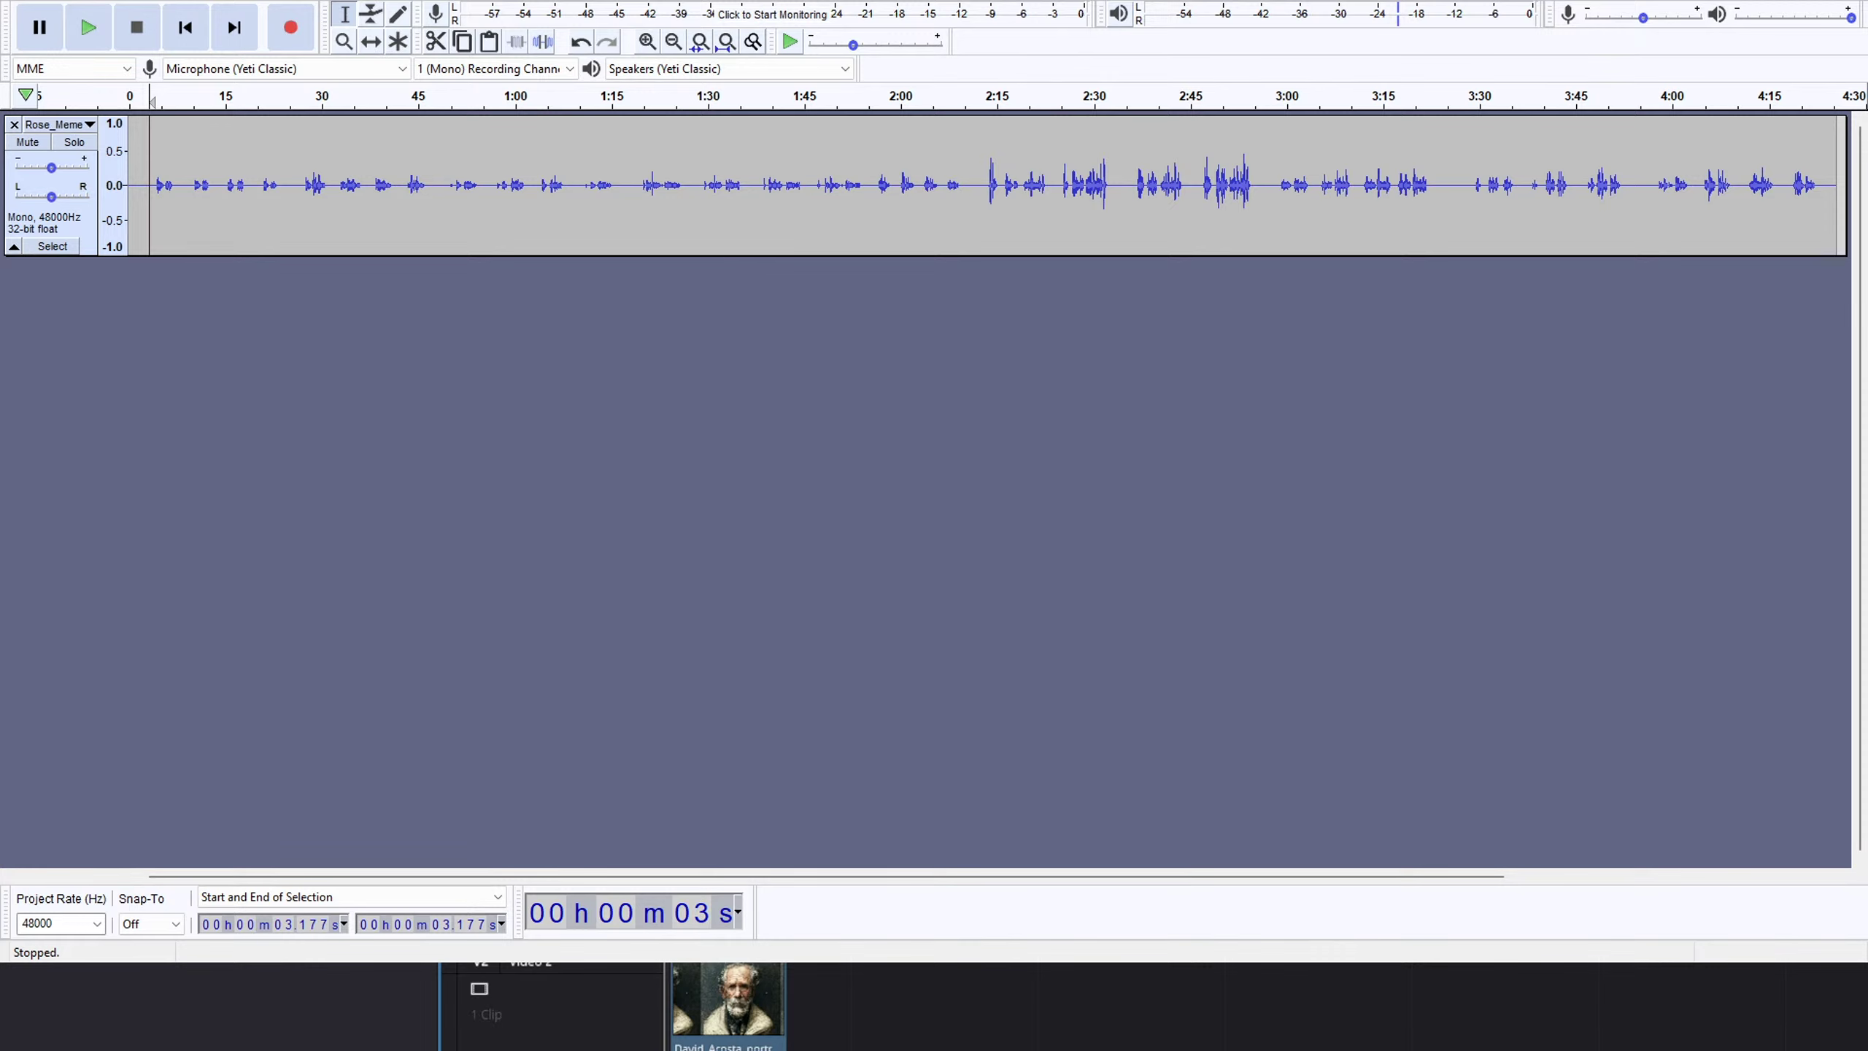
key("space")
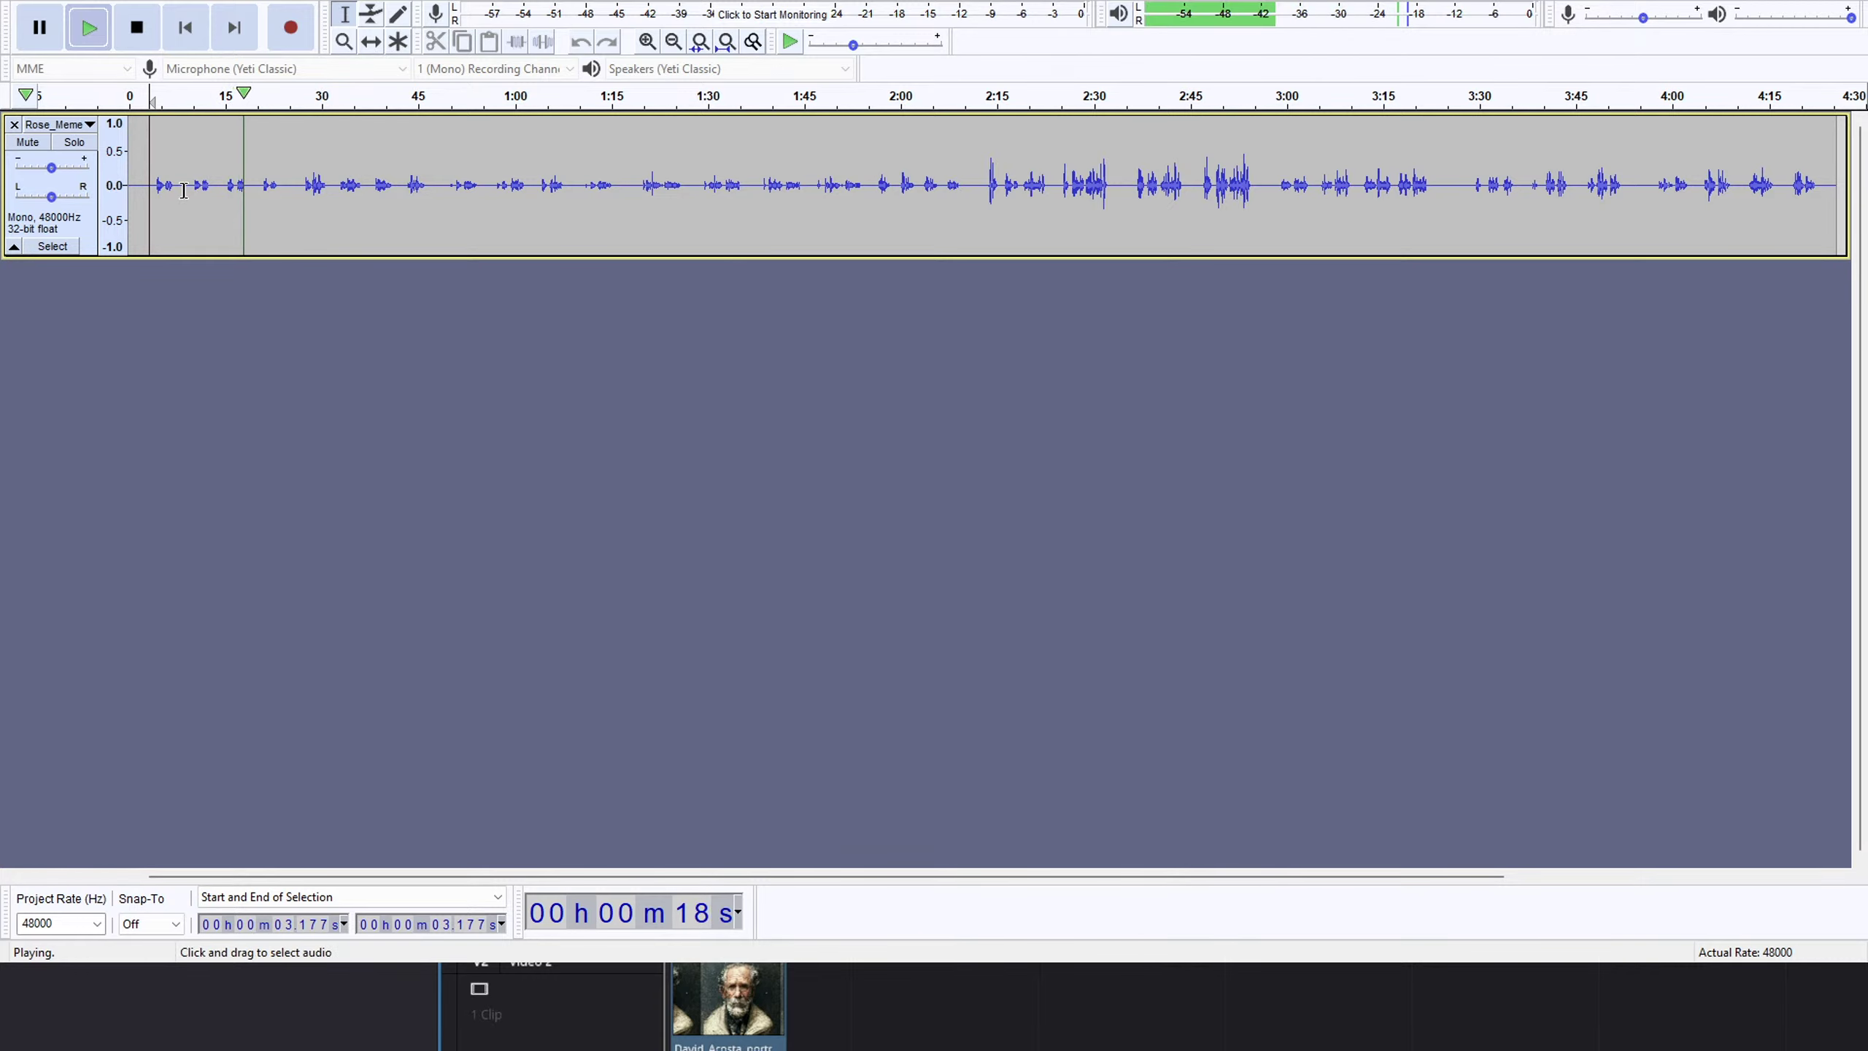
Stop playback and delete two short takes after the opening line, the second from about 0:08.6 to 0:13.5.
key("space")
mouse_move(181, 192)
left_mouse_down()
mouse_move(145, 189)
mouse_move(215, 190)
left_mouse_up()
key("Delete")
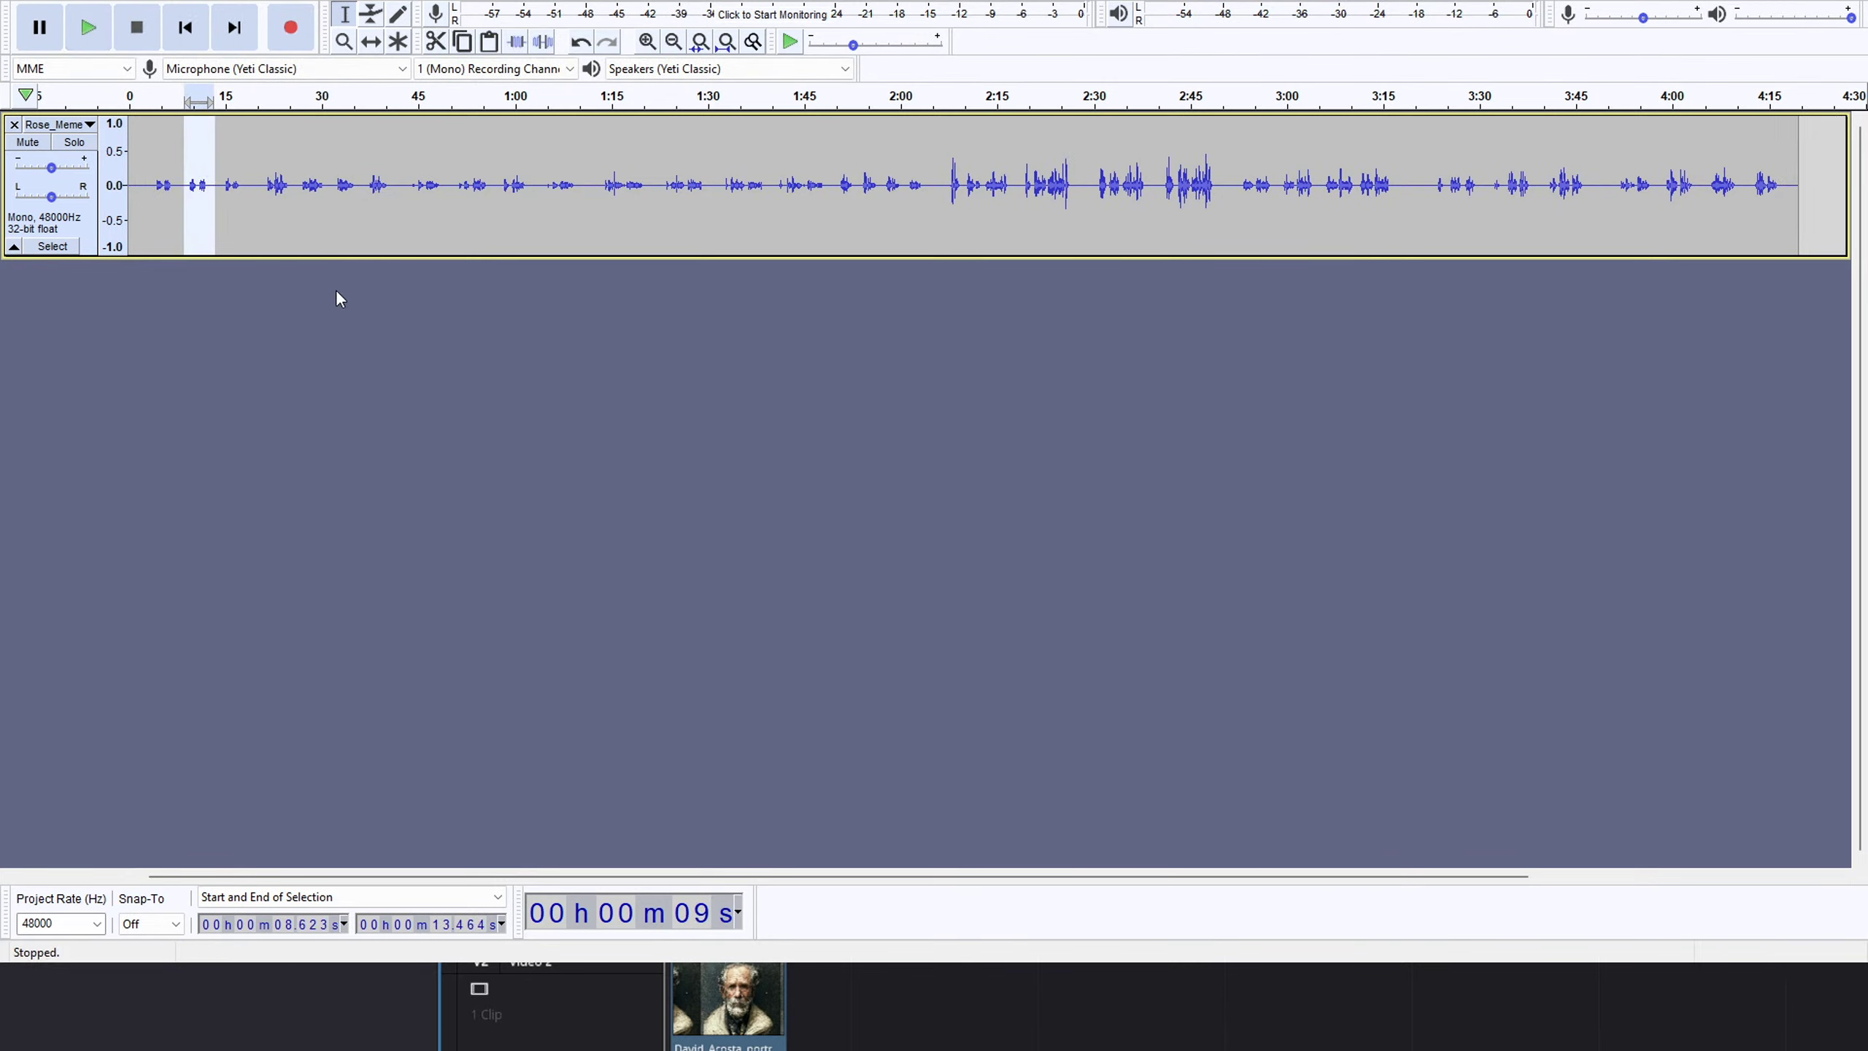
key("Delete")
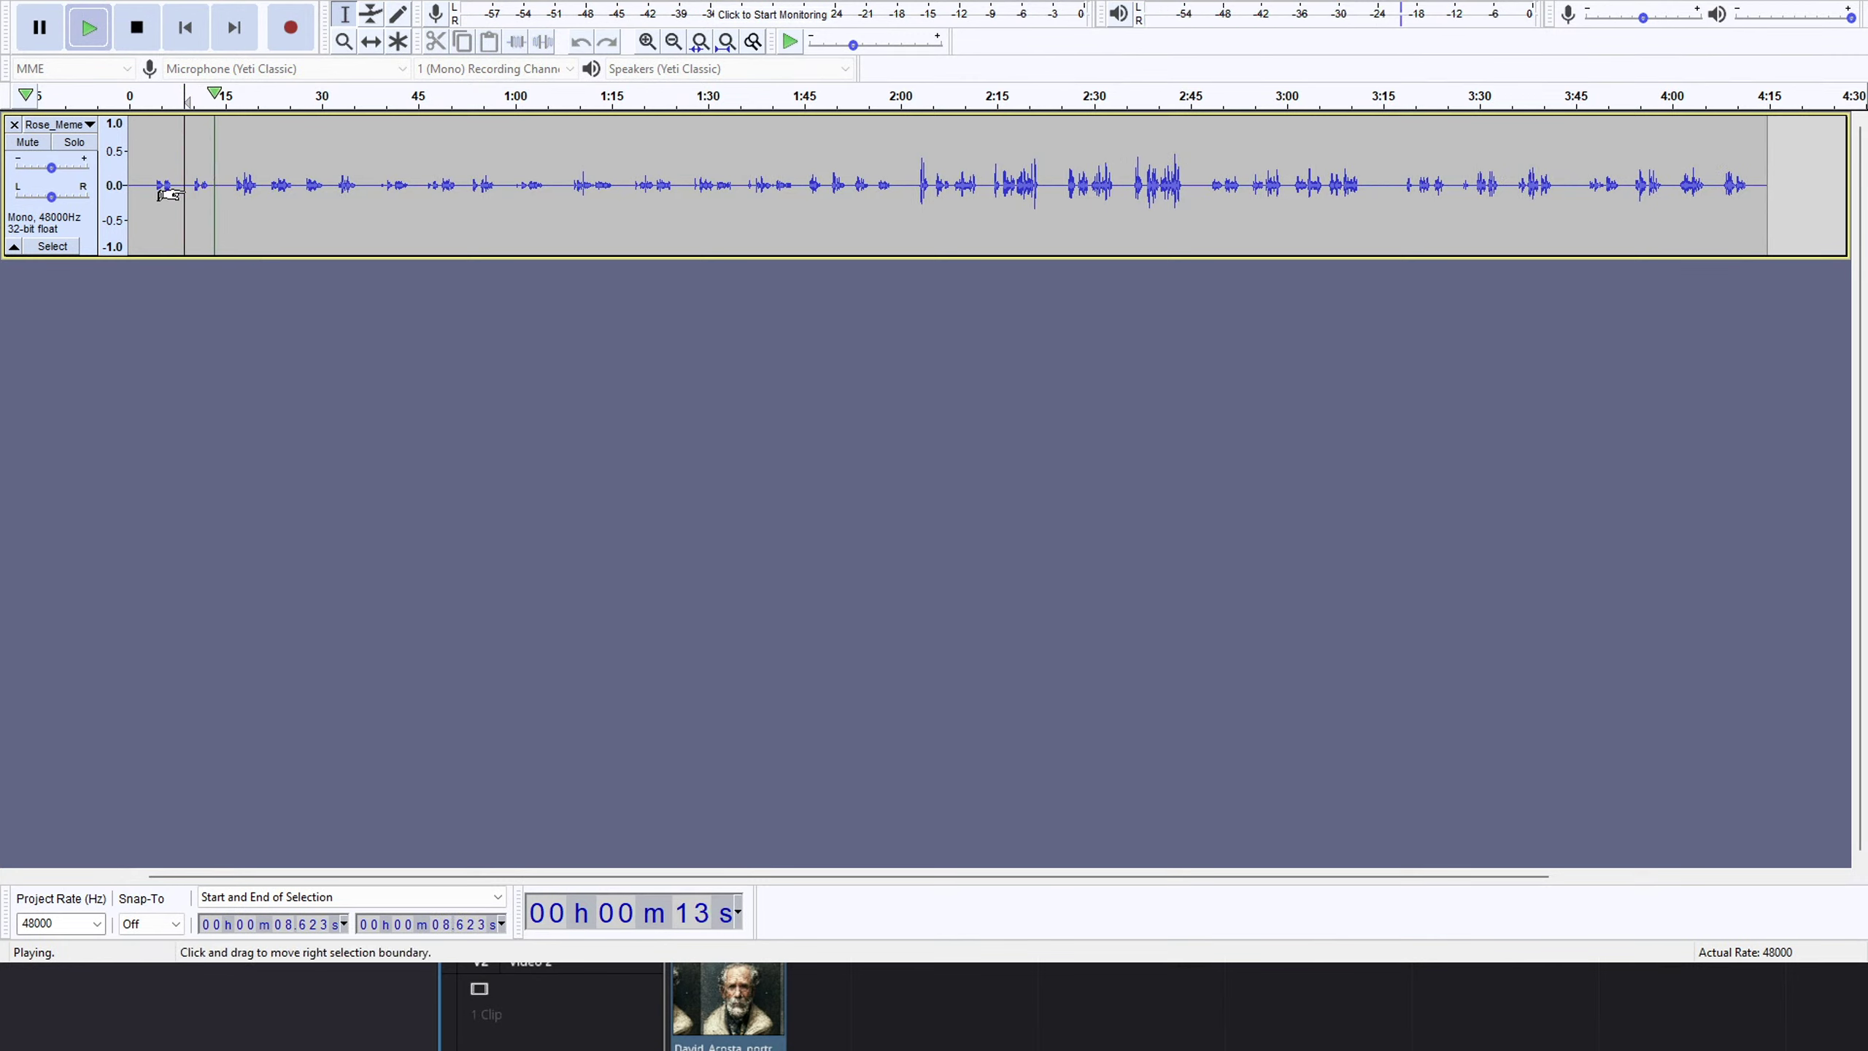
Delete the next repeated take from about 0:09.4 to 0:15.0.
left_click_drag(189, 184, 224, 222)
key("space")
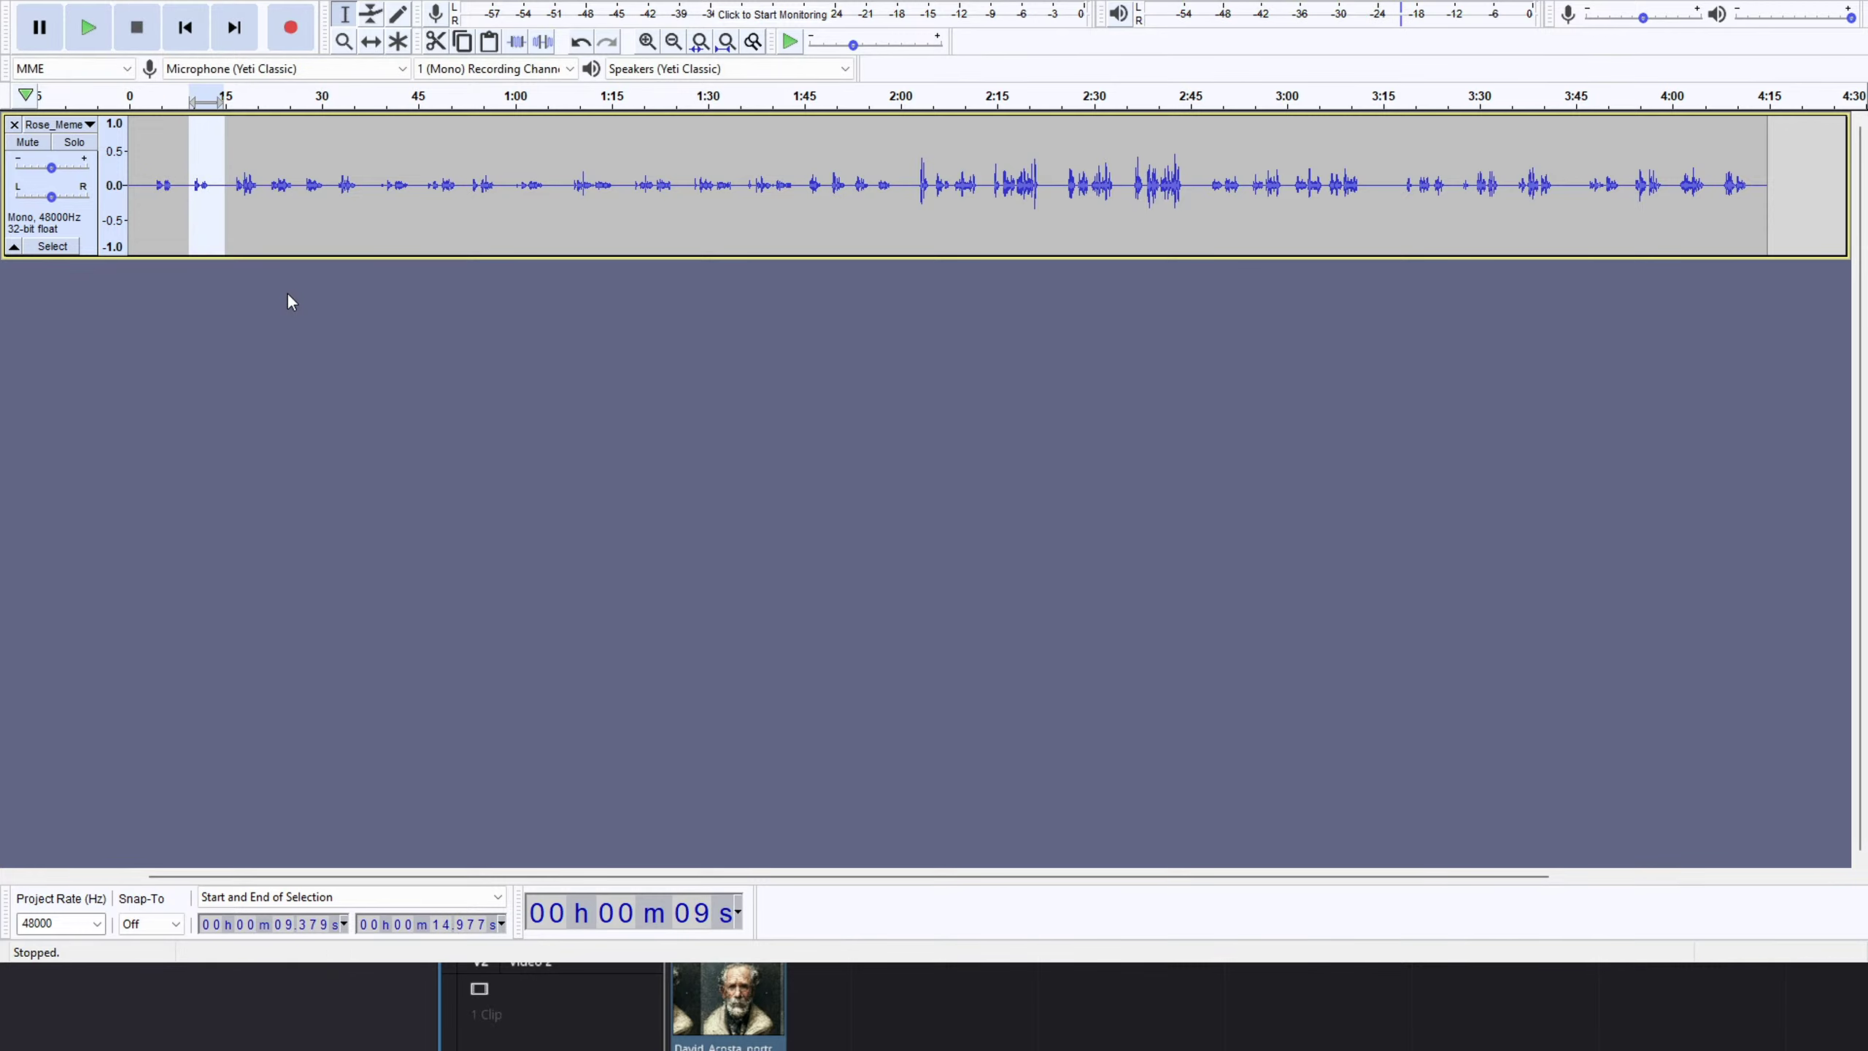
key("Delete")
Play on from about 0:09.4, replay the takes from about 0:10.6 and delete the passage from about 0:21.3 to 0:31.
key("space")
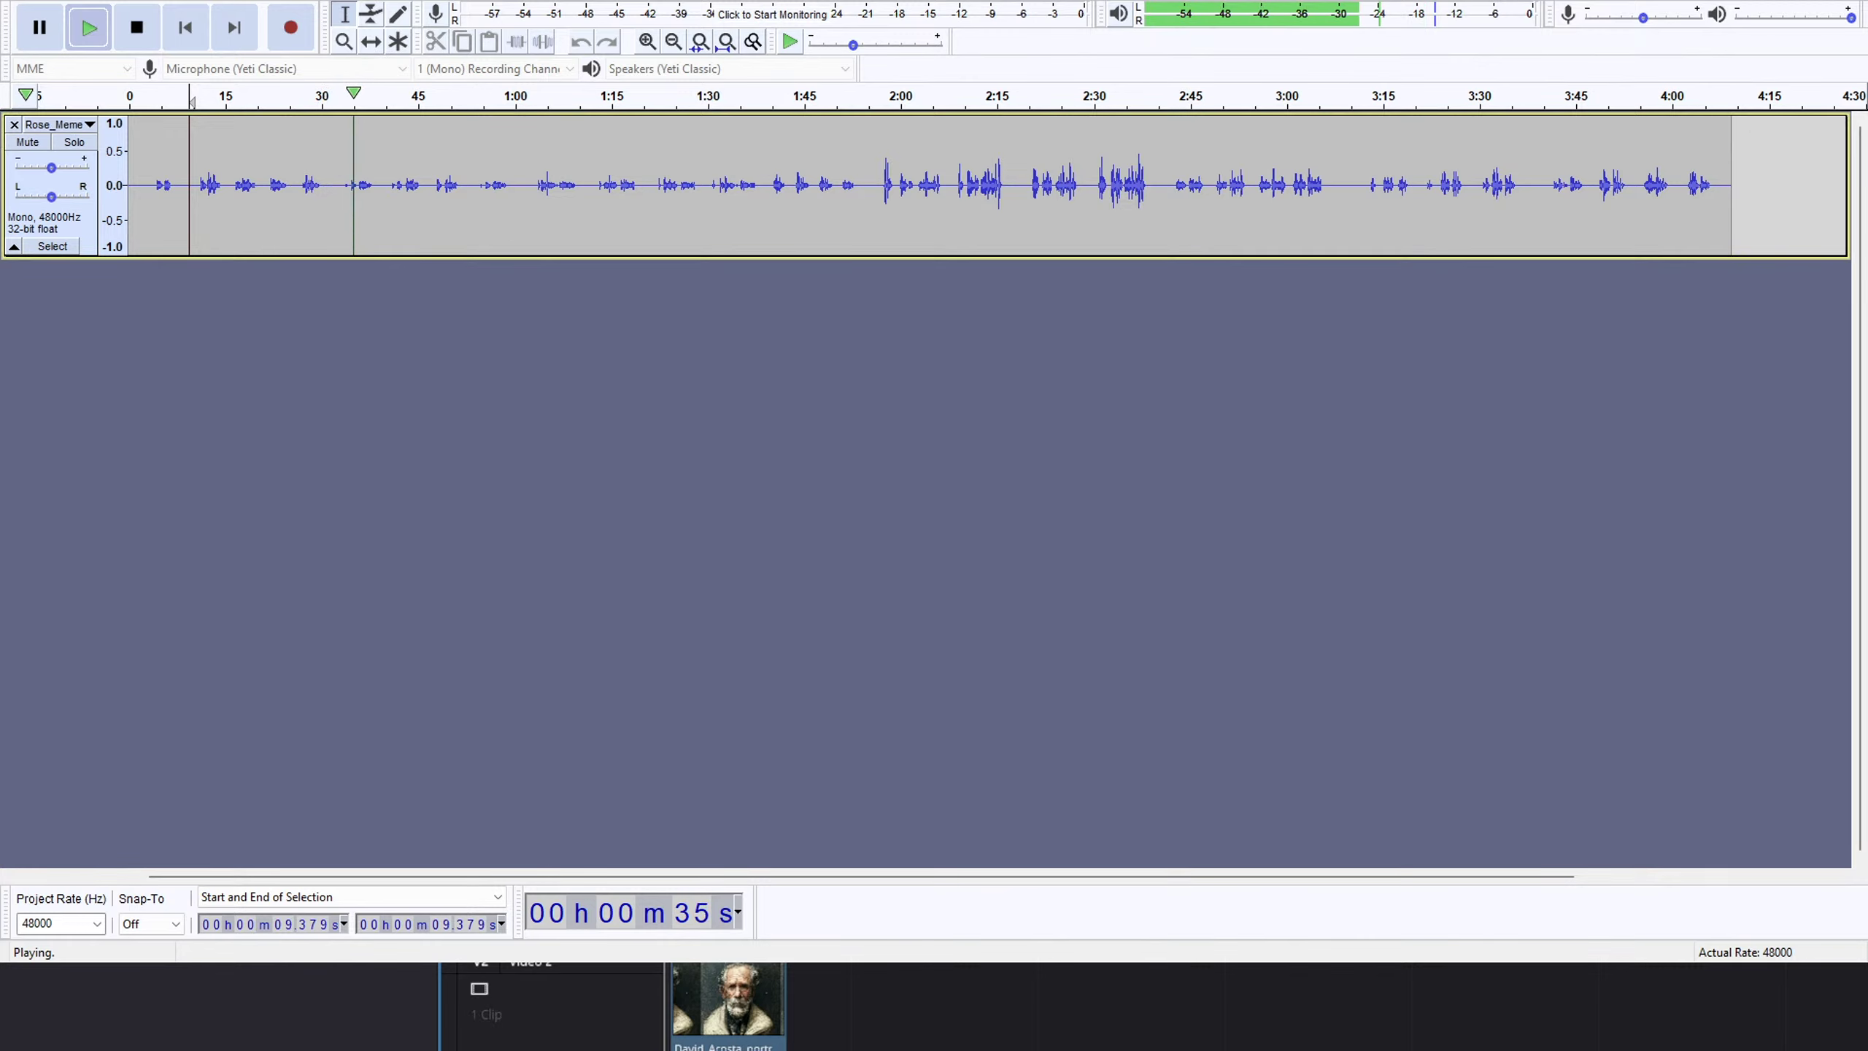
left_click(198, 168)
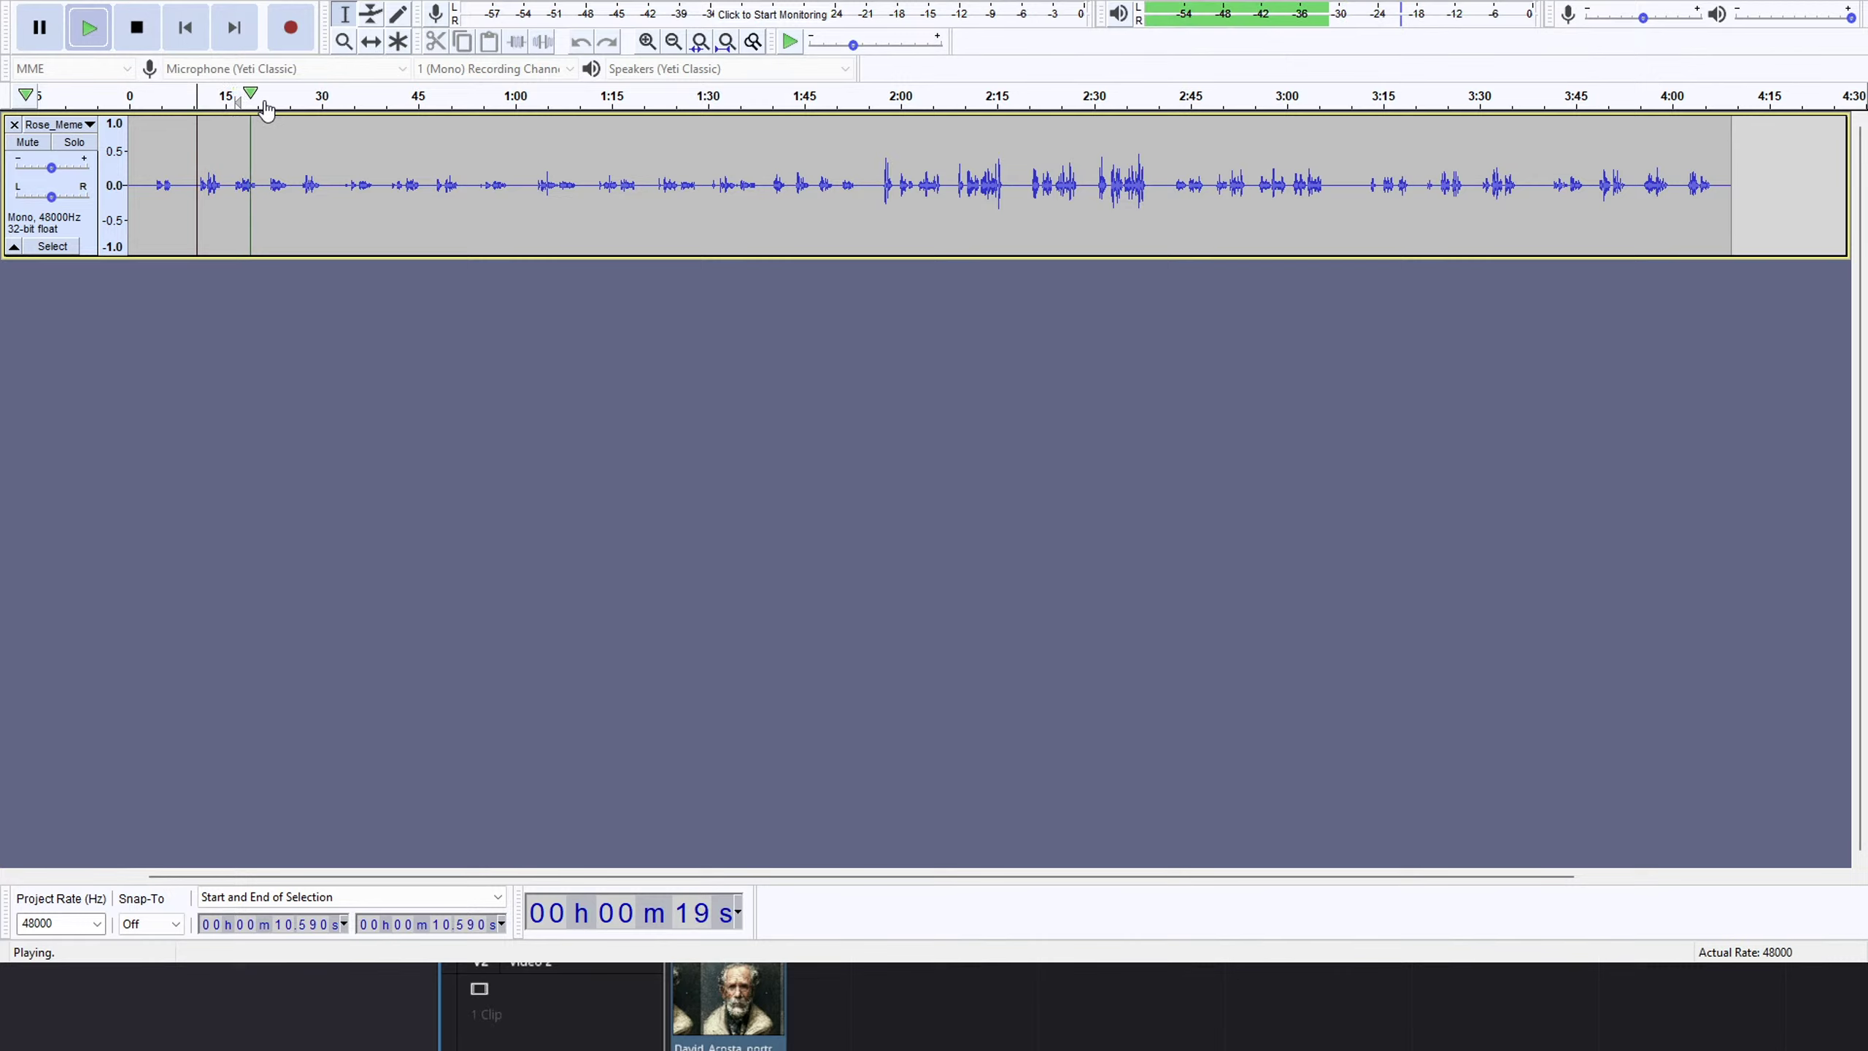
left_click_drag(270, 95, 229, 95)
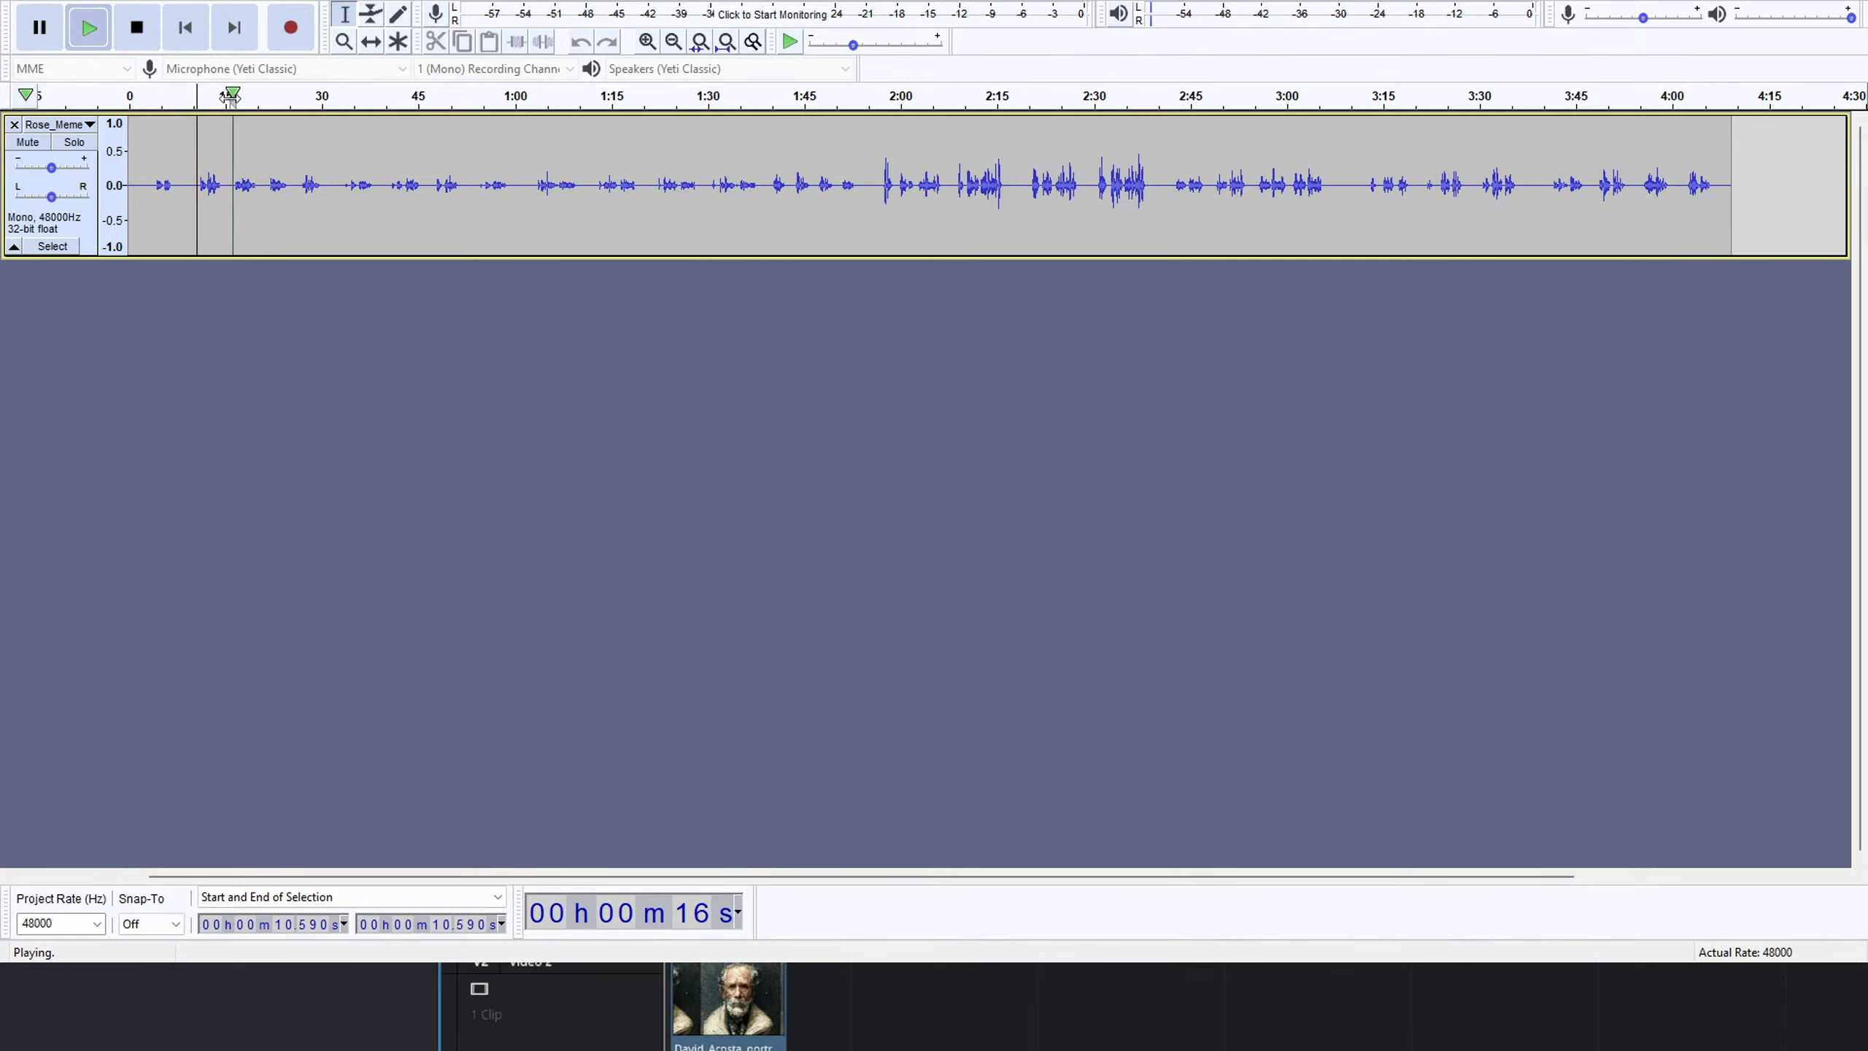
left_click(301, 103)
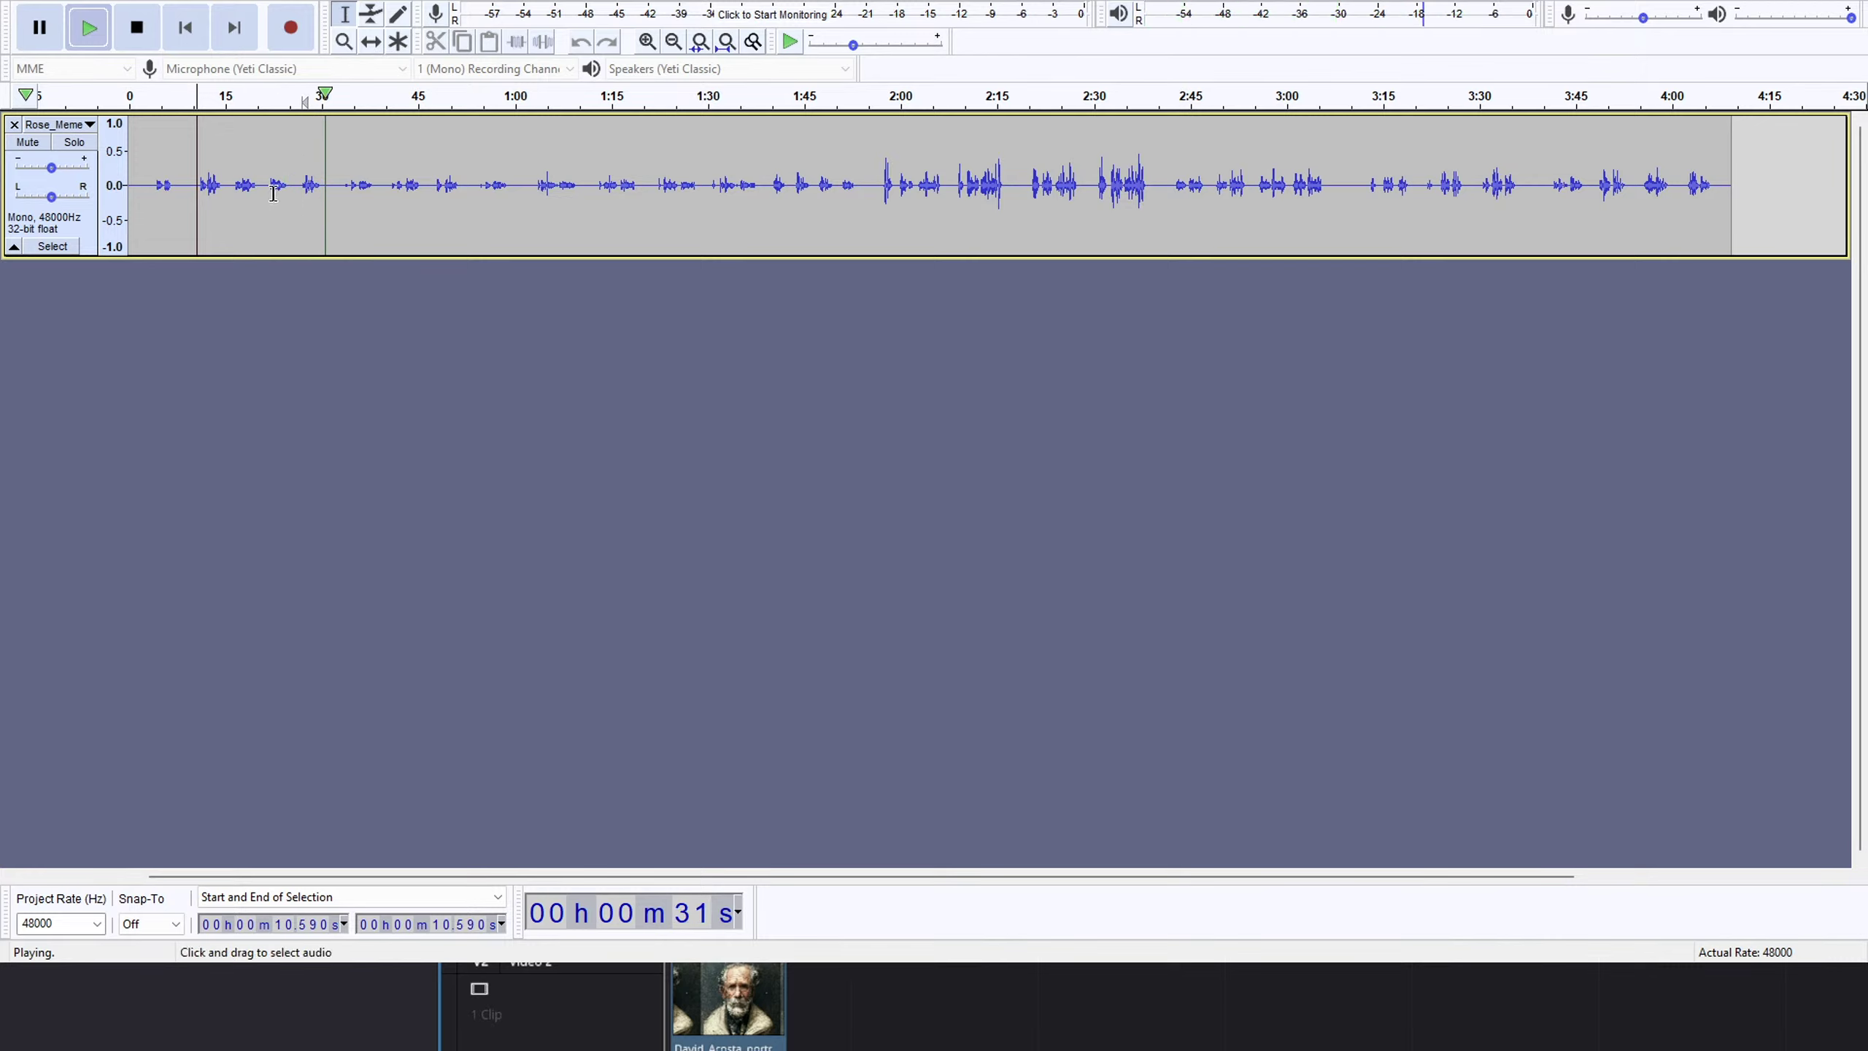
key("space")
left_click_drag(266, 193, 336, 184)
key("Delete")
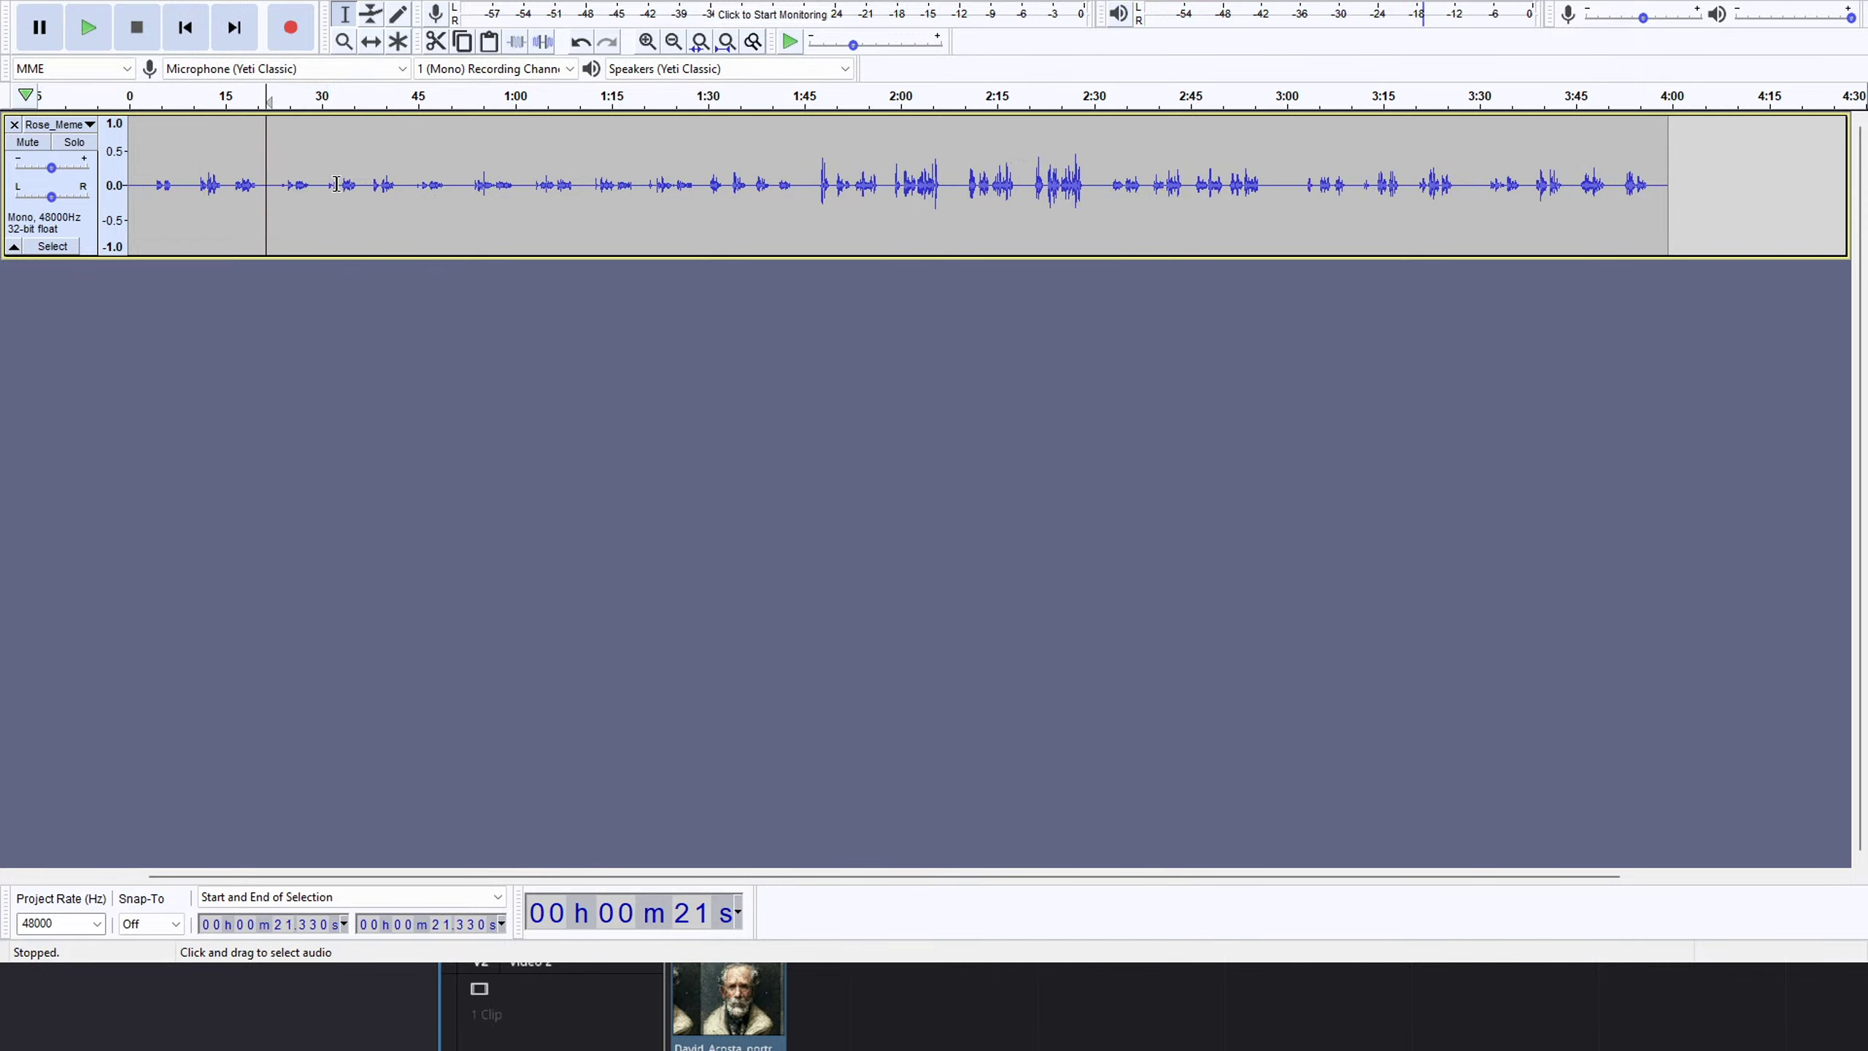
Delete the flawed take from about 0:10.1 to 0:15.6.
left_click_drag(228, 190, 193, 192)
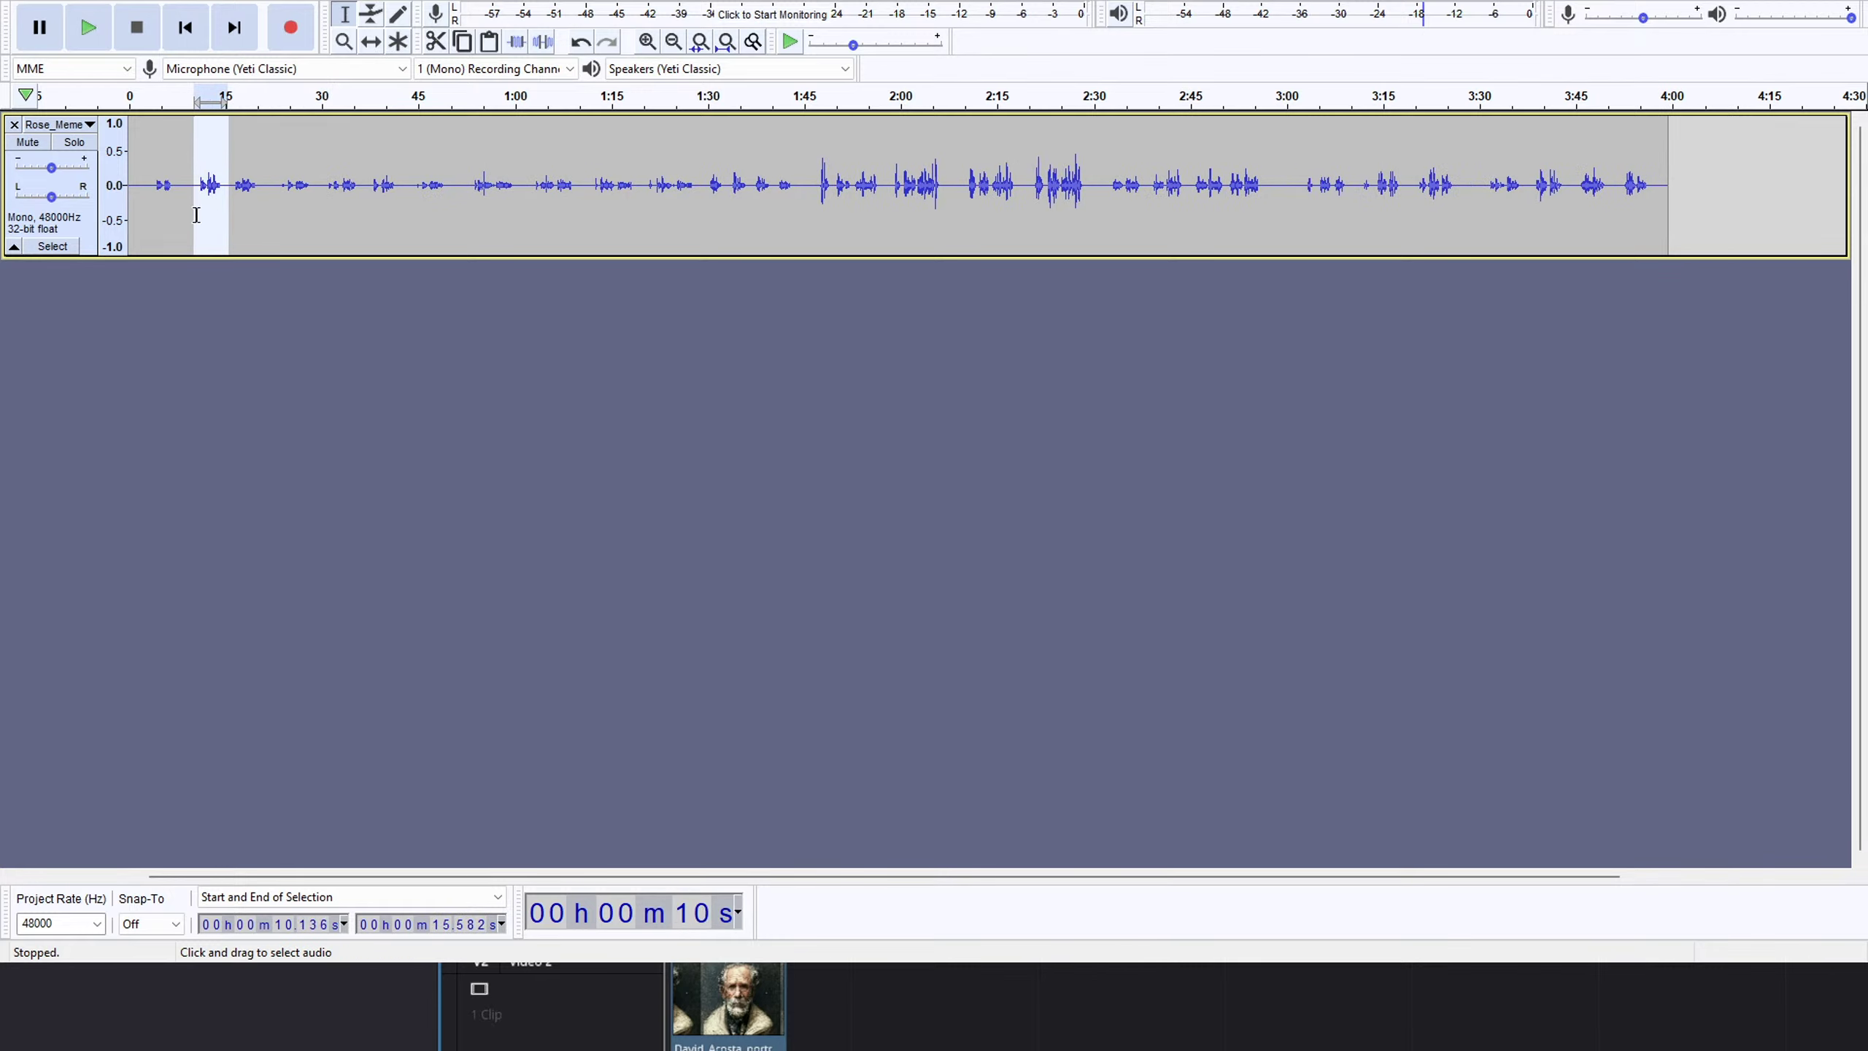
key("Delete")
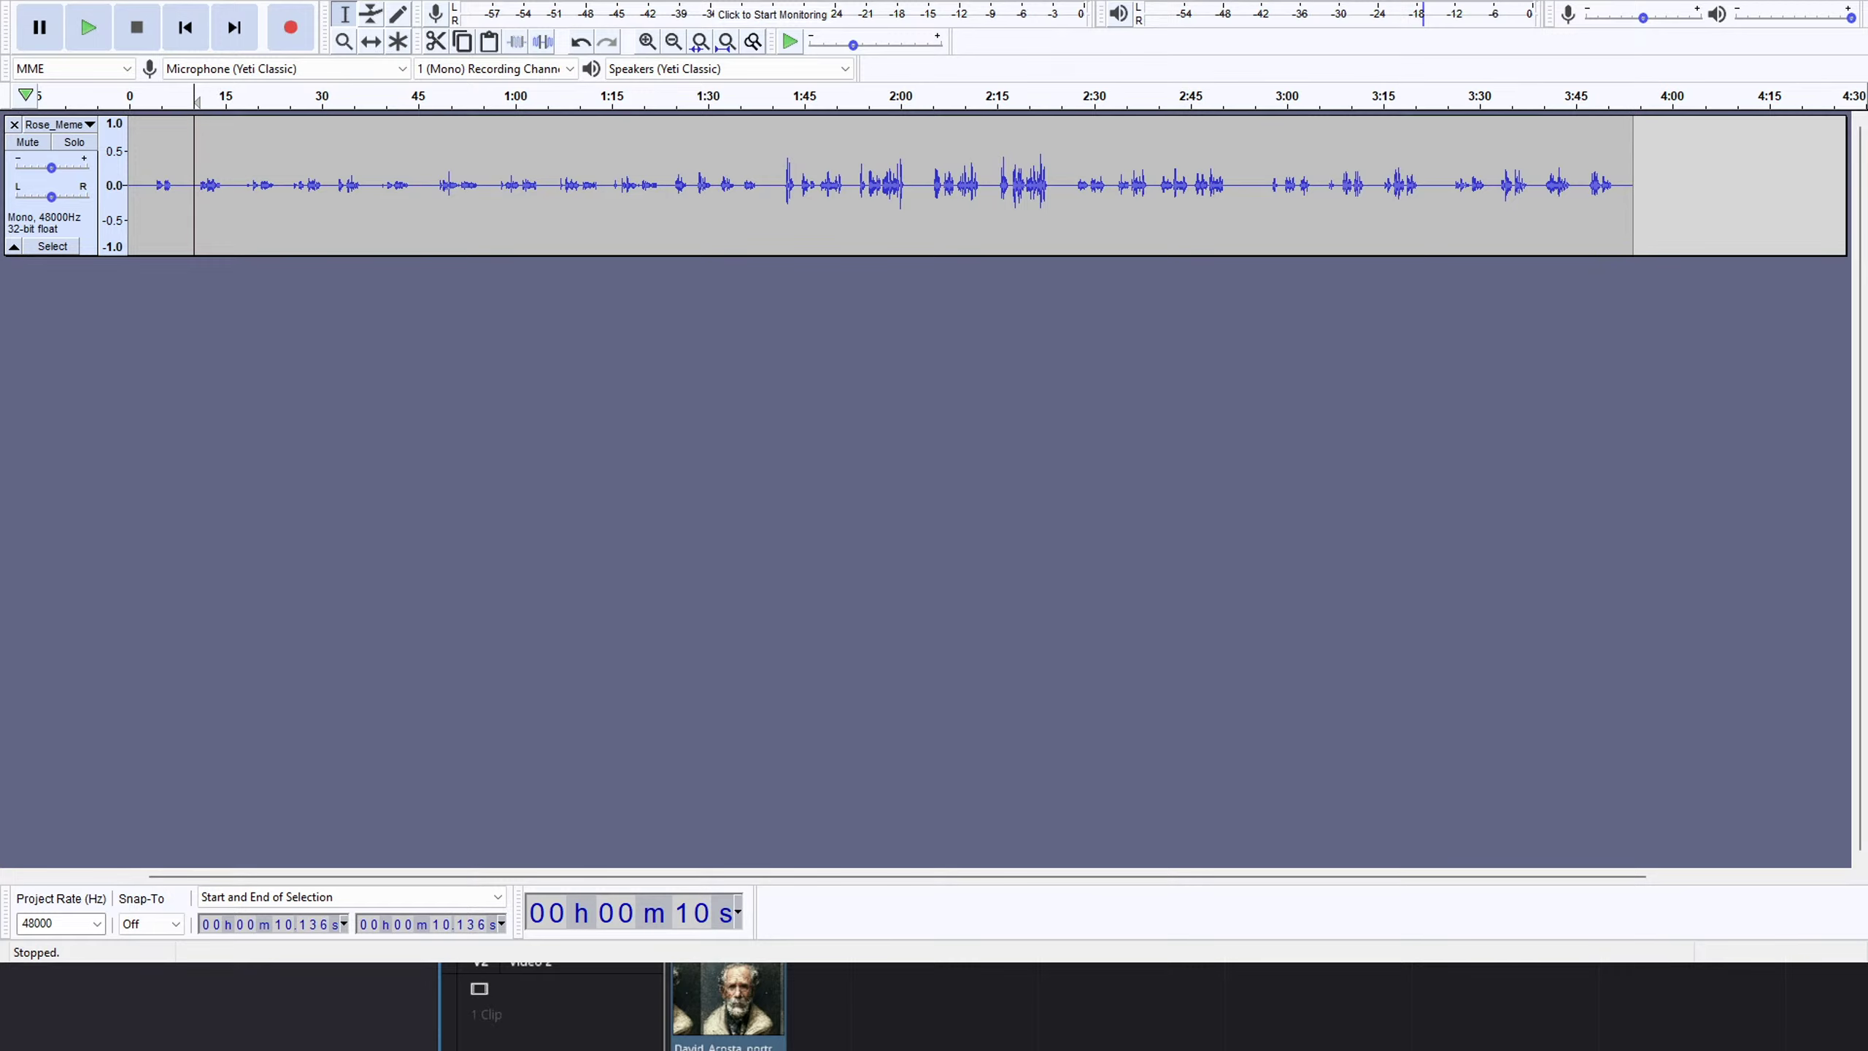
left_click(457, 430)
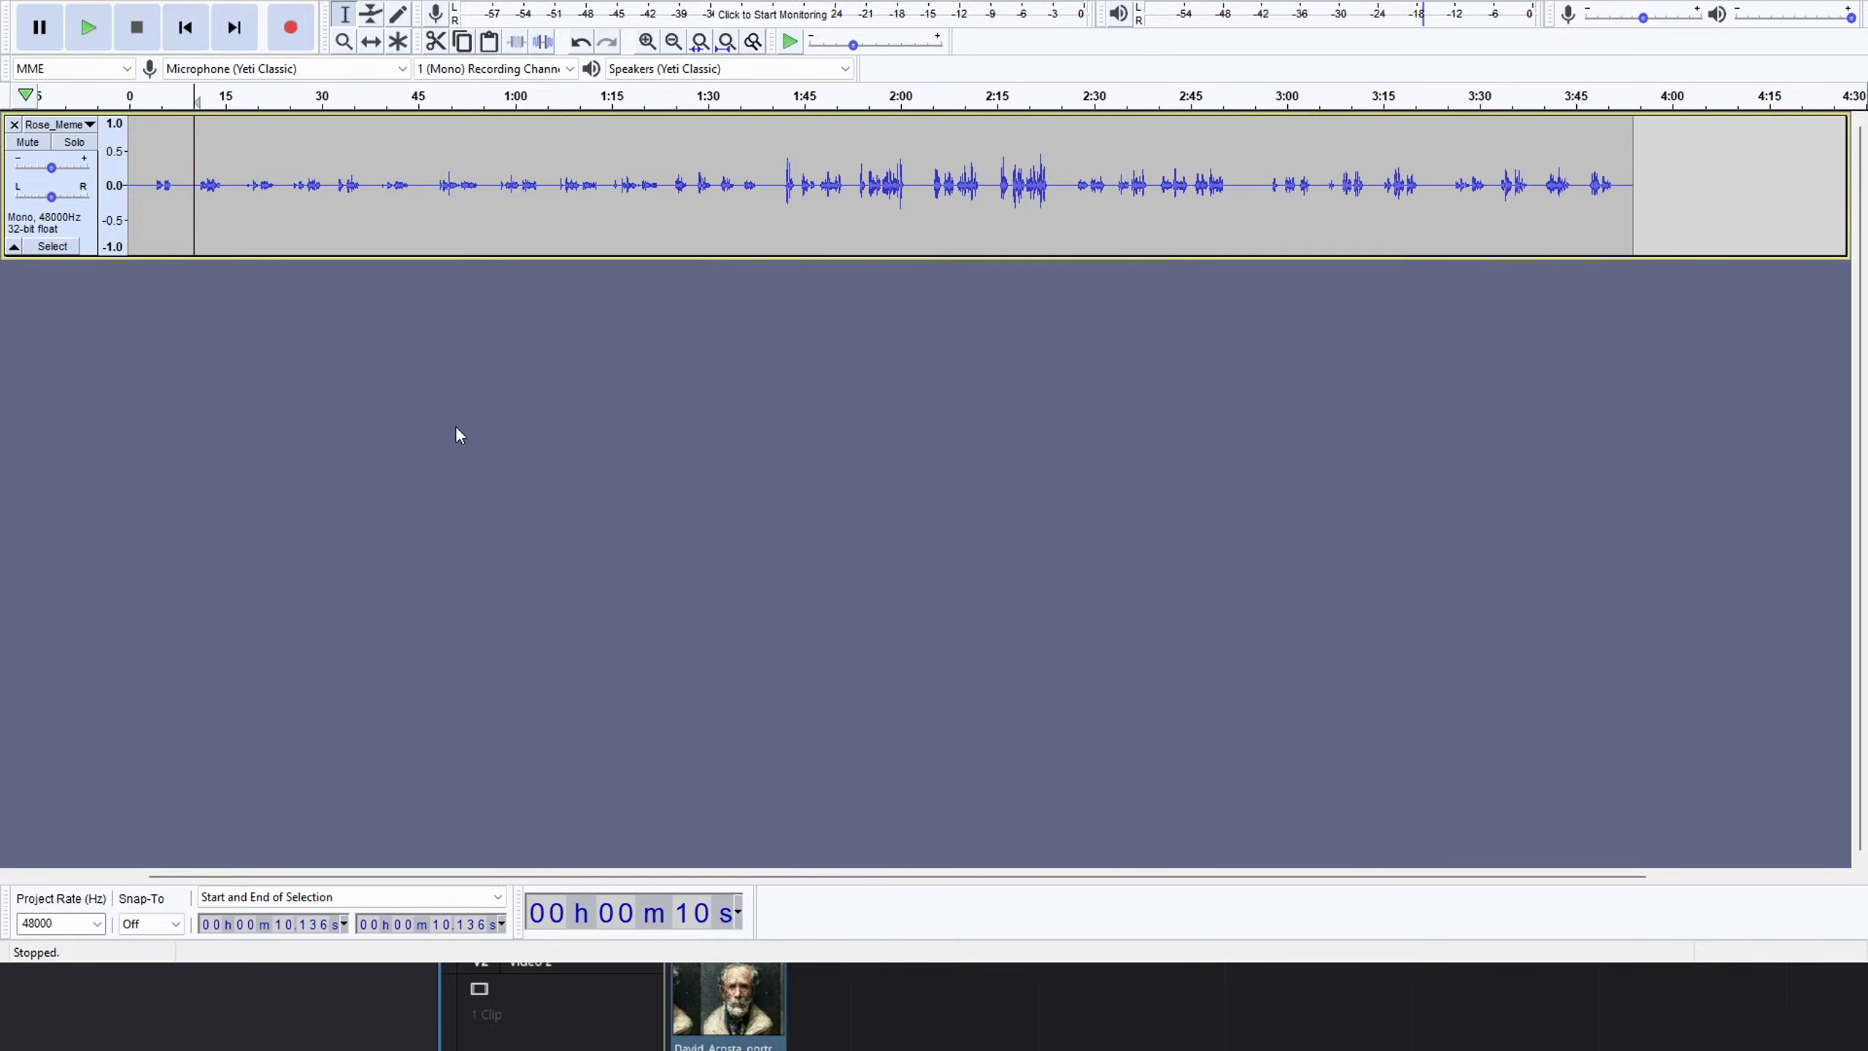
Listen to the takes from about 0:18 to 0:43 and delete the repeated ones from about 0:17.9 to 0:31.
left_click(244, 107)
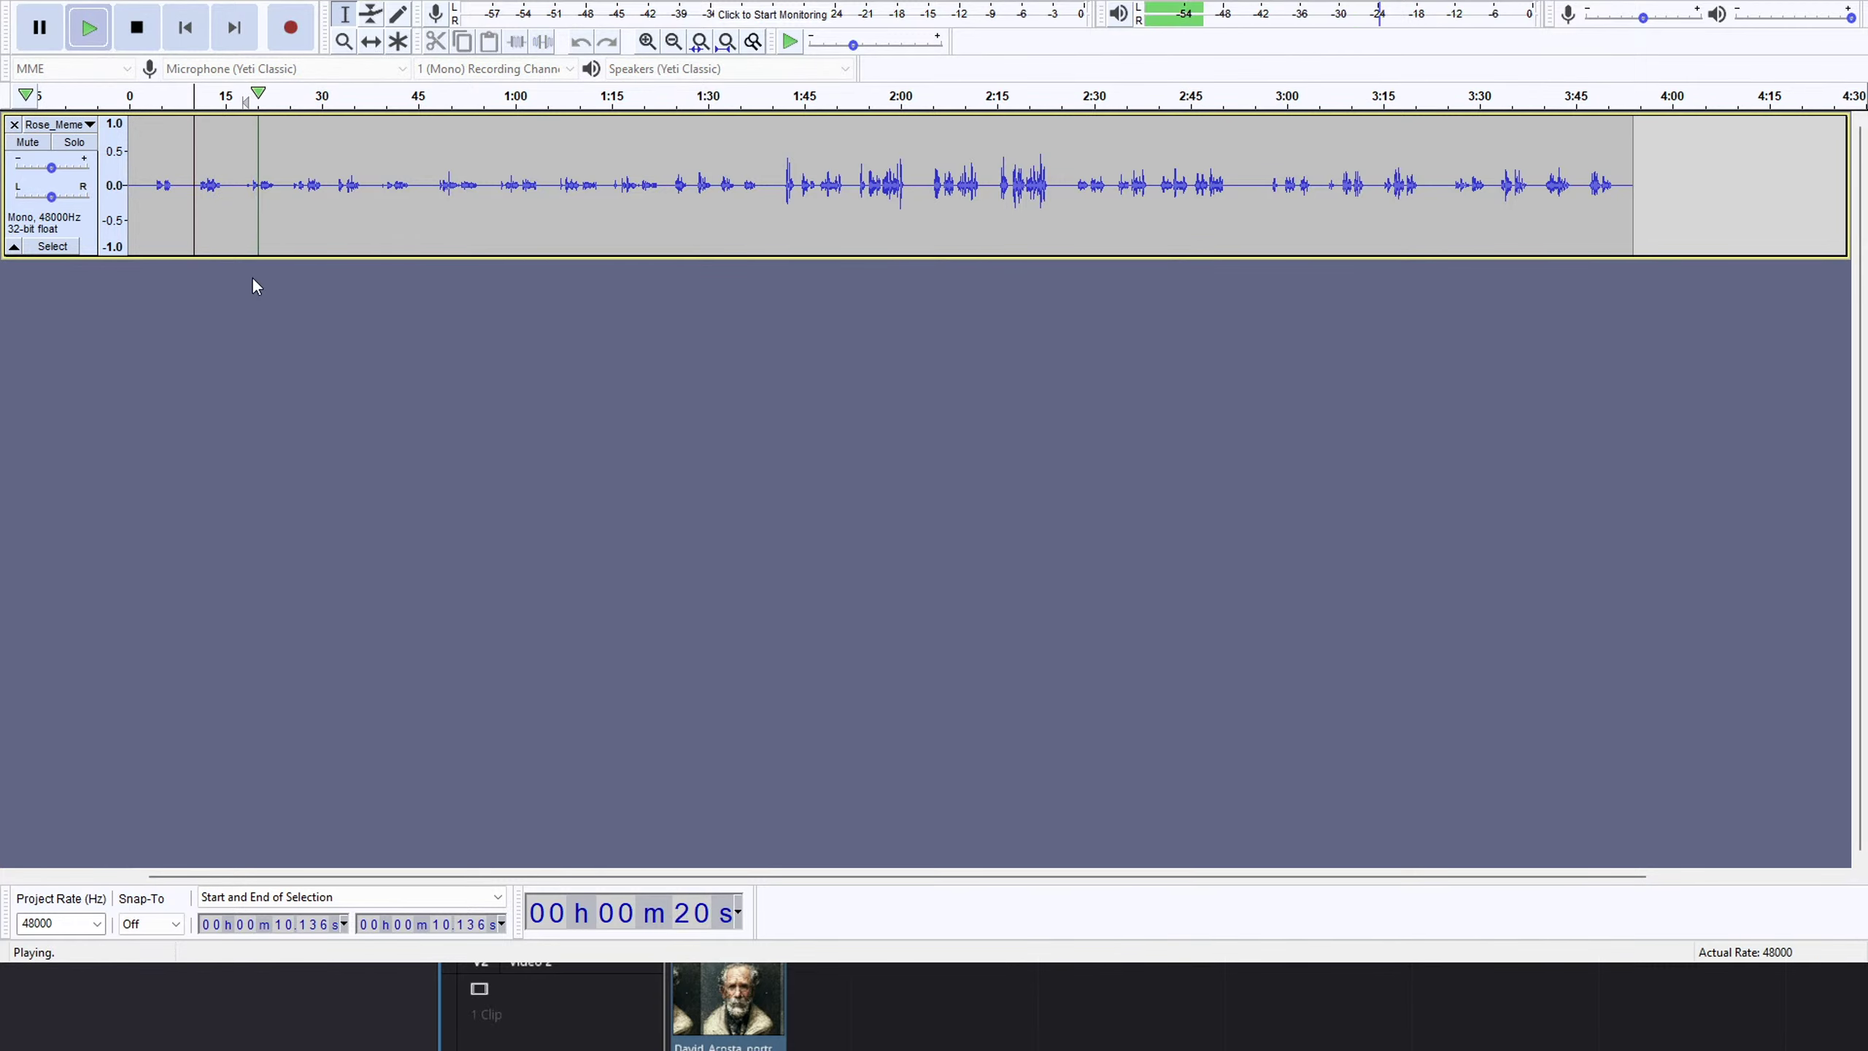
left_click(291, 109)
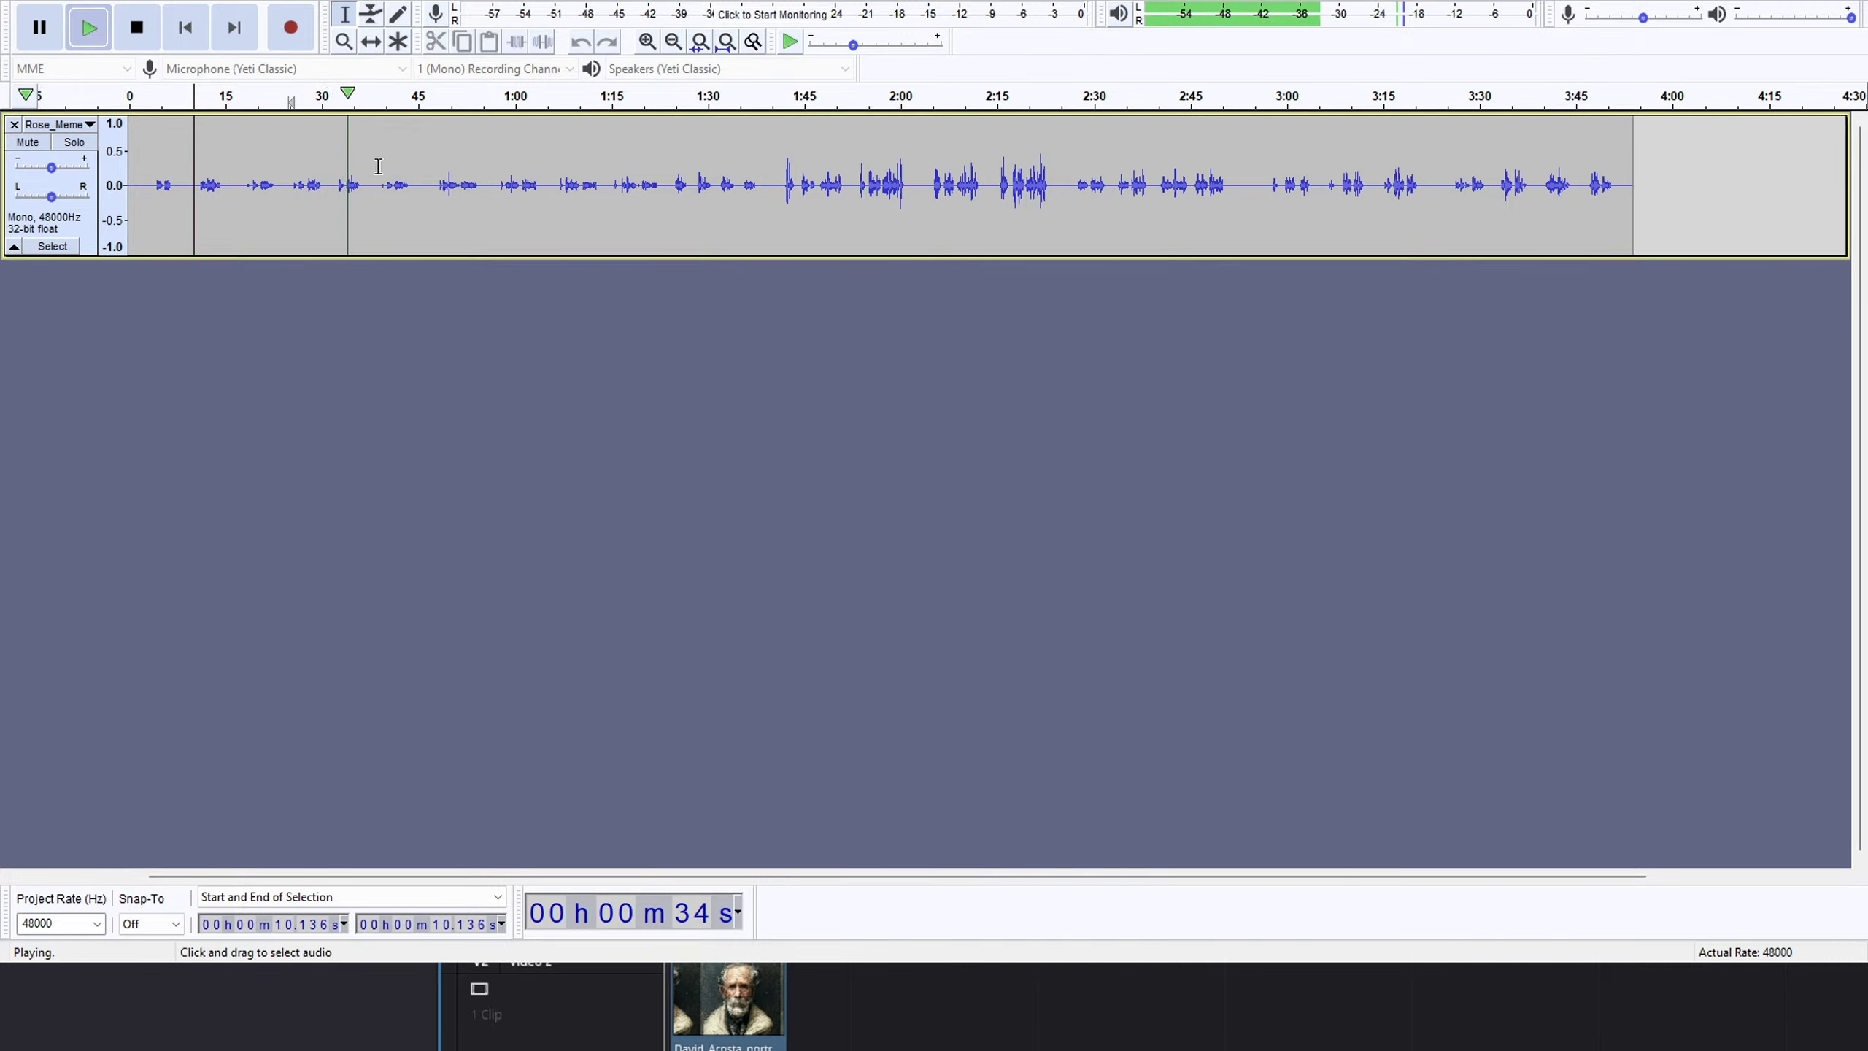
left_click(380, 107)
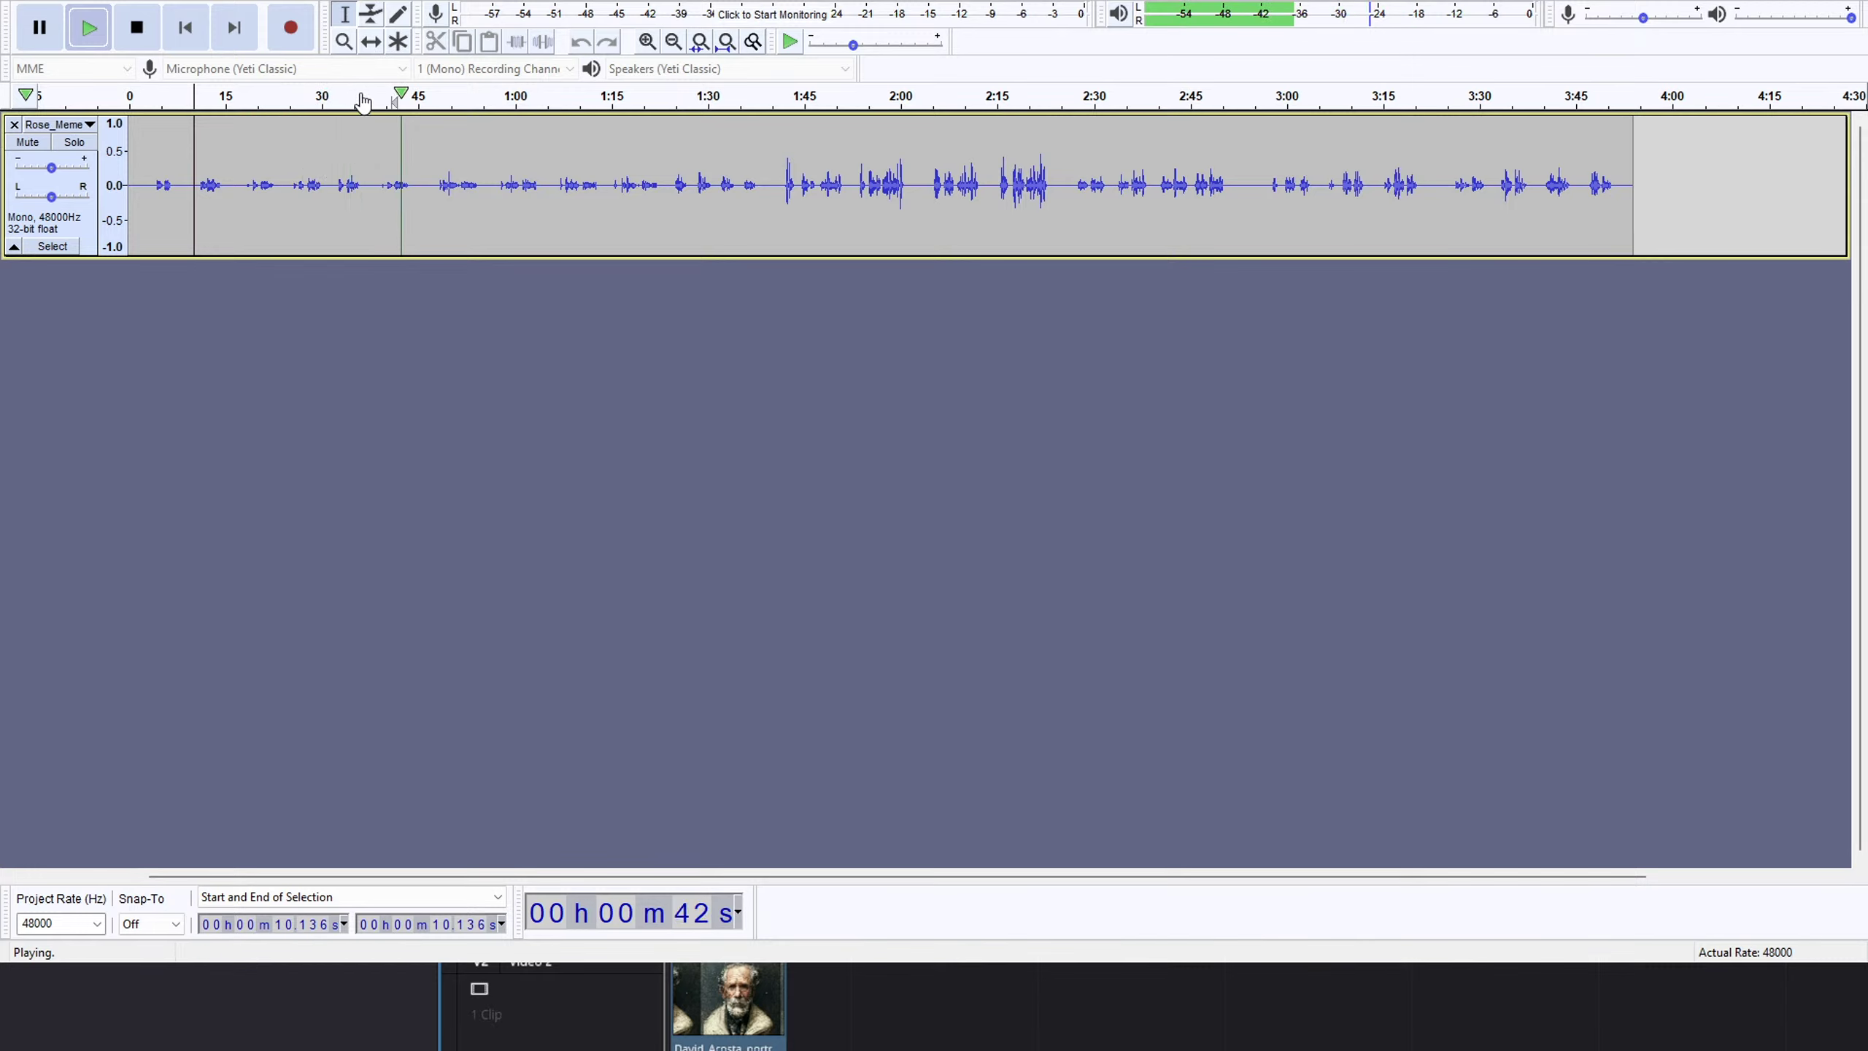
left_click(378, 103)
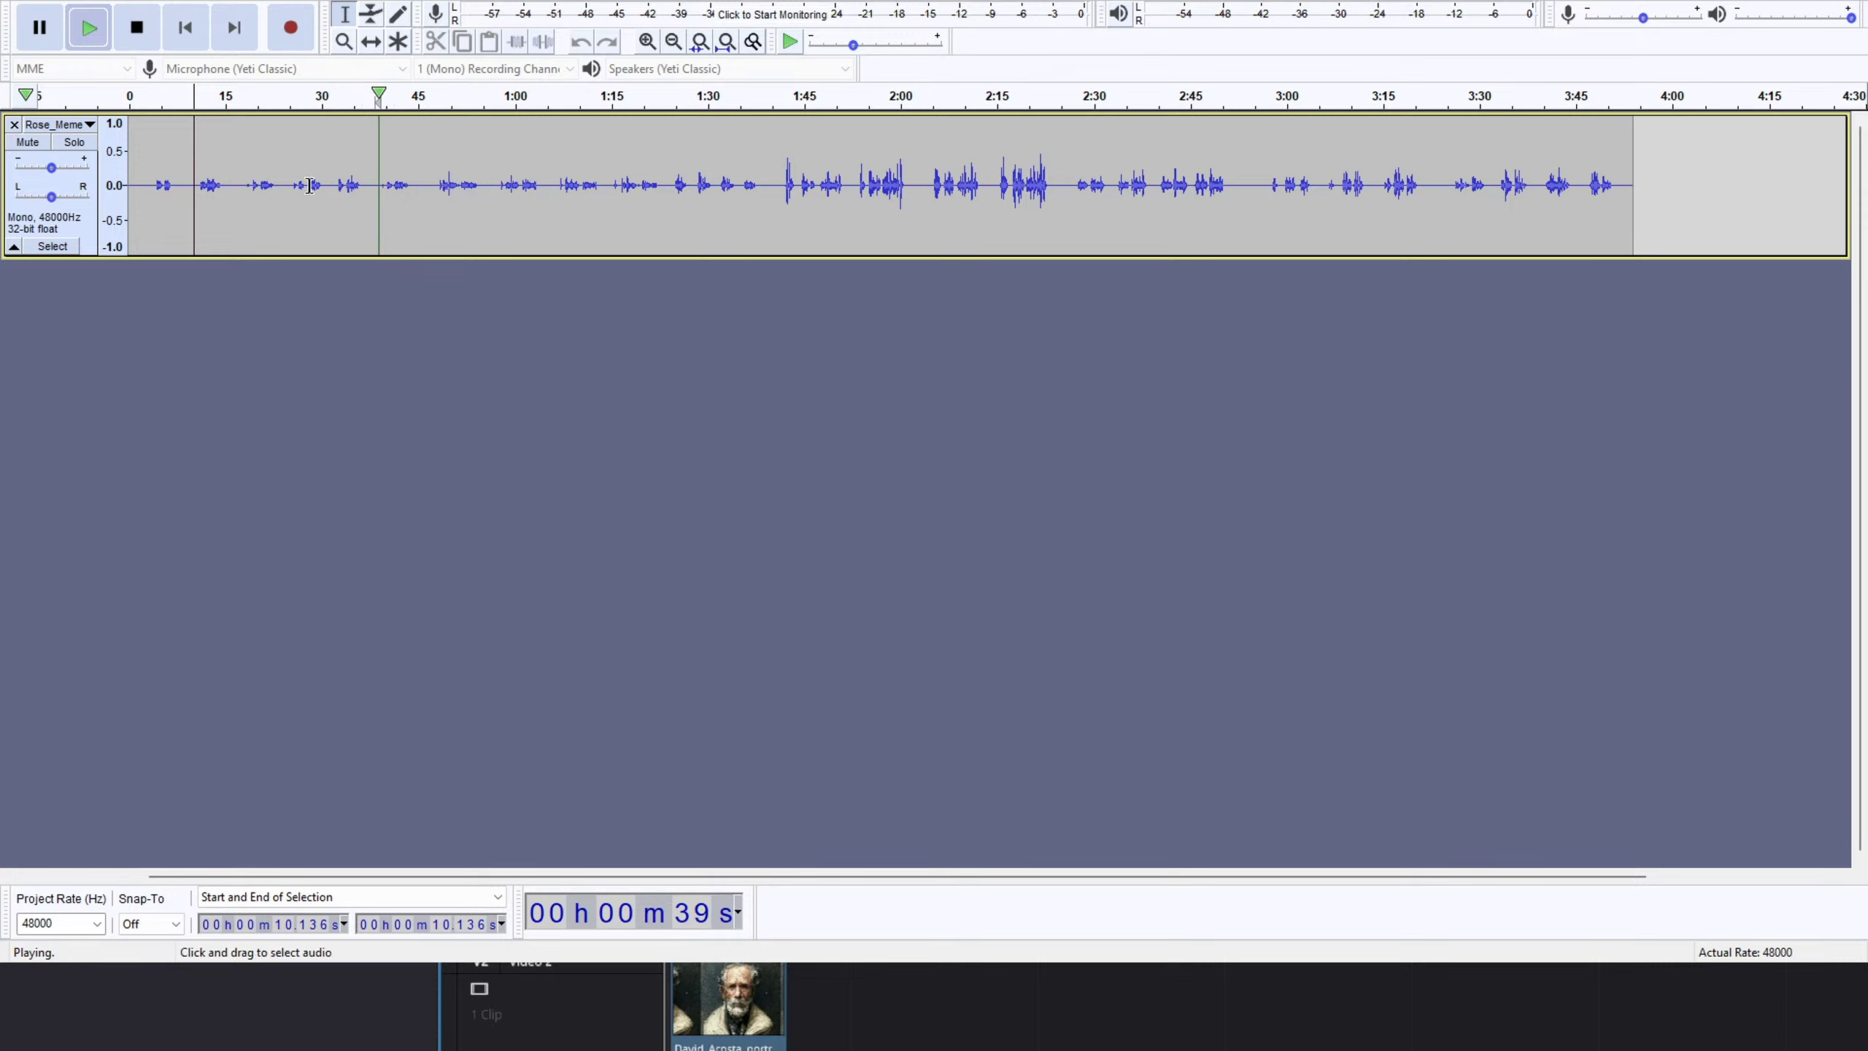
left_click_drag(328, 186, 244, 198)
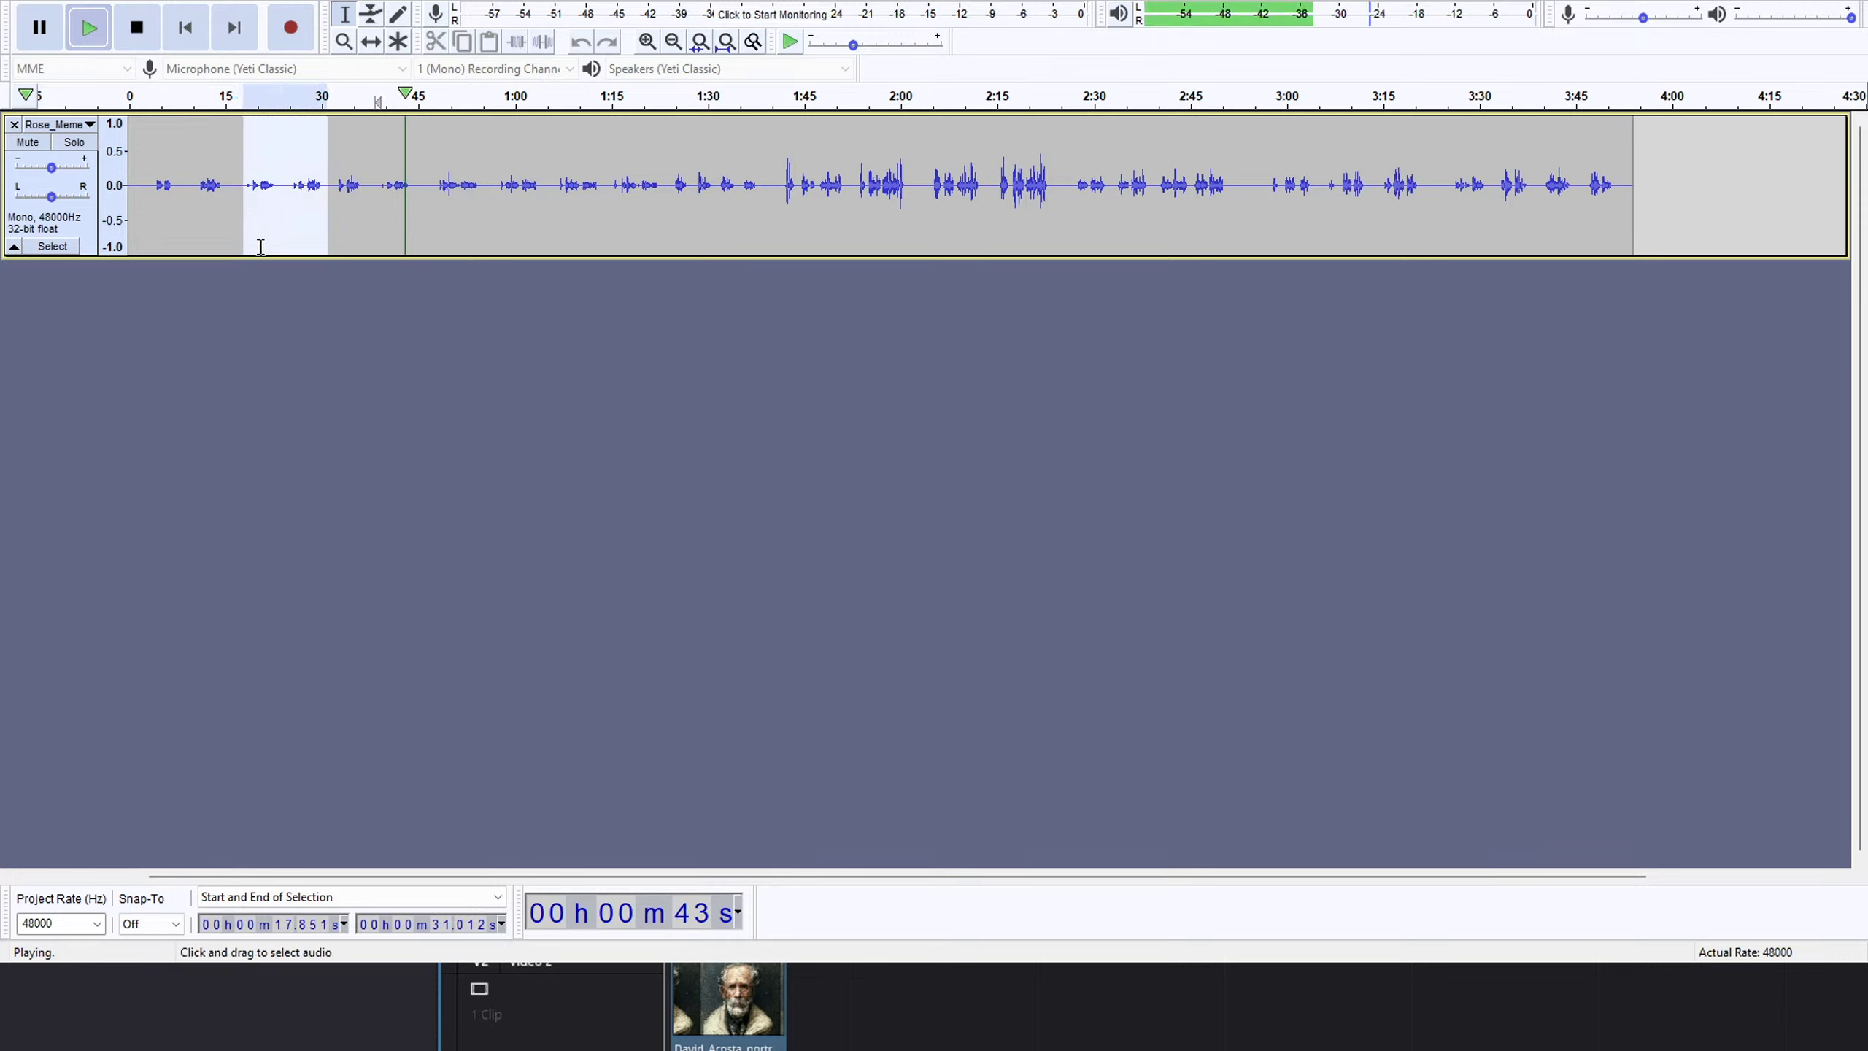
key("space")
key("space")
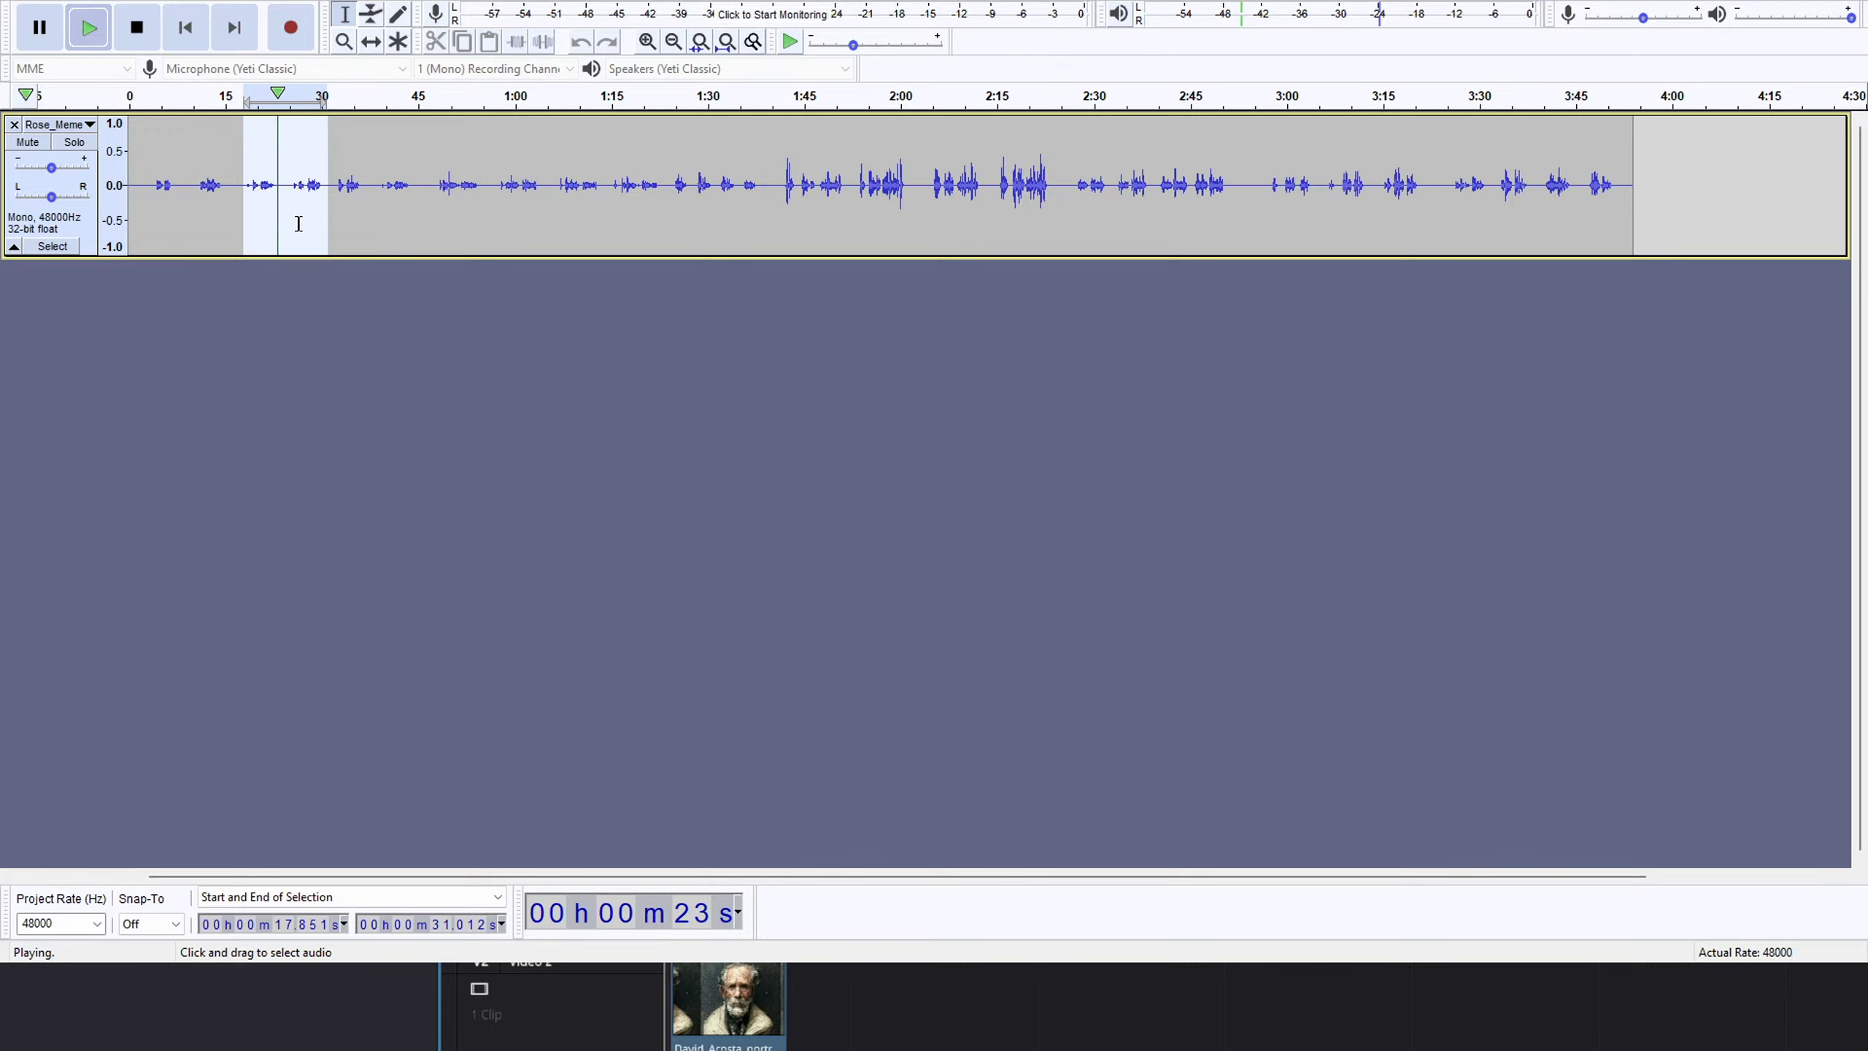
key("space")
key("Delete")
Play on from about 0:17.9 and delete the take from about 0:25.3 to 0:33.
key("space")
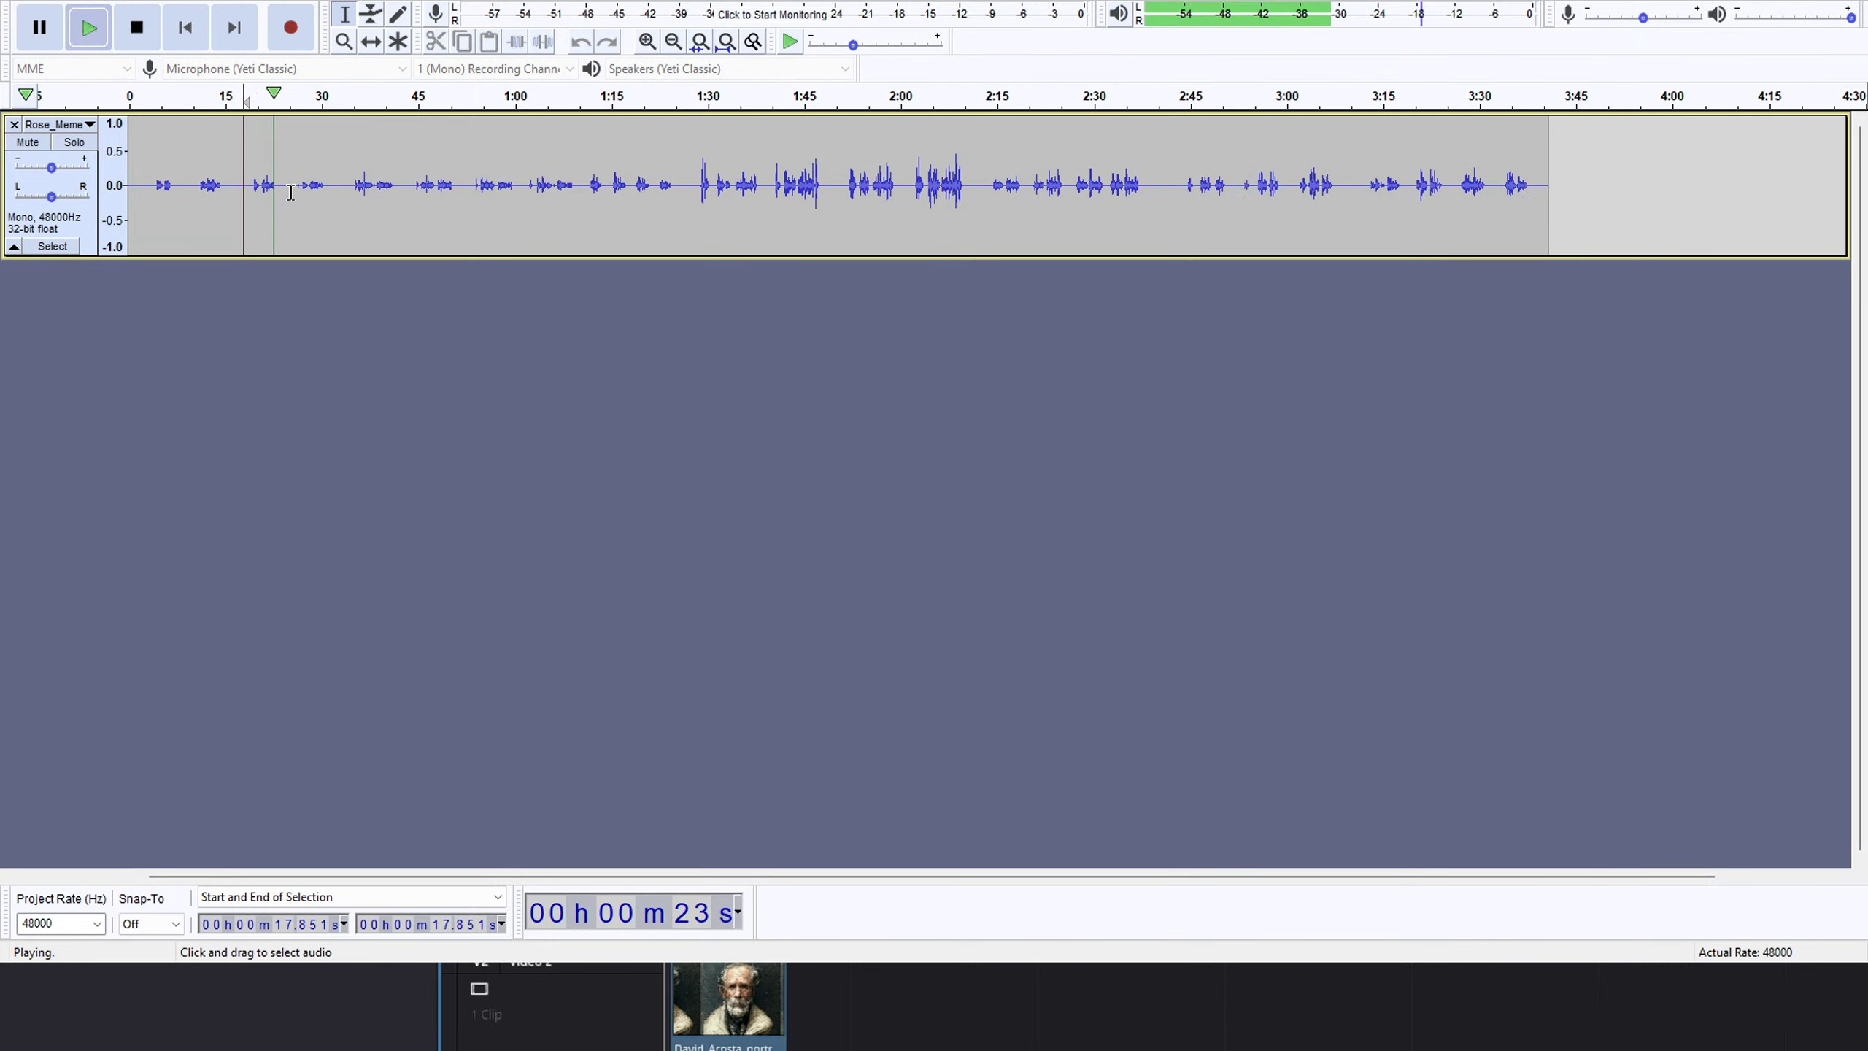
left_click_drag(292, 192, 343, 194)
key("space")
key("Delete")
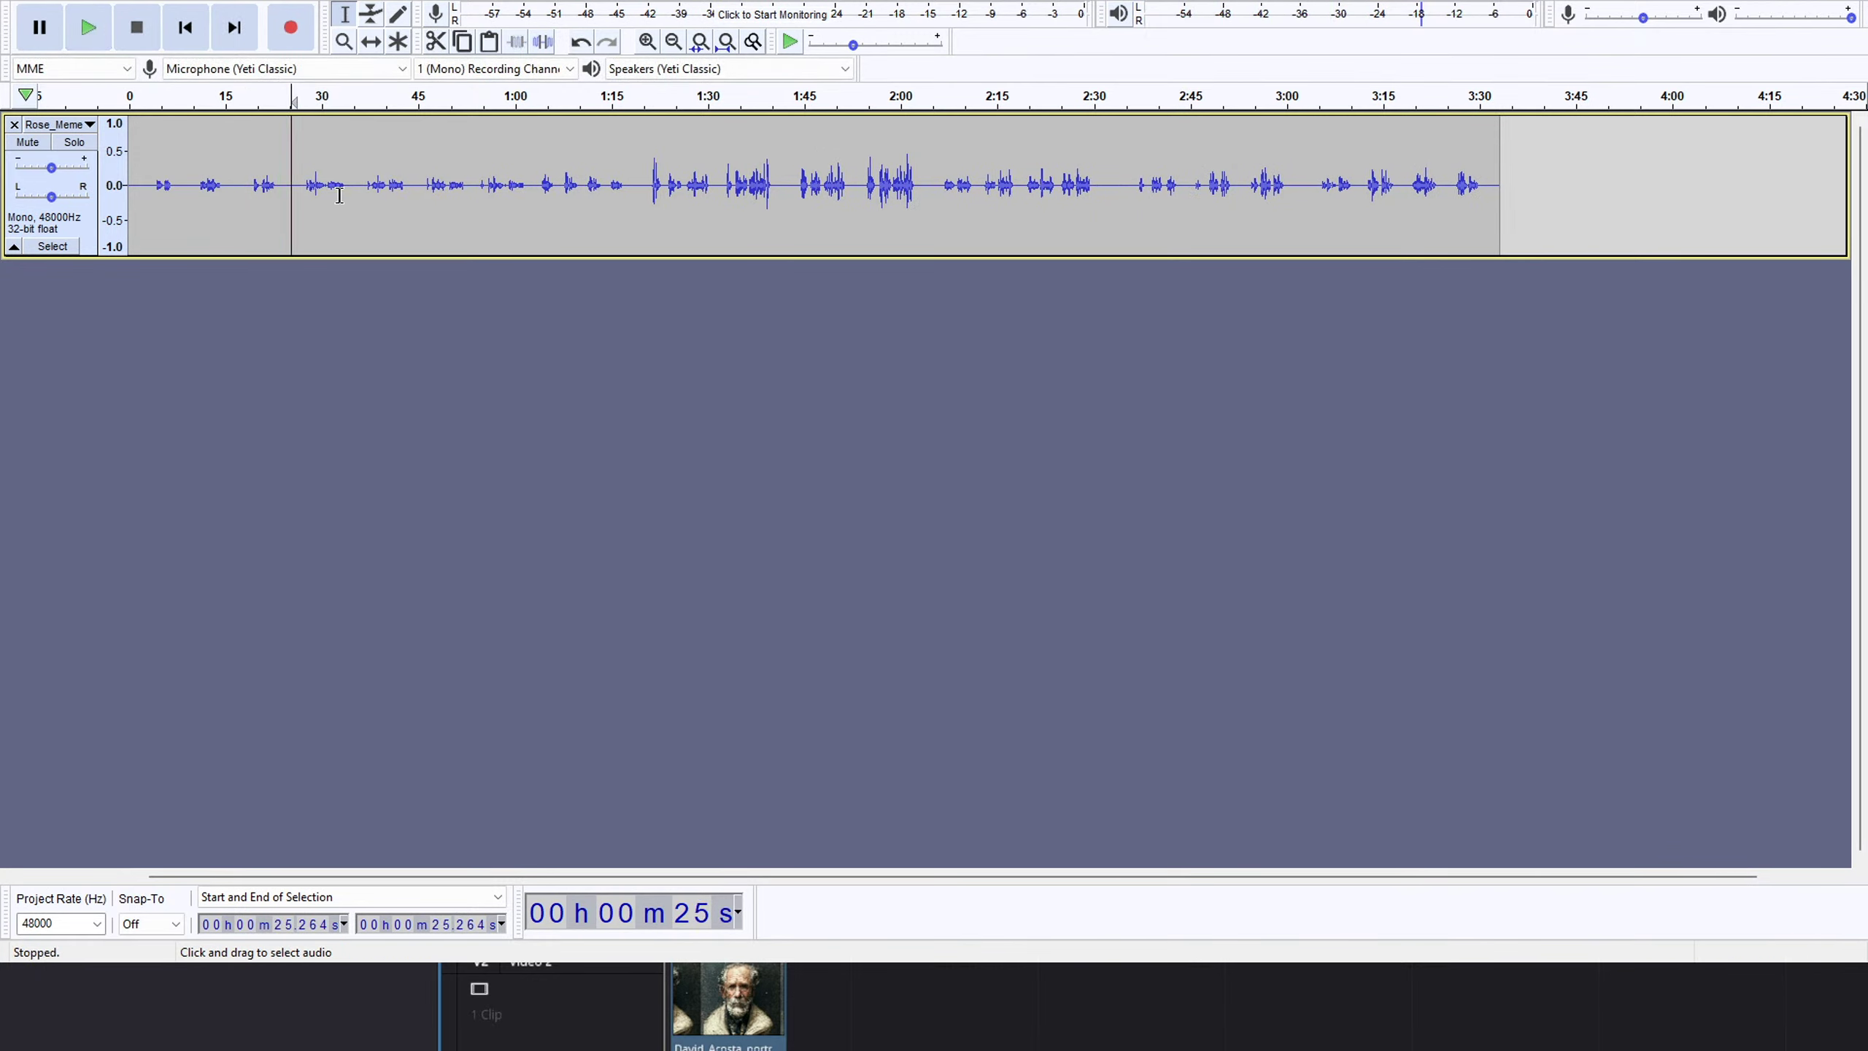
Listen on from about 0:25.3 and delete the take from about 0:26.5 to 0:35.7.
key("space")
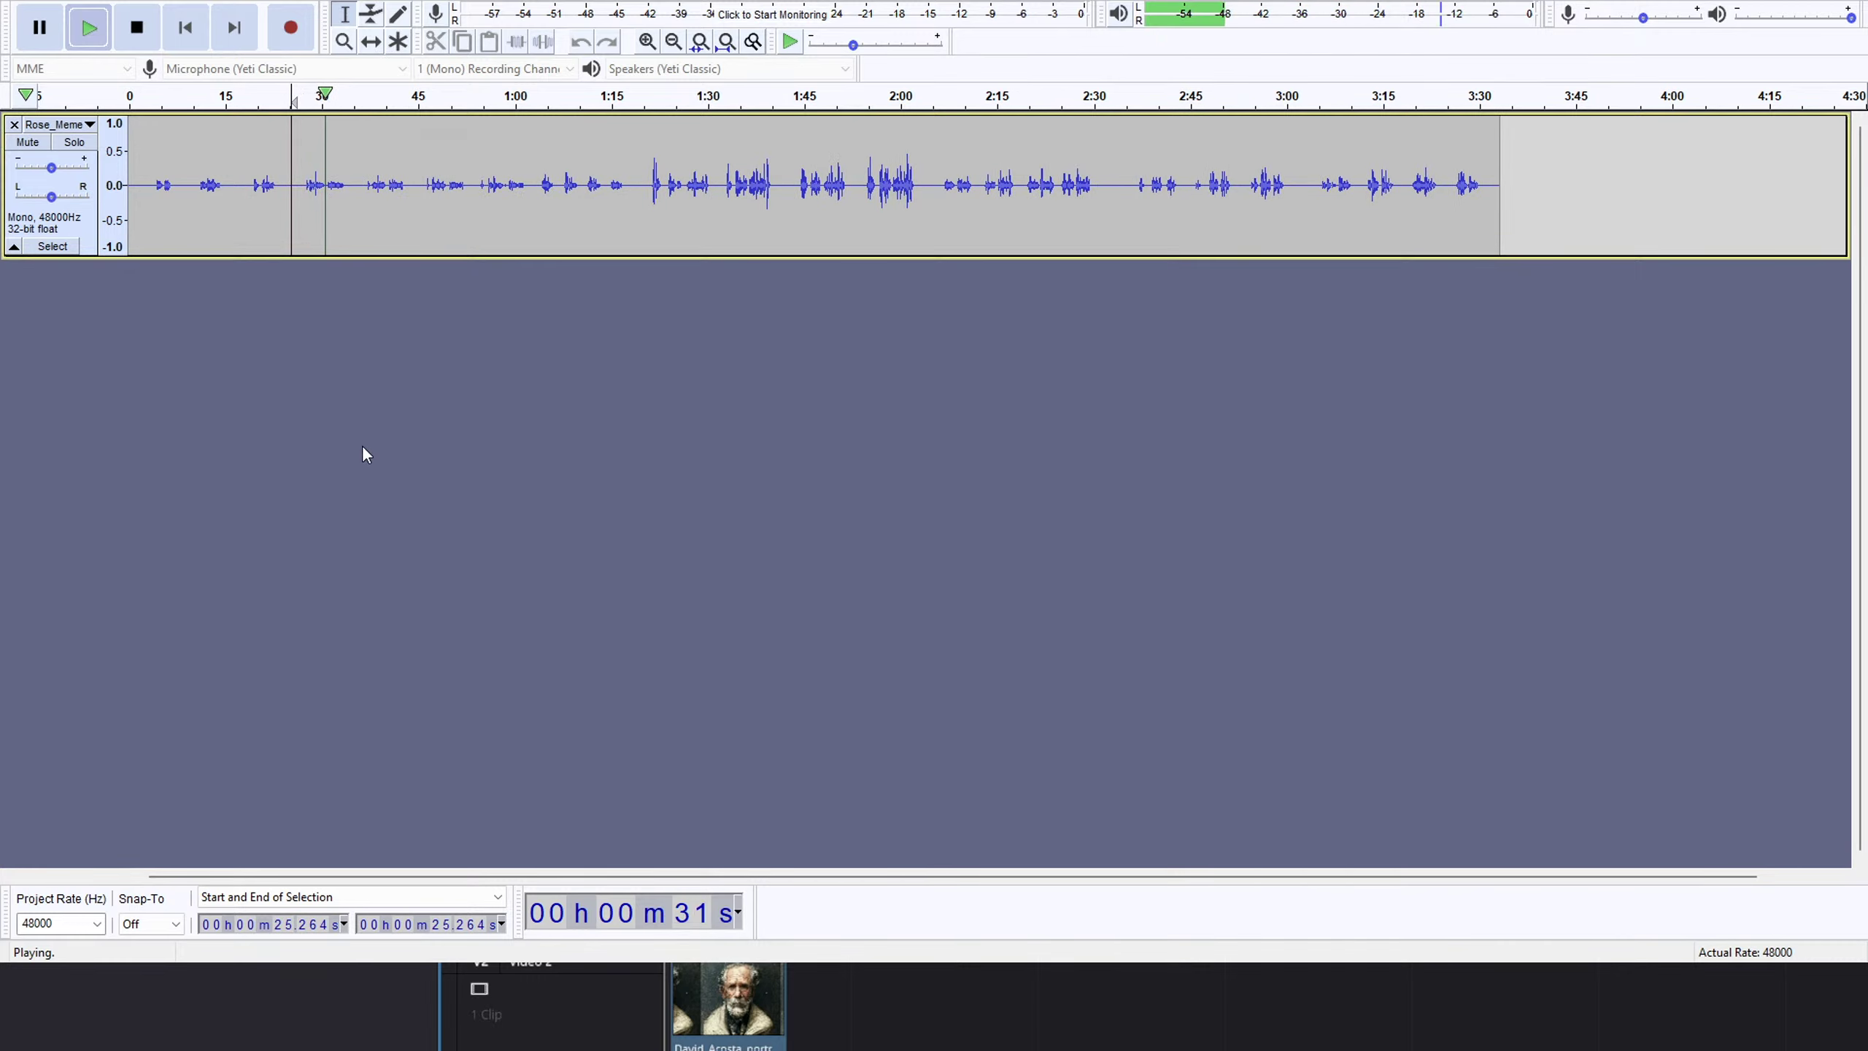
left_click(367, 193)
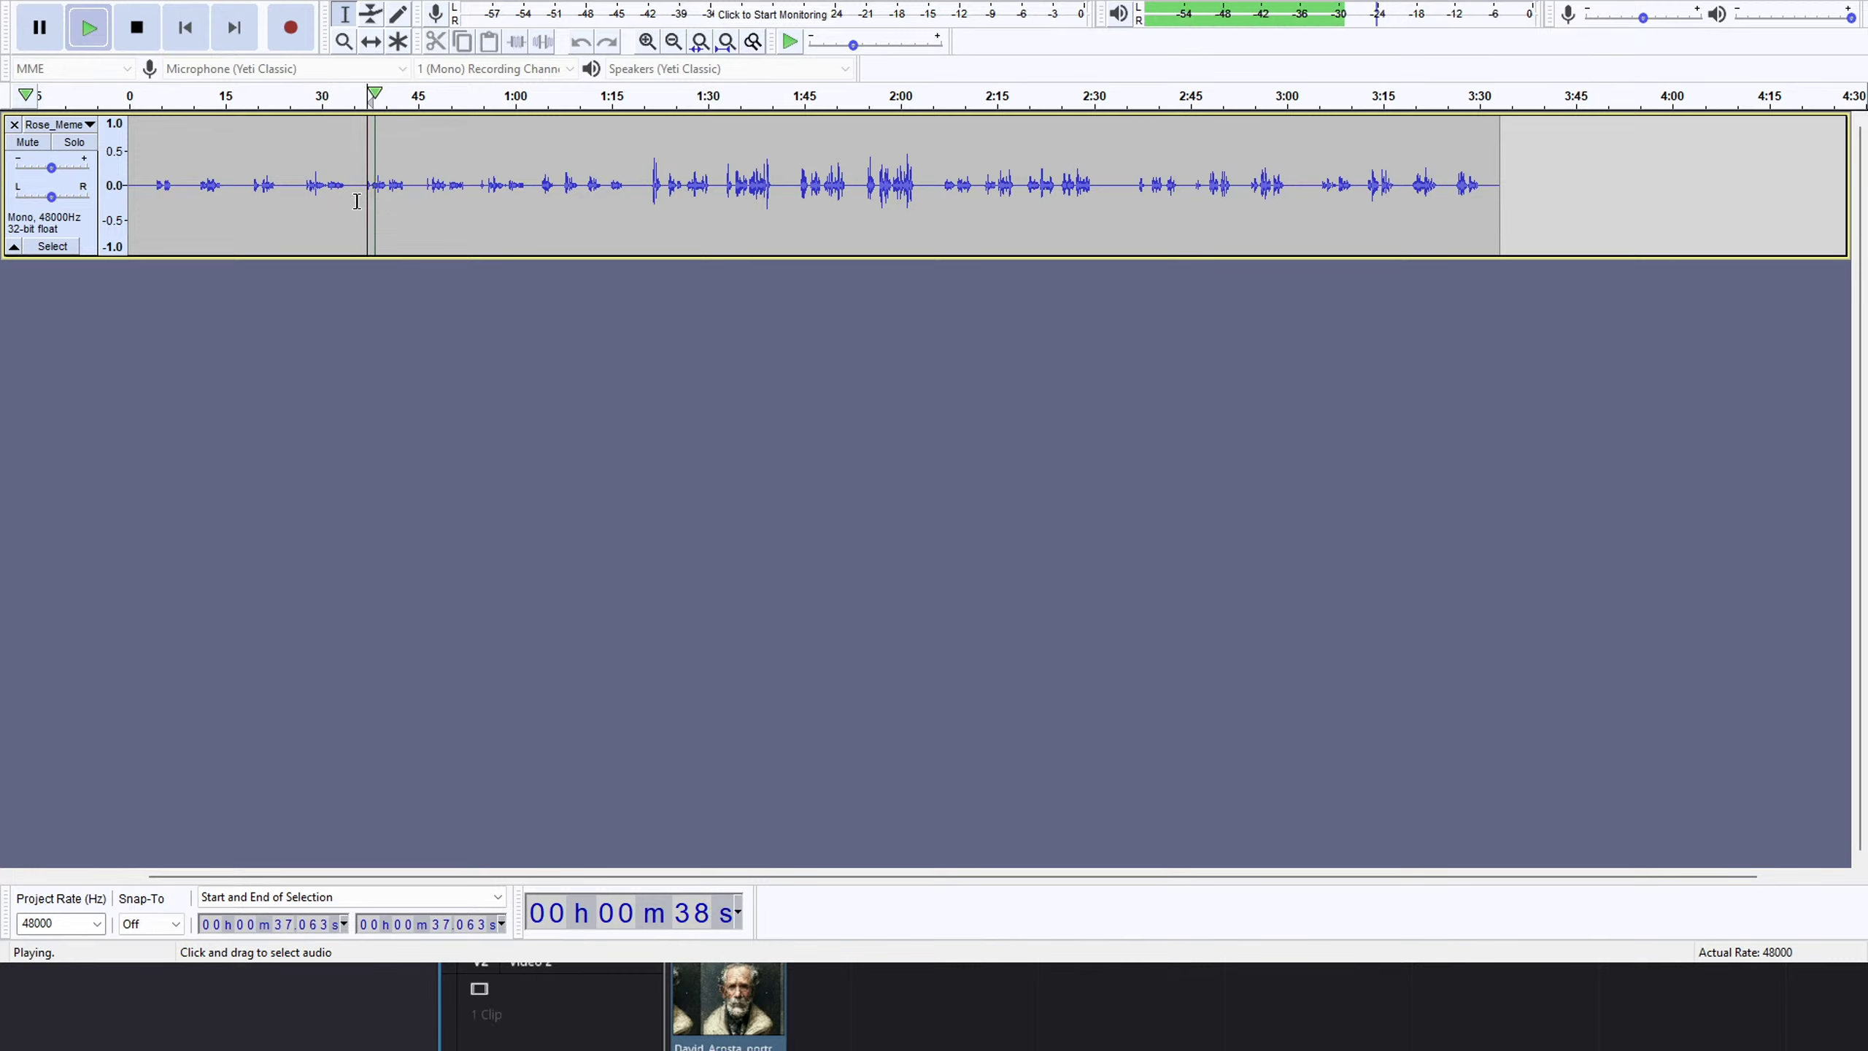
left_click_drag(358, 200, 298, 206)
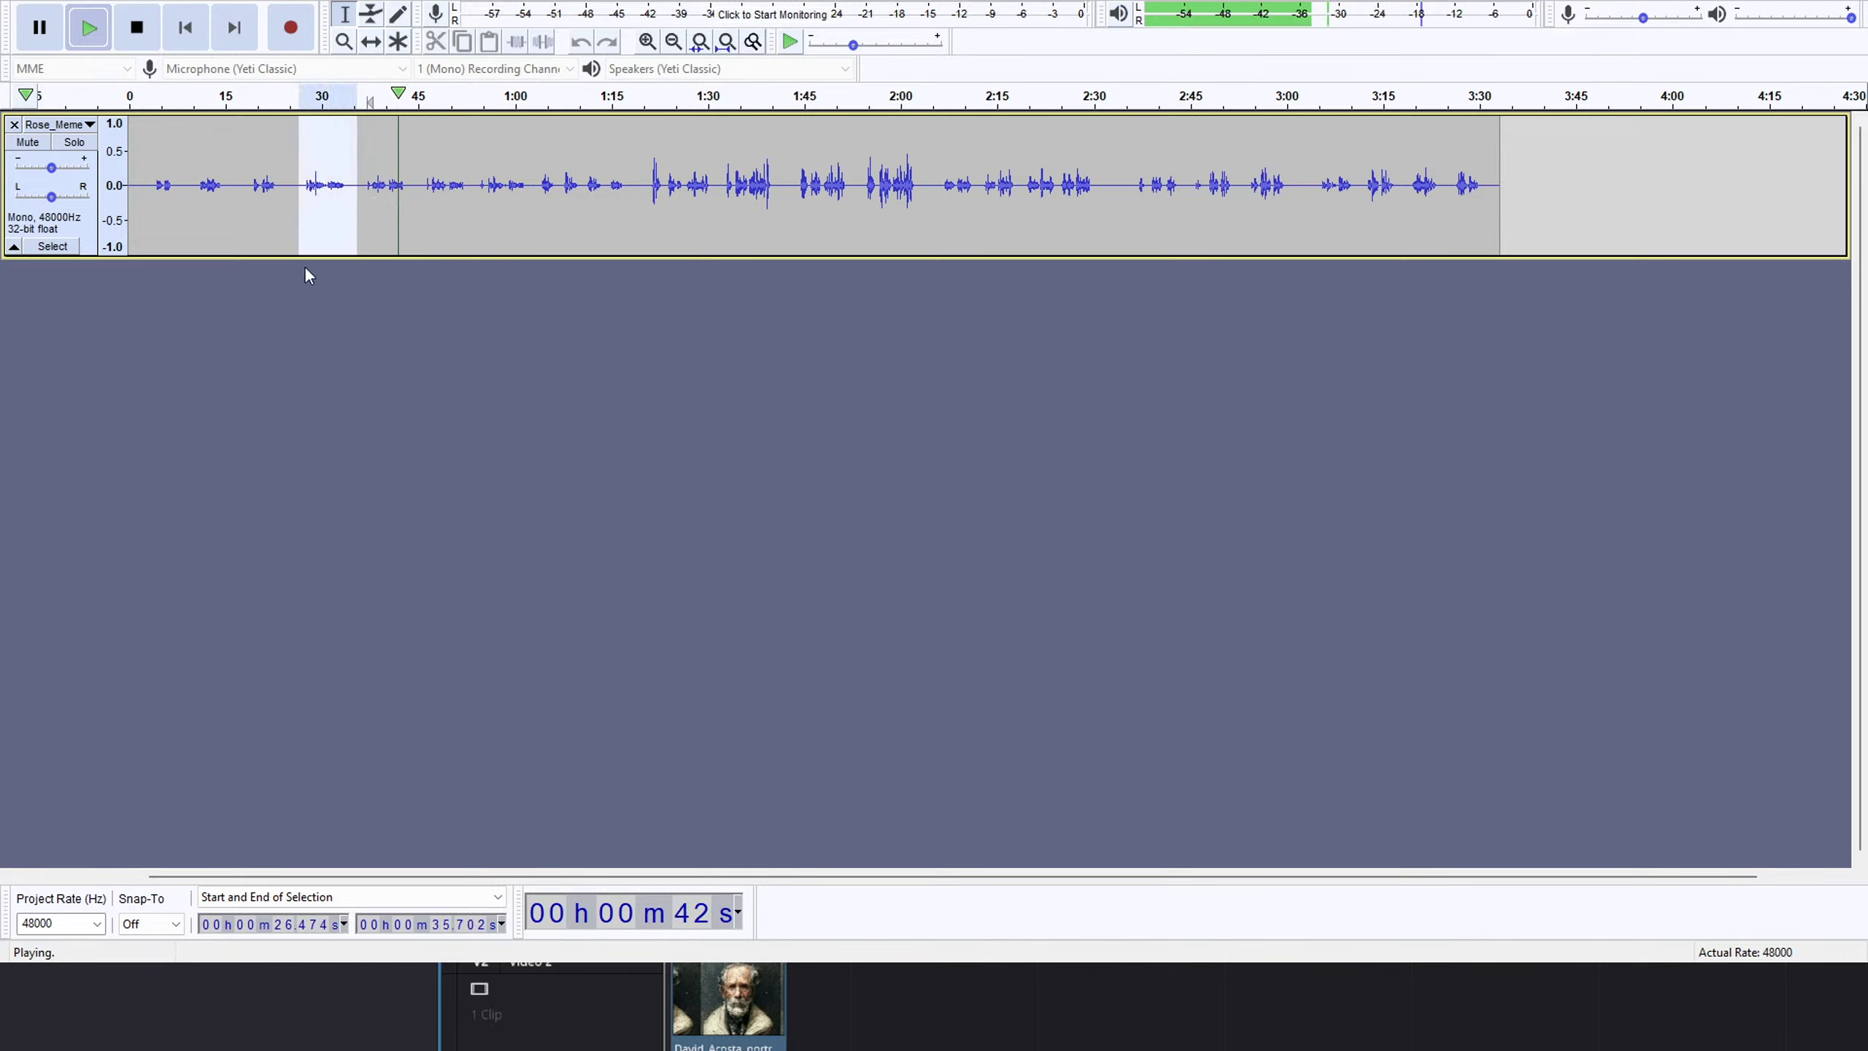
left_click(214, 383)
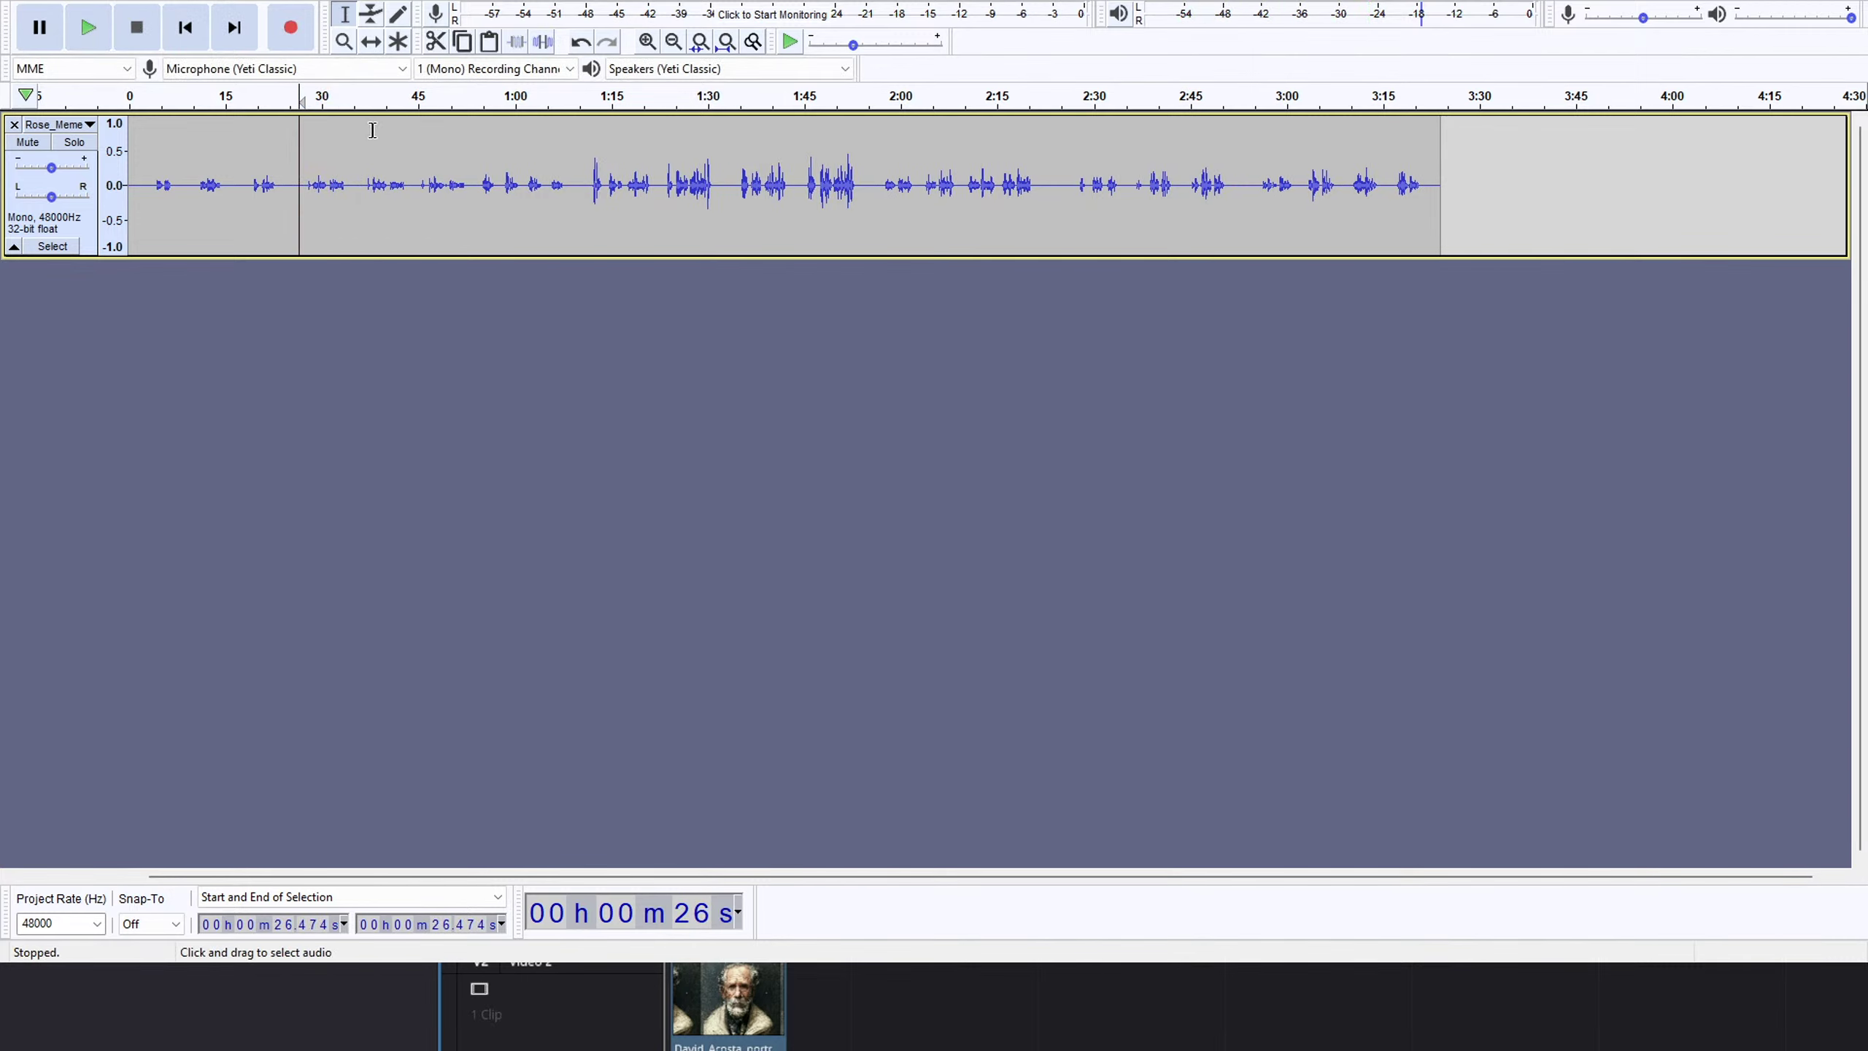
Play the following take from about 0:36 and delete the one before it, from about 0:25.6 to 0:35.7.
left_click(364, 106)
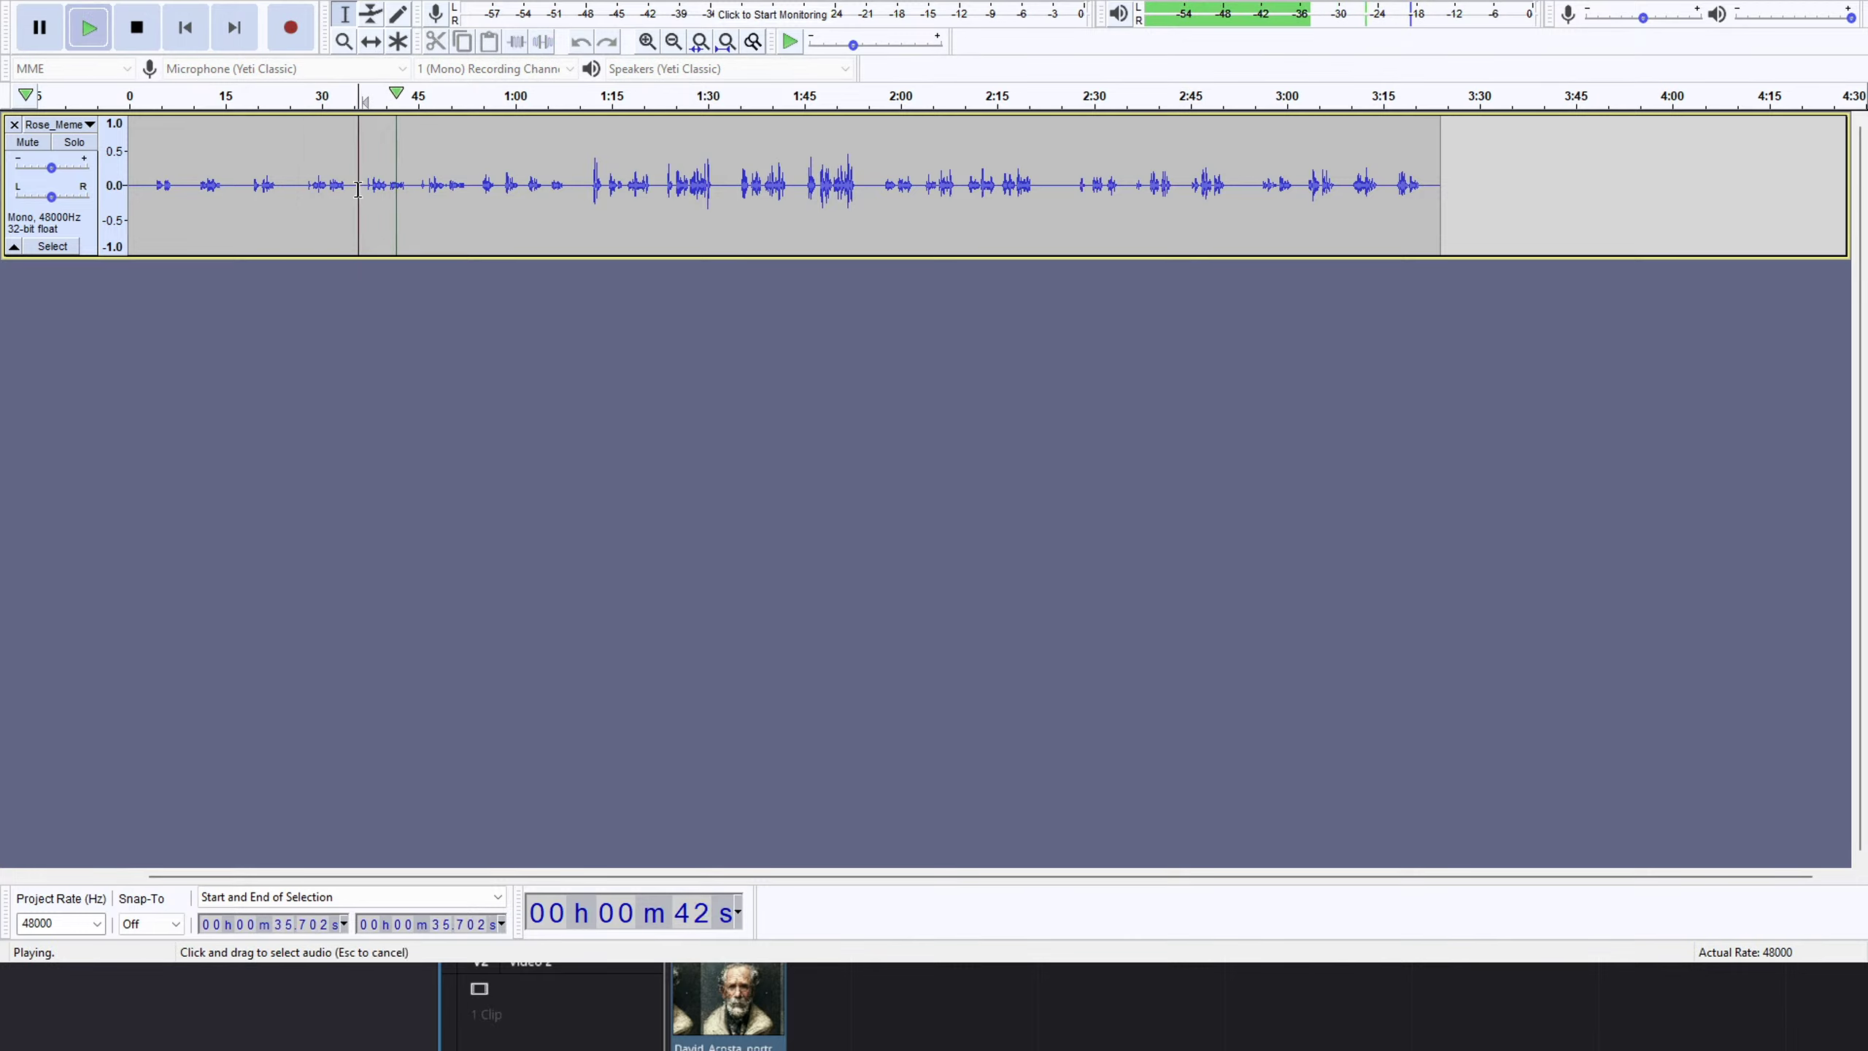
left_click_drag(358, 188, 293, 188)
key("space")
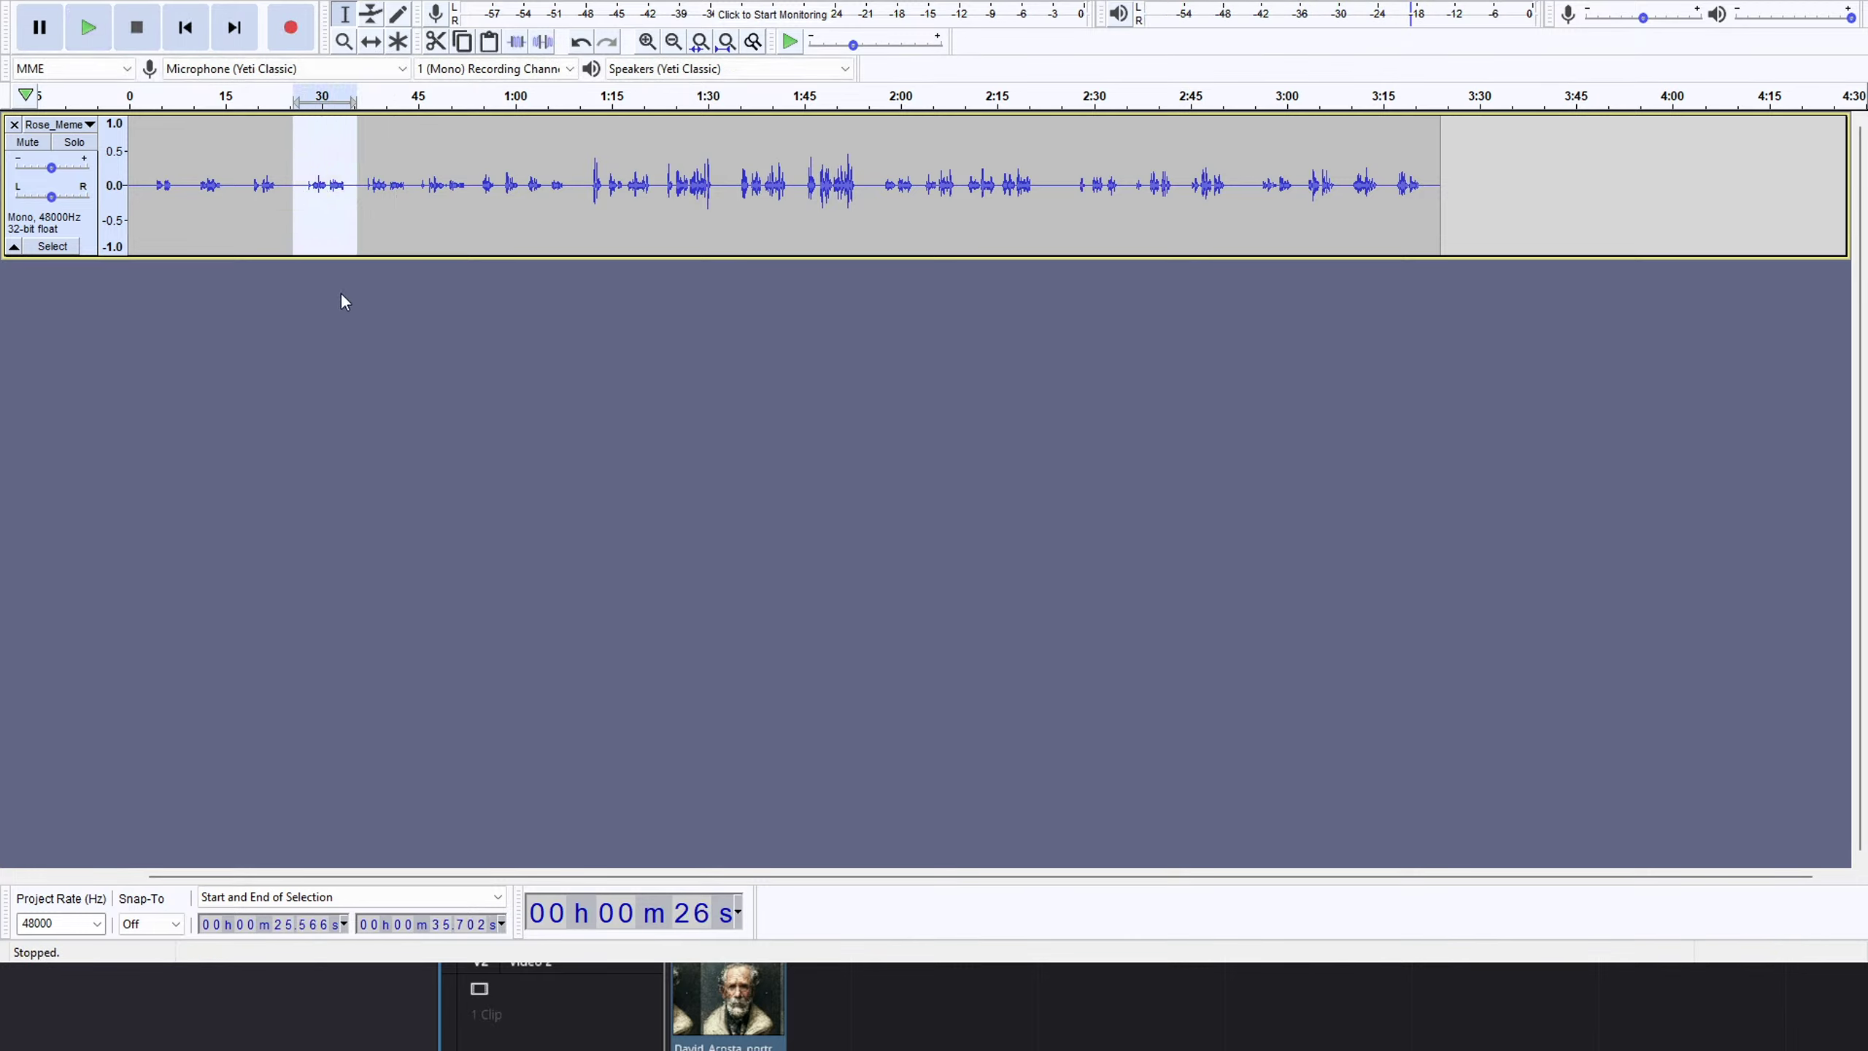
key("Delete")
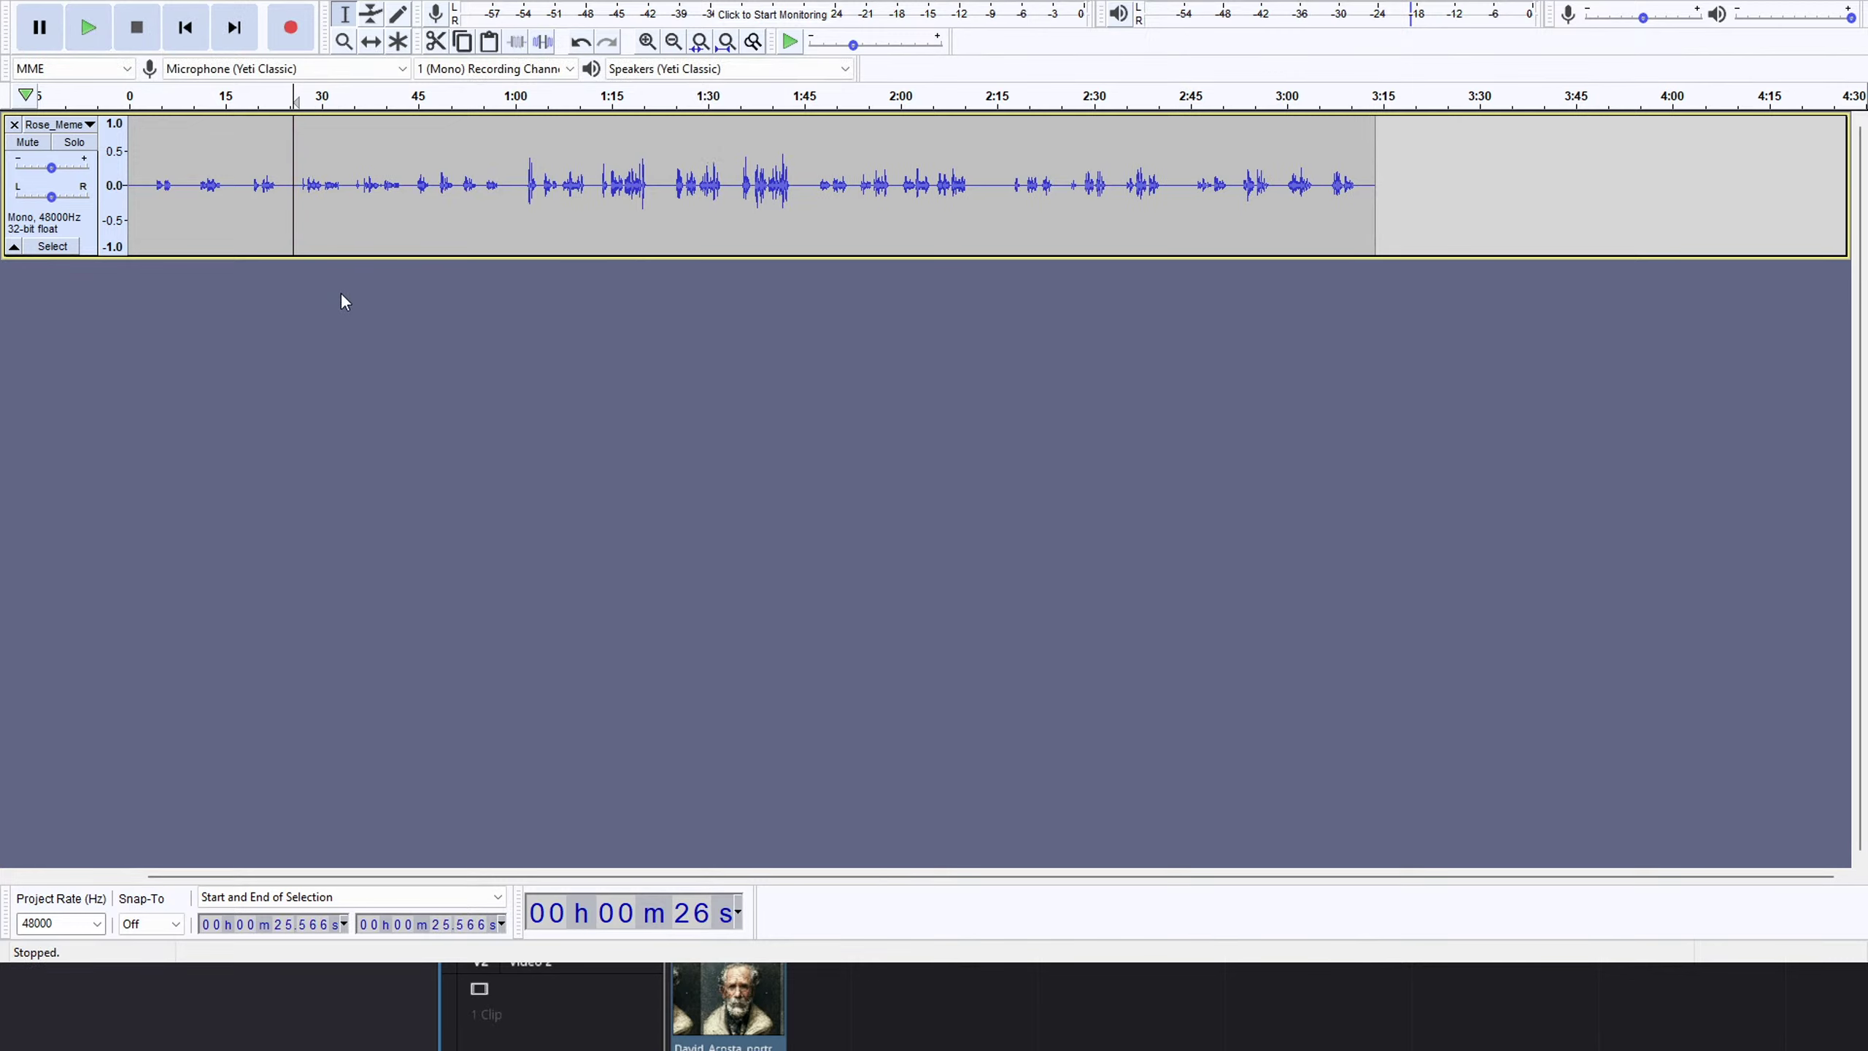
Replay the two takes between about 0:26 and 0:42 to compare them.
left_click(358, 108)
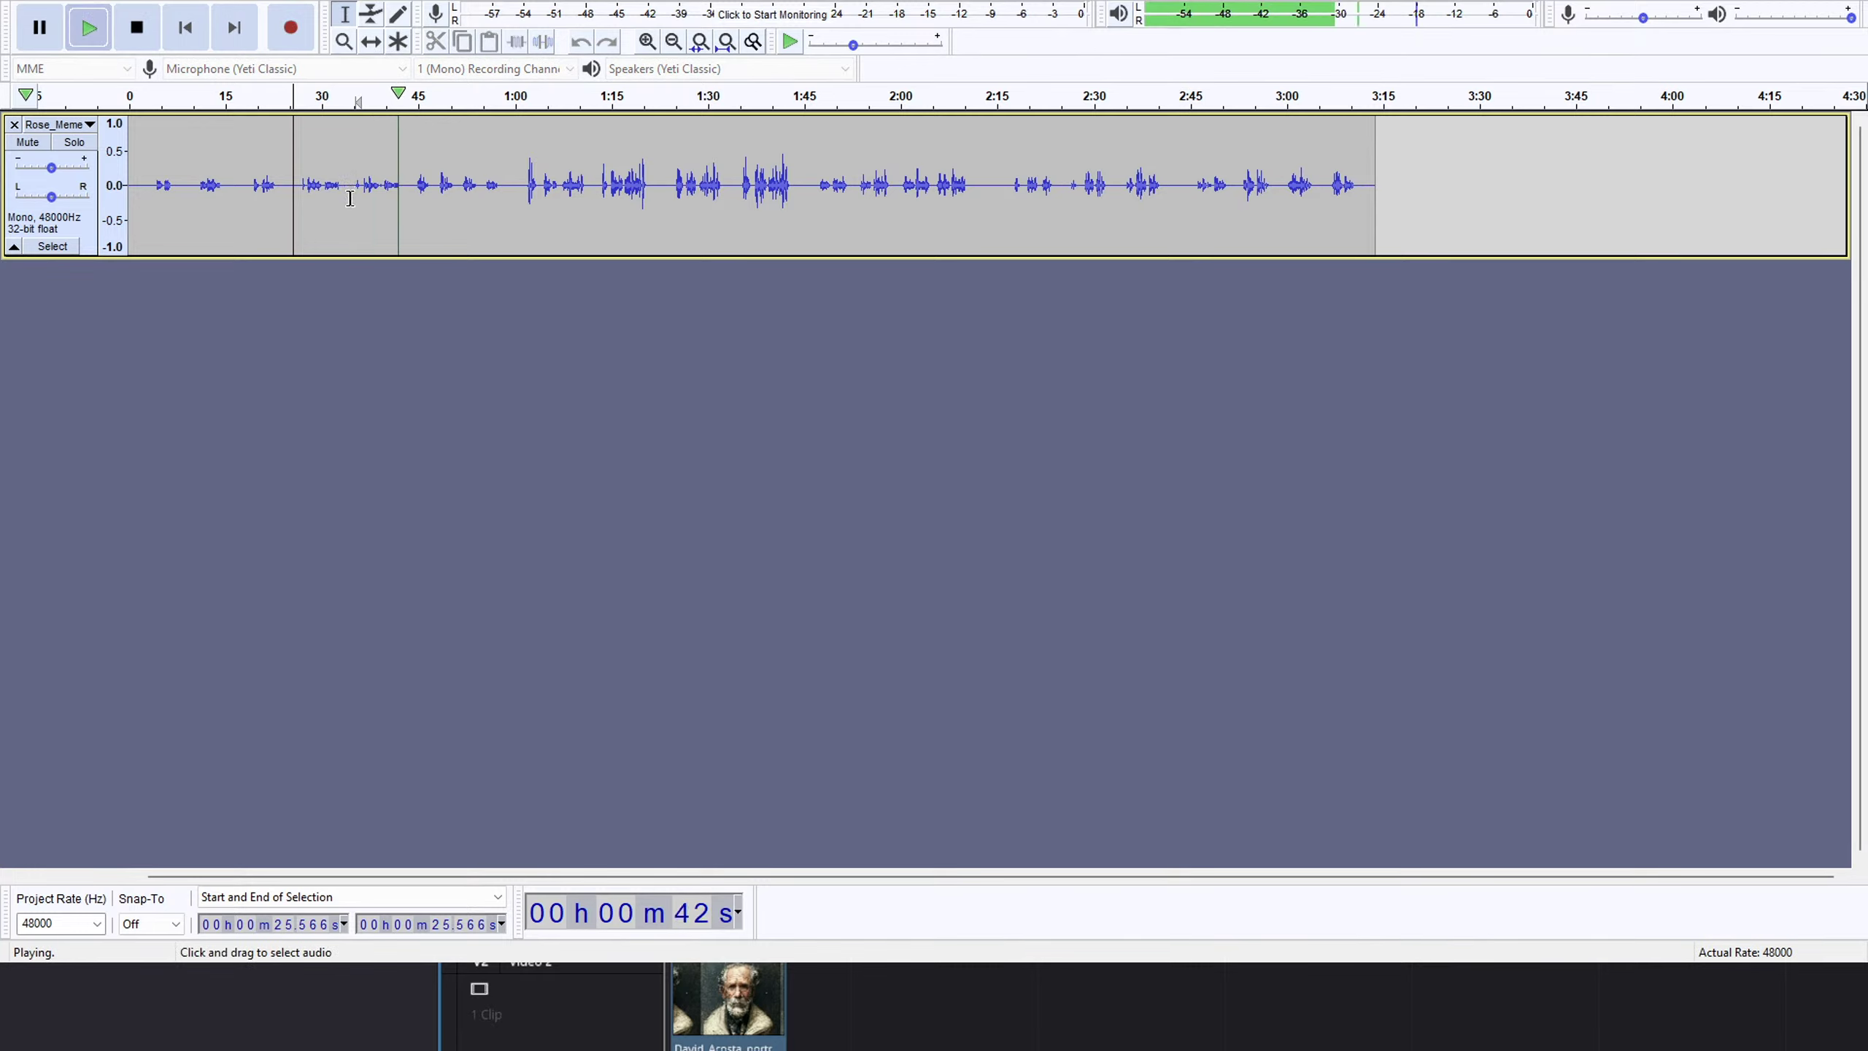
key("Left")
key("Left")
key("Left")
key("Left")
key("Left")
key("Left")
key("Left")
key("Left")
key("Left")
key("Left")
key("Left")
key("Left")
key("Left")
key("Left")
key("Left")
key("Left")
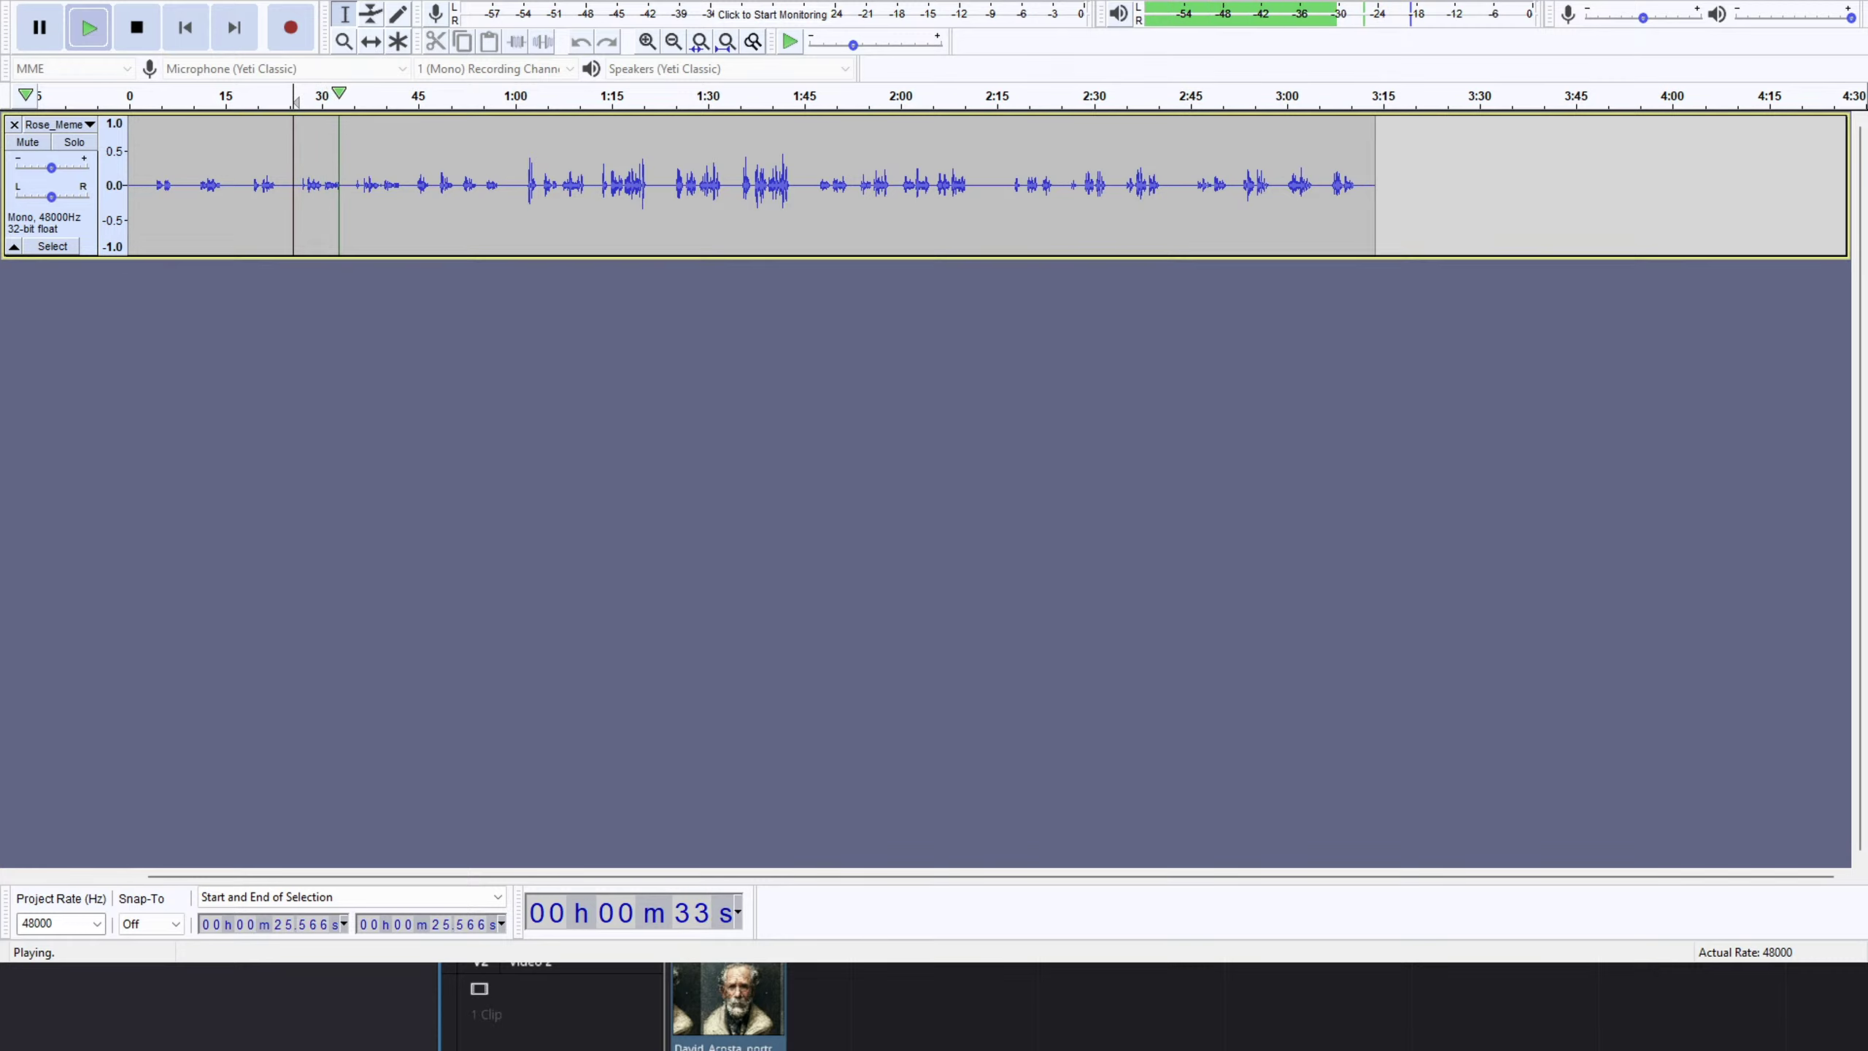
left_click(356, 98)
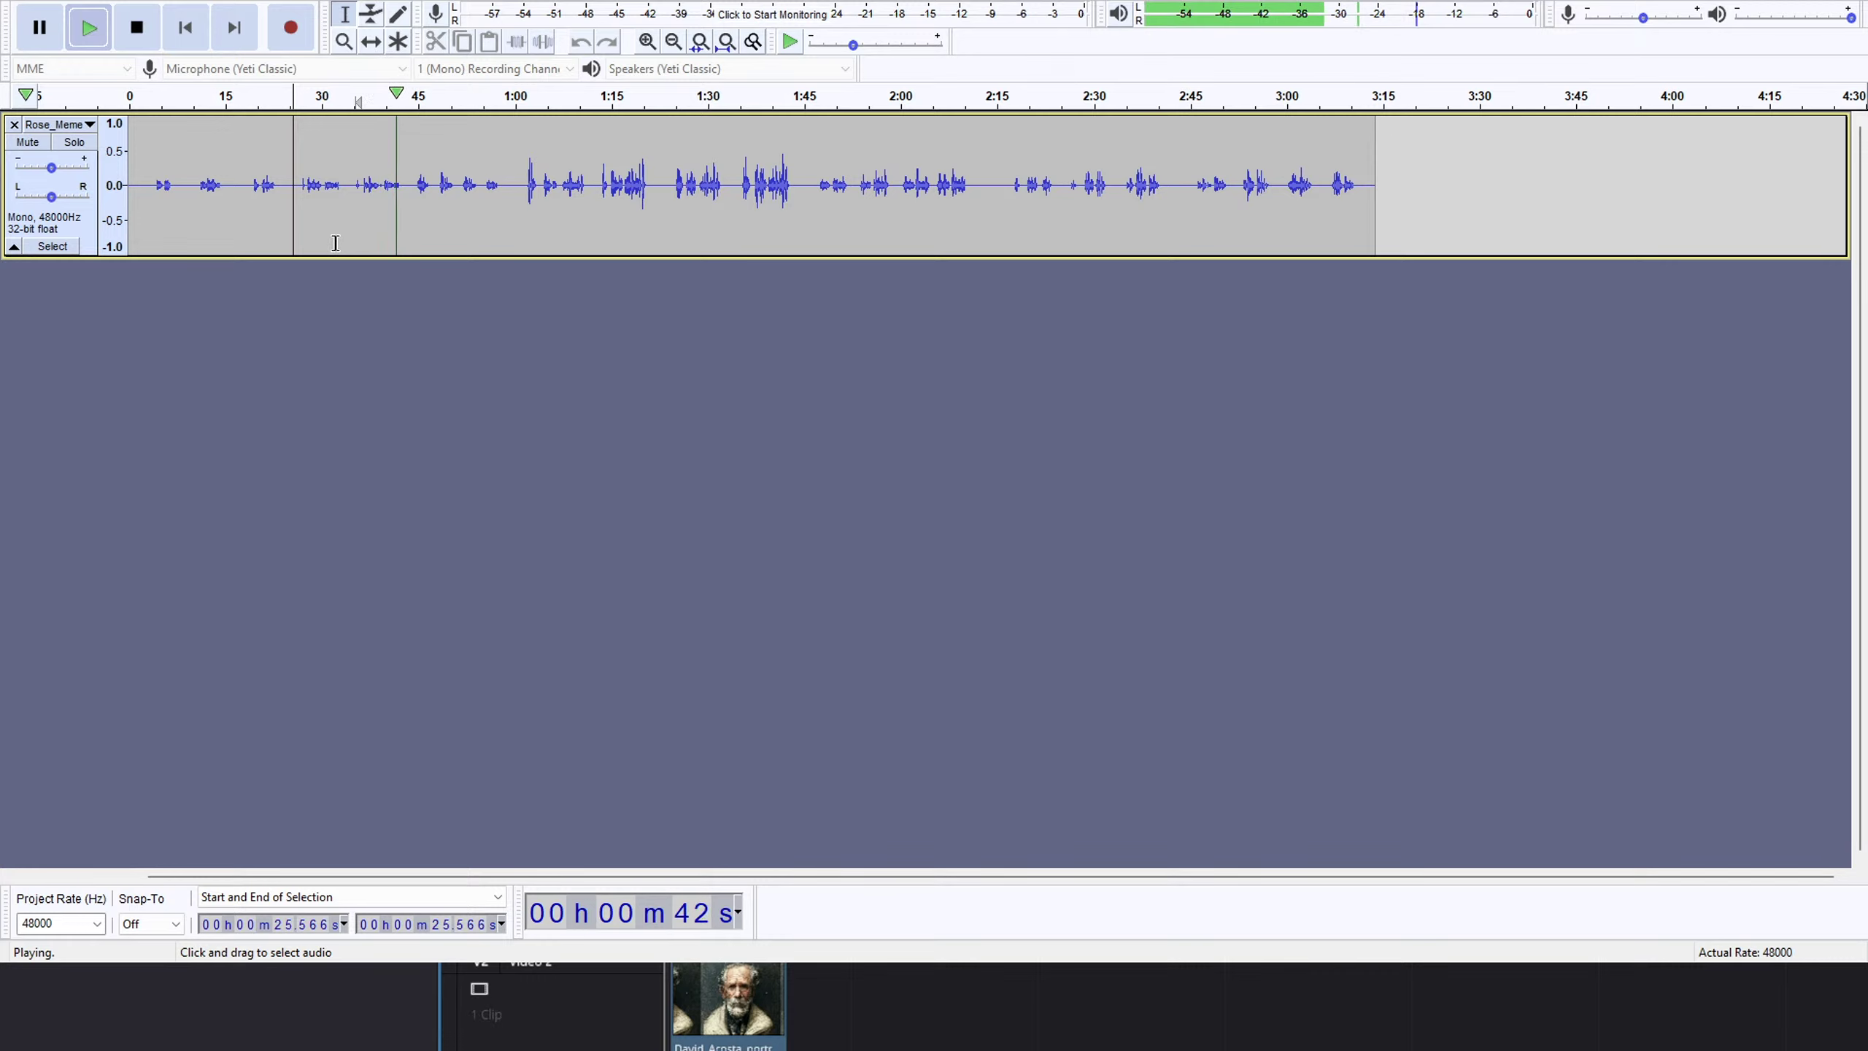
Stop playback and delete the second take, from about 0:34.6 to 0:43.
key("space")
left_click_drag(351, 193, 407, 193)
key("Delete")
Listen to the short takes from about 0:34.6 and delete the first three, from about 0:35.6 to 0:46.
key("space")
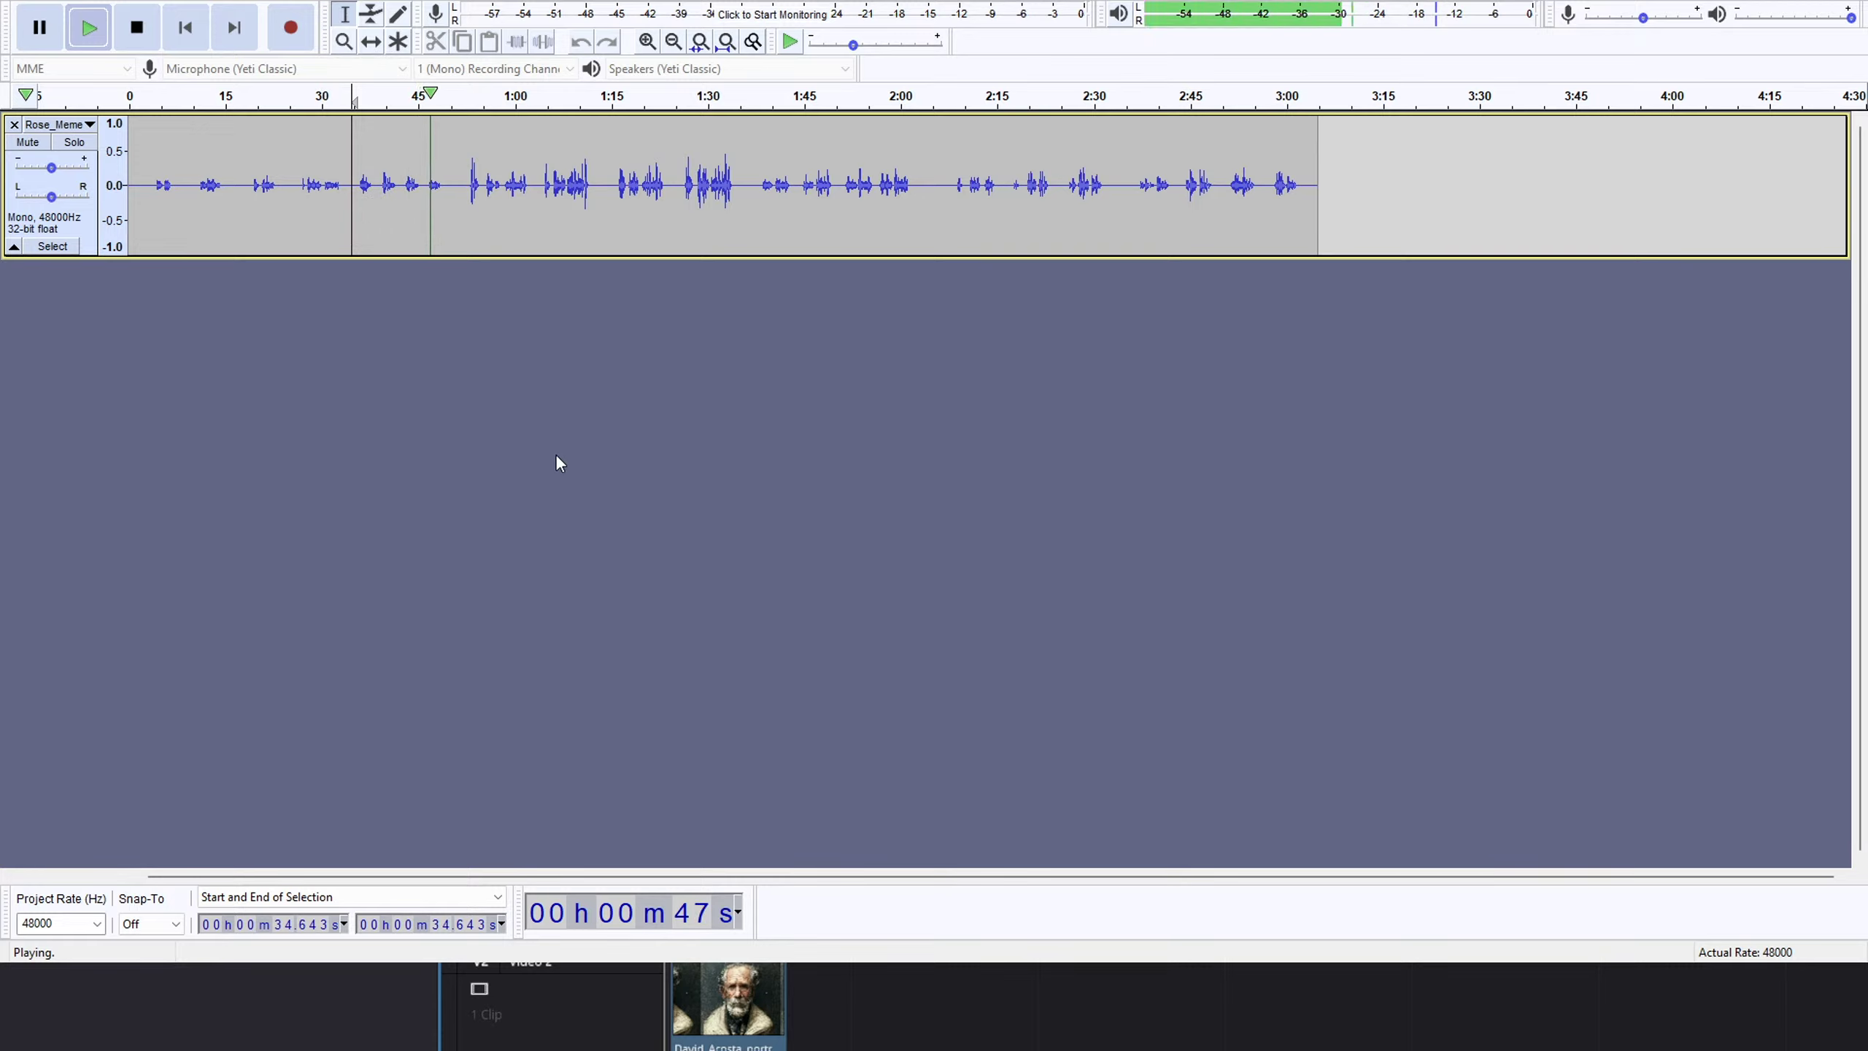
key("space")
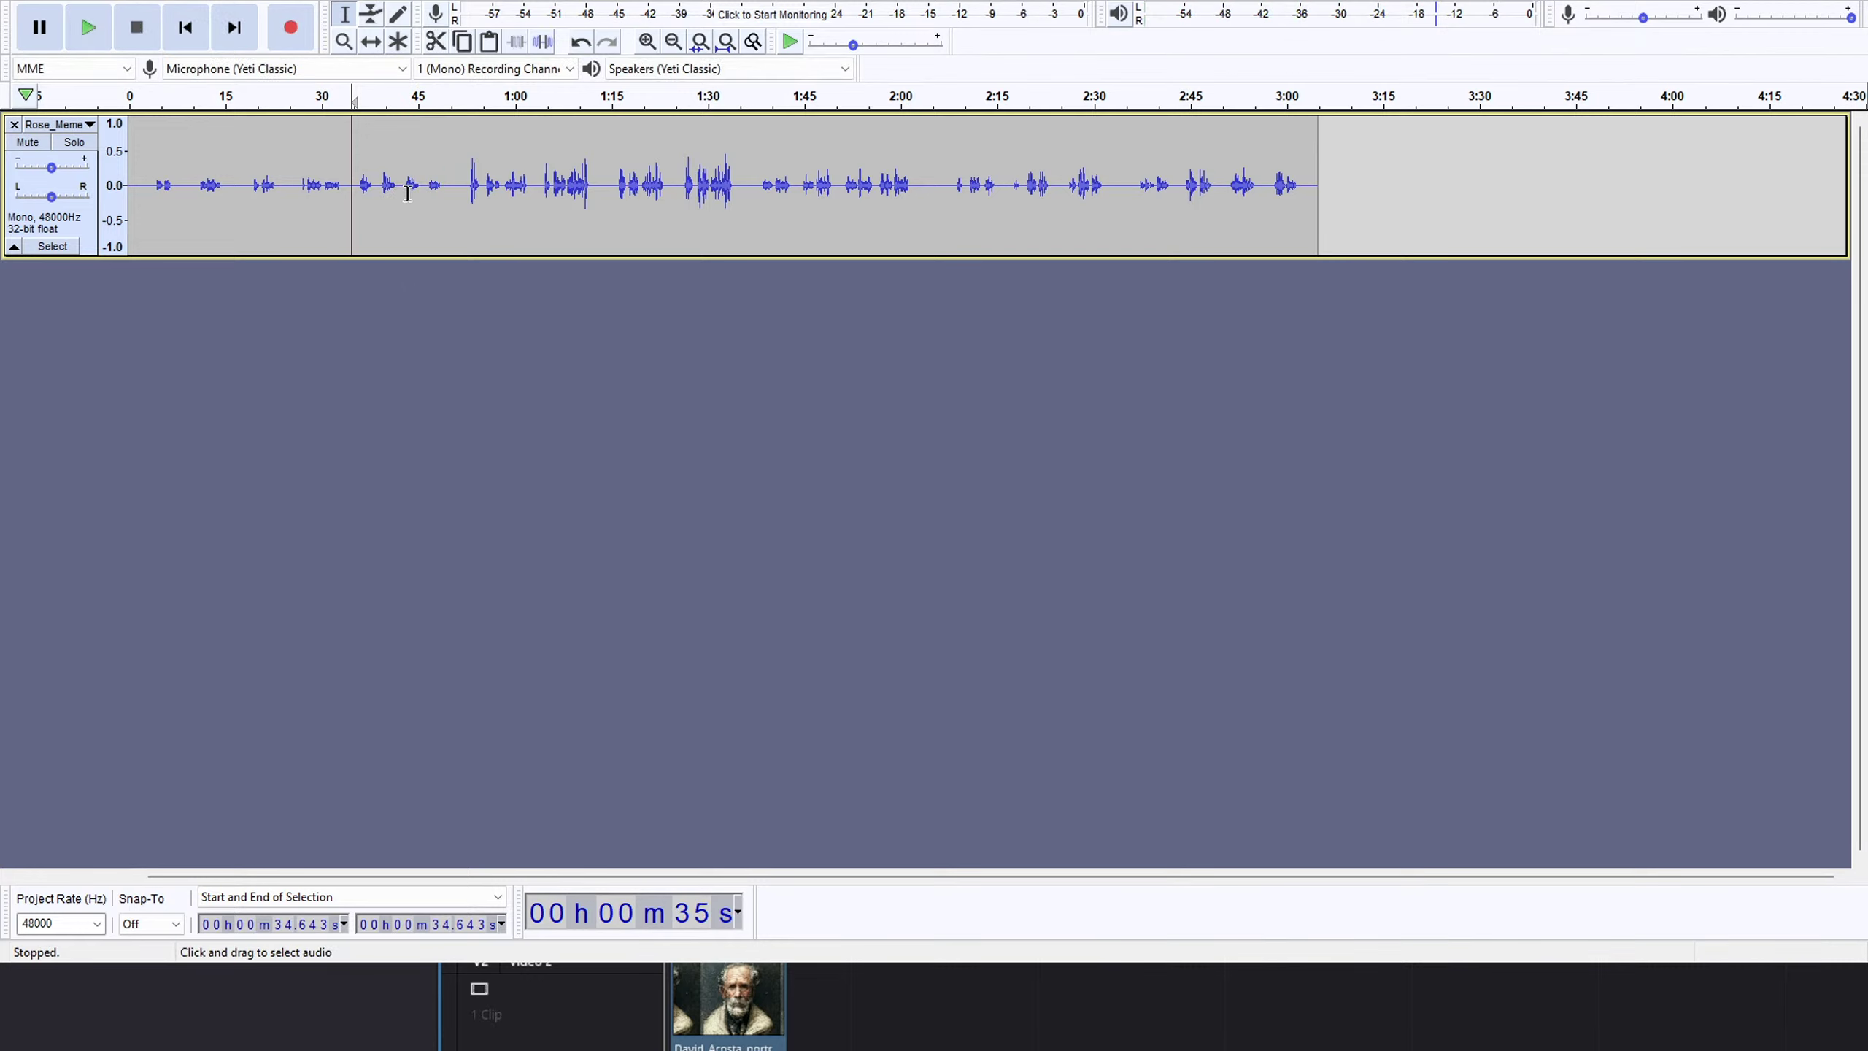
left_click_drag(424, 184, 358, 206)
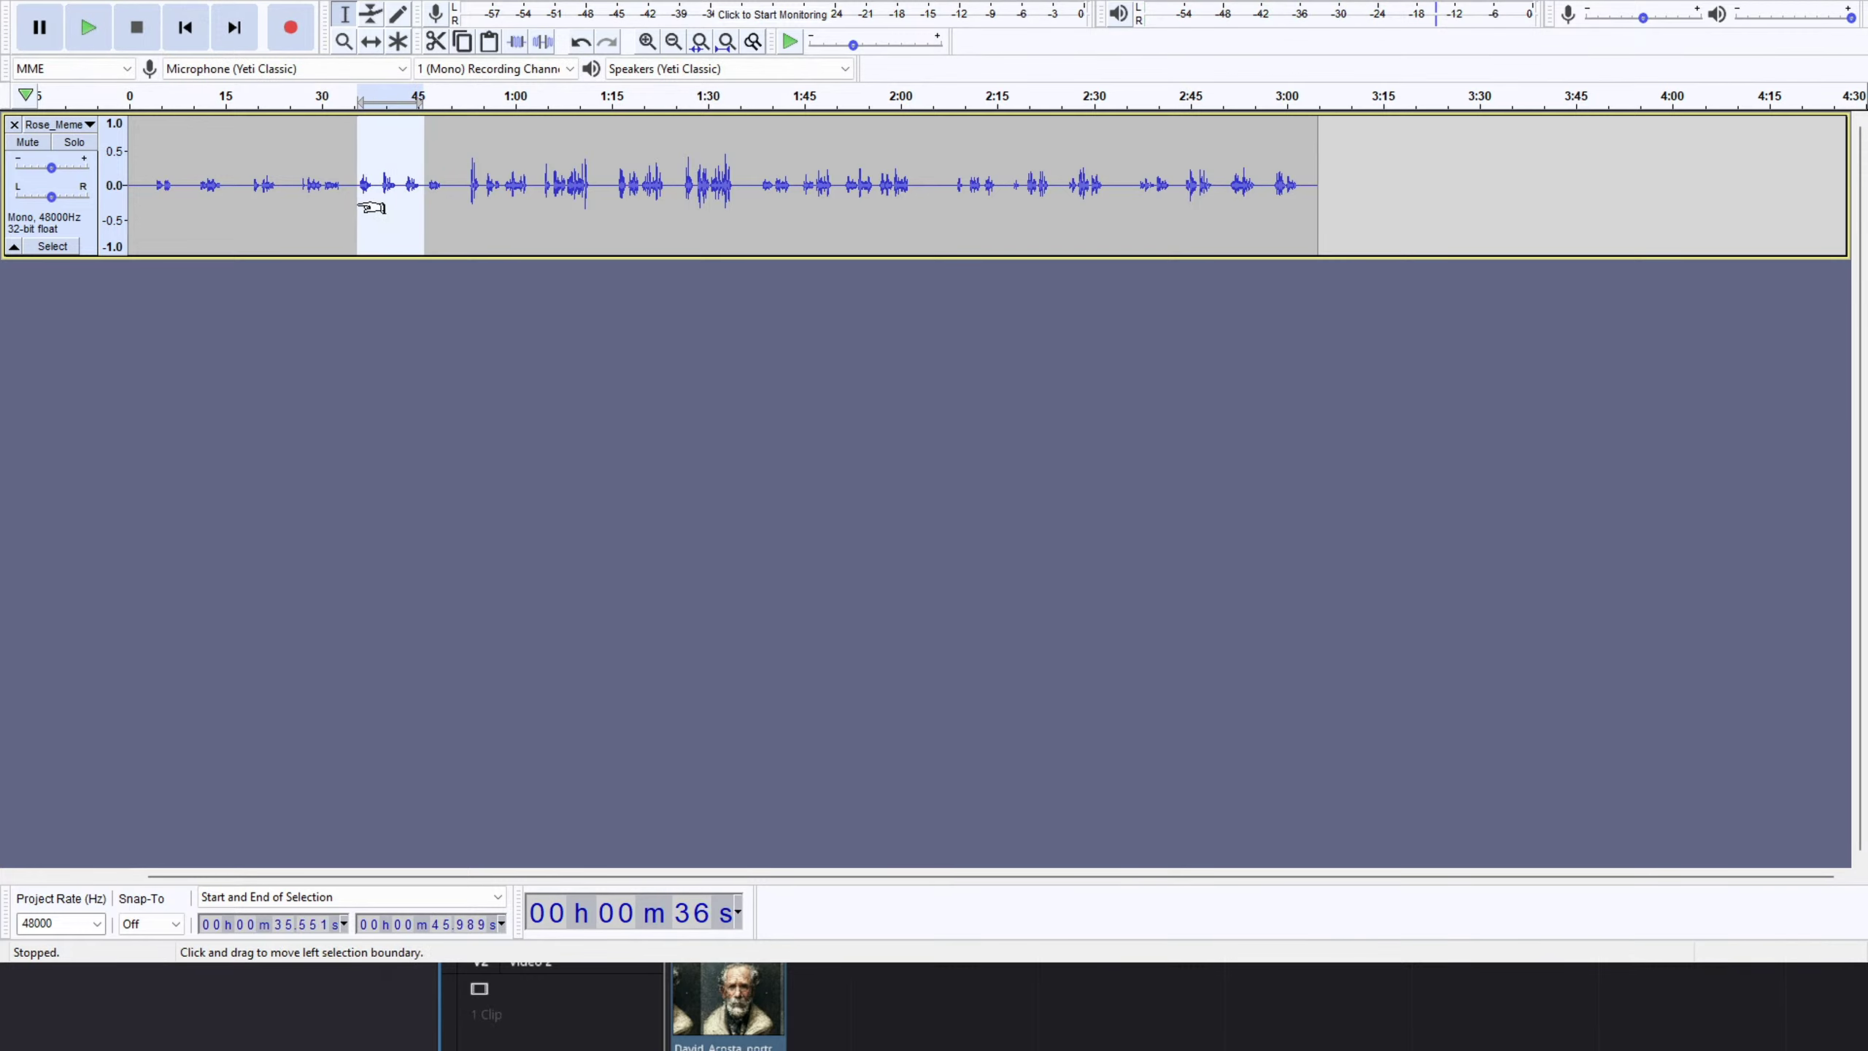
key("Delete")
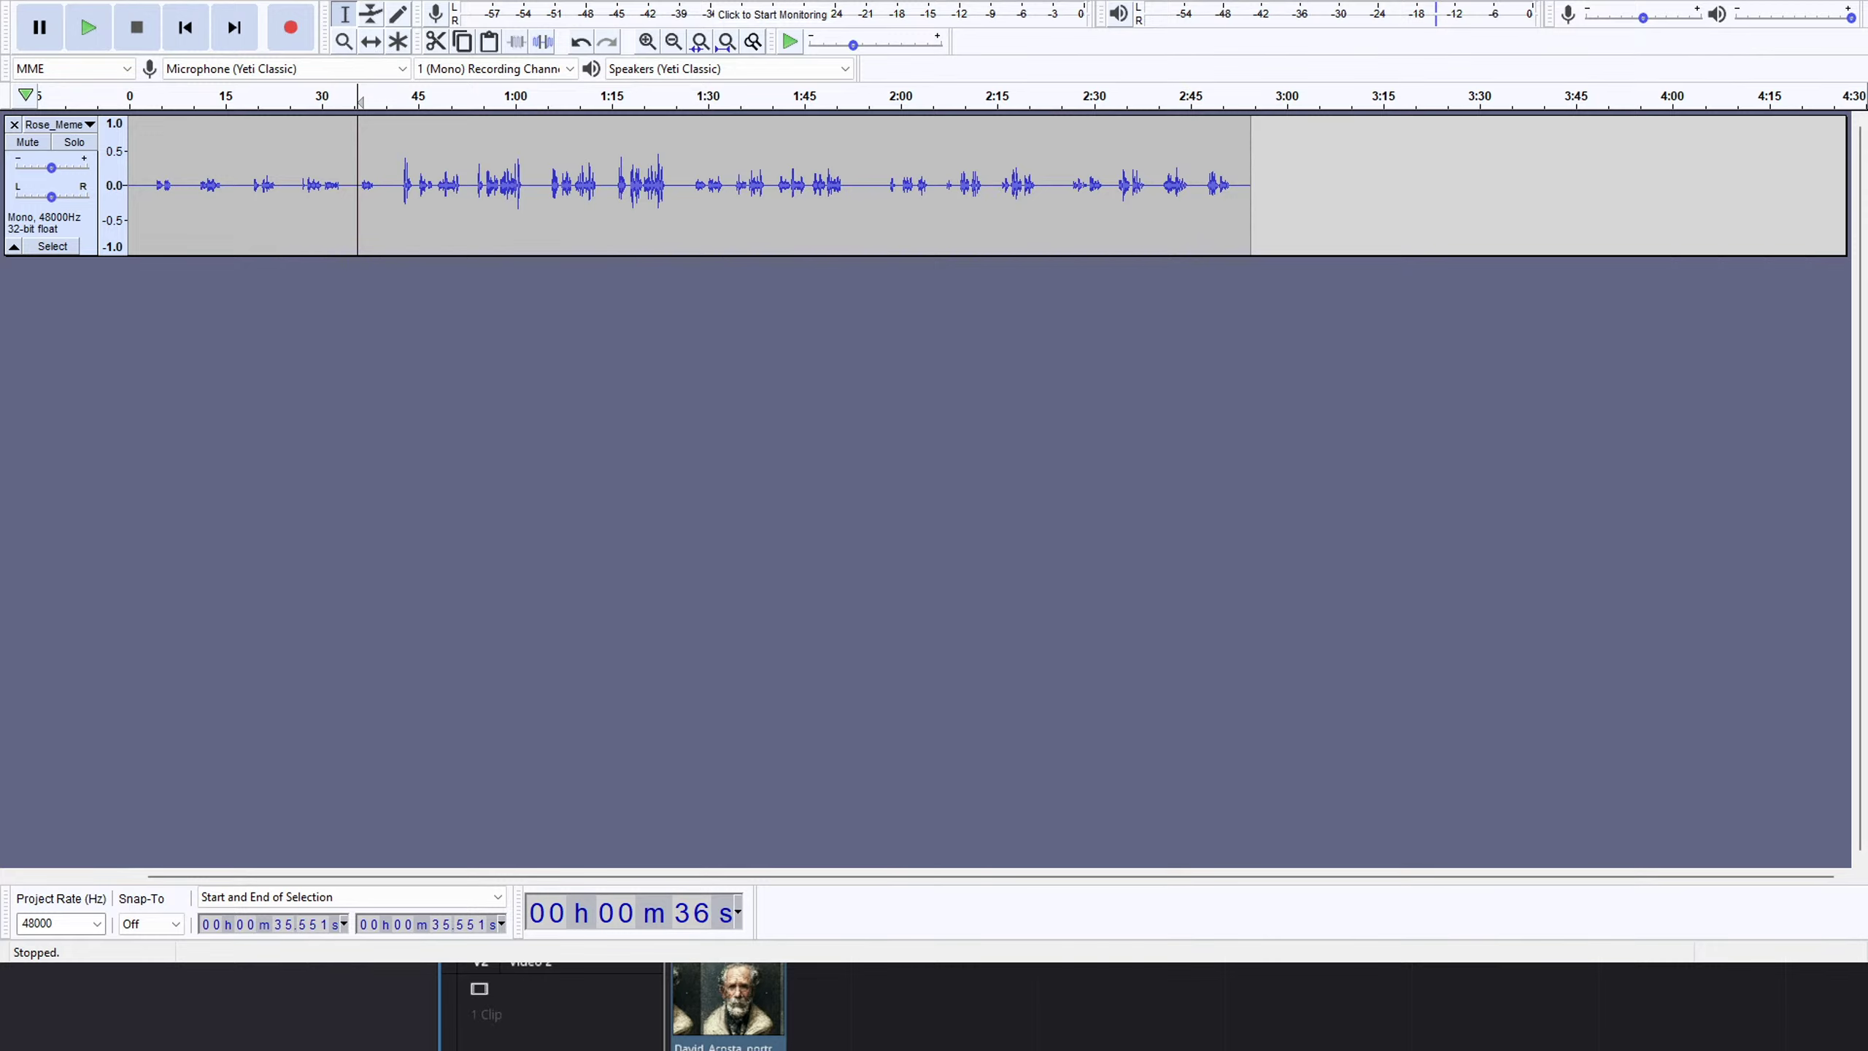
Listen to the line from about 0:35.6 and the start of the louder section from about 0:42.4.
key("space")
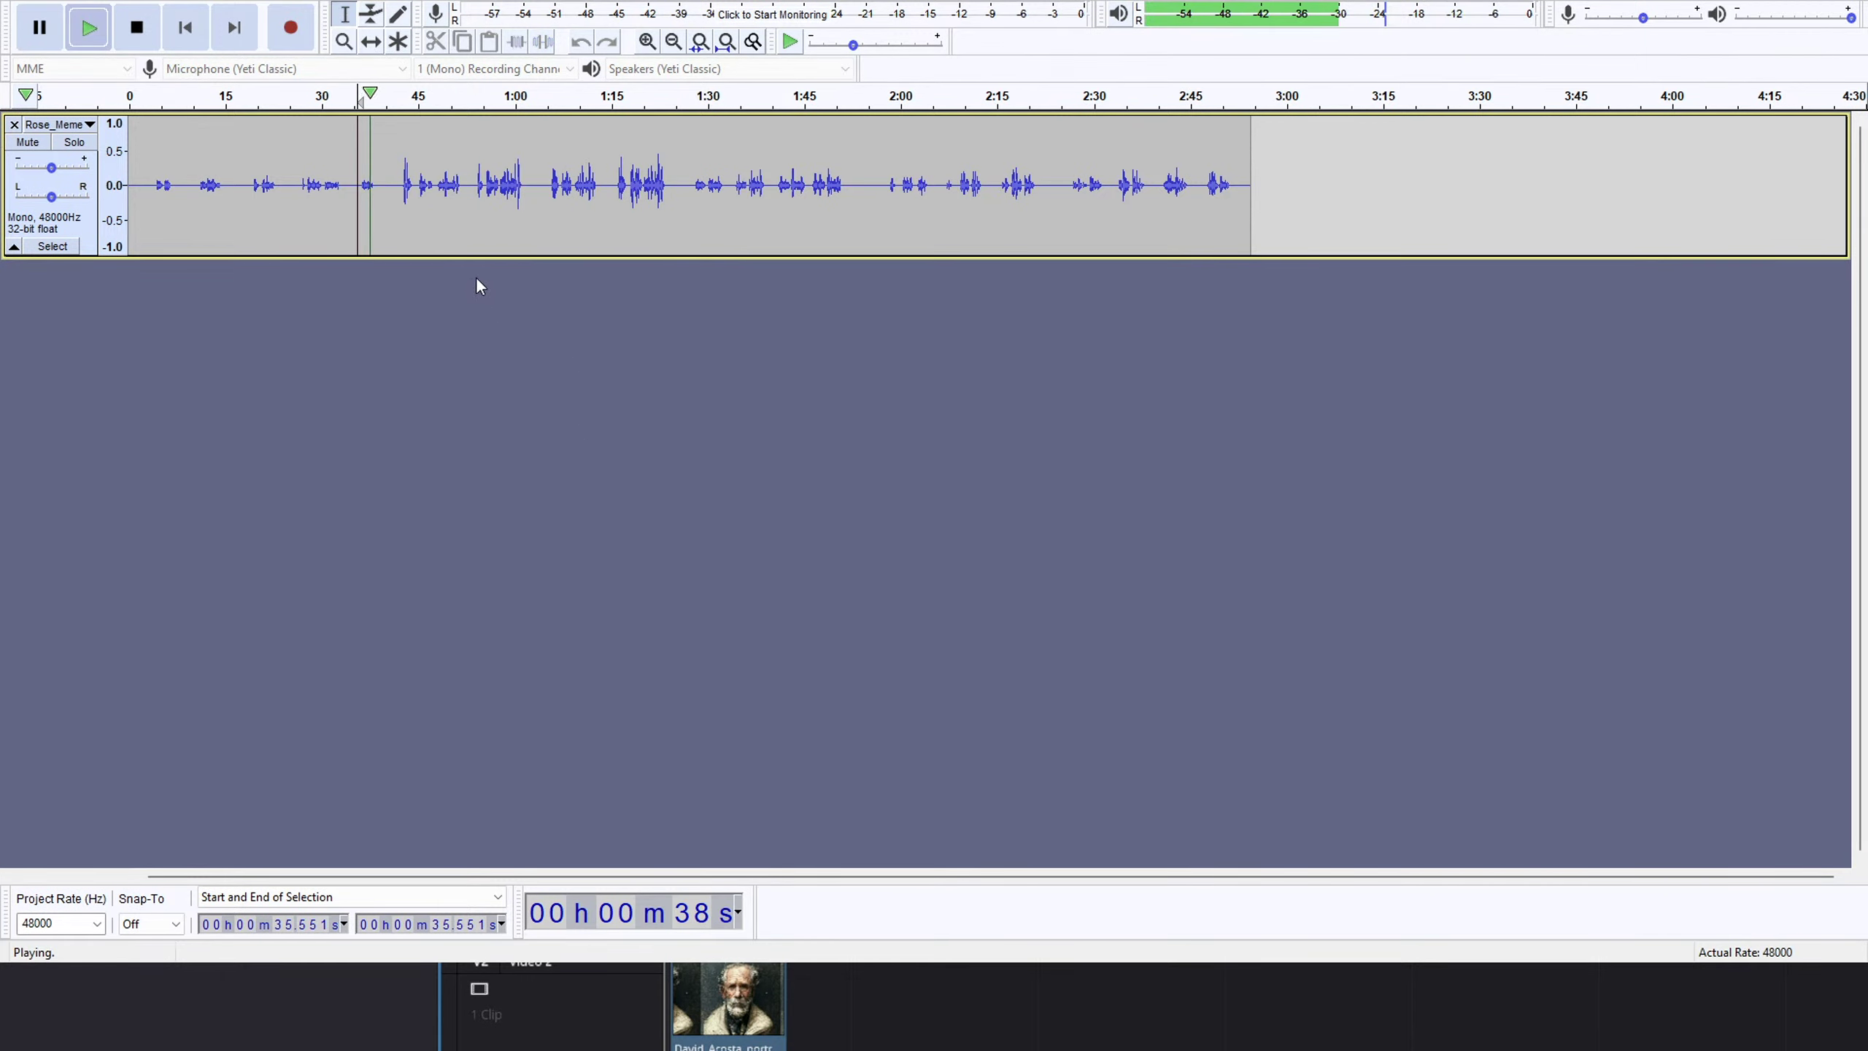
left_click(401, 180)
key("space")
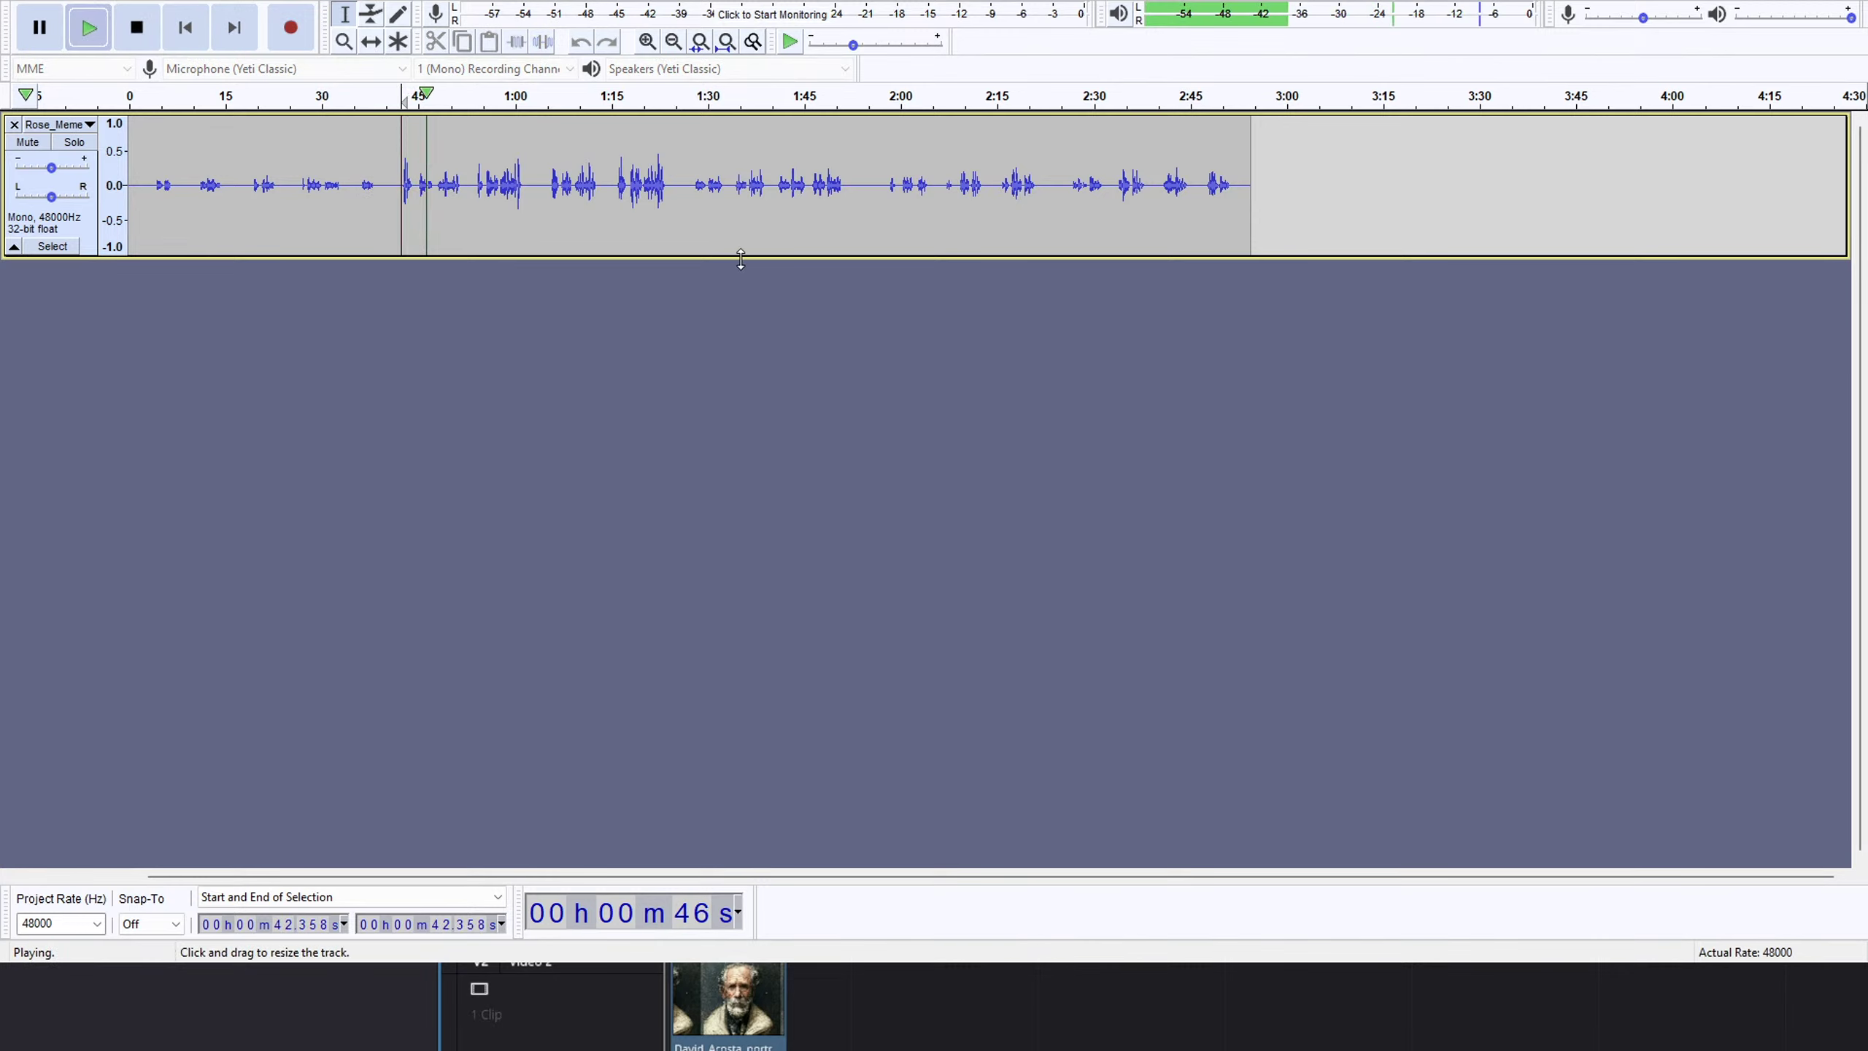
key("space")
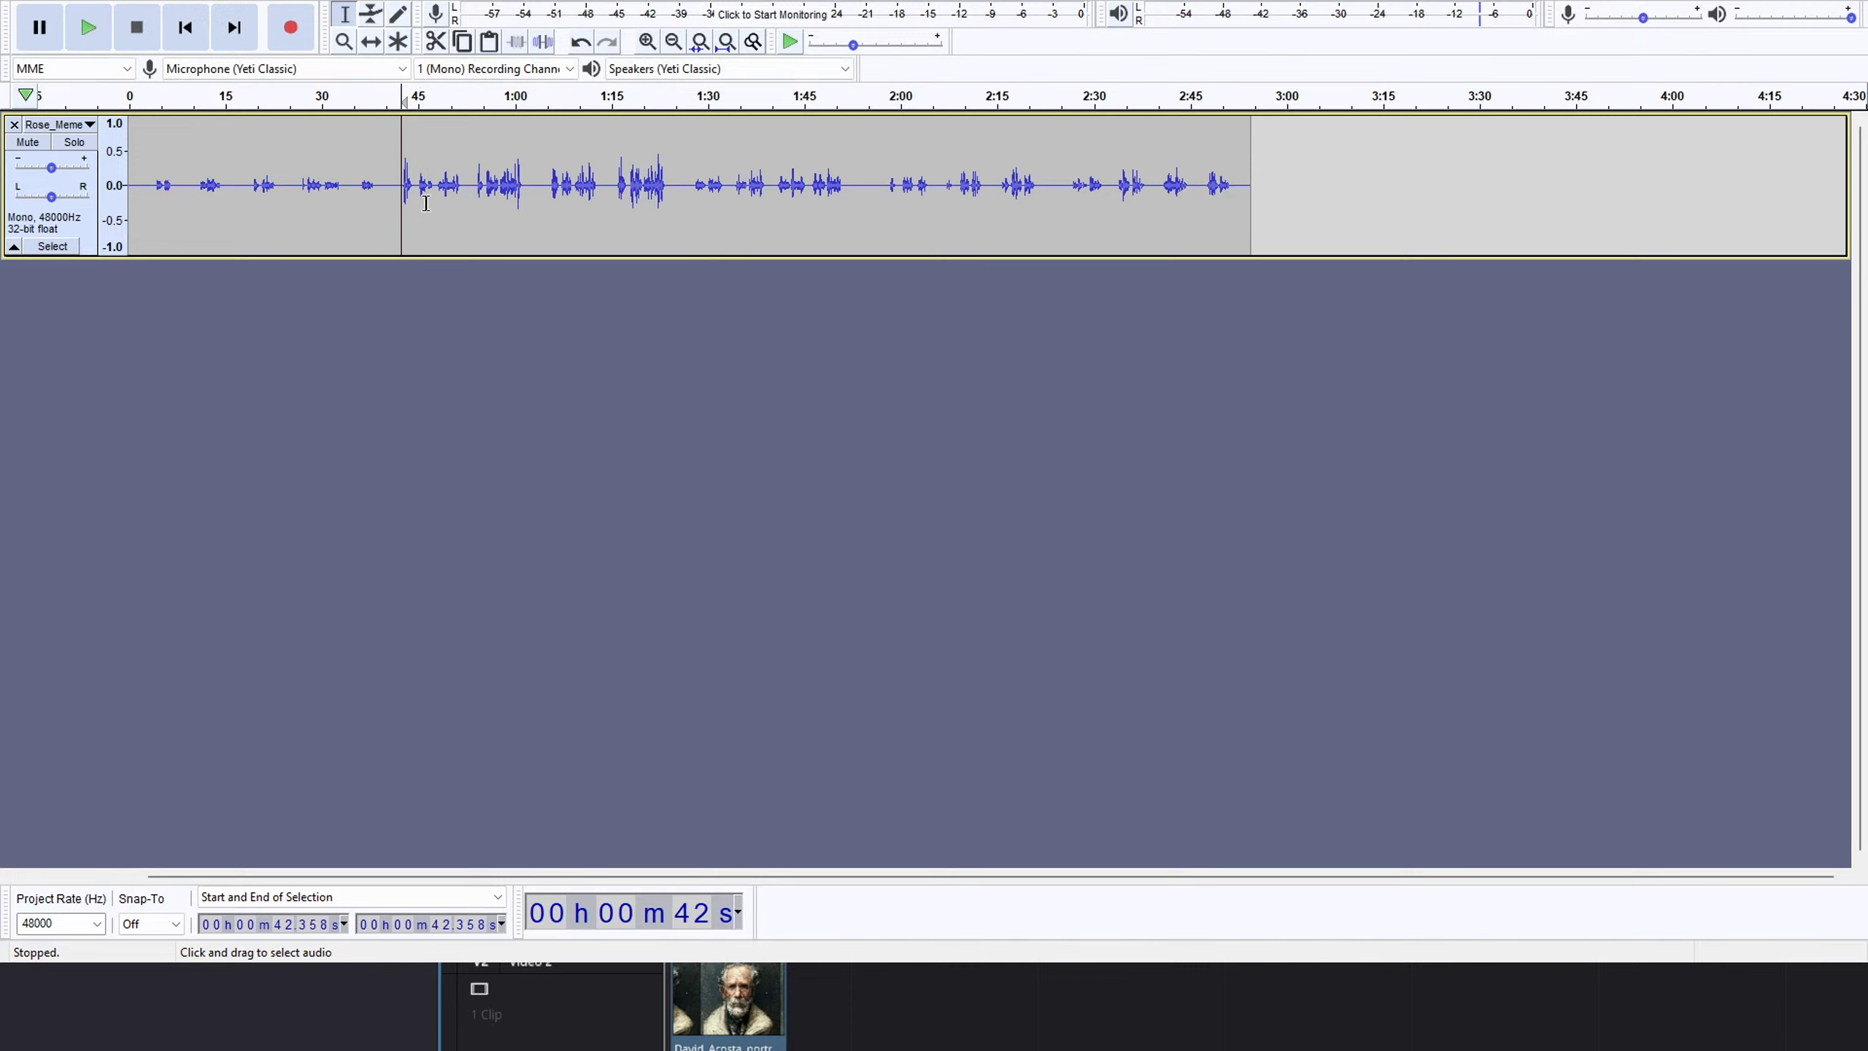
Place the playback start at about 0:41.6 and listen to the louder section from there.
left_click(396, 179)
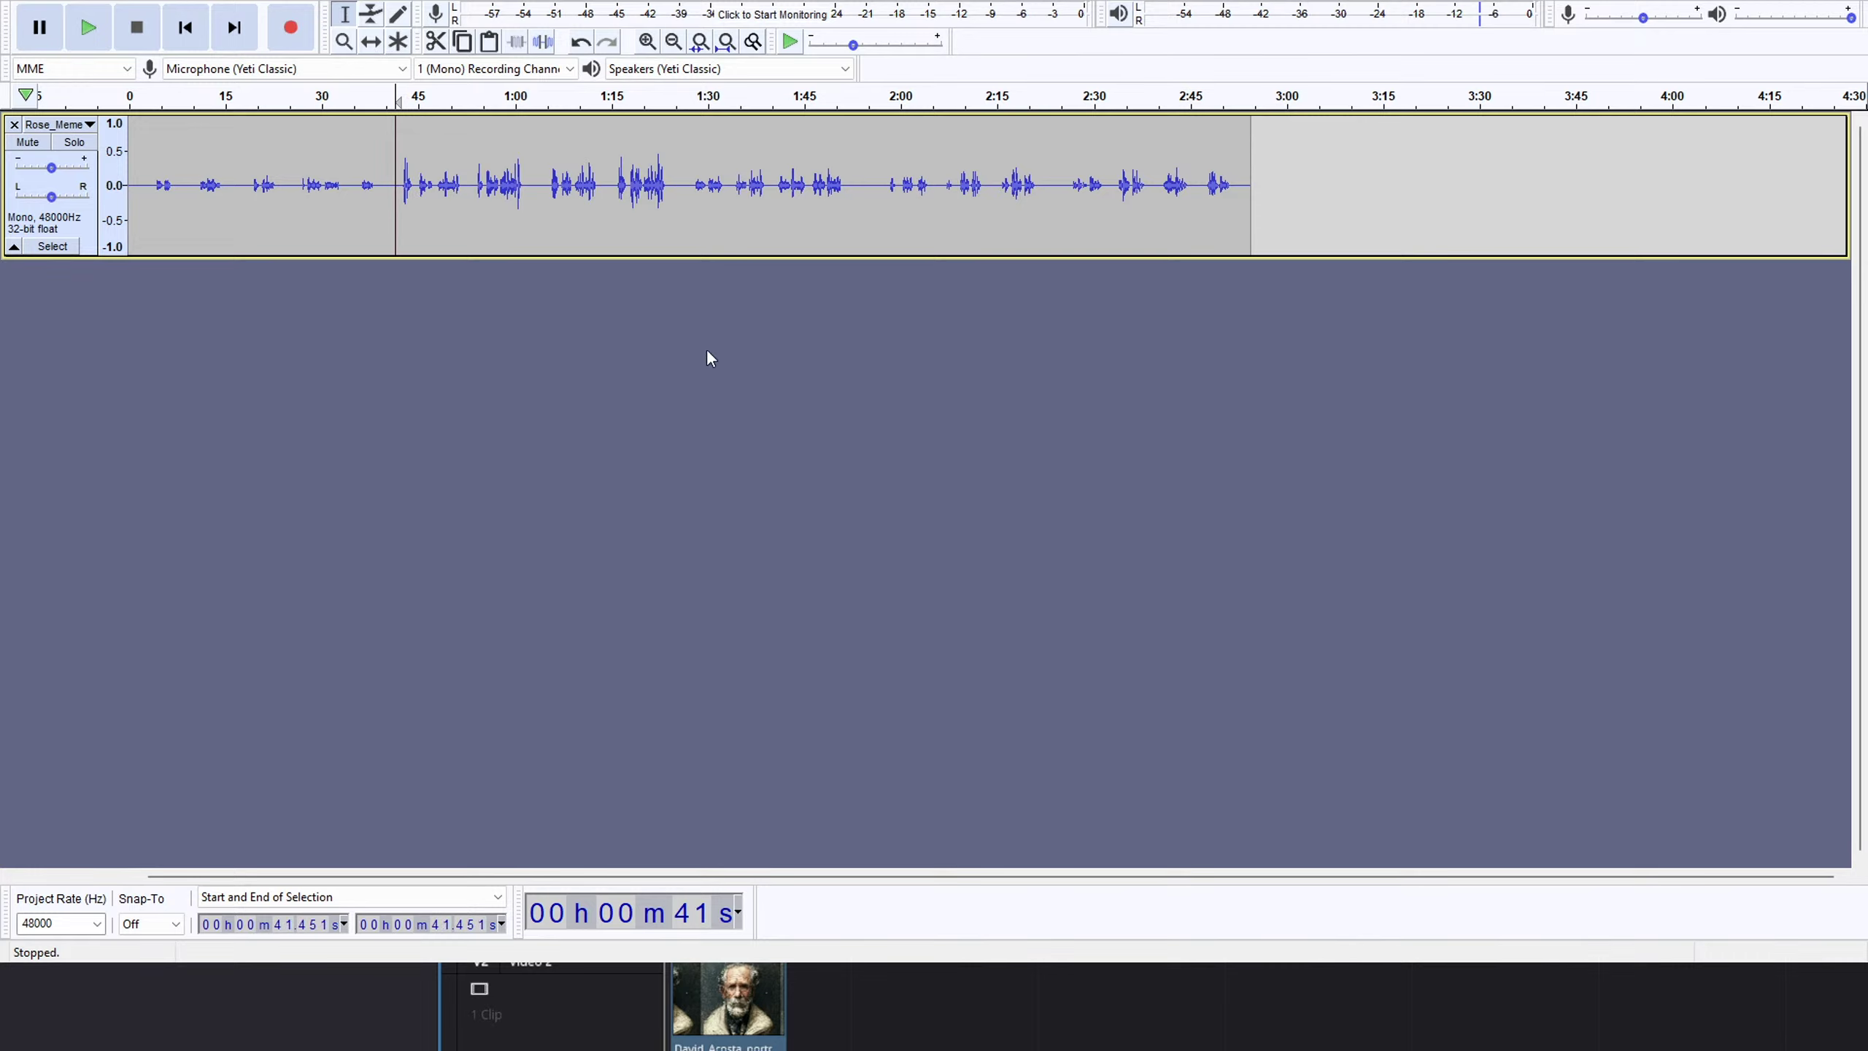
left_click(140, 175)
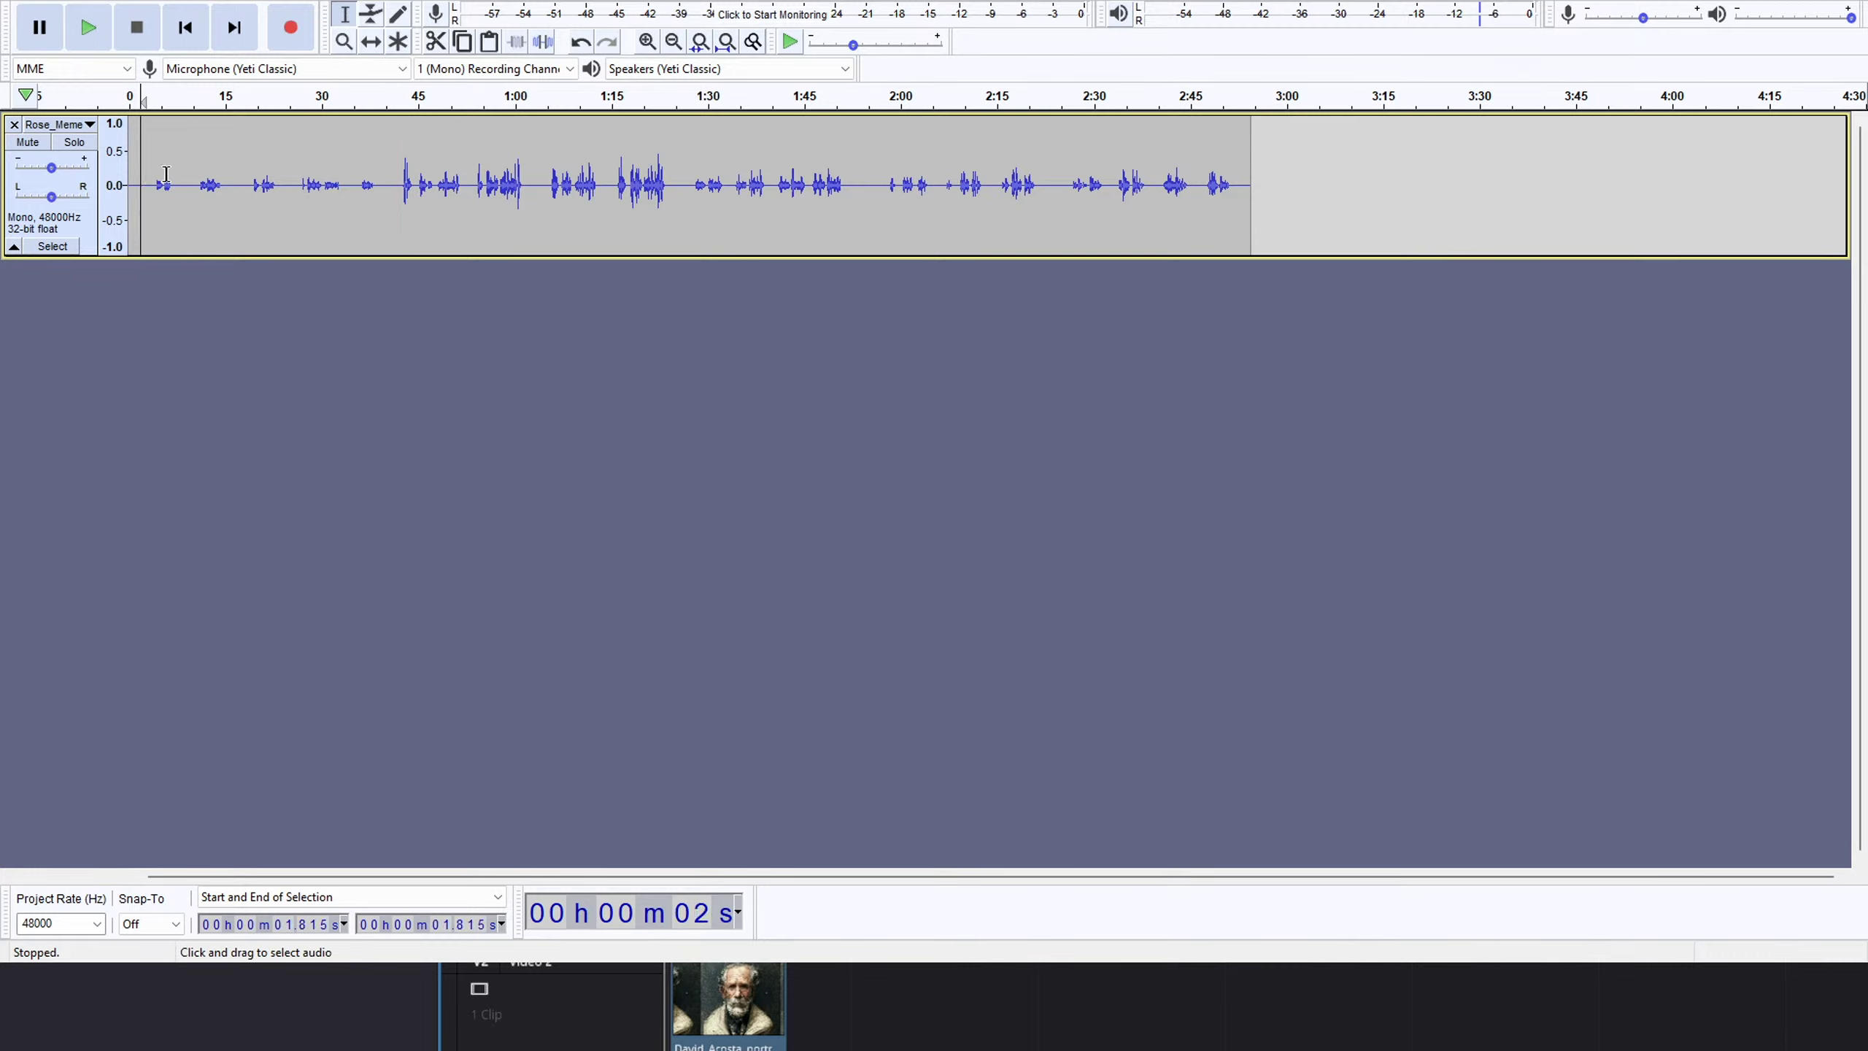
left_click(405, 174)
left_click(396, 177)
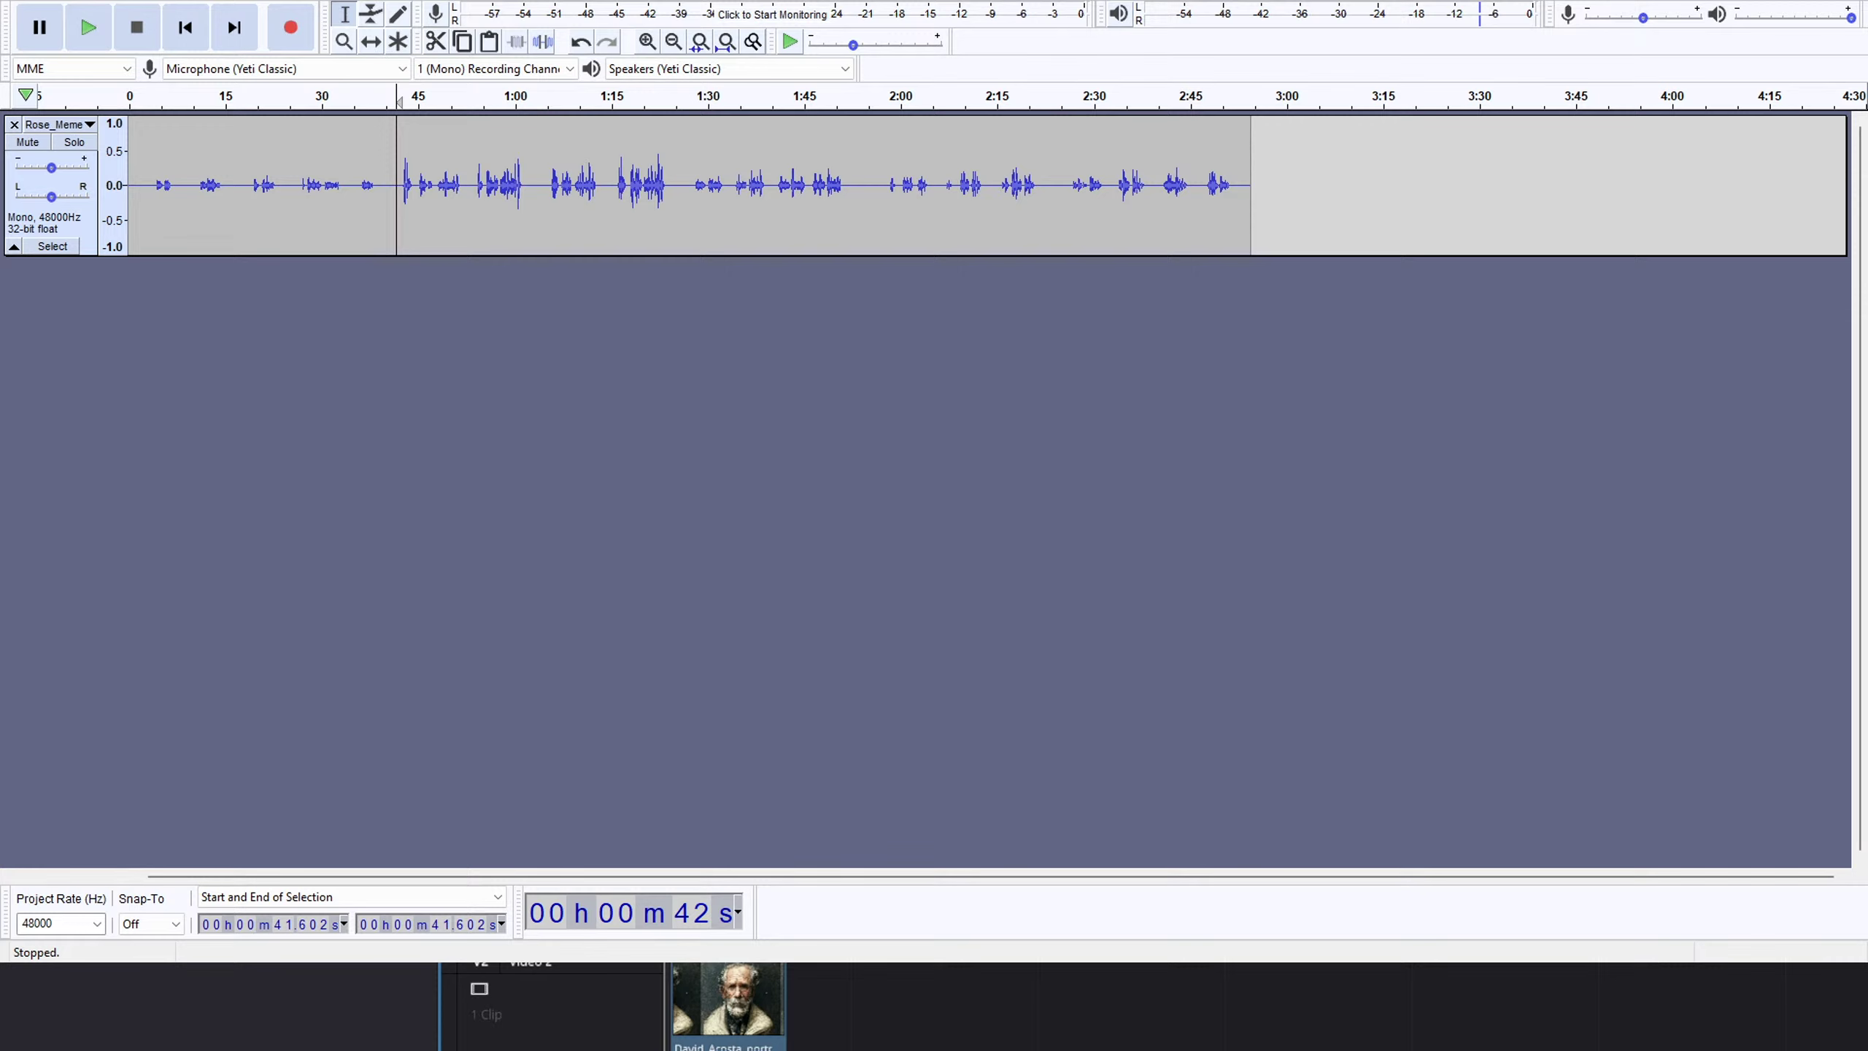
left_click(931, 661)
key("space")
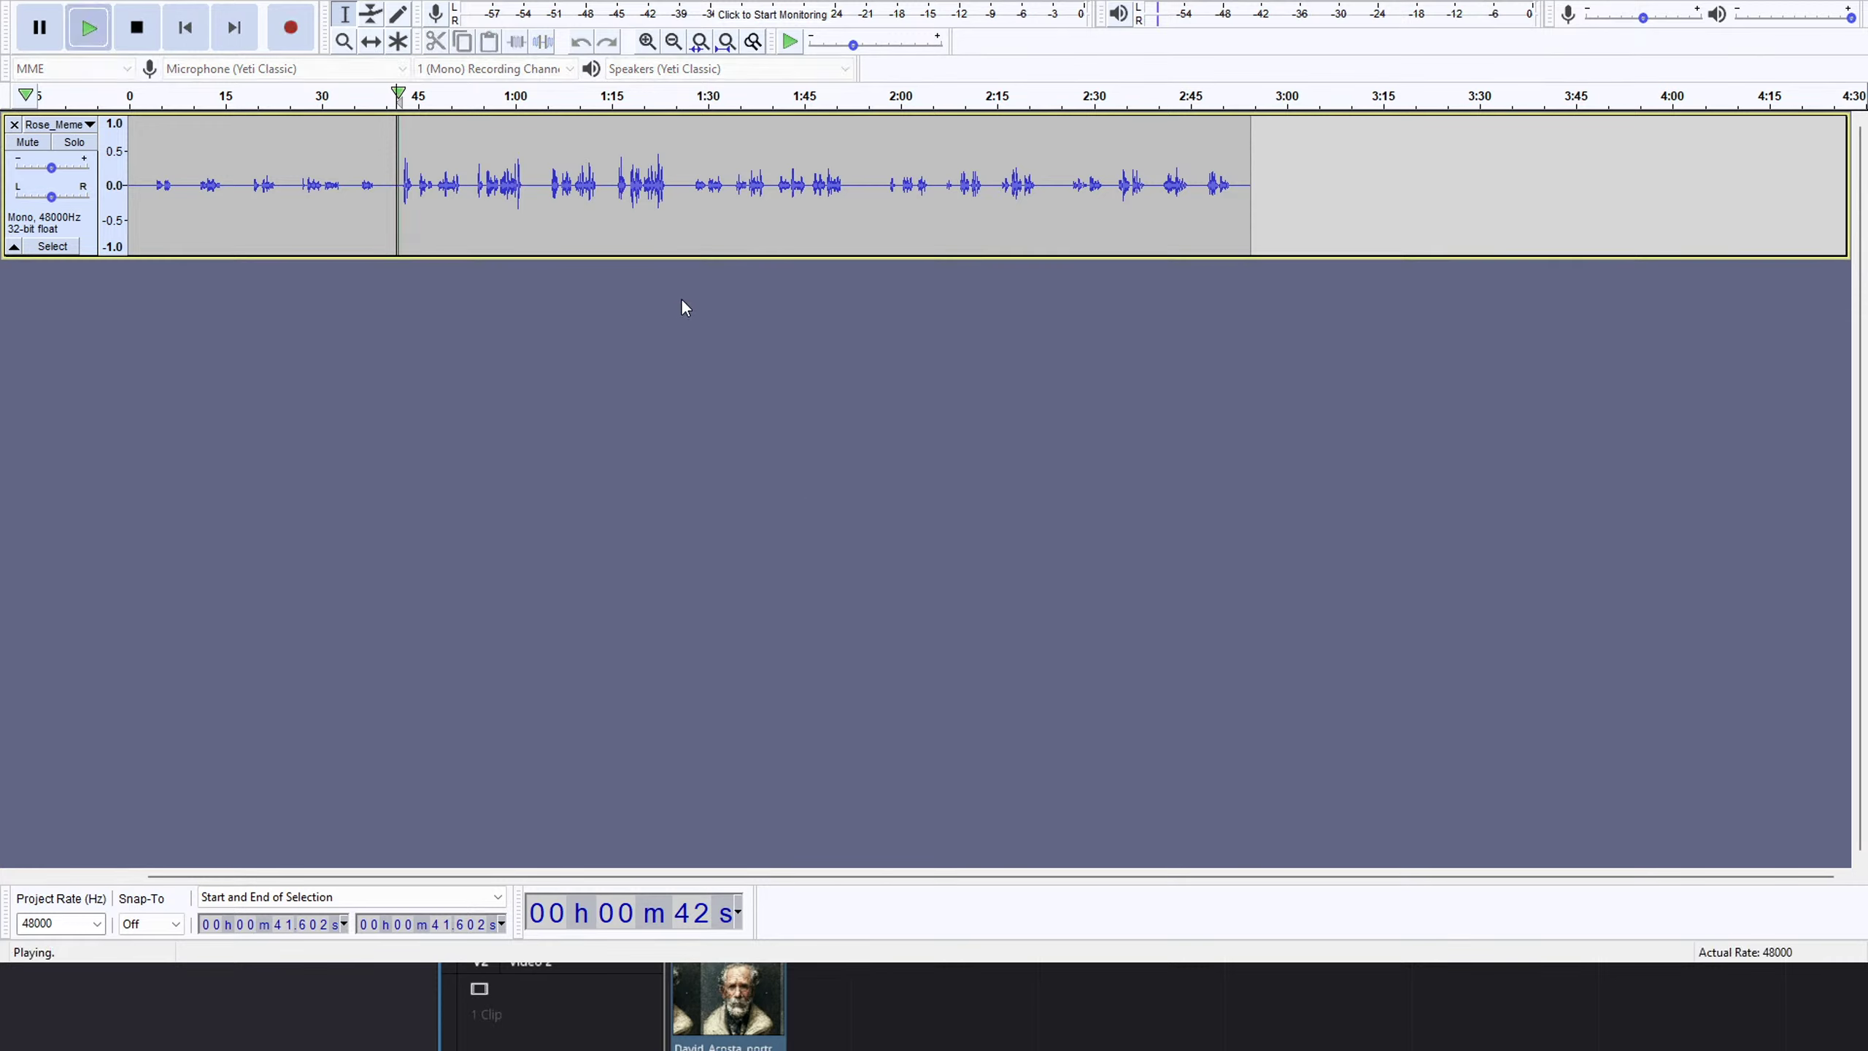
key("space")
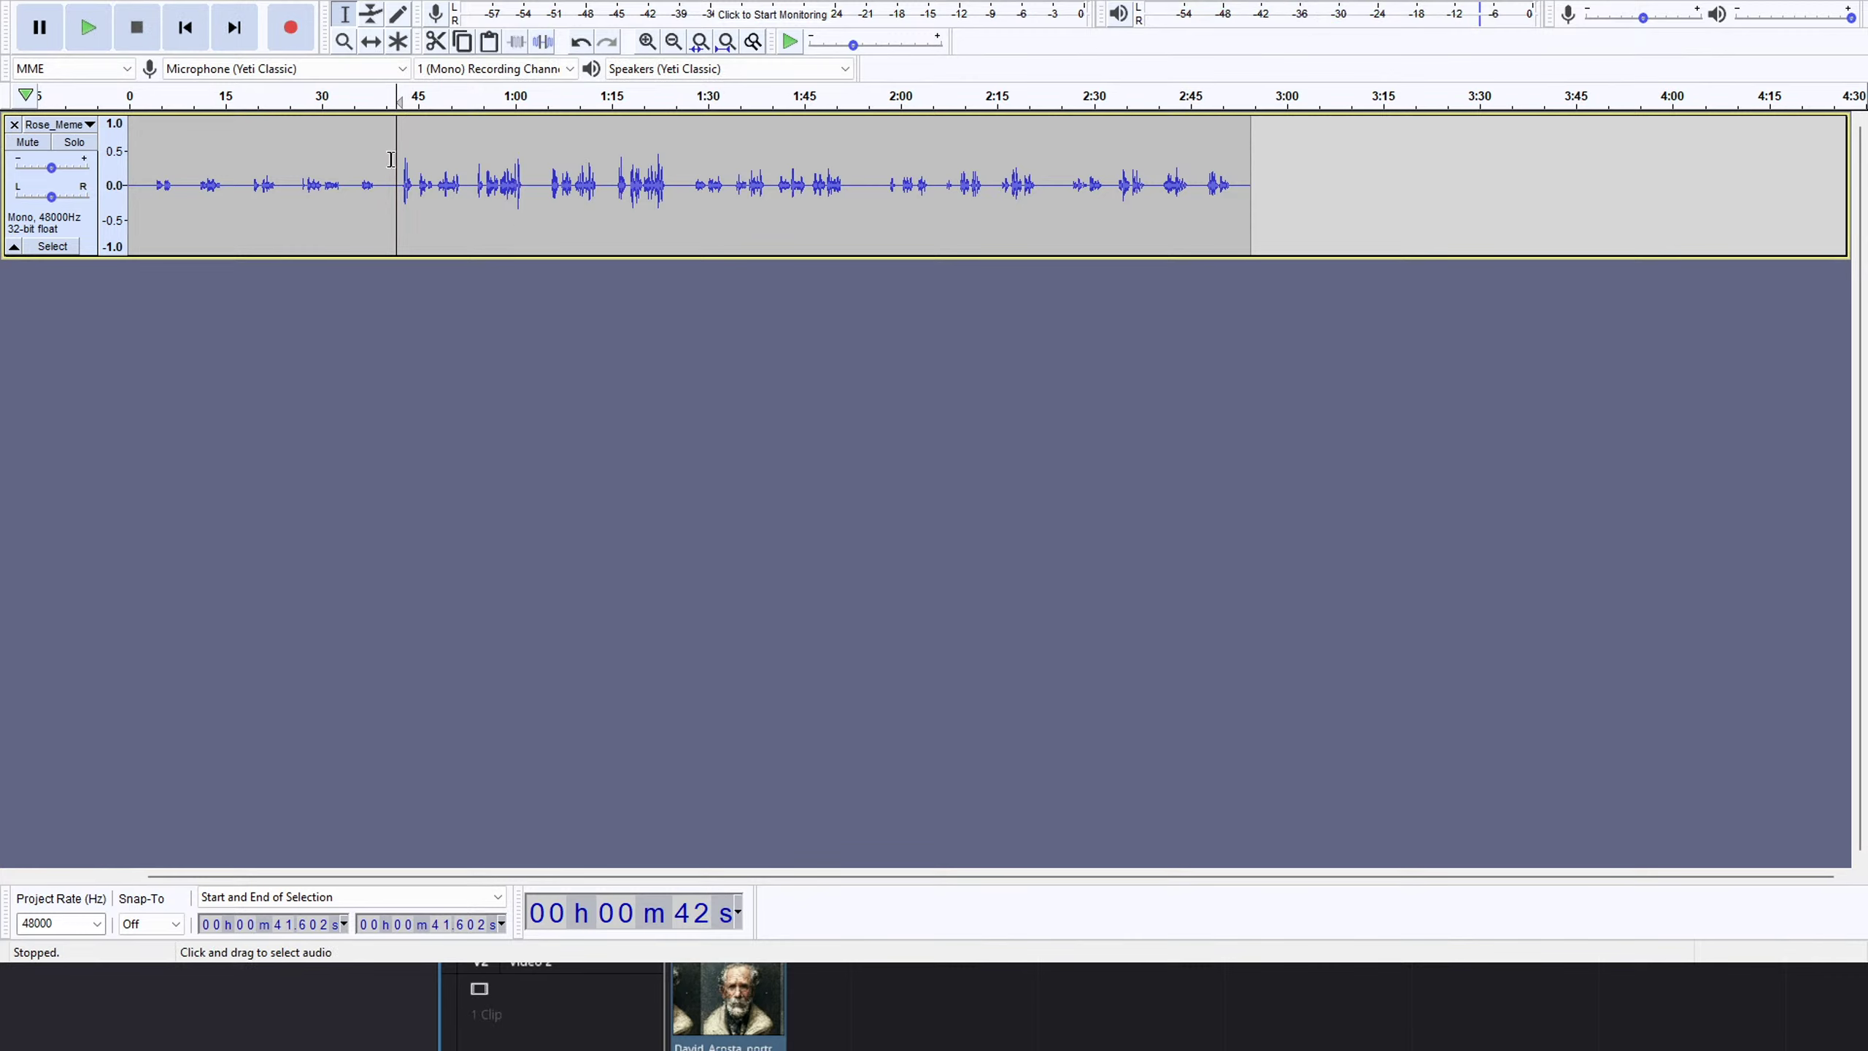
key("space")
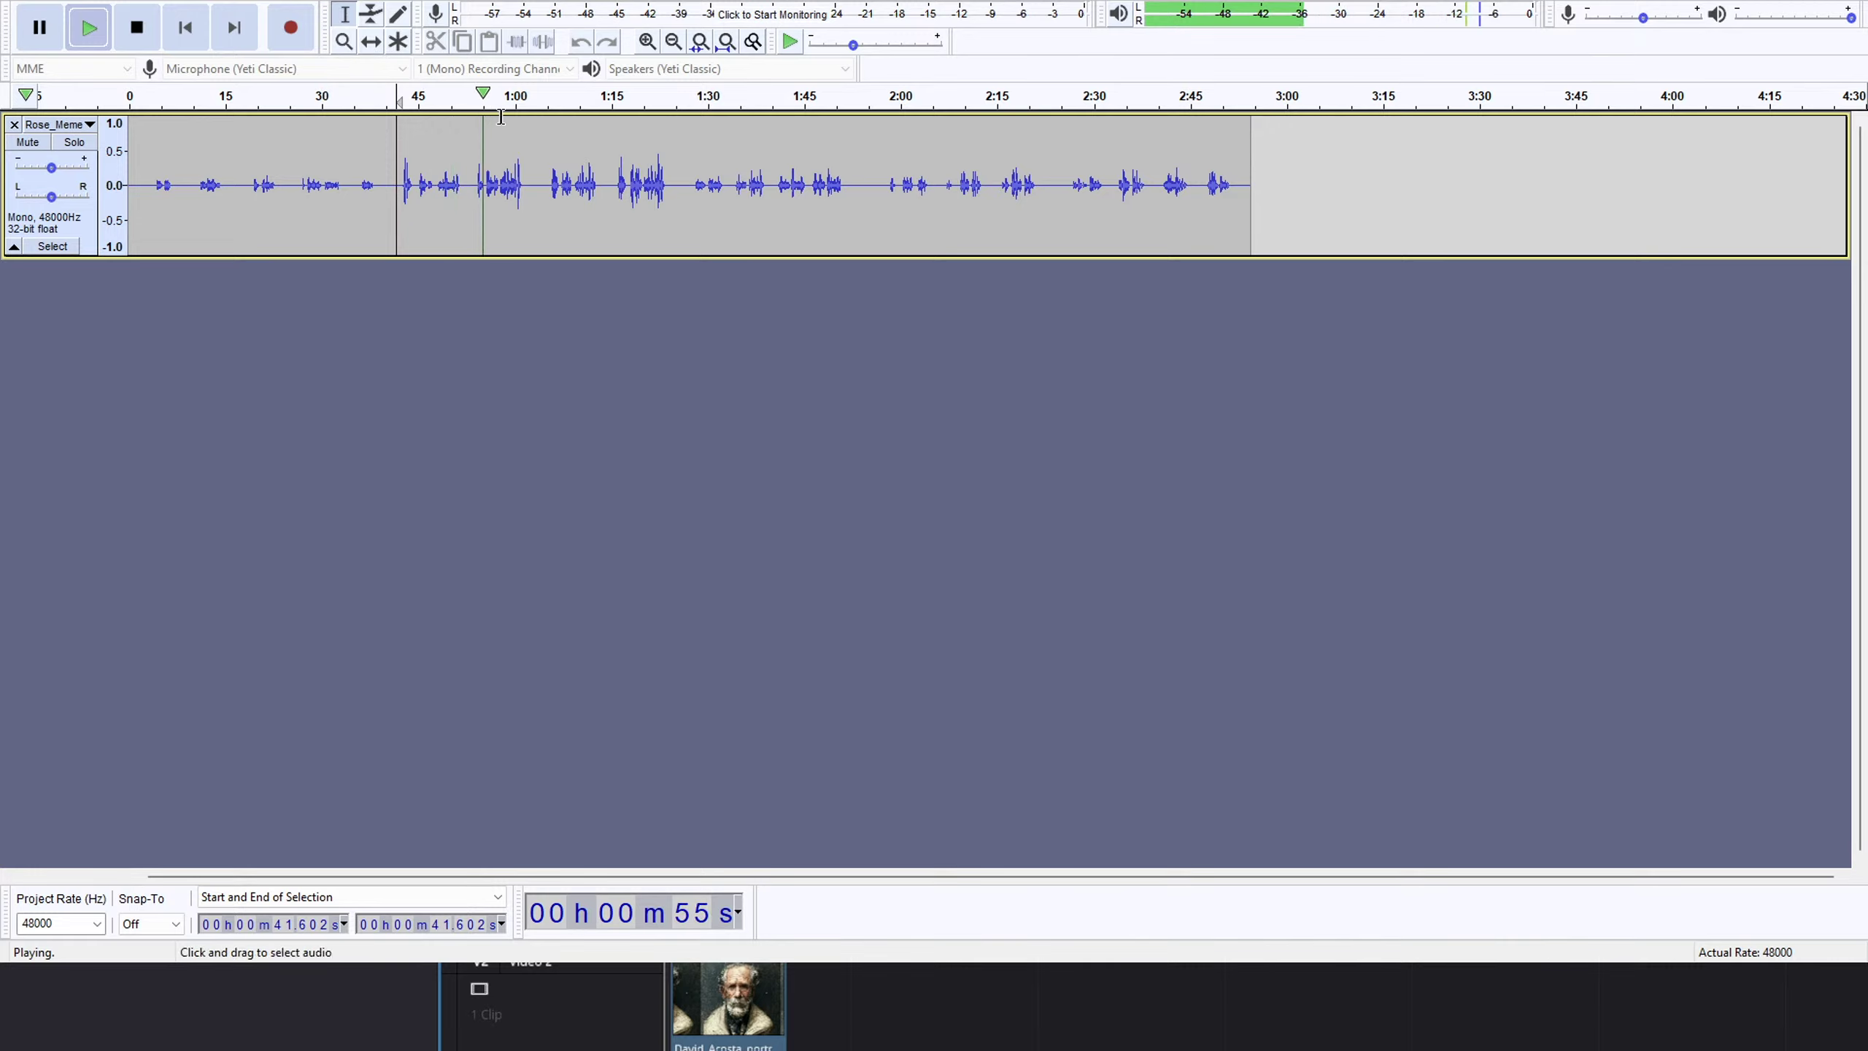
Listen to the louder takes from about 1:05 and 1:15, and replay the one from about 0:55 to compare them.
left_click(547, 110)
key("space")
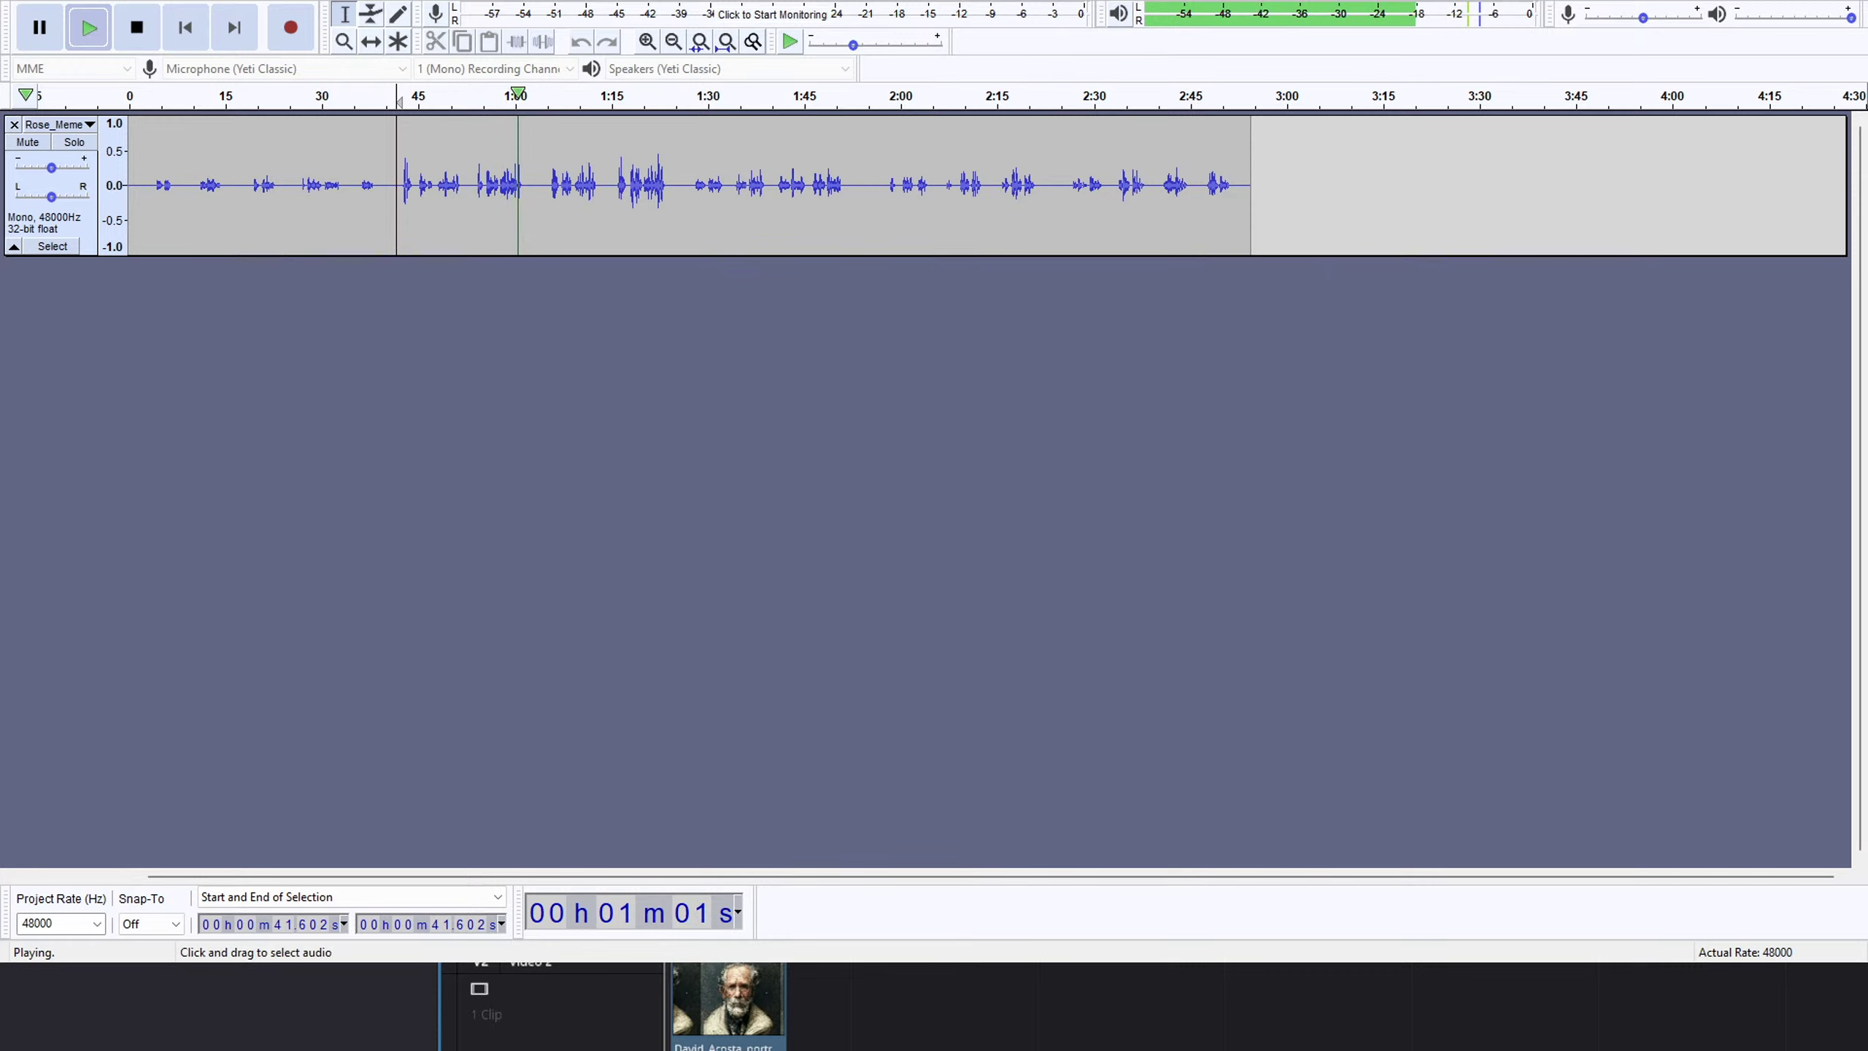
left_click(563, 139)
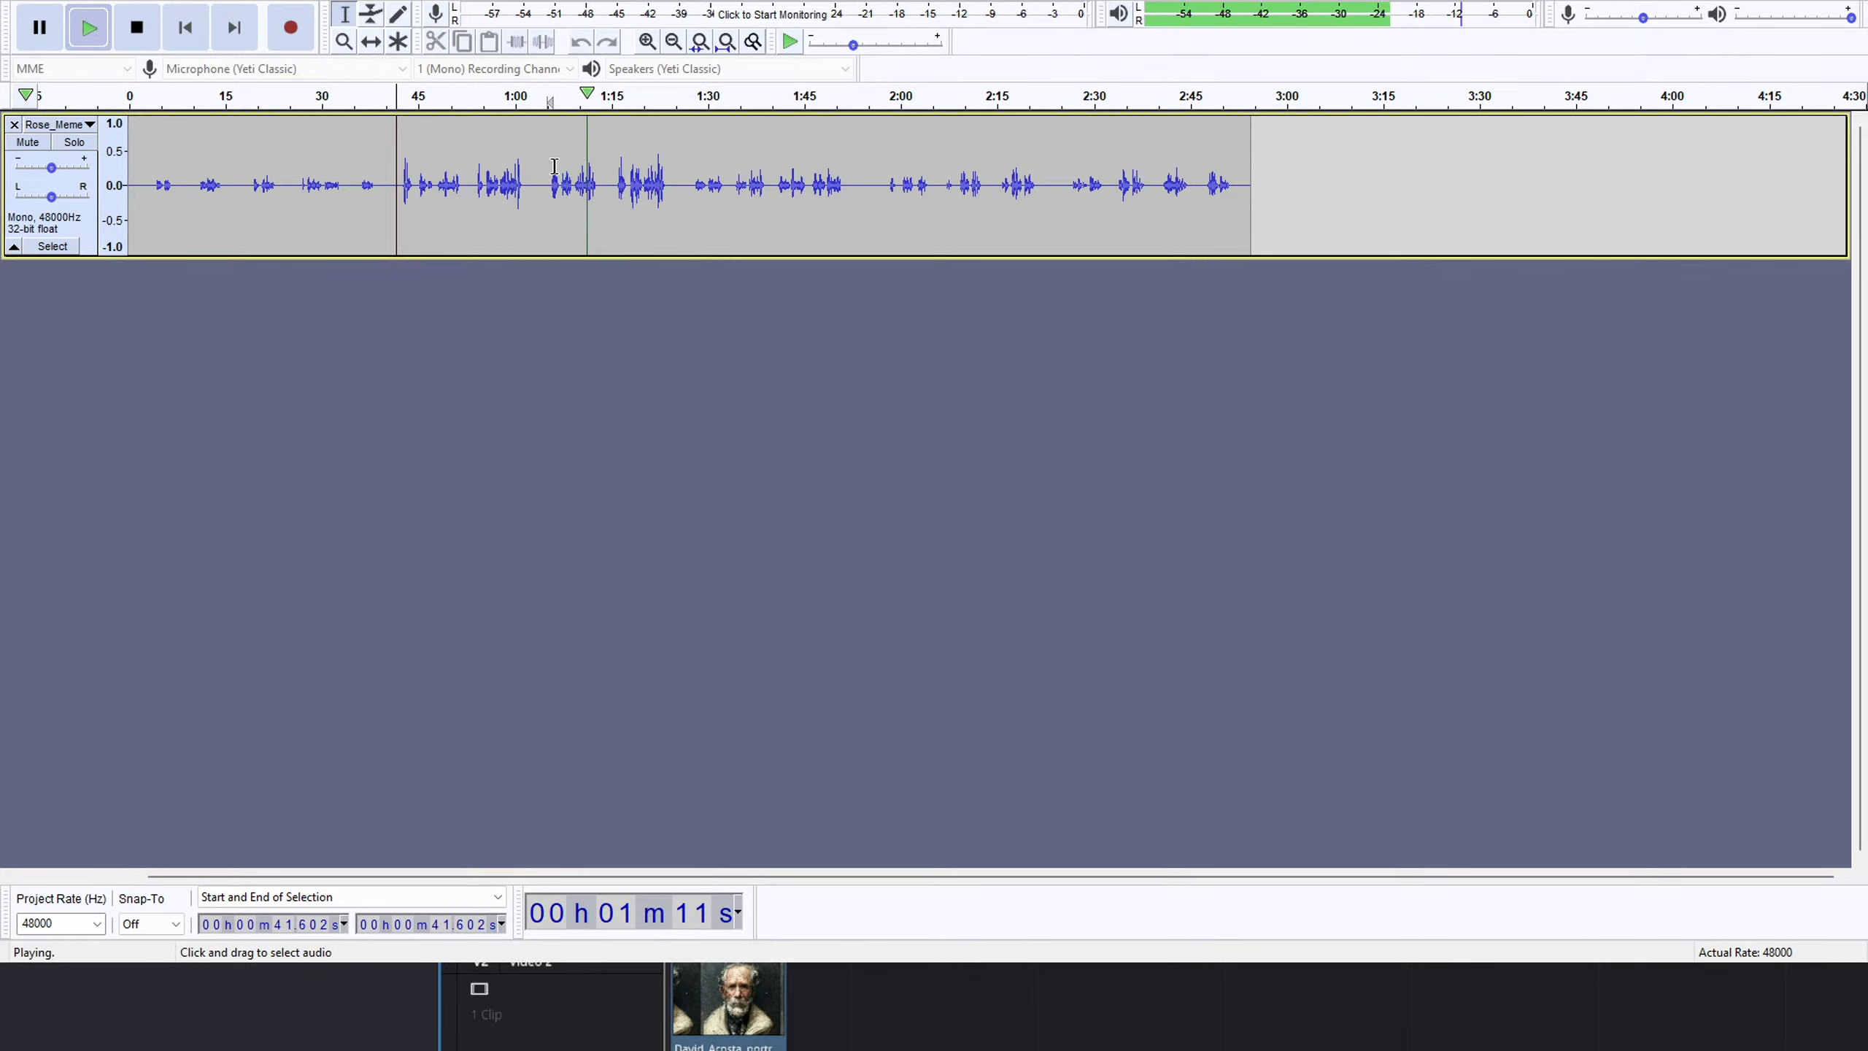
left_click(612, 103)
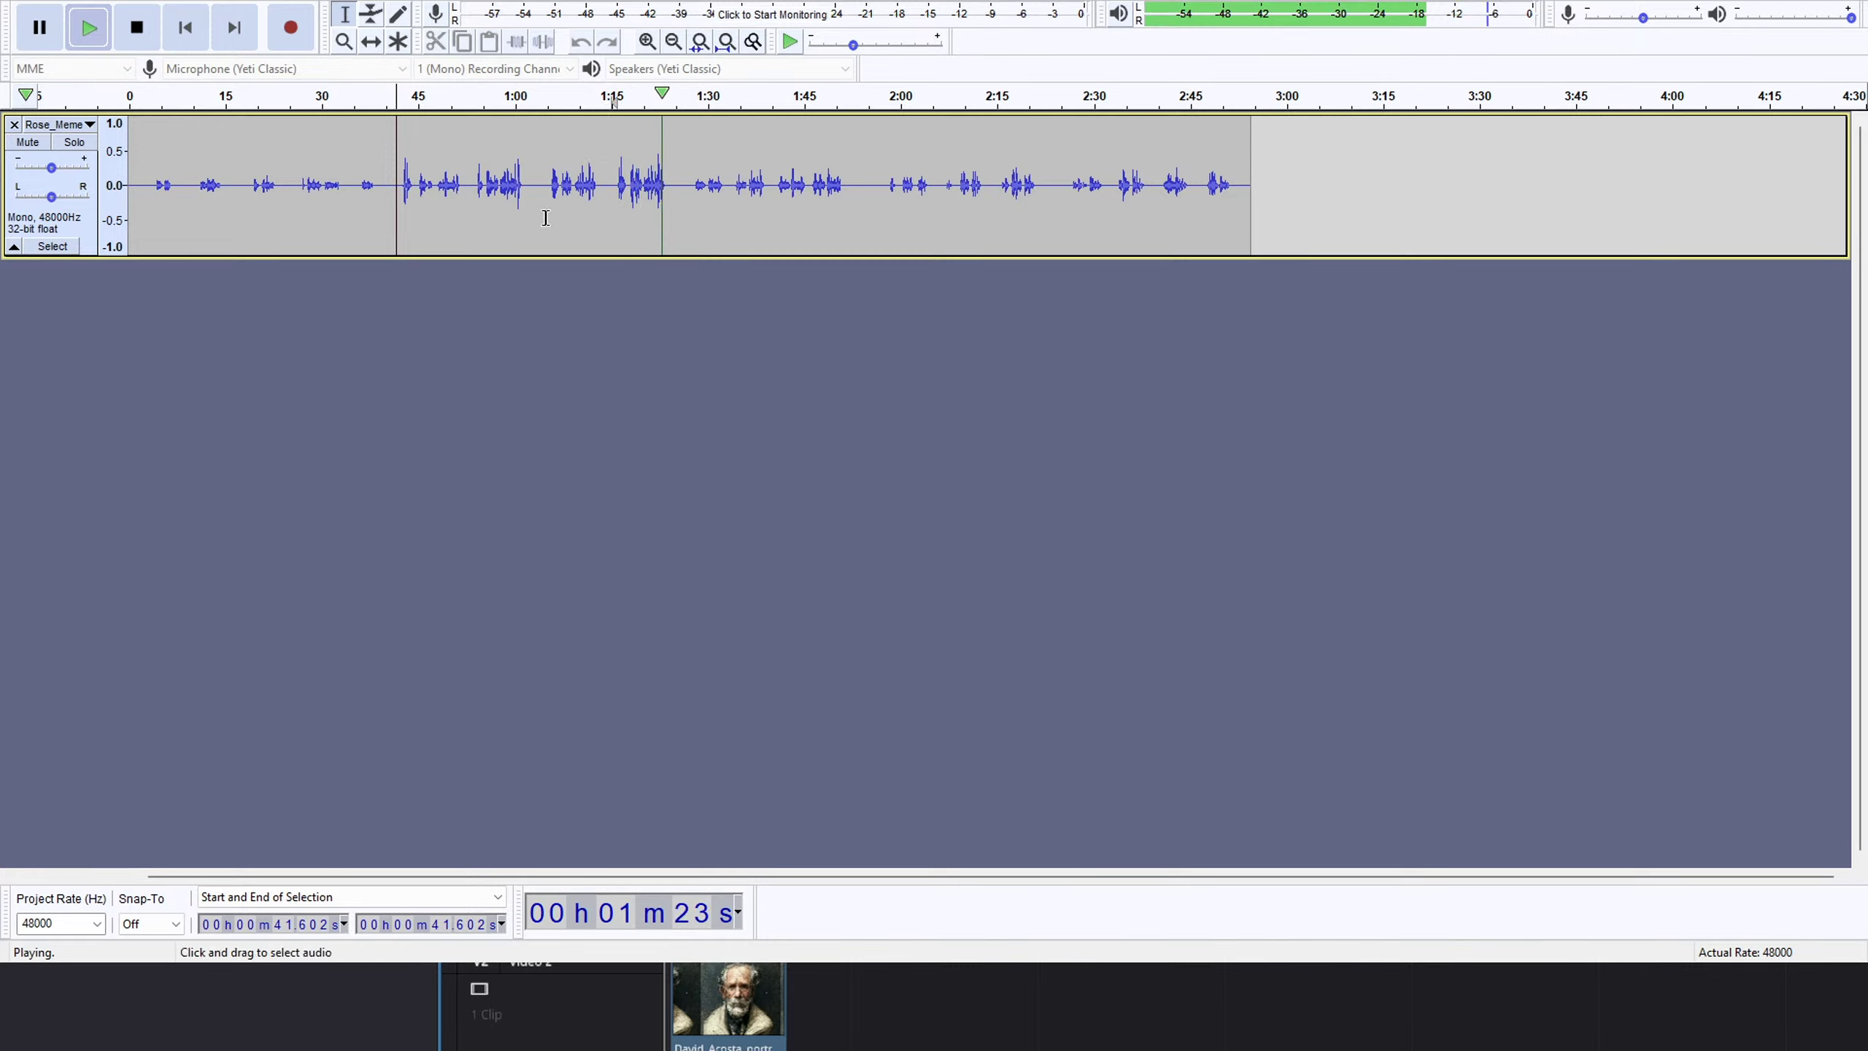
left_click(482, 107)
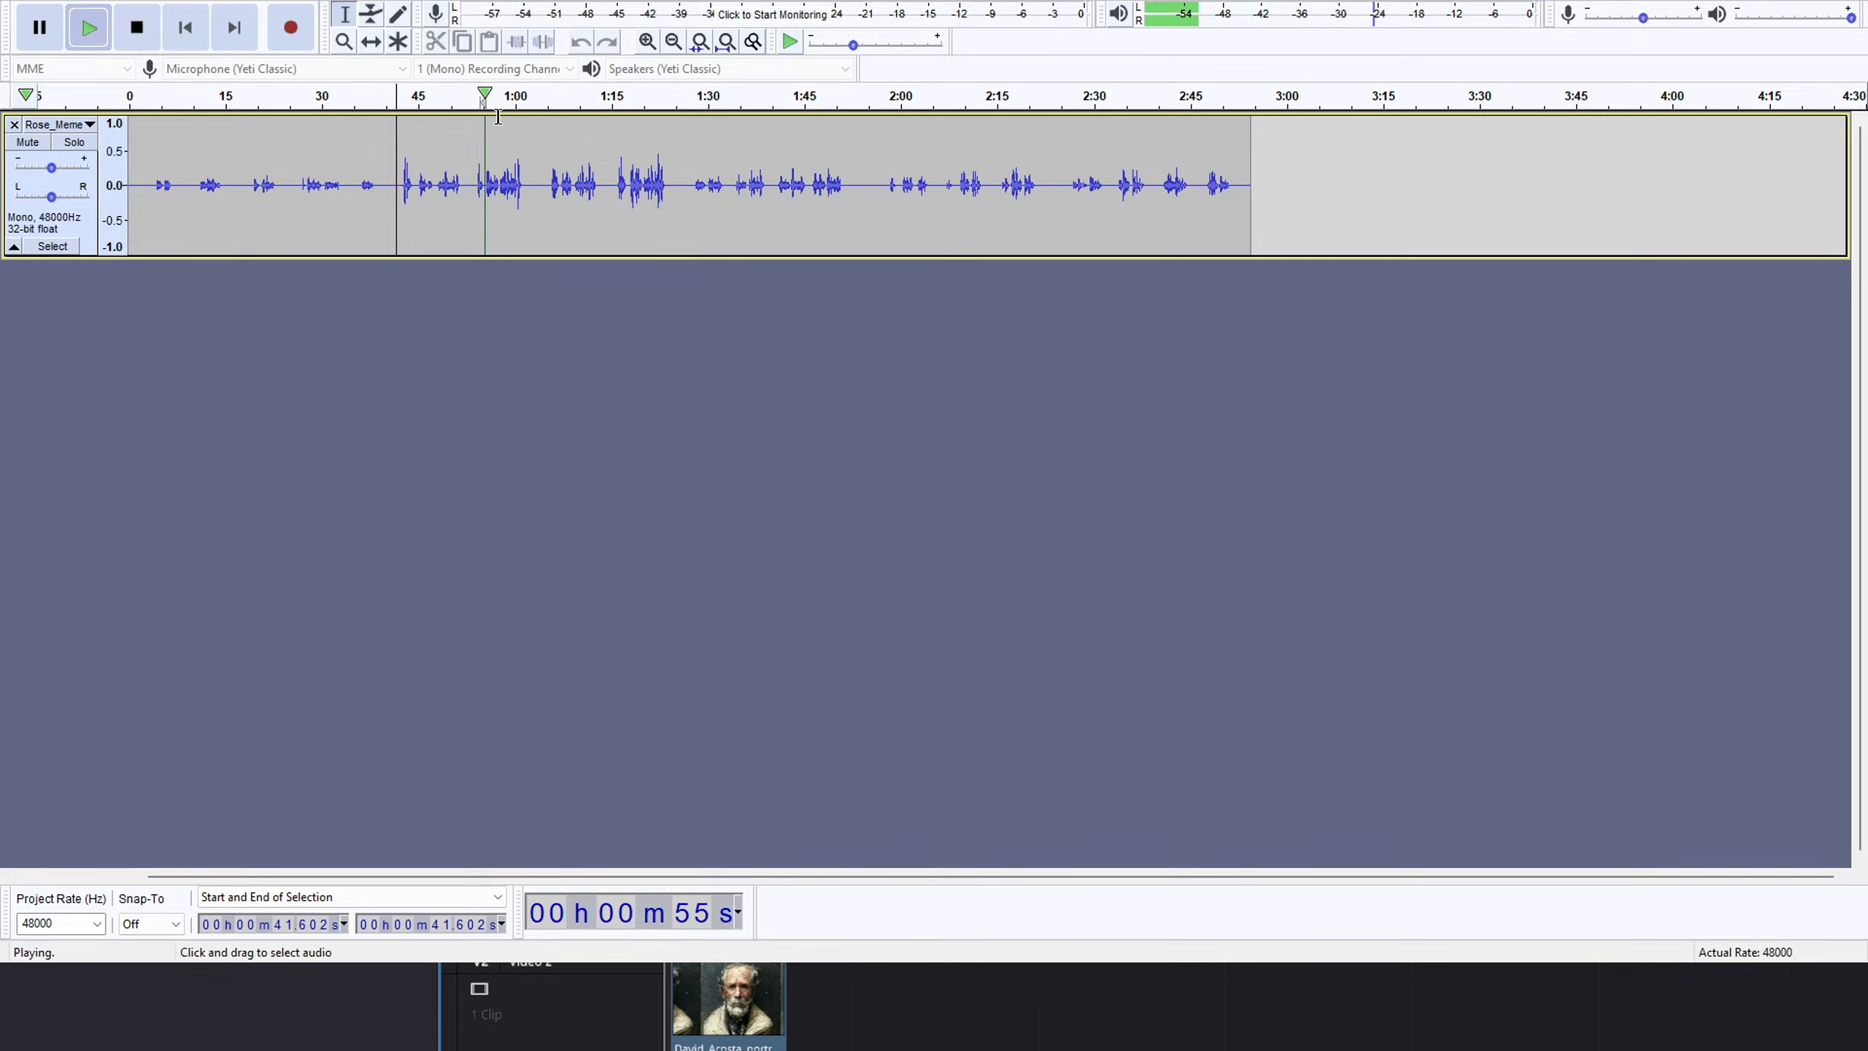
Stop playback and delete the take from about 0:42.1 to 0:52.5 and the two takes from about 0:54.6 to 1:15.
left_click(465, 179)
left_click_drag(466, 179, 399, 213)
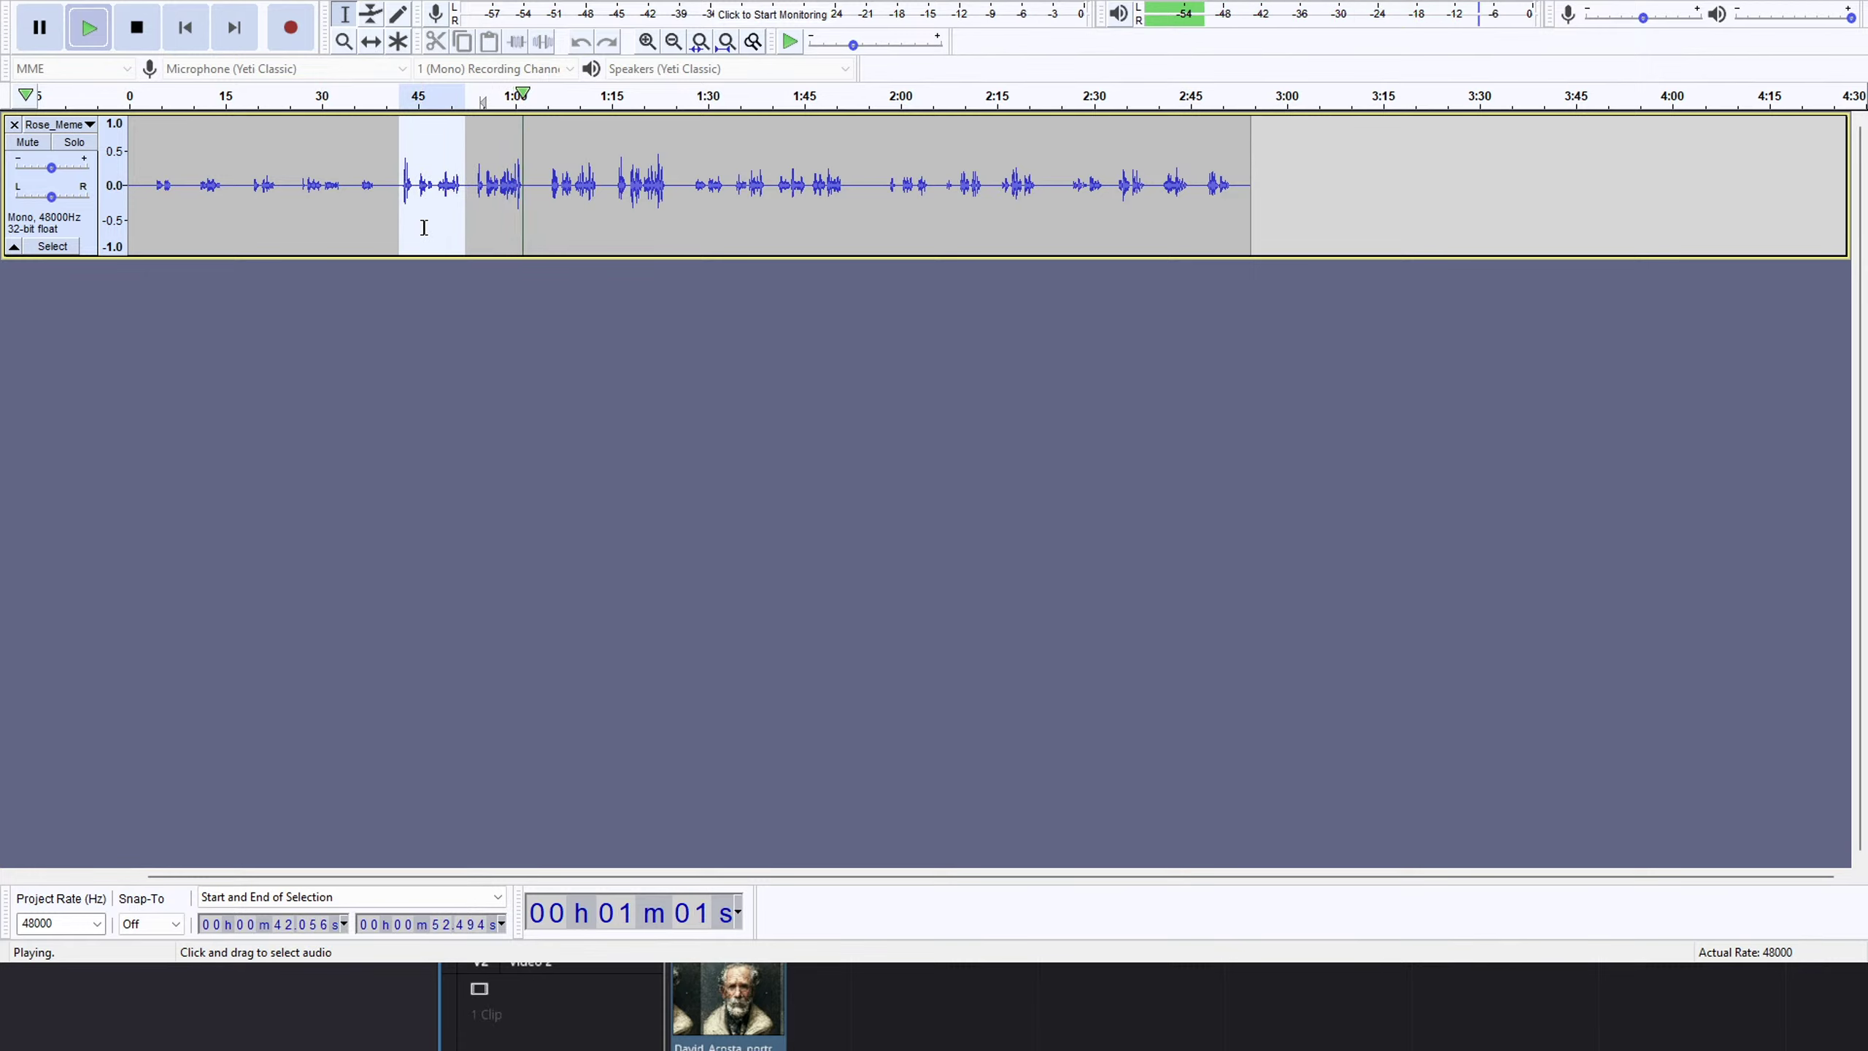
key("space")
key("Delete")
left_click_drag(478, 193, 615, 198)
key("Delete")
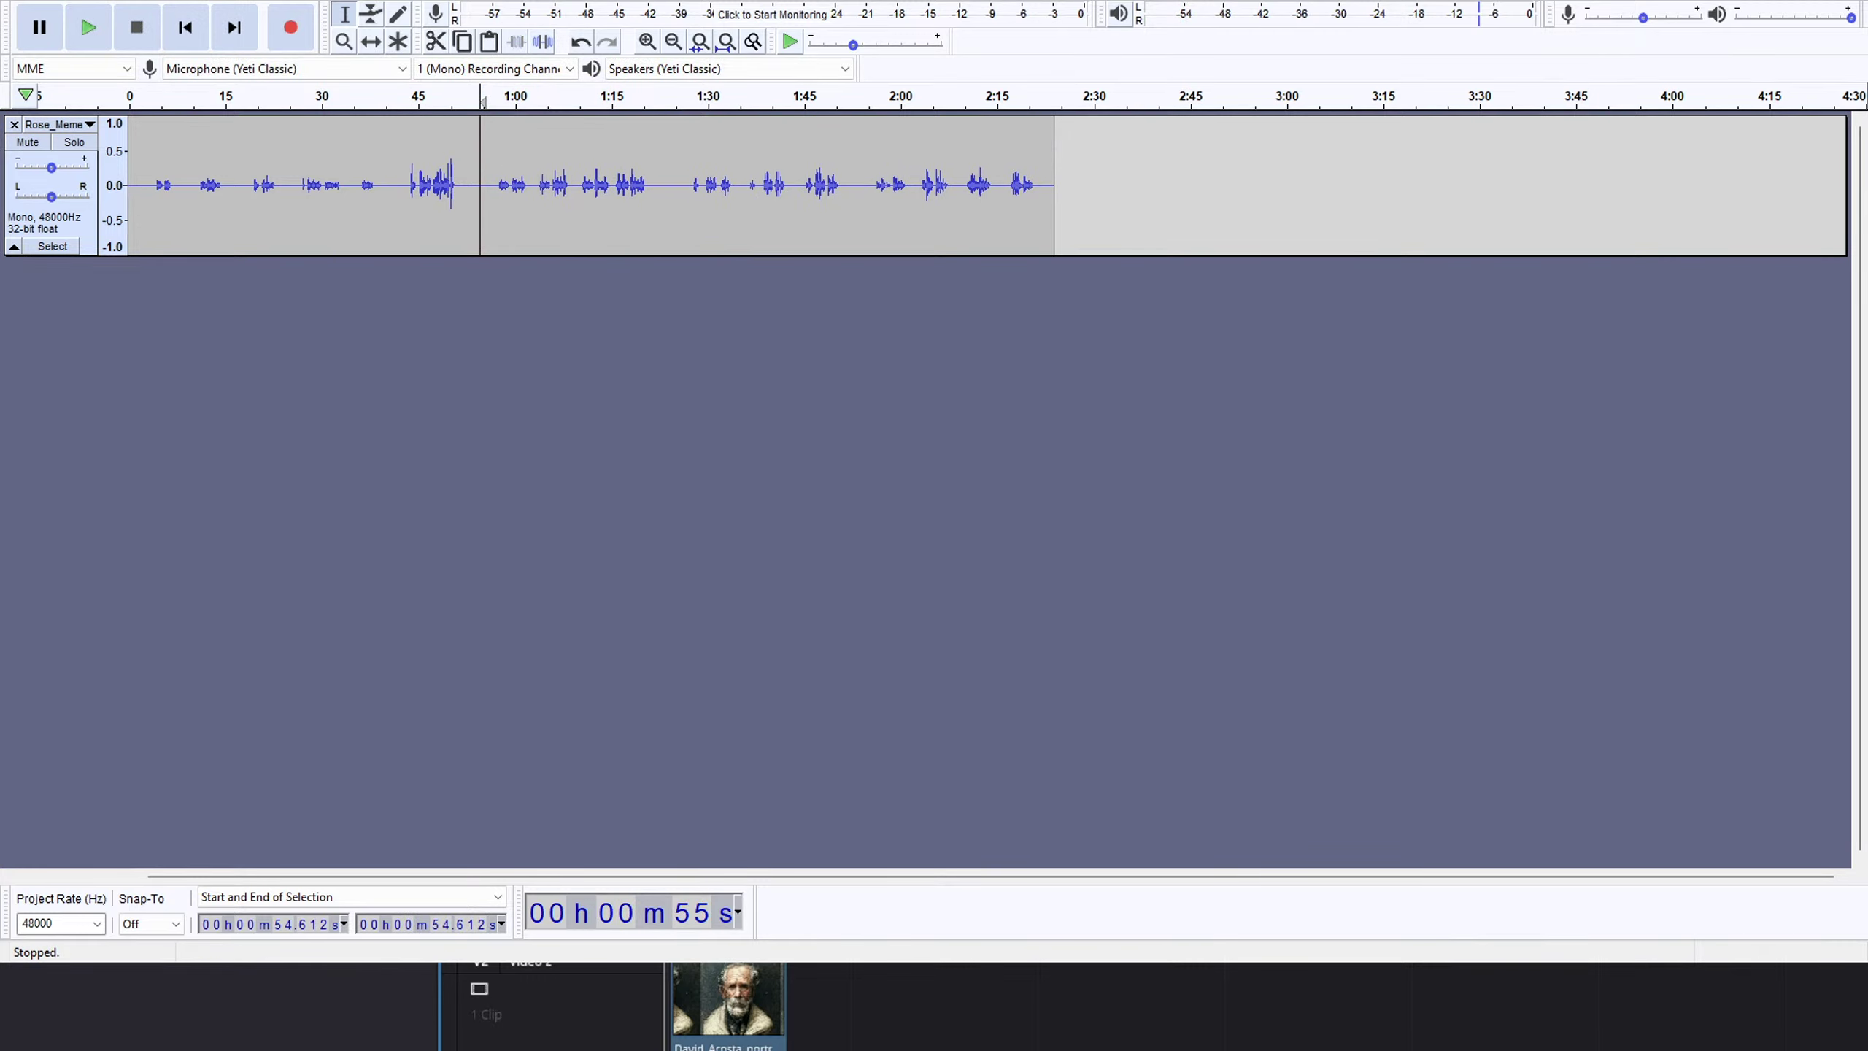
Play the remaining loud take from about 0:42.7 and listen to the following section from about 0:56.
left_click(188, 318)
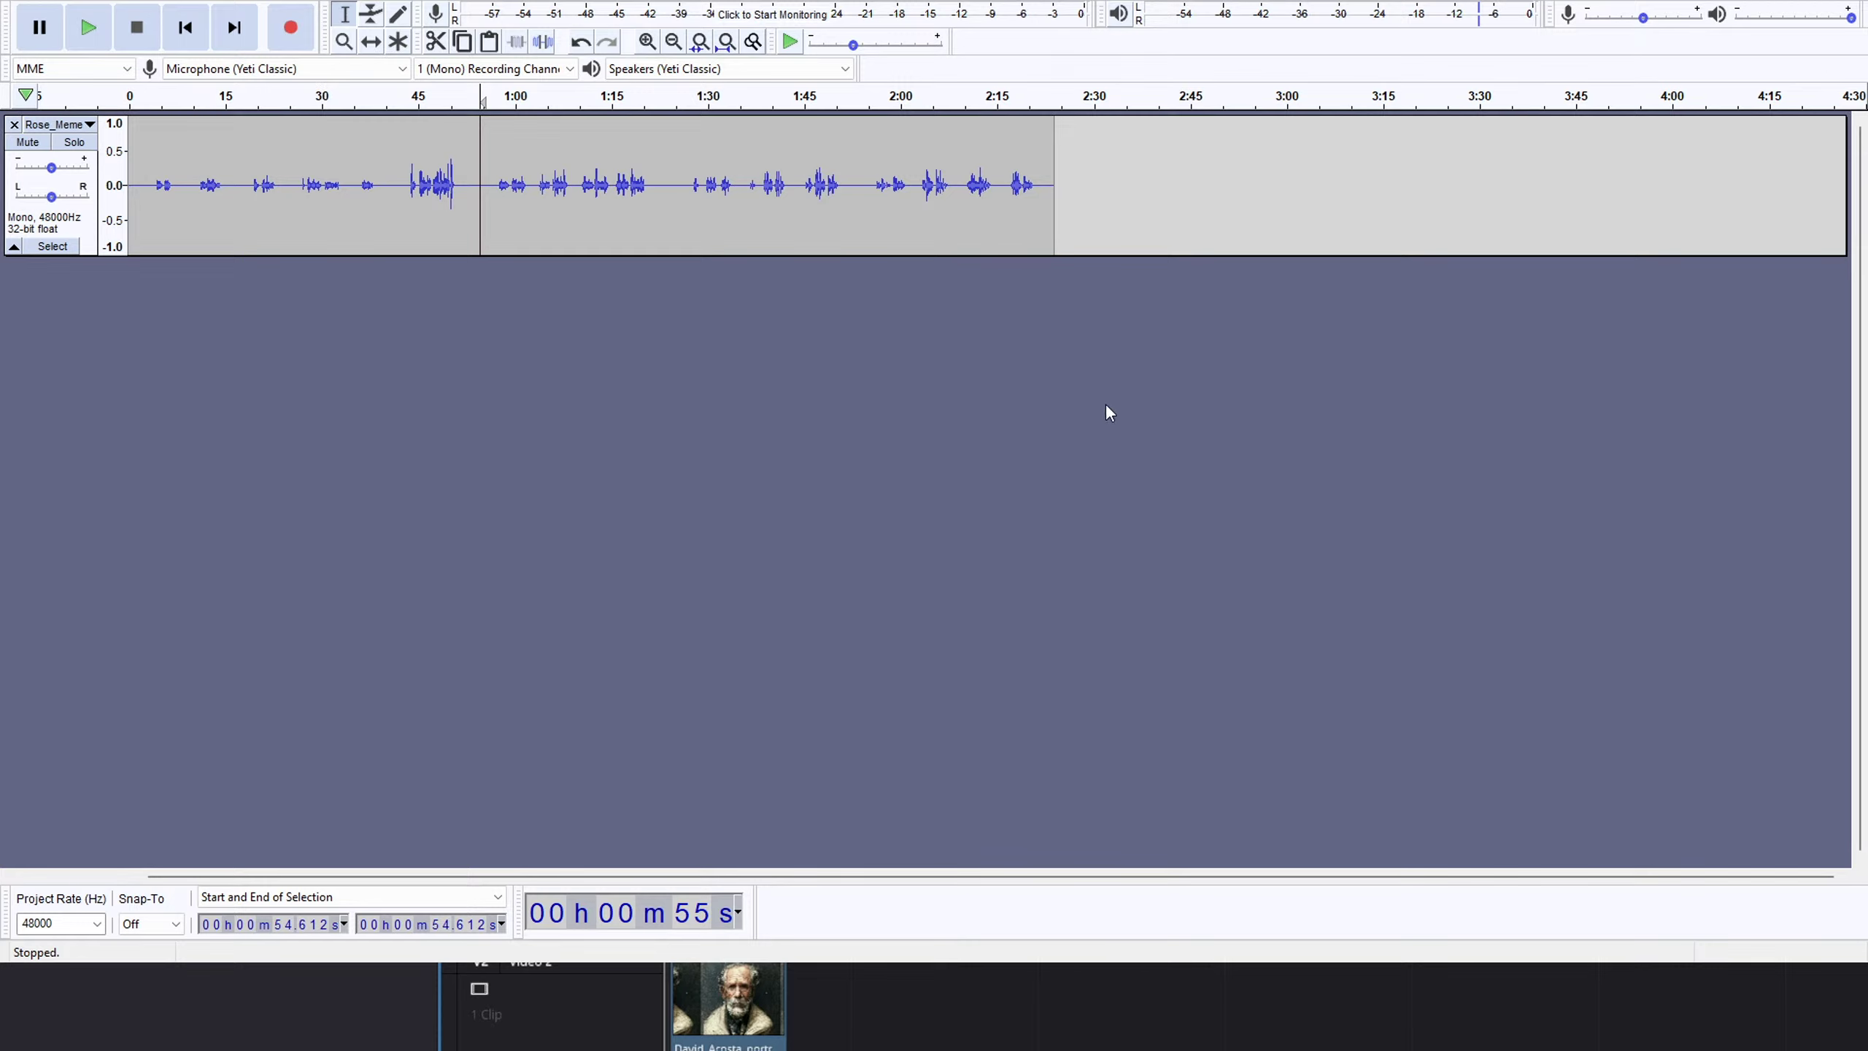
left_click(1081, 382)
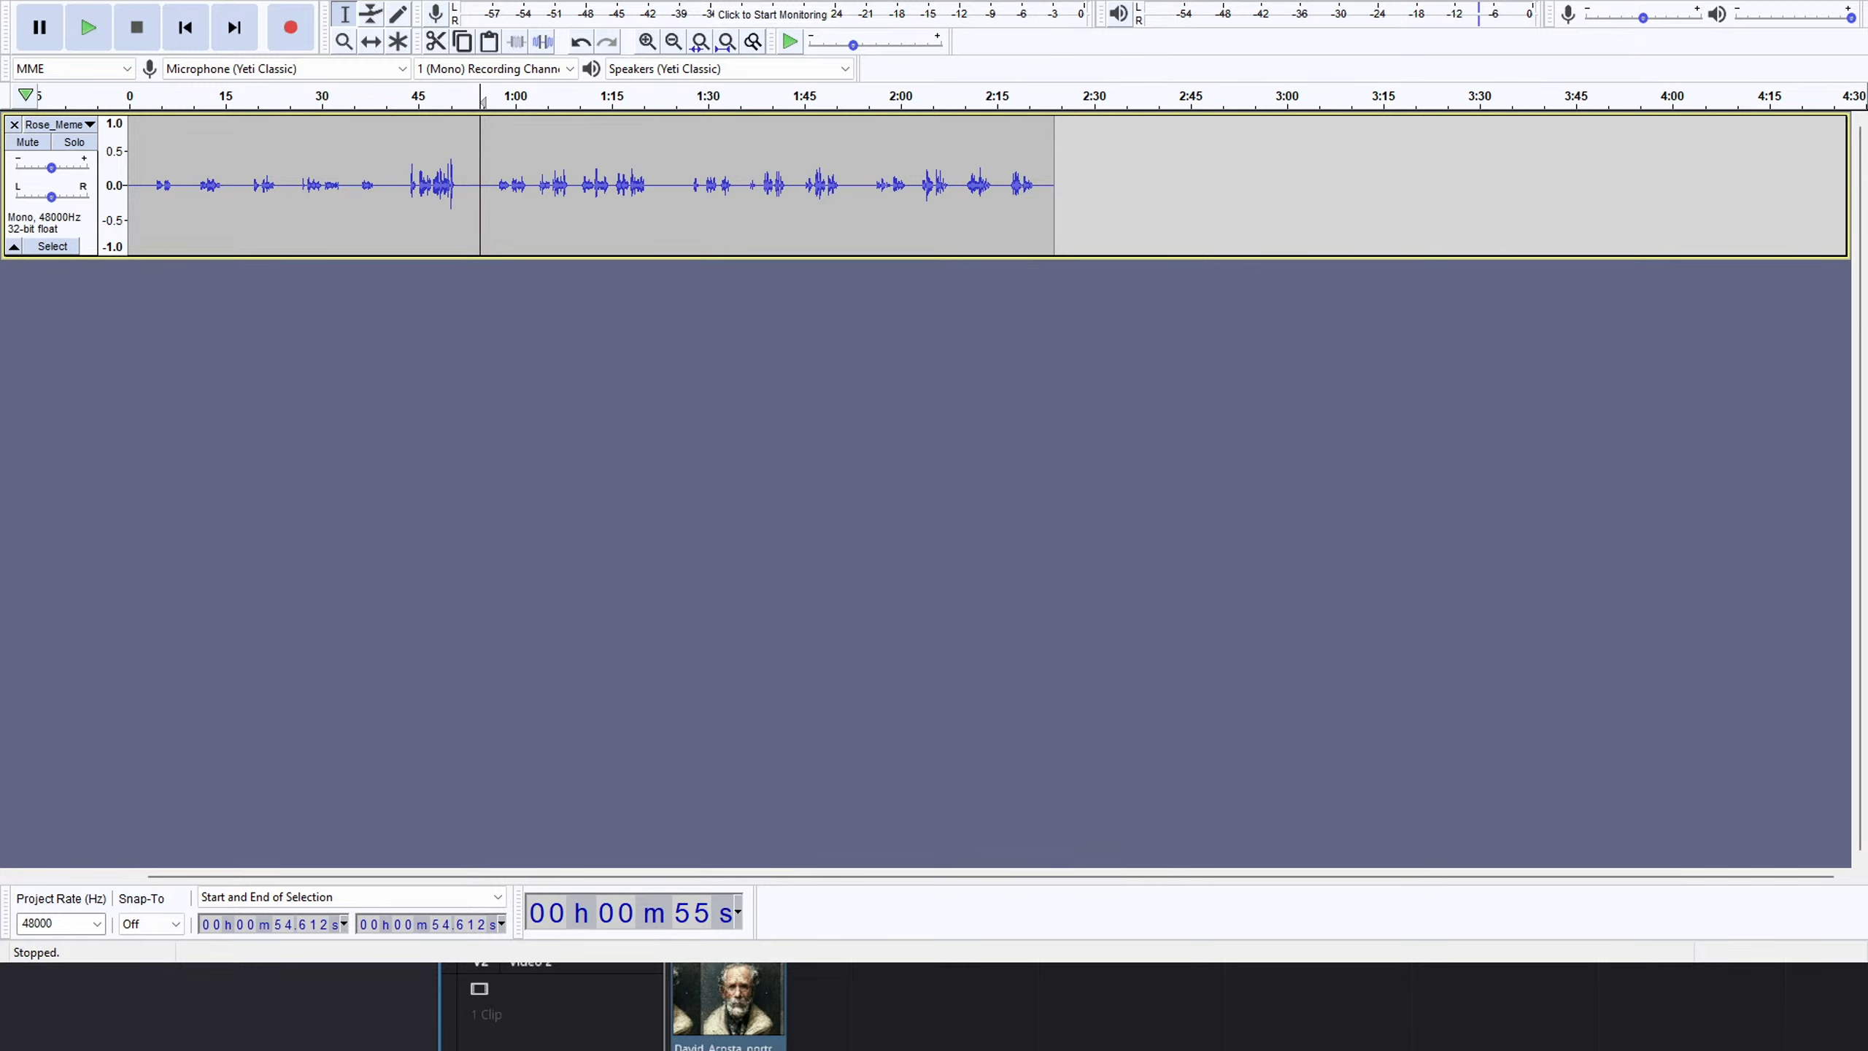
left_click(404, 171)
key("space")
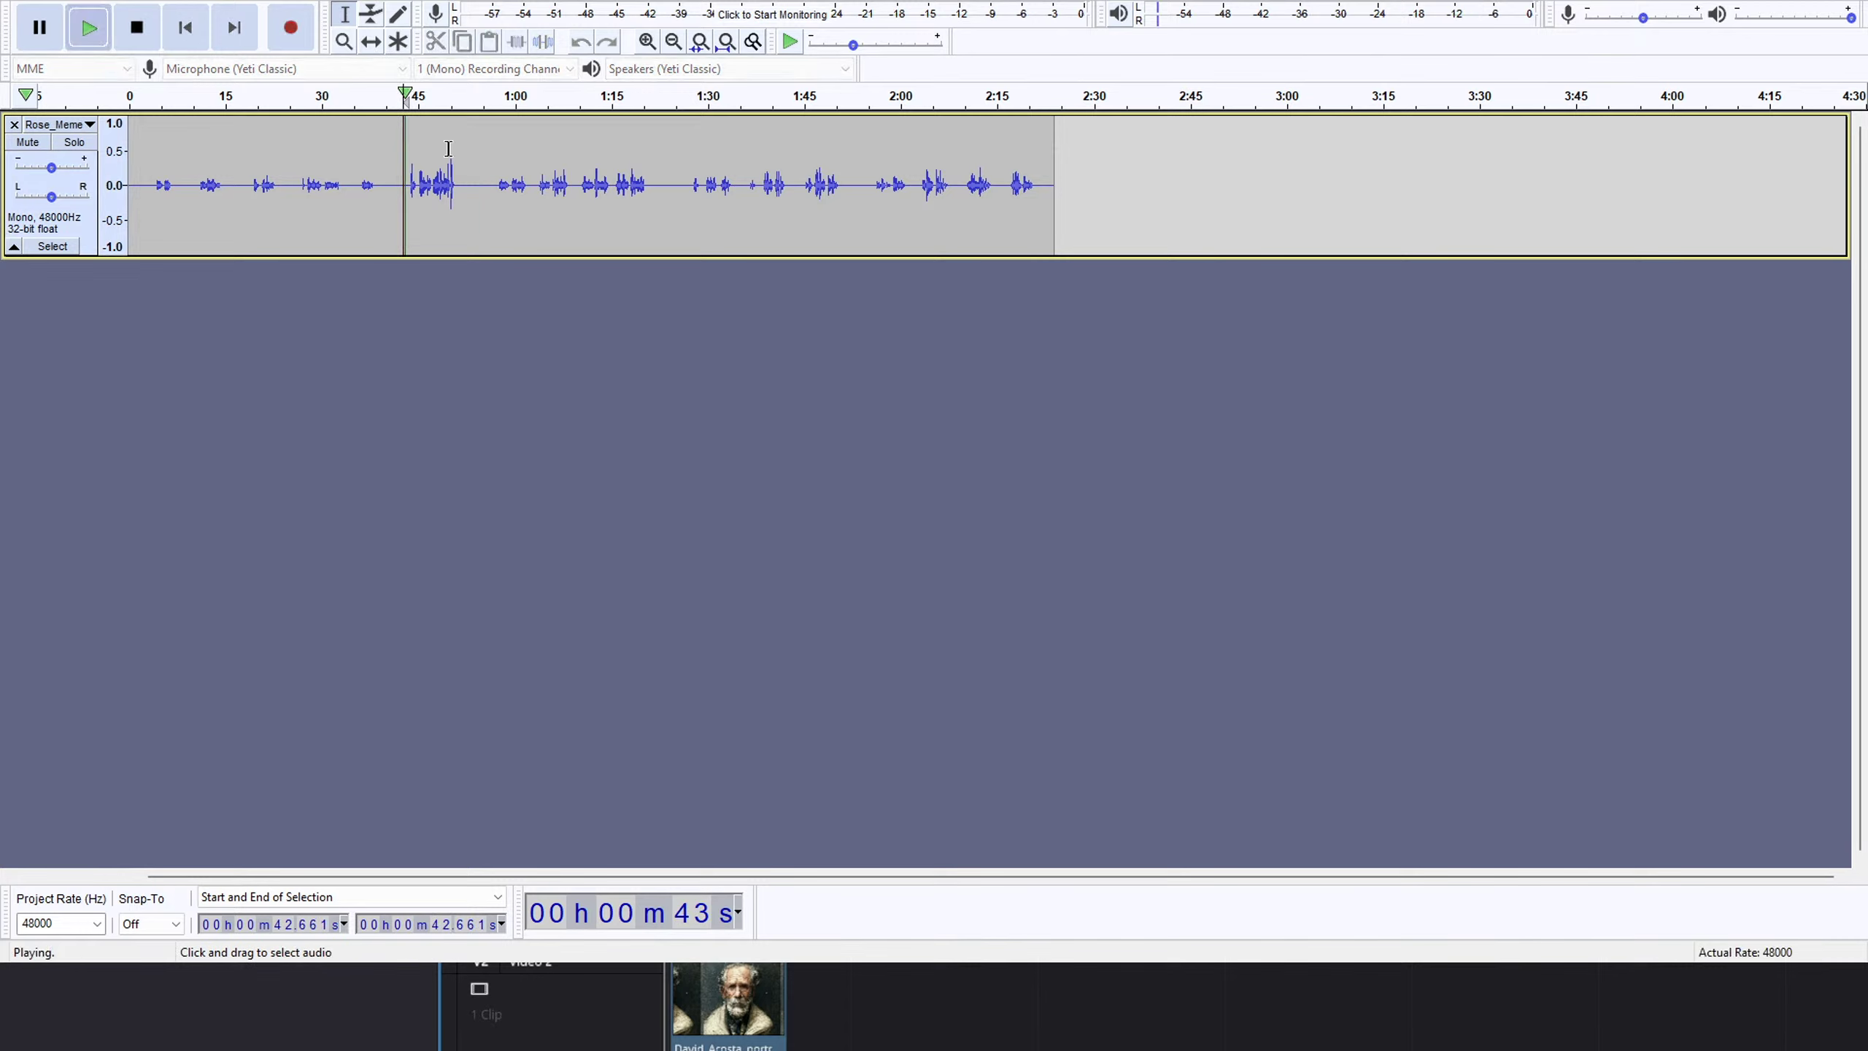
left_click(491, 96)
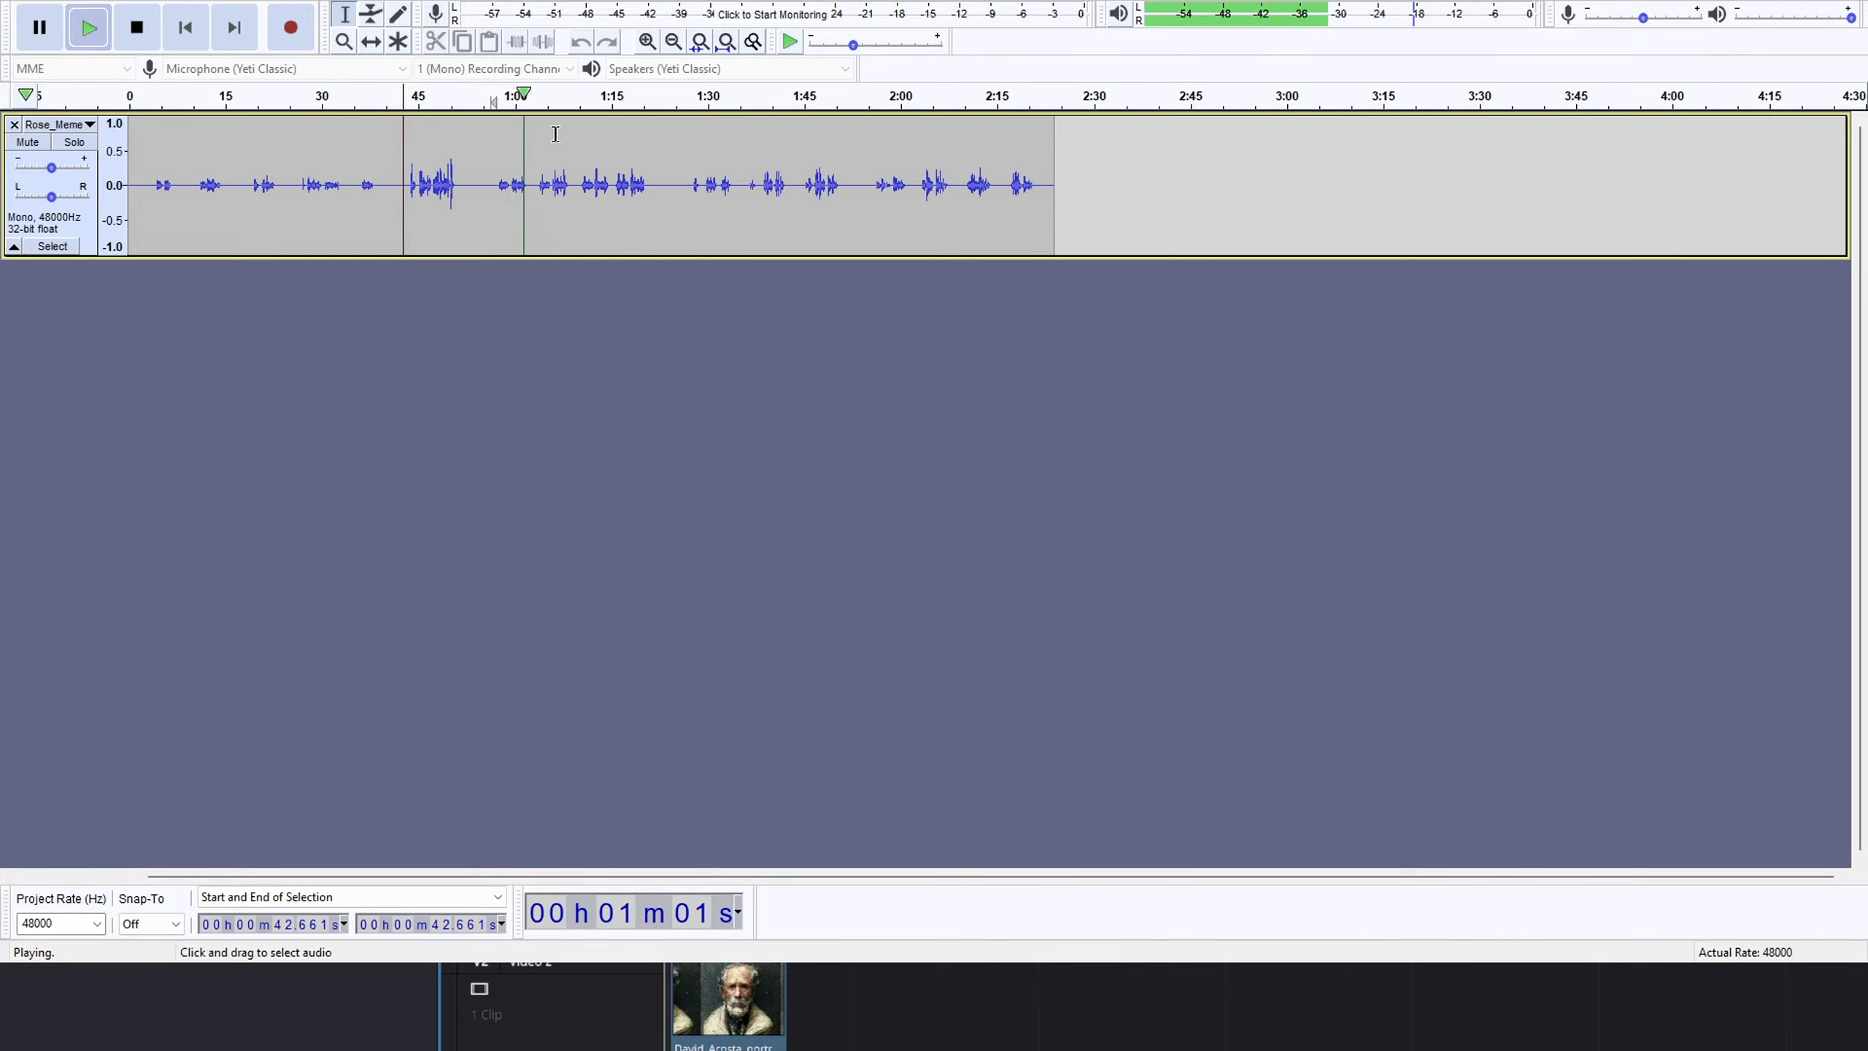
Compare the takes around 1:00 to 1:20 by playback, and delete the audio from about 1:03.2 to 1:24.0.
left_click(544, 95)
left_click(538, 94)
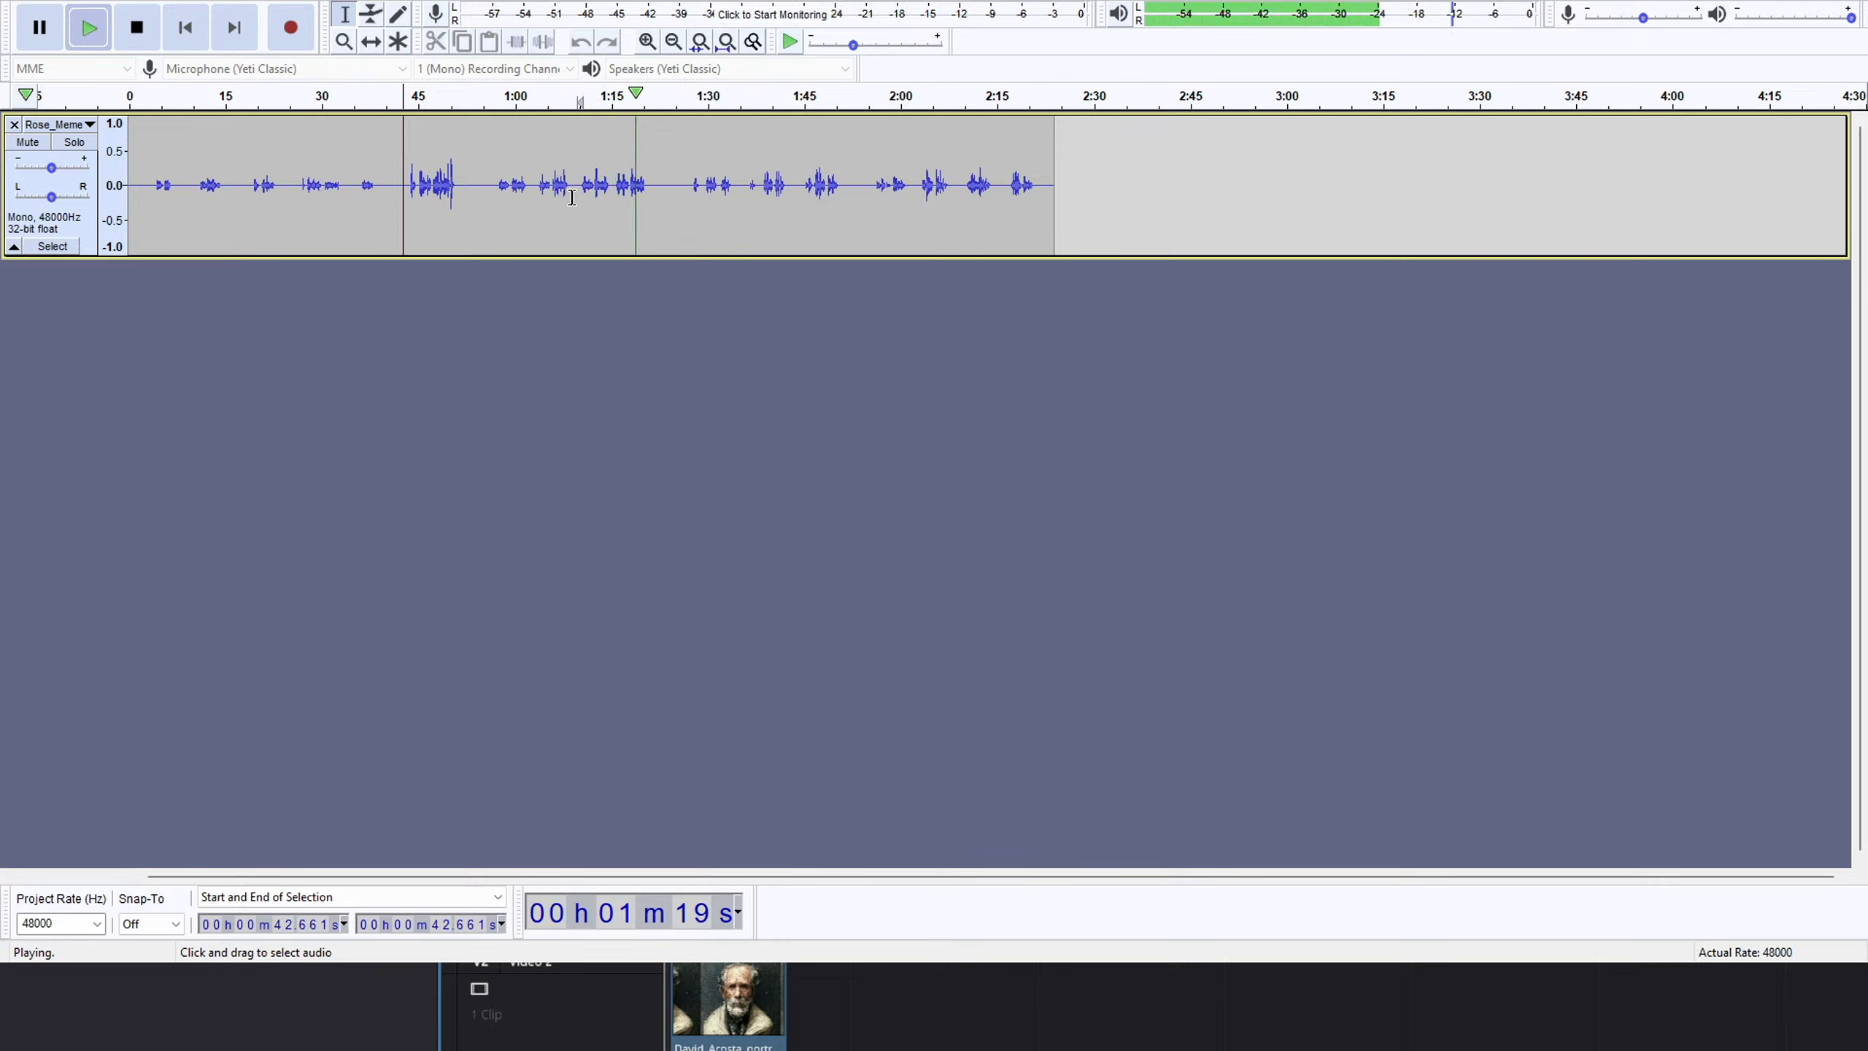
left_click(494, 97)
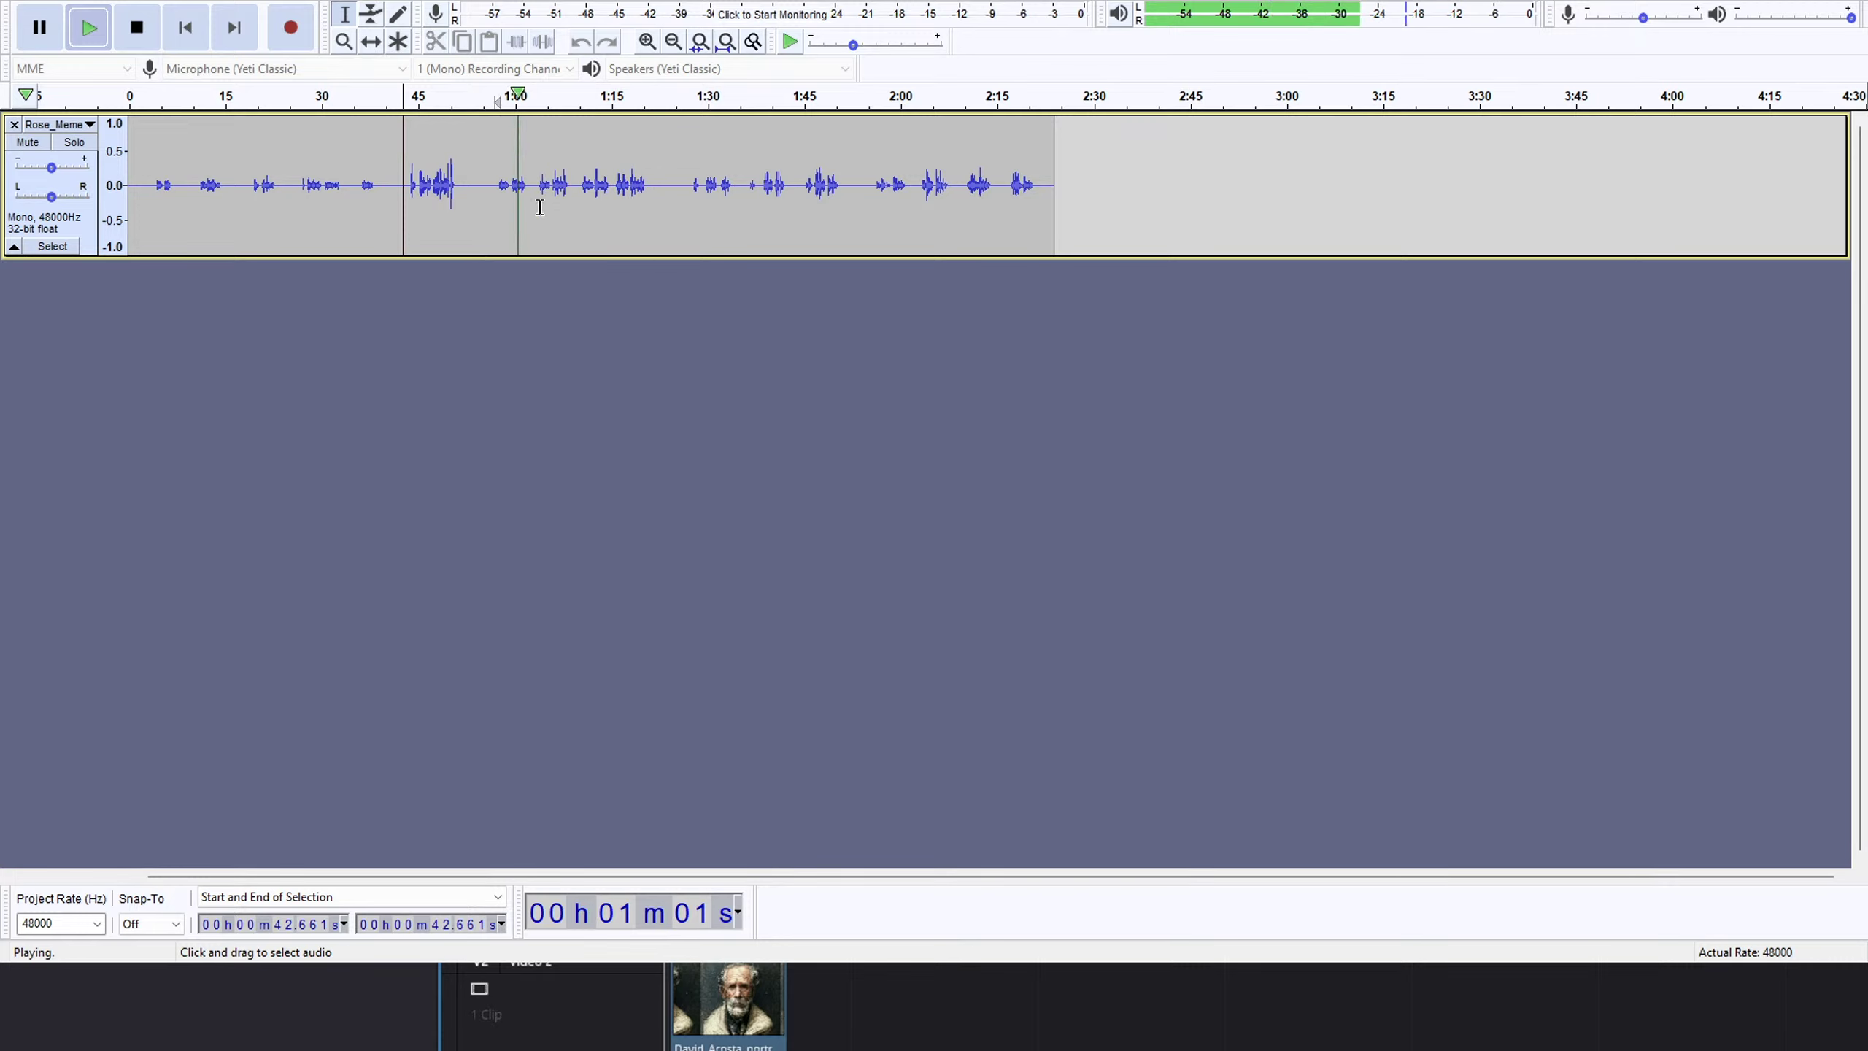
key("space")
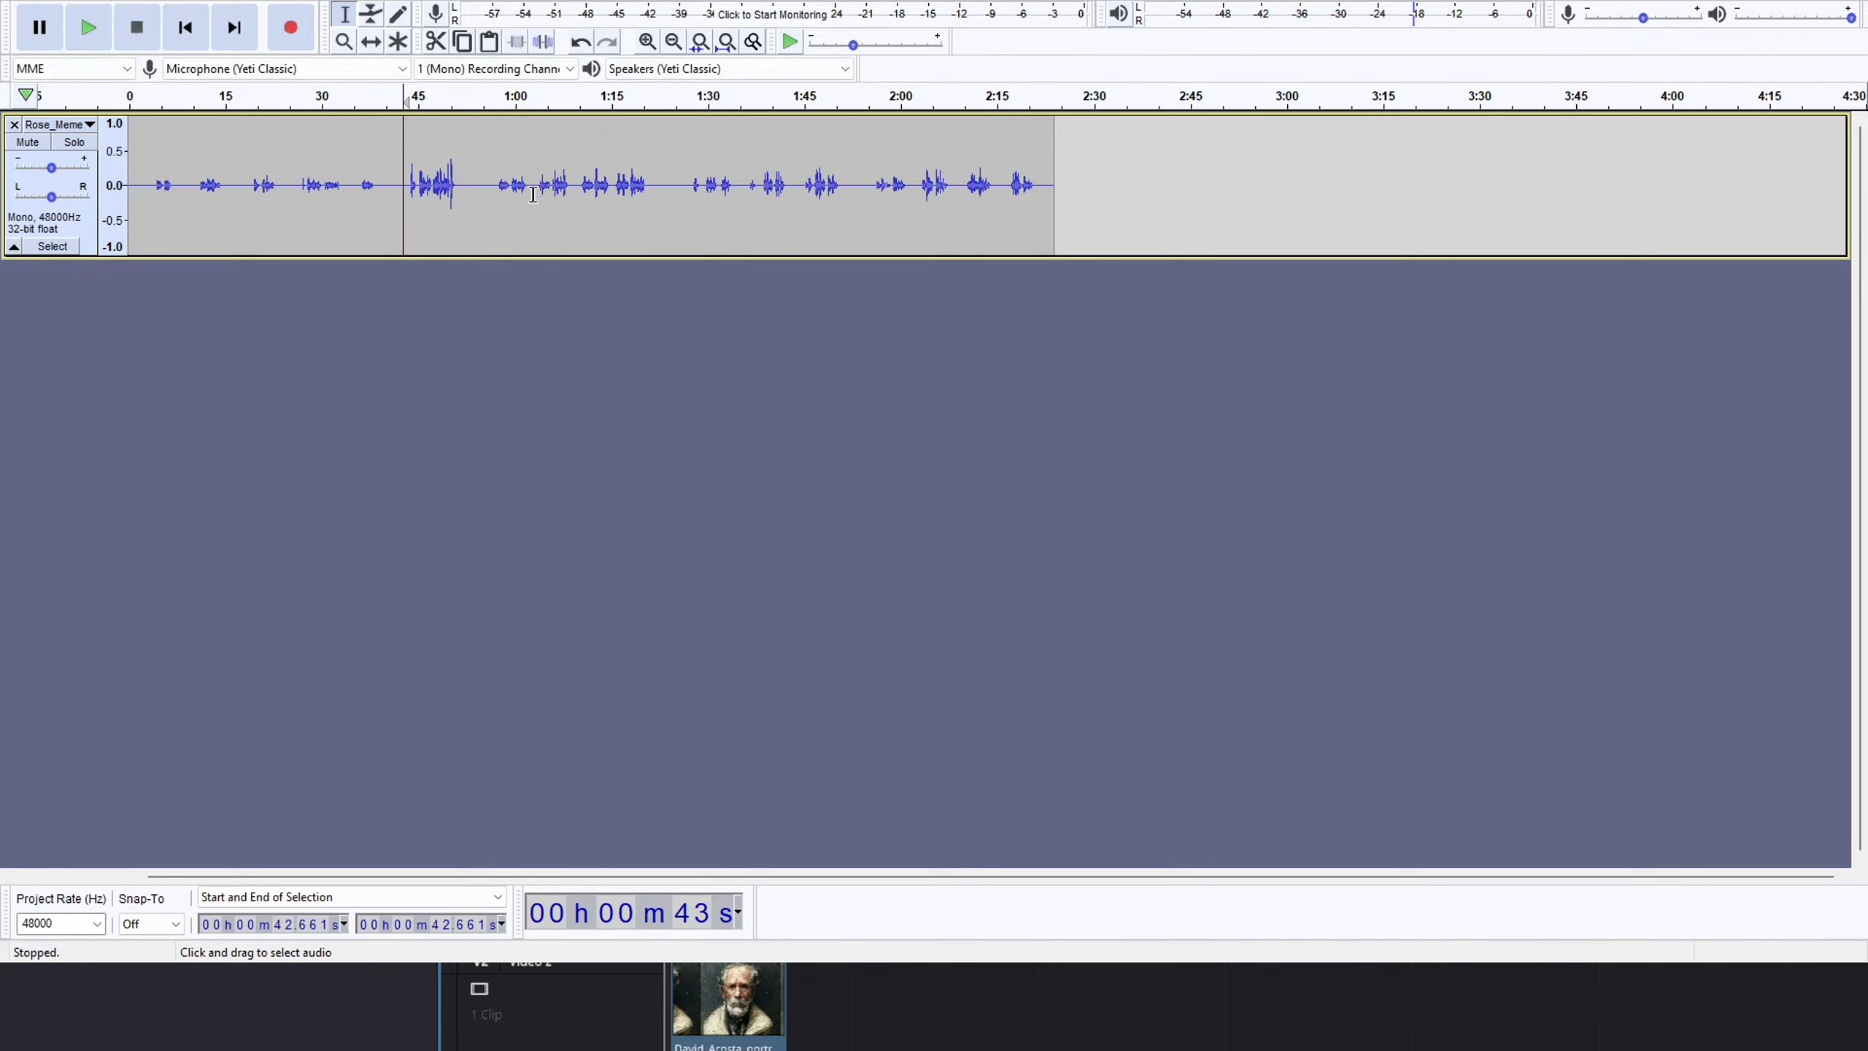
left_click_drag(535, 189, 667, 189)
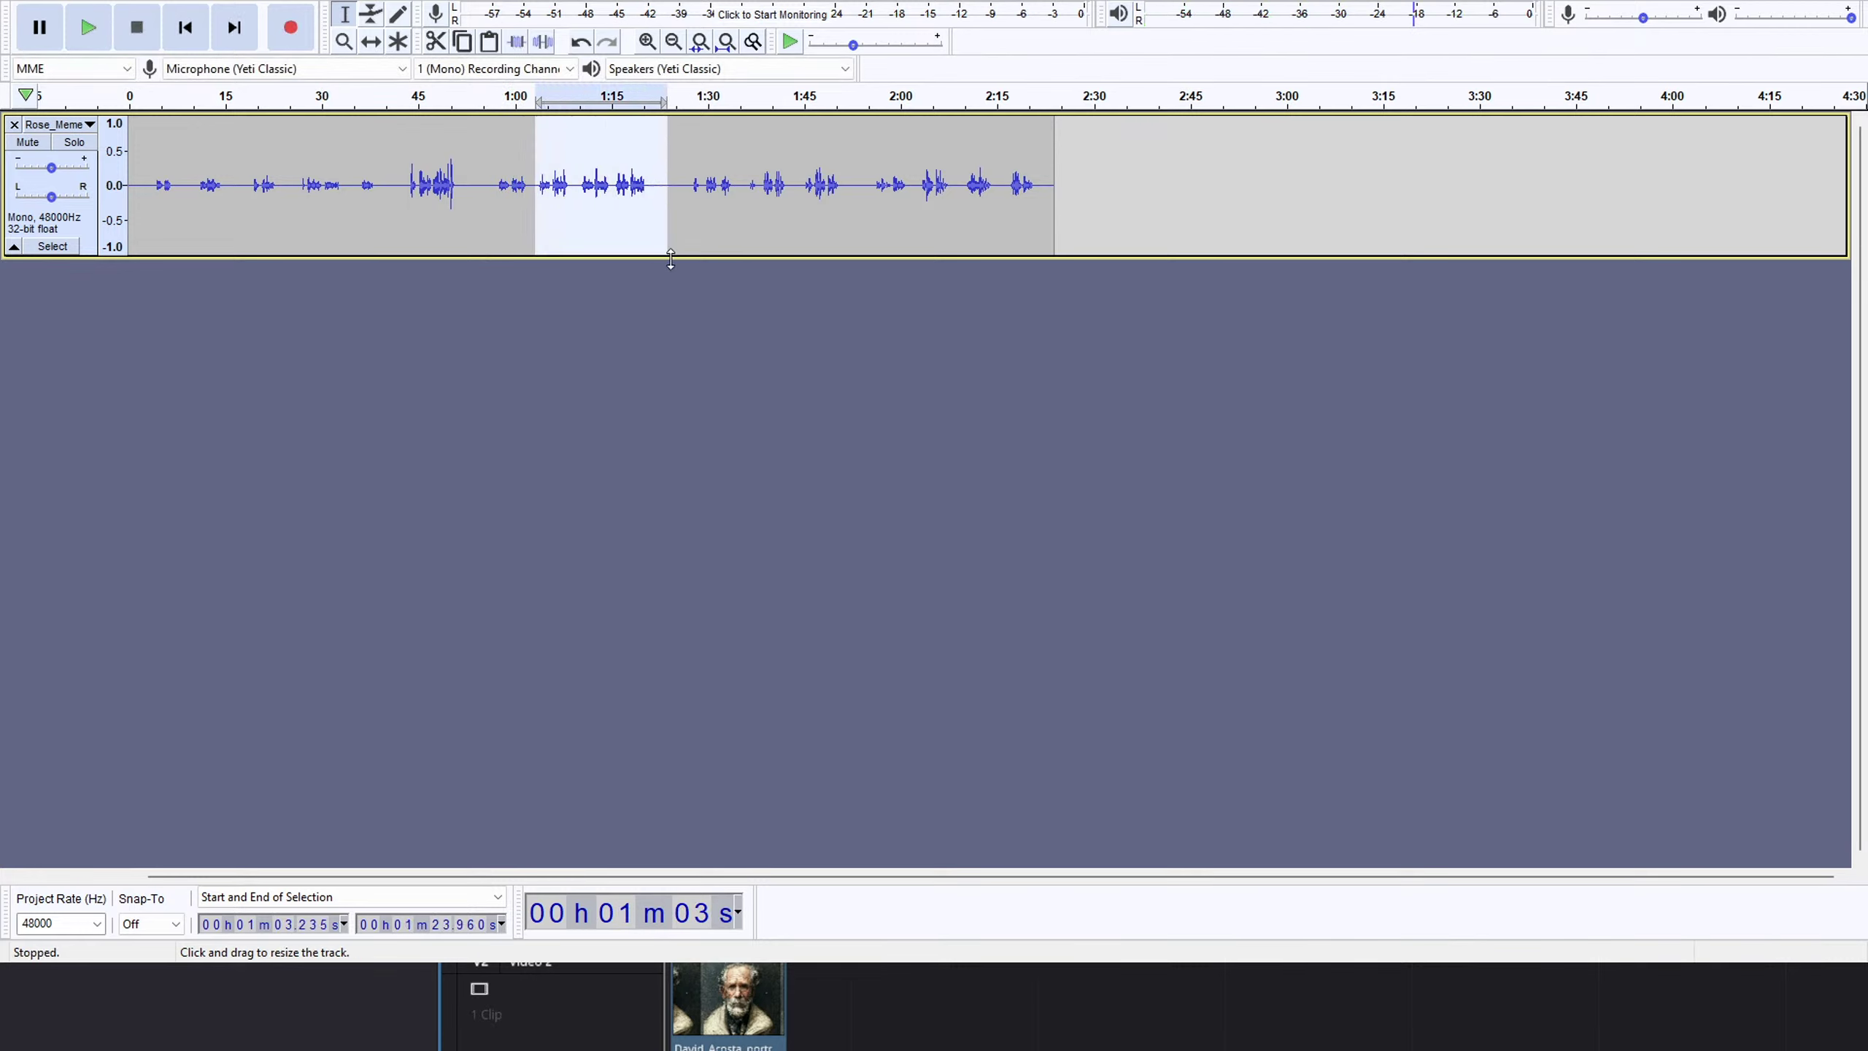
key("Delete")
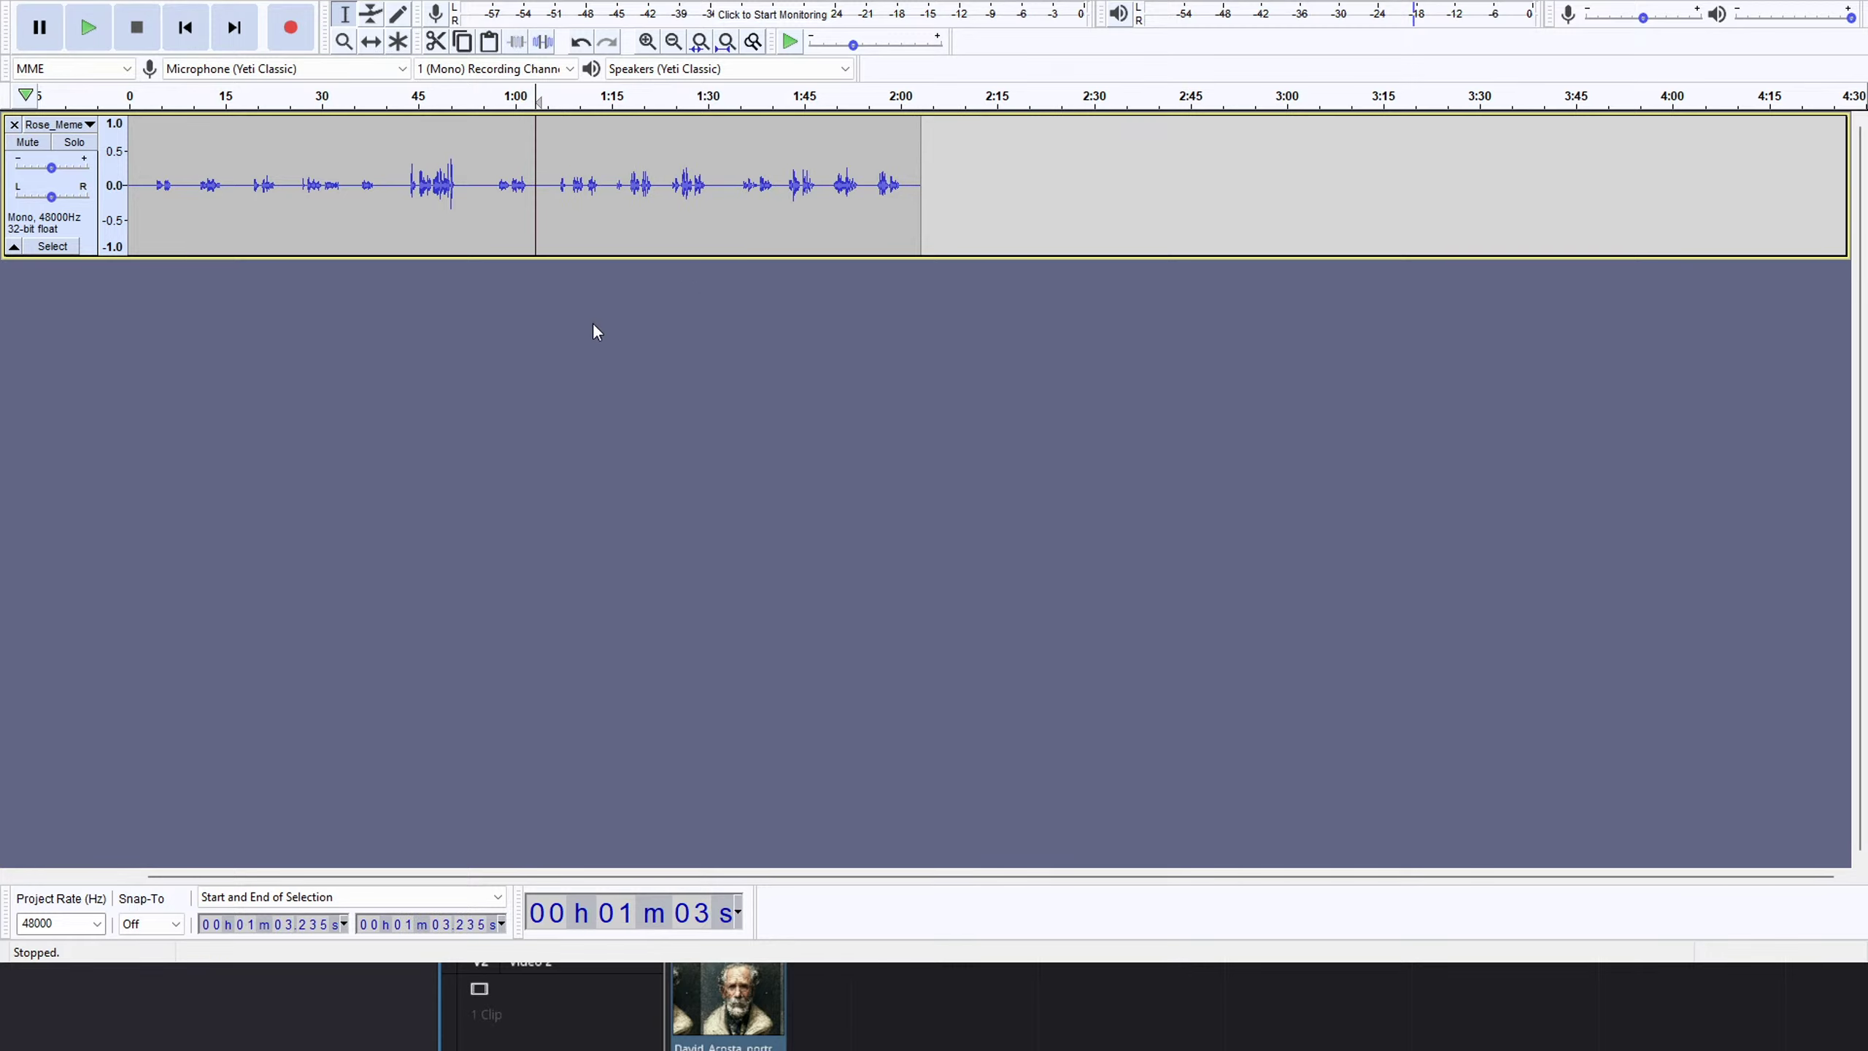
Listen to the takes after about 1:06, and delete the audio from about 1:14.7 to 1:33.
left_click(553, 180)
key("space")
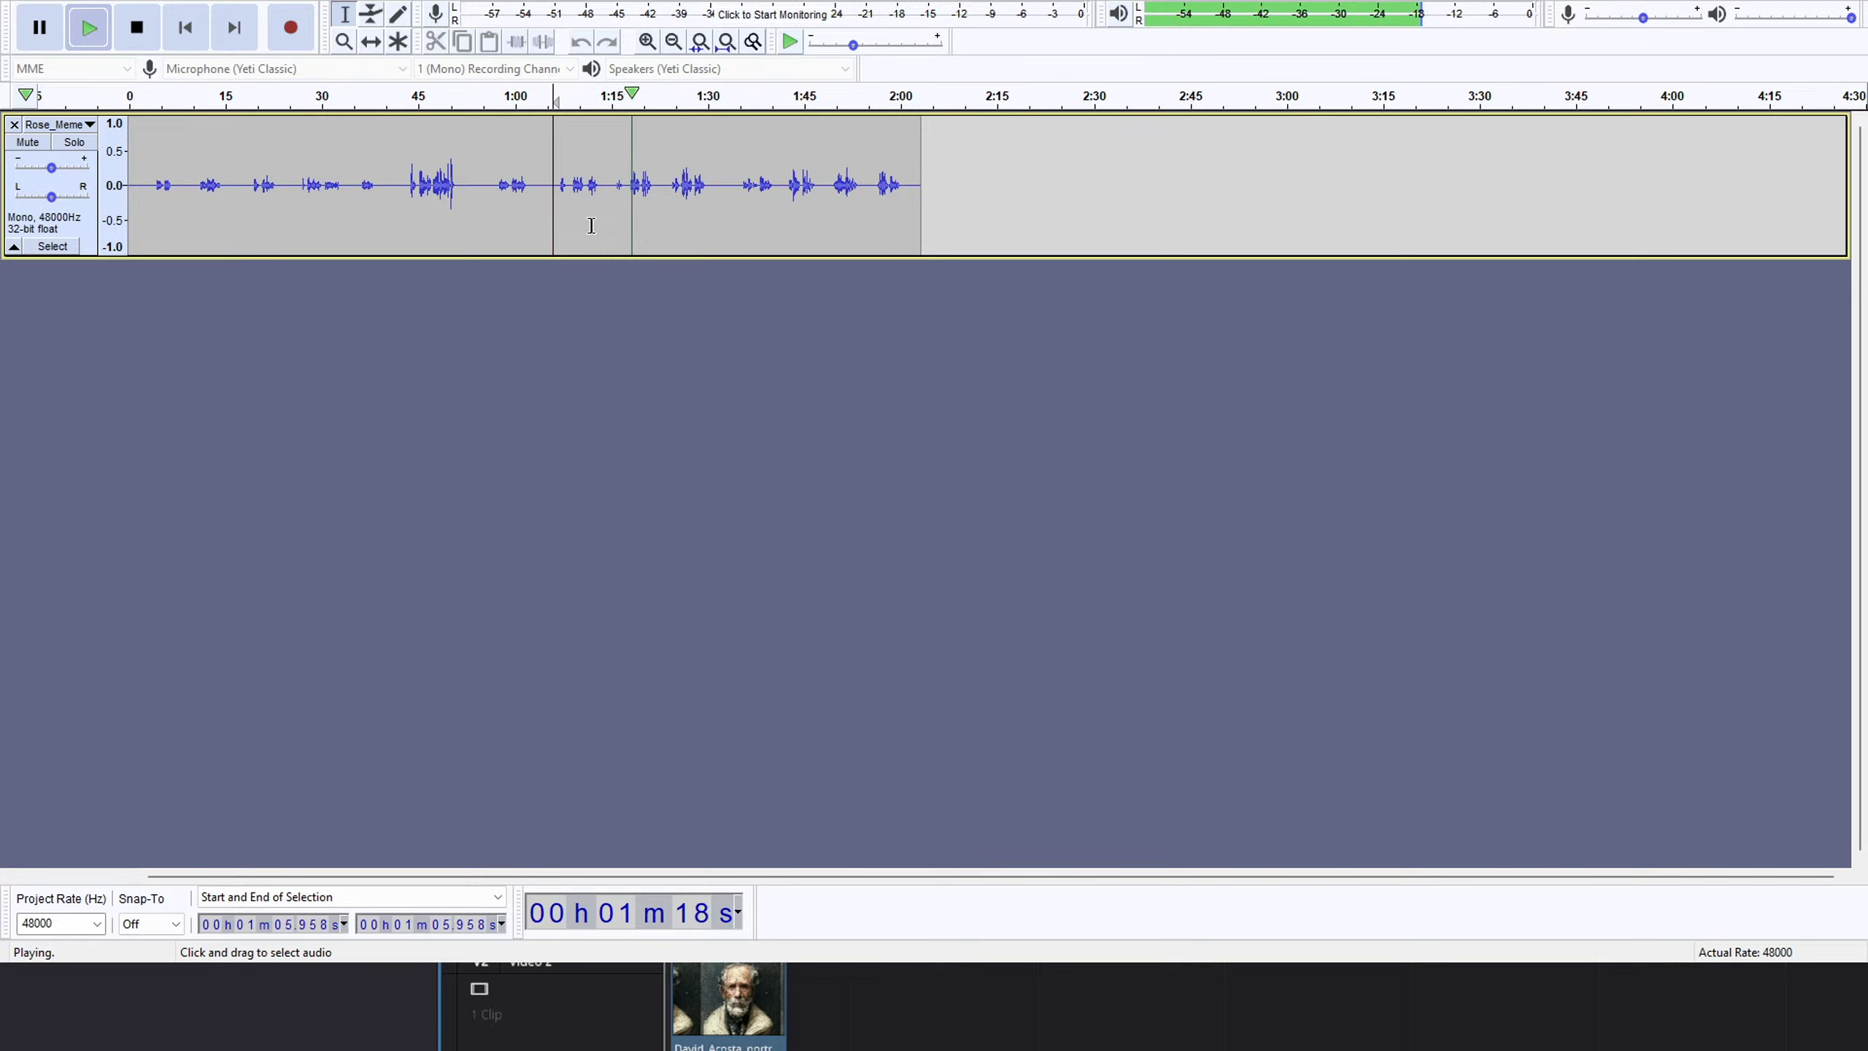
left_click(665, 98)
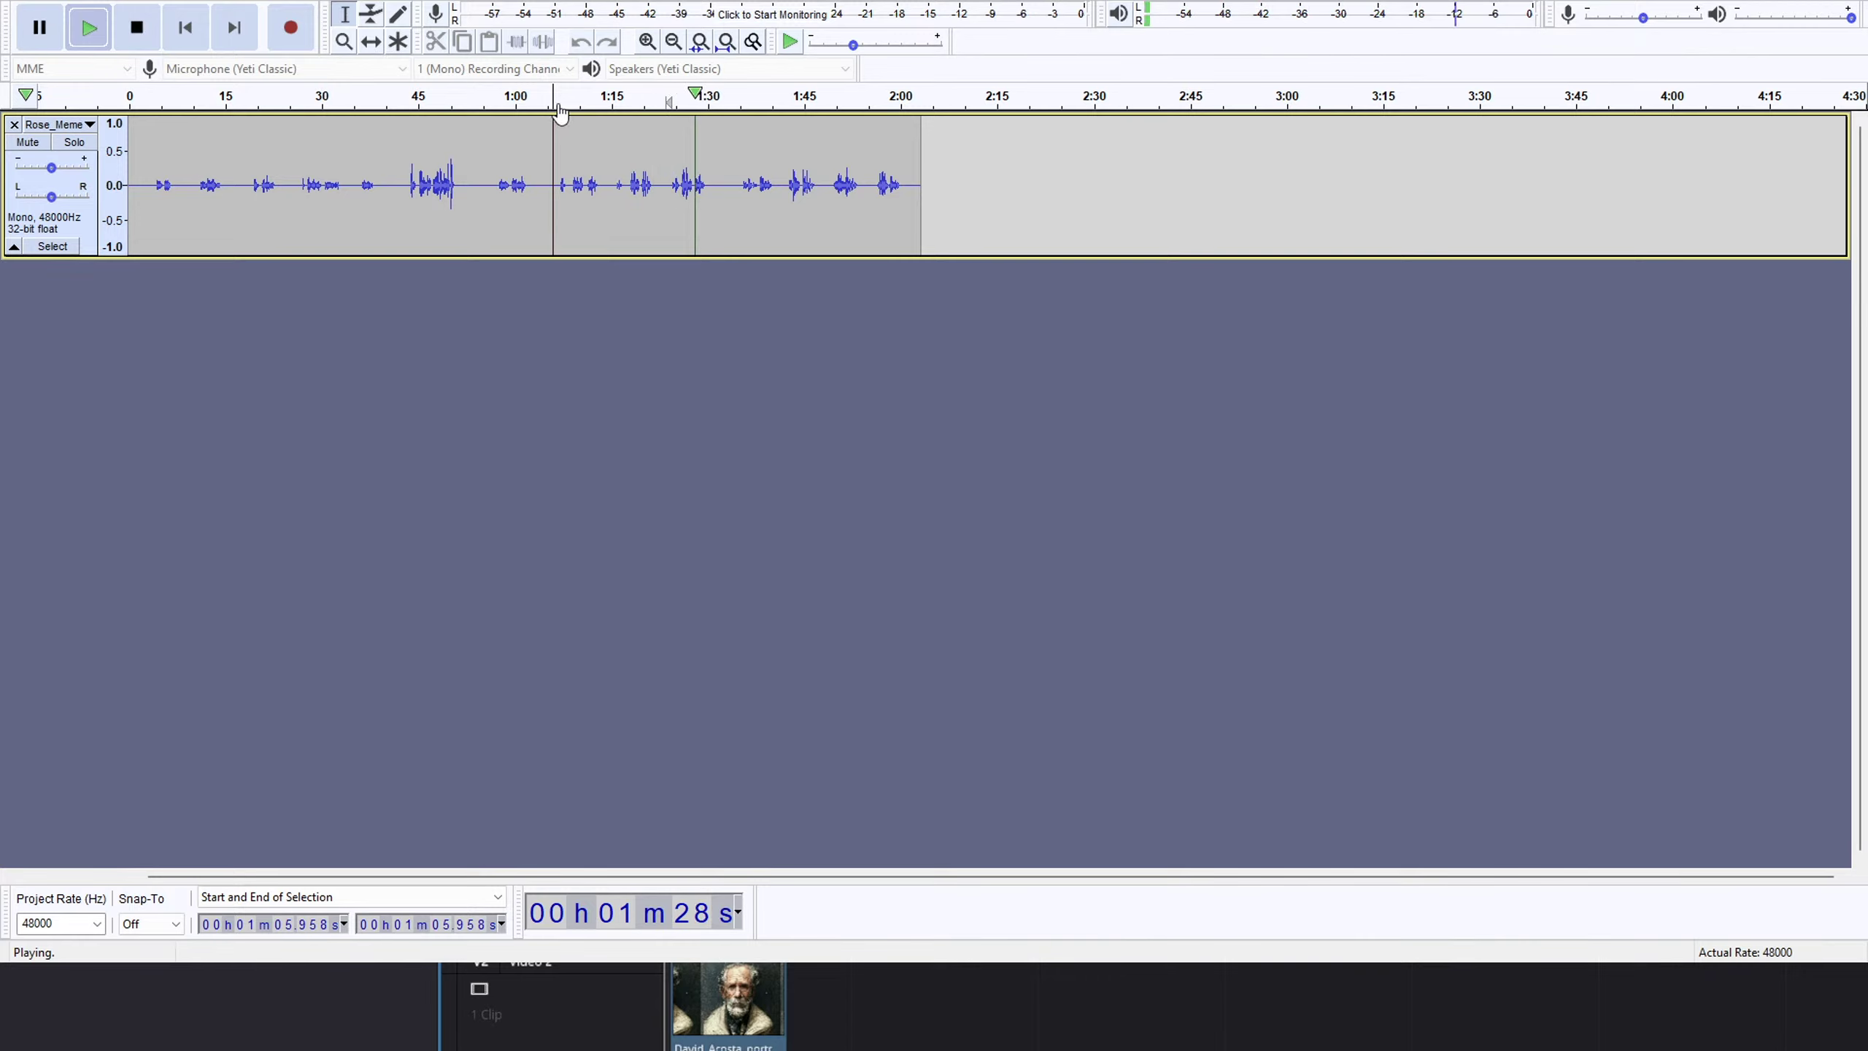
key("space")
key("space")
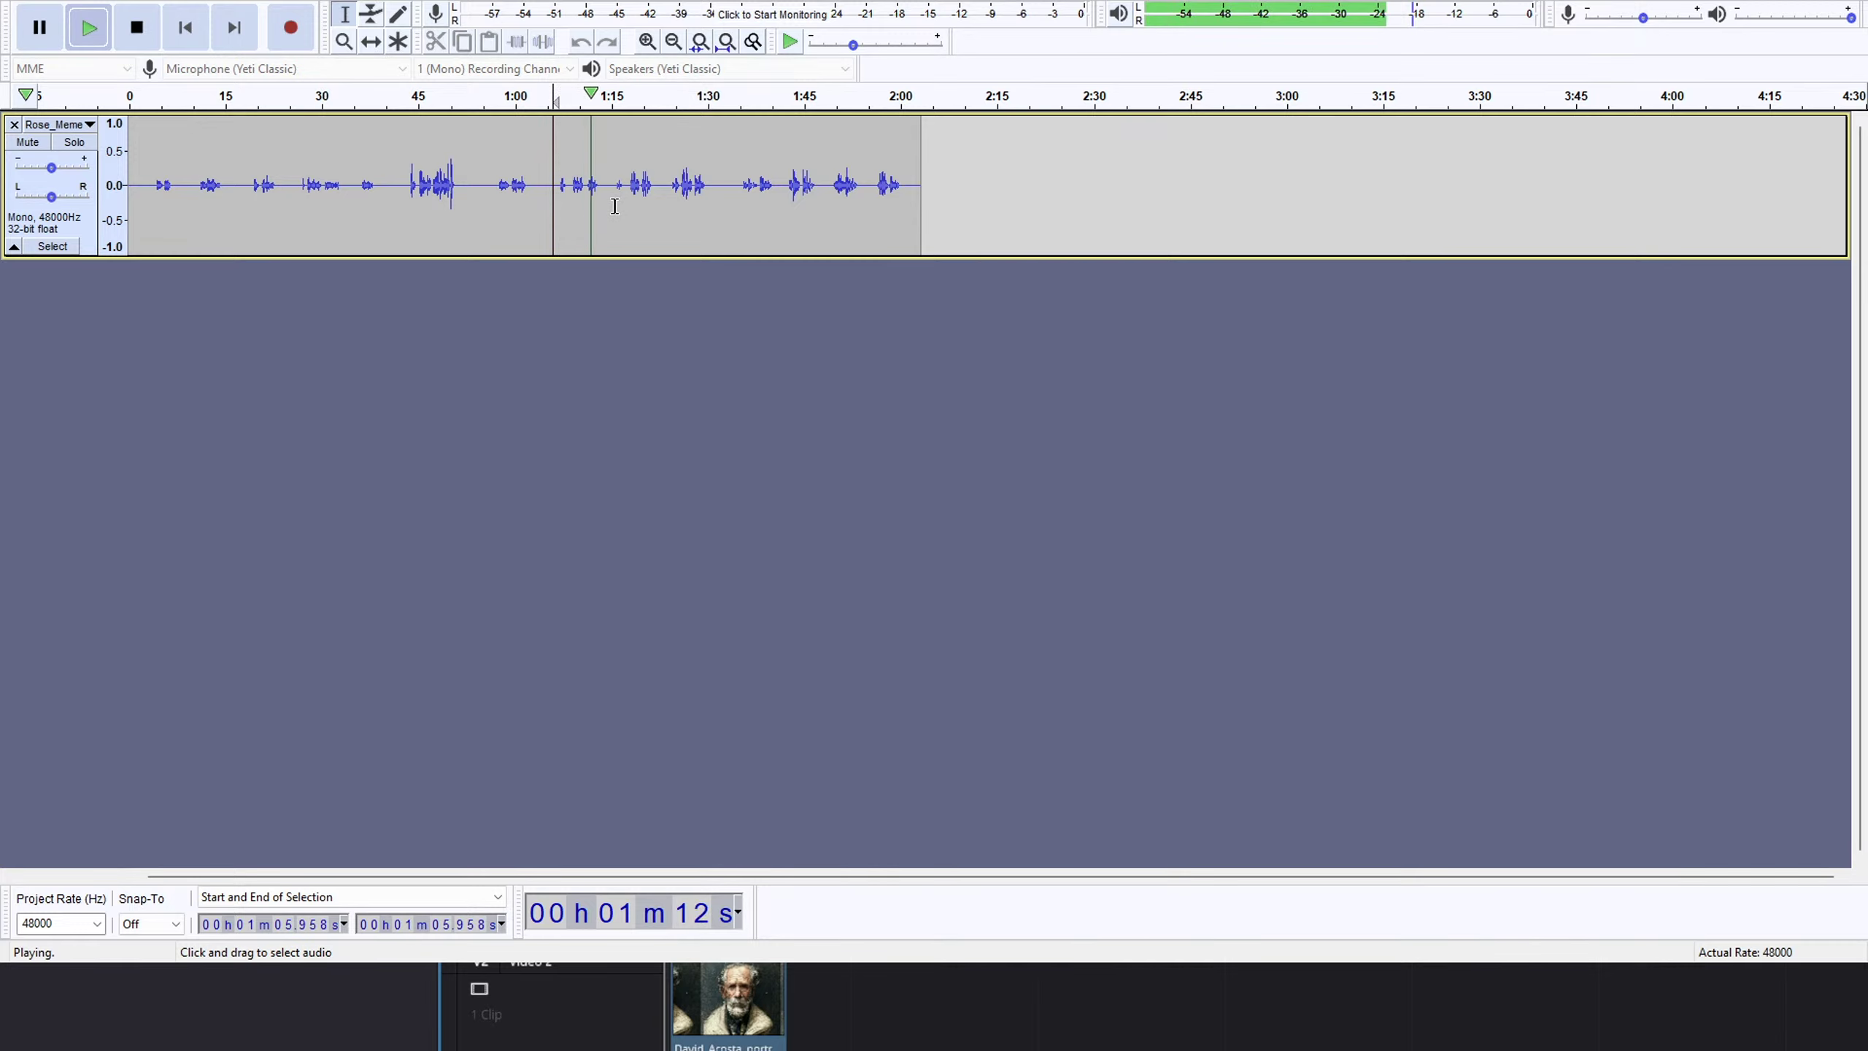
left_click_drag(610, 189, 729, 243)
key("space")
key("Delete")
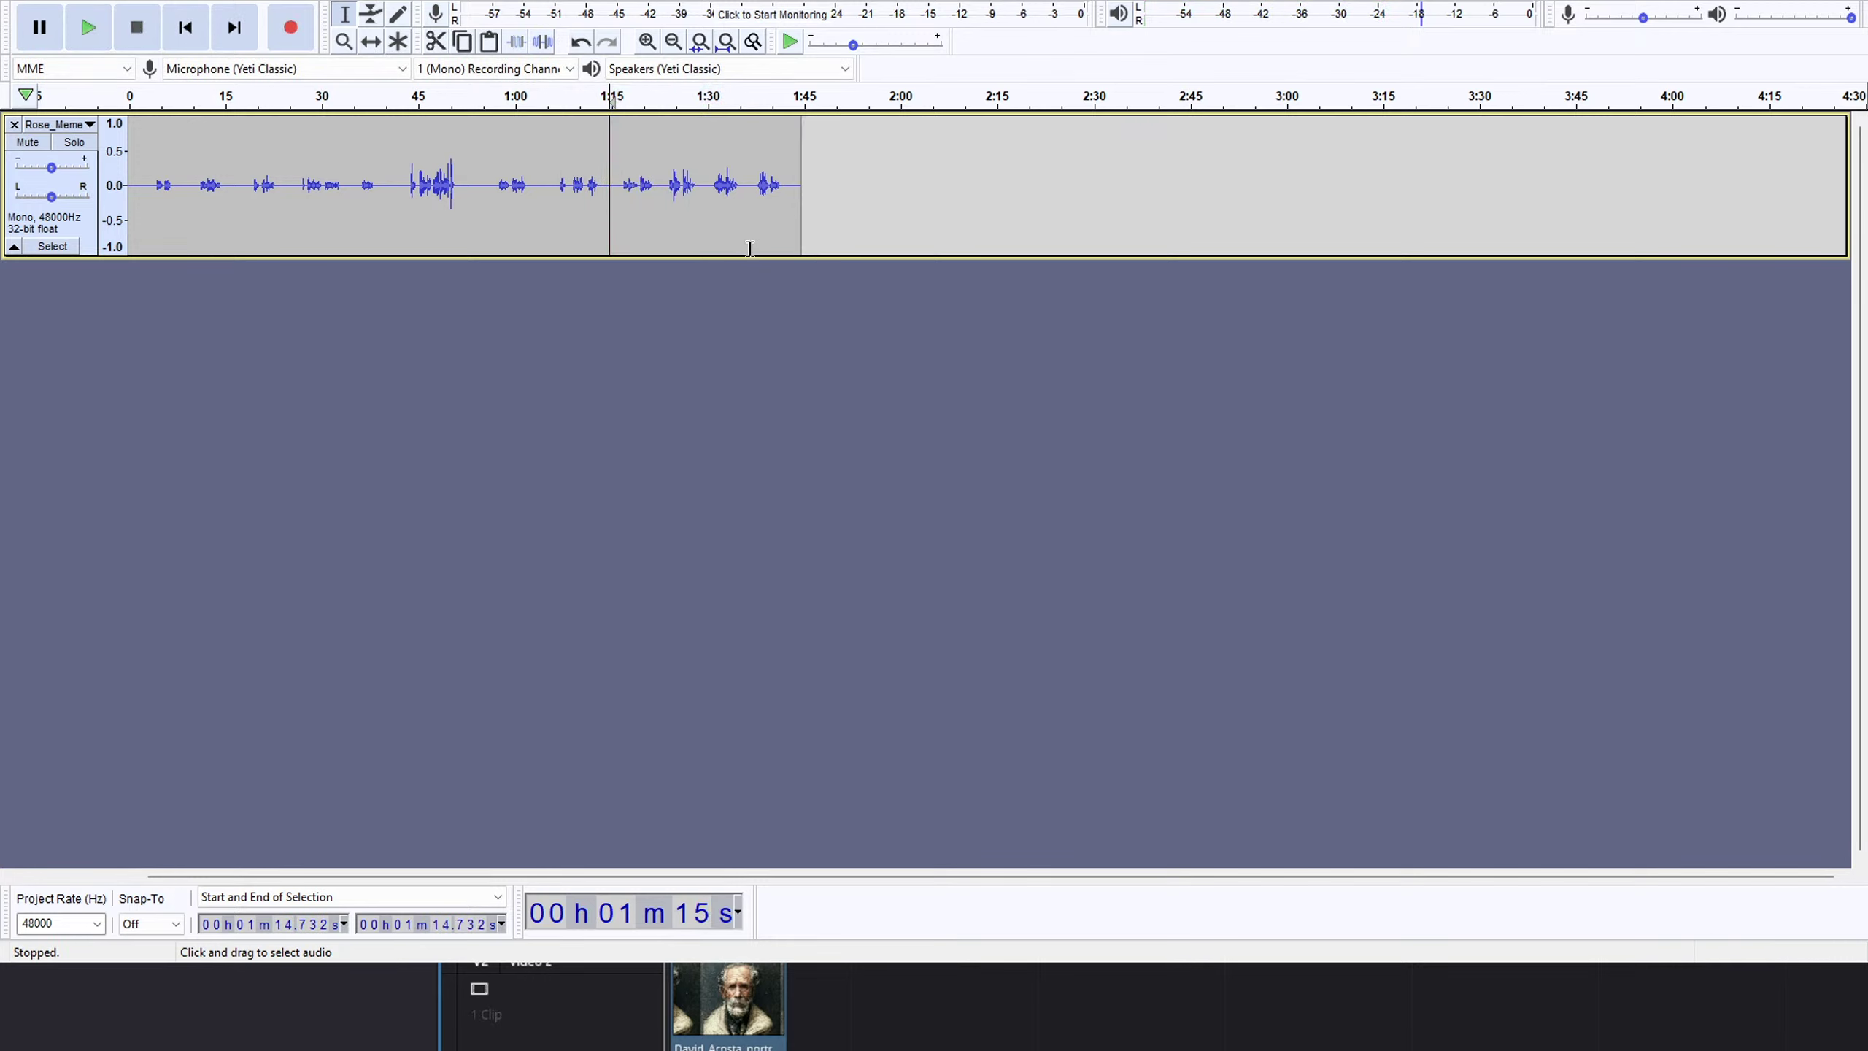
Compare the remaining takes after 1:15 by playback, and delete the audio from about 1:23.5 to 1:43.
key("space")
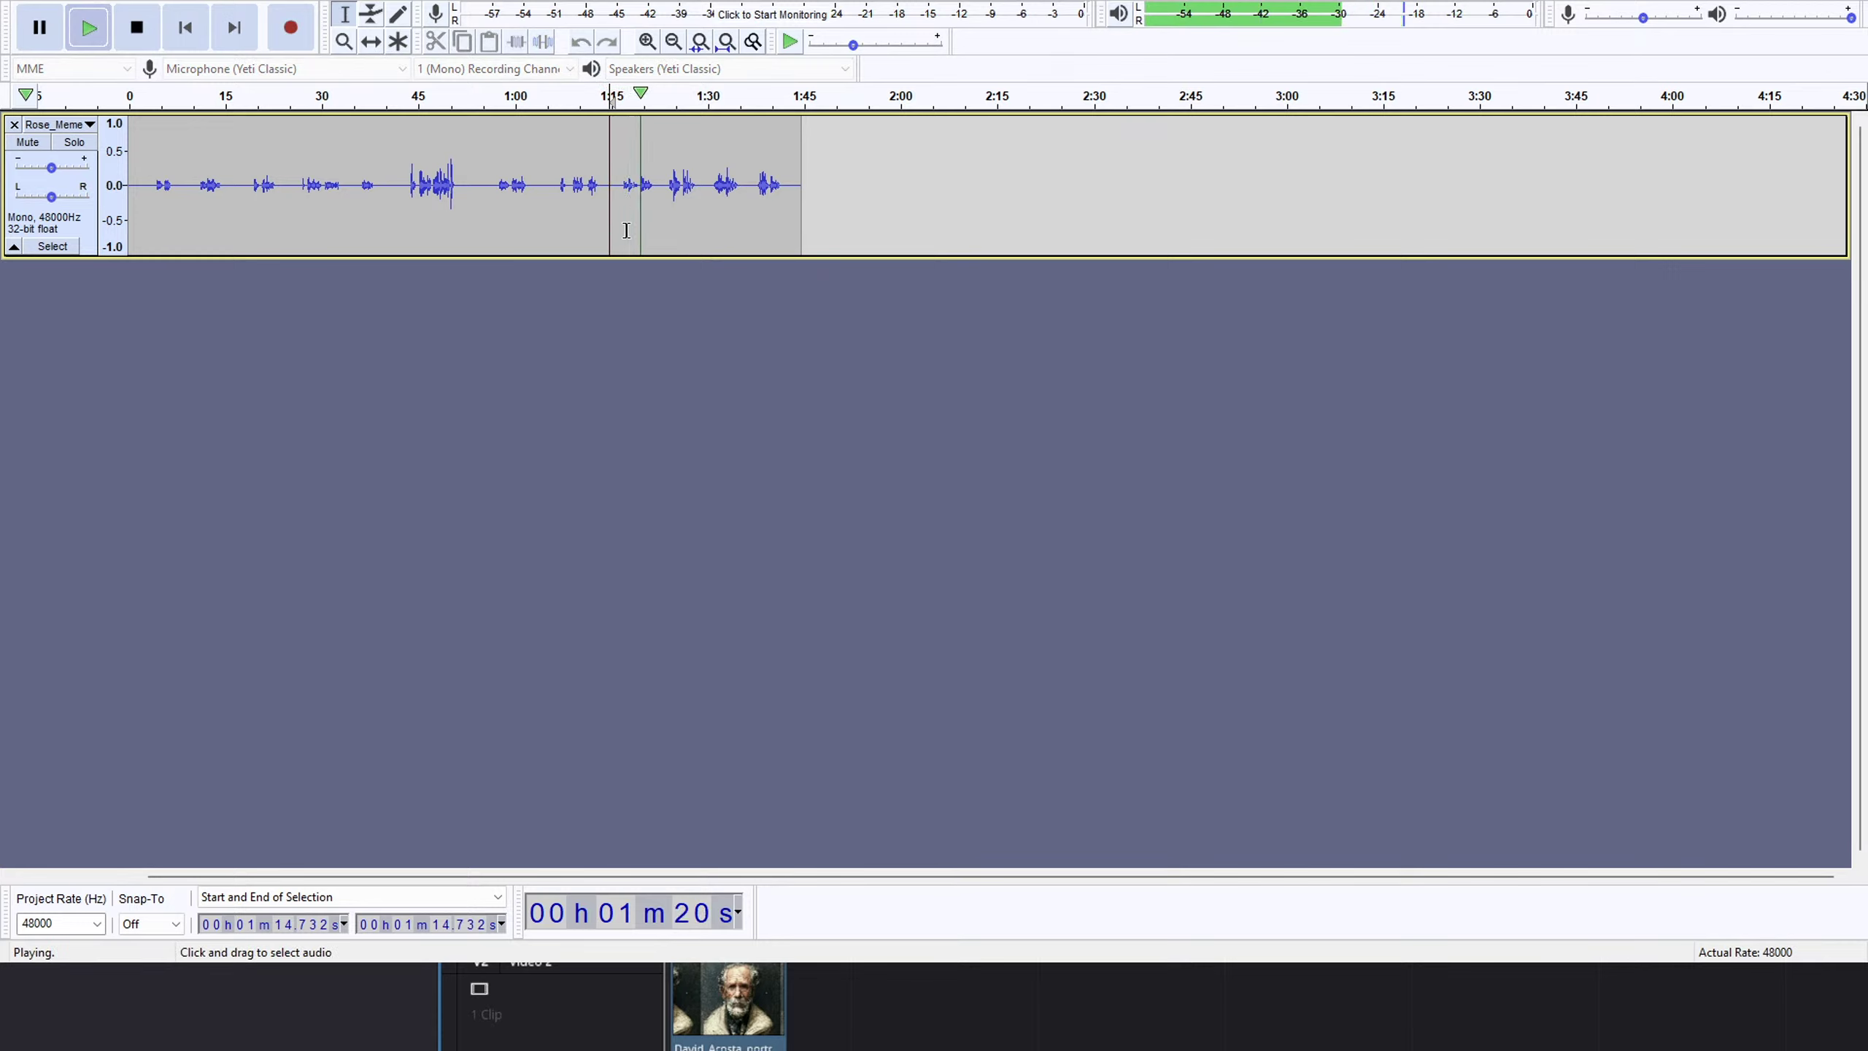
left_click(671, 101)
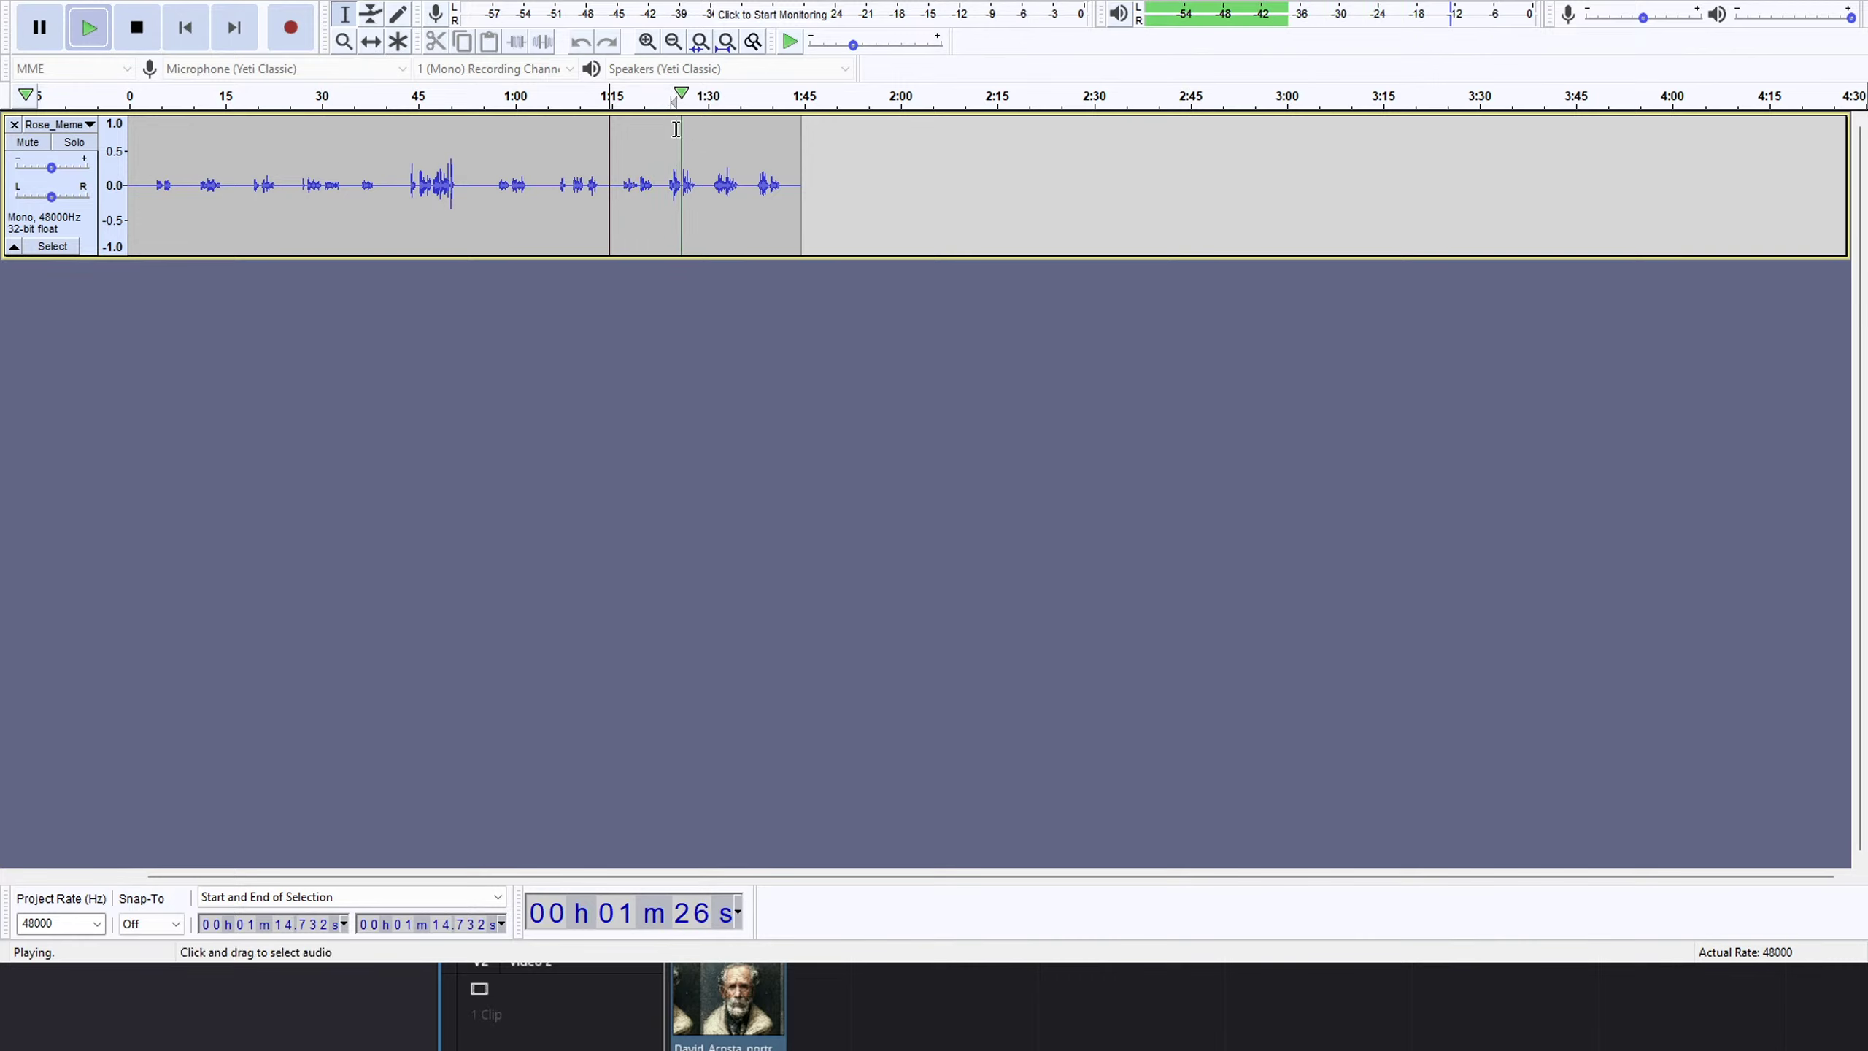
left_click_drag(663, 185, 621, 191)
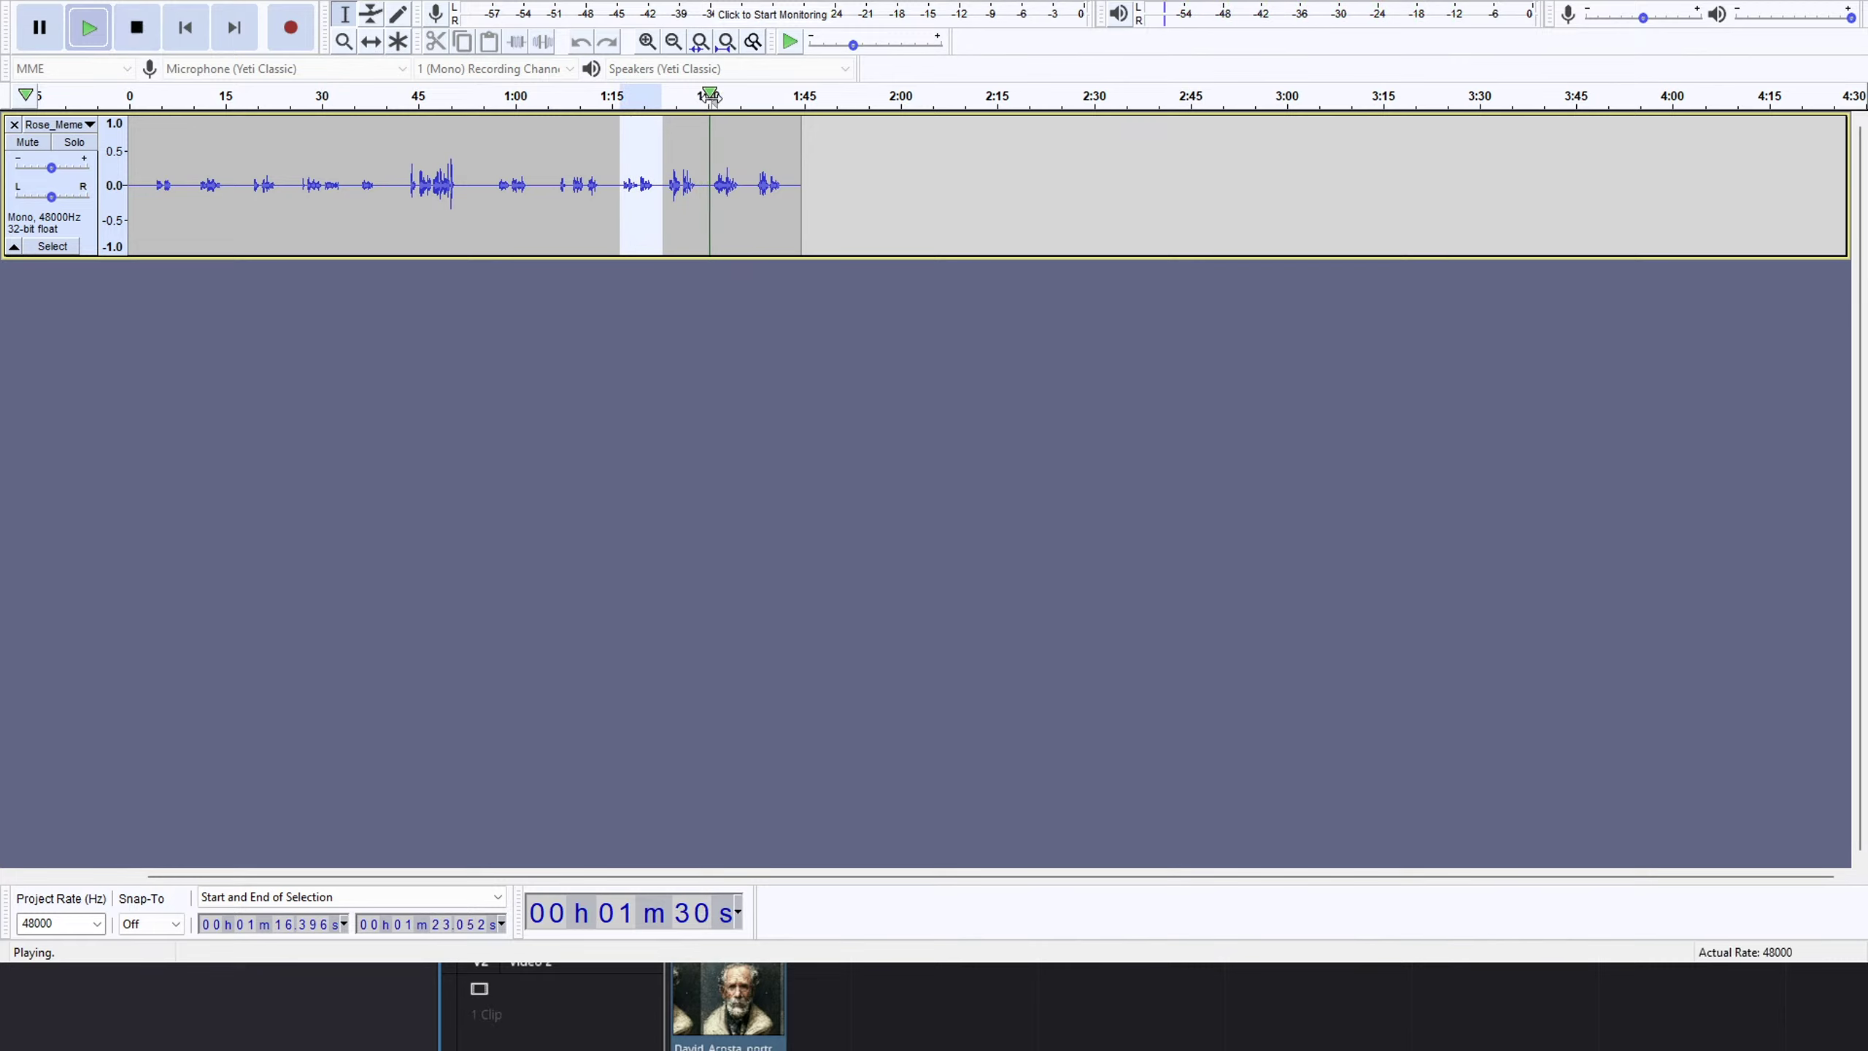
left_click(702, 177)
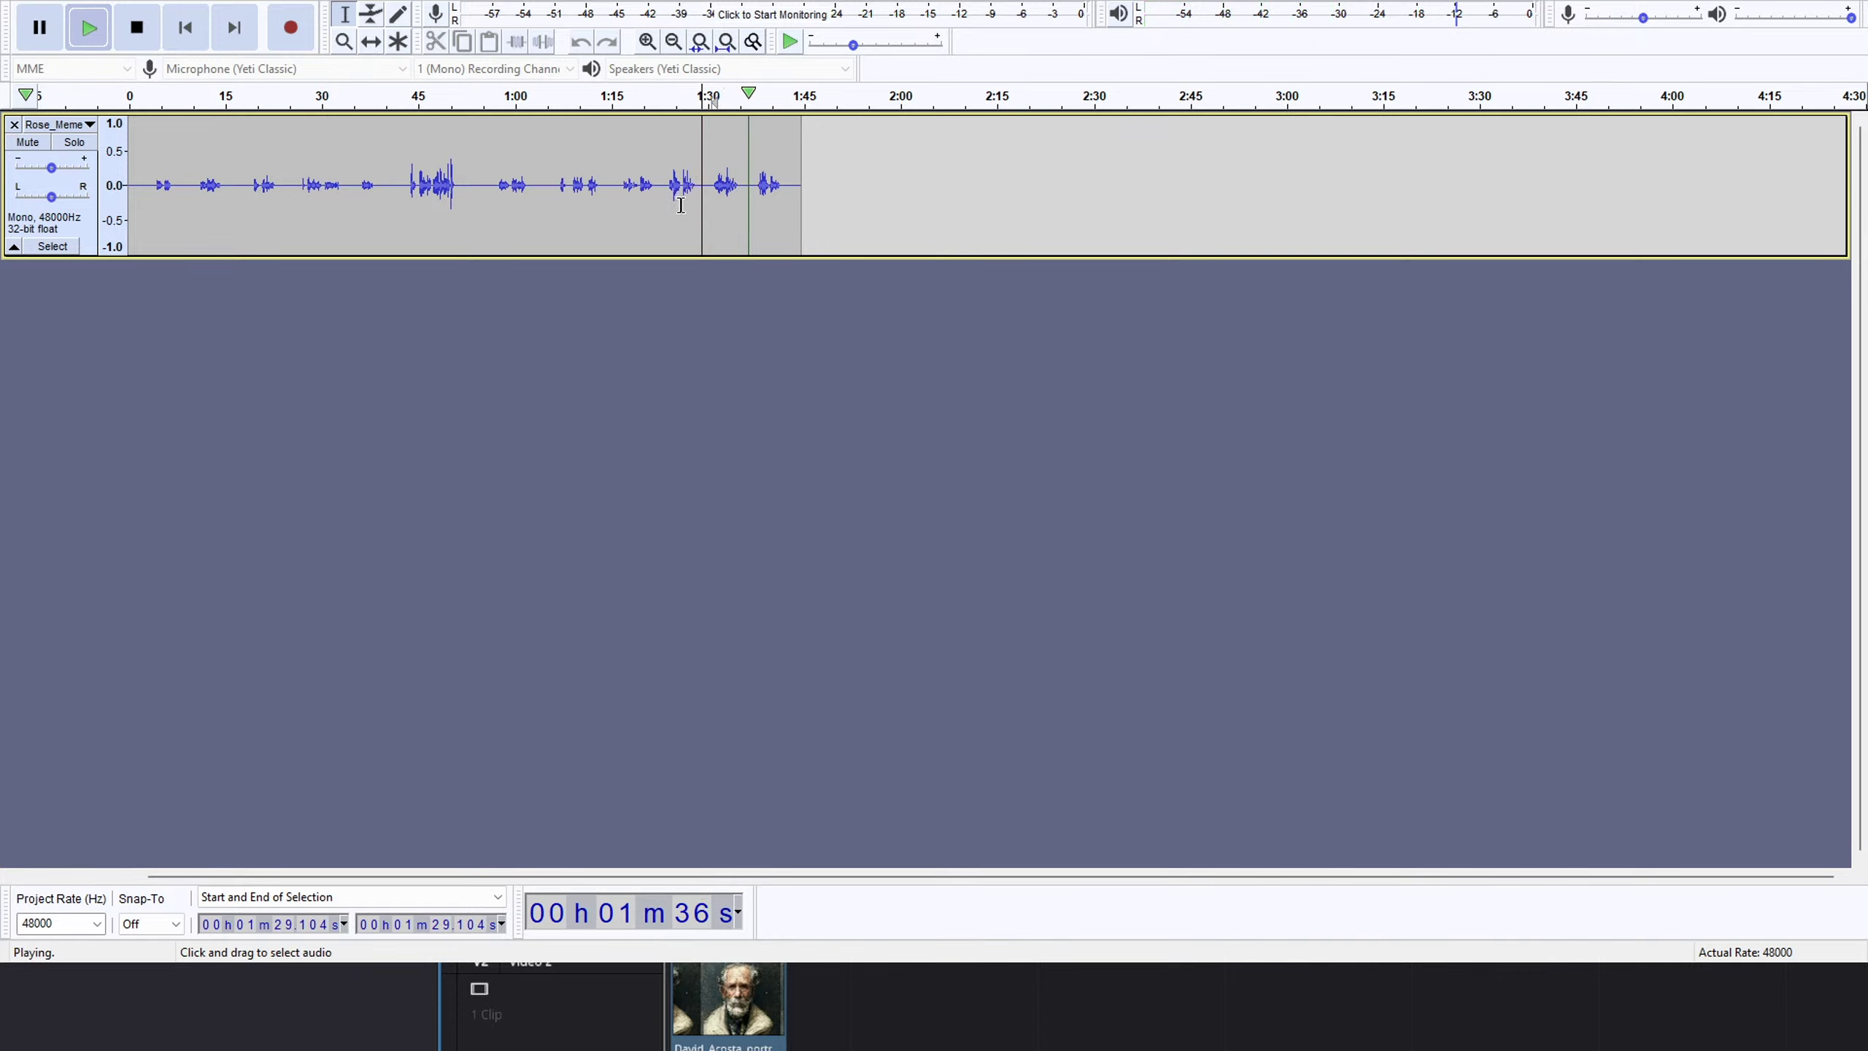
left_click(663, 102)
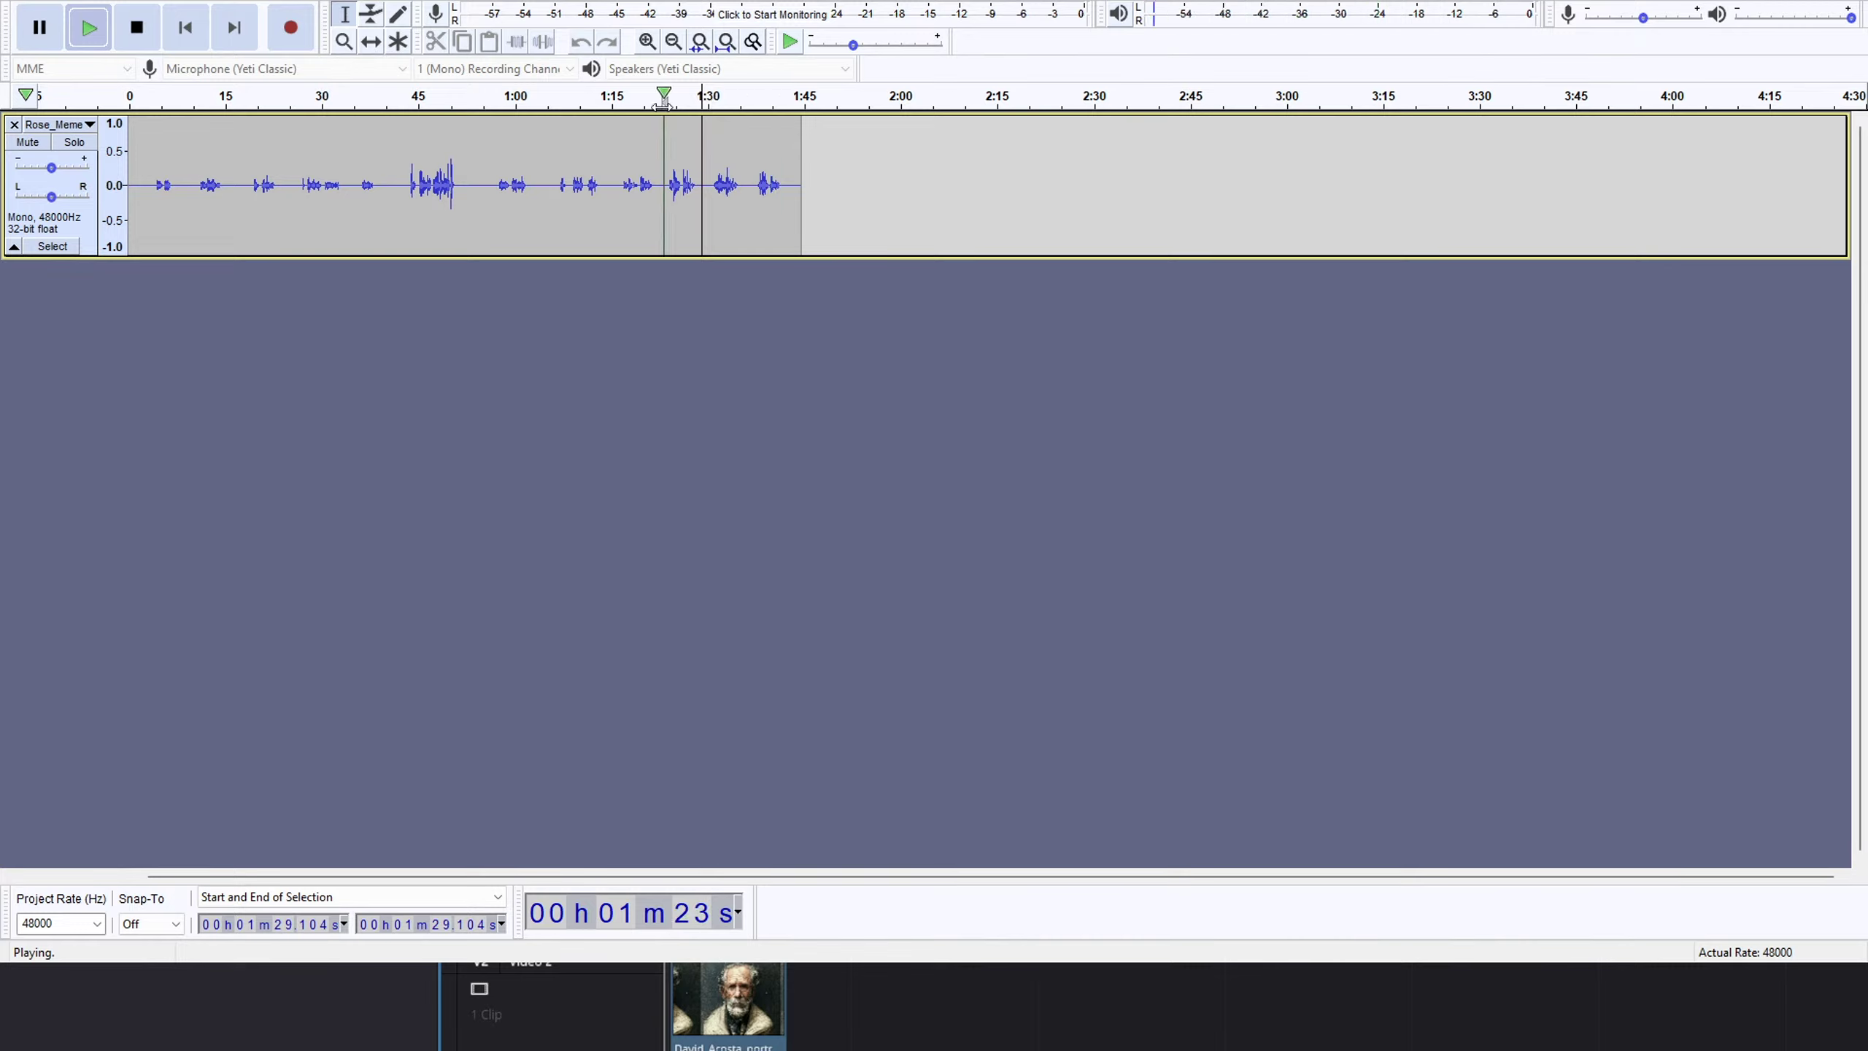
left_click(615, 103)
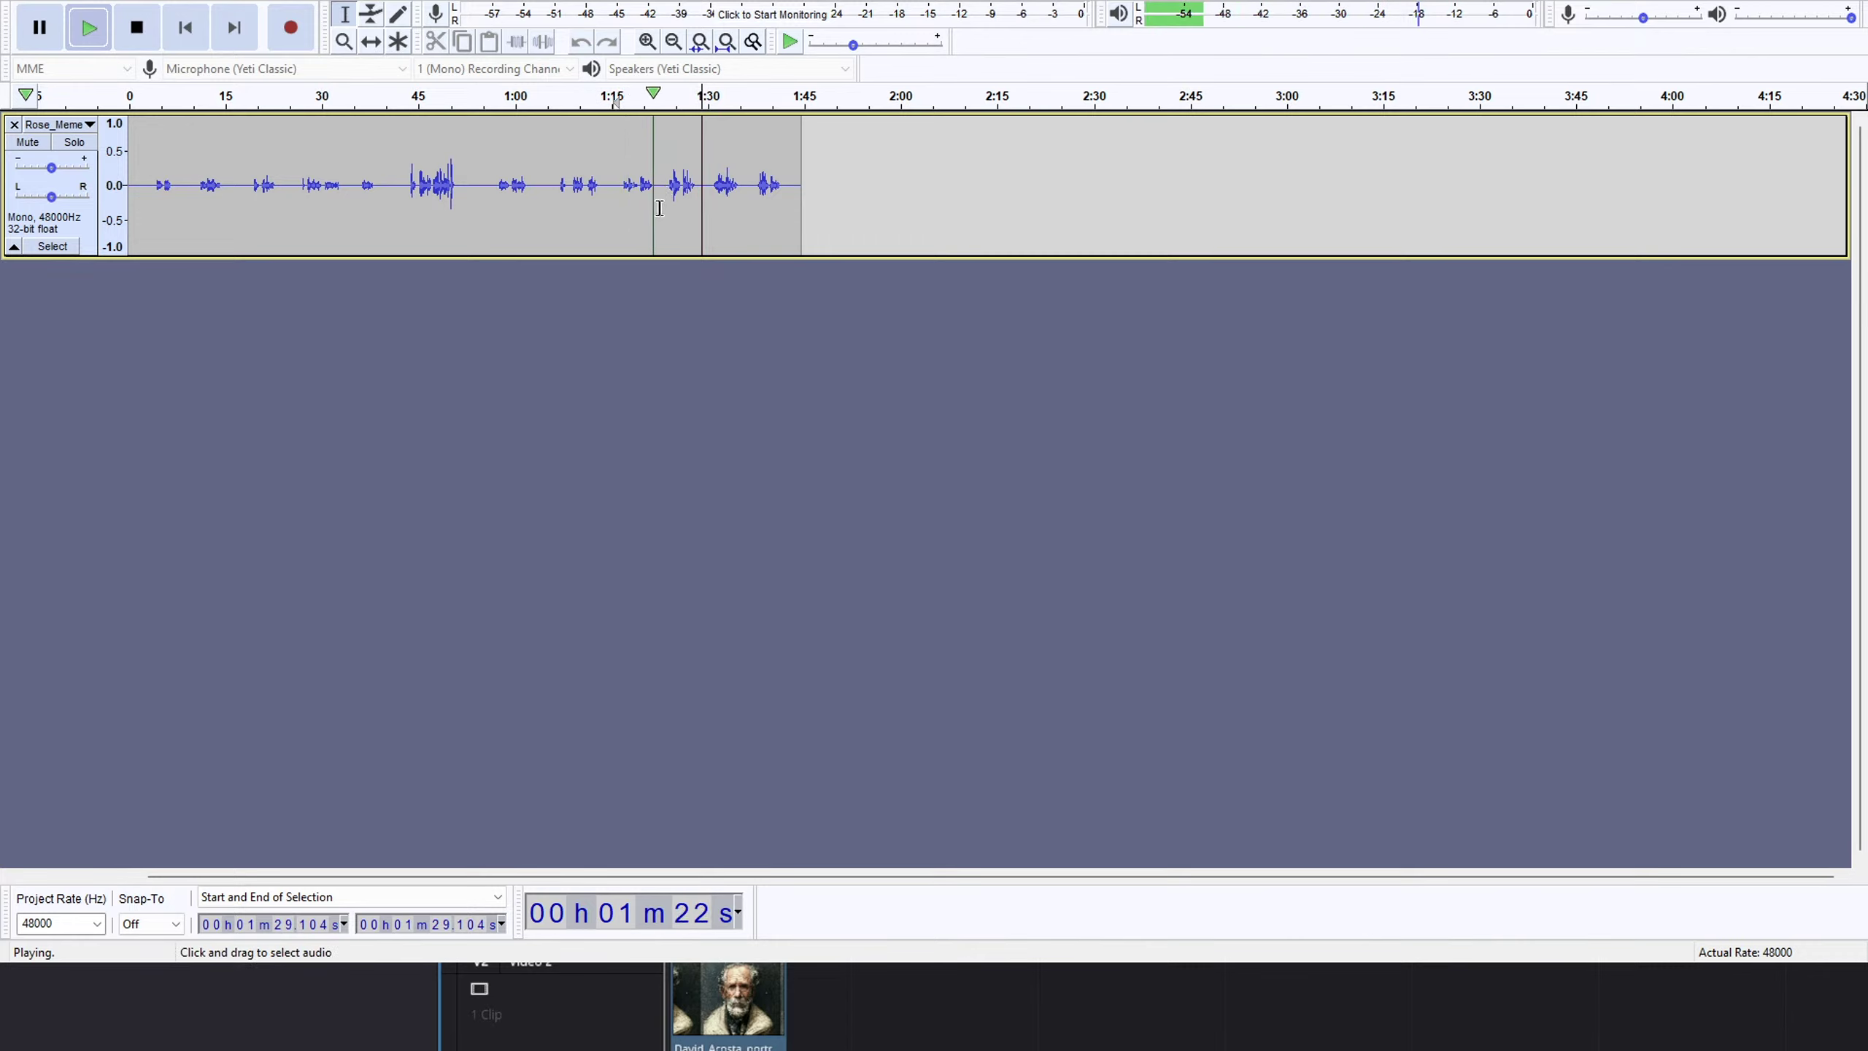
left_click_drag(661, 208, 795, 193)
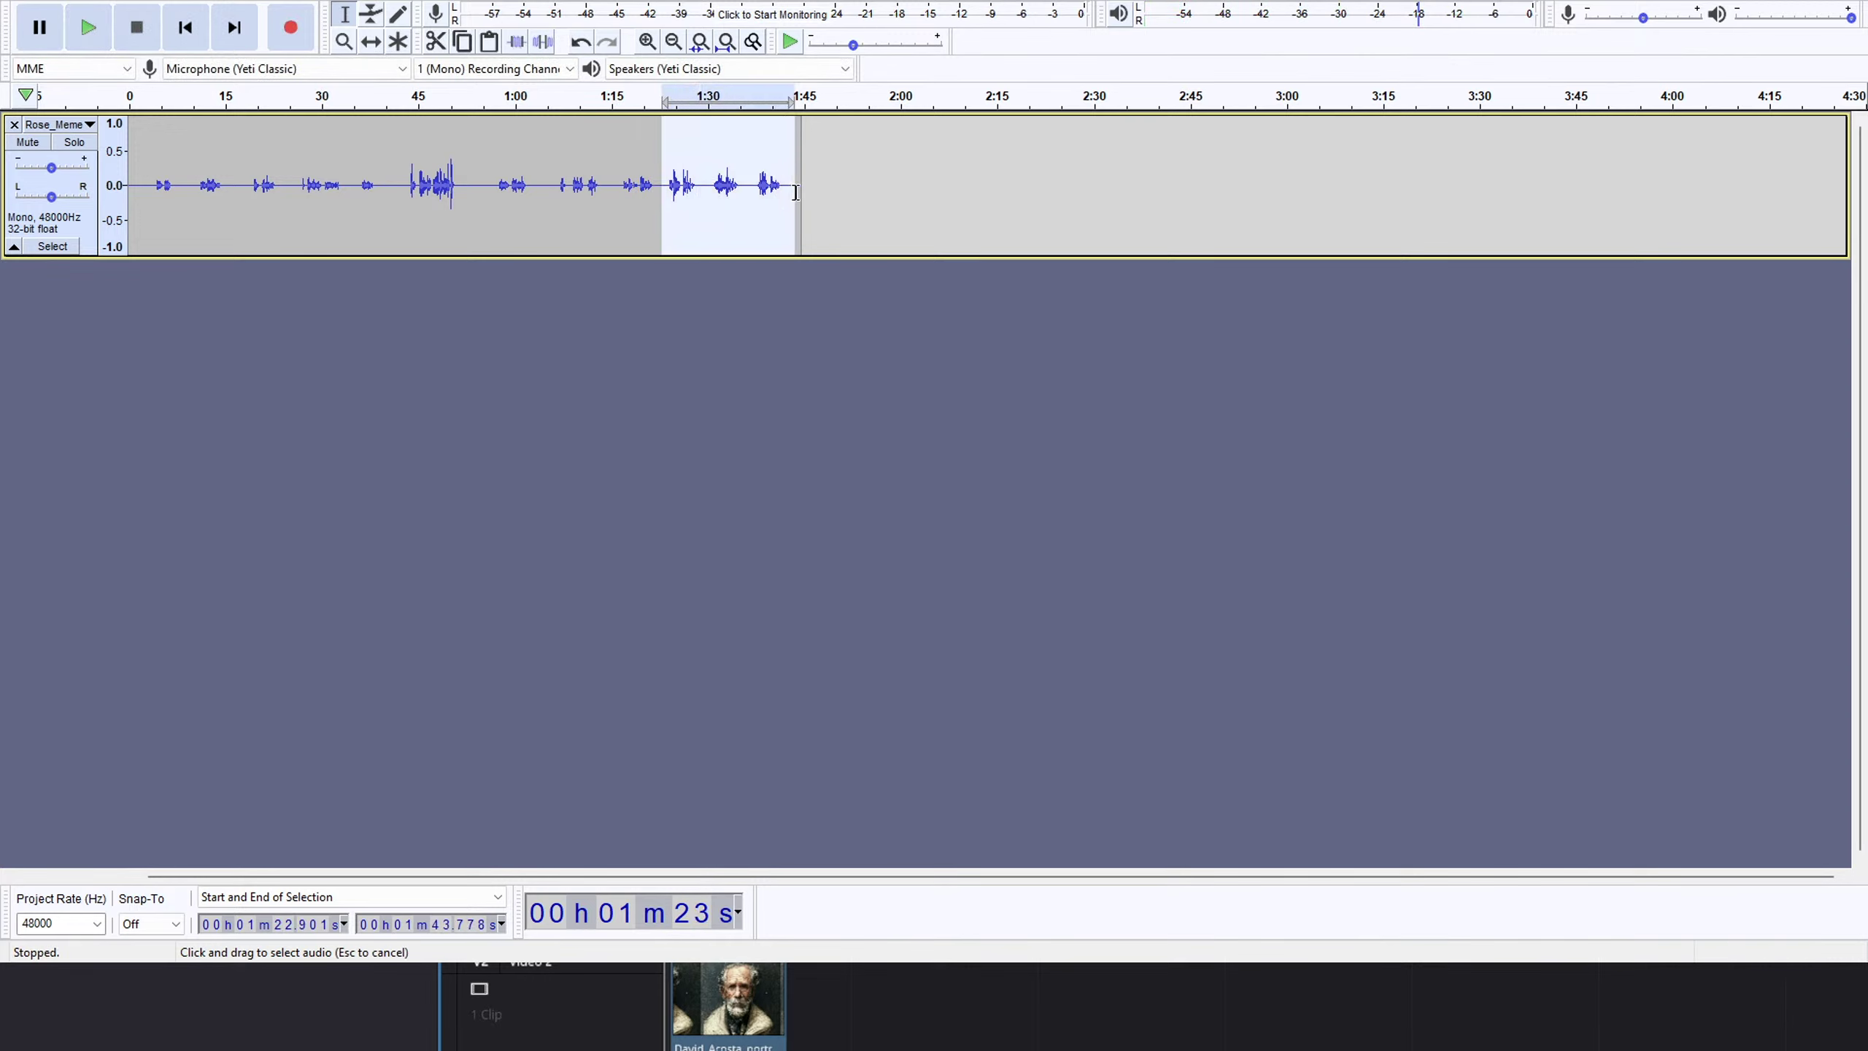
left_click_drag(619, 192, 698, 191)
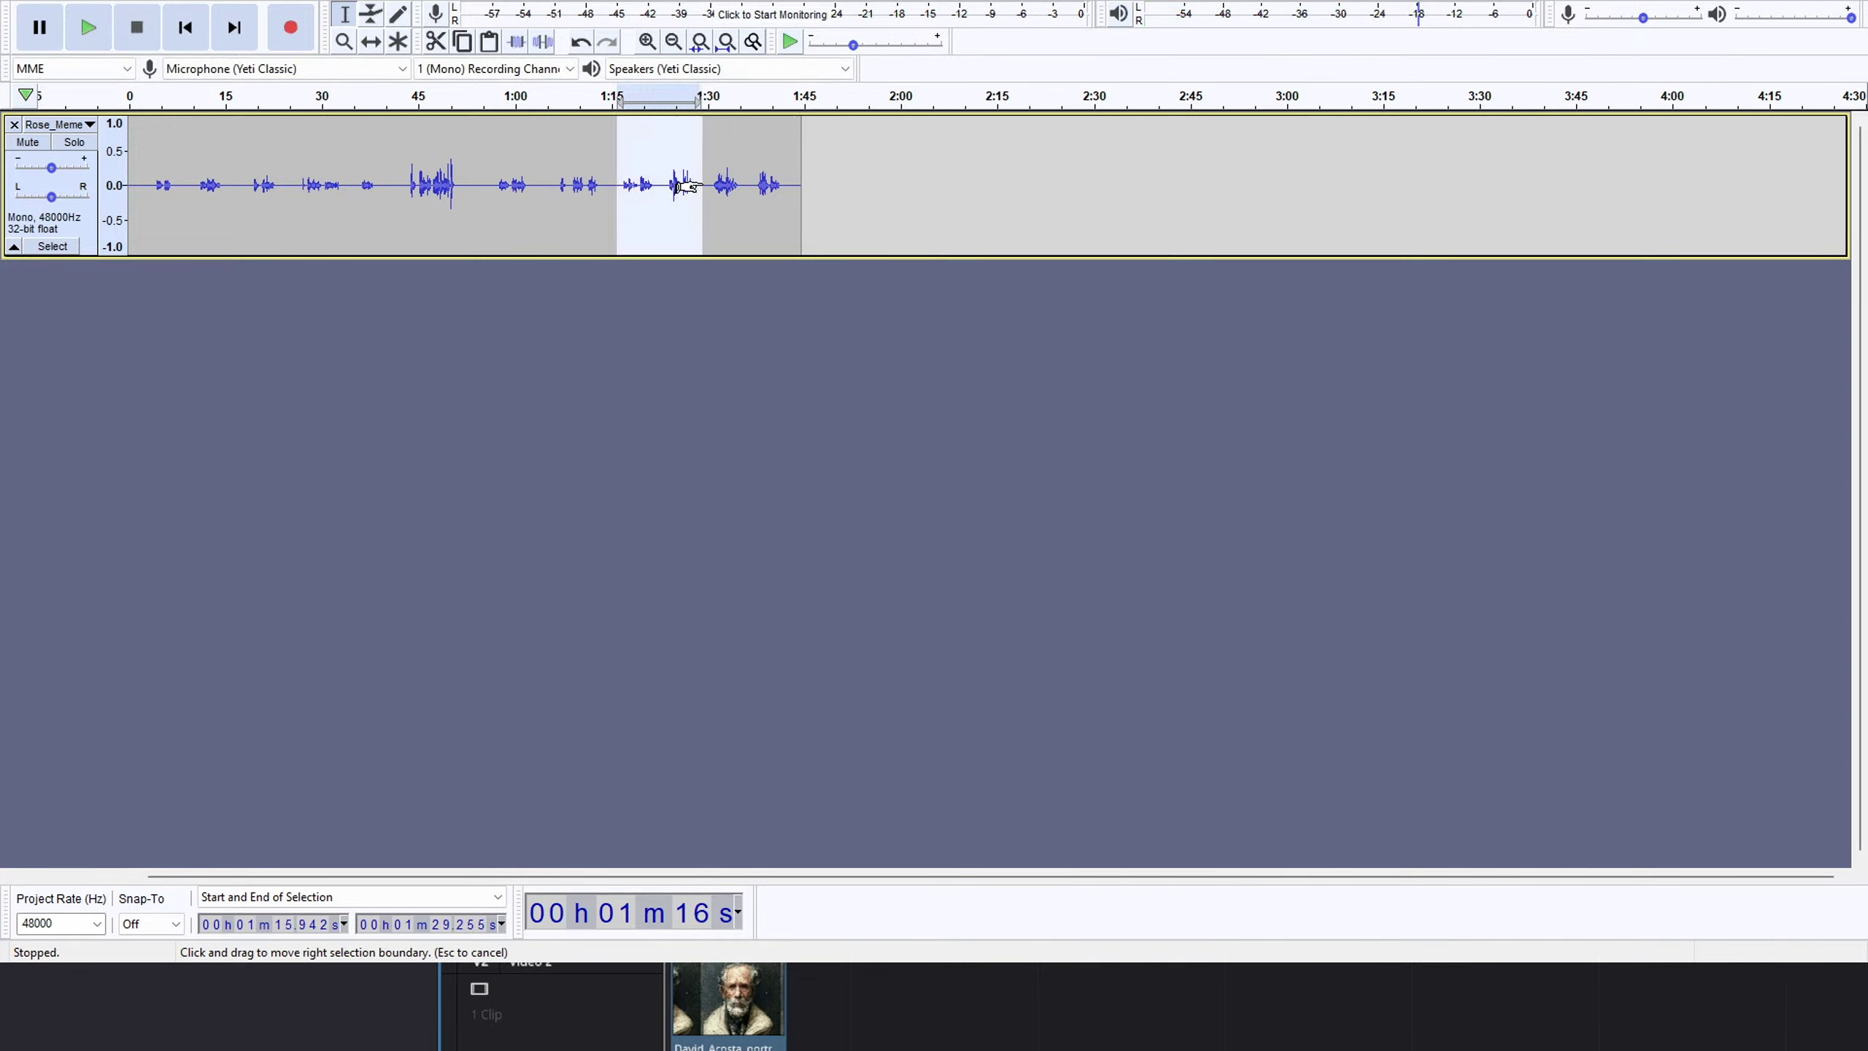
left_click(672, 190)
key("space")
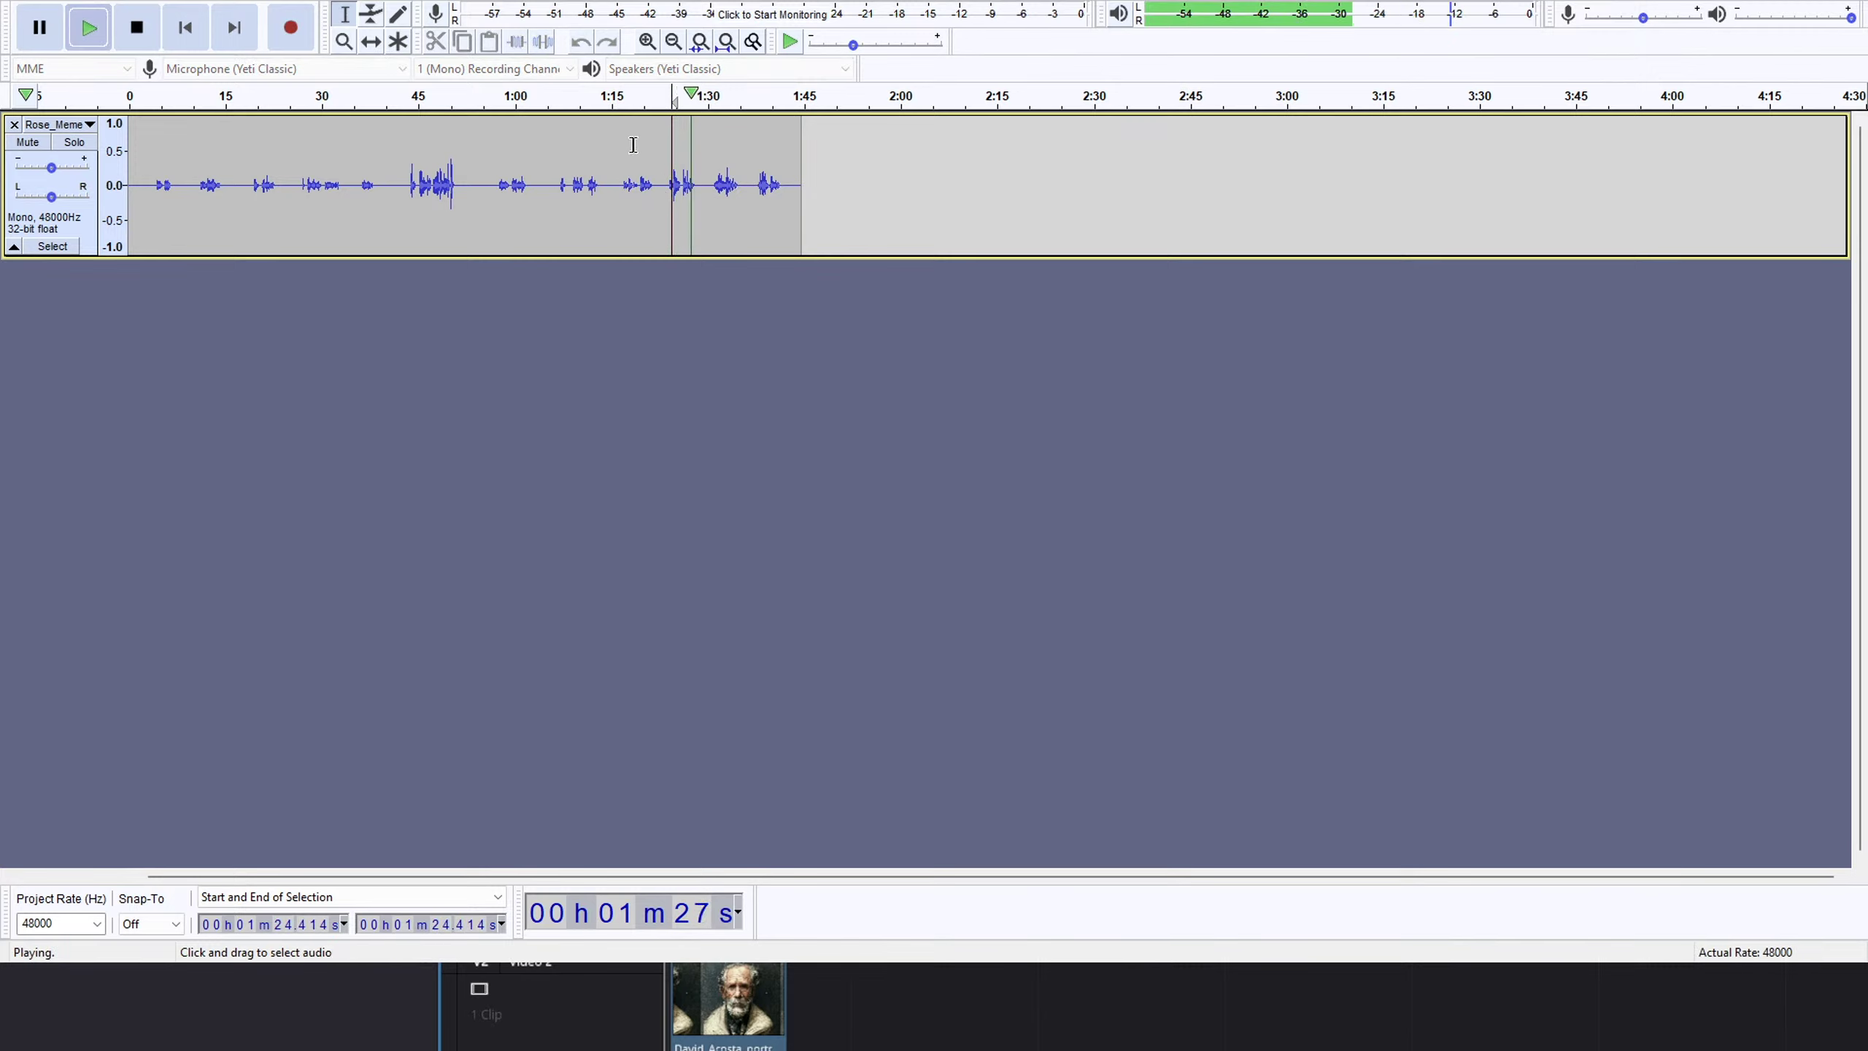
left_click(617, 97)
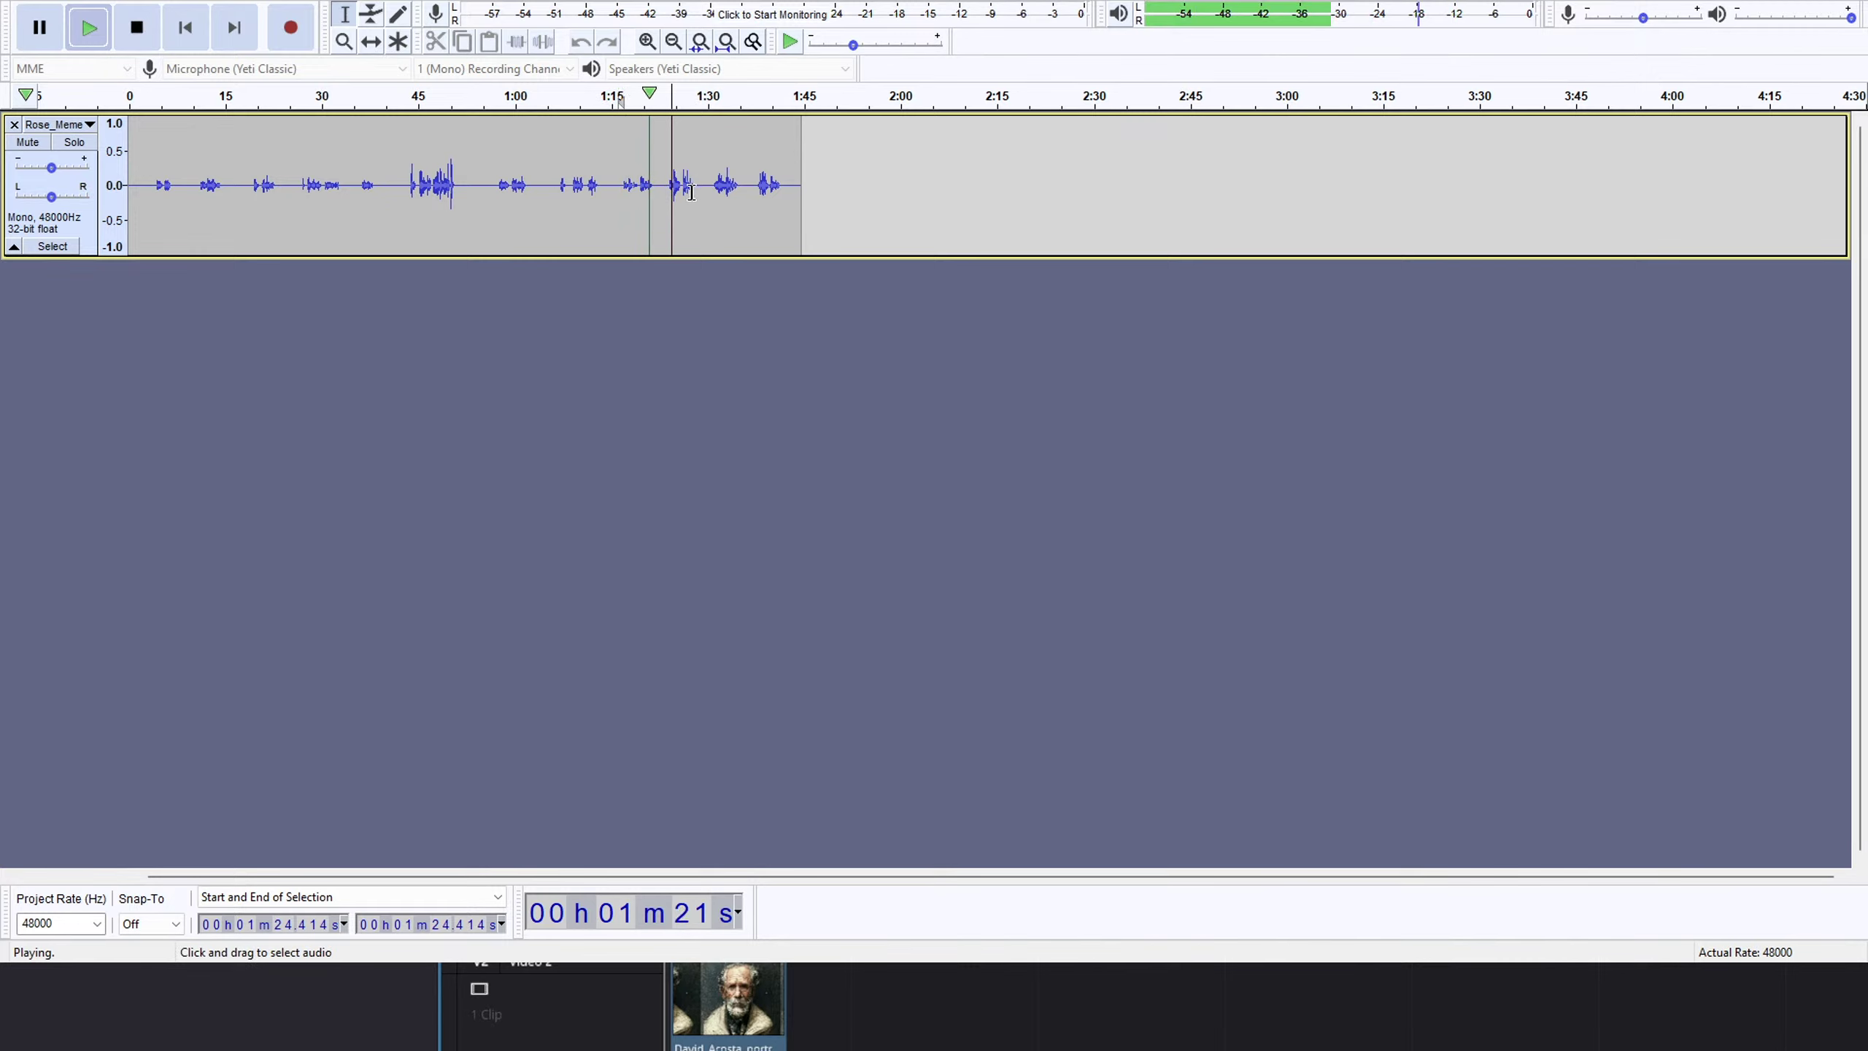
left_click_drag(666, 200, 791, 200)
key("Delete")
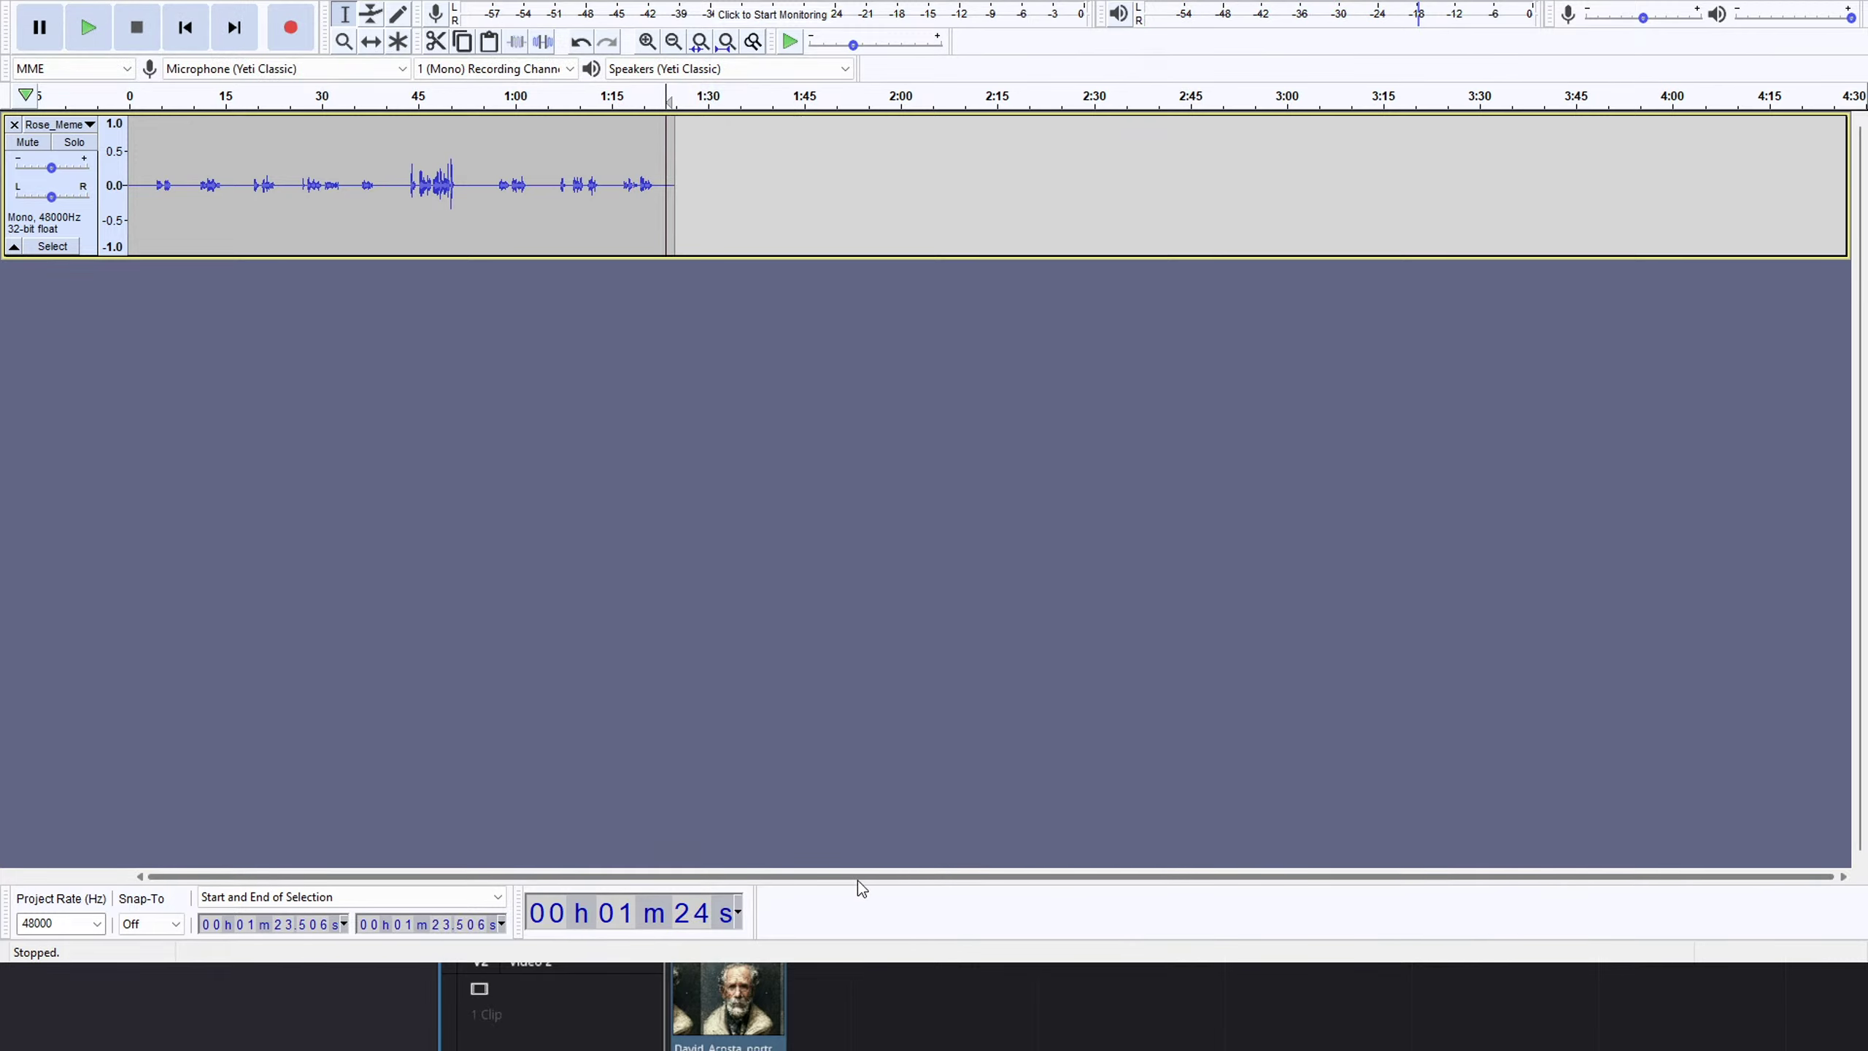
Play the trimmed voice track from its beginning to check it, and remove that track from the project.
left_click(150, 162)
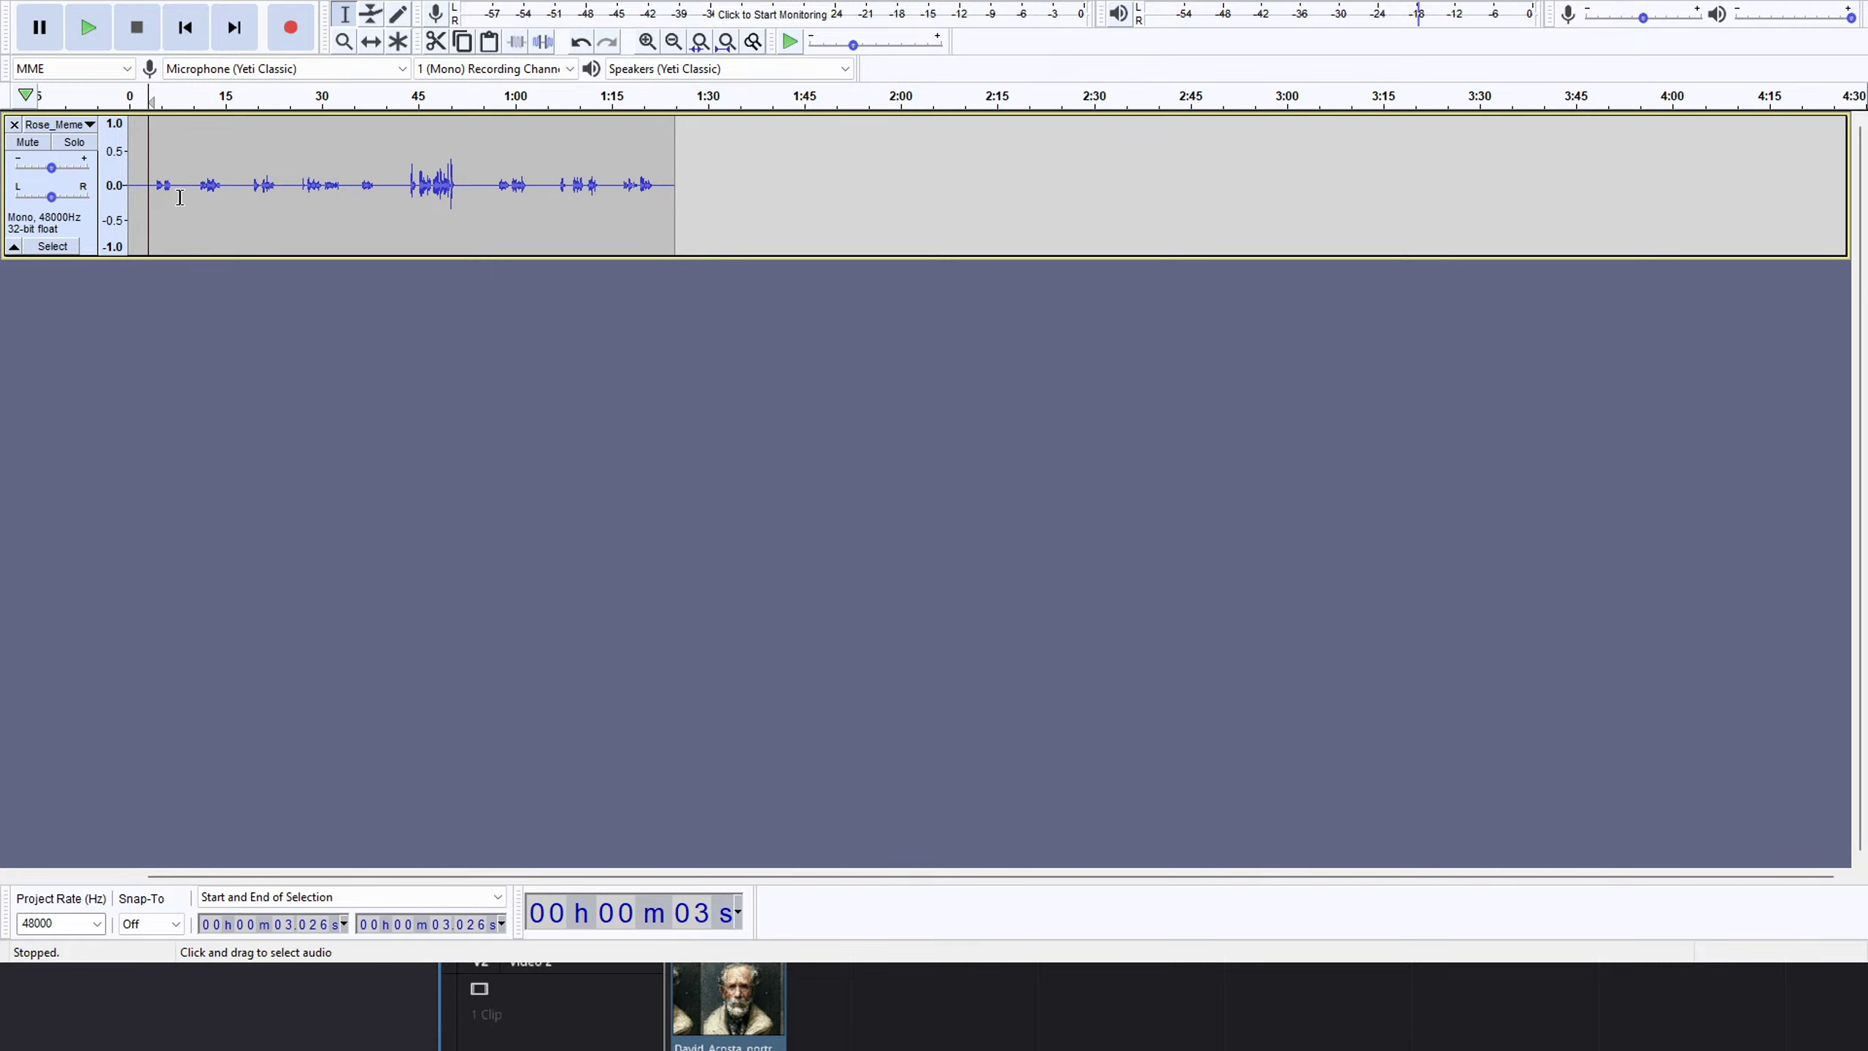
left_click(186, 29)
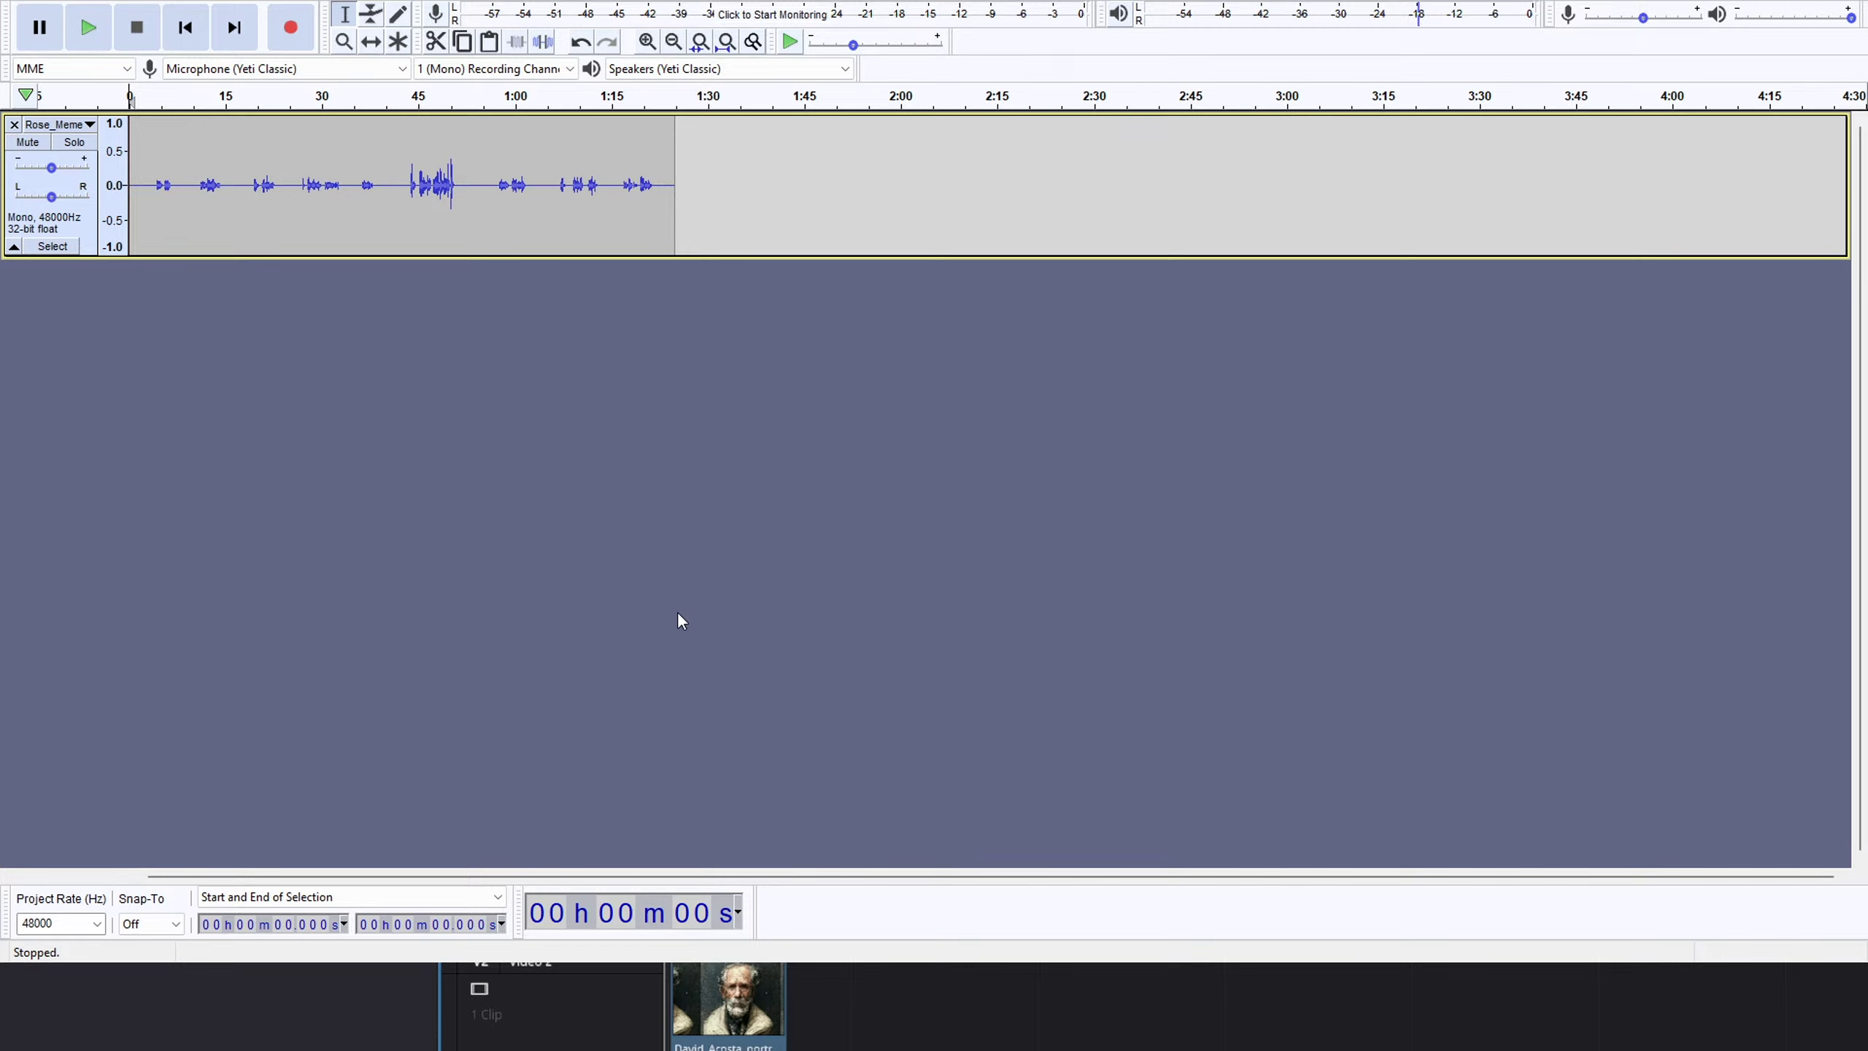
key("space")
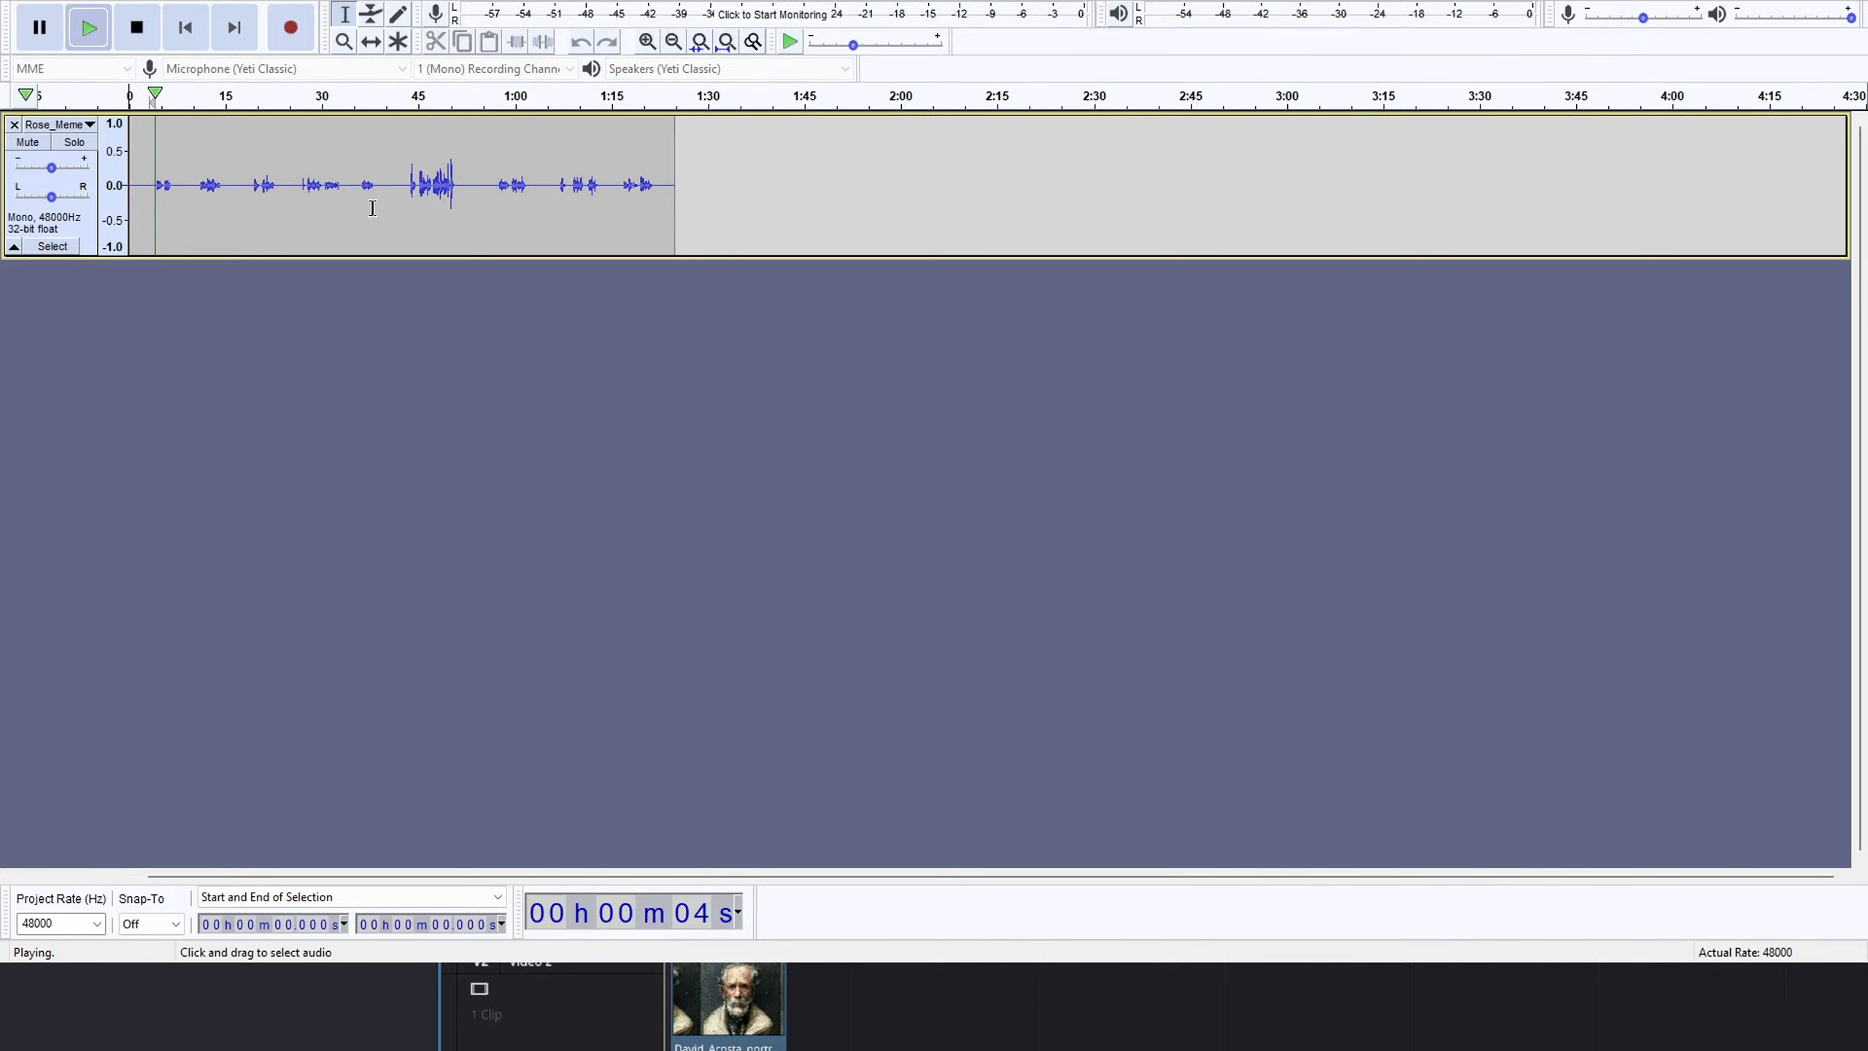
key("space")
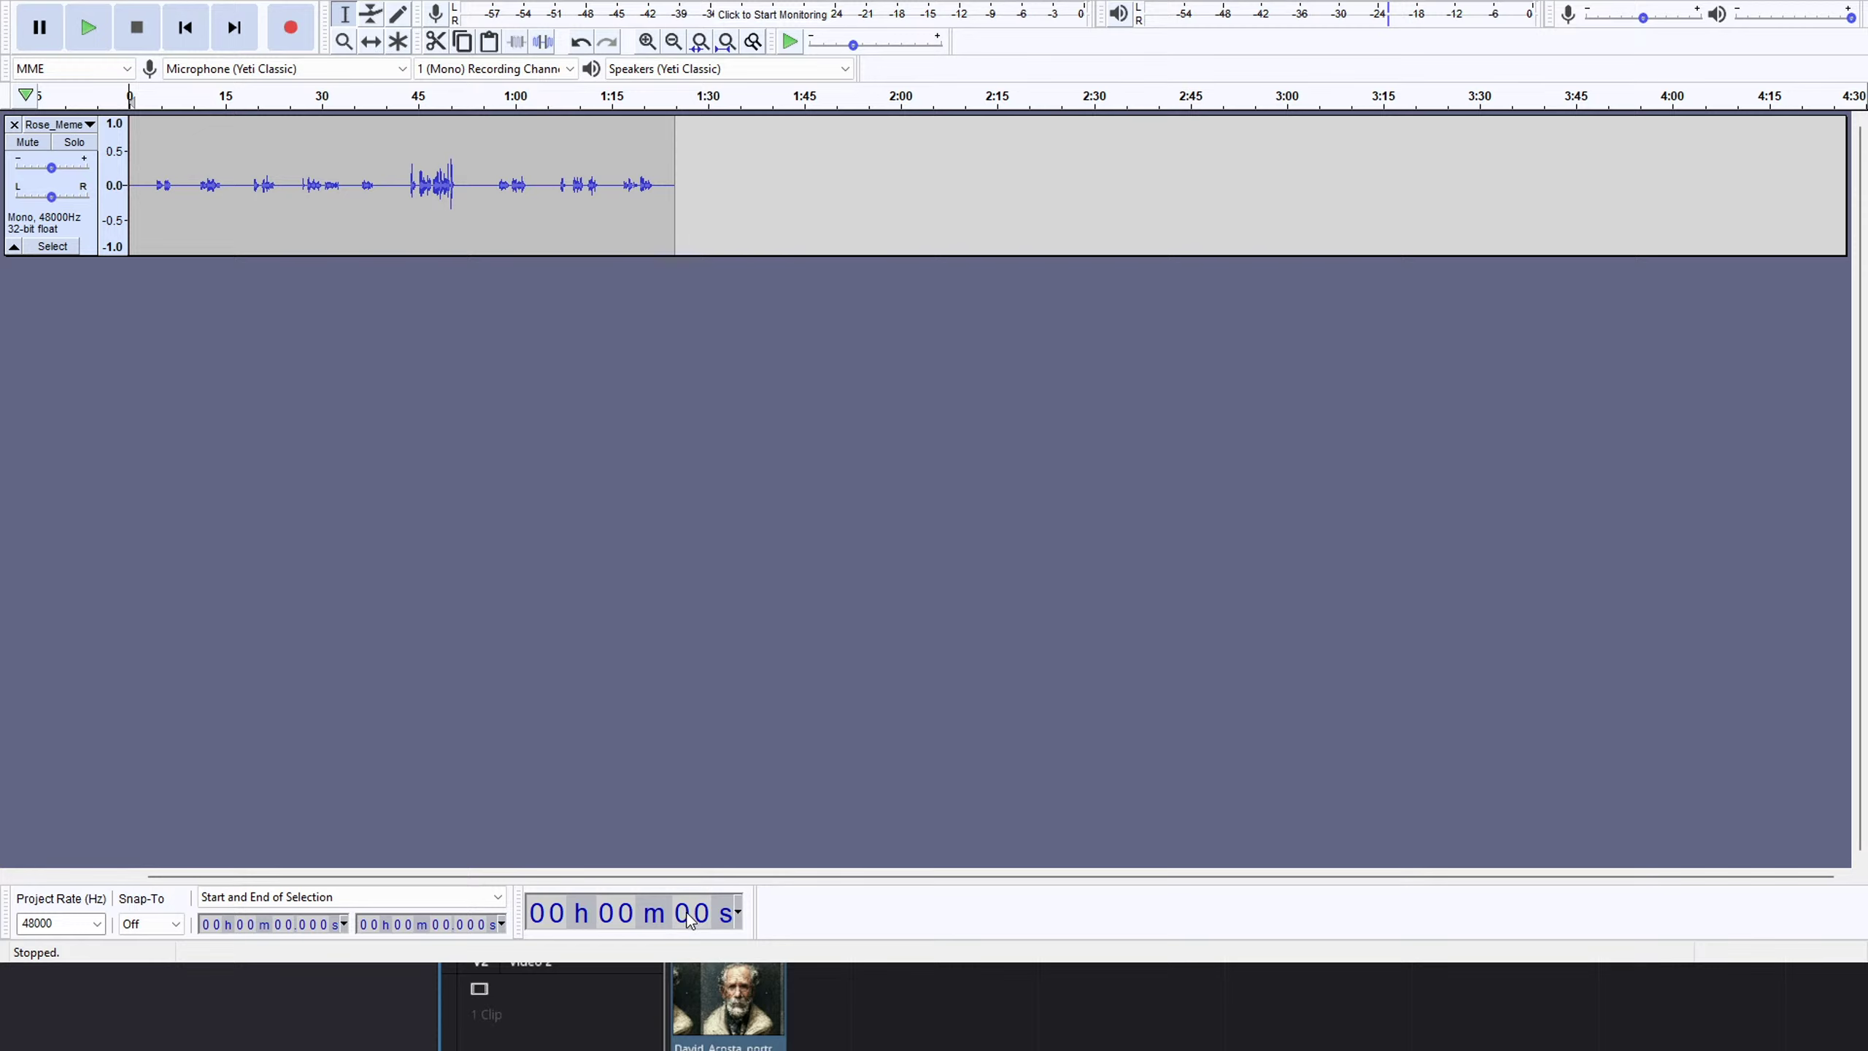
left_click(730, 837)
left_click(14, 124)
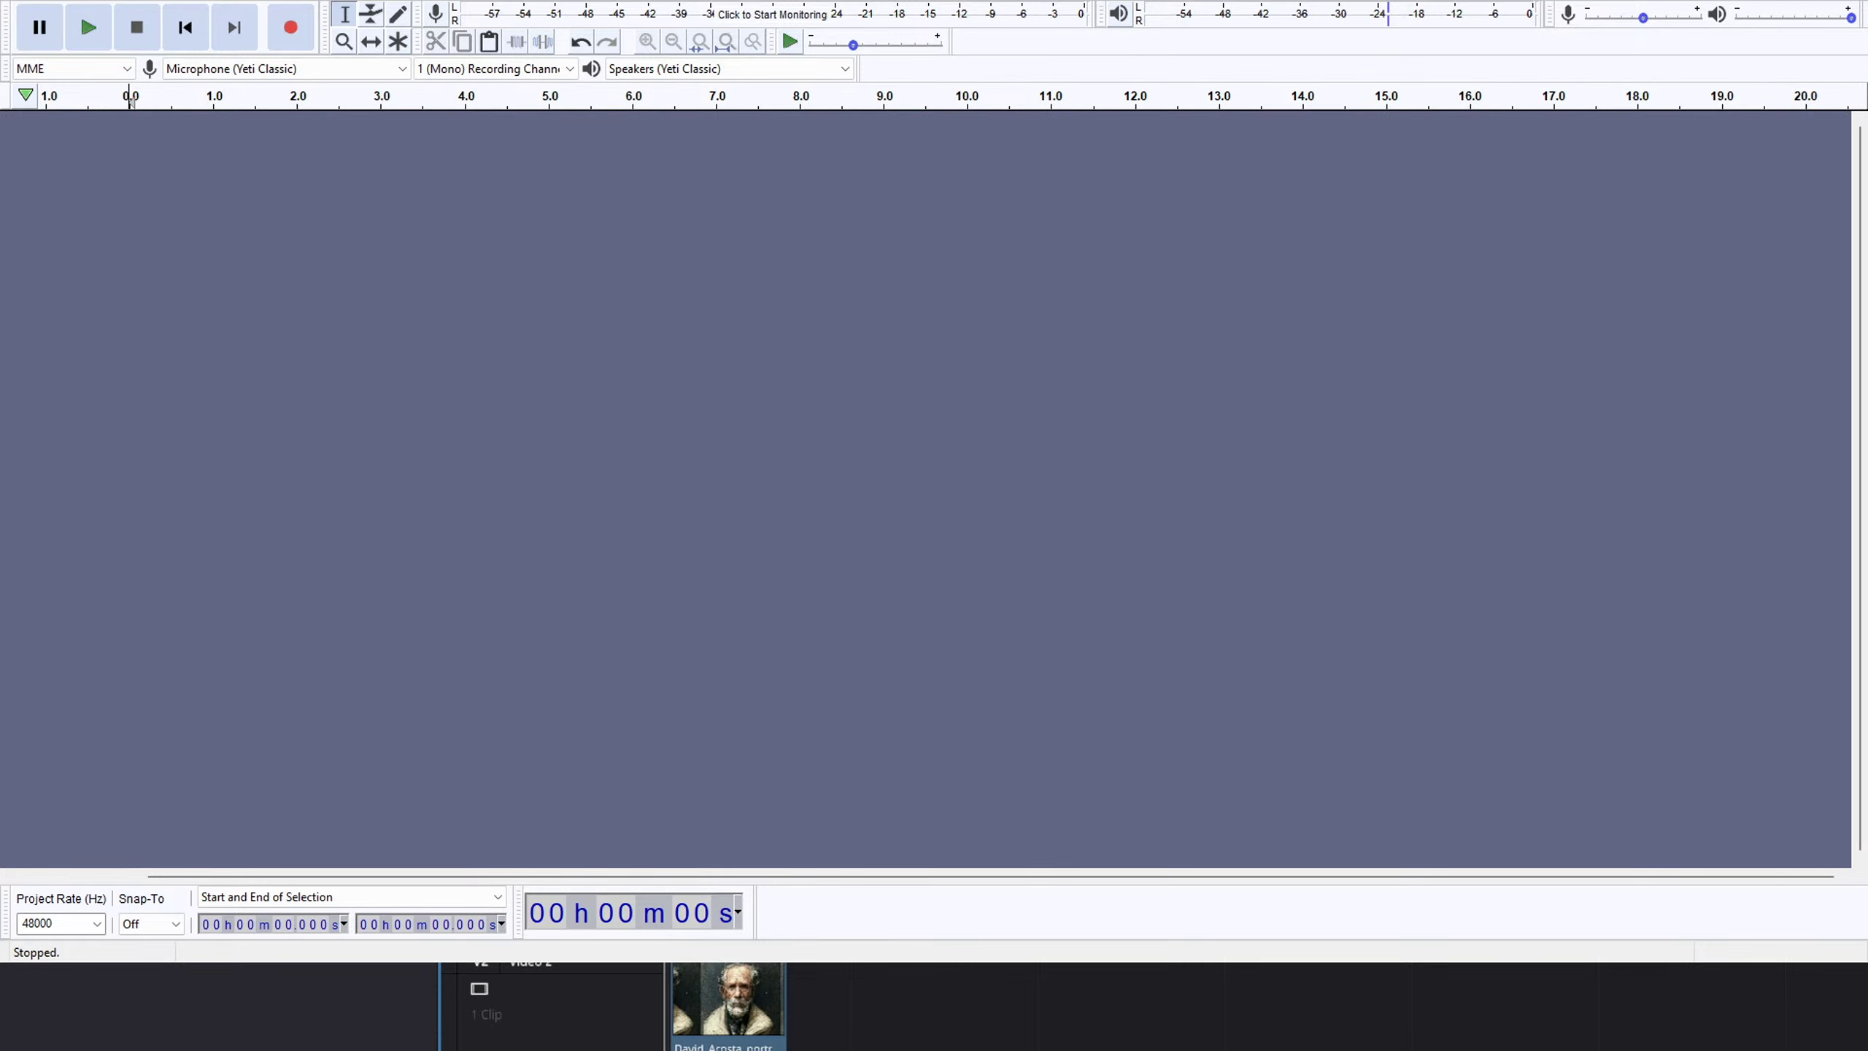
Compare the opening takes of the new voice track by playback, and delete the audio from about 7.3 s to 18.0 s.
left_click(169, 184)
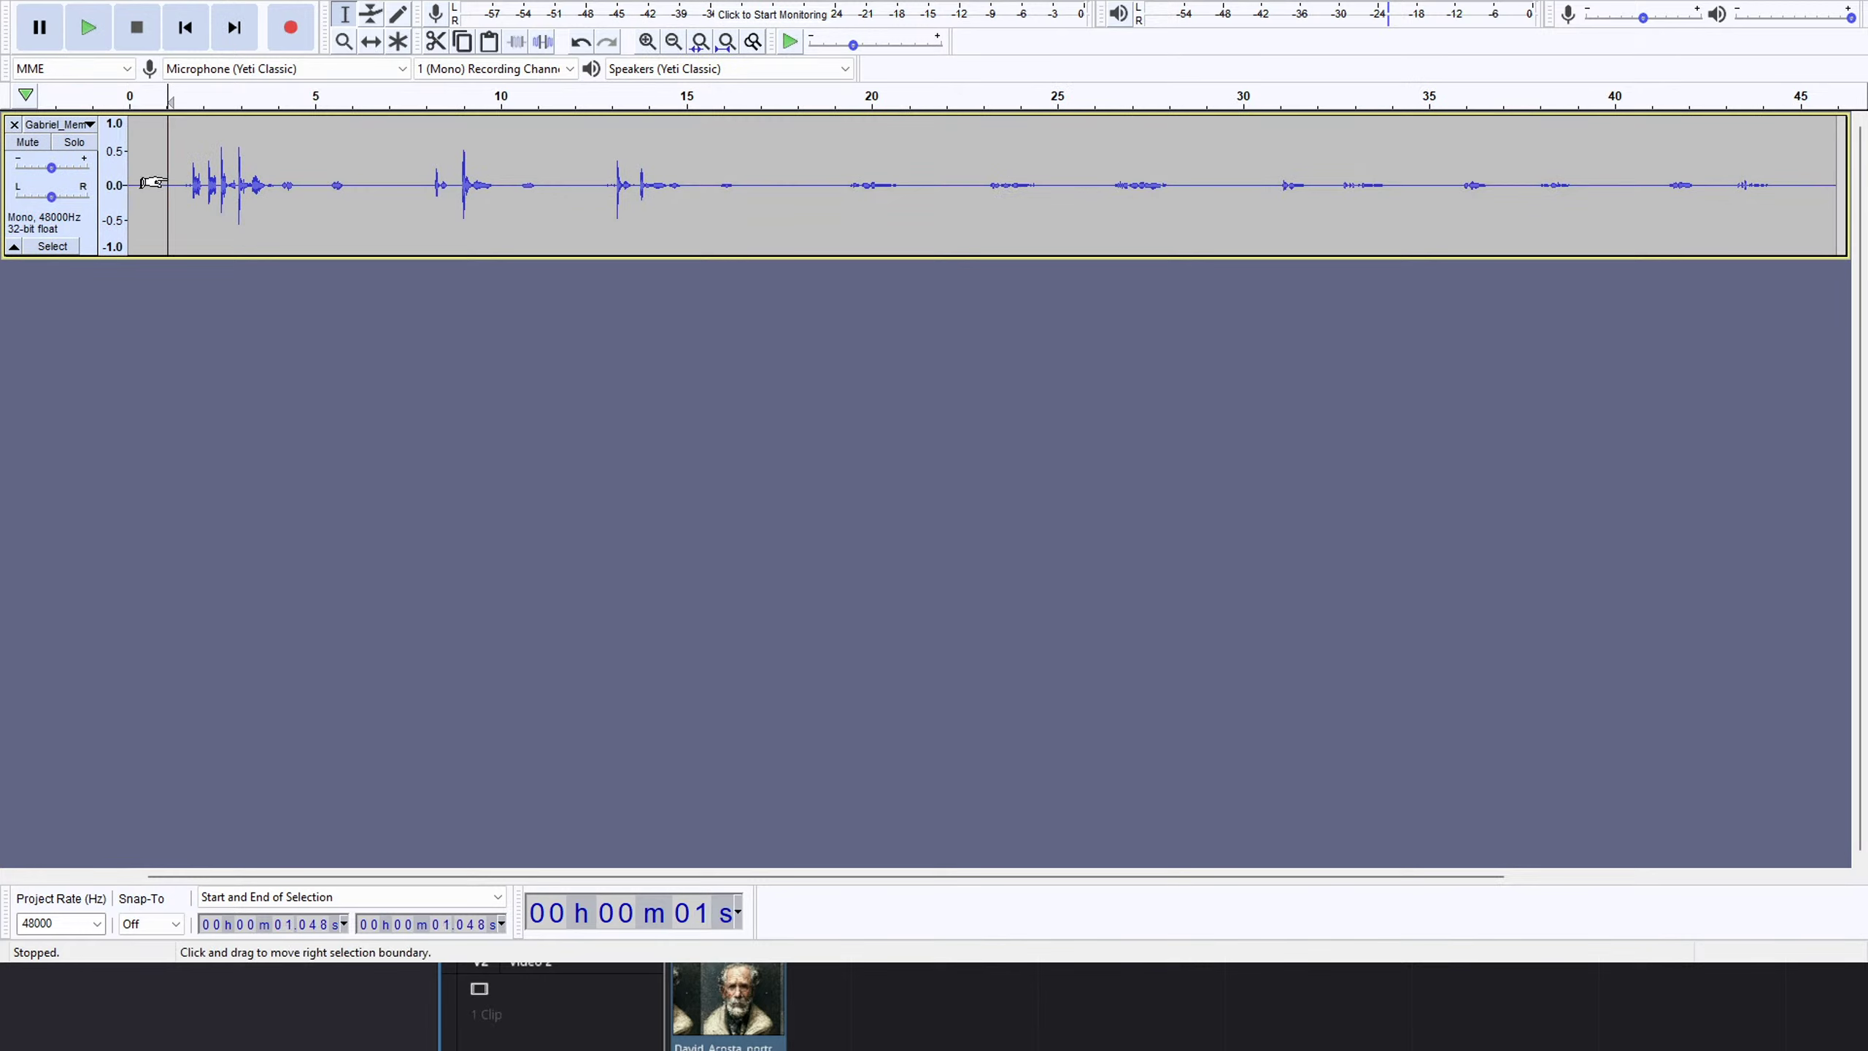
left_click(176, 44)
key("space")
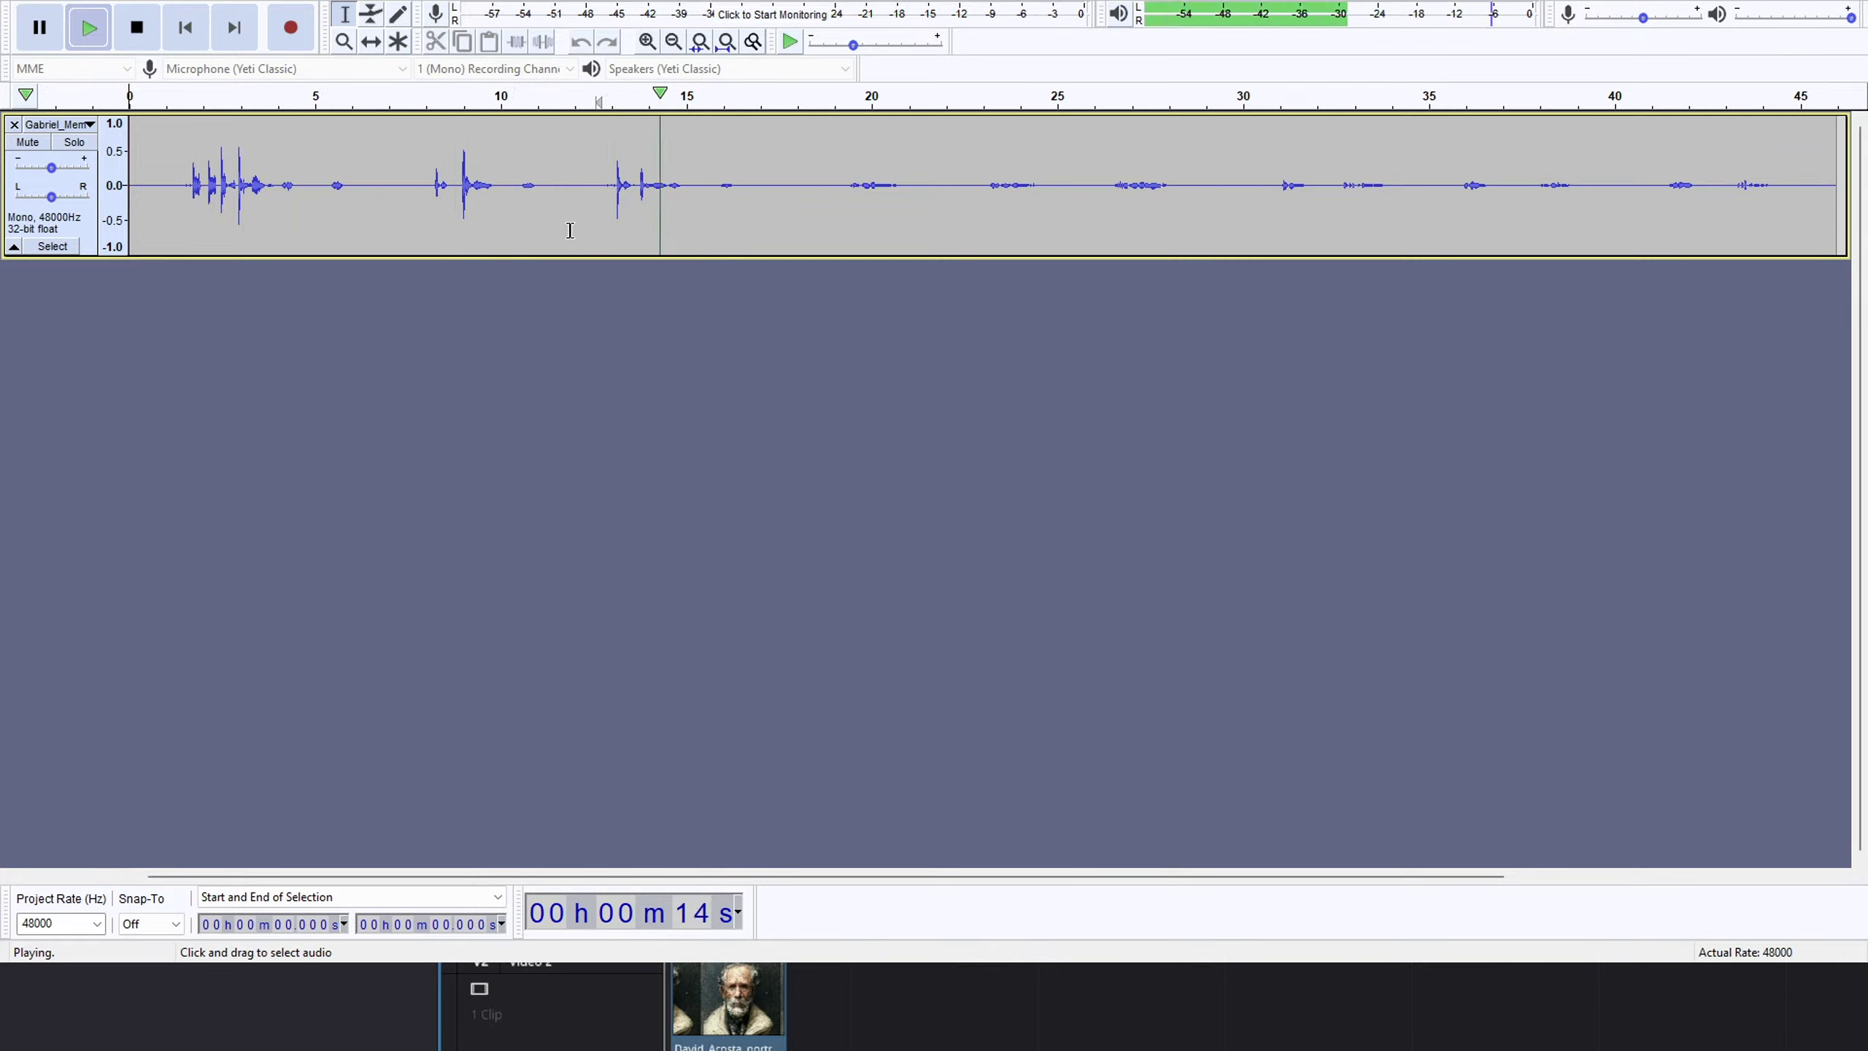
left_click(165, 101)
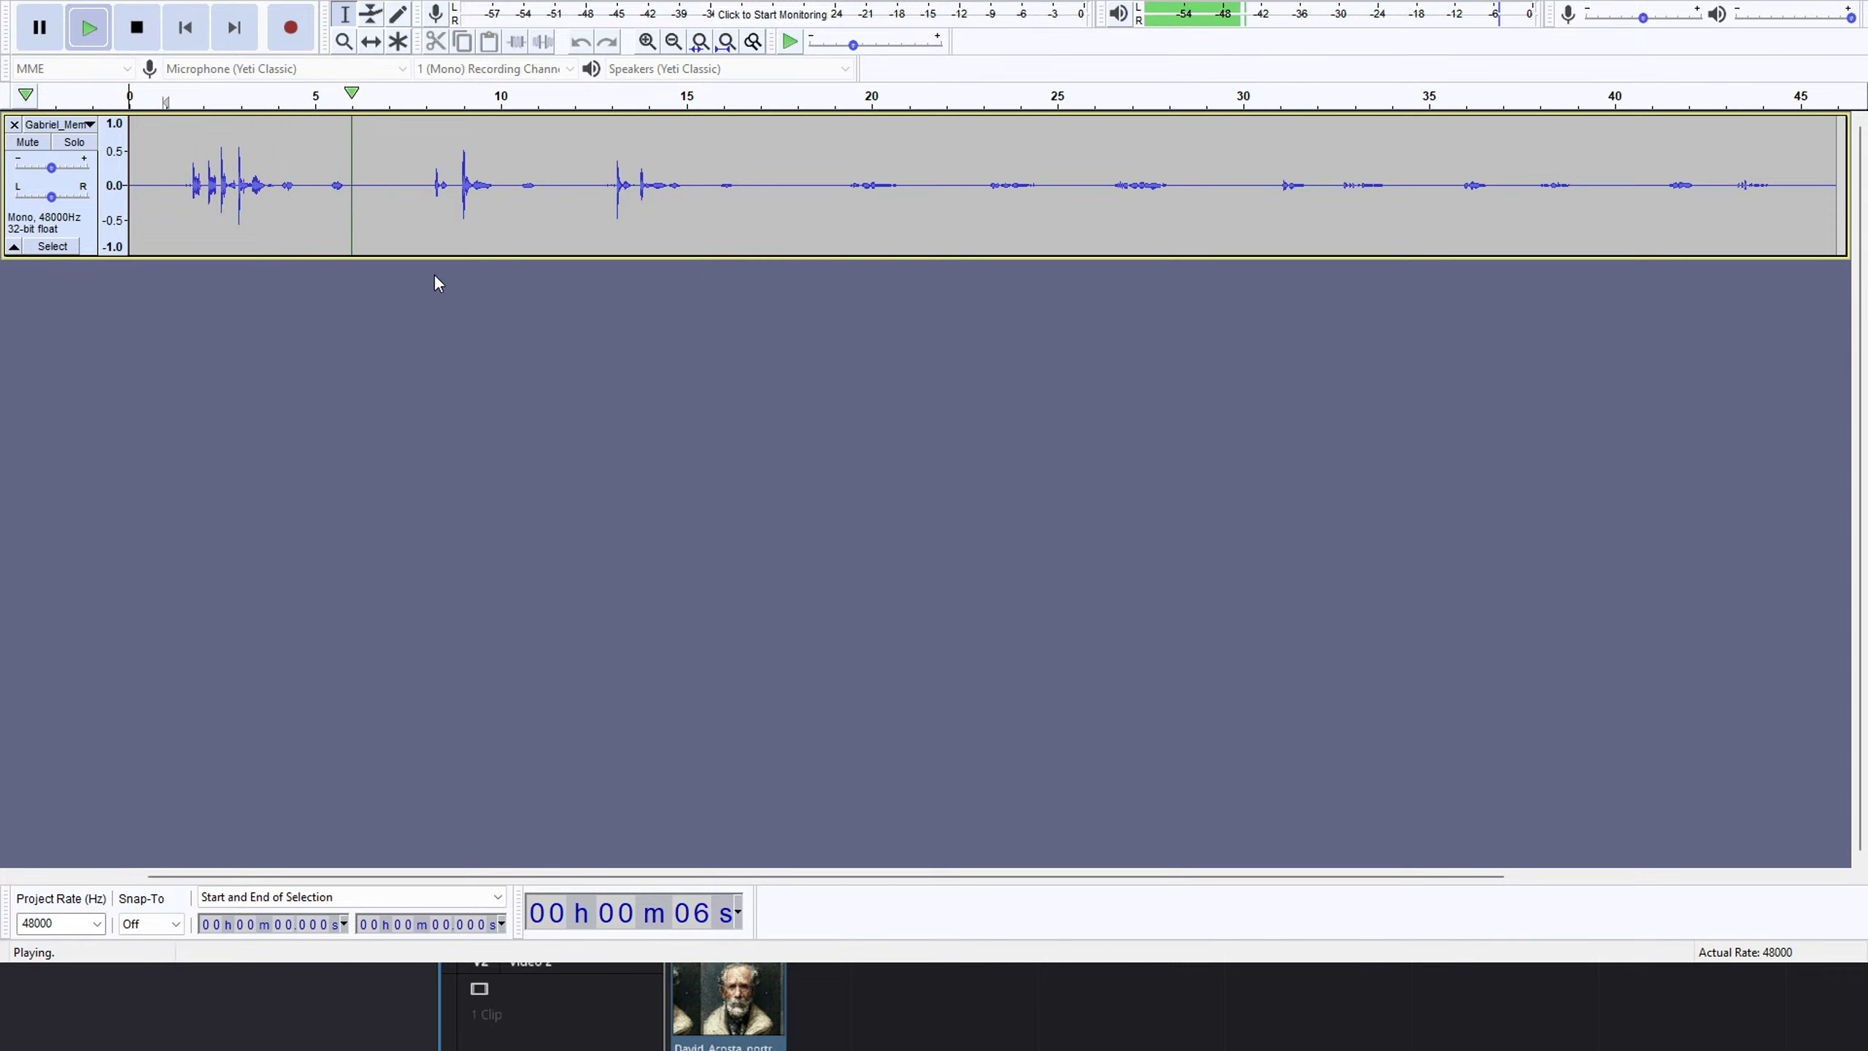
left_click(587, 101)
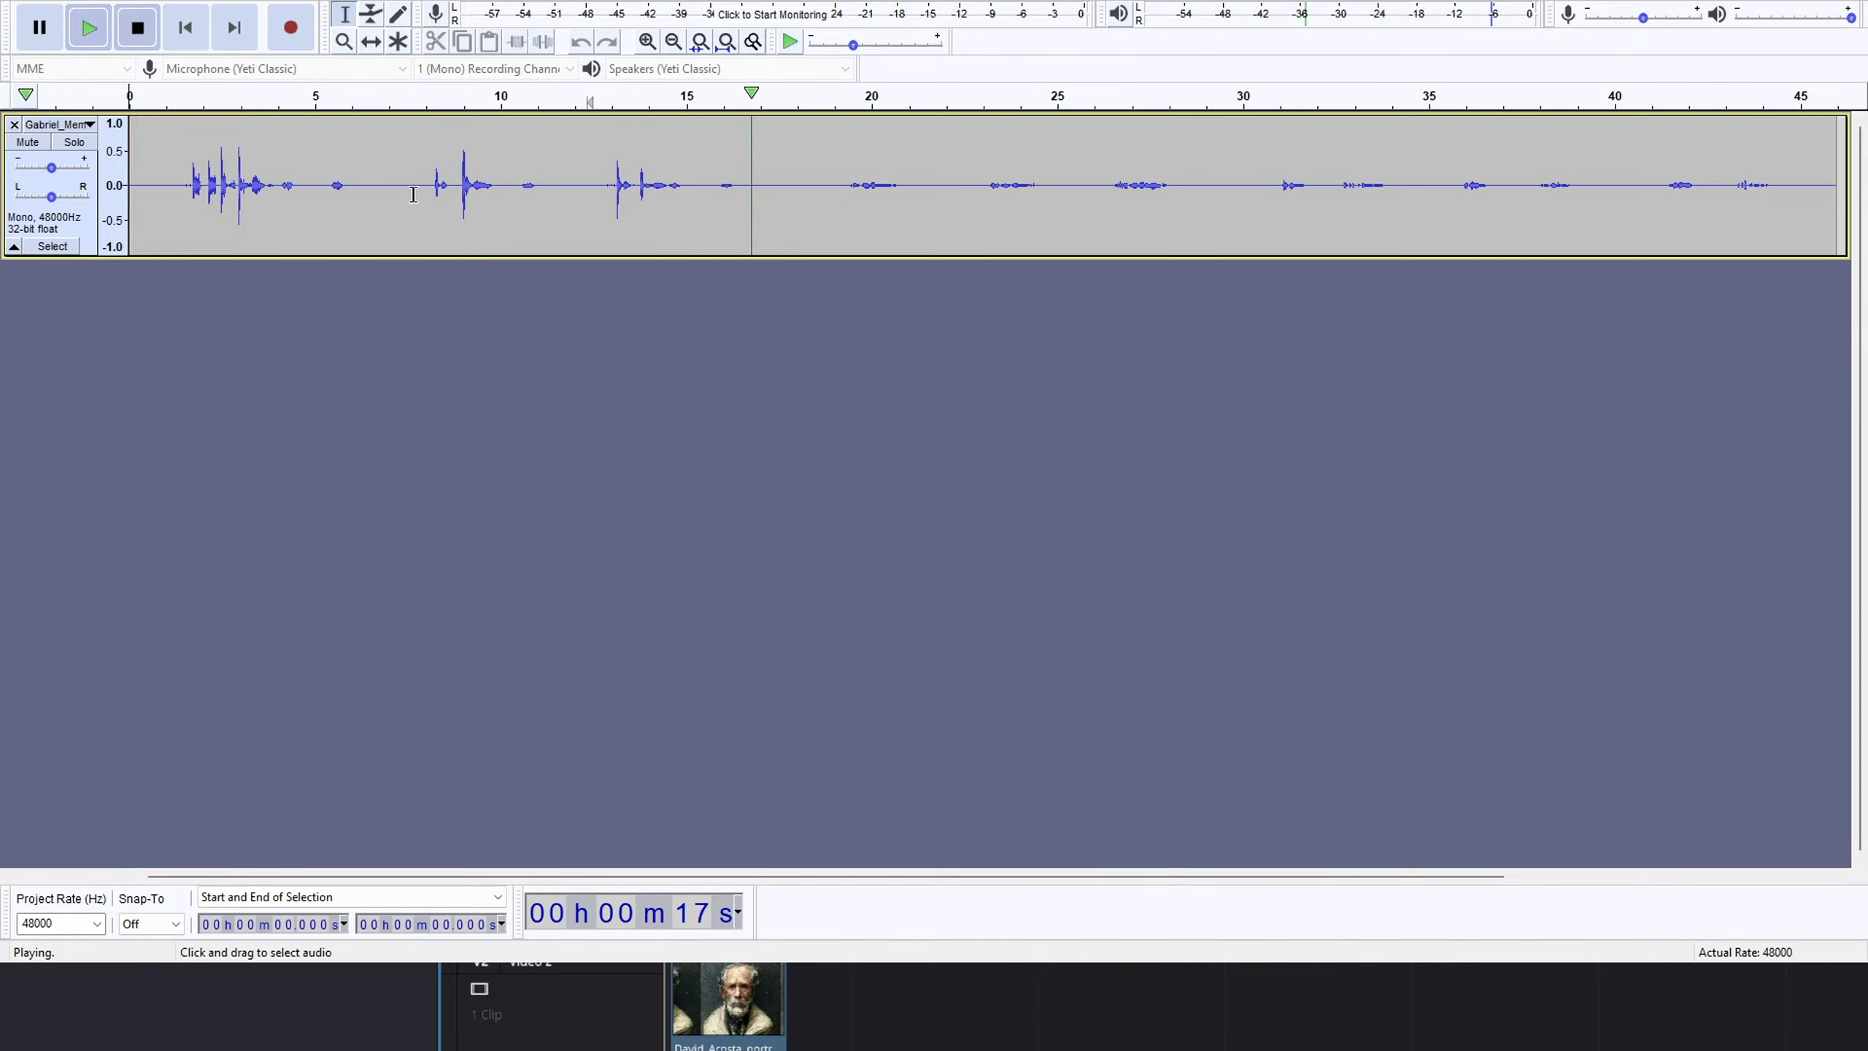
key("space")
left_click(584, 518)
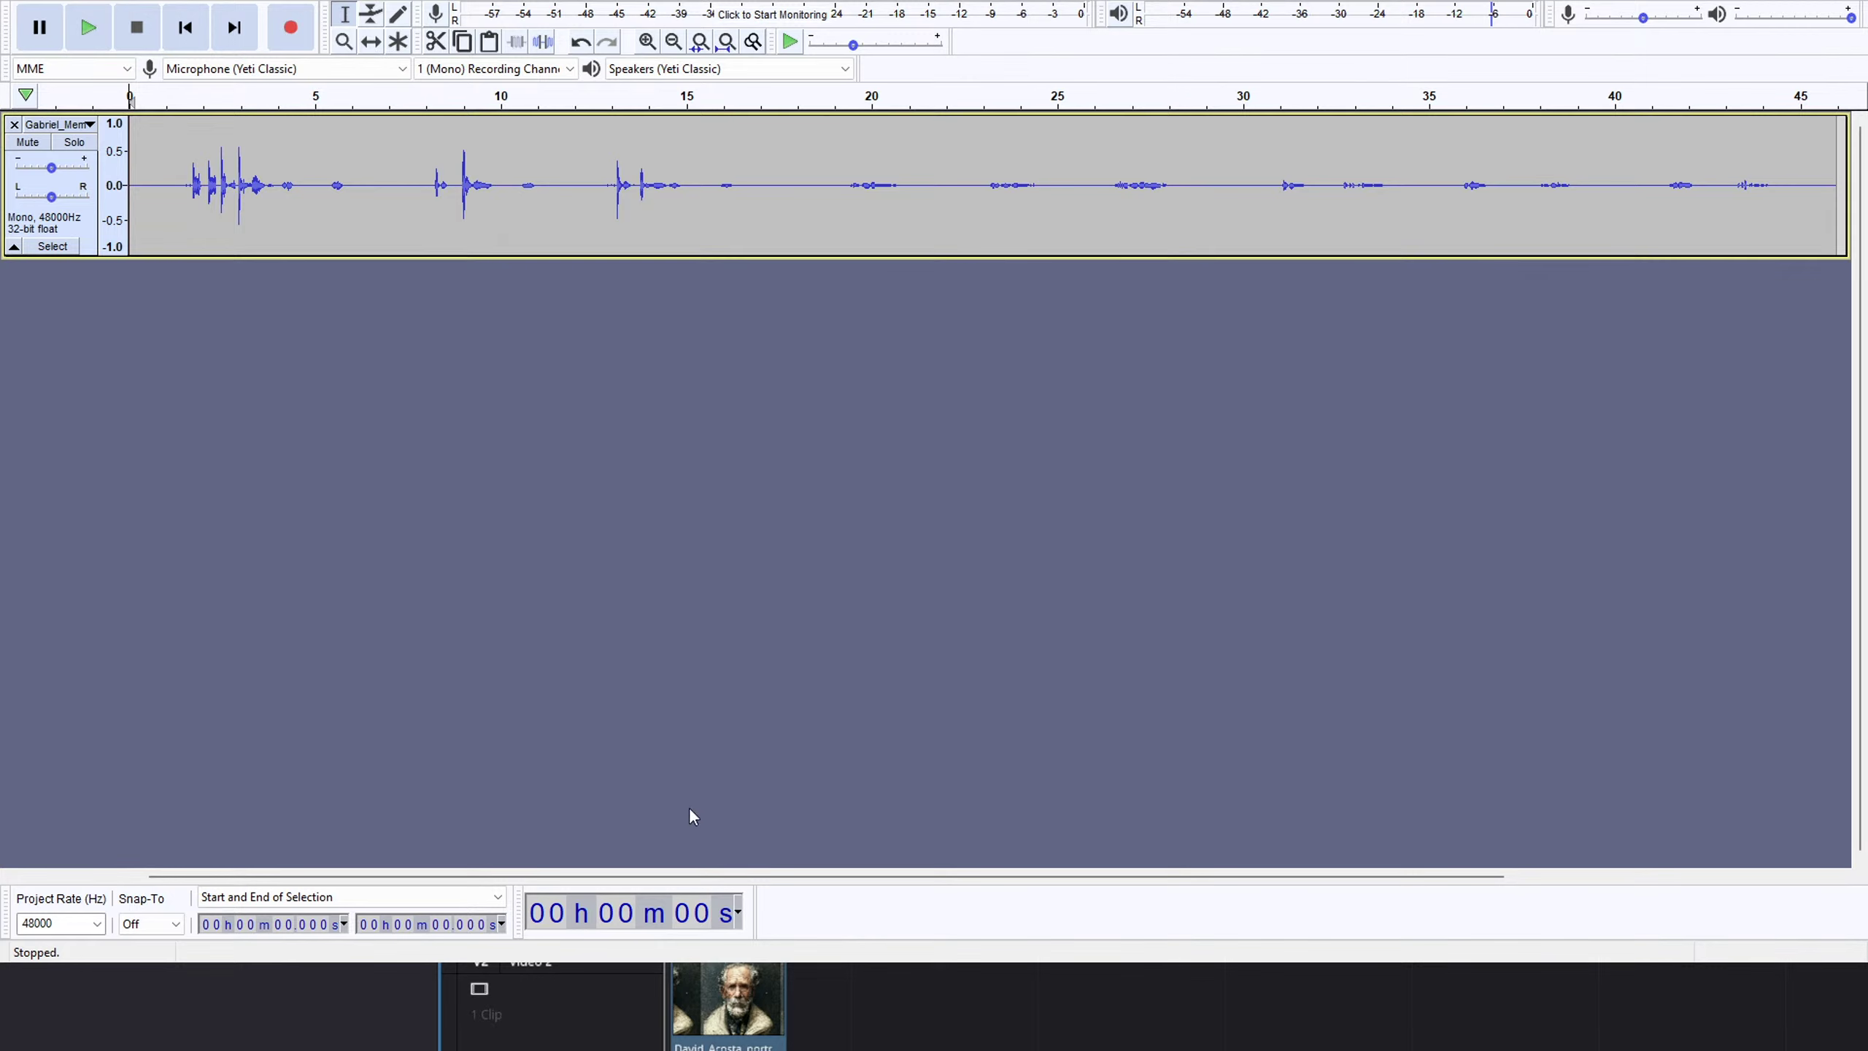
left_click(176, 180)
key("space")
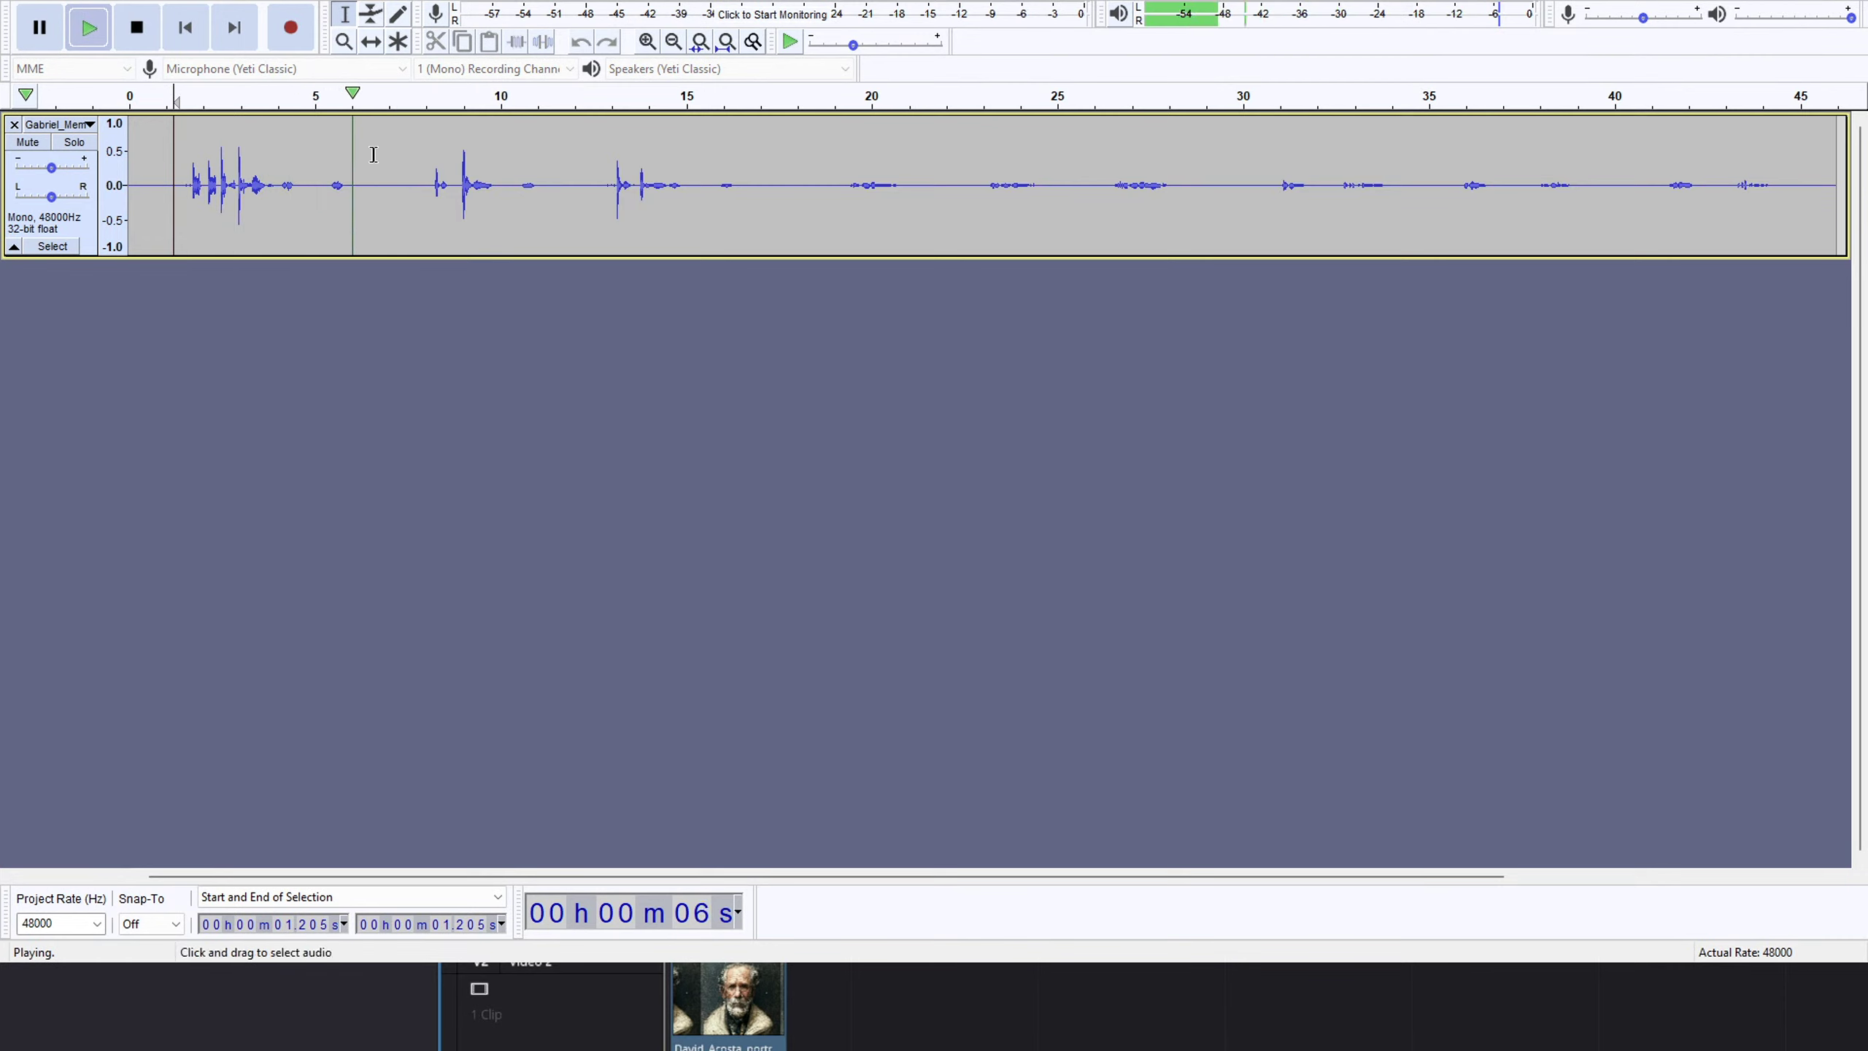
key("space")
left_click_drag(399, 193, 796, 177)
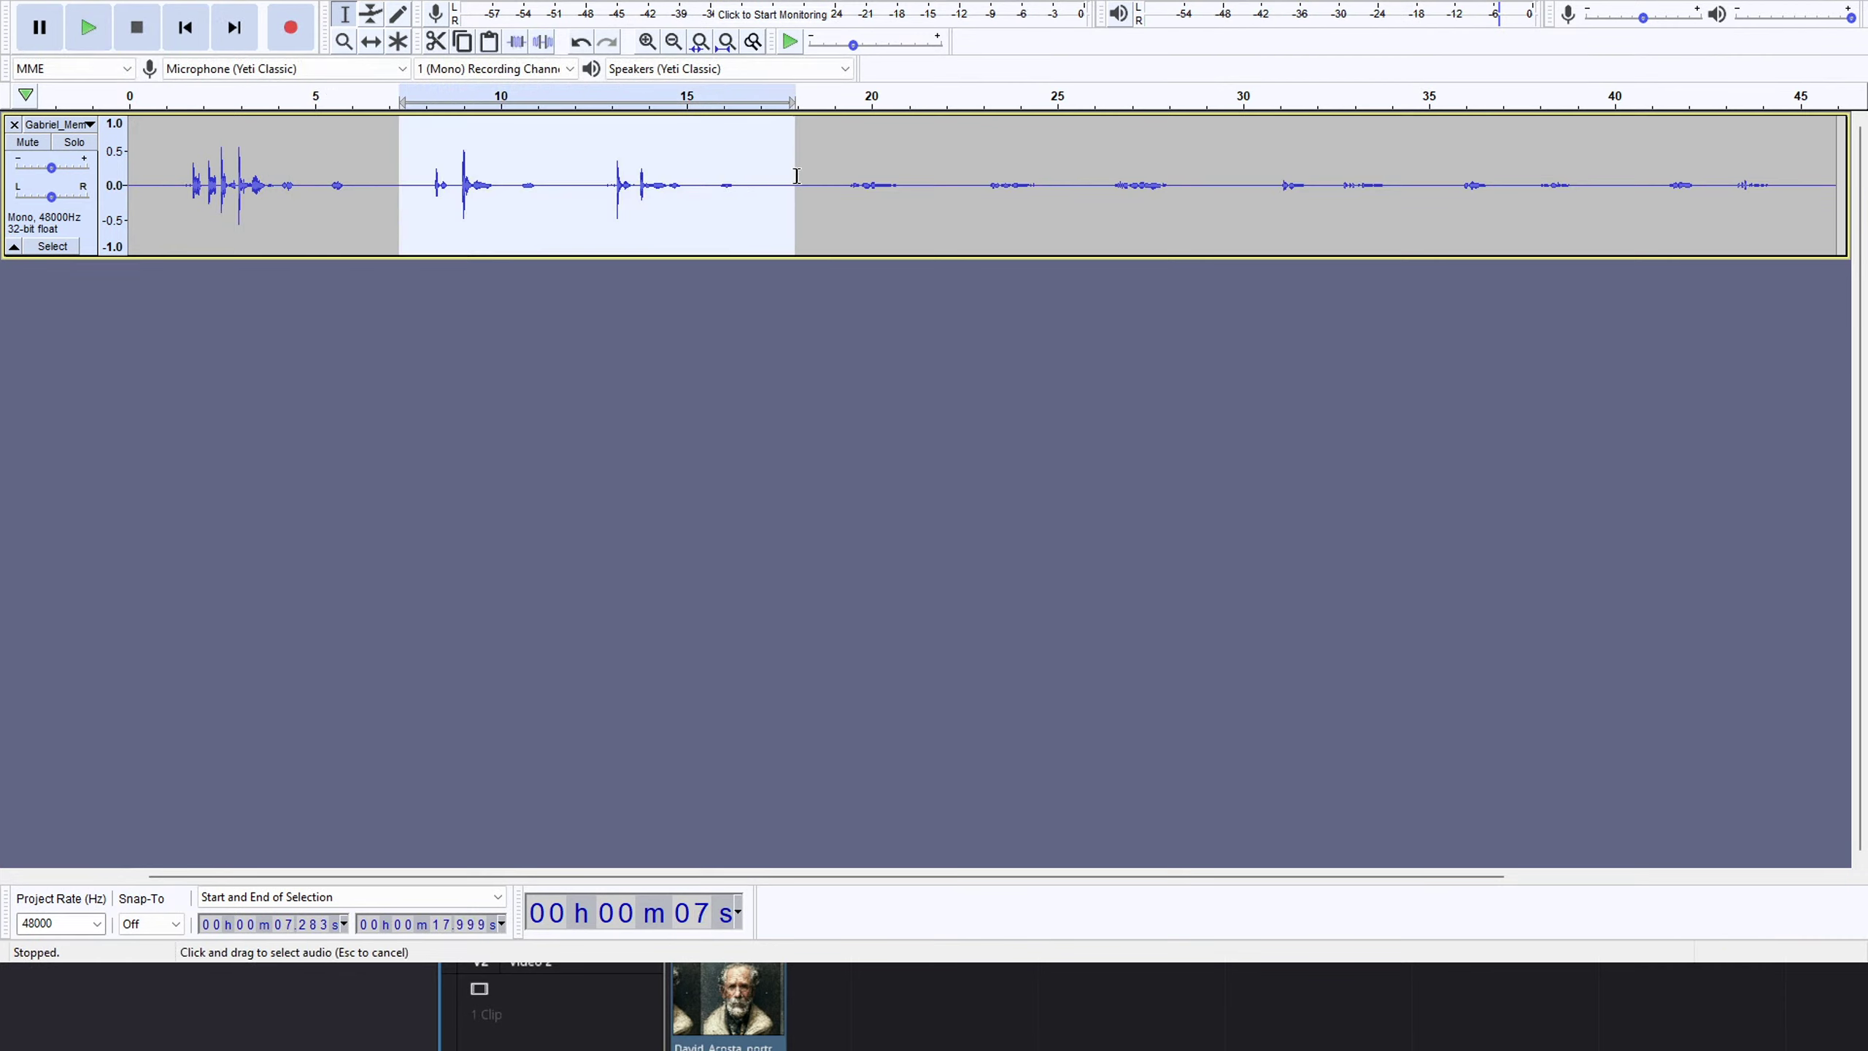
key("Delete")
Compare the takes after about 7.3 s by playback, and delete the audio from about 7.5 s to 15.2 s.
key("space")
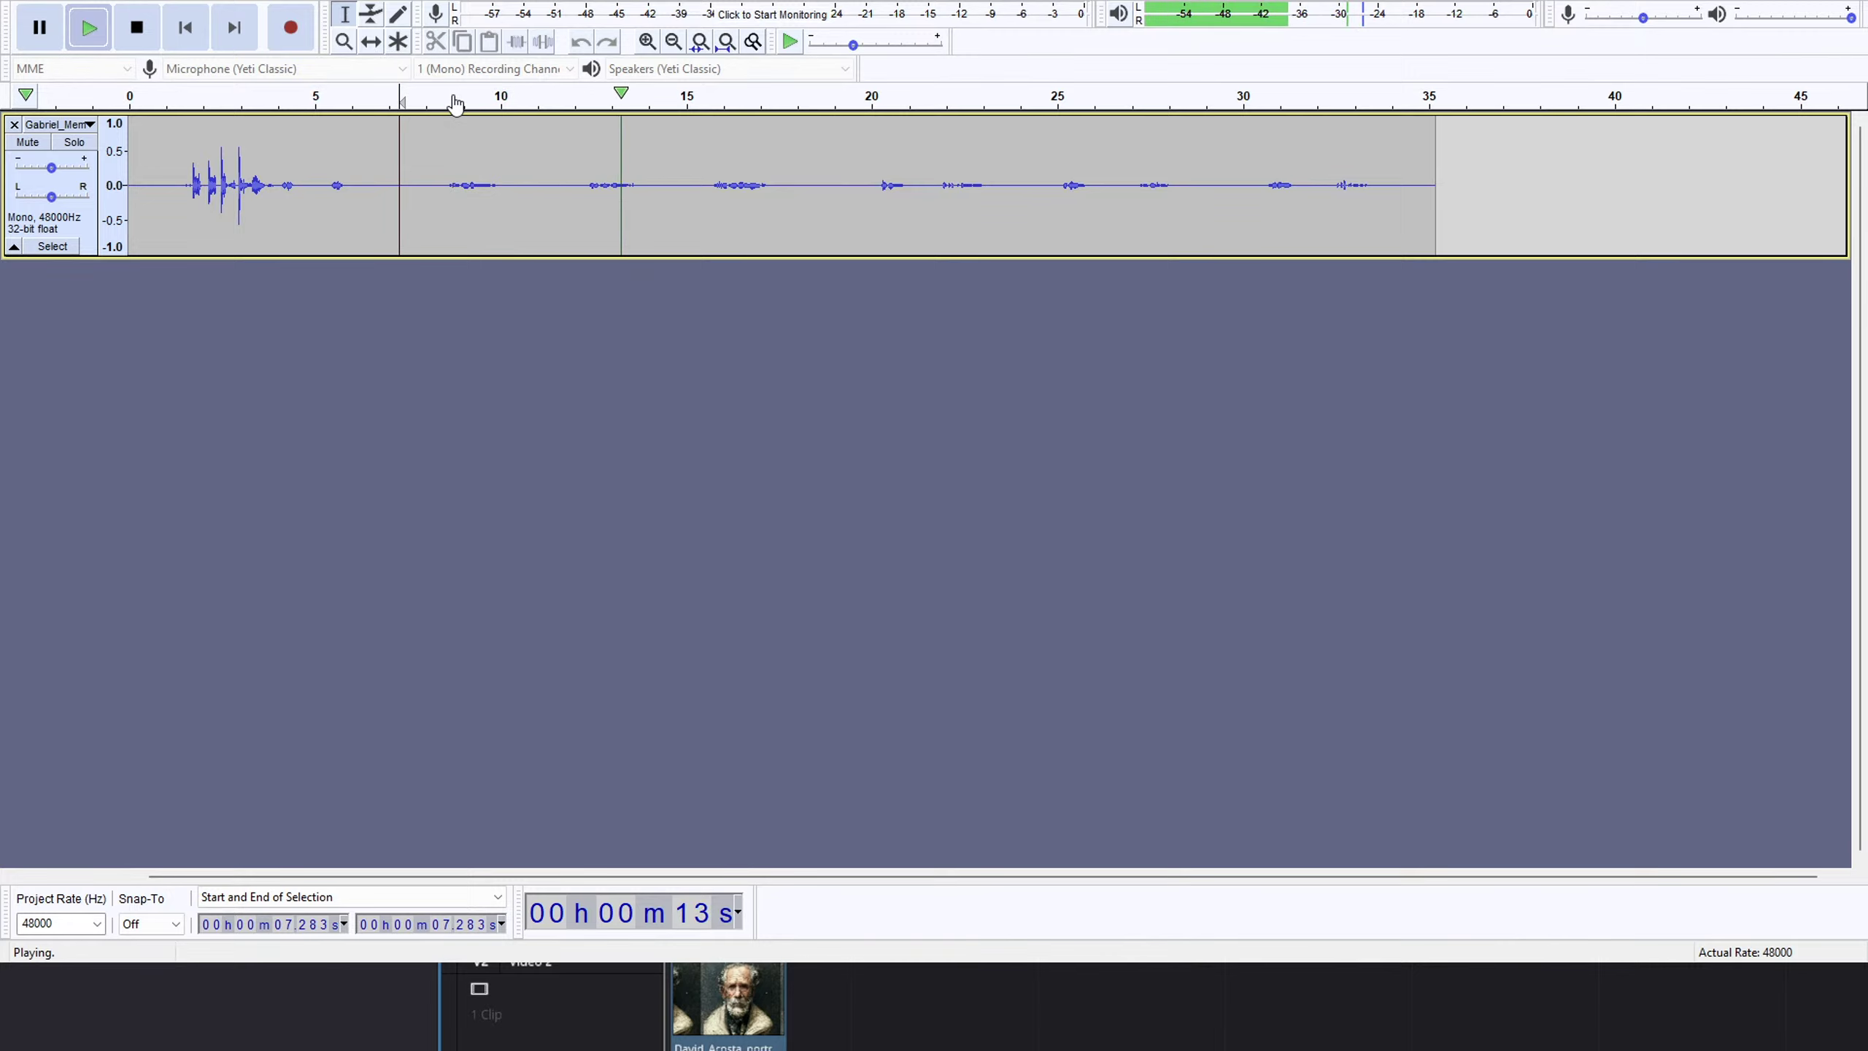
left_click(698, 97)
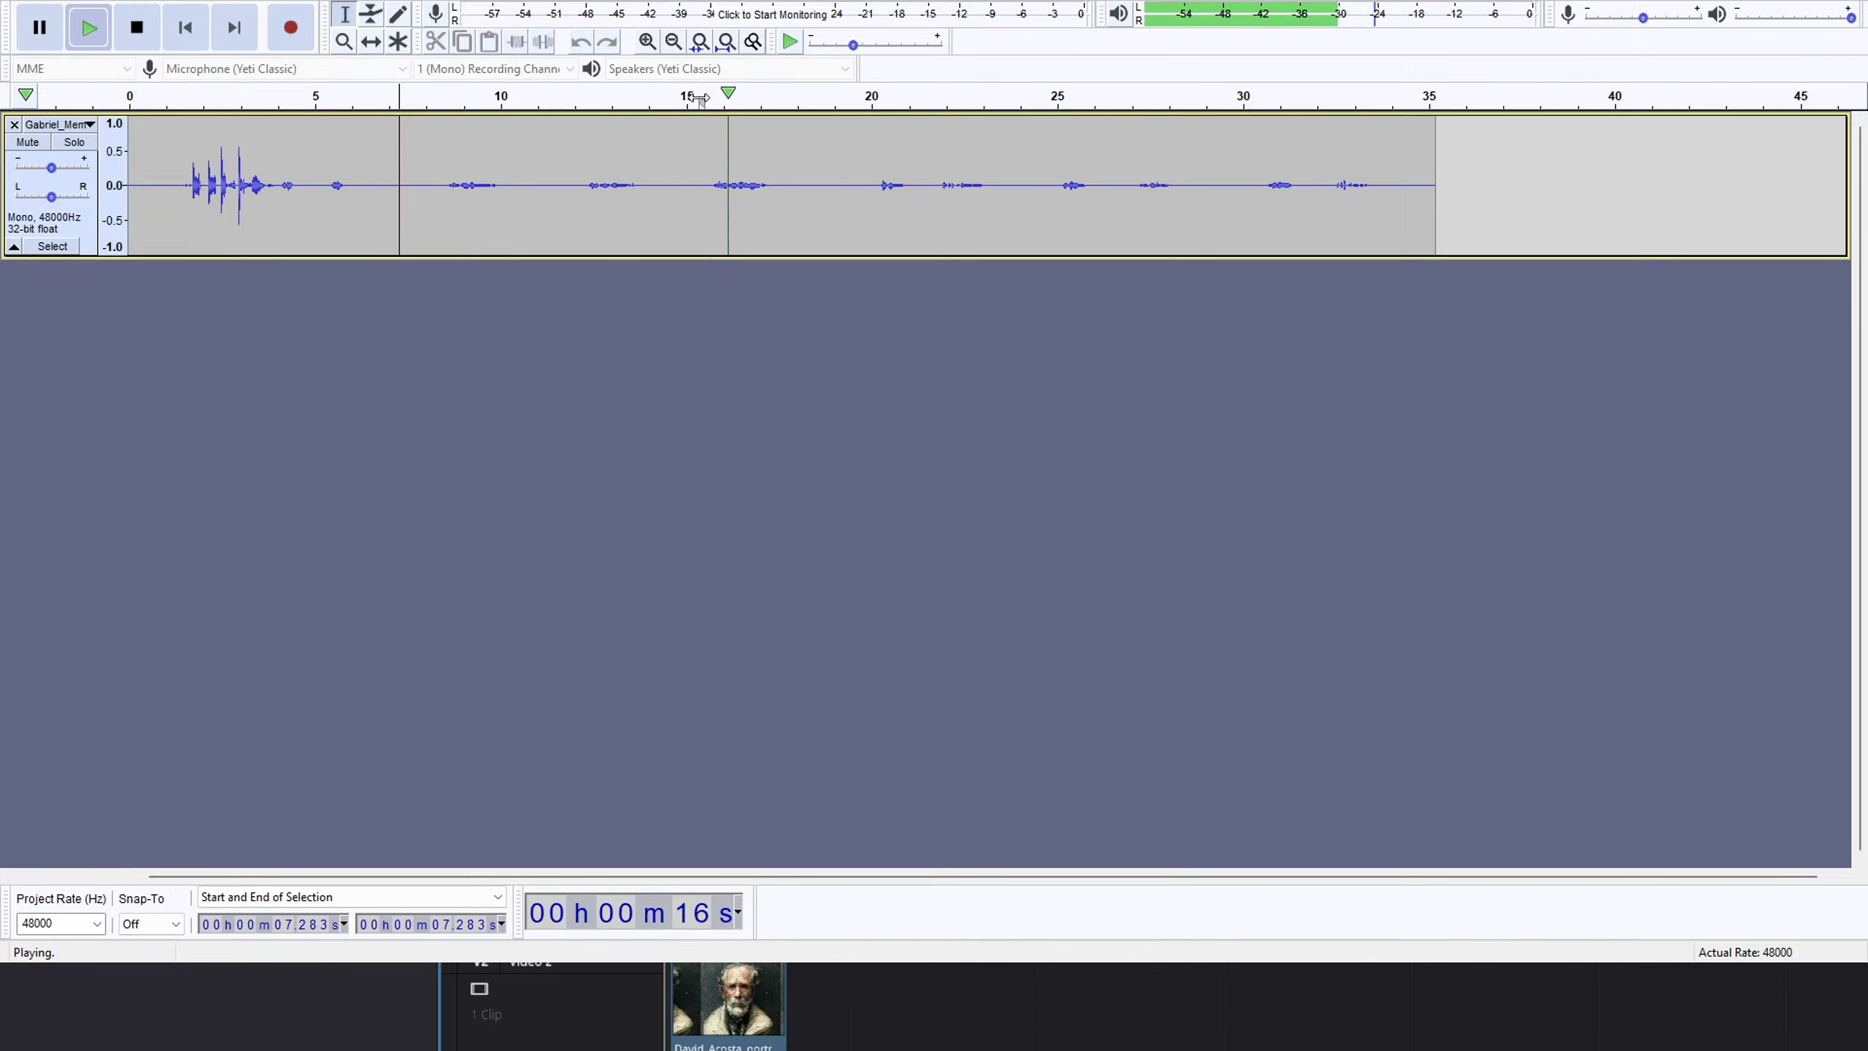
left_click(432, 97)
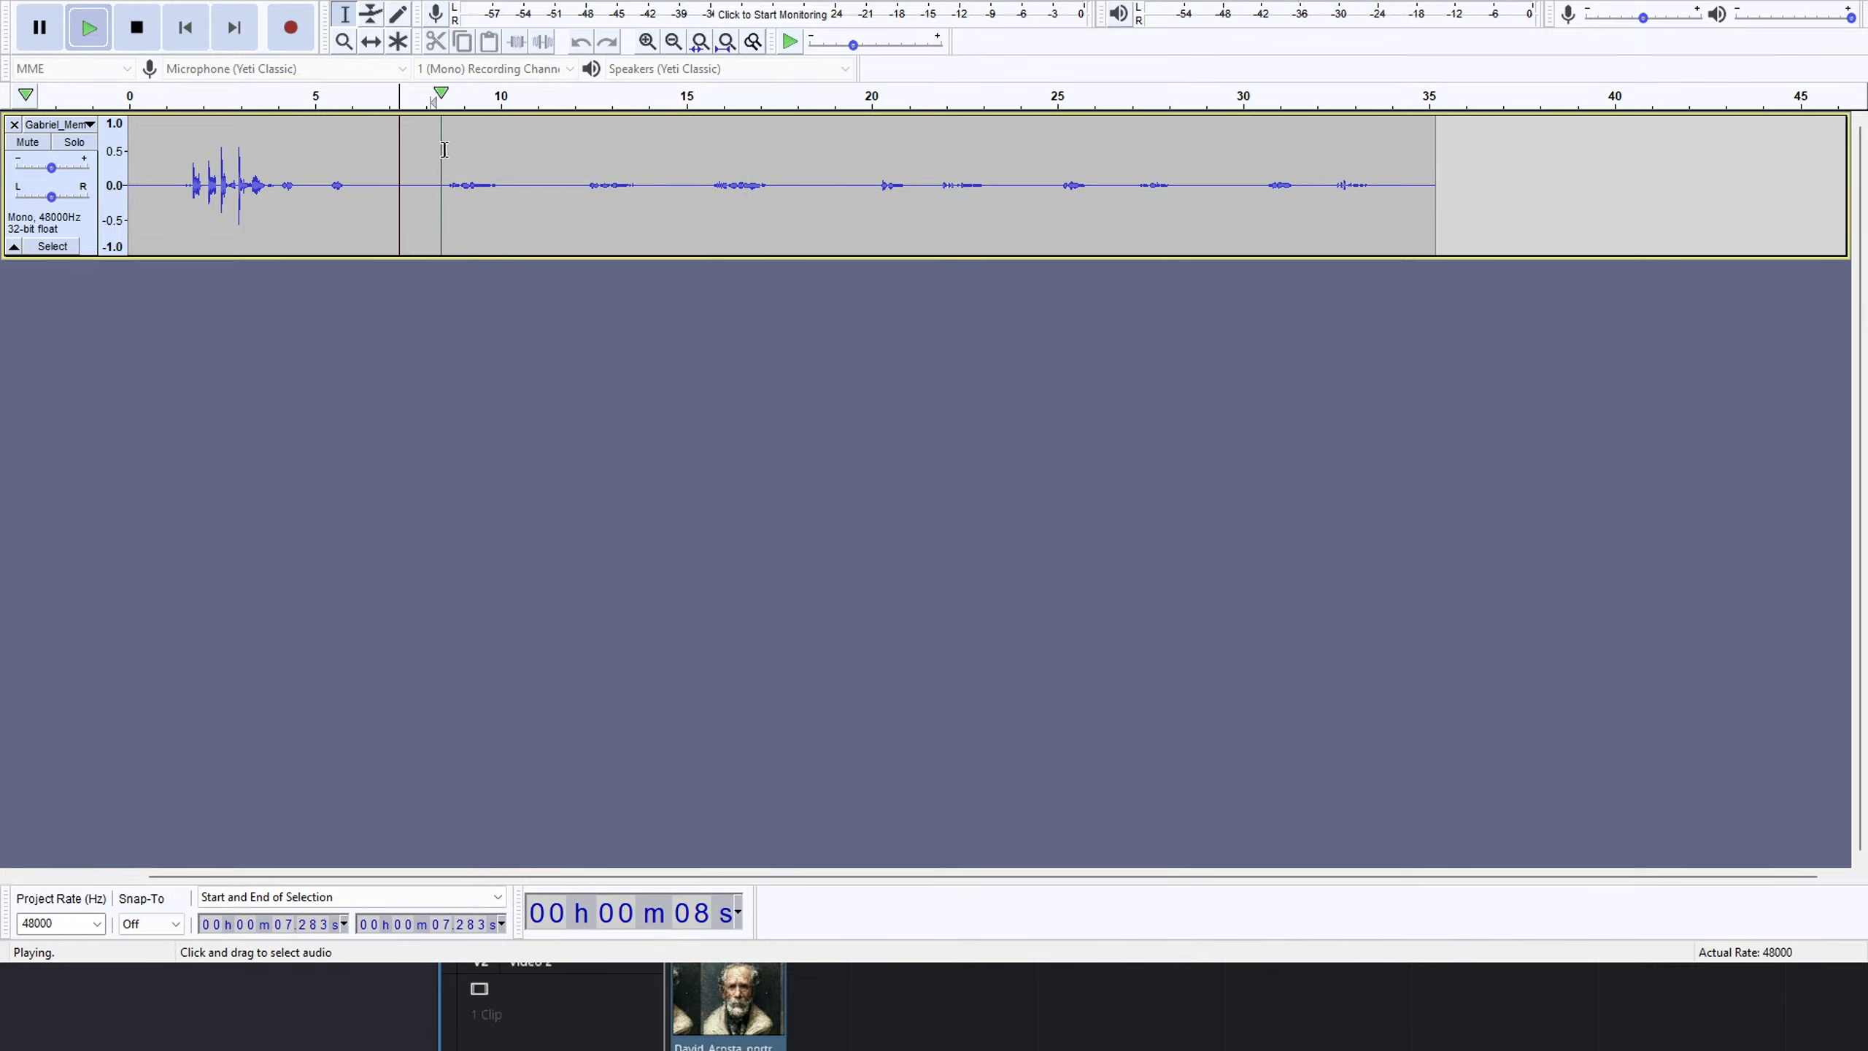
left_click_drag(409, 193, 695, 190)
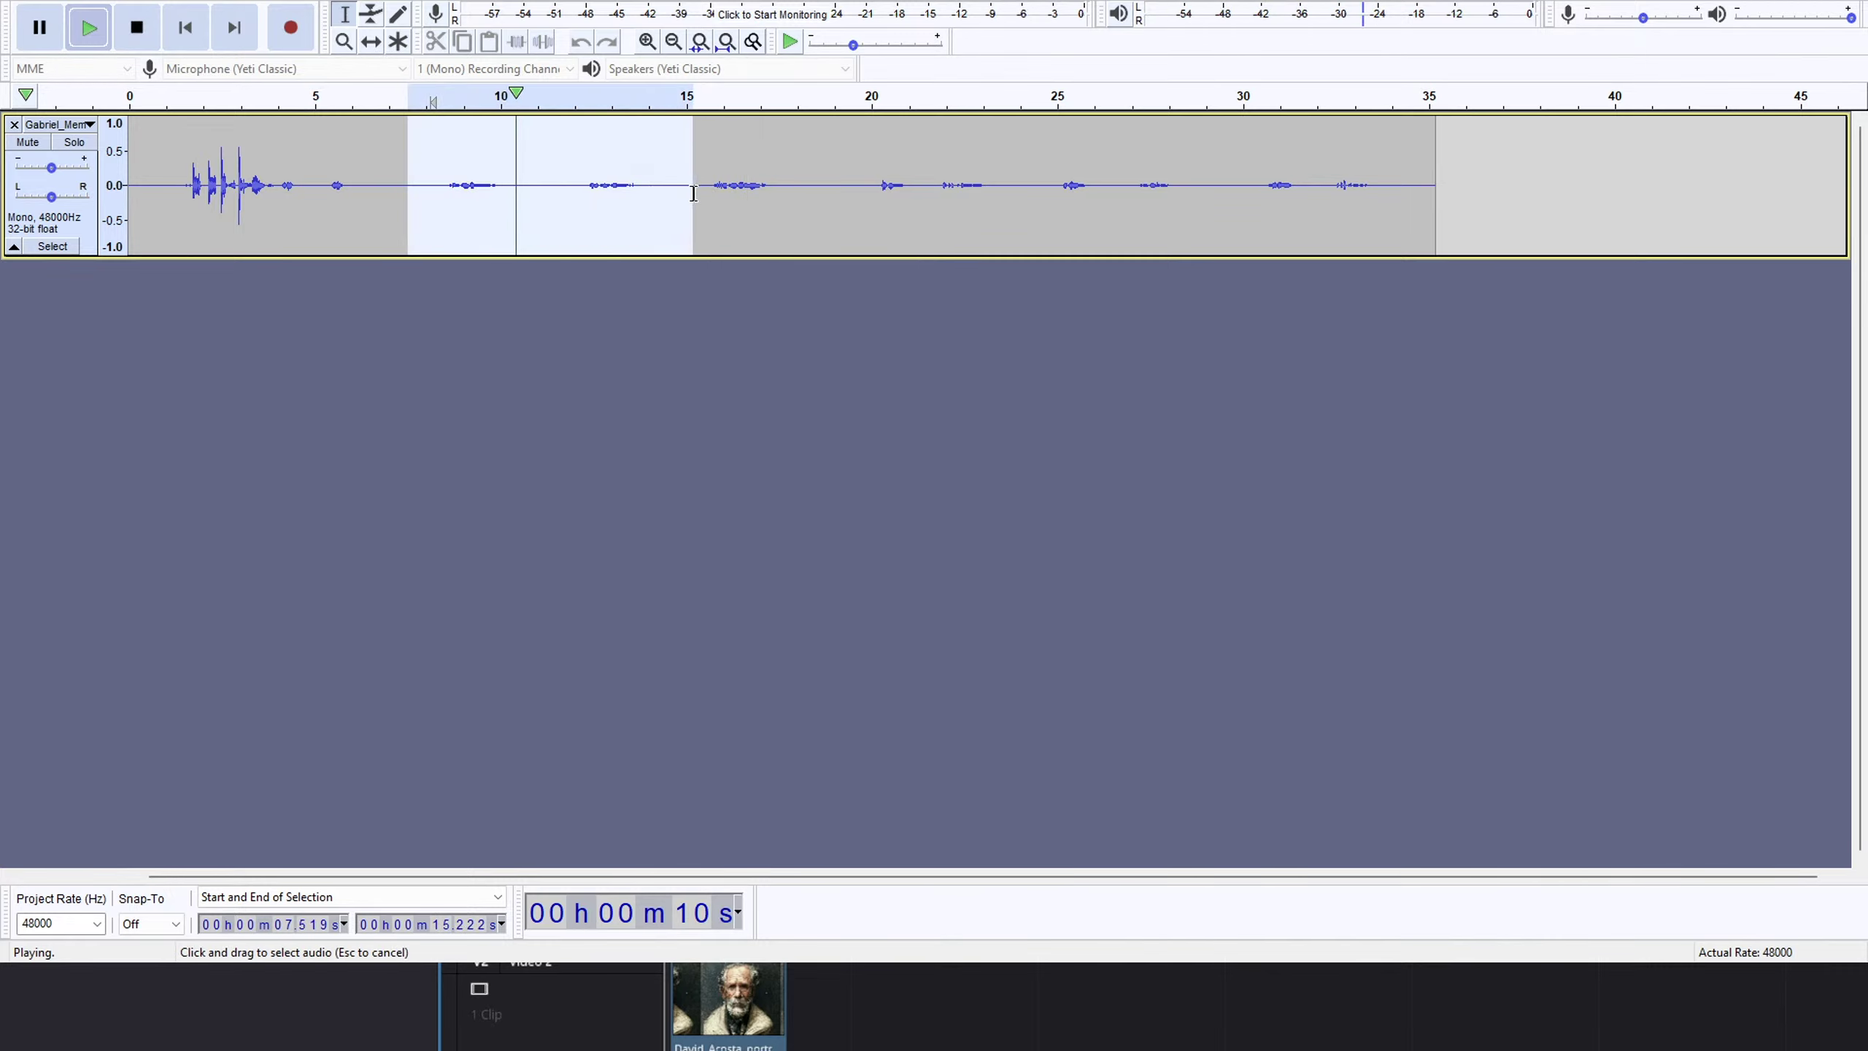
key("space")
key("Delete")
Listen to the takes after about 12.4 s, and delete the audio from about 21.4 s to 26.8 s.
left_click(588, 208)
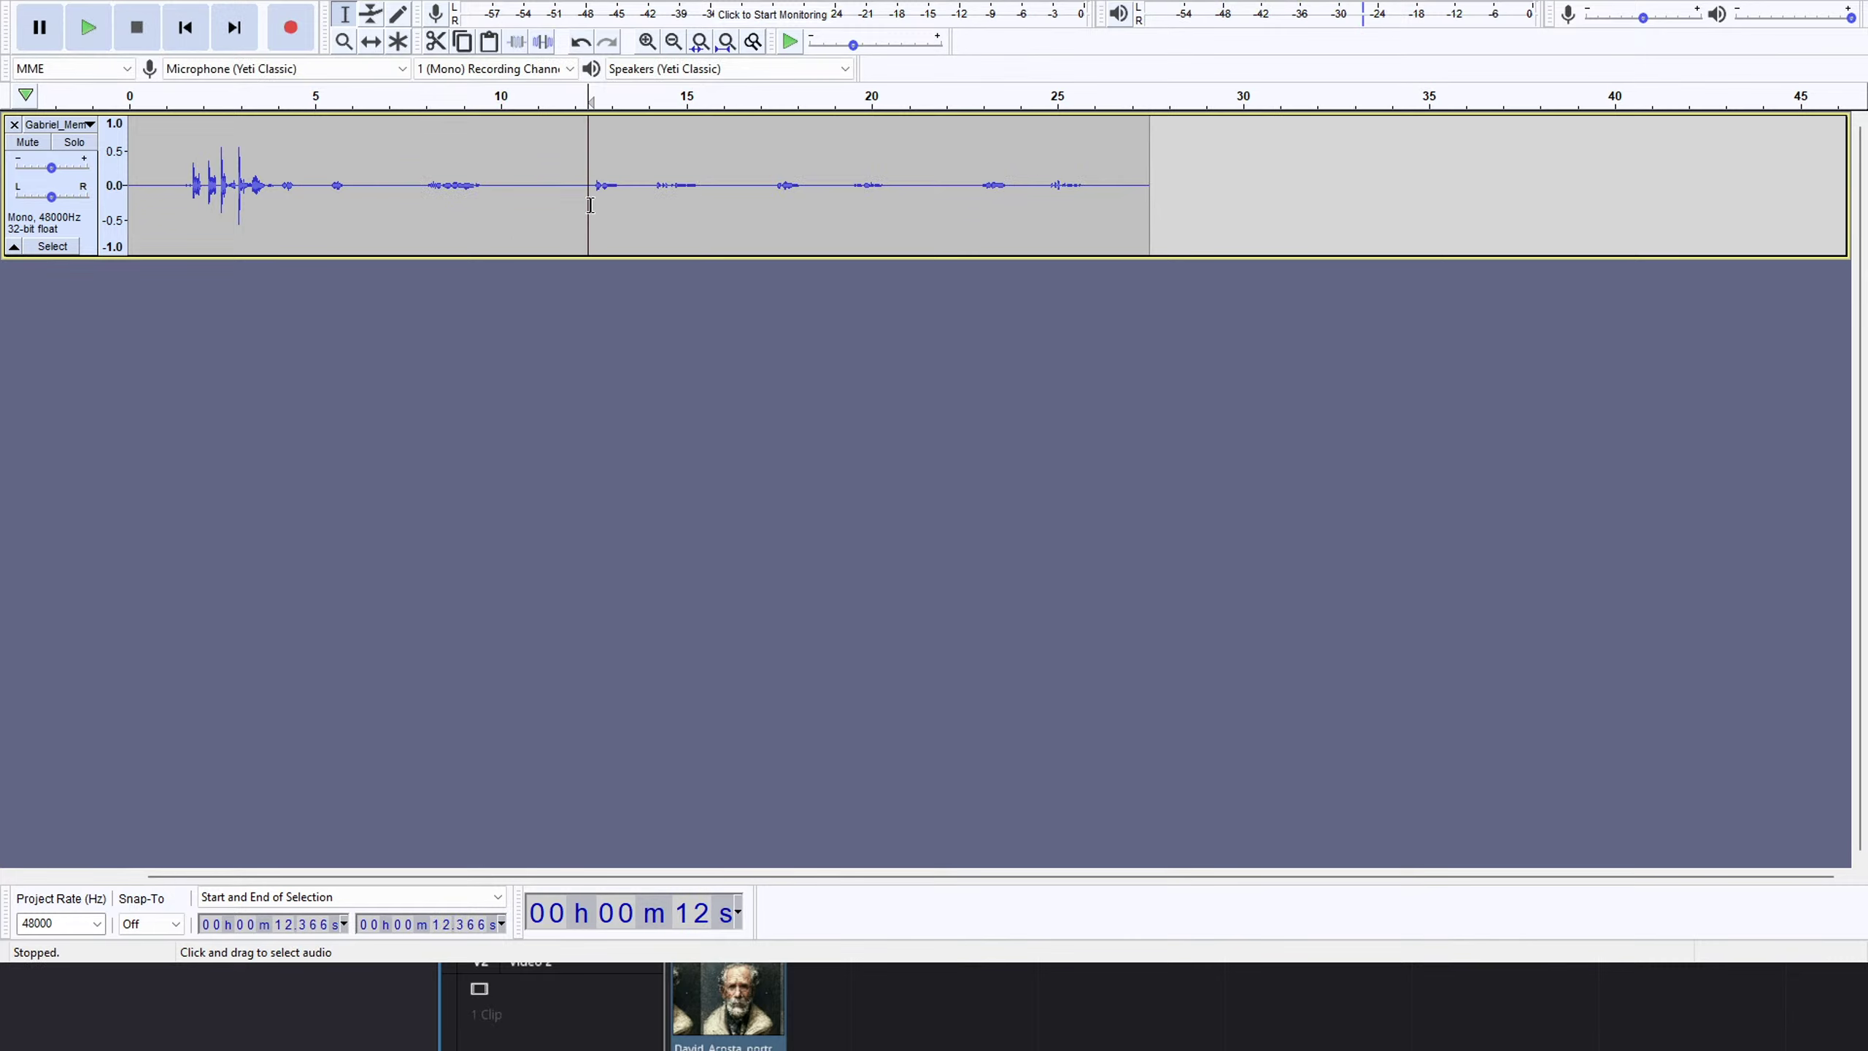
key("space")
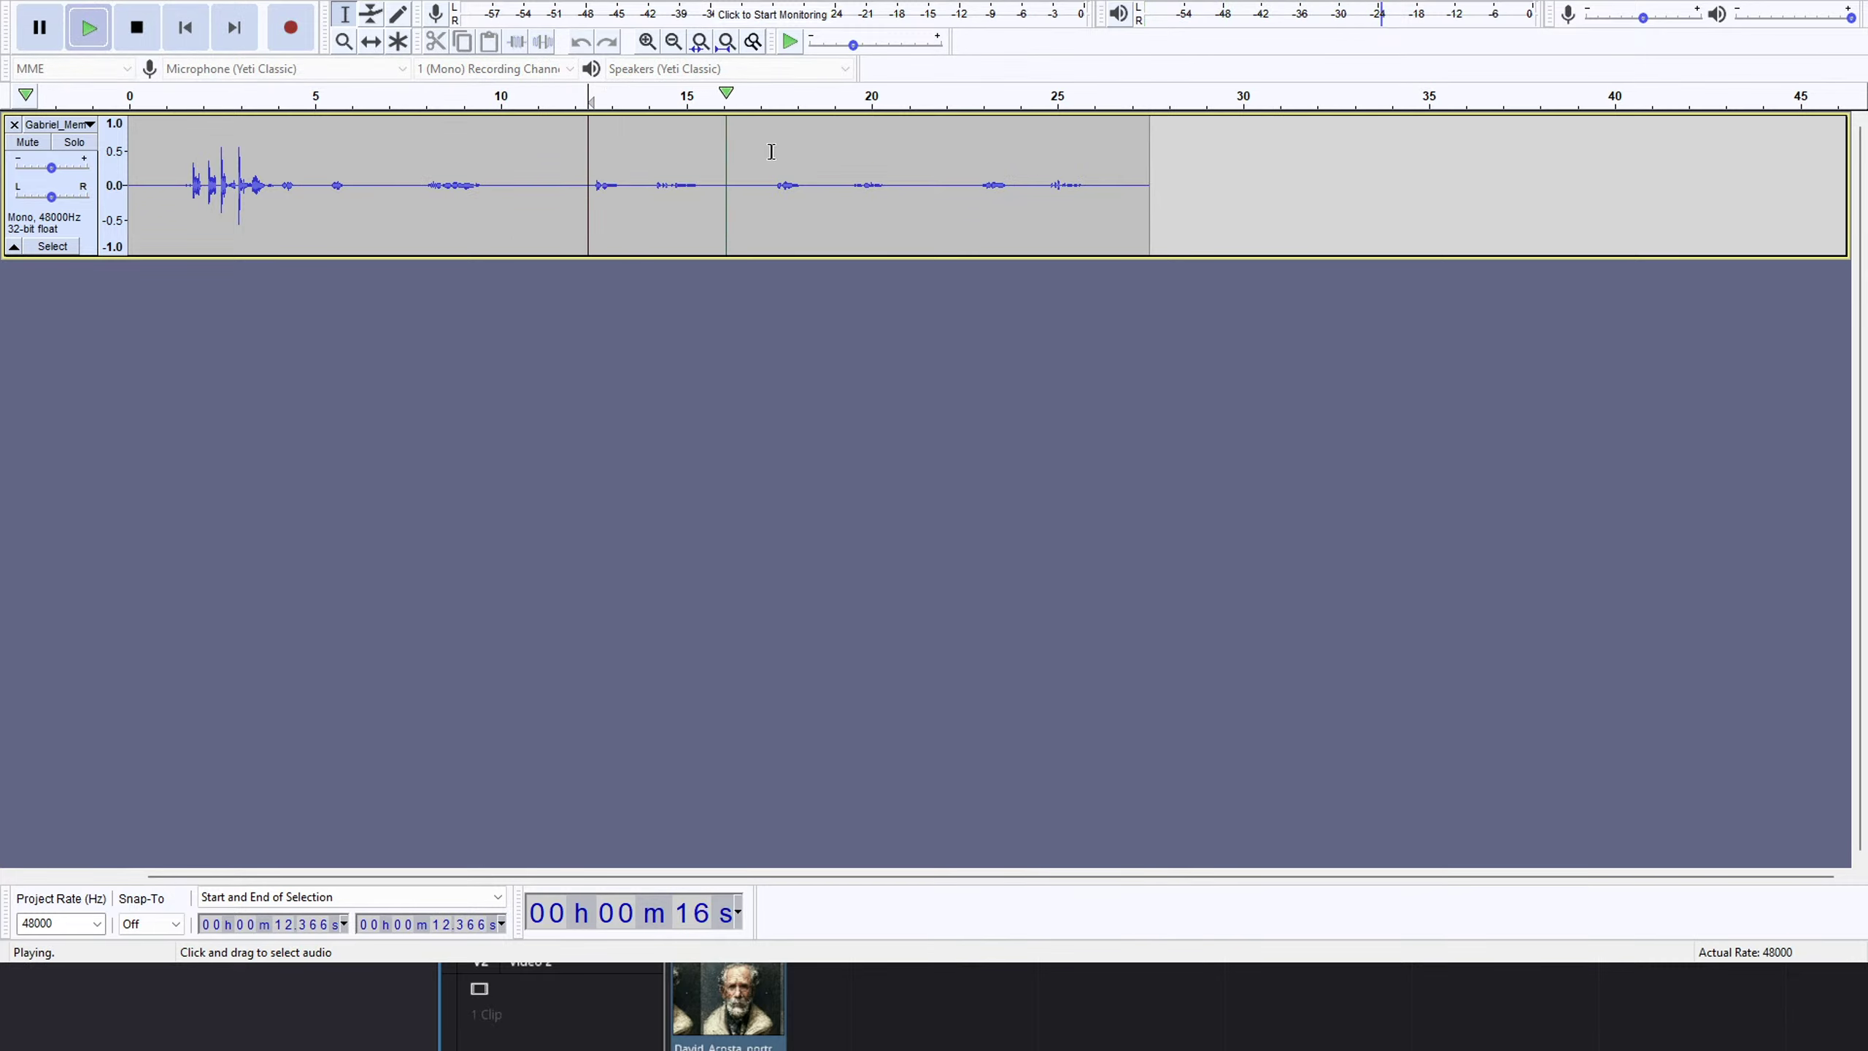
left_click(777, 221)
key("space")
key("space")
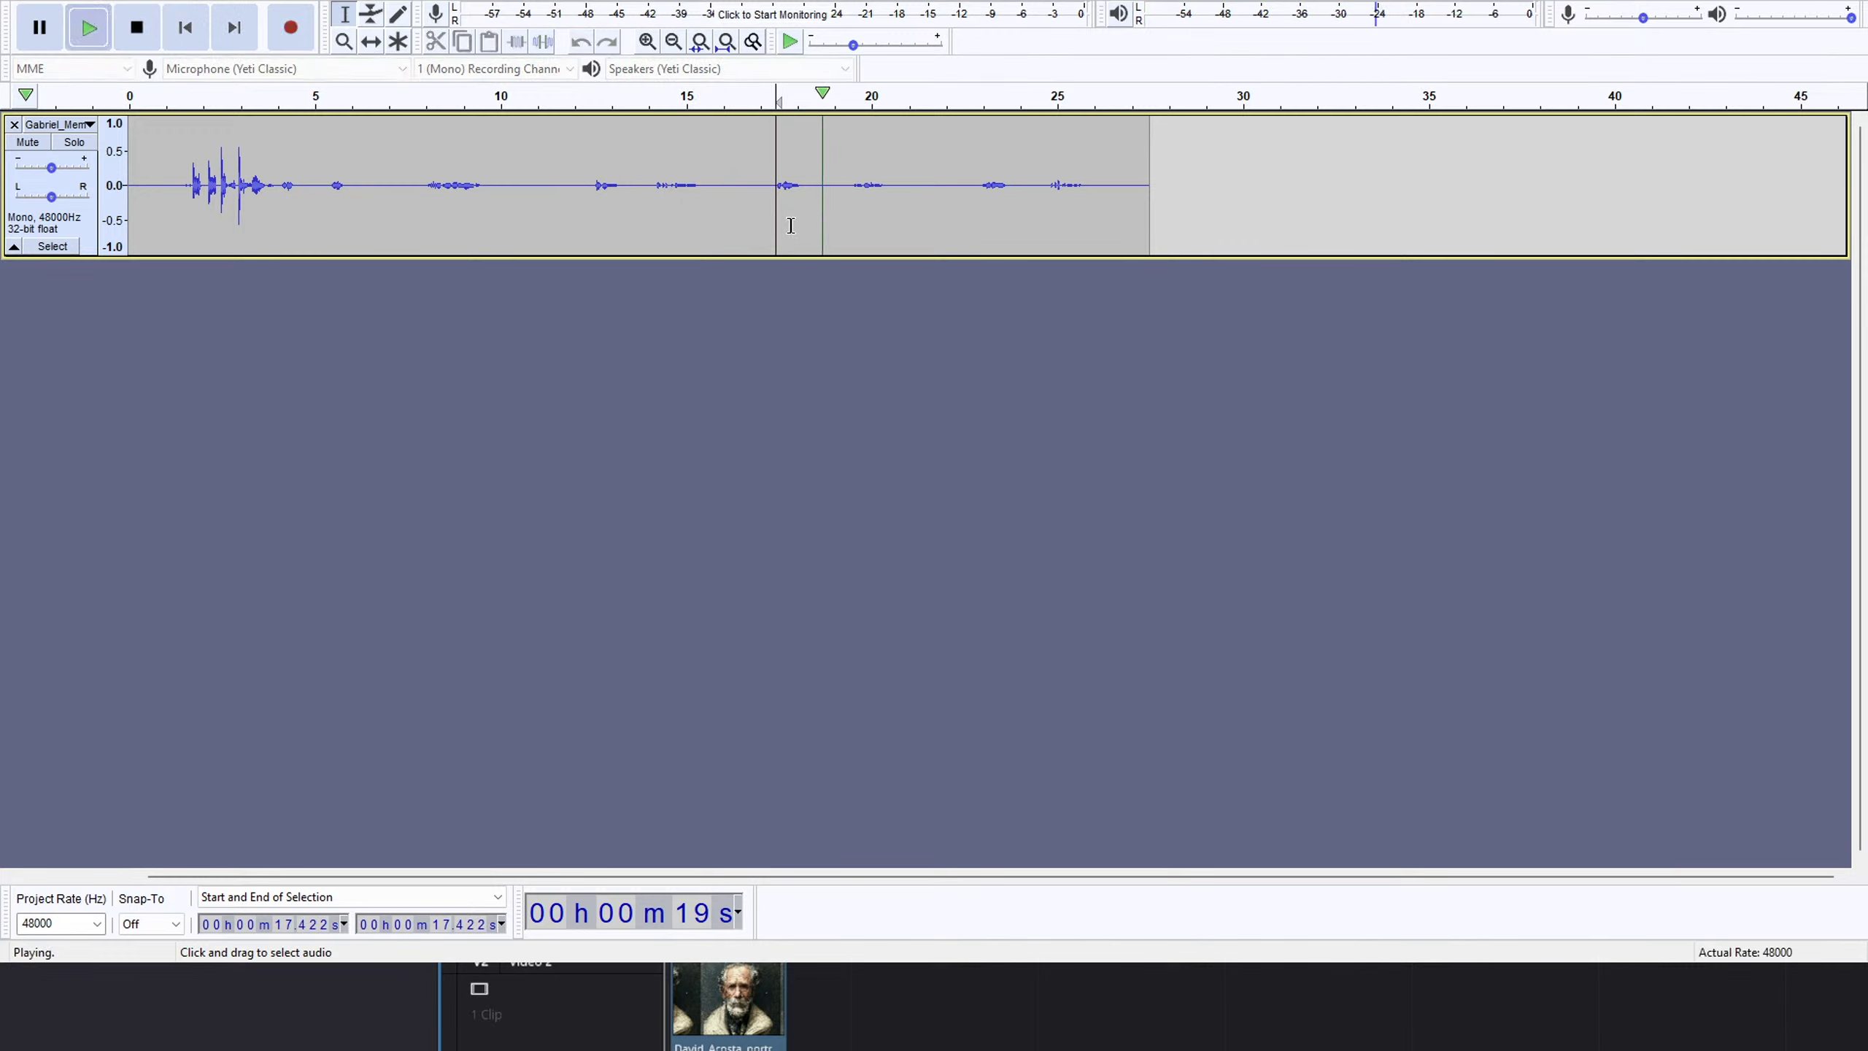
left_click(974, 107)
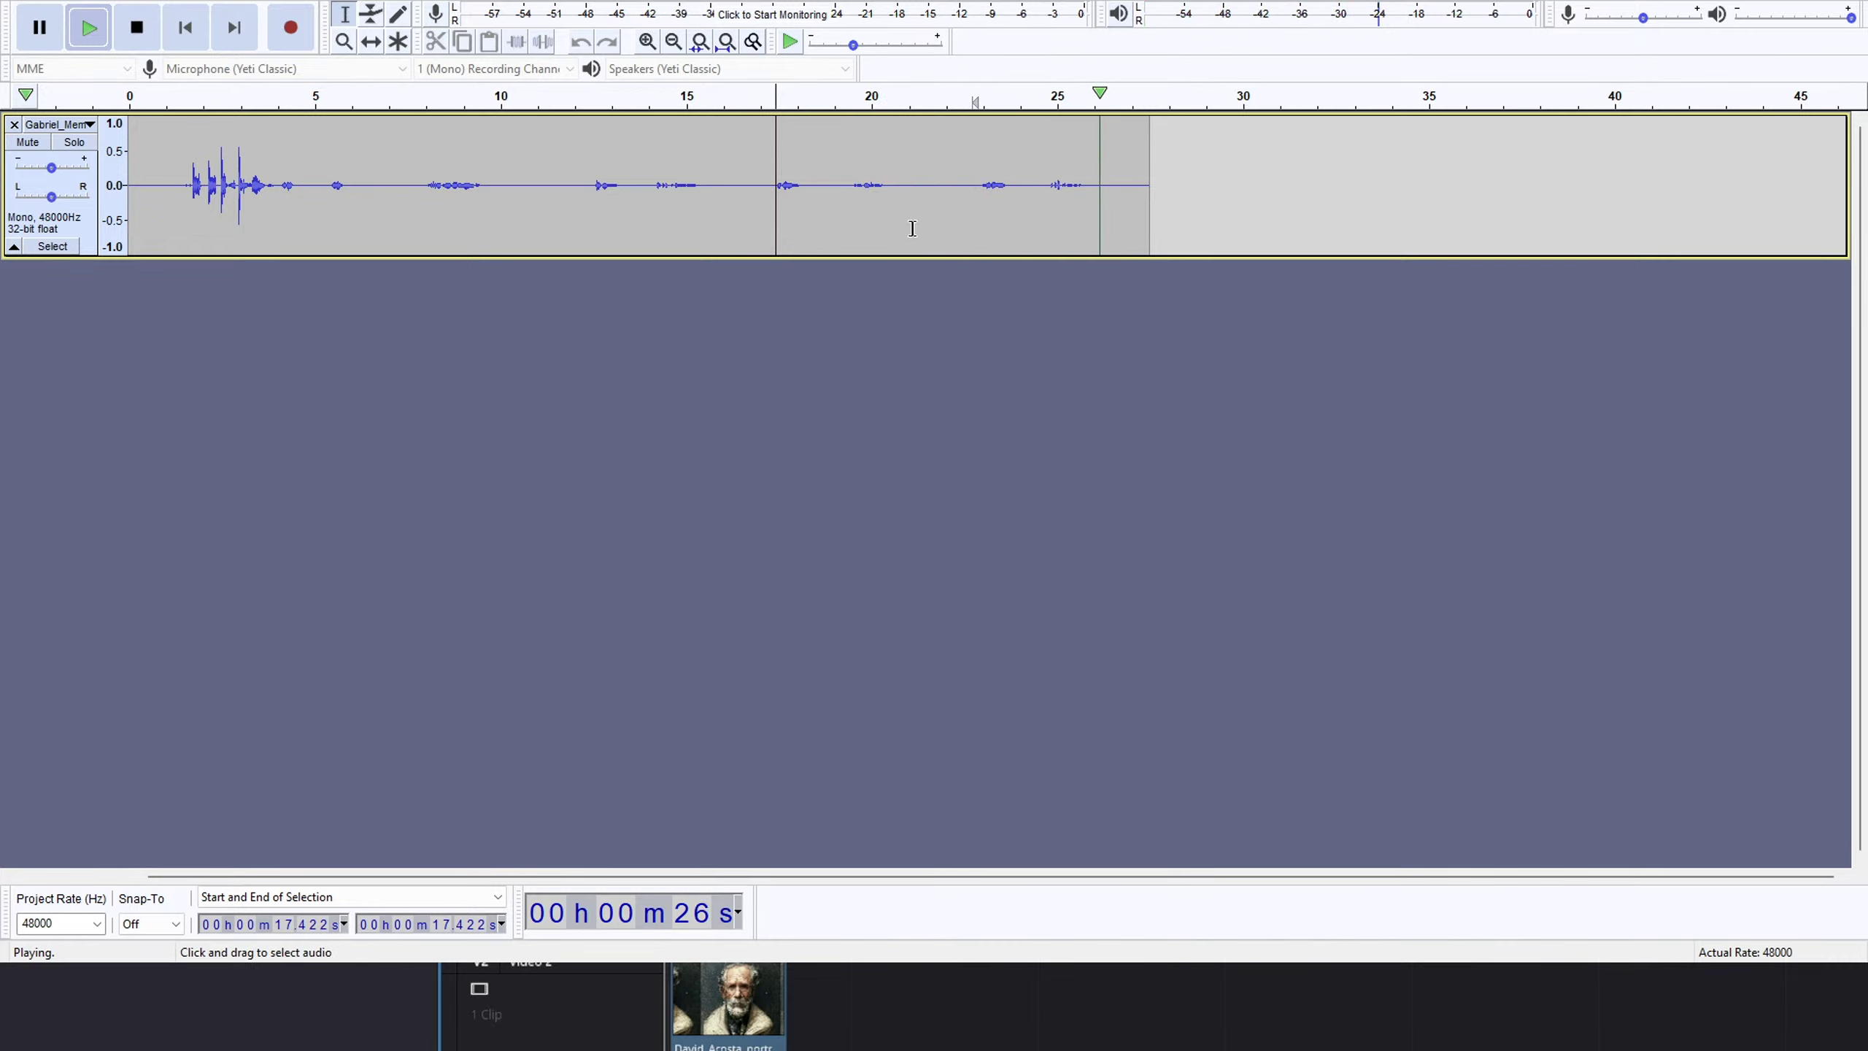
key("space")
key("space")
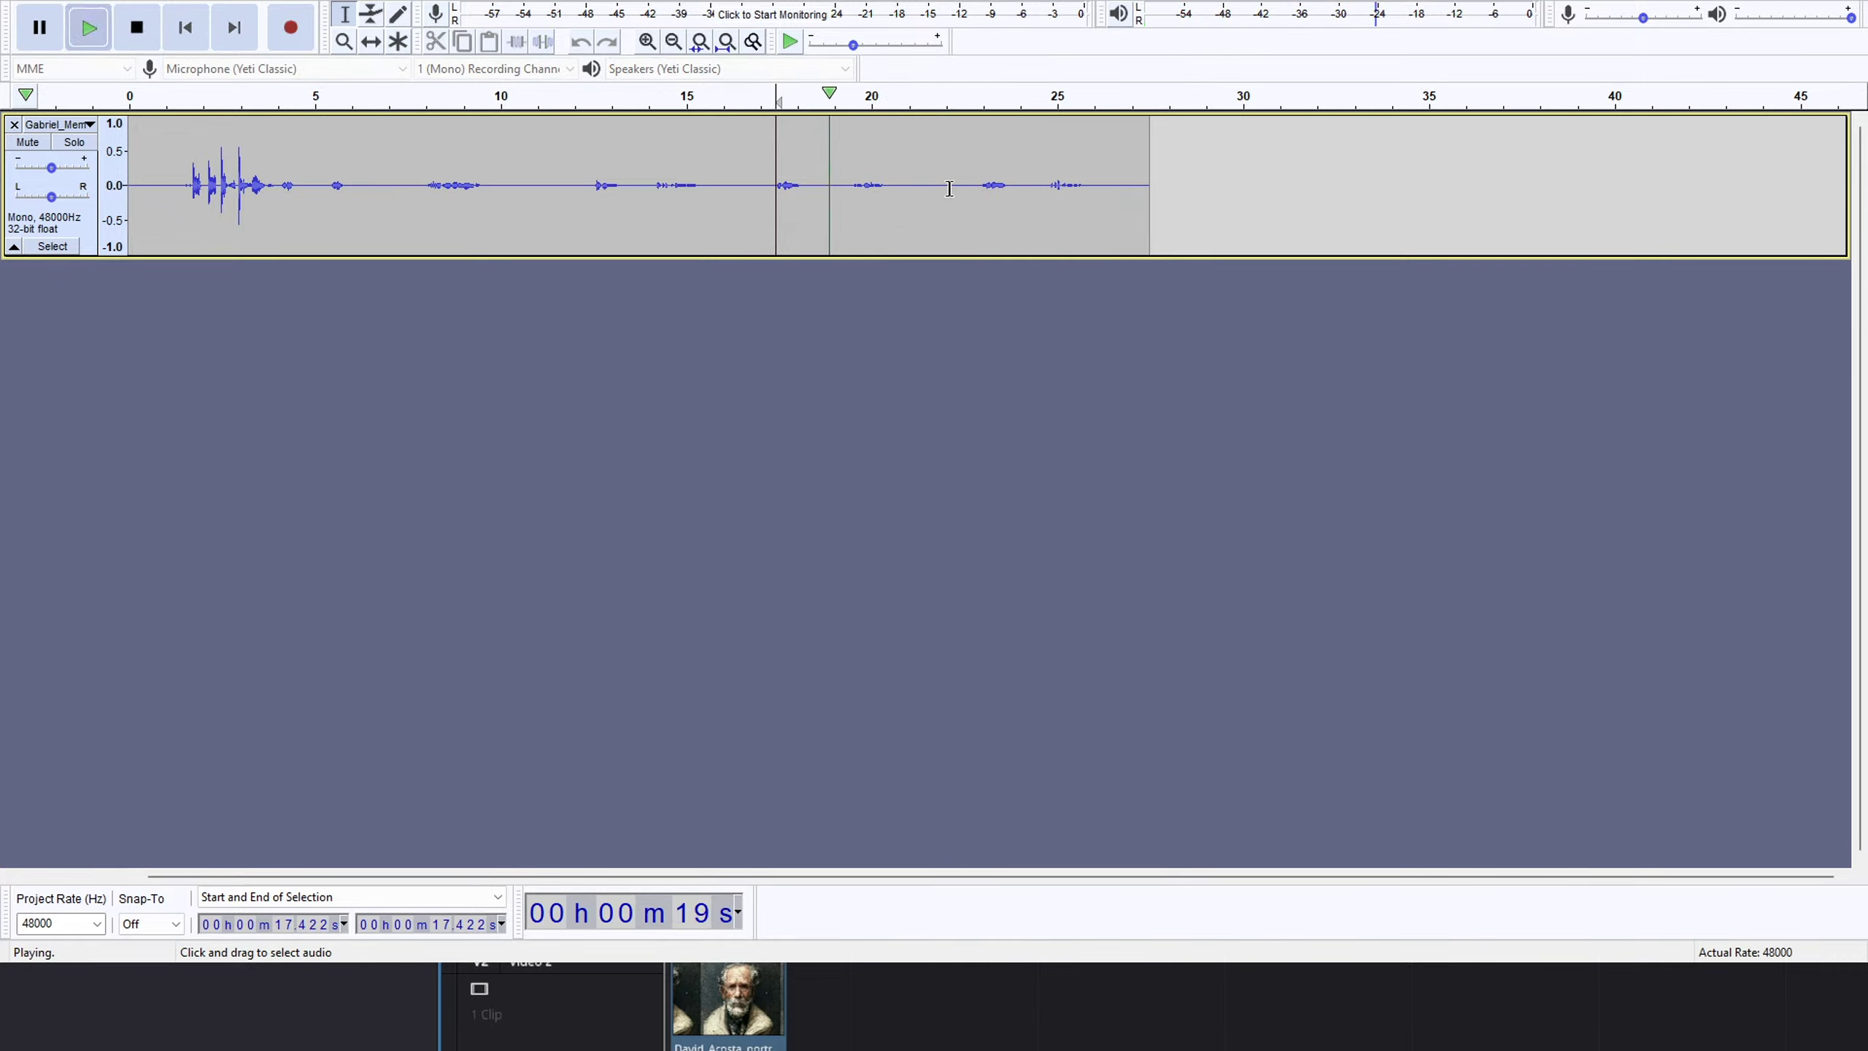
key("space")
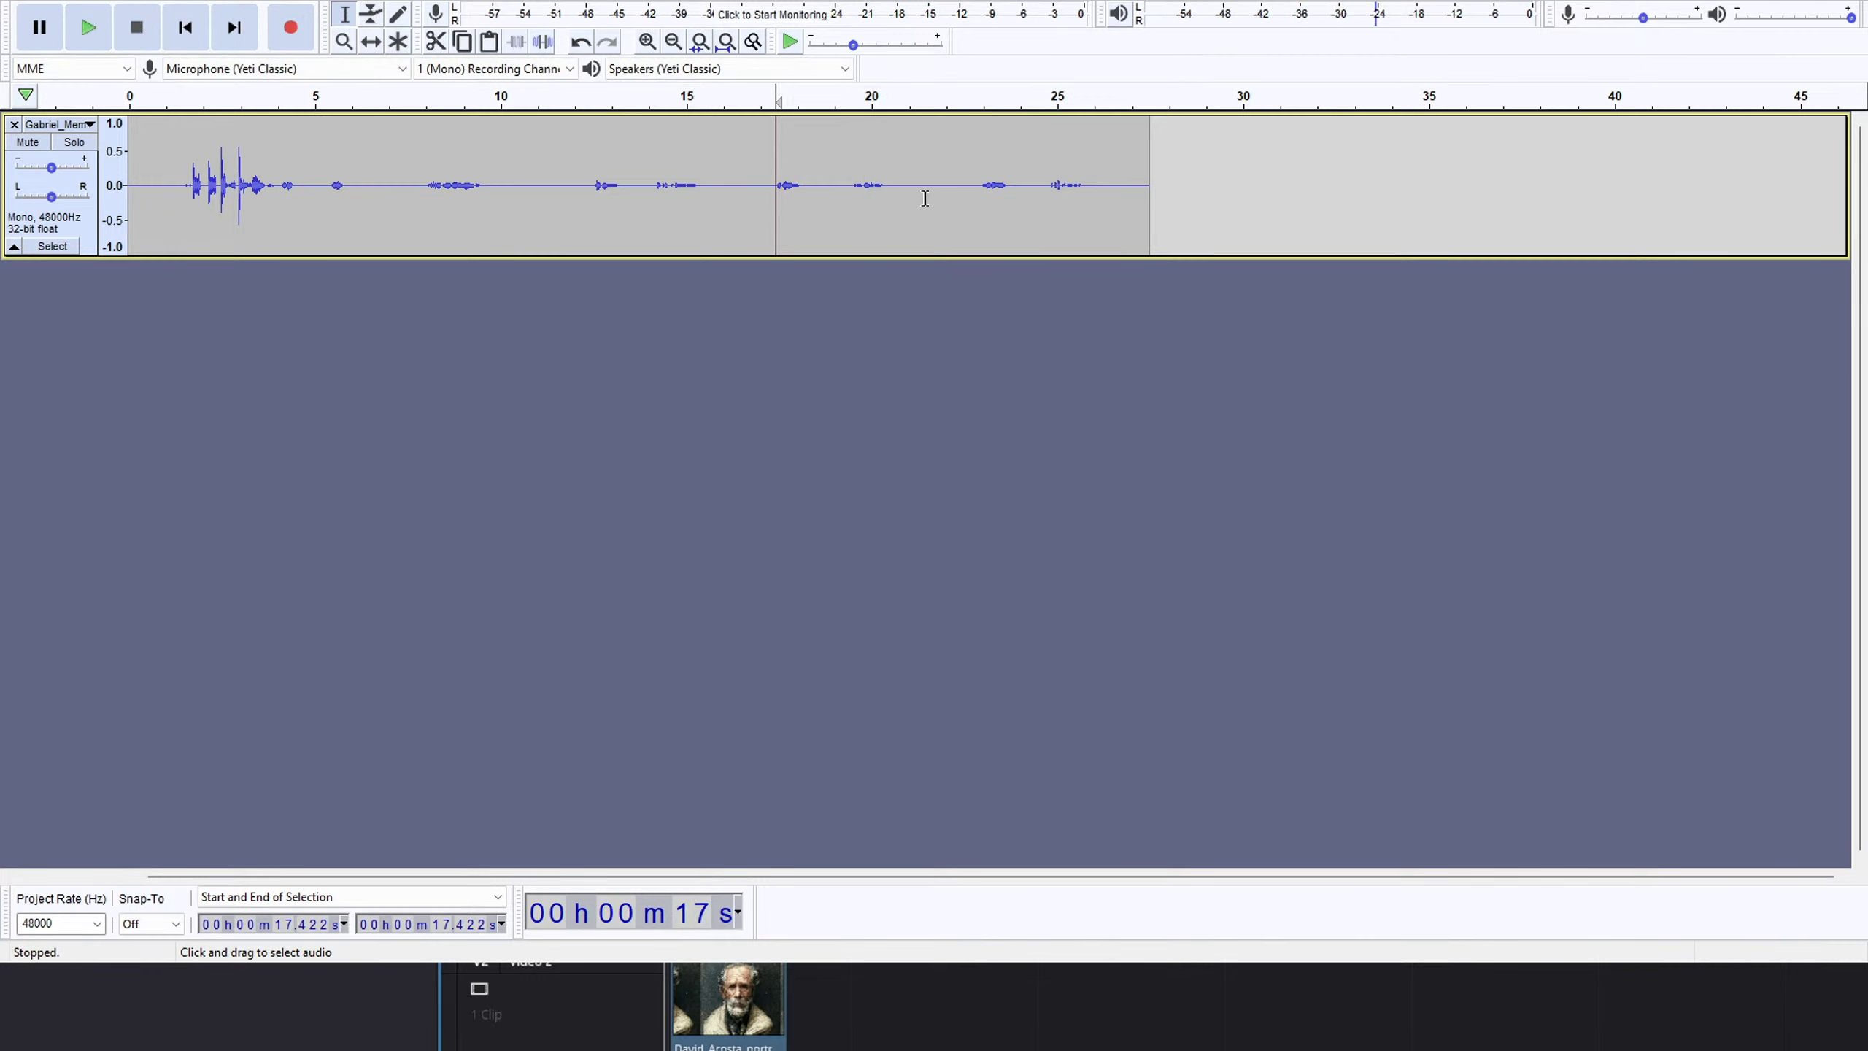
left_click_drag(924, 211, 1123, 211)
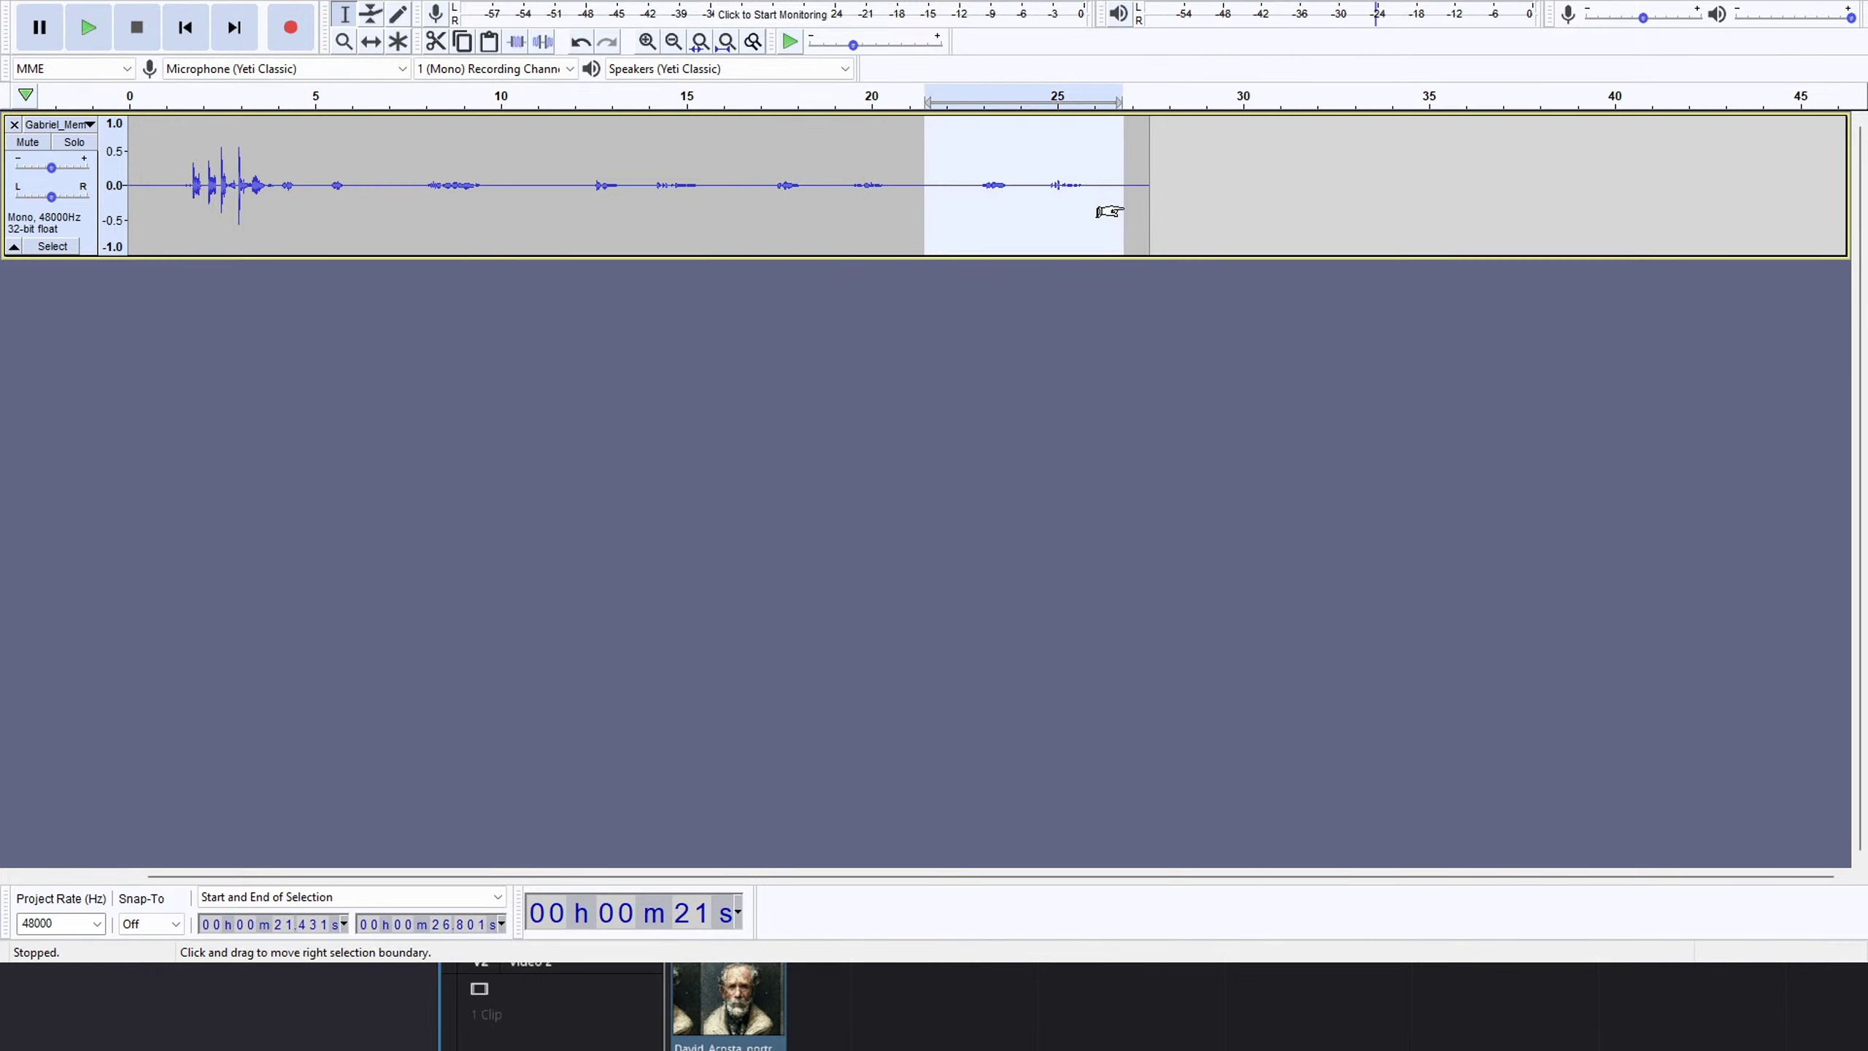
key("Delete")
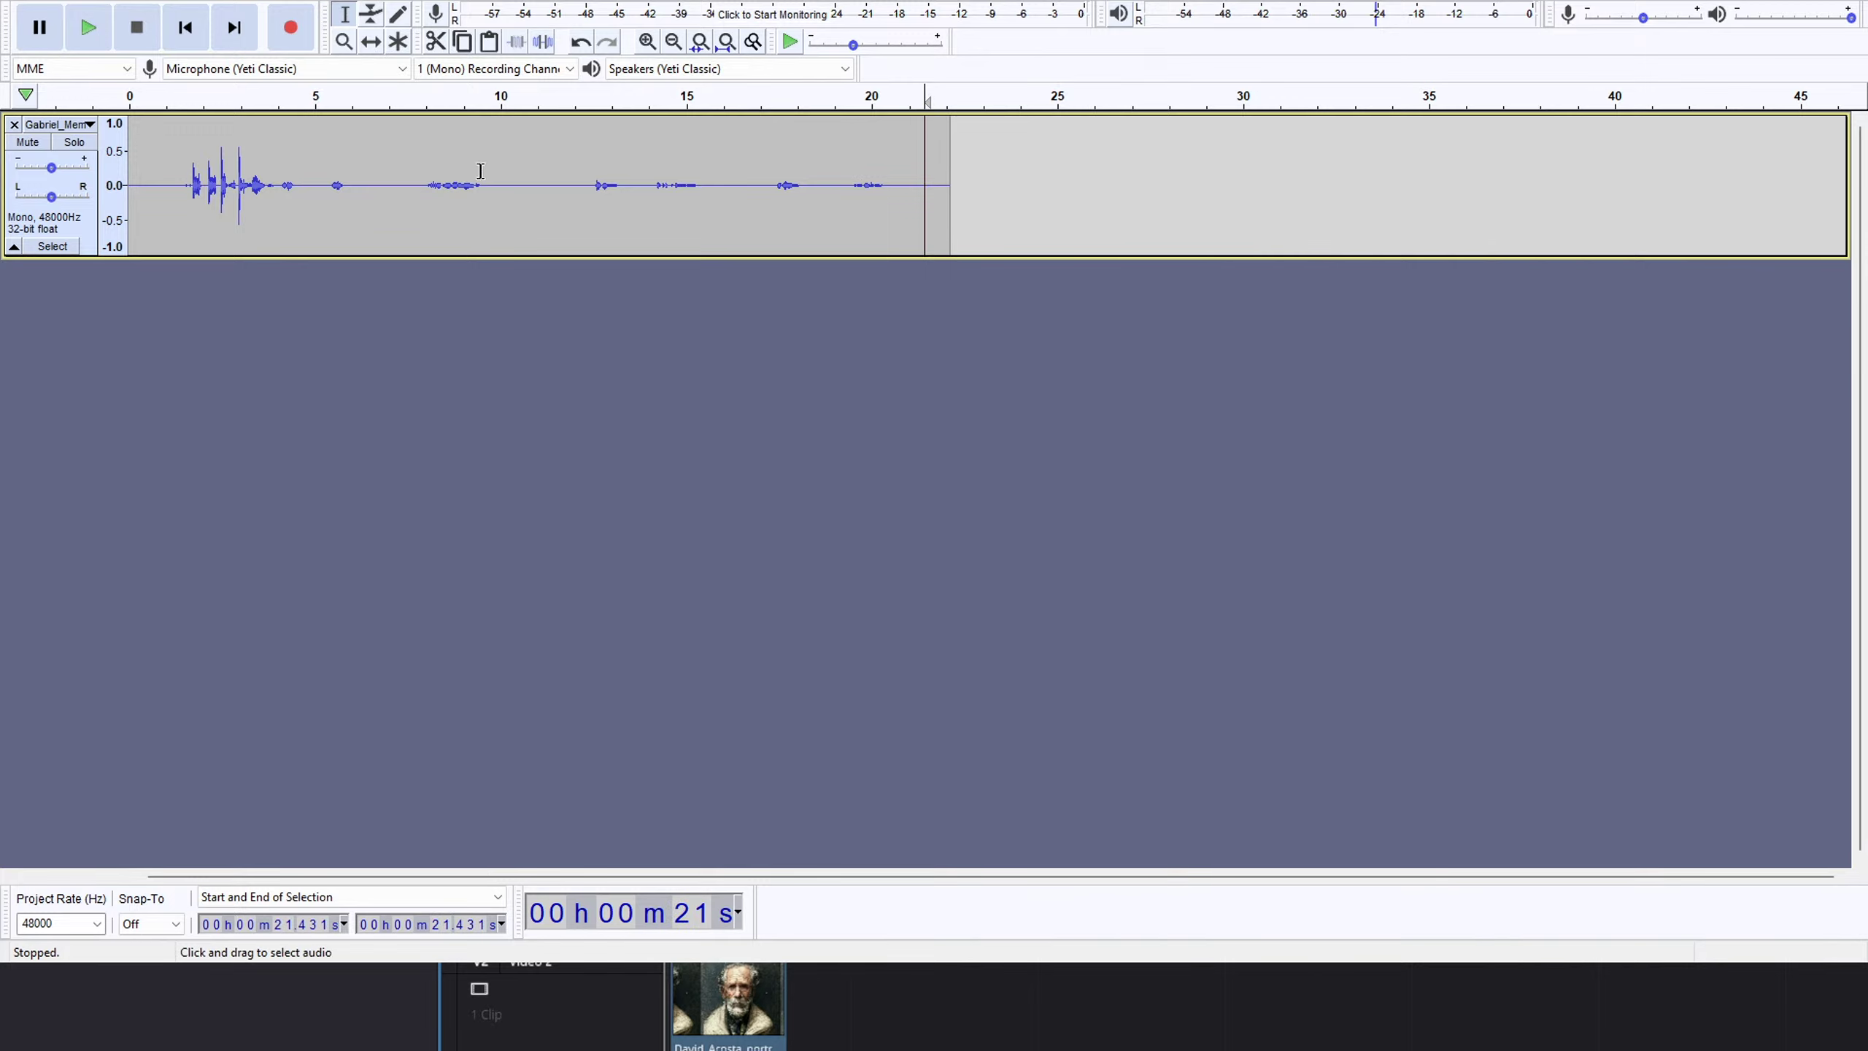
Compare the opening take from about 1.4 s with the take at about 8 s by playback.
left_click(415, 206)
key("space")
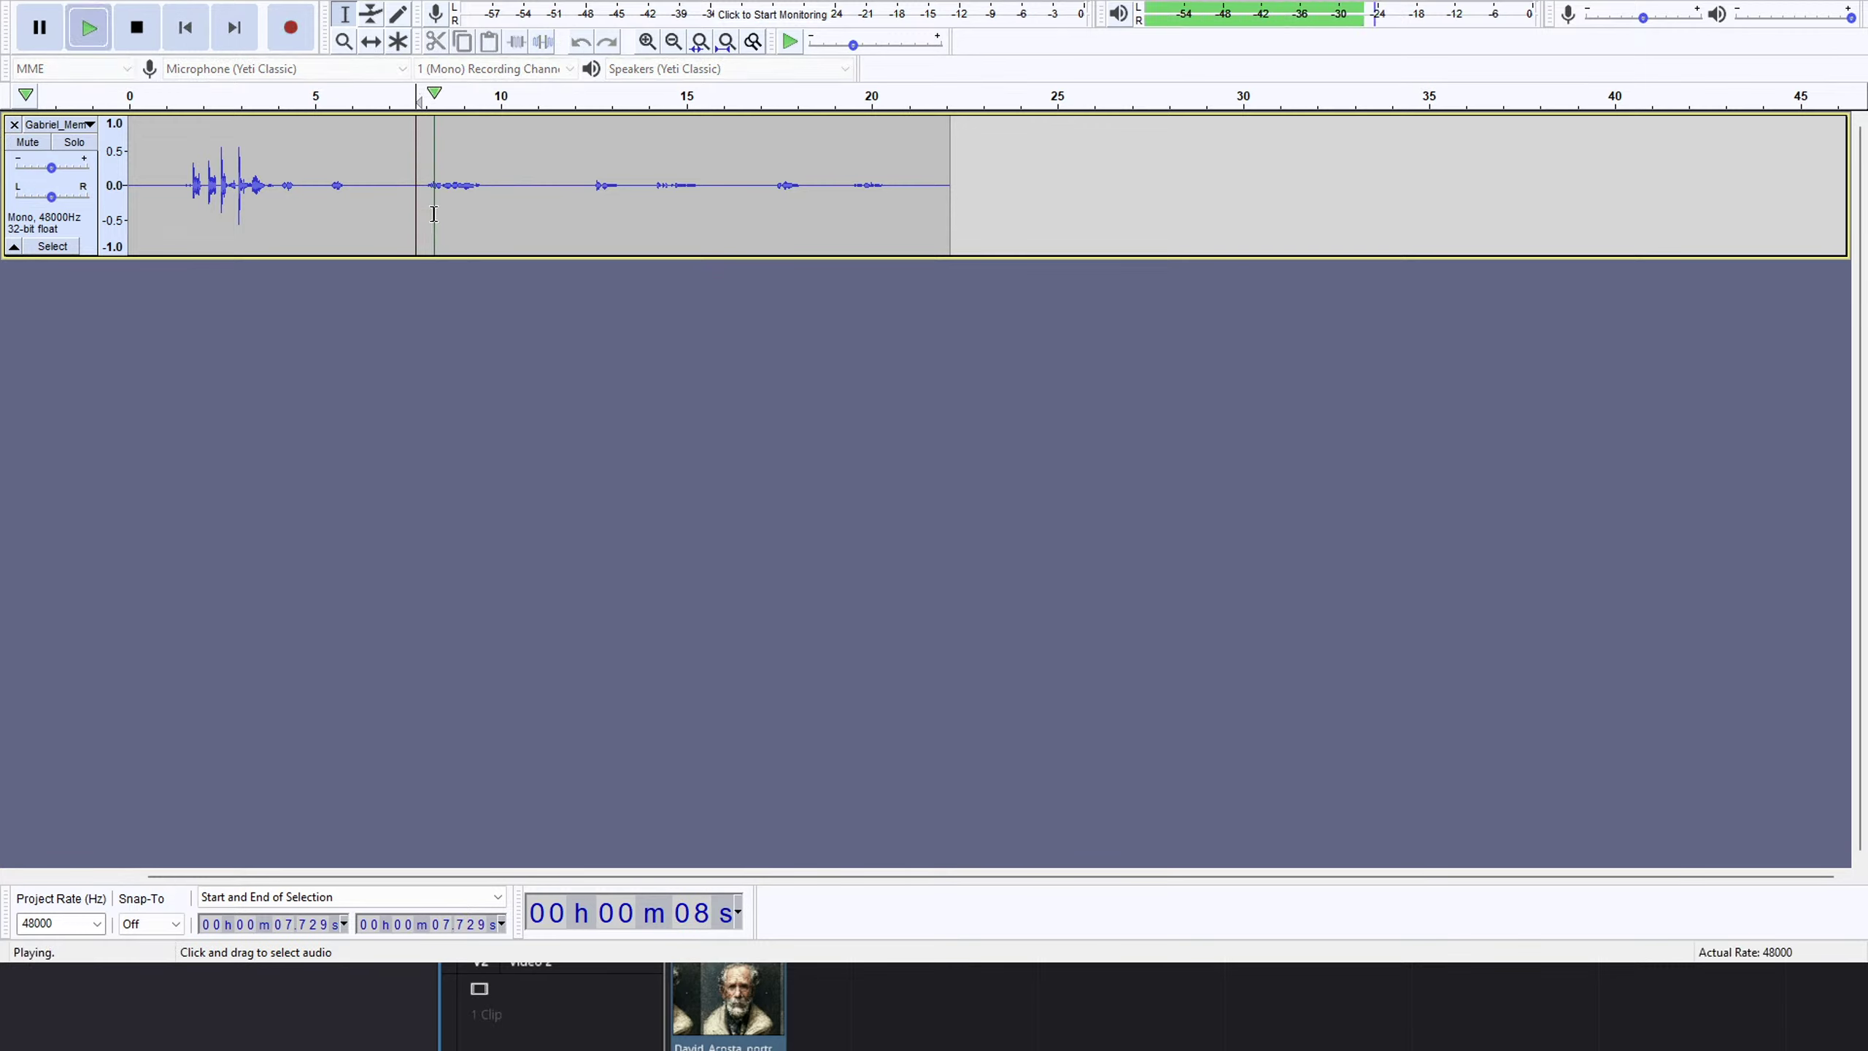
key("space")
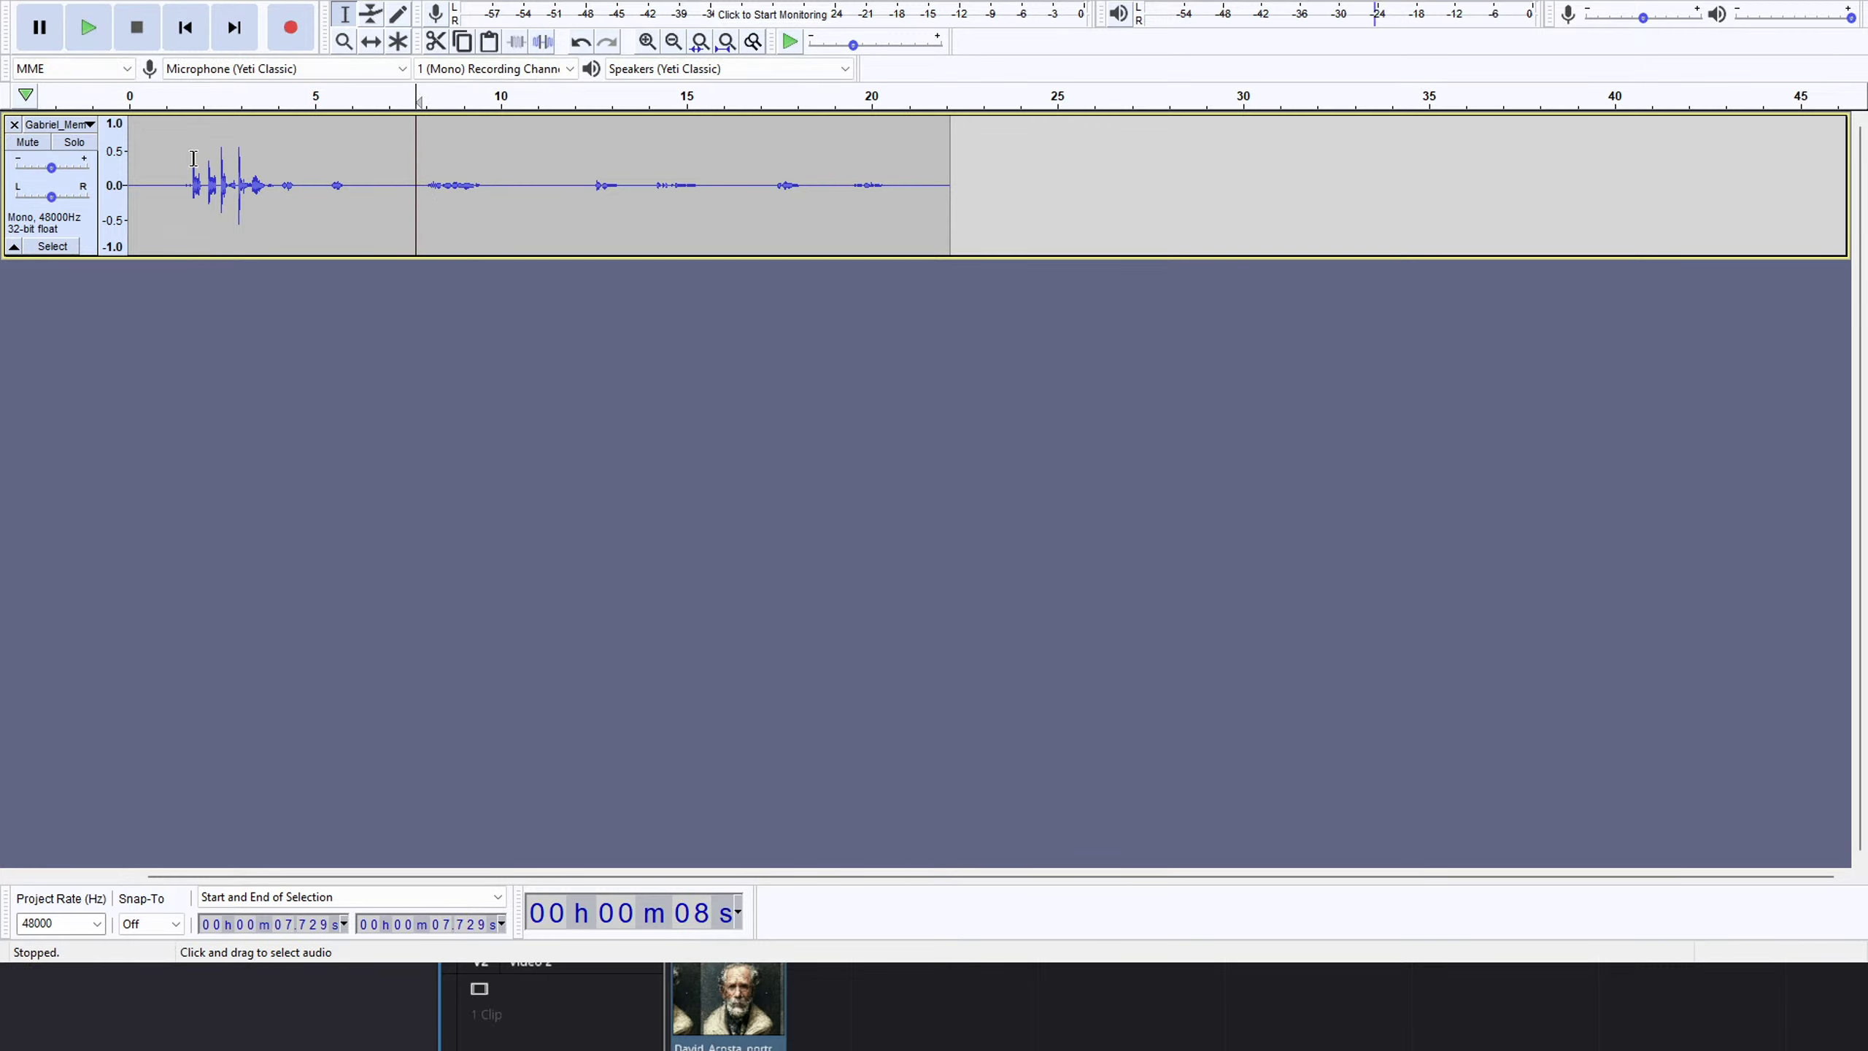
left_click(171, 168)
left_click(180, 180)
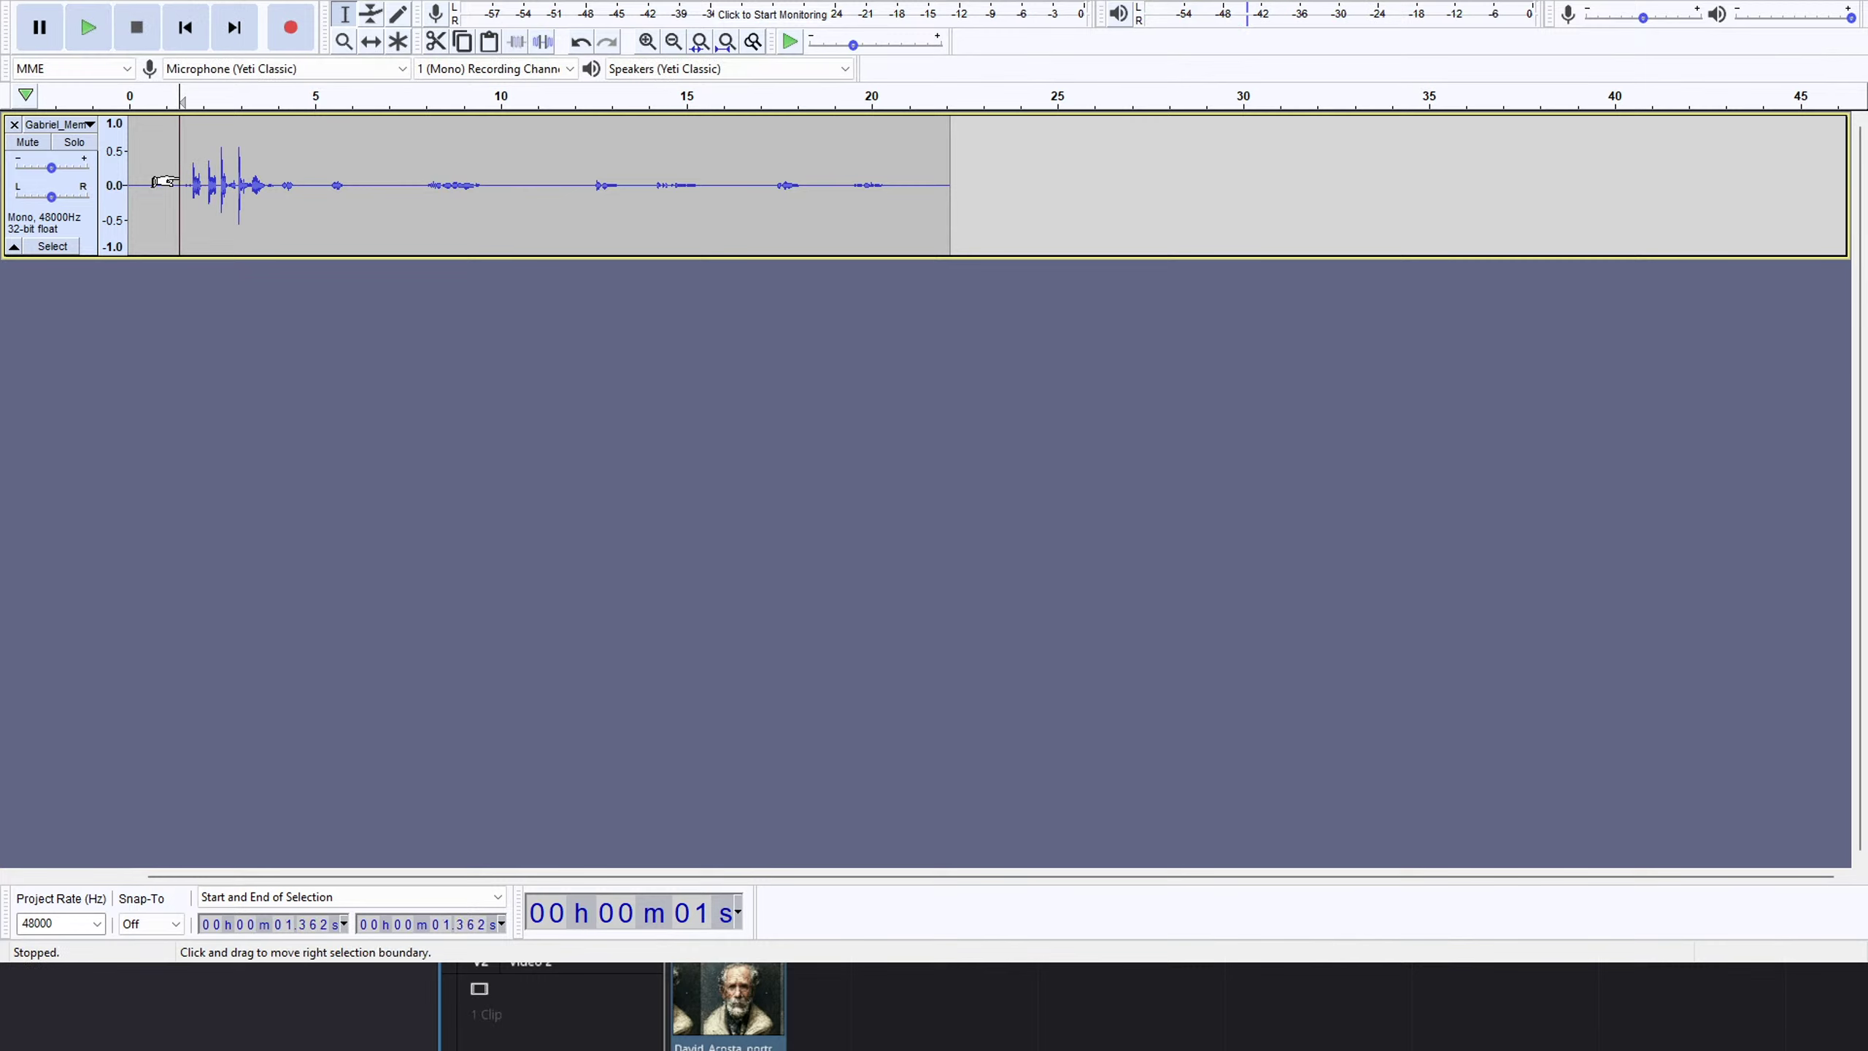
key("space")
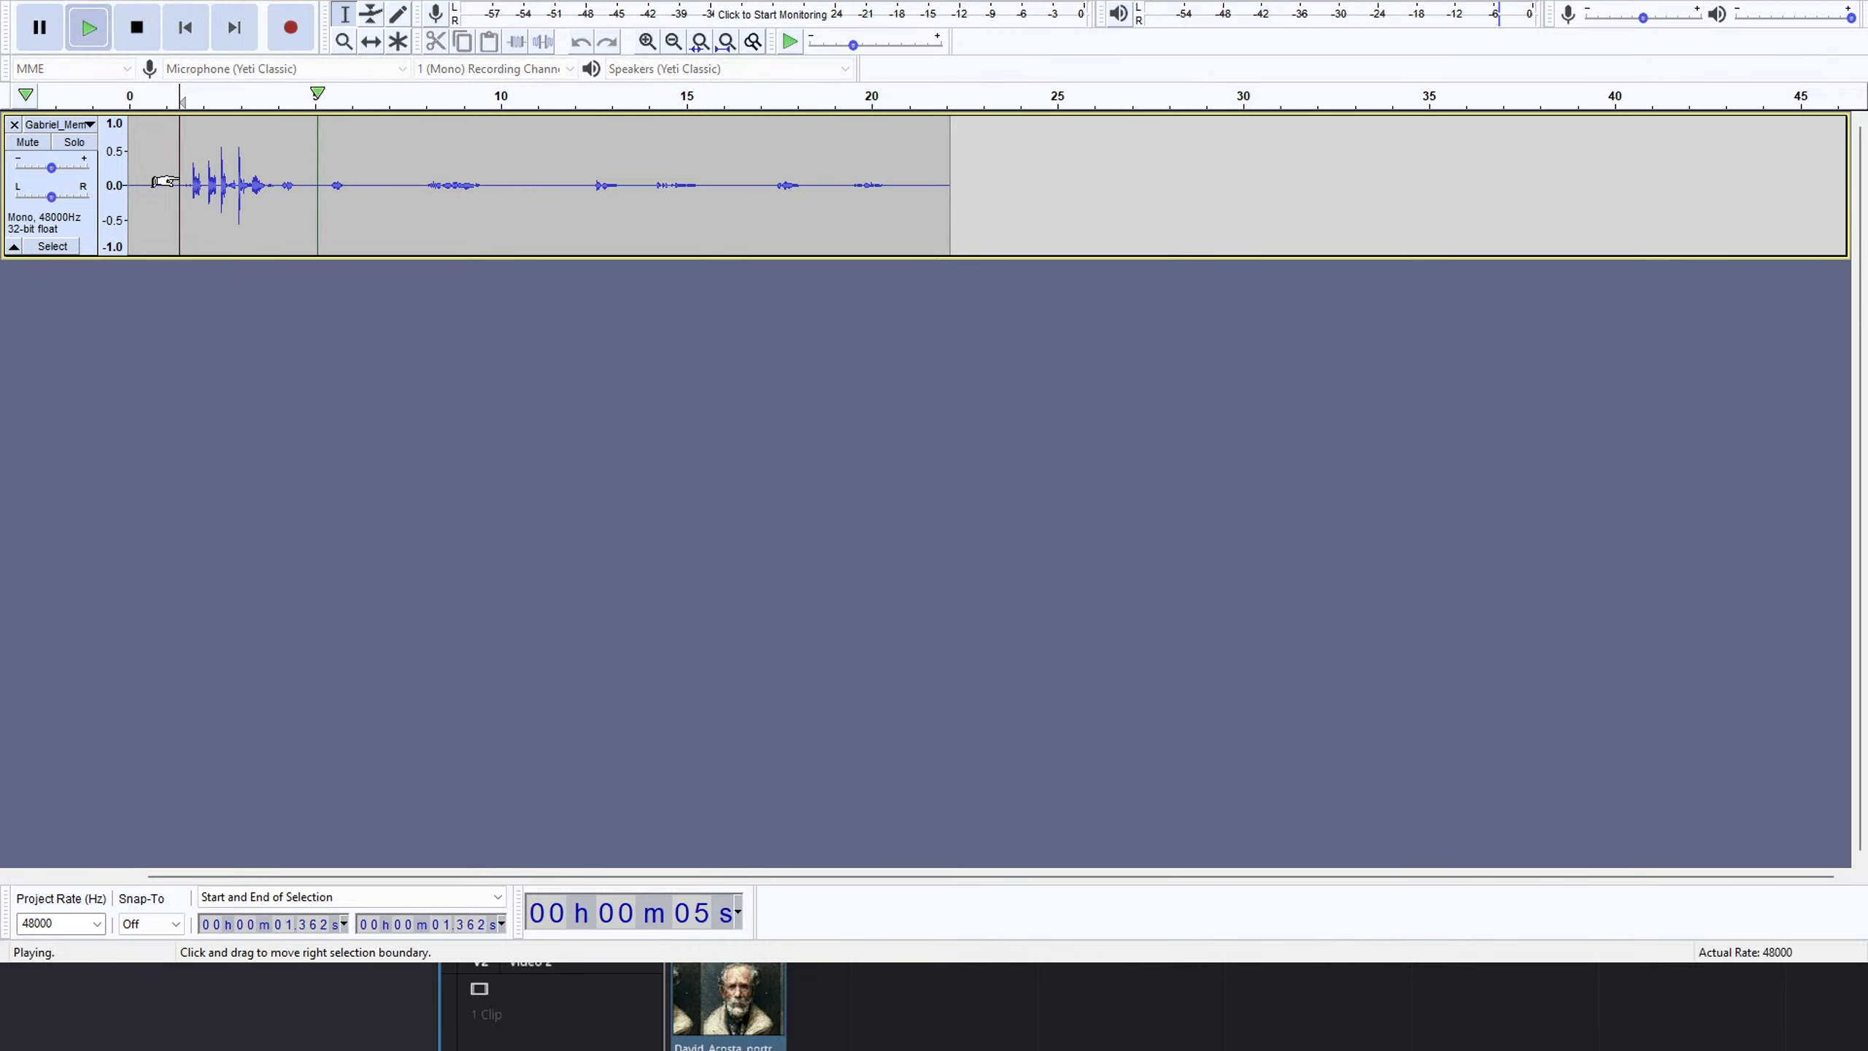
left_click(423, 184)
key("space")
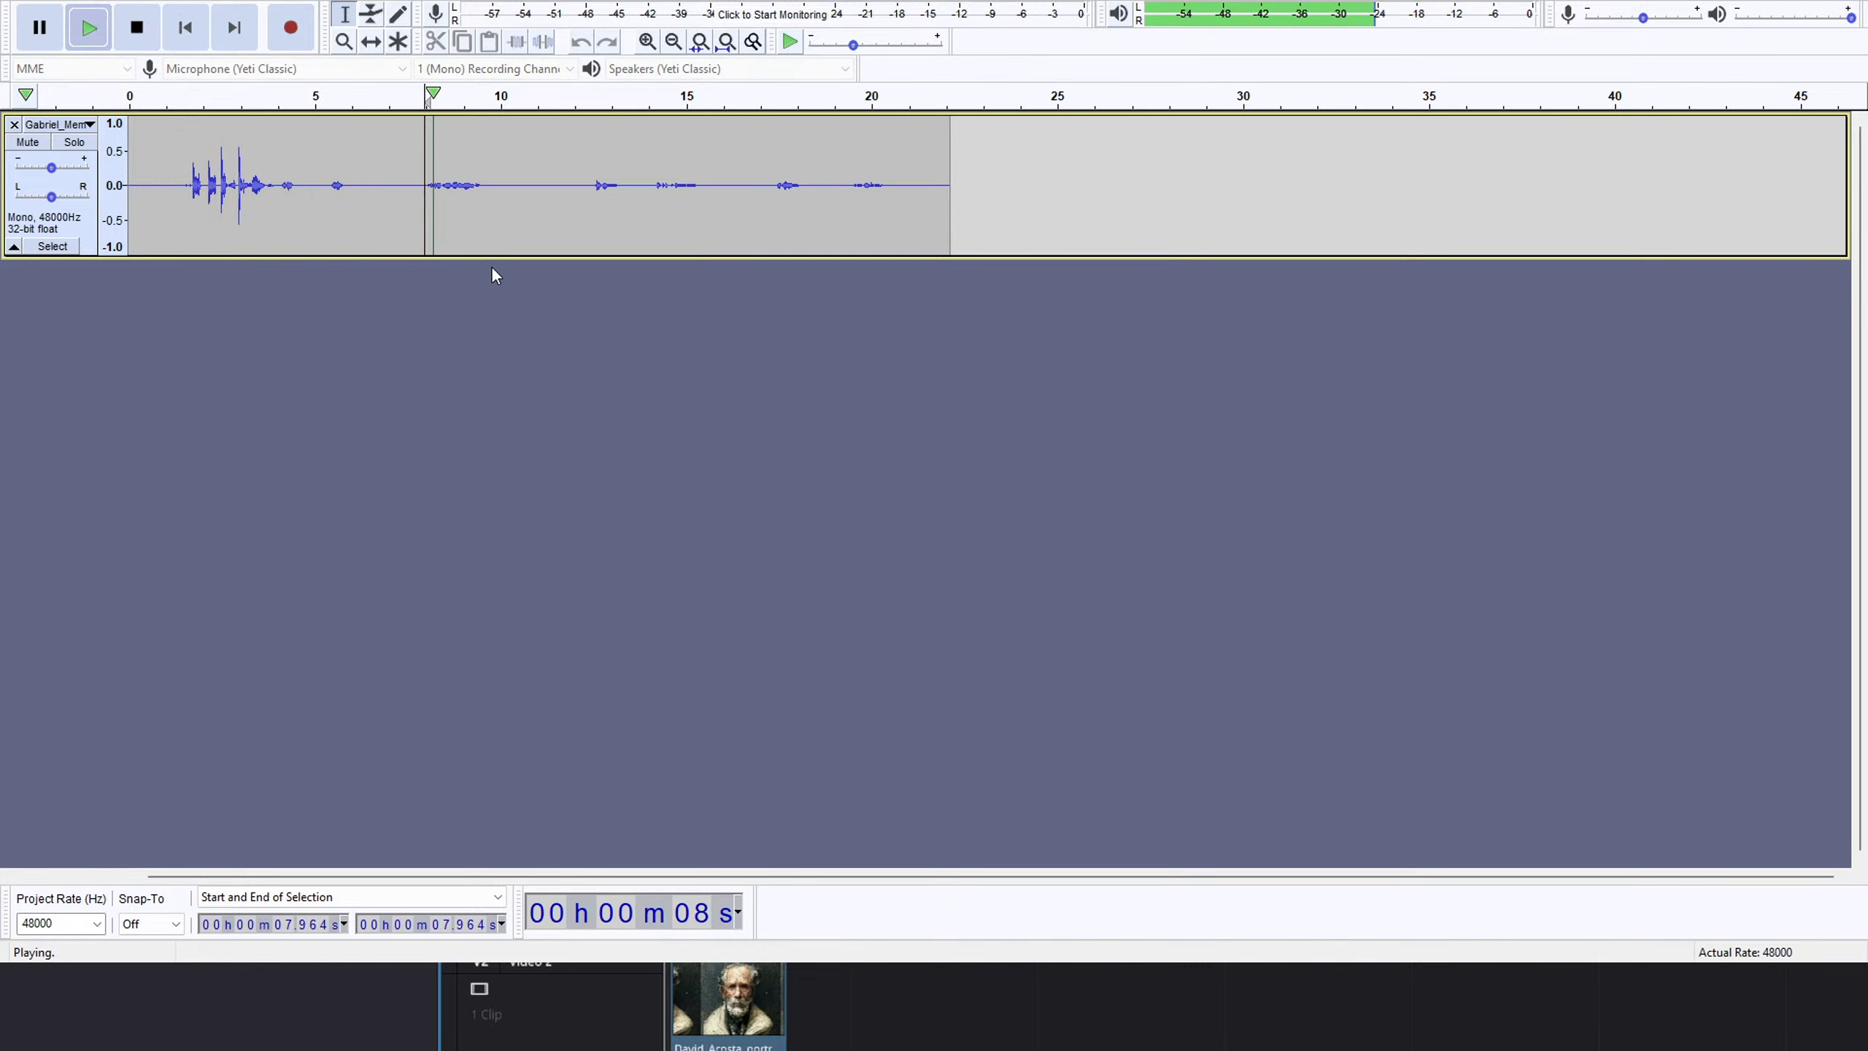
left_click(590, 176)
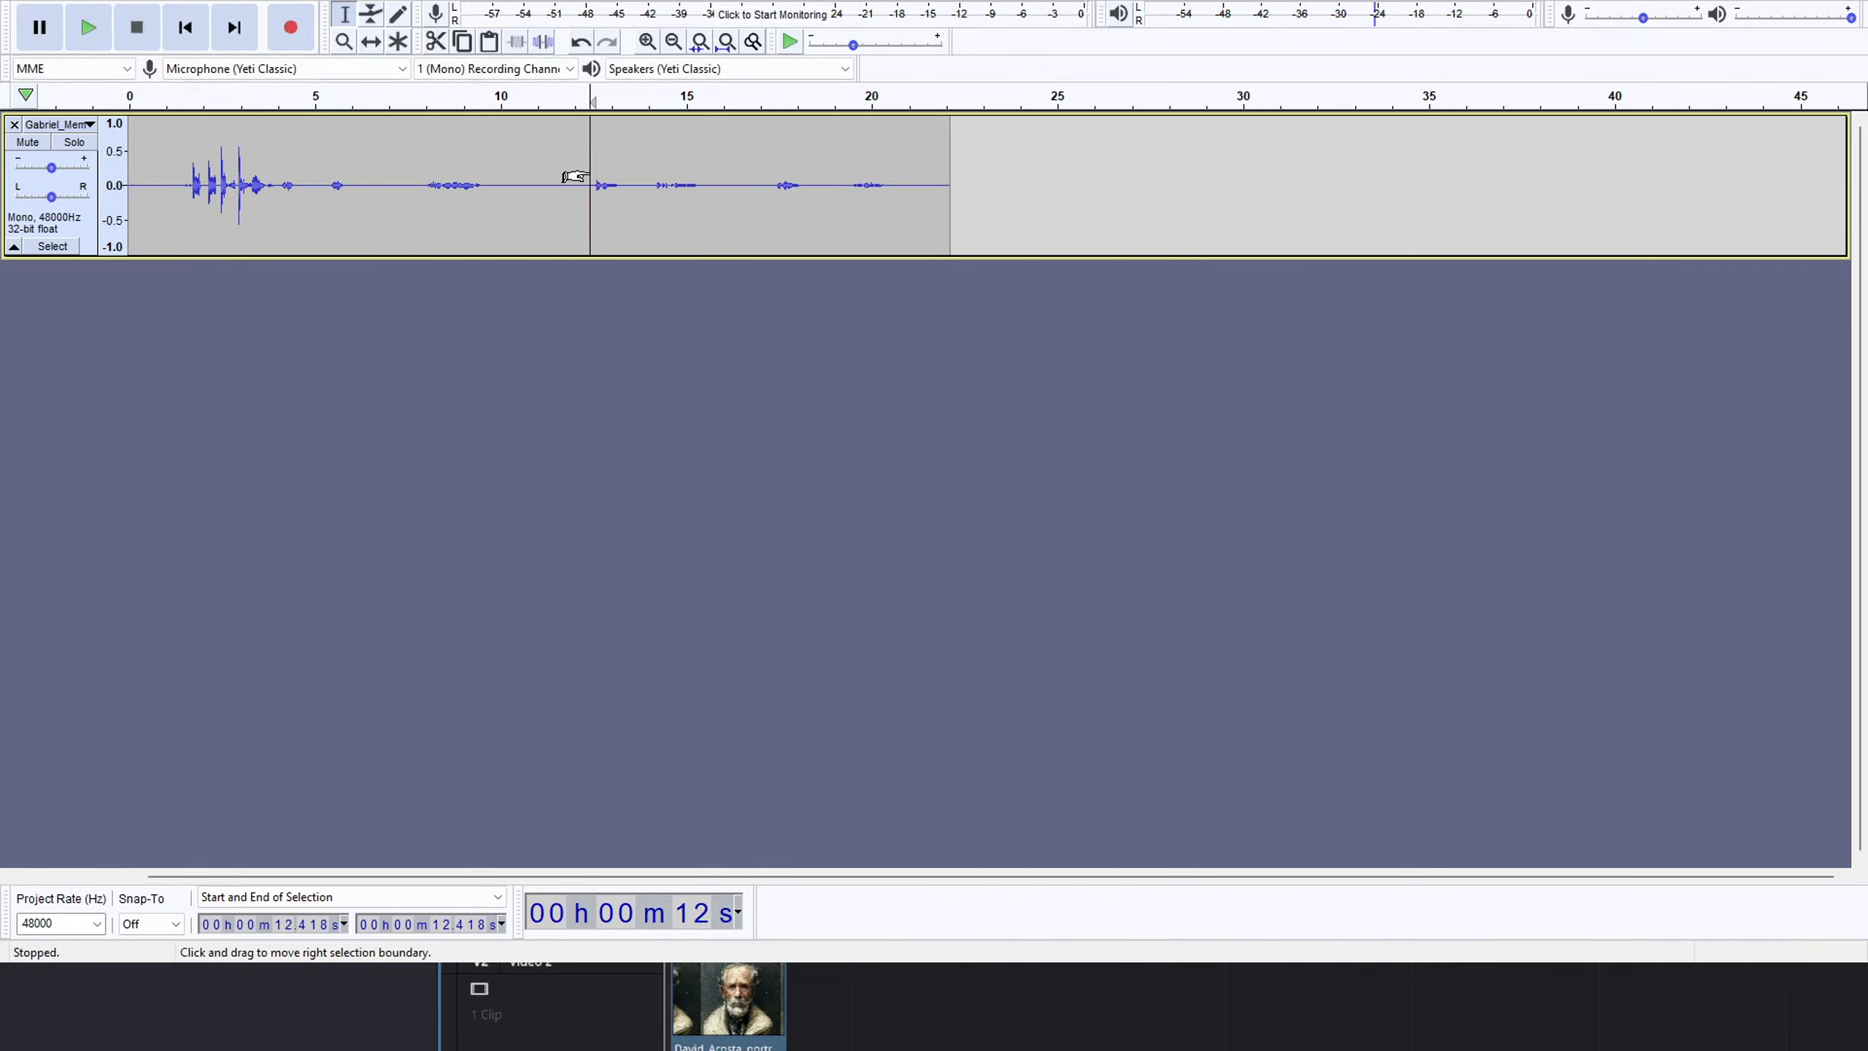
left_click(172, 185)
left_click(592, 197)
left_click(160, 225)
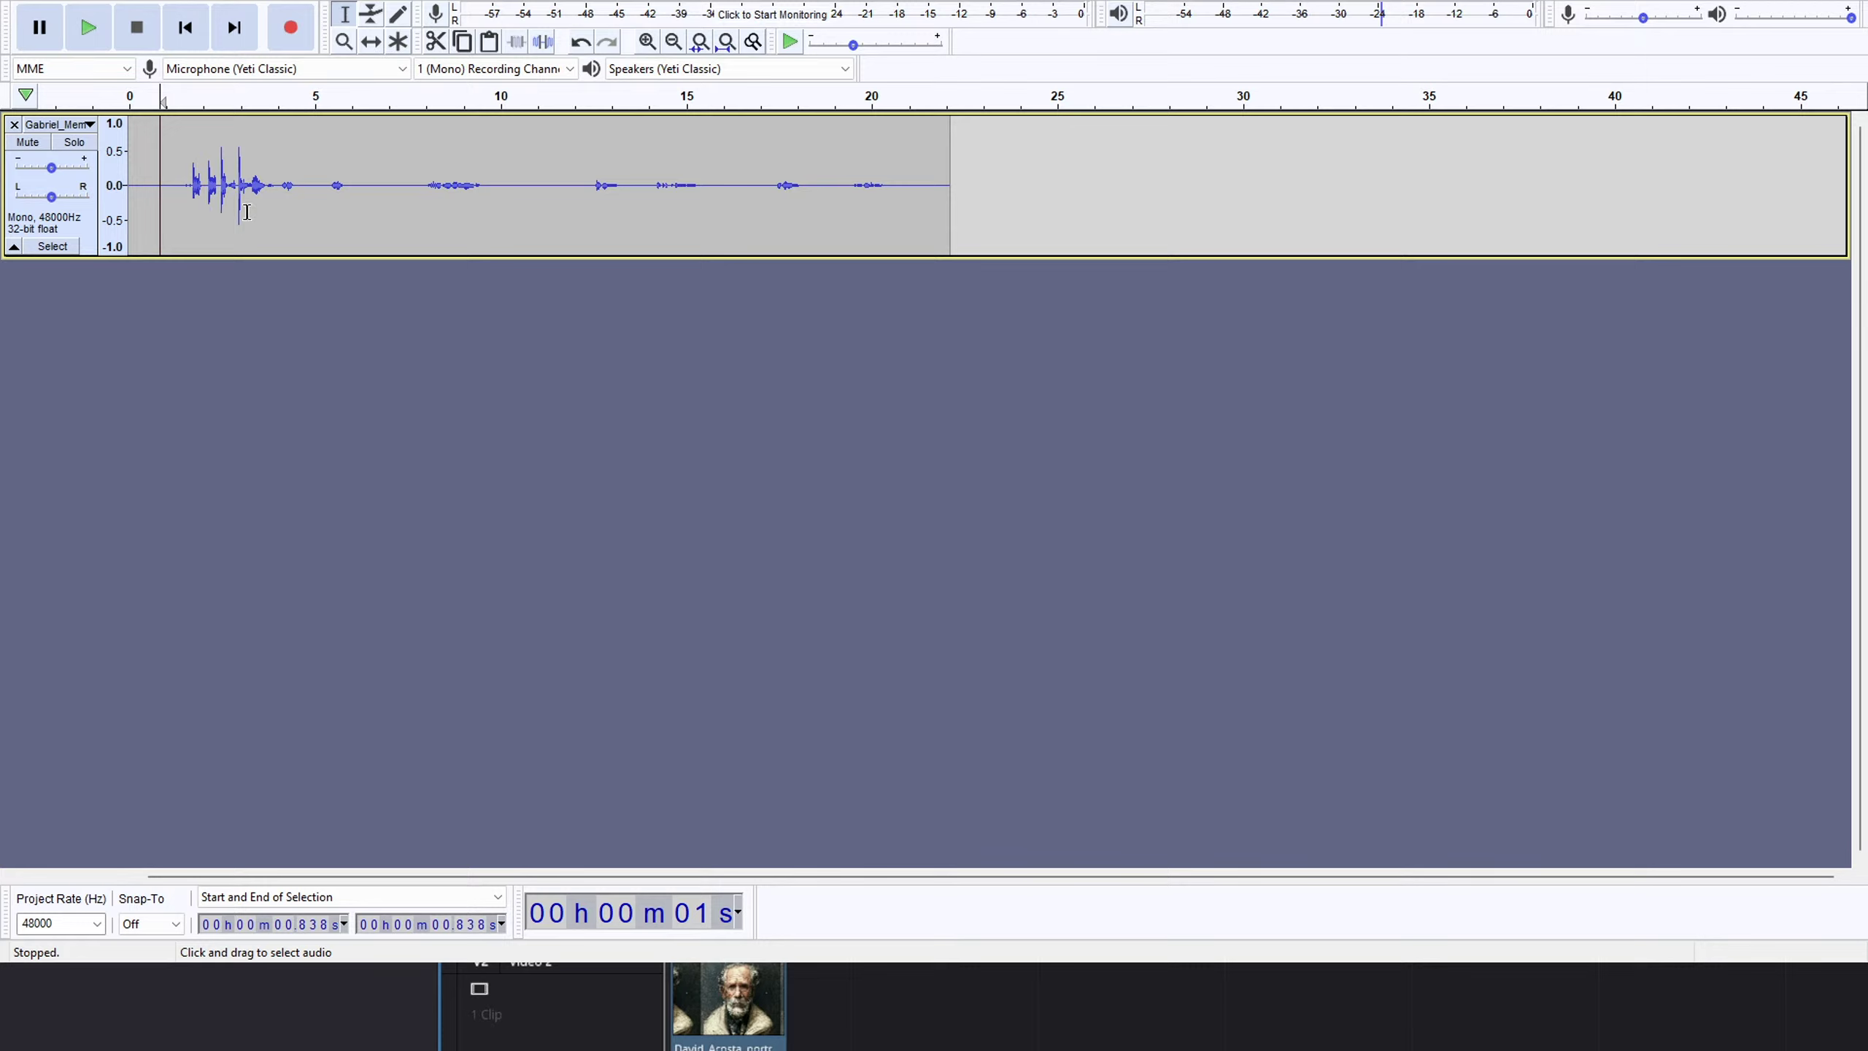
Recheck how the opening take begins by playing it from about 1.4 s and from about 1.2 s.
left_click(182, 184)
key("space")
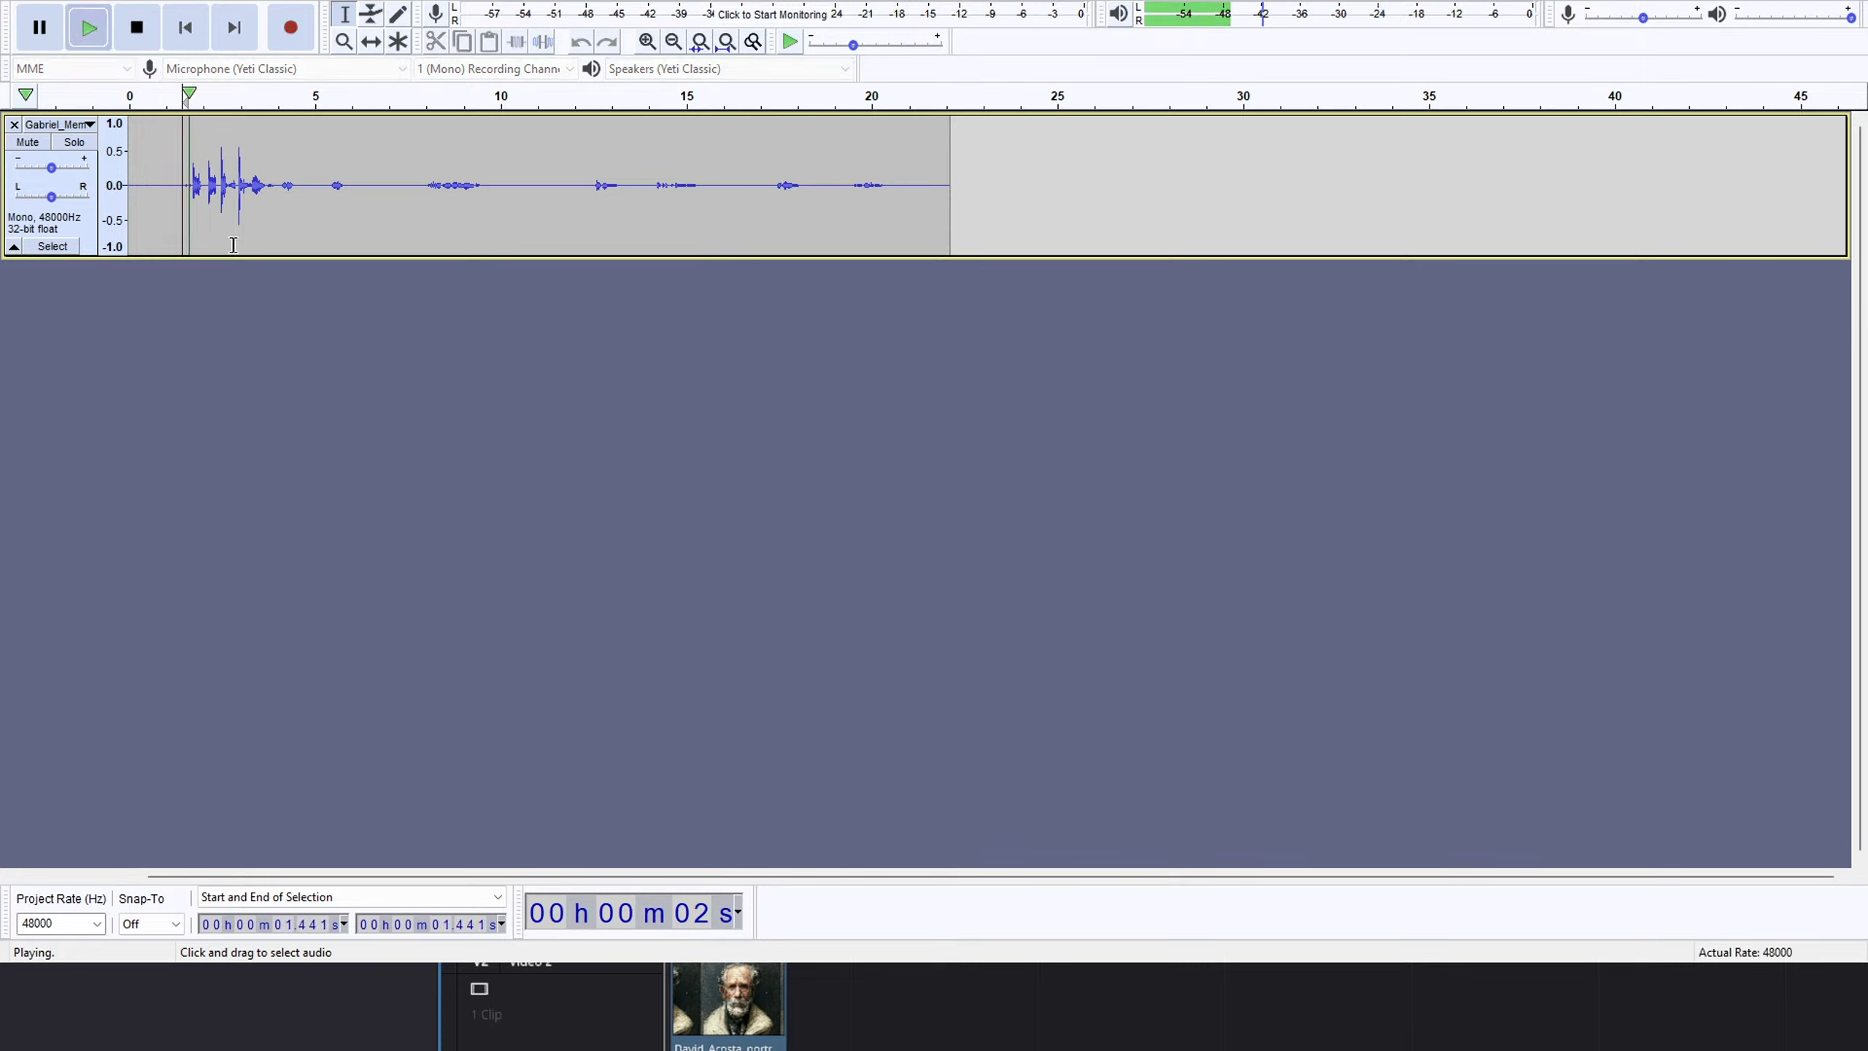
key("space")
left_click(174, 200)
key("space")
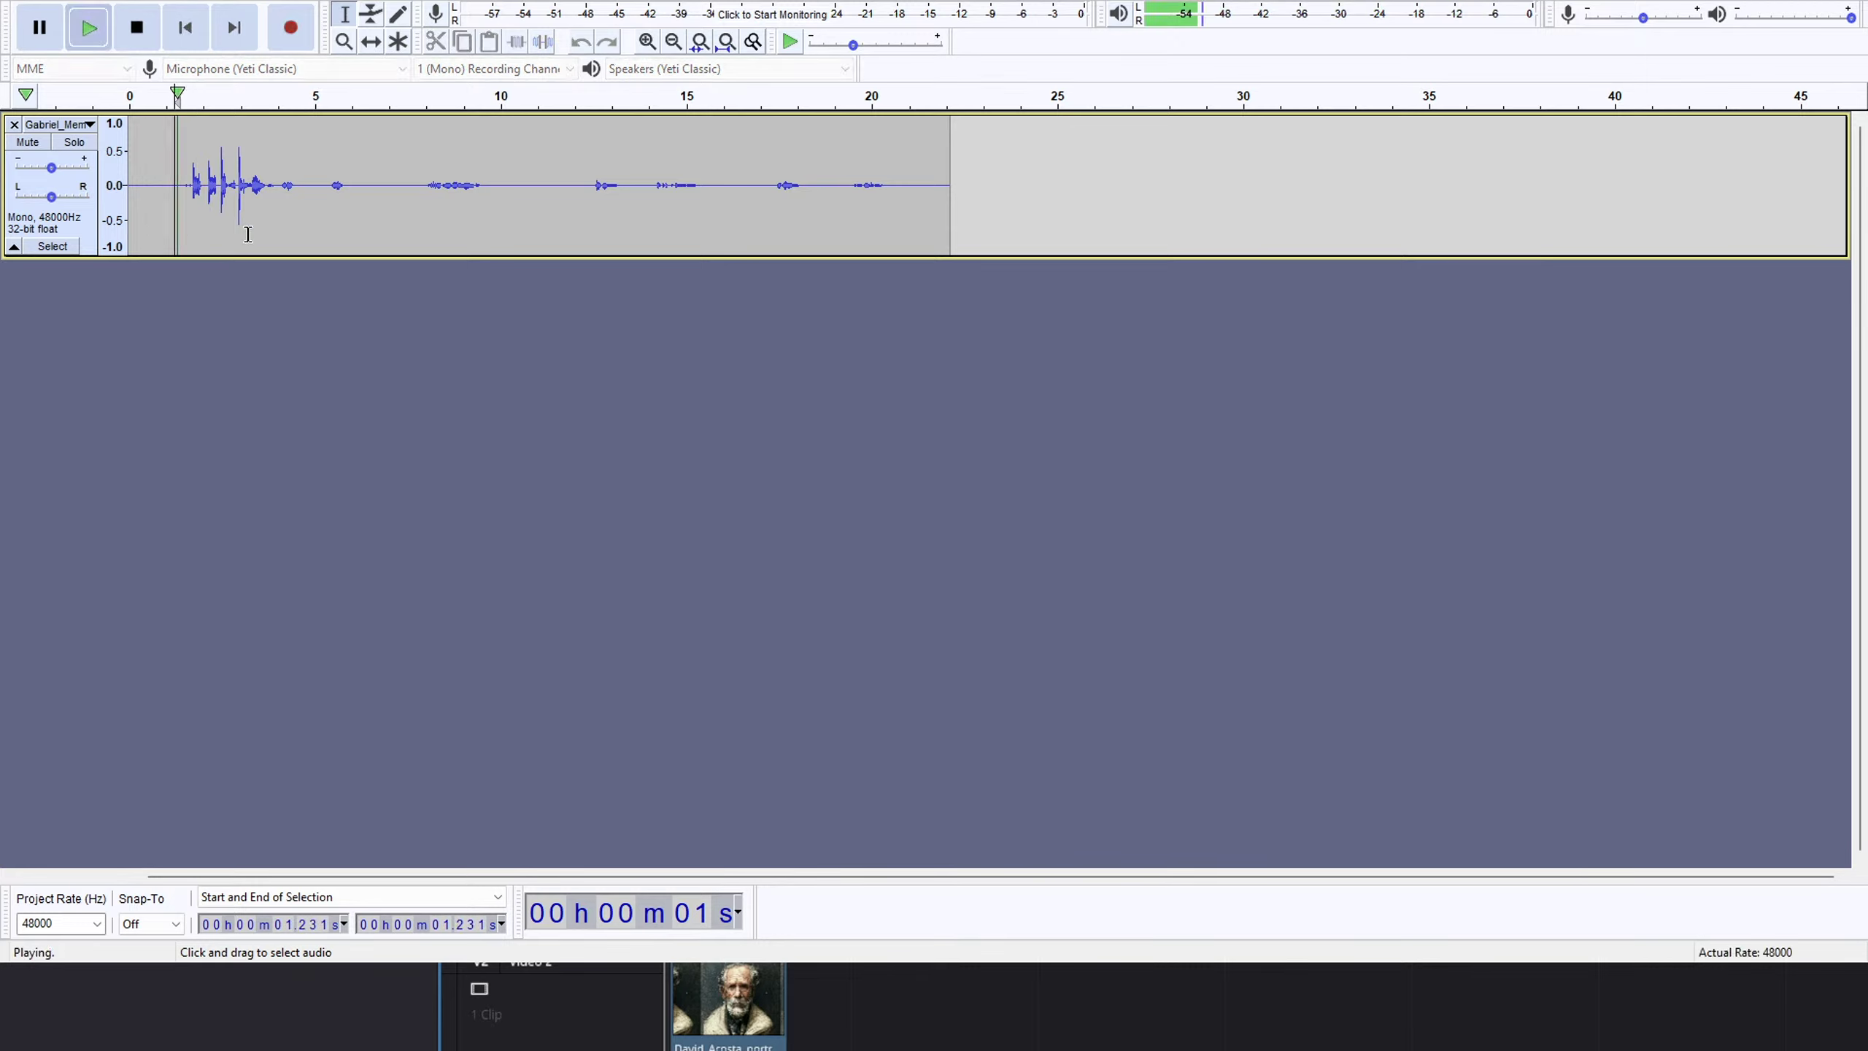
key("space")
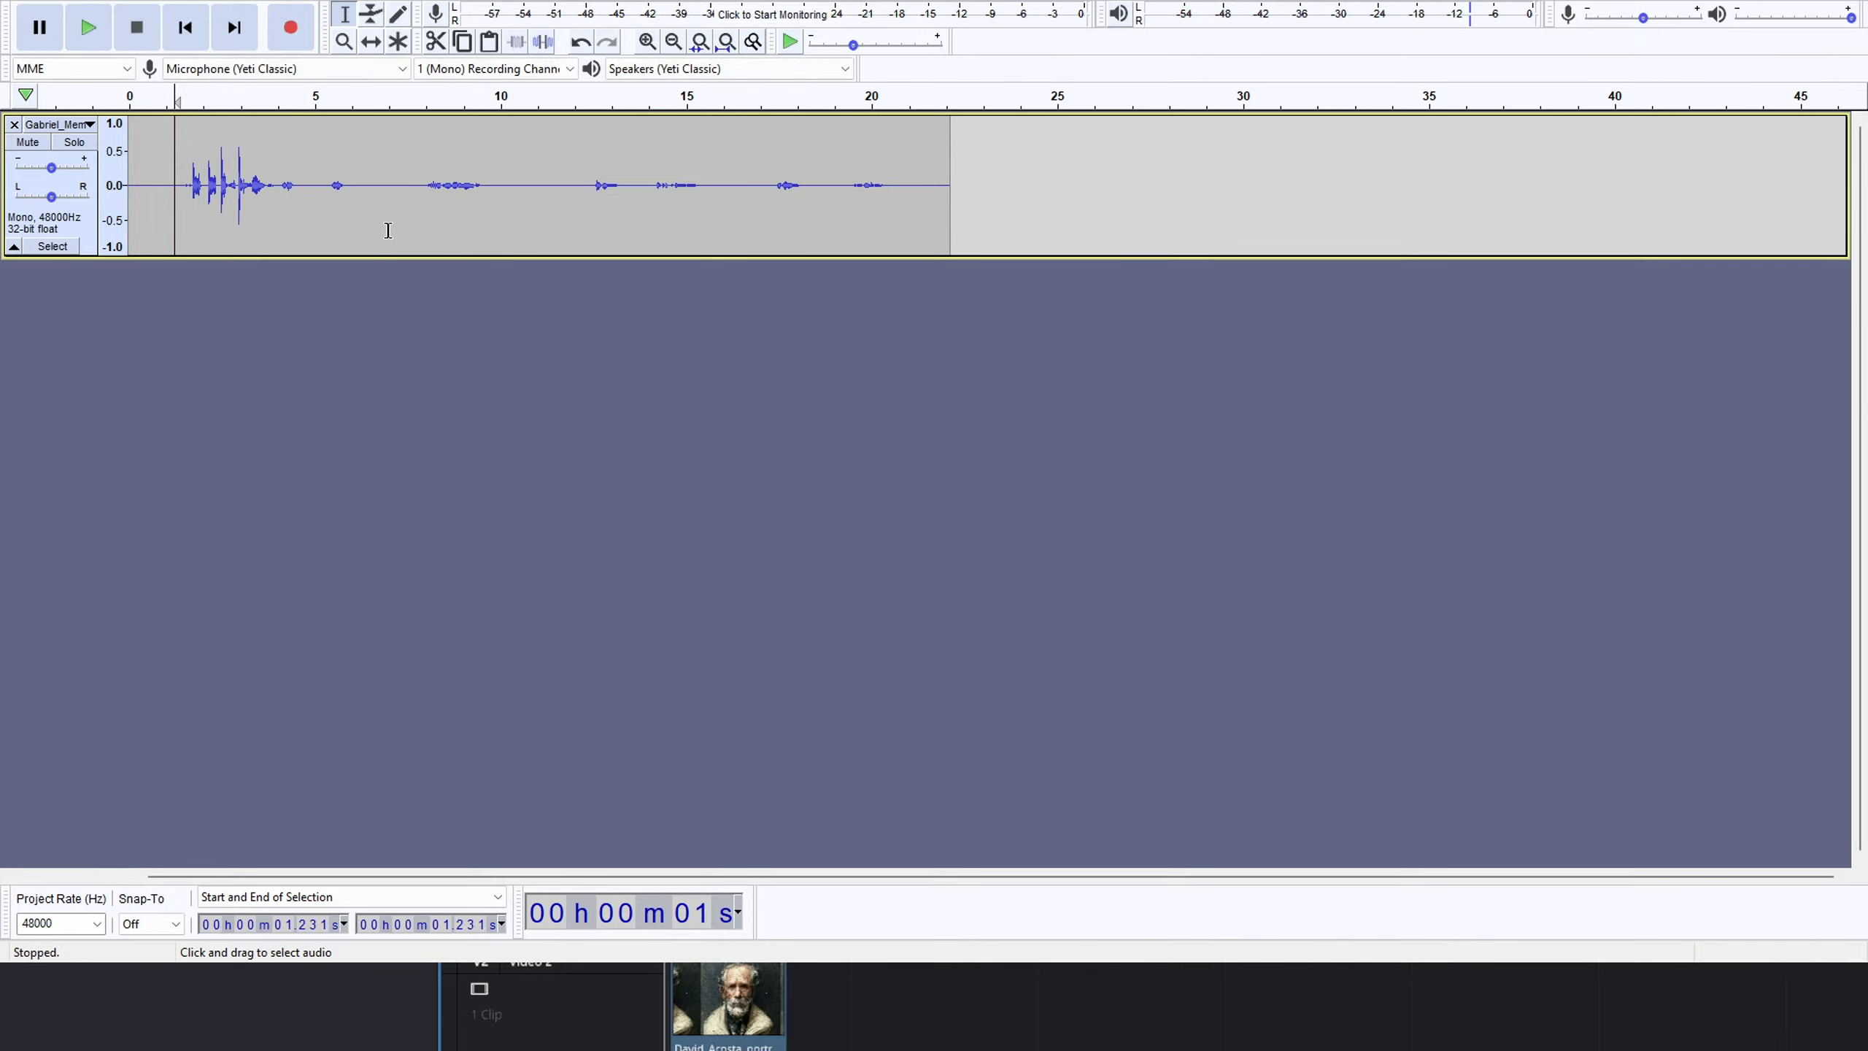
Play through the takes from about 1.0 s, and delete the audio from about 12.1 s to 16.6 s.
left_click(167, 193)
key("space")
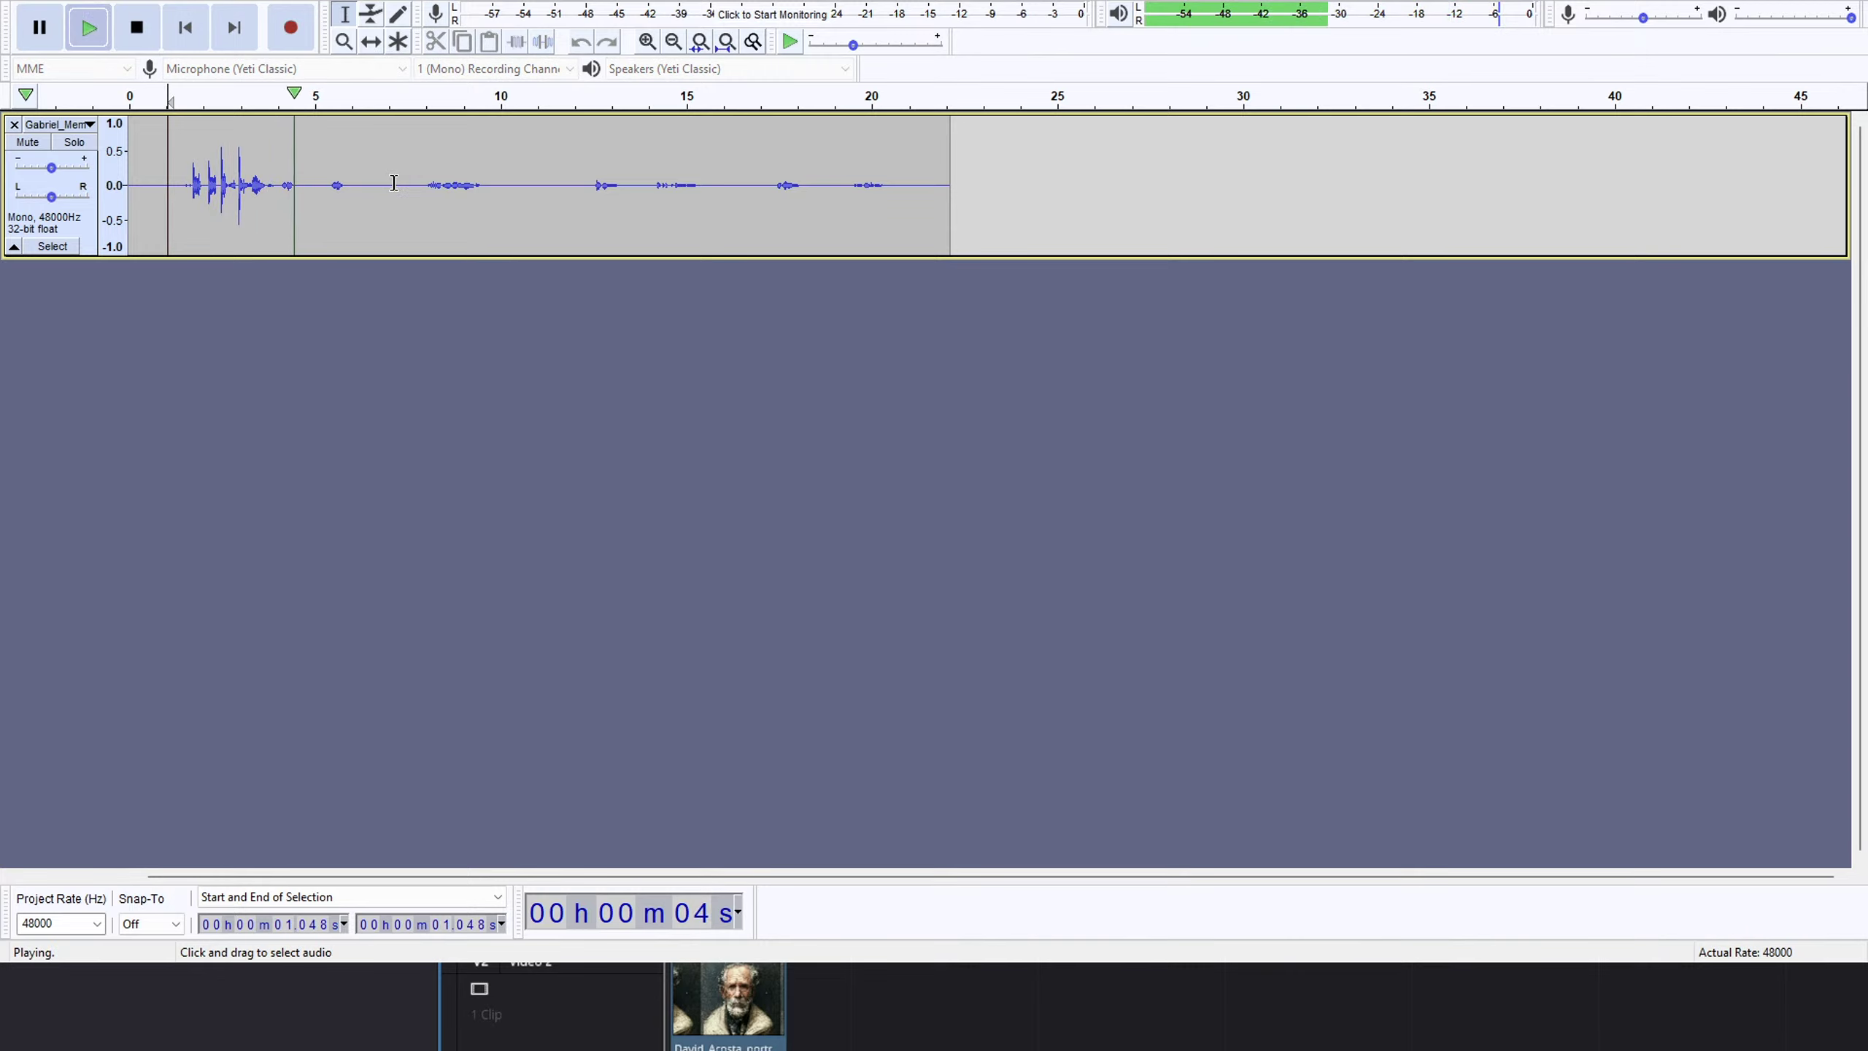
left_click(412, 110)
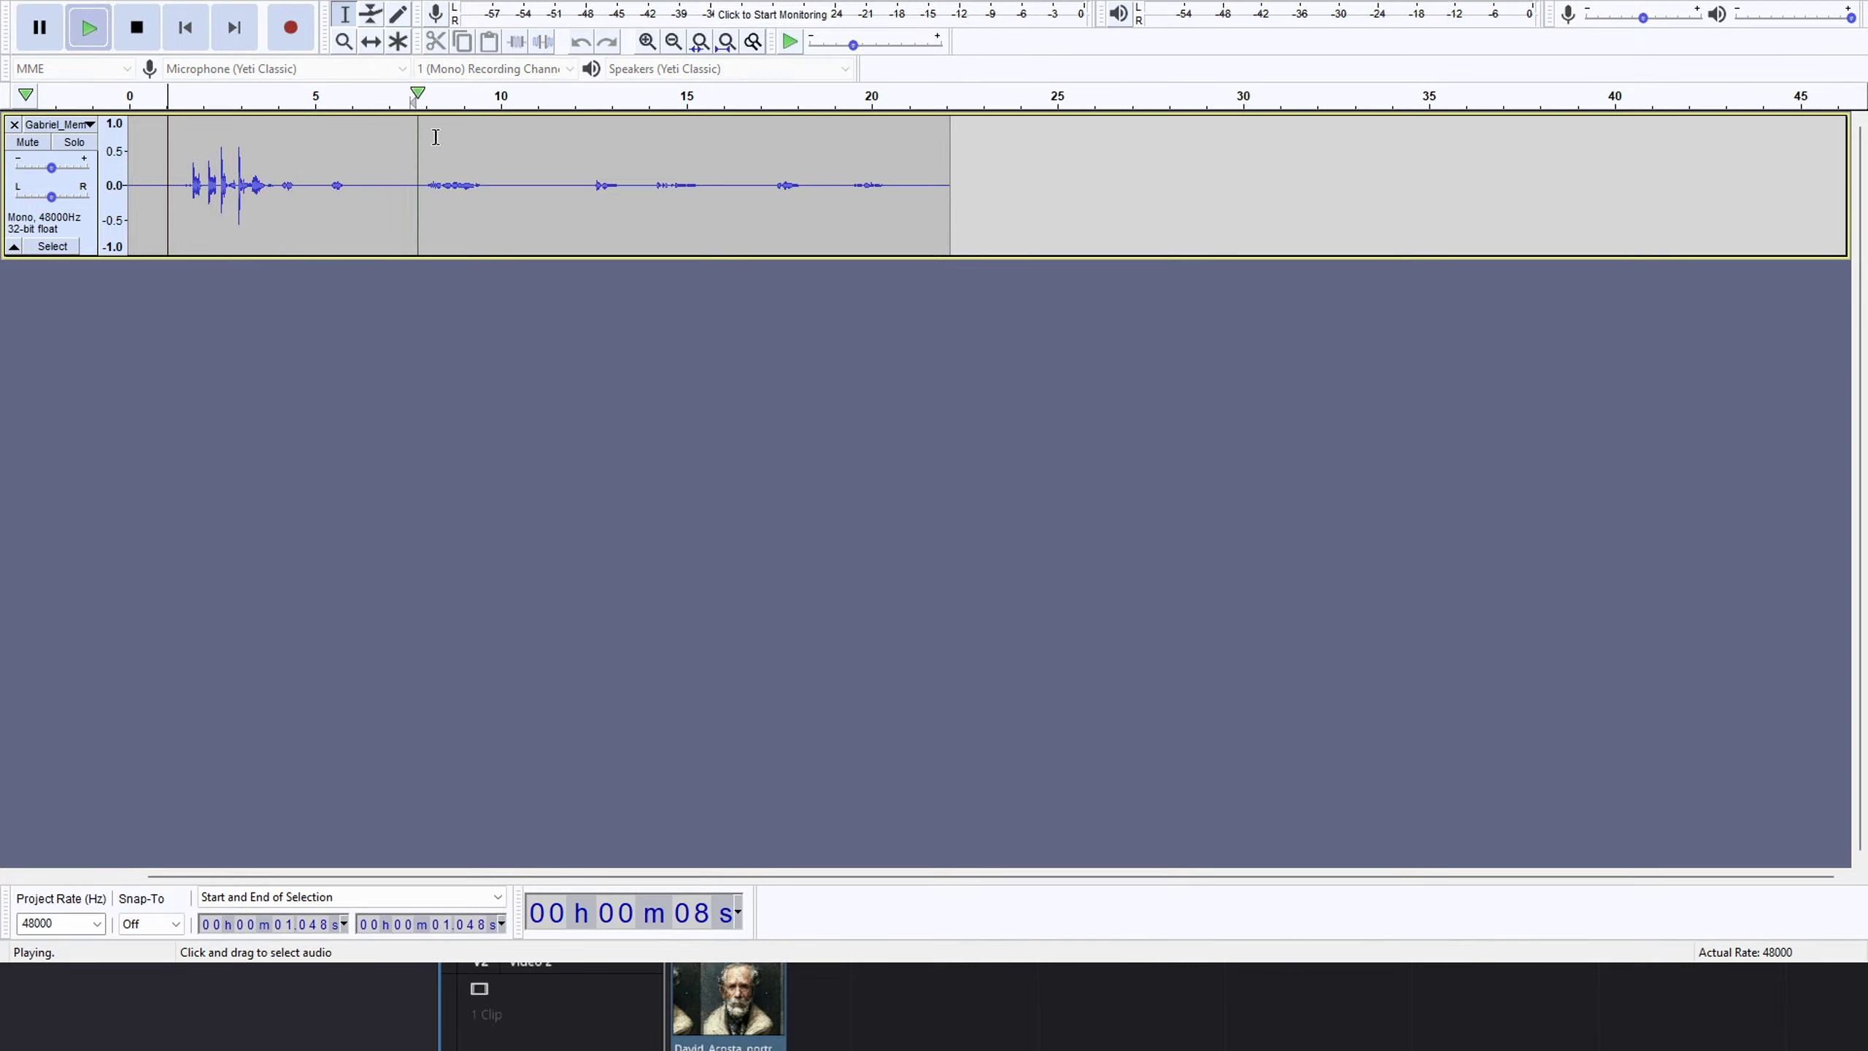
left_click(577, 110)
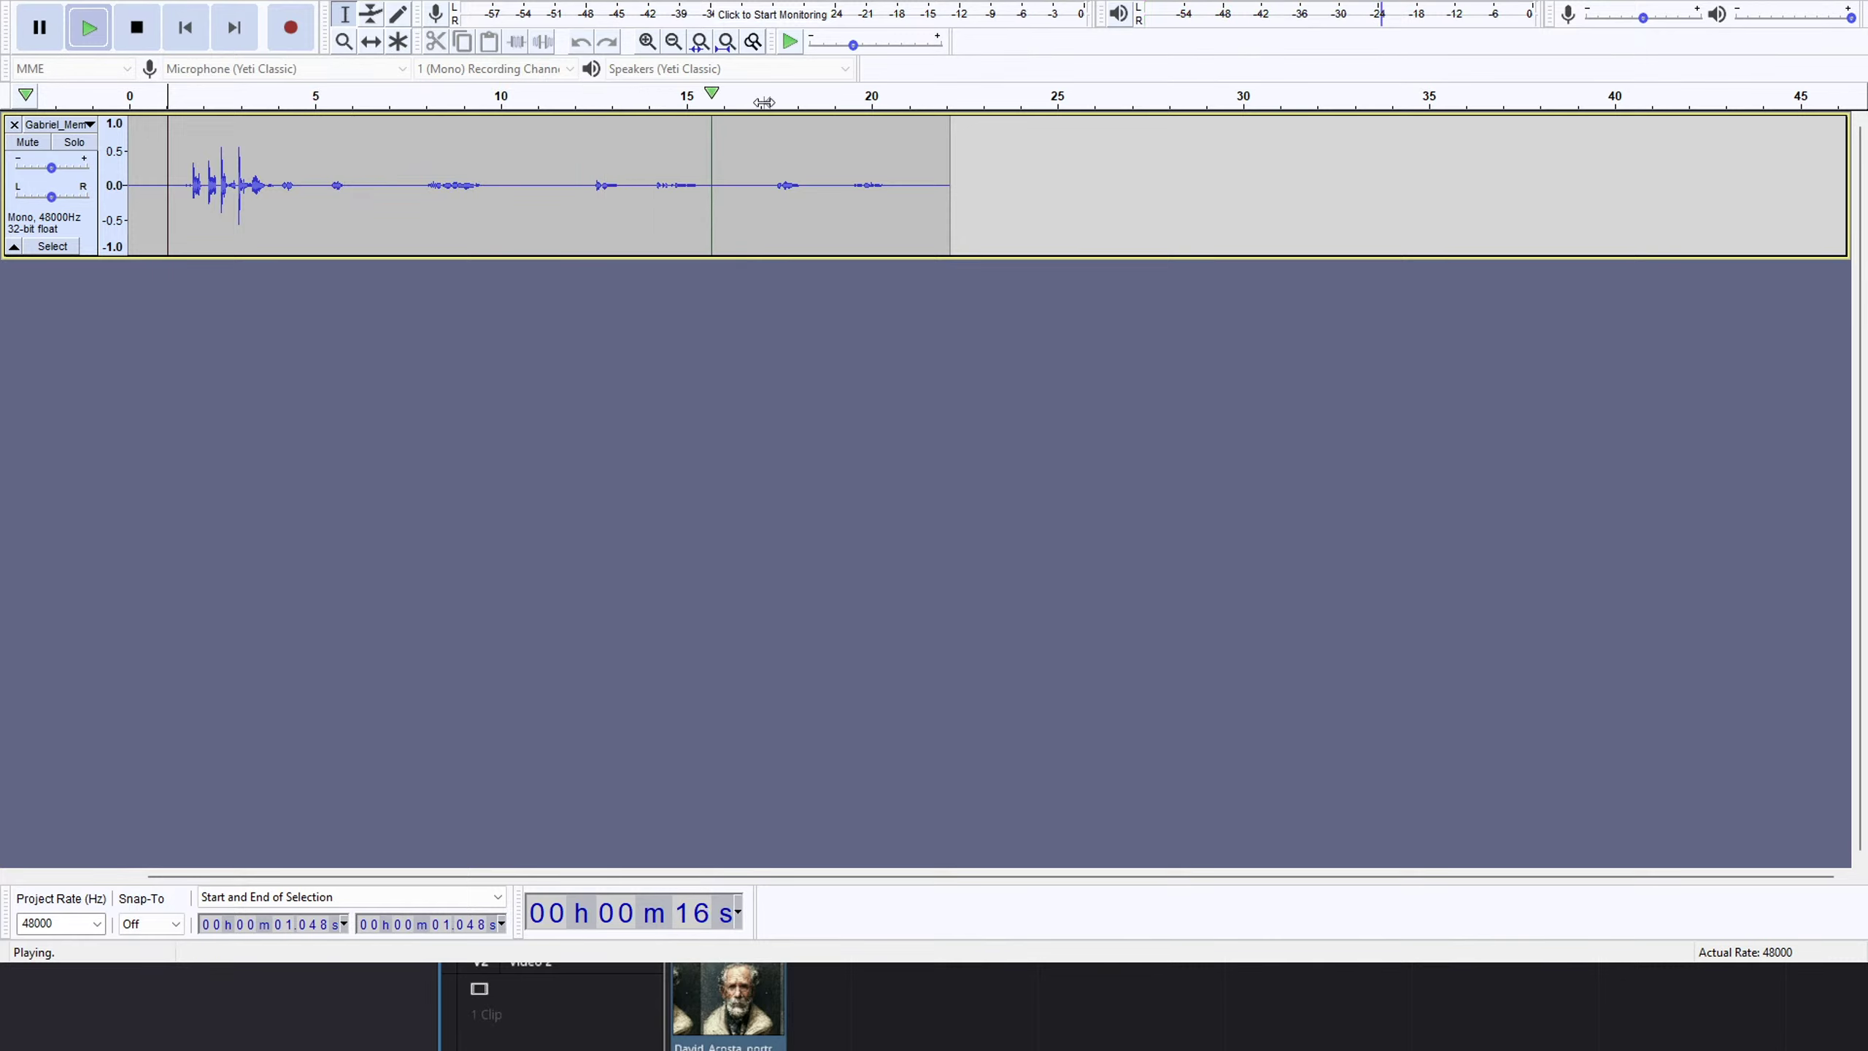
key("space")
left_click_drag(579, 180, 745, 177)
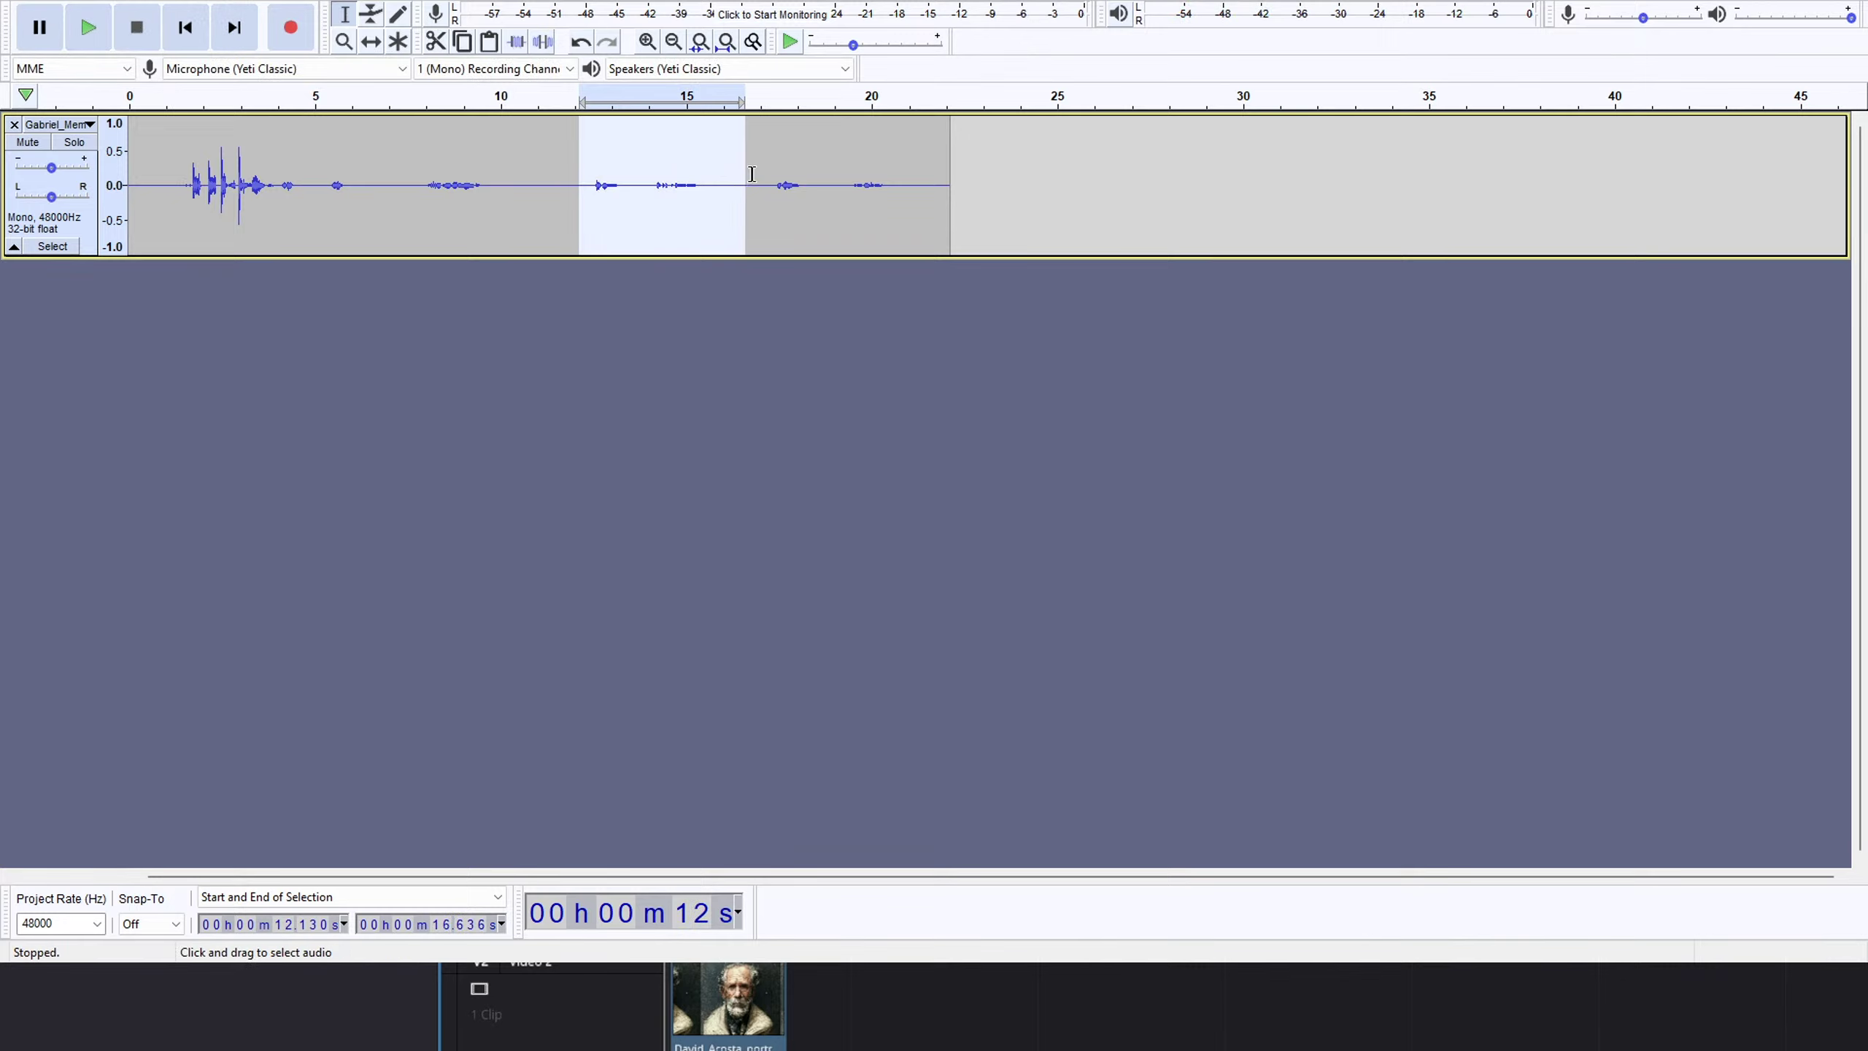
key("Delete")
Delete the silence from about 11.1 s to 12.1 s and the first 1.05 s of the track.
left_click_drag(542, 176, 579, 170)
key("Delete")
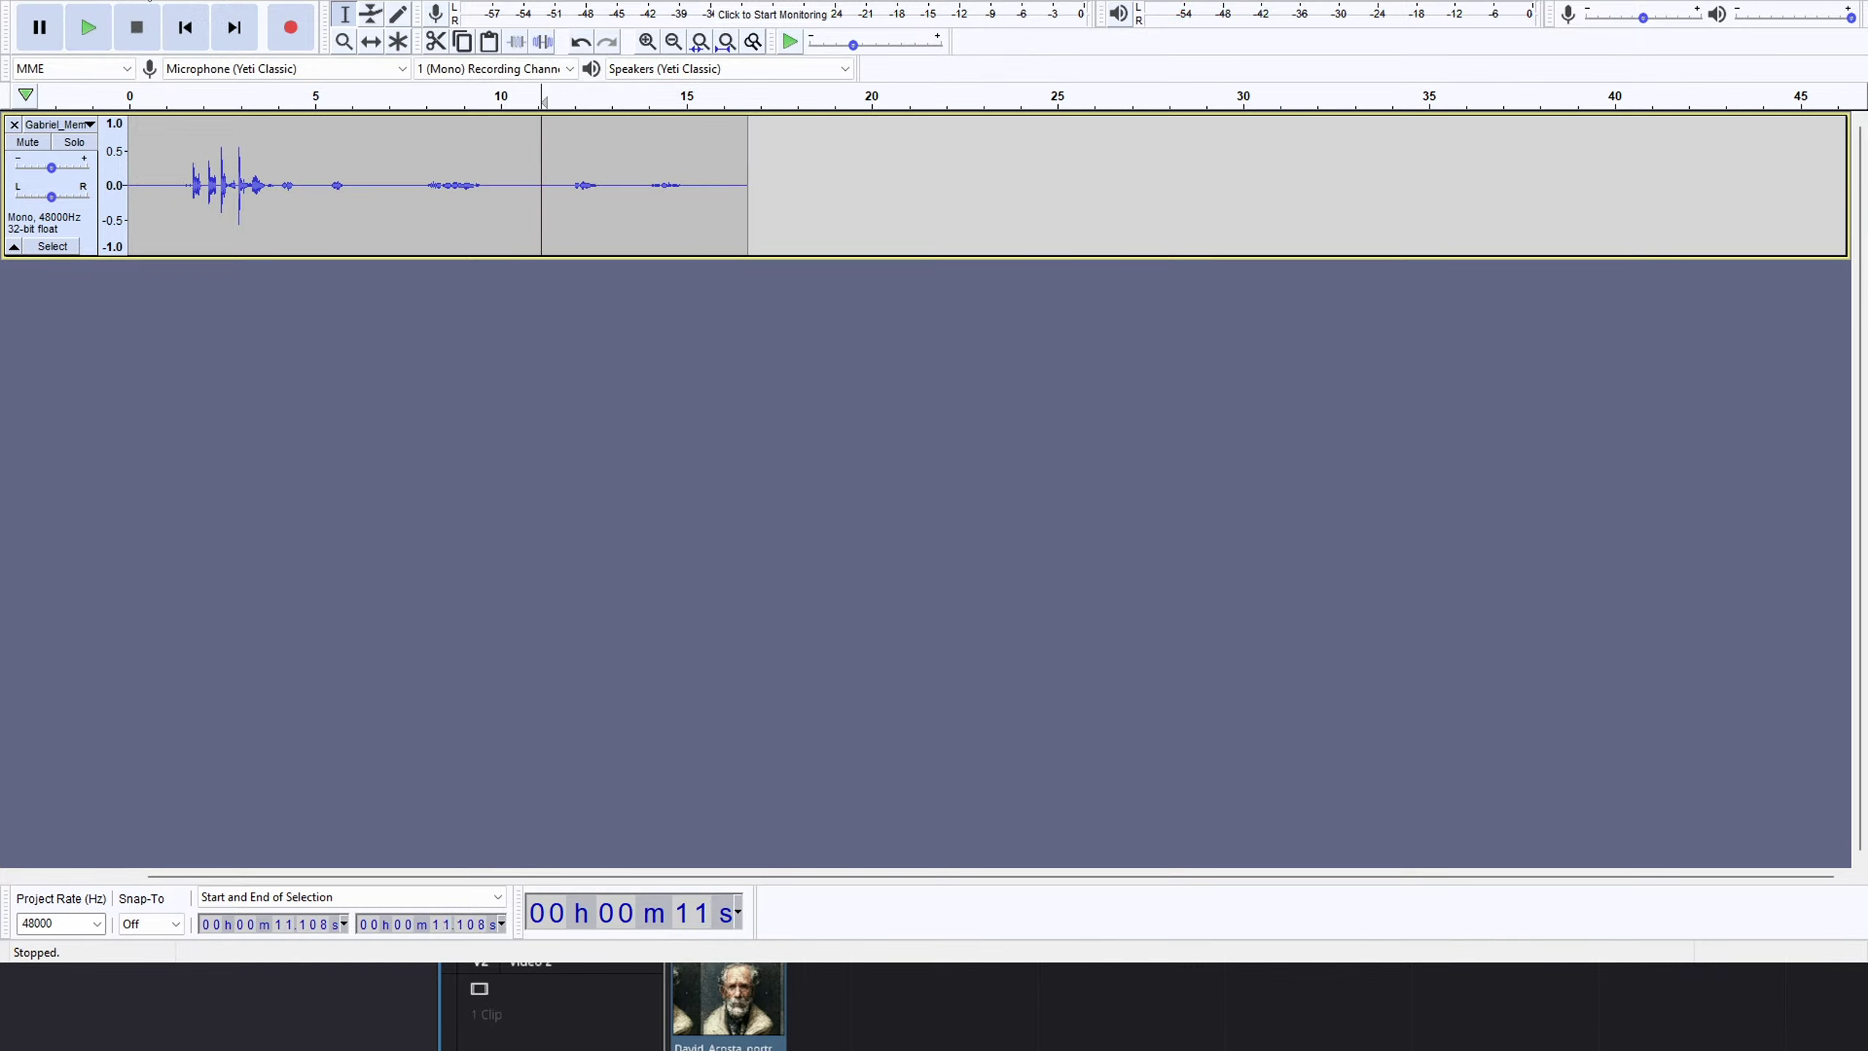
left_click_drag(168, 185, 129, 186)
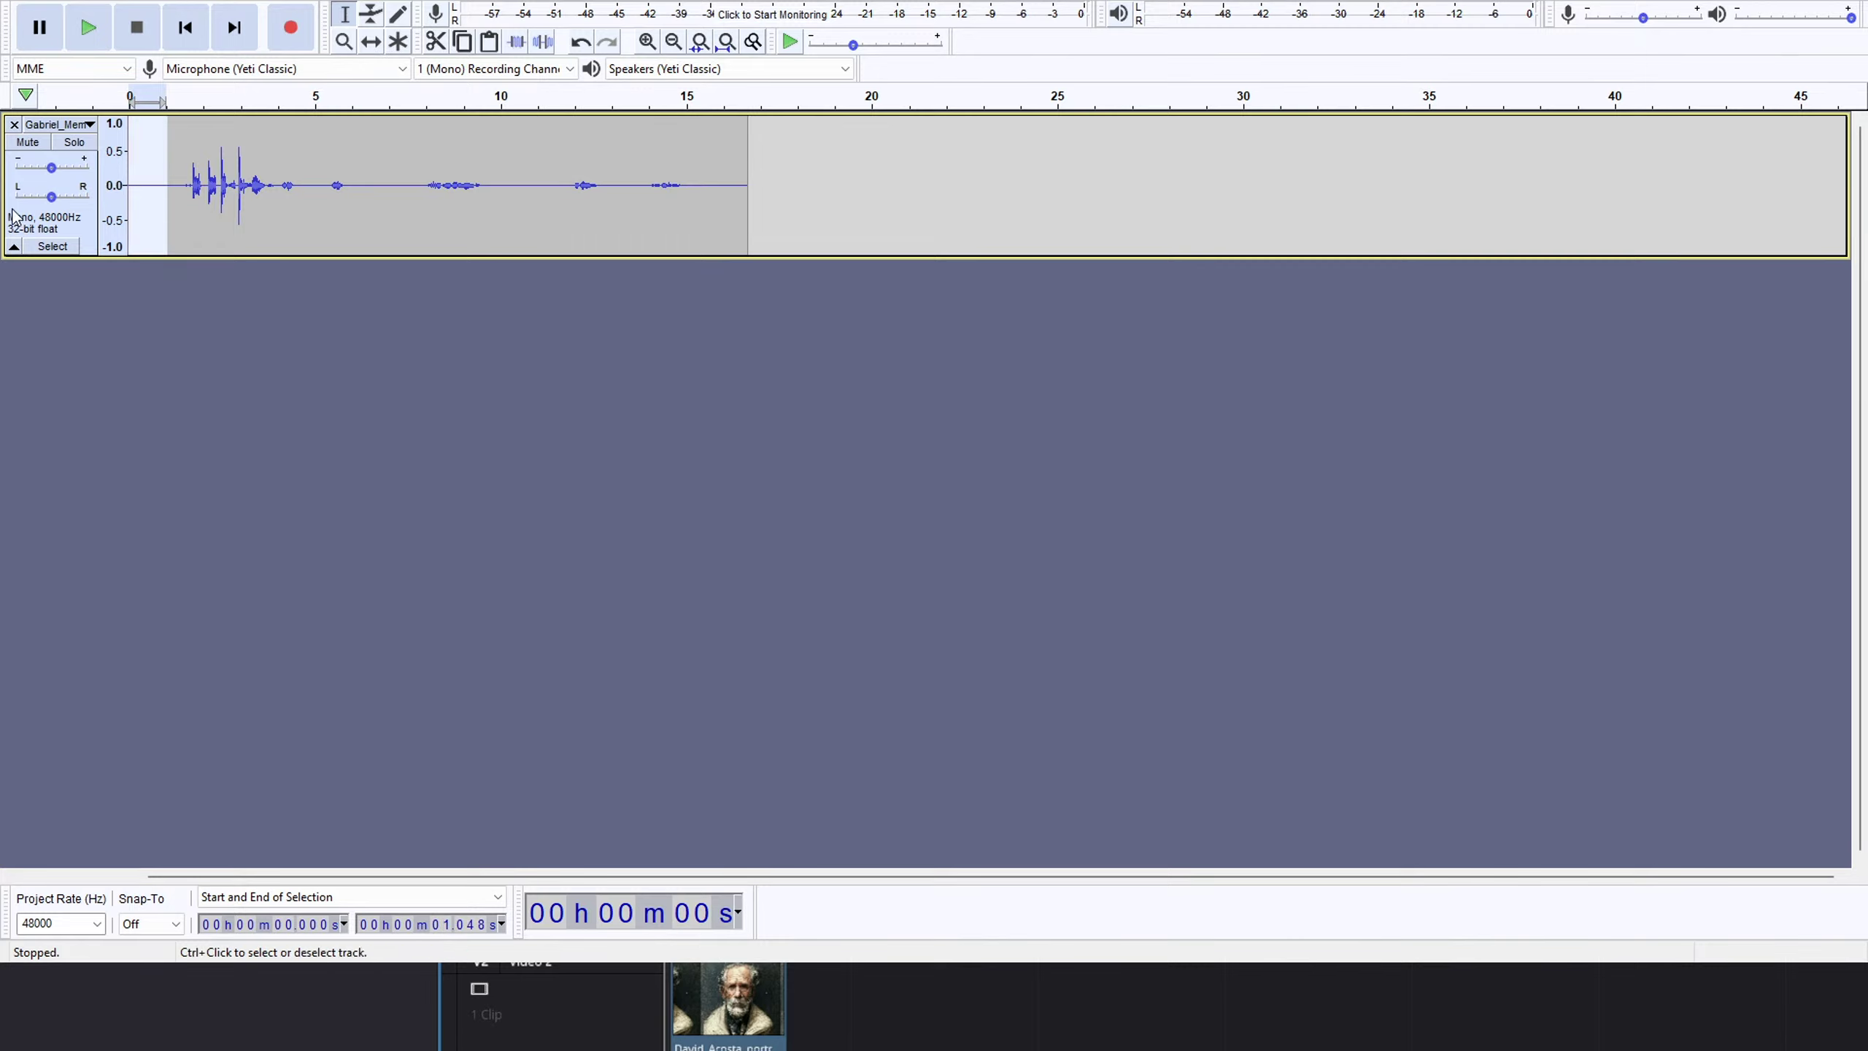
key("Delete")
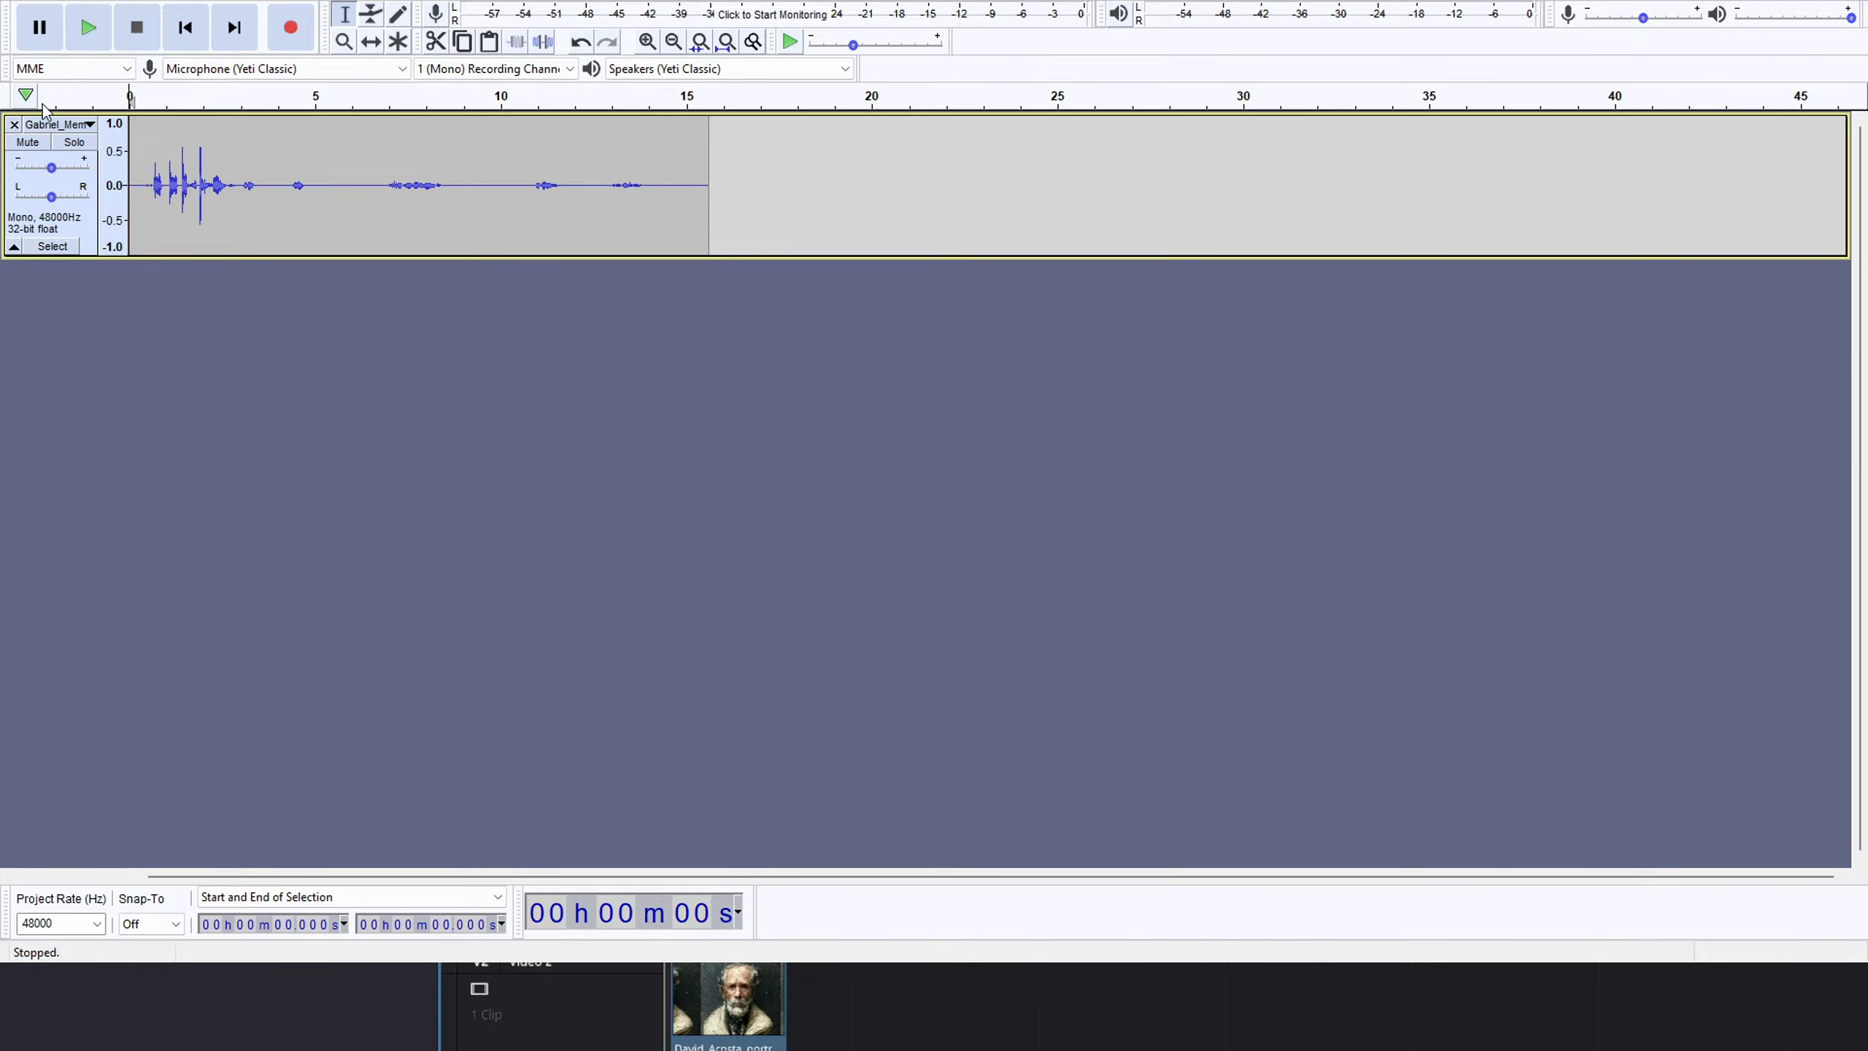
left_click(965, 526)
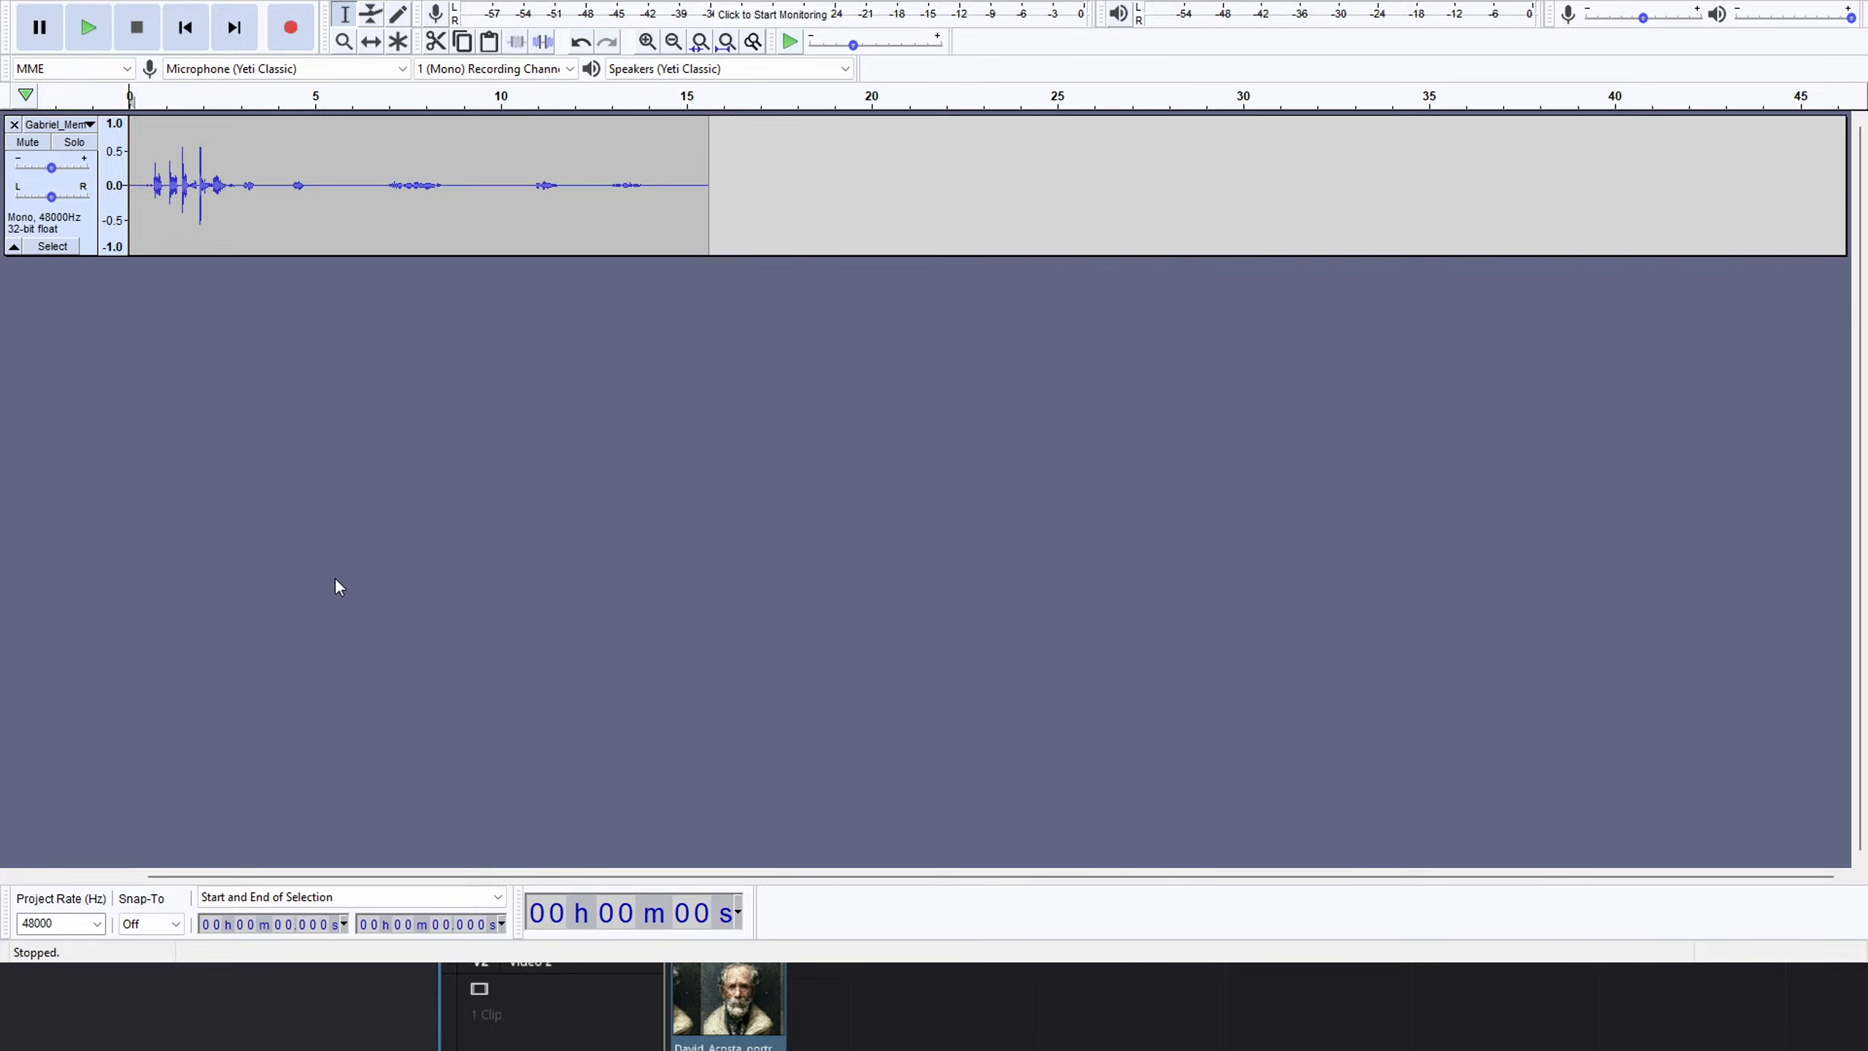
left_click(653, 607)
left_click(148, 604)
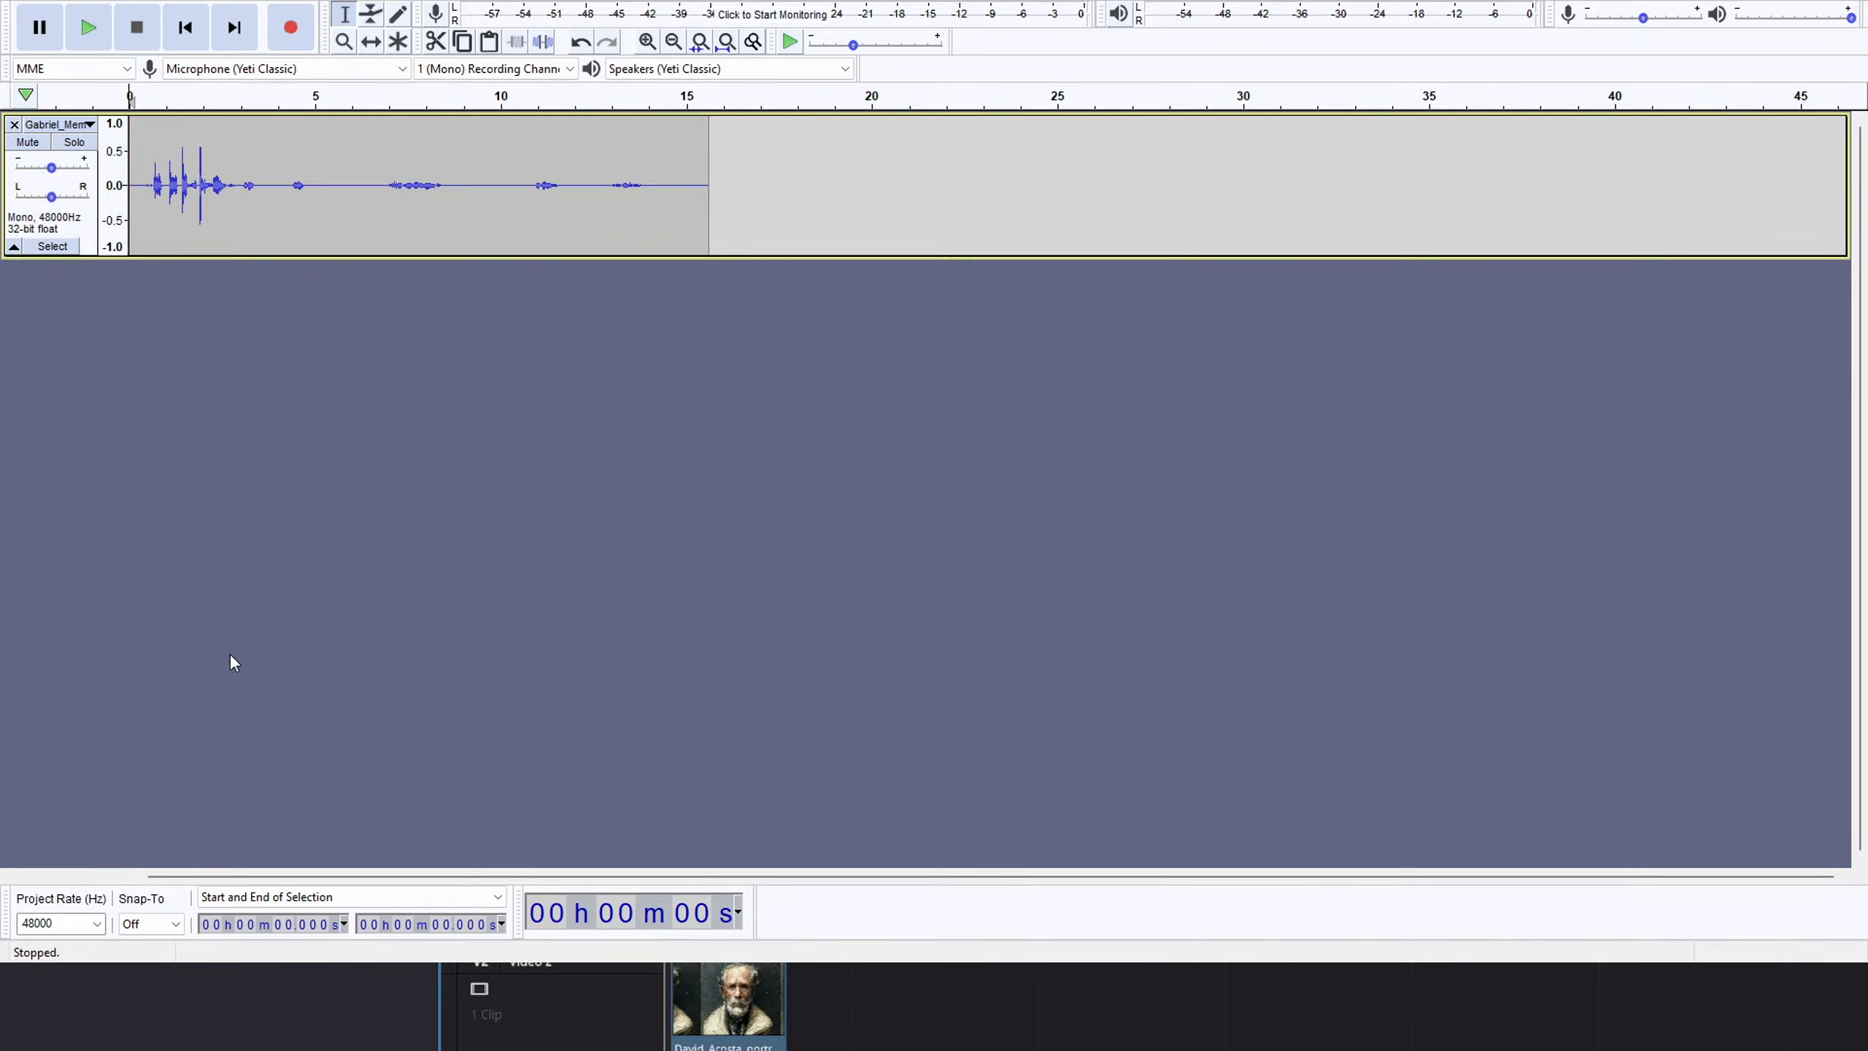
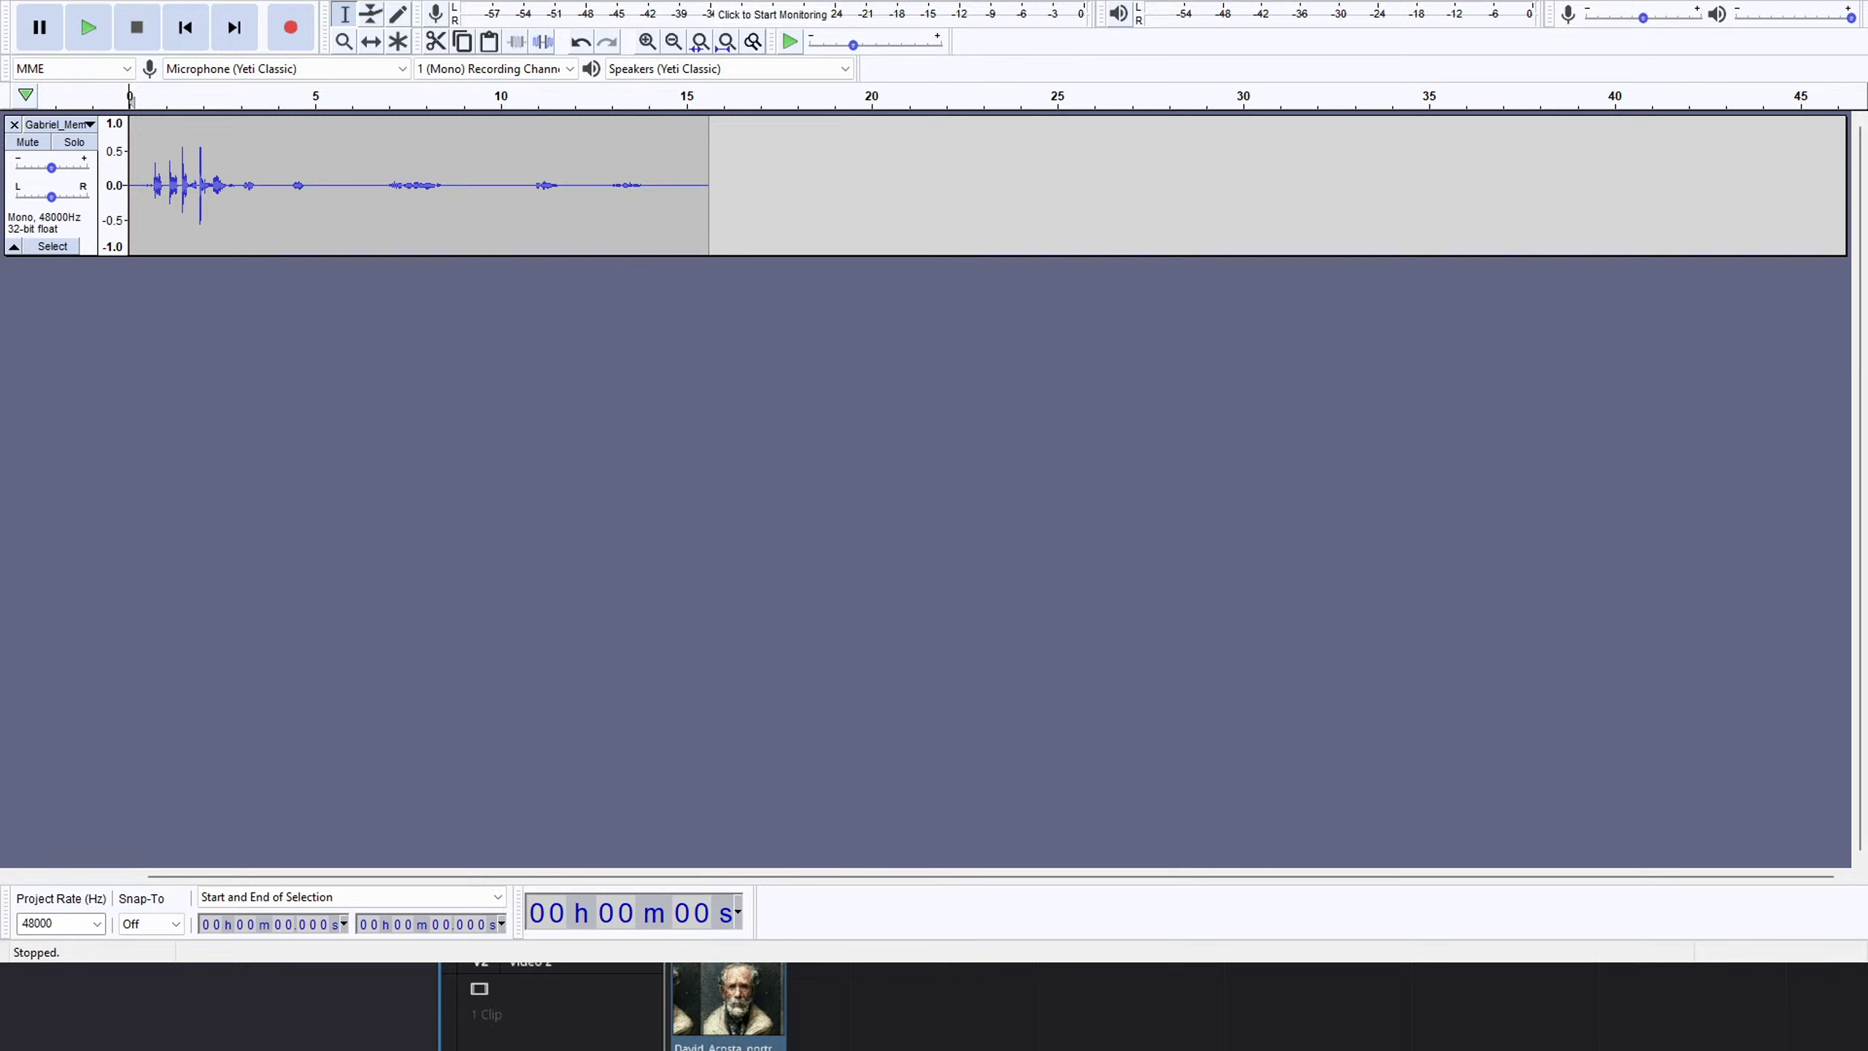
key("Tab")
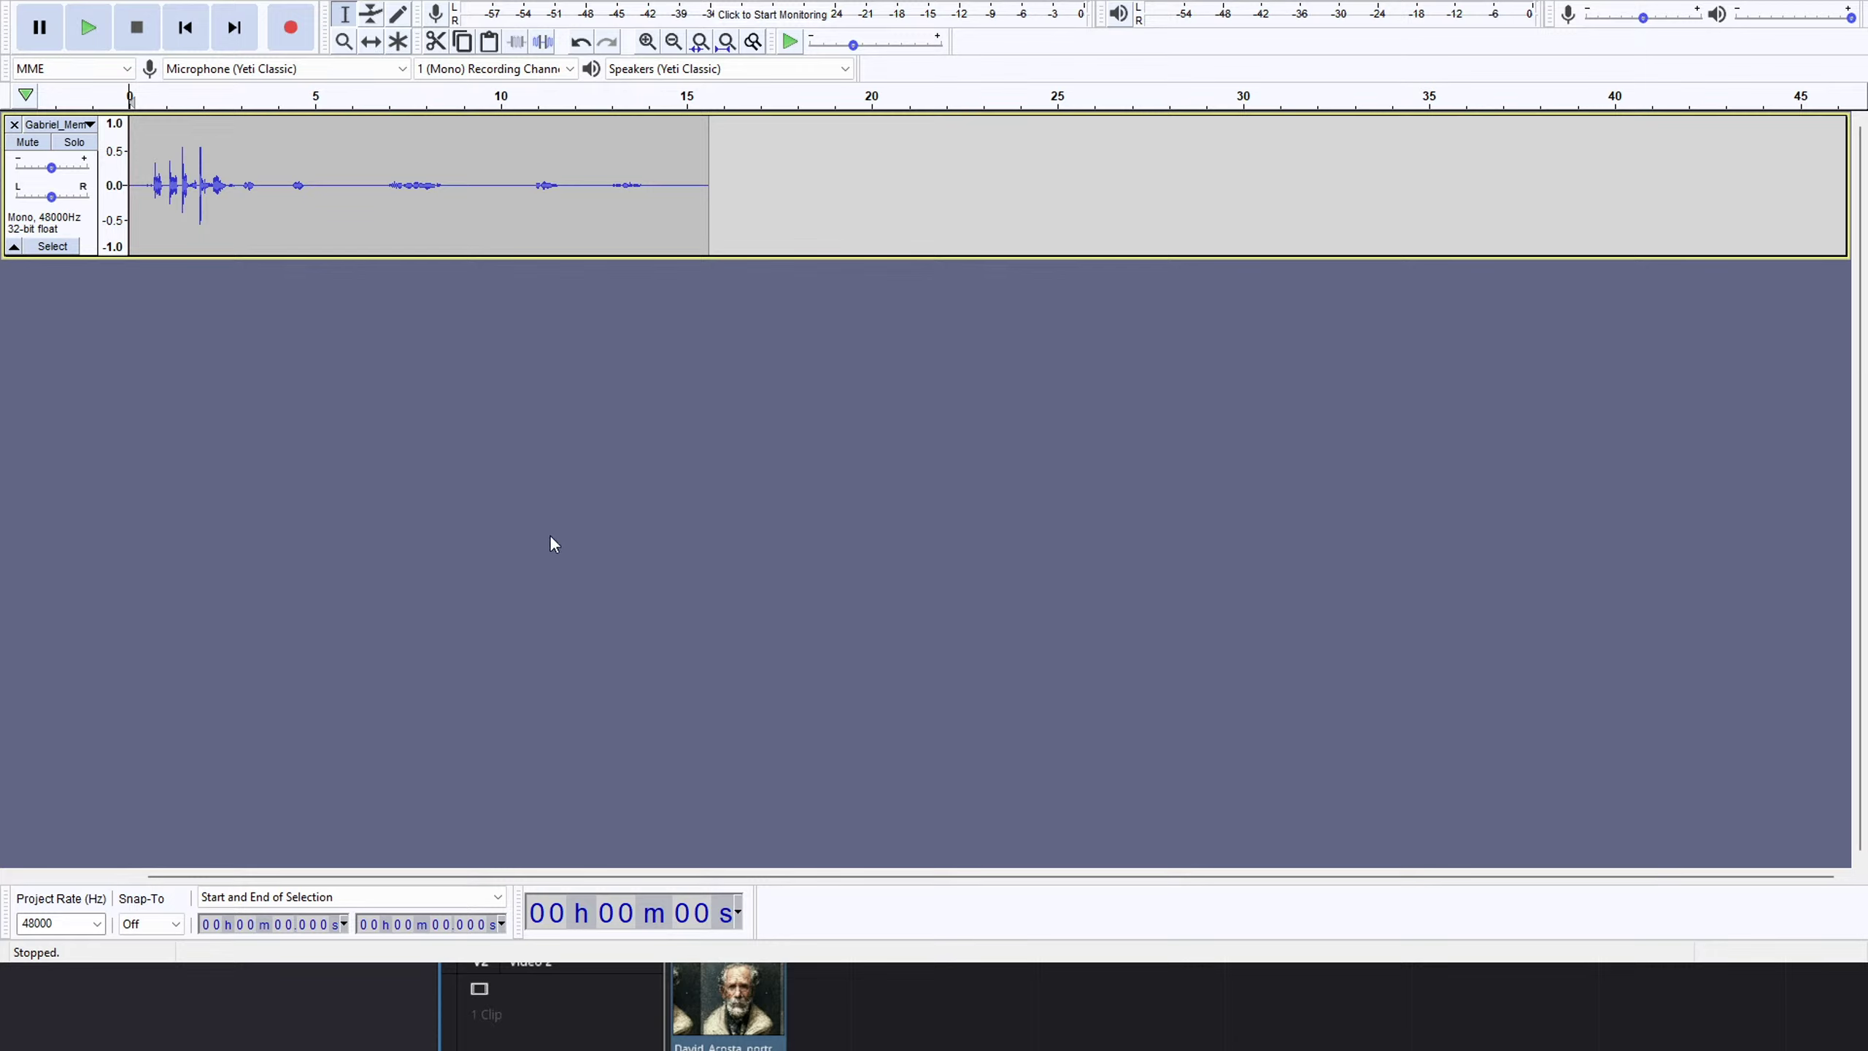
Check the trimmed track by playback from about 0.2 s, and close the track.
left_click(138, 178)
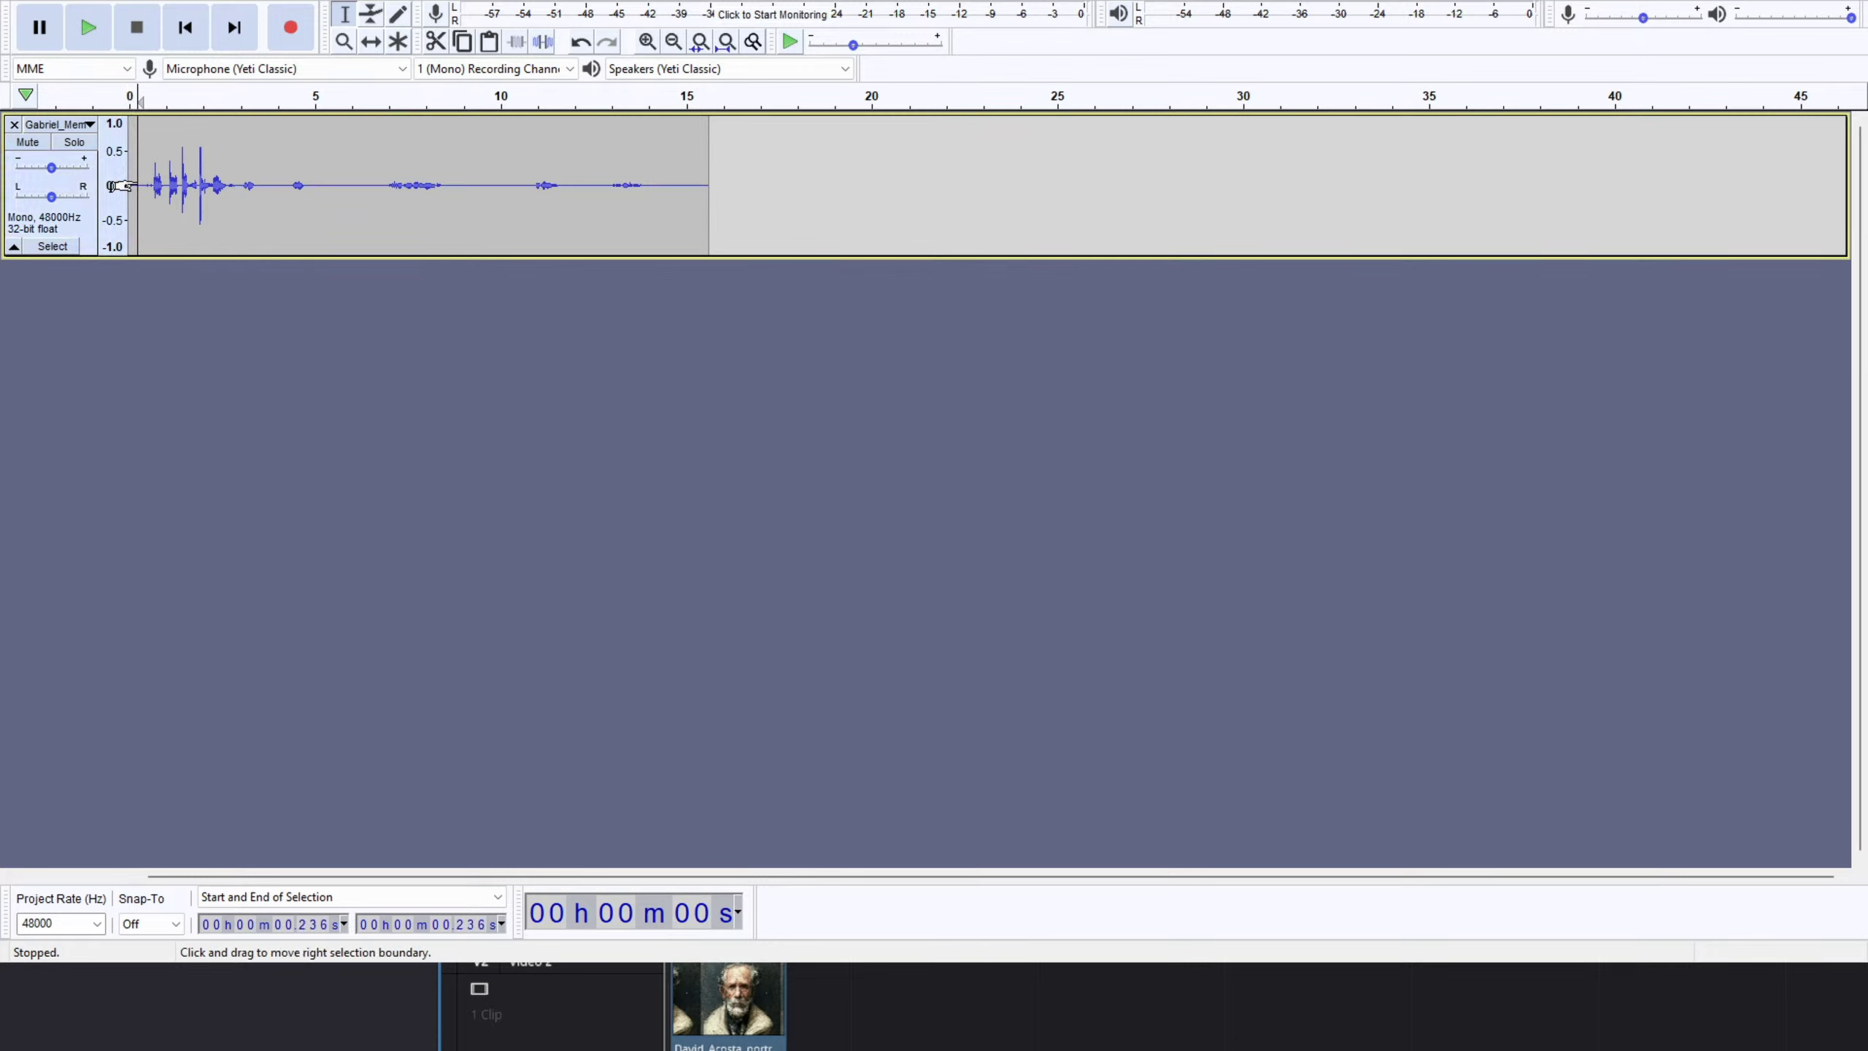
key("space")
left_click(382, 170)
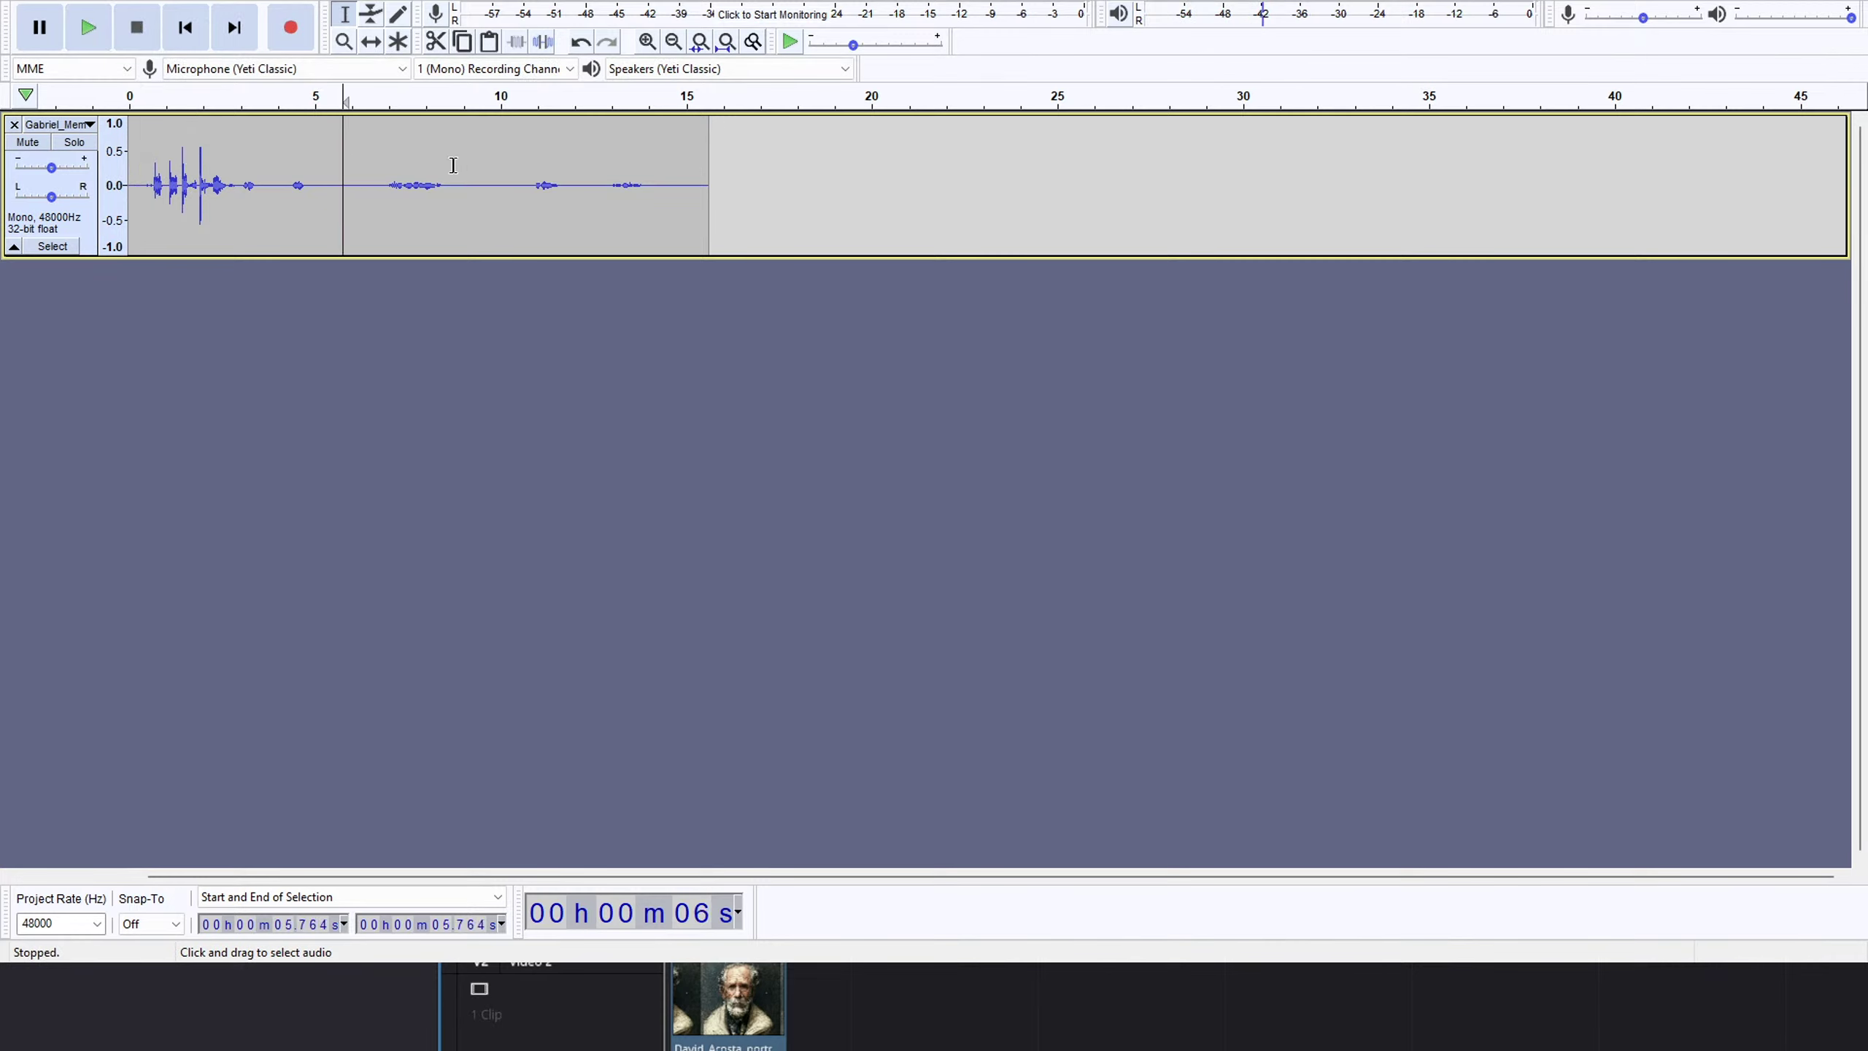
key("space")
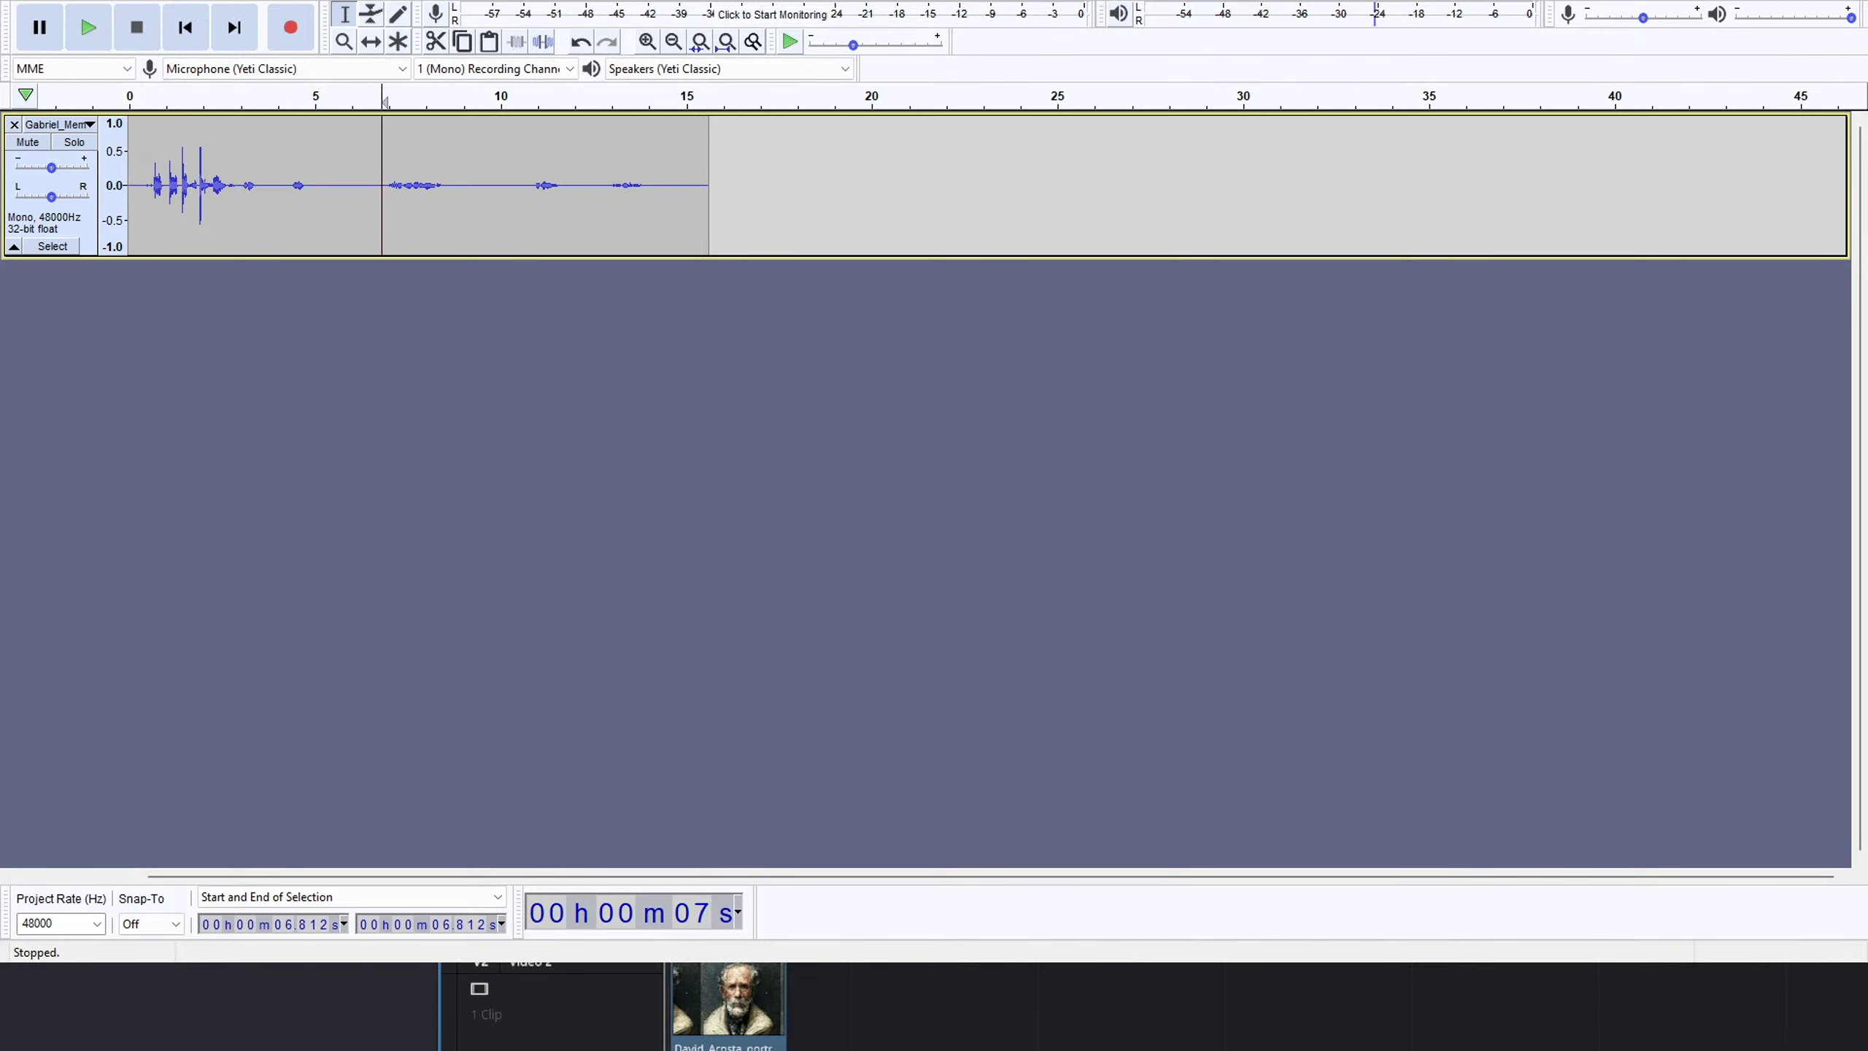
left_click(135, 148)
left_click(89, 27)
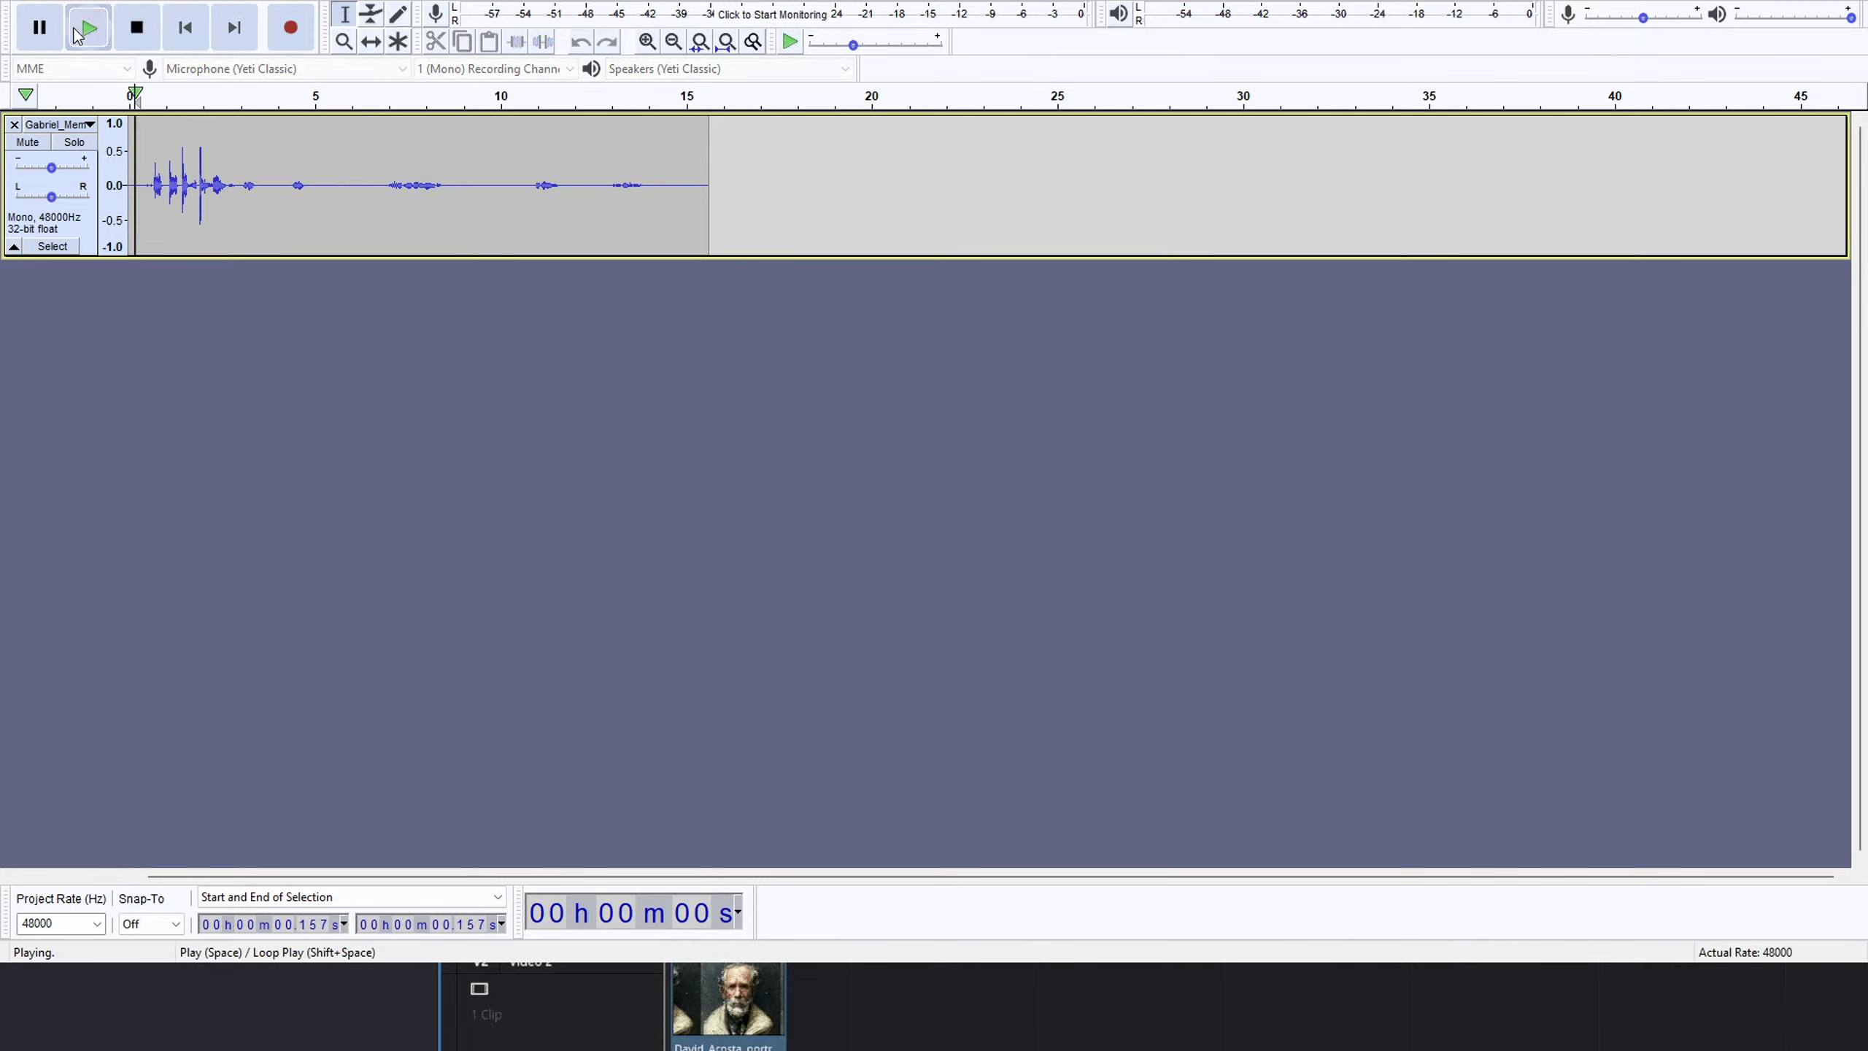
key("space")
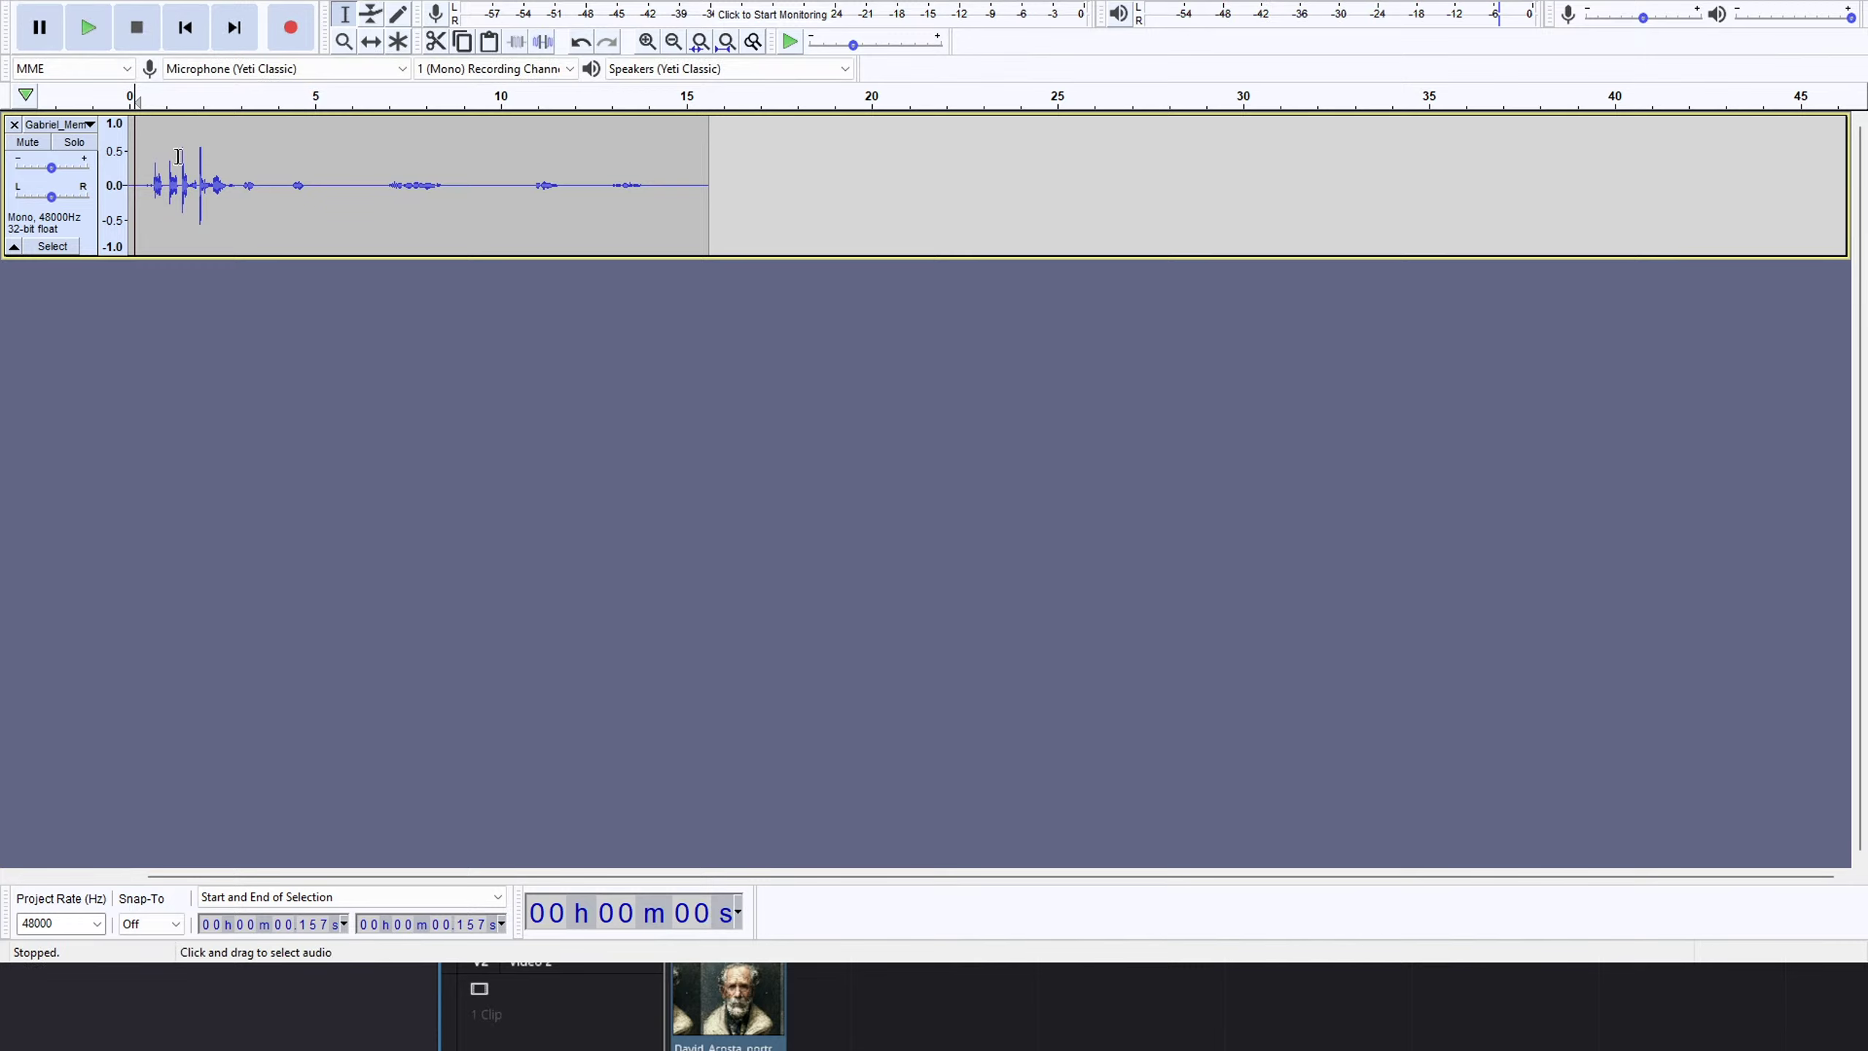
left_click(13, 124)
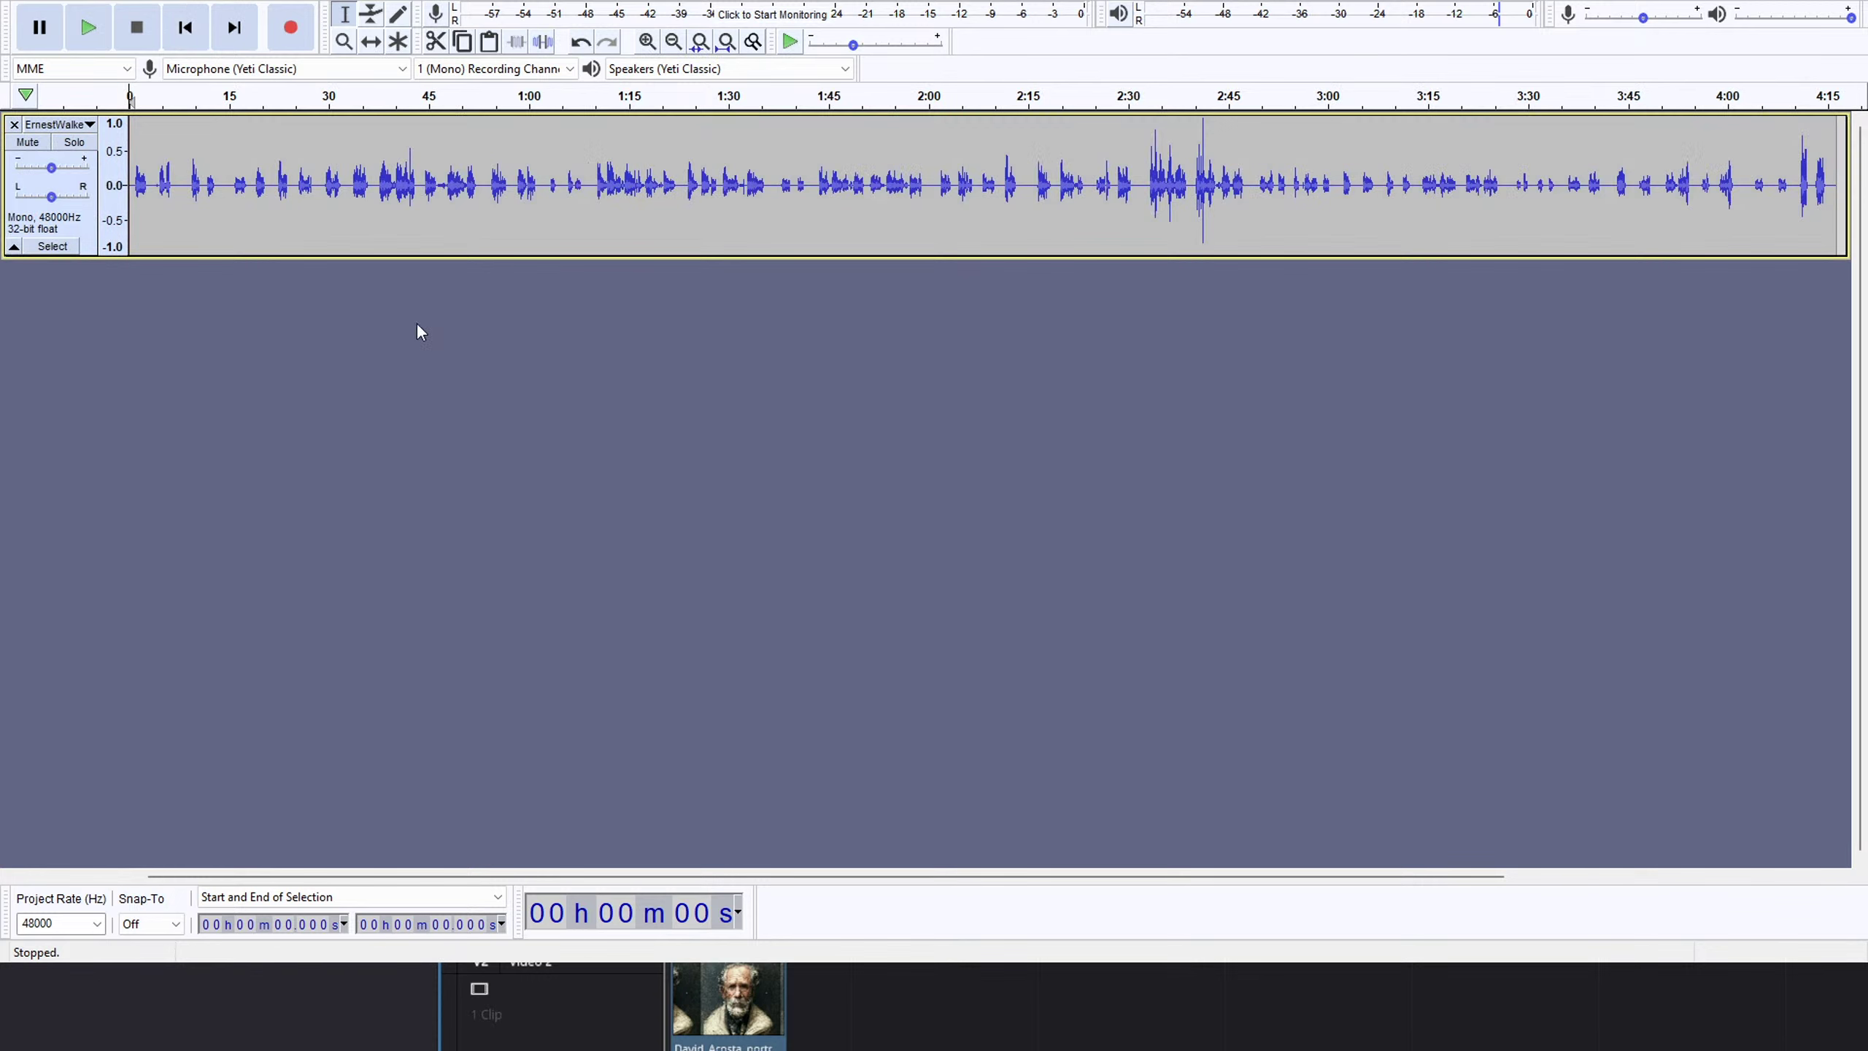
Play the opening takes of the newly loaded track from its start and again from about 0.6 s.
key("space")
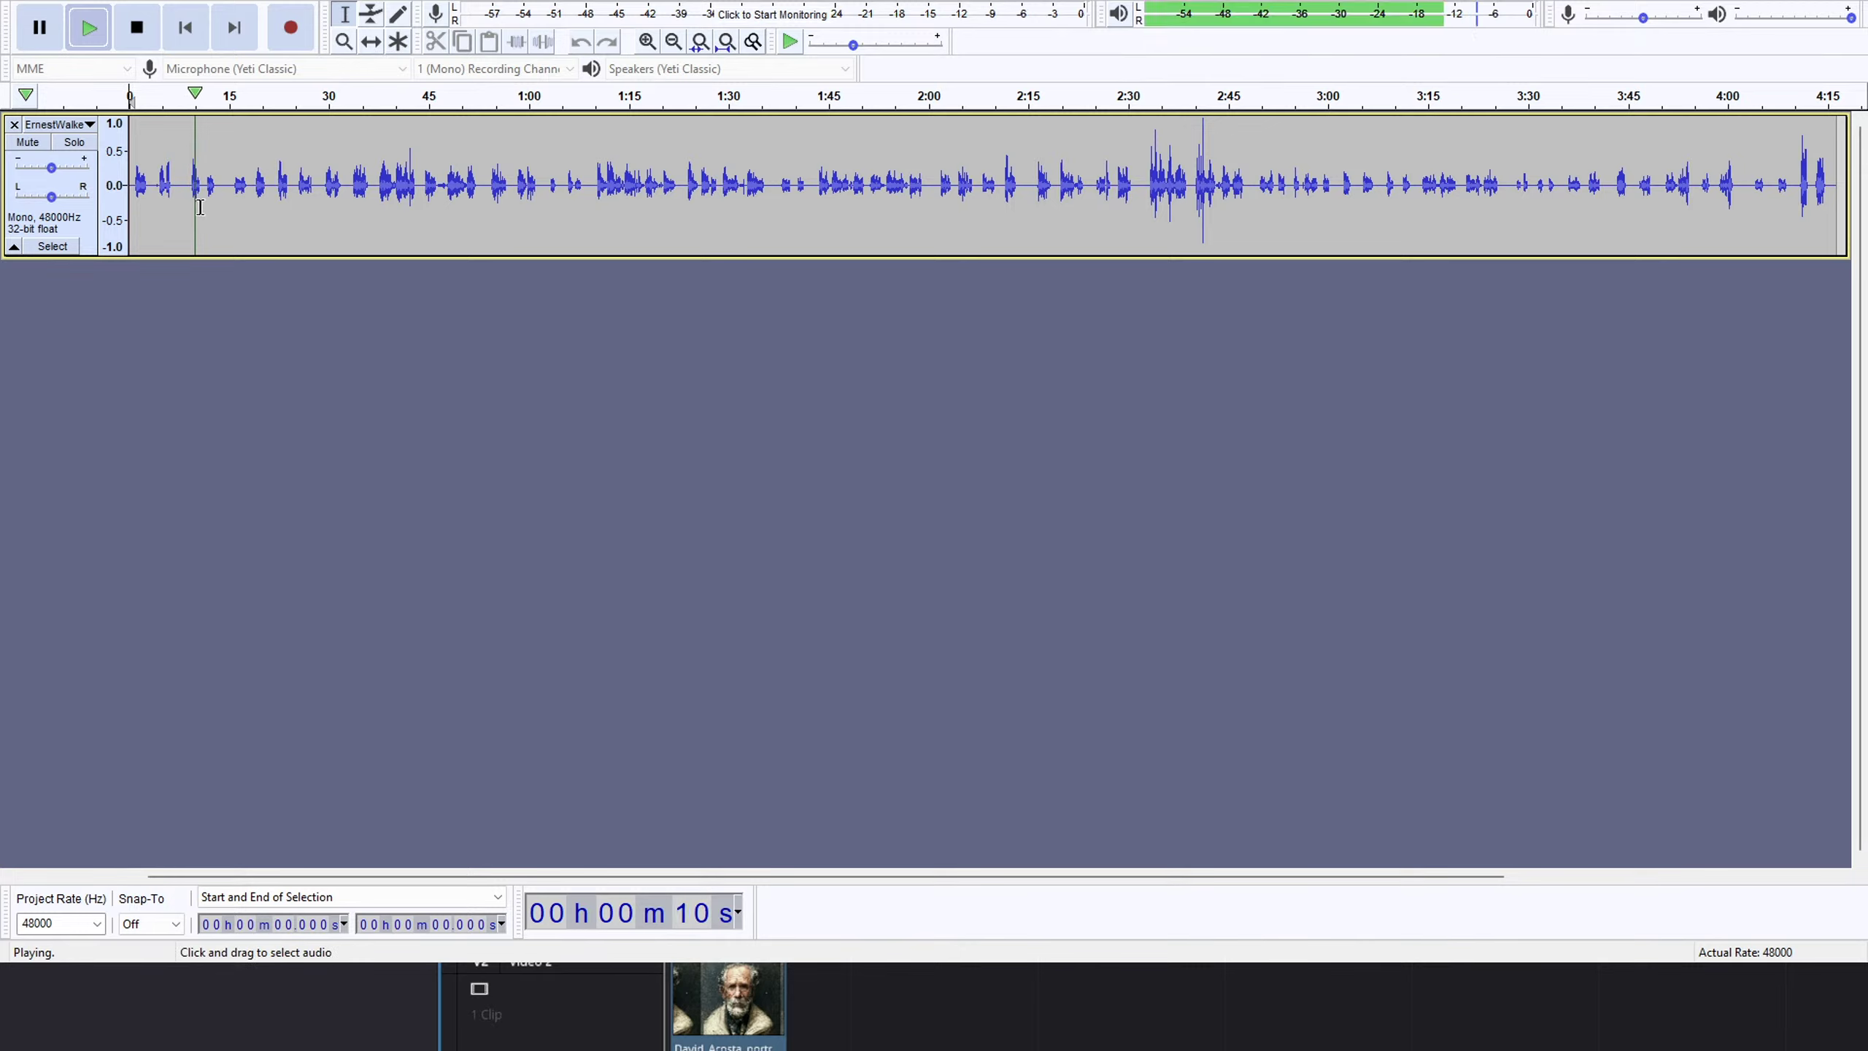
left_click(132, 96)
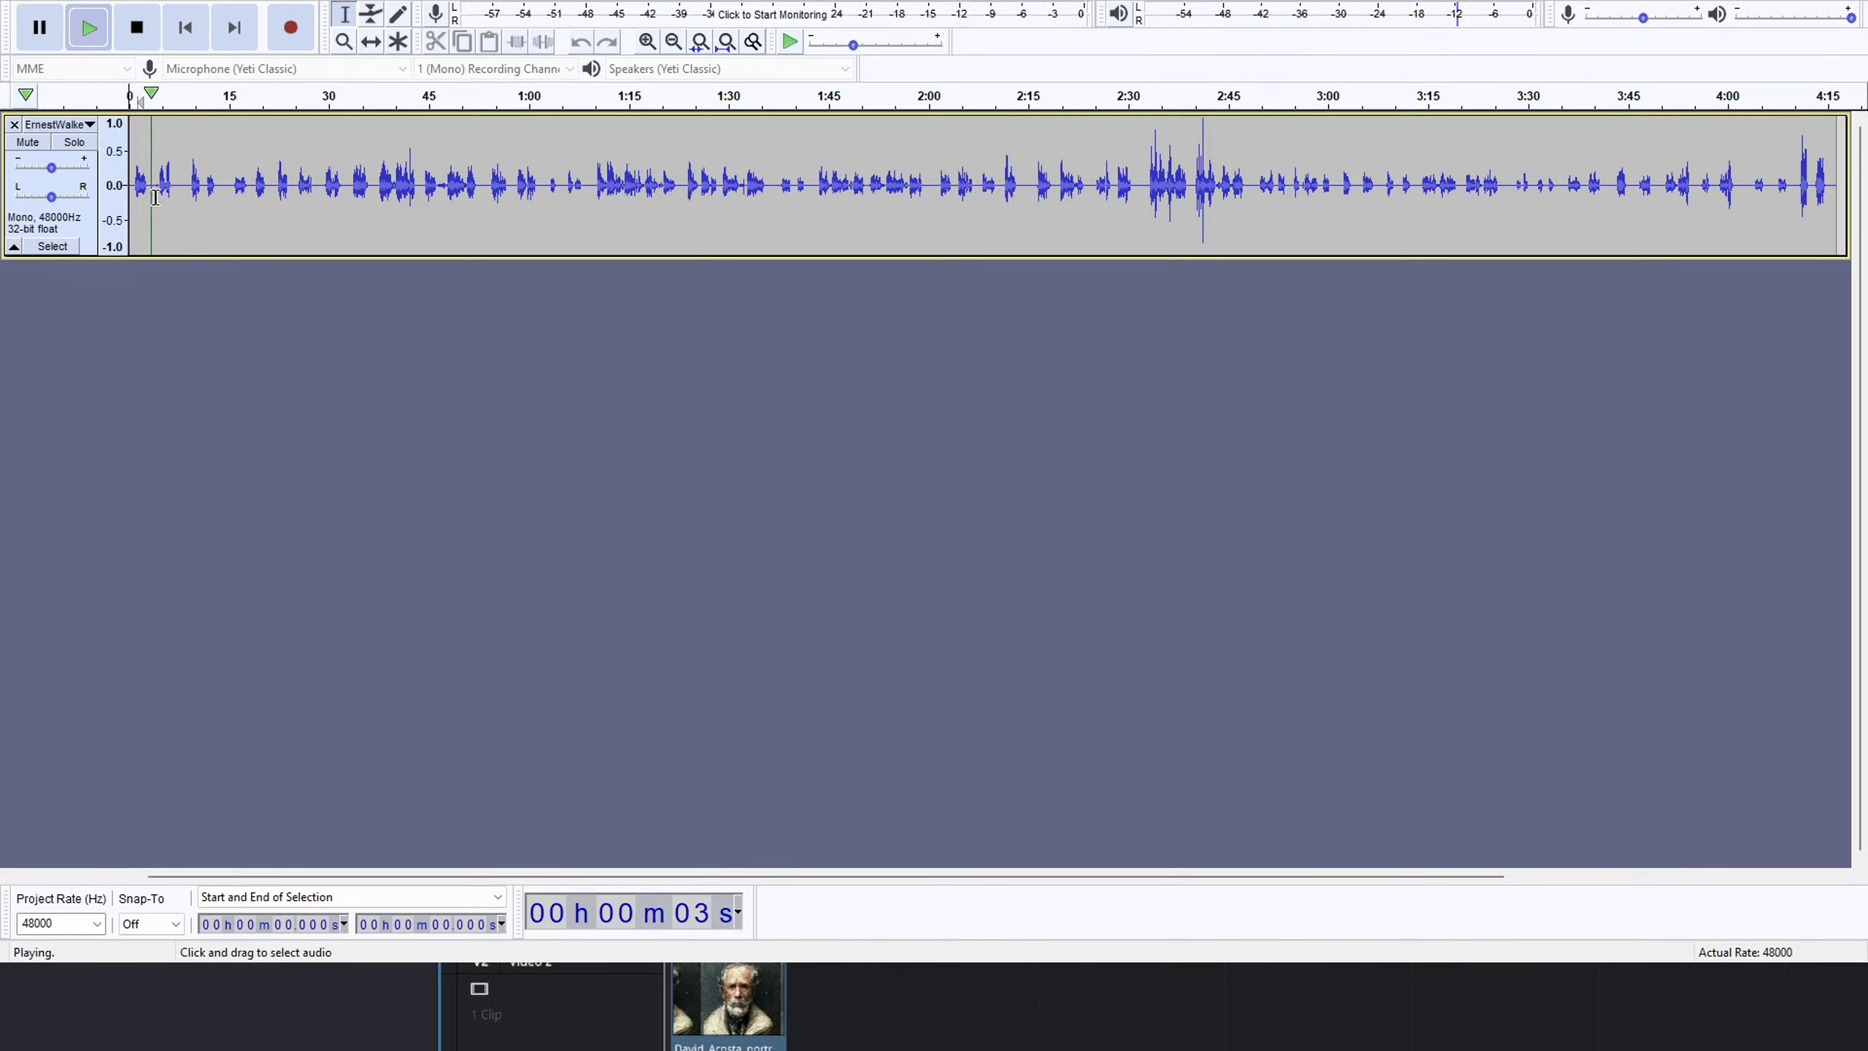
left_click(133, 235)
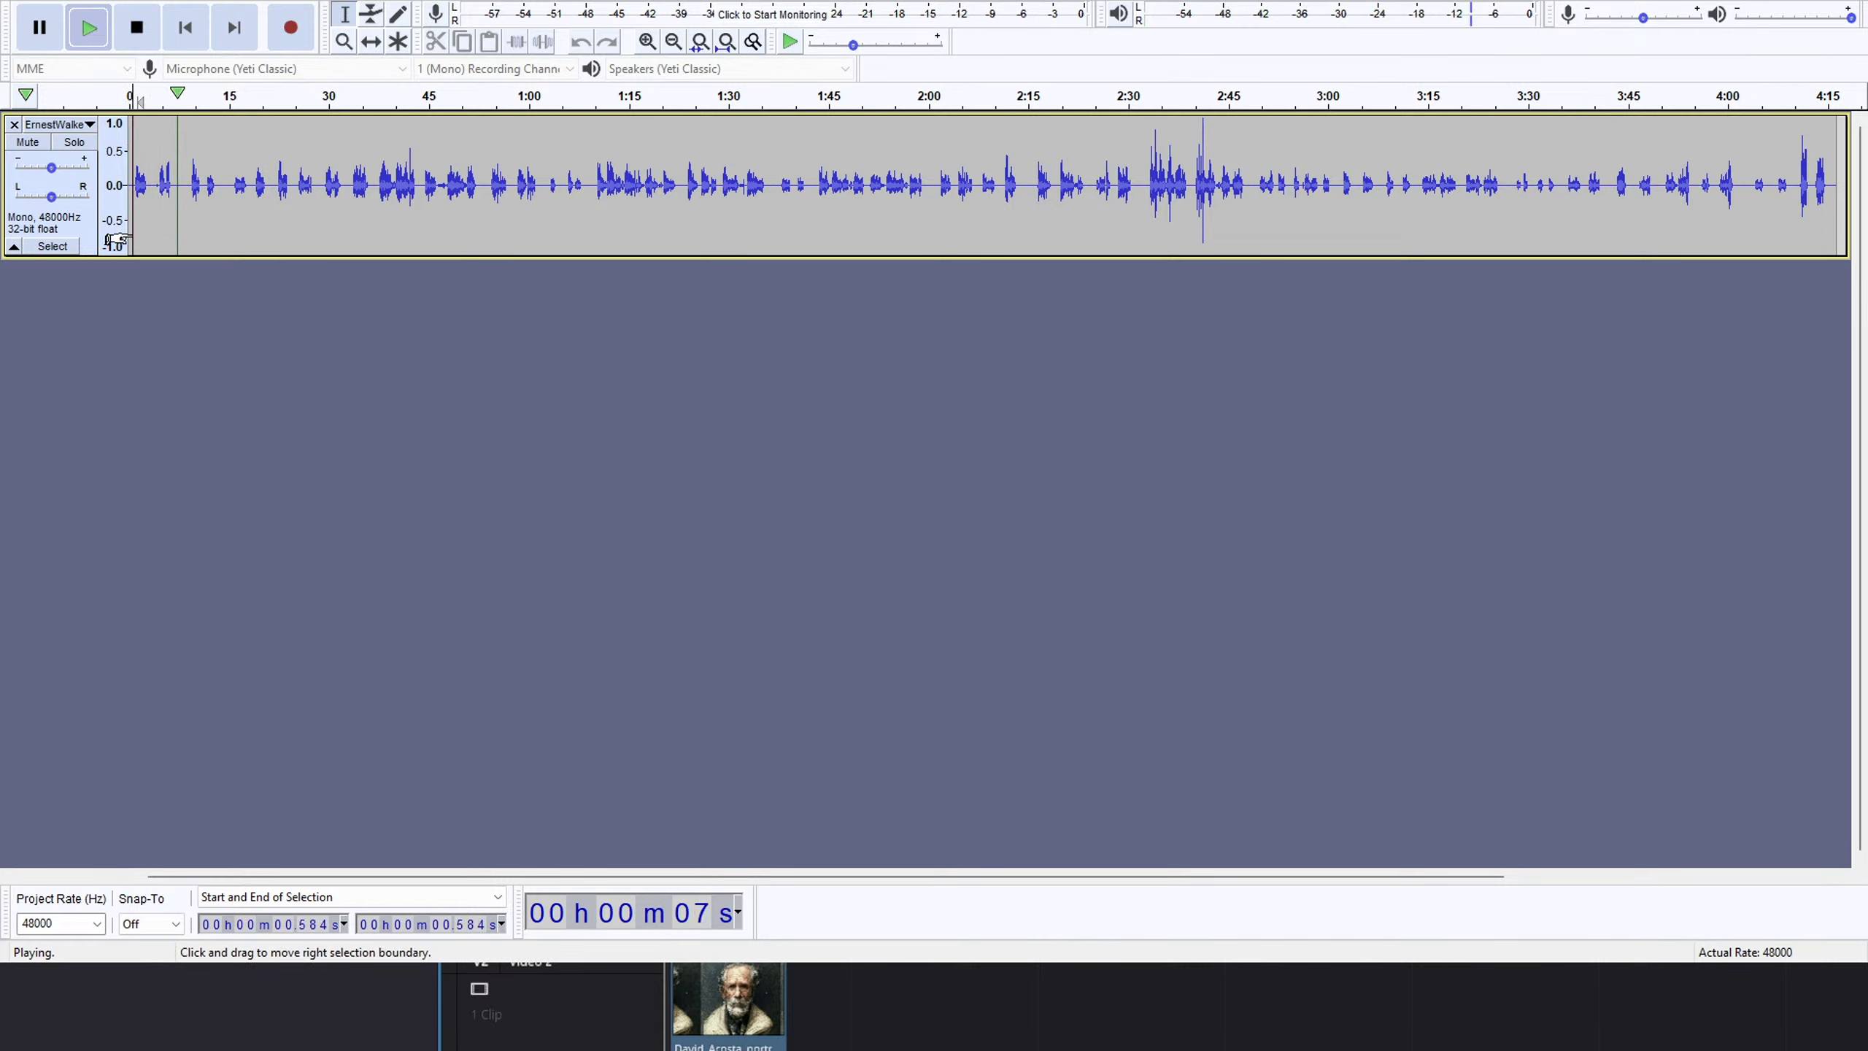
key("space")
key("space")
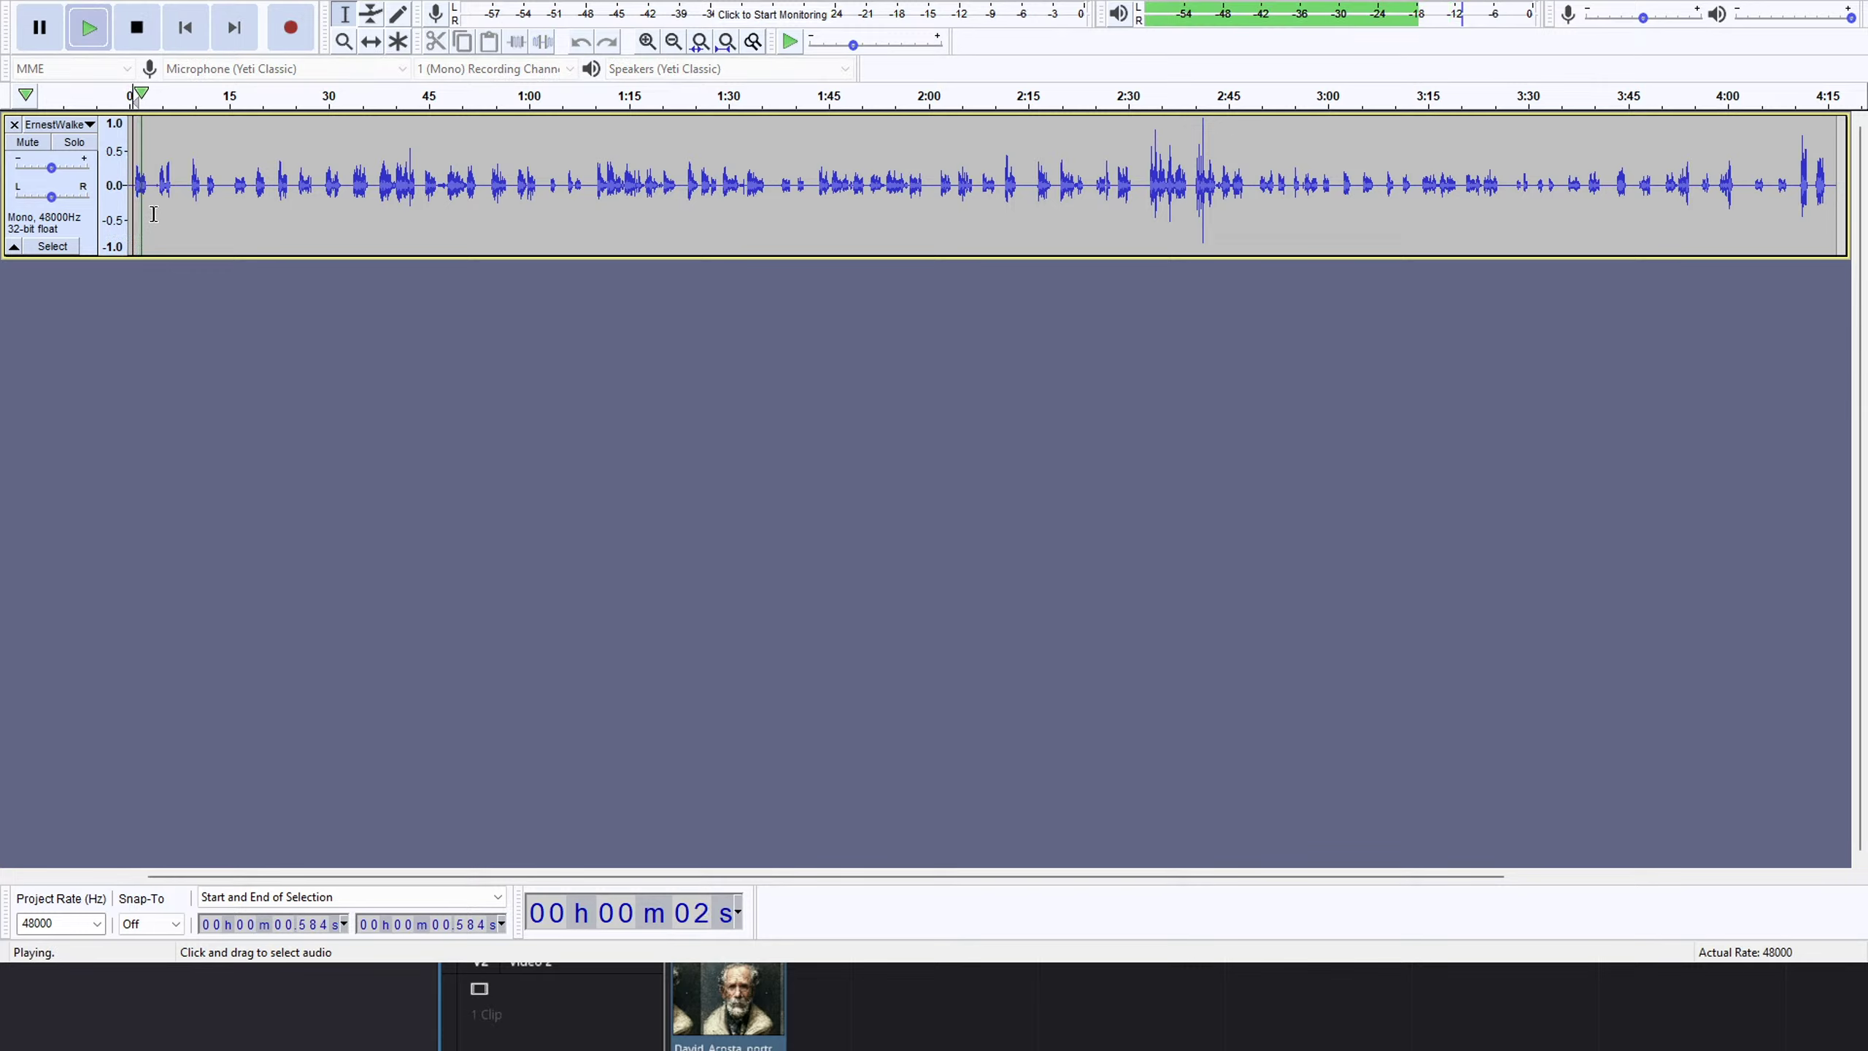
Select the second take from about 3.7 s to 8.0 s for playback, and return the cursor to the track start.
mouse_move(152, 210)
left_mouse_down()
mouse_move(182, 197)
mouse_move(156, 216)
left_mouse_up()
key("space")
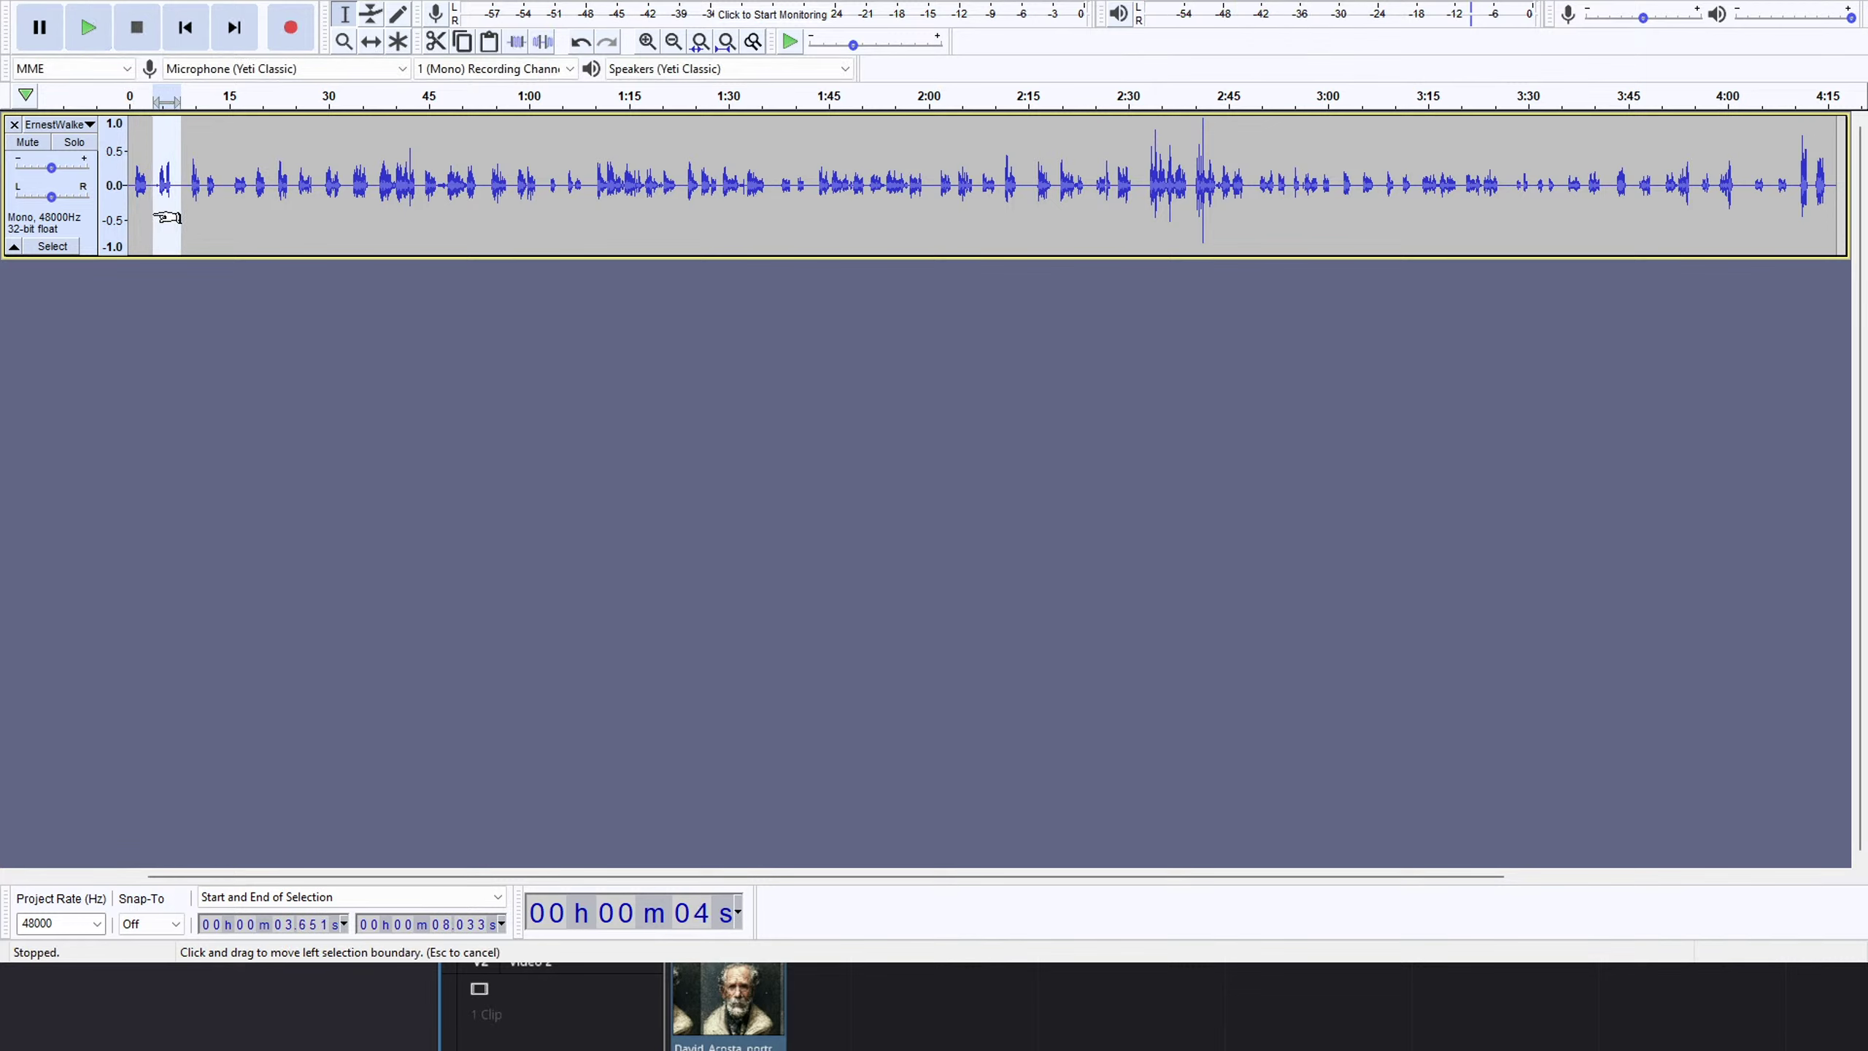
key("space")
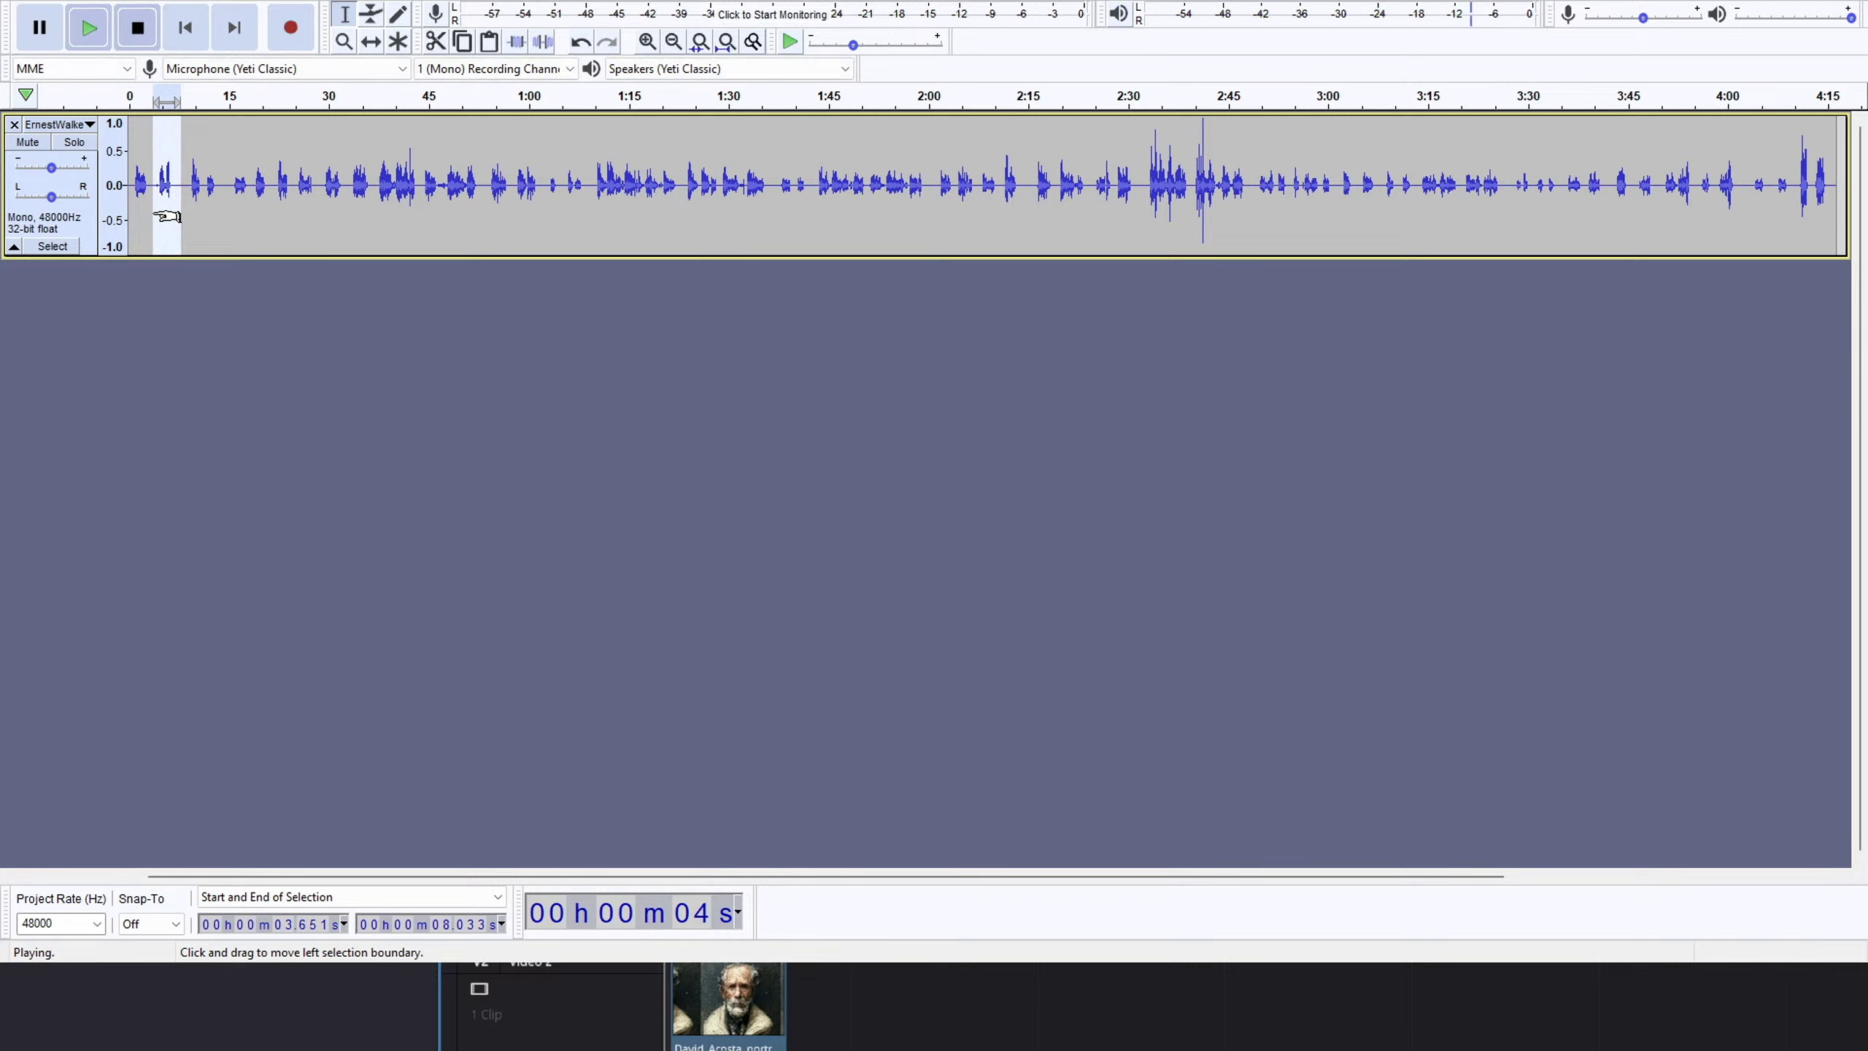
left_click(196, 213)
key("Home")
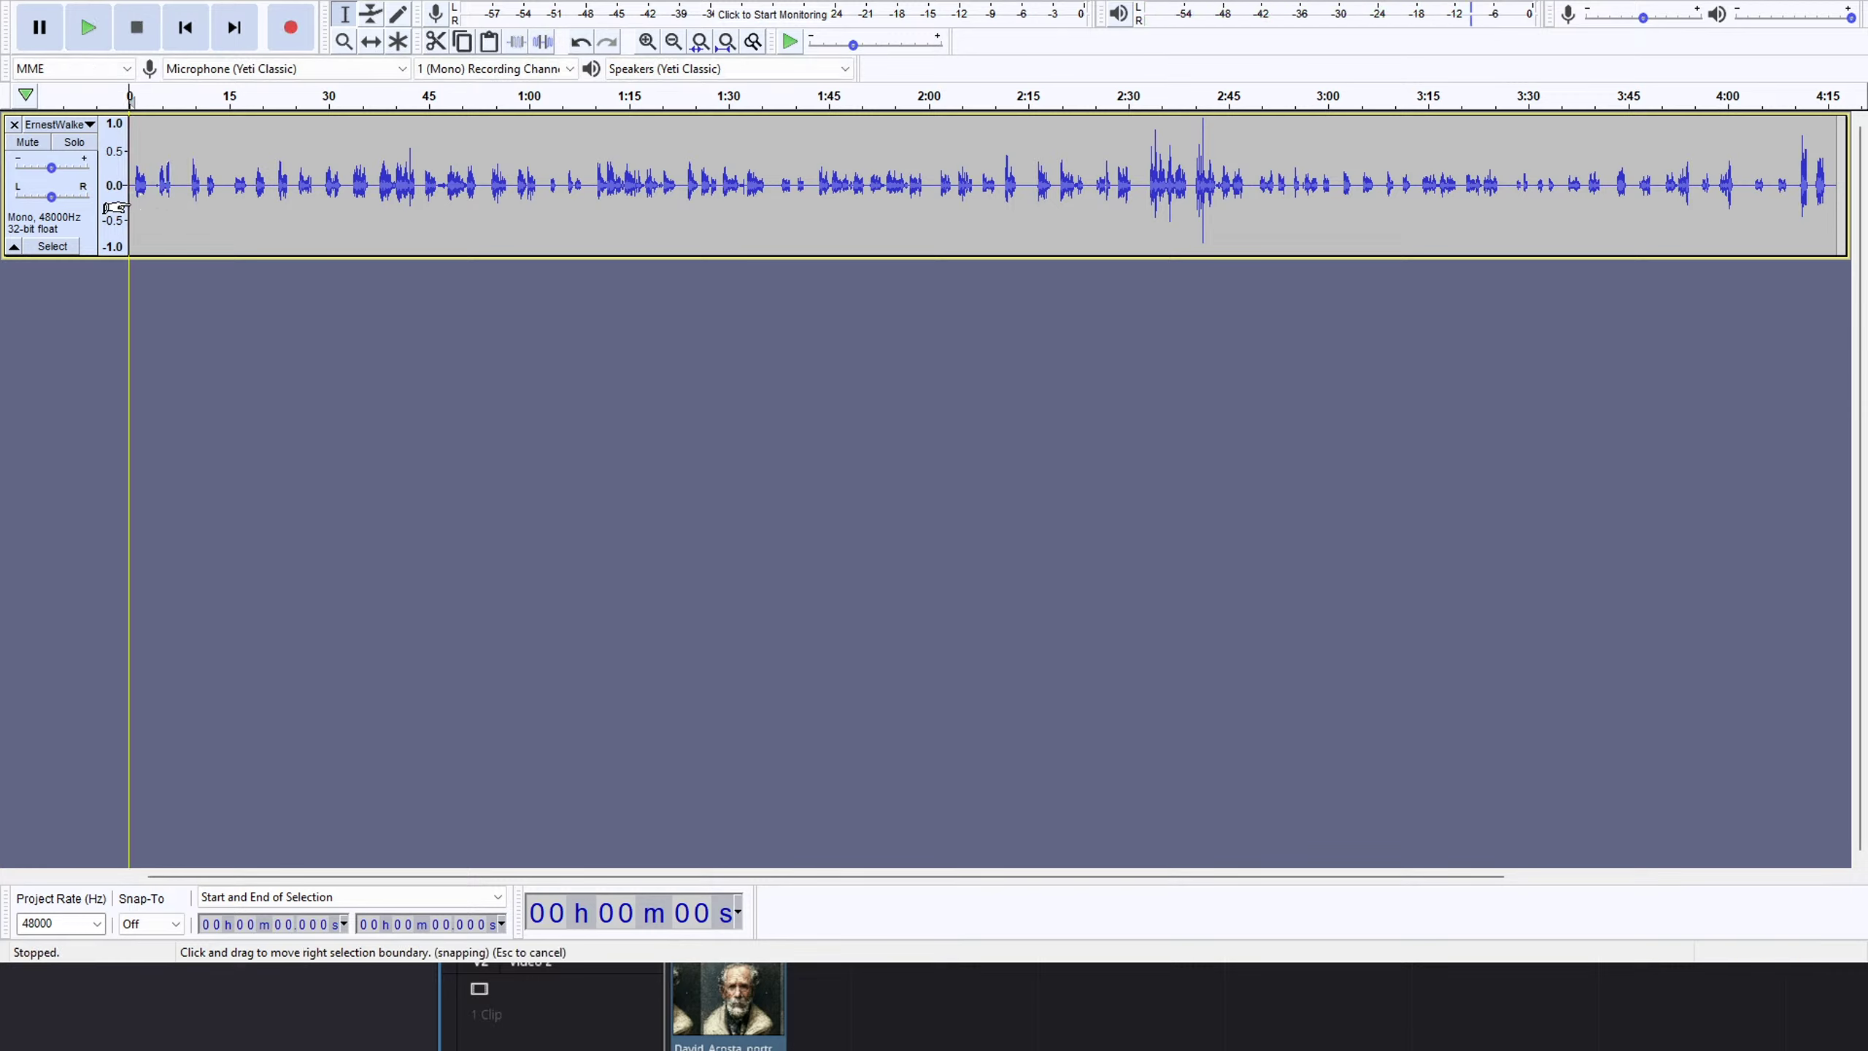
Play the first two takes from the track start to compare them.
key("space")
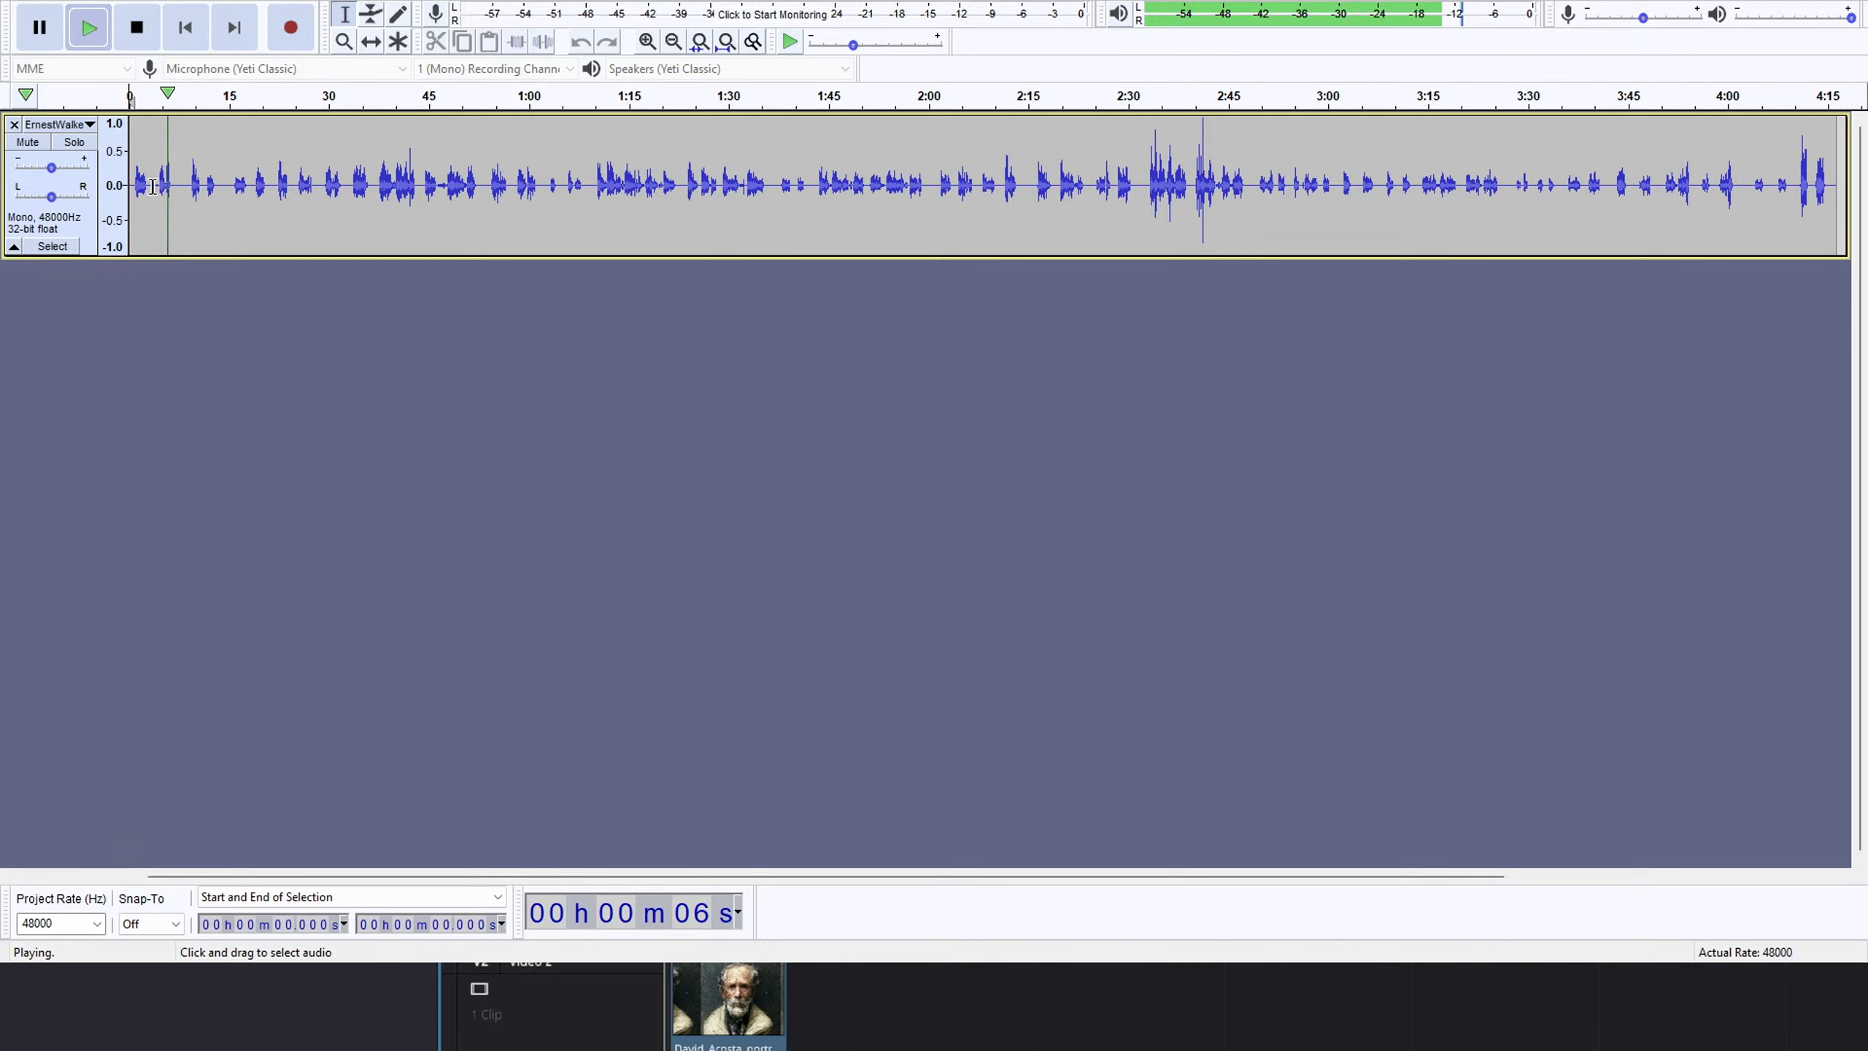
left_click_drag(155, 185, 174, 183)
key("Escape")
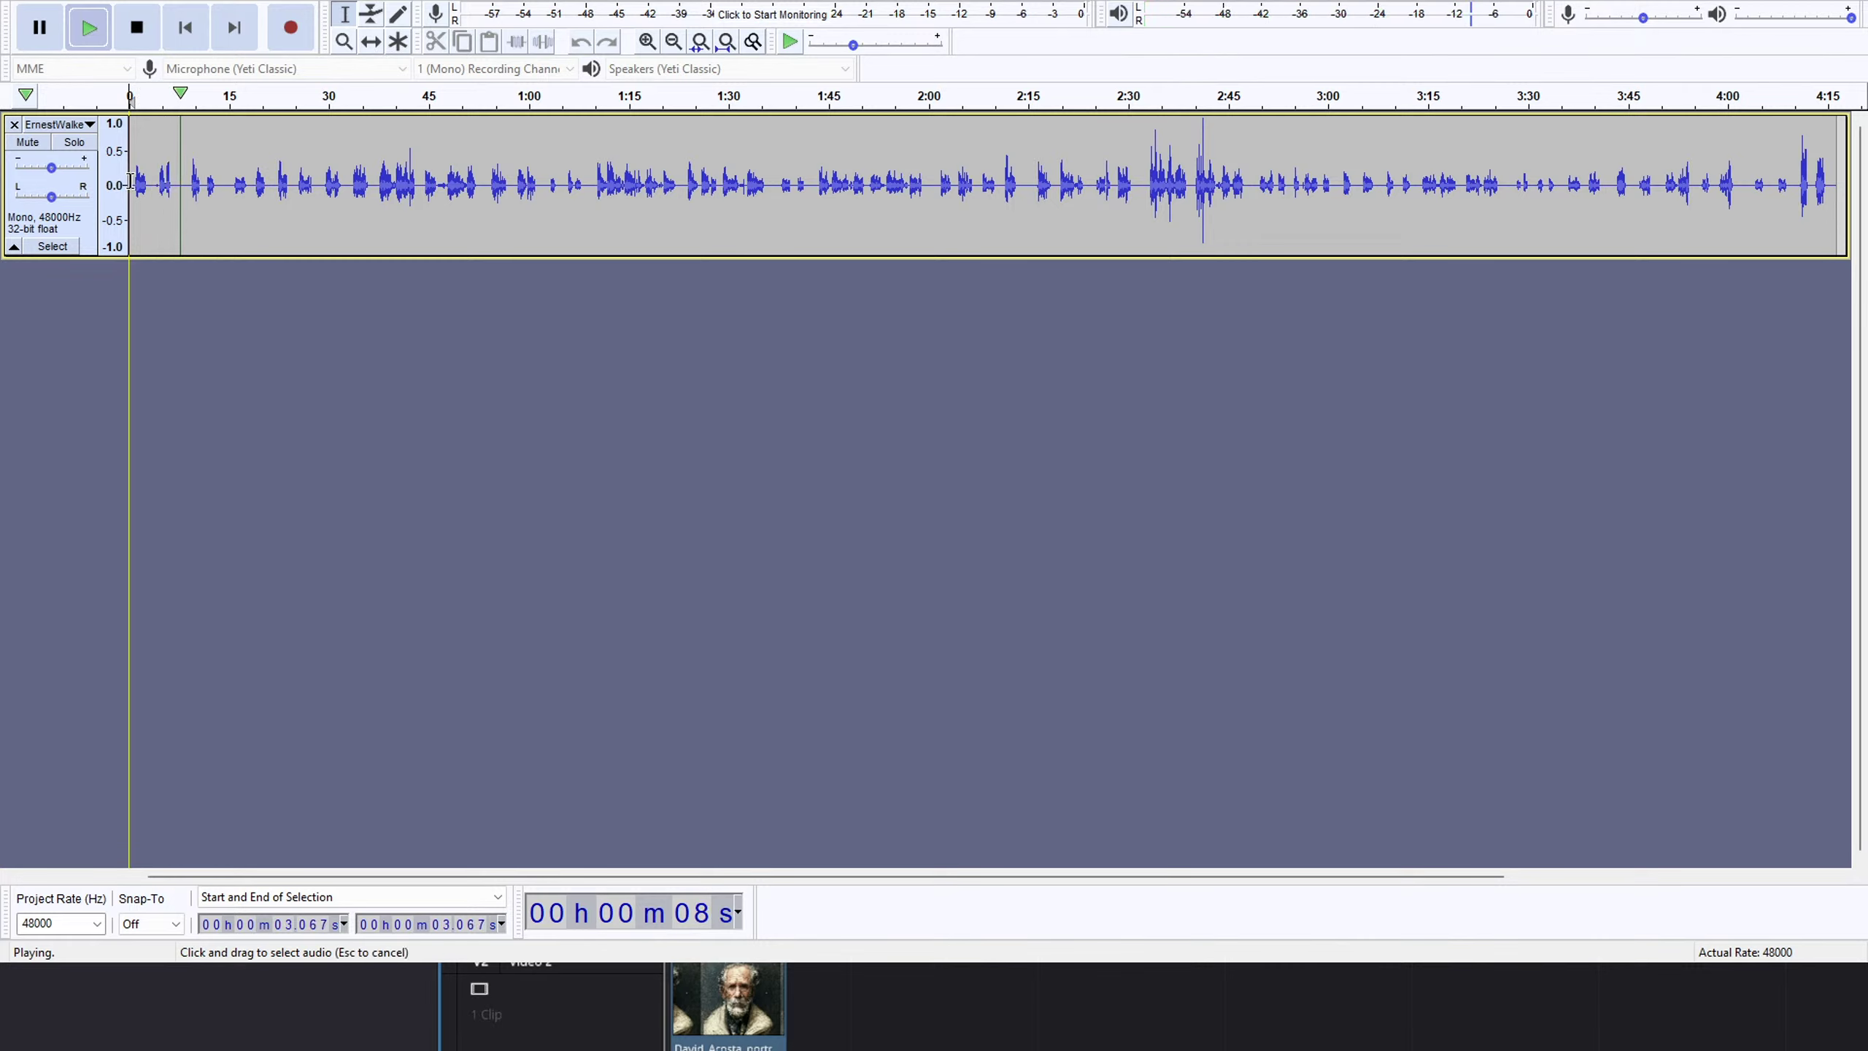
key("space")
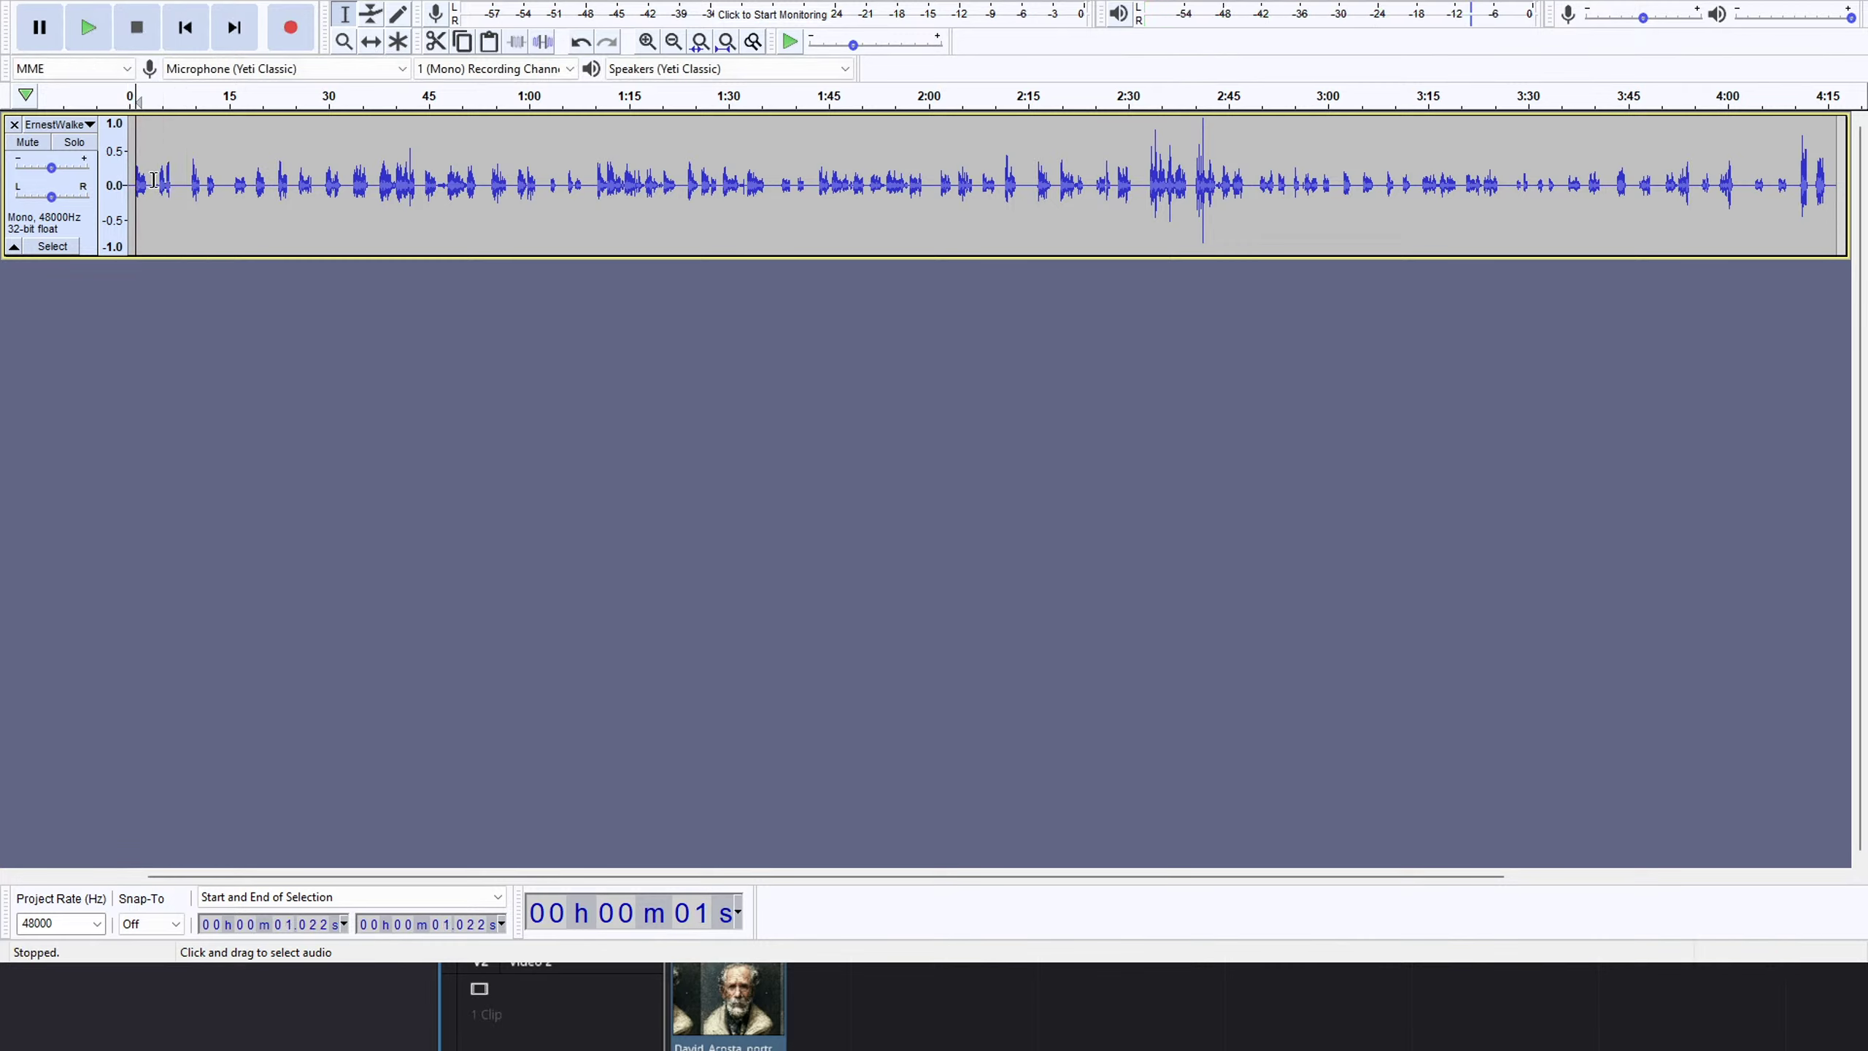
Recheck the opening take by playing it from about 1.0 s and from about 0.7 s.
key("space")
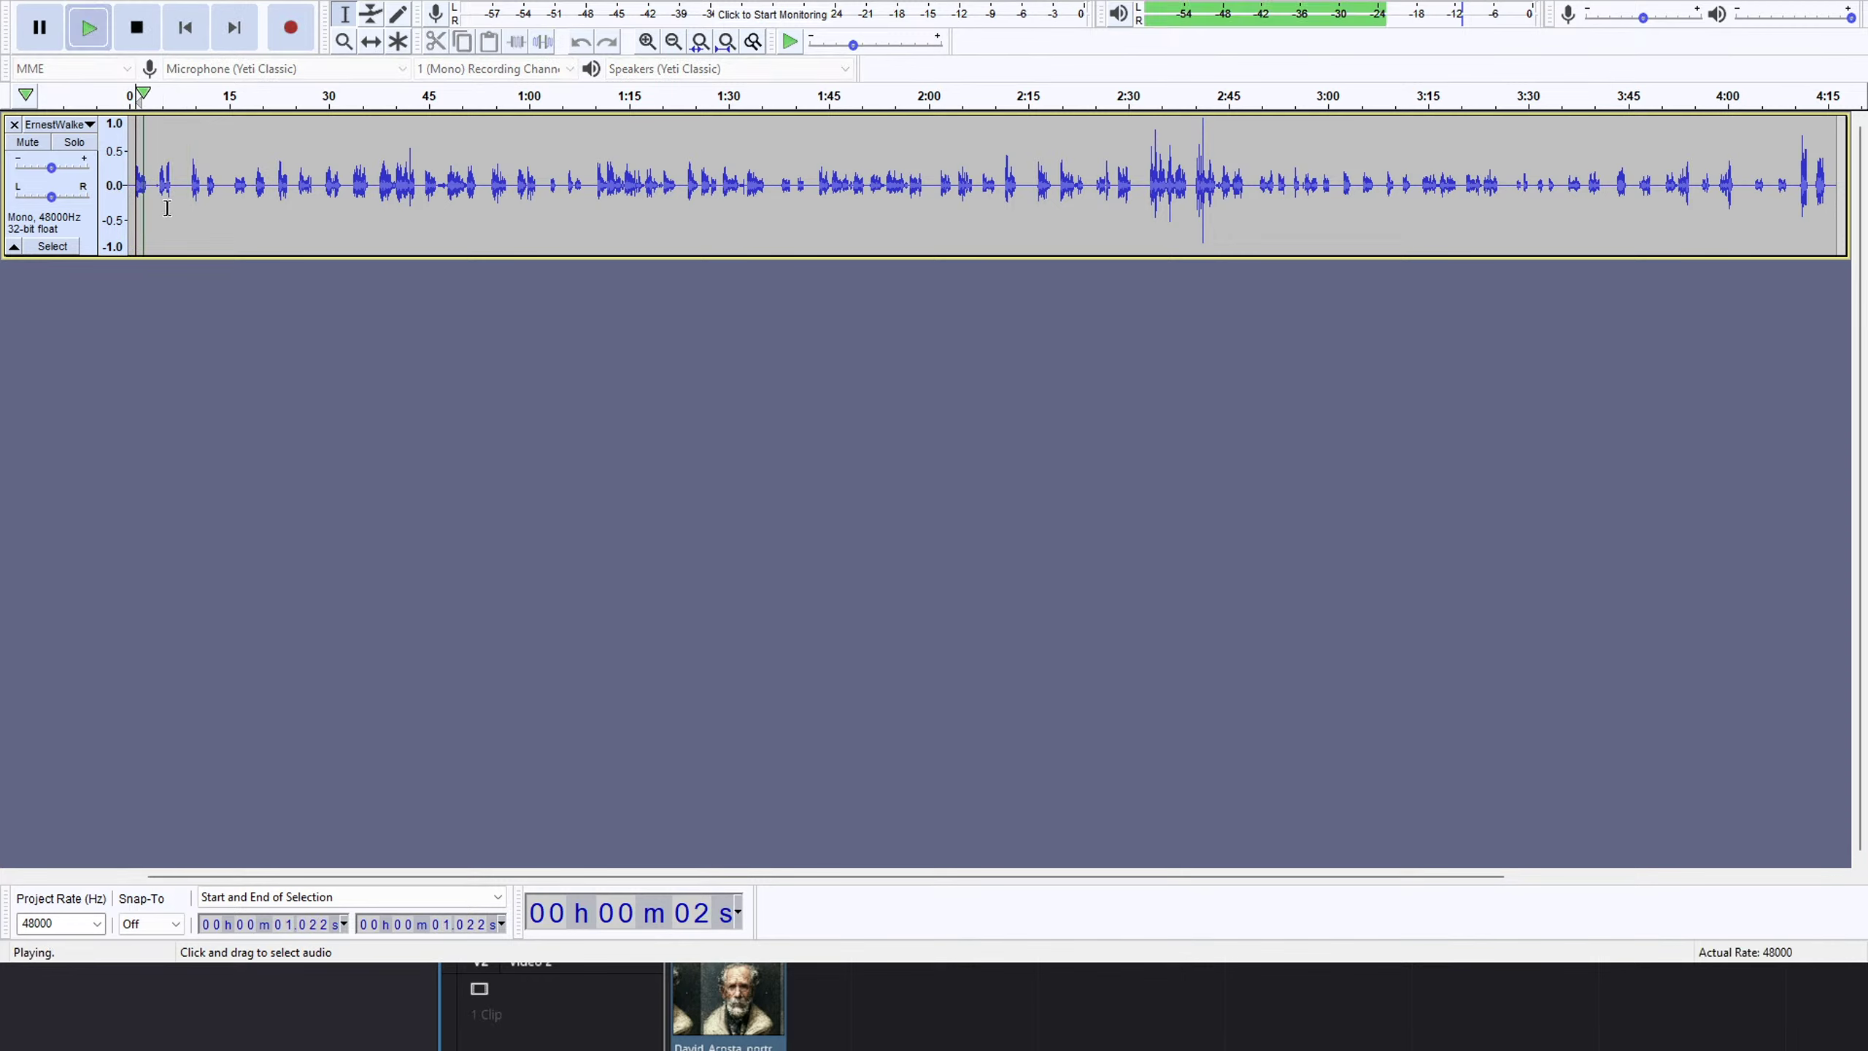
key("space")
key("space")
key("space")
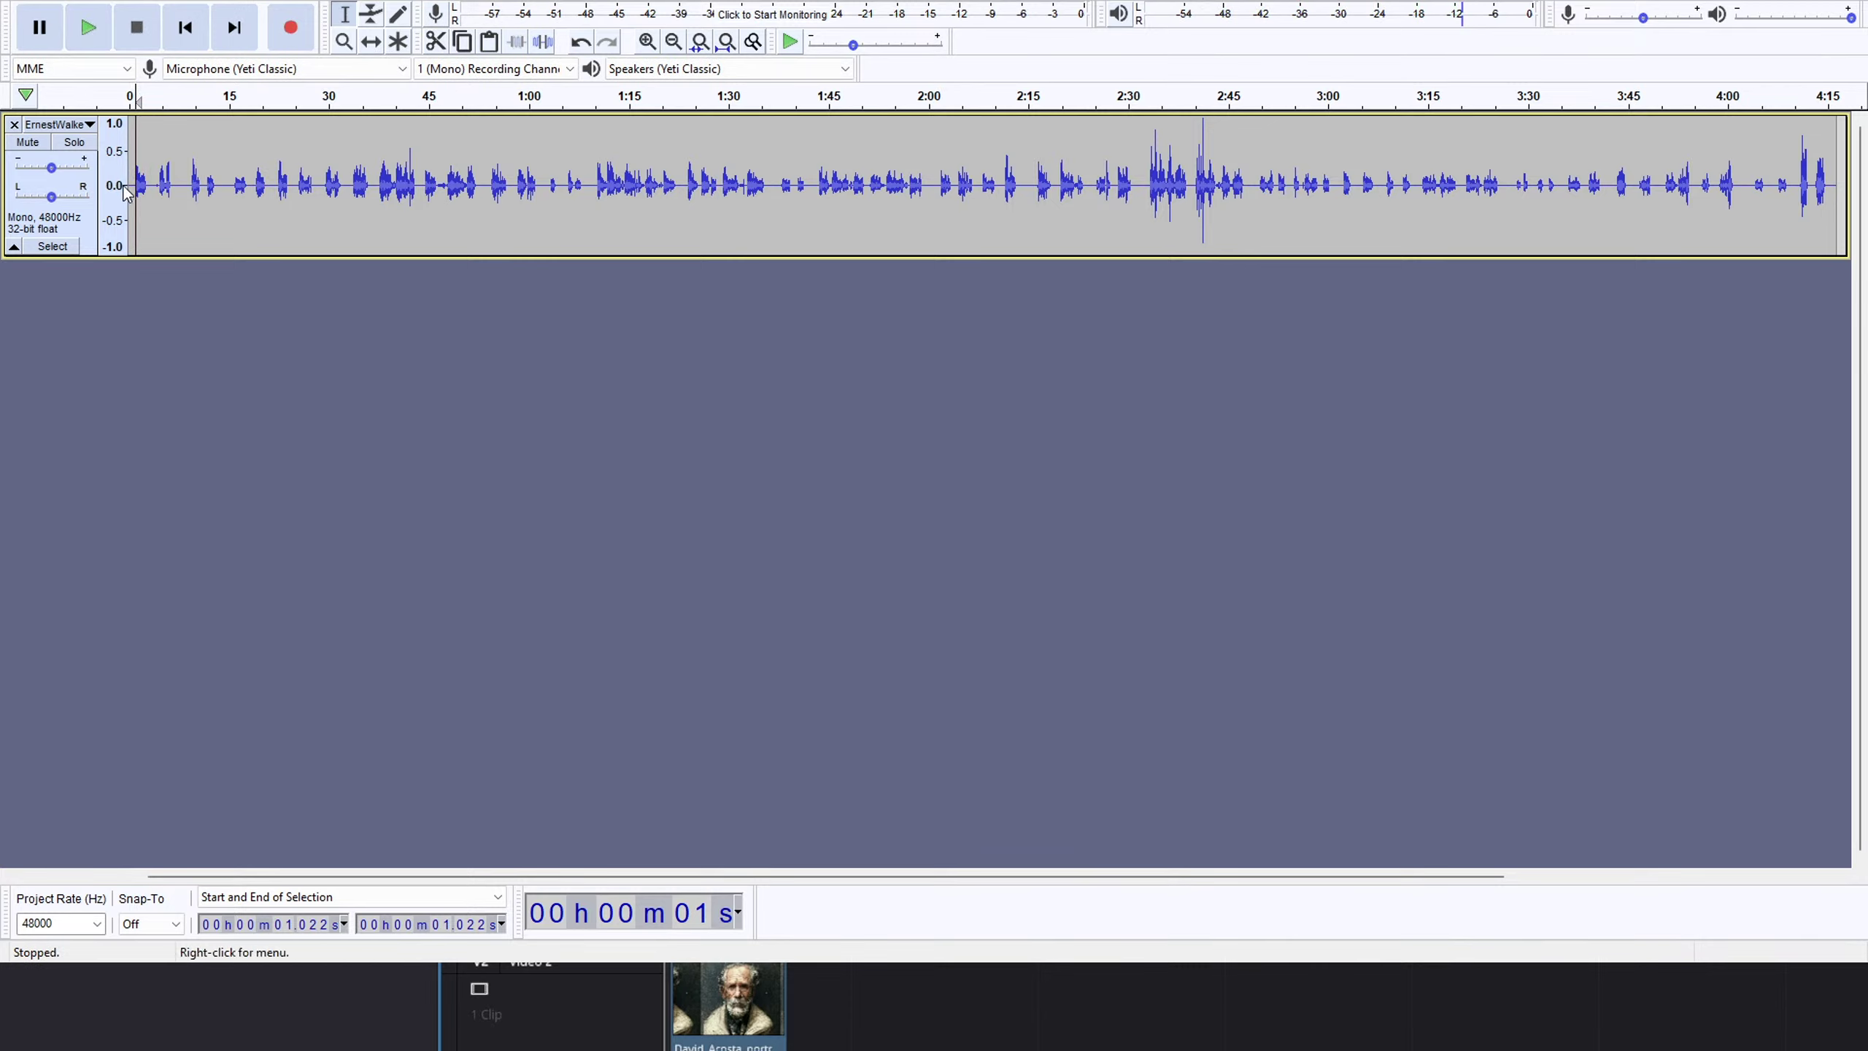
left_click(135, 217)
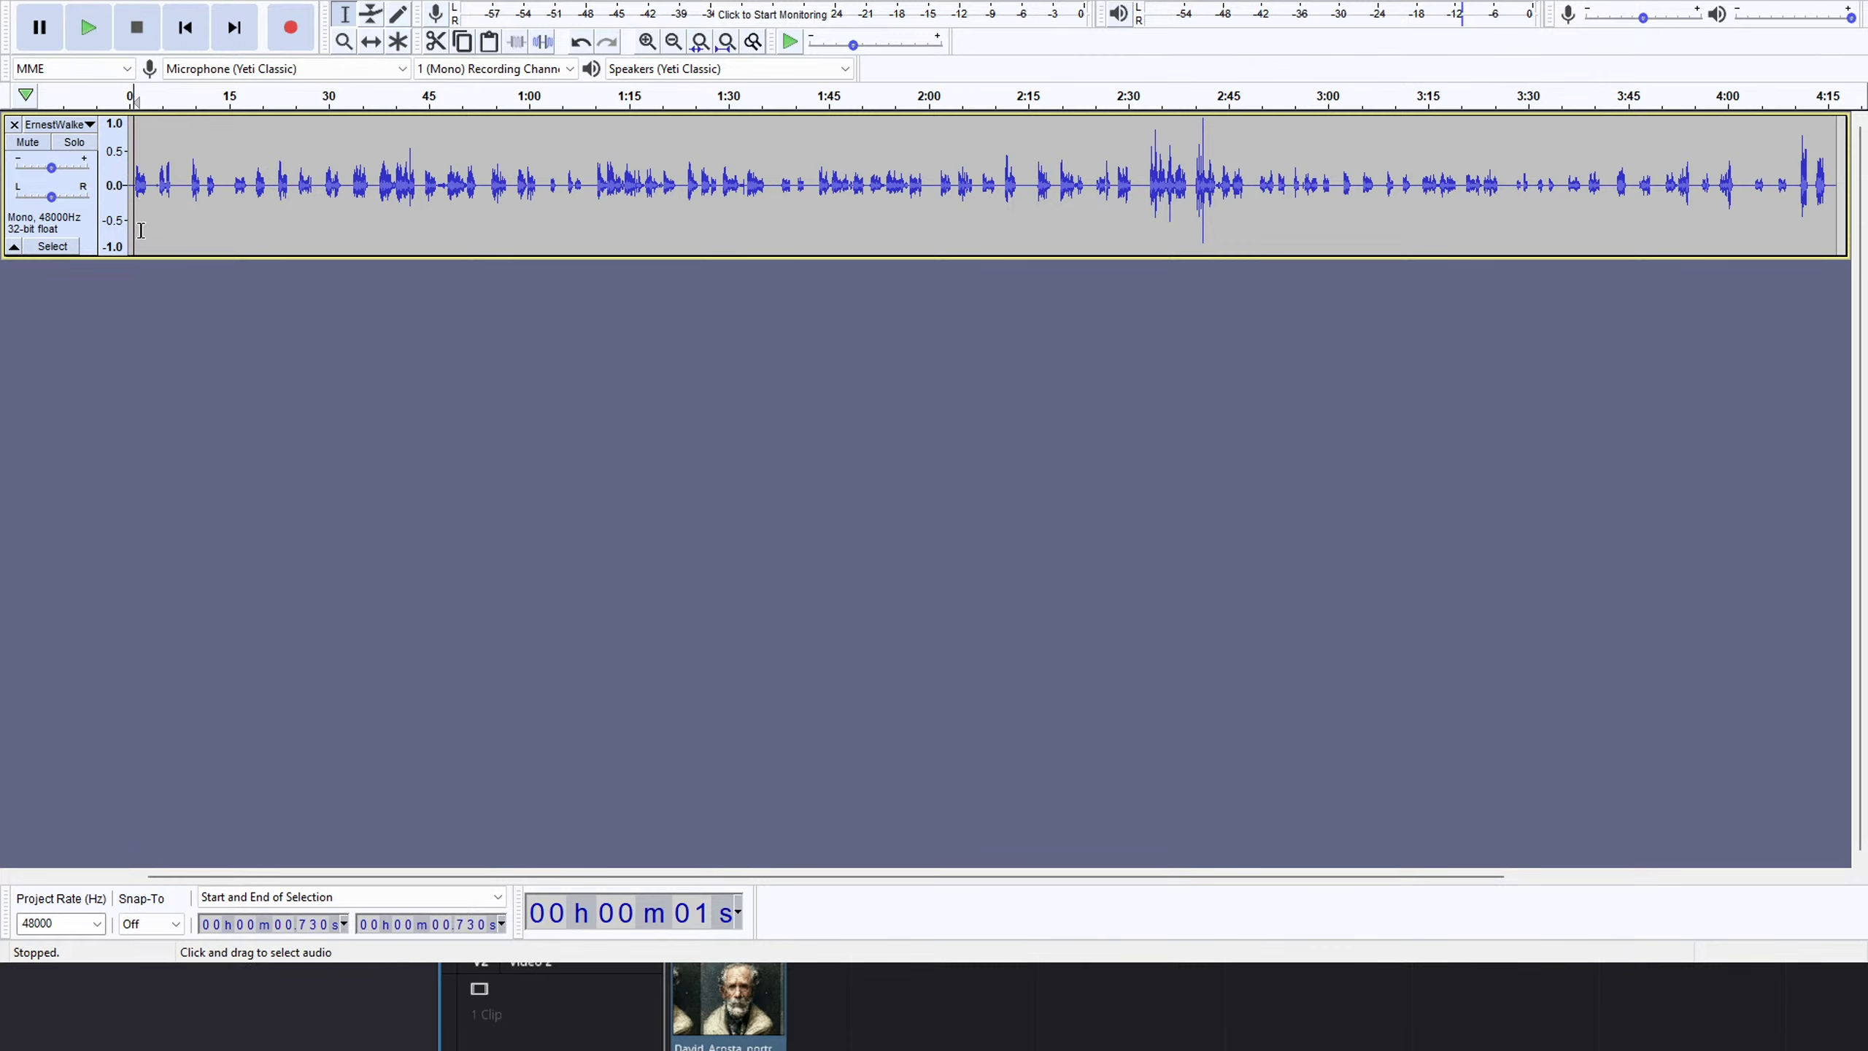
key("space")
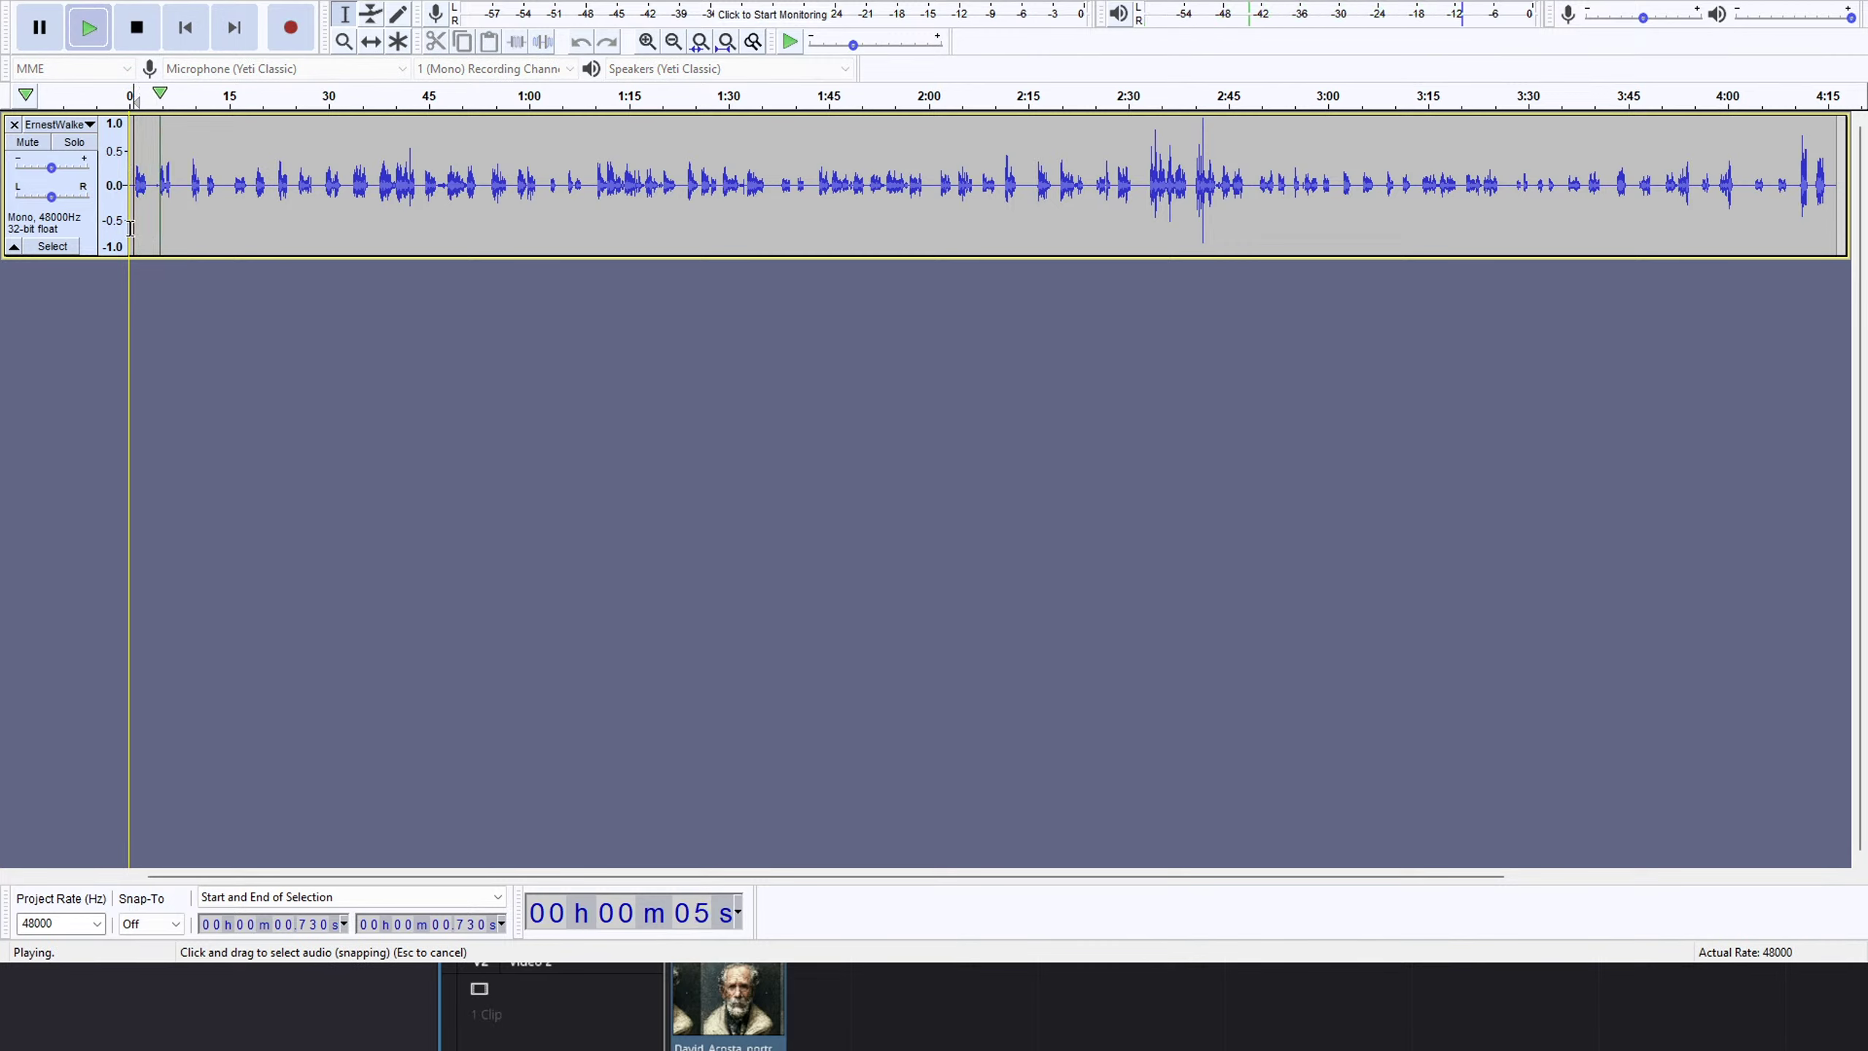
key("space")
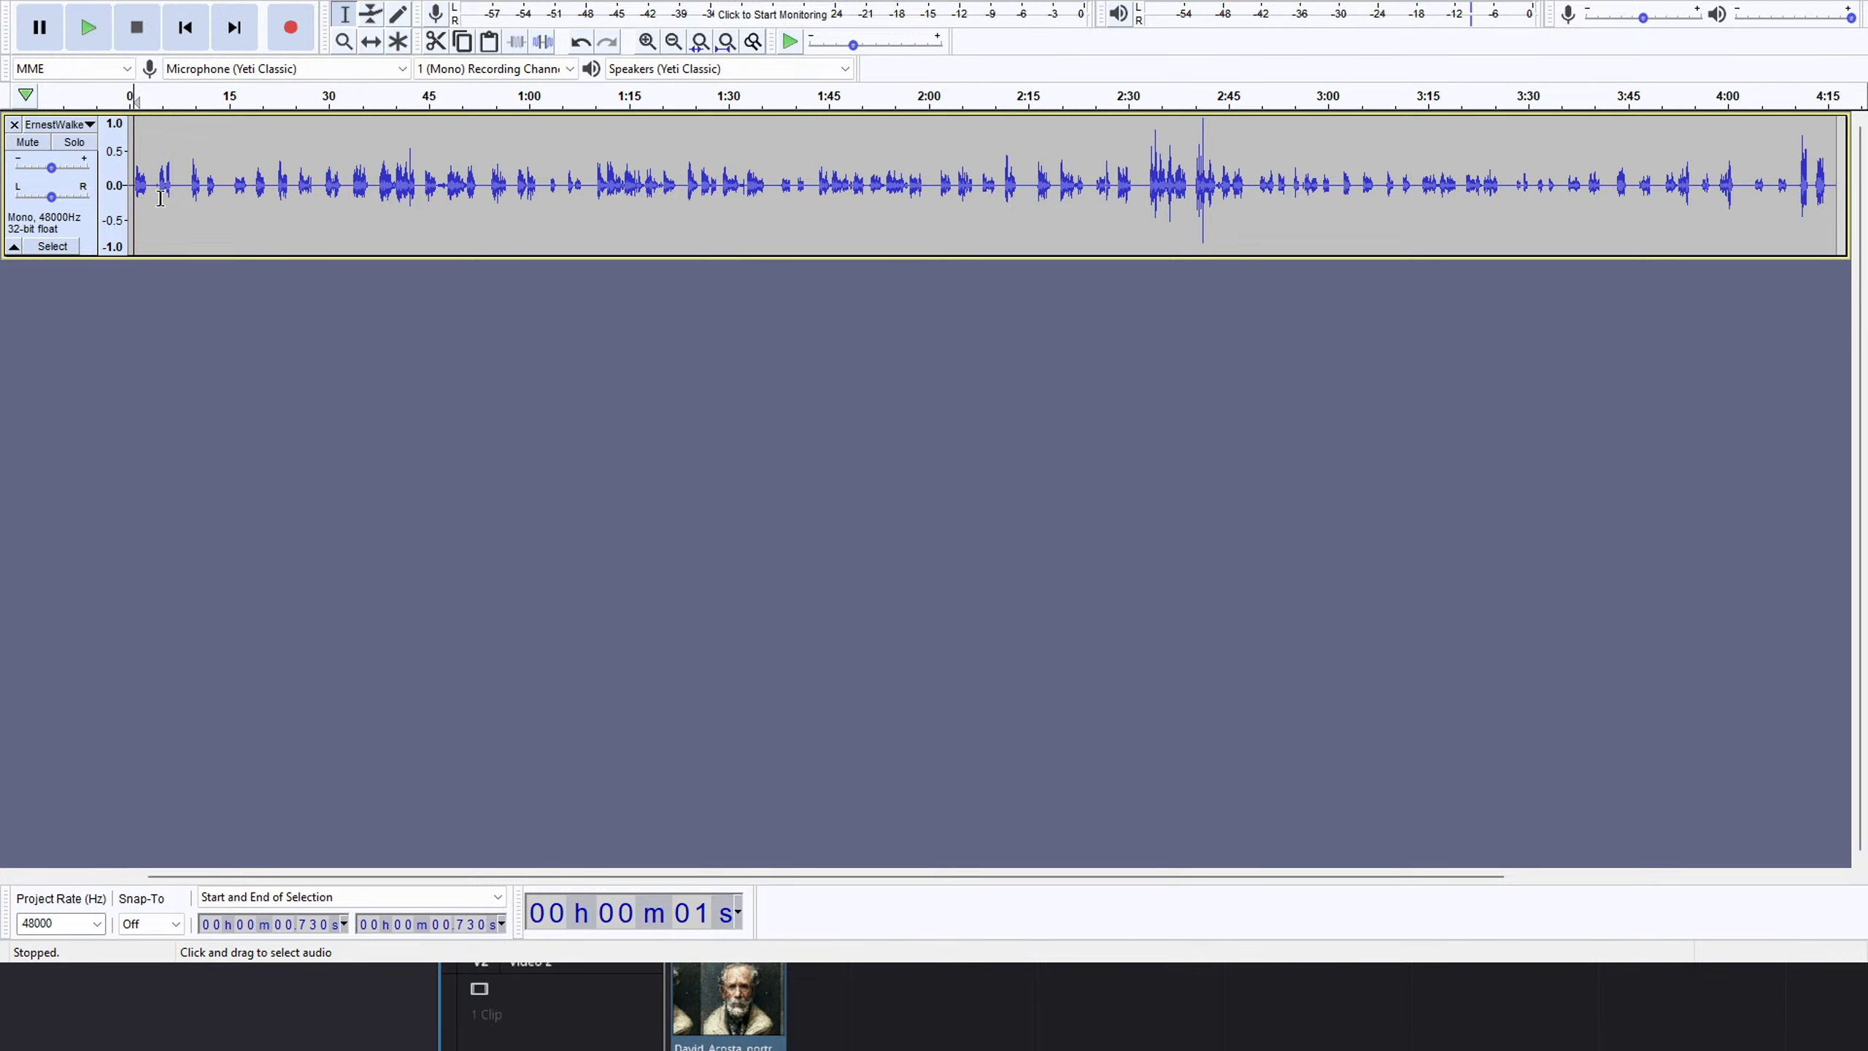
Delete the second take from about 3.5 s to 7.6 s, and play on from the cut.
left_click_drag(154, 188, 178, 187)
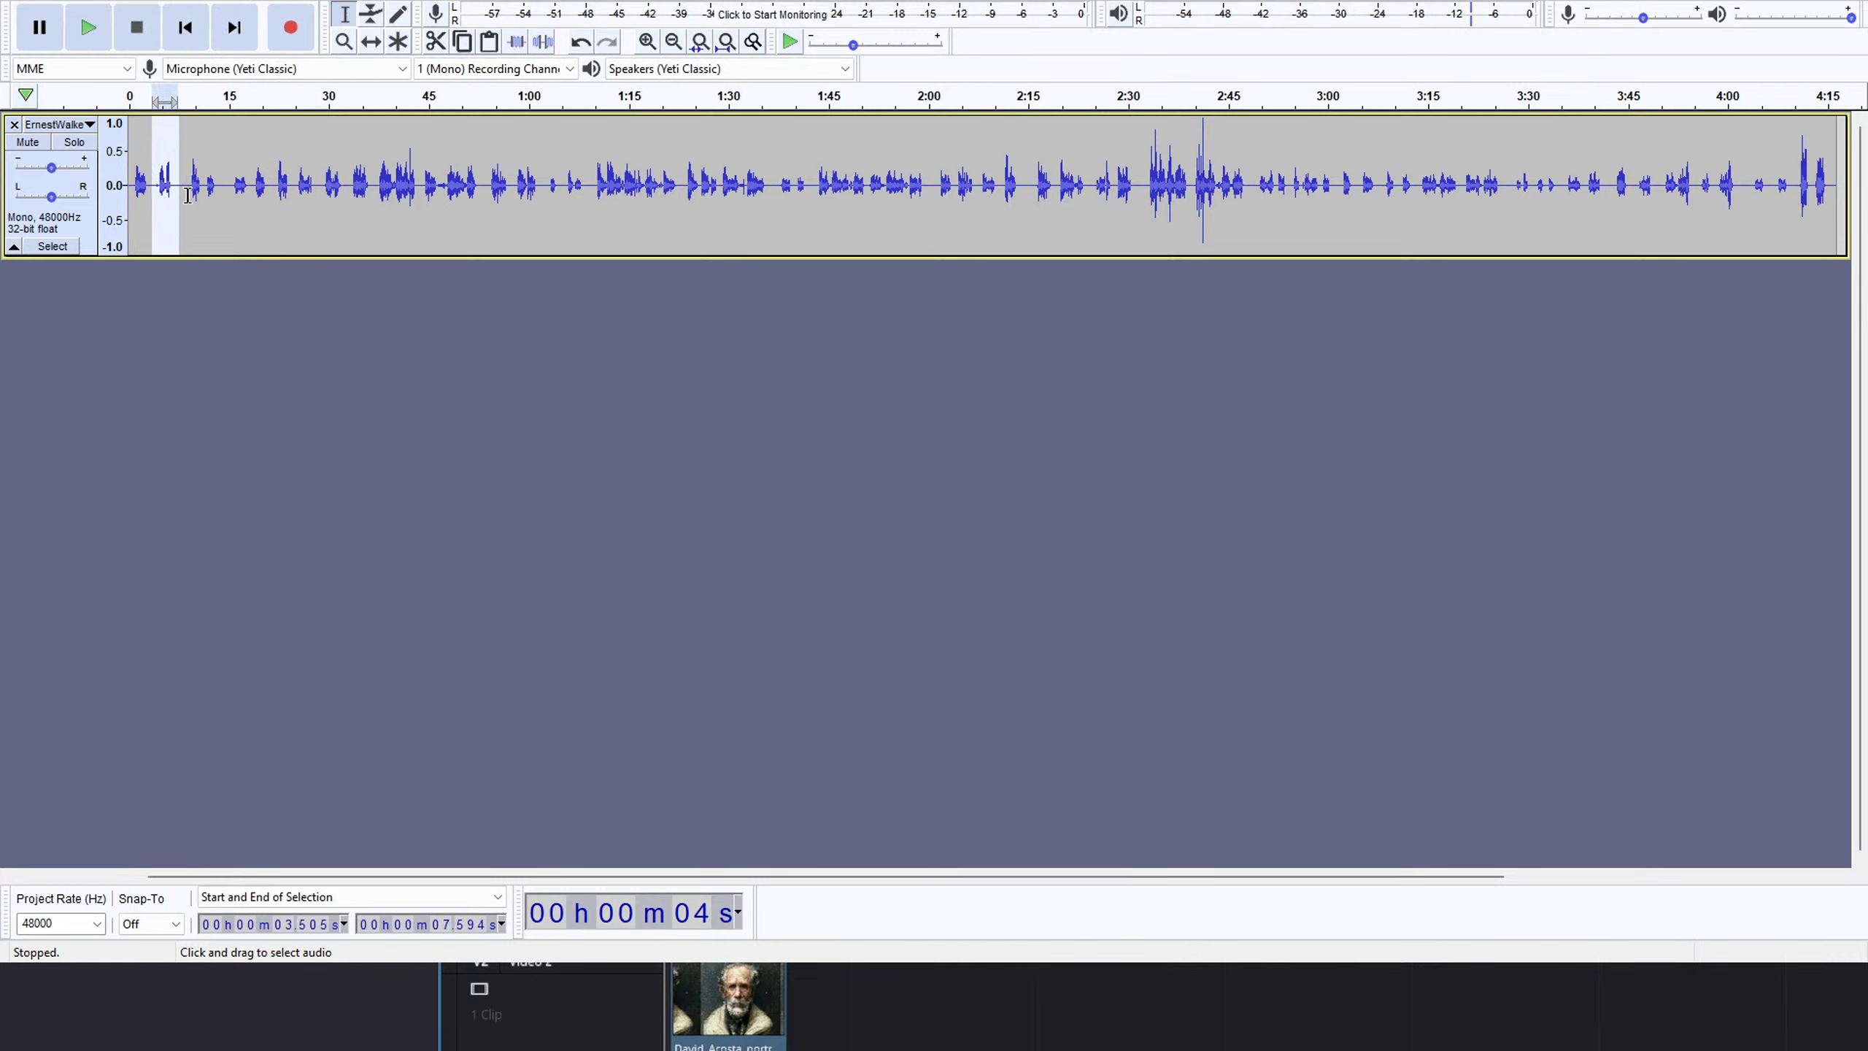
key("Delete")
key("space")
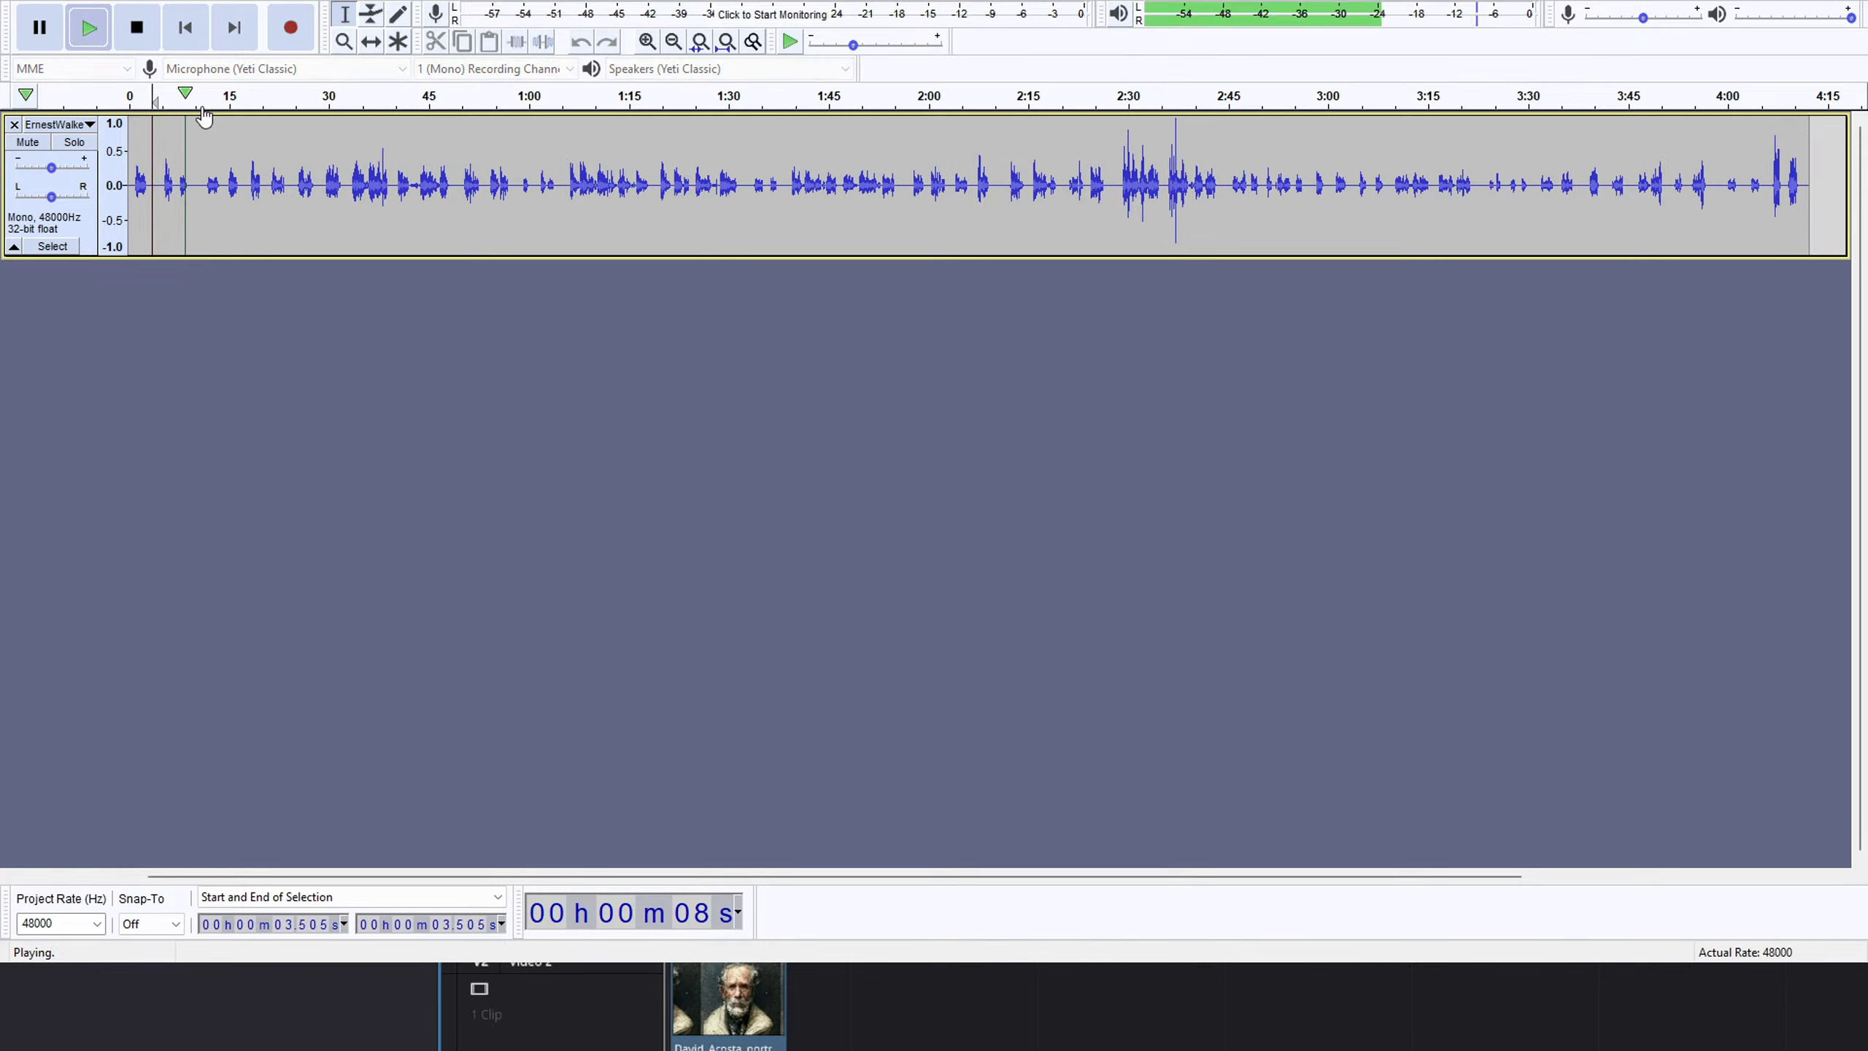
key("space")
key("space")
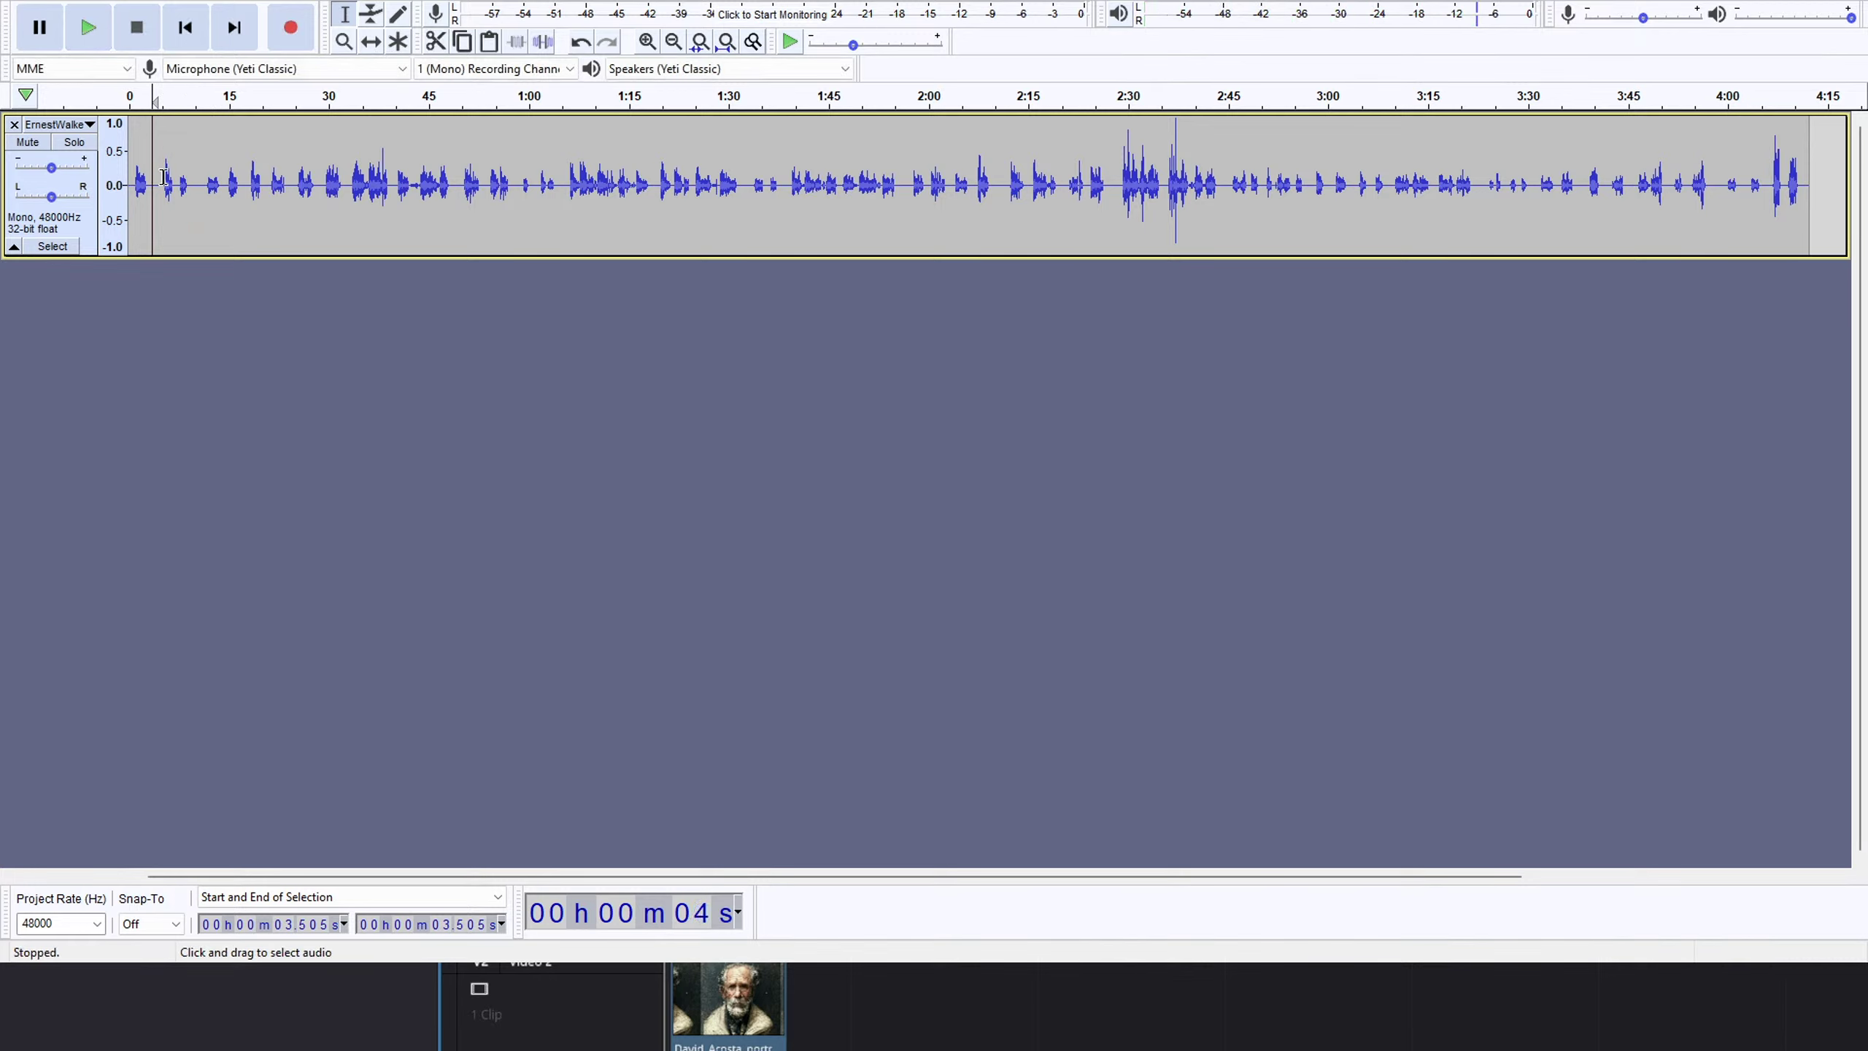
Play the take from about 5.1 s, and delete the audio from about 7.3 s to 9.6 s.
left_click(164, 202)
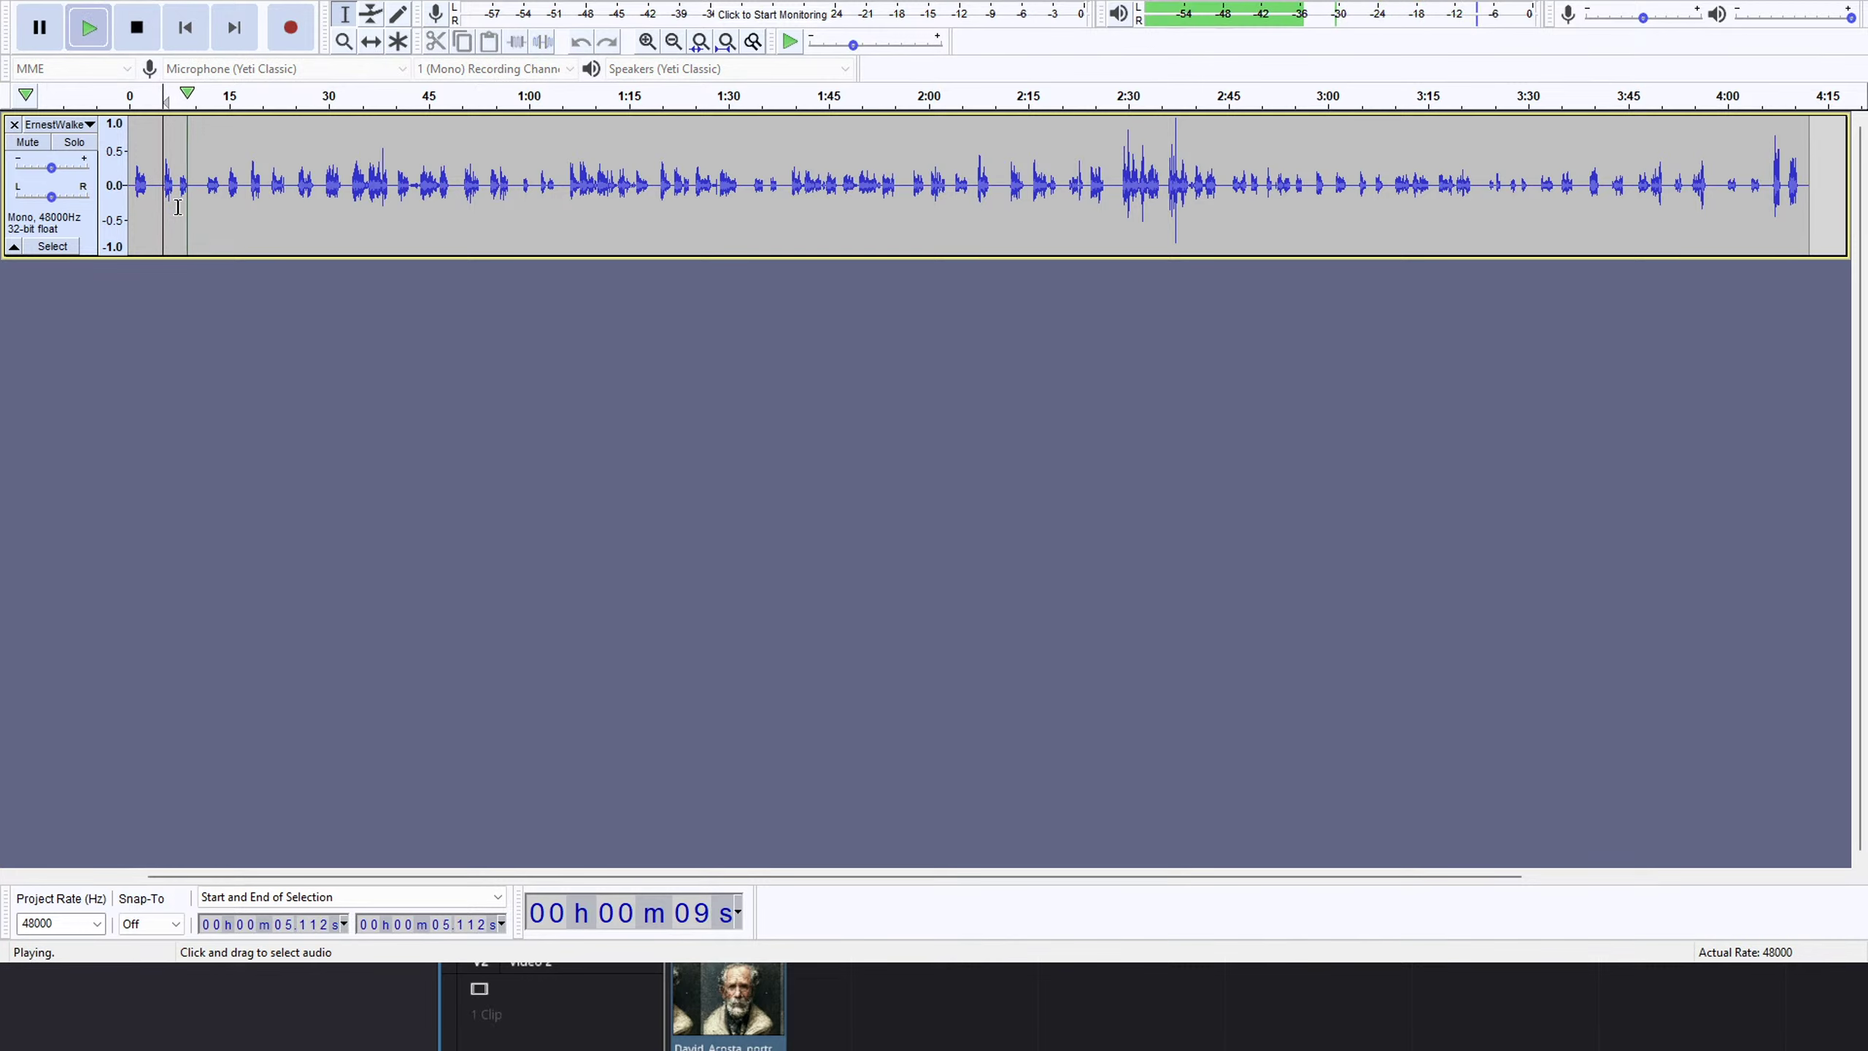
key("space")
left_click_drag(178, 191, 191, 189)
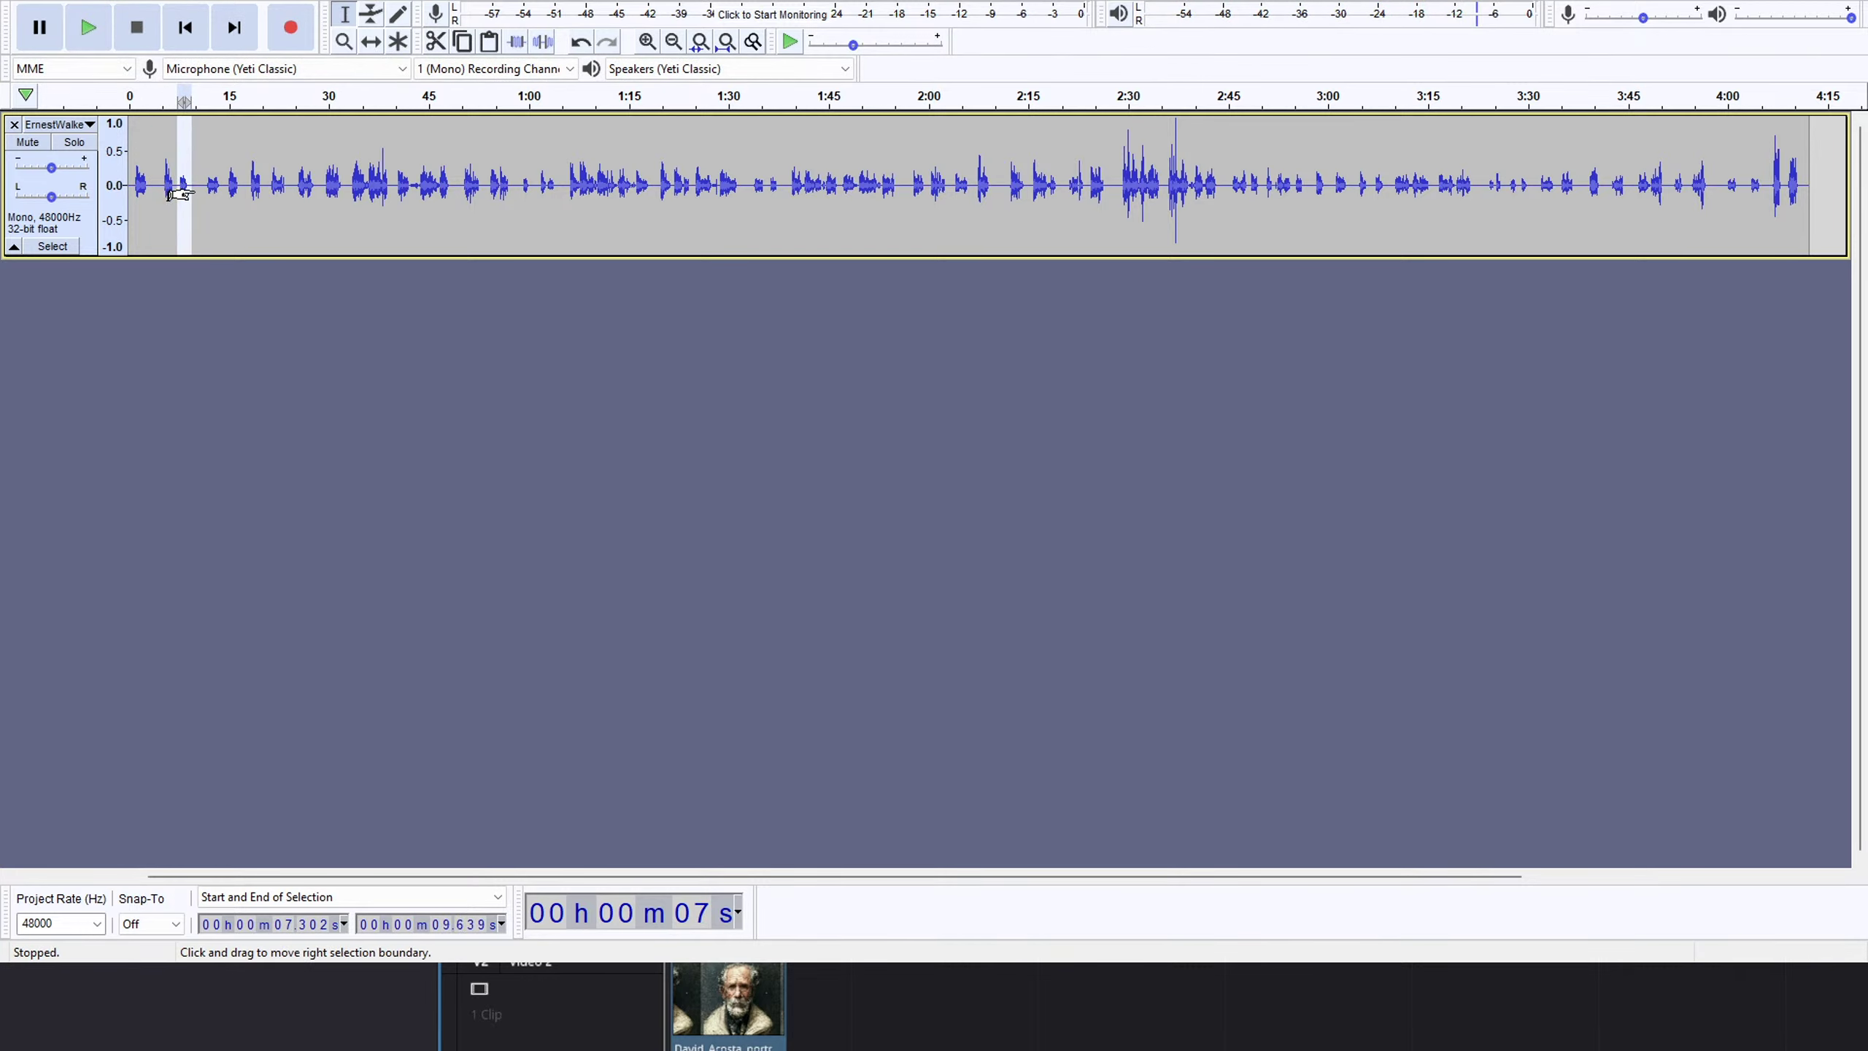
key("Delete")
Play the edited track from about 8.5 s and again from its start.
left_click(186, 195)
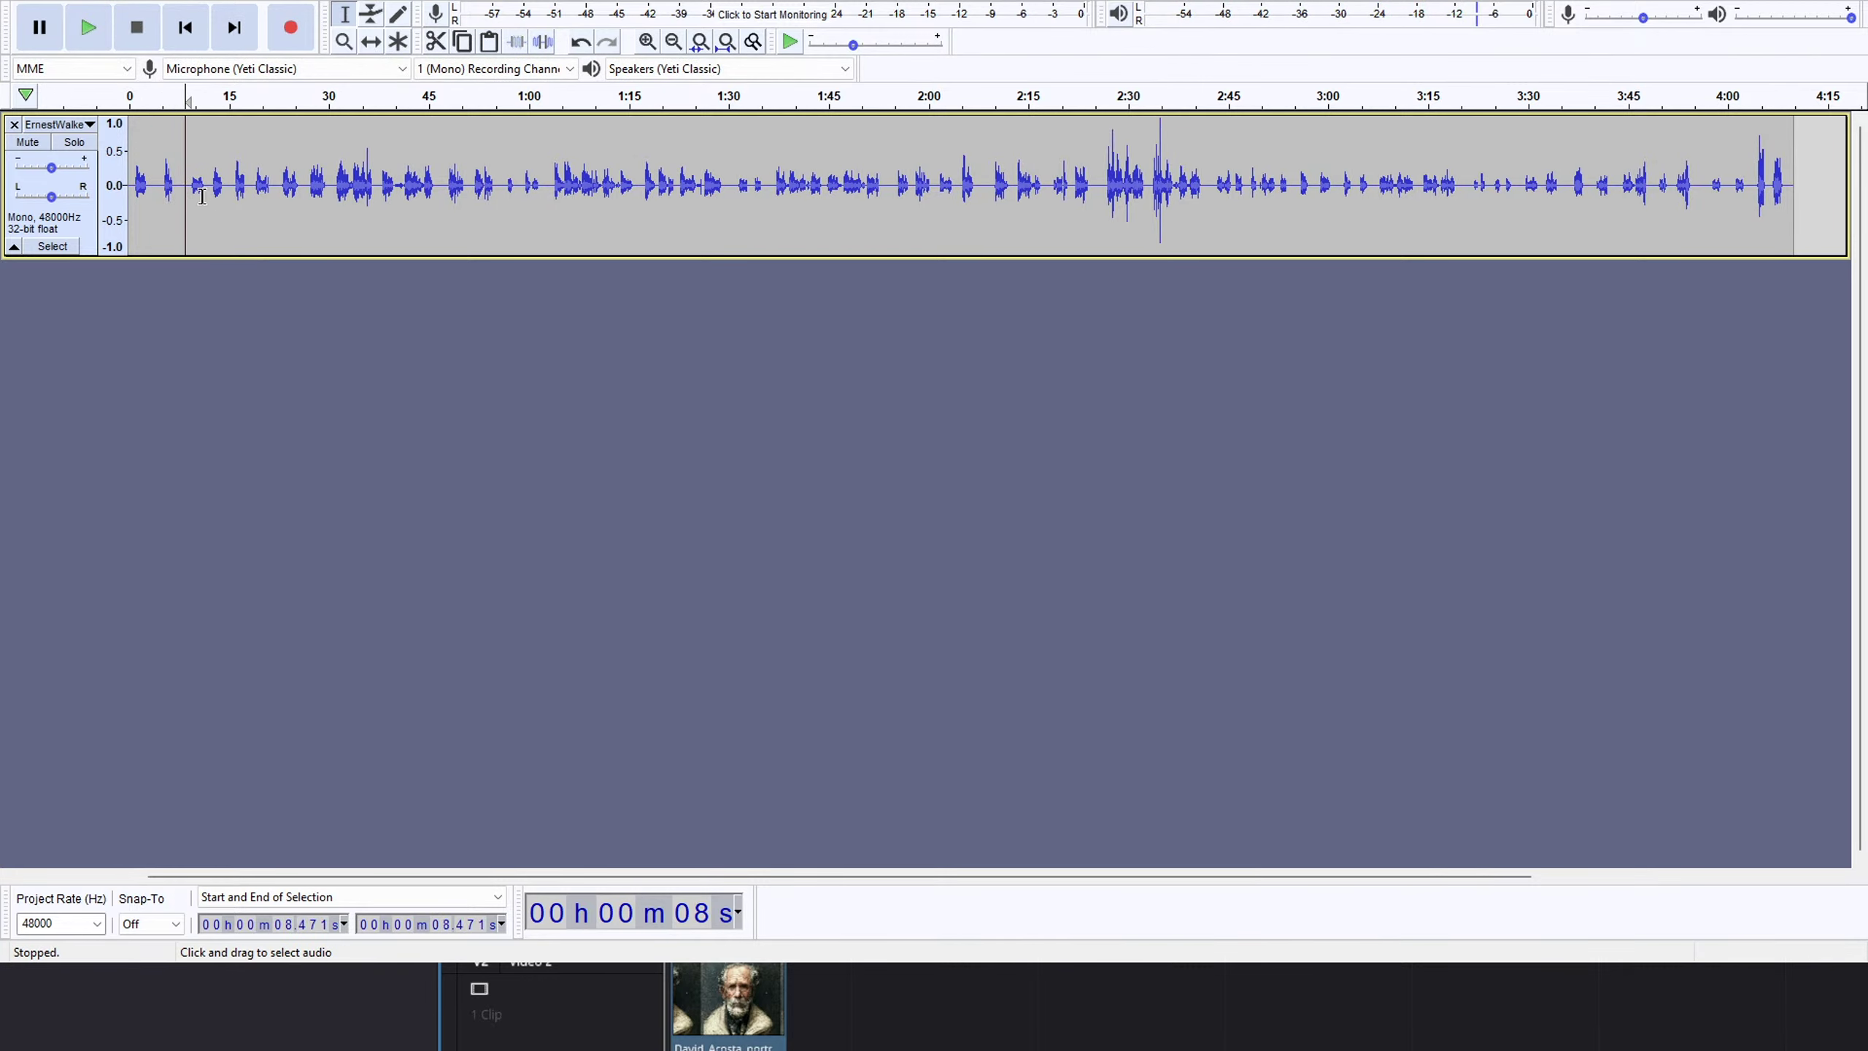
key("space")
key("space")
left_click(128, 160)
key("space")
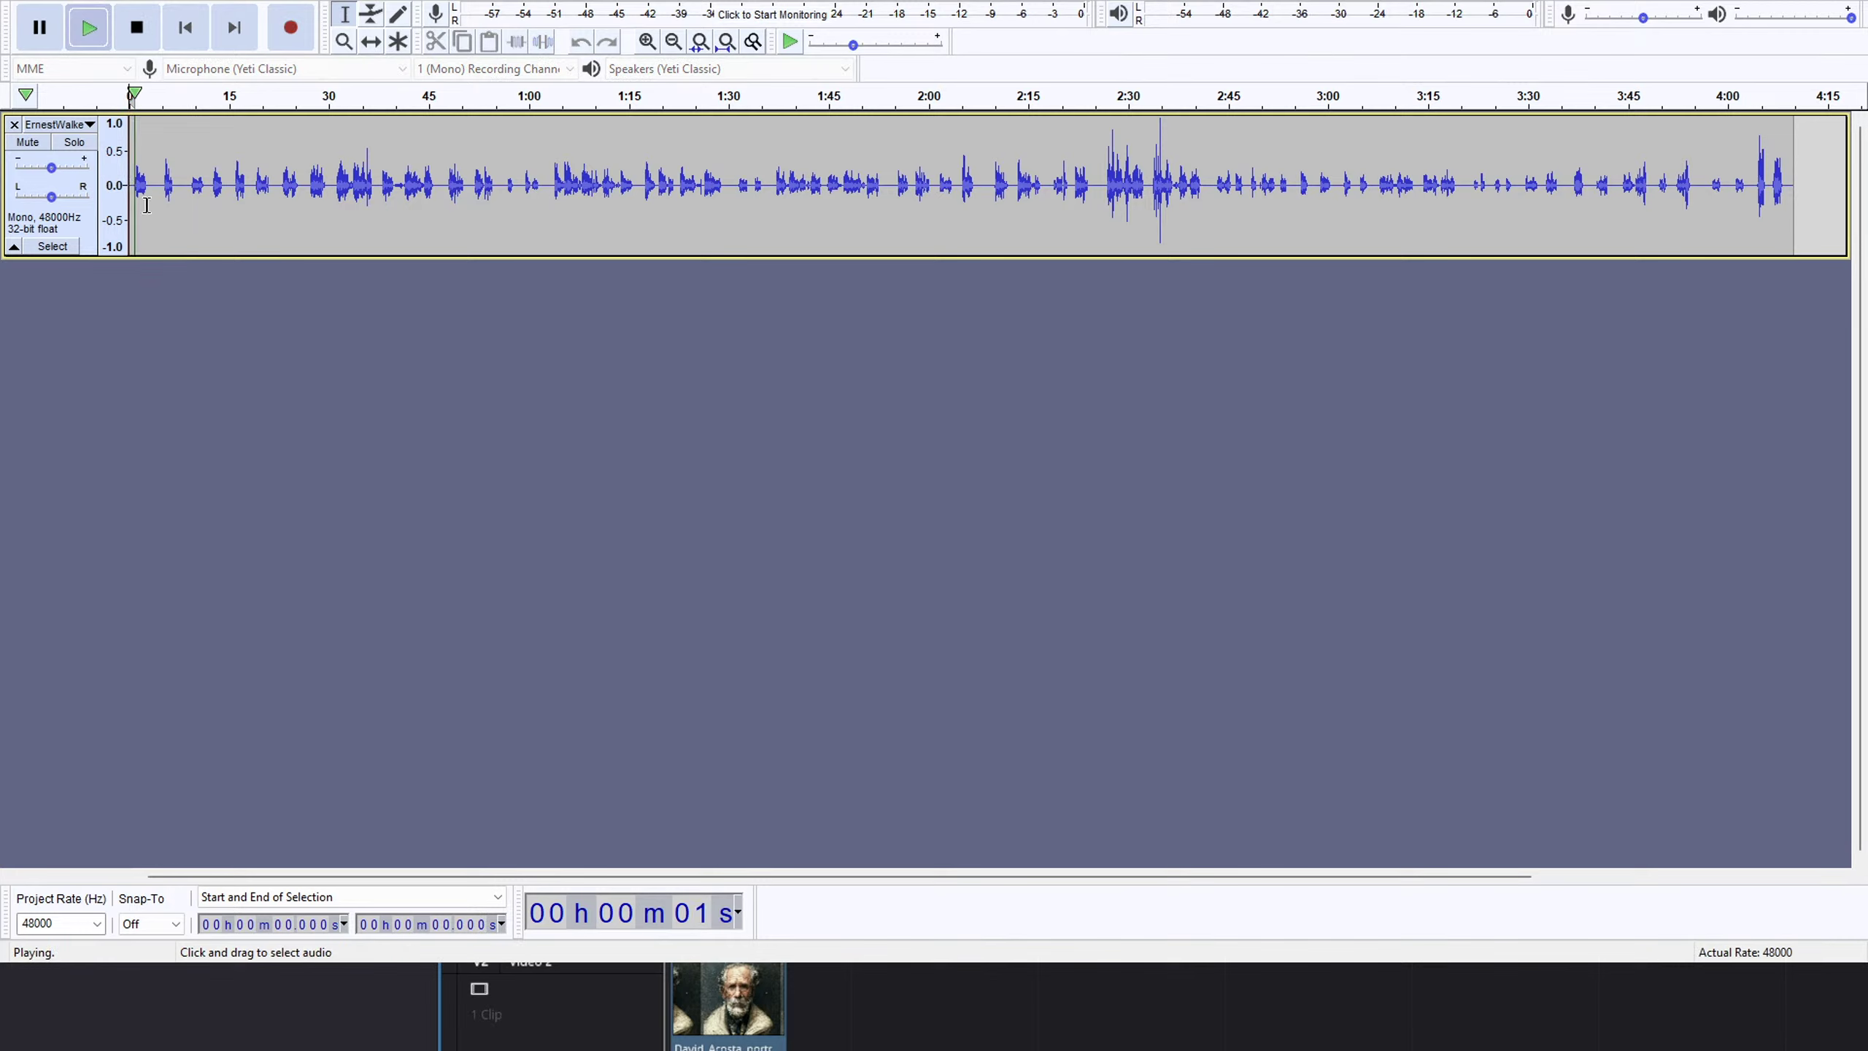
key("space")
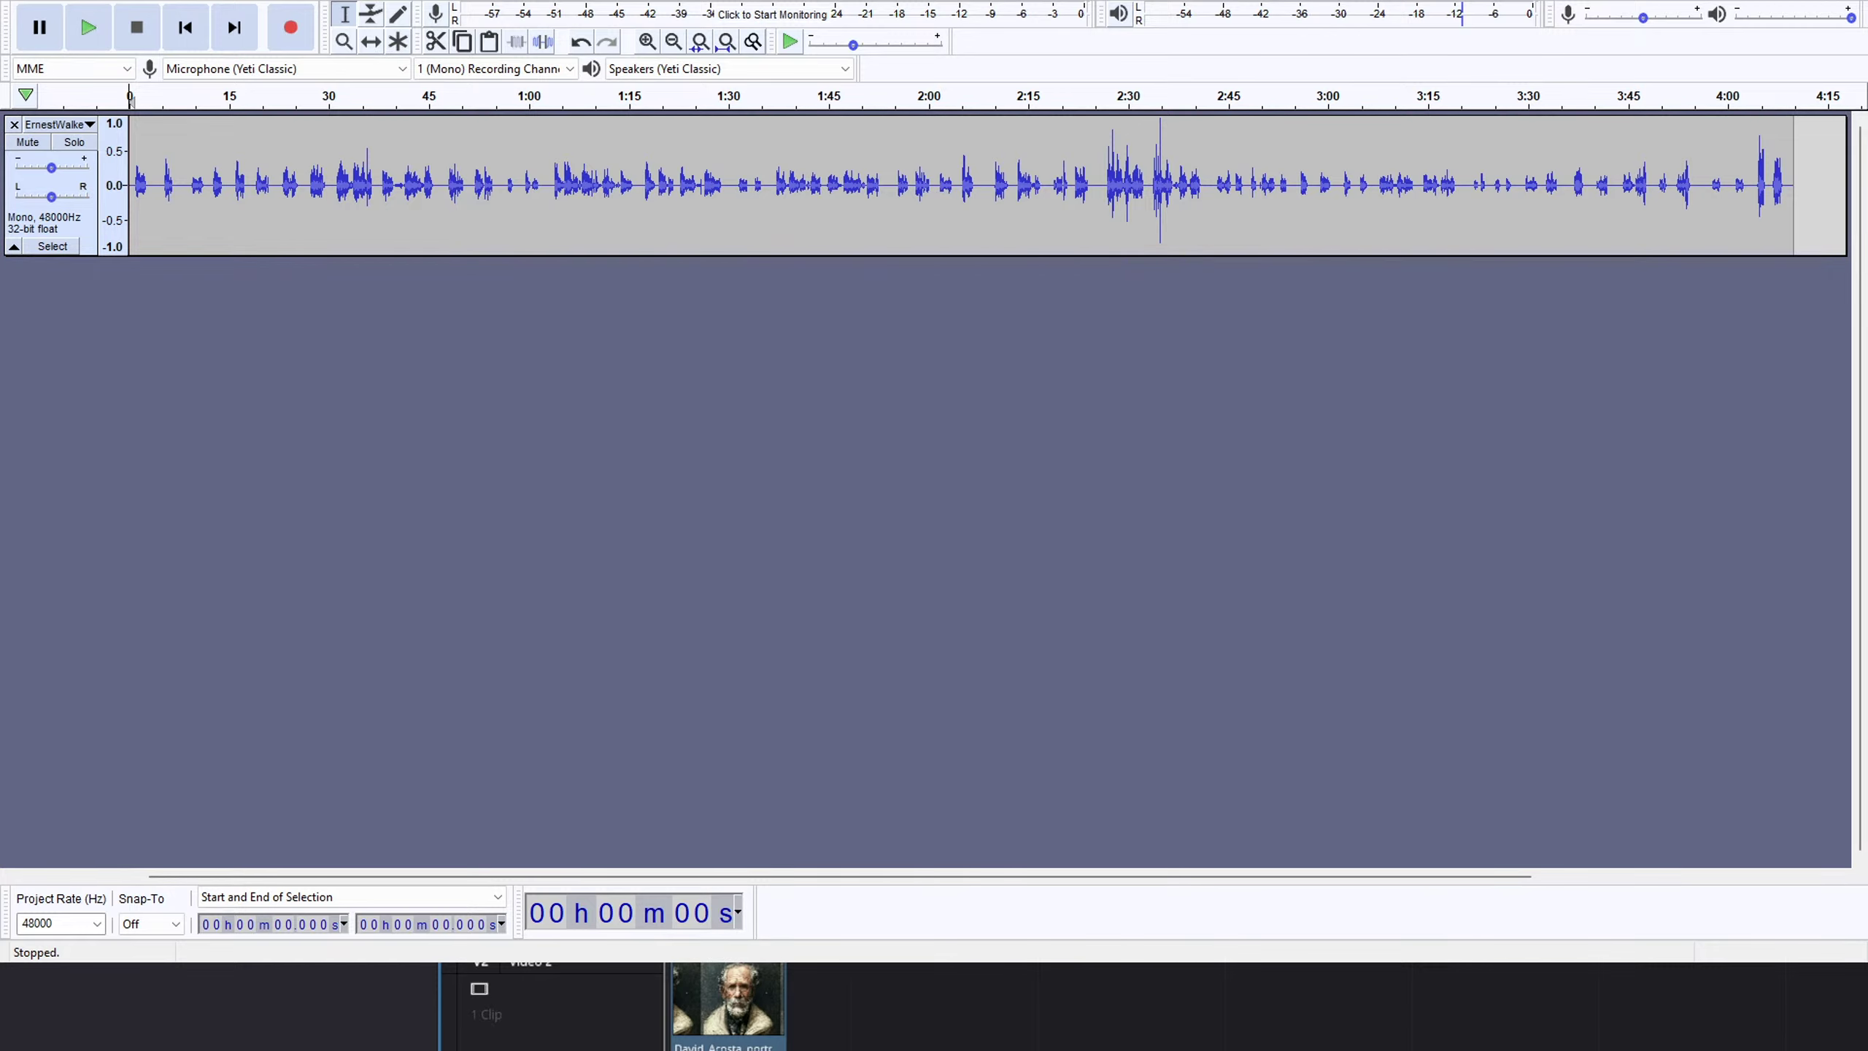
Play the second remaining take from about 4.4 s, and leave the cursor at about 9.2 s.
left_click(151, 174)
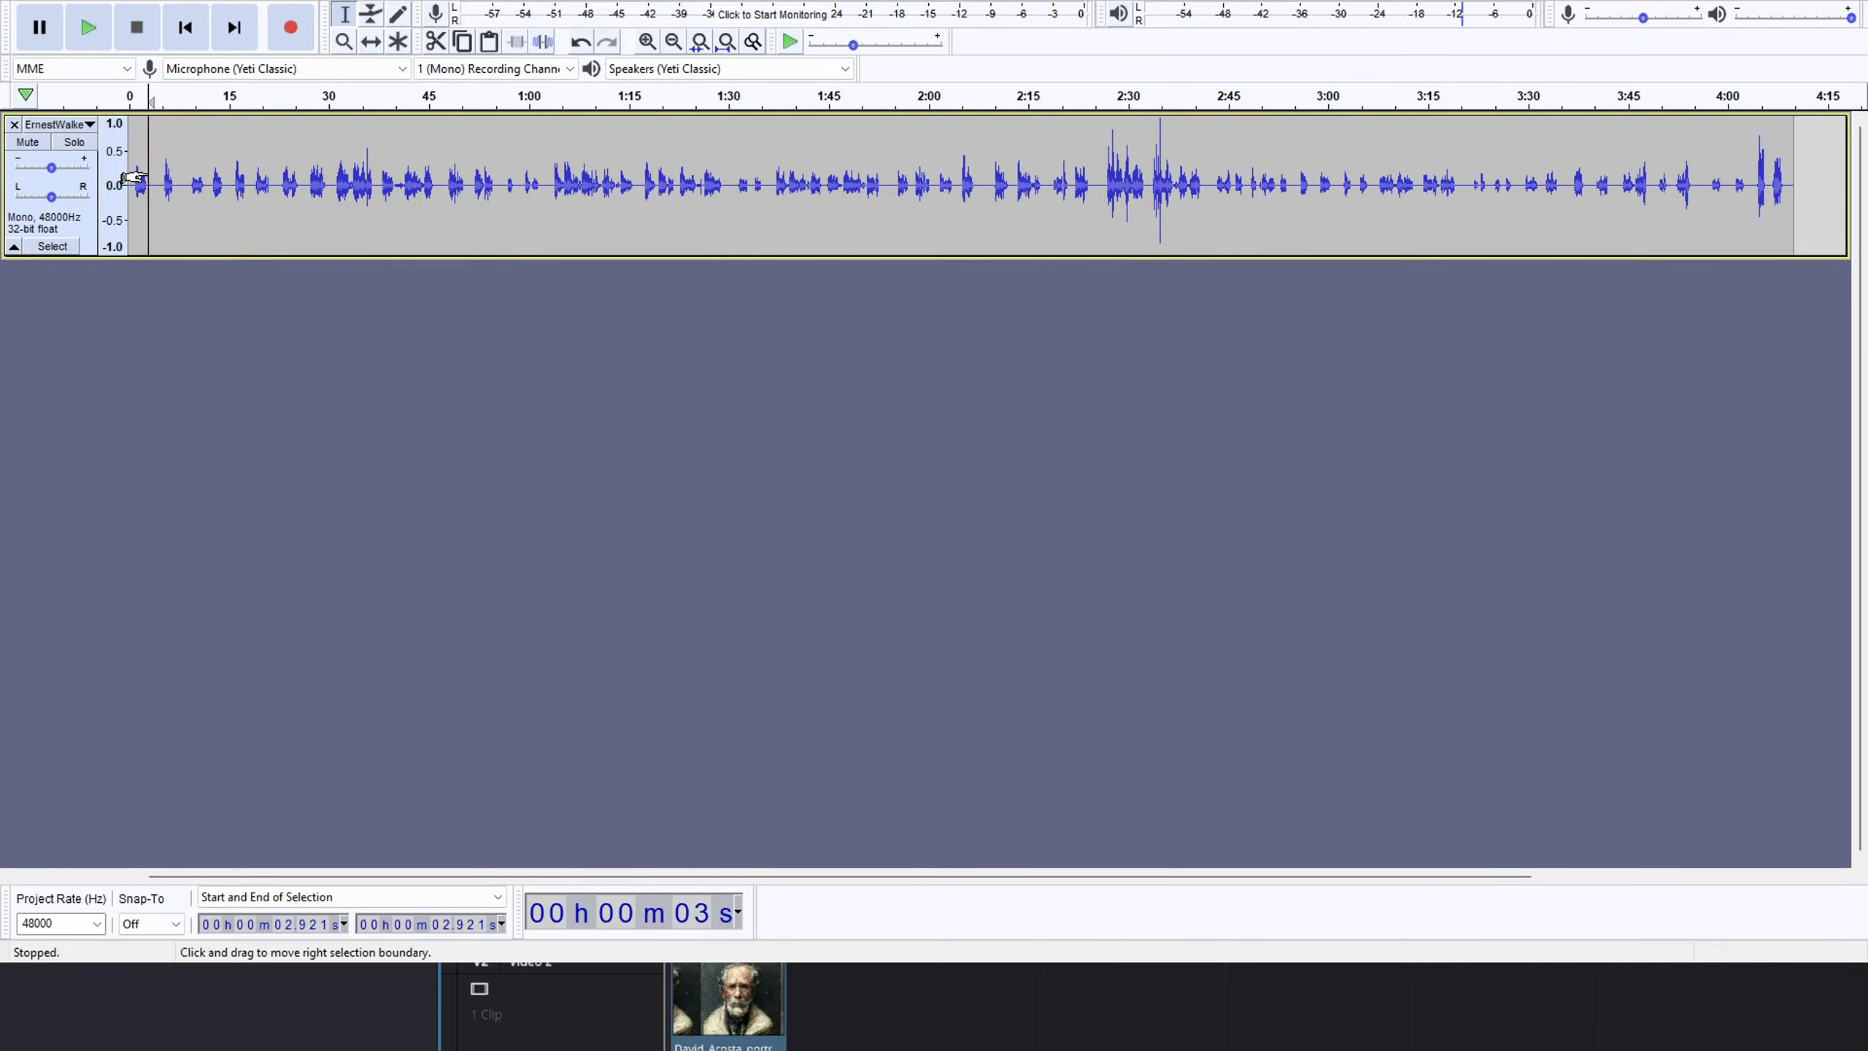
left_click(170, 175)
left_click(157, 174)
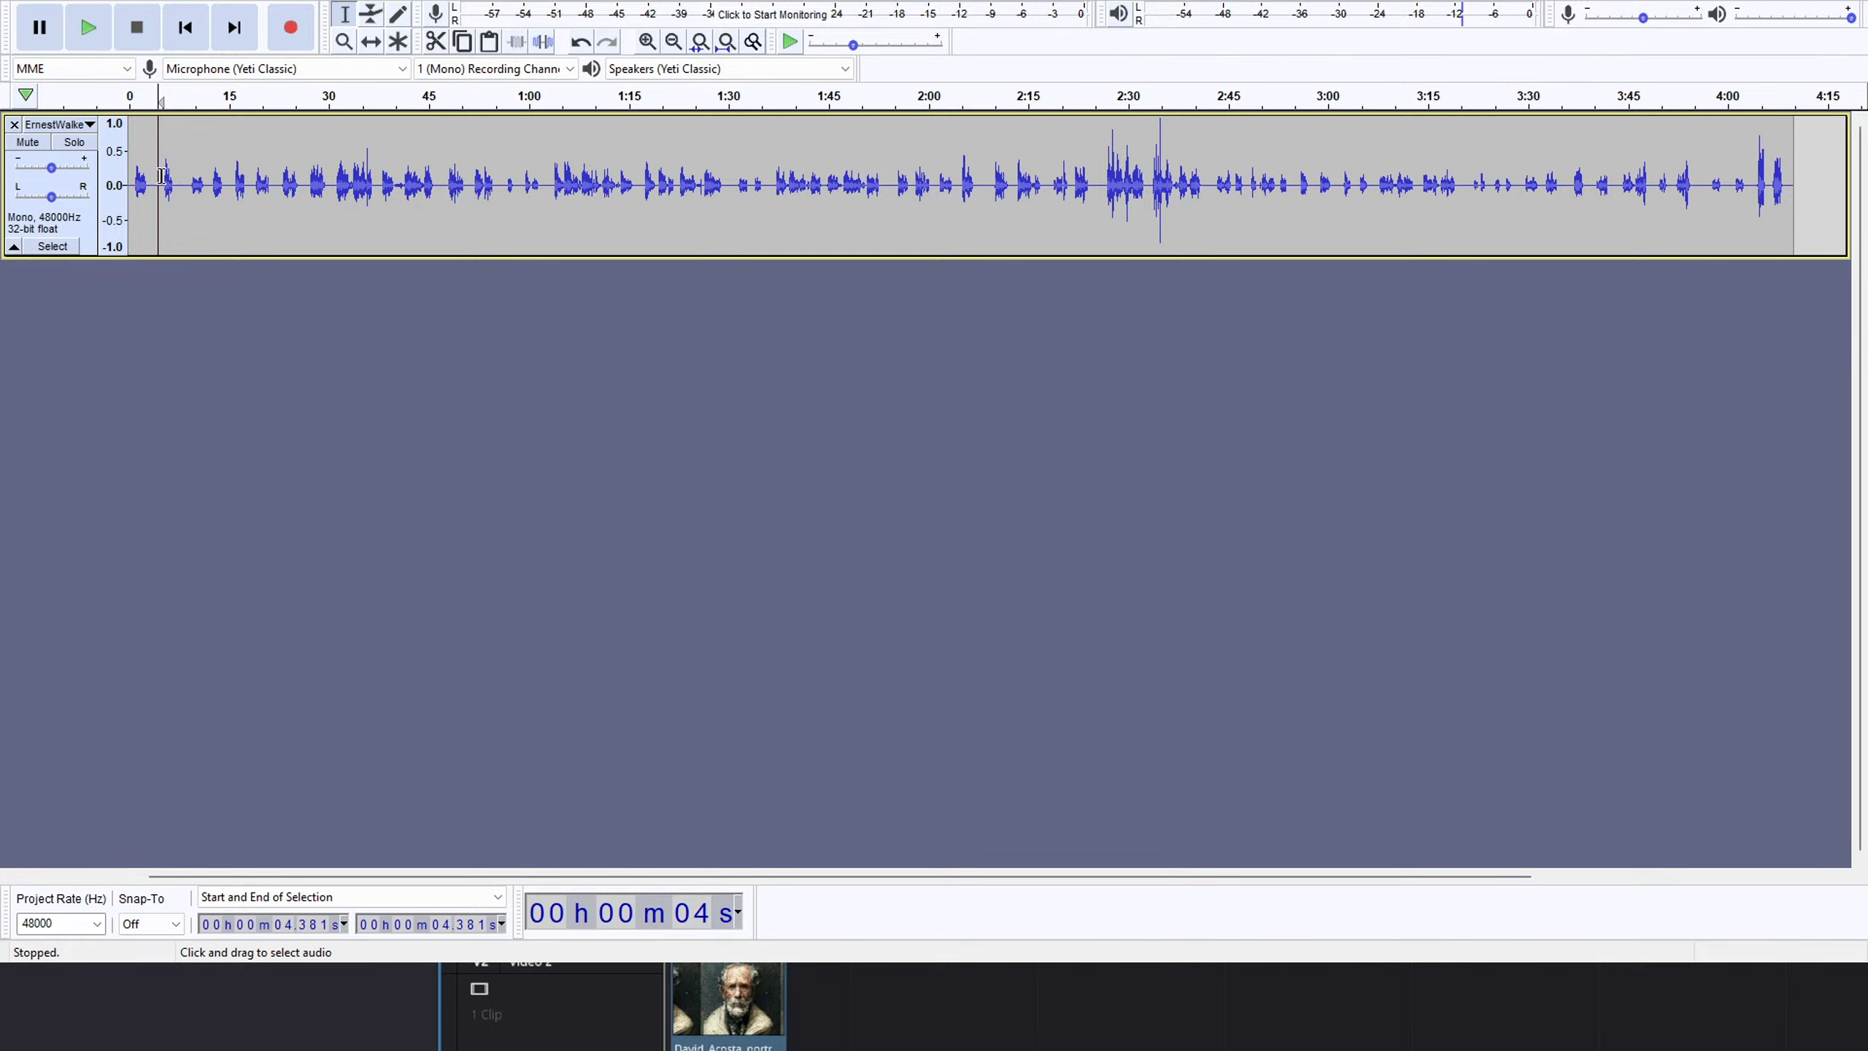
key("space")
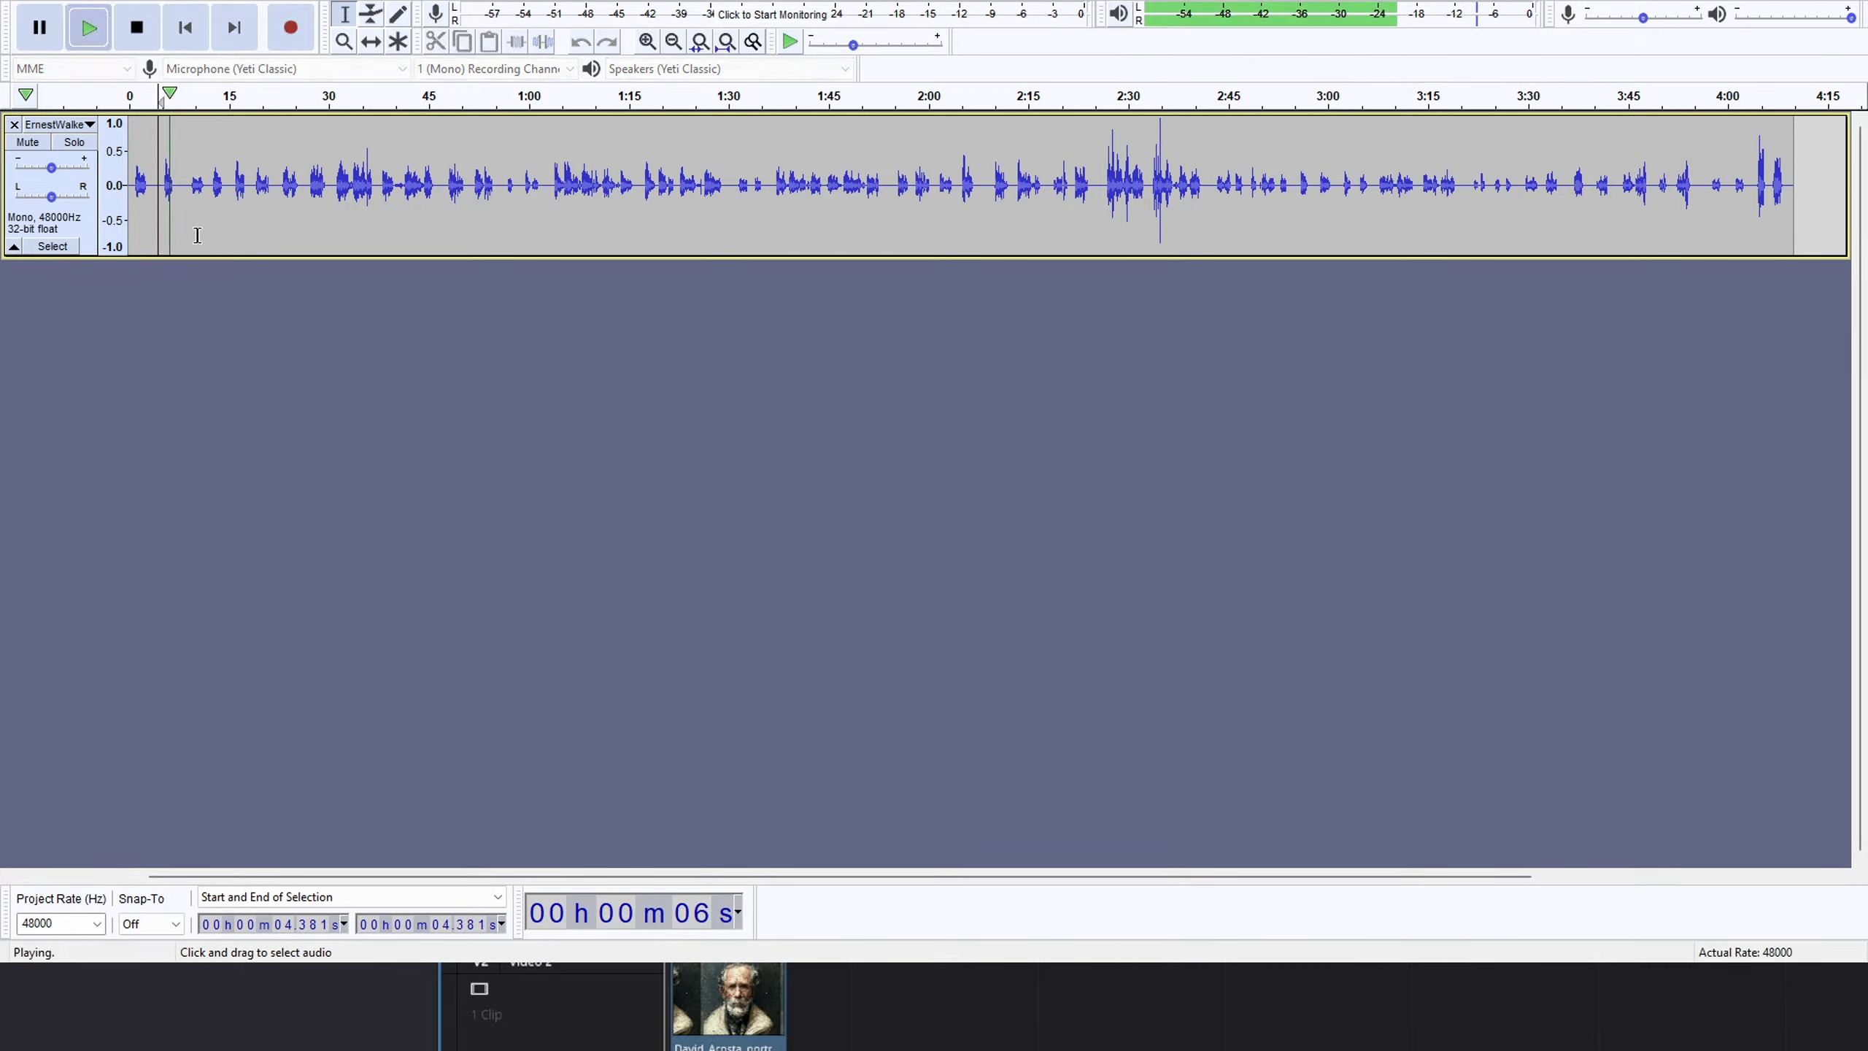
key("x")
Listen to the takes following about 9.2 s, replaying them from that point.
key("space")
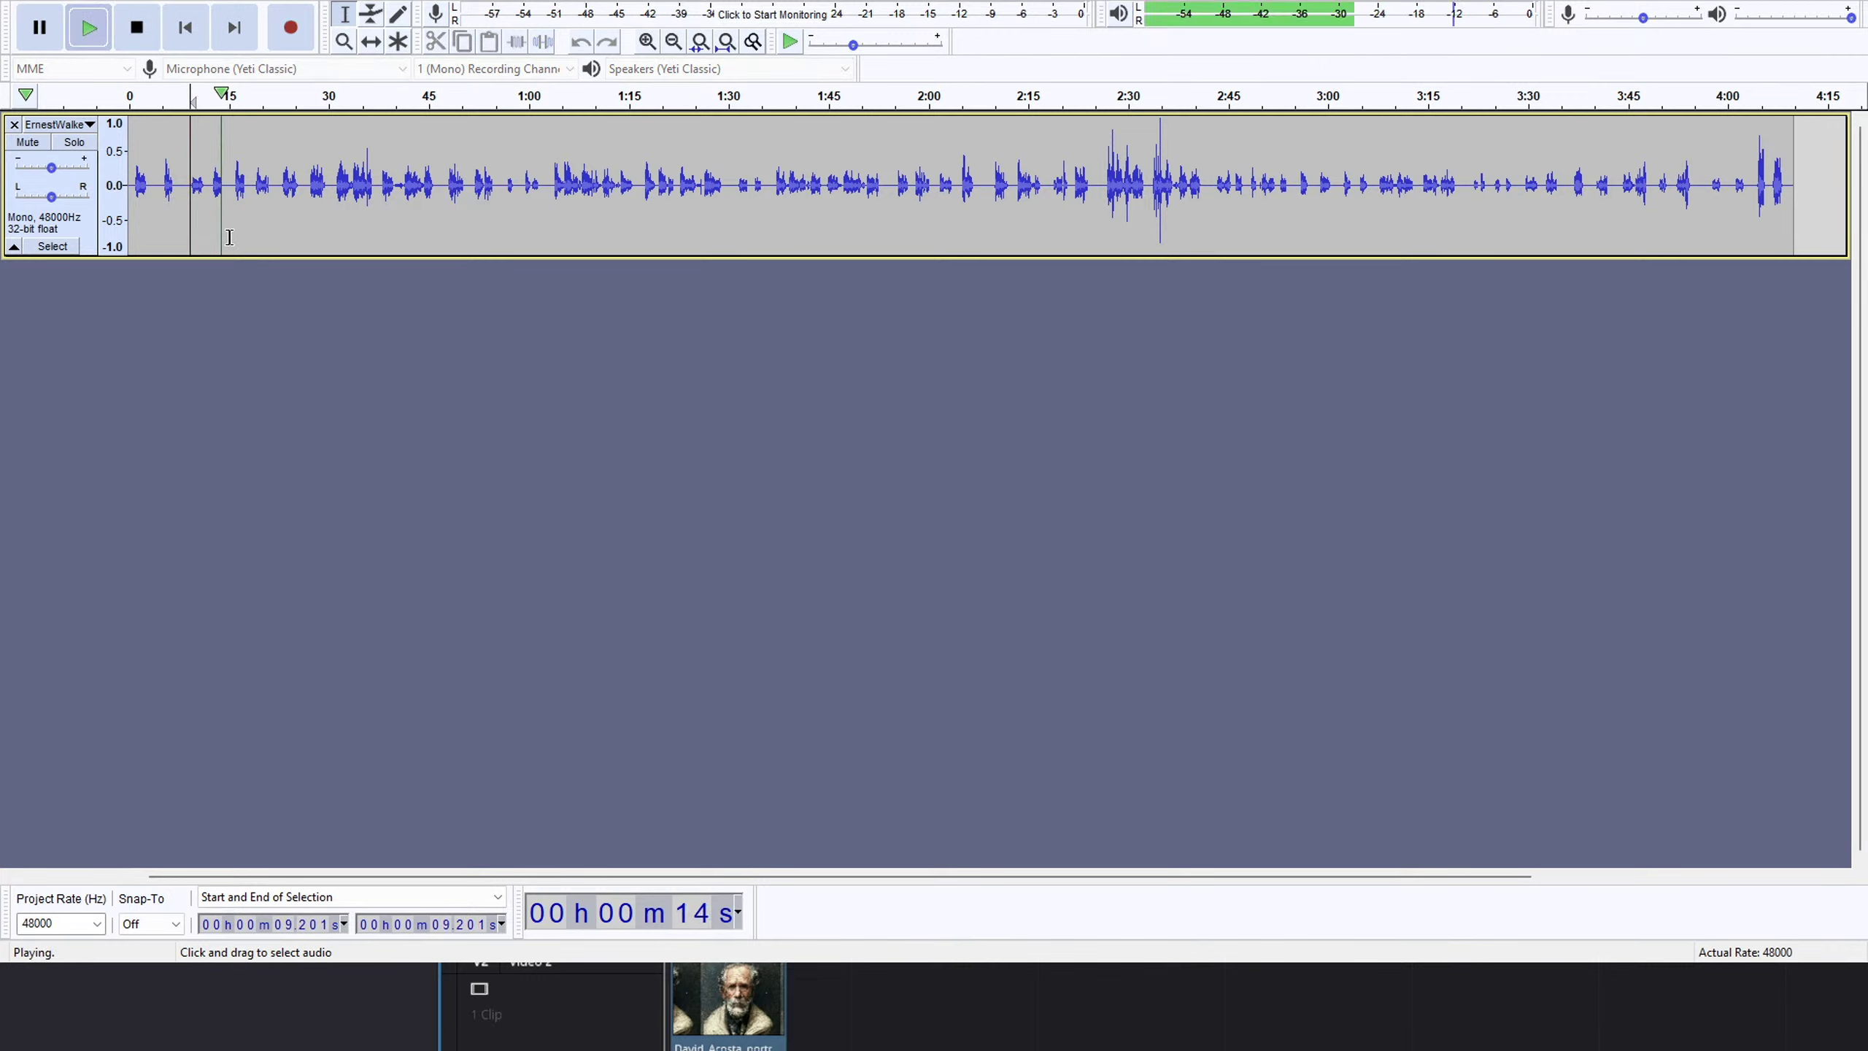
key("space")
key("space")
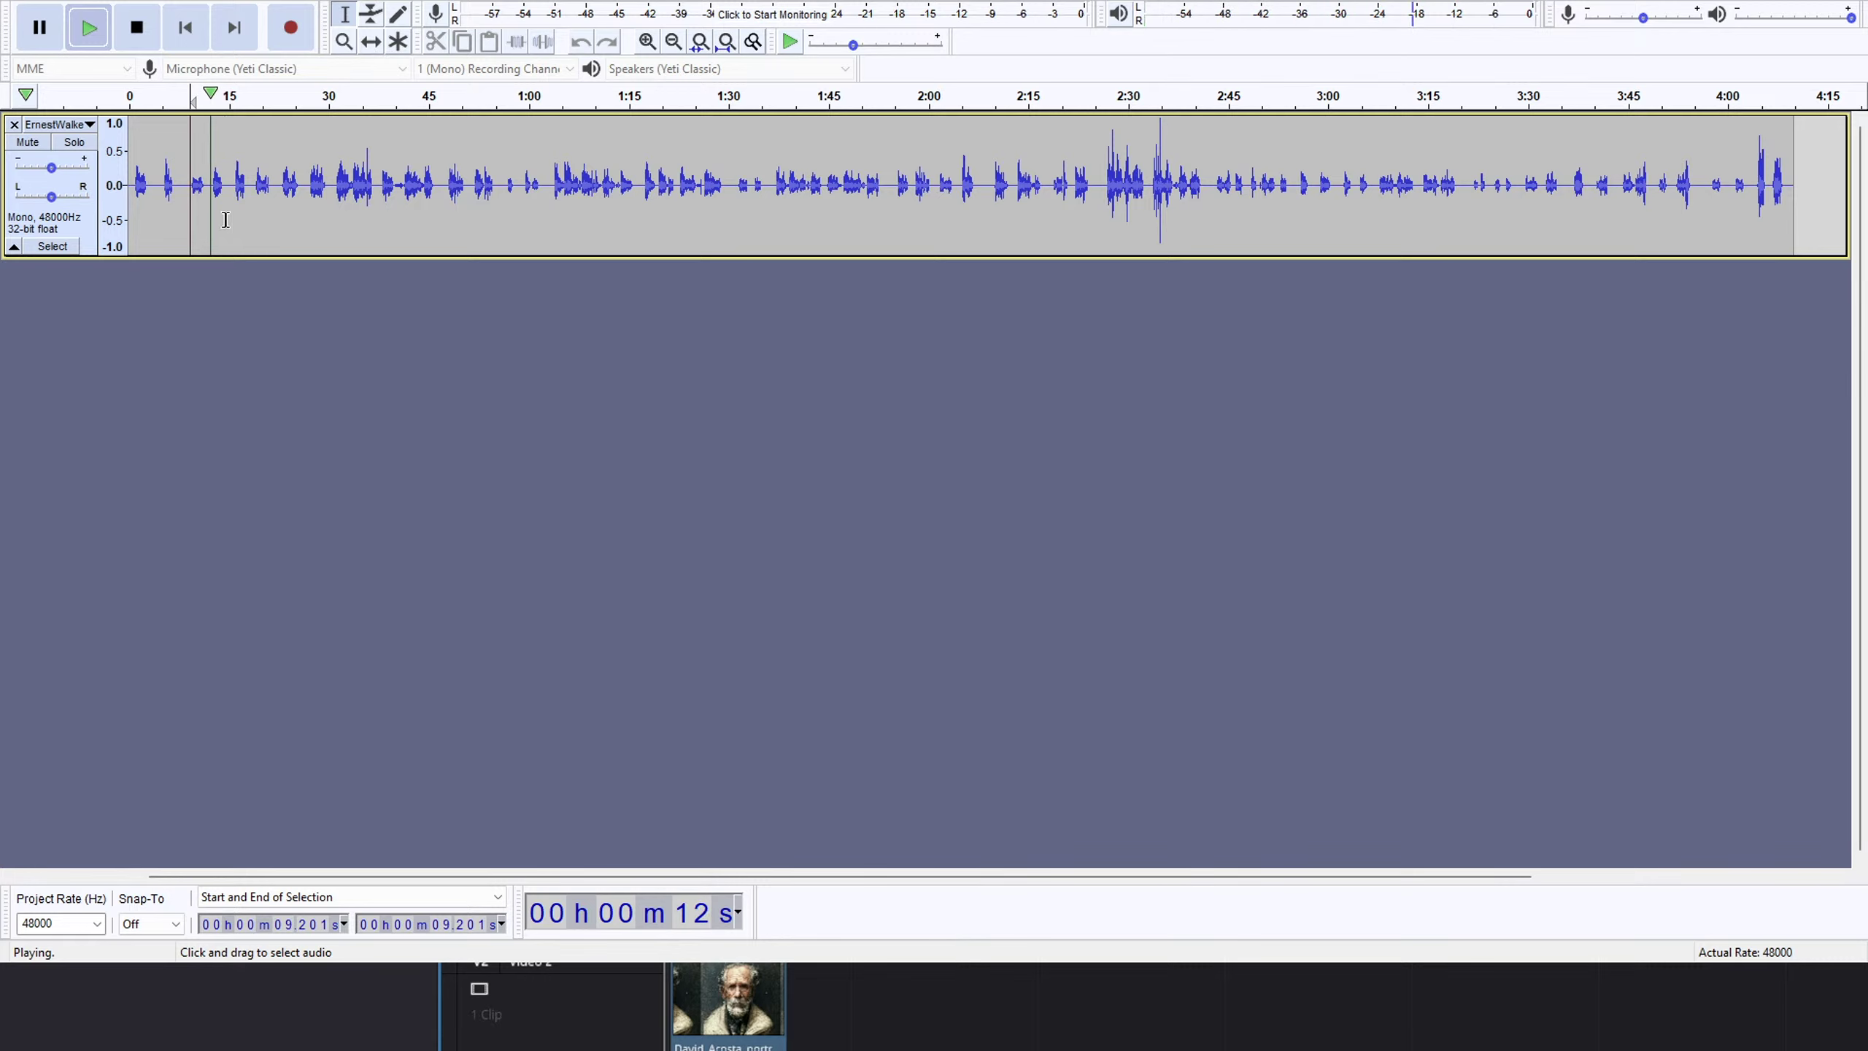
key("space")
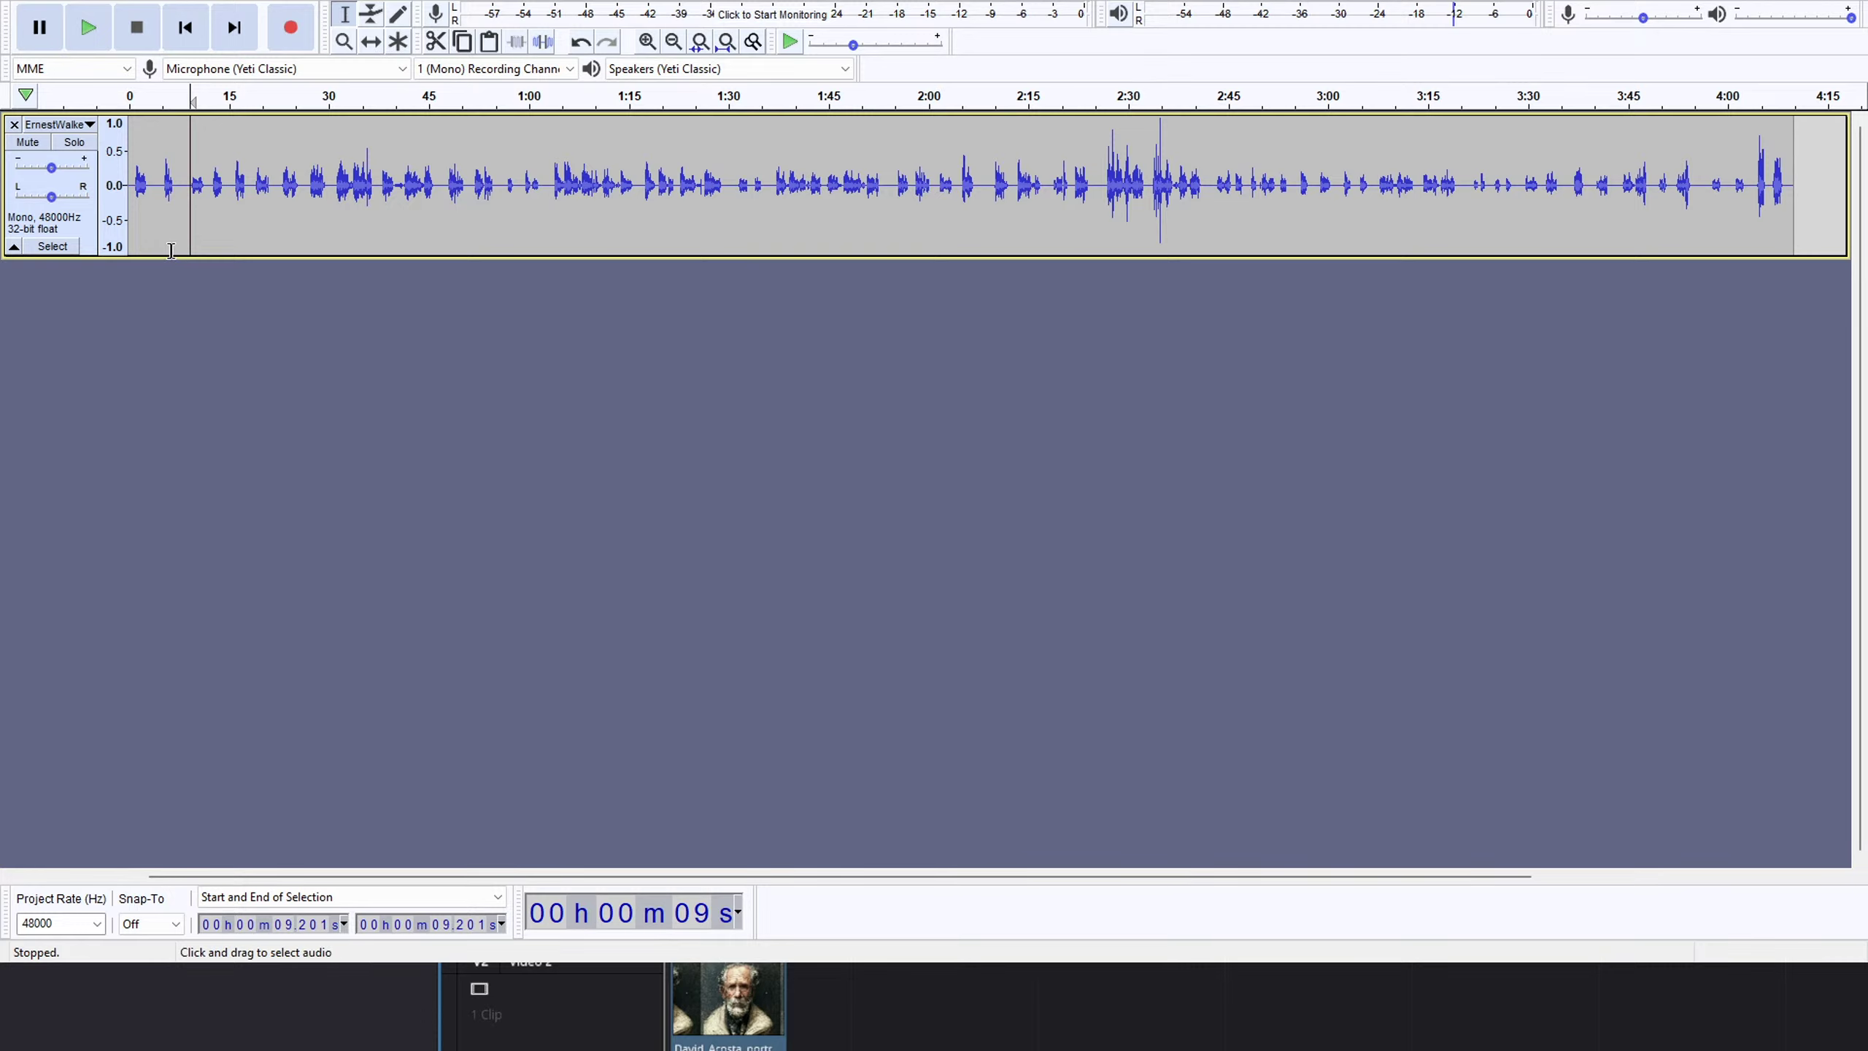
Play the takes from about 8.3 s, and delete the one from about 9.1 s to 12 s.
left_click(185, 190)
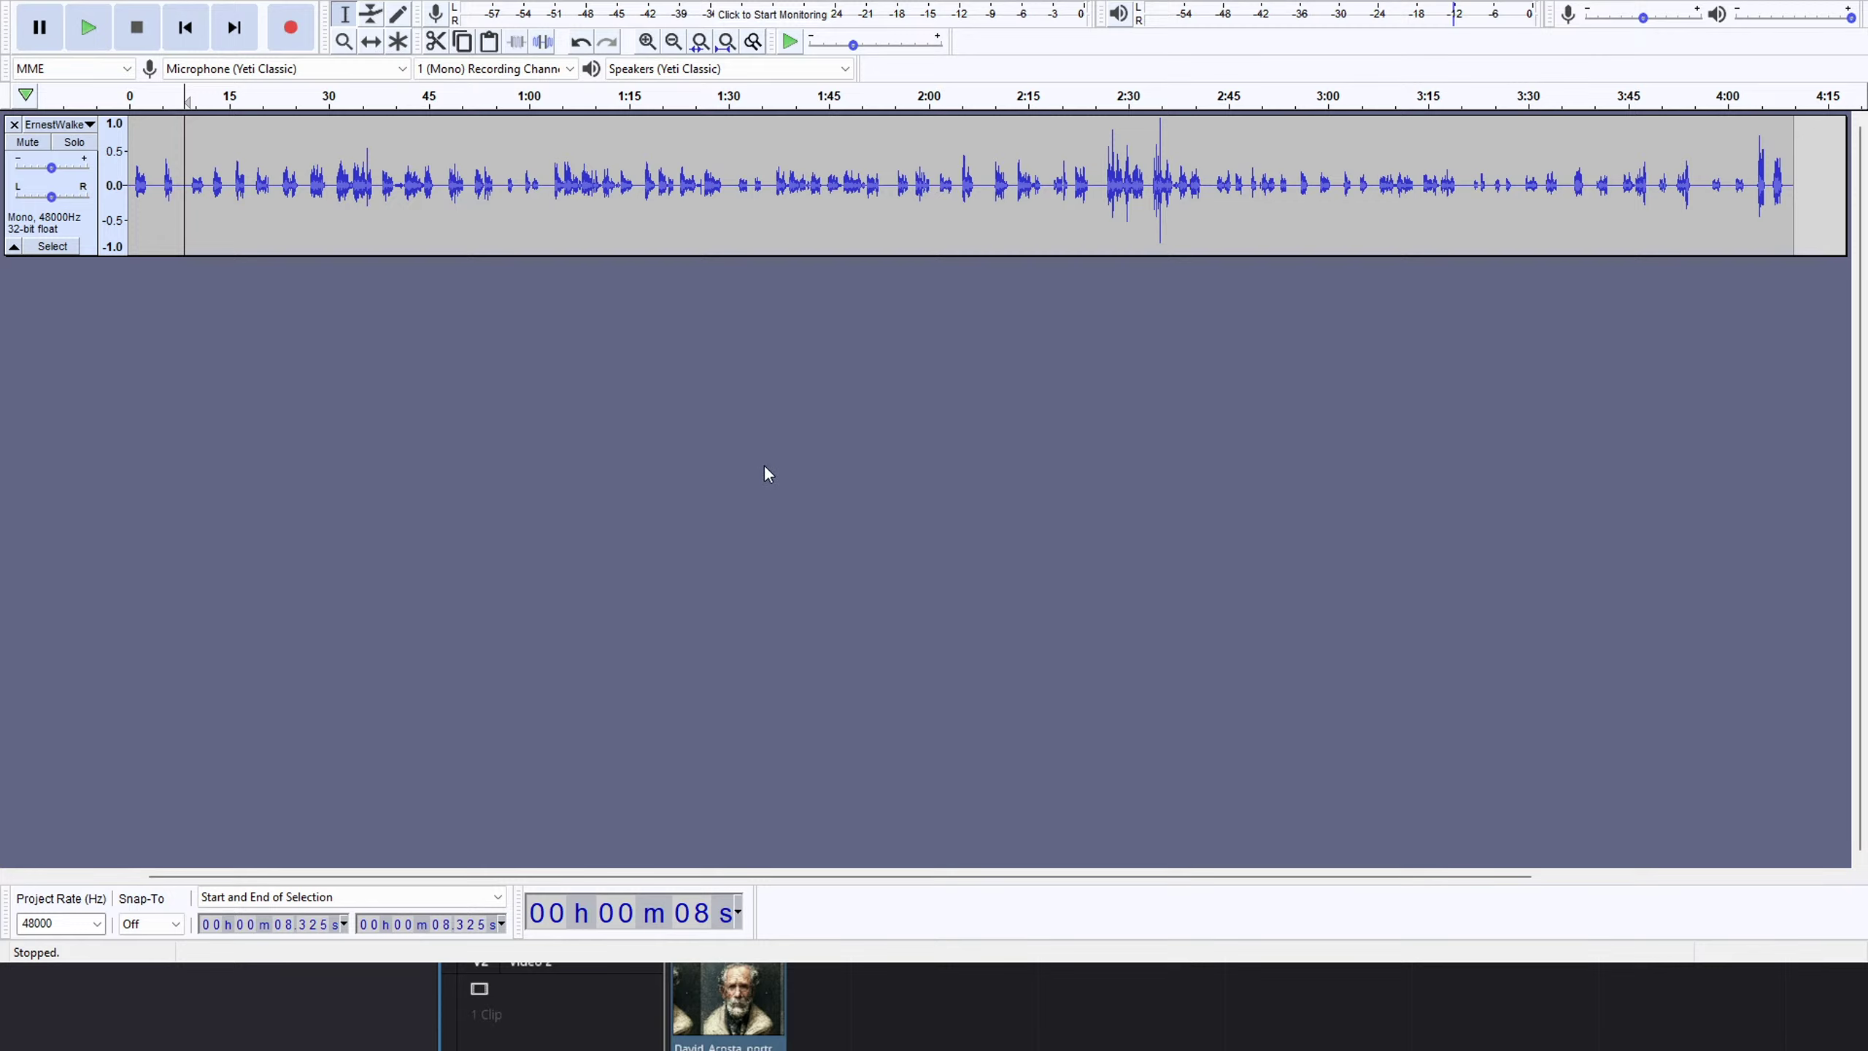
left_click(188, 198)
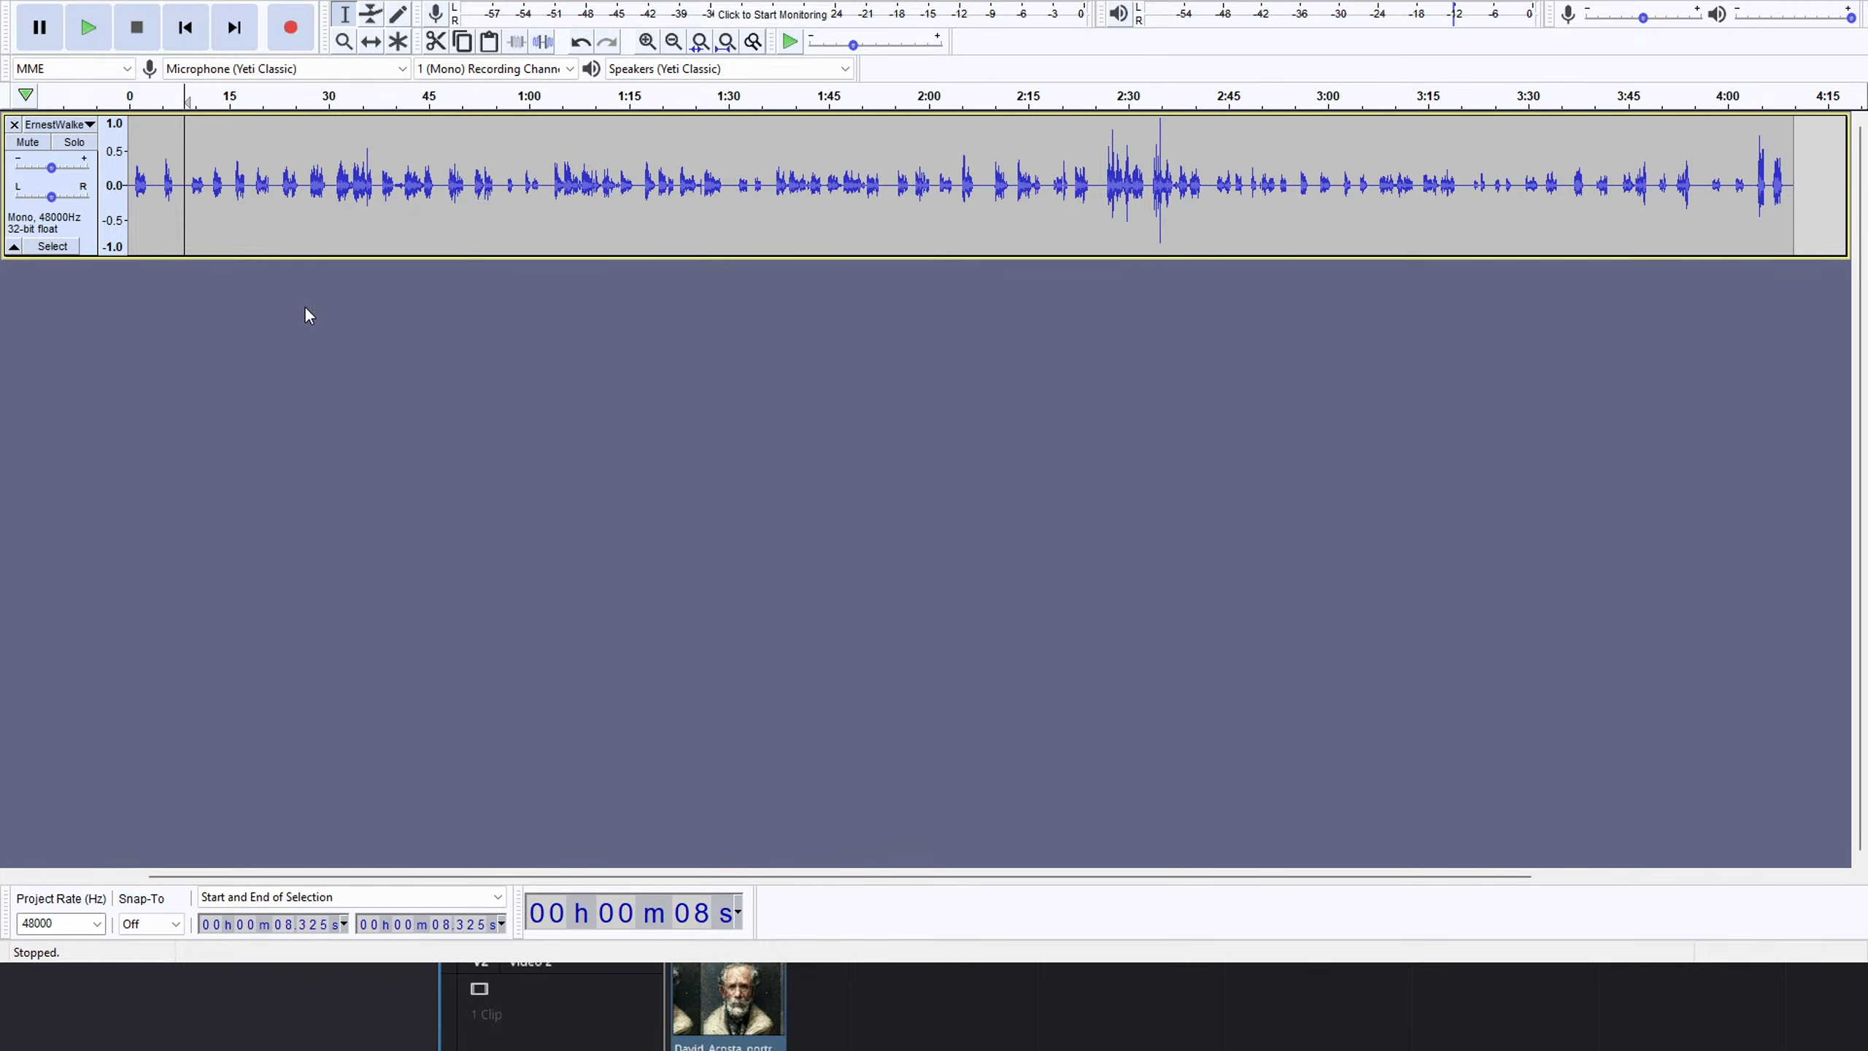
key("space")
key("space")
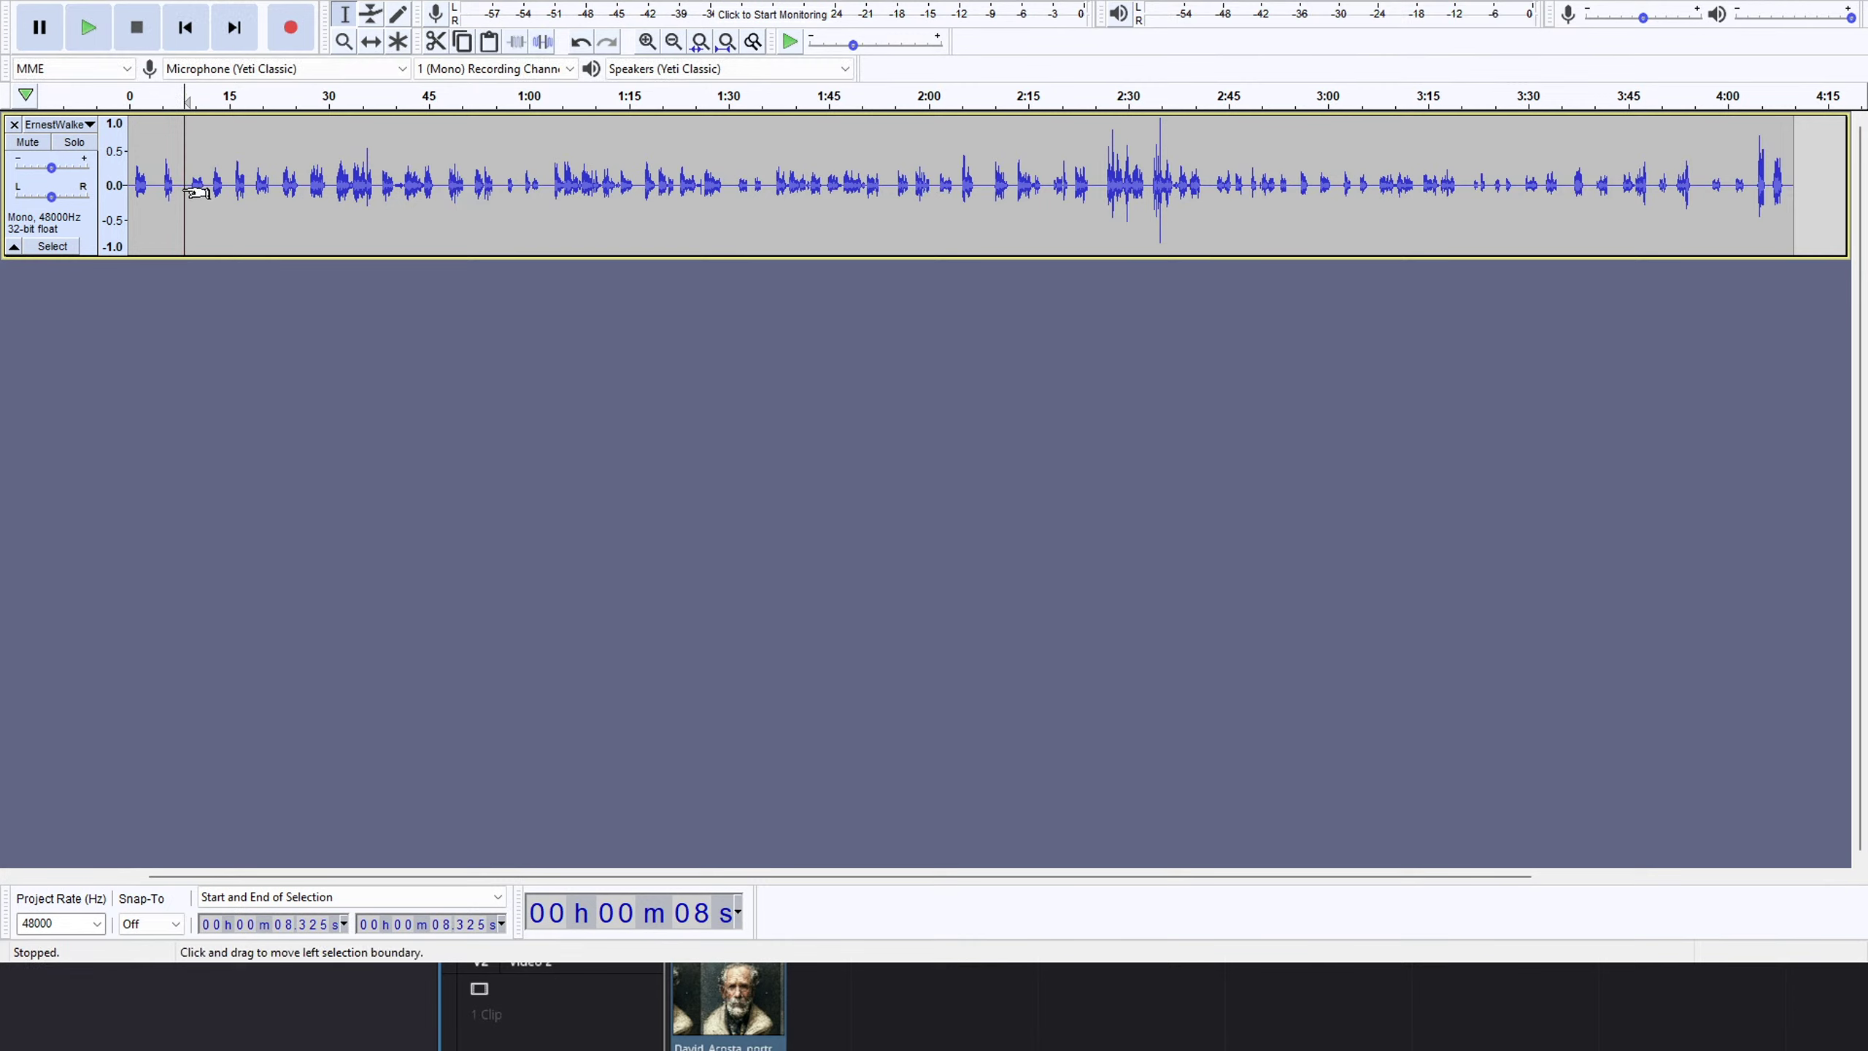
key("space")
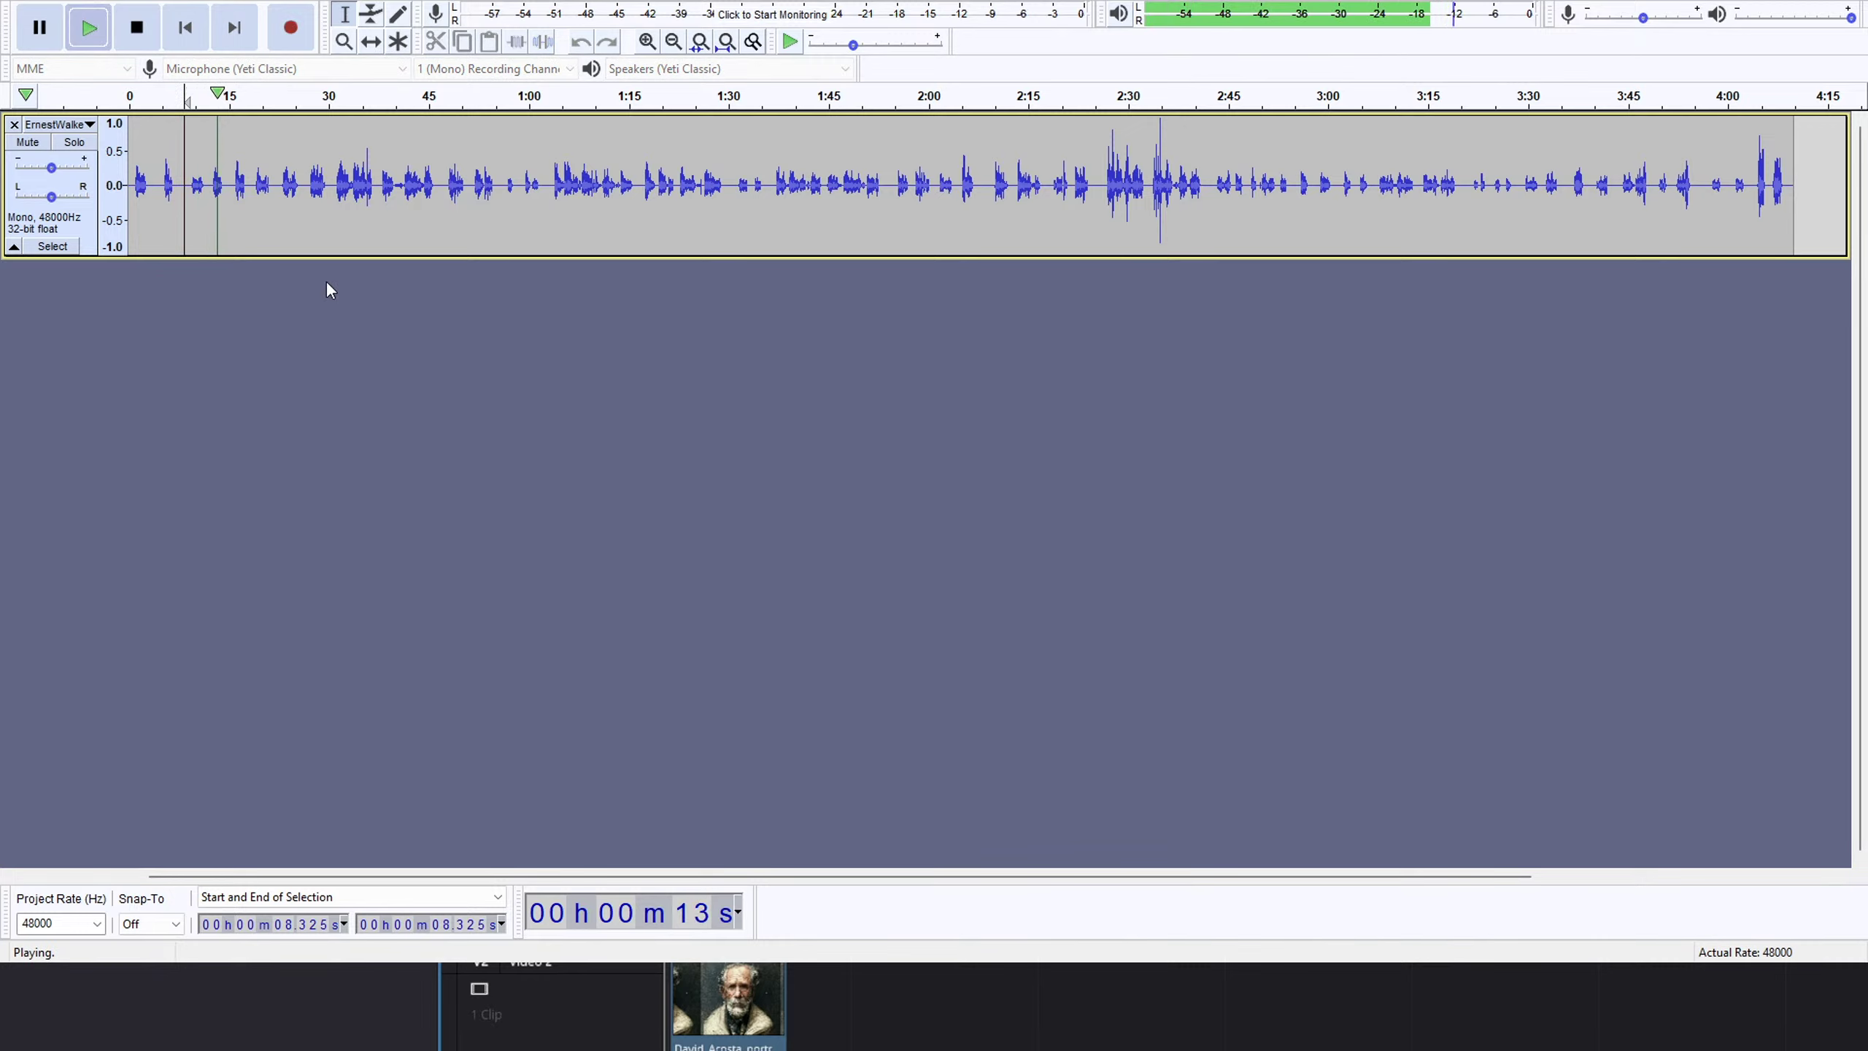
key("space")
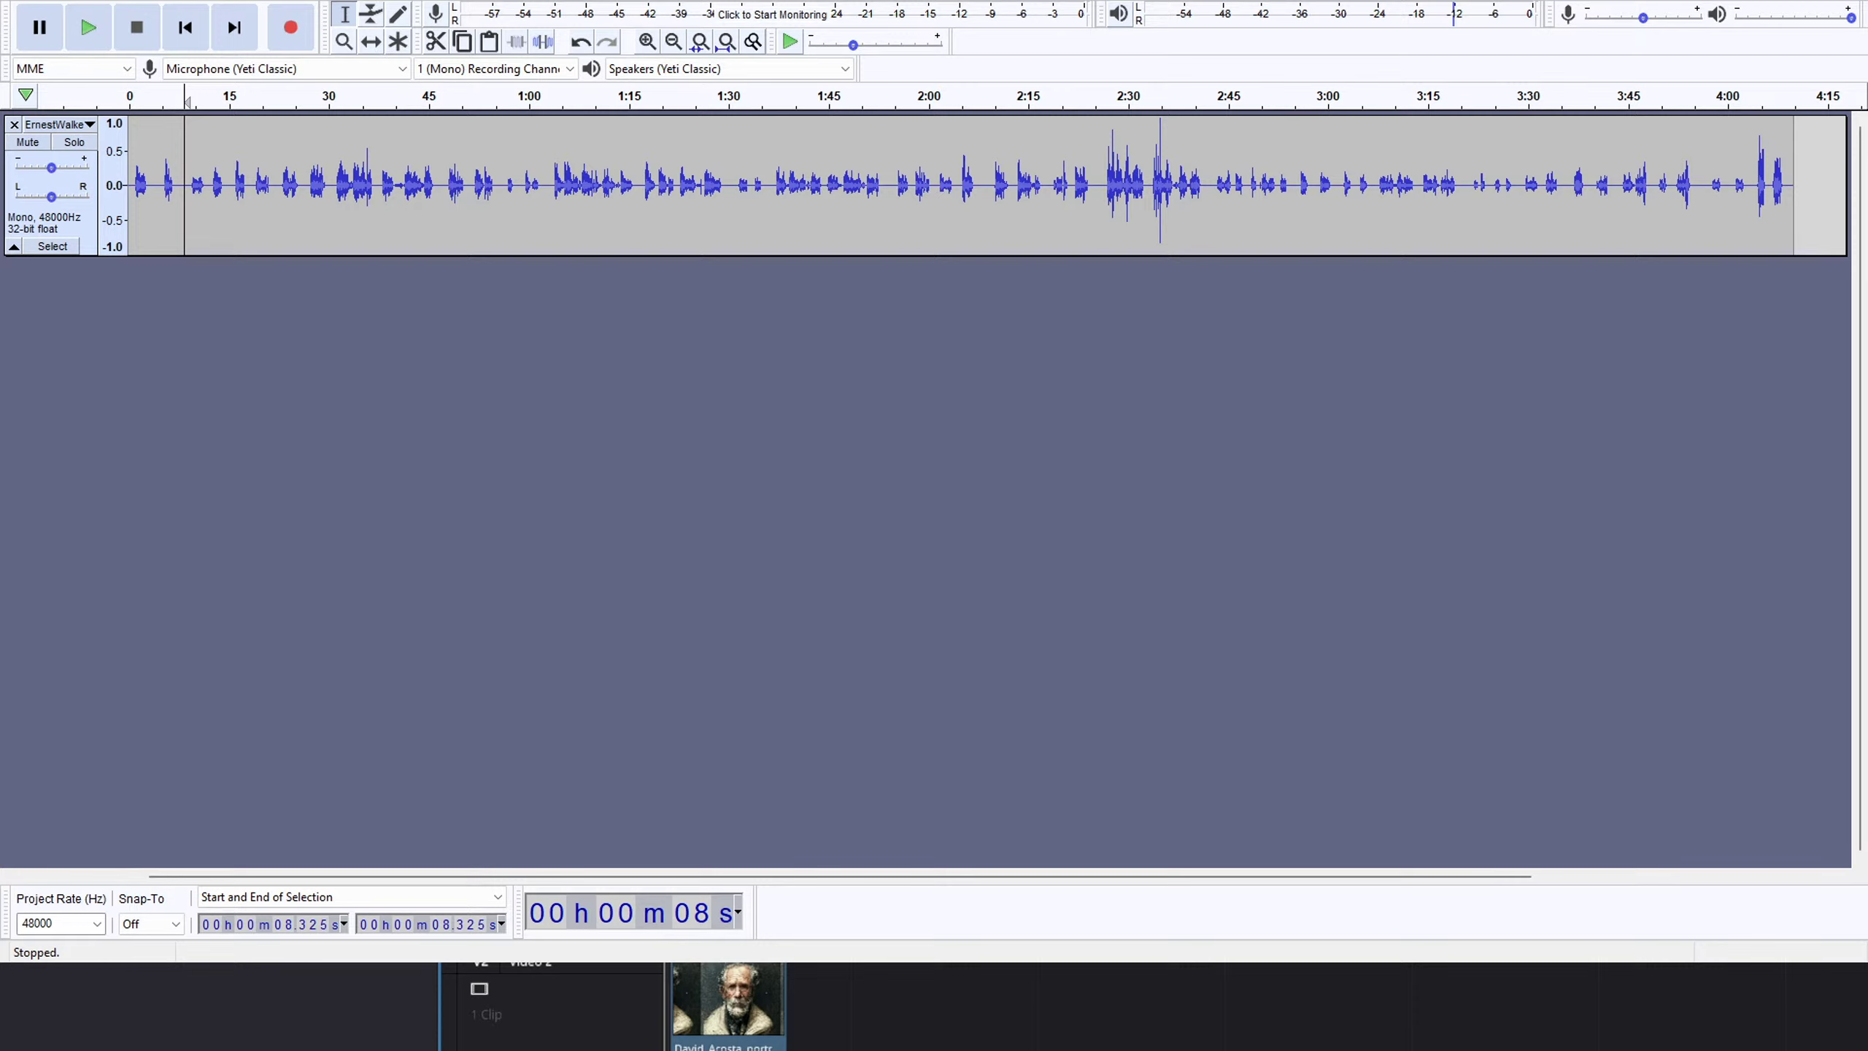
key("space")
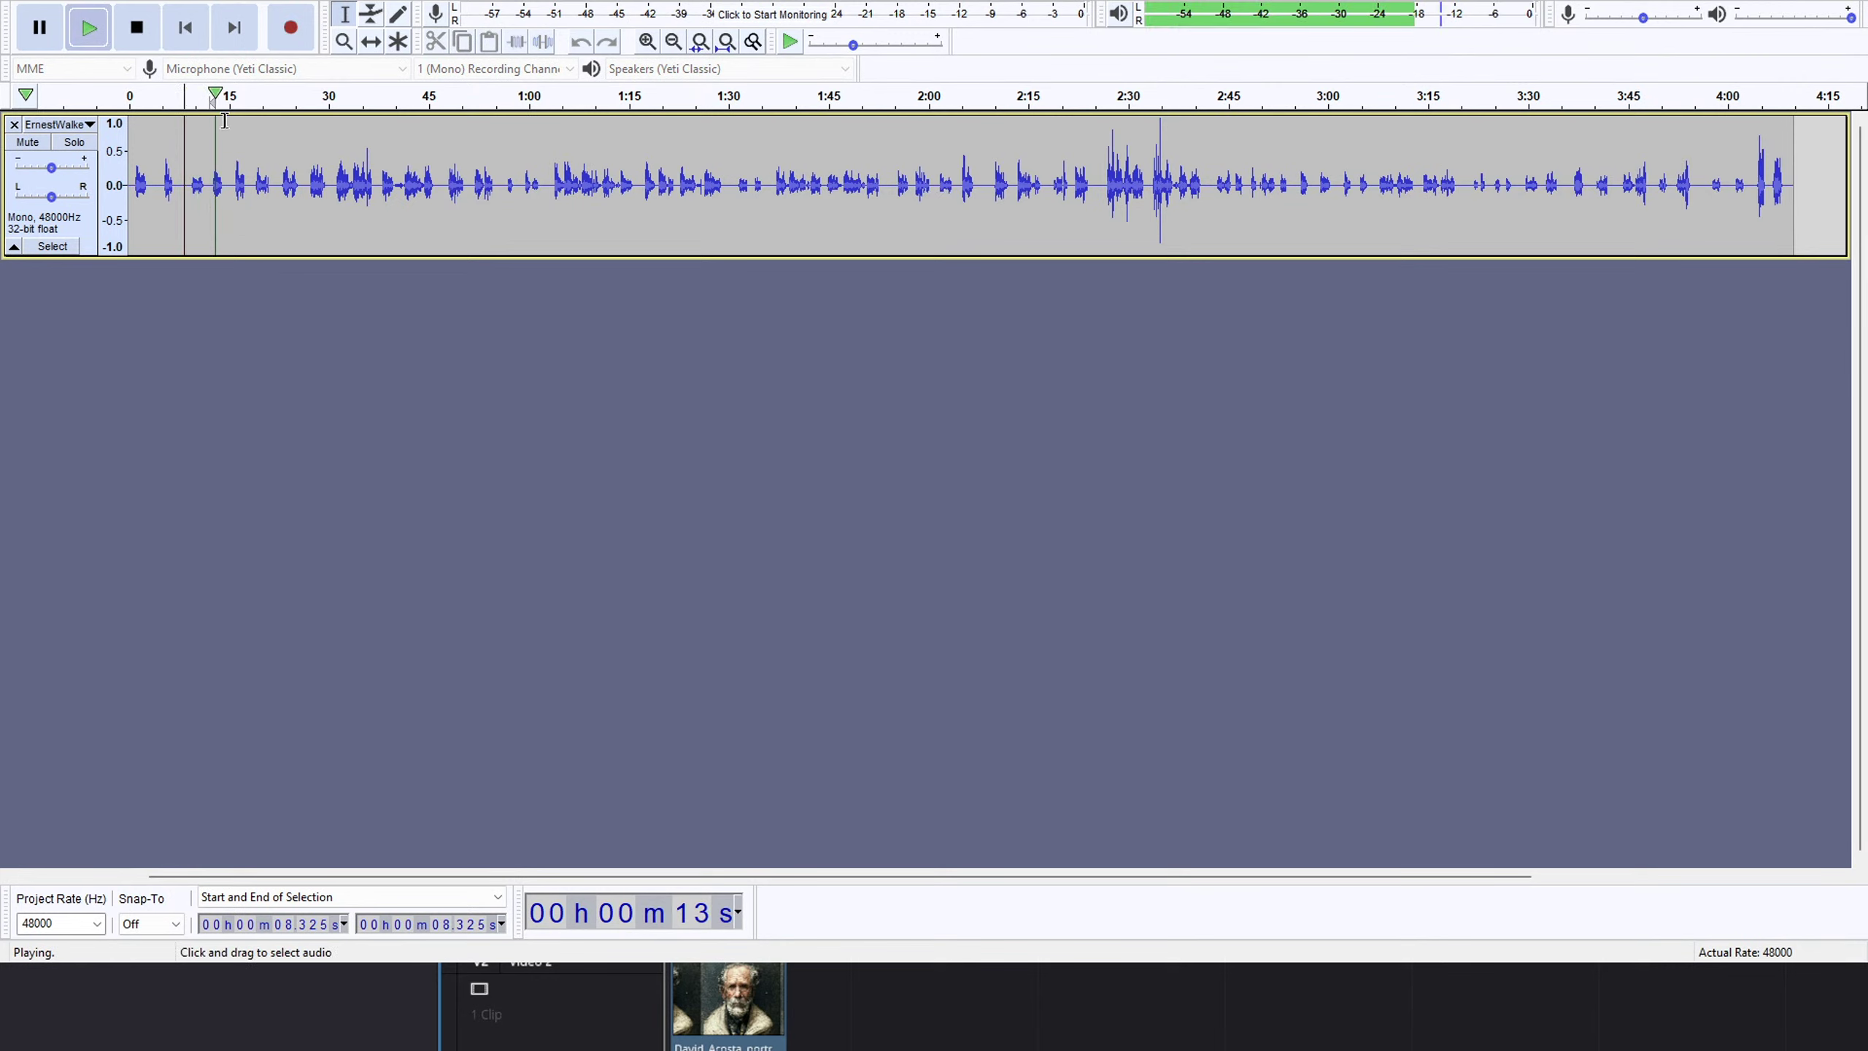
left_click_drag(208, 205, 189, 189)
key("Delete")
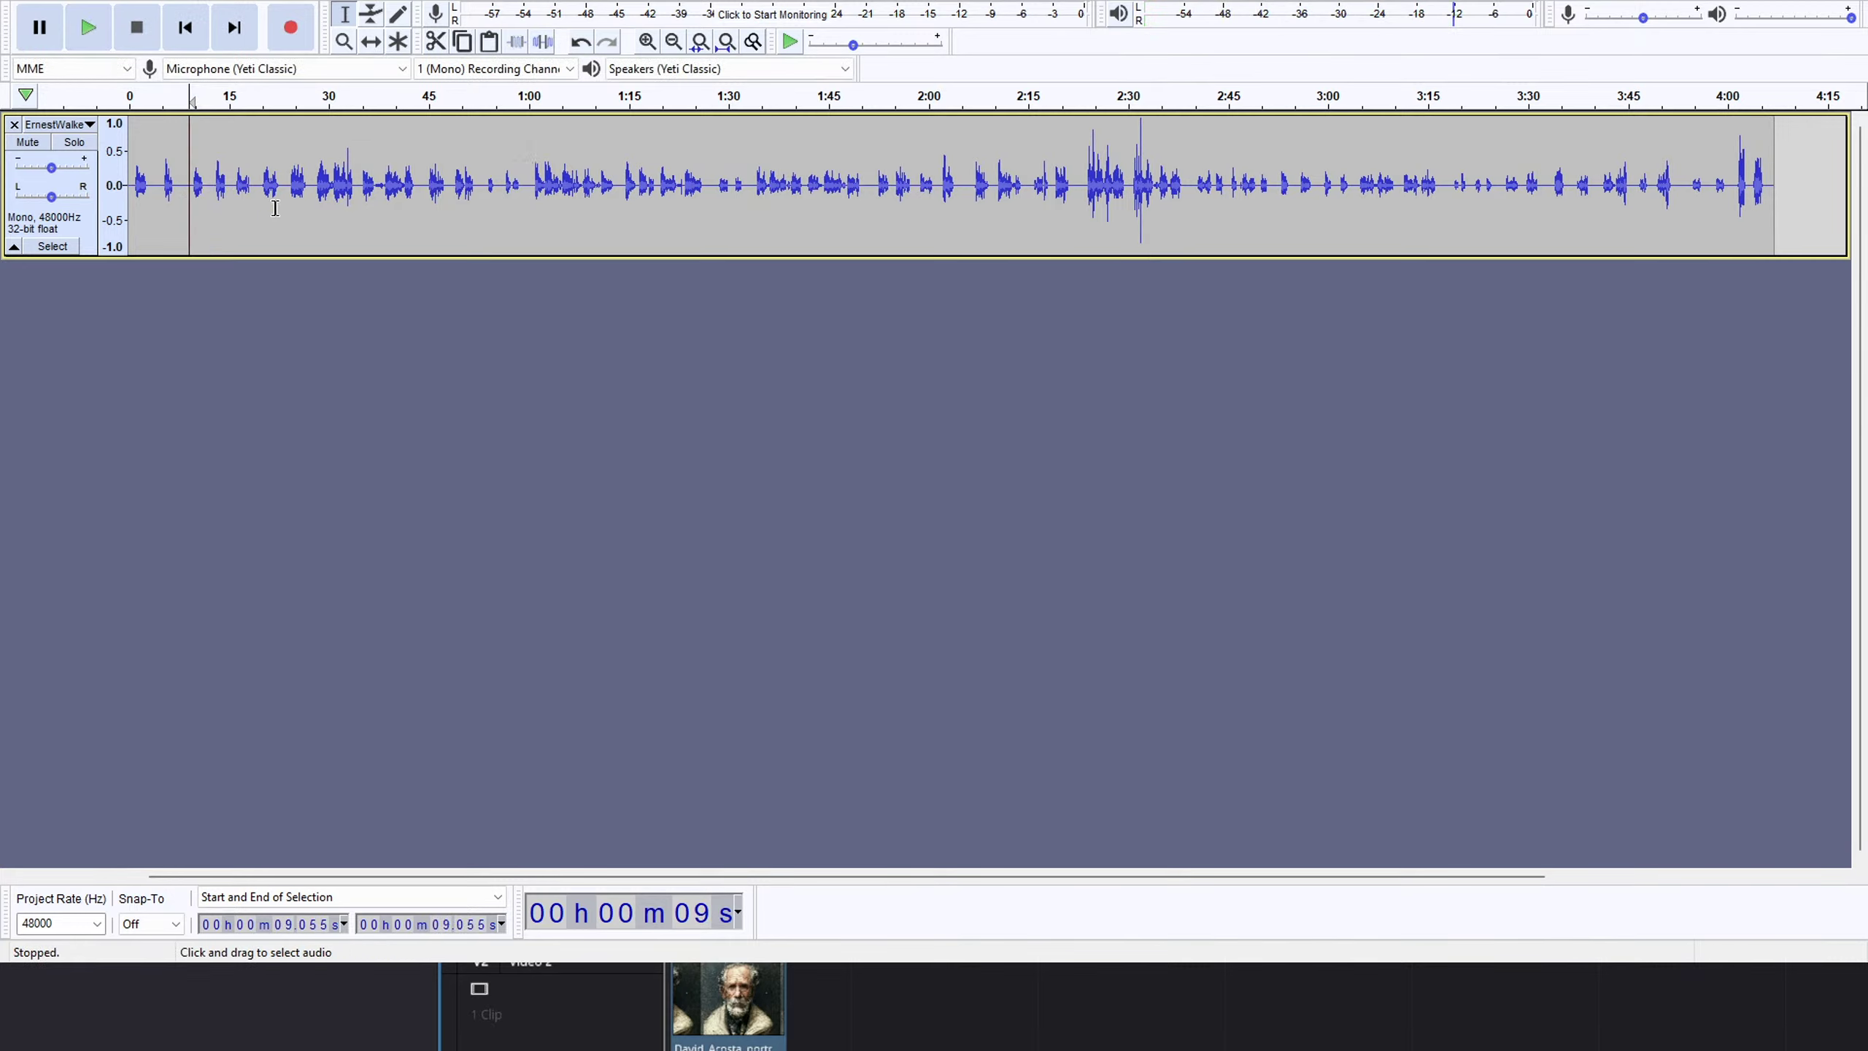
Play the takes from about 12.6 s, and delete the one from about 15.8 s to 19.4 s.
left_click(213, 190)
key("space")
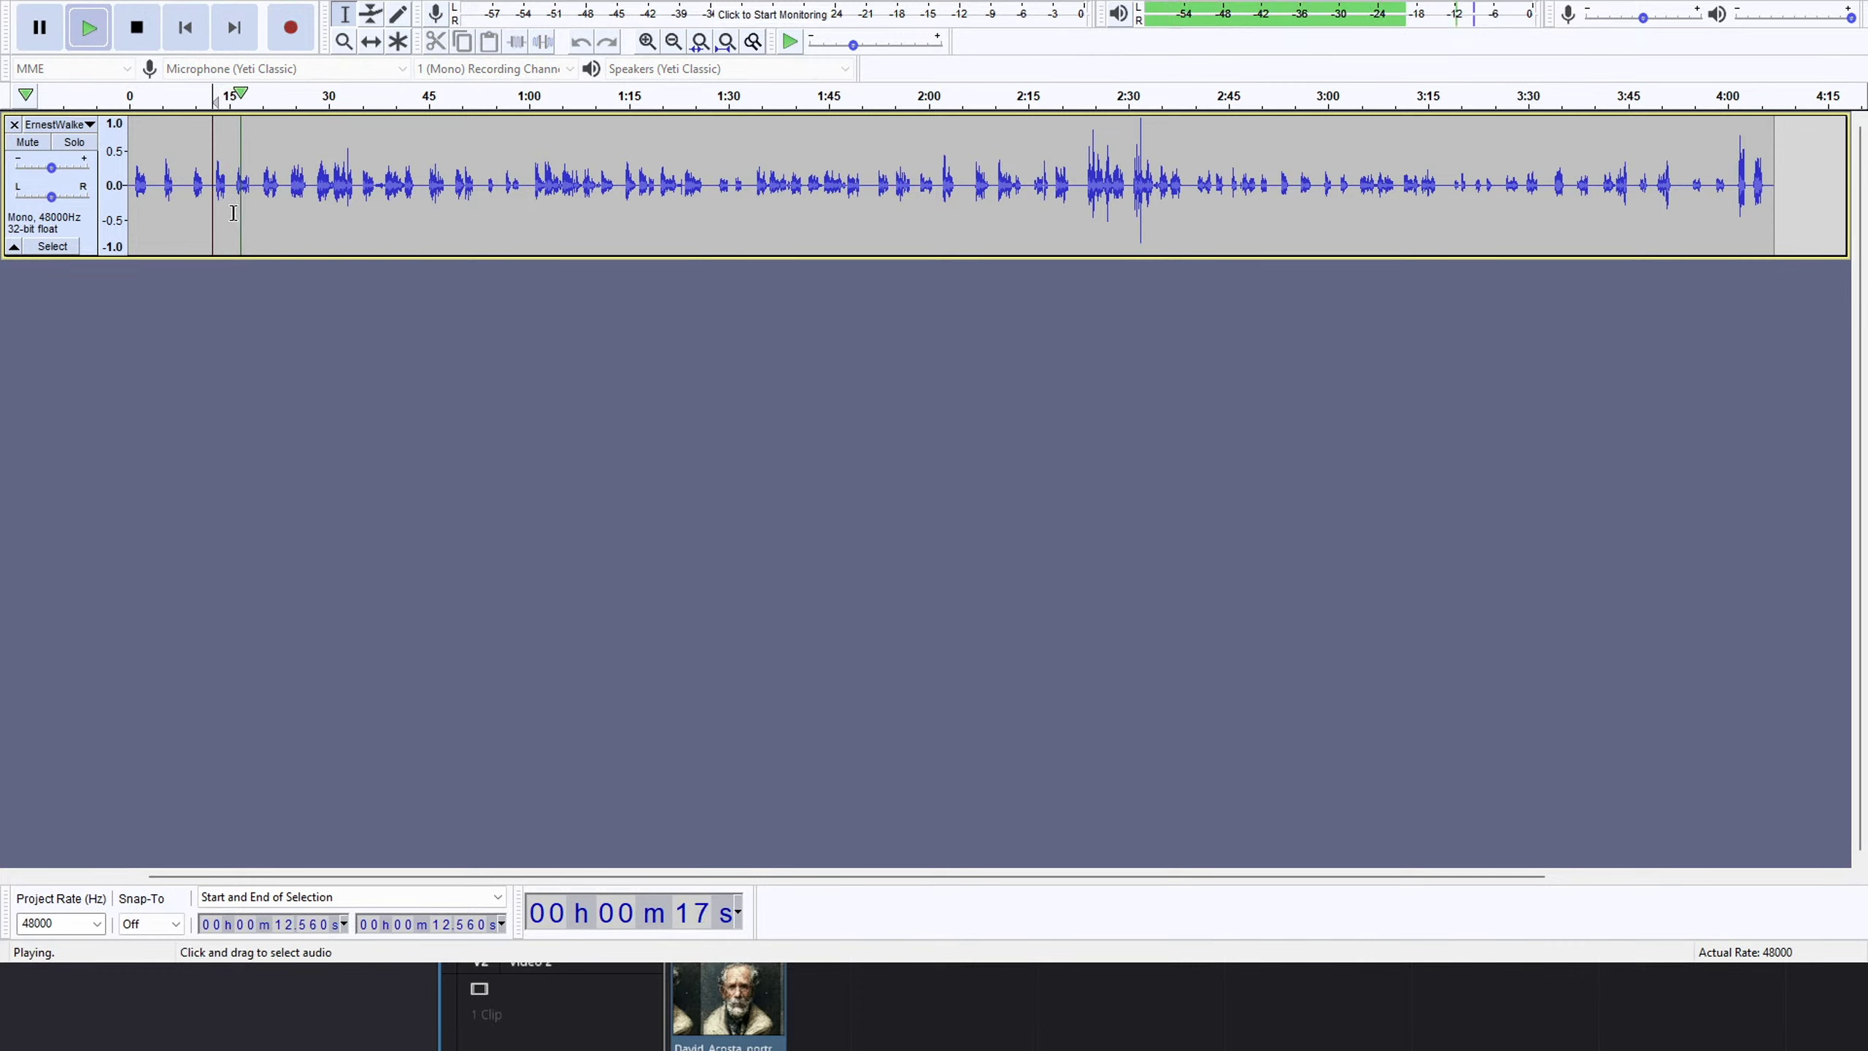
key("space")
key("space")
left_click_drag(235, 212, 259, 176)
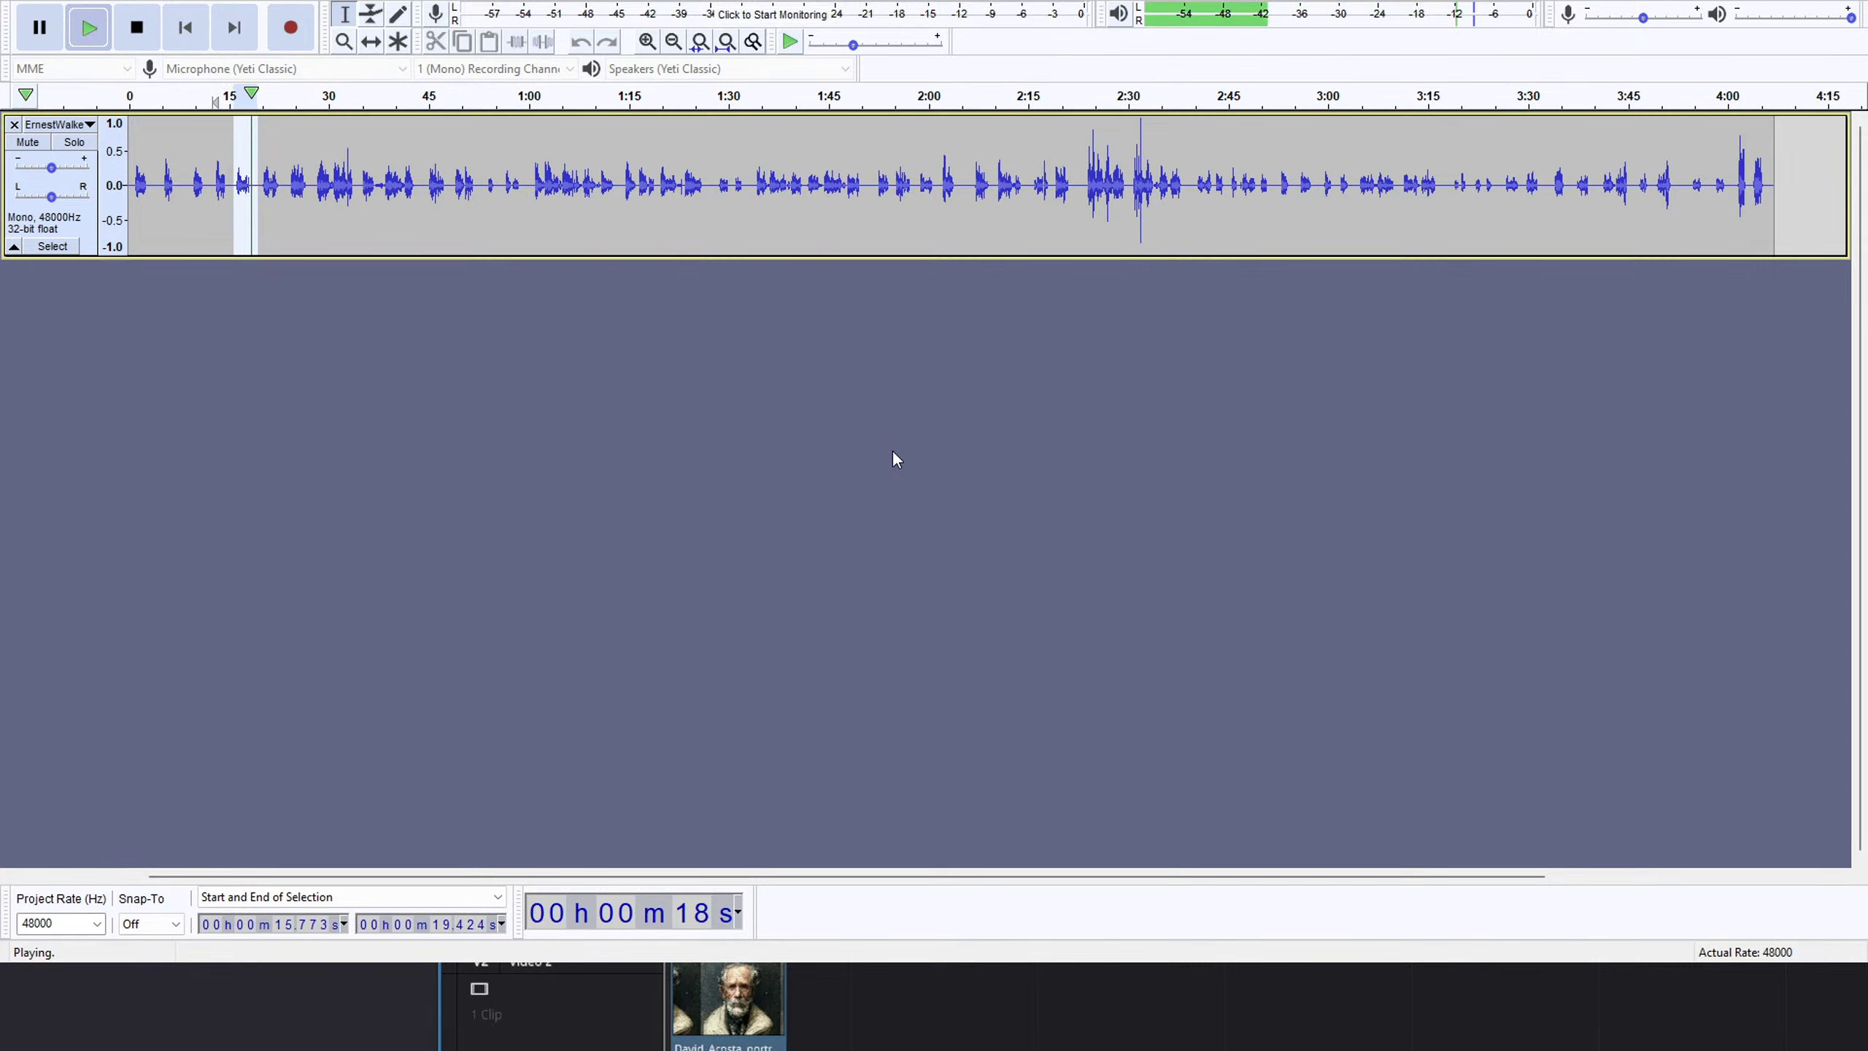
key("space")
key("Delete")
Compare the takes from about 15.8 s with the one at 20 s, and delete the audio from about 20 s to 23.5 s.
key("space")
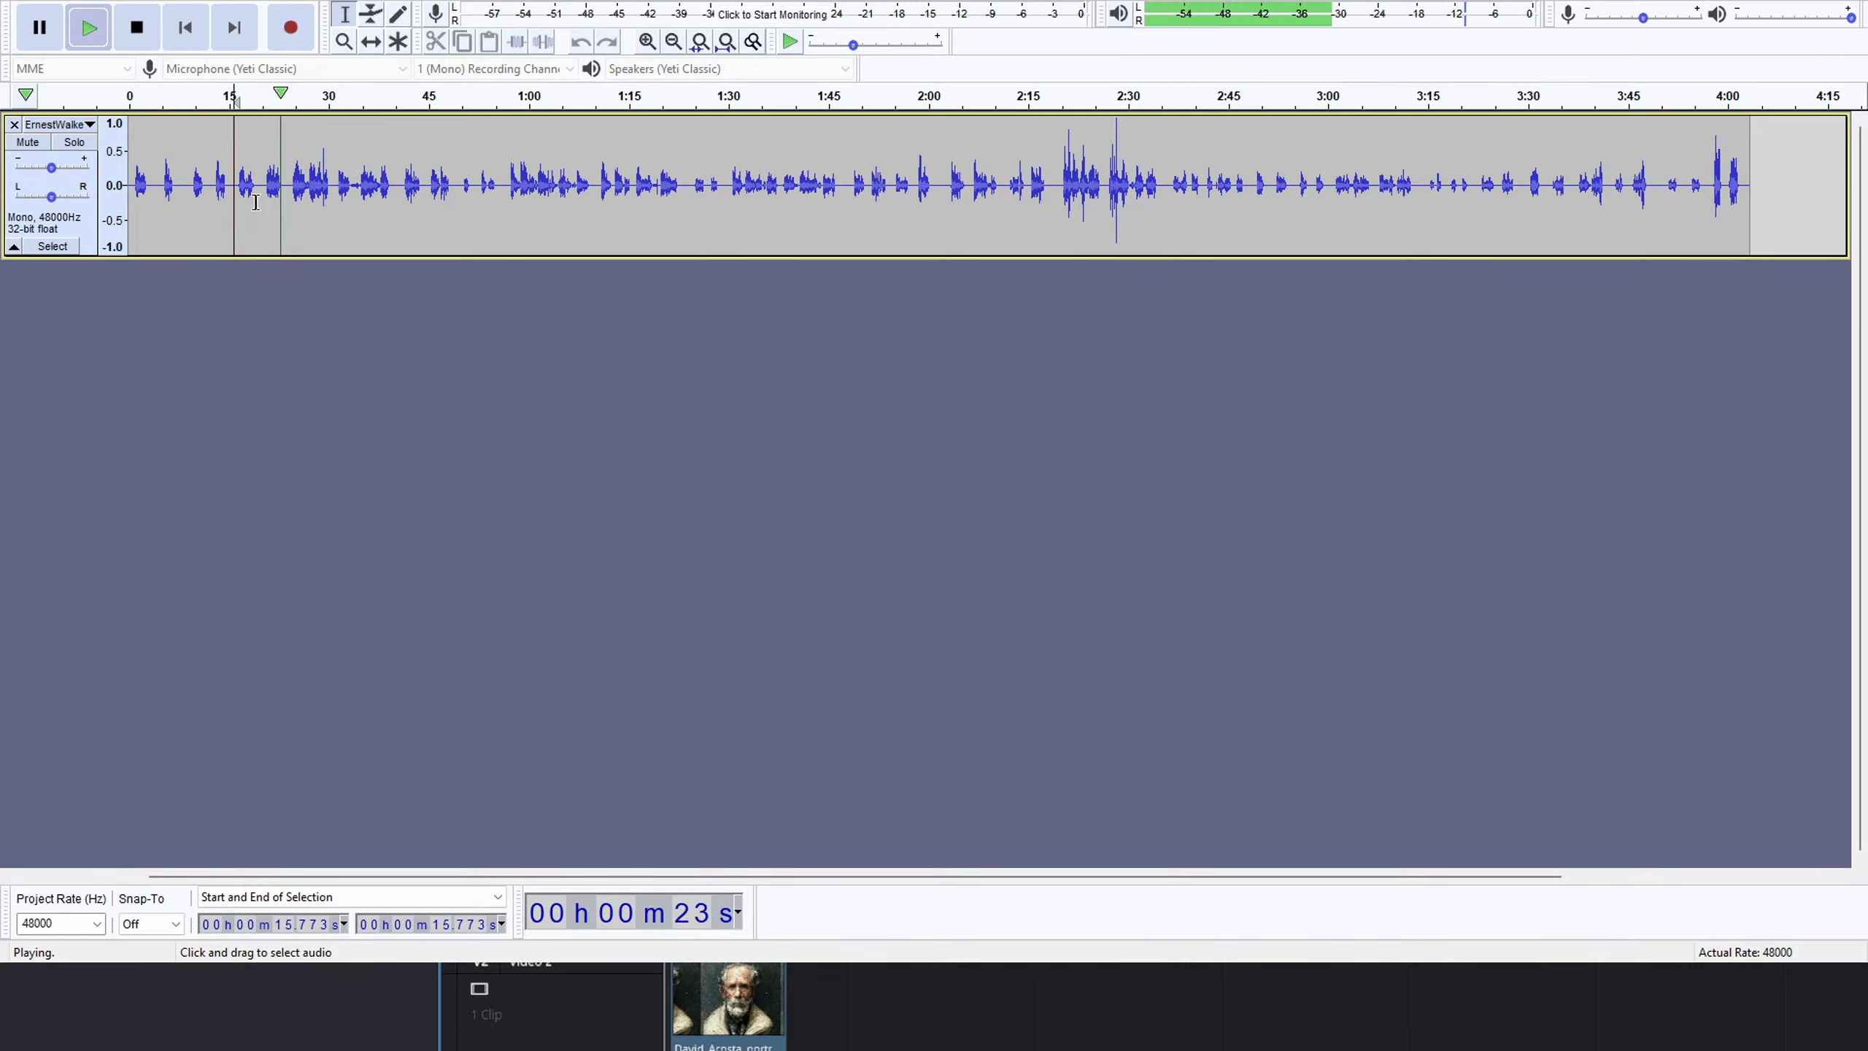
key("space")
key("space")
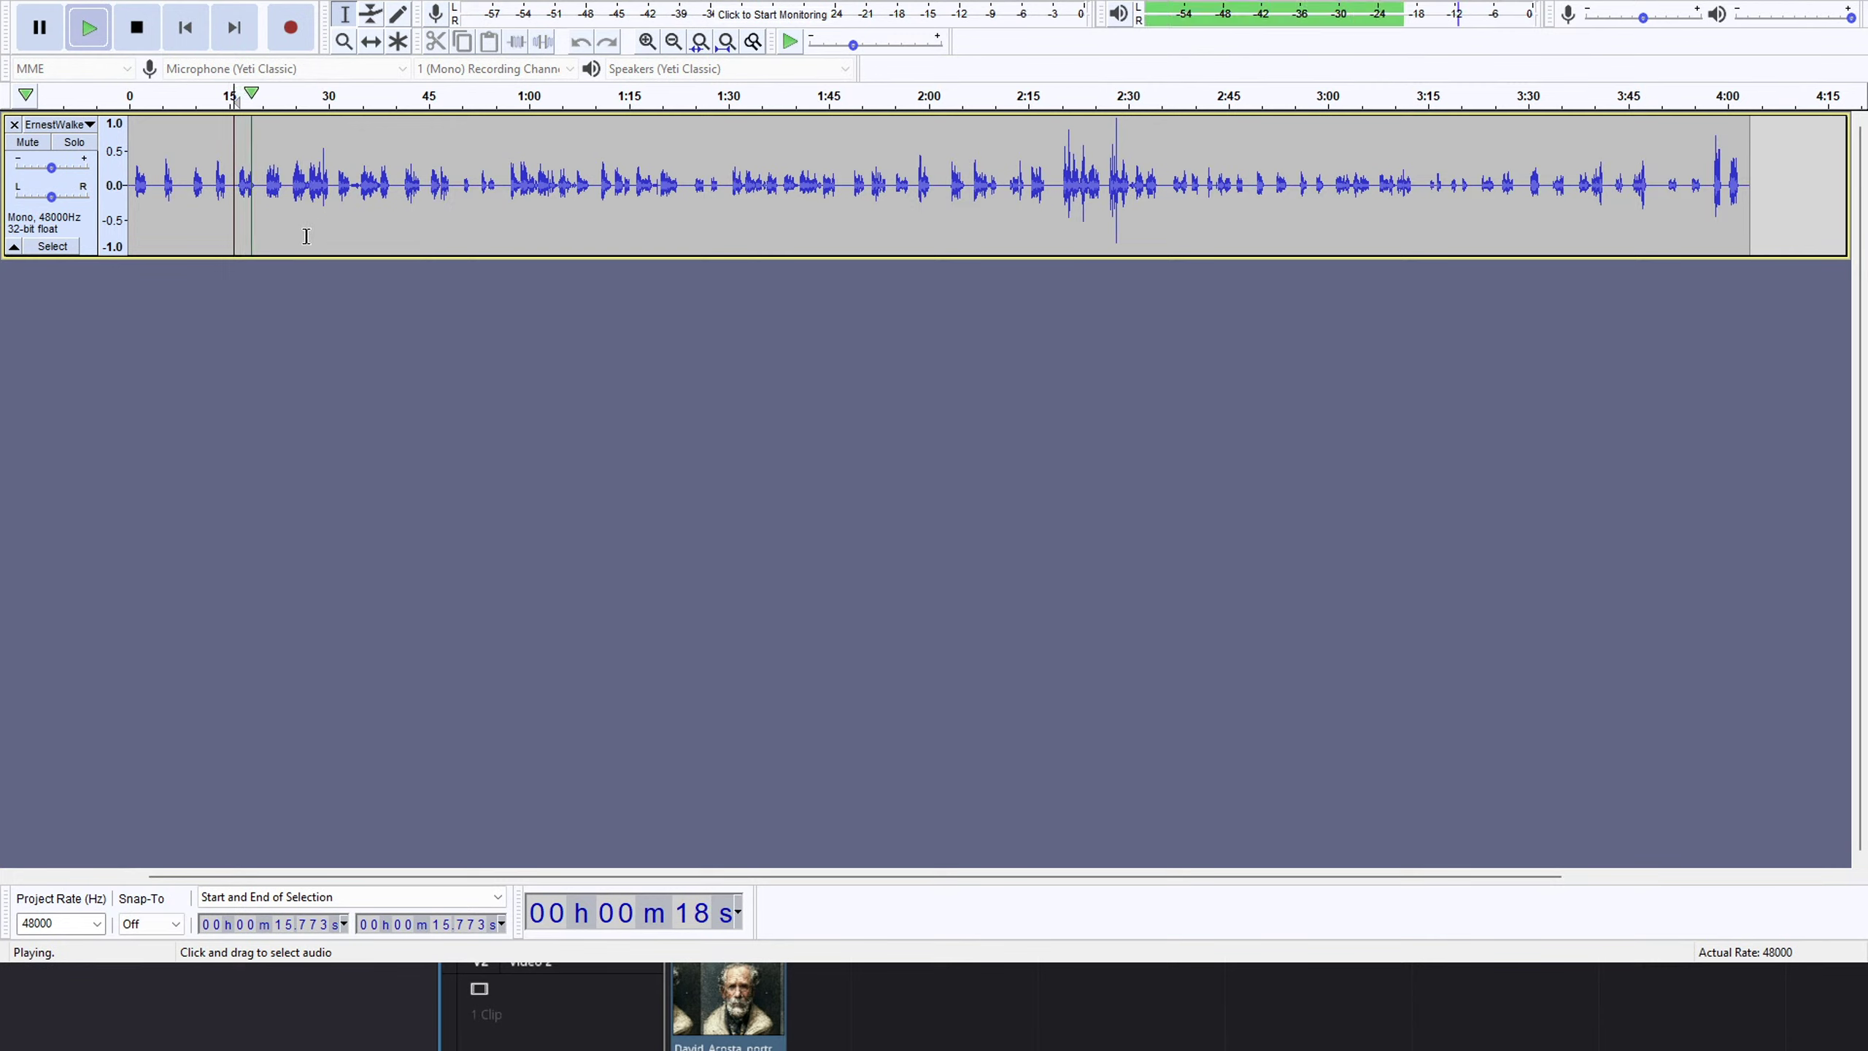
key("space")
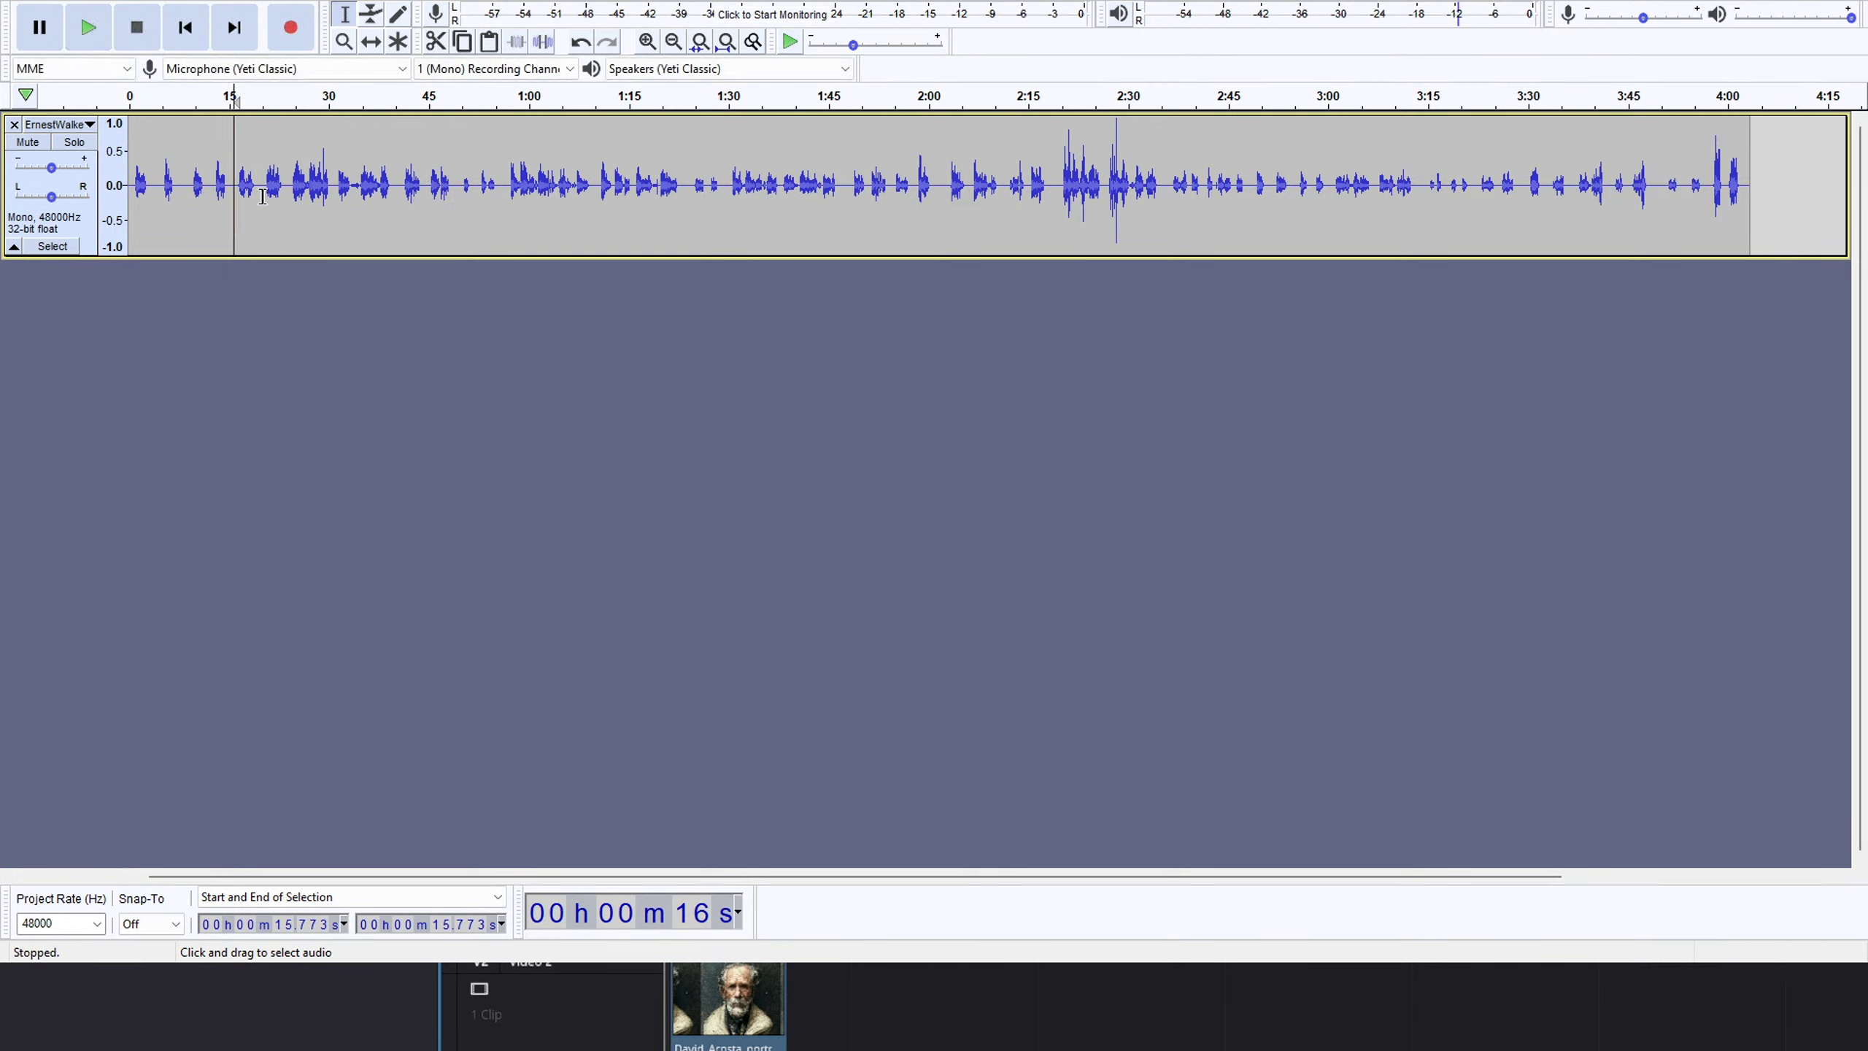
left_click_drag(261, 189, 284, 190)
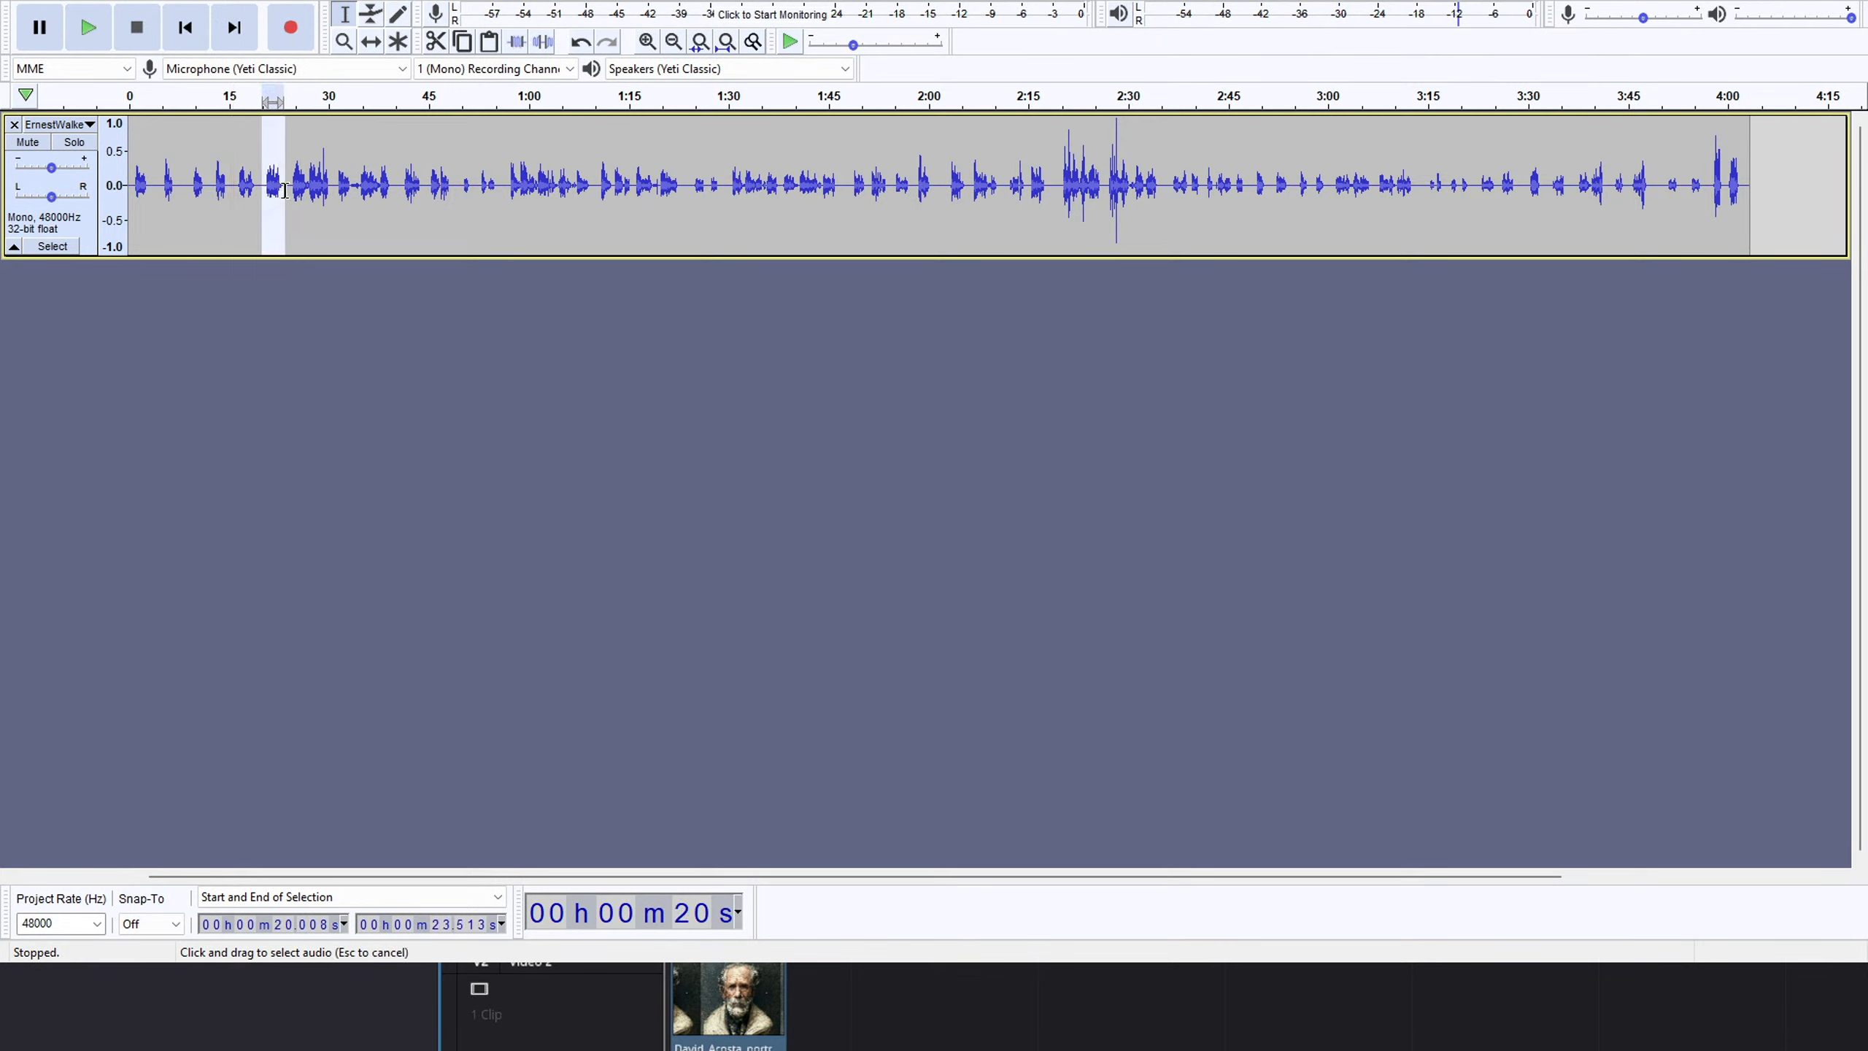
key("space")
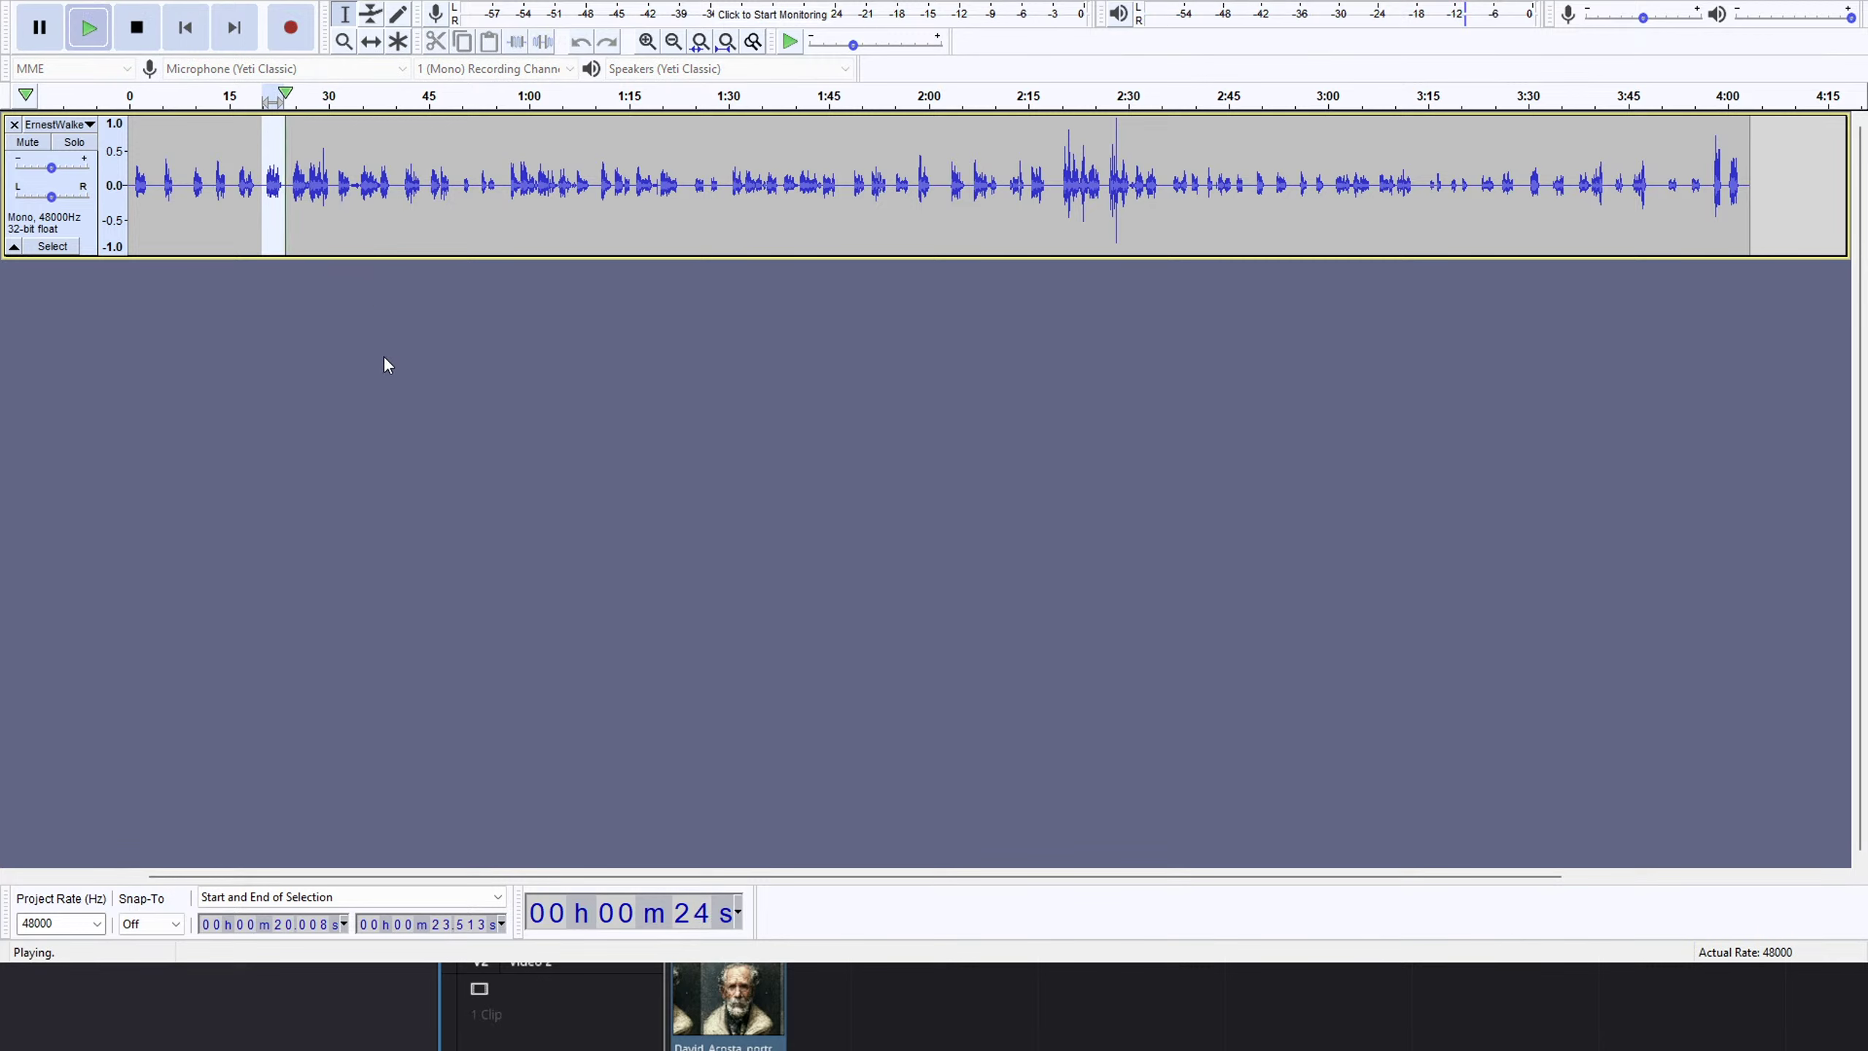
left_click(241, 176)
key("space")
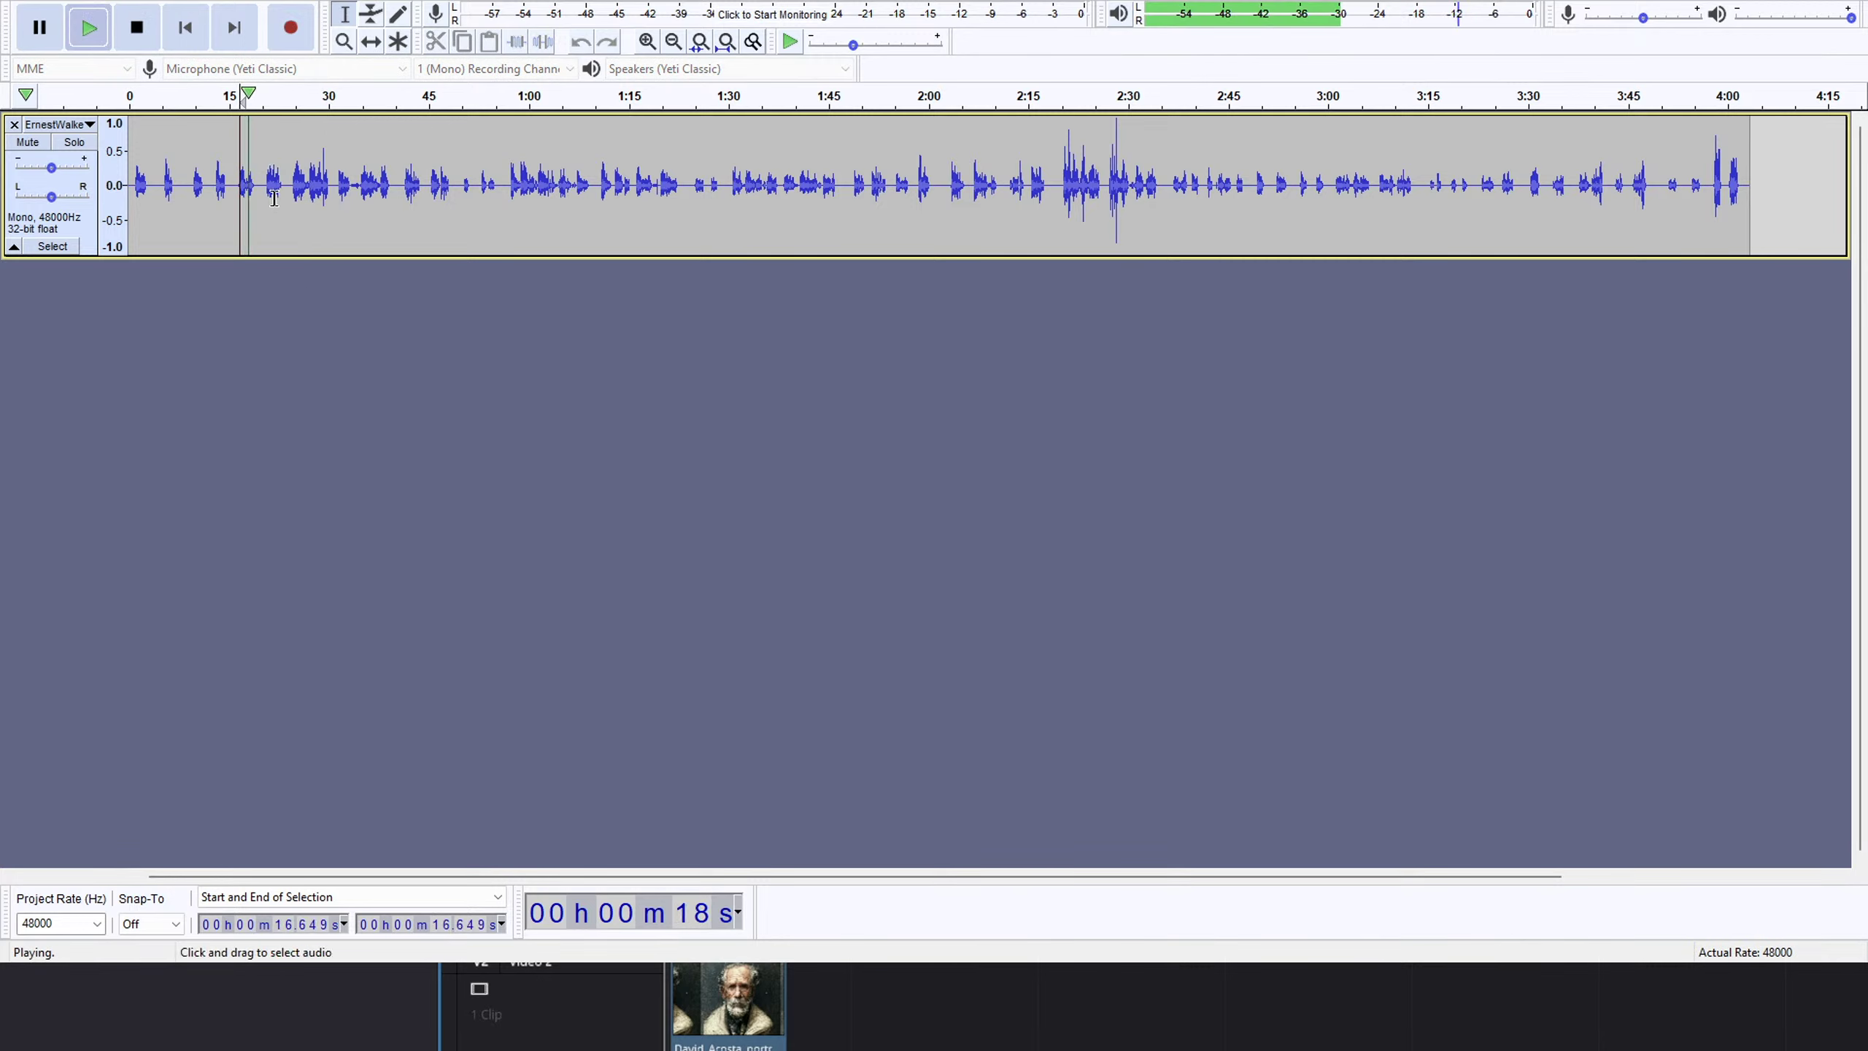
left_click_drag(263, 188, 287, 193)
key("Delete")
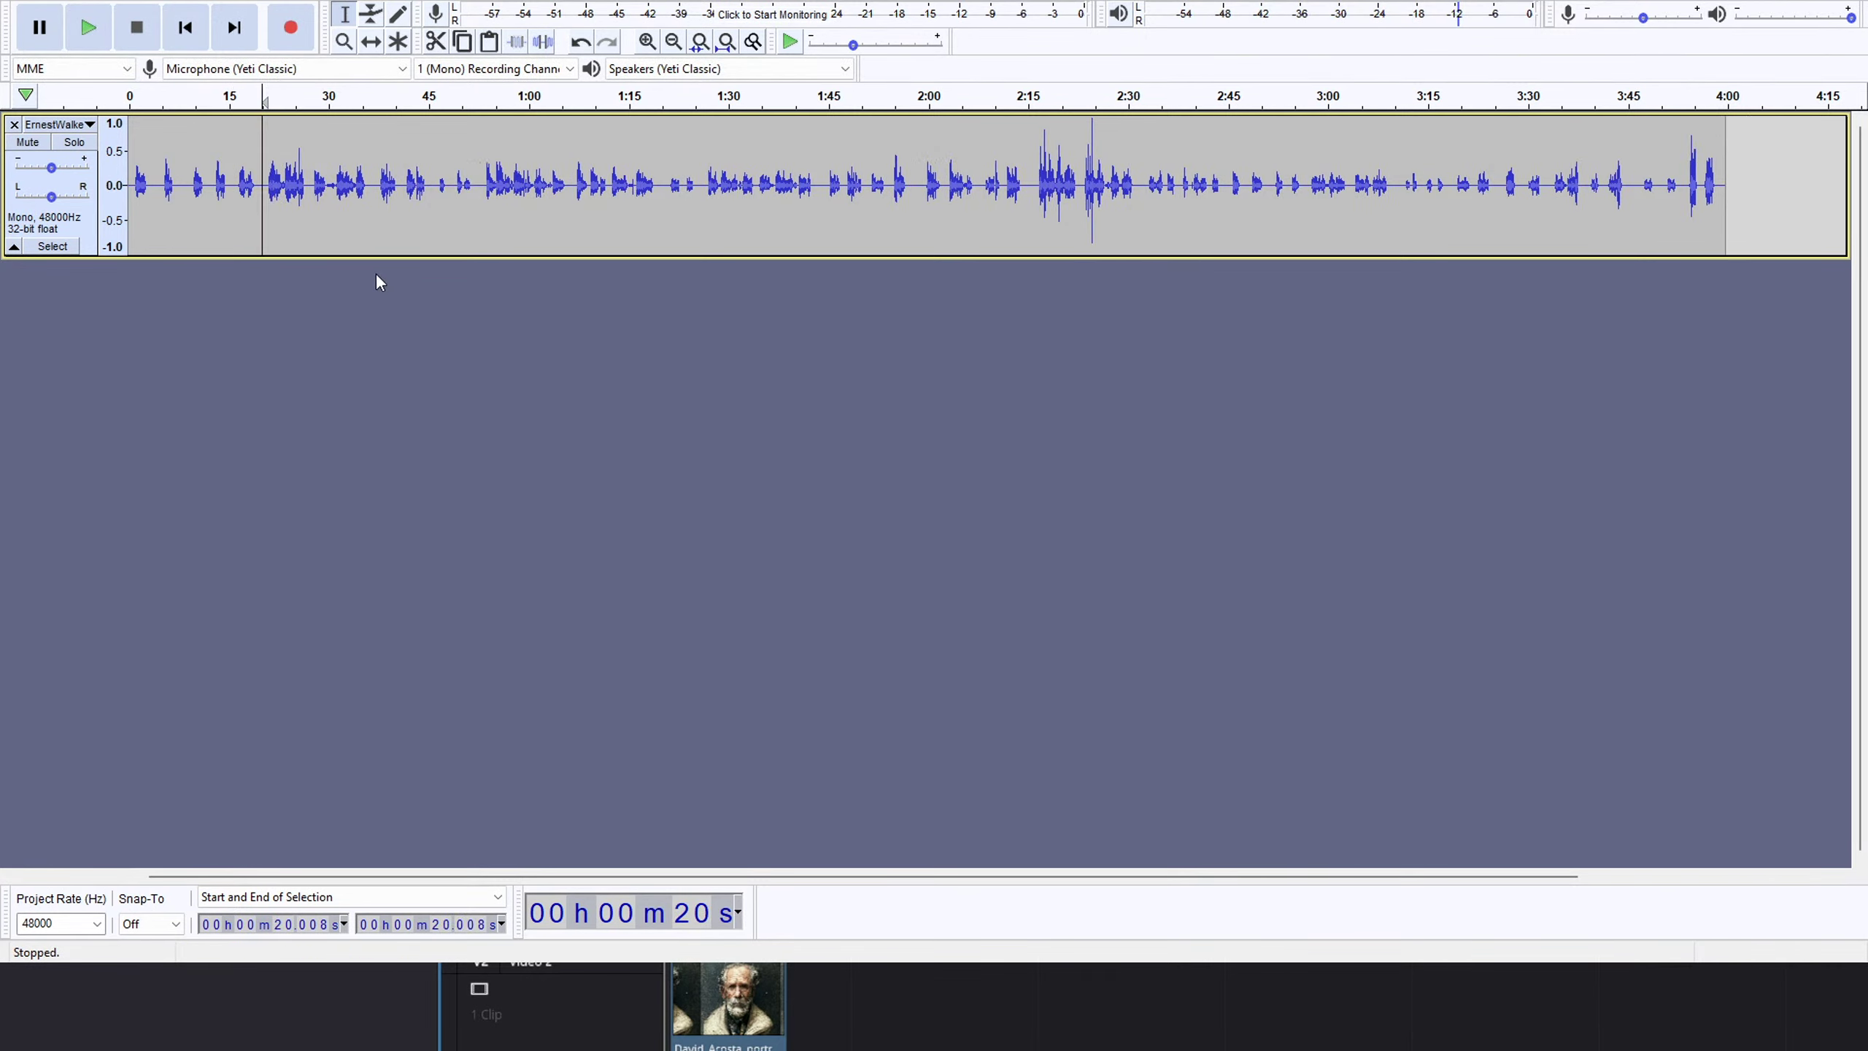
Play the track from about 20 s and from 27.7 s, and delete the audio from about 27.5 s to 36.7 s.
key("space")
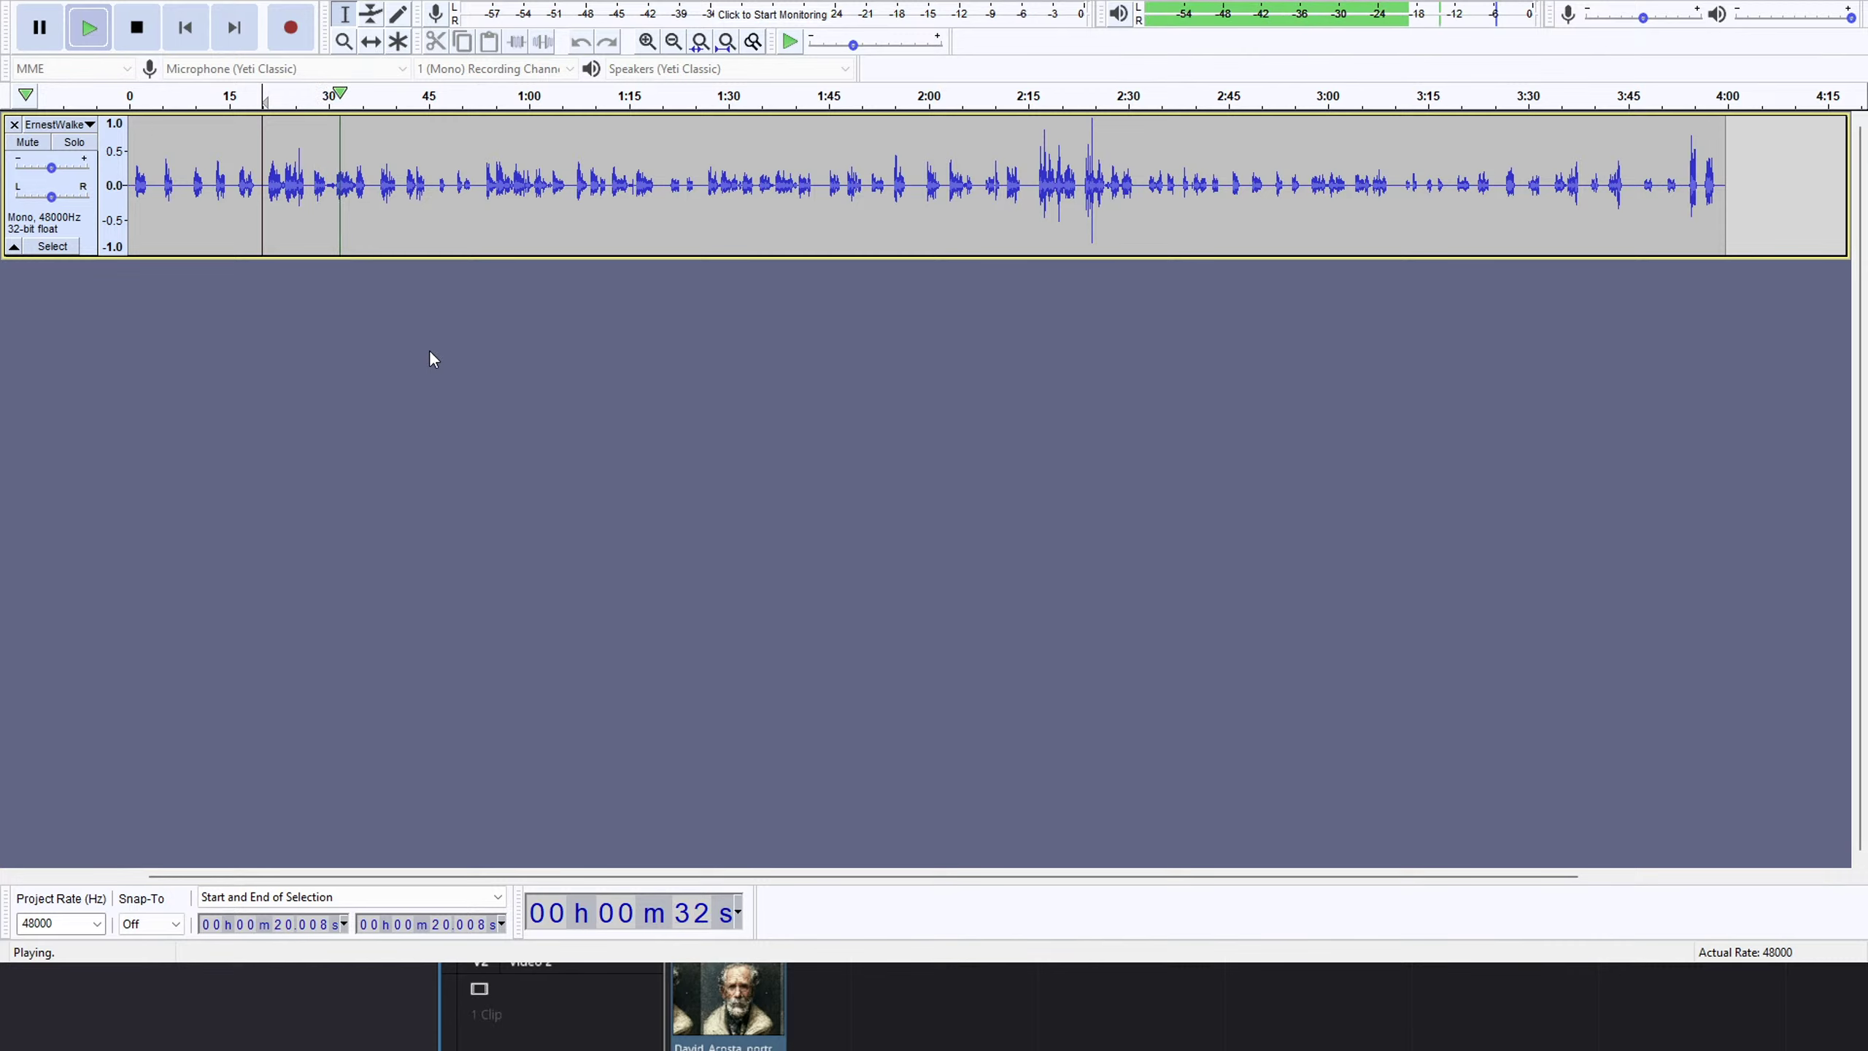
key("space")
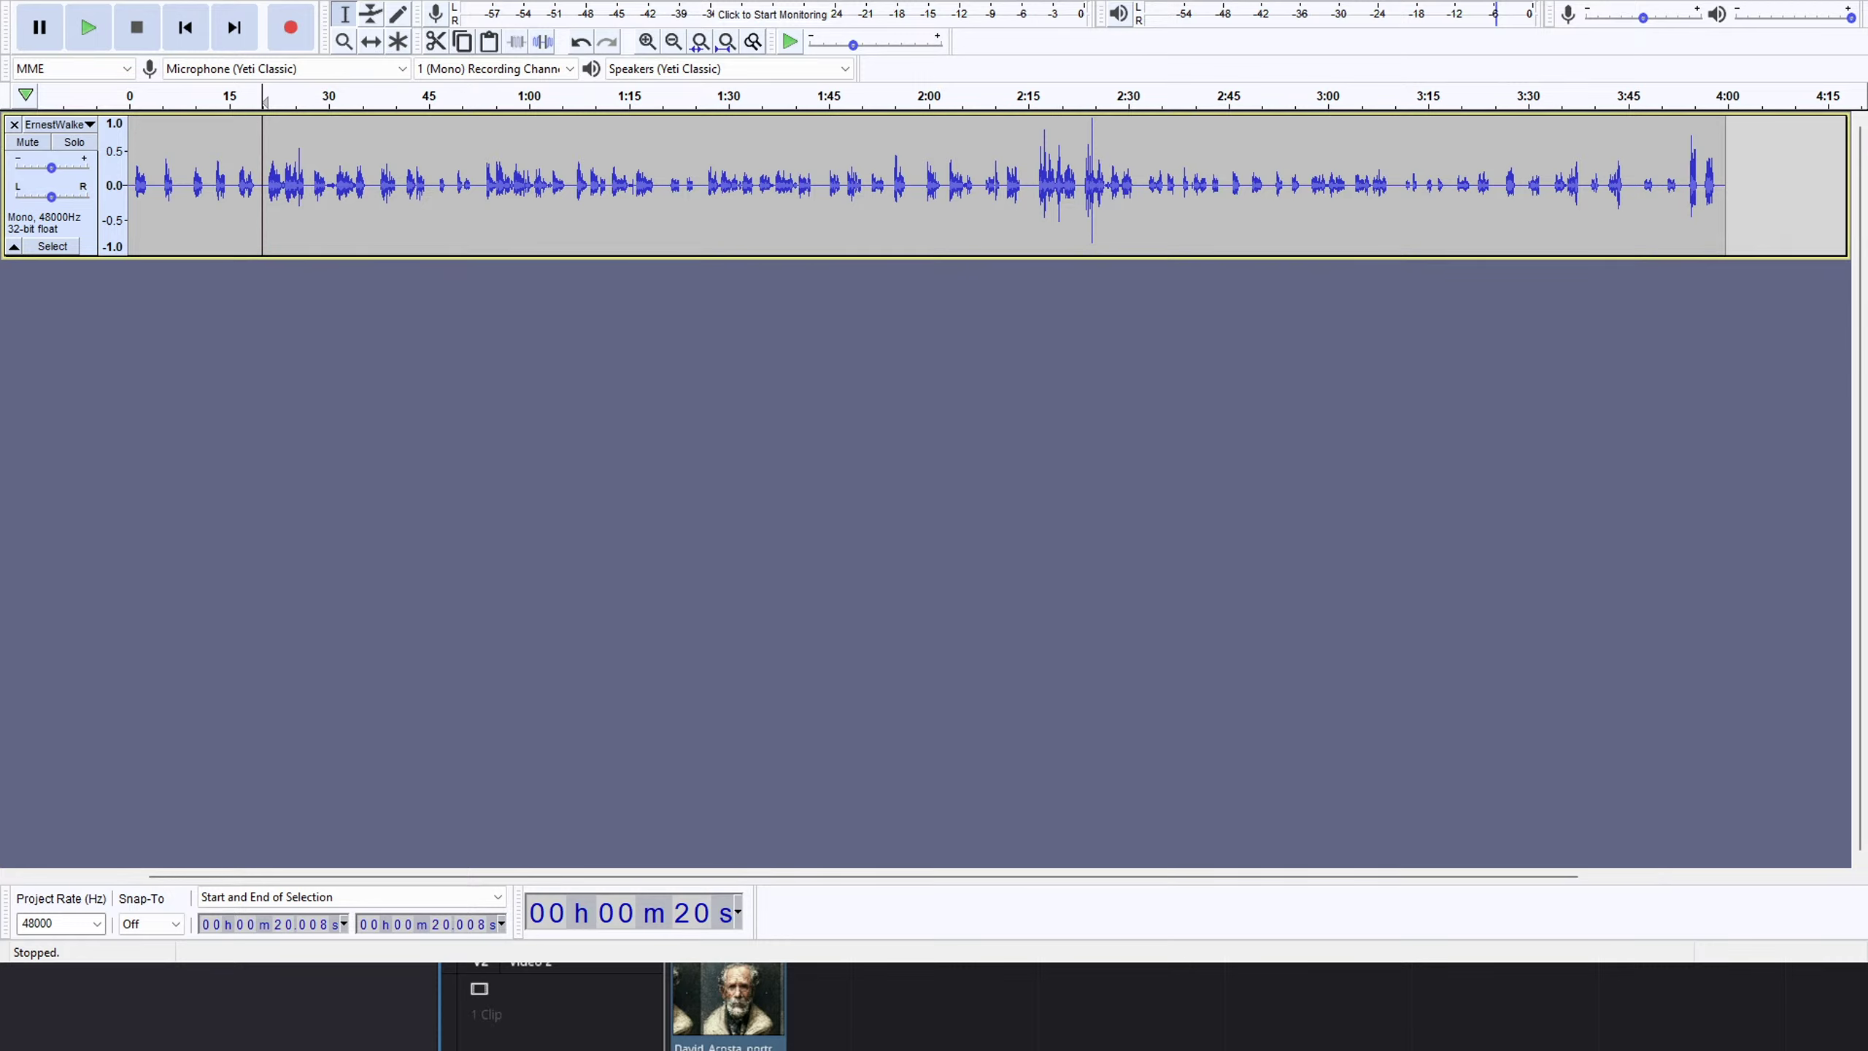
key("space")
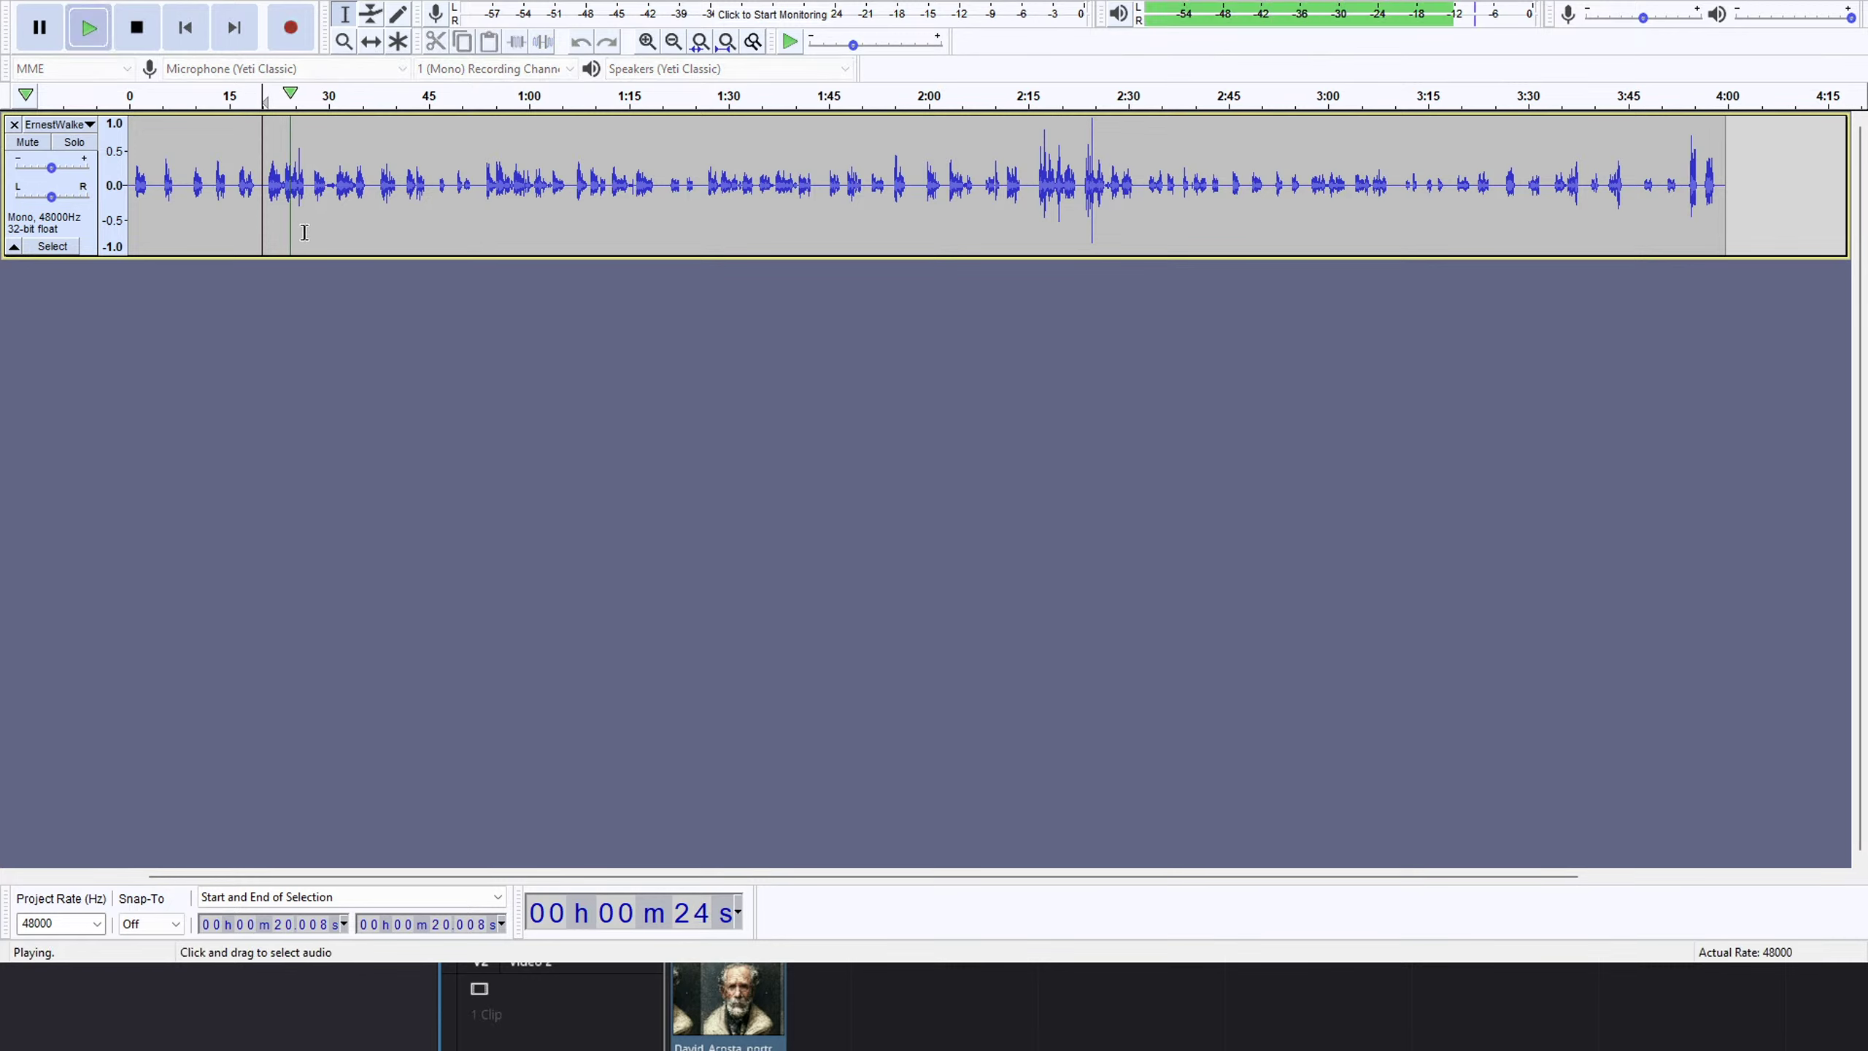
key("space")
left_click(315, 176)
key("space")
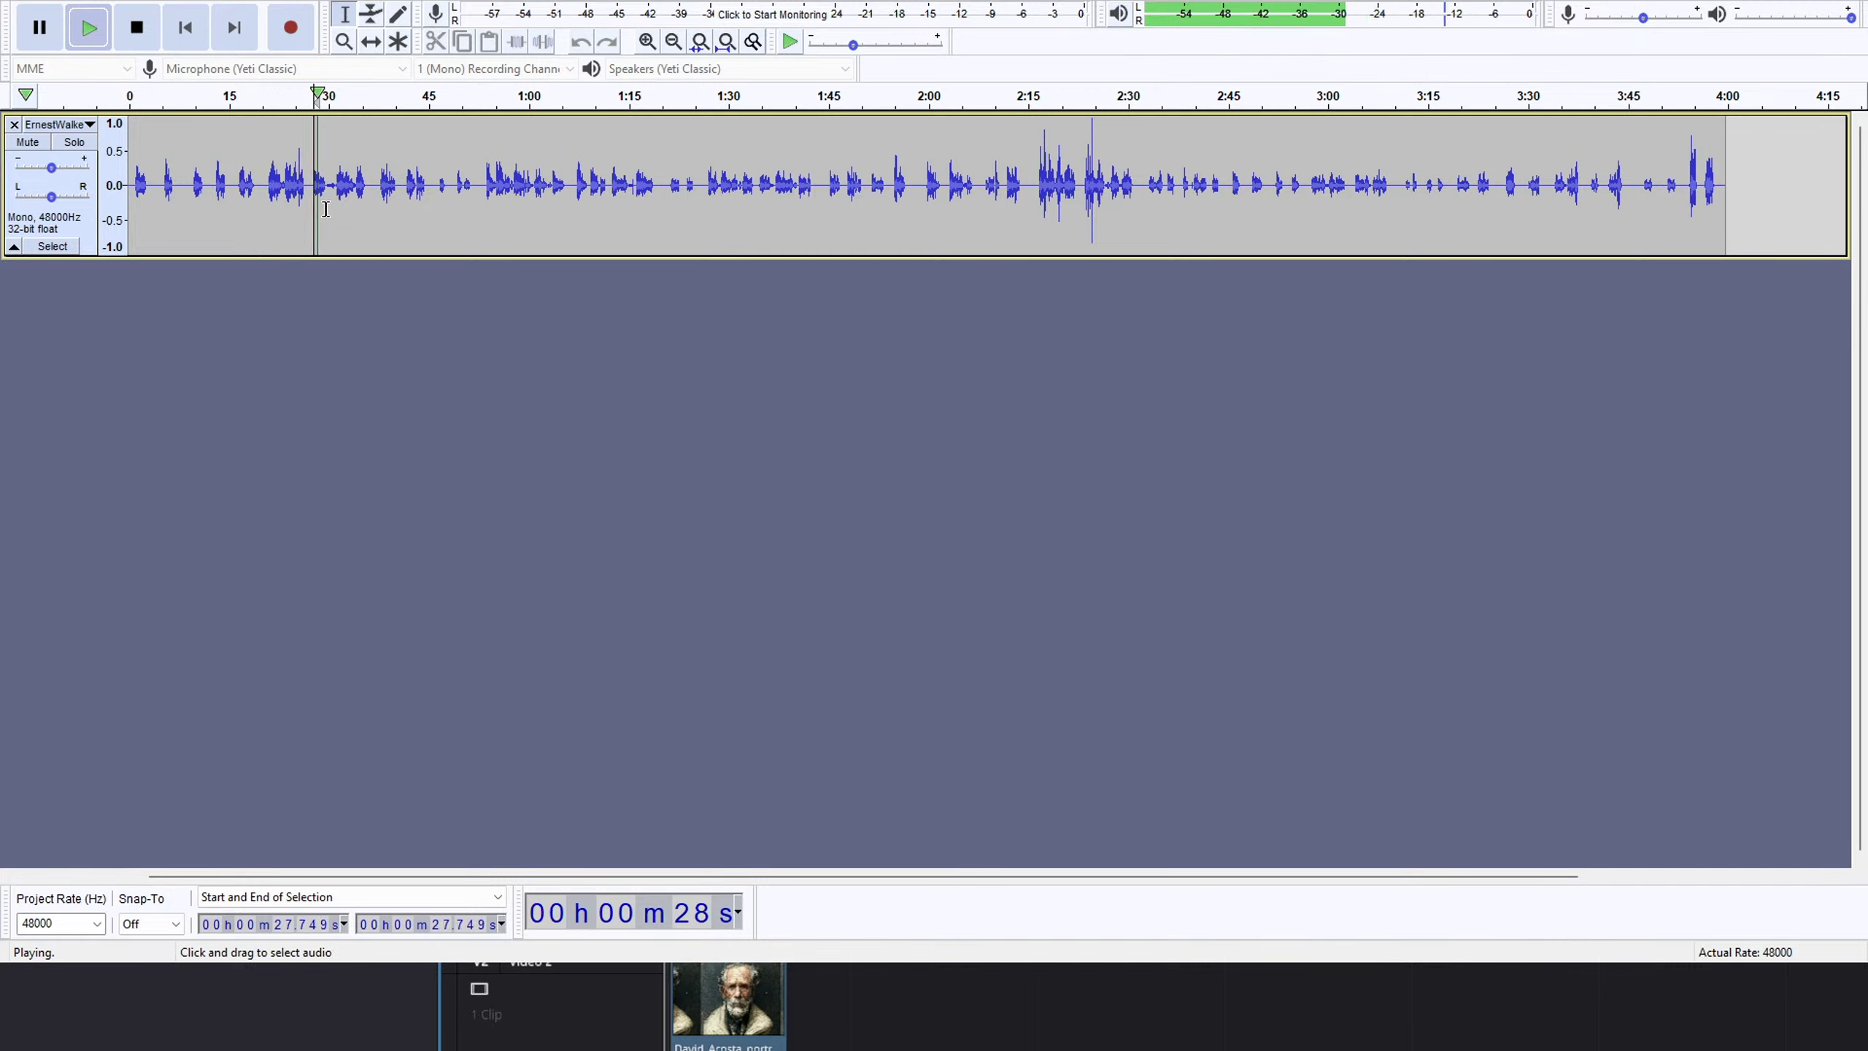
mouse_move(309, 192)
left_mouse_down()
mouse_move(373, 192)
mouse_move(313, 214)
left_mouse_up()
key("Delete")
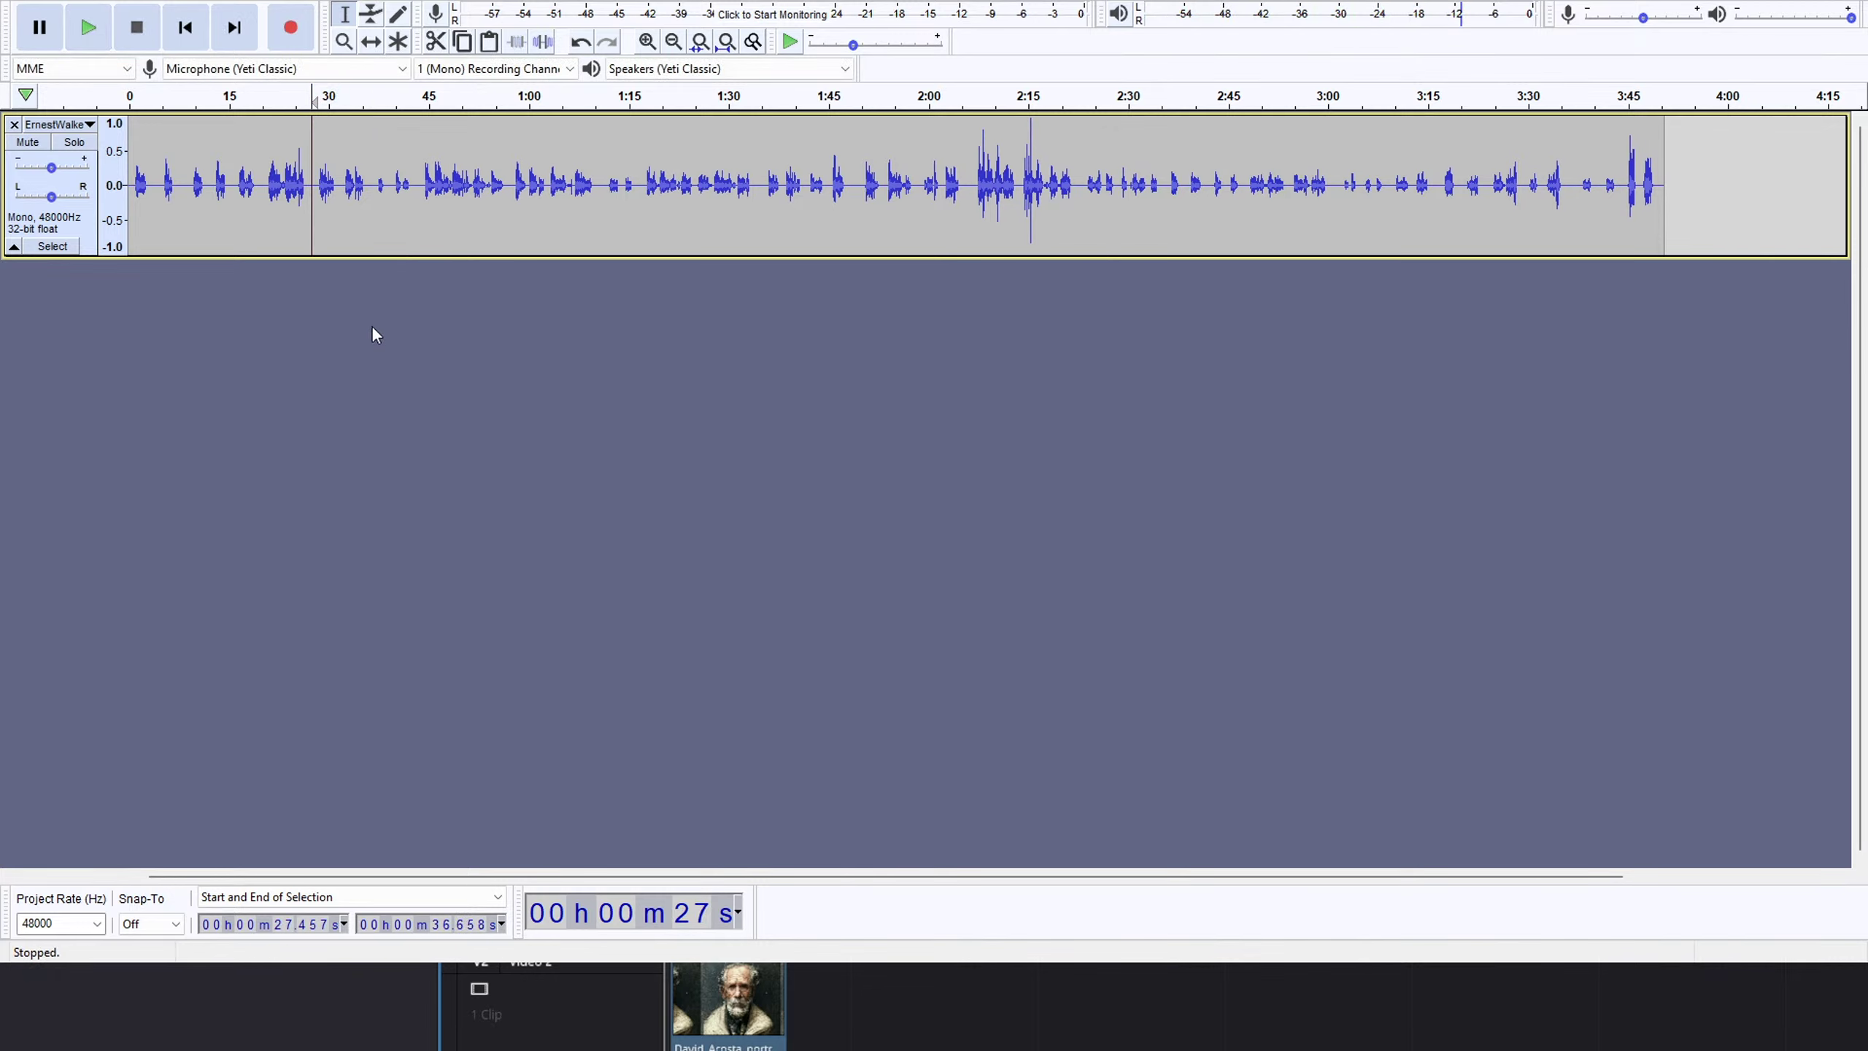
Replay the takes from about 27.5 s and 28.8 s, and delete the audio from about 32 s to 36.8 s.
key("space")
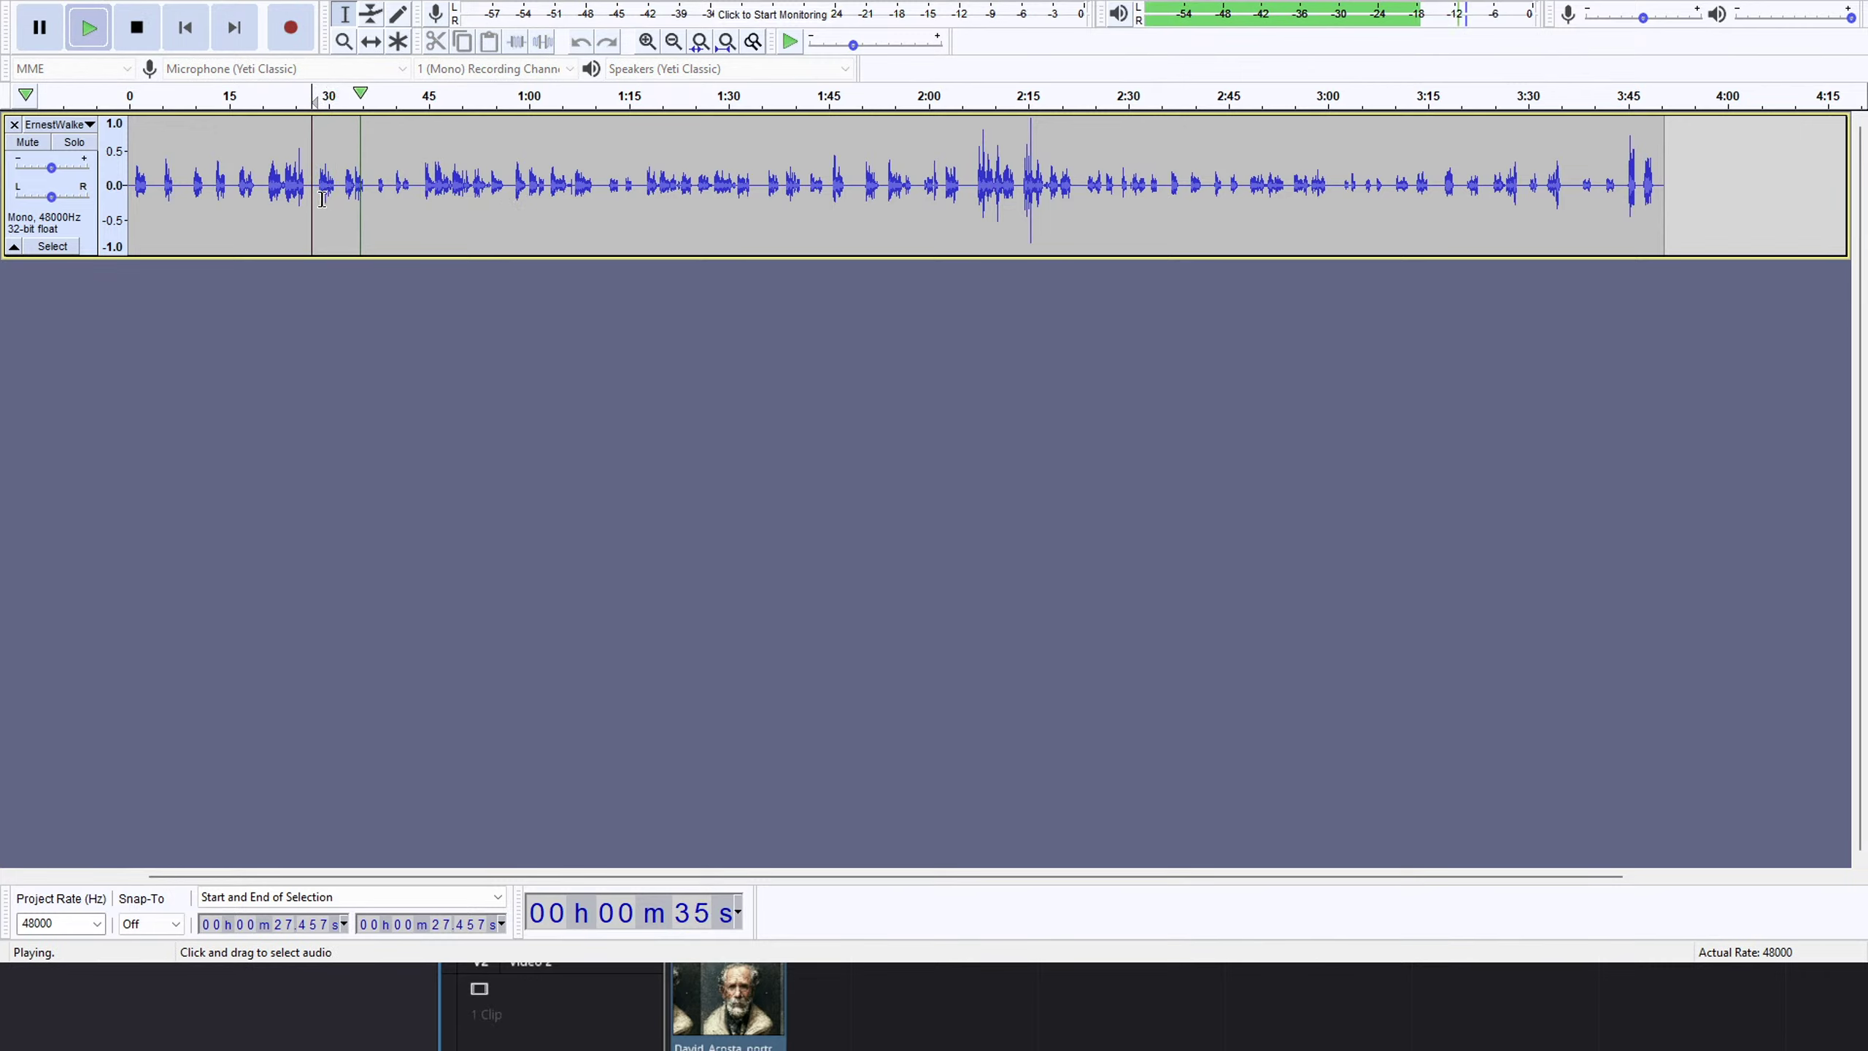
key("space")
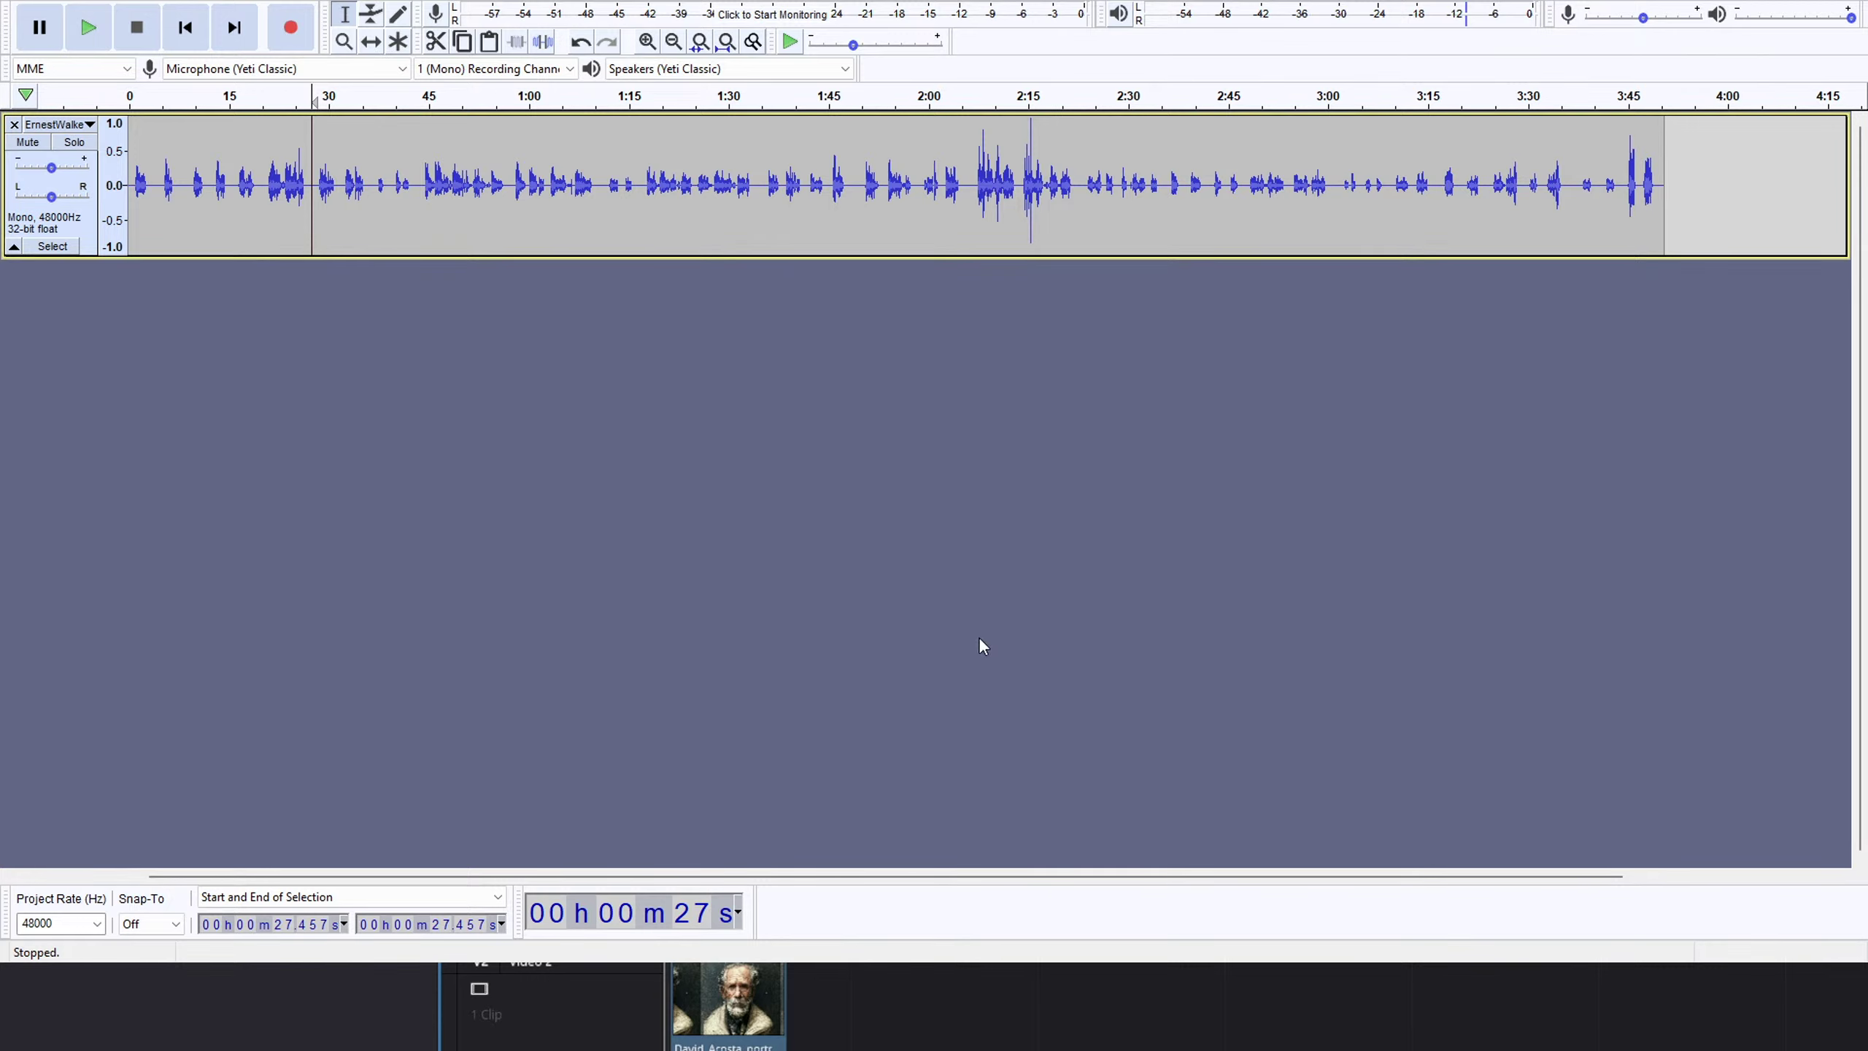
key("space")
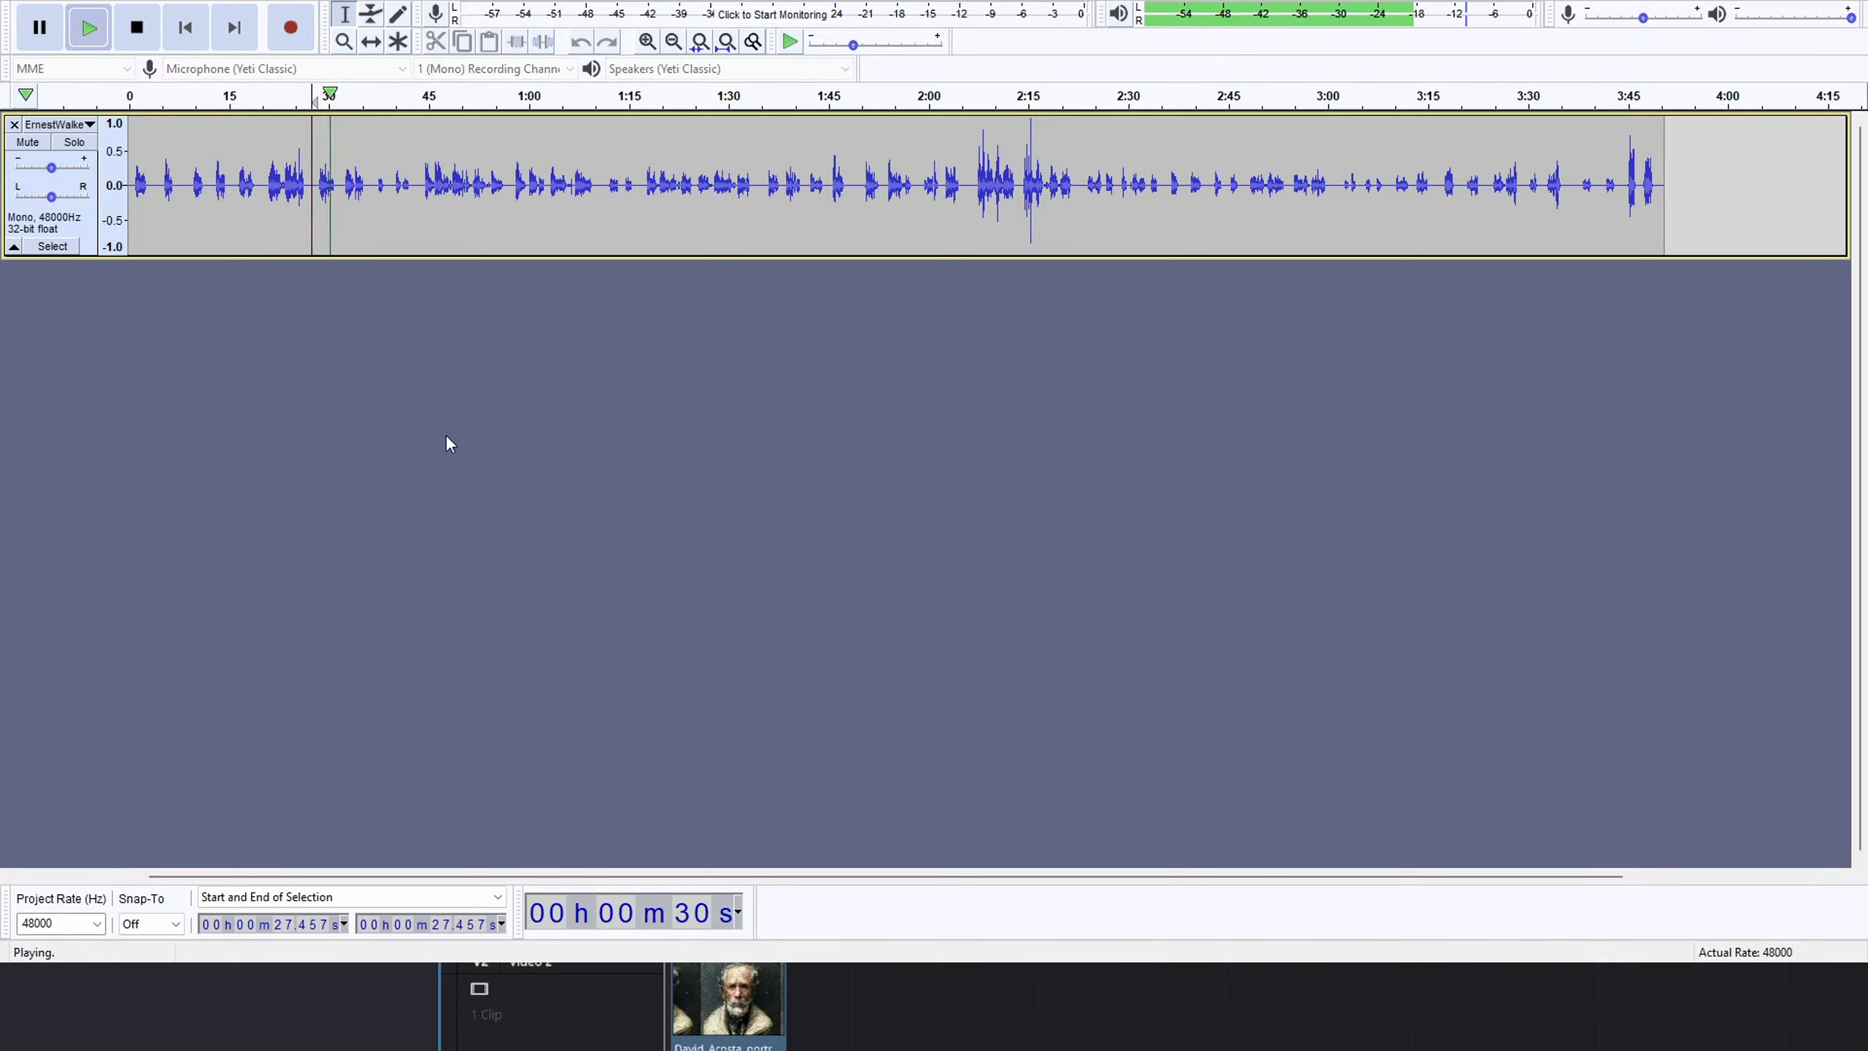
key("space")
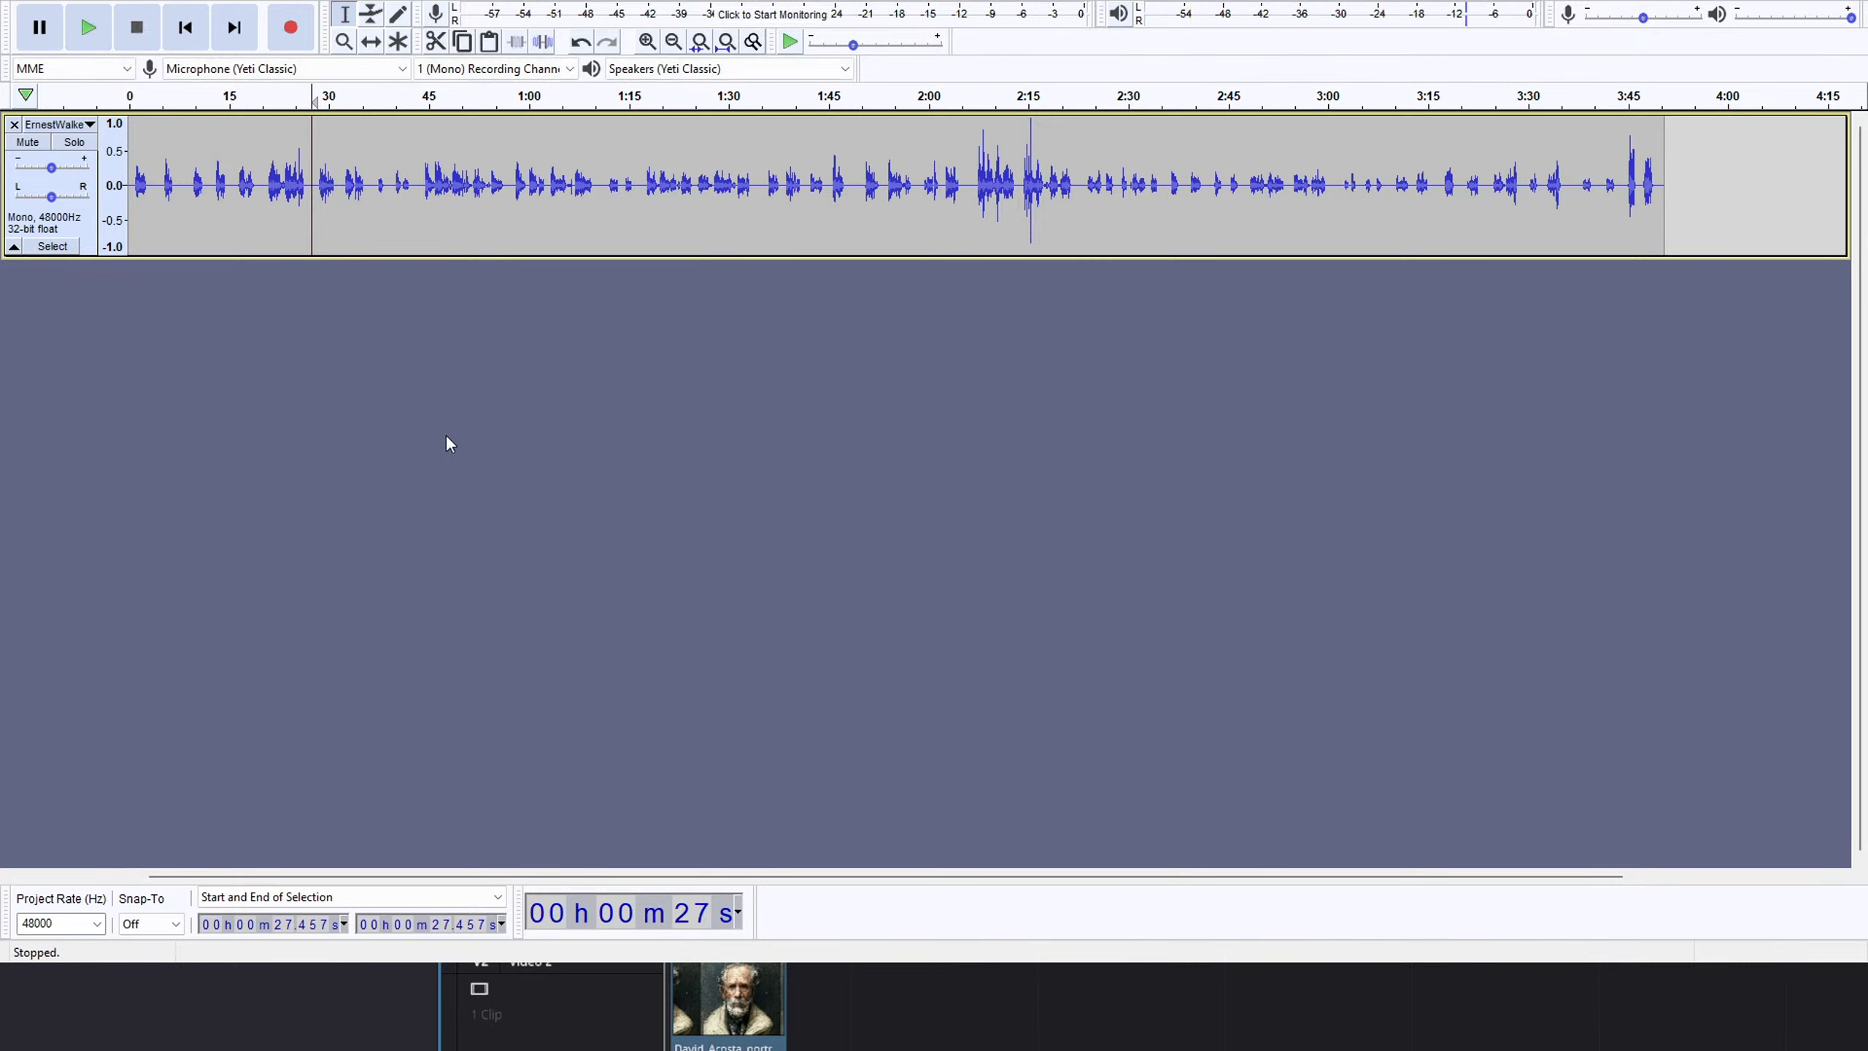
left_click(321, 195)
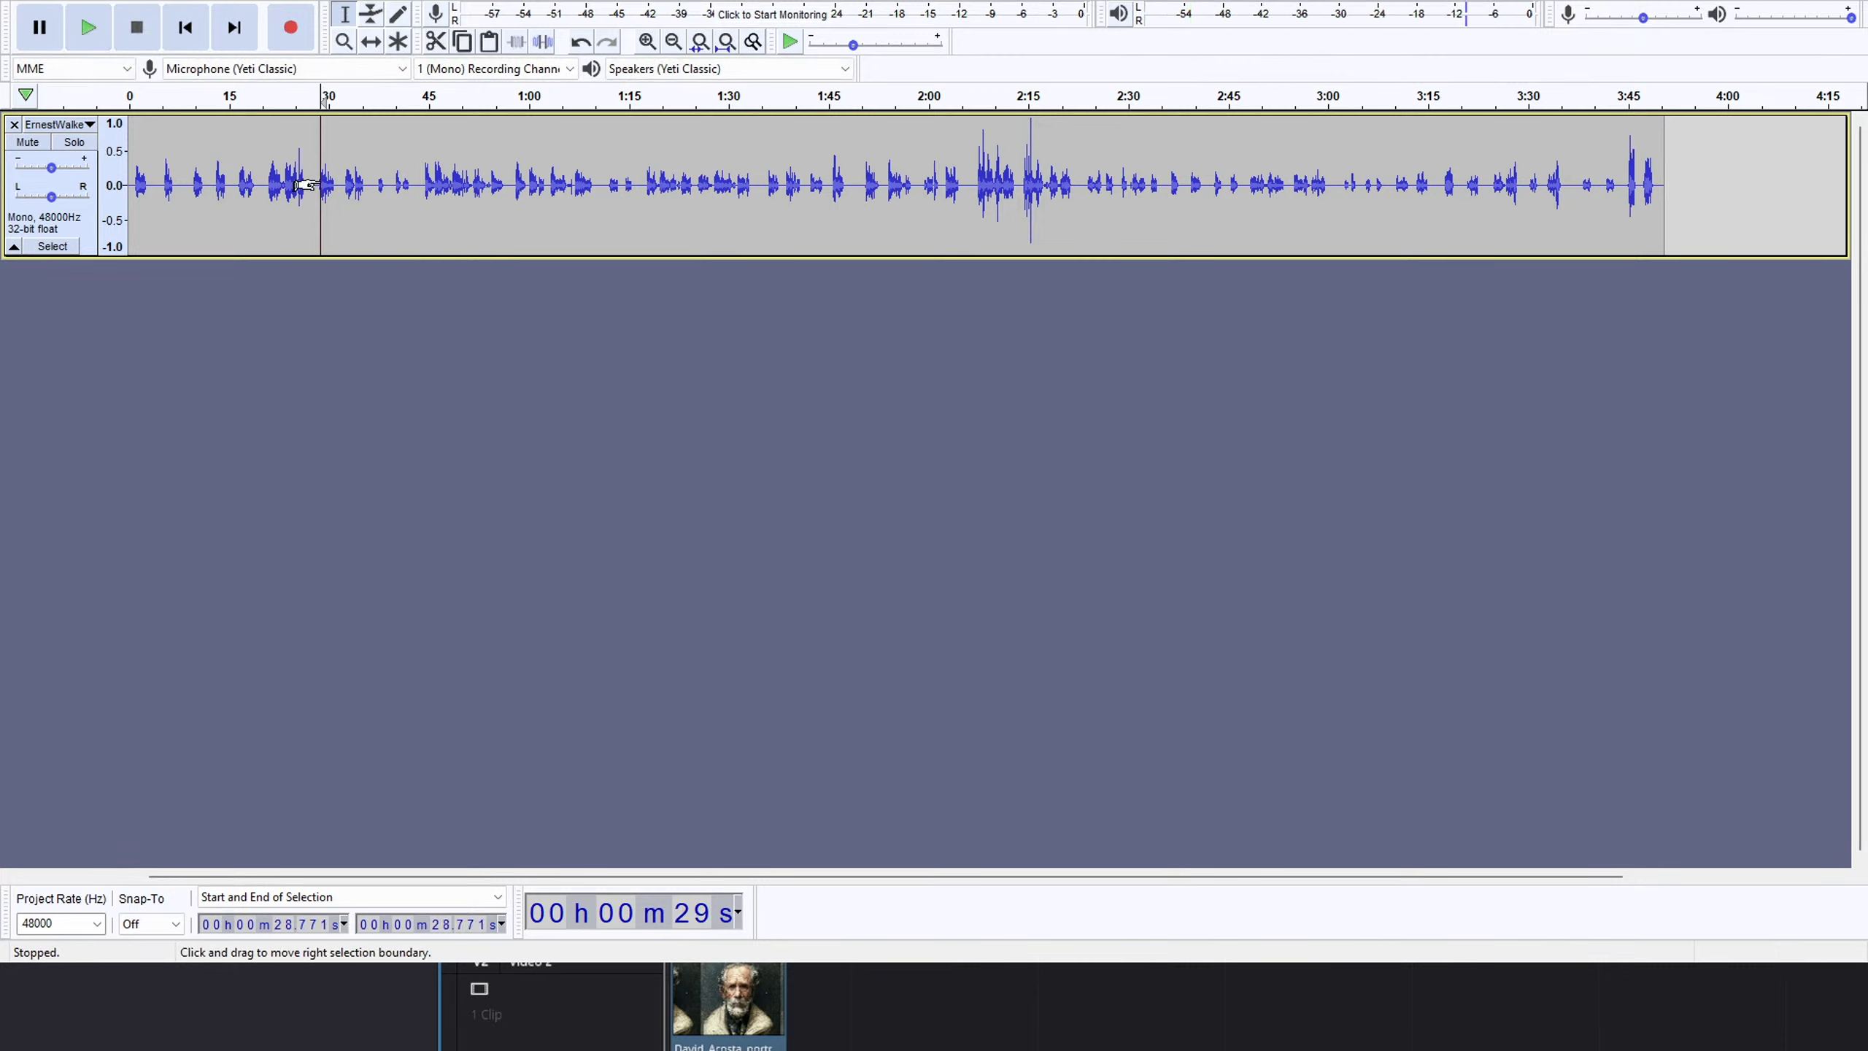
key("space")
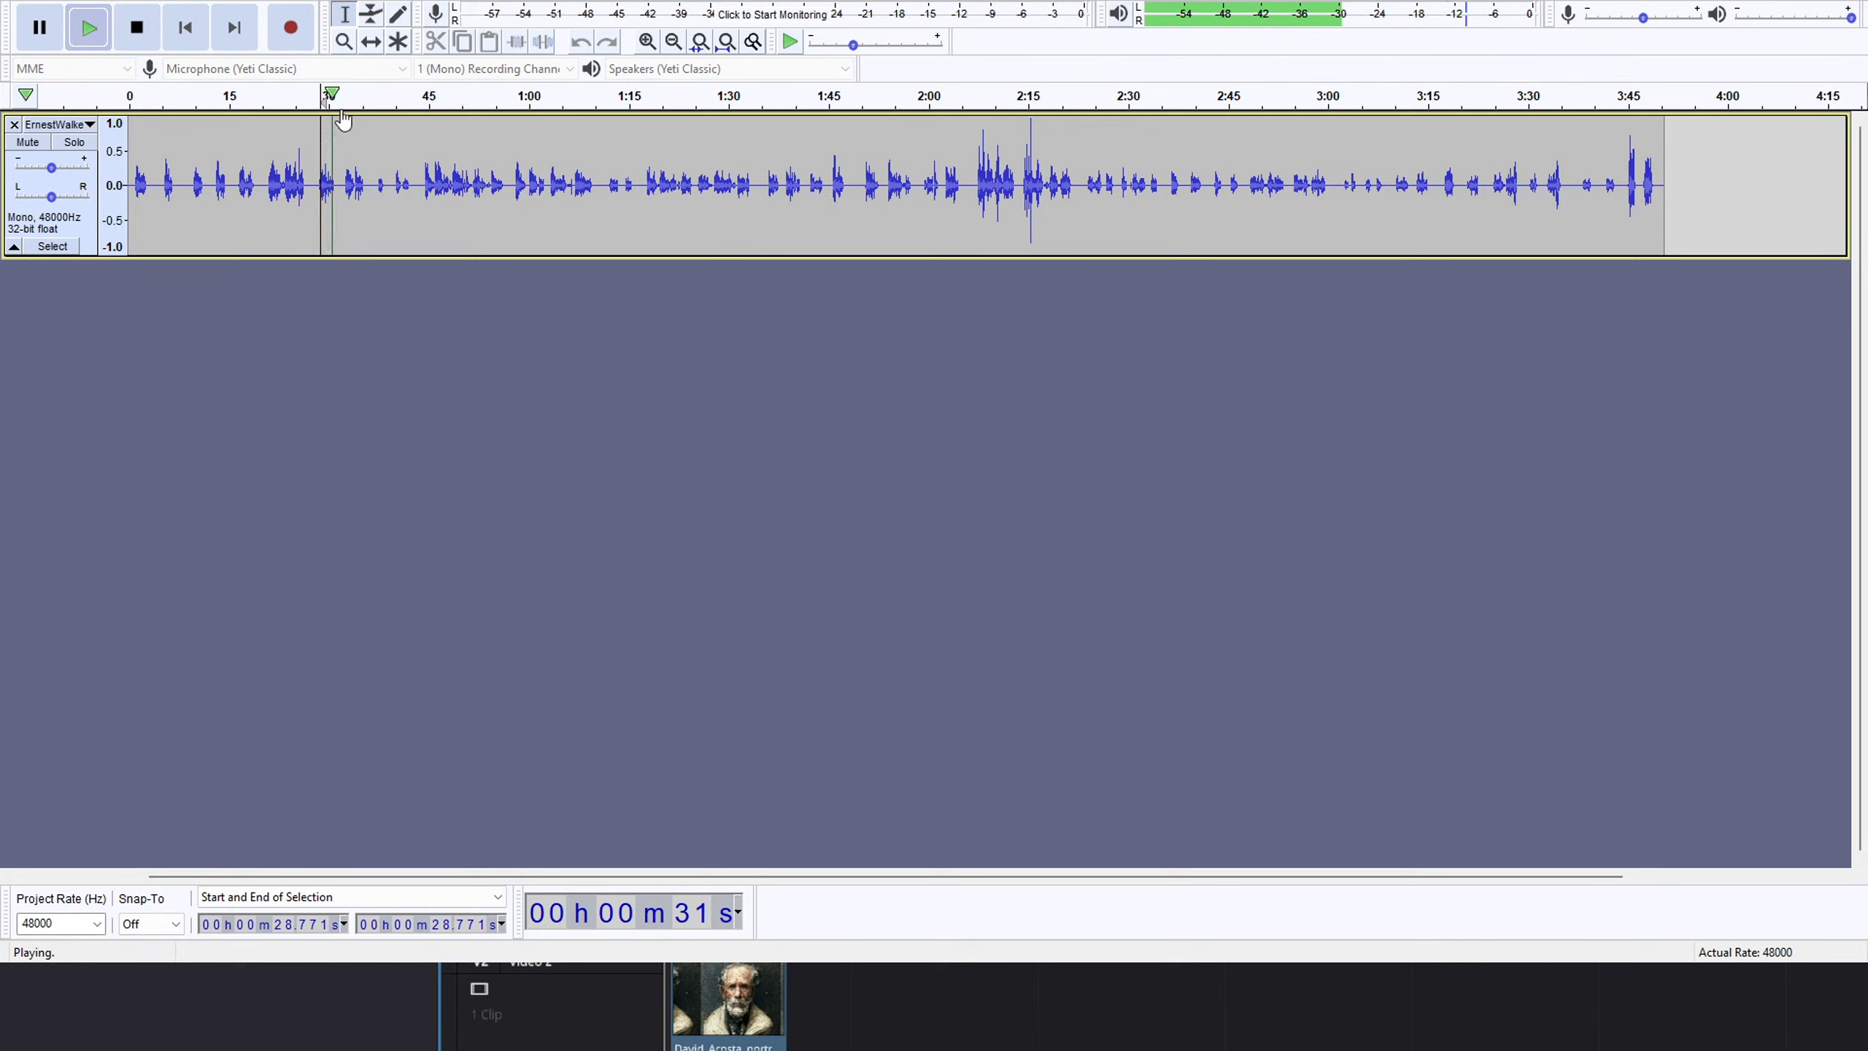
left_click_drag(342, 189, 375, 191)
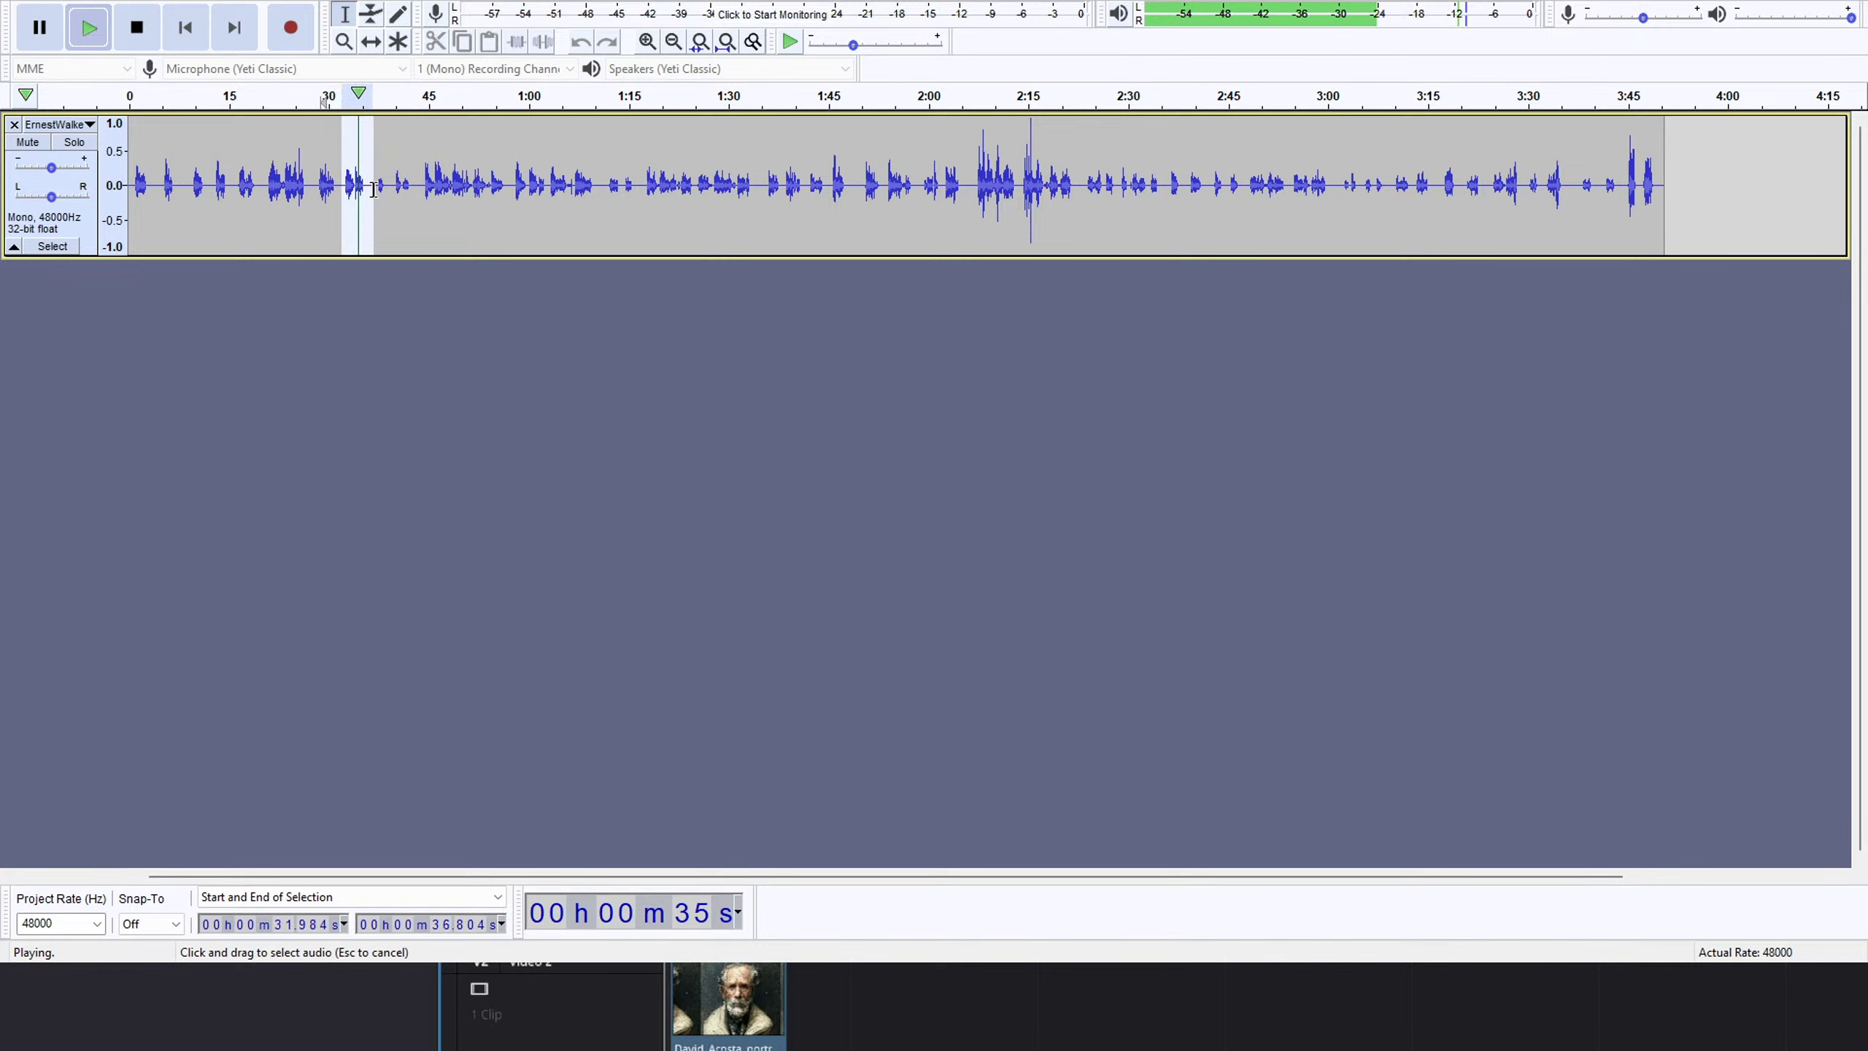
key("space")
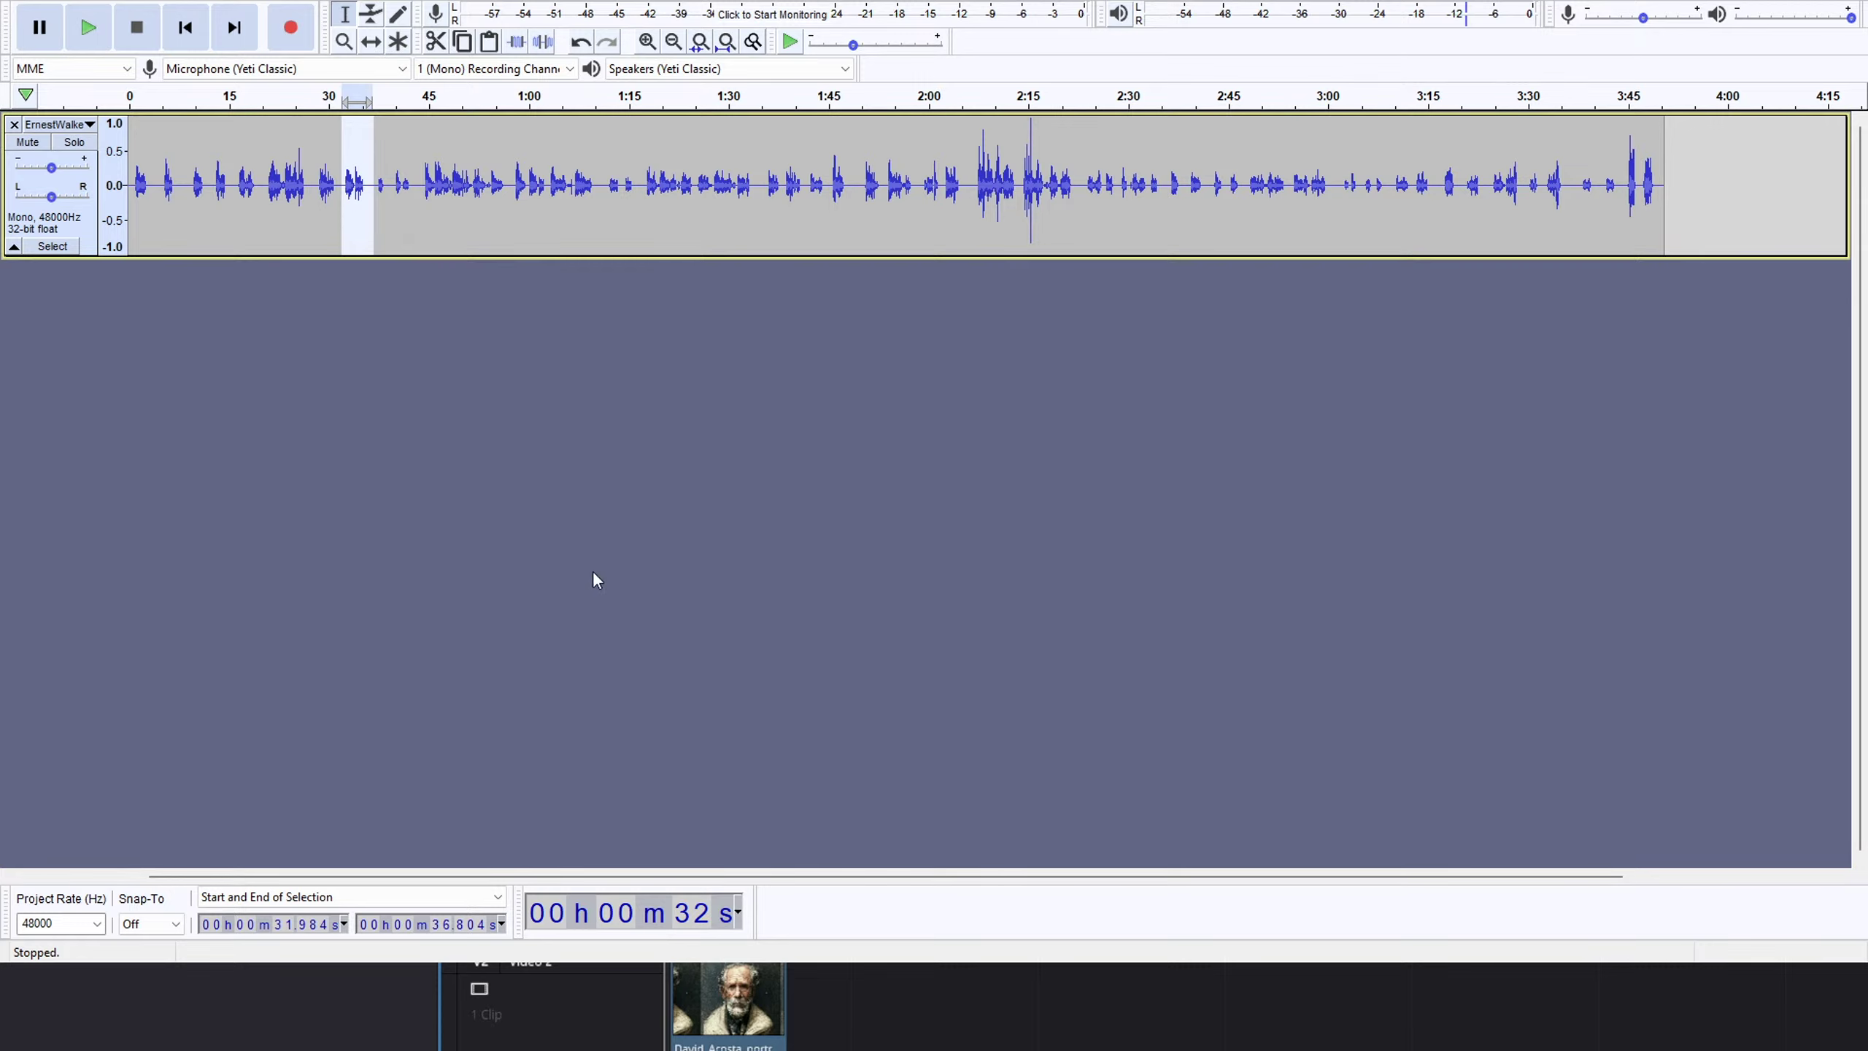
key("Delete")
Play the track from about 32 s, and delete the take from about 34.6 s to 38.1 s.
key("space")
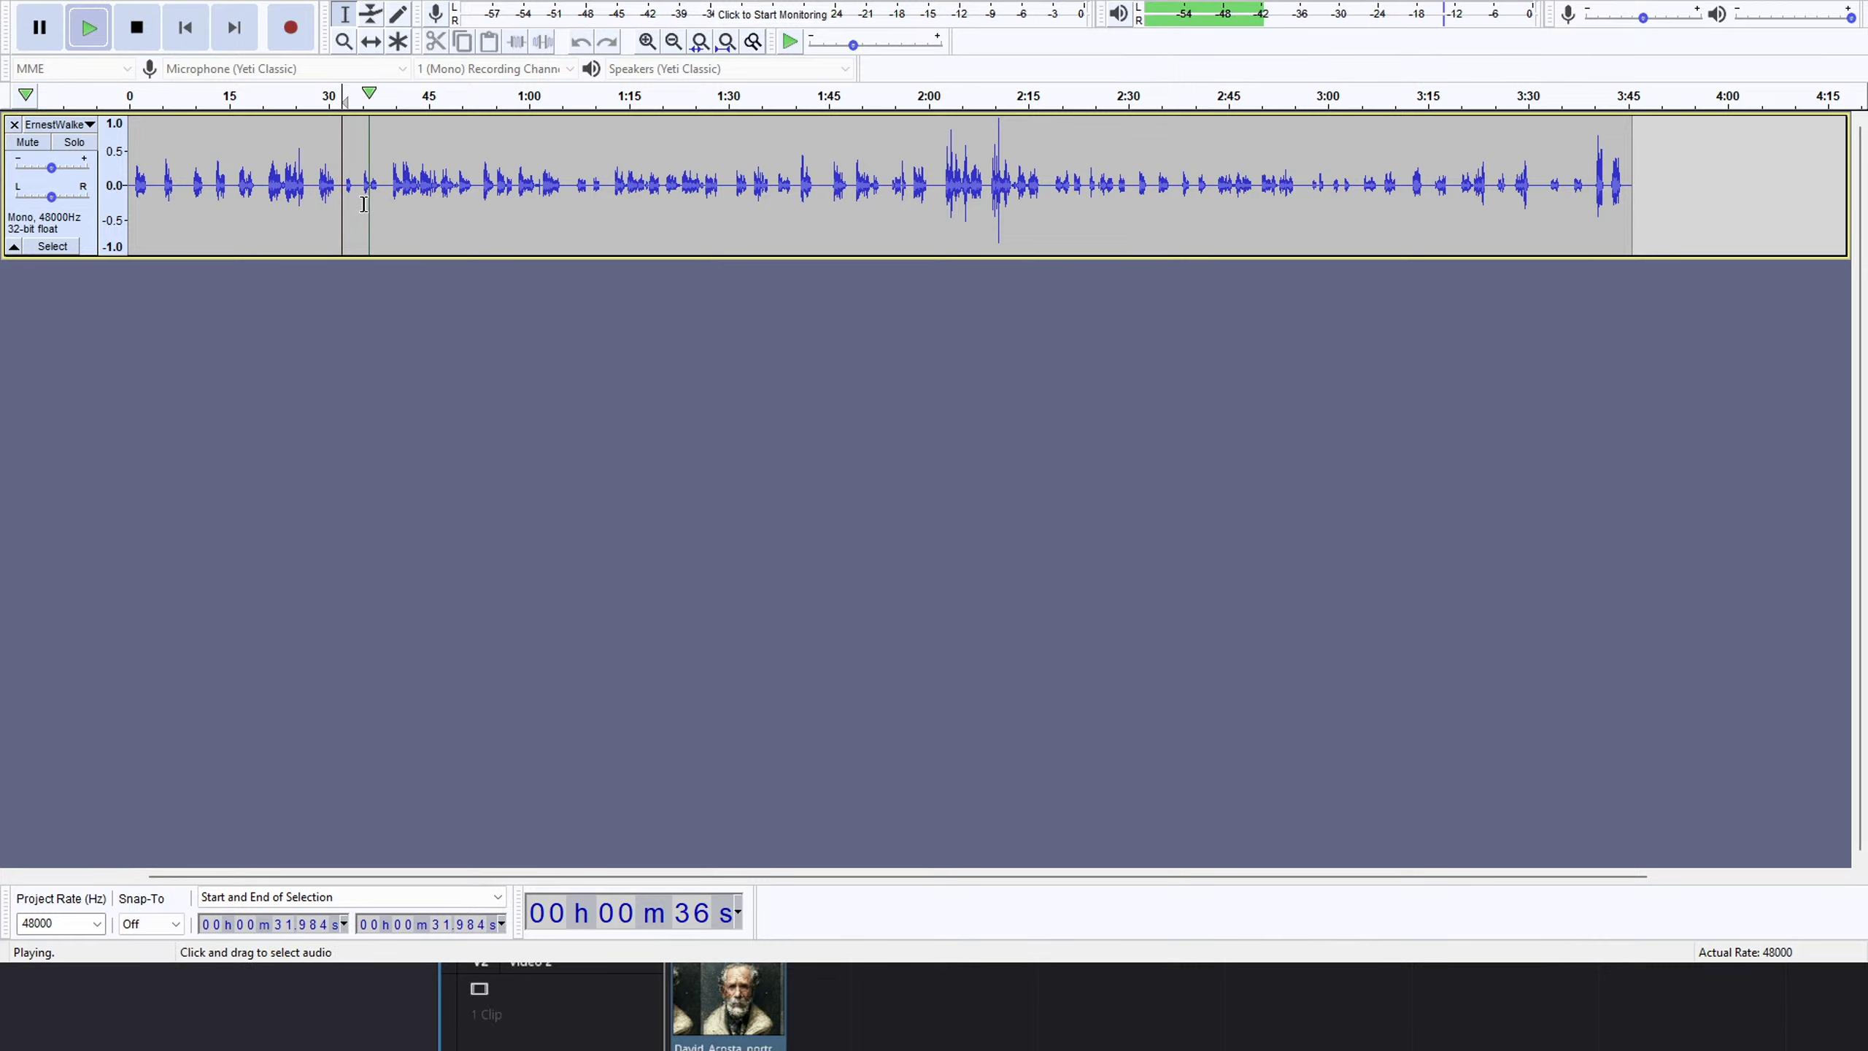
left_click_drag(359, 191, 382, 191)
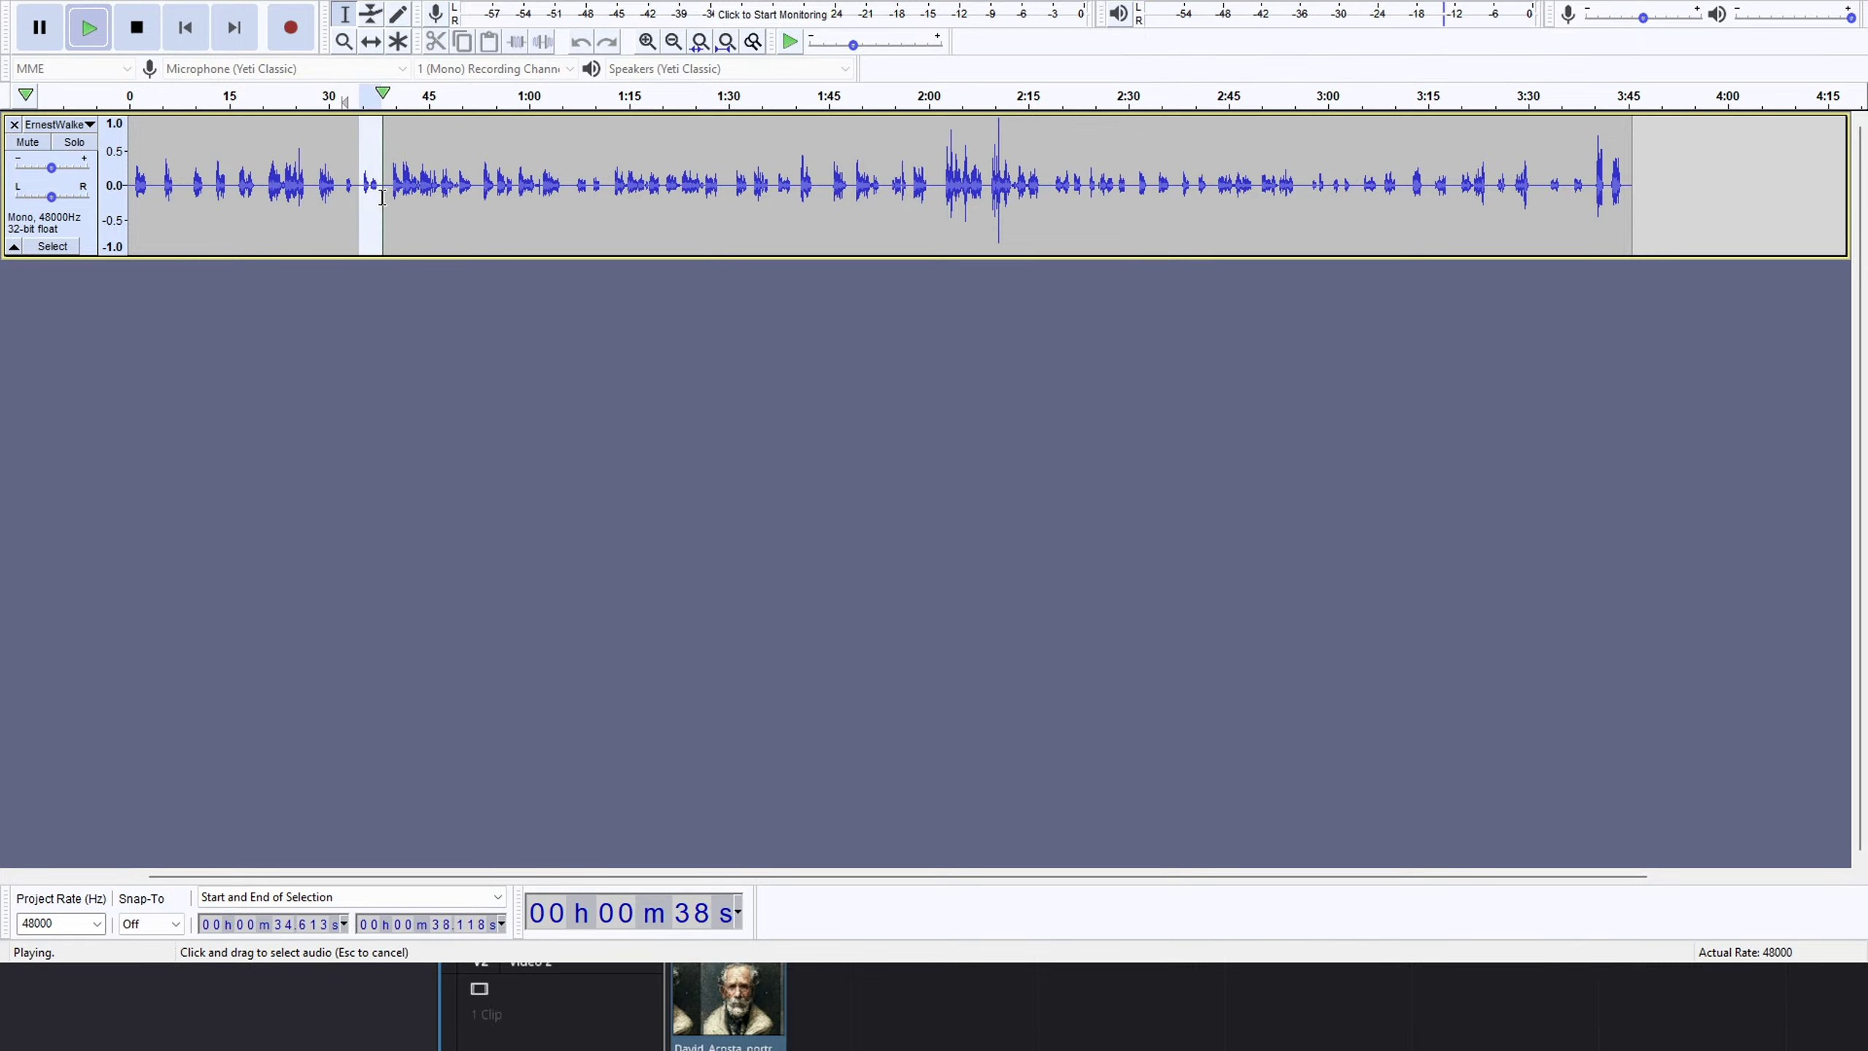
key("space")
key("Delete")
Listen to the takes from about 34.6 s, and play the ones starting at about 49.5 s.
key("space")
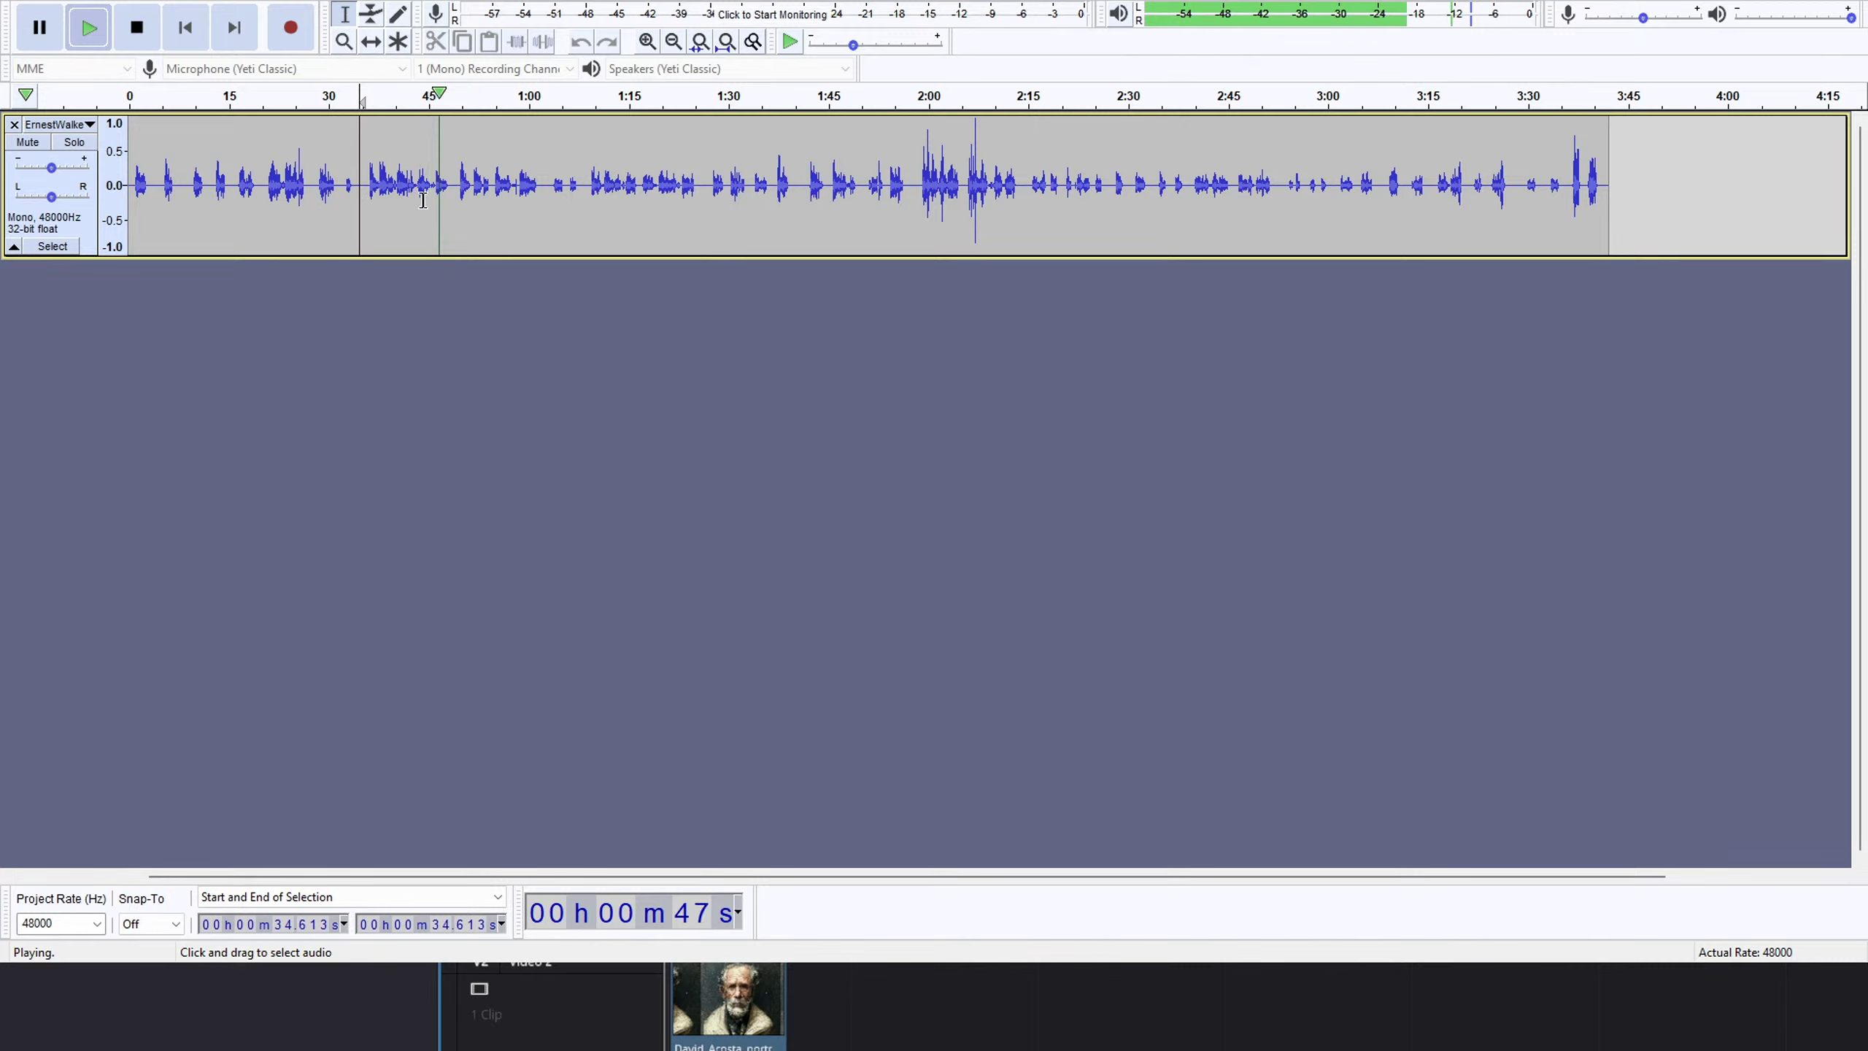
key("space")
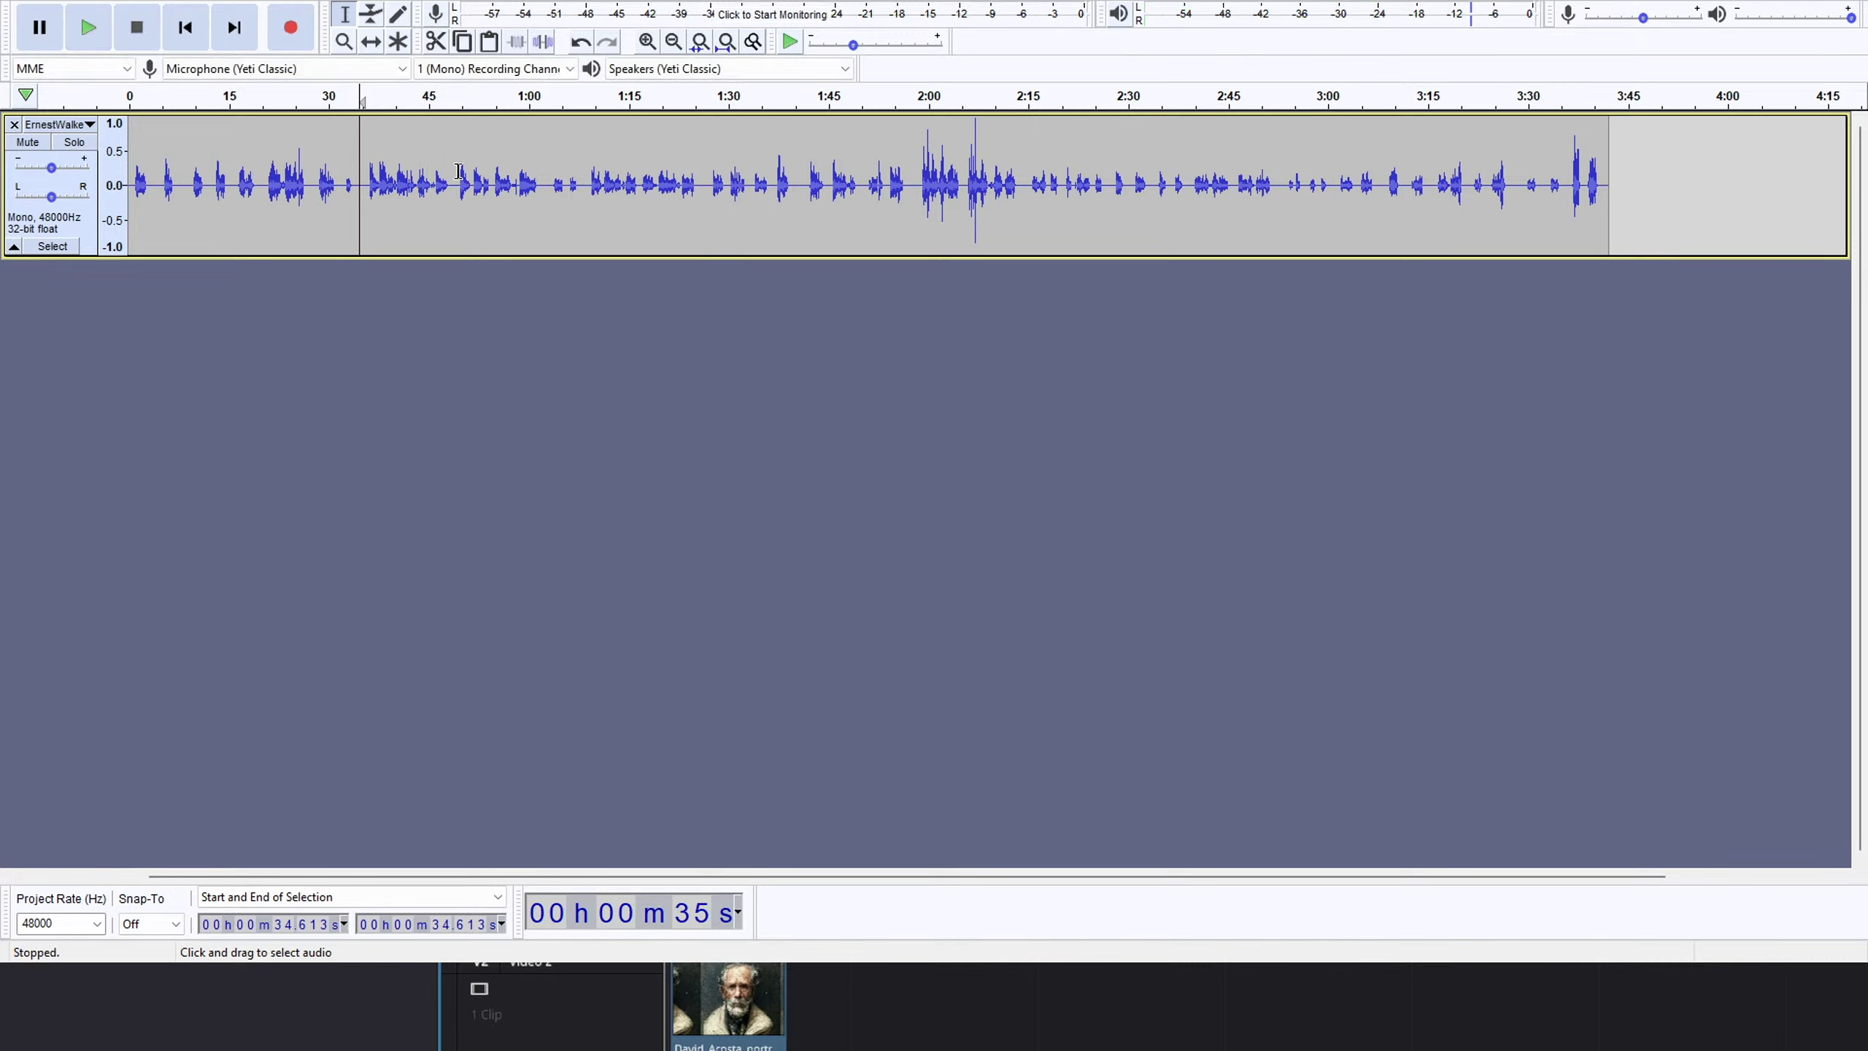
left_click(458, 185)
key("space")
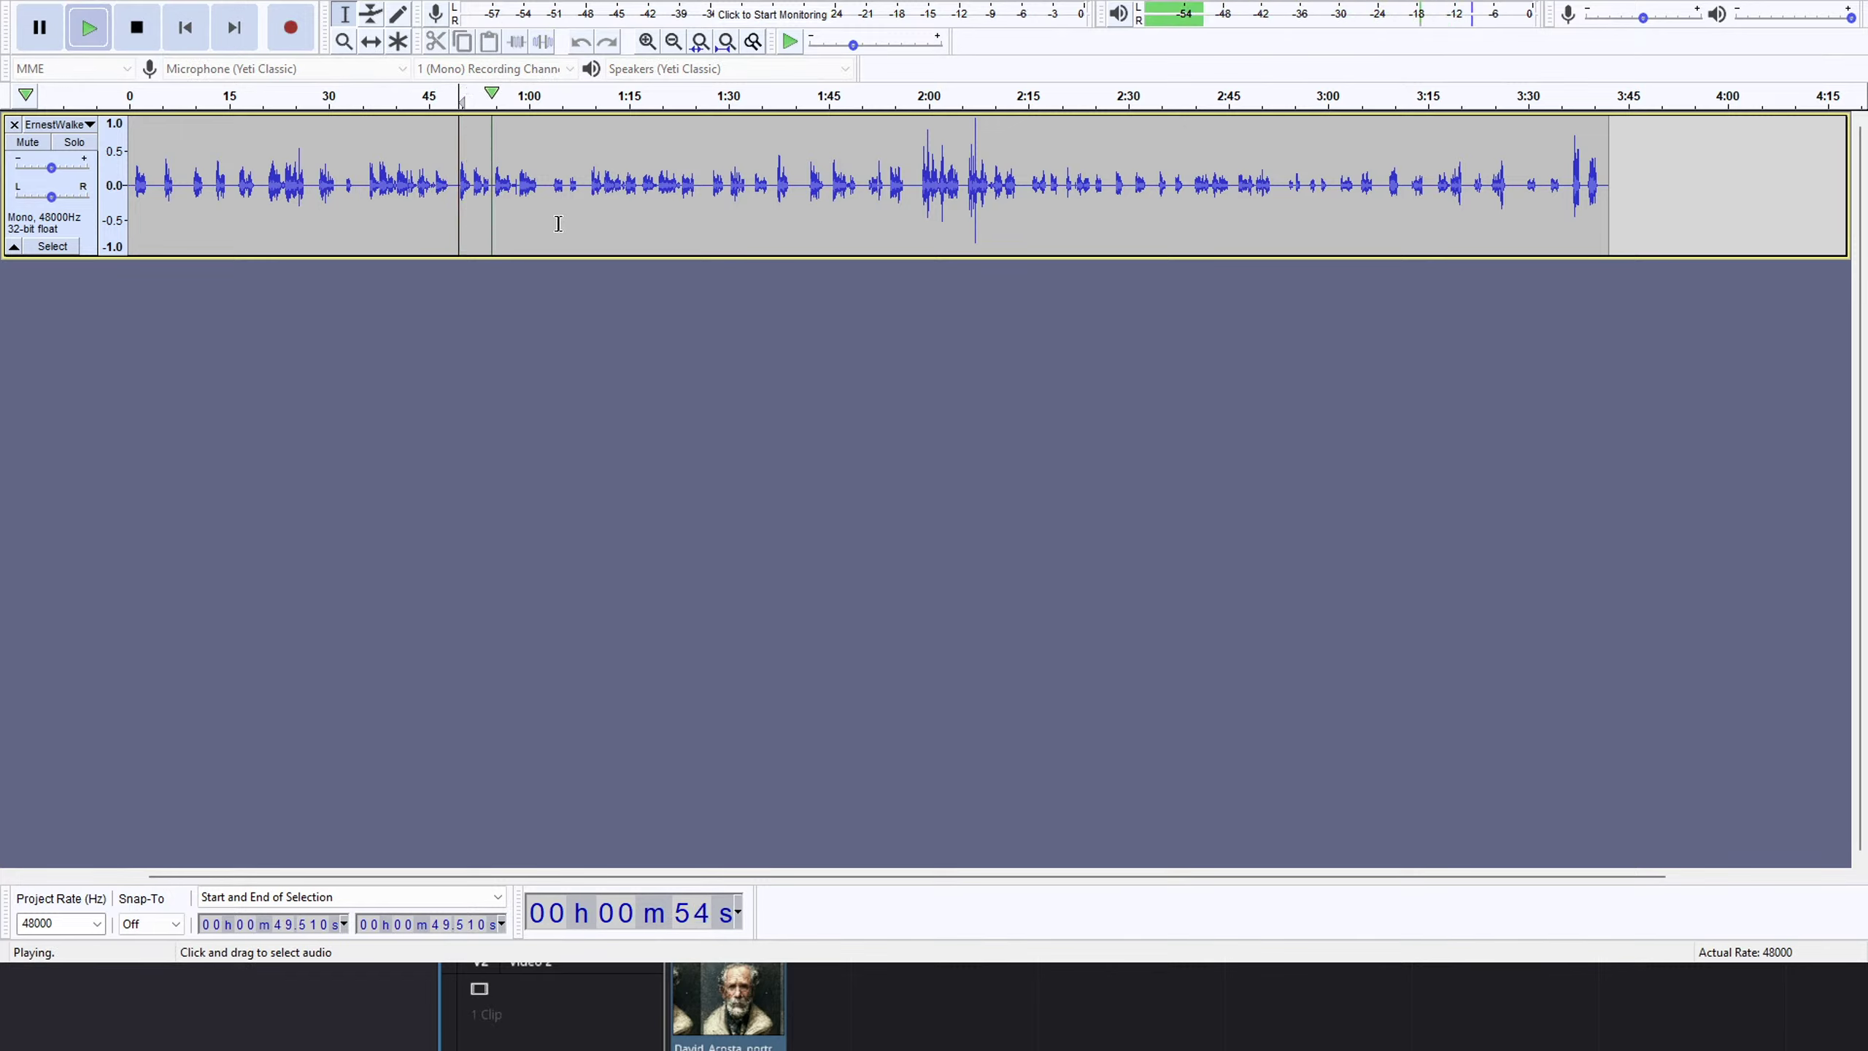
key("space")
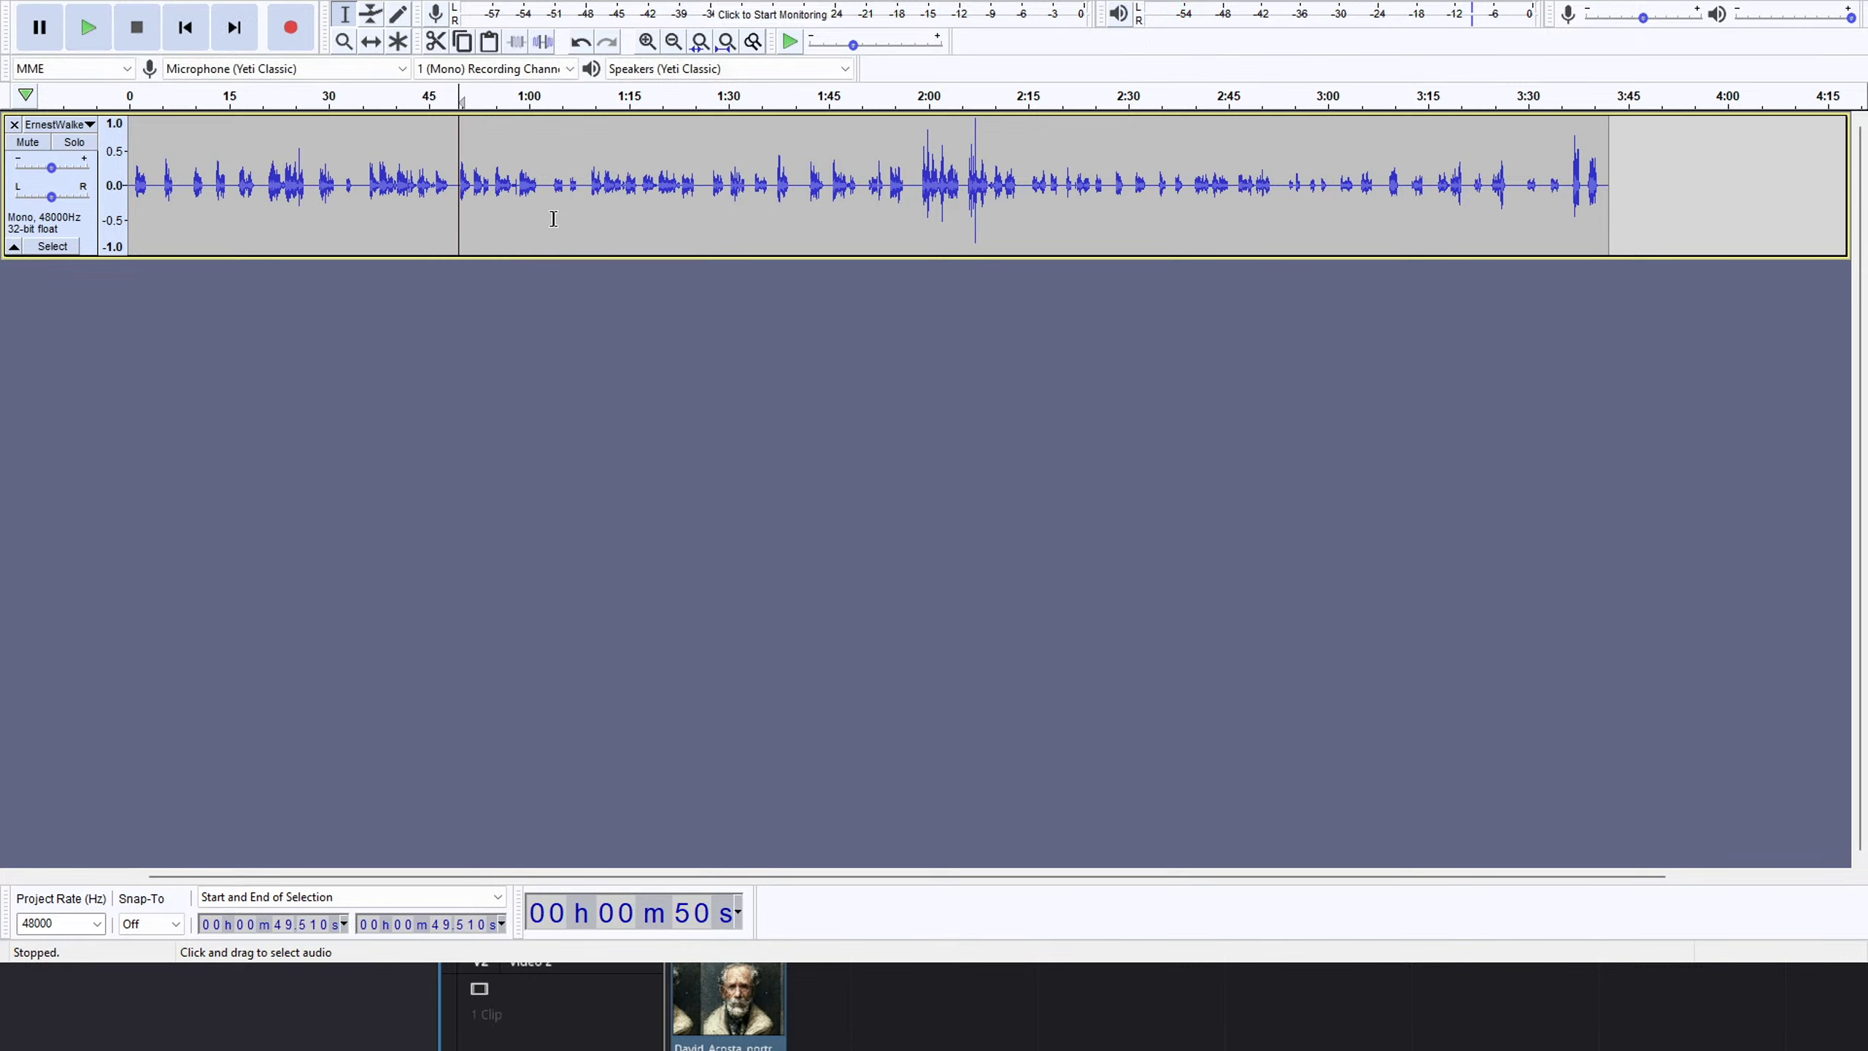
Play the takes starting at about 48.6 s.
left_click(451, 180)
left_click(456, 180)
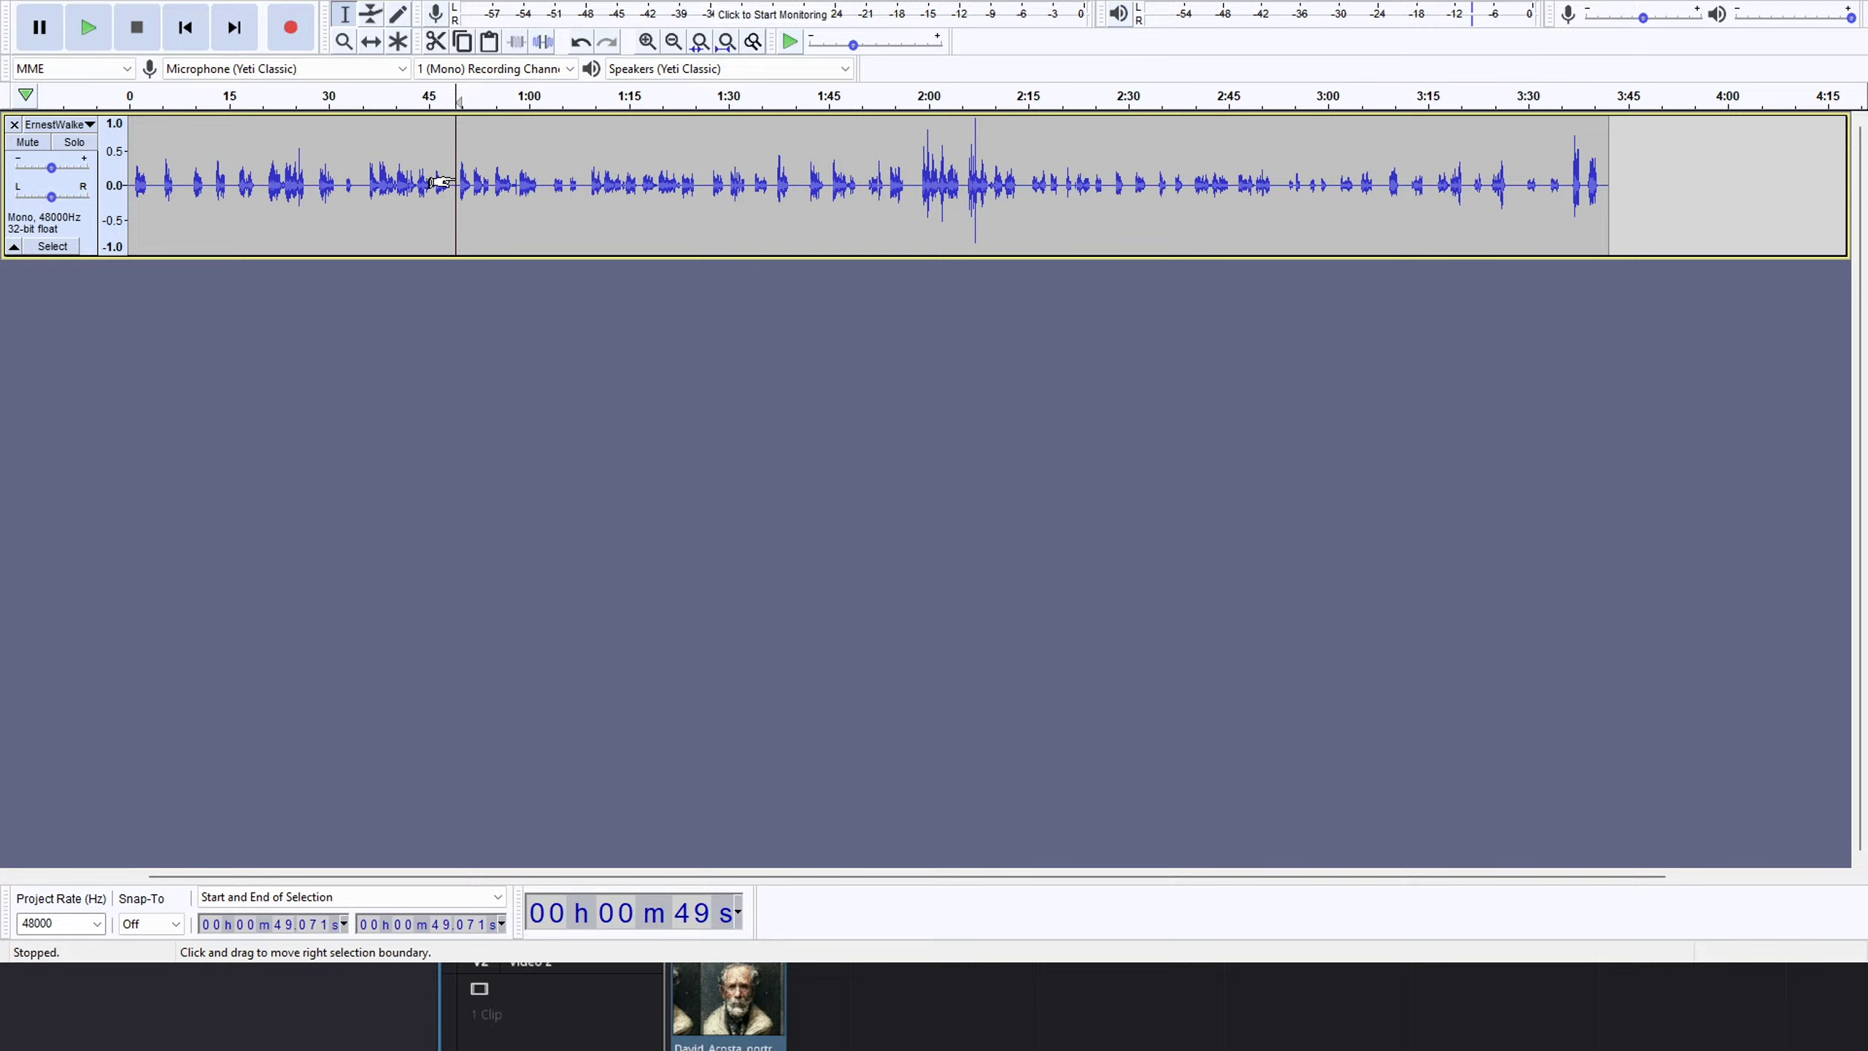
left_click_drag(453, 182, 451, 183)
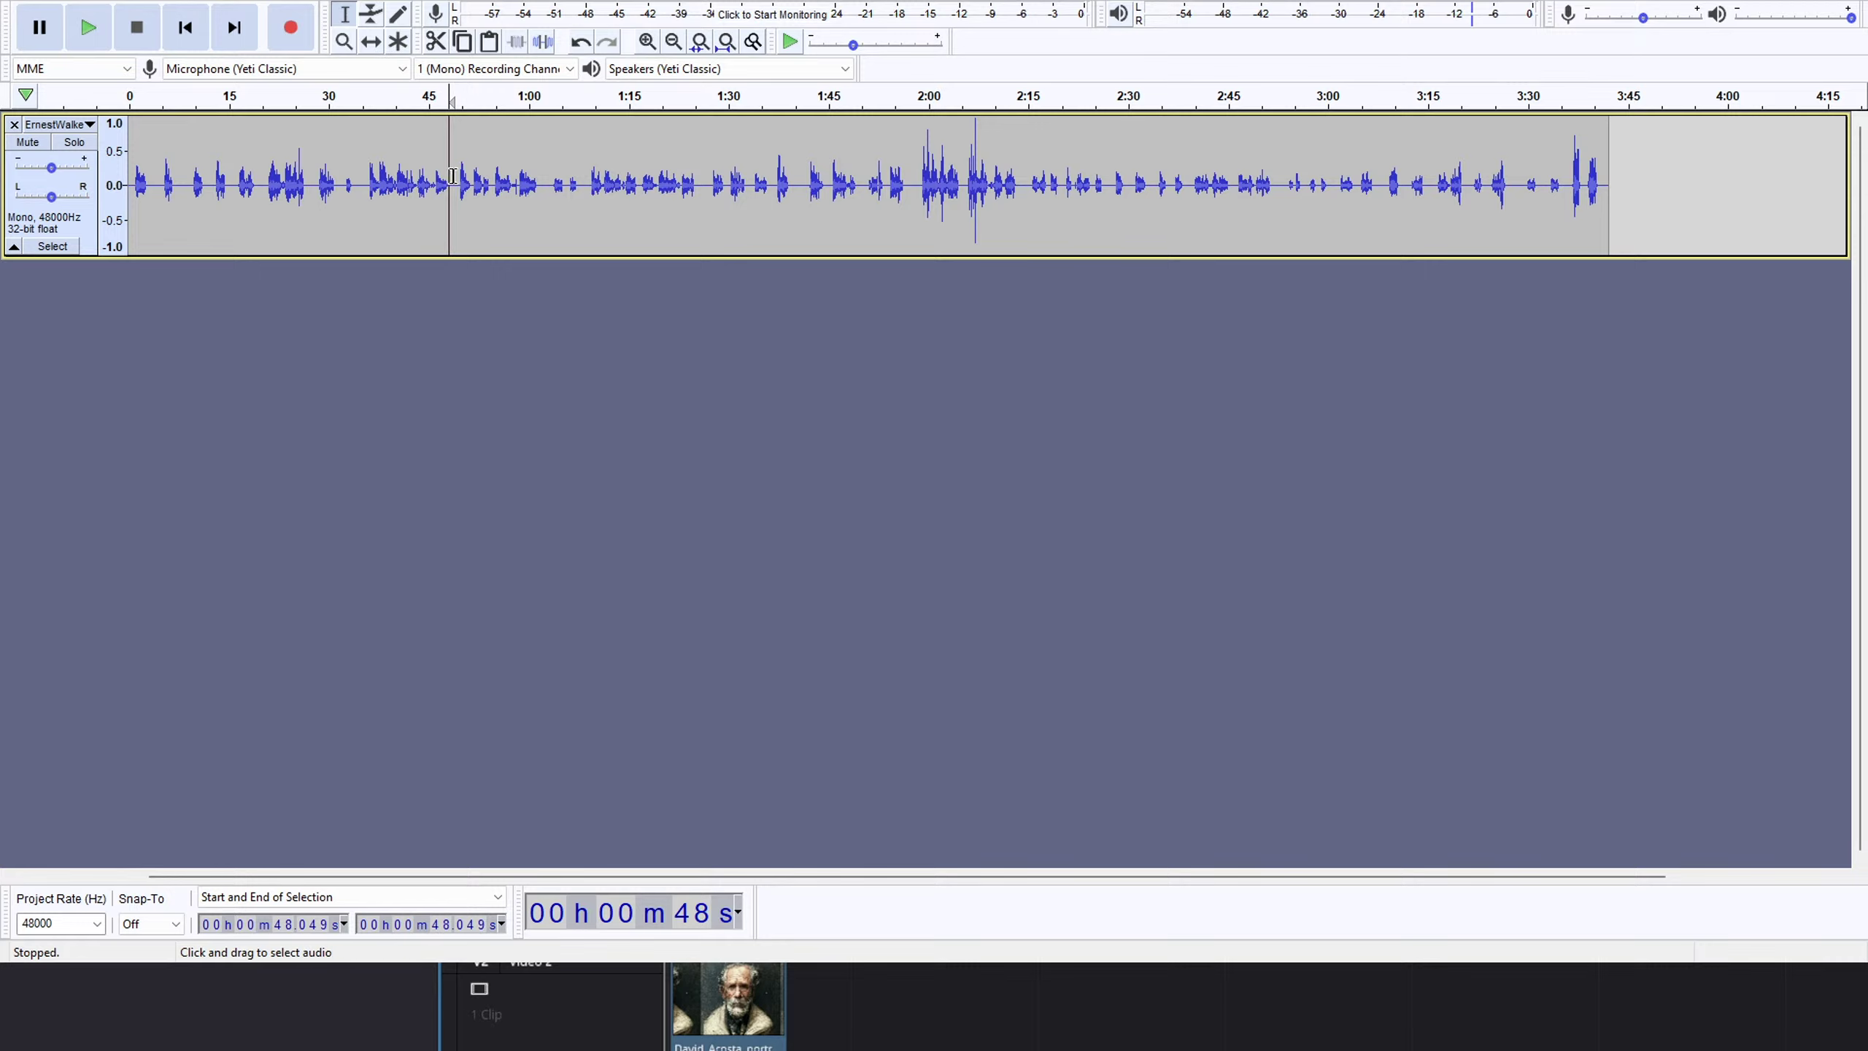
left_click(451, 184)
key("Right")
key("space")
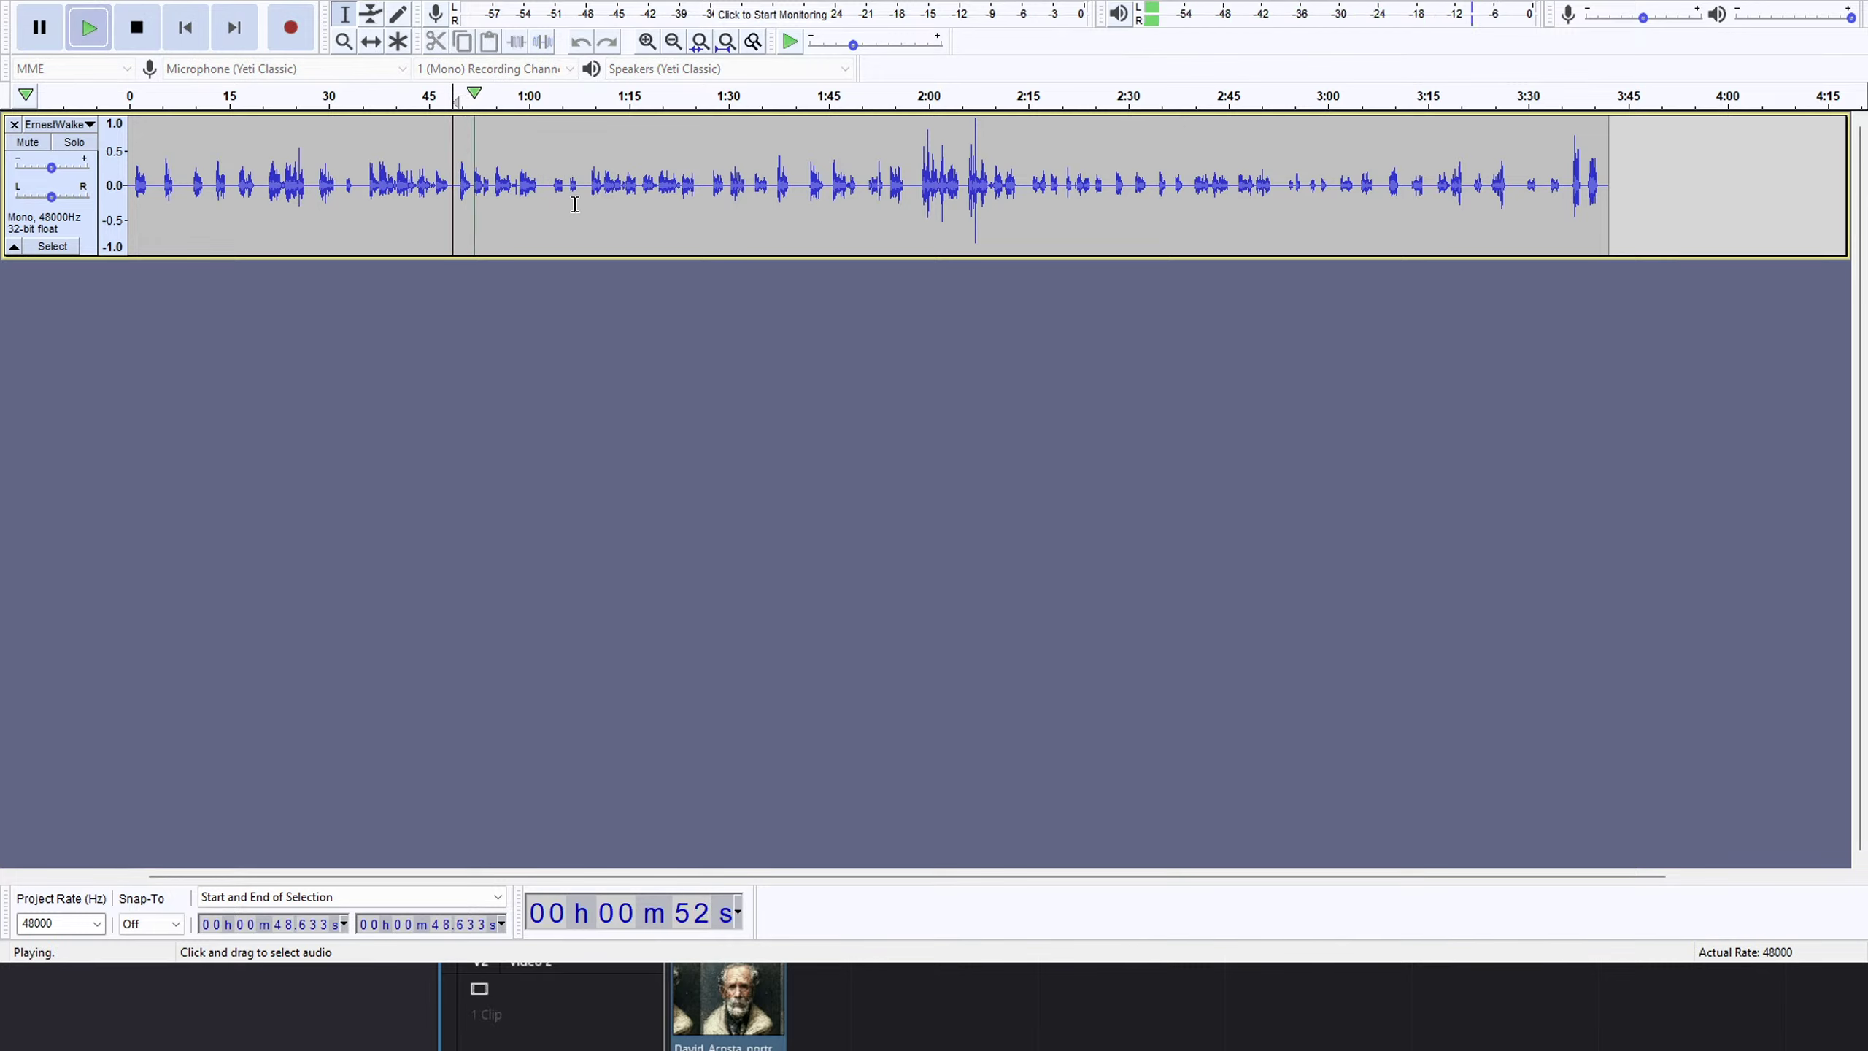
Play the track from about 35.3 s, and listen to the takes from about 49.9 s for comparison.
left_click(364, 174)
key("space")
key("space")
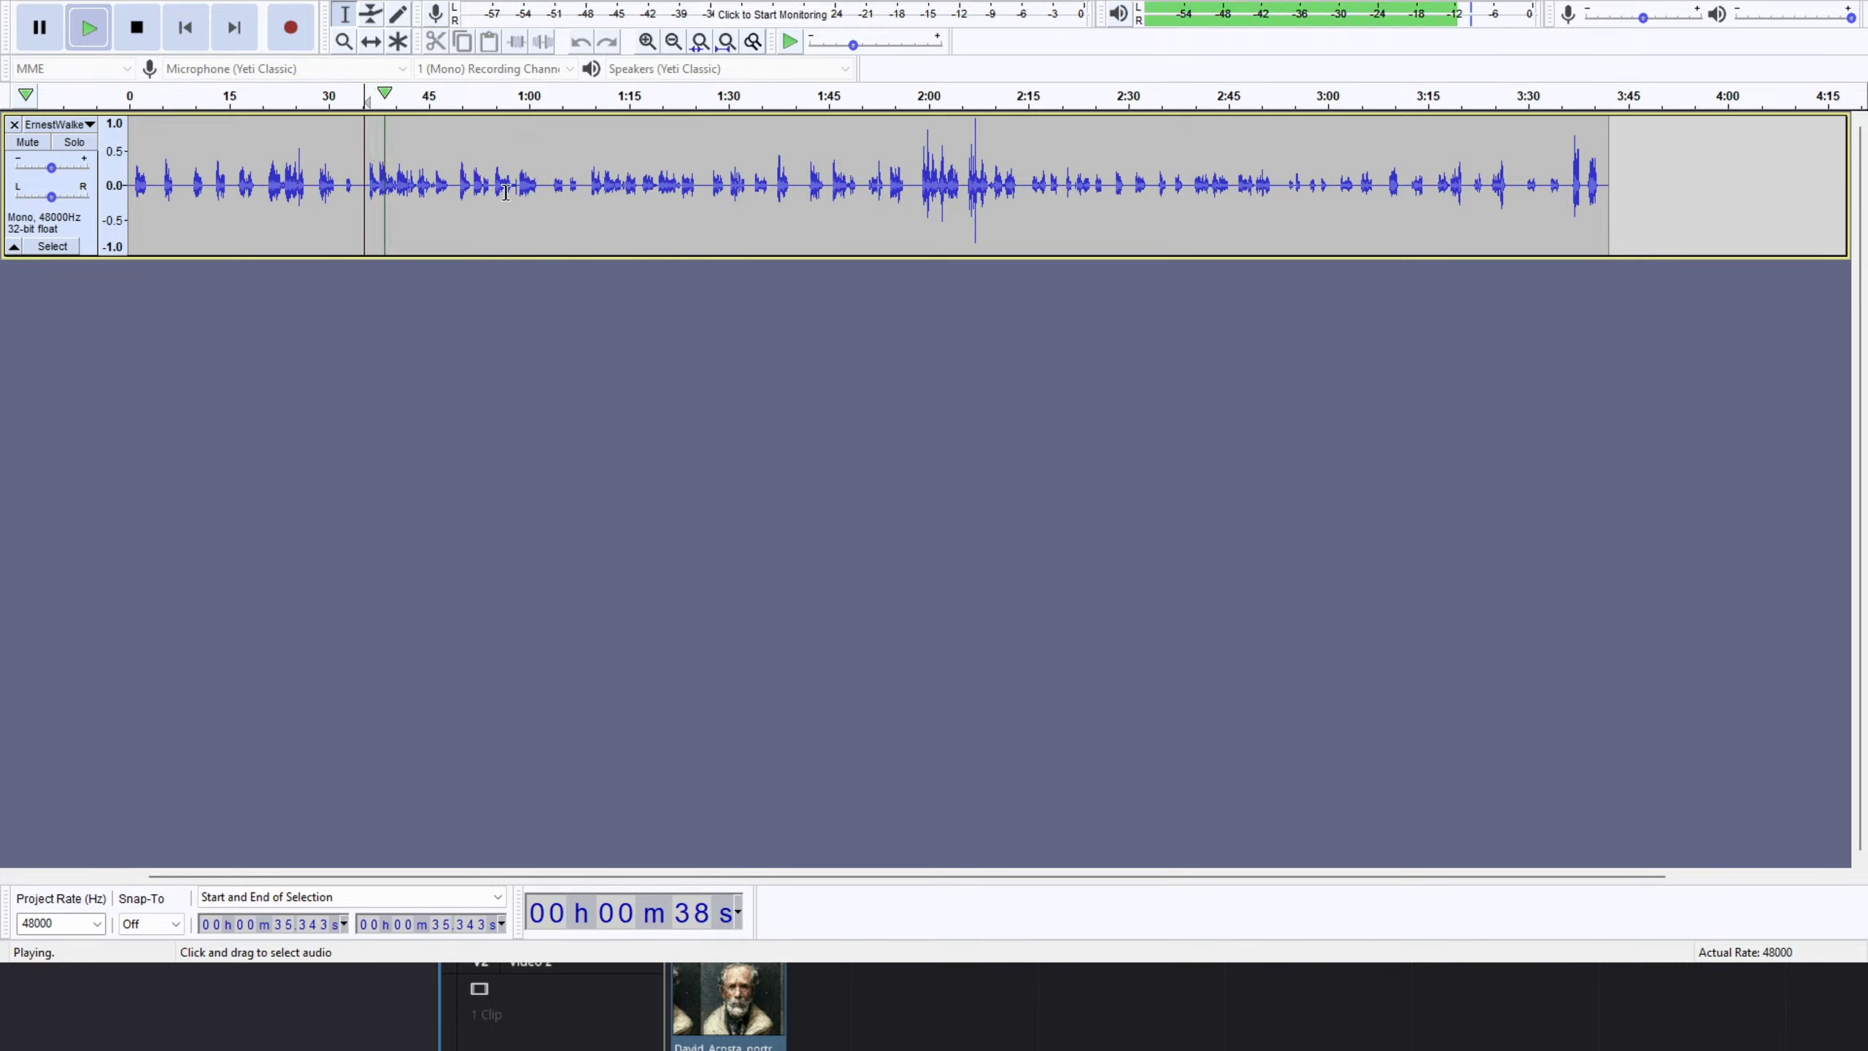
key("space")
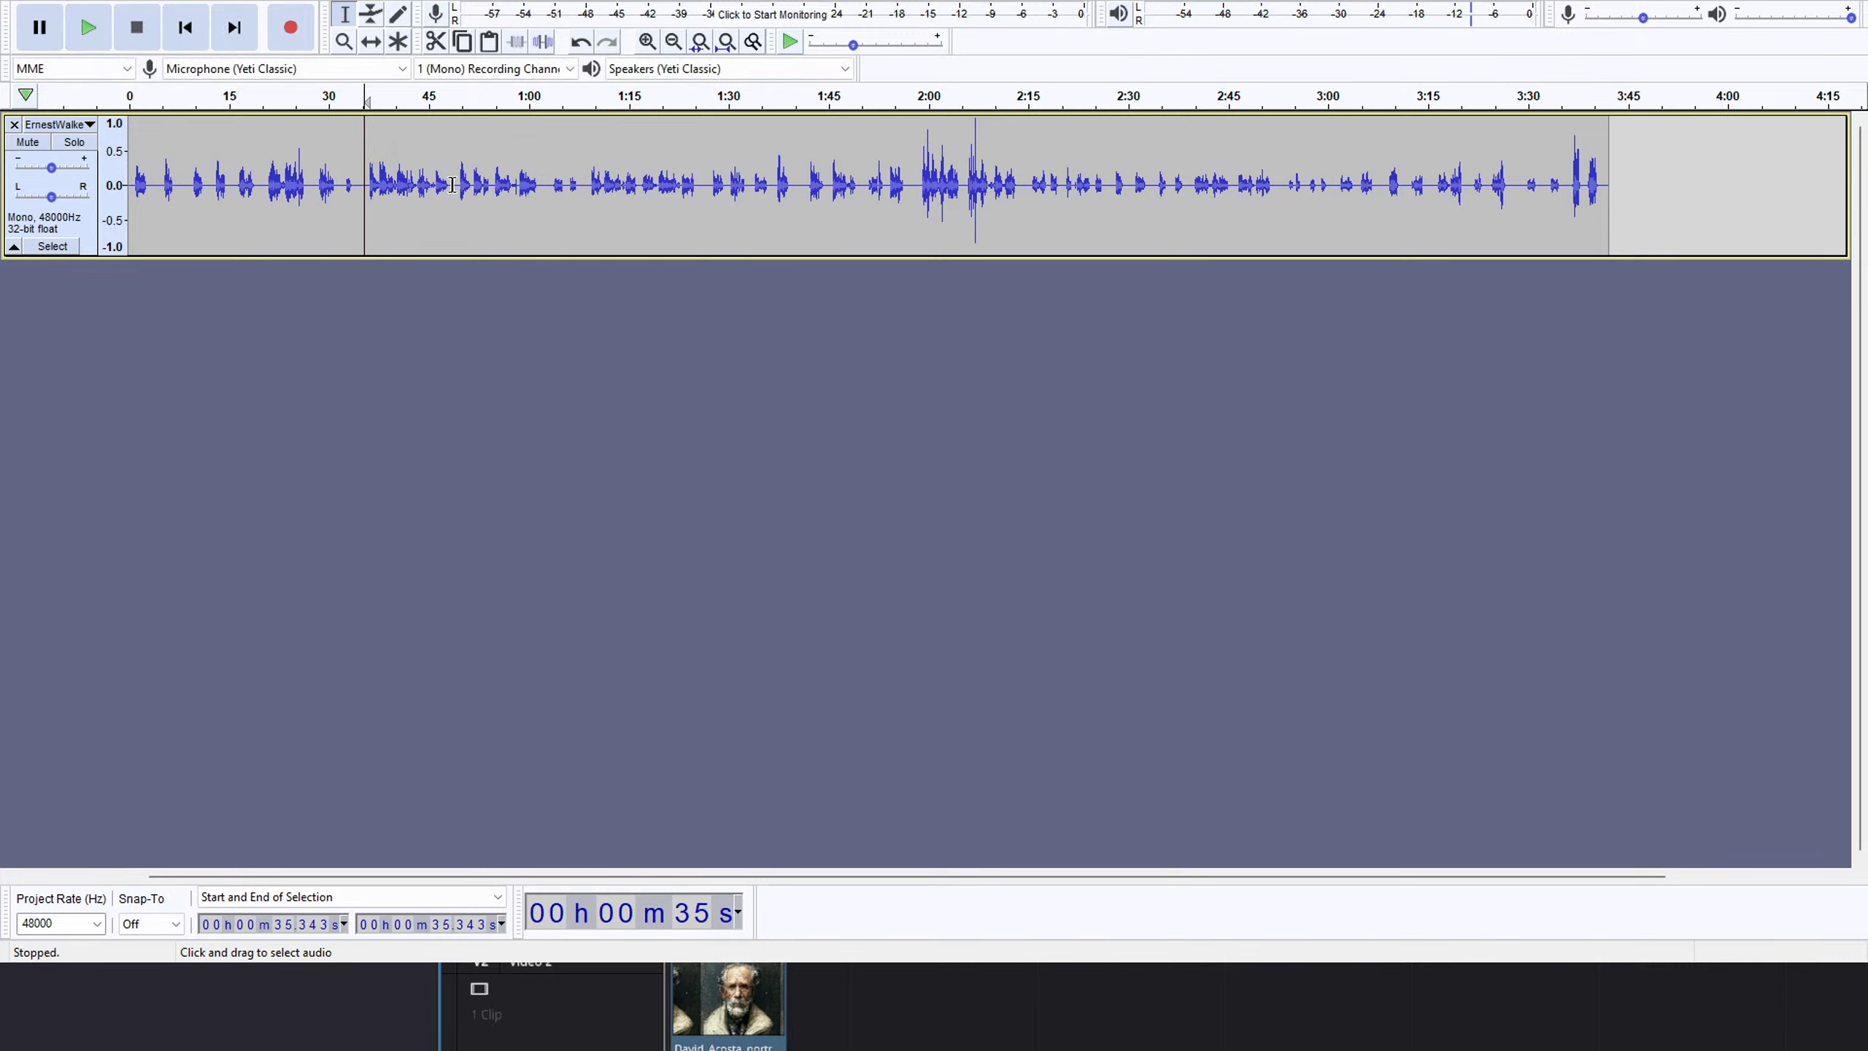
left_click(448, 169)
left_click(462, 168)
key("space")
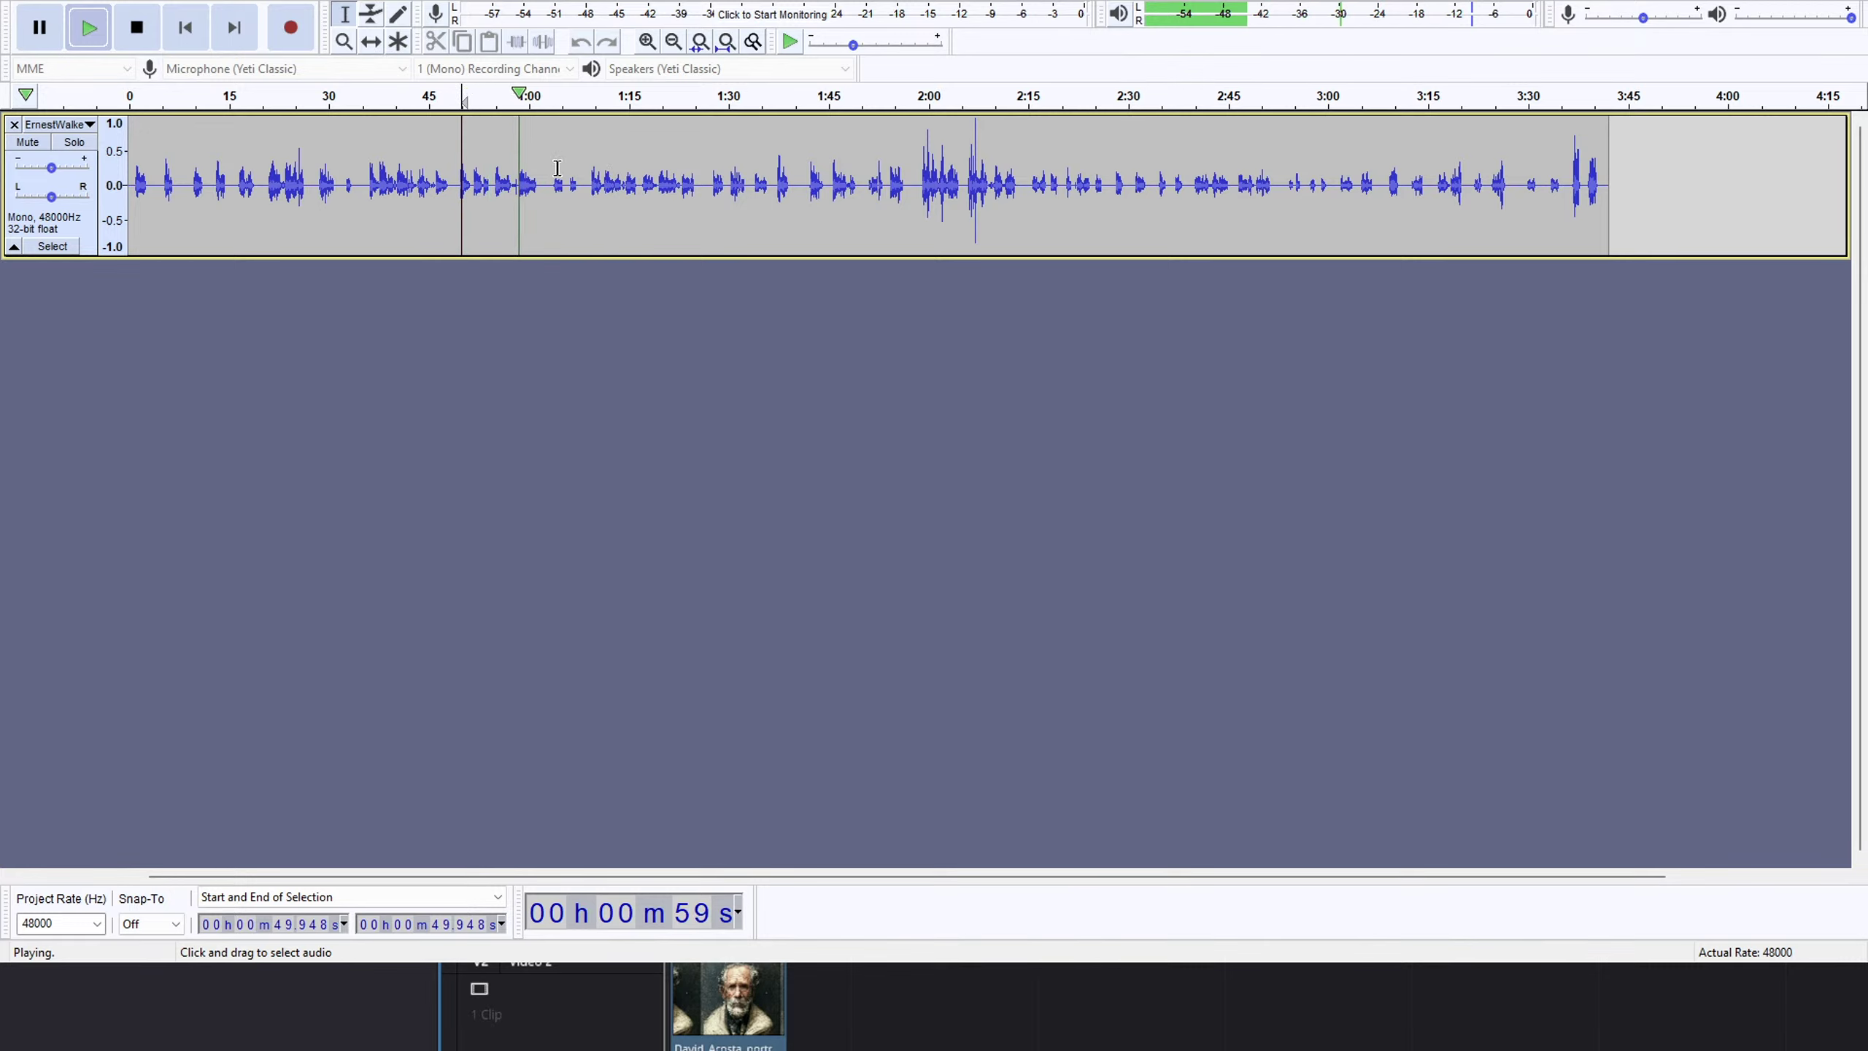
key("space")
Play the track from about 1:03, and delete the takes from about 48.9 s to 1:02.5.
left_click(586, 95)
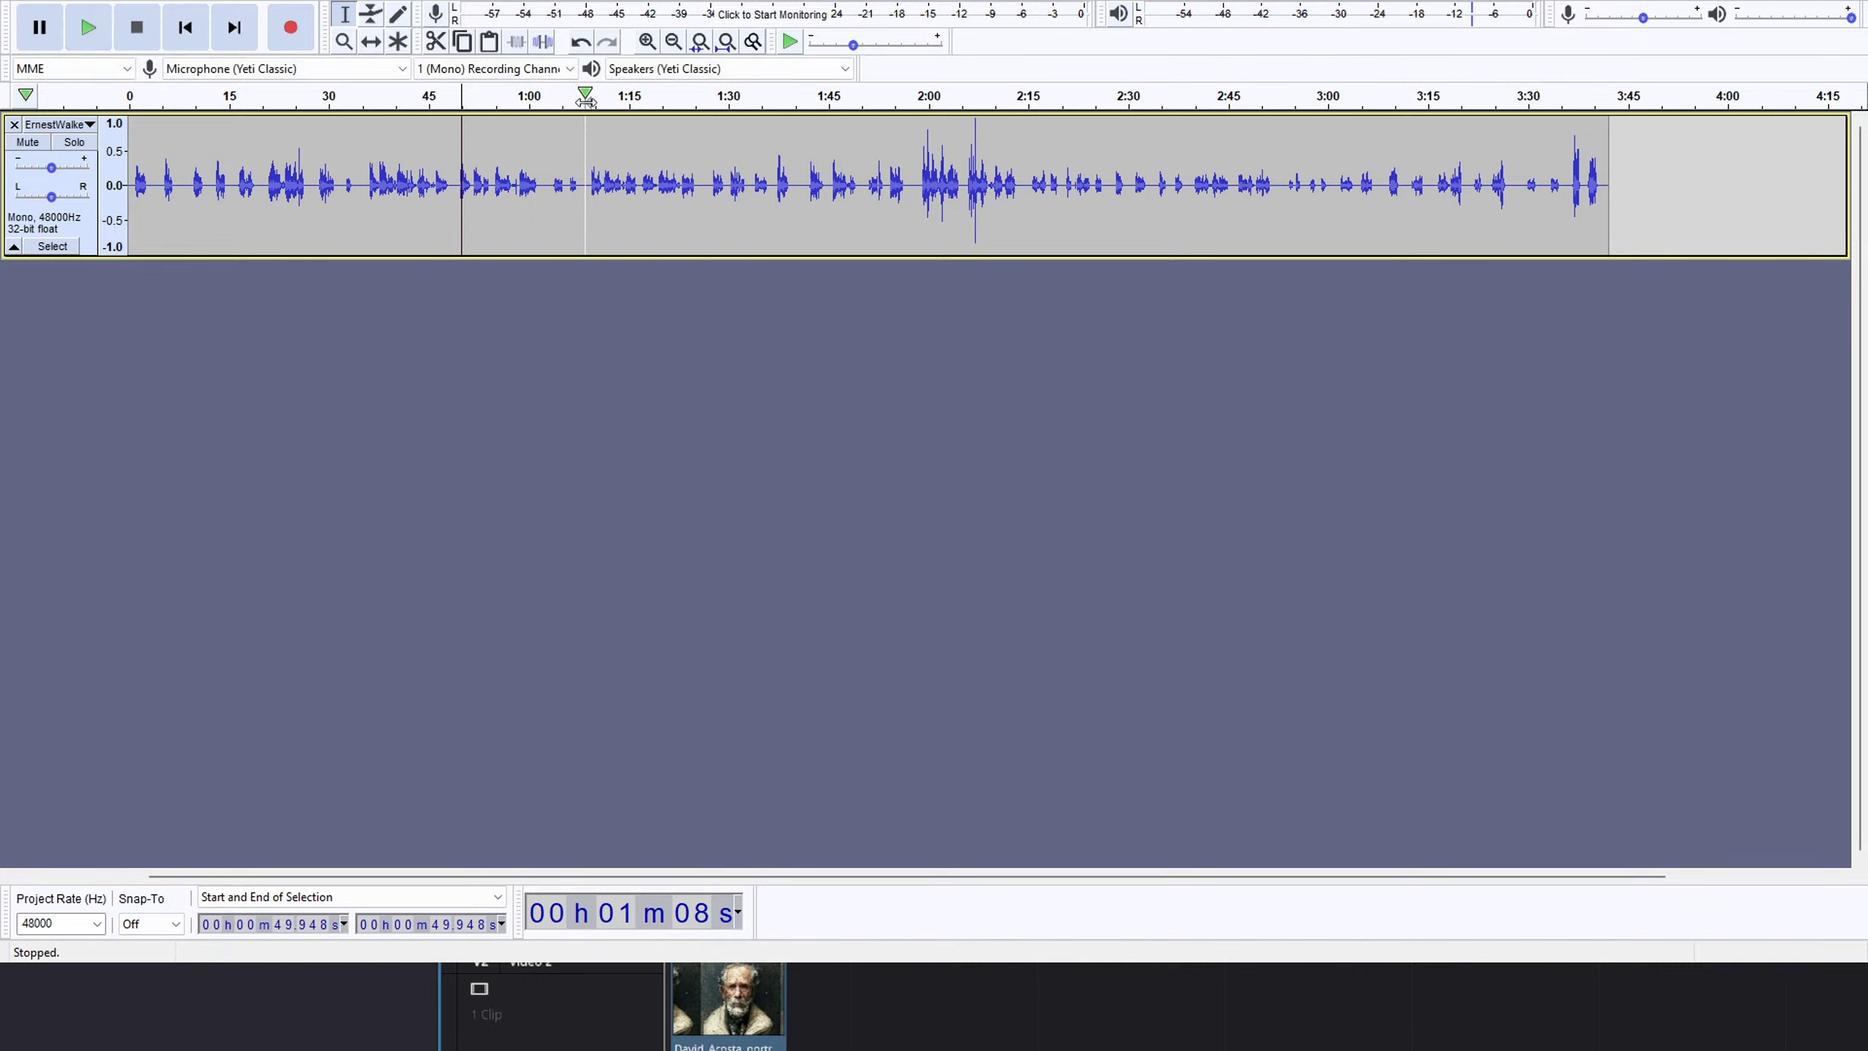
left_click(547, 97)
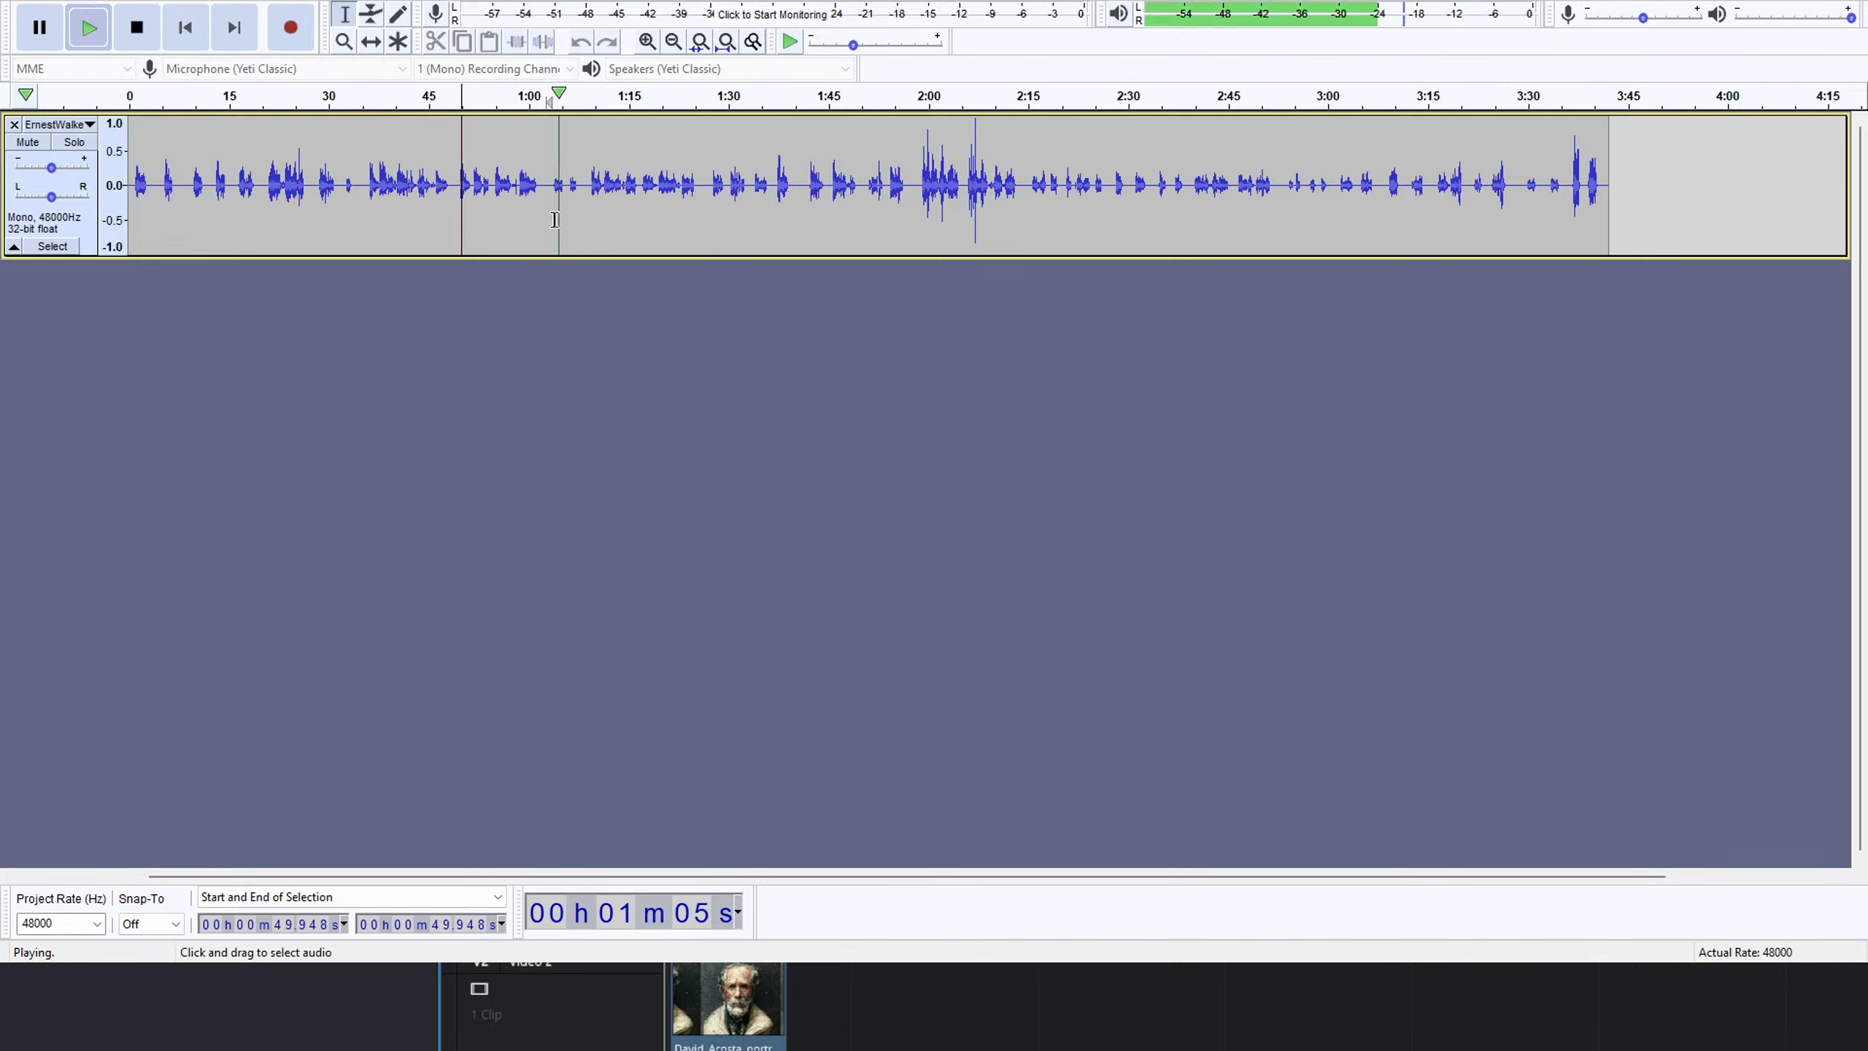
key("space")
left_click_drag(454, 189, 546, 189)
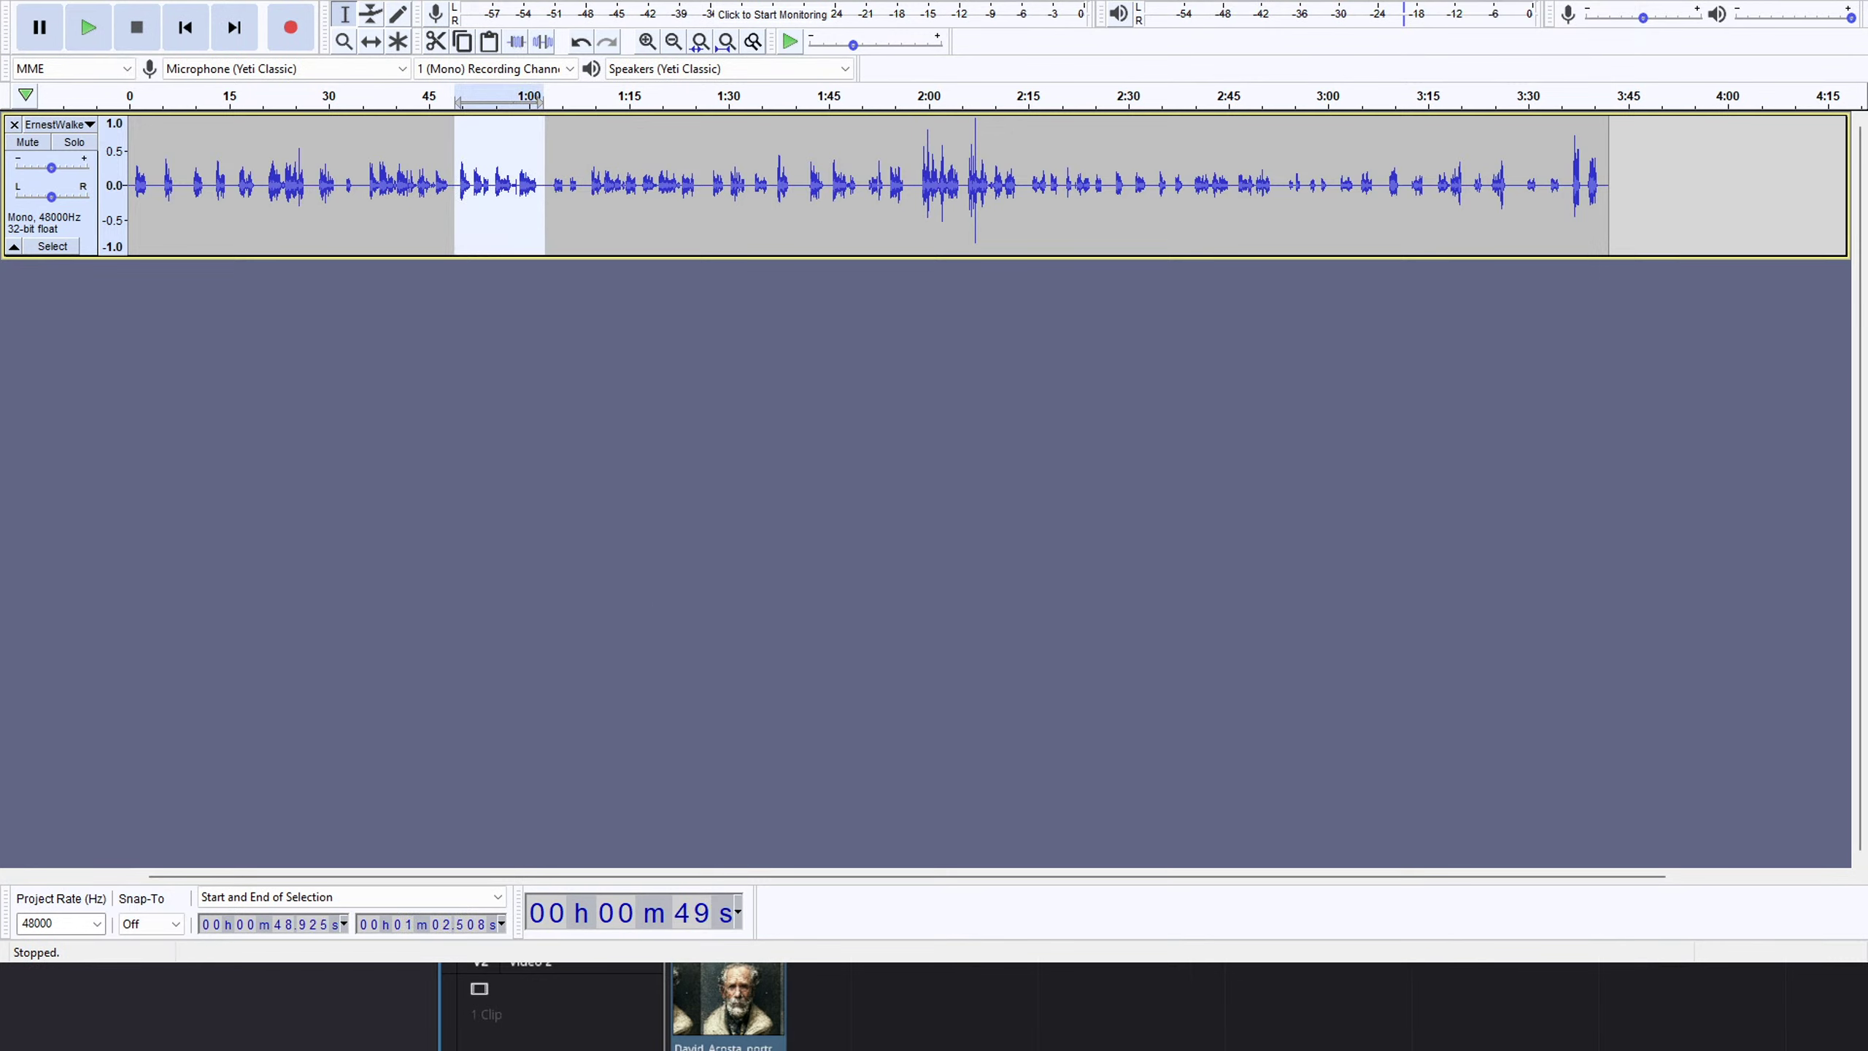
key("Delete")
Play the takes from about 48.9 s, and delete the audio from about 49.5 s to 52.2 s.
key("space")
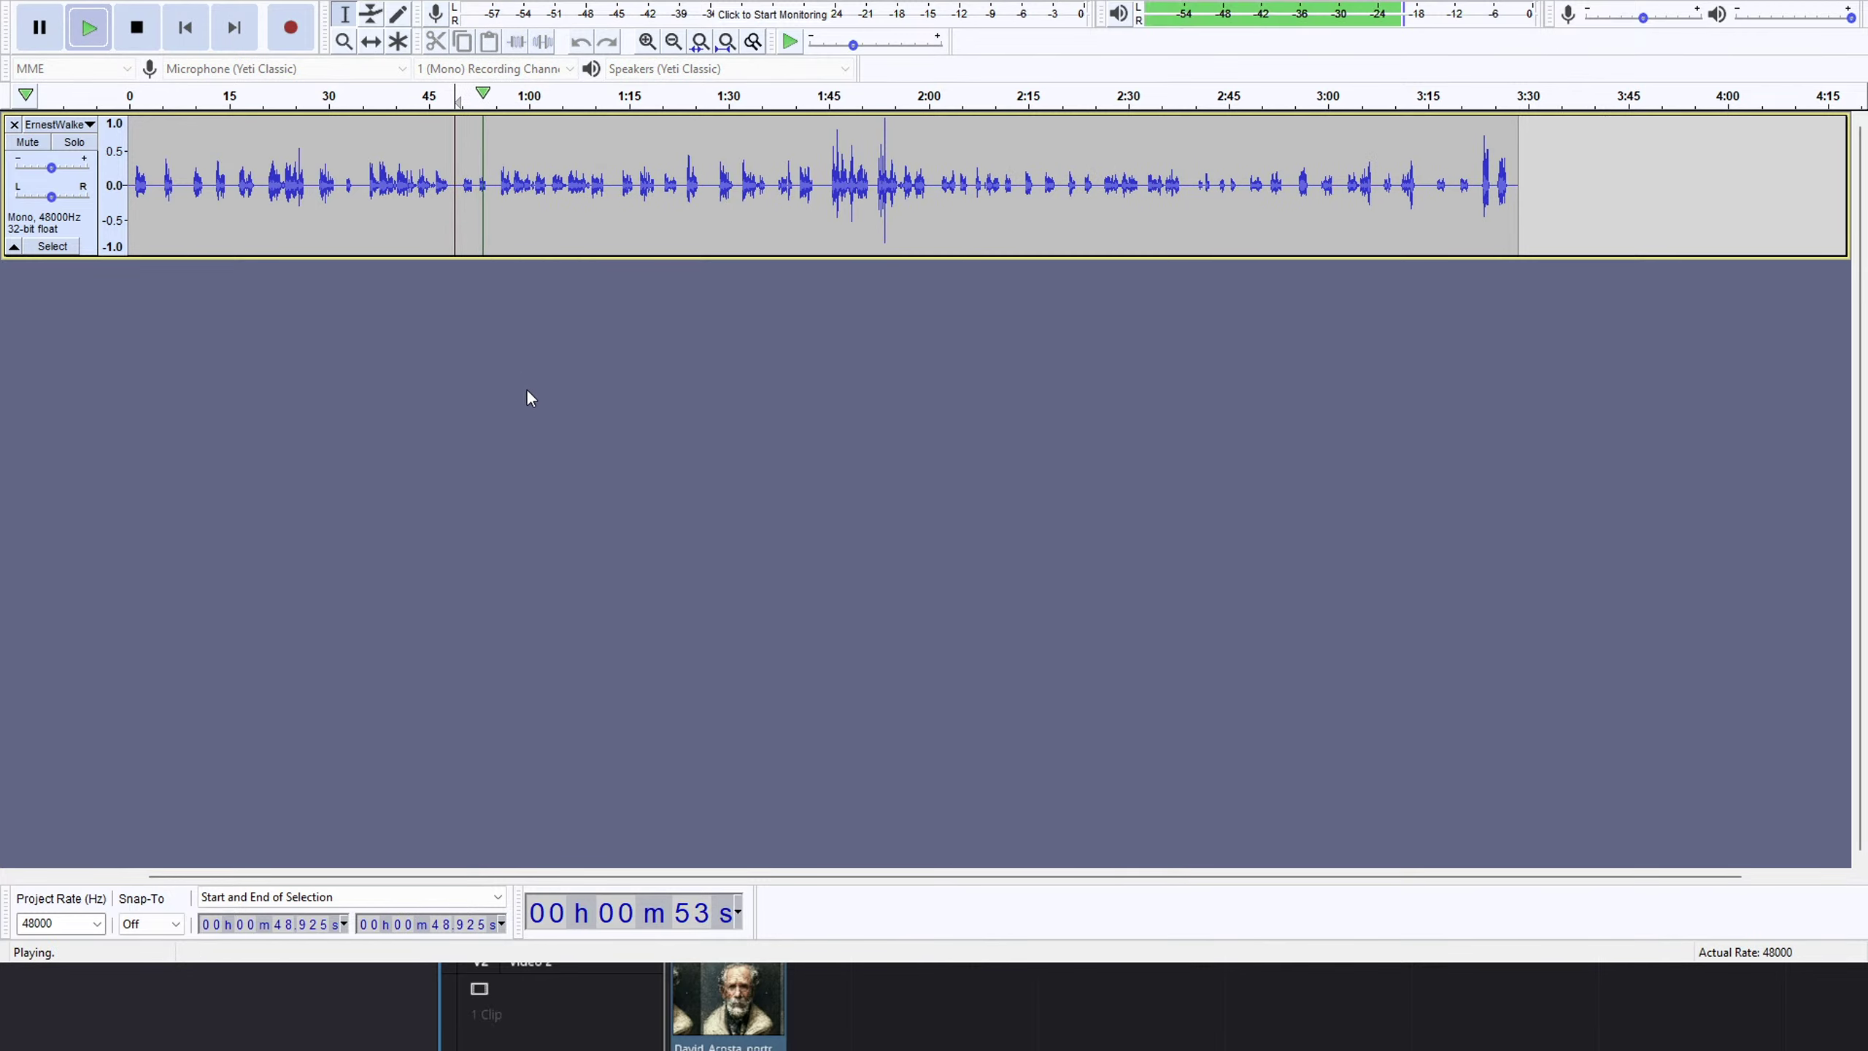
key("space")
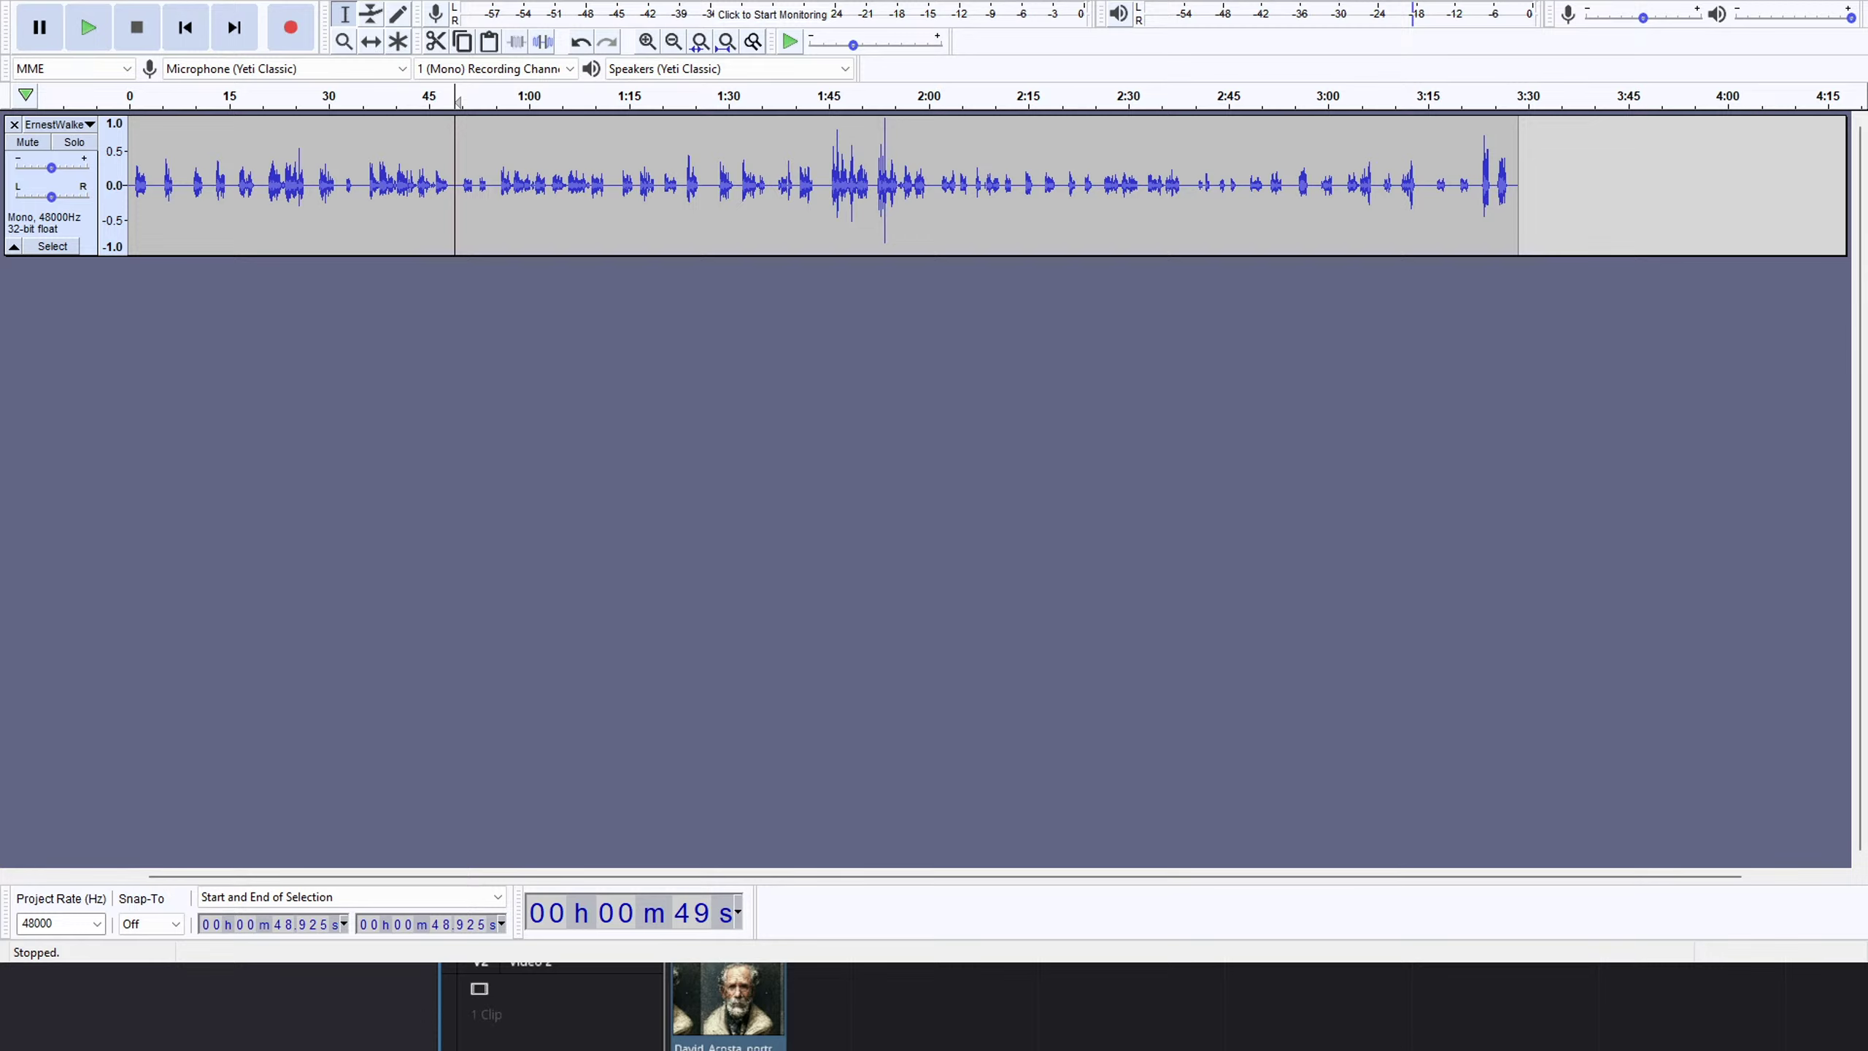
left_click(776, 529)
key("space")
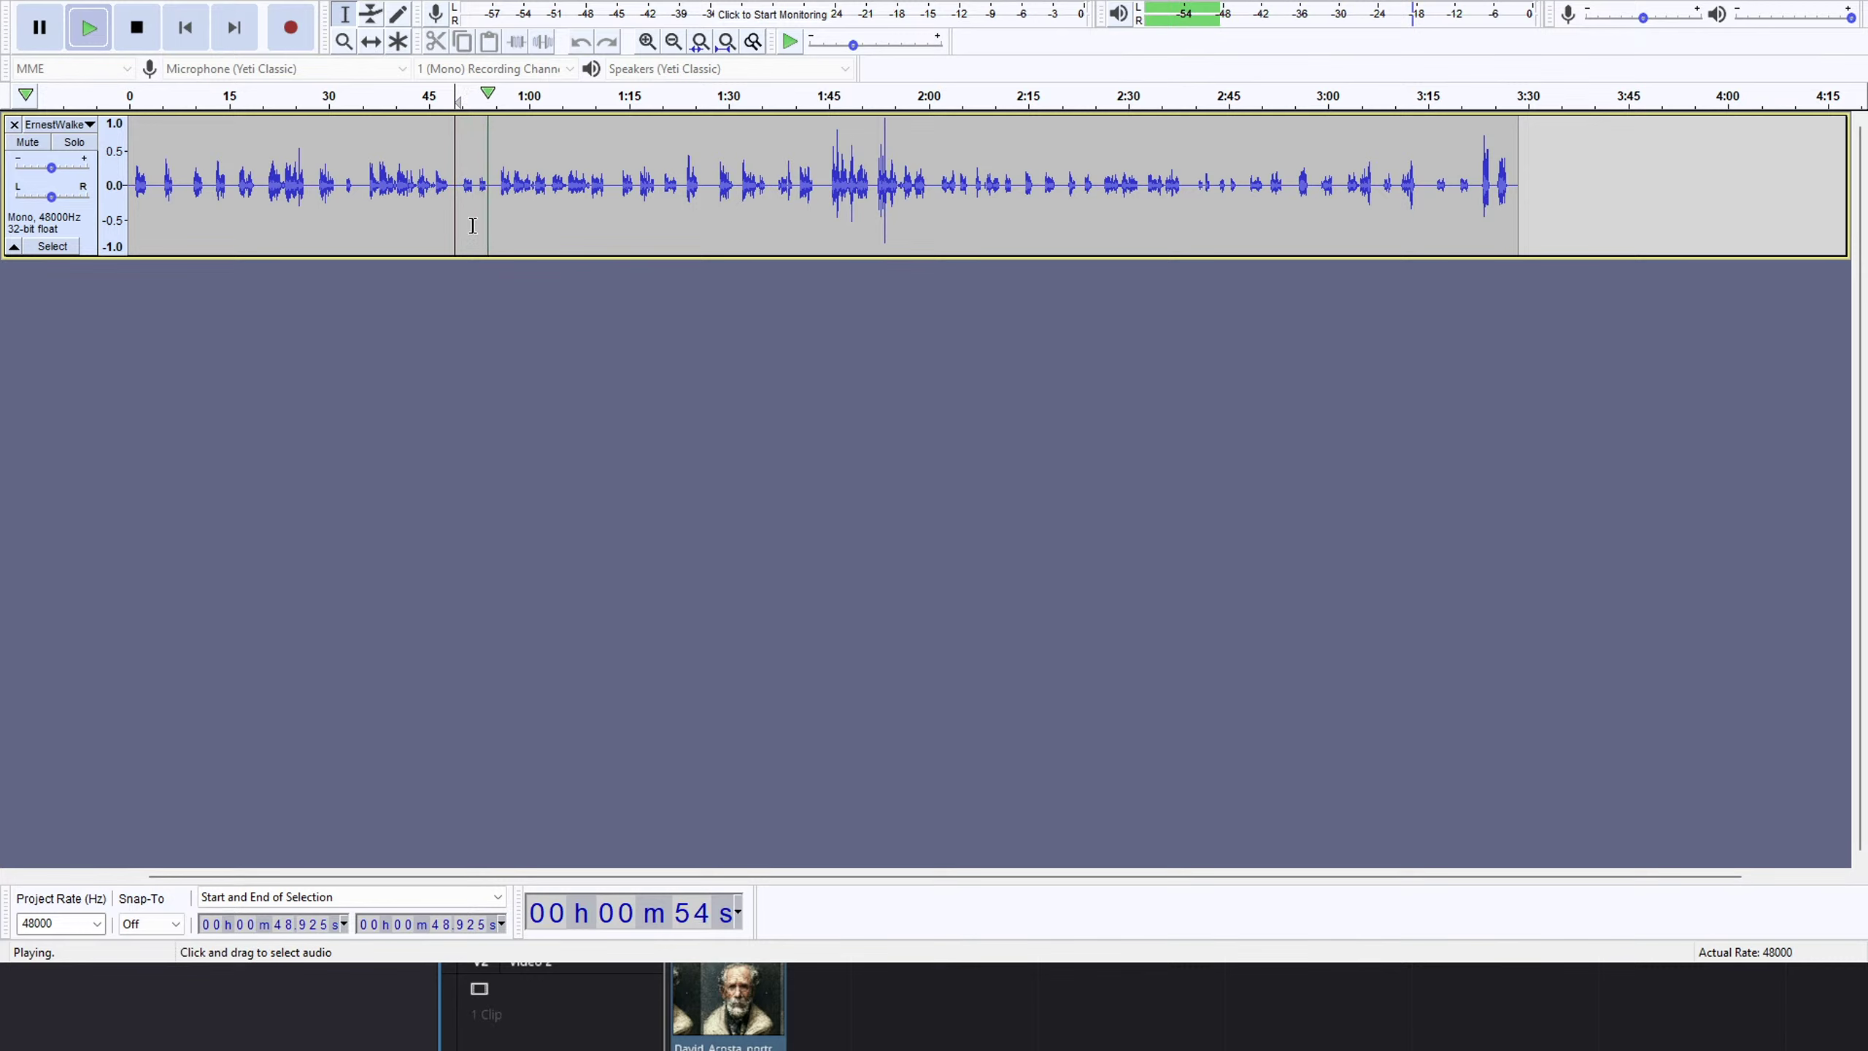
key("space")
left_click_drag(478, 190, 456, 192)
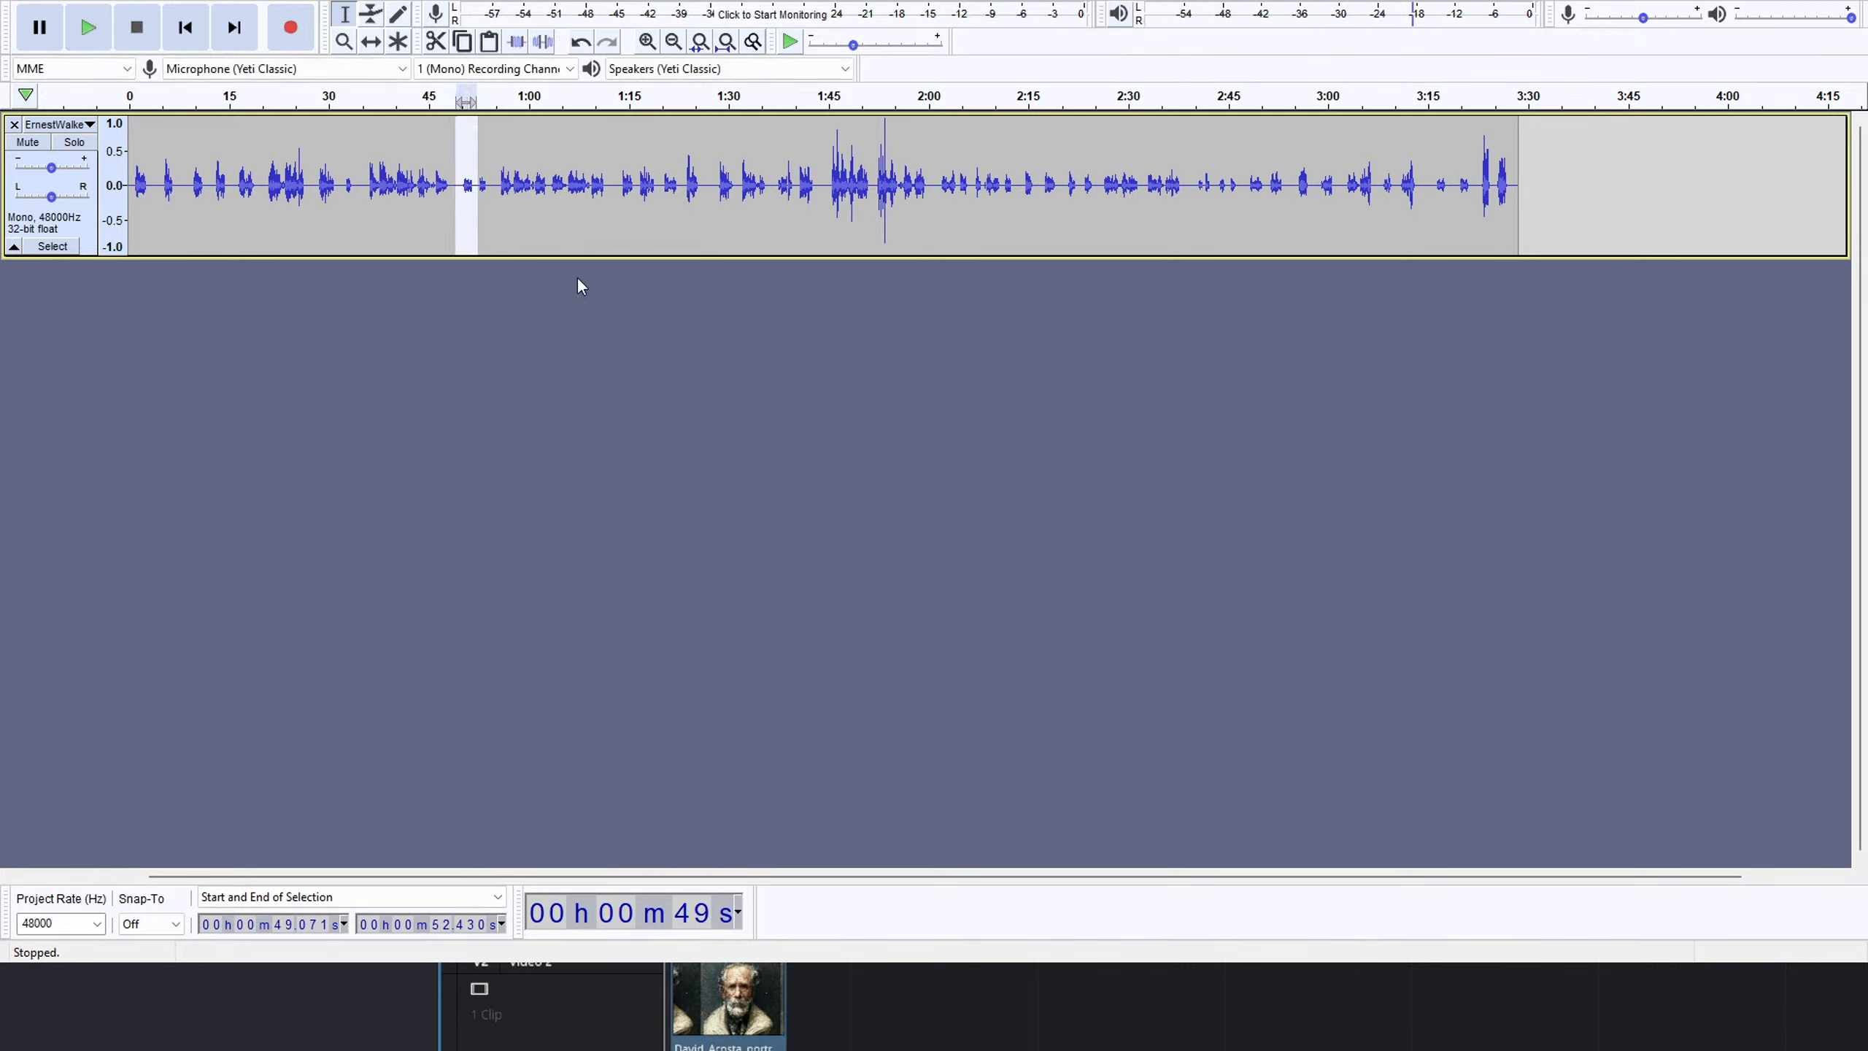
left_click(495, 193)
left_click_drag(477, 189, 459, 193)
key("Delete")
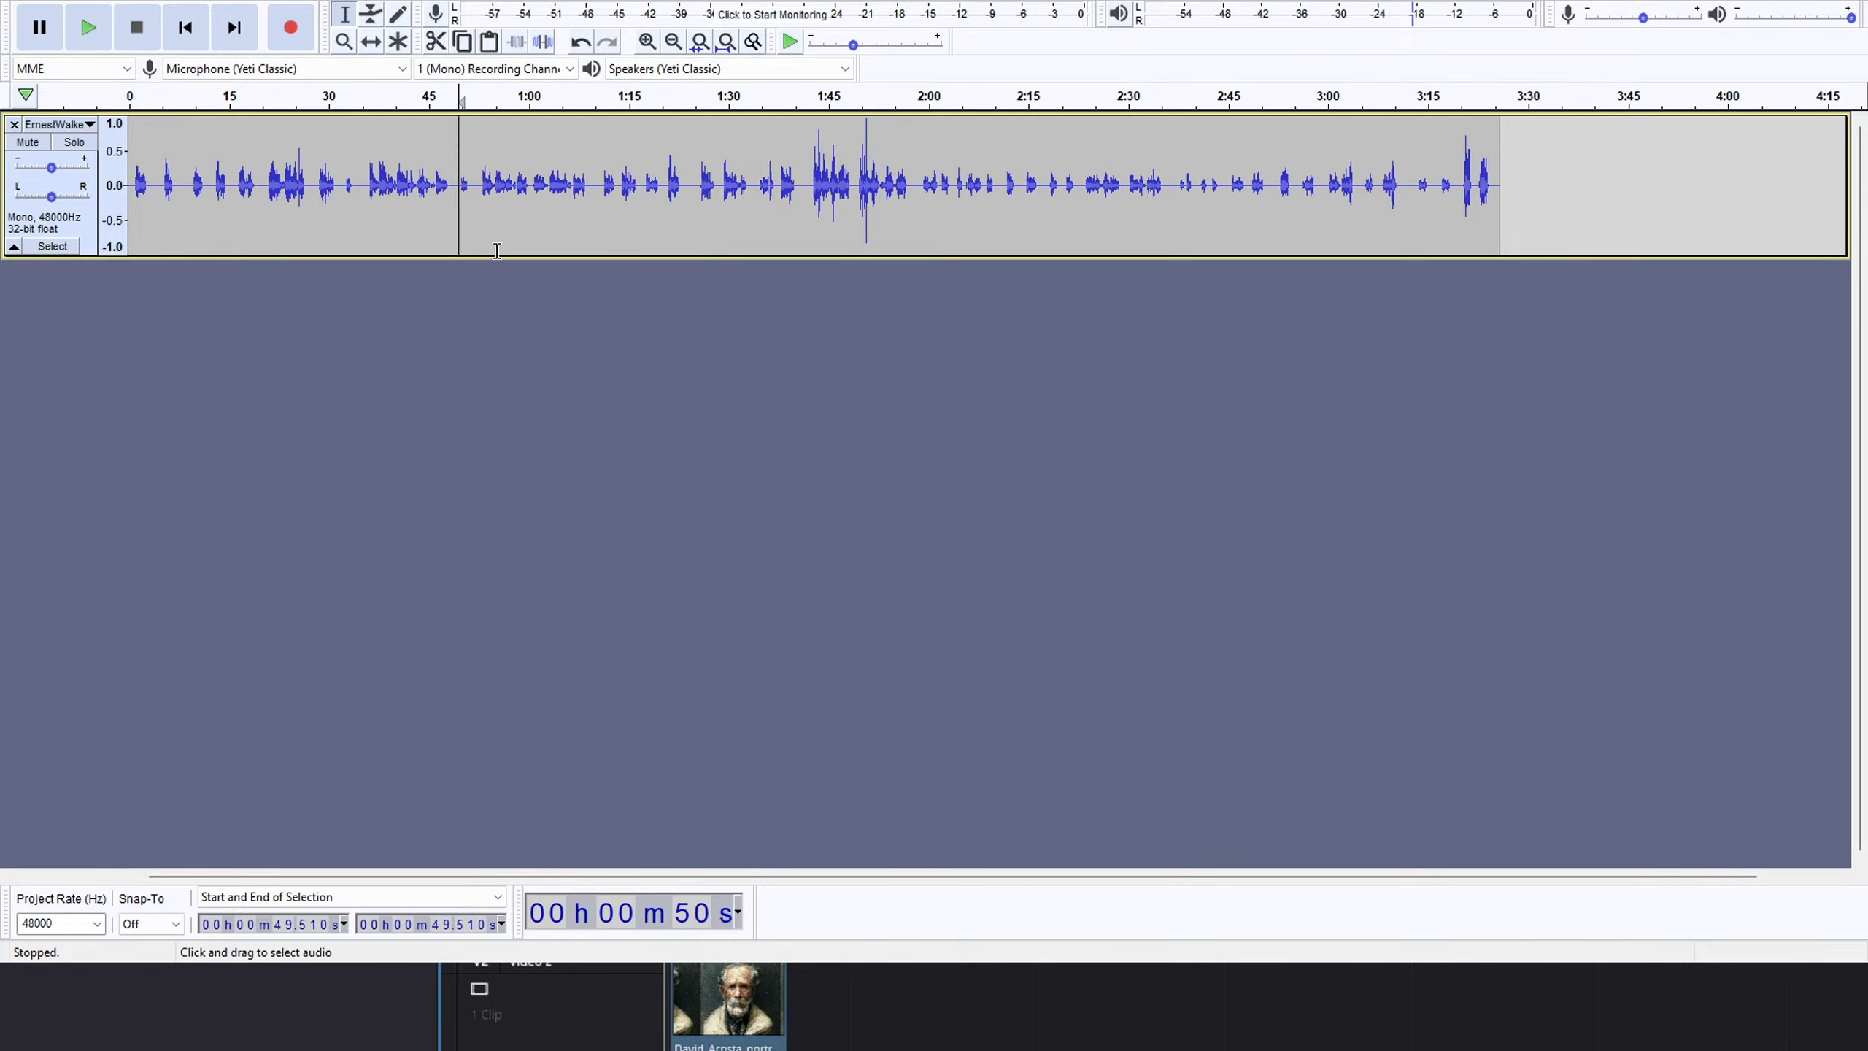
Replay the takes from about 52.6 s, and delete the audio from about 52.4 s to 1:00.4.
left_click(480, 243)
key("space")
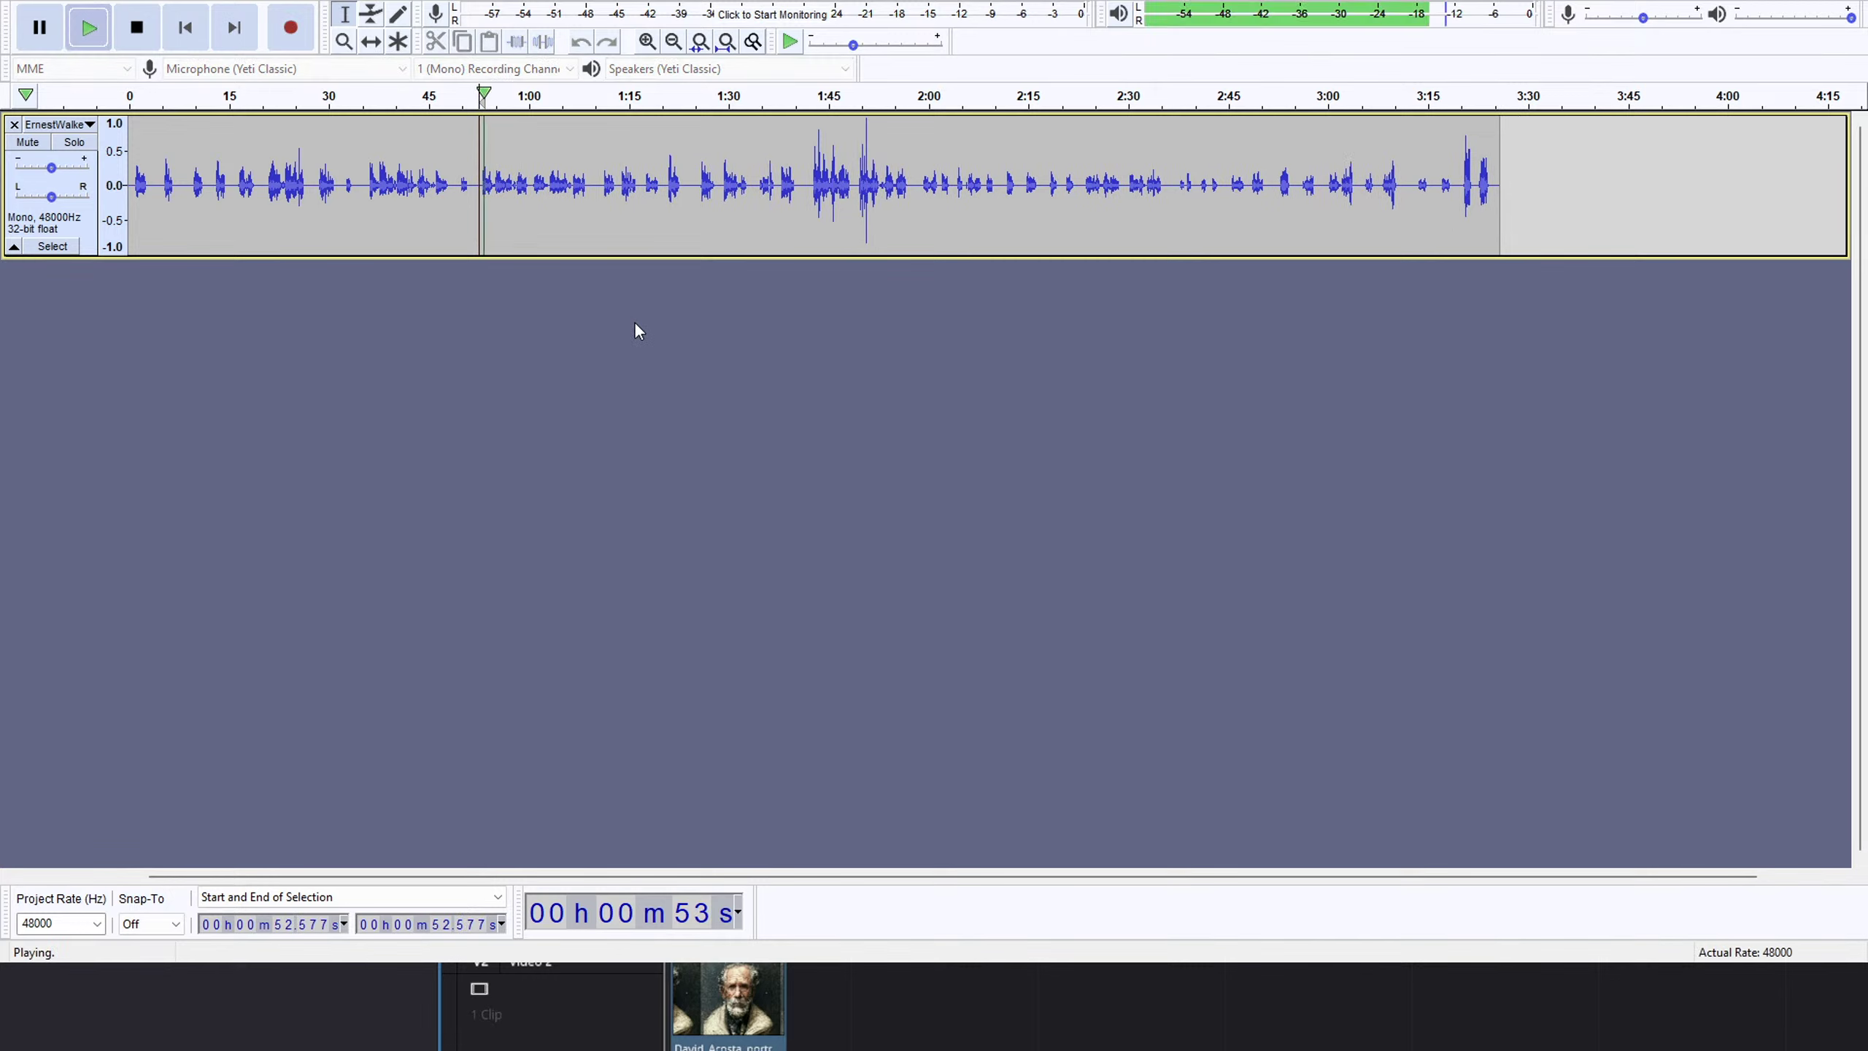
key("ctrl+1")
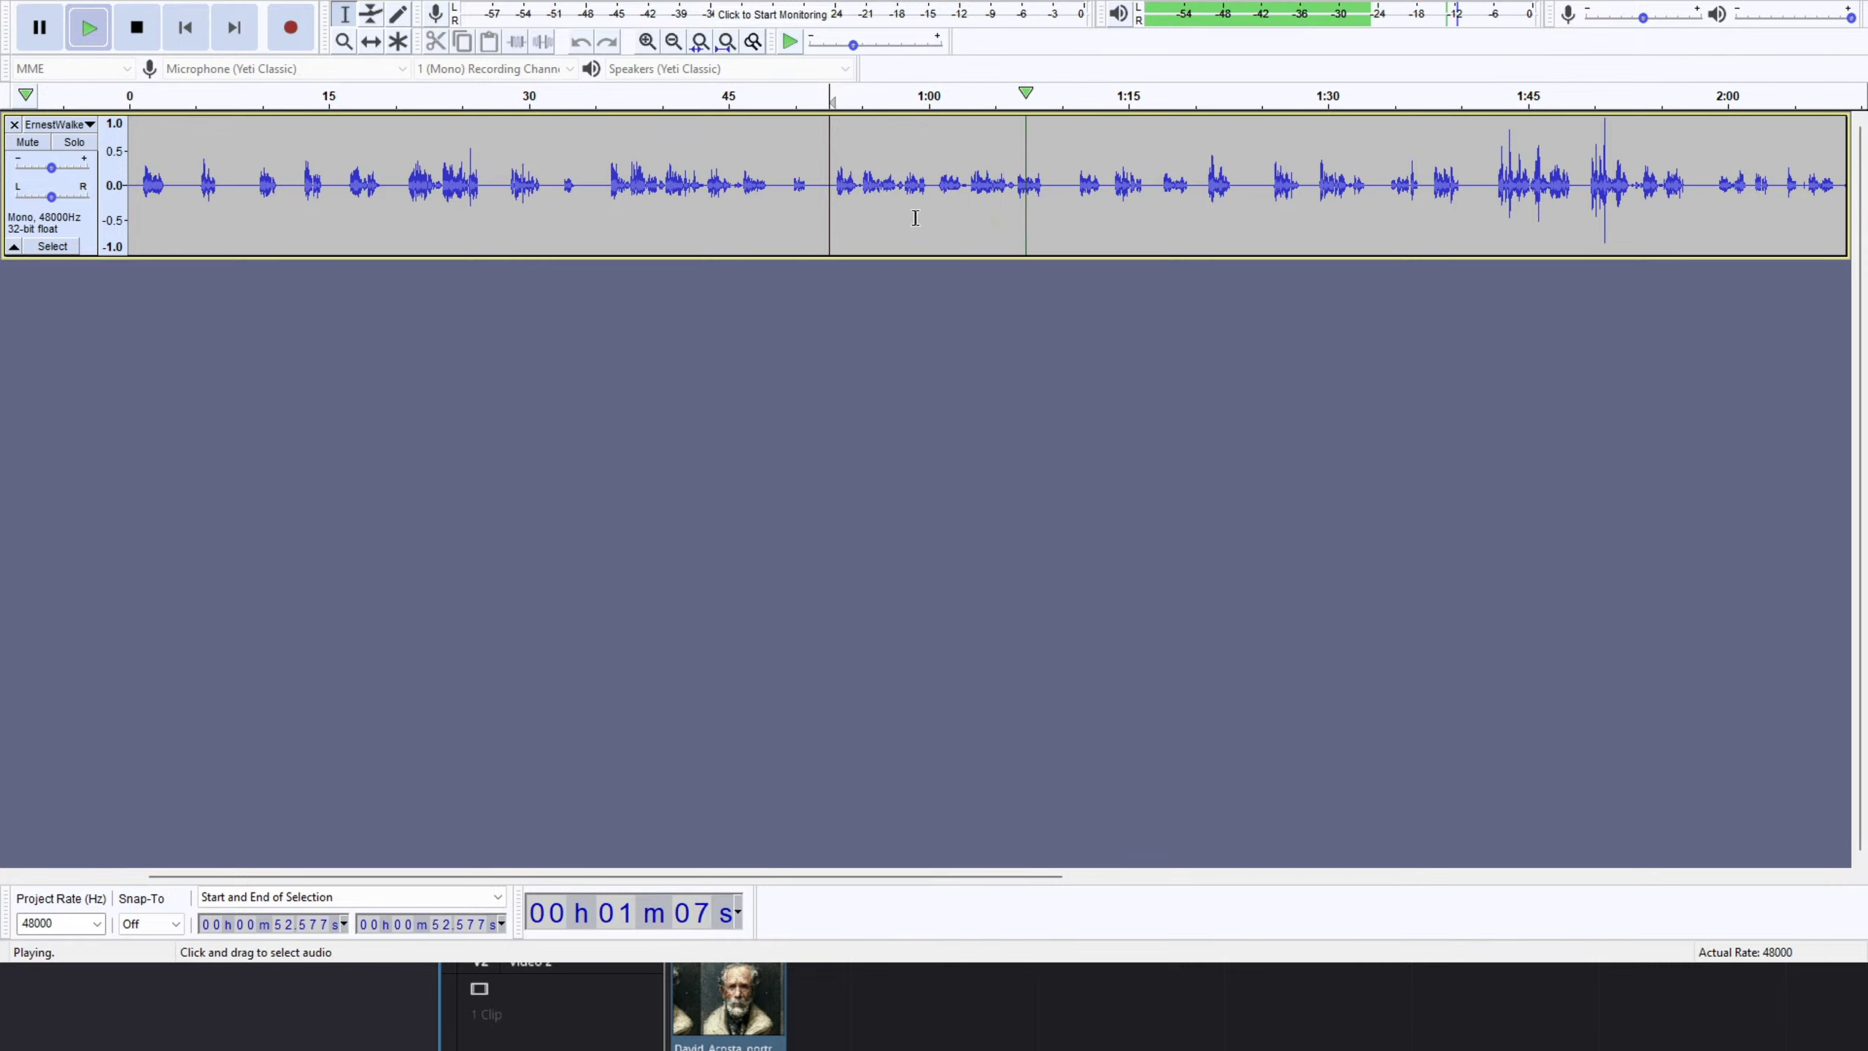
key("space")
key("space")
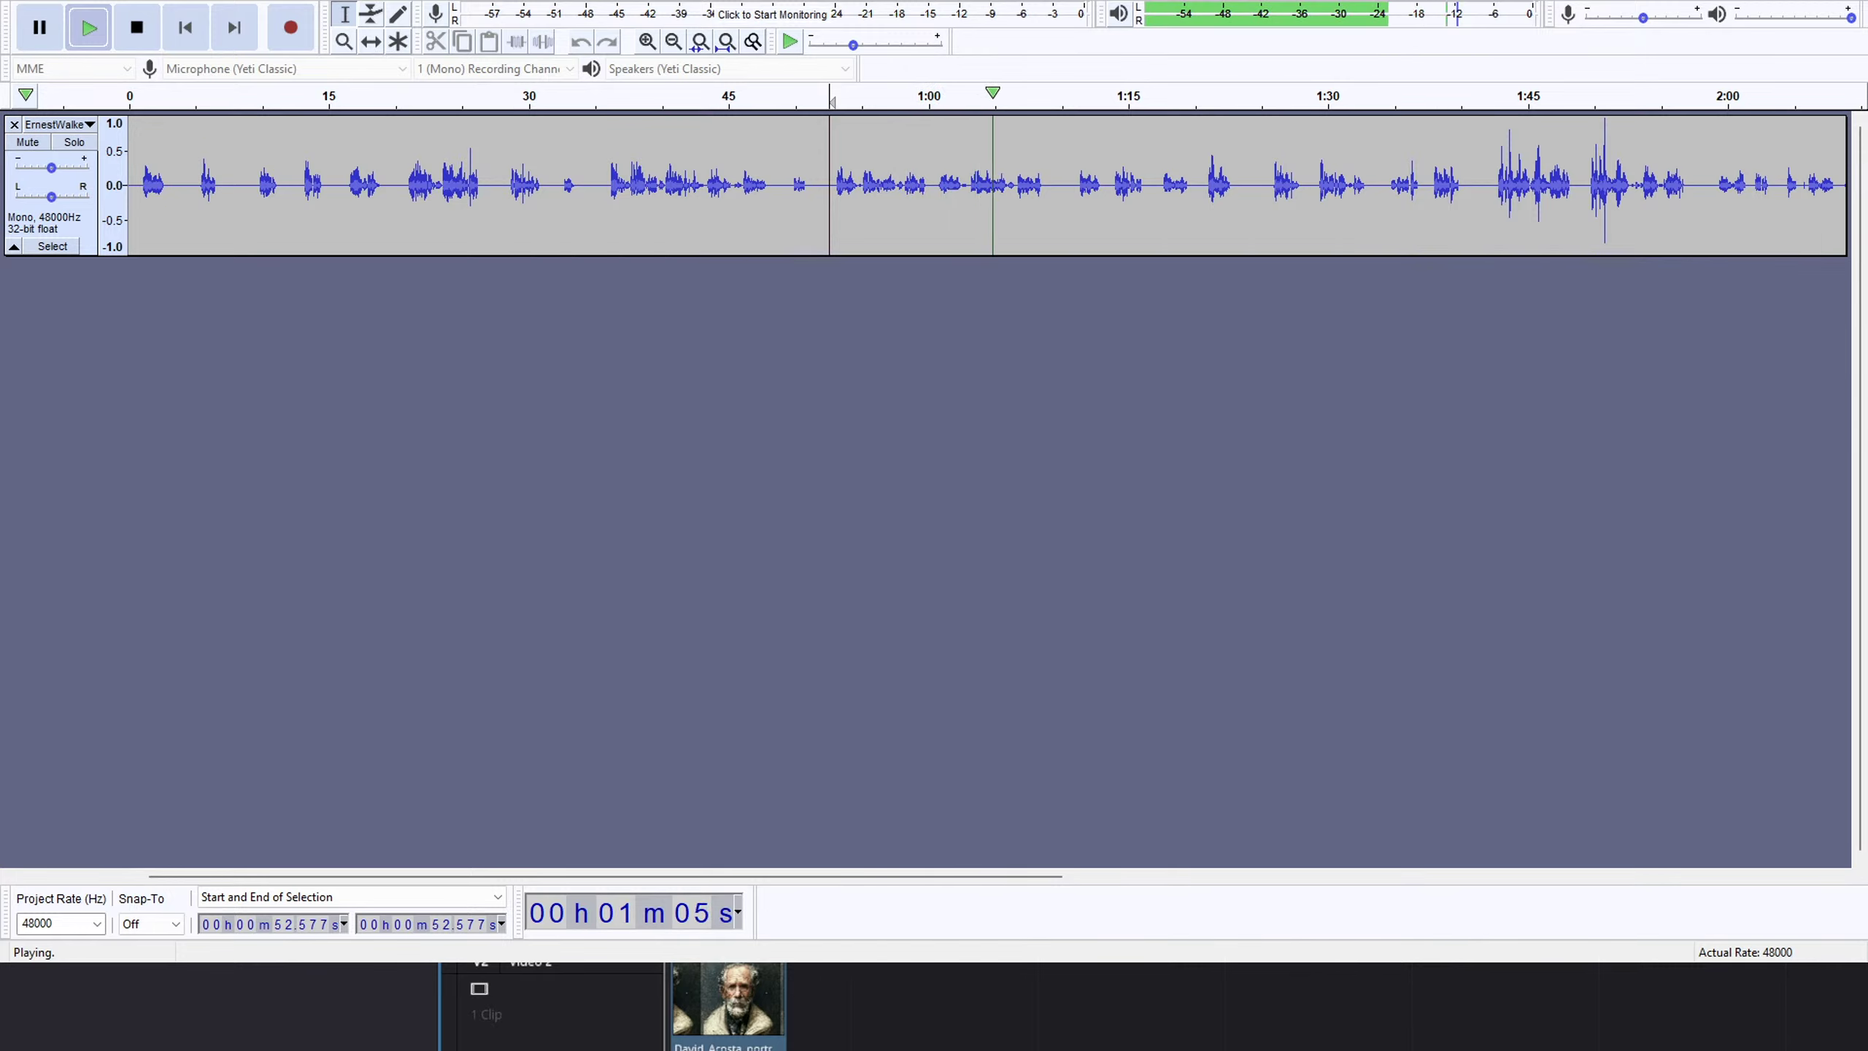
left_click(687, 949)
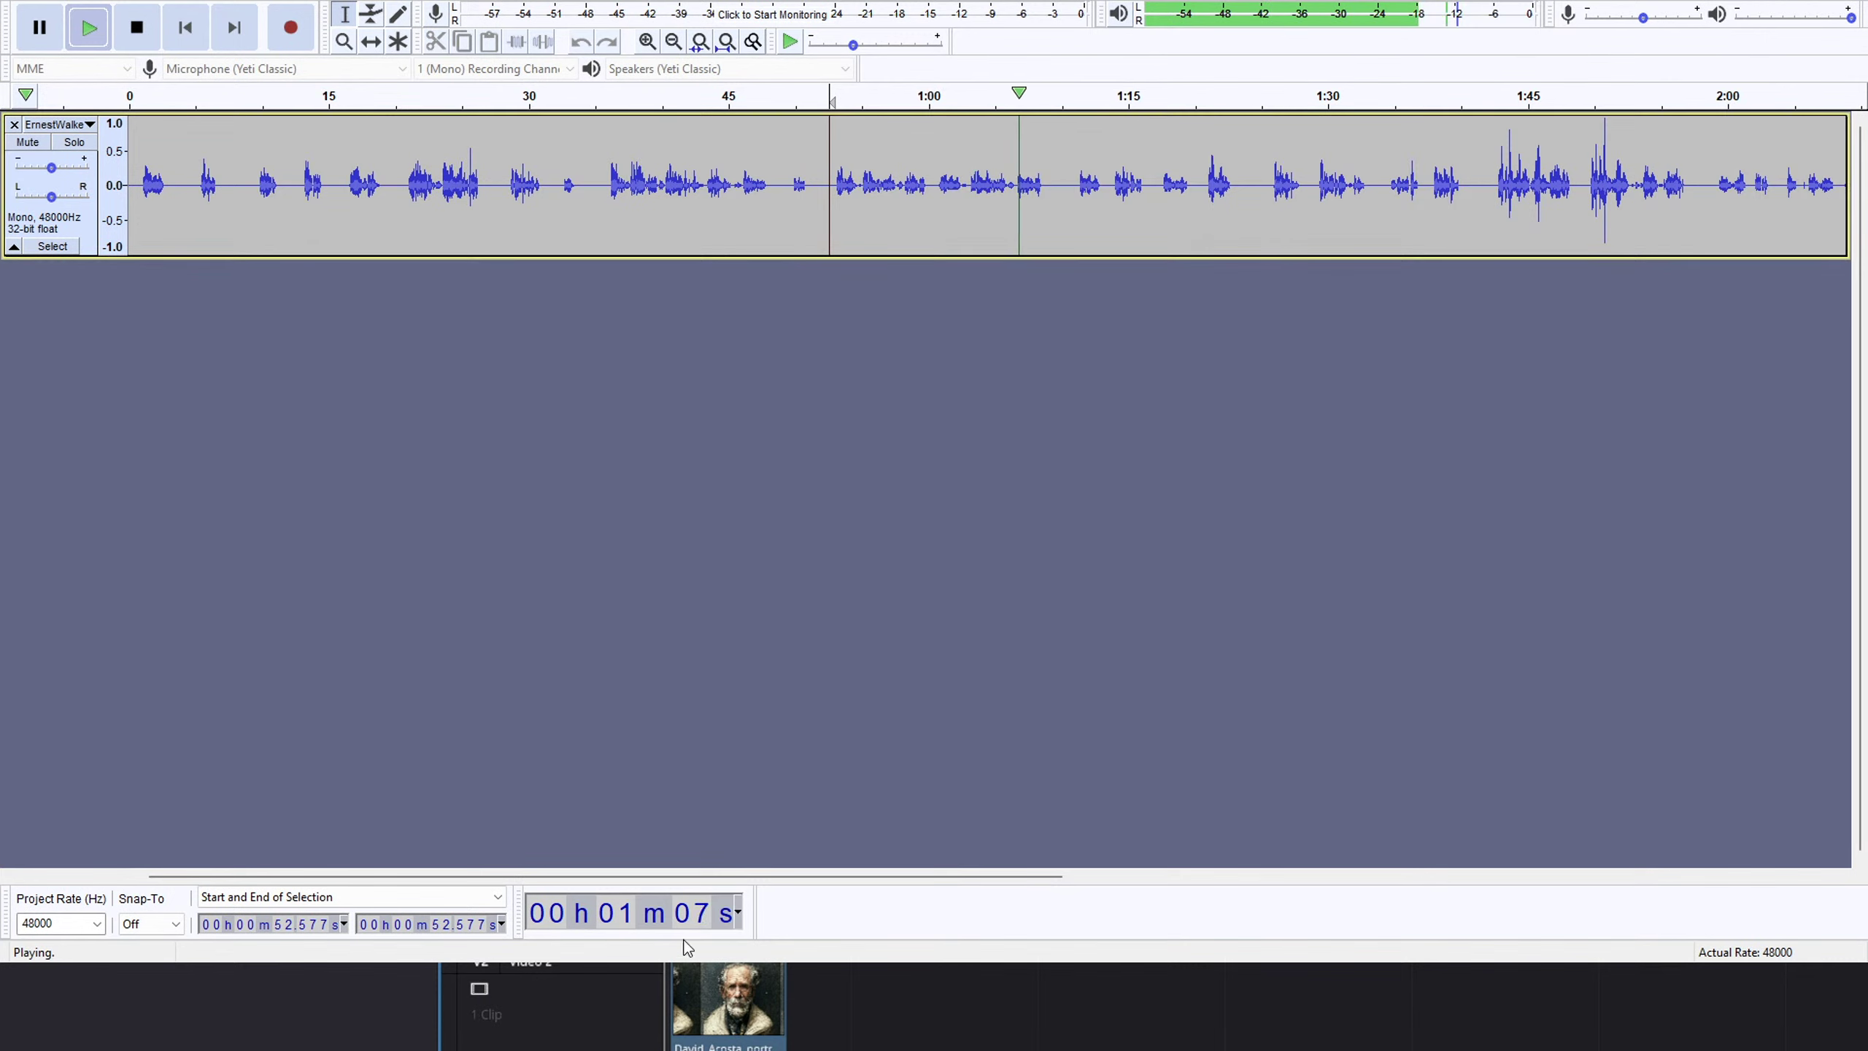
key("space")
key("space")
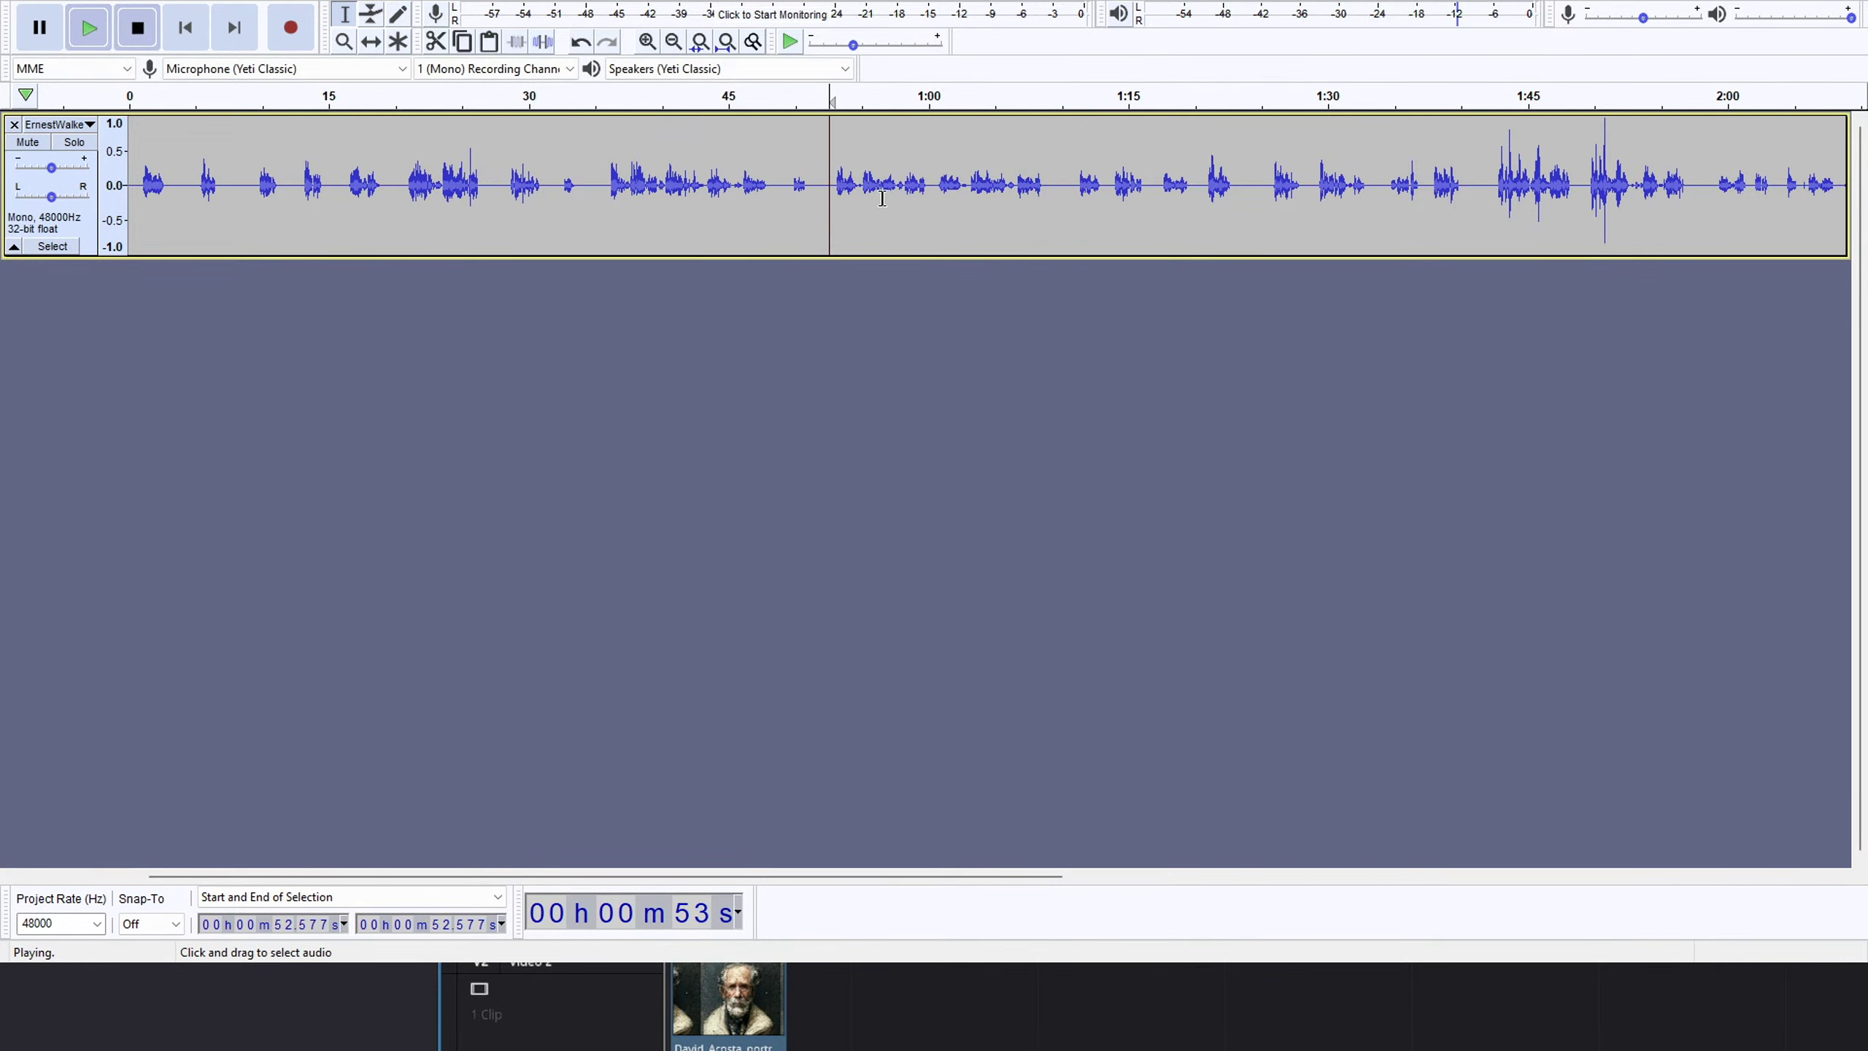
left_click_drag(933, 204, 827, 209)
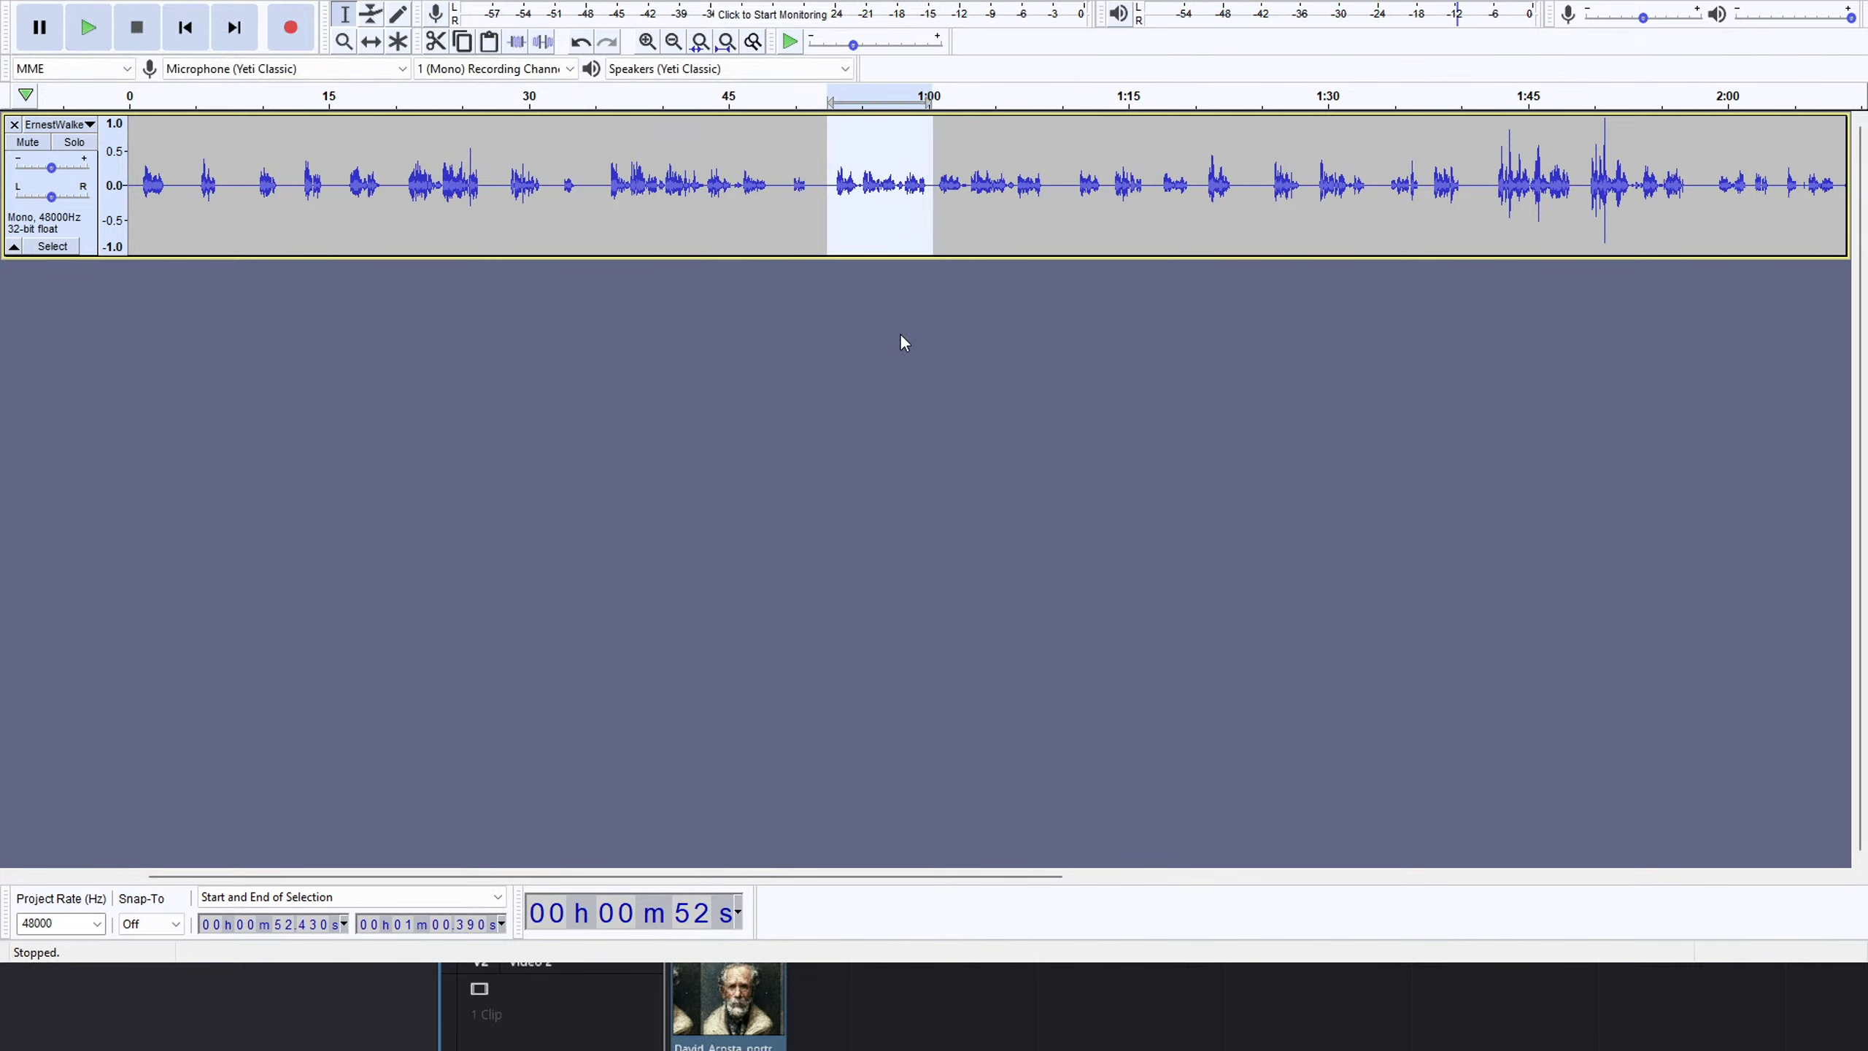
key("Delete")
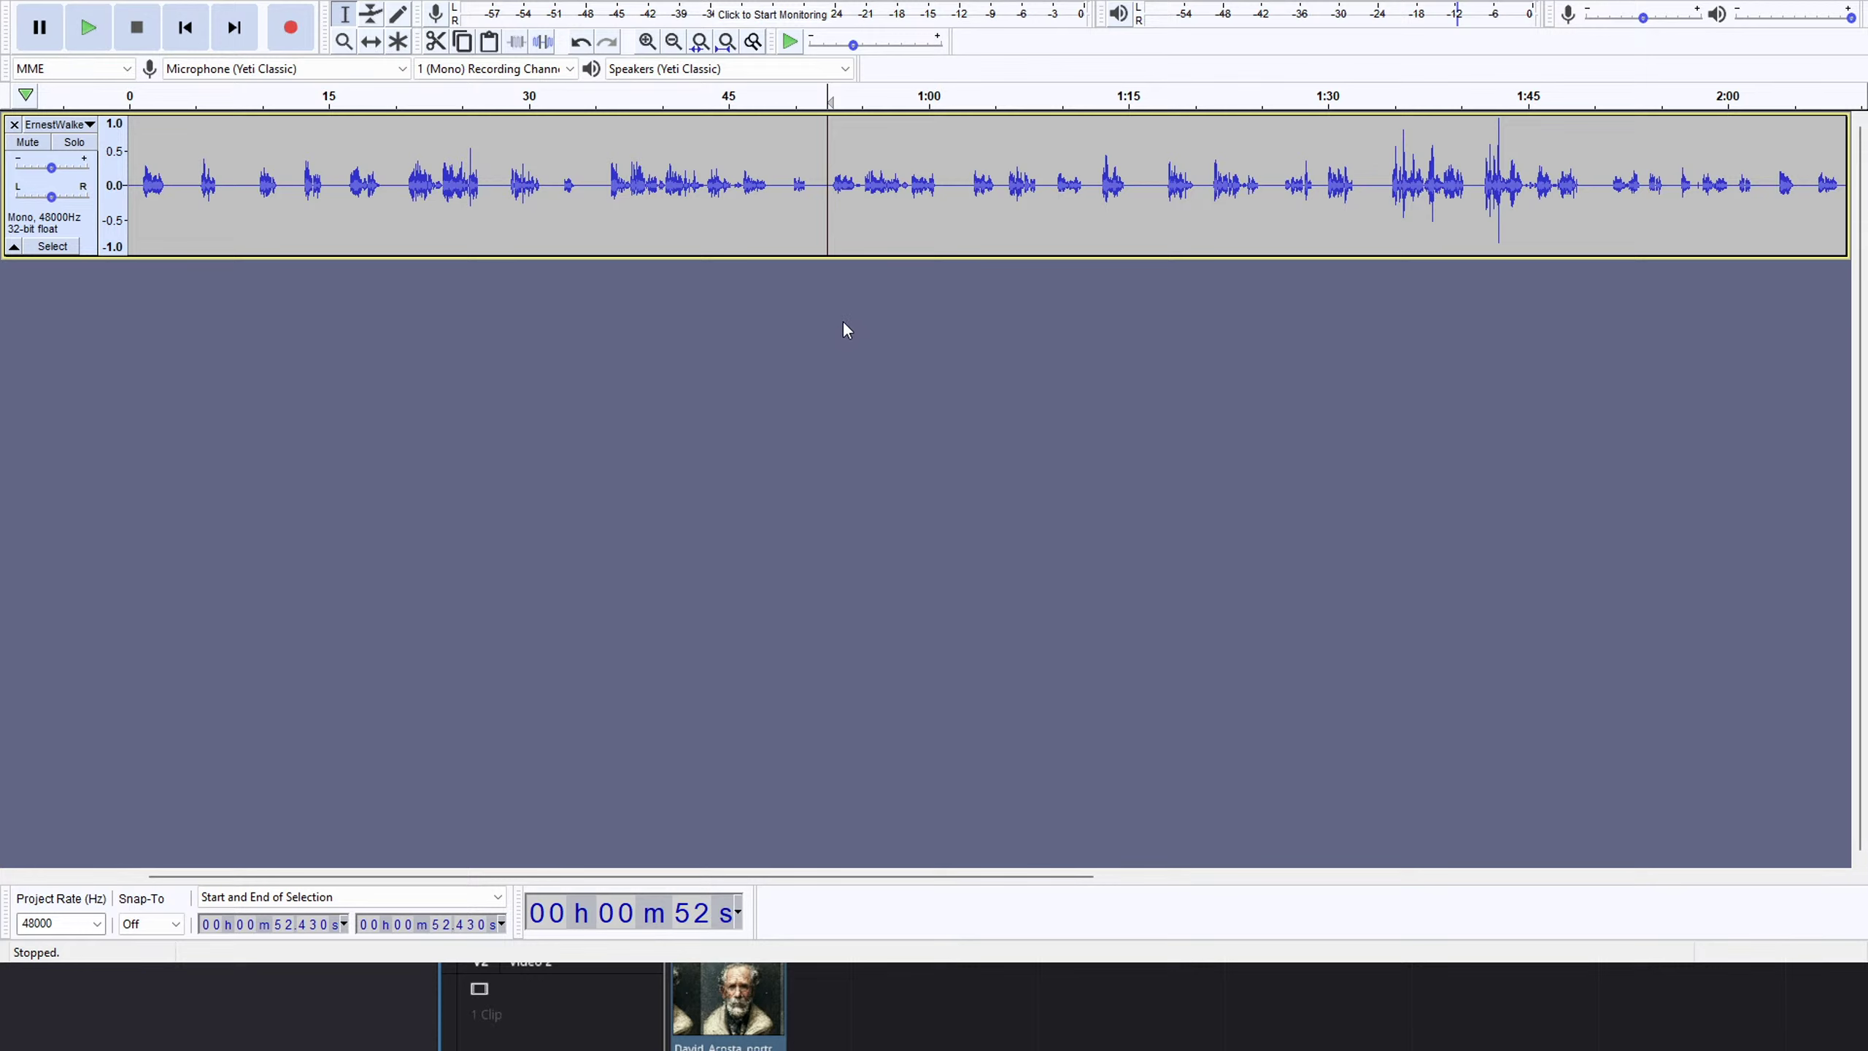
Play the track from about 52.5 s and 1:03, and delete the take from about 1:05.6 to 1:09.2.
left_click_drag(829, 197, 833, 197)
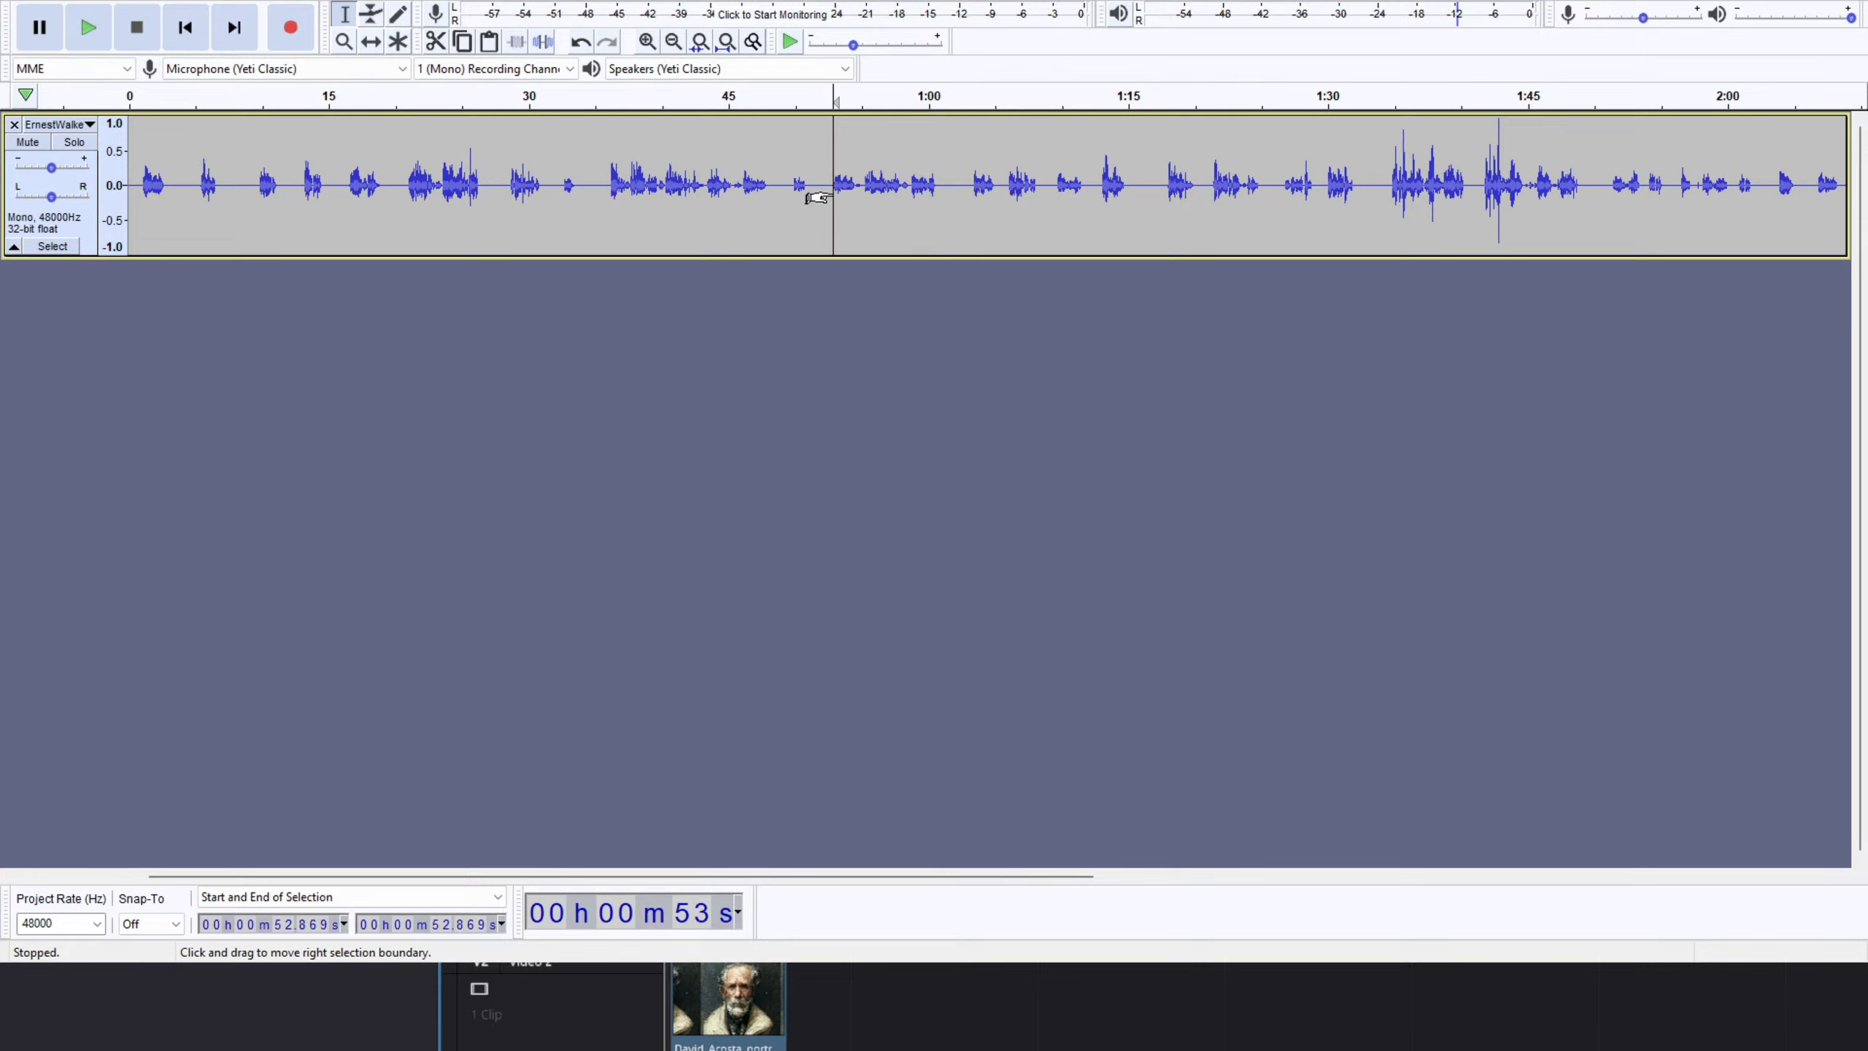
left_click(828, 197)
key("space")
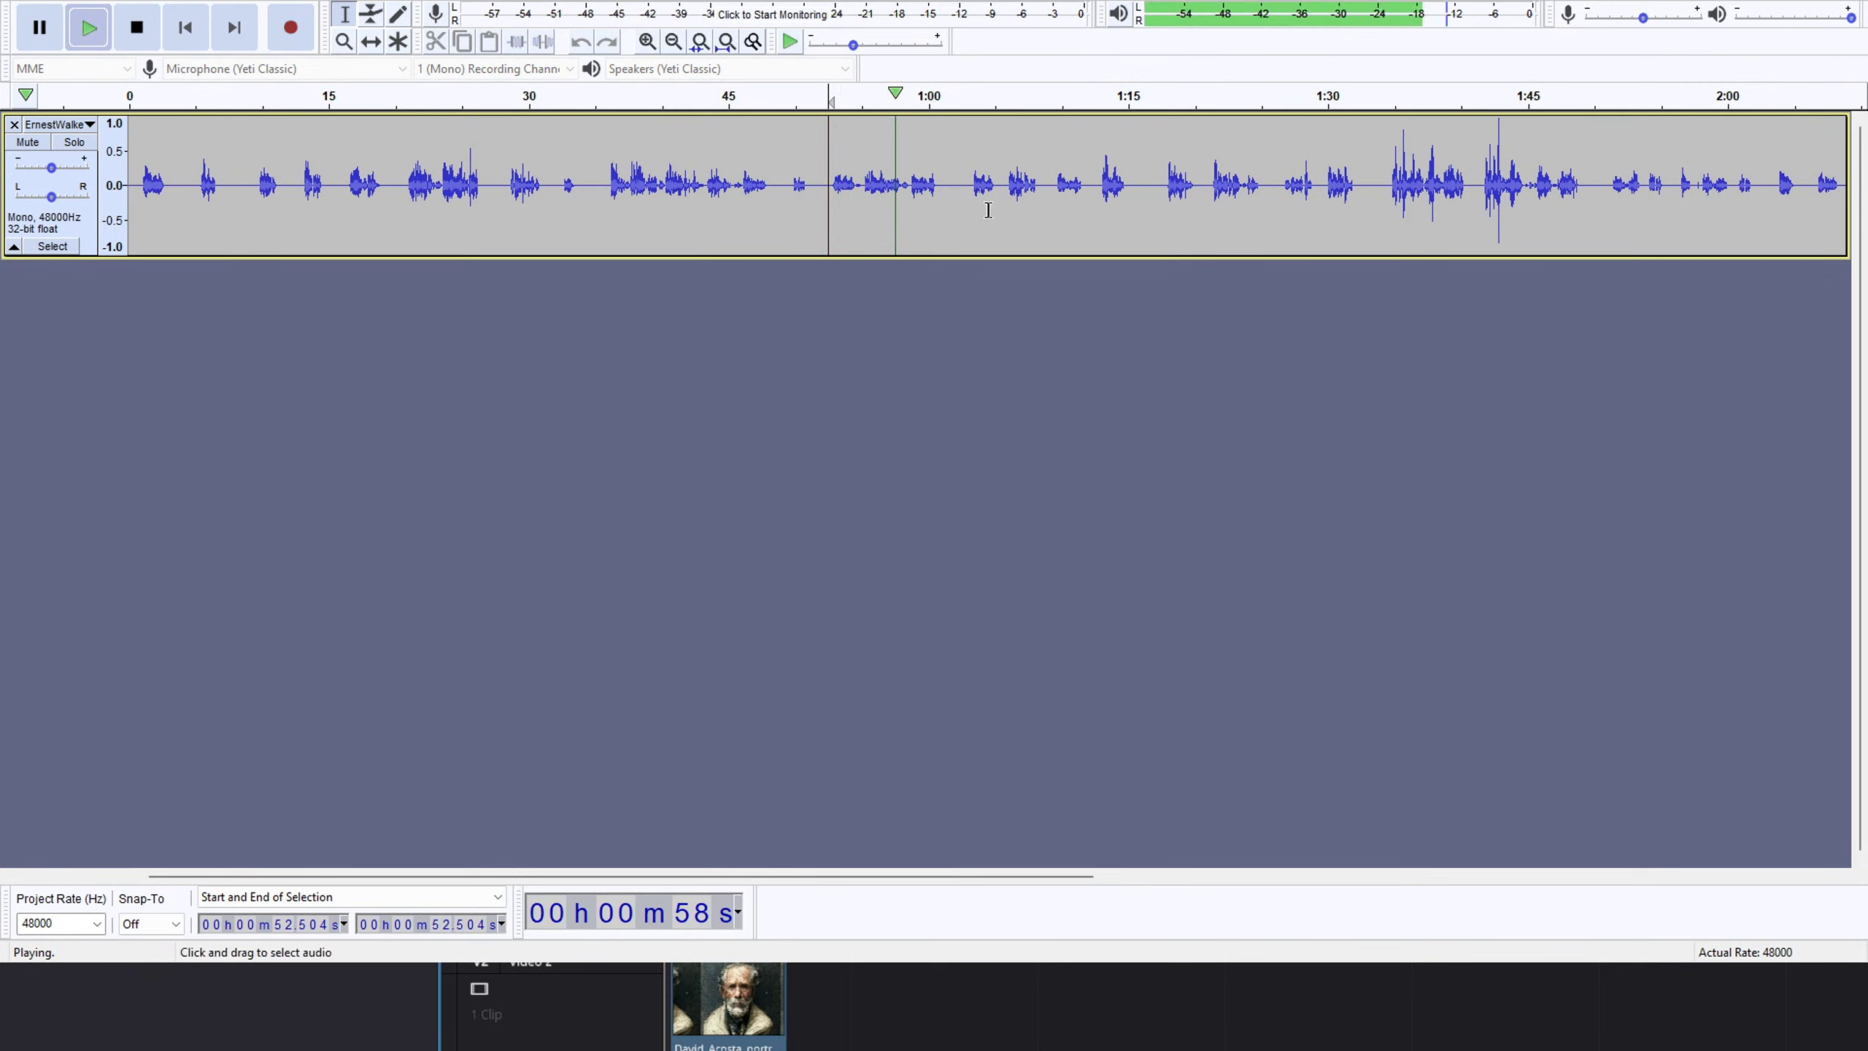
left_click(978, 99)
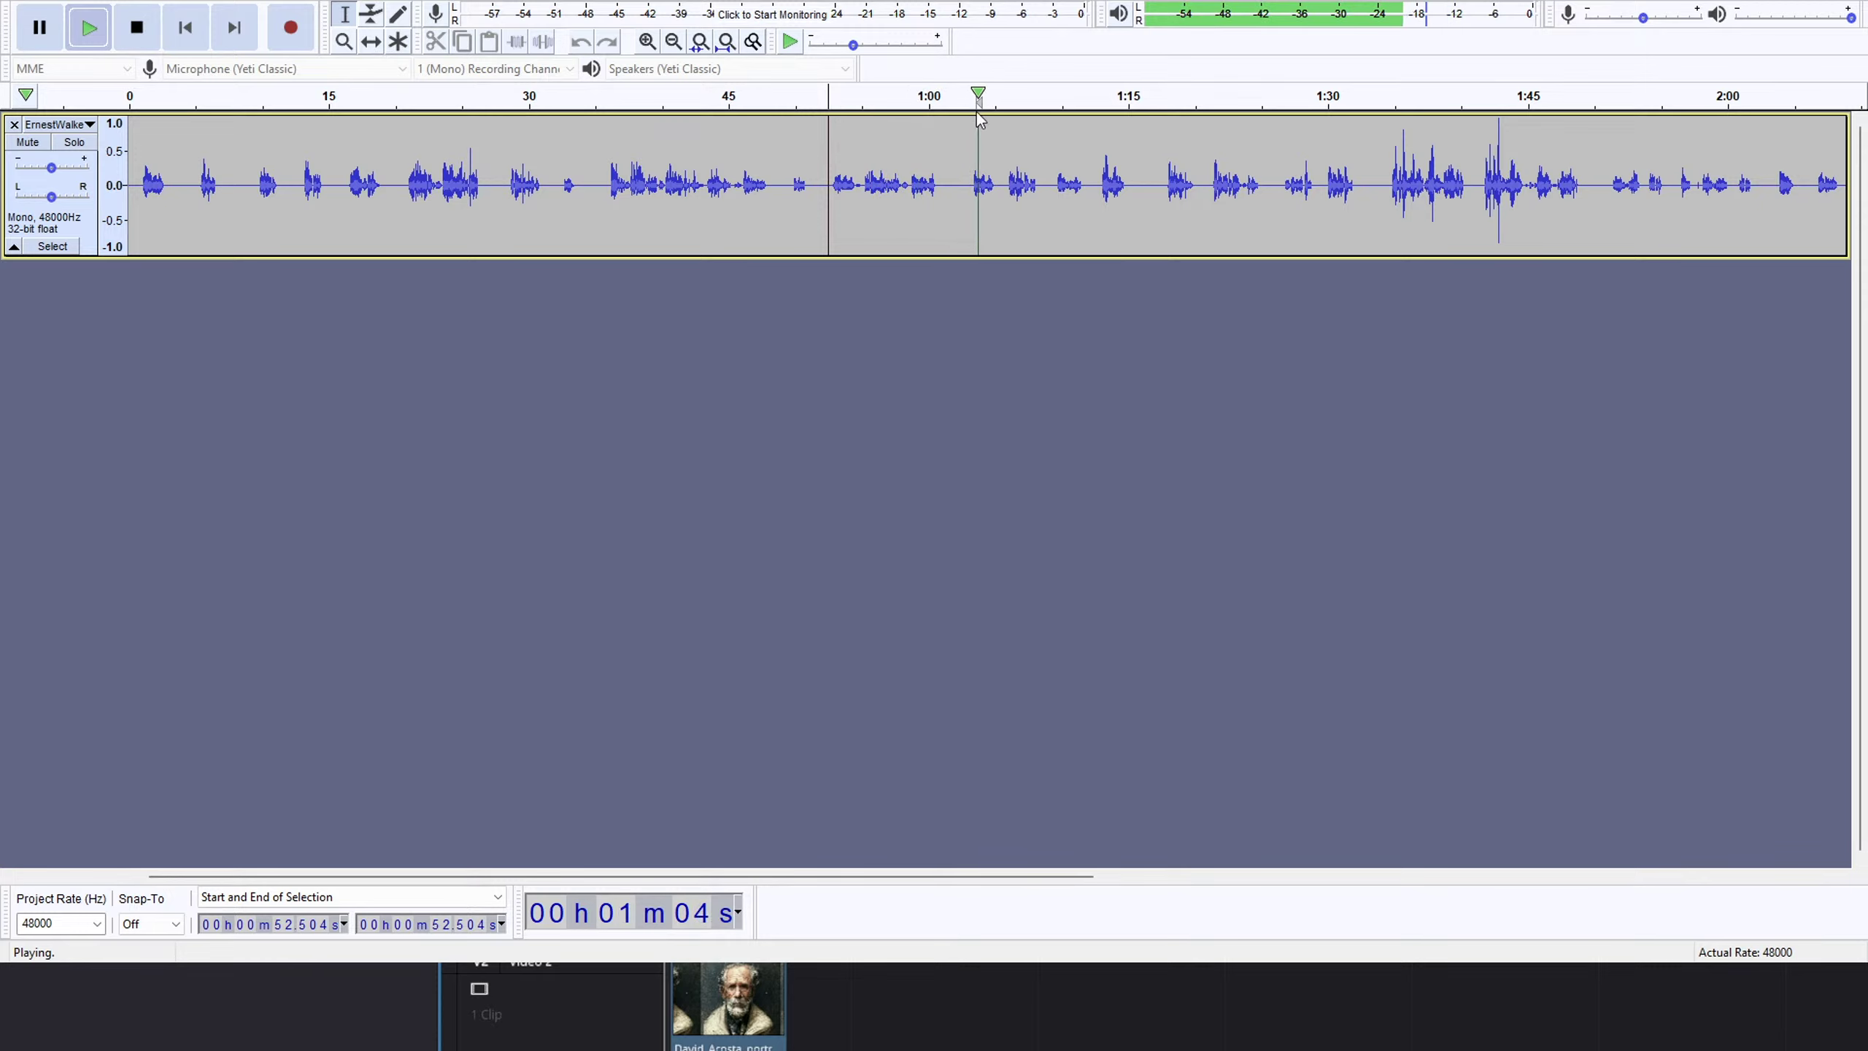
left_click(969, 100)
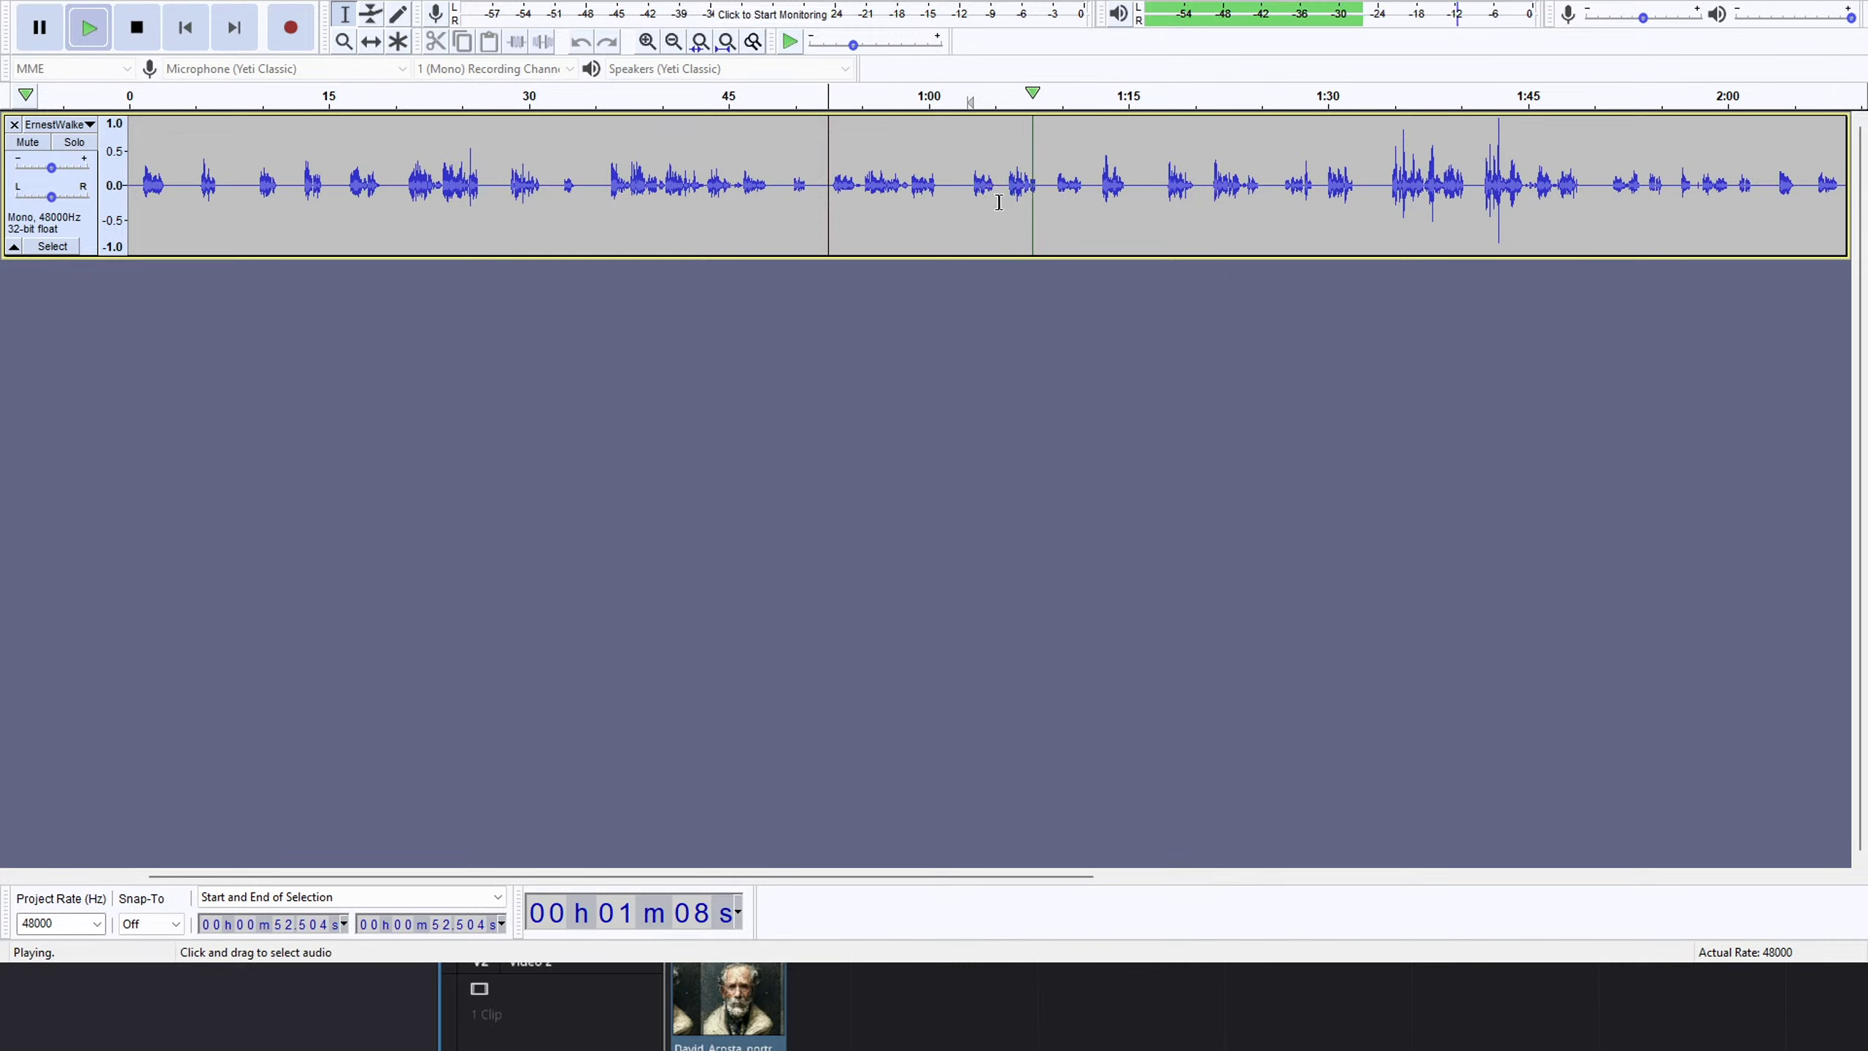
left_click_drag(1004, 197, 1049, 189)
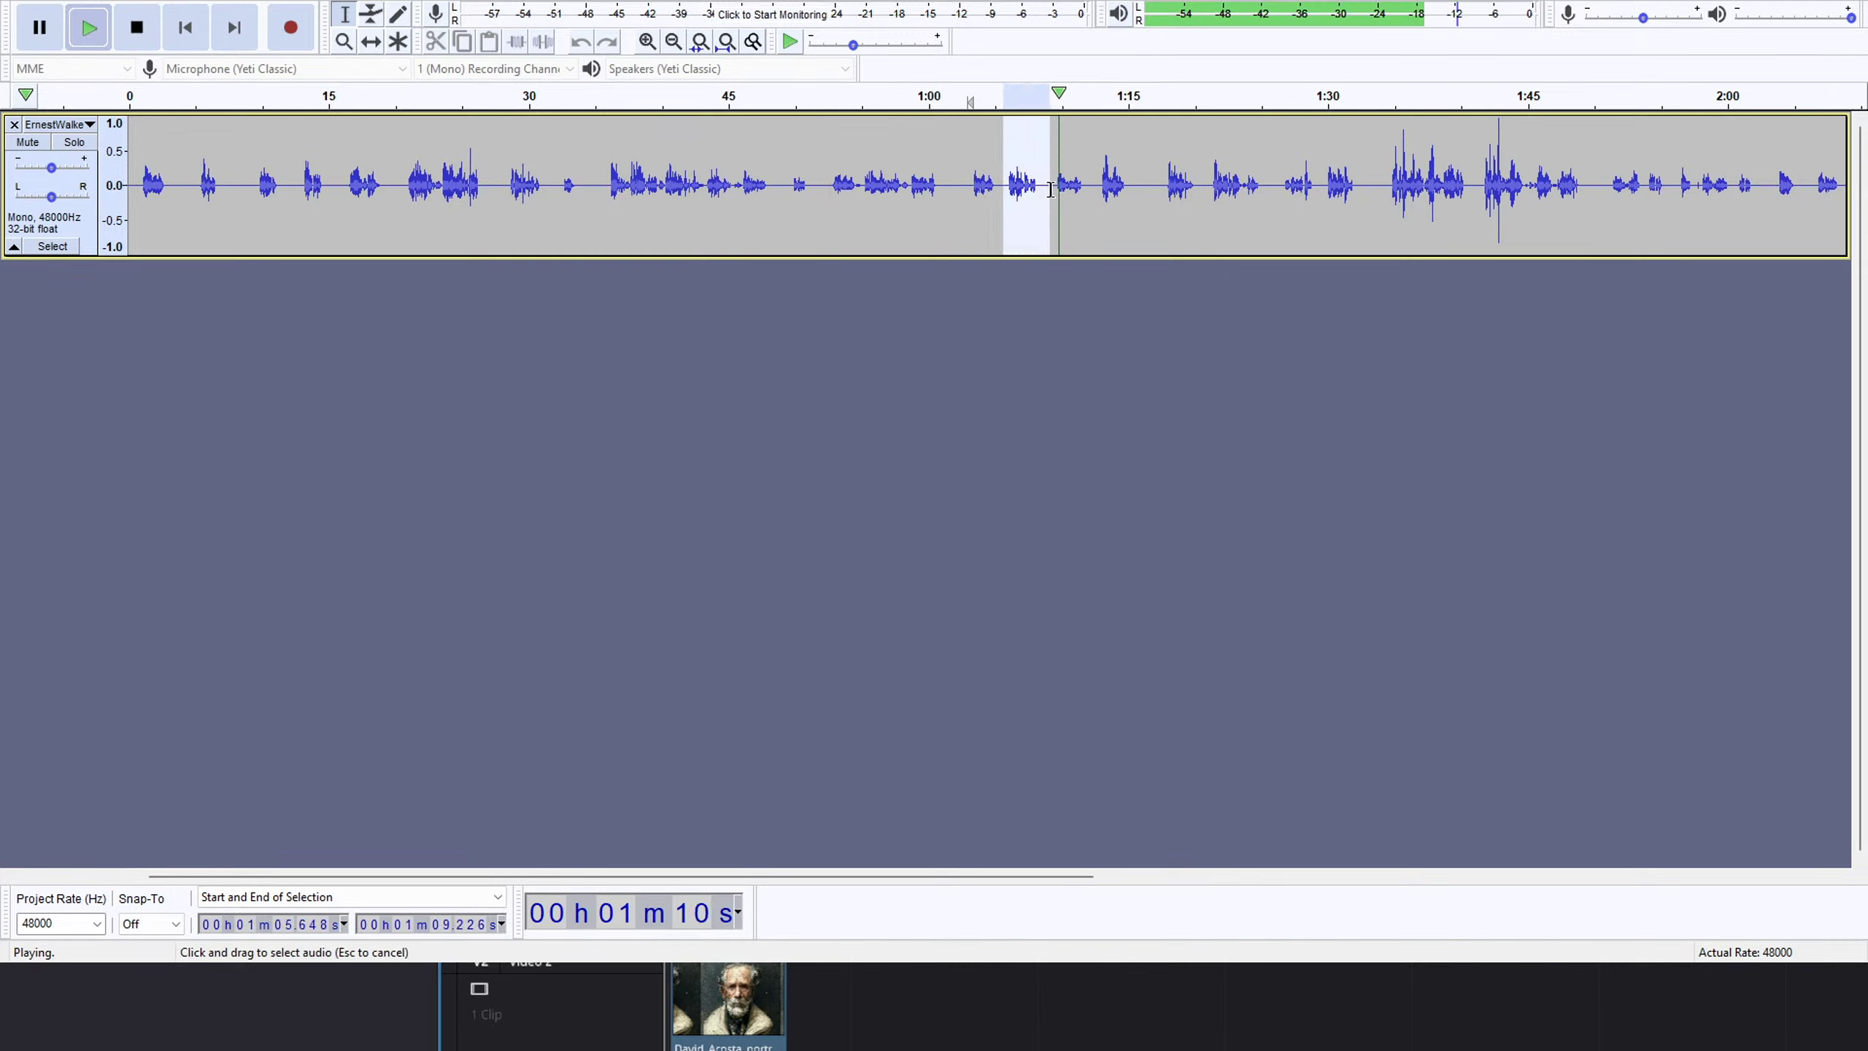
key("Delete")
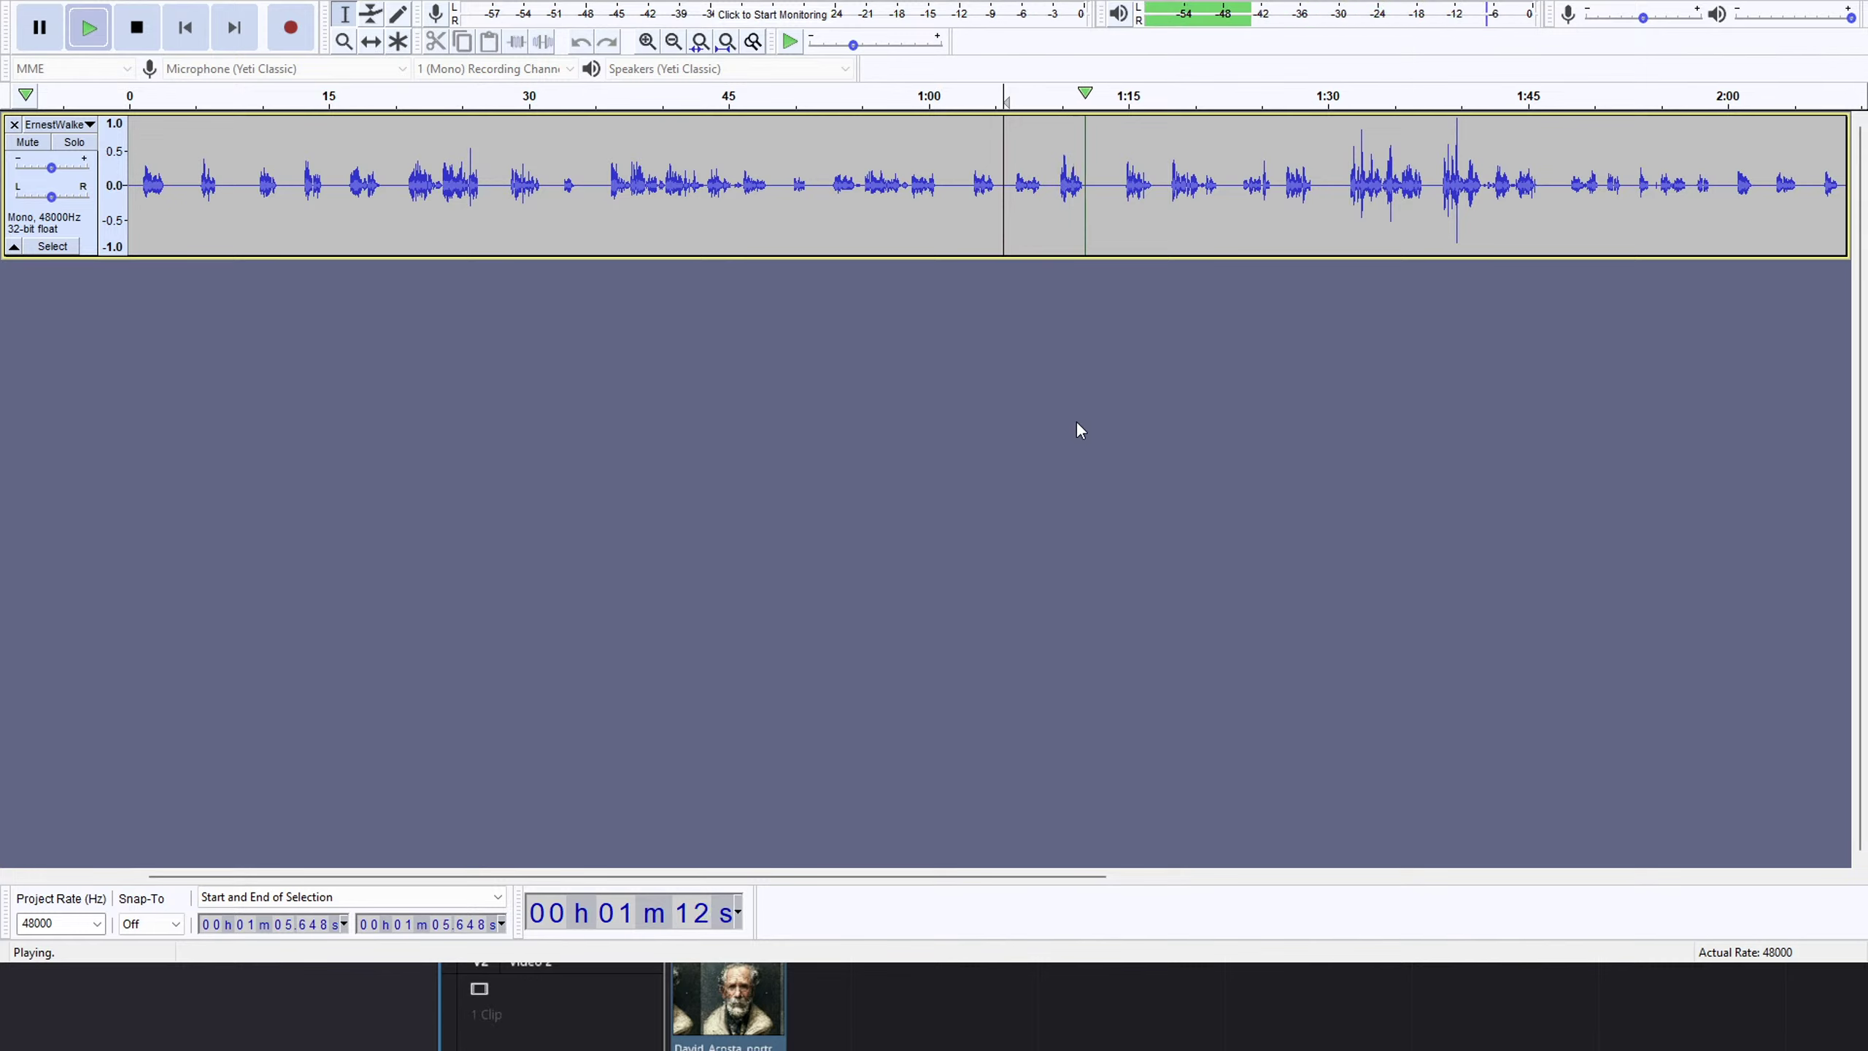
Play the take from about 1:06, and delete the audio from about 1:05.9 to 1:09.4.
left_click(1009, 95)
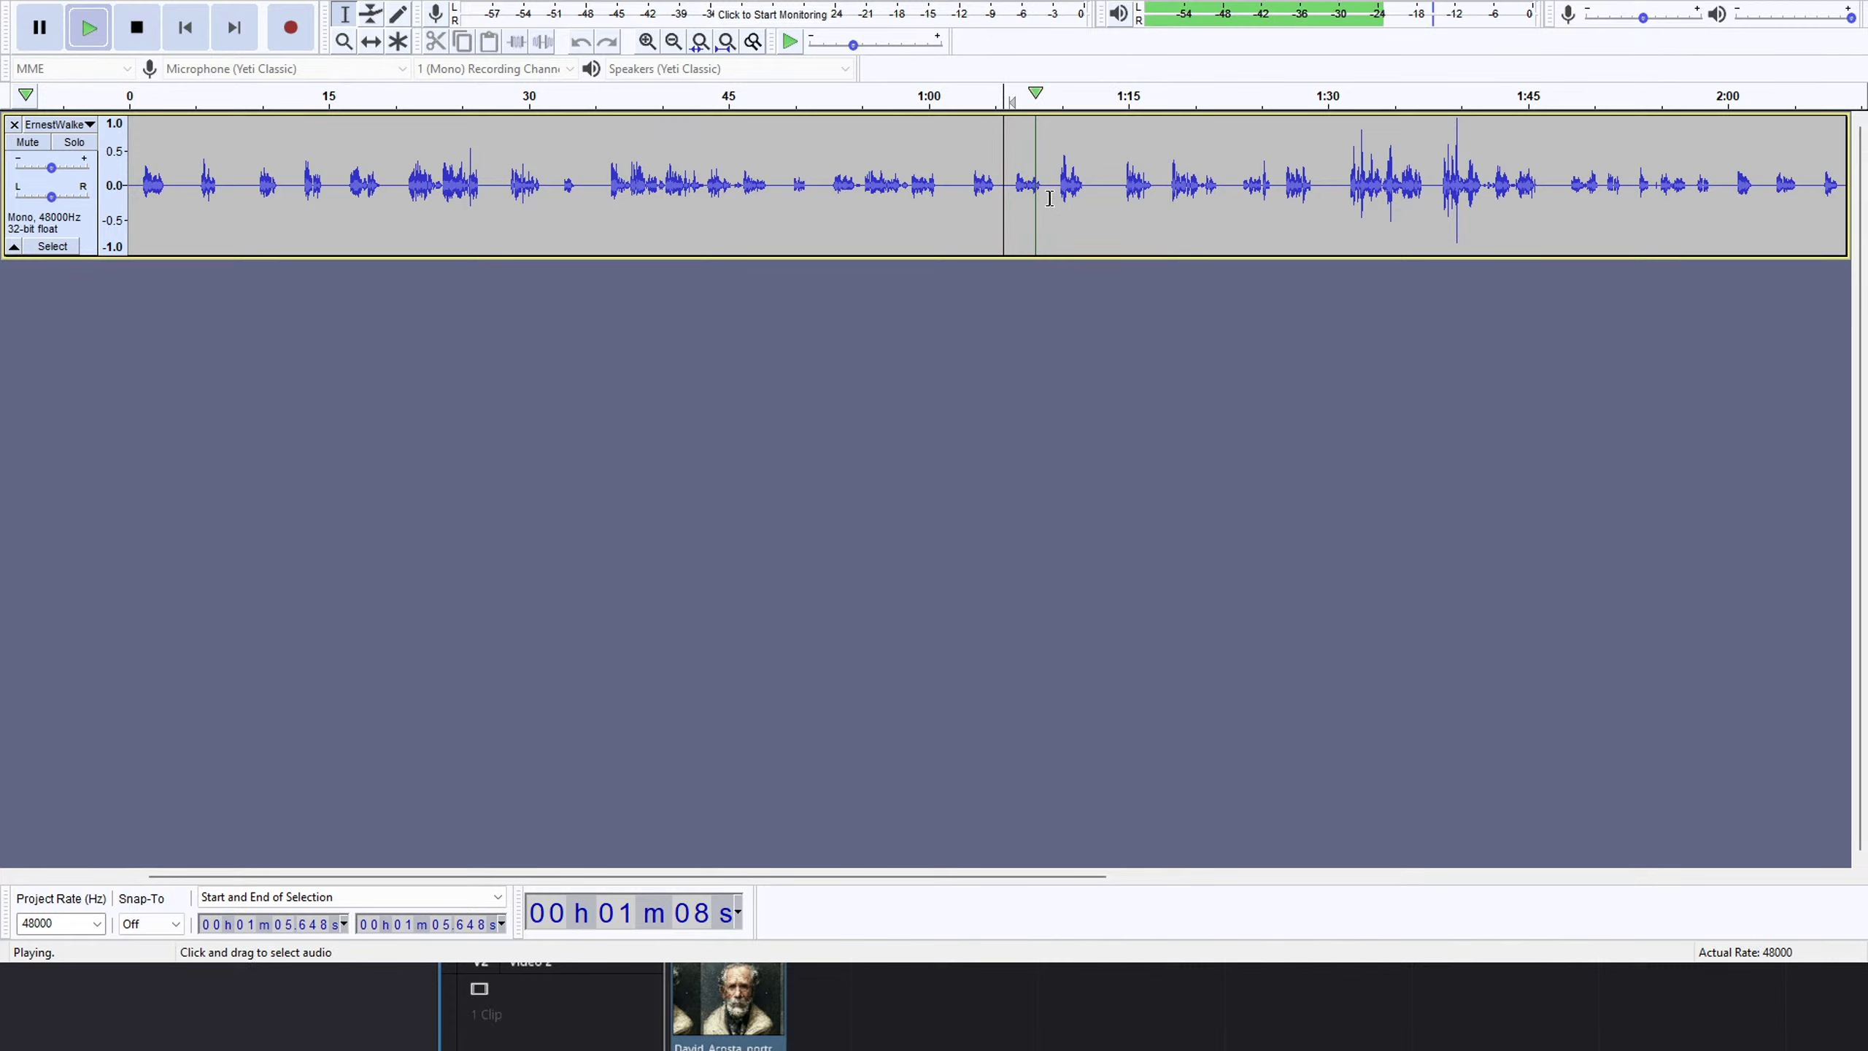
left_click_drag(1007, 193, 1052, 193)
key("space")
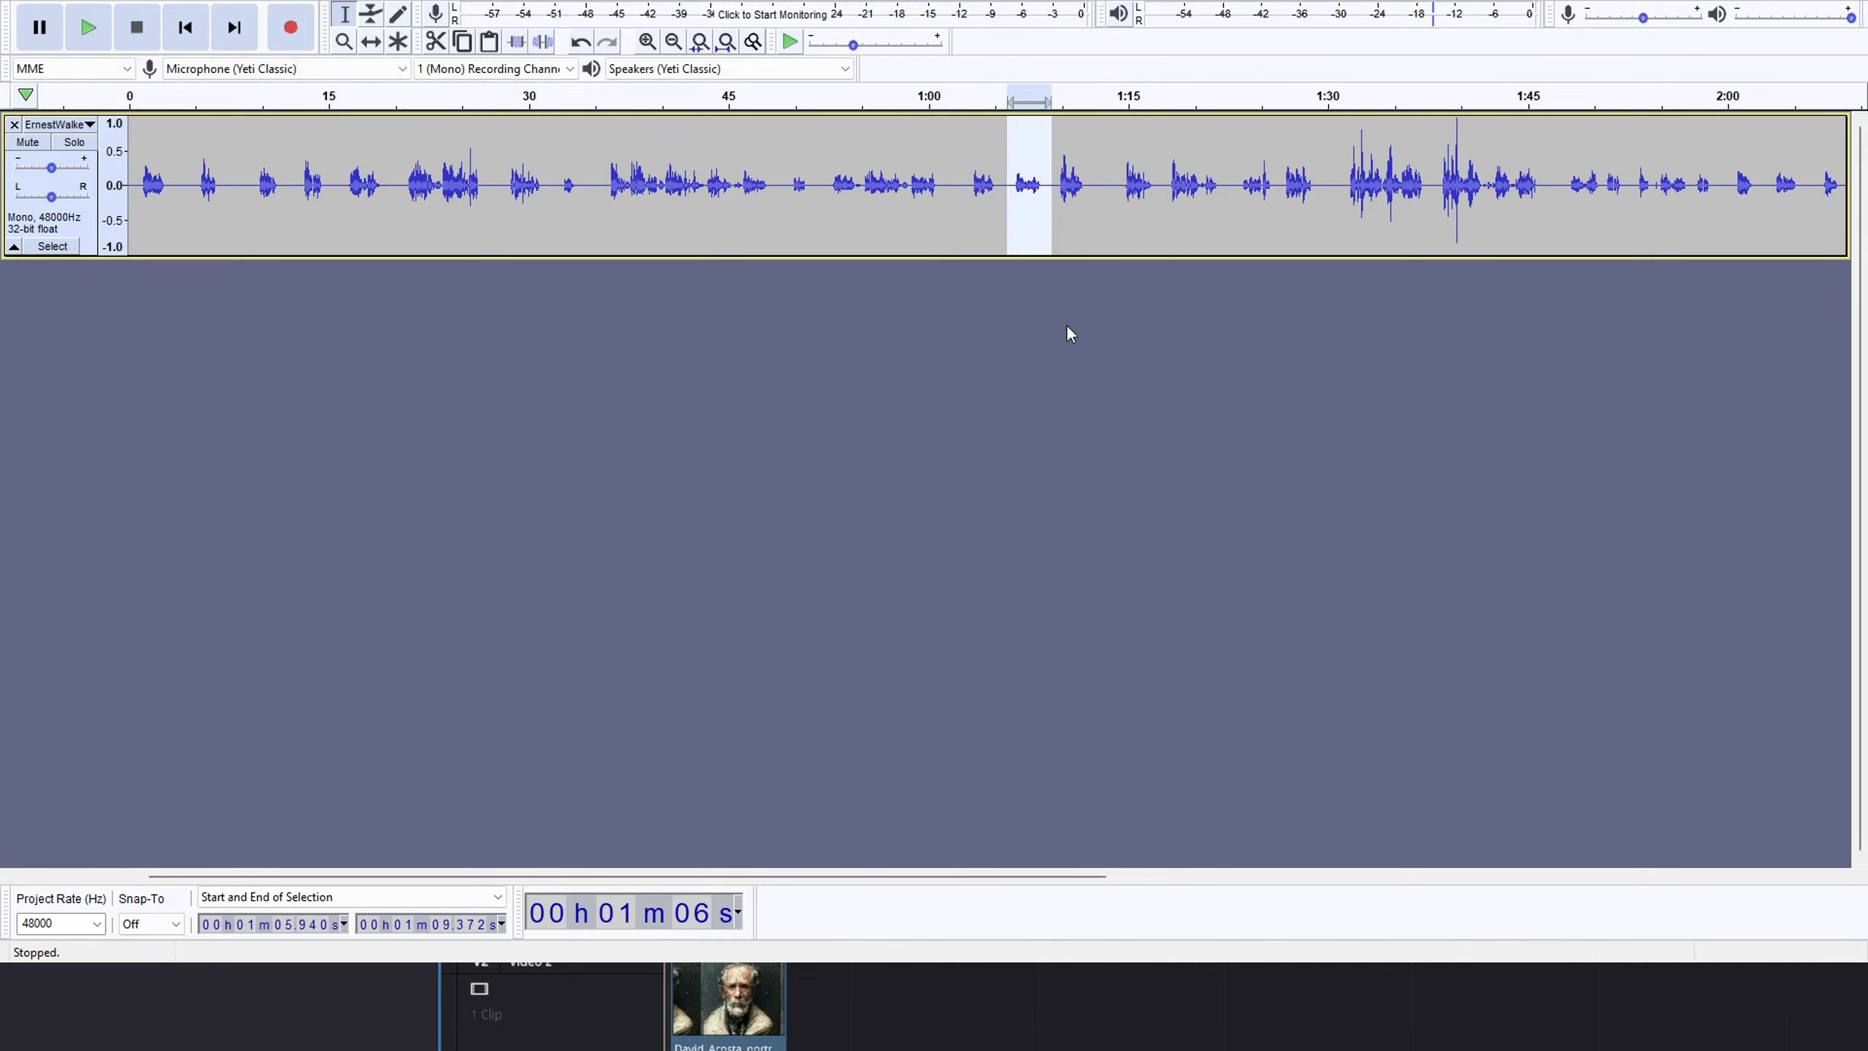
key("Delete")
Play the track from about 1:05.9, and delete the take from about 1:14.3 to 1:19.1.
key("space")
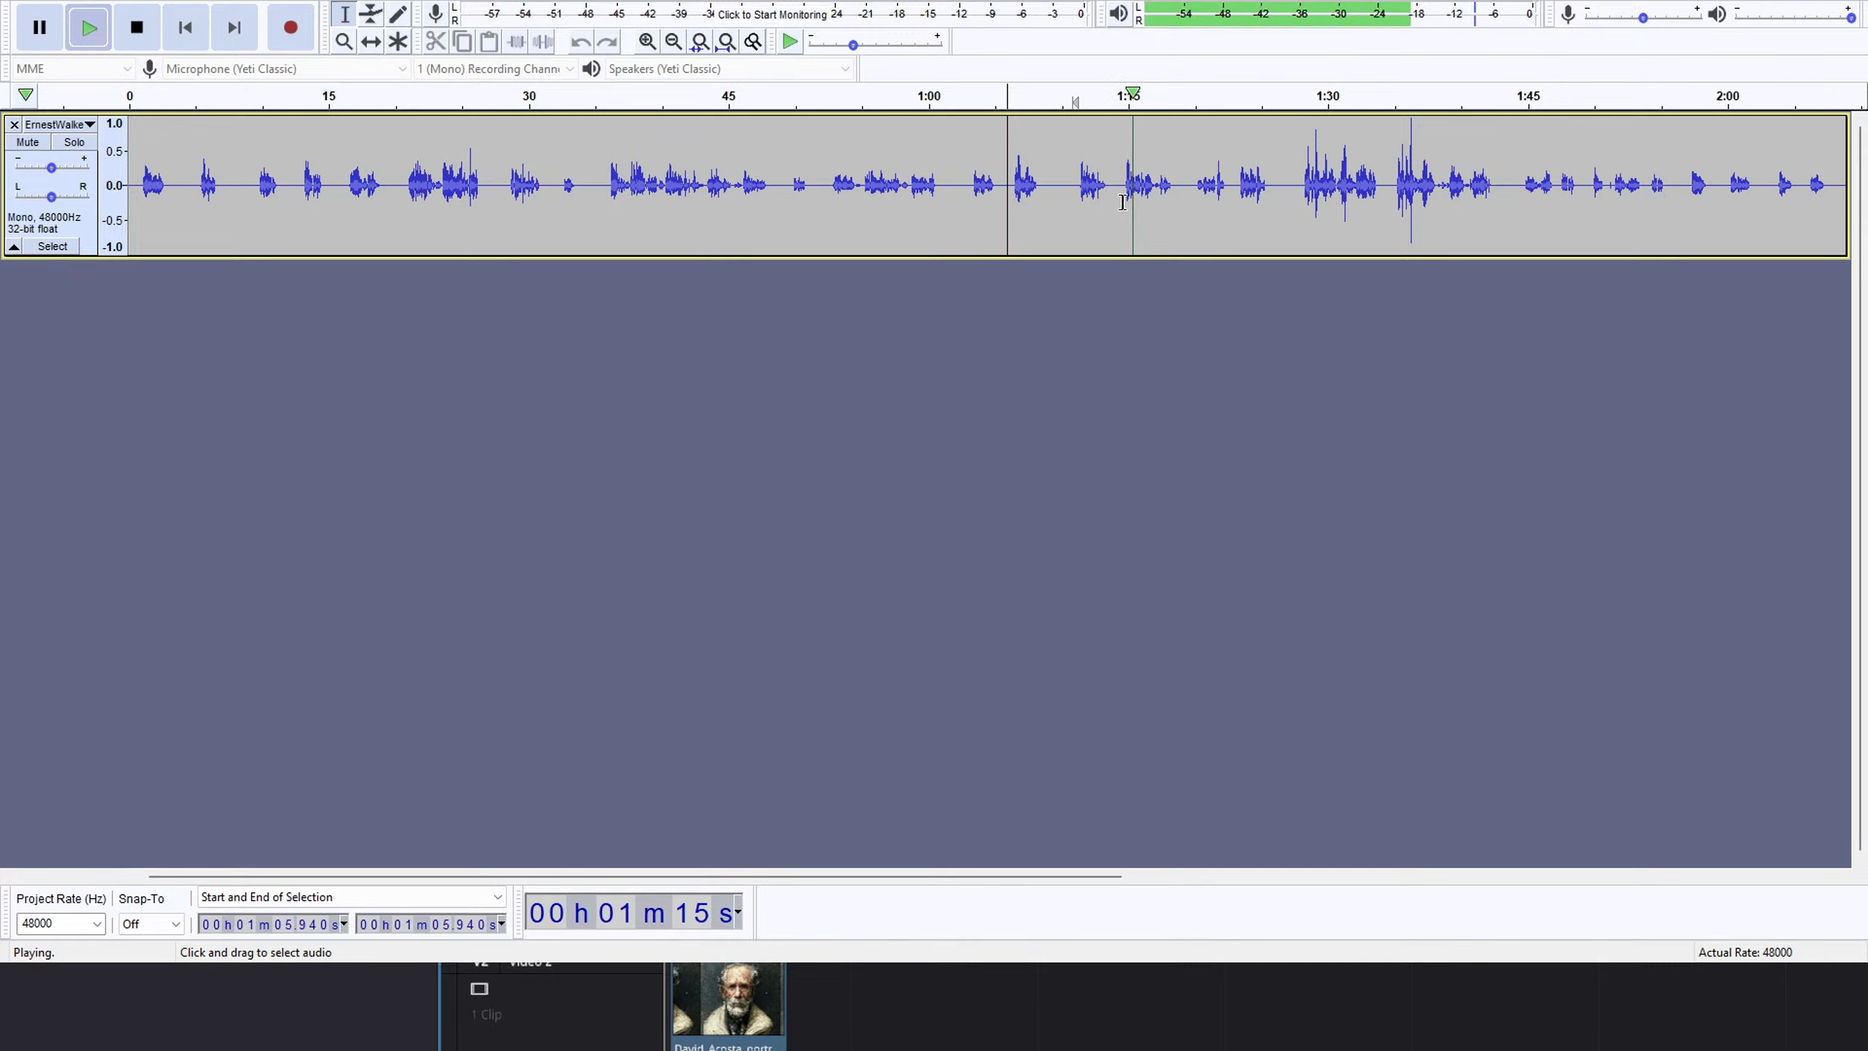
left_click_drag(1120, 192, 1181, 190)
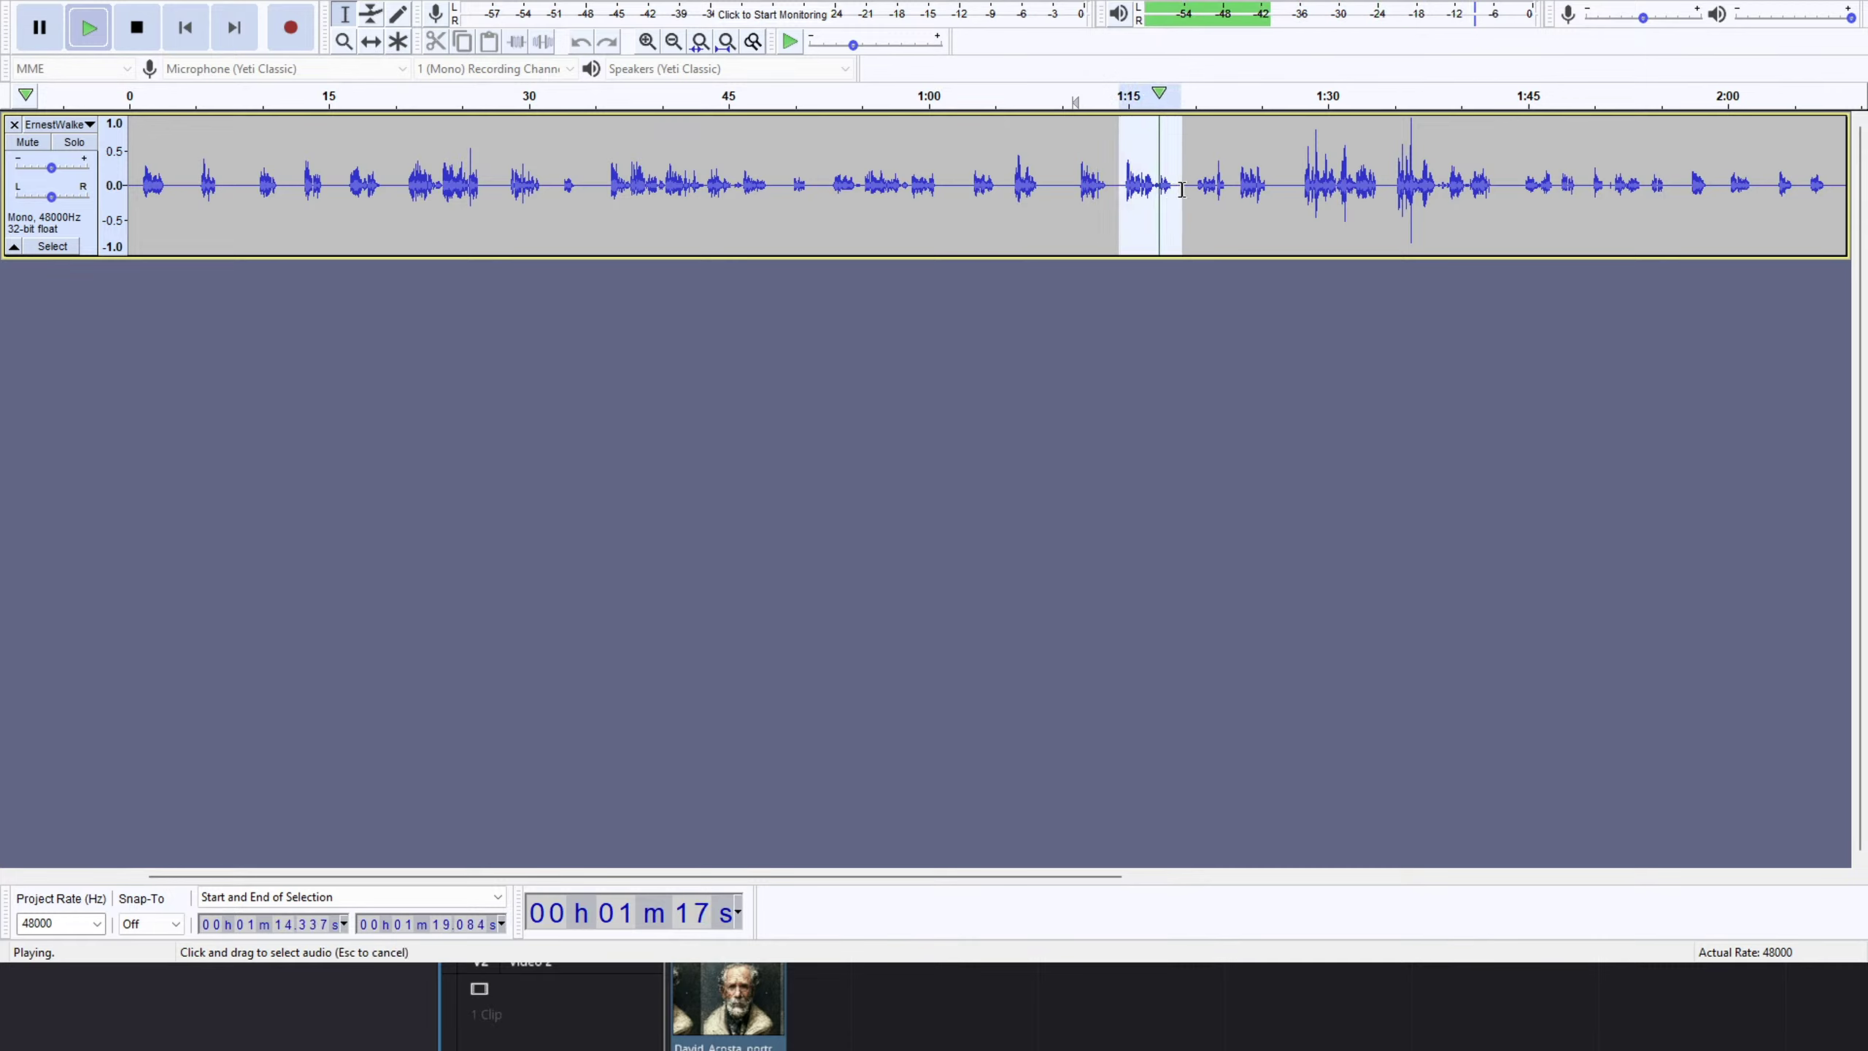
key("space")
key("Delete")
Play the takes from about 1:14.3 and 1:15.1, delete the audio from about 1:14.7 to 1:18.3, and resume playback.
key("space")
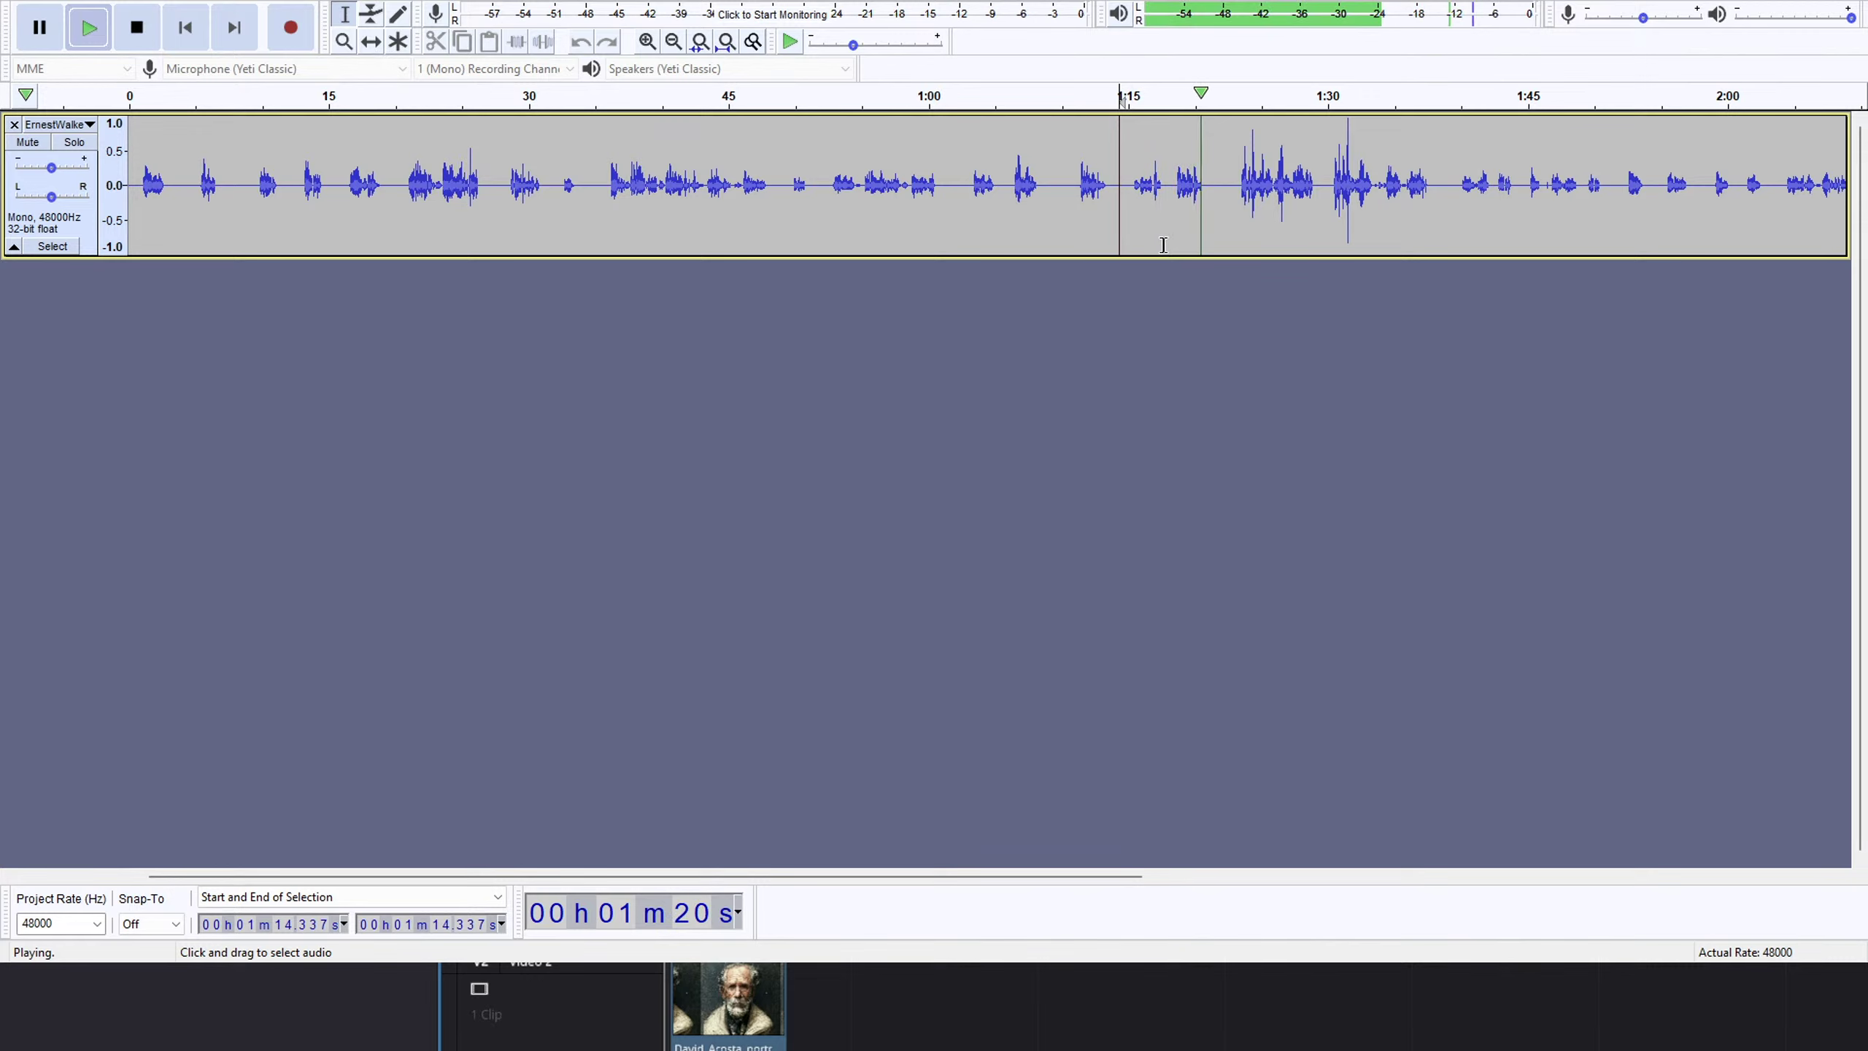
left_click(1130, 215)
key("space")
key("space")
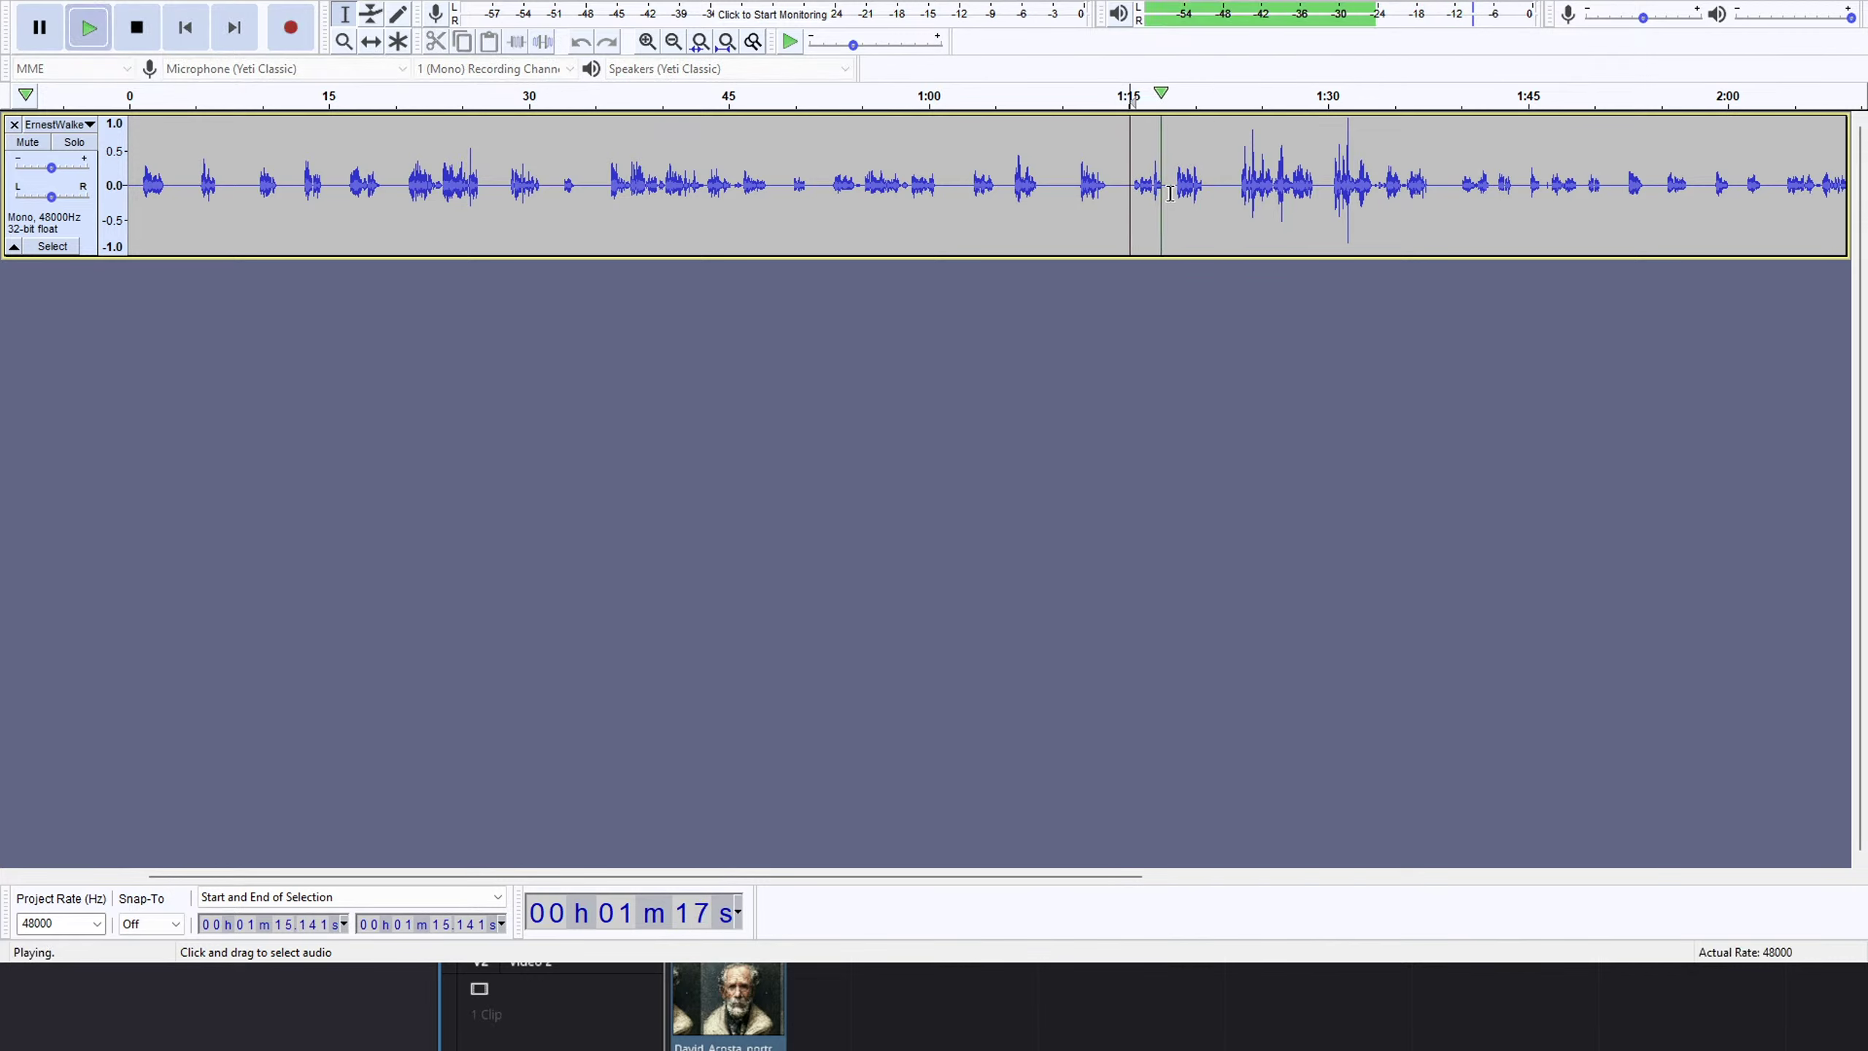
key("space")
left_click_drag(1169, 203, 1124, 198)
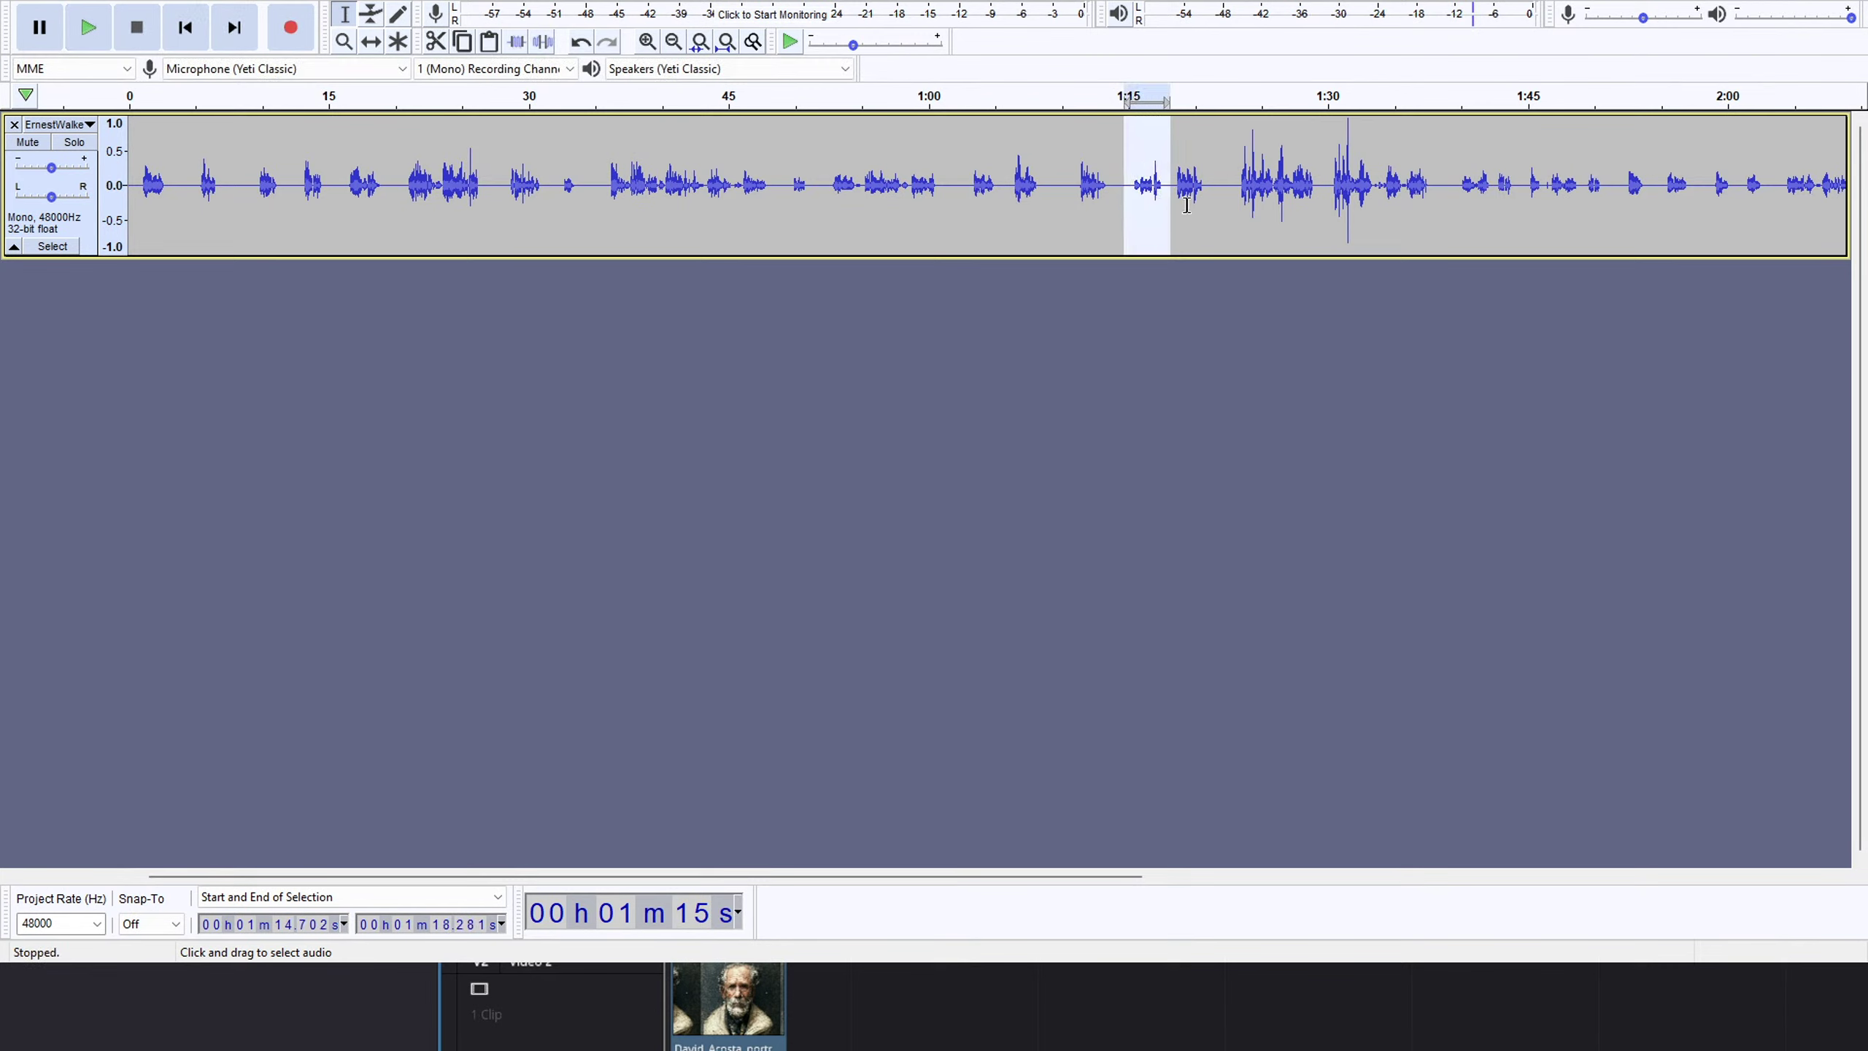
key("Delete")
key("space")
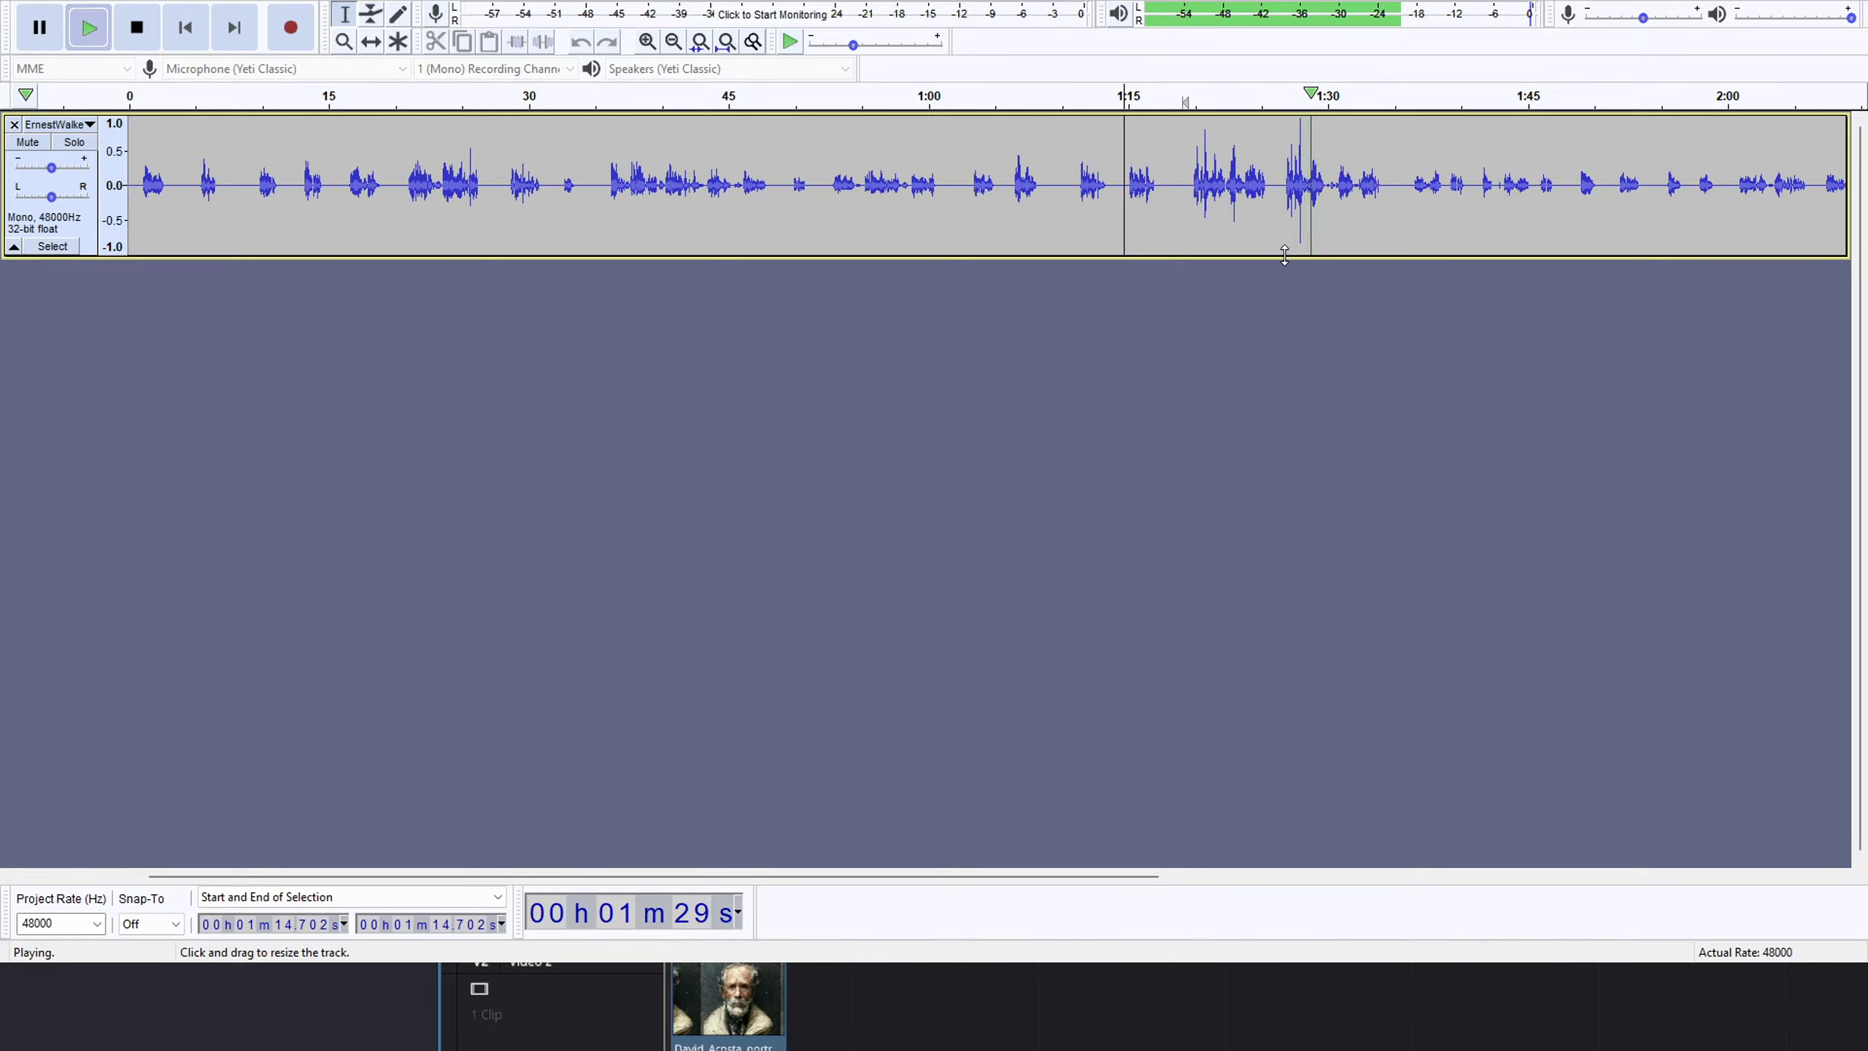
Play the takes from about 1:19.5, and delete the audio from about 1:19.0 to 1:25.8.
left_click(1185, 191)
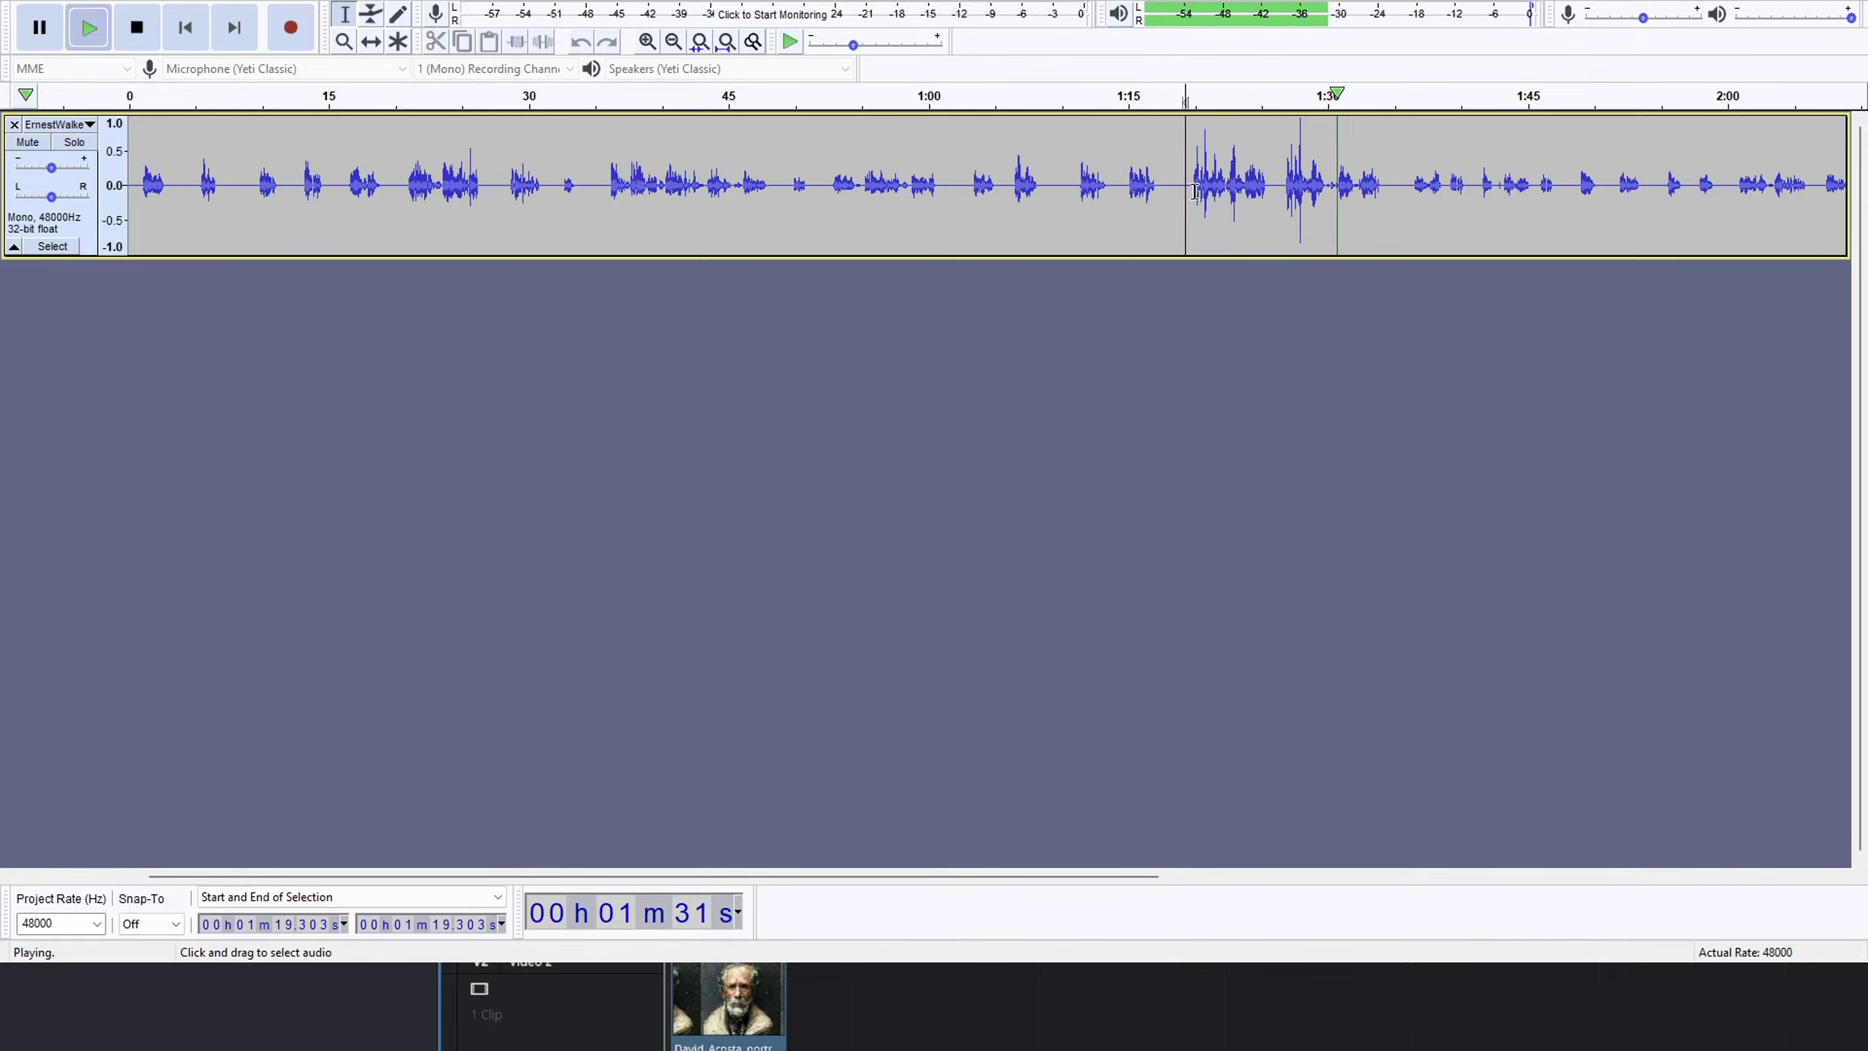
left_click(1188, 193)
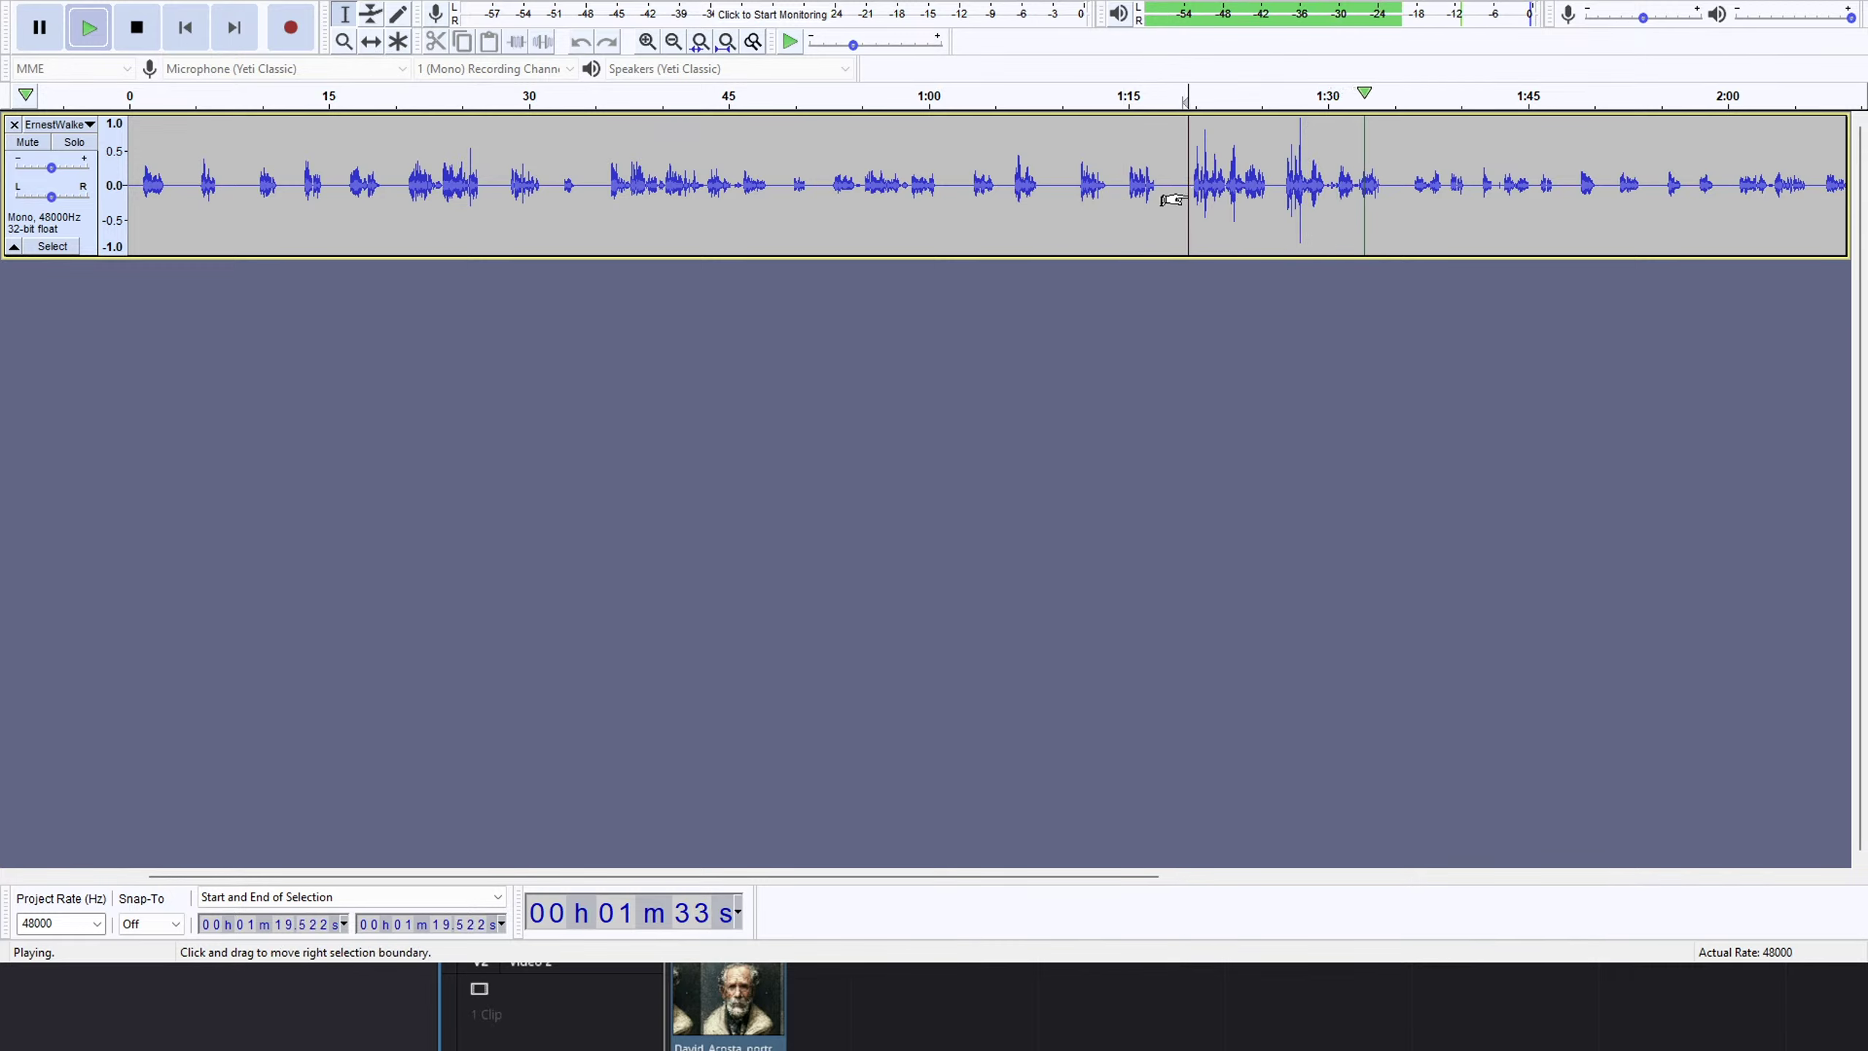
key("space")
key("space")
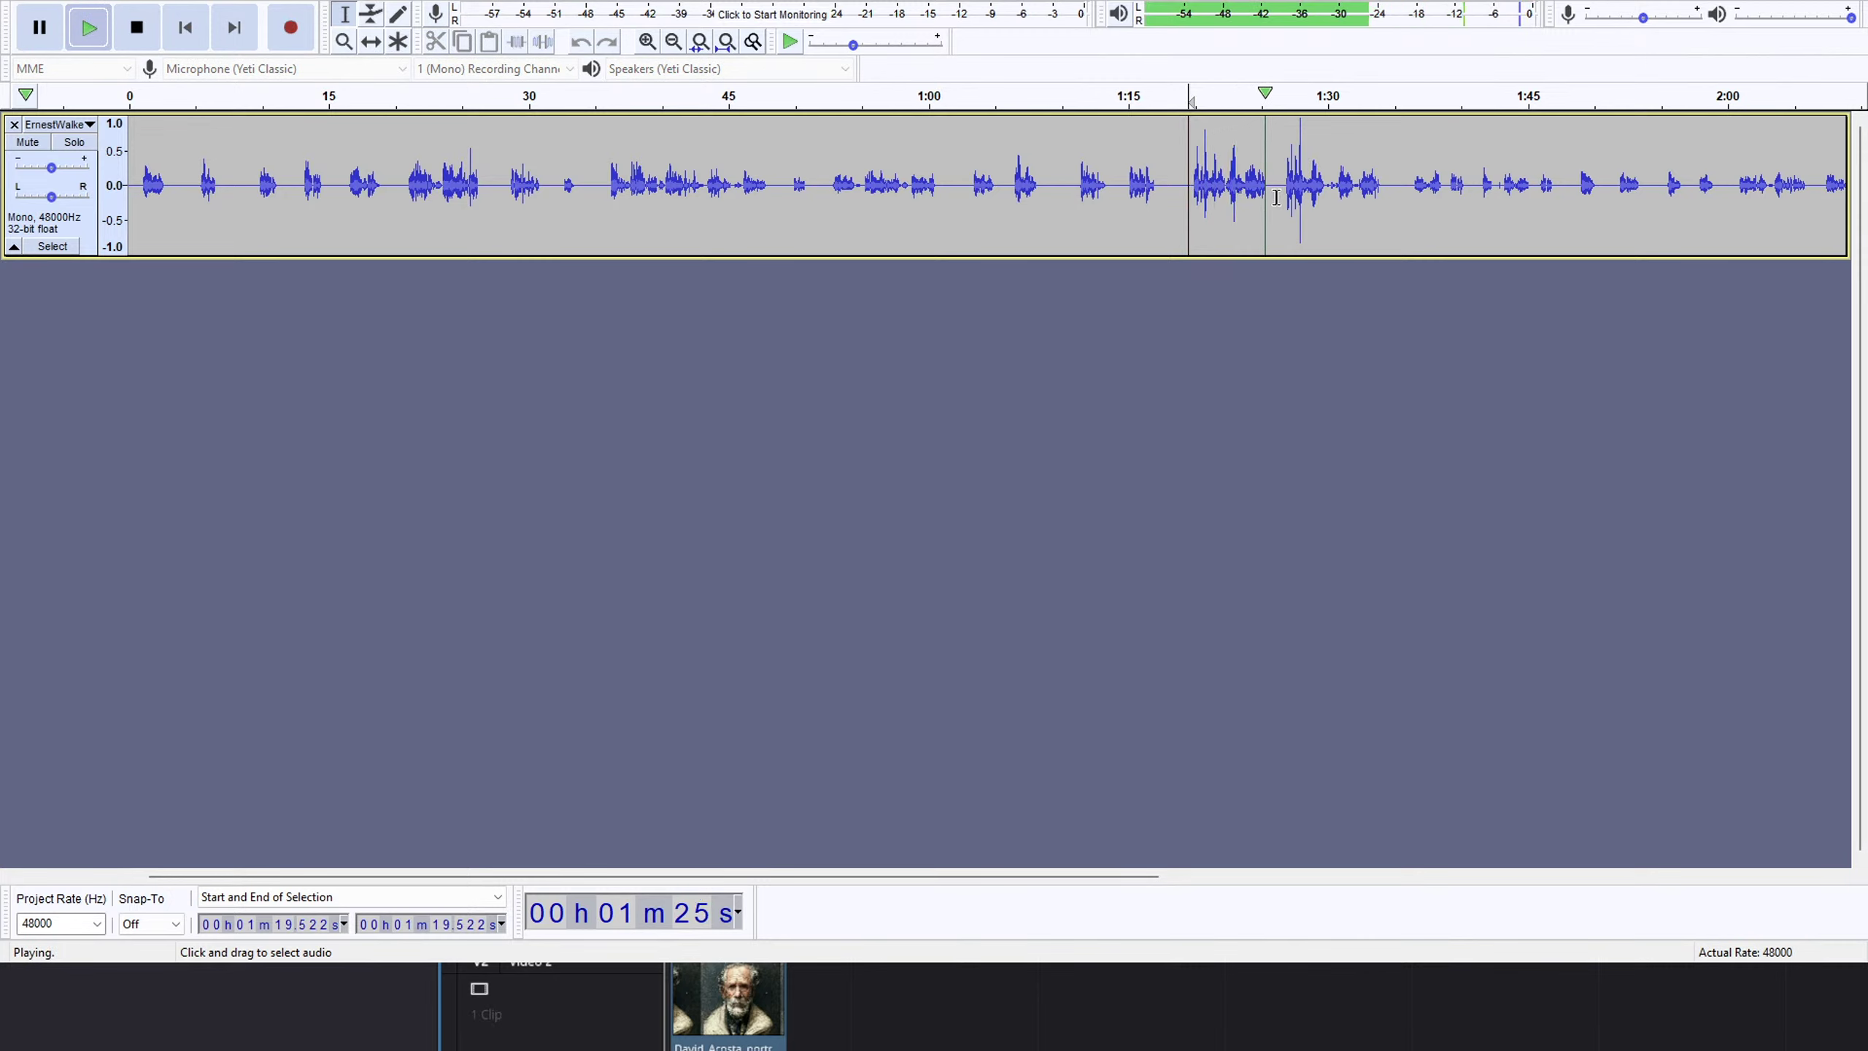
key("space")
left_click_drag(1273, 196, 1182, 247)
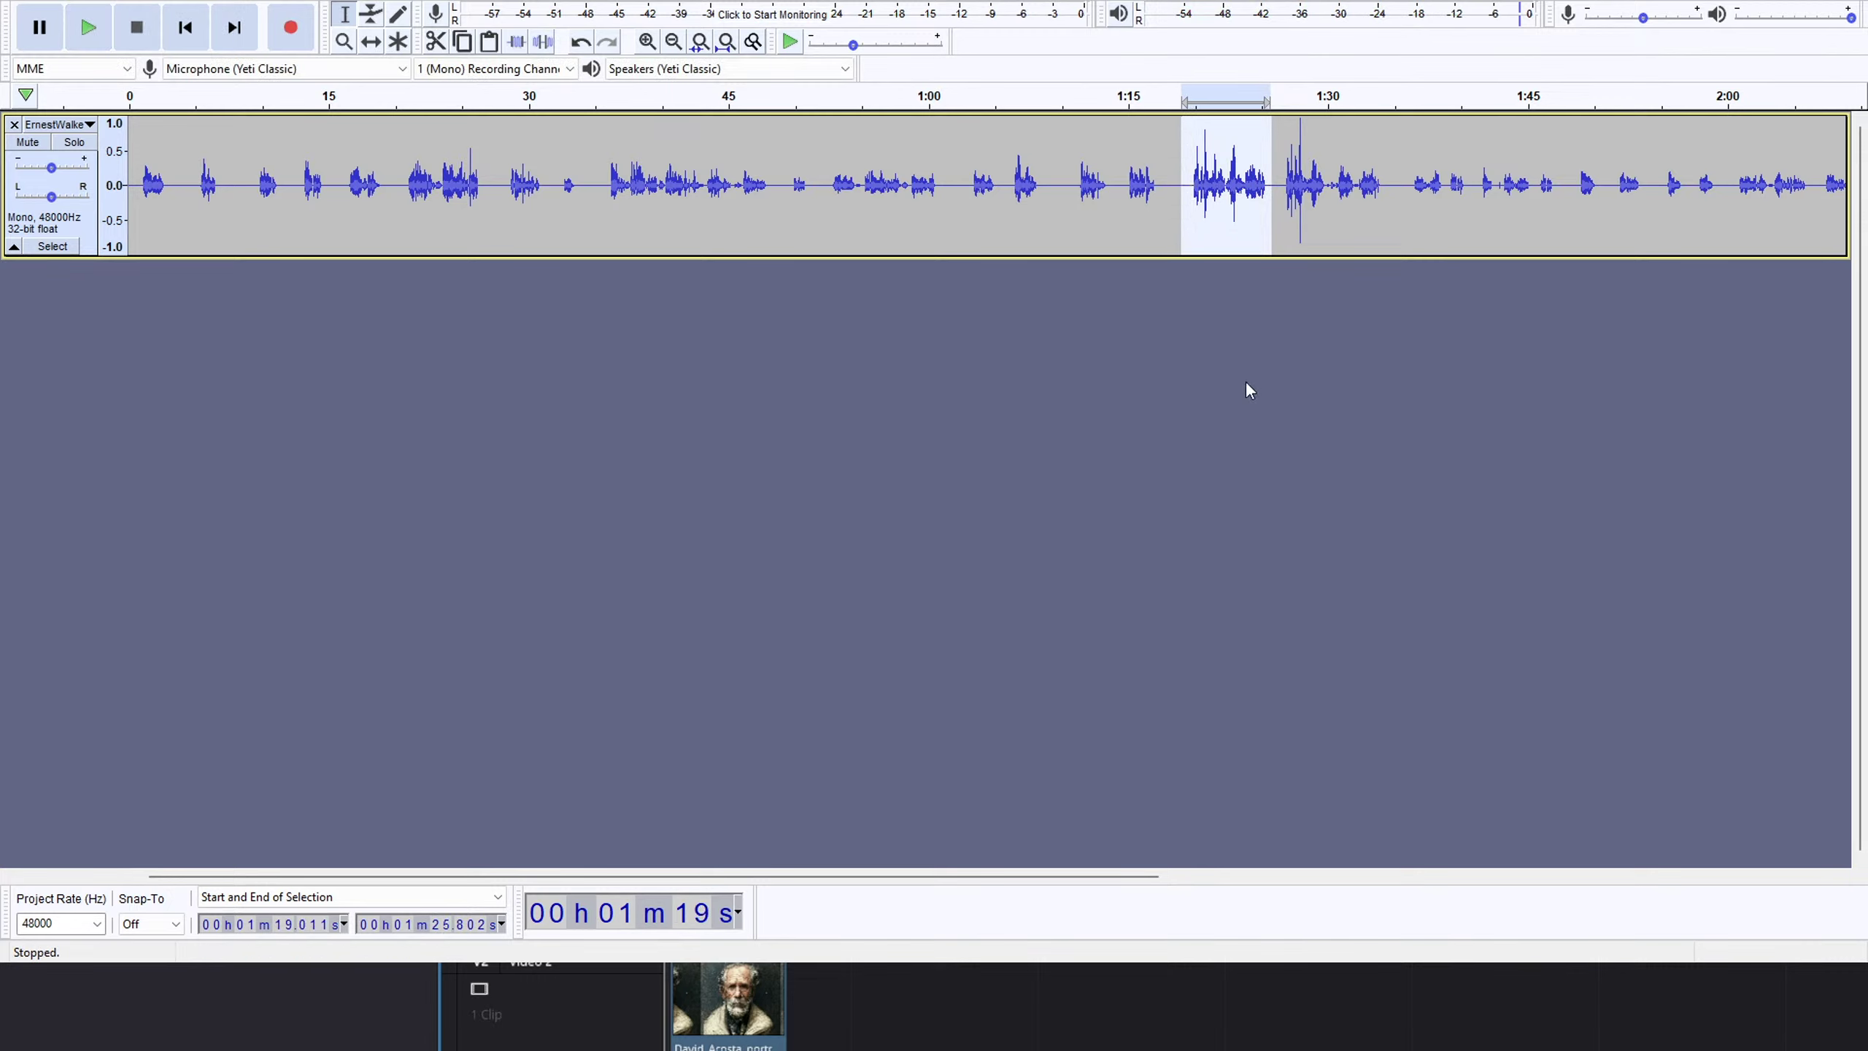
key("Delete")
Play the track from about 1:19.0, and listen to the takes from about 1:28.9.
key("space")
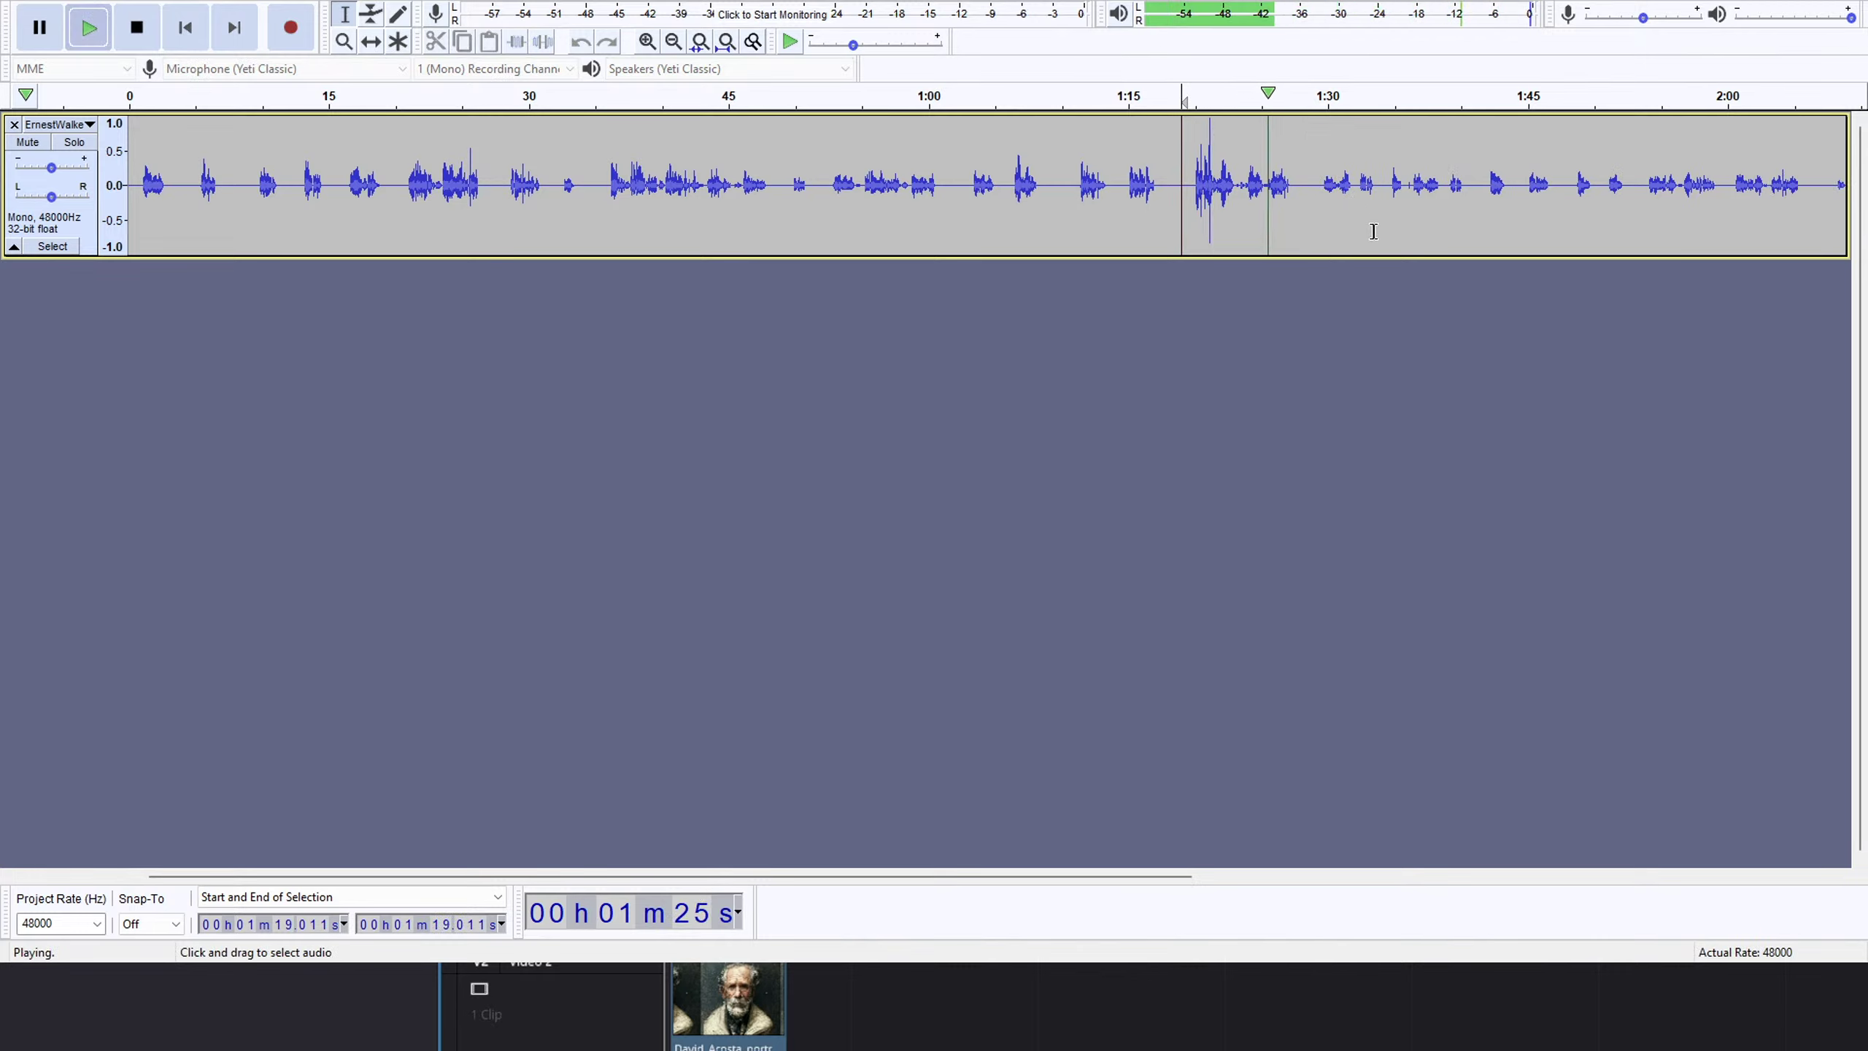
key("space")
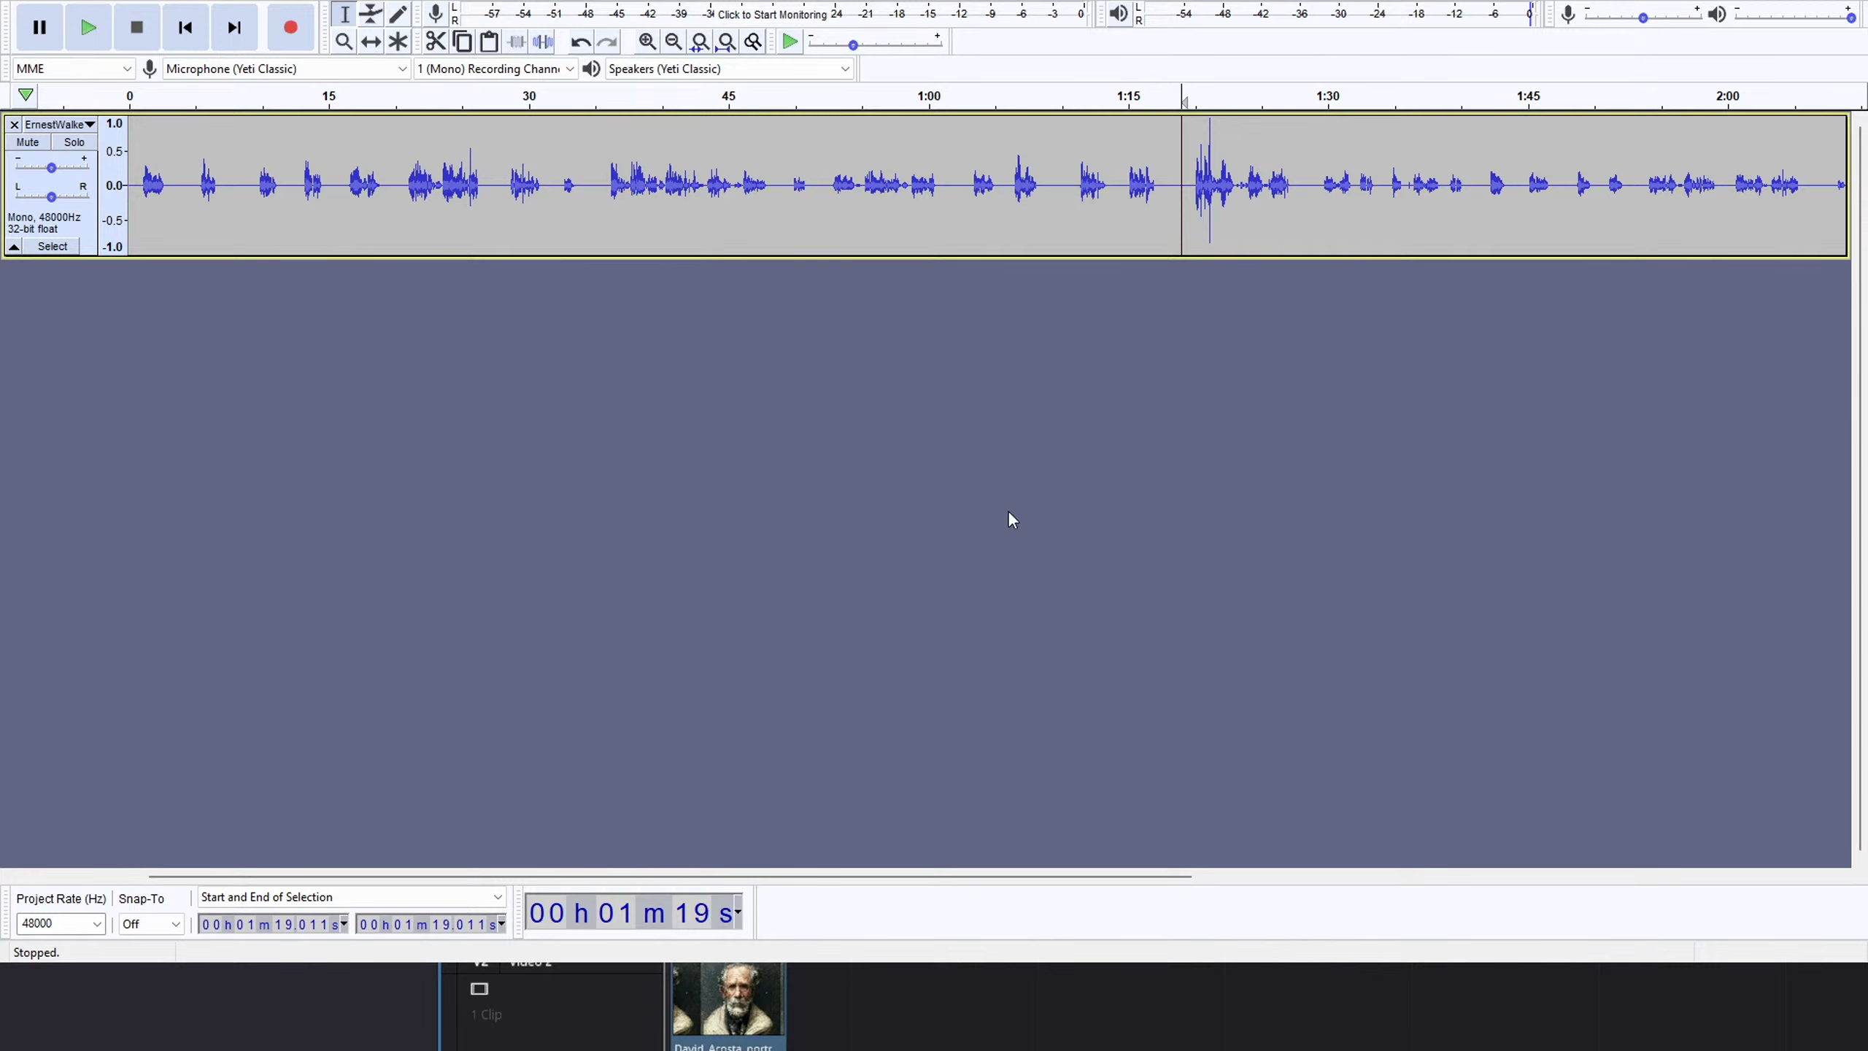
left_click(1313, 158)
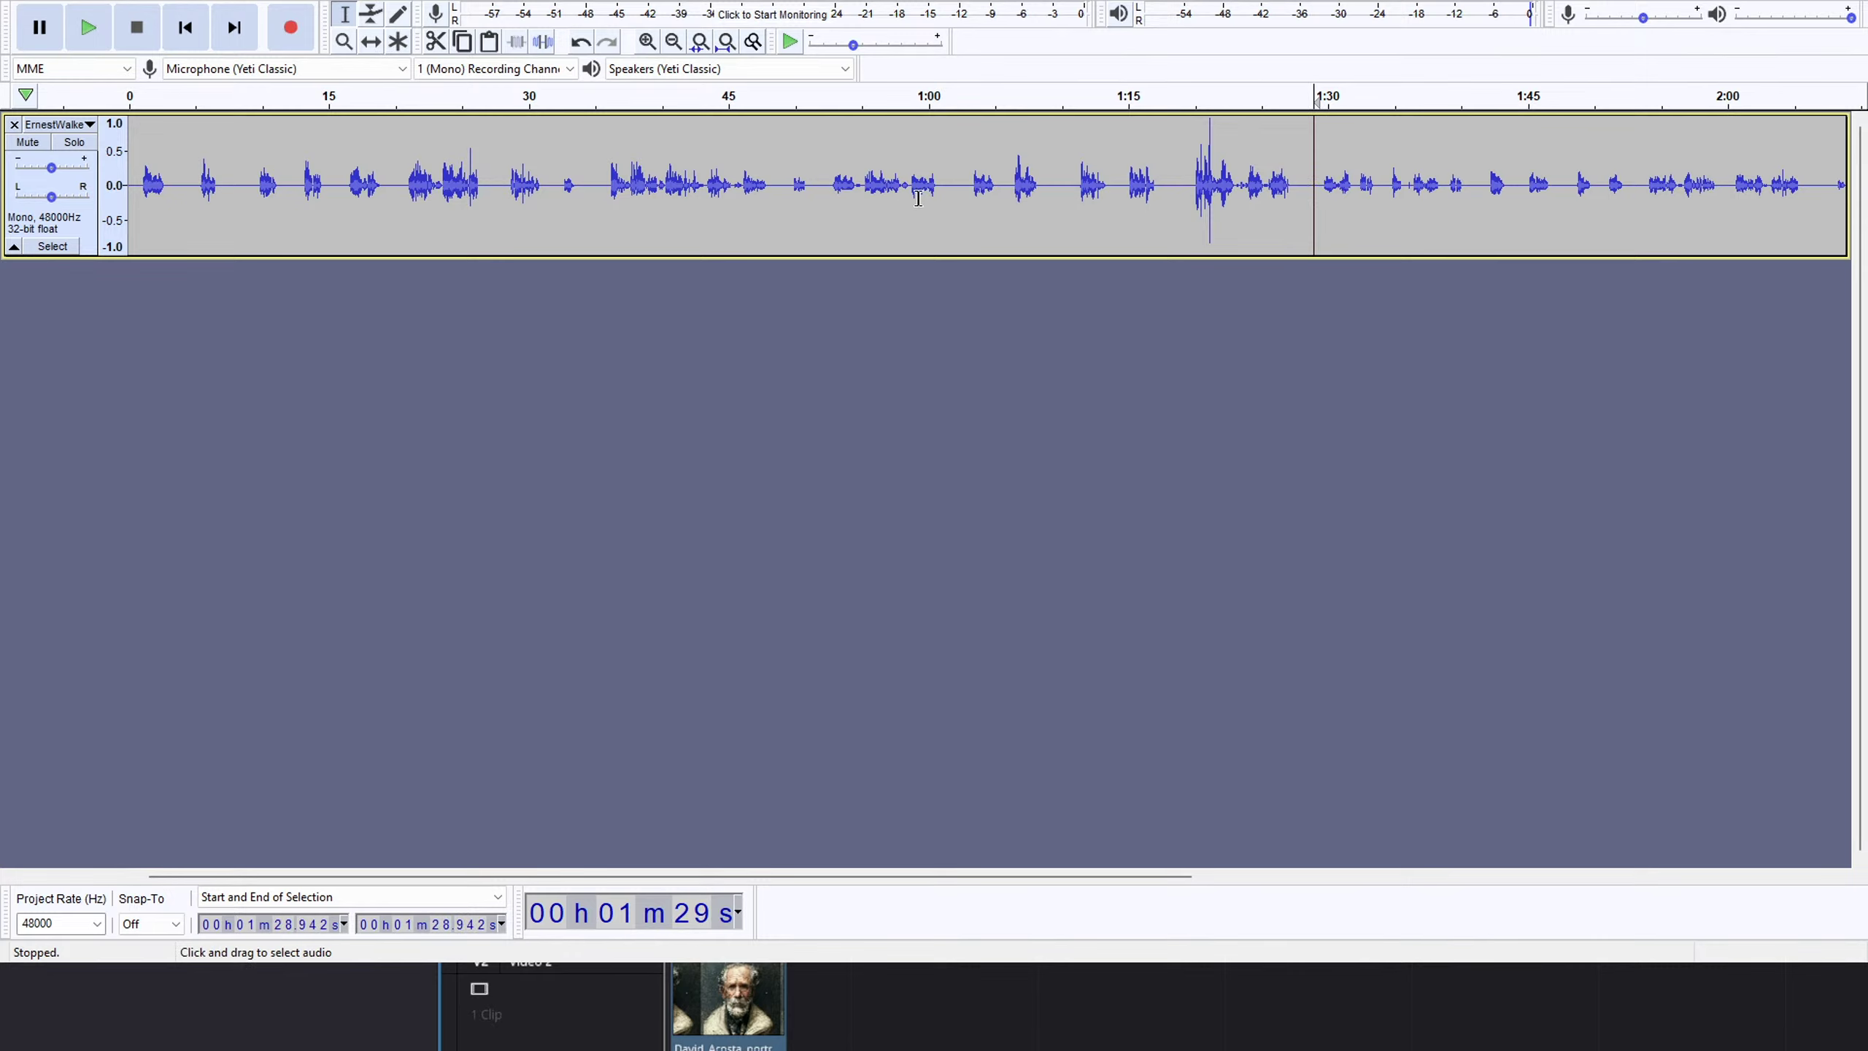
key("space")
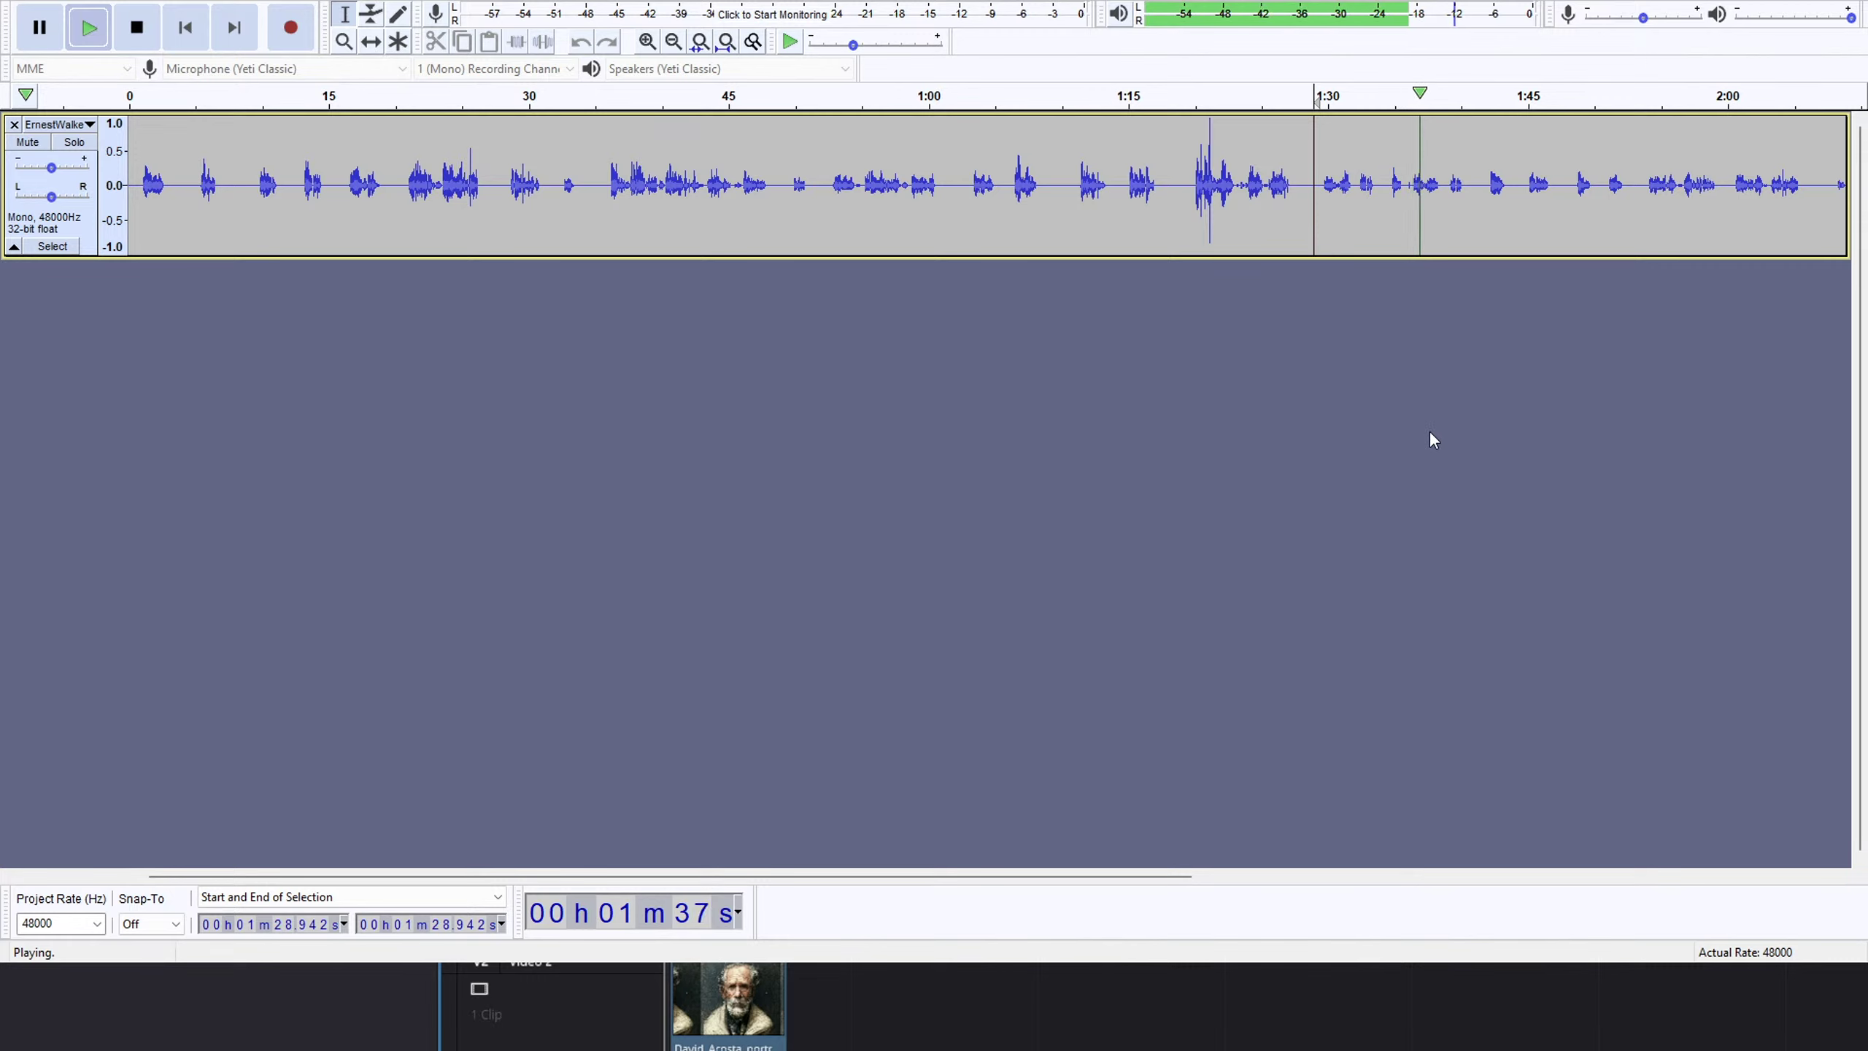
key("space")
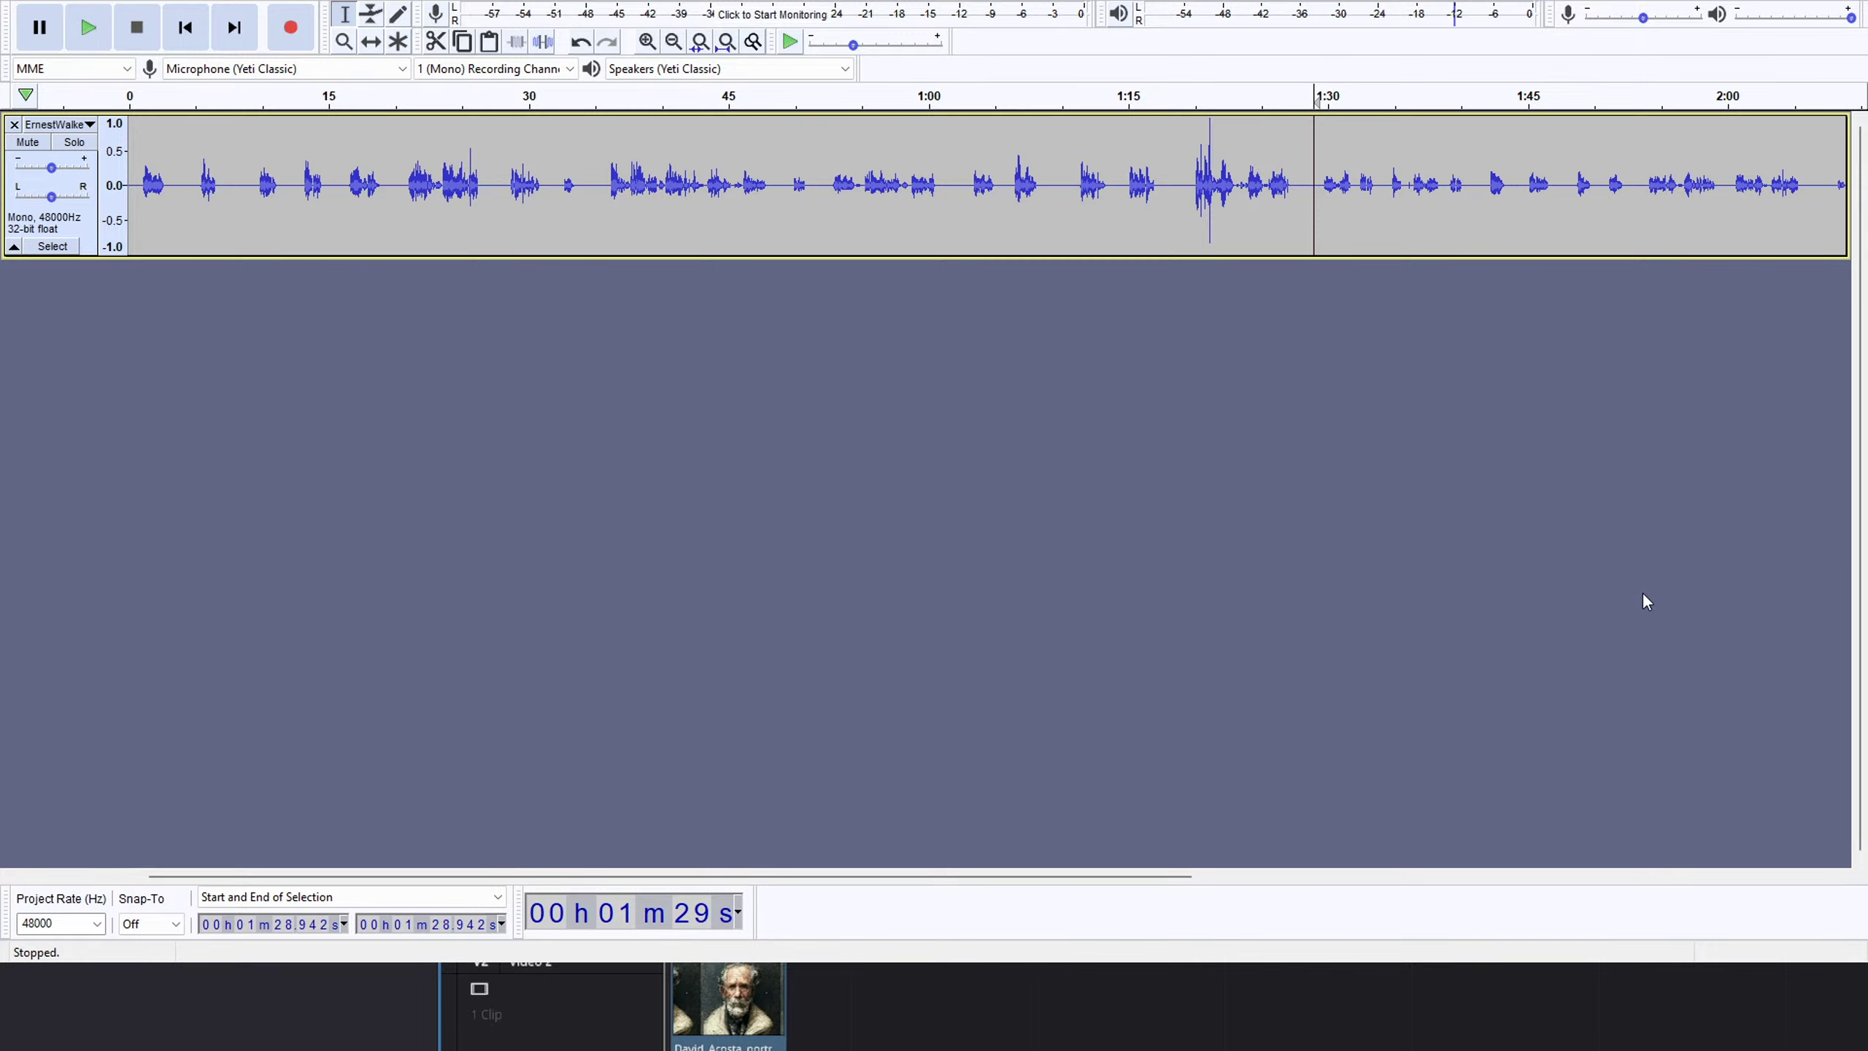
left_click(1306, 193)
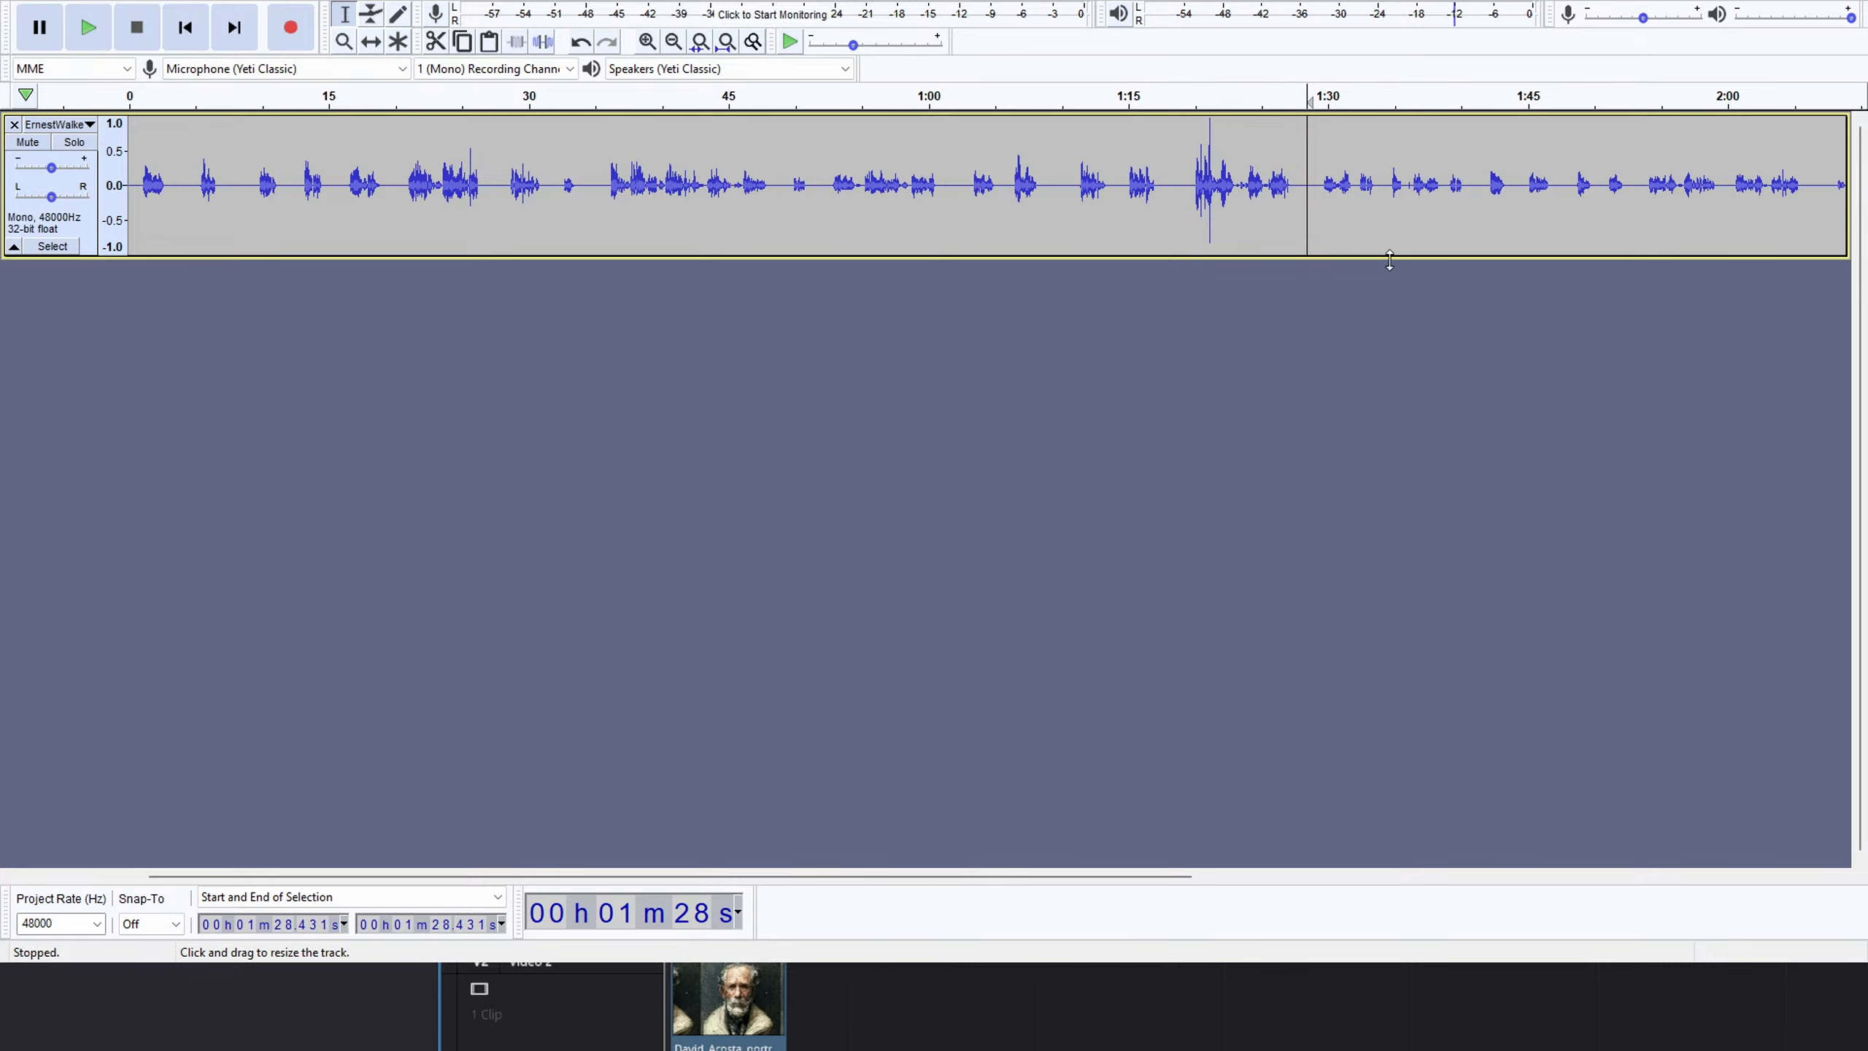
left_click(1320, 193)
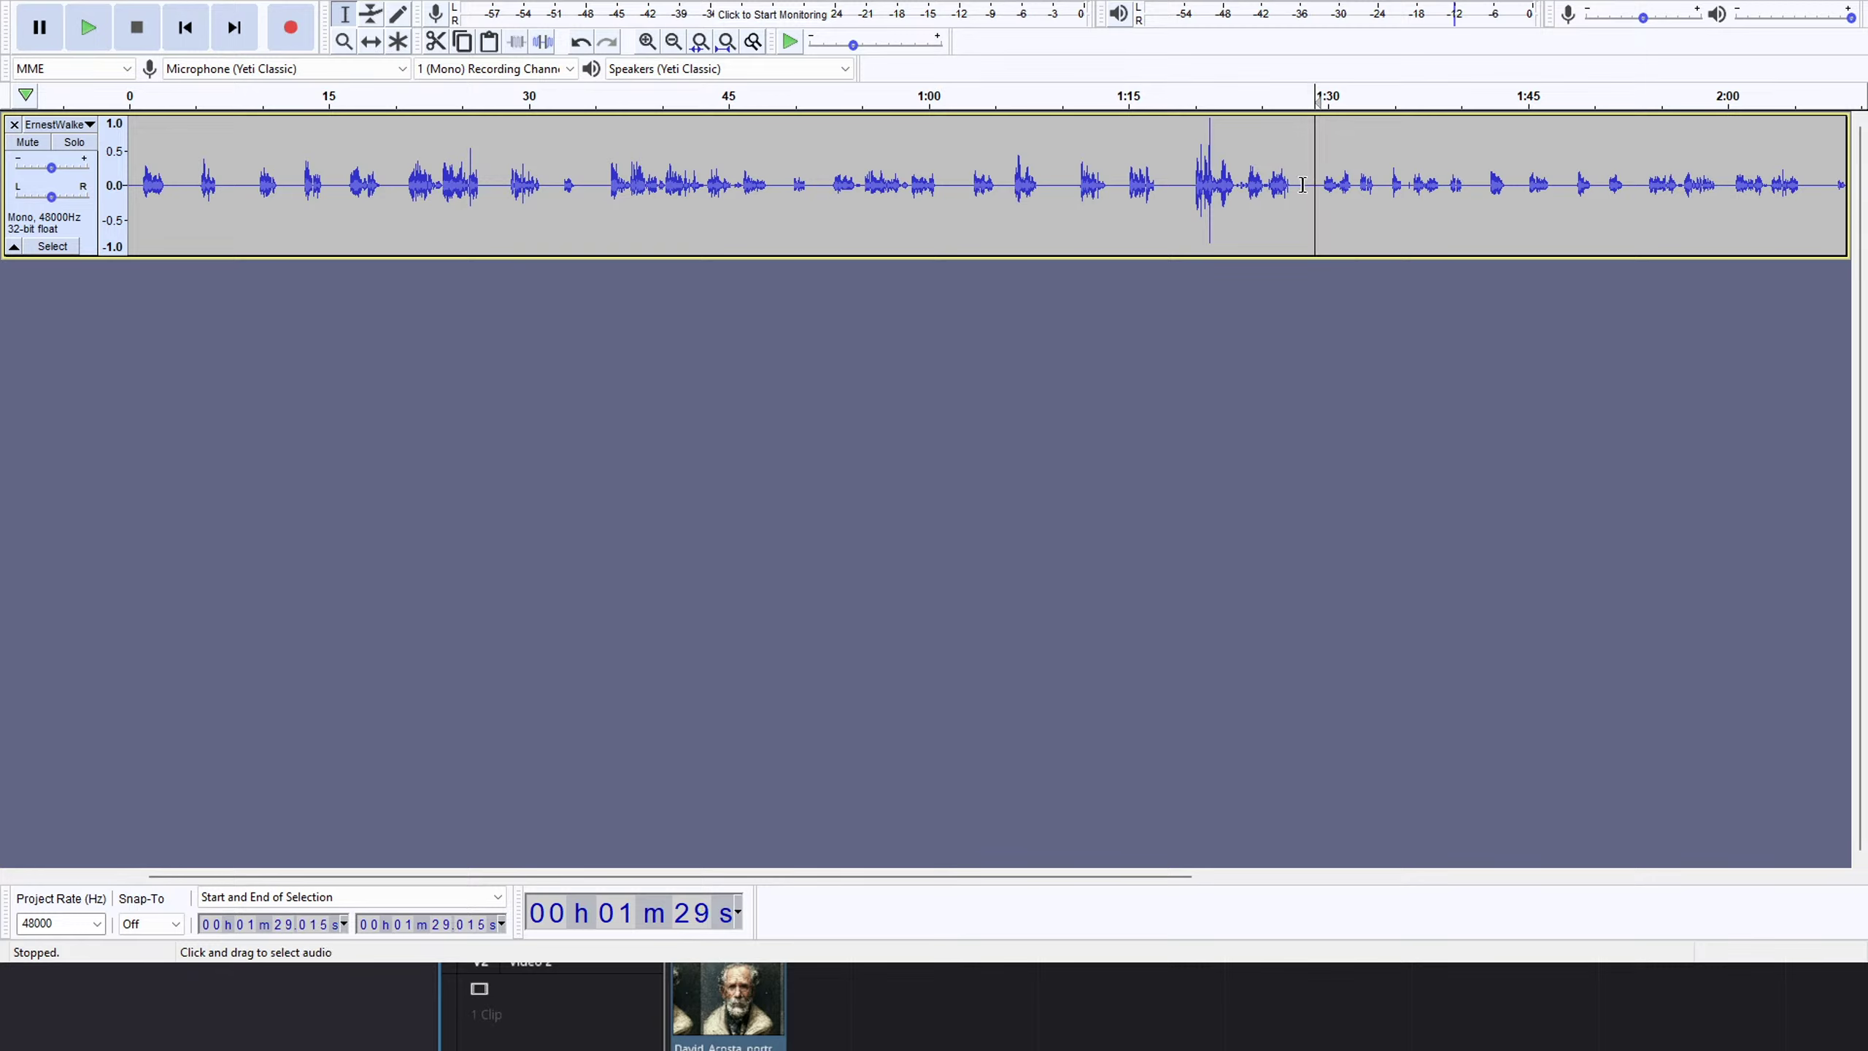
left_click(1303, 190)
left_click(1305, 191)
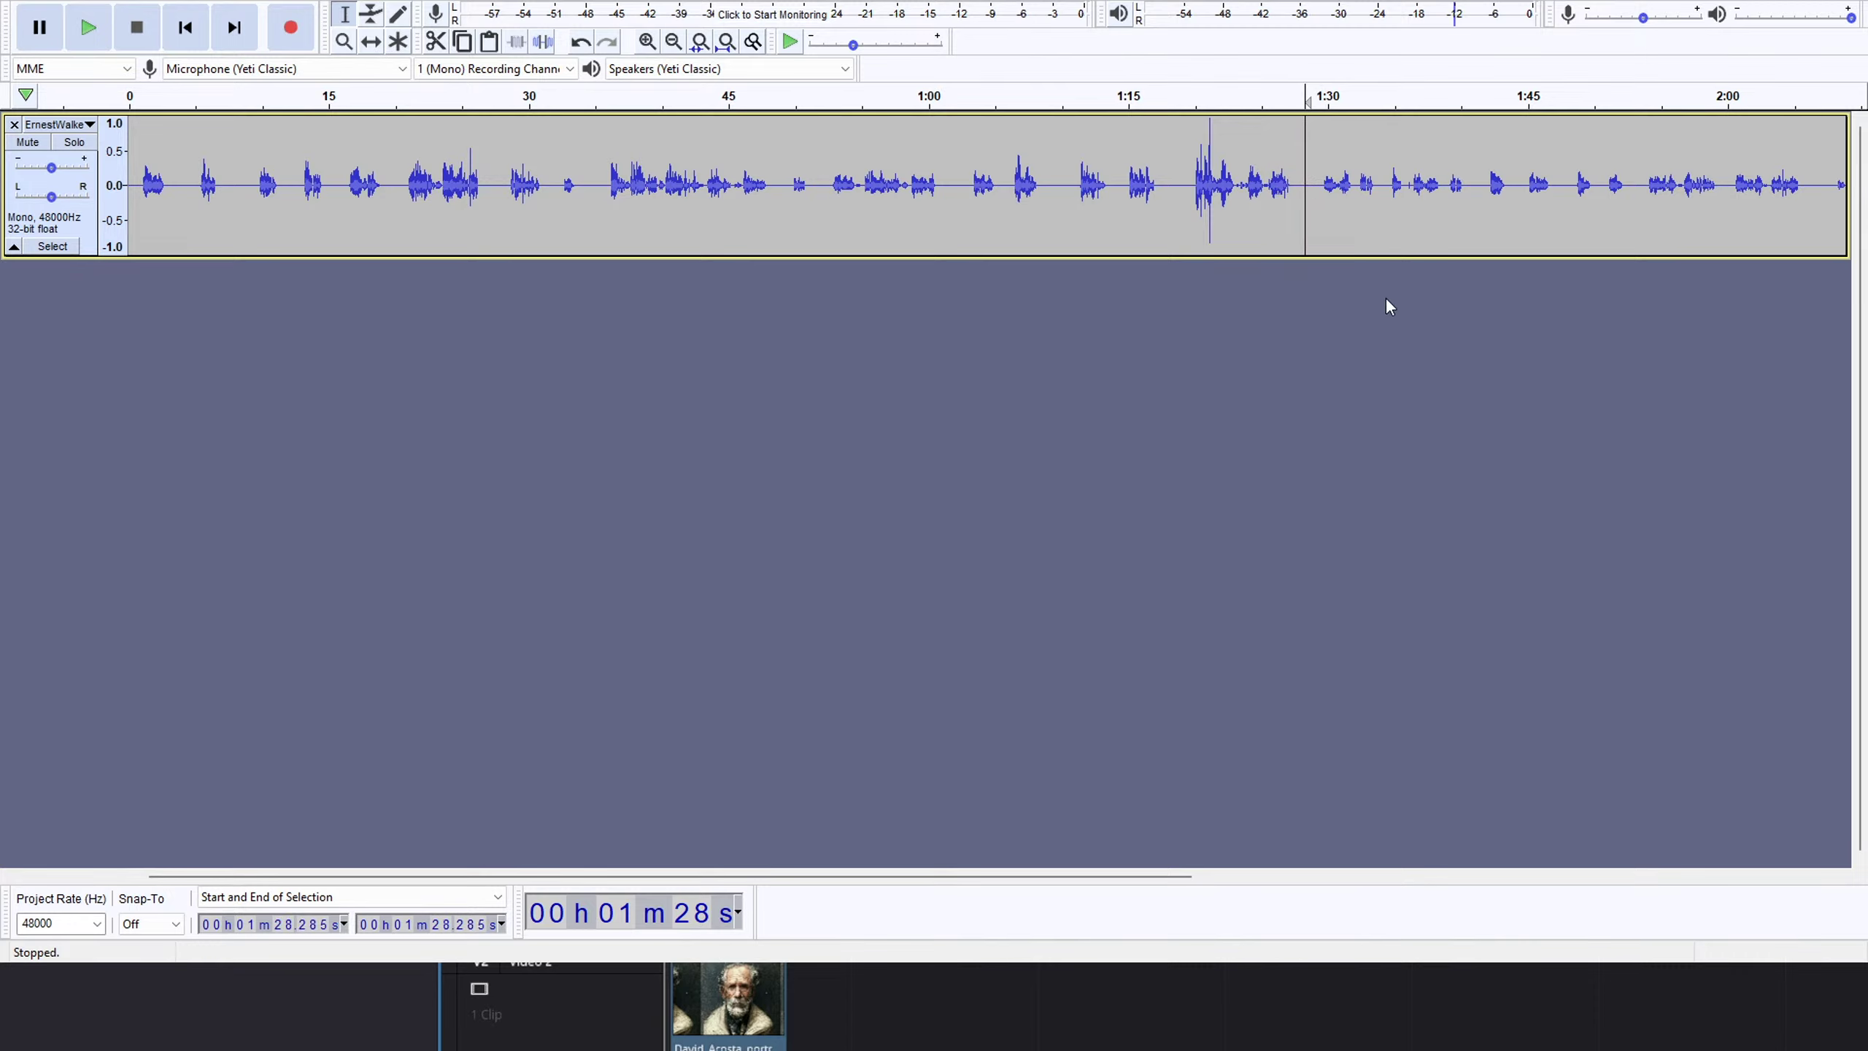
left_click(1313, 195)
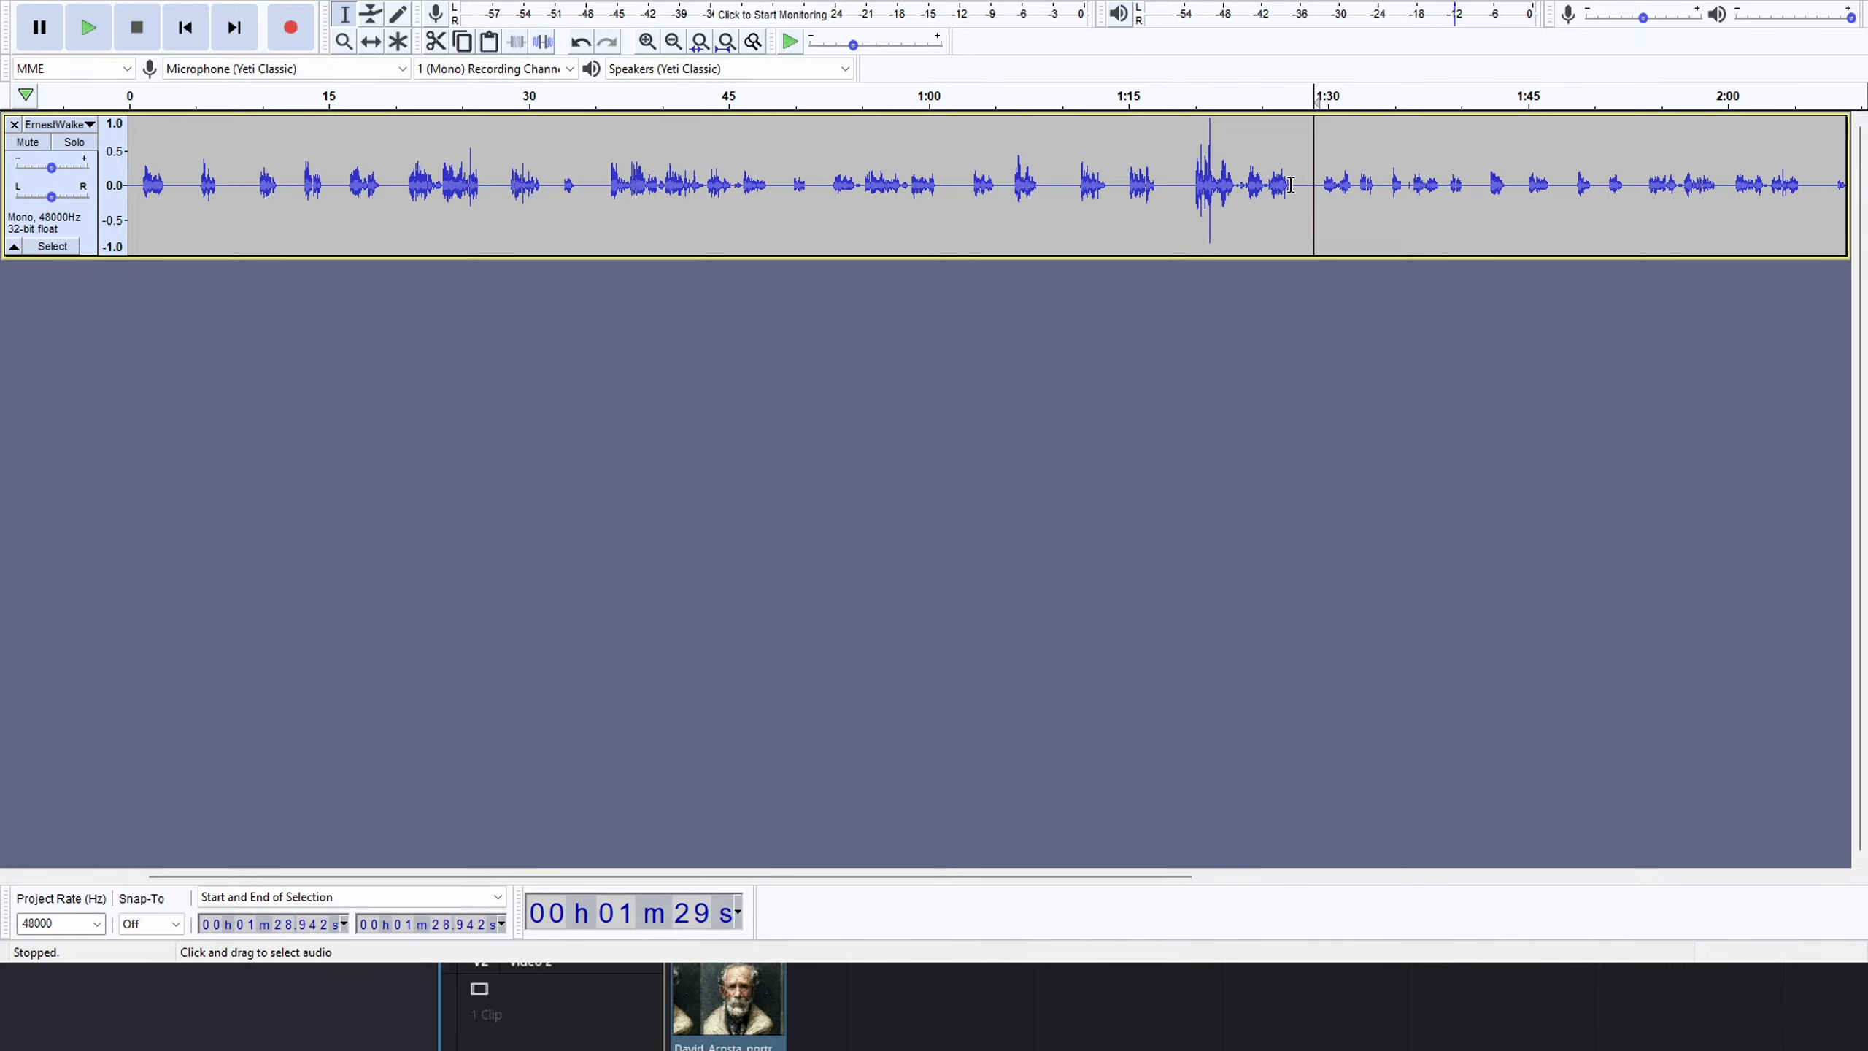
left_click(1306, 182)
left_click(1314, 180)
left_click(1302, 176)
left_click(1324, 171)
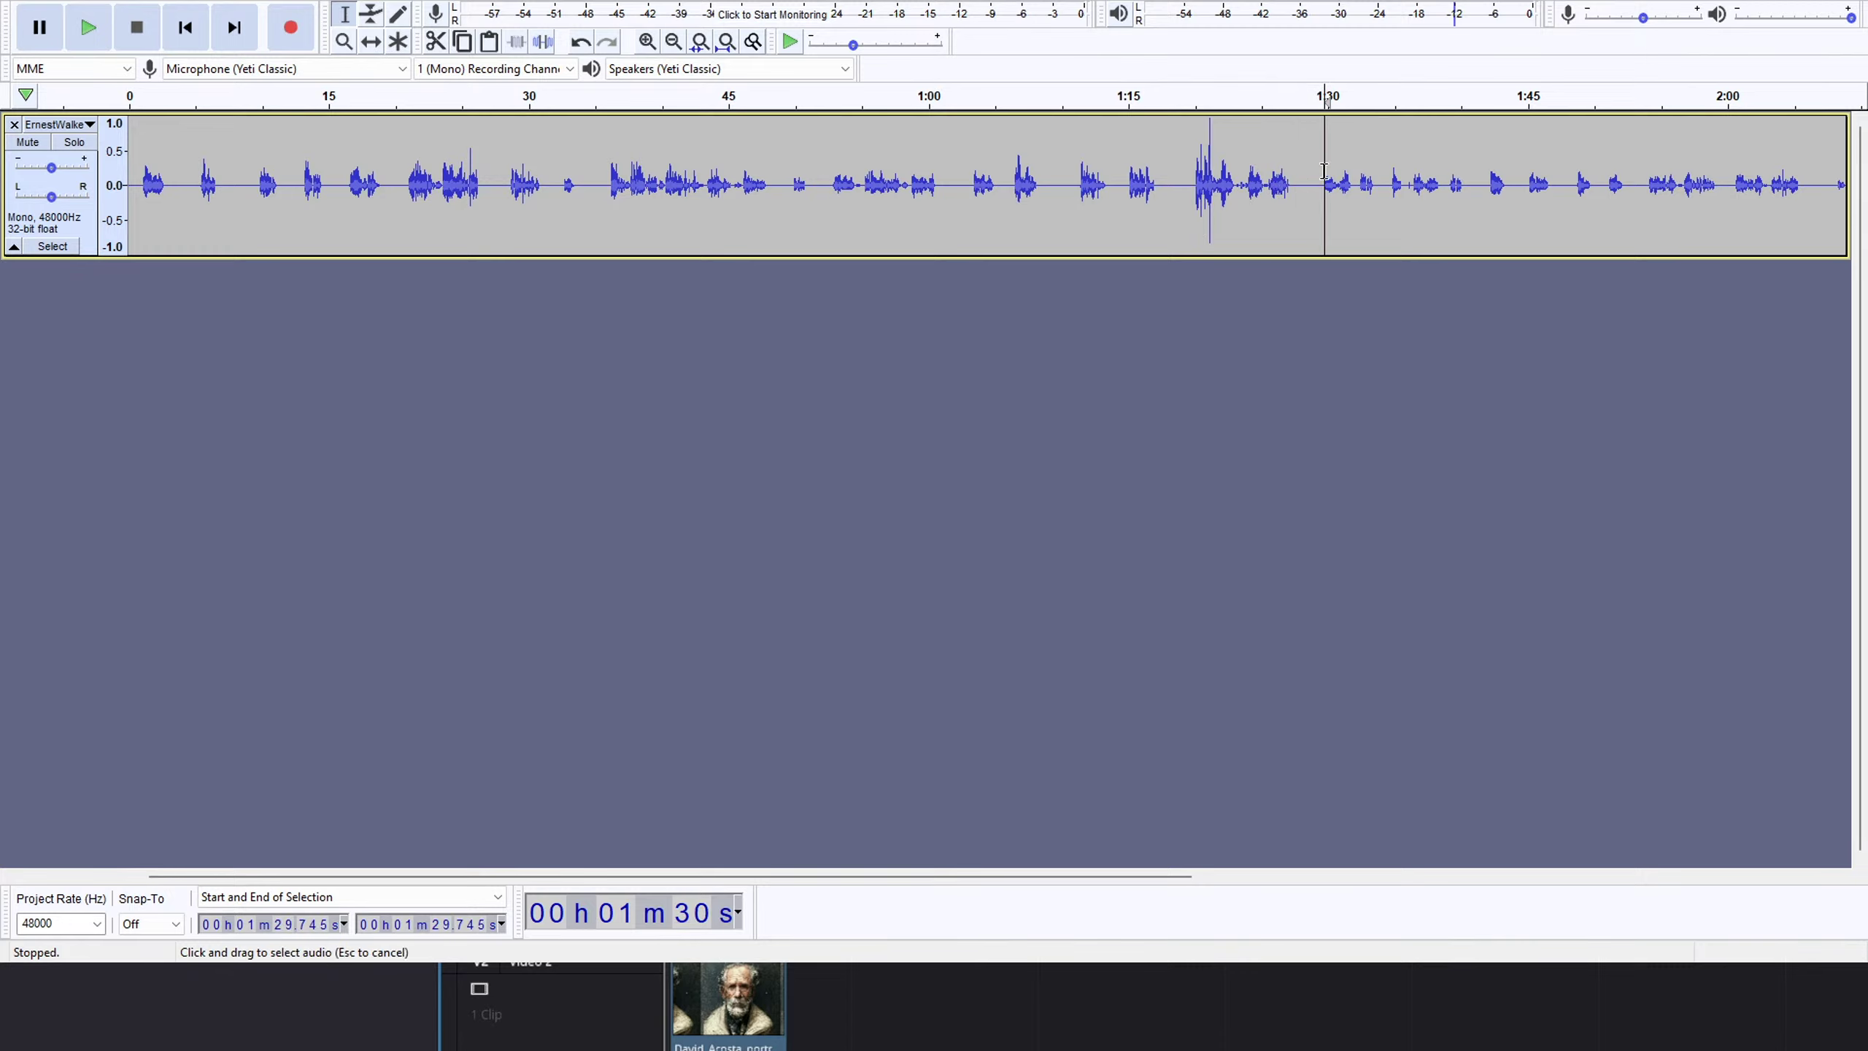
left_click(1315, 178)
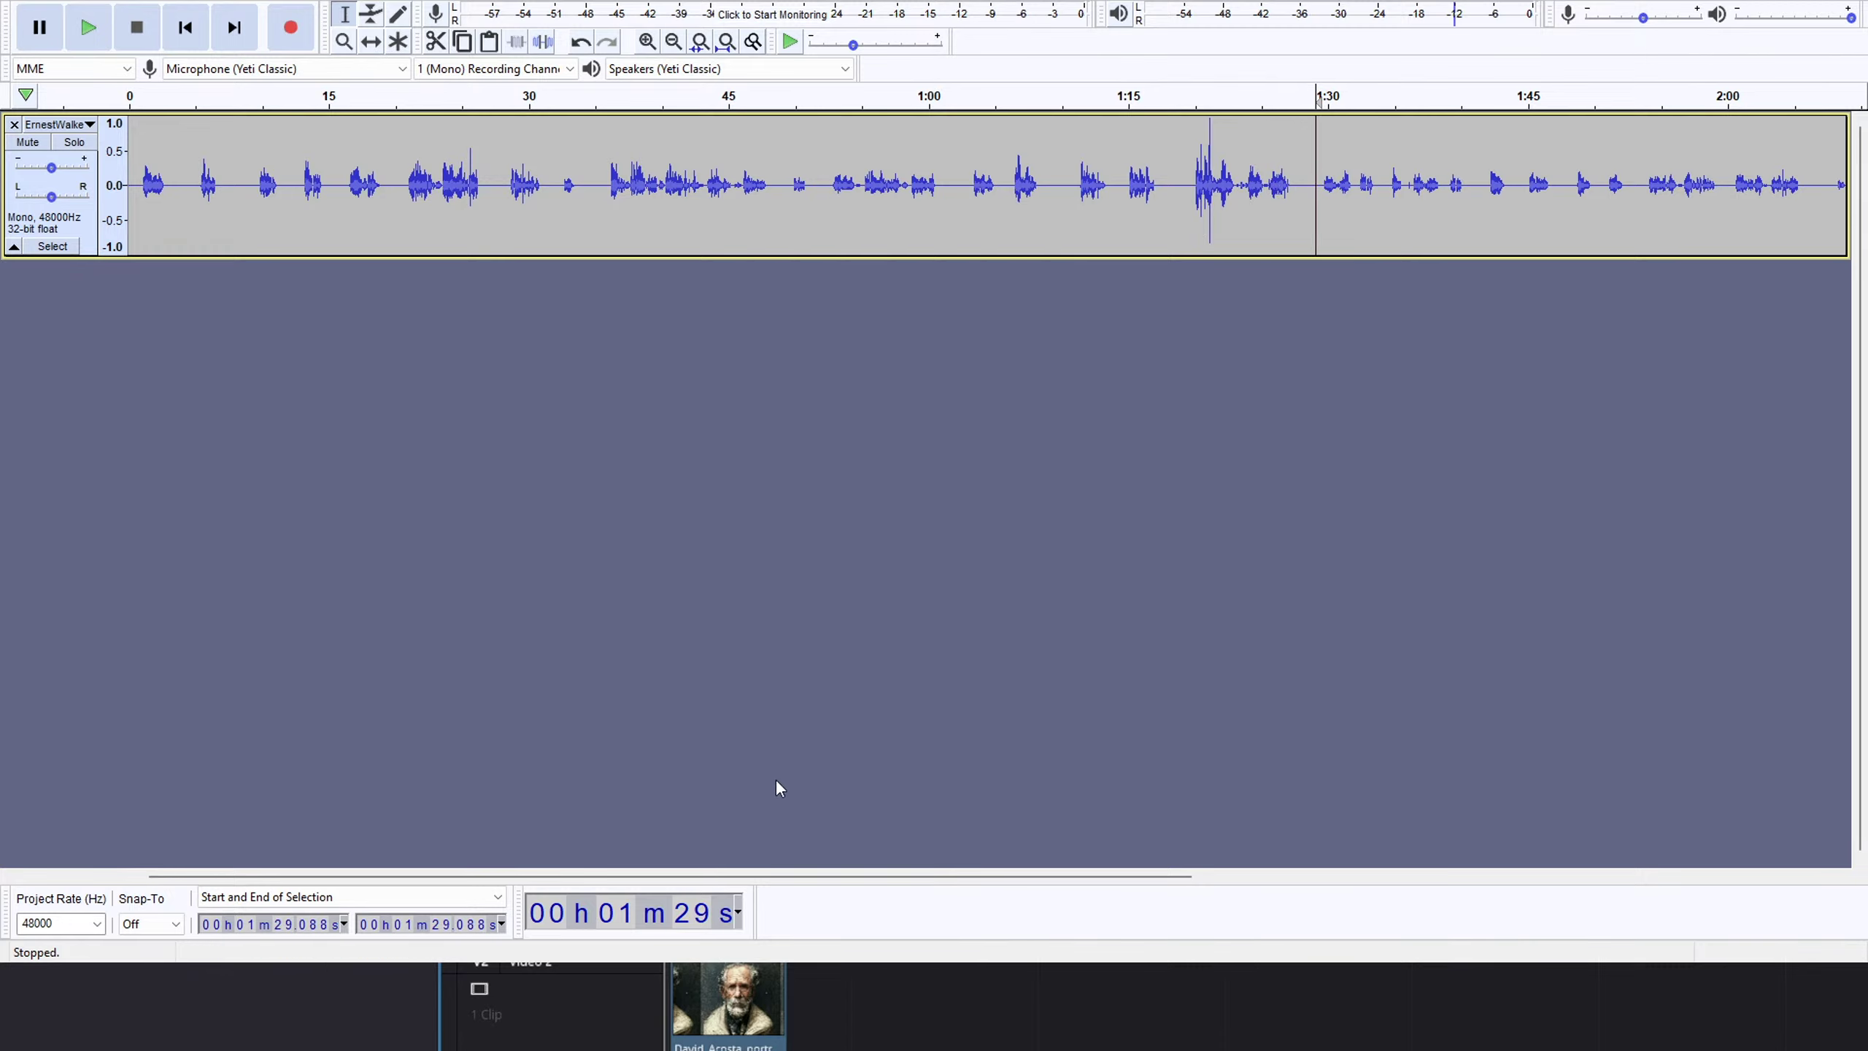
left_click_drag(919, 883, 893, 786)
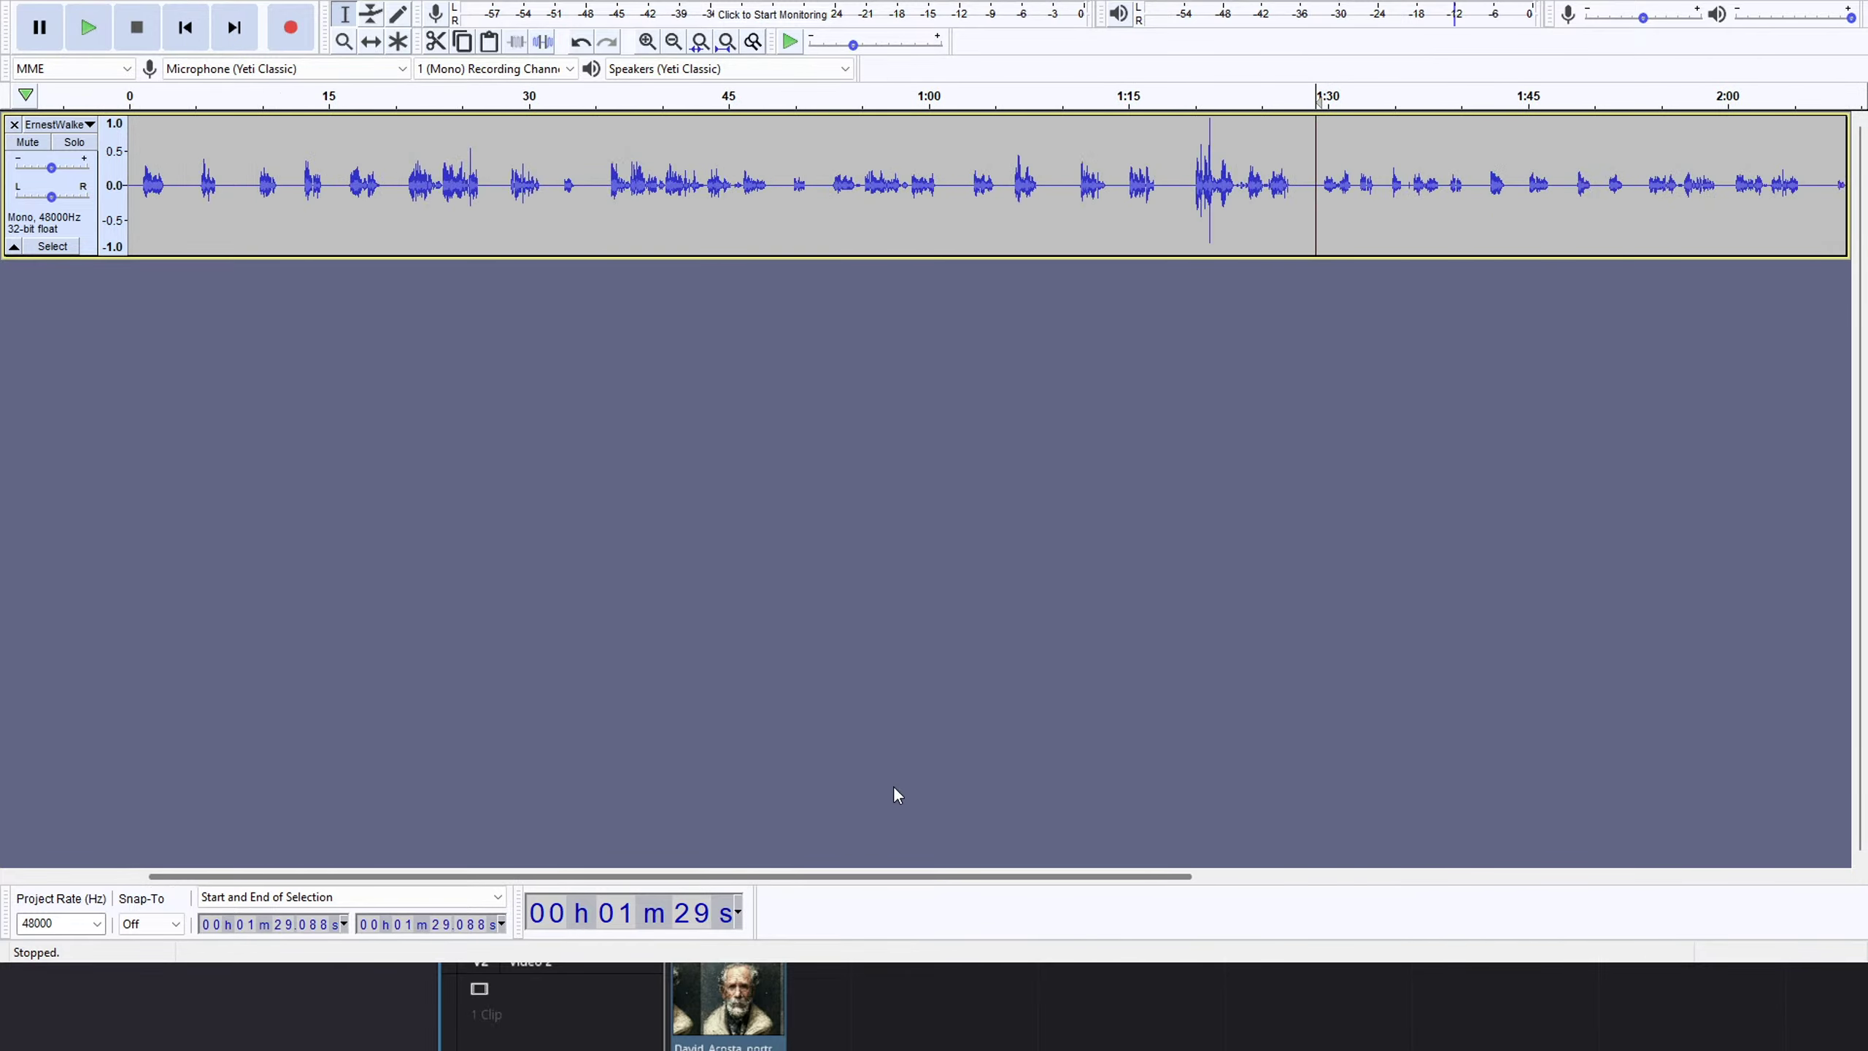
left_click(1184, 174)
left_click(1192, 177)
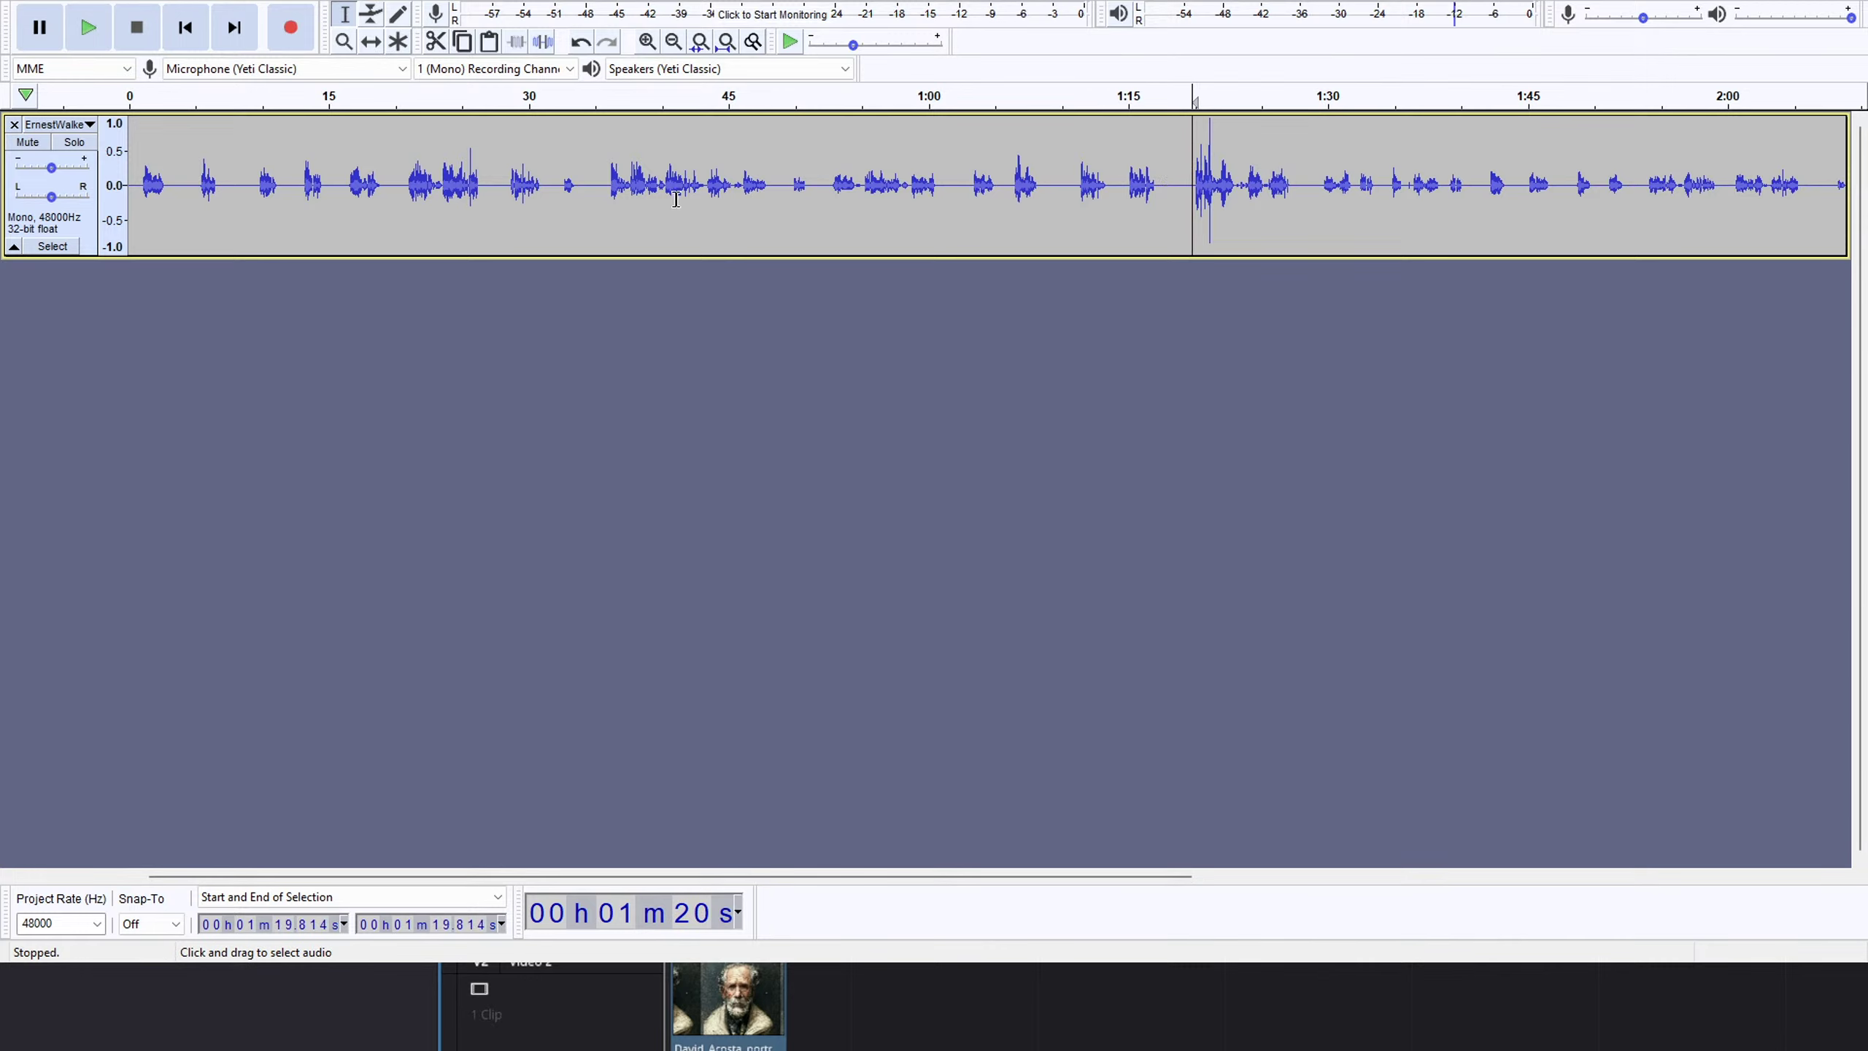
left_click_drag(1169, 196, 1156, 194)
left_click(1073, 197)
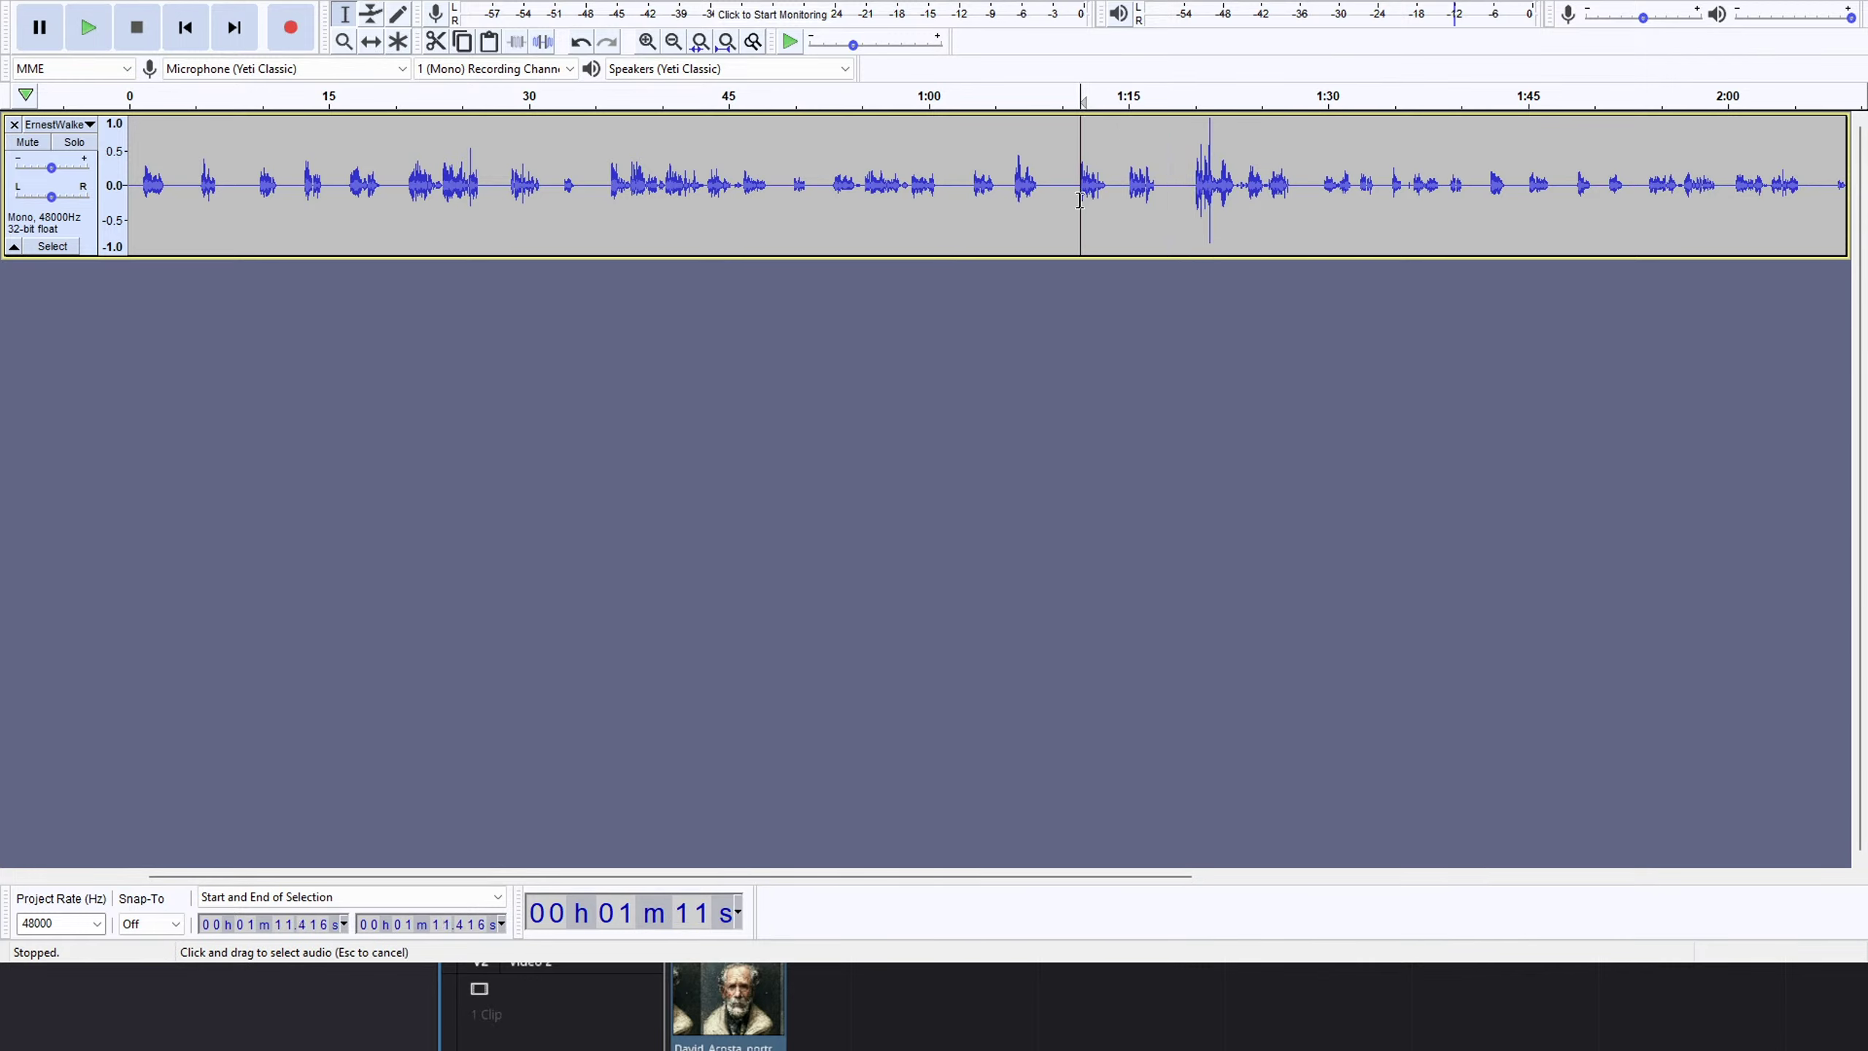
left_click(902, 197)
left_click(516, 210)
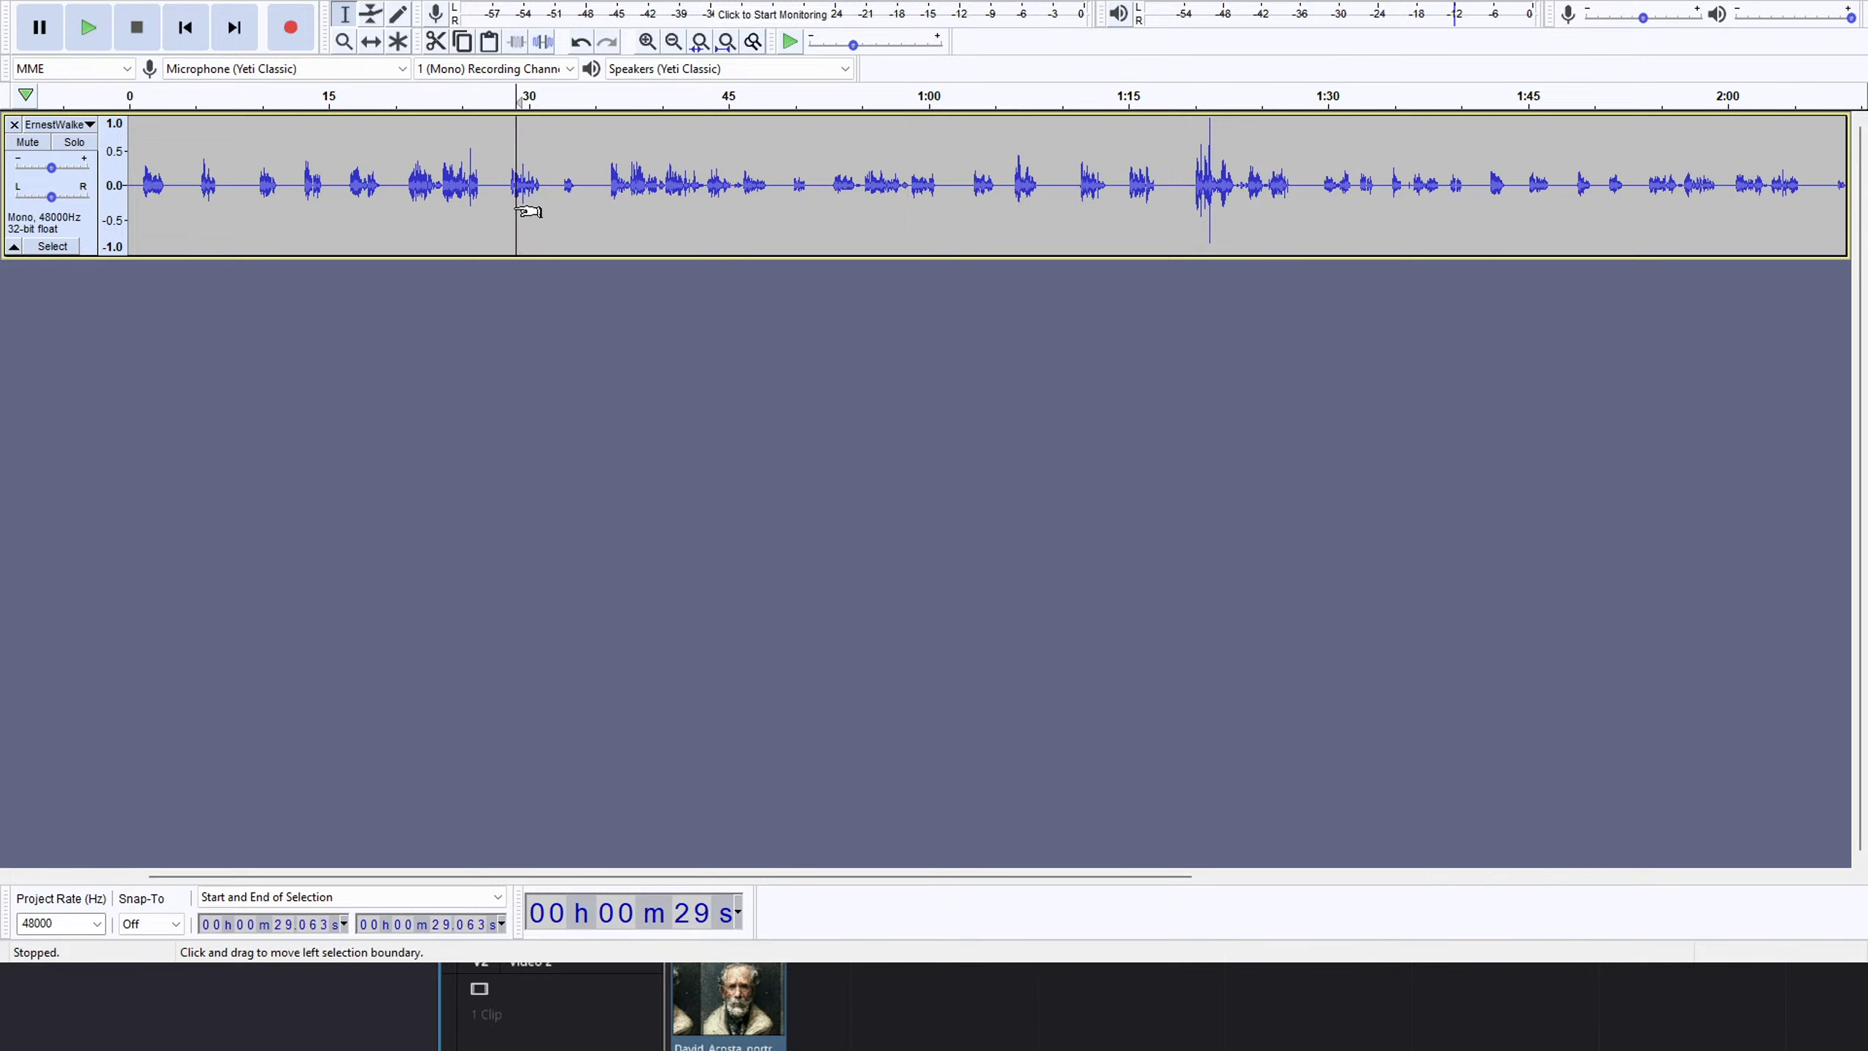
left_click(579, 180)
left_click(593, 174)
double_click(619, 166)
left_click(619, 166)
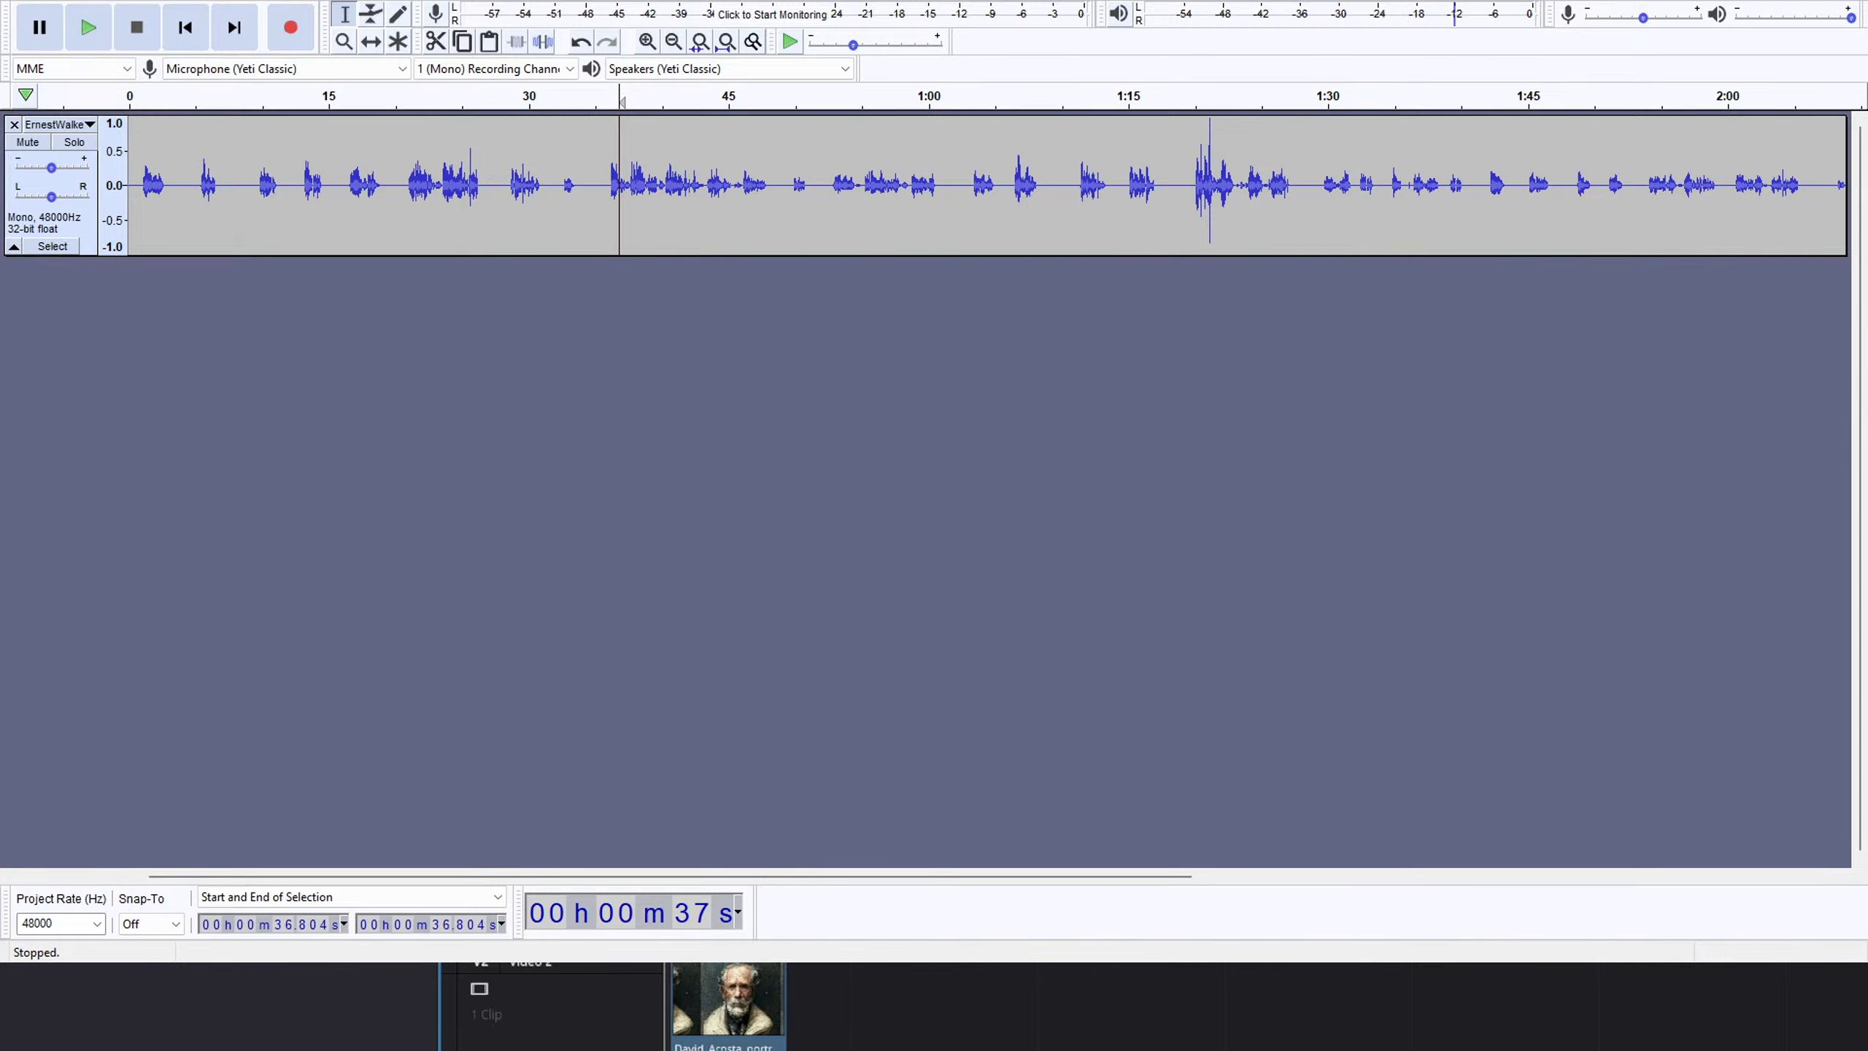
Spot-check the takes by playing from about 0:35.9, 0:51, 0:53, 1:03, 1:07, 1:22 and 1:29.
left_click(609, 183)
key("space")
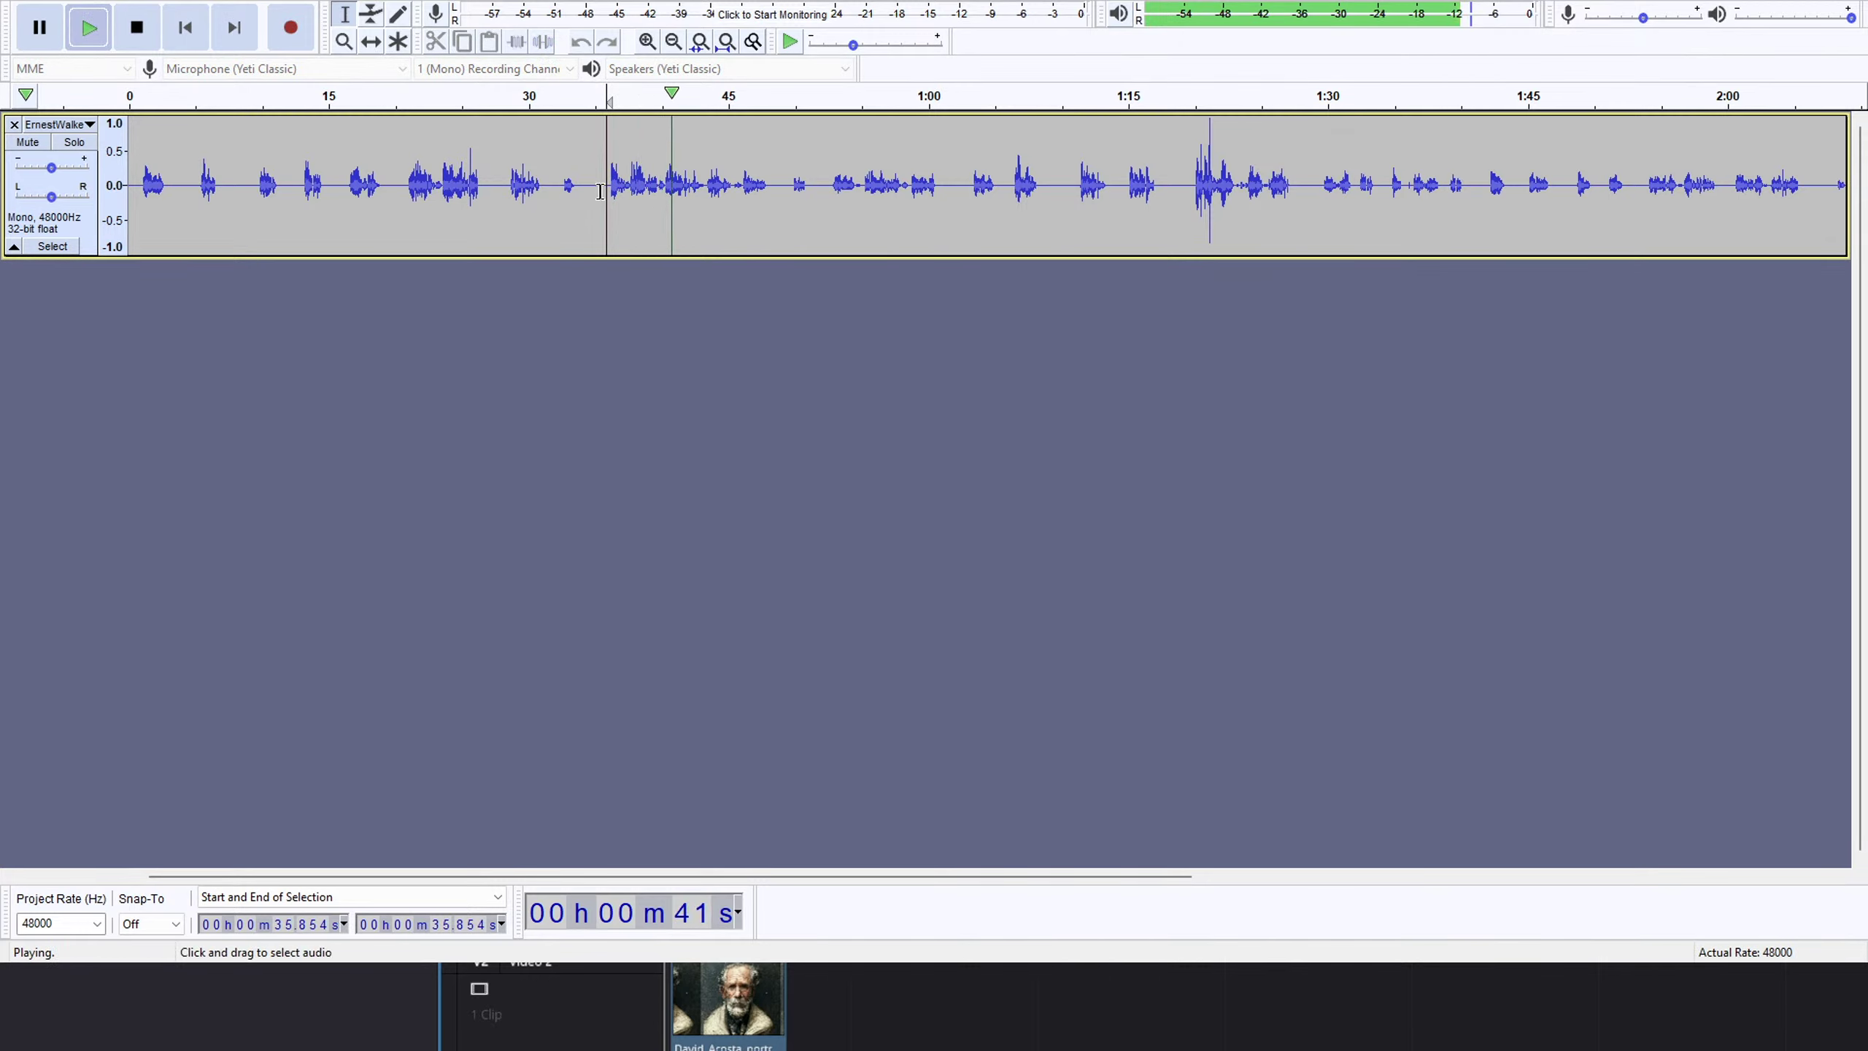
left_click(802, 97)
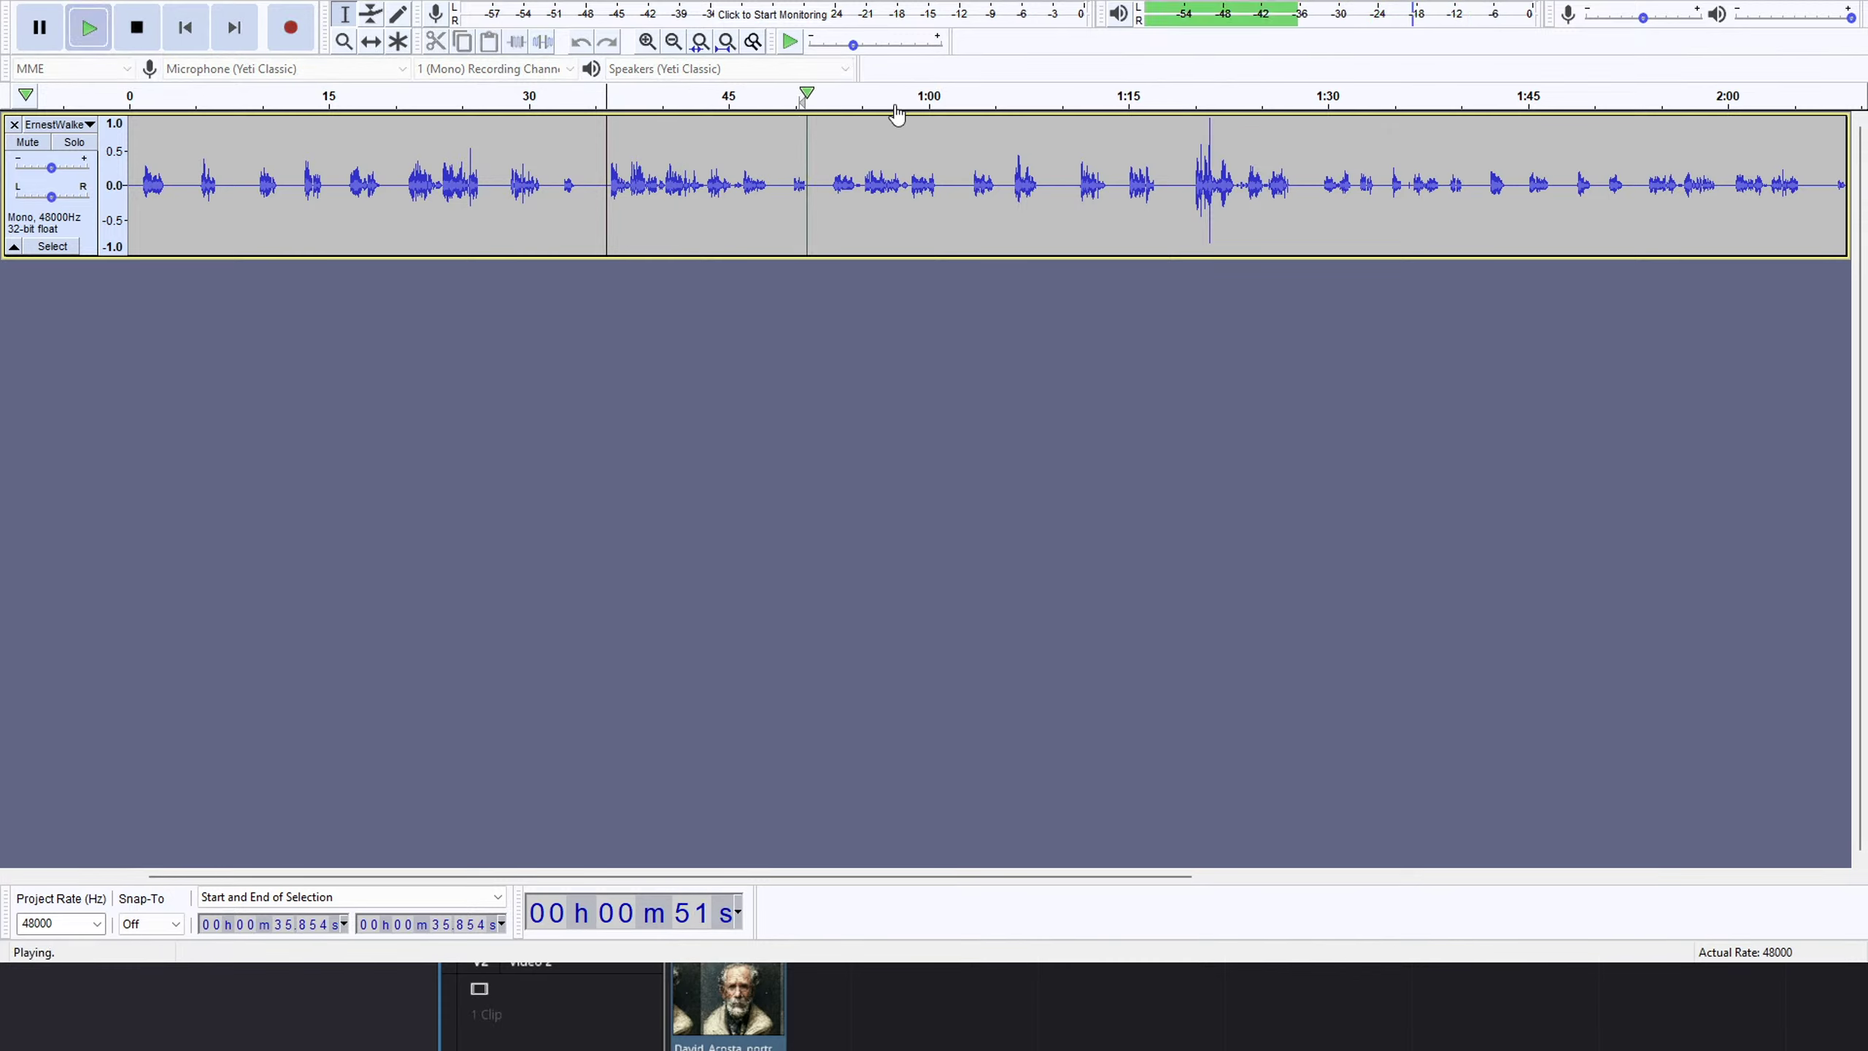
left_click(831, 100)
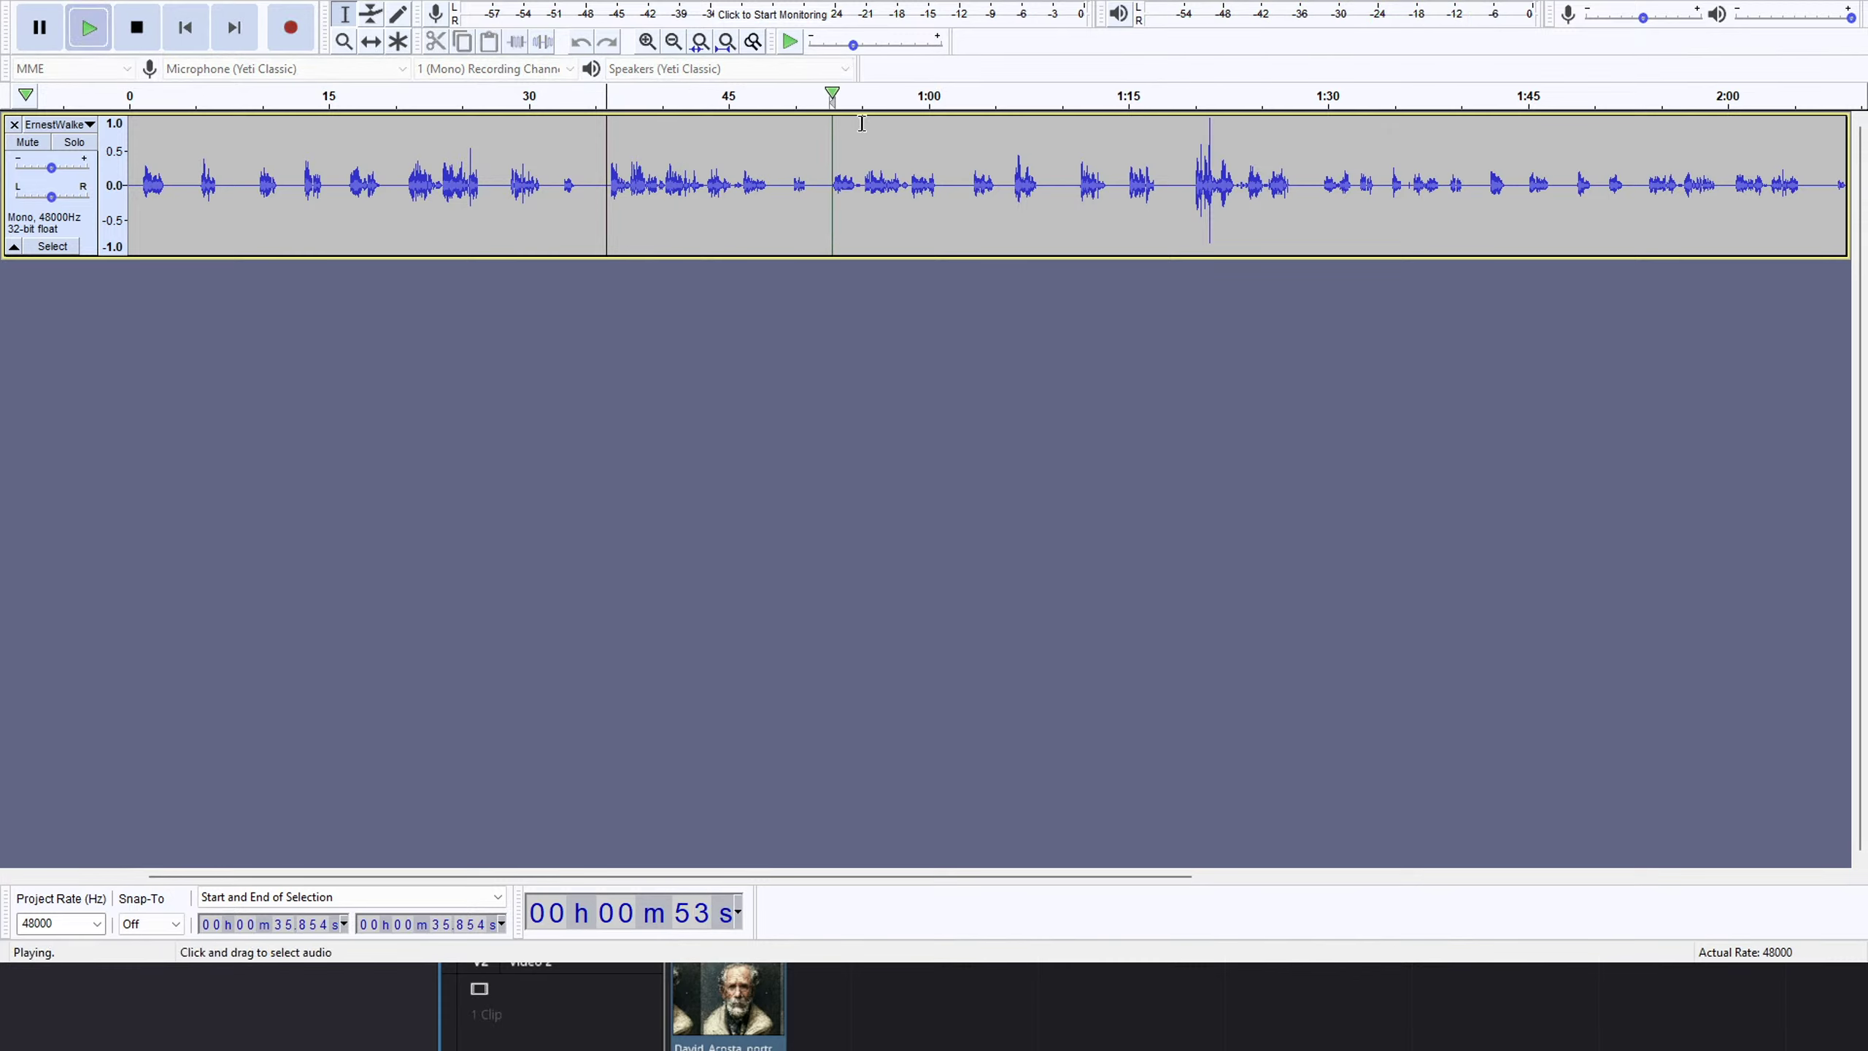
left_click(972, 101)
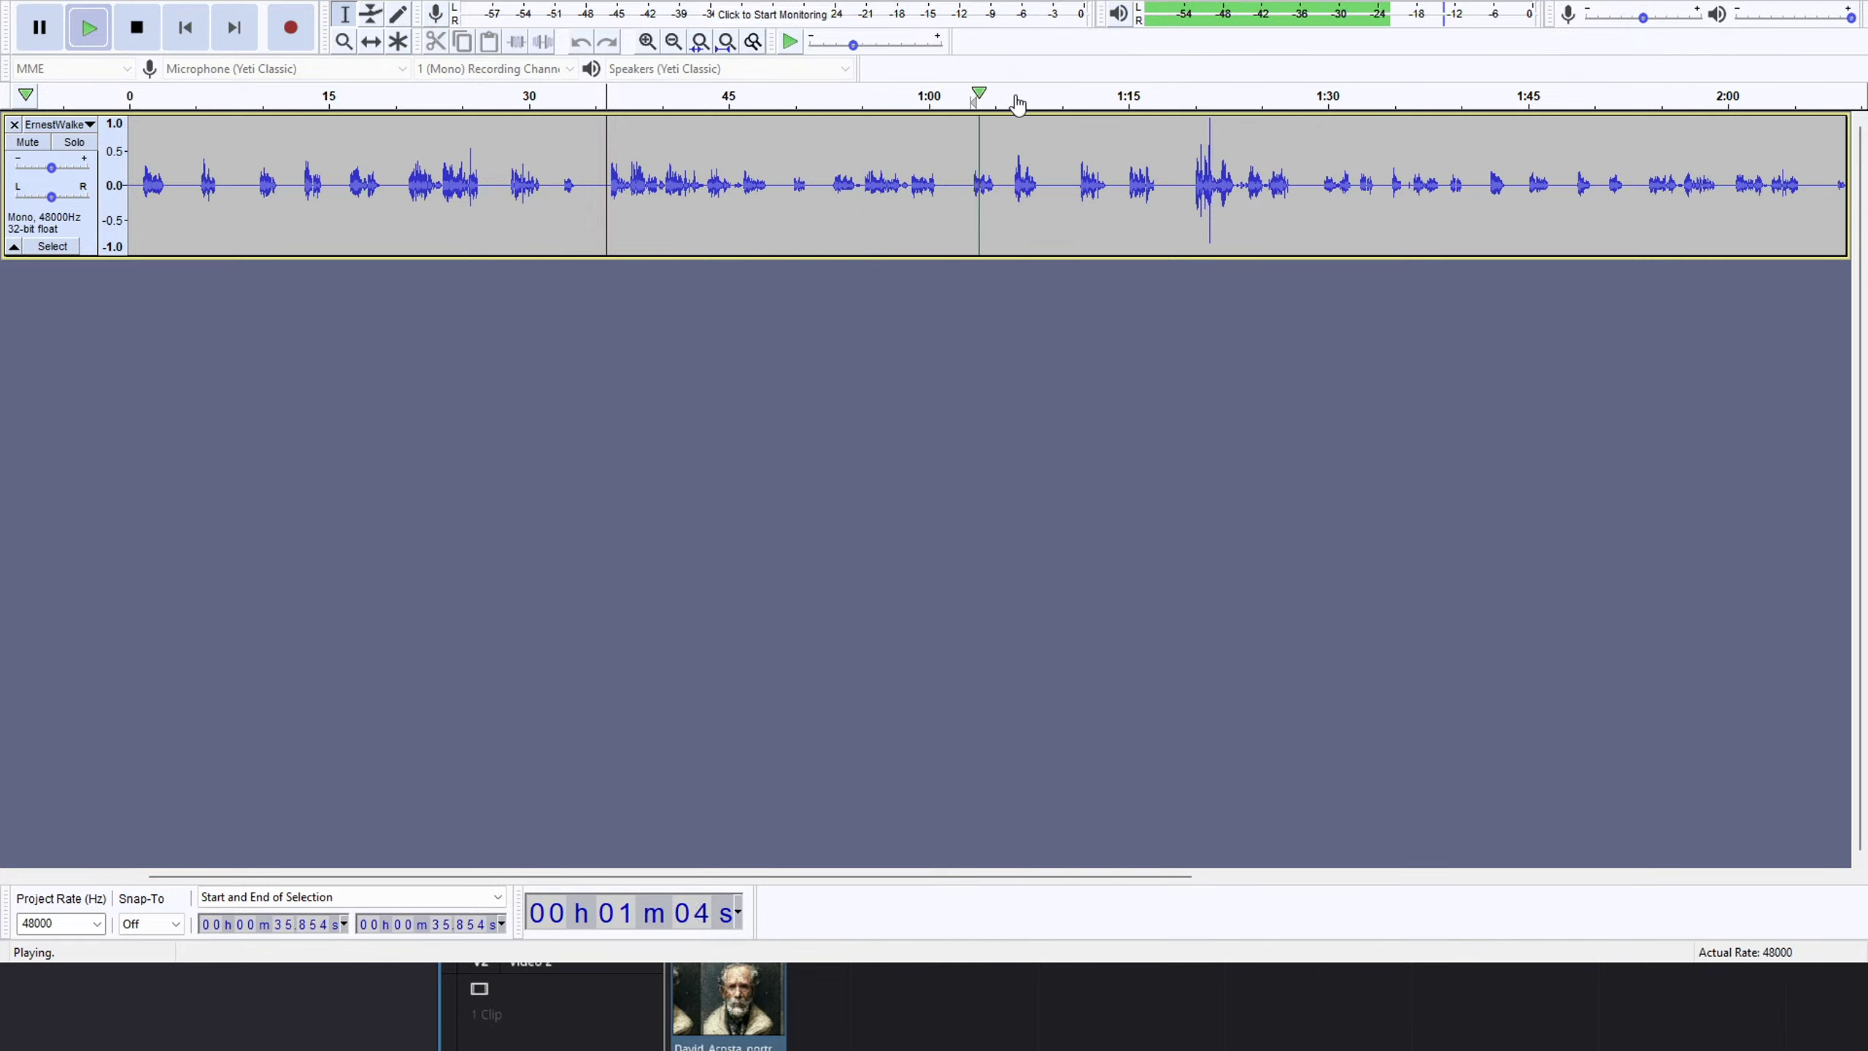
left_click(1021, 100)
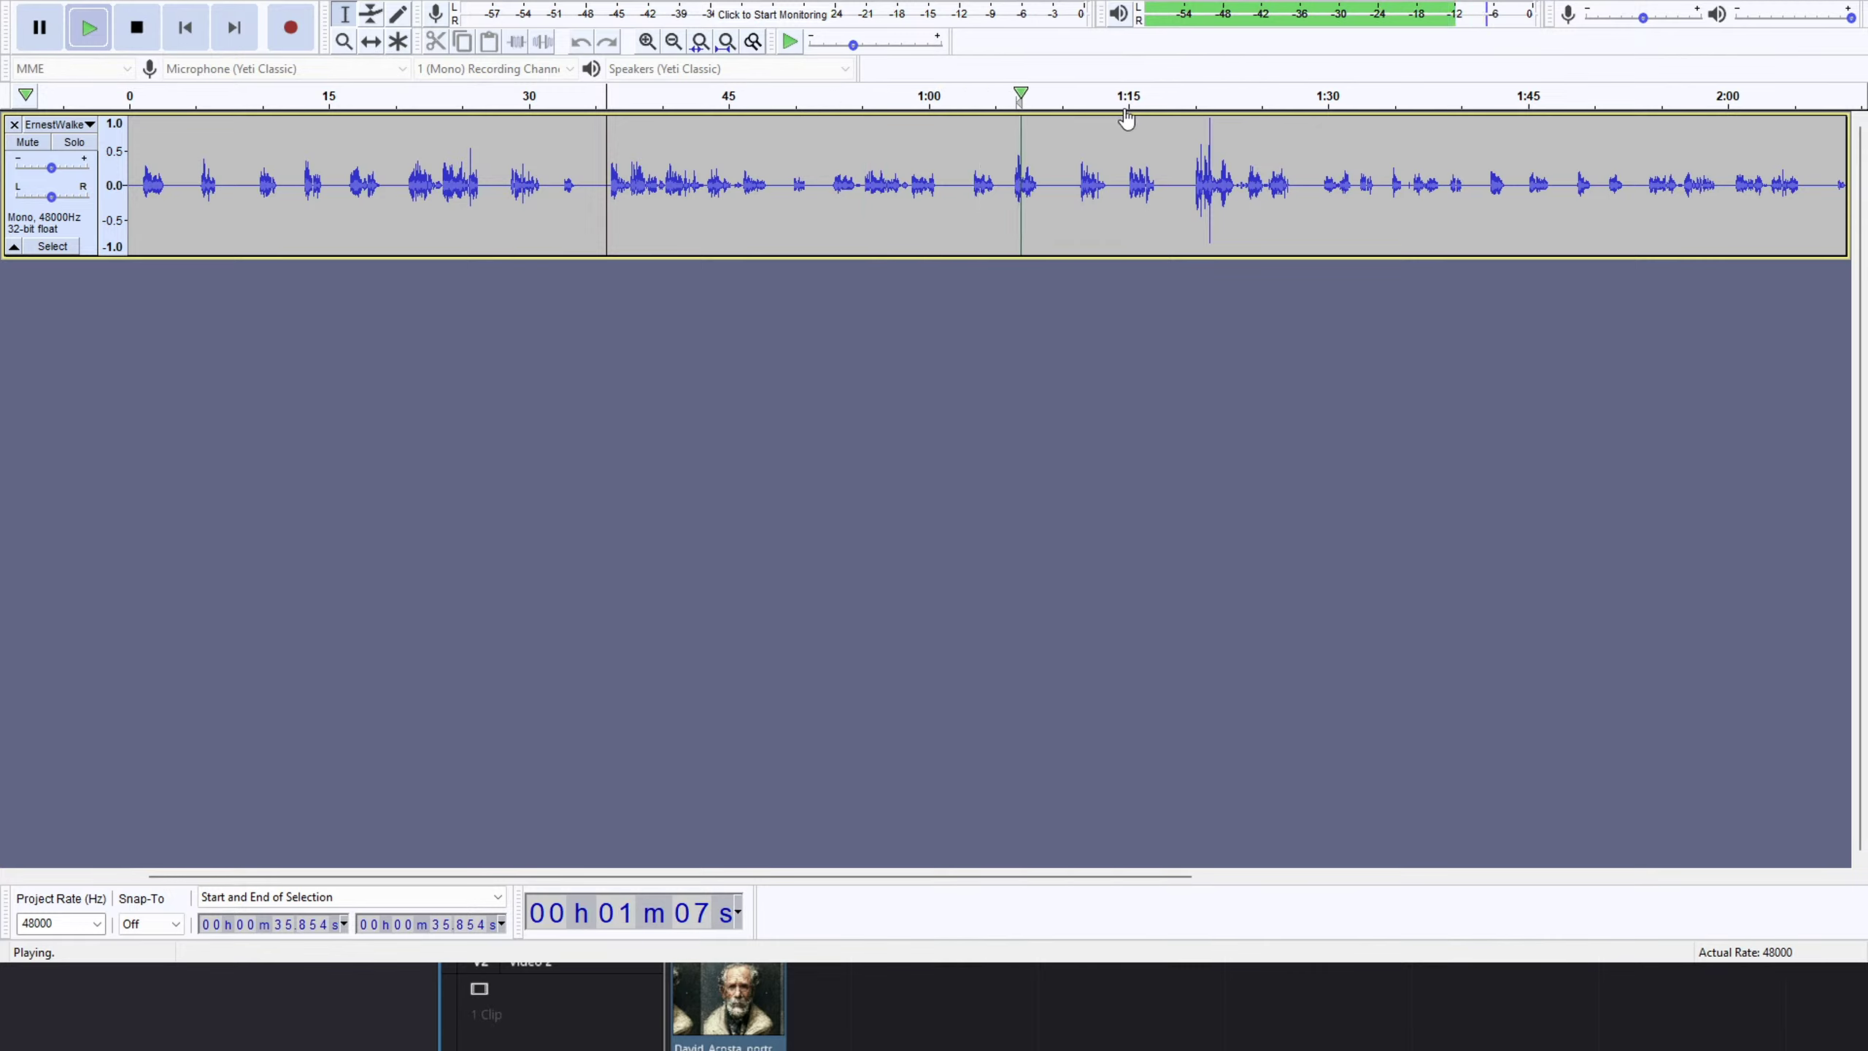
left_click(1217, 99)
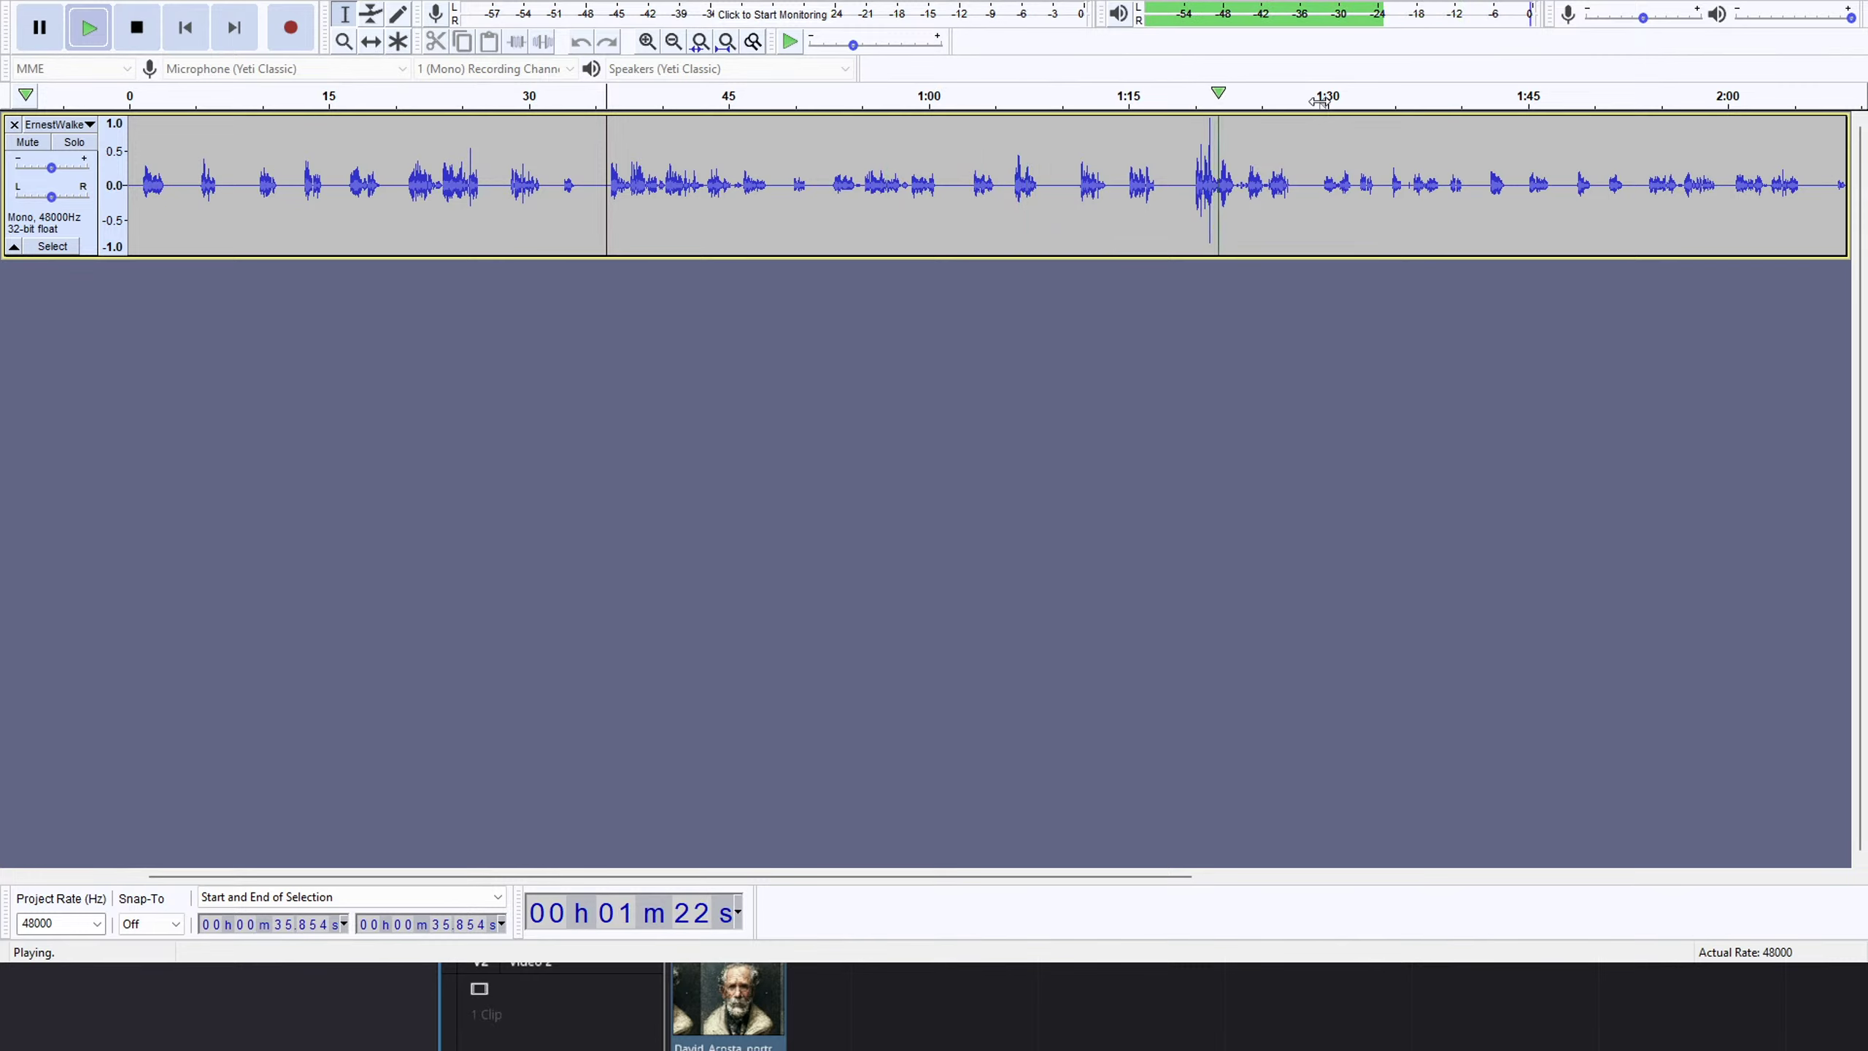
left_click(1319, 100)
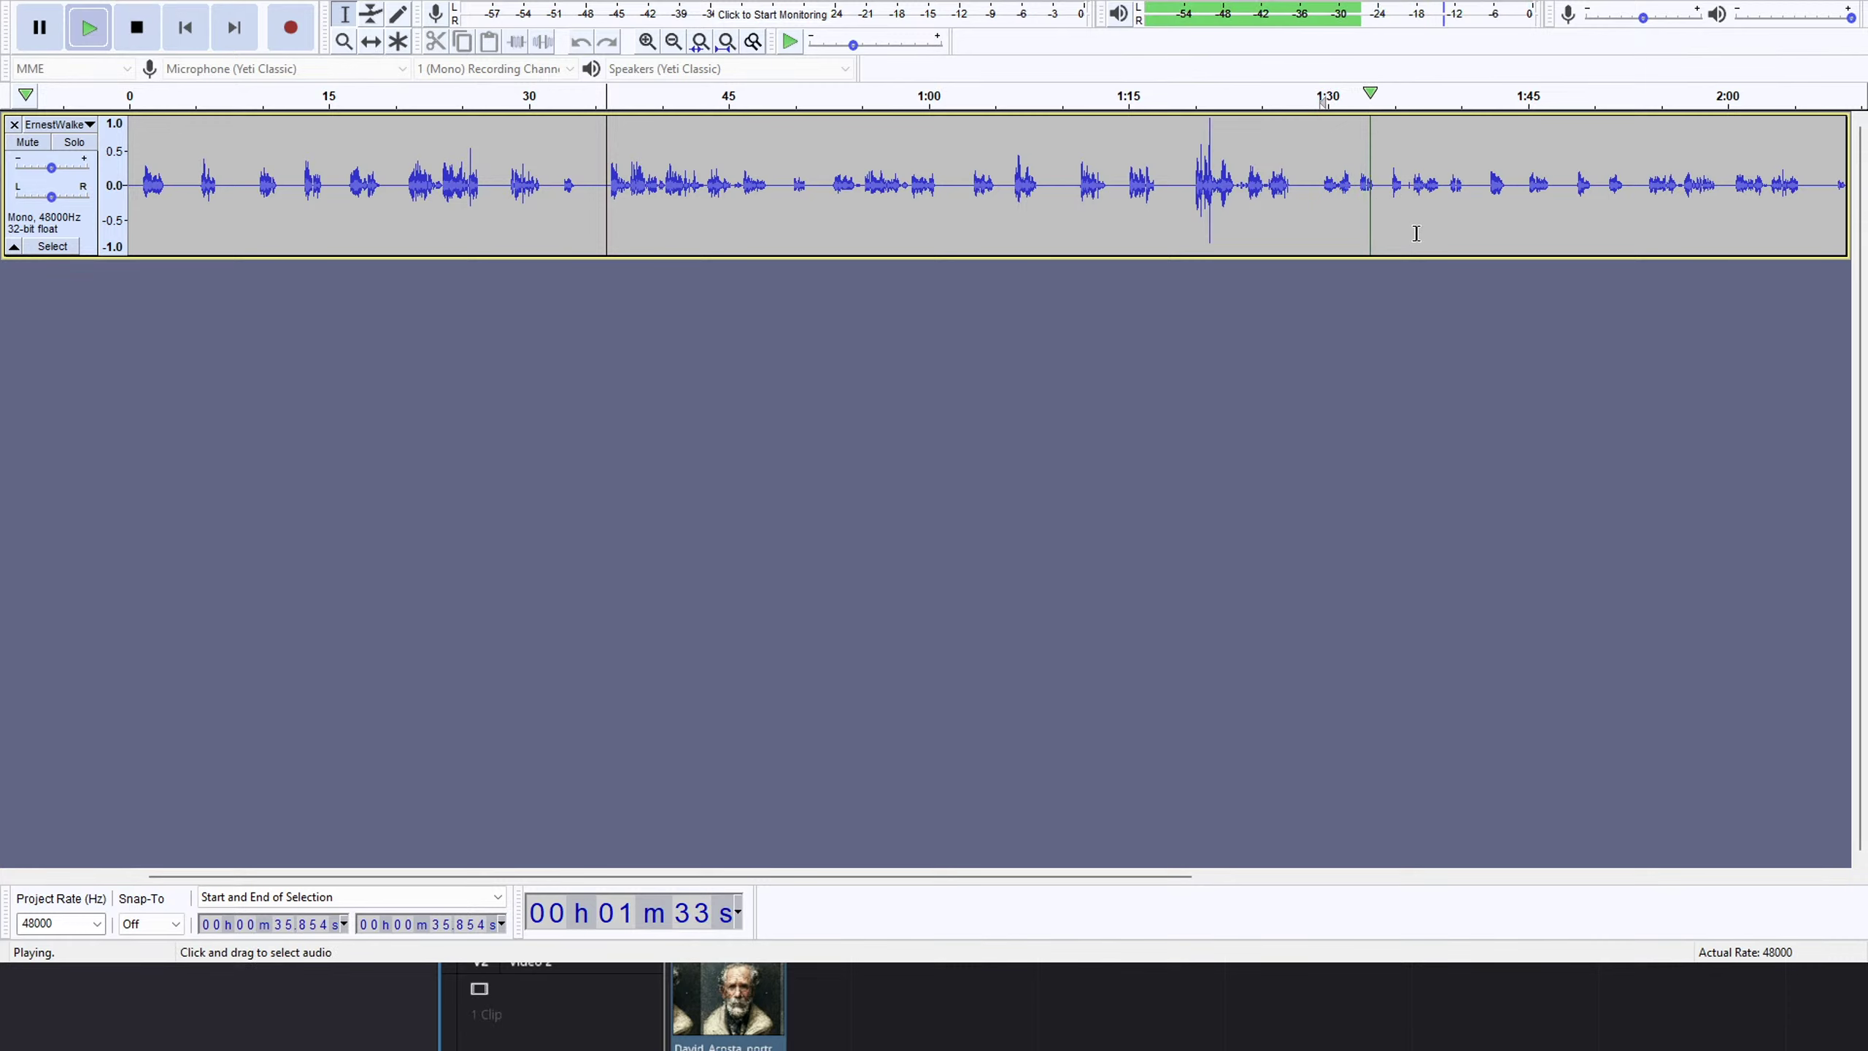
key("space")
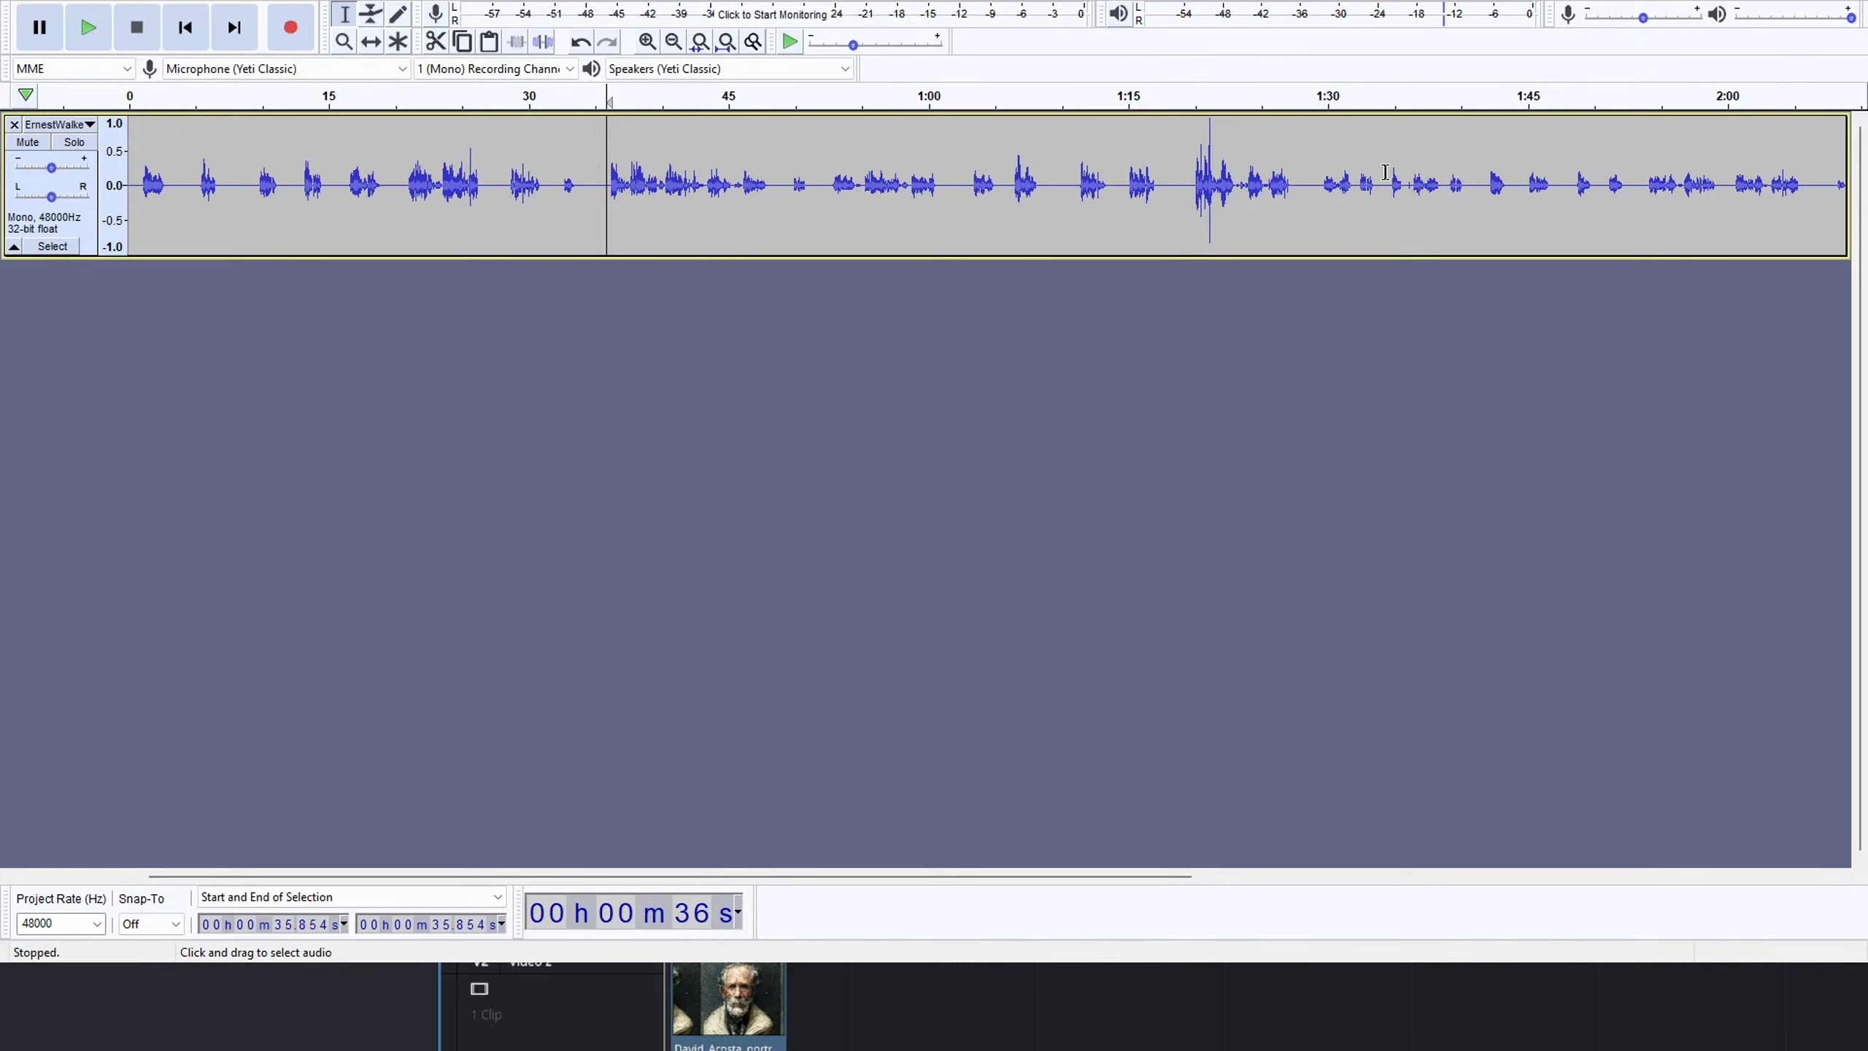
Play the take from about 1:35, and delete the audio from about 1:34.3 to 1:41.
left_click(1393, 110)
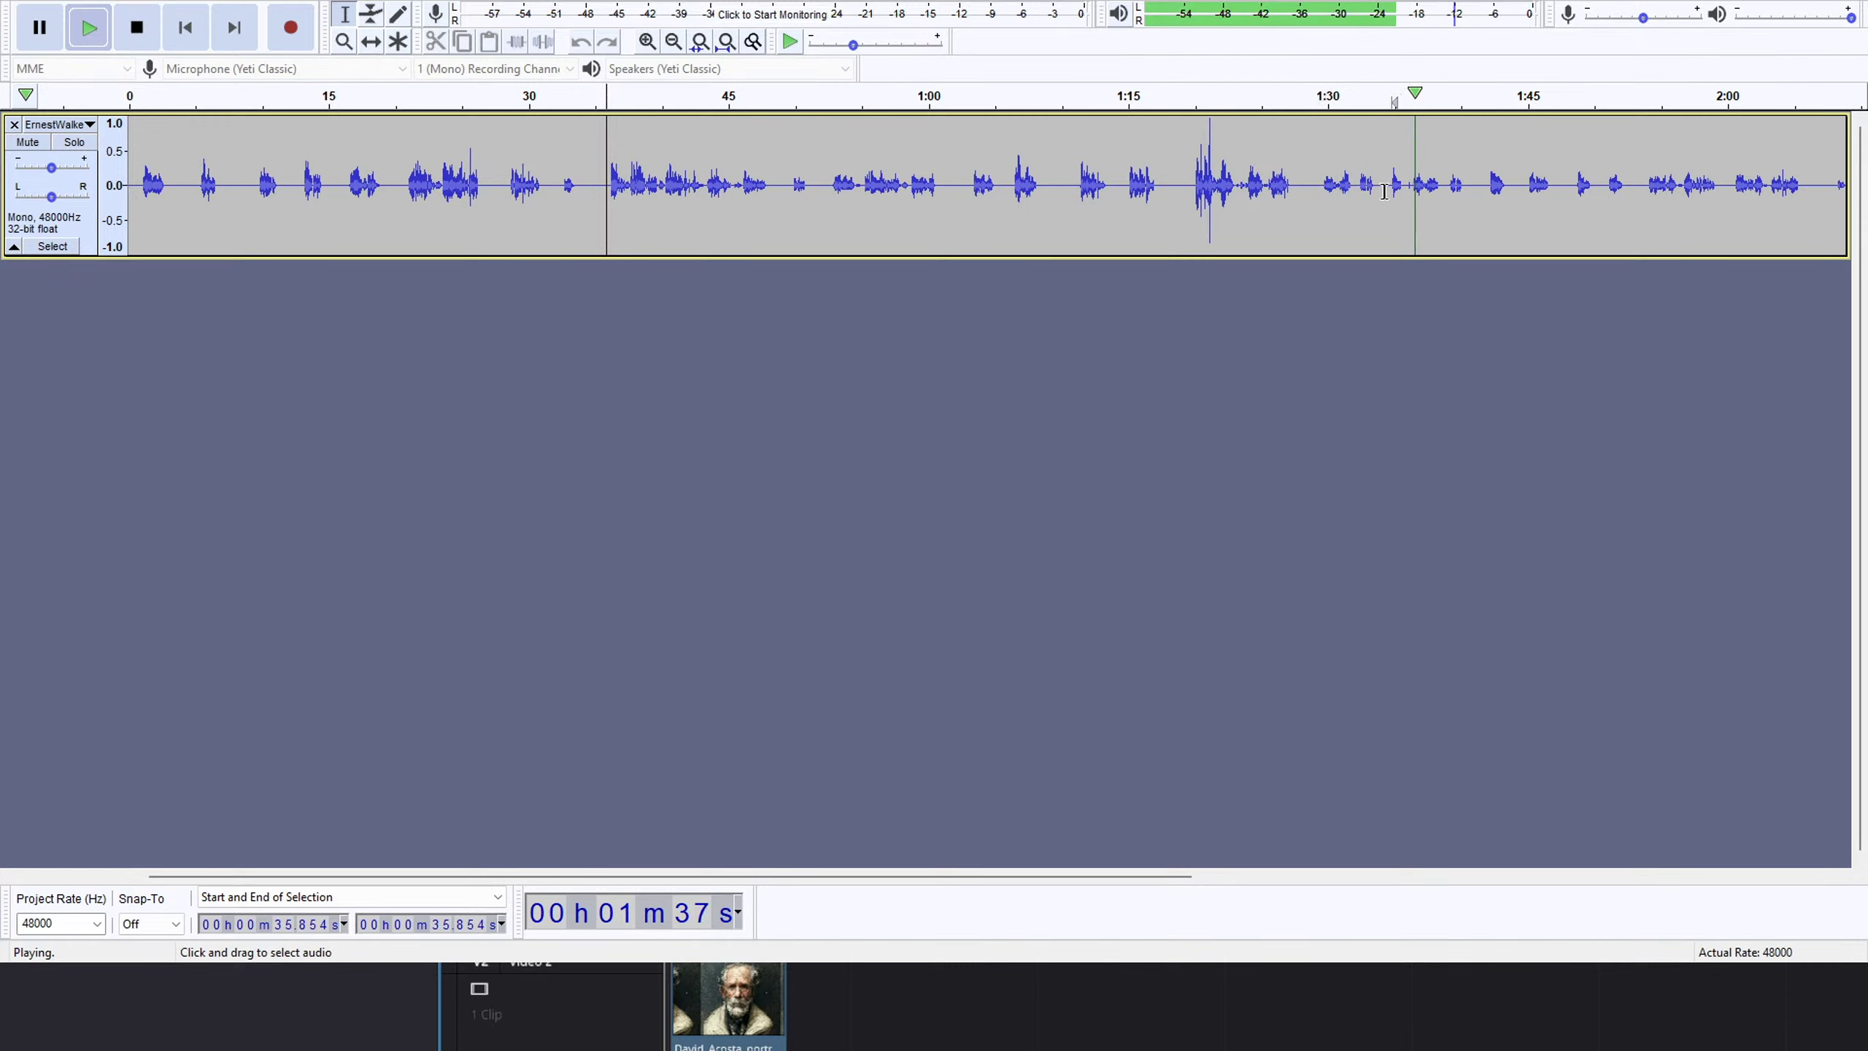
left_click_drag(1384, 189, 1474, 196)
key("space")
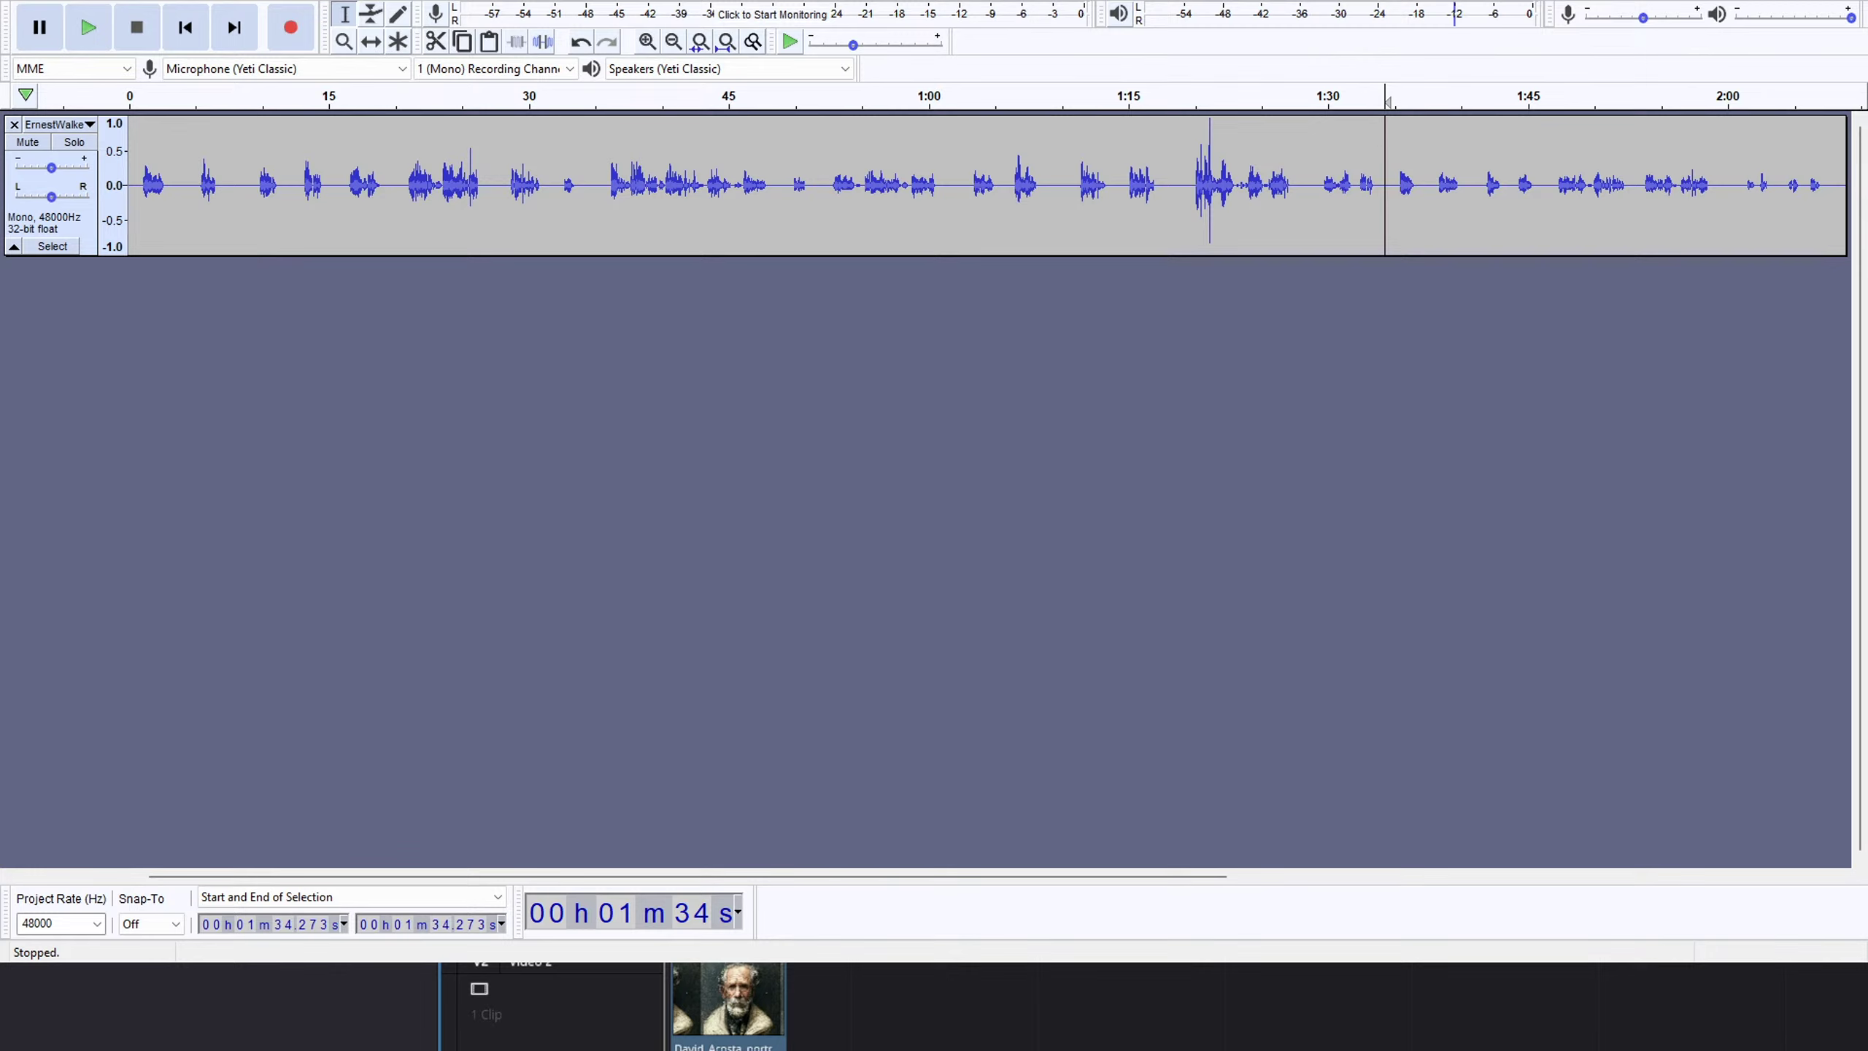
Play the takes from about 1:35.4 and 1:38, delete the audio from about 1:37.9 to 1:41.5, and resume playback.
left_click(1399, 172)
key("space")
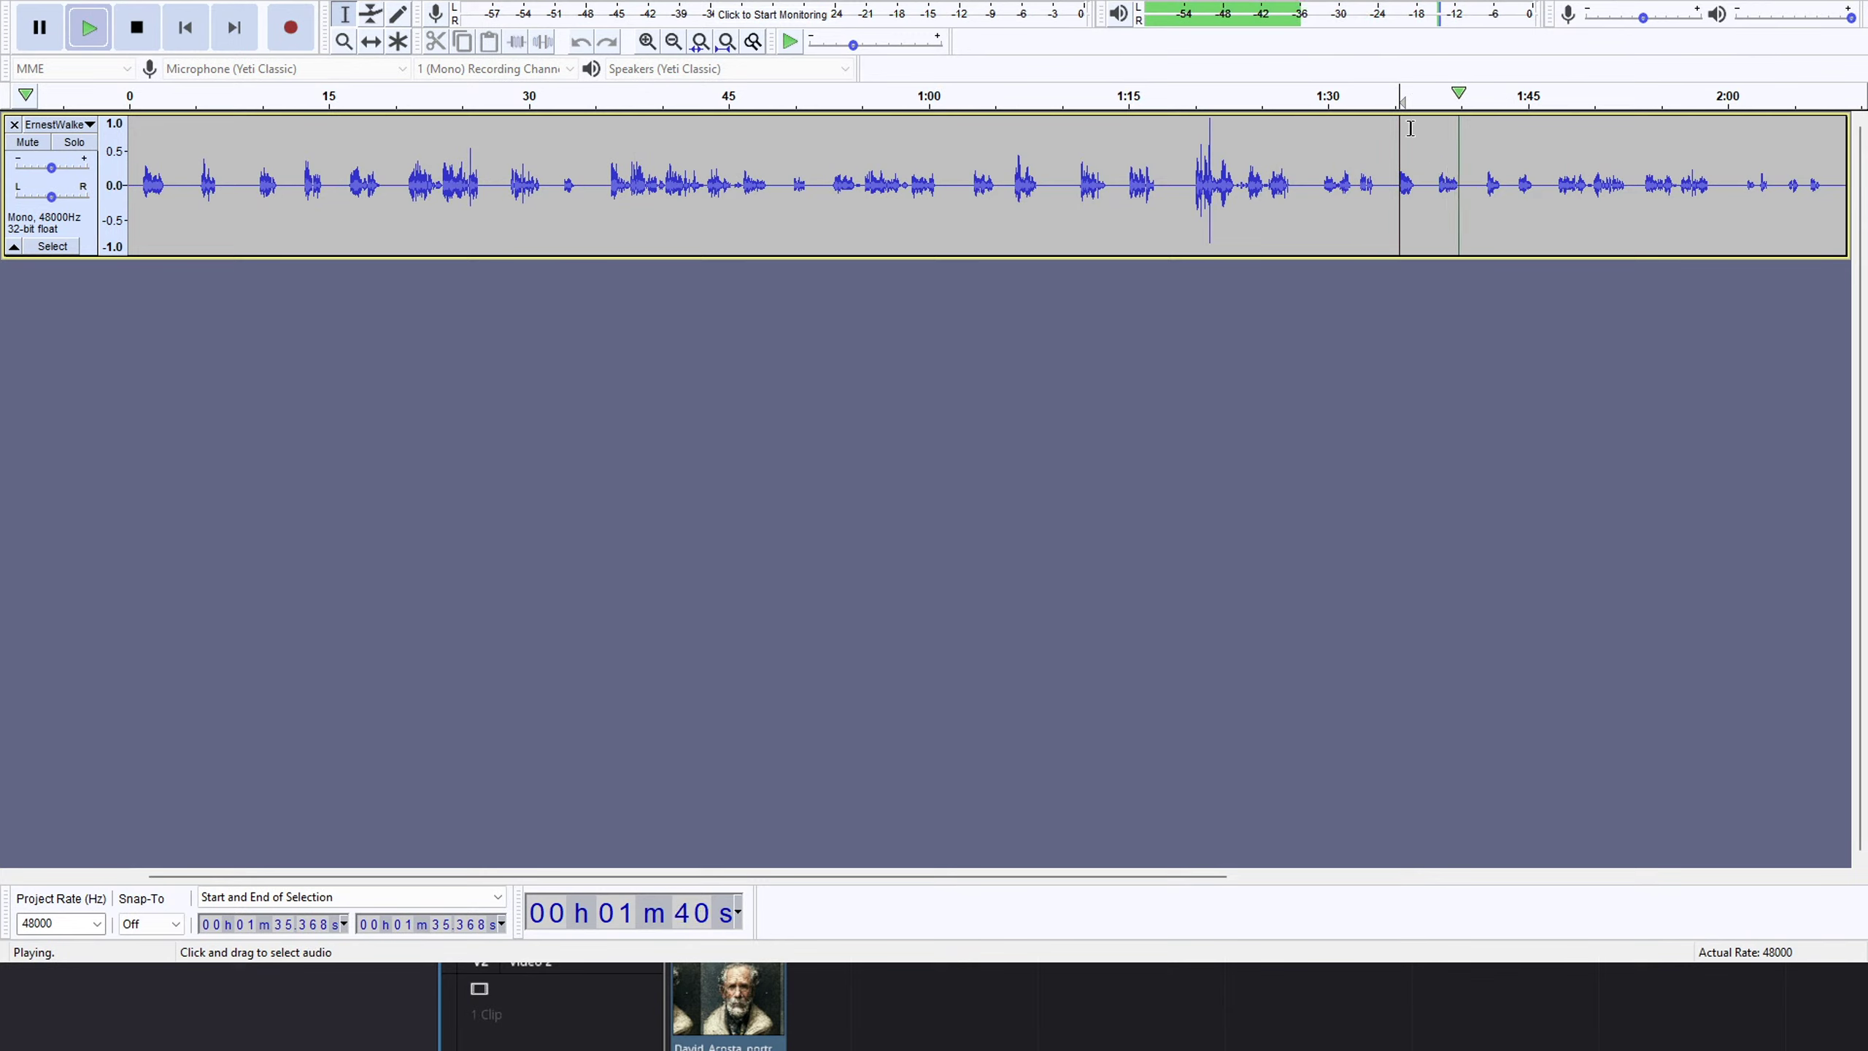
left_click(1440, 103)
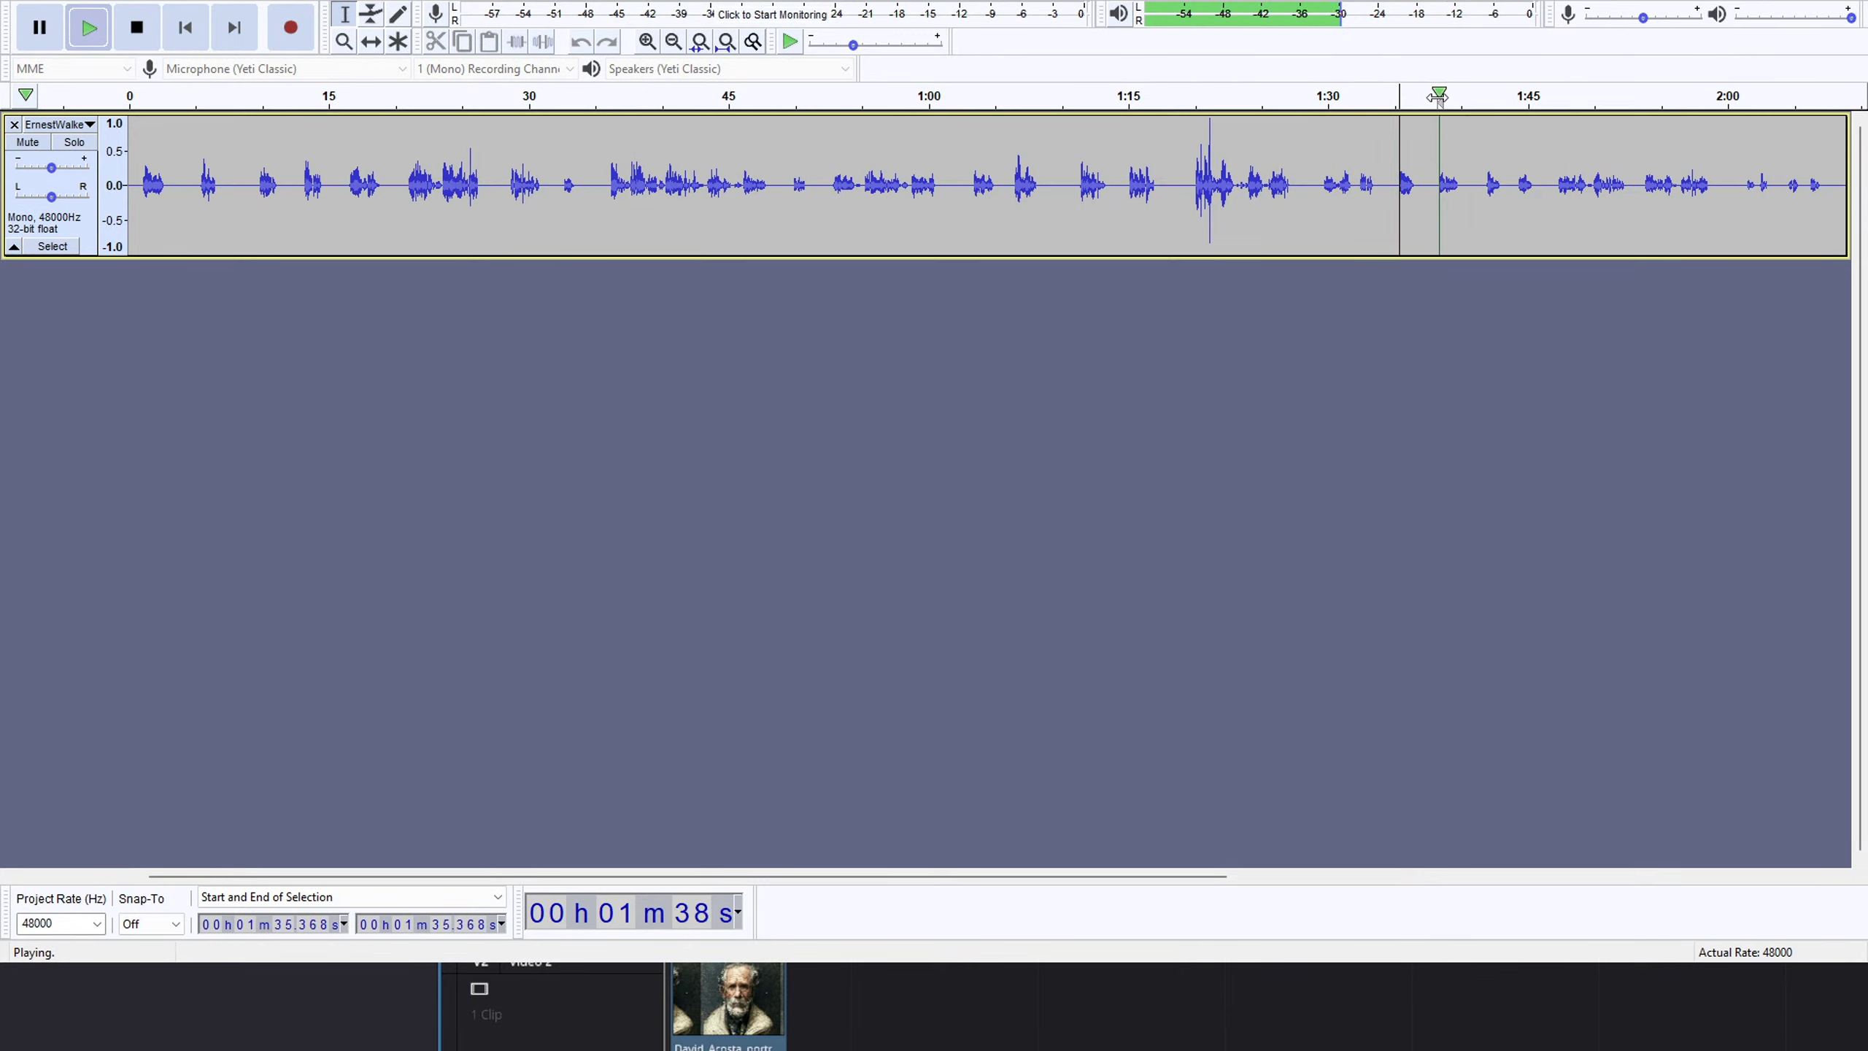
left_click(1381, 95)
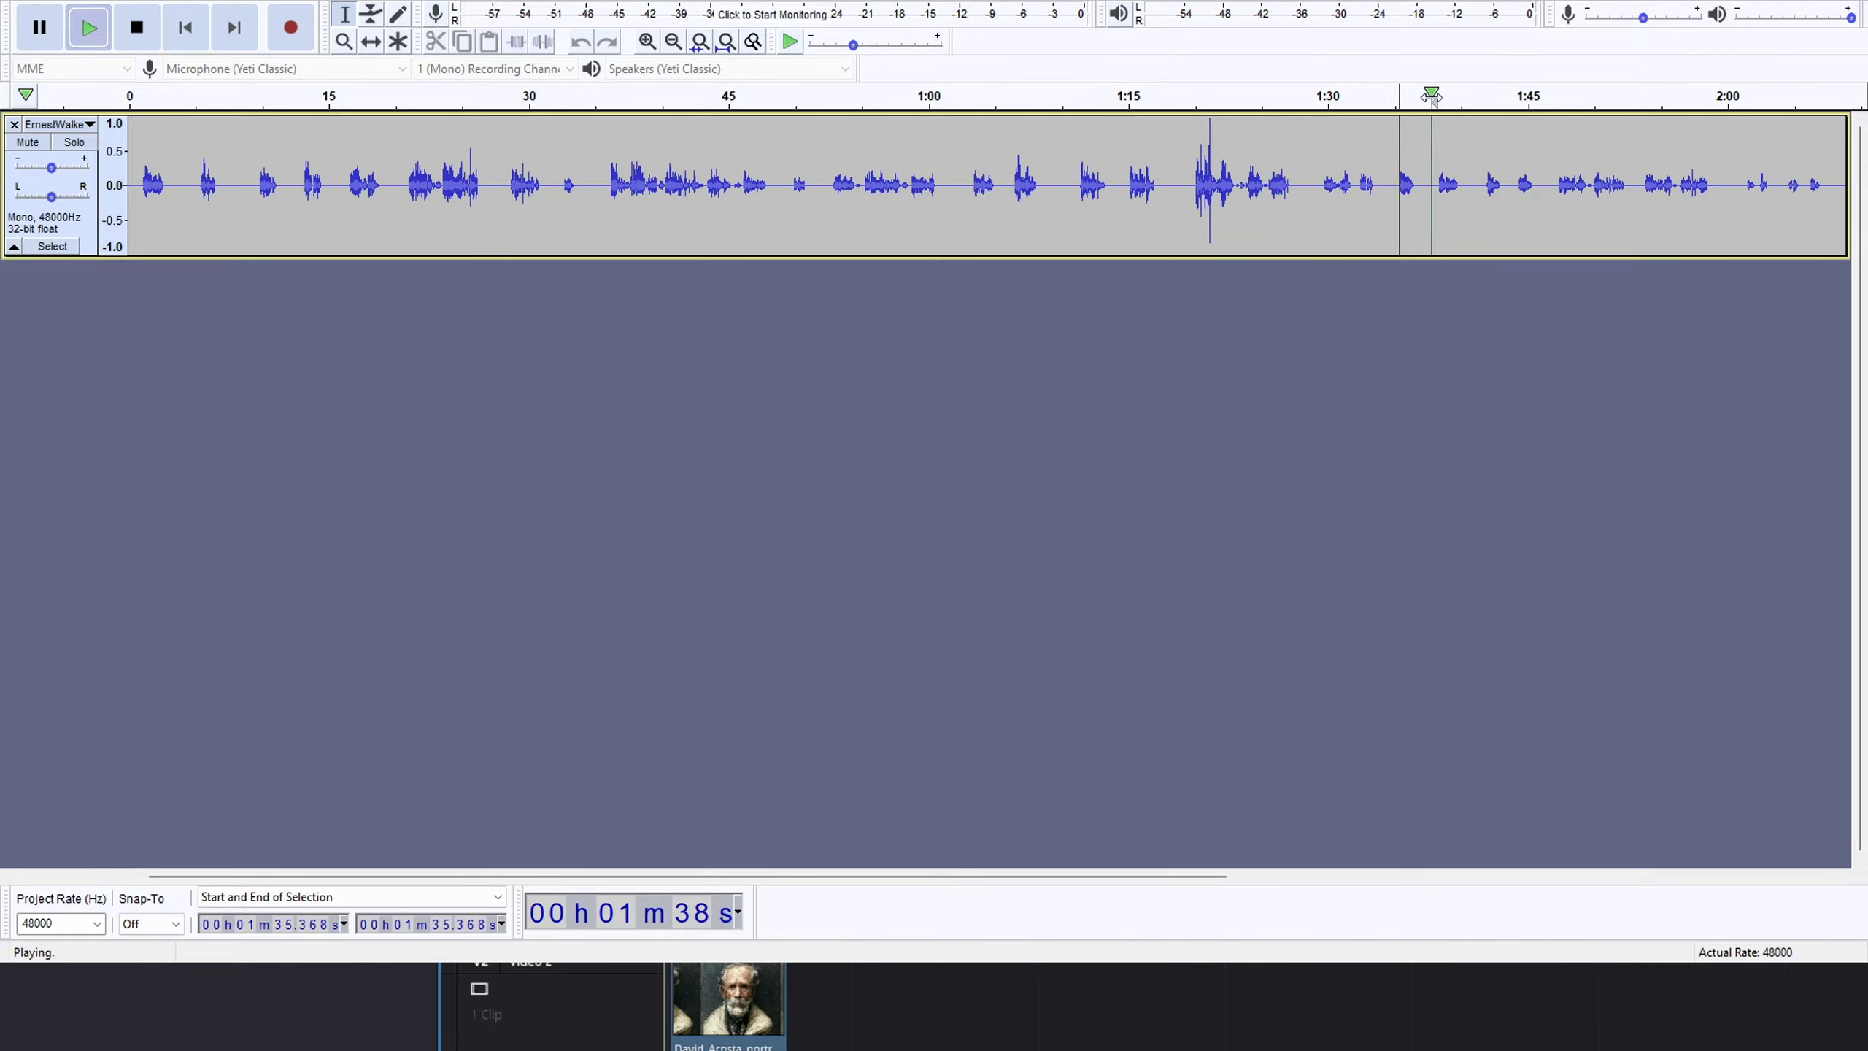
left_click_drag(1433, 190, 1481, 193)
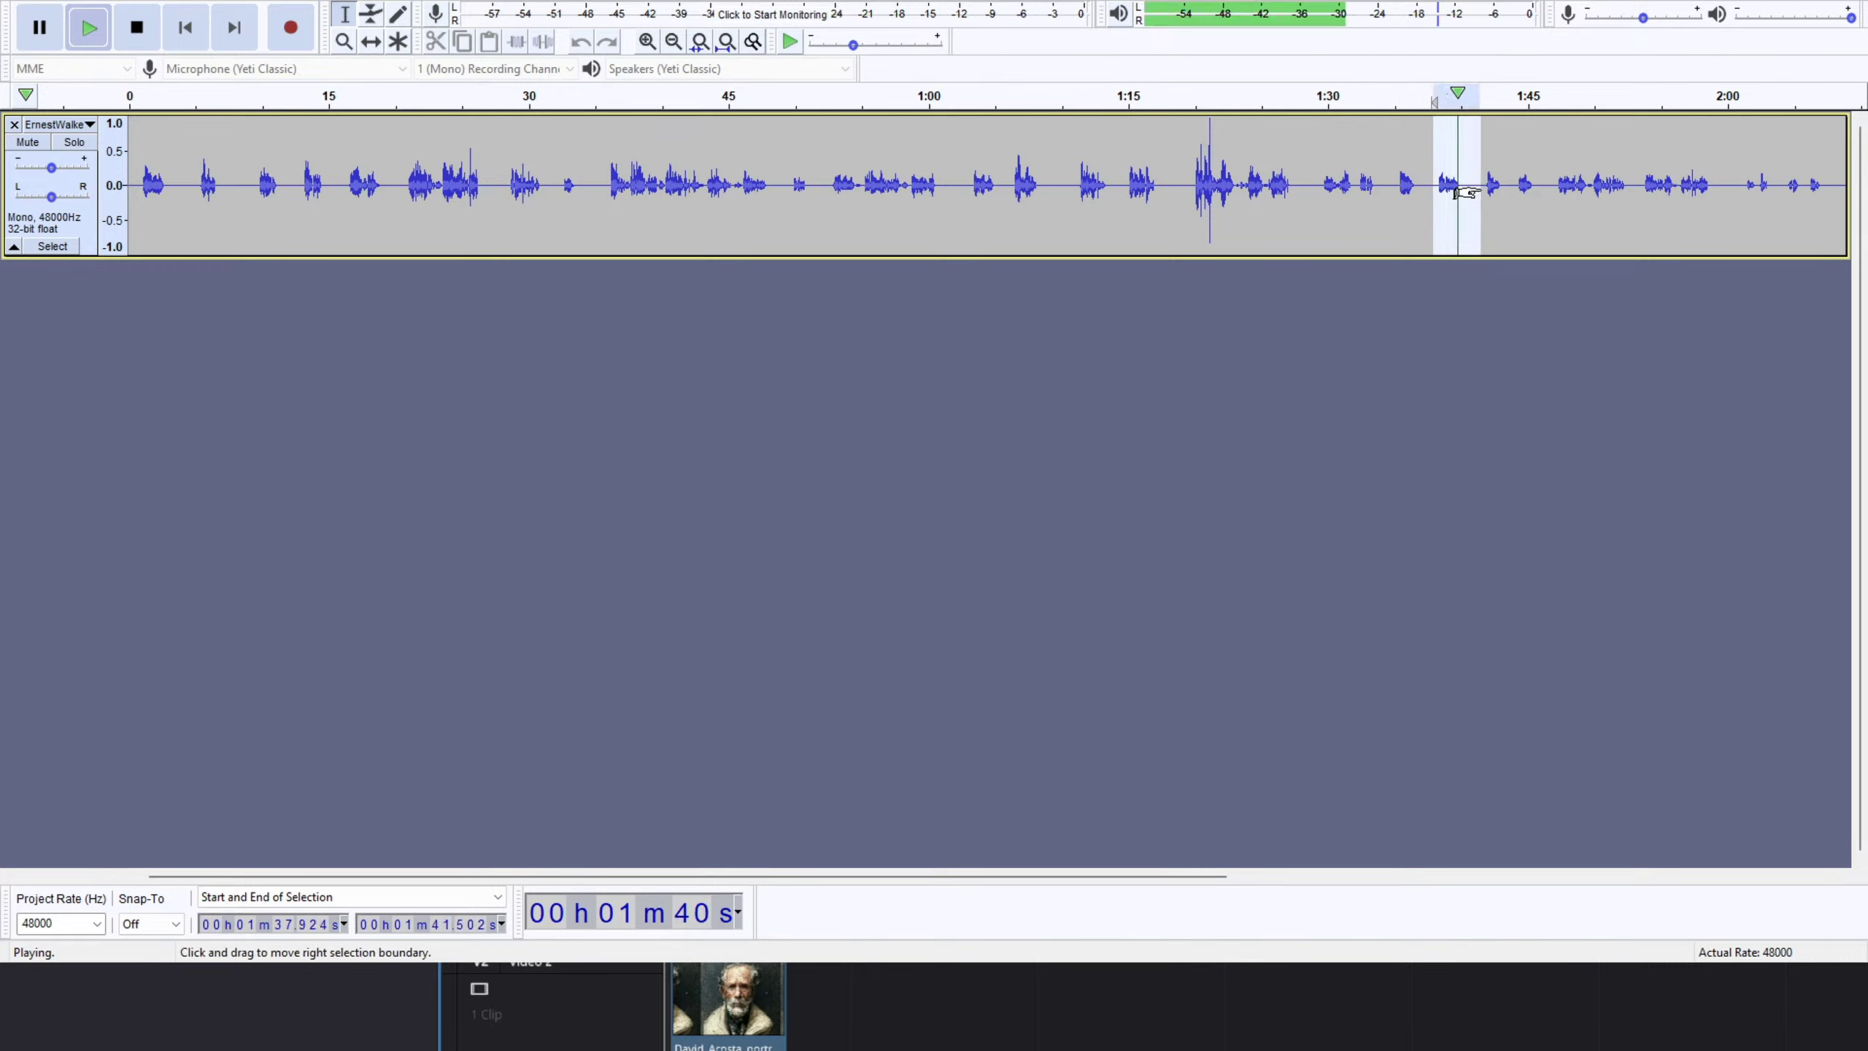
key("space")
key("Left")
key("space")
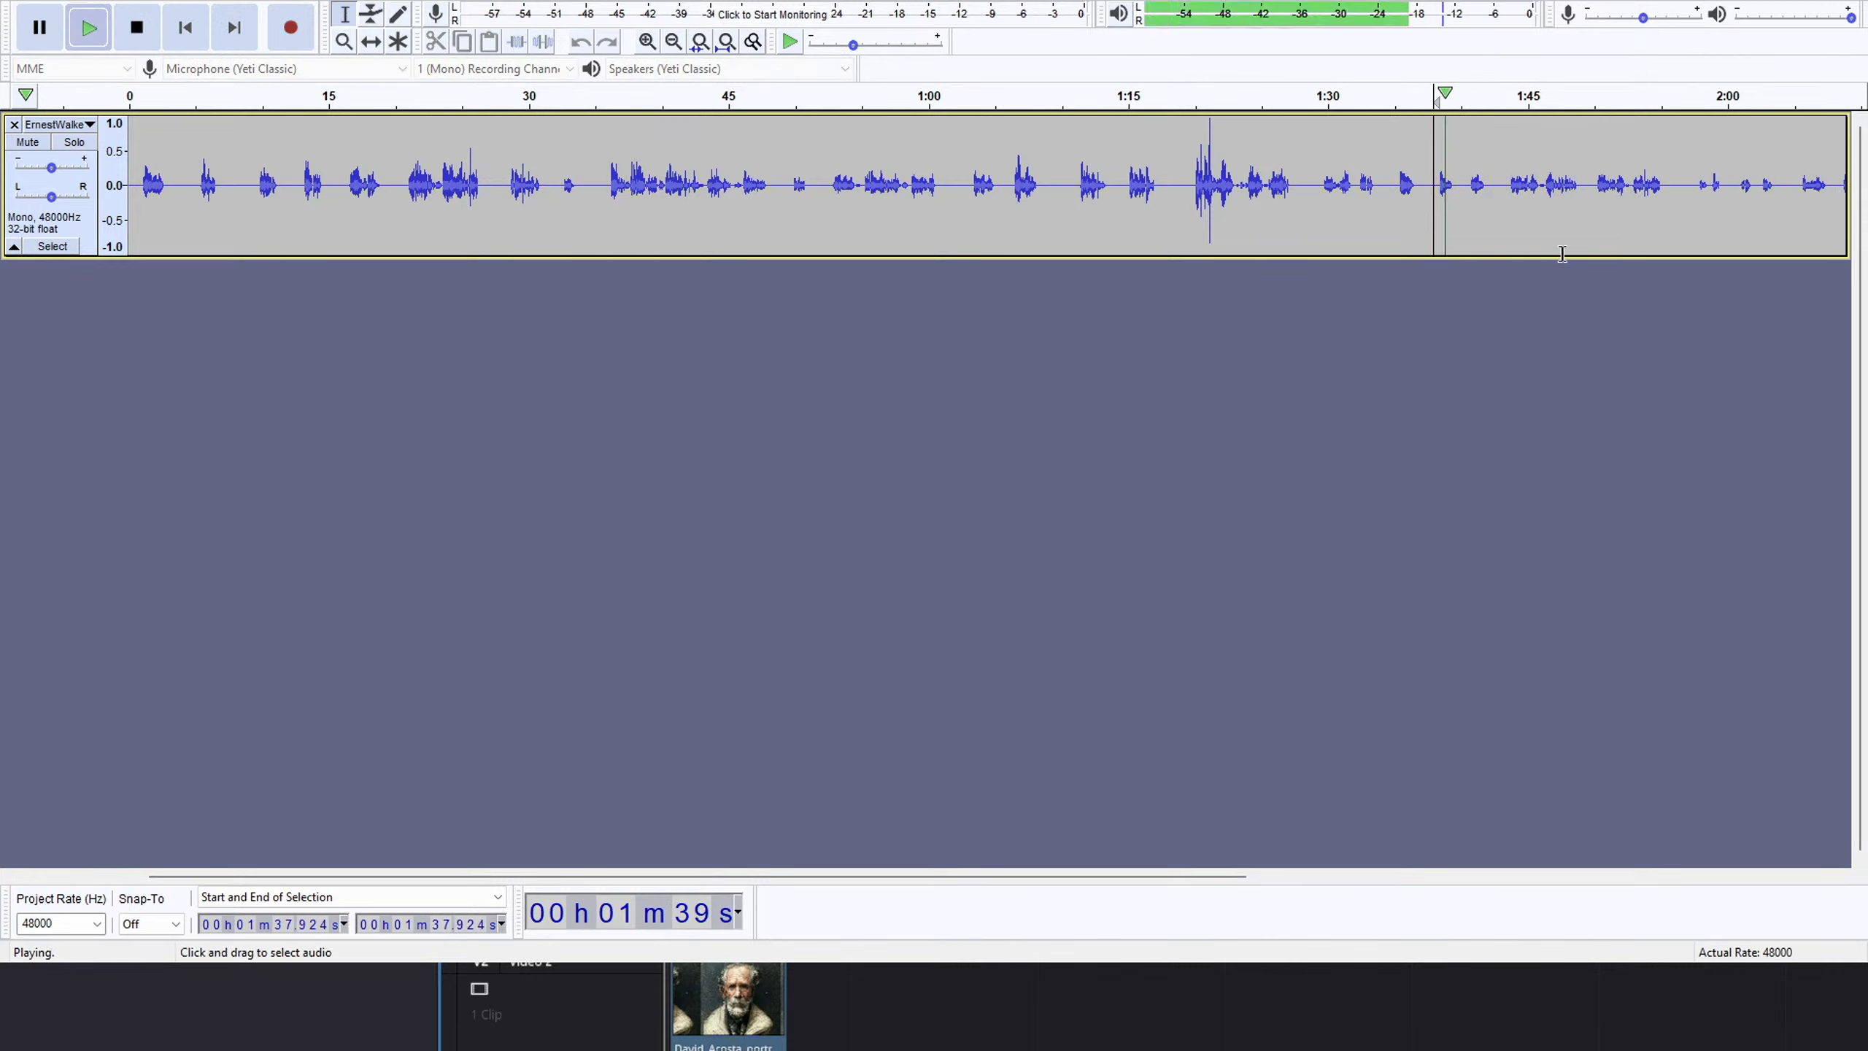
Stop playback and delete the audio from about 1:37.9 to 1:40.2.
left_click(1463, 213, "shift")
key("space")
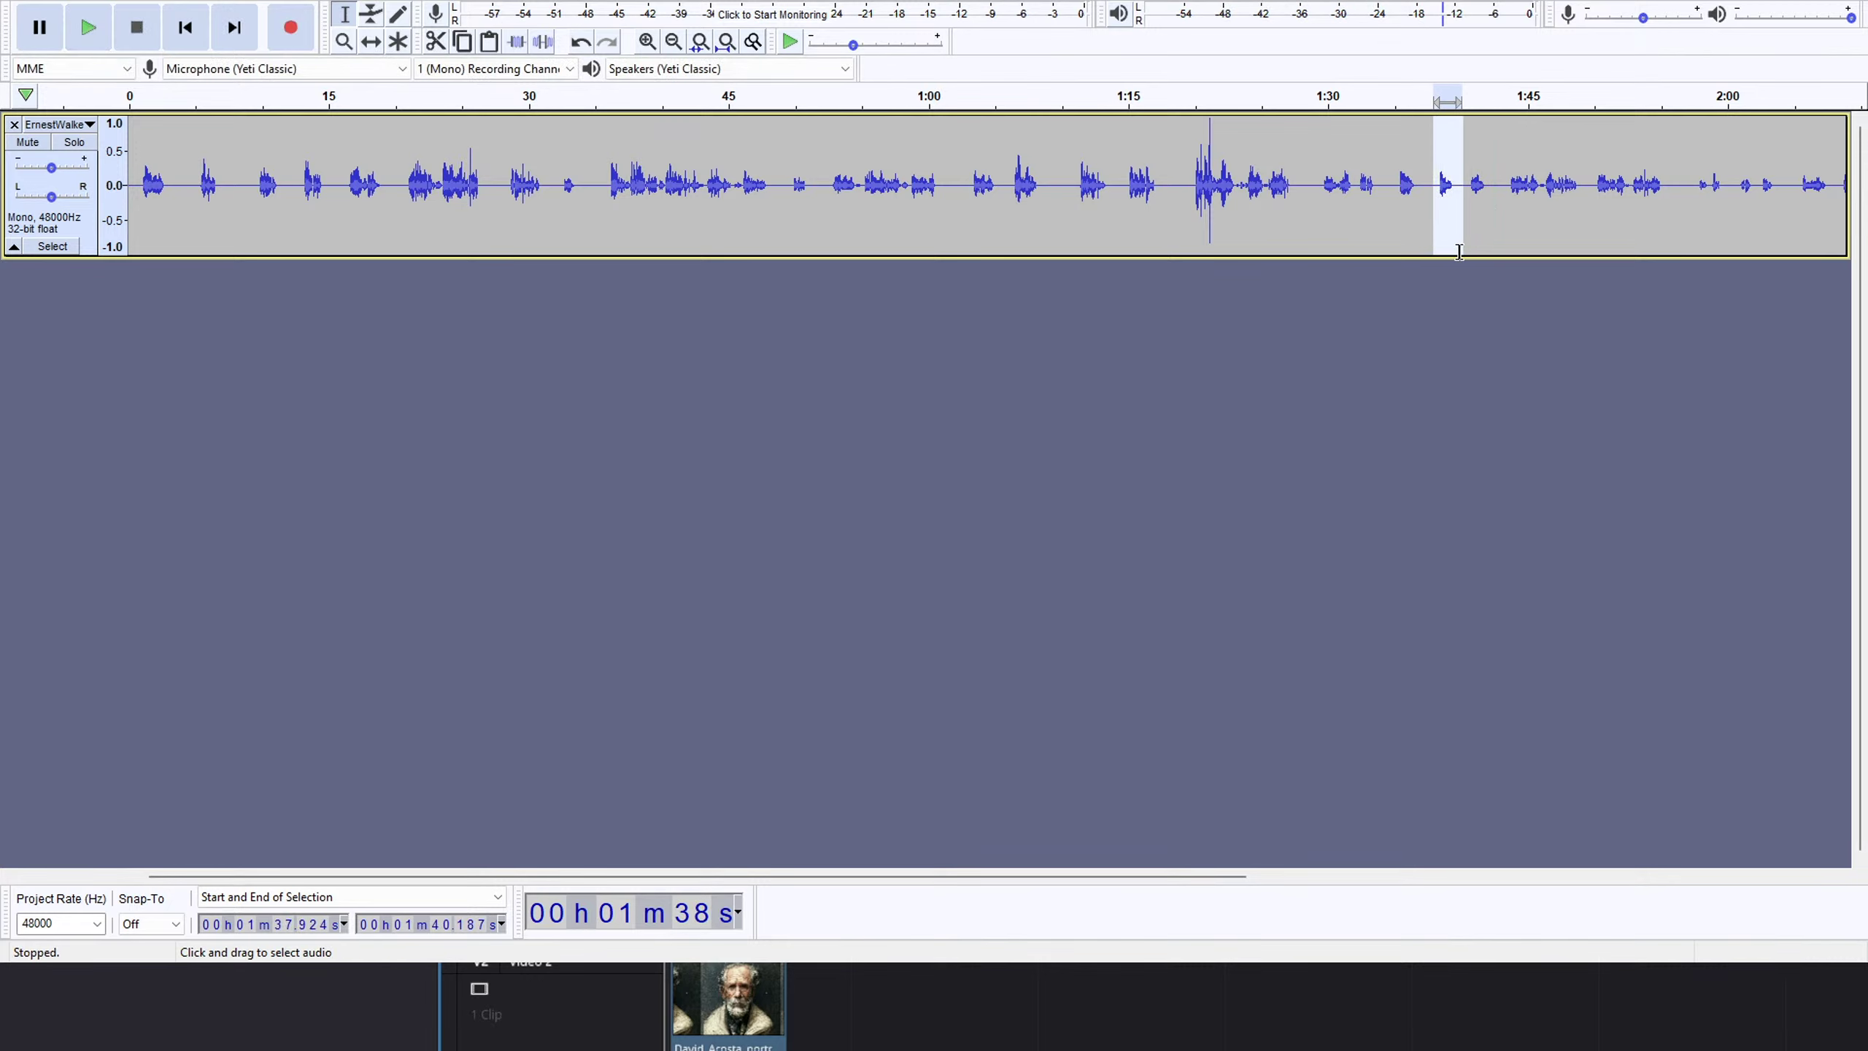
key("Delete")
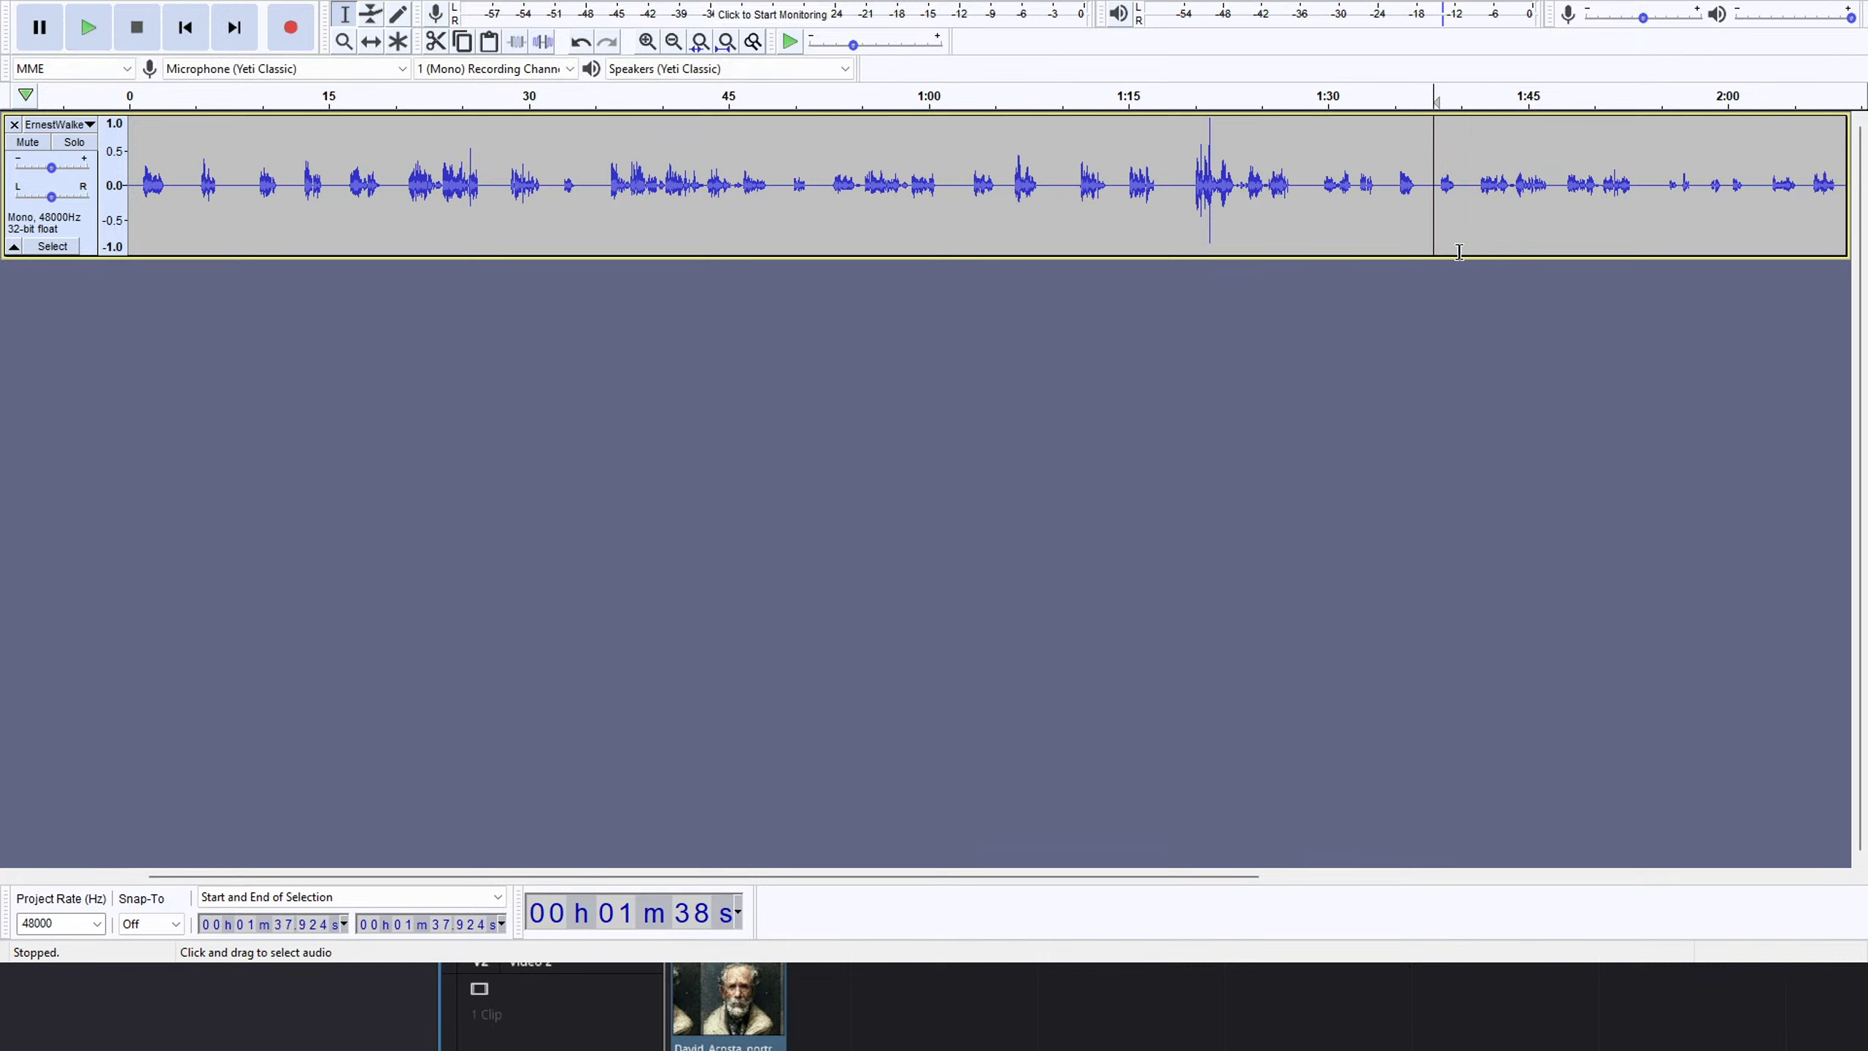
Play the takes from about 1:41, and delete the audio from about 1:40.7 to 1:47.3.
left_click(1473, 177)
key("space")
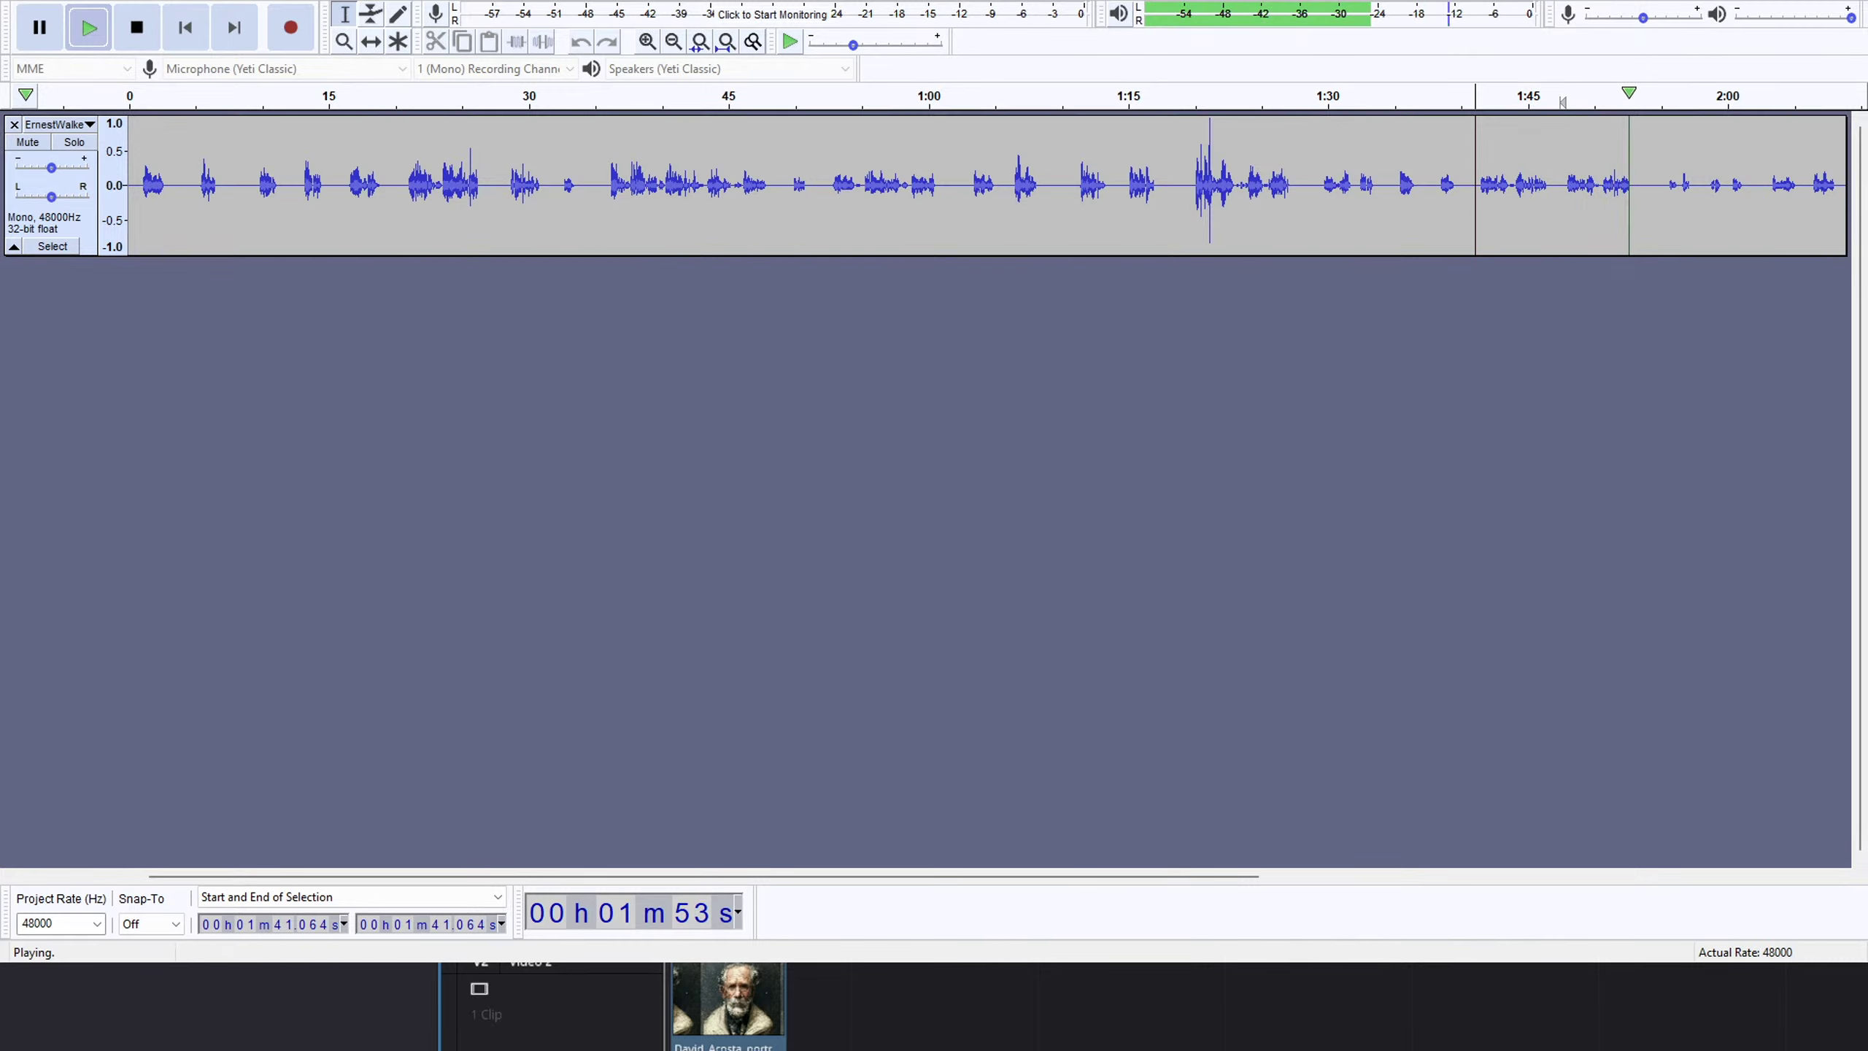
left_click(1285, 577)
key("space")
left_click_drag(1470, 202, 1558, 206)
key("Delete")
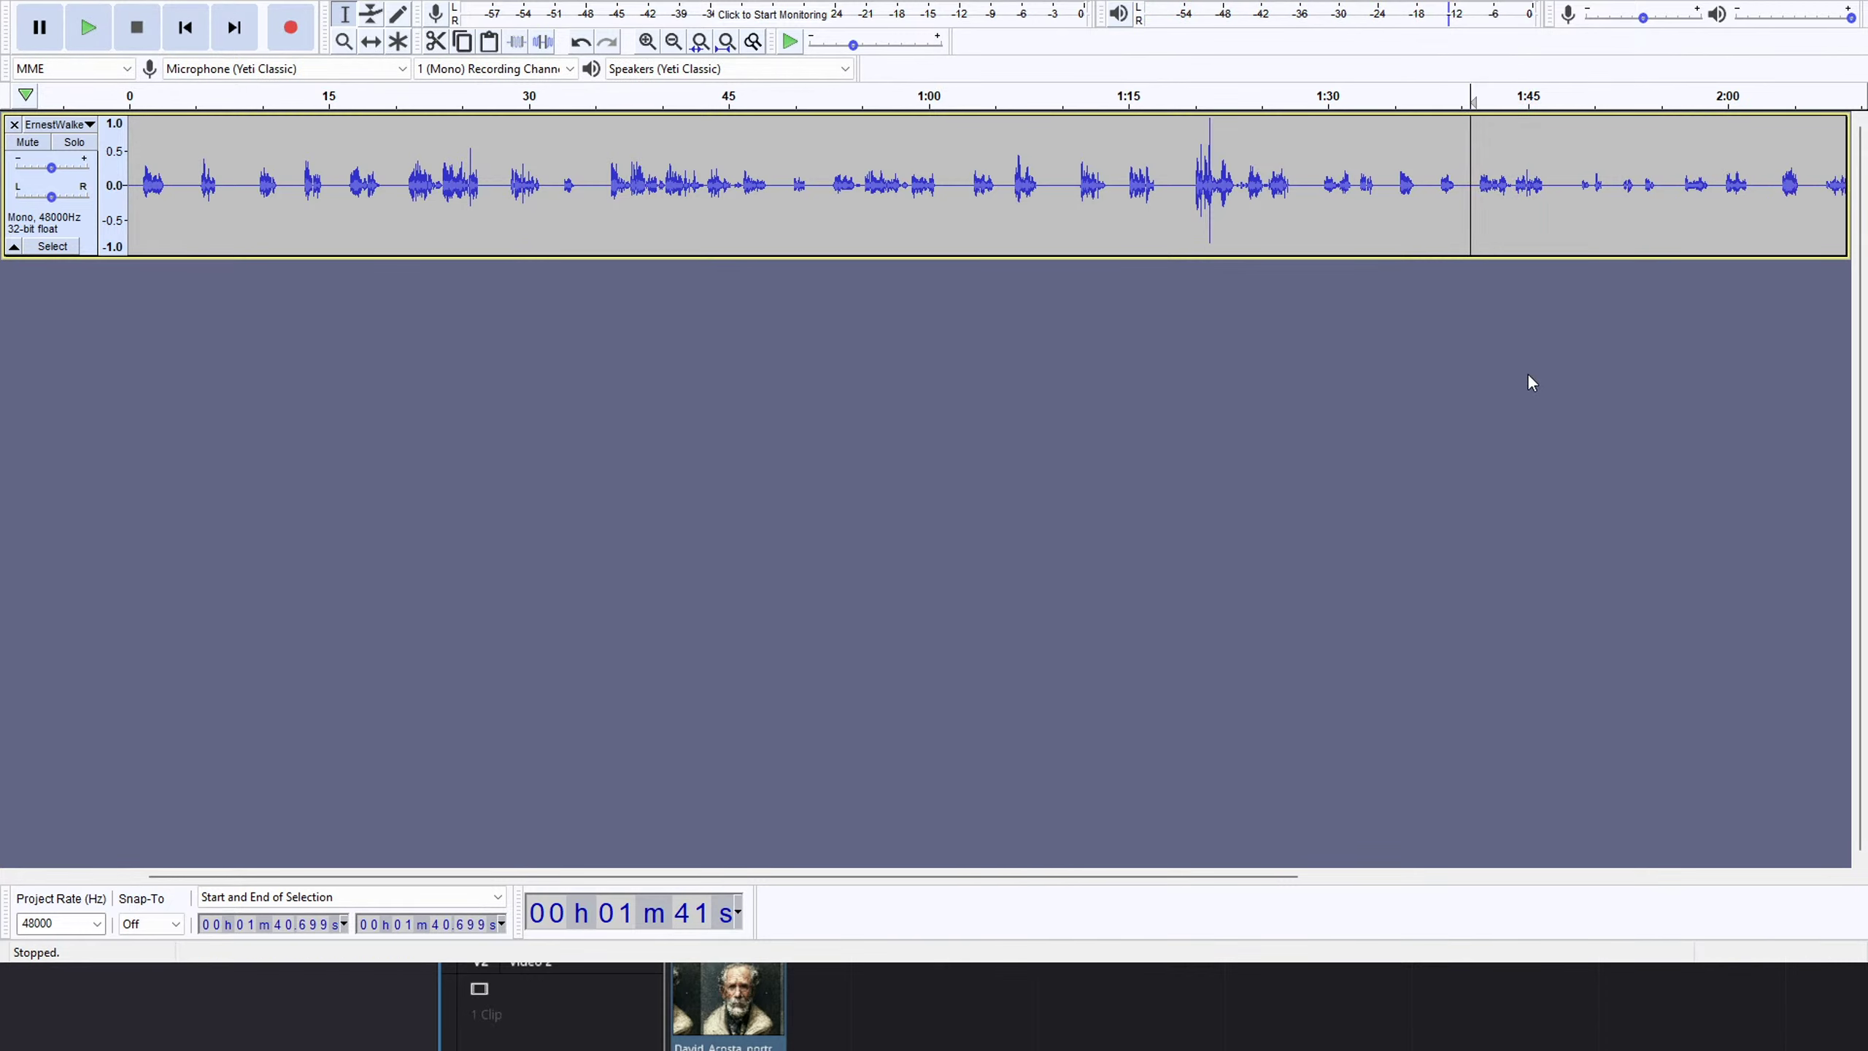
Play the short takes repeatedly from about 1:48.4, and check them once more from about 1:48.8.
left_click(1574, 213)
key("space")
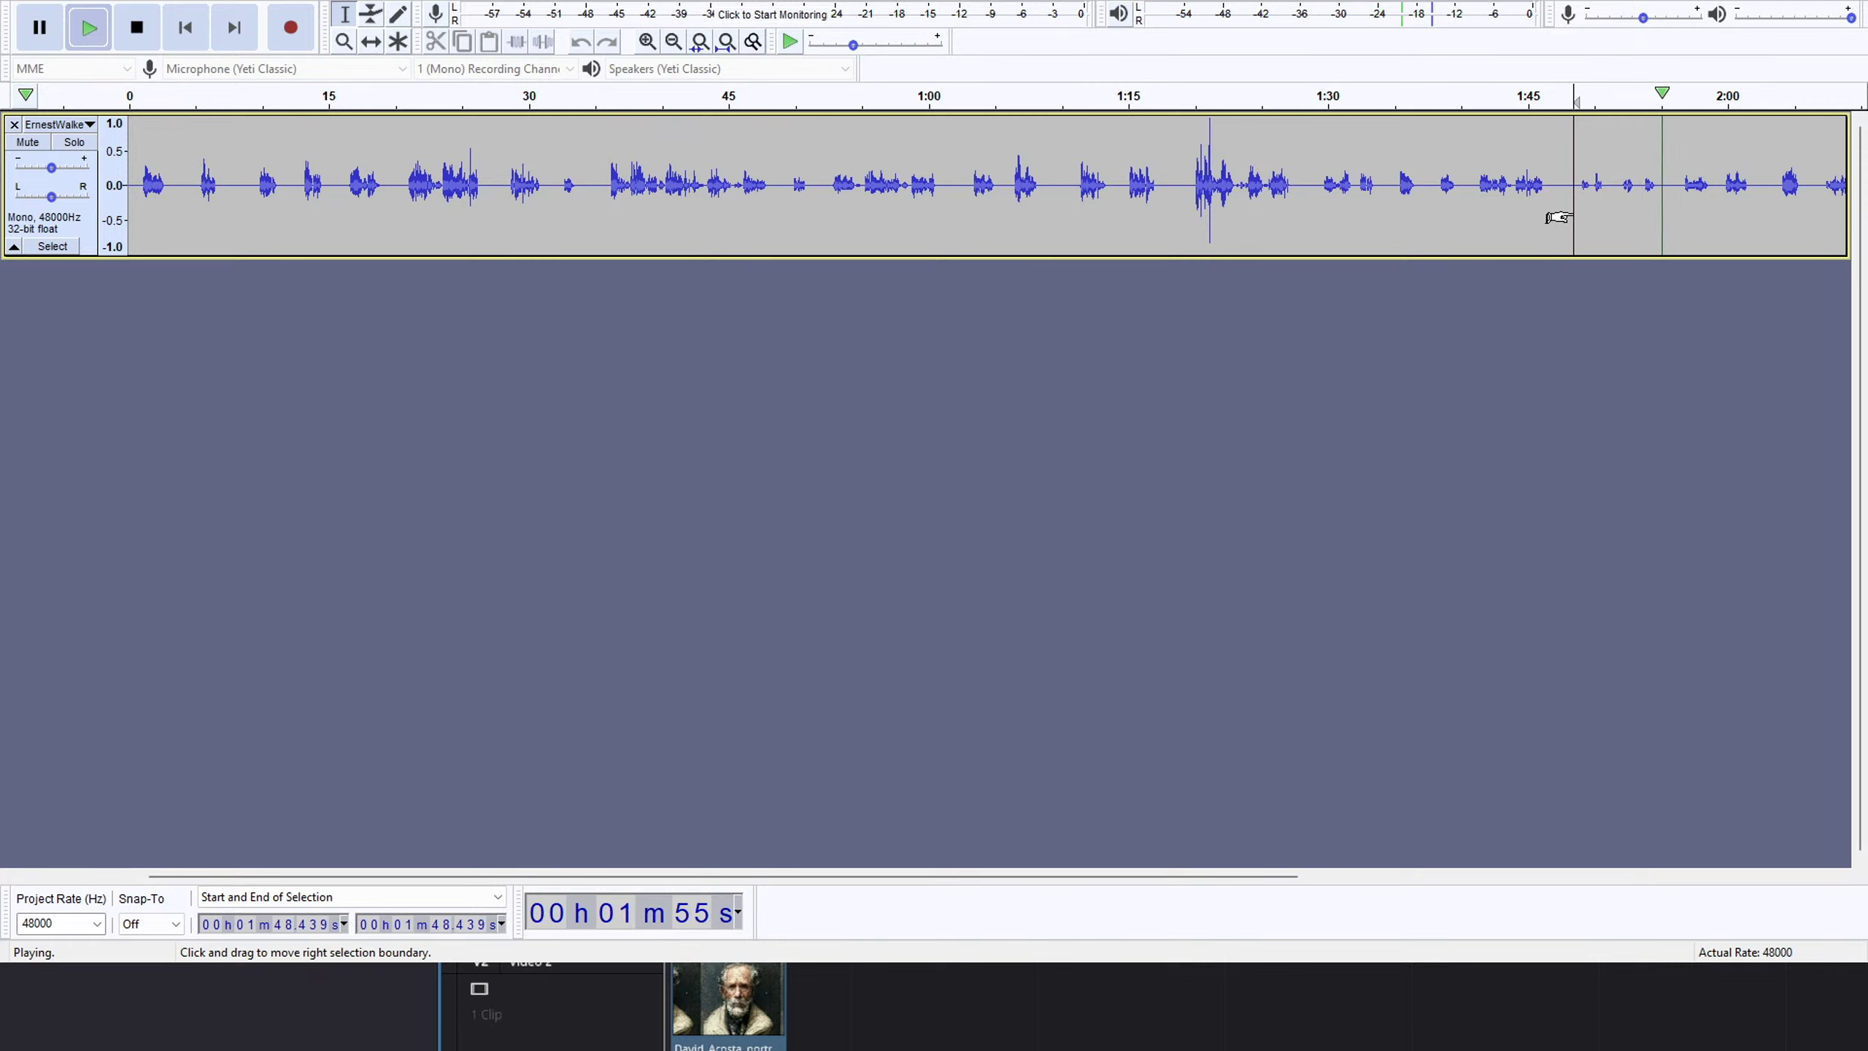
key("space")
key("space")
key("space")
left_click(694, 1048)
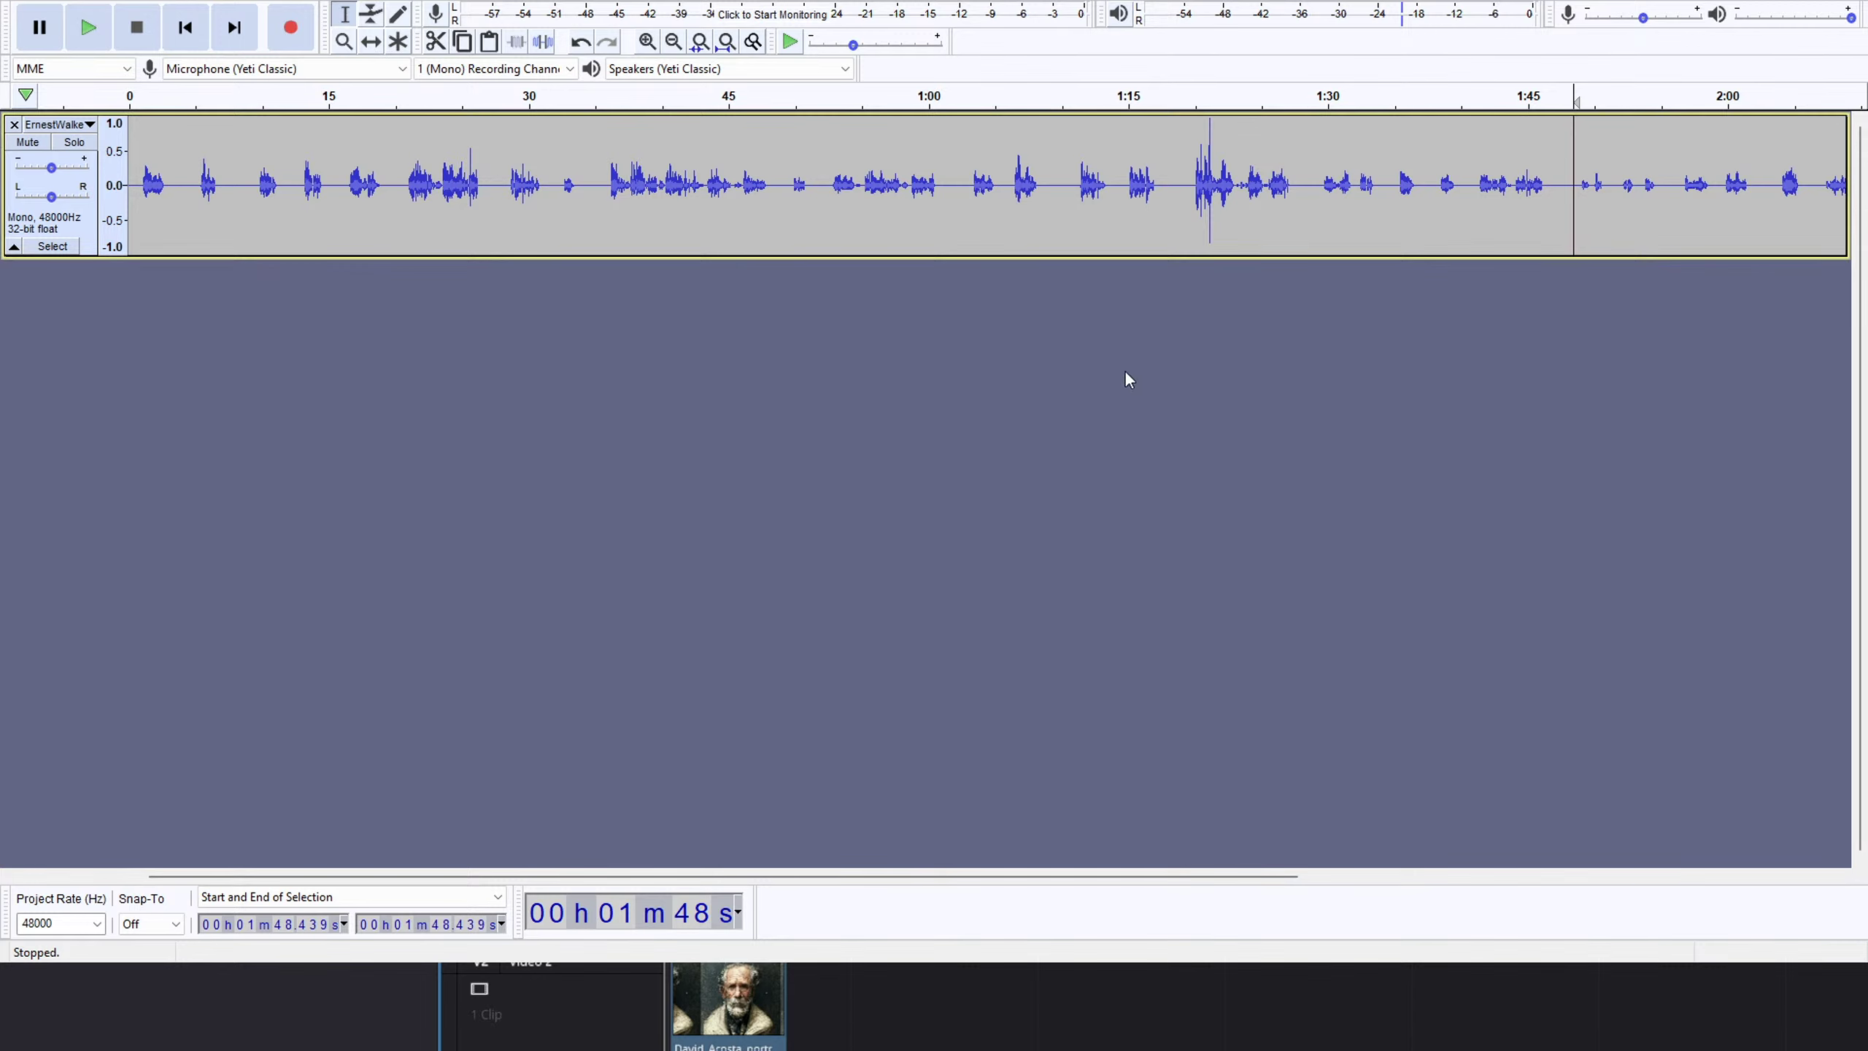
key("space")
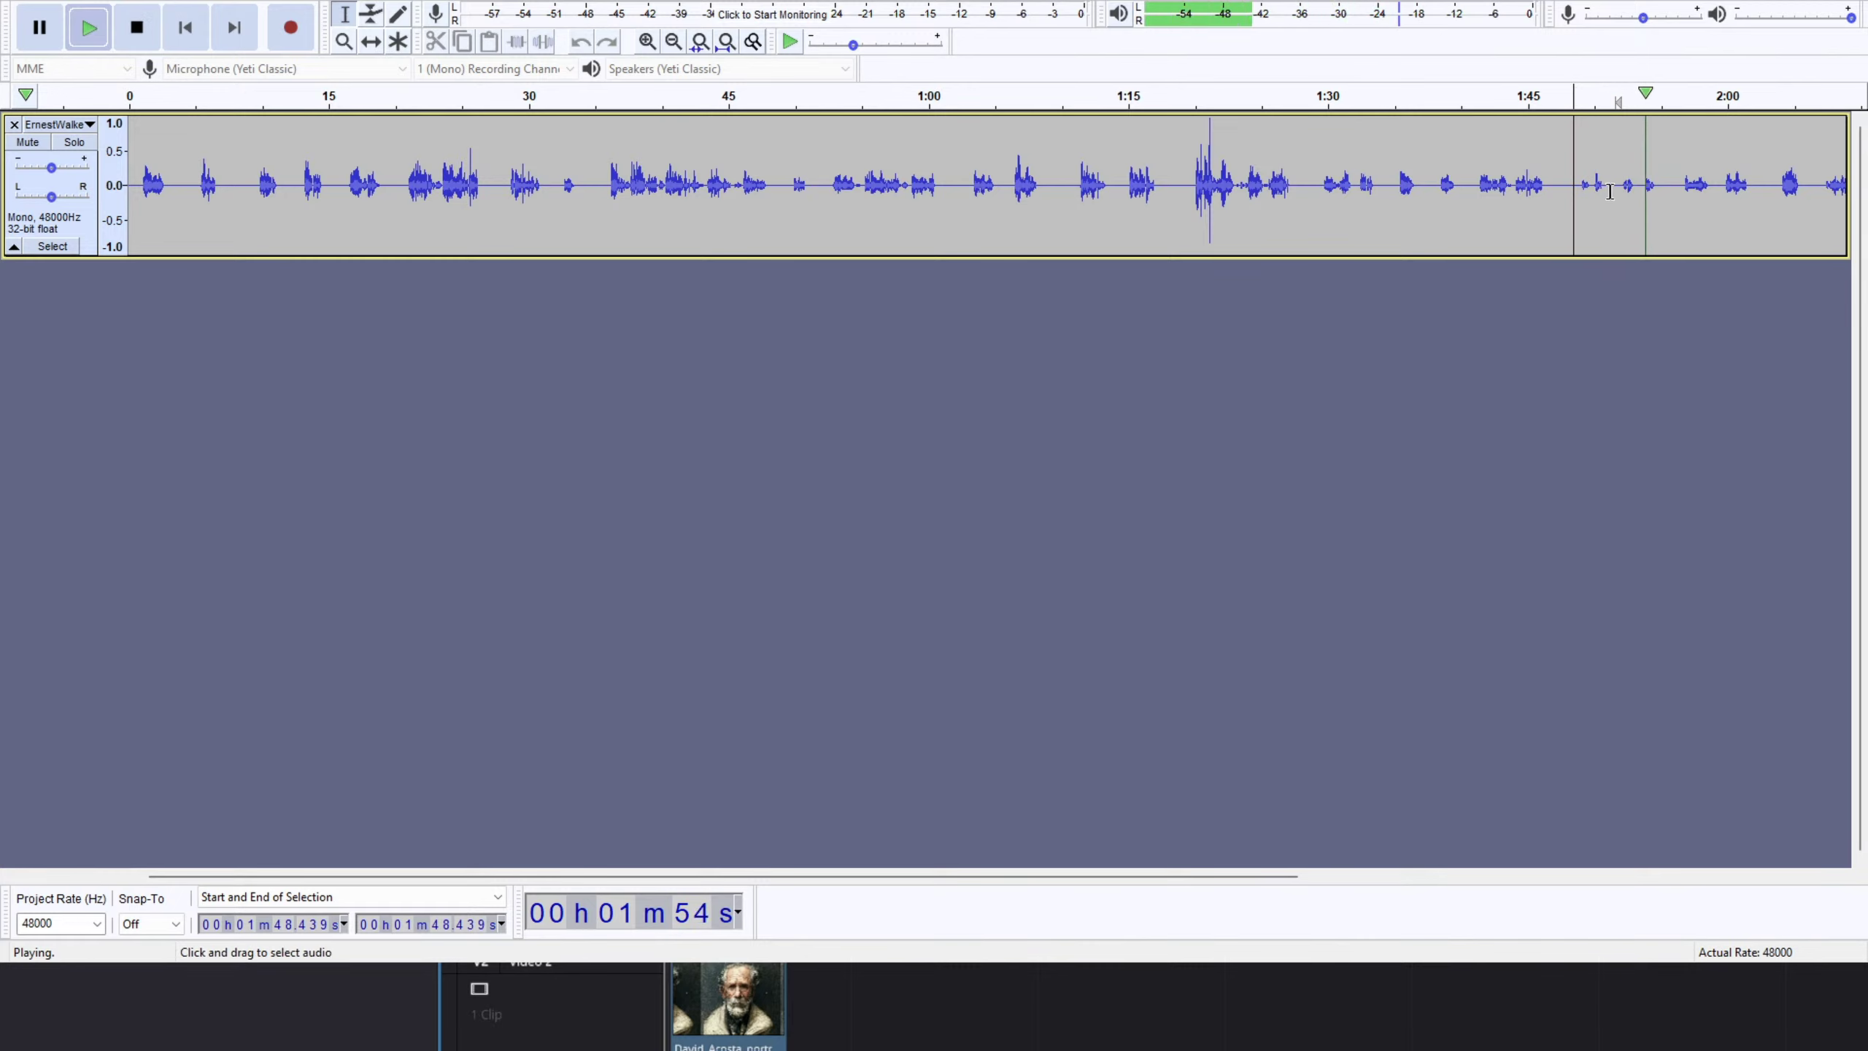
key("space")
left_click(1579, 193)
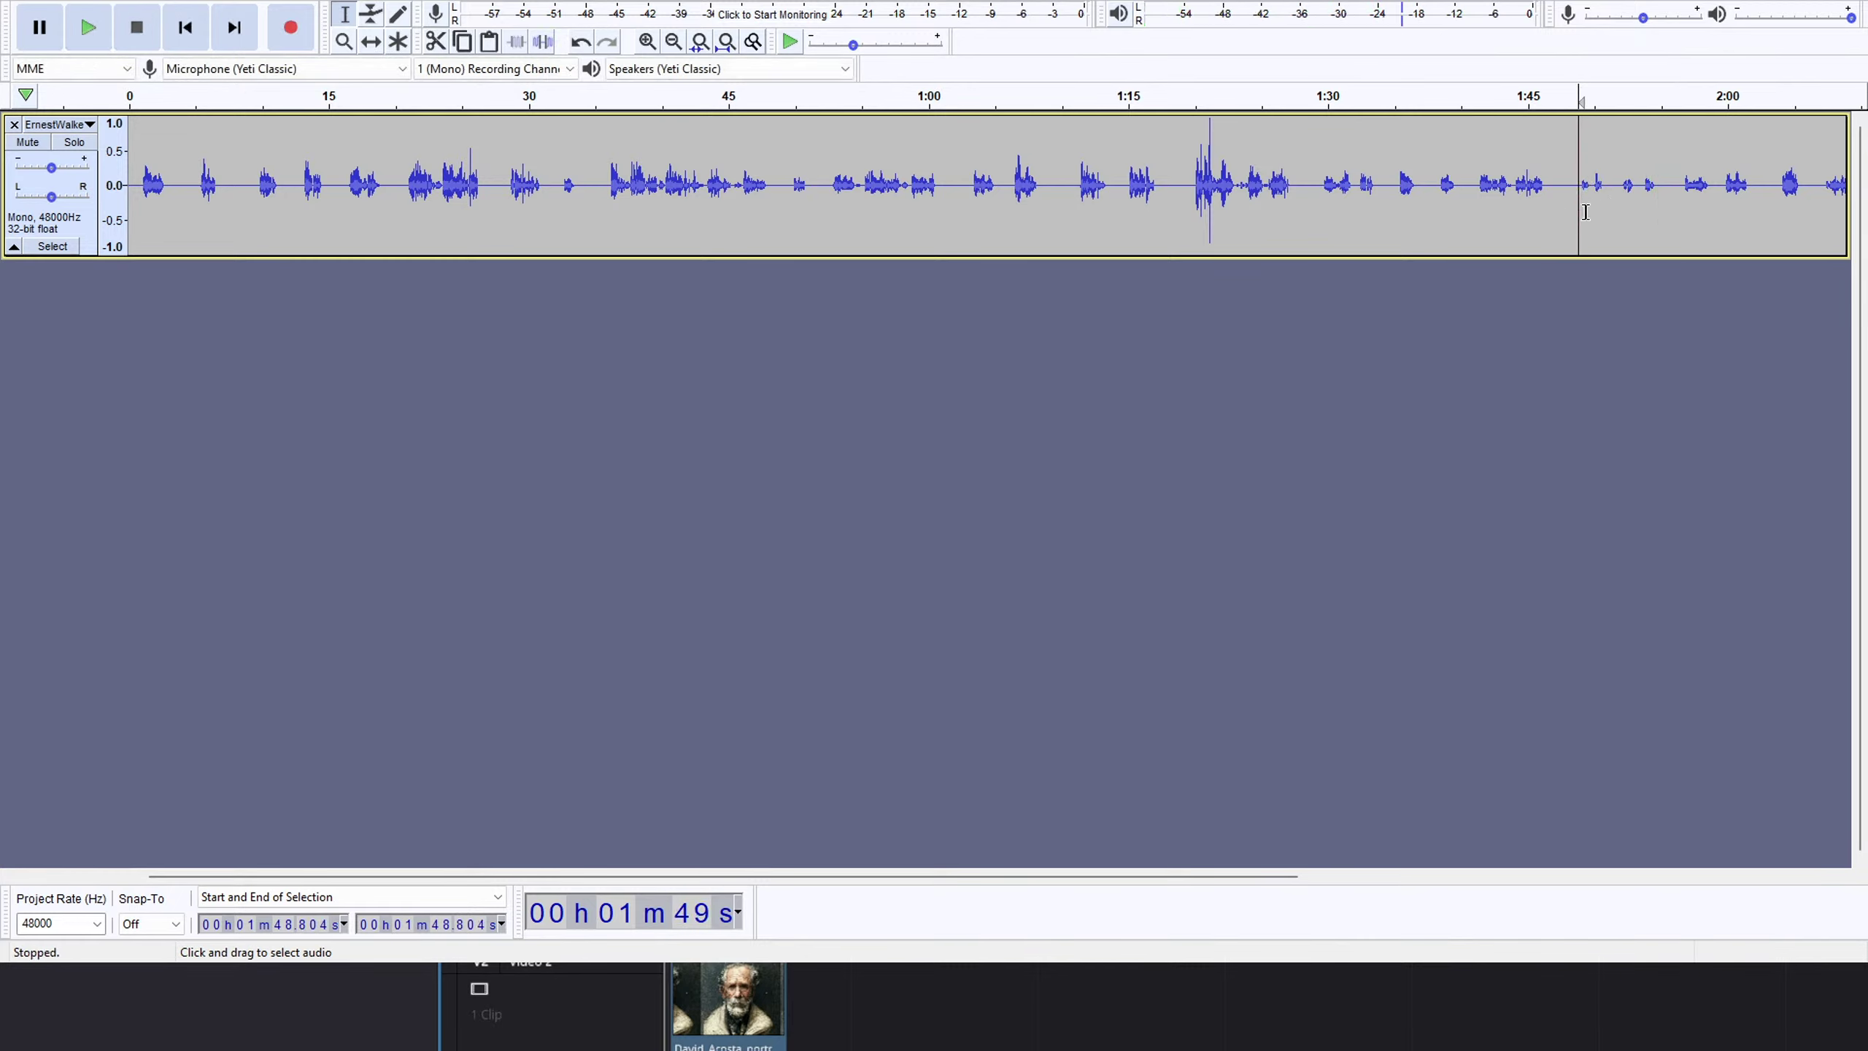
key("space")
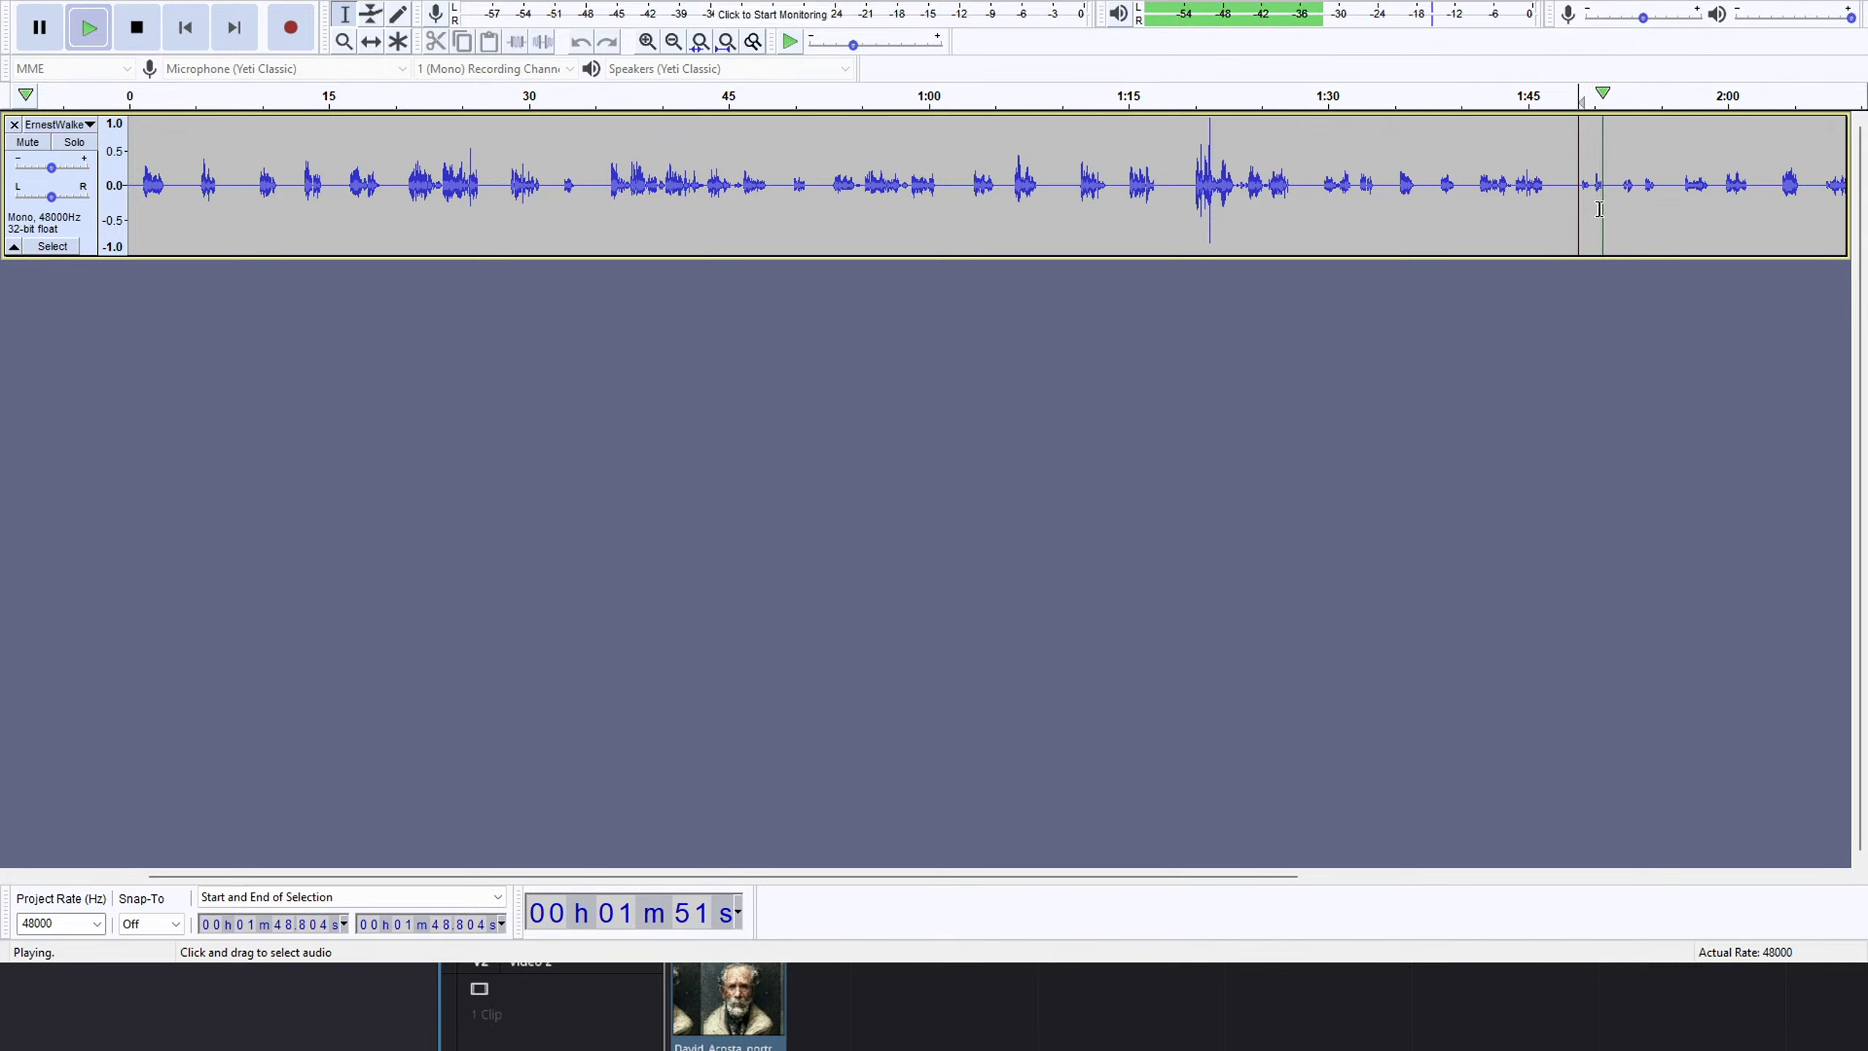
key("space")
left_click(1578, 193)
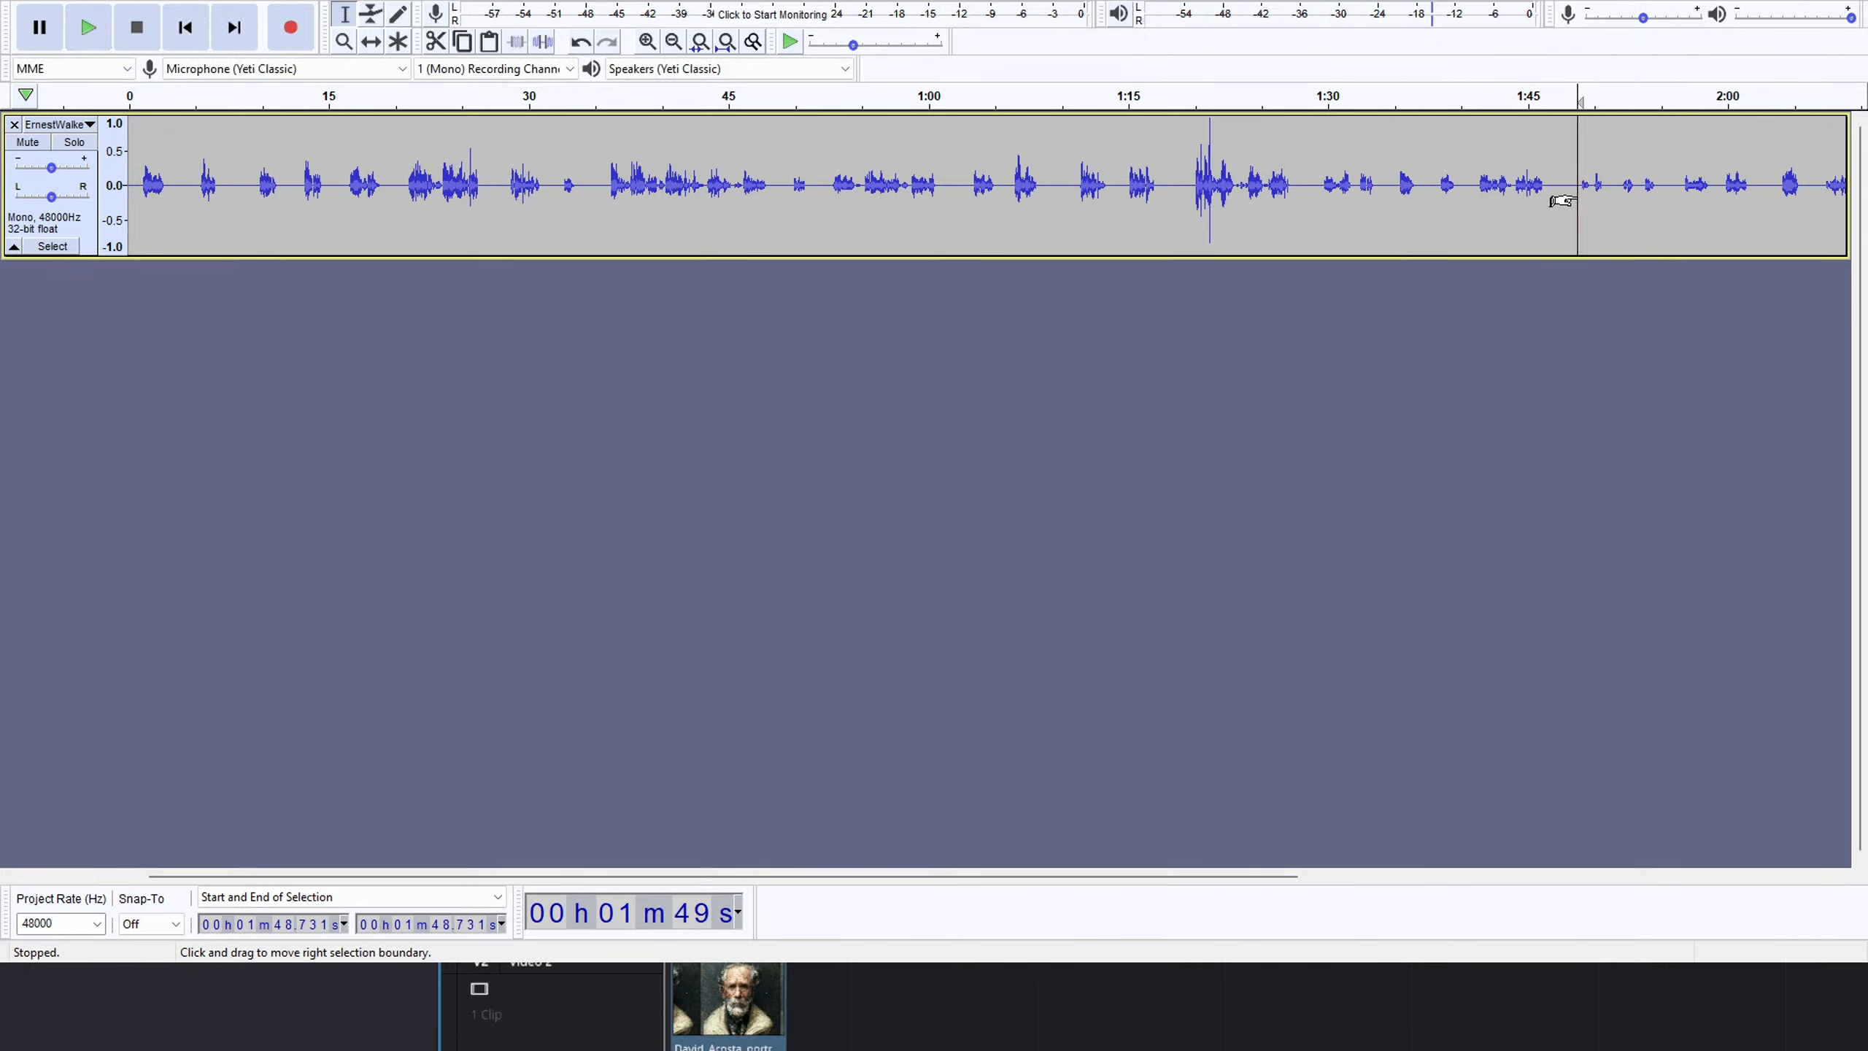
left_click(1617, 196)
left_click_drag(1613, 196, 1702, 176)
left_click(1608, 195)
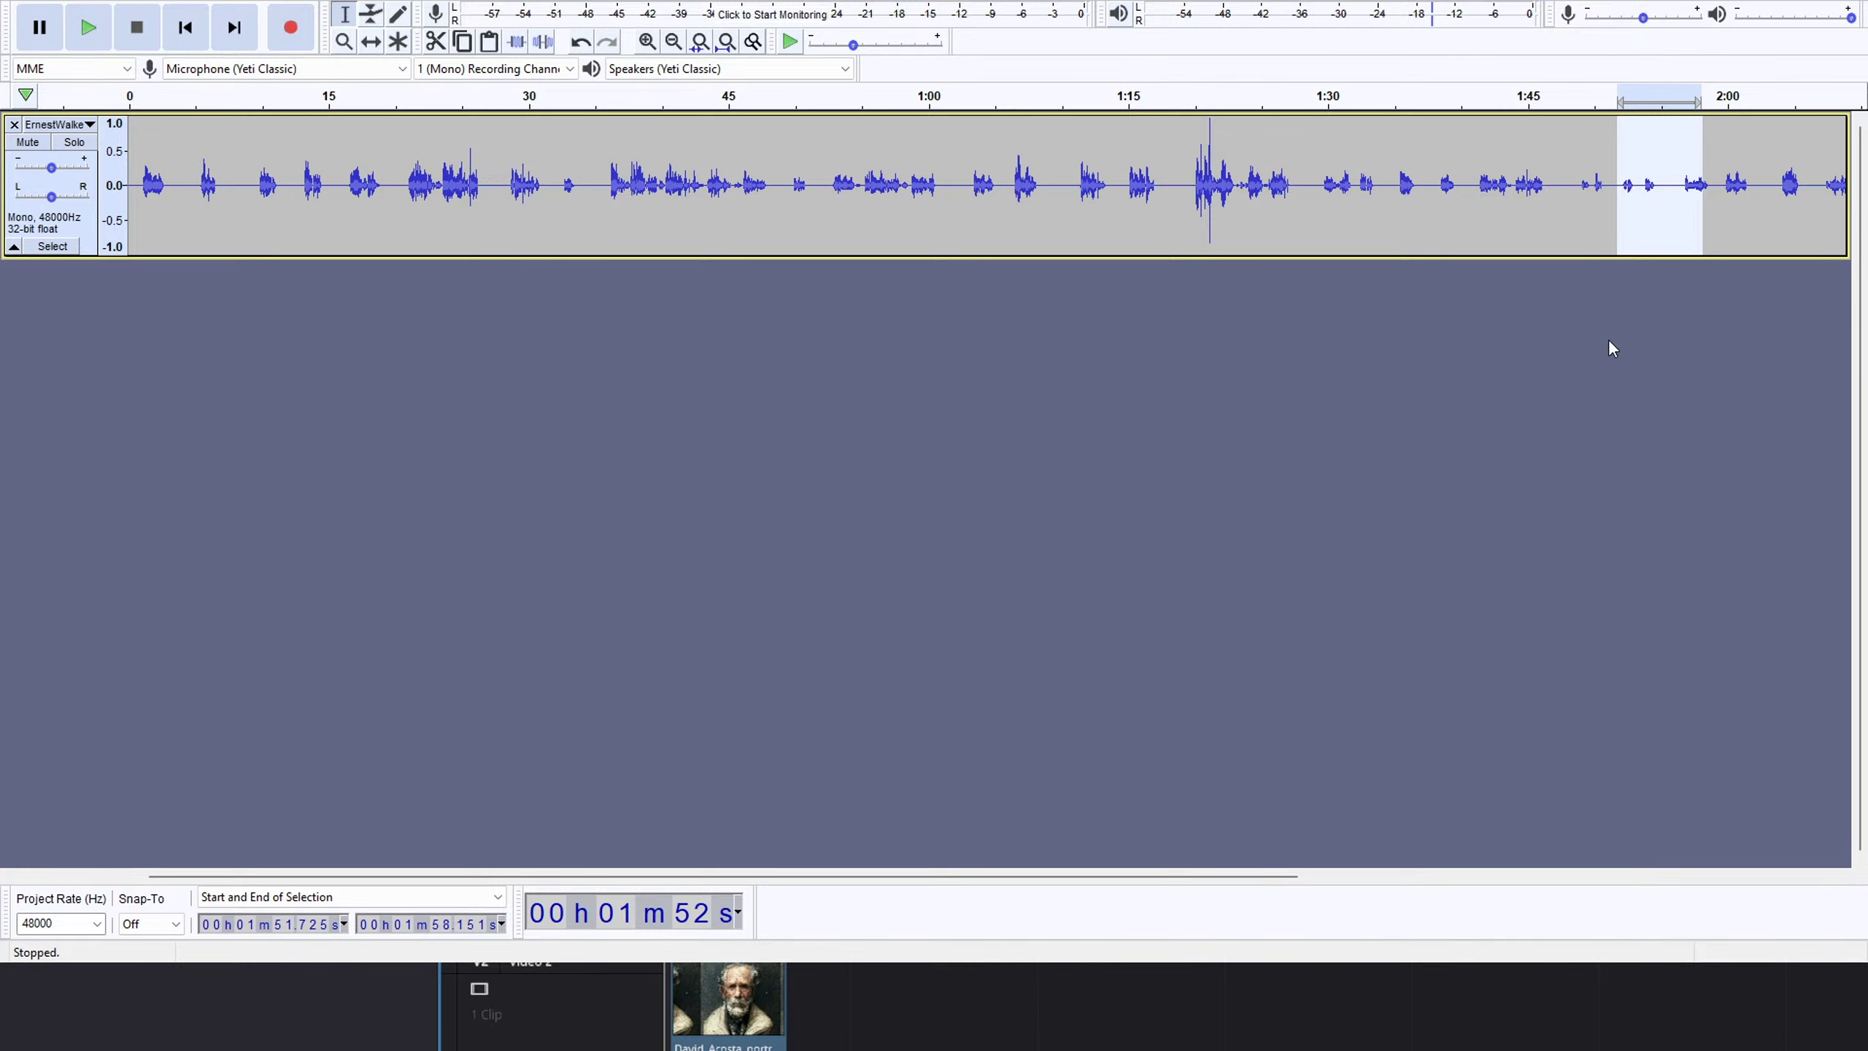
left_click(1583, 209)
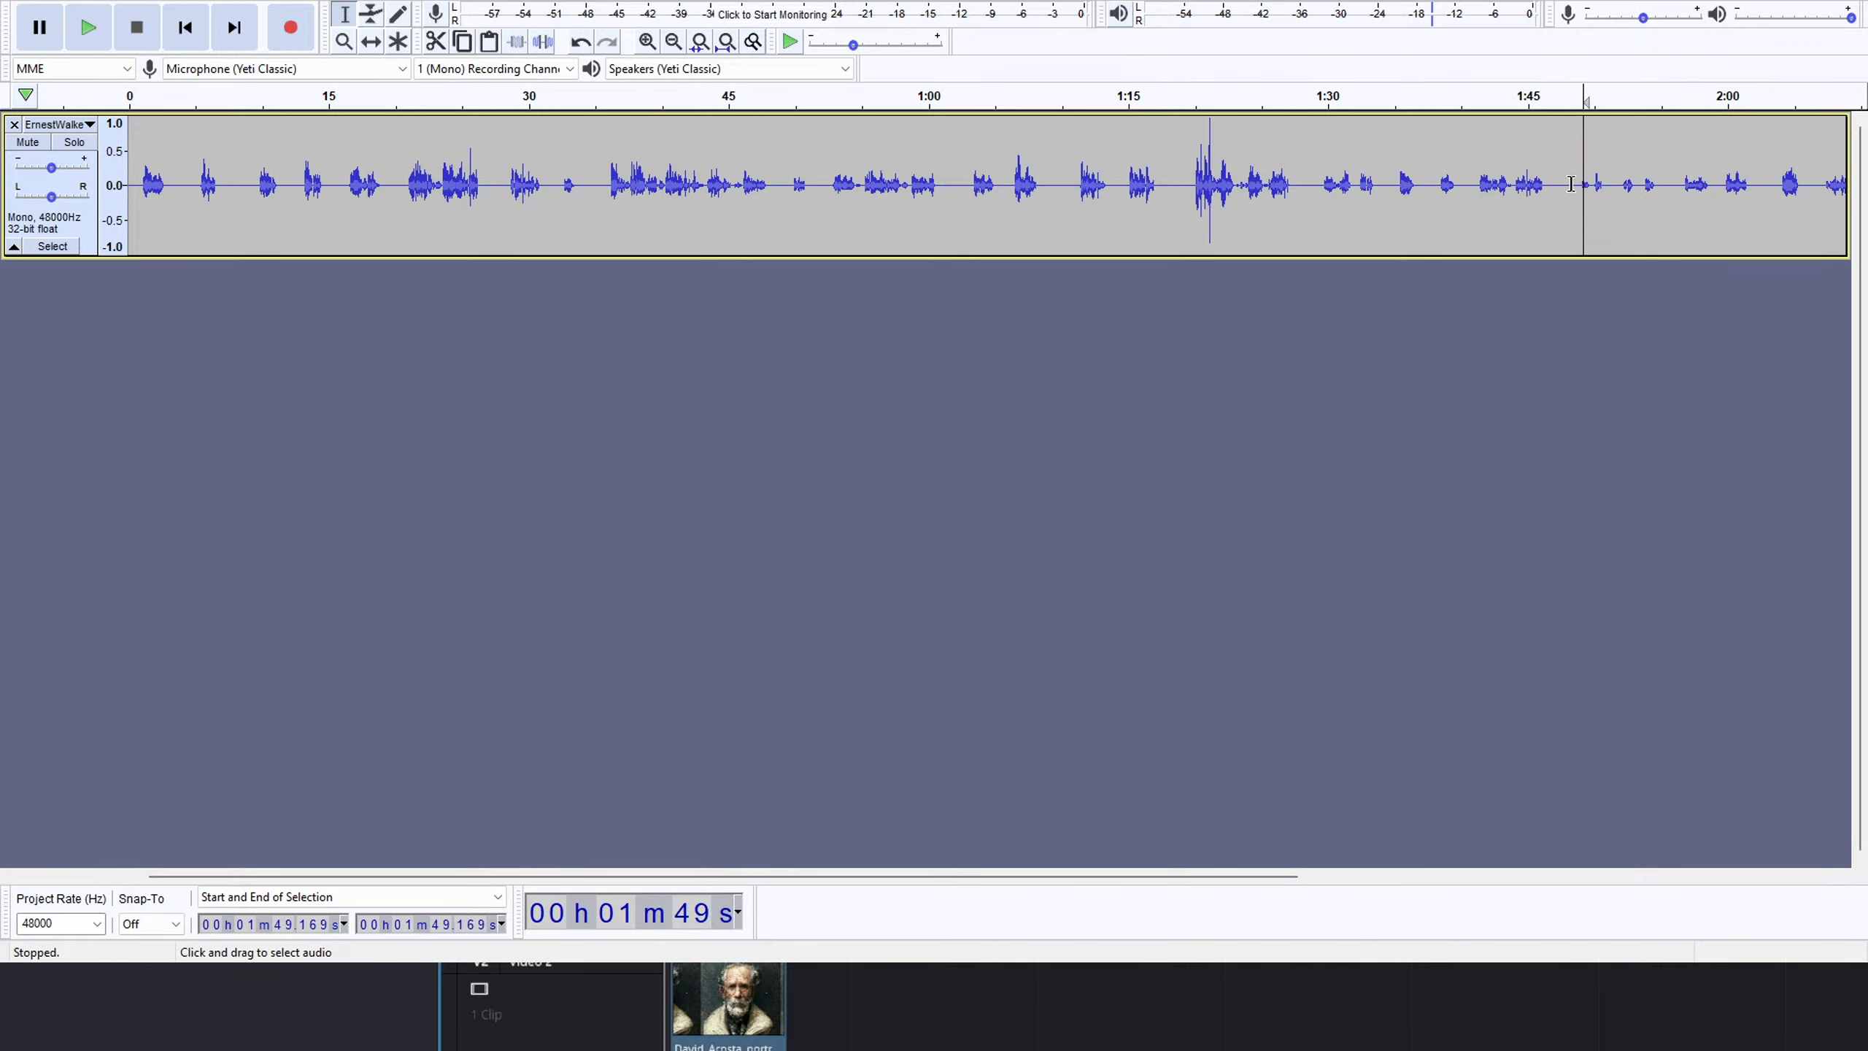
Replay the short takes starting from about 1:48.4.
left_click(1571, 184)
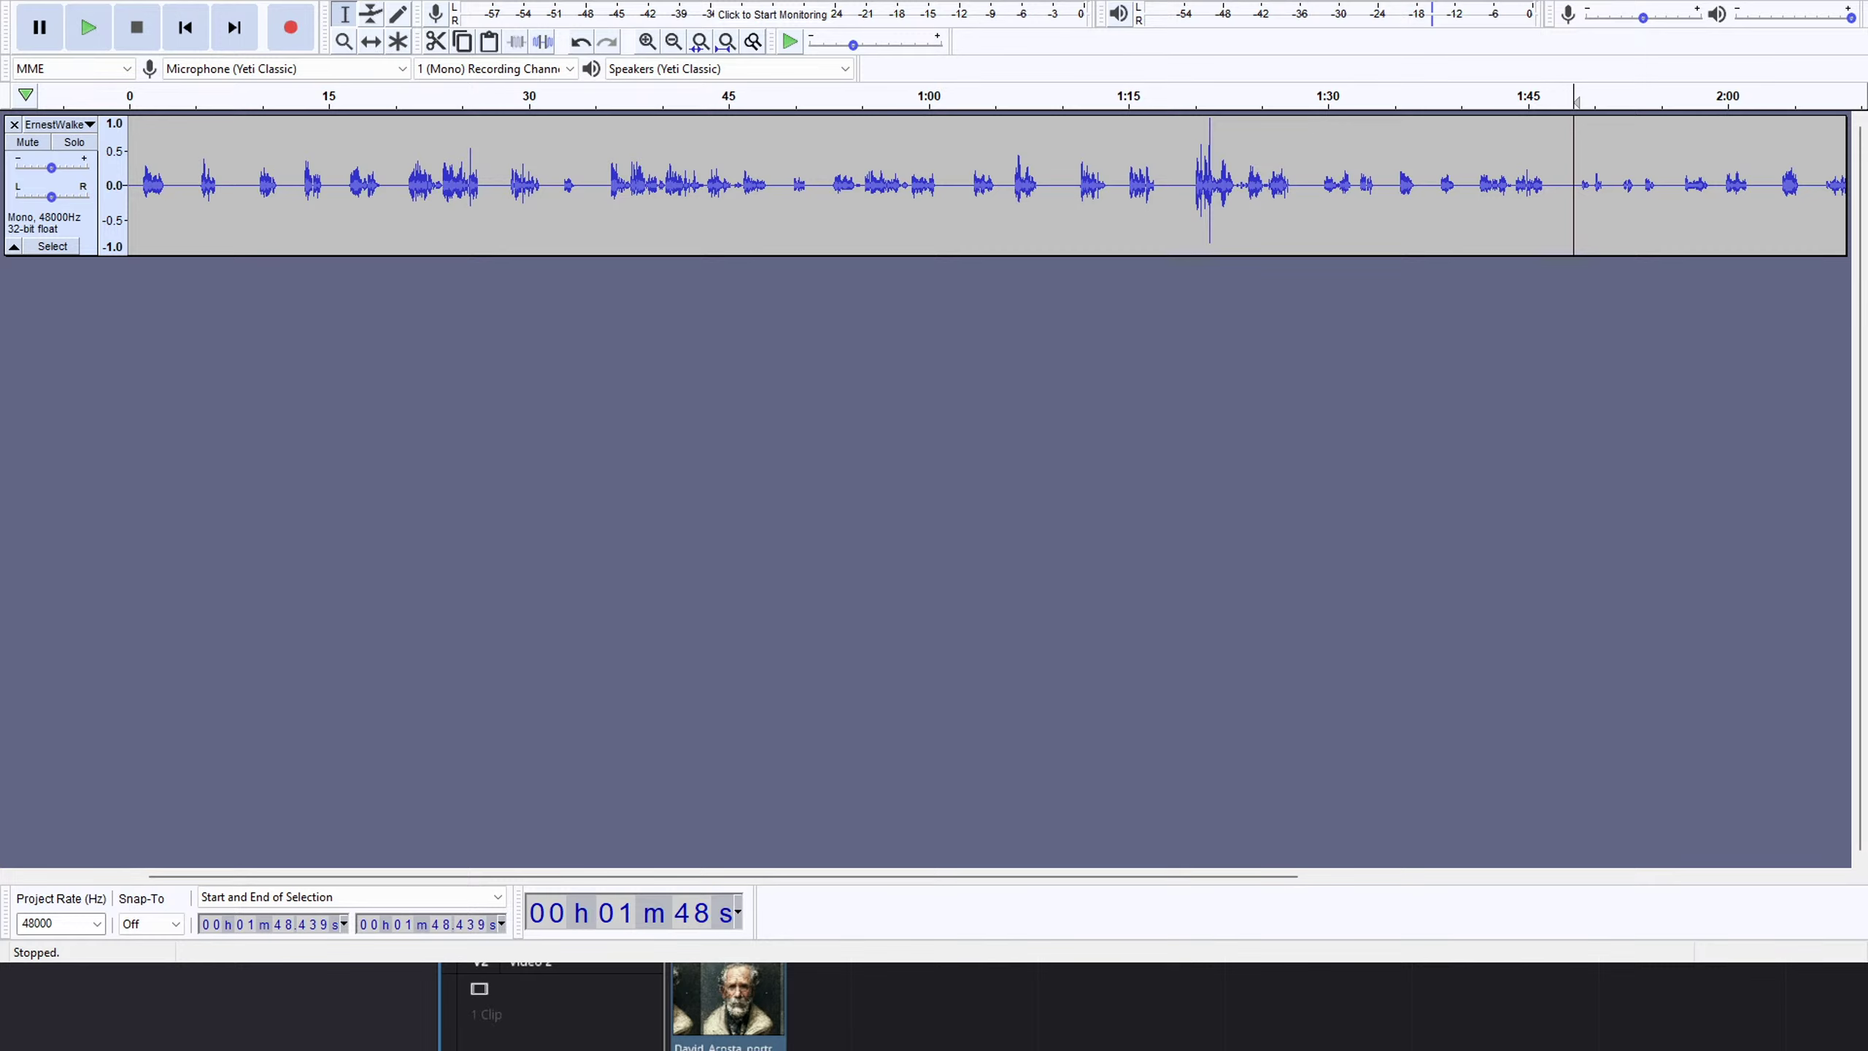
key("Tab")
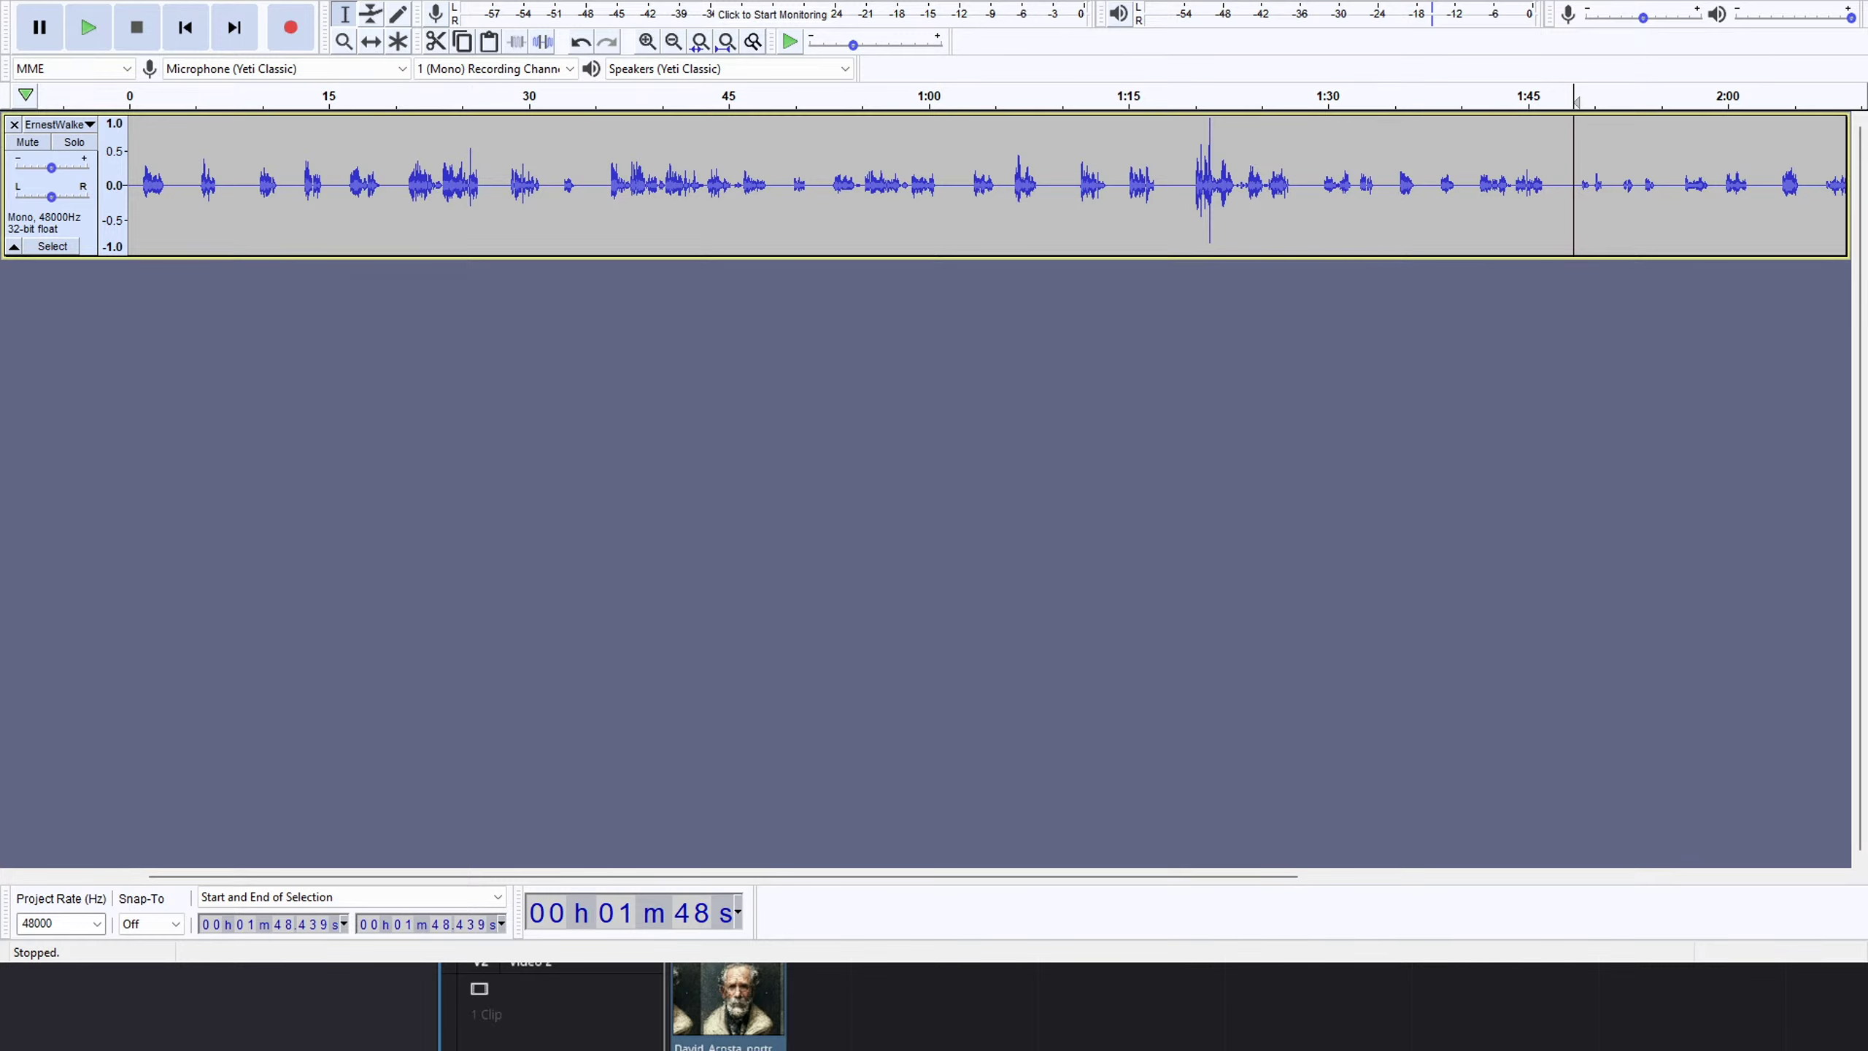
key("space")
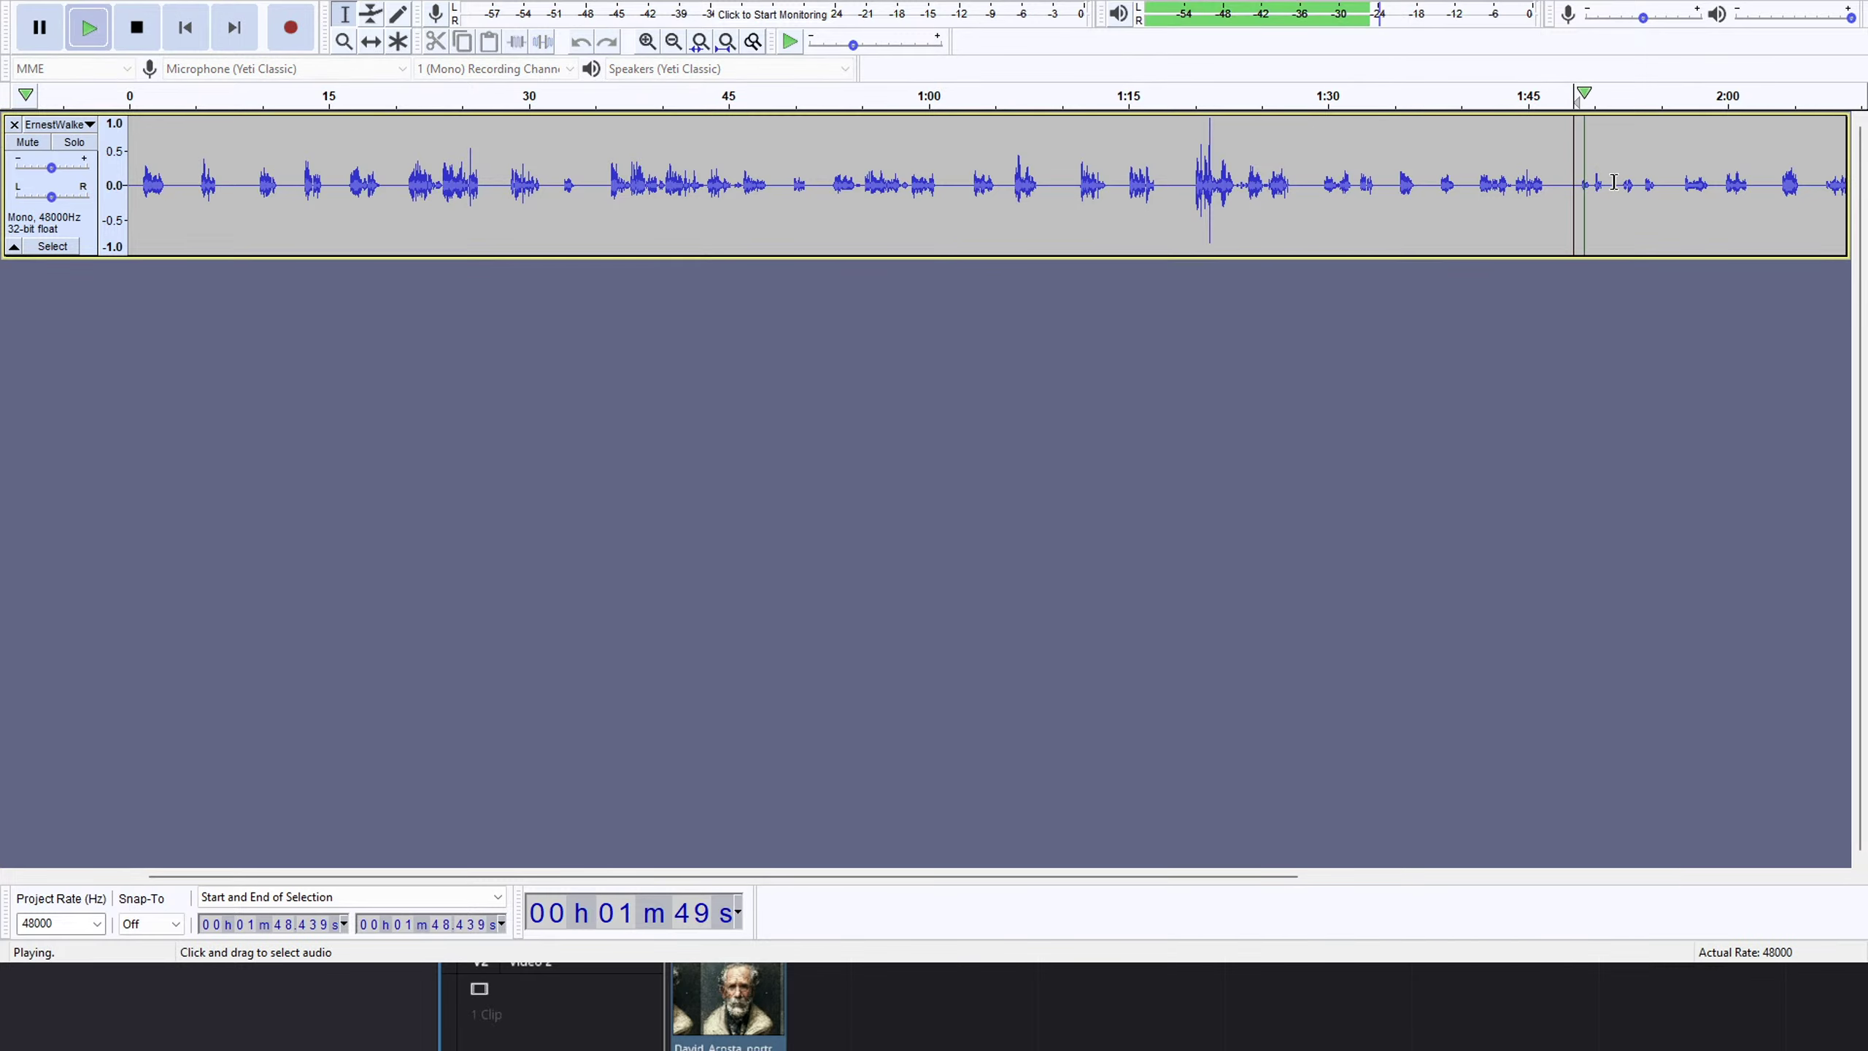
key("space")
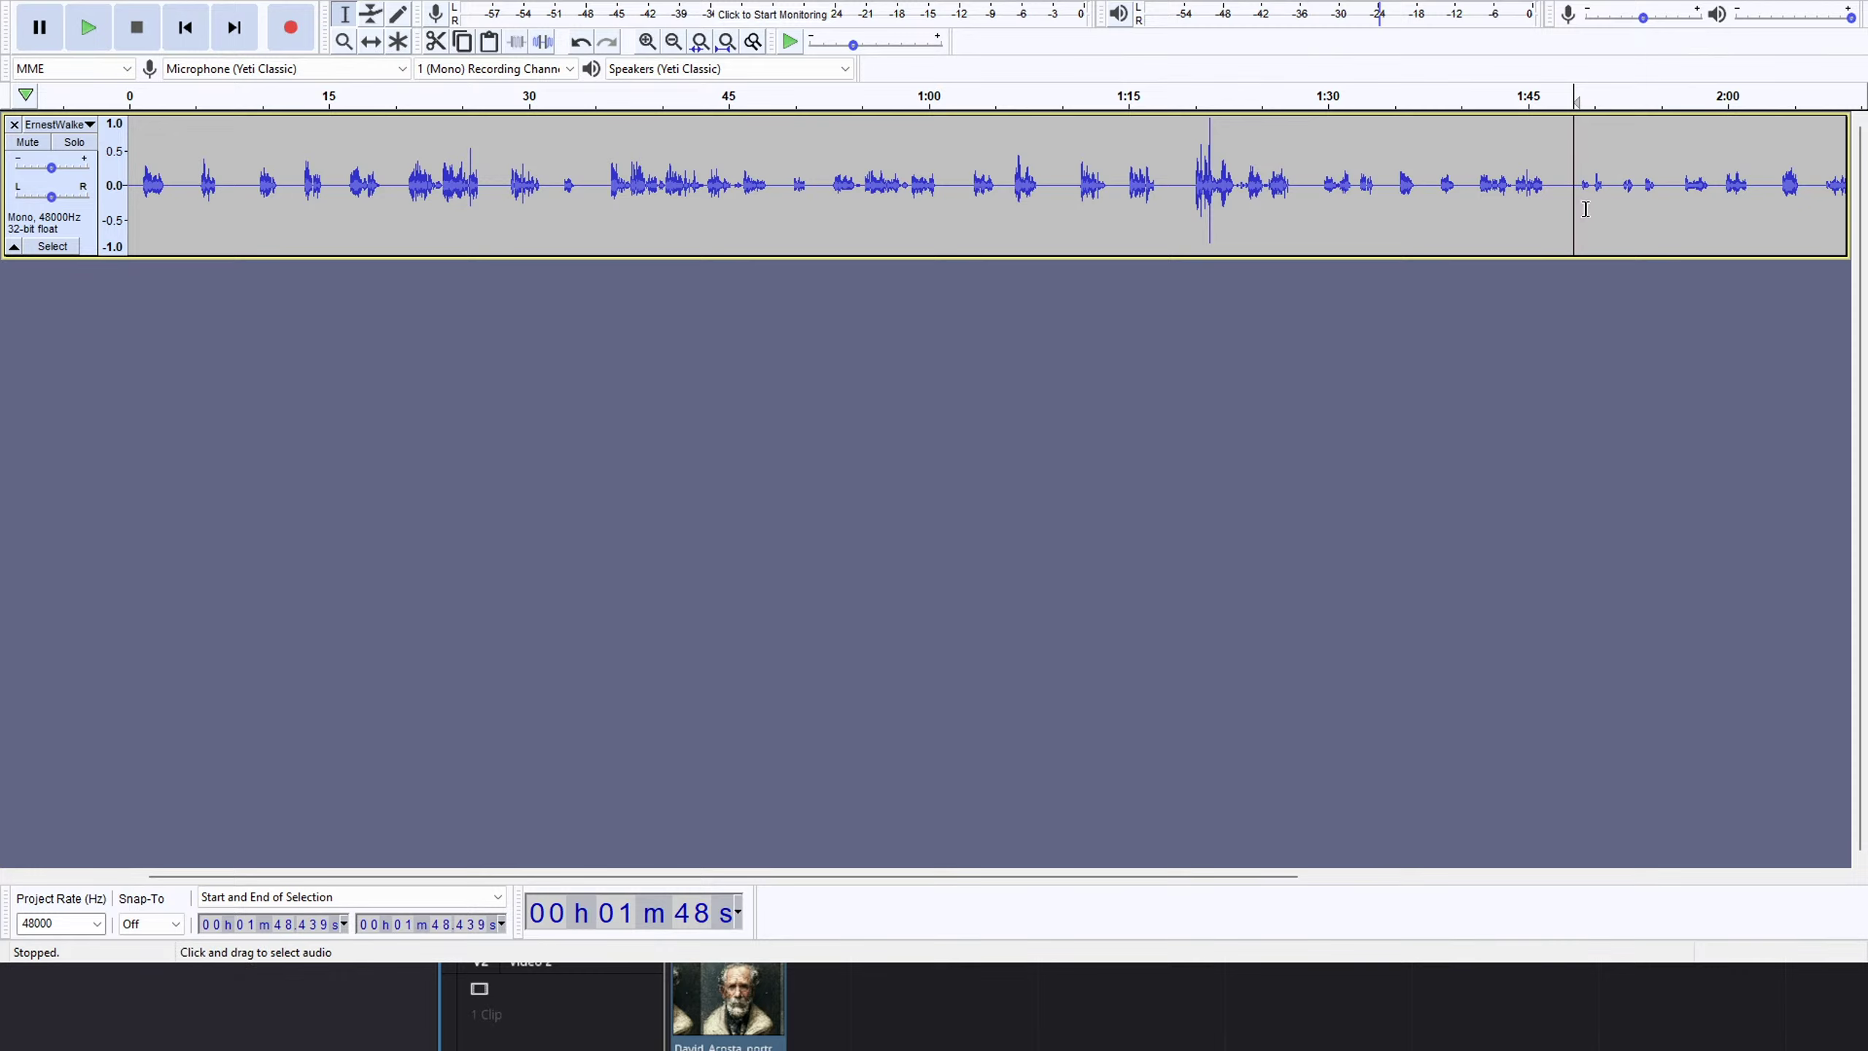
Play the takes from about 1:48.8, and delete the audio from about 1:51.9 to 1:55.3.
left_click(1578, 193)
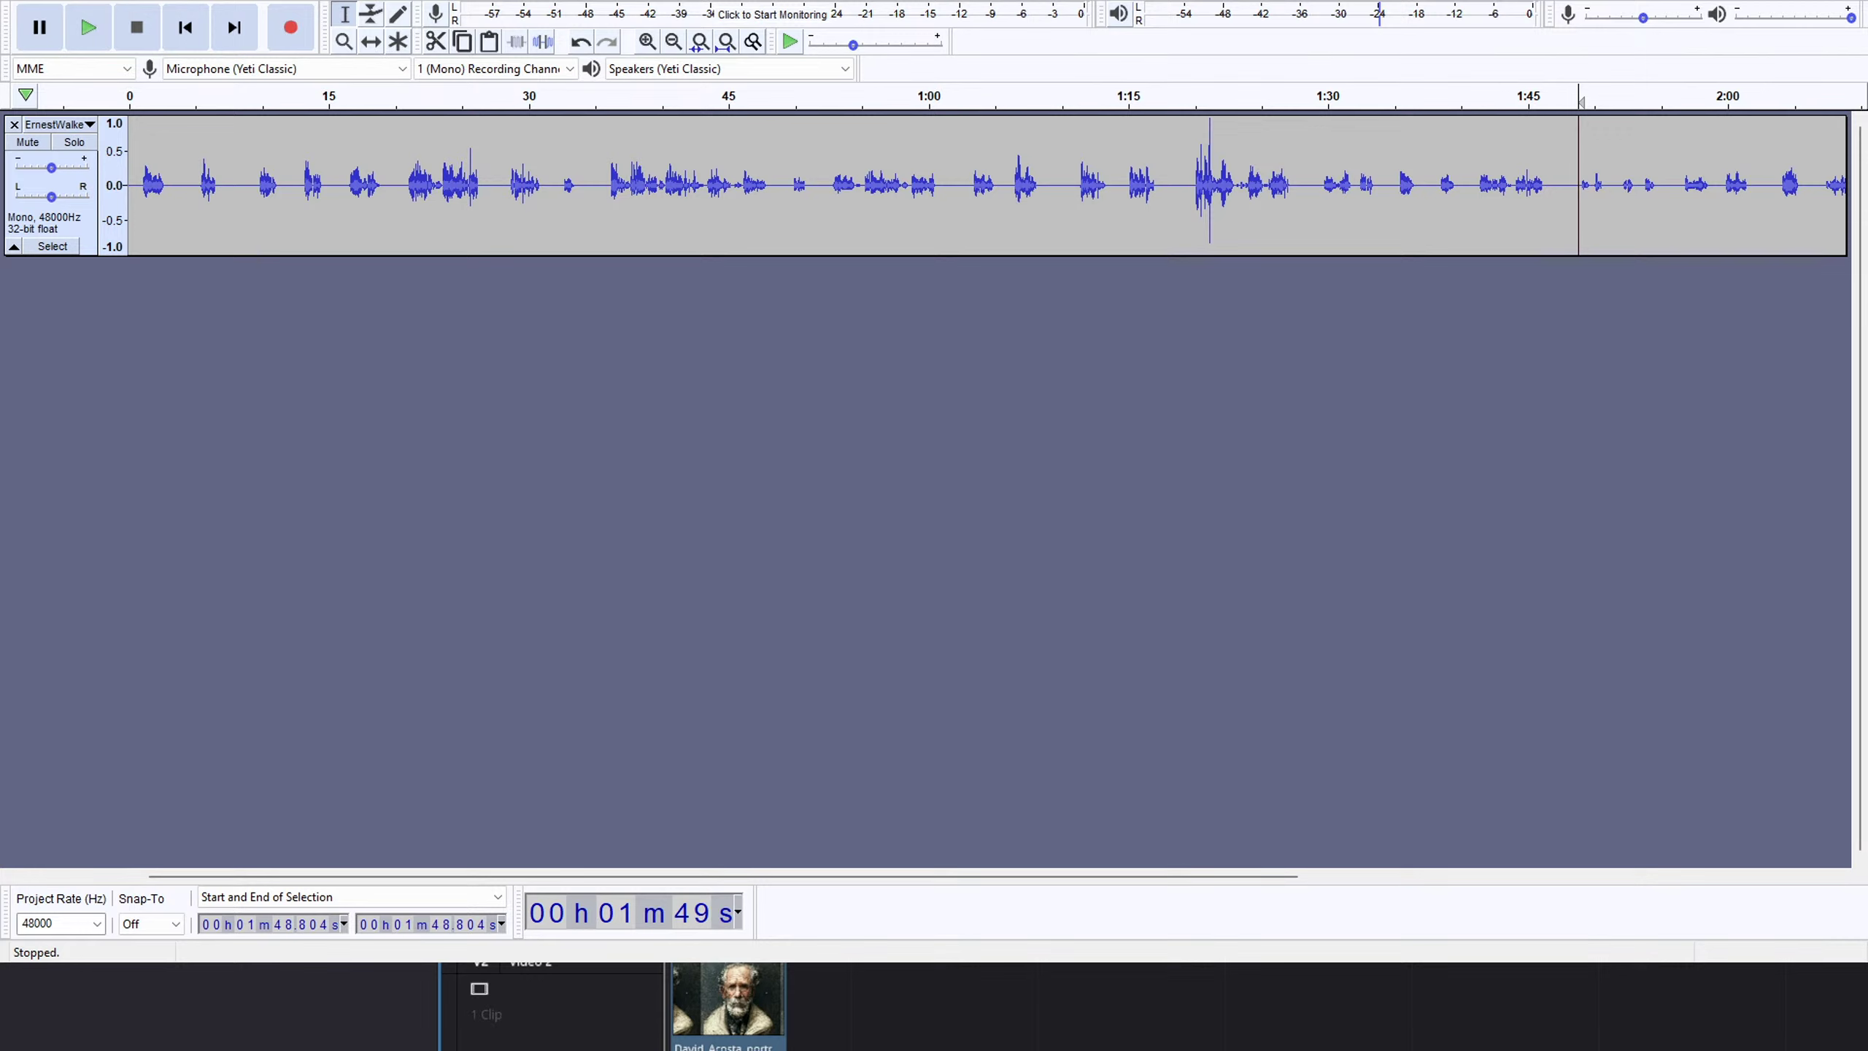
left_click(1237, 771)
key("space")
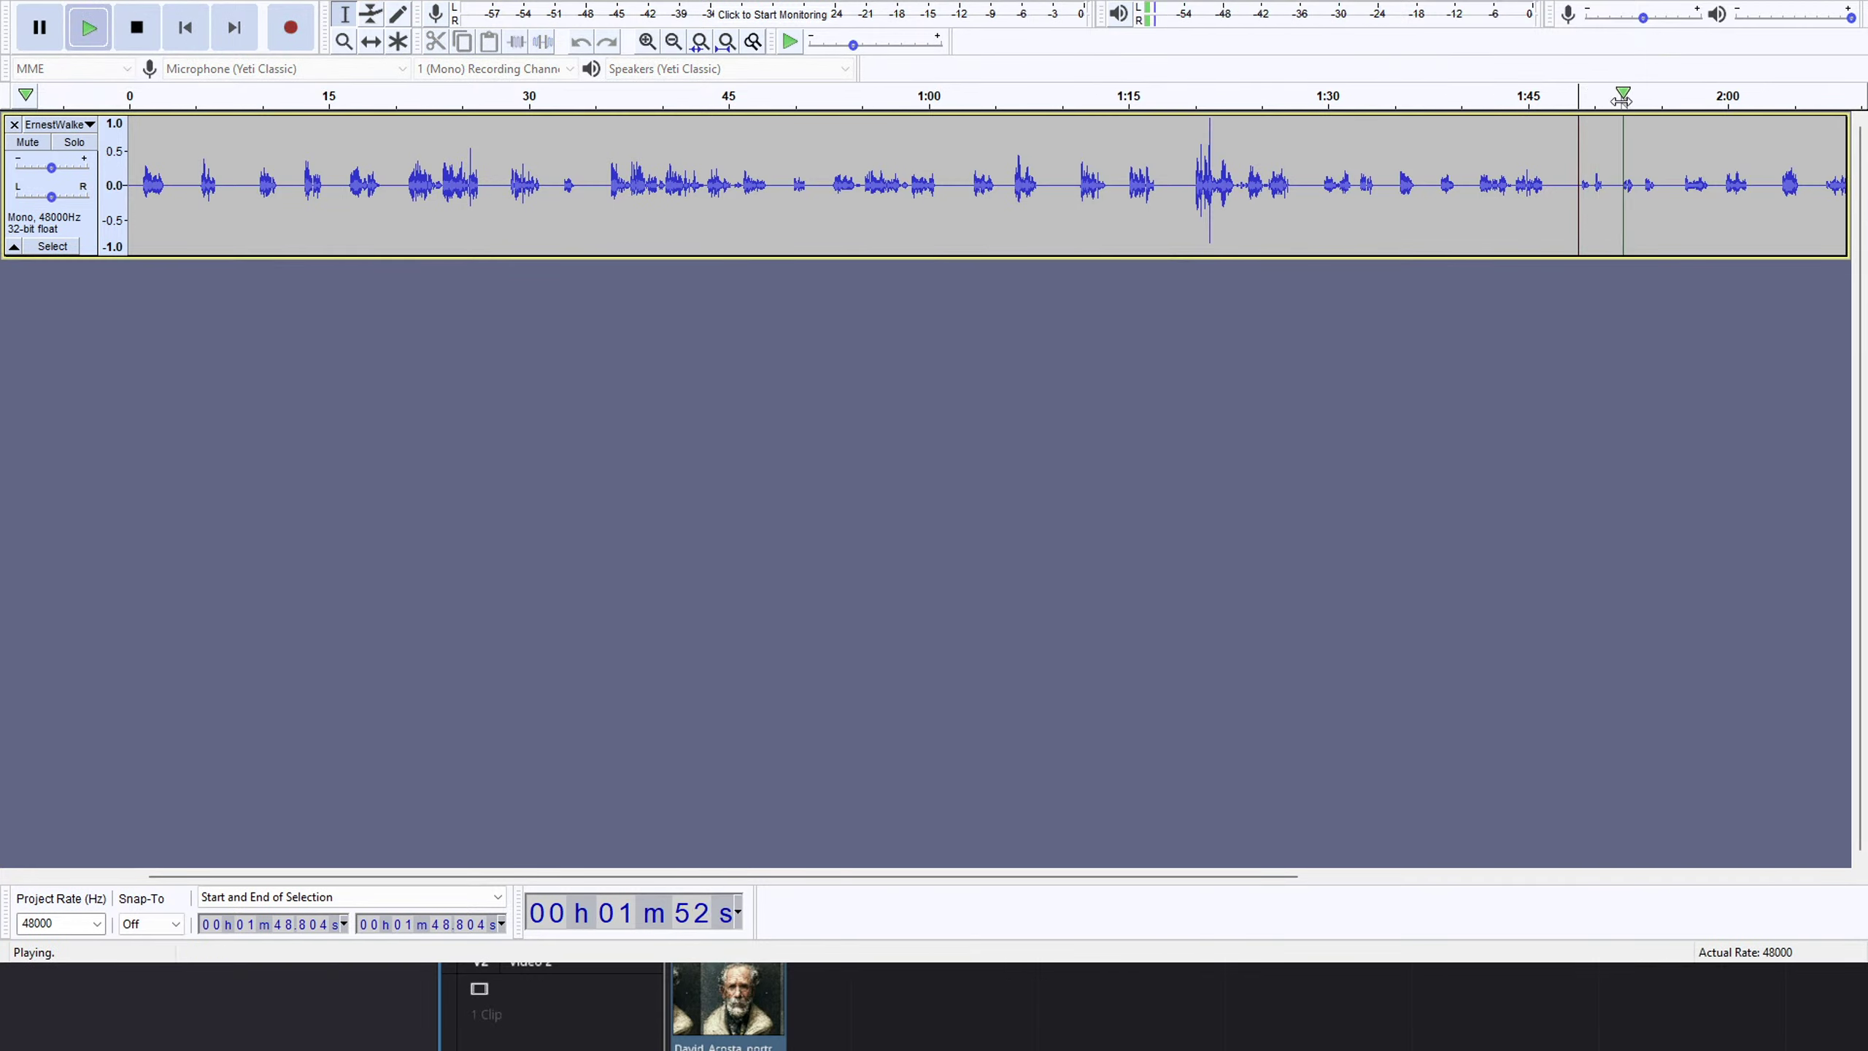
left_click_drag(1618, 191, 1662, 193)
key("space")
key("Left")
Play the takes following the cut twice from about 1:51.9.
key("space")
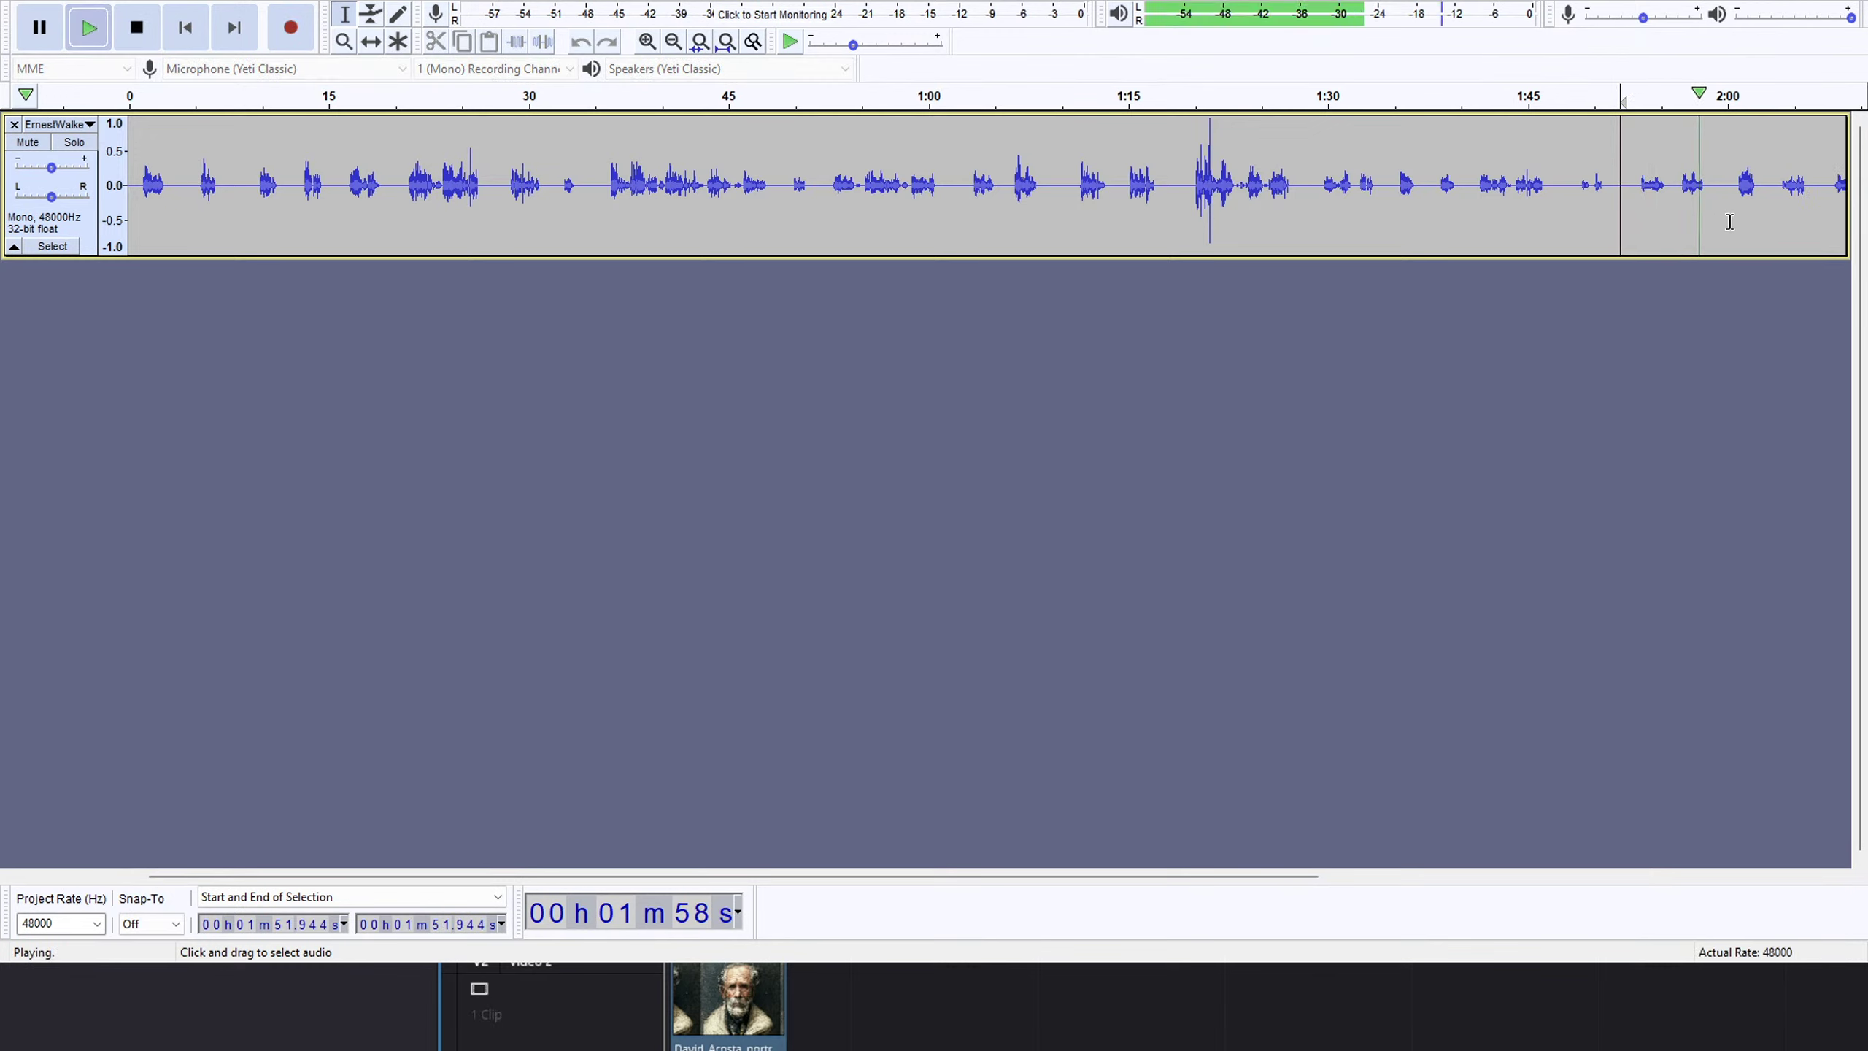
key("space")
key("space")
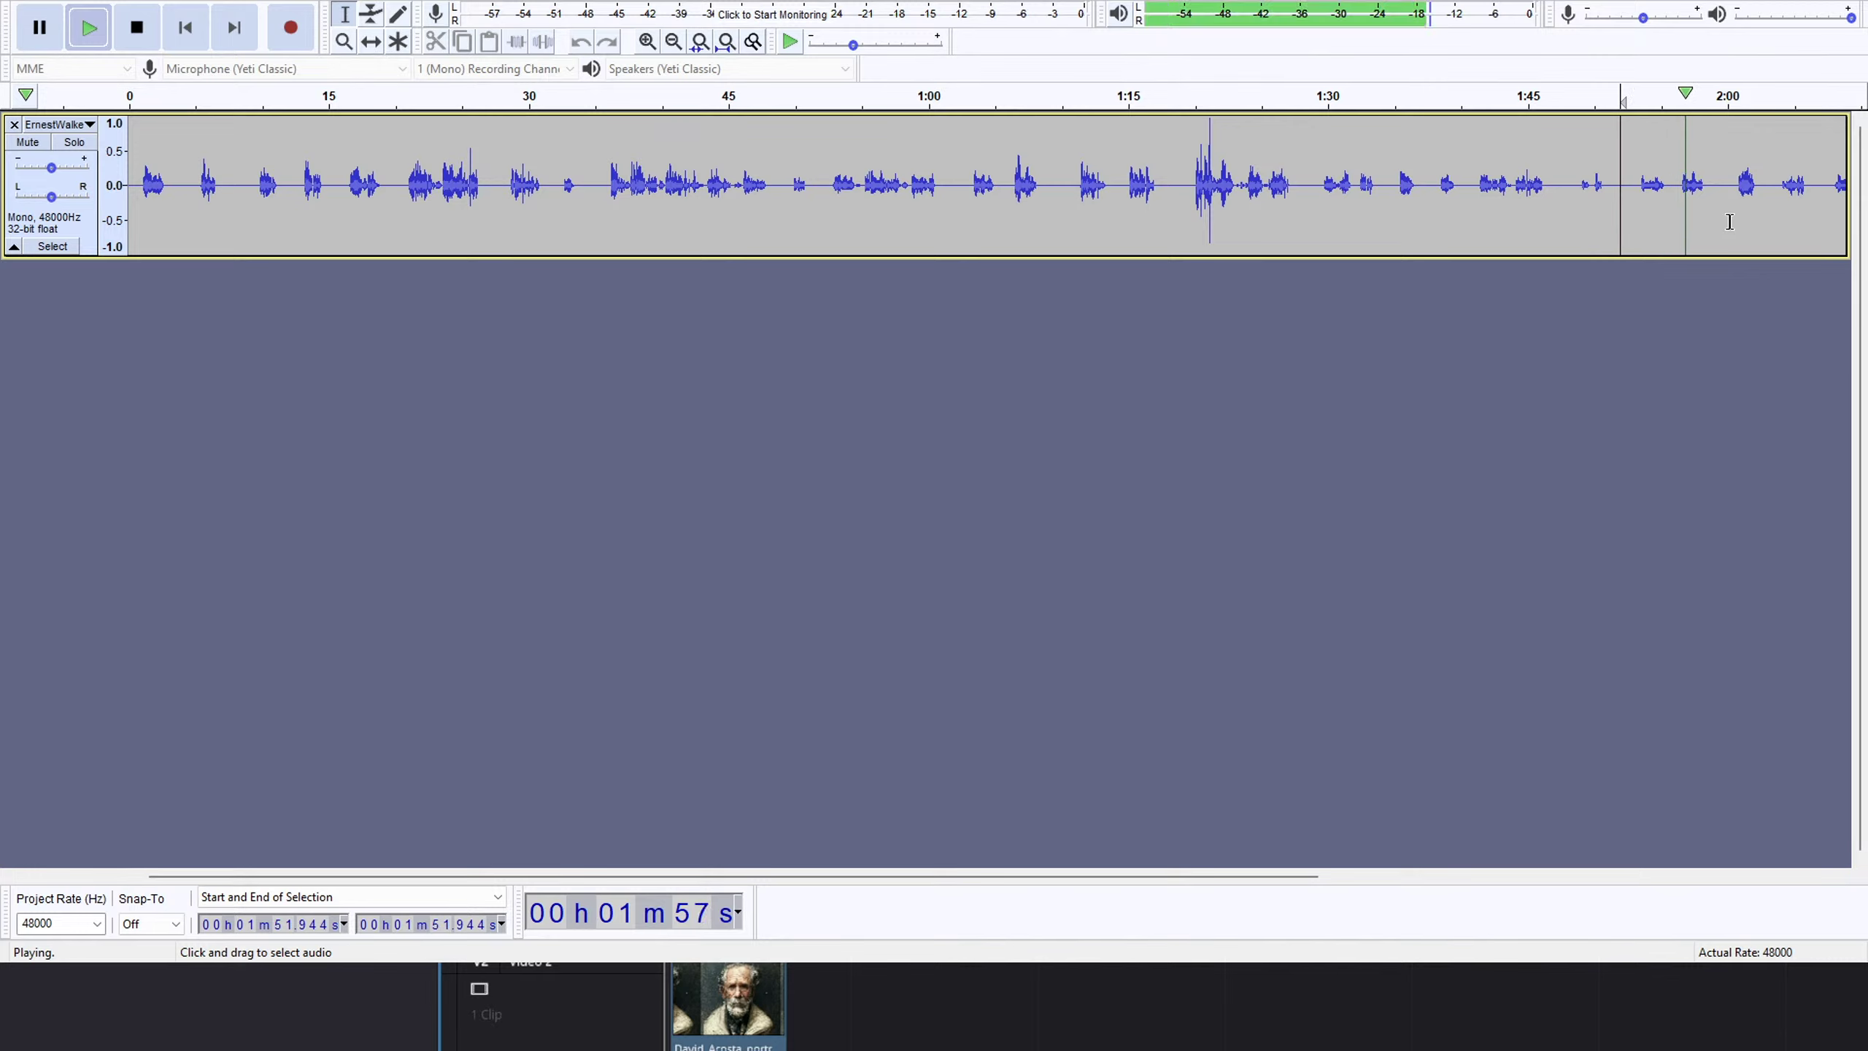
key("space")
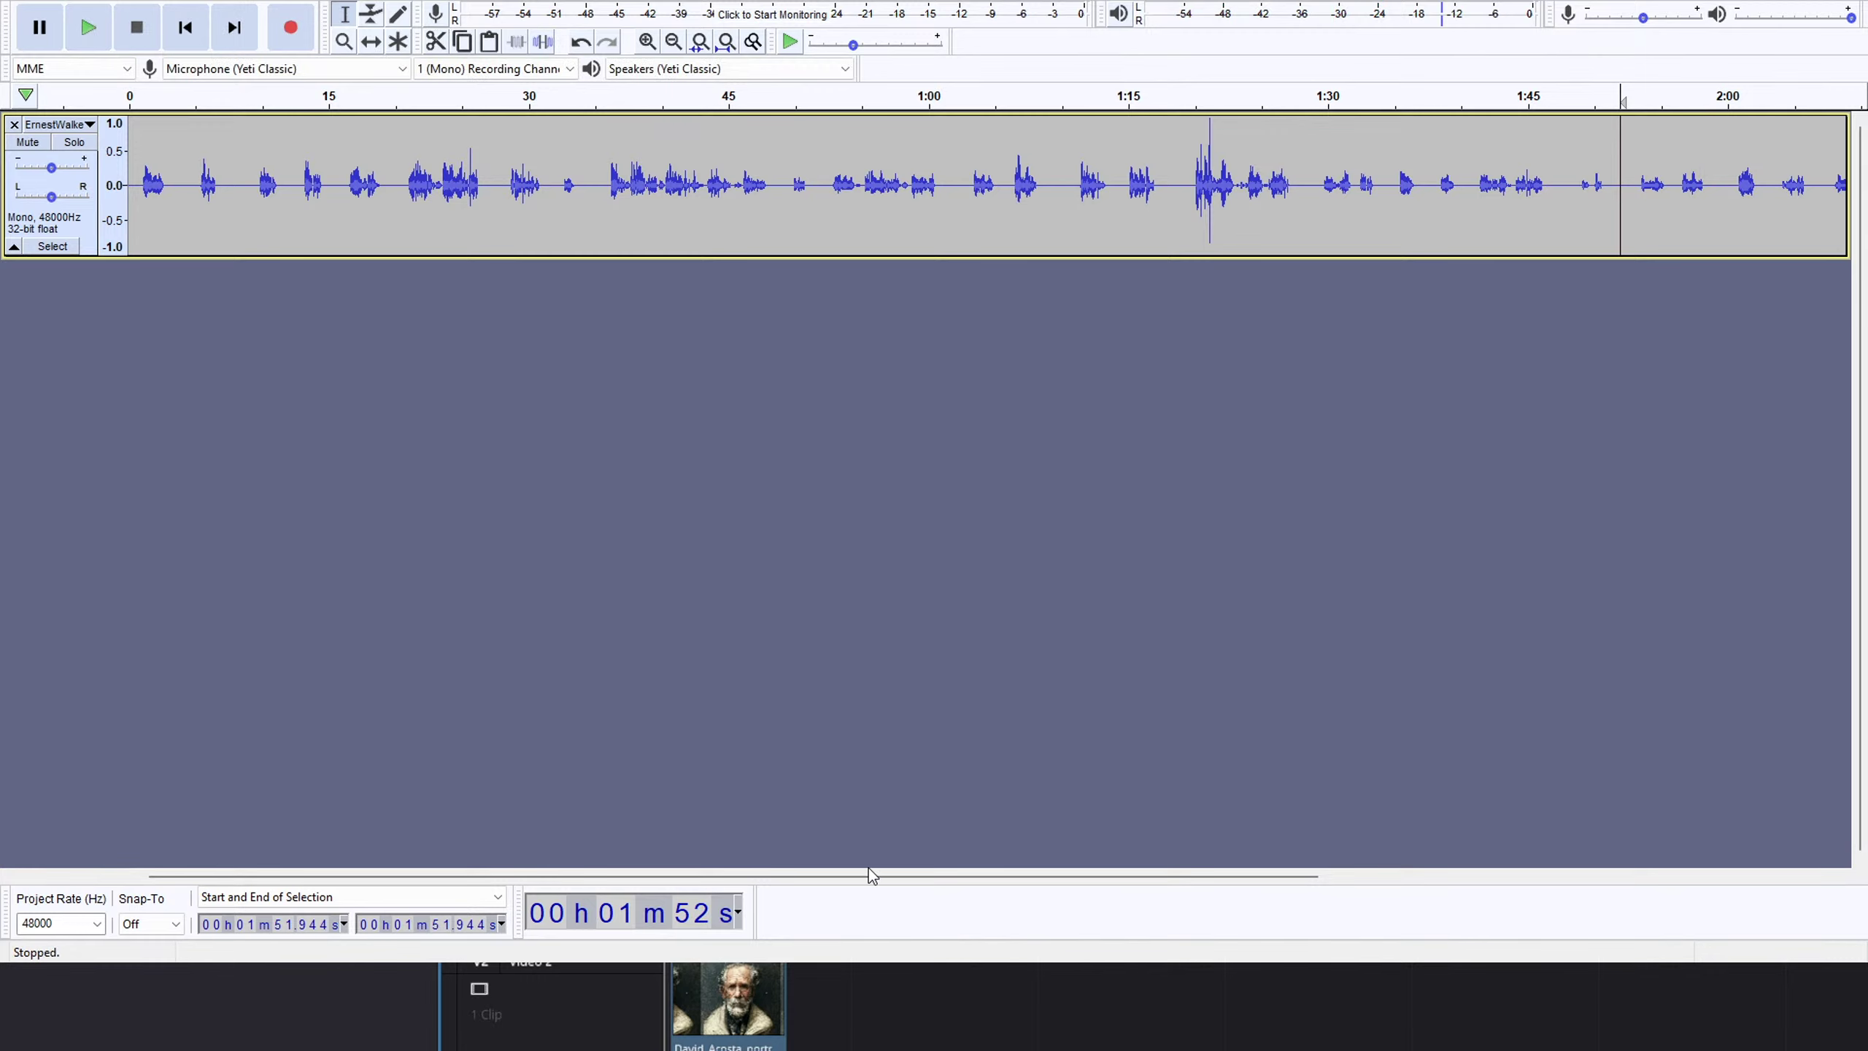
Play the track from about 1:41.2 to recheck the takes kept before the latest cut.
left_click_drag(869, 870, 1254, 787)
left_click(1084, 177)
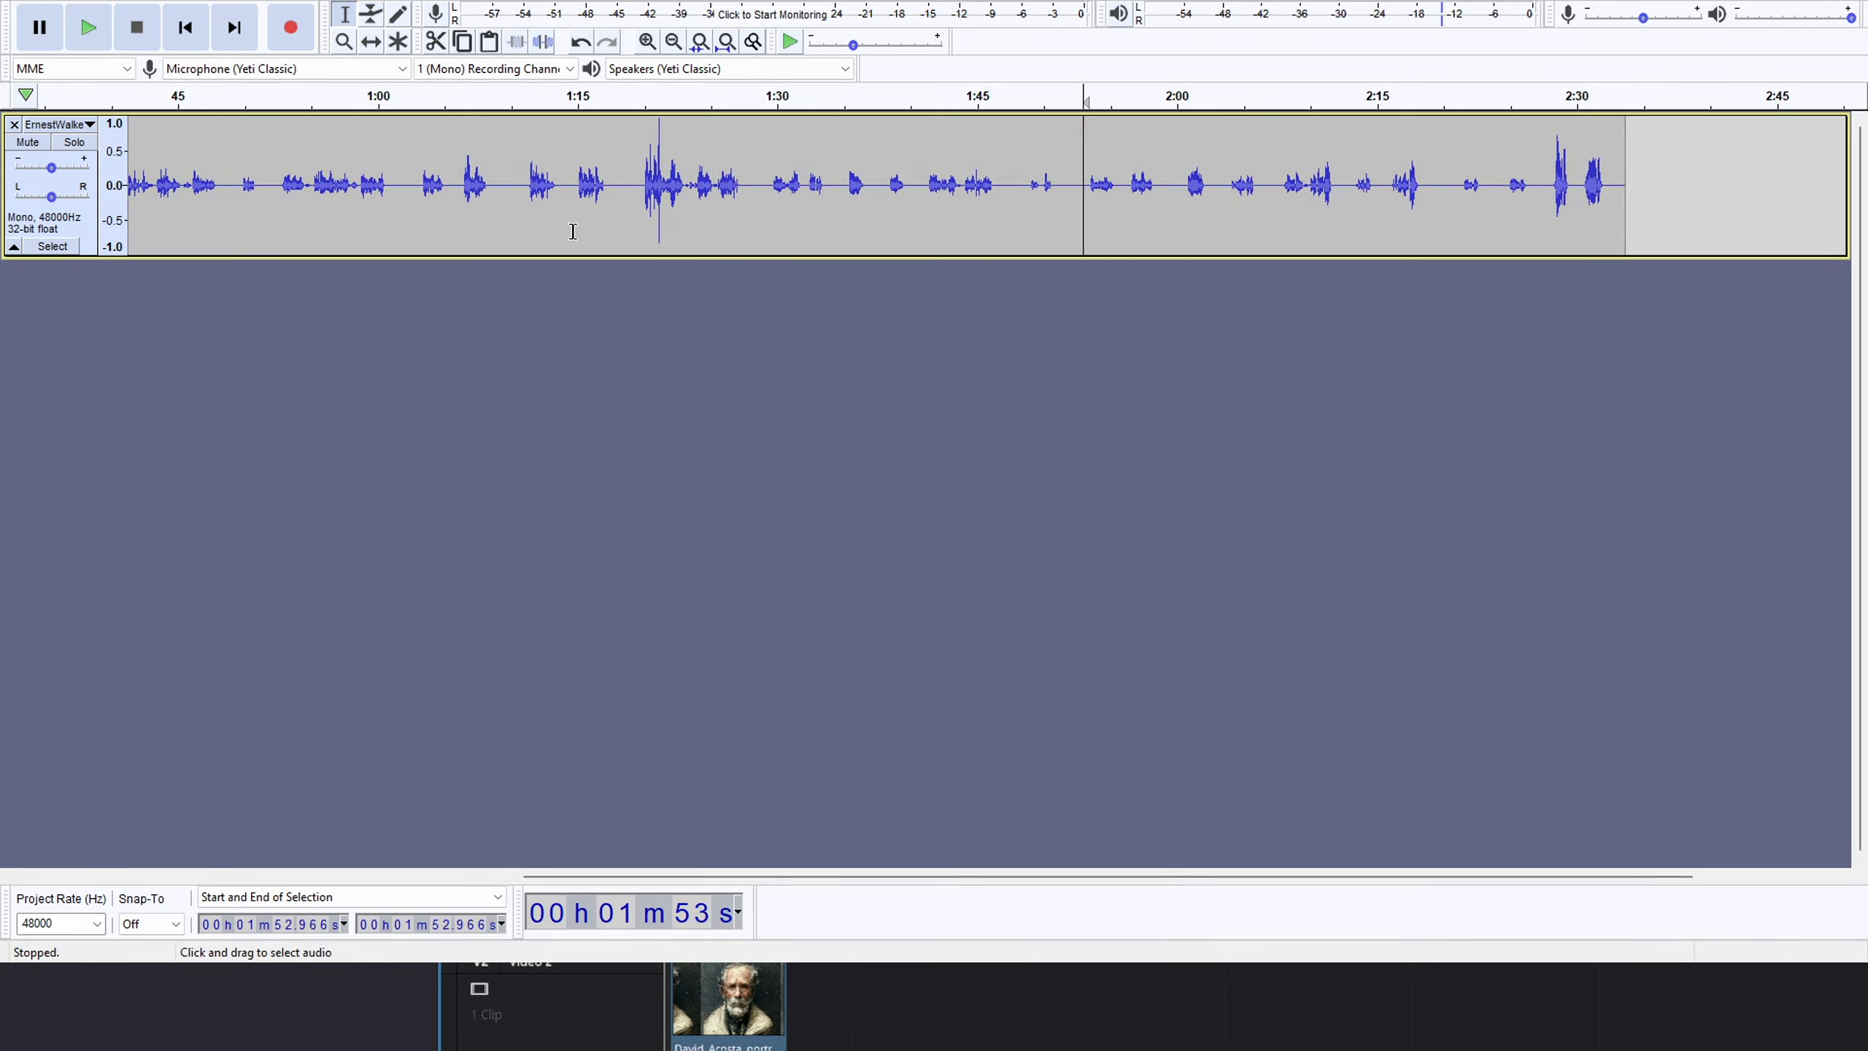
left_click(1073, 193)
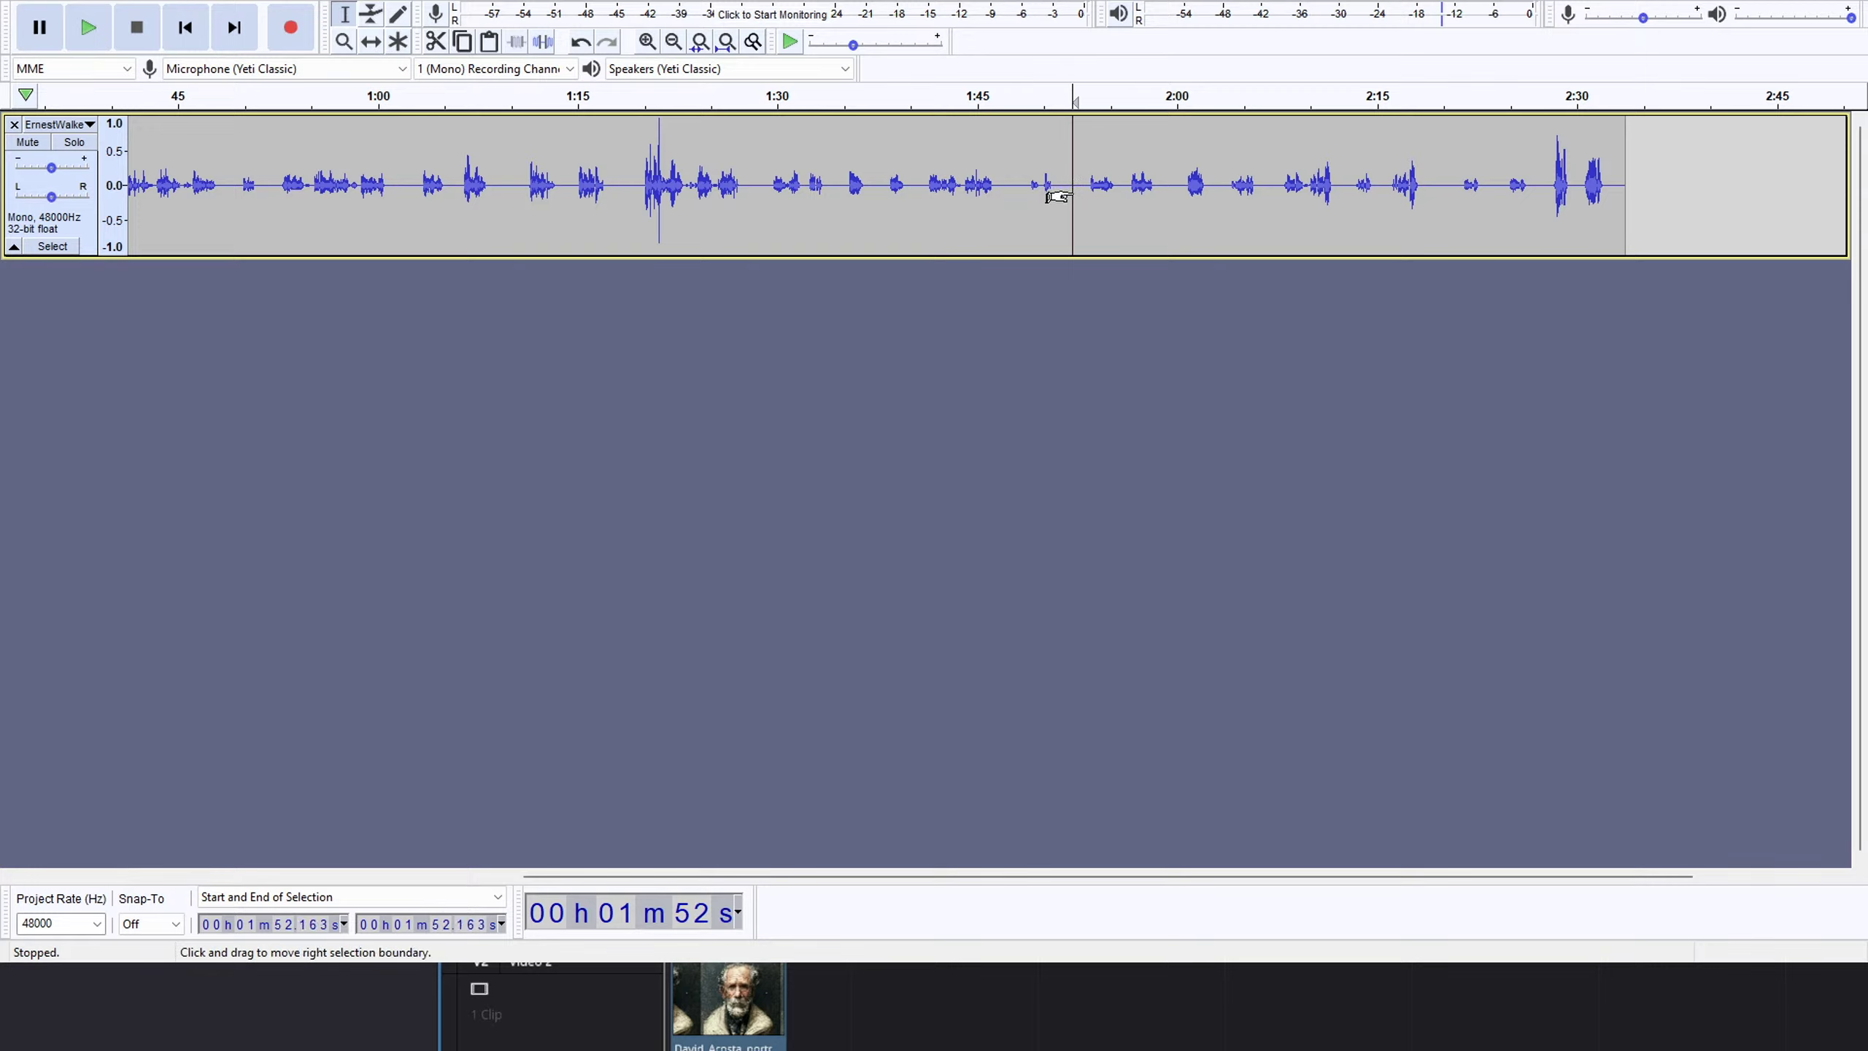
left_click(1086, 177)
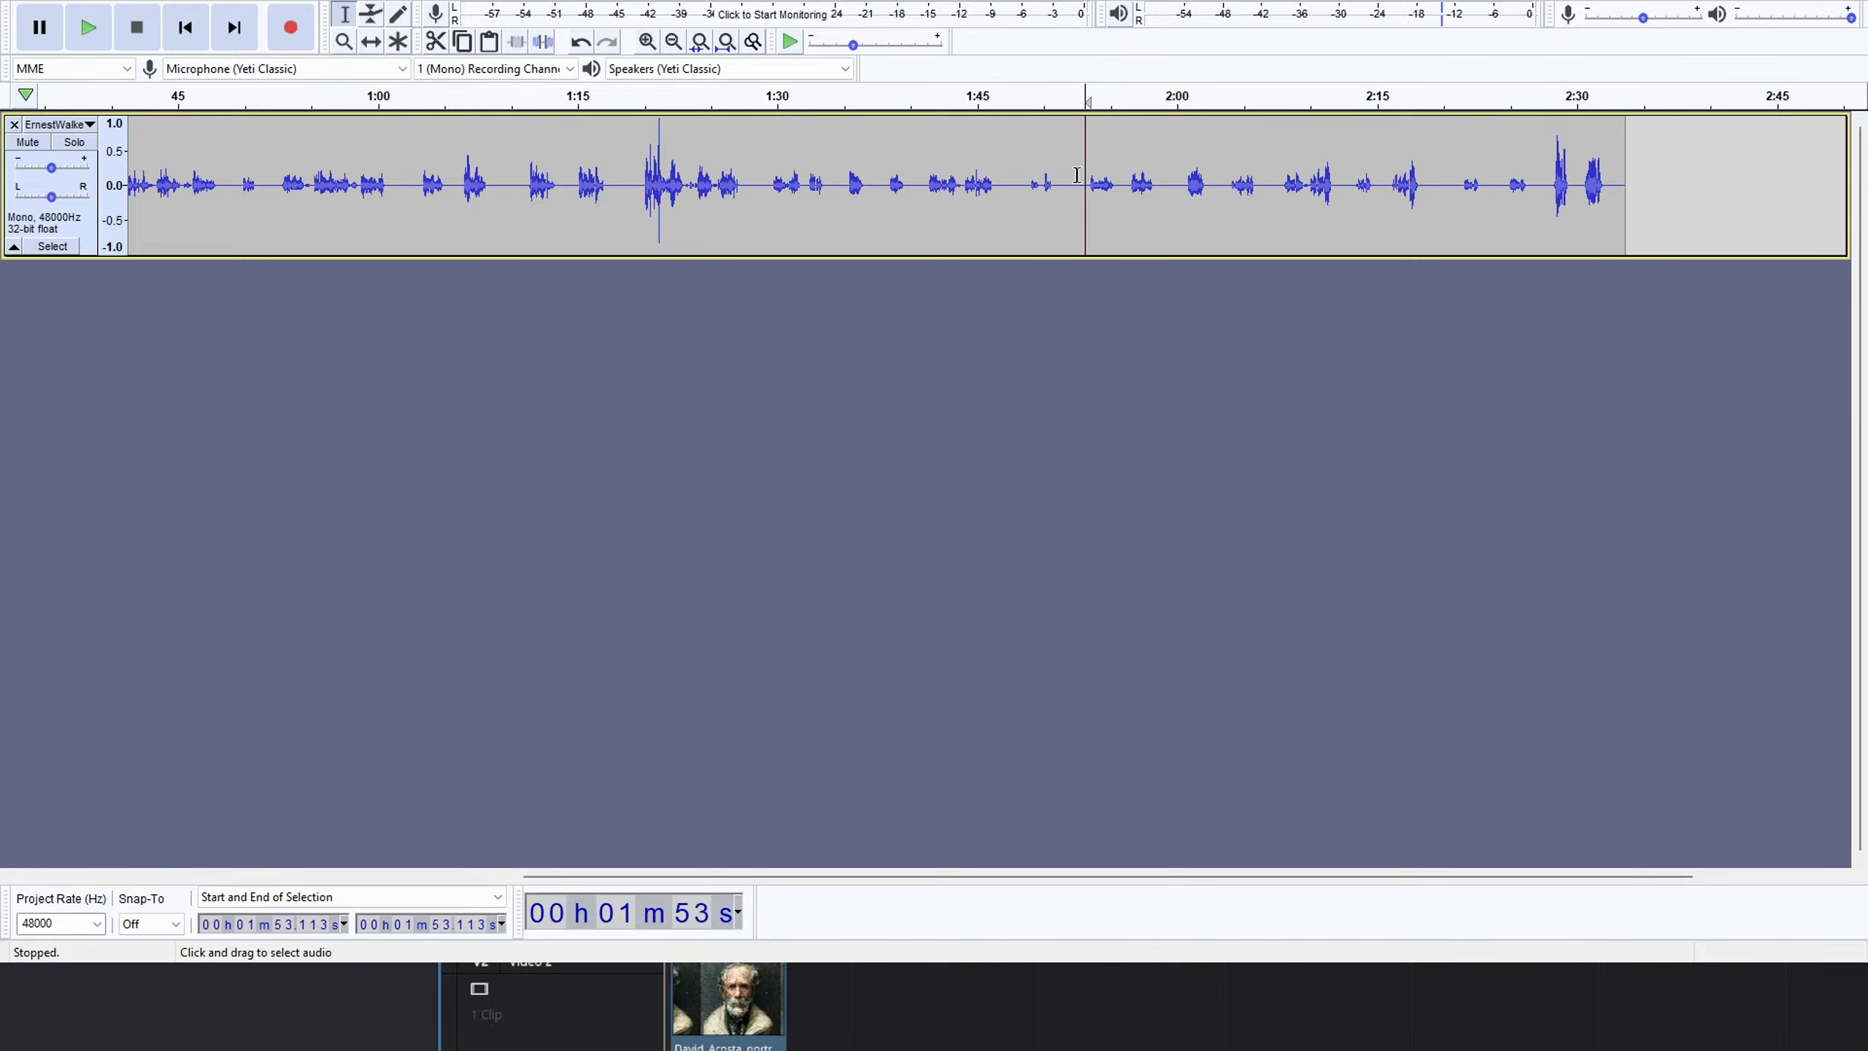
left_click(1081, 180)
left_click(903, 185)
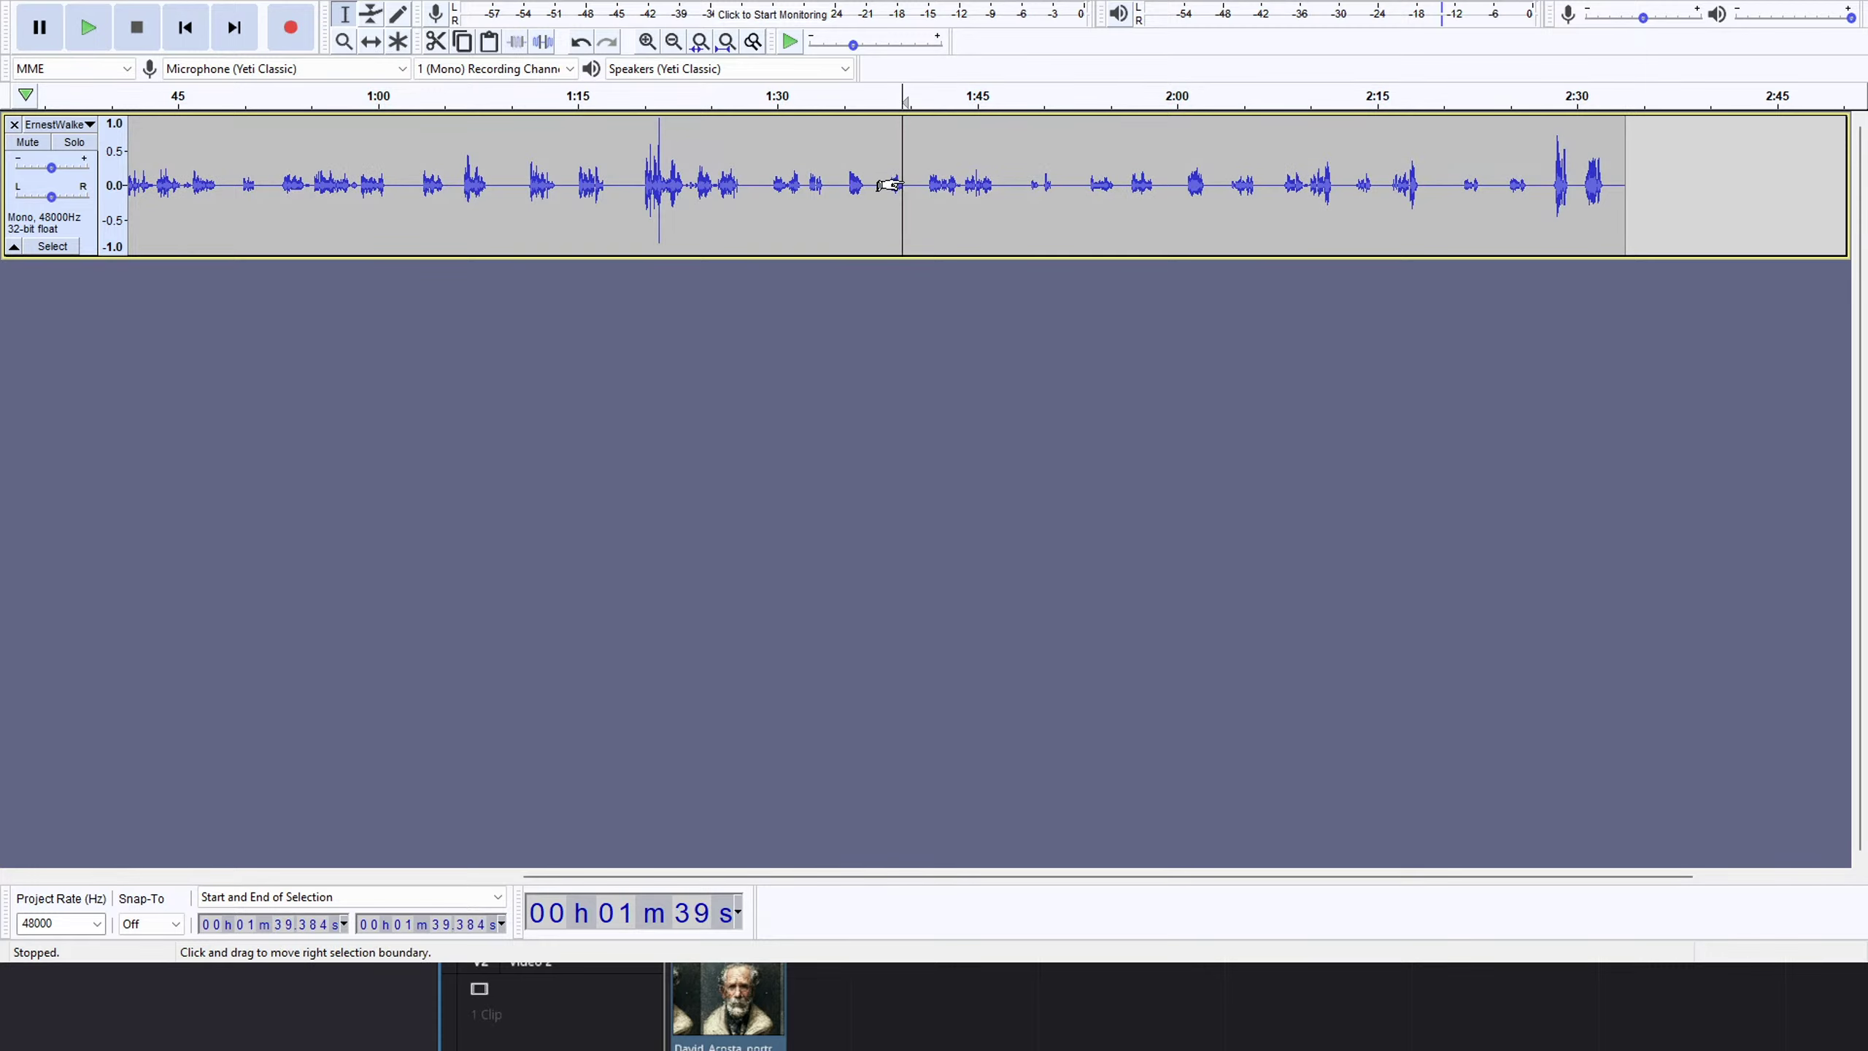
left_click(1015, 184)
left_click(936, 183)
left_click(918, 184)
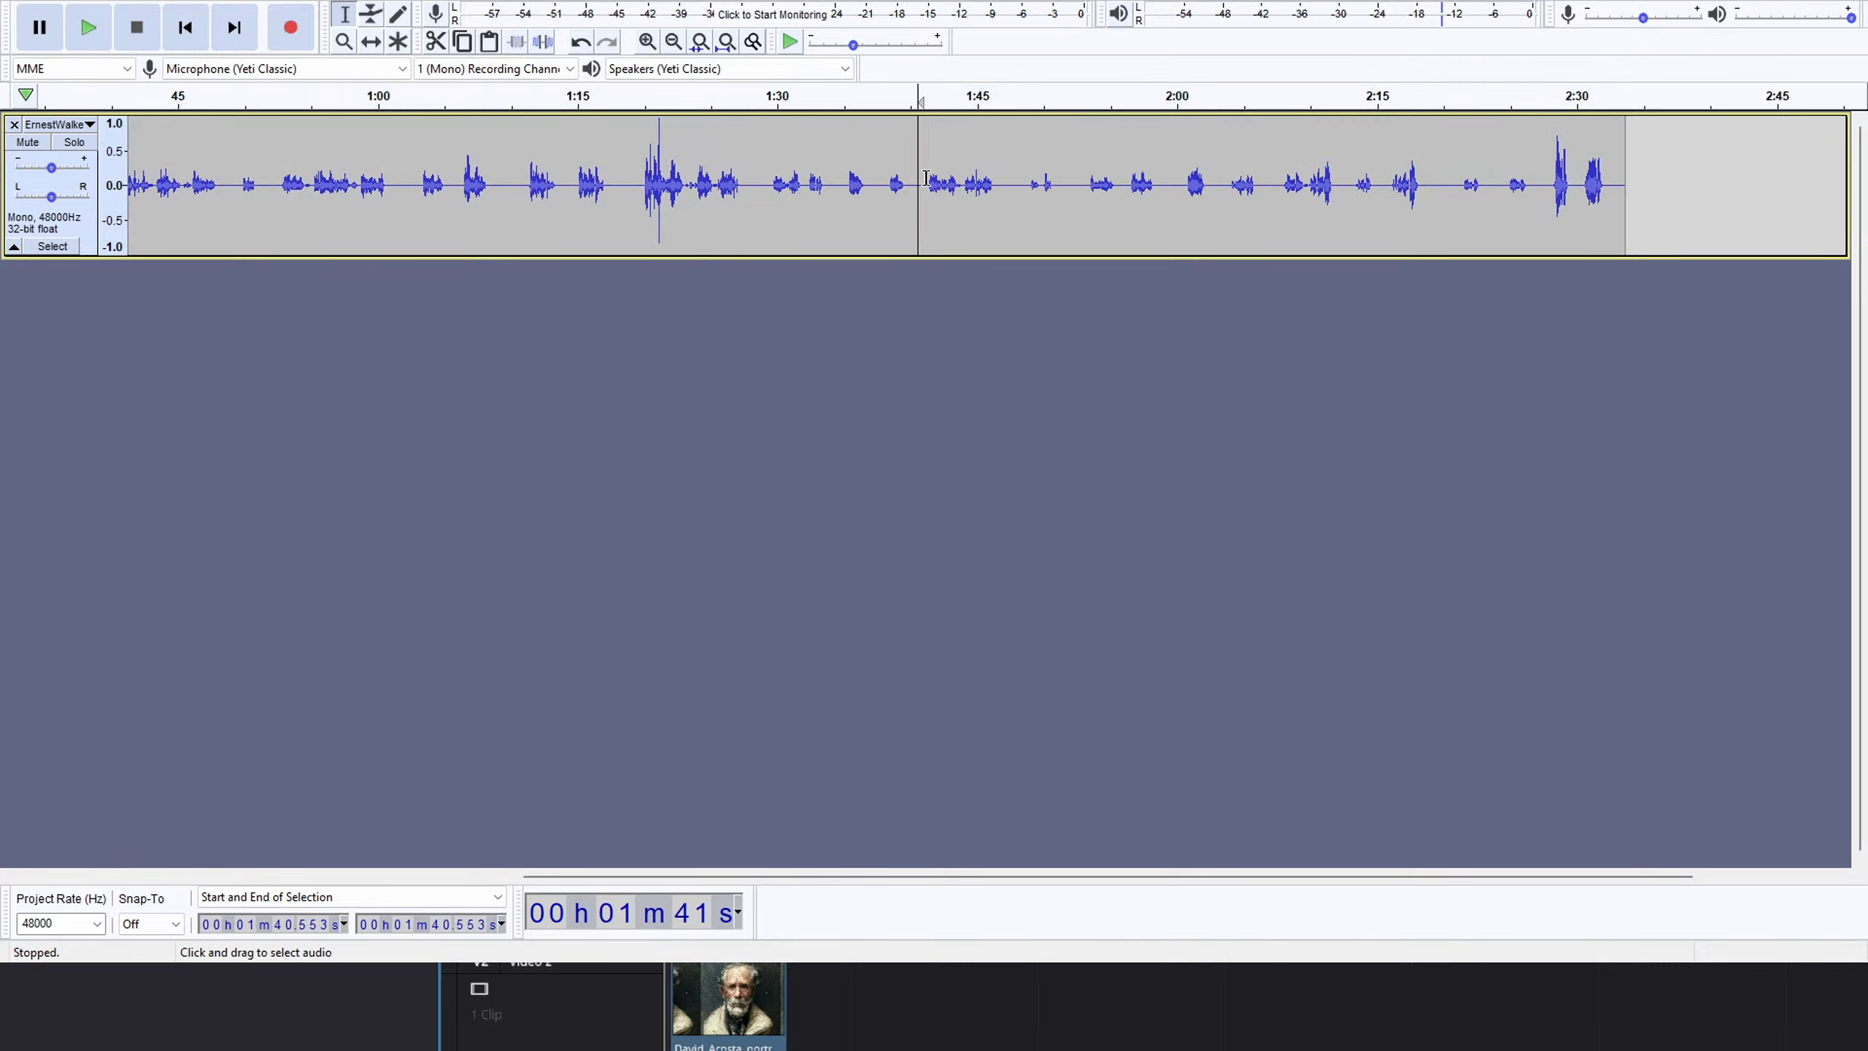
left_click(928, 180)
key("space")
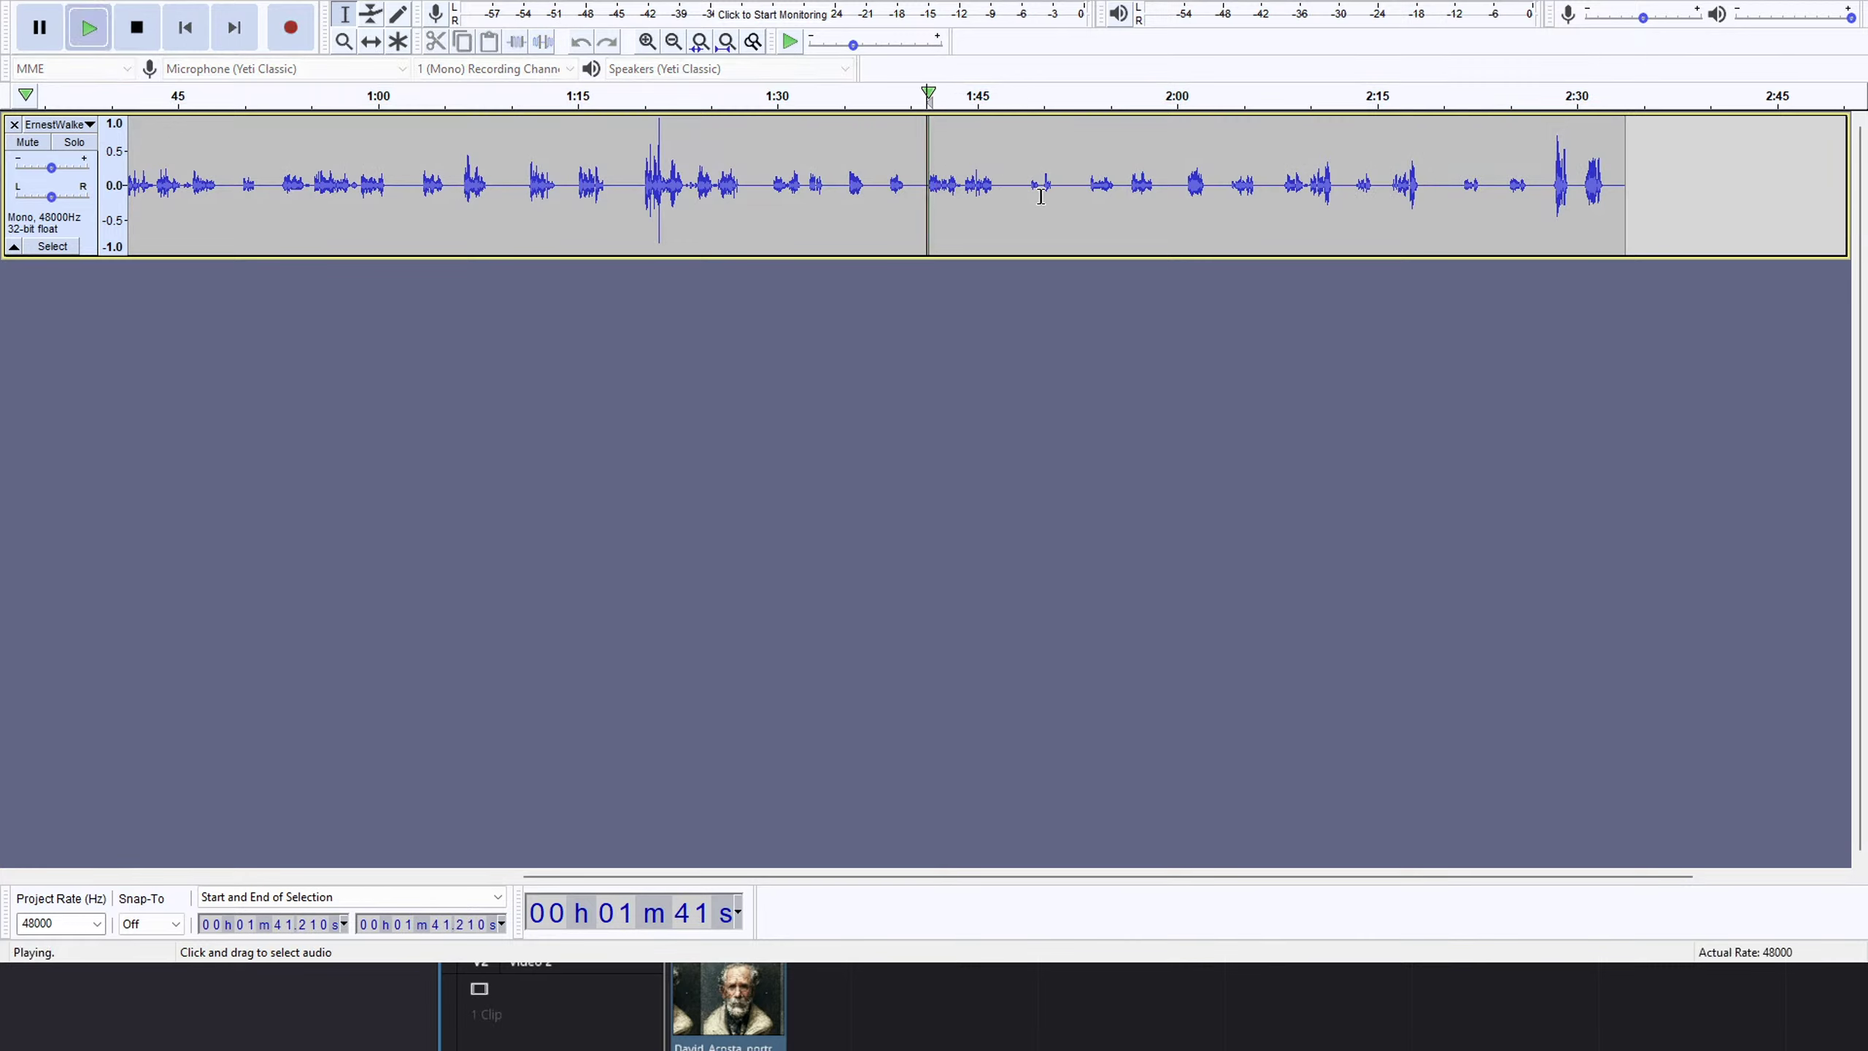
Compare the takes by playing from about 1:49, 1:53.3 and 1:47.8, and jump ahead to about 1:54.
left_click(1030, 103)
left_click(1088, 103)
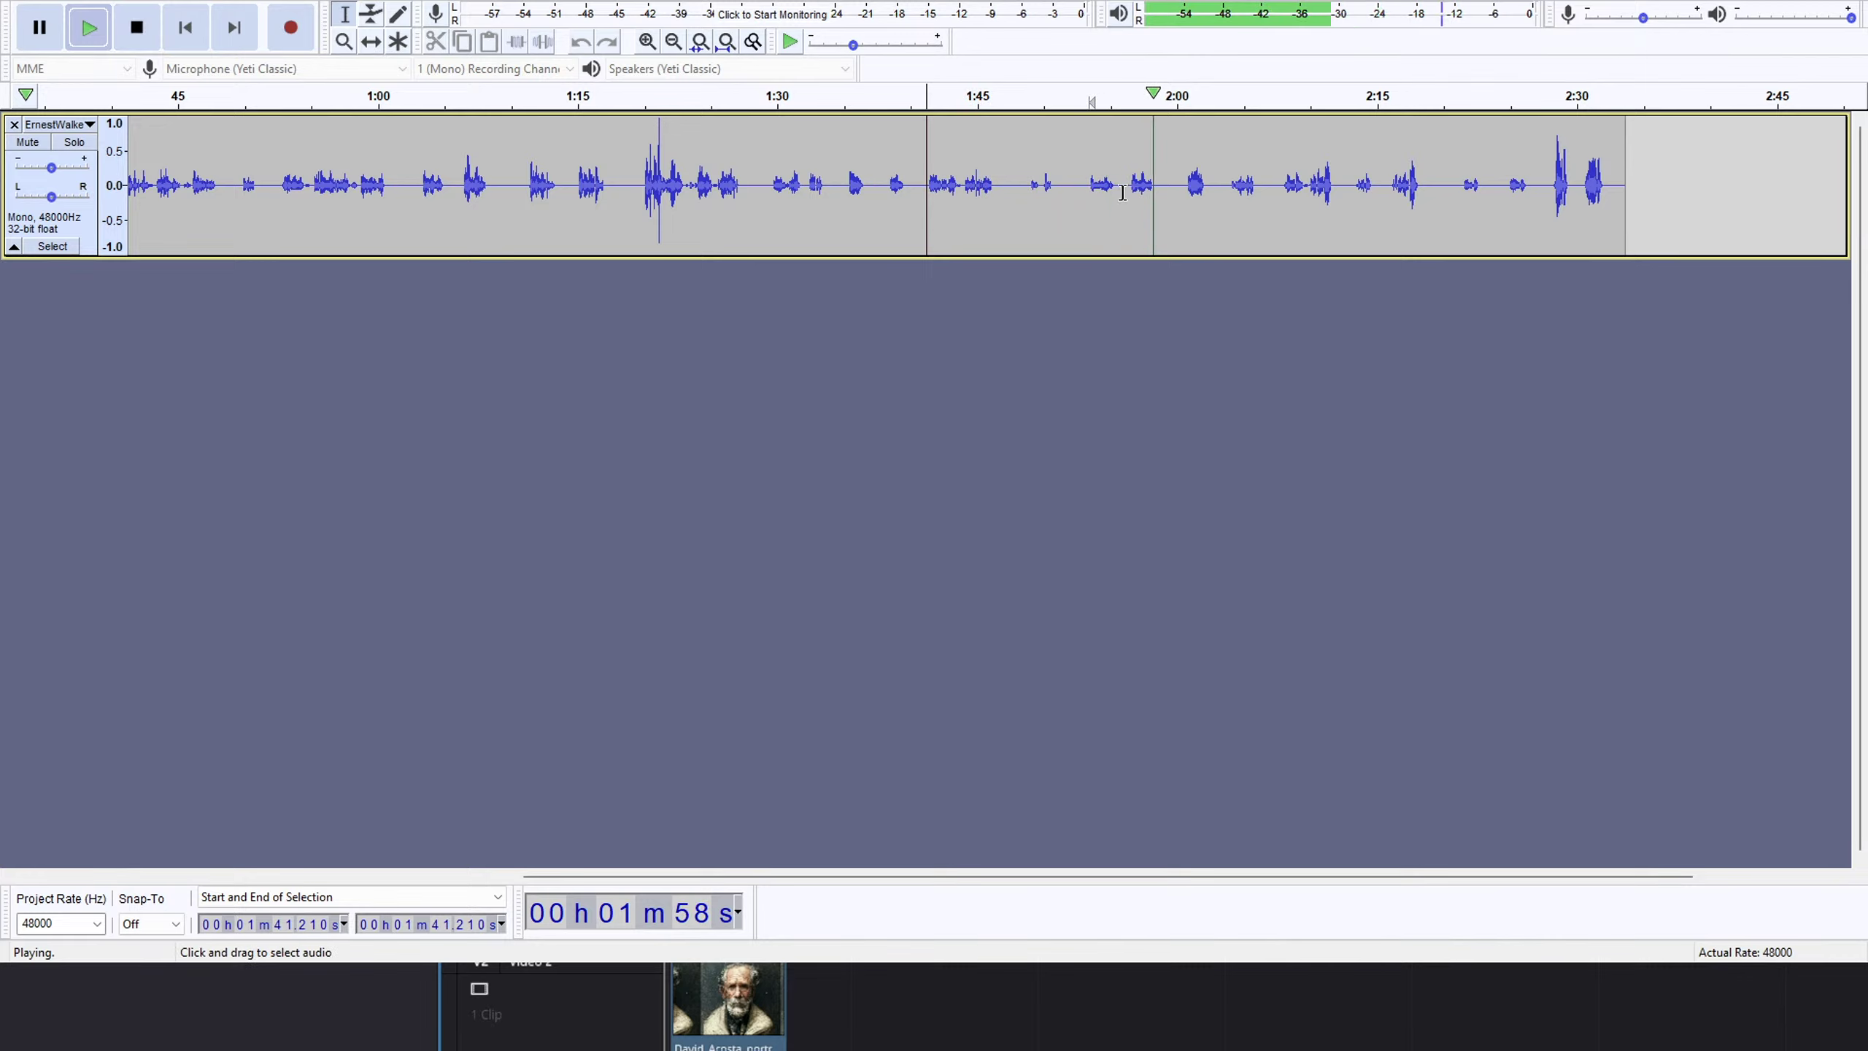
key("space")
key("space")
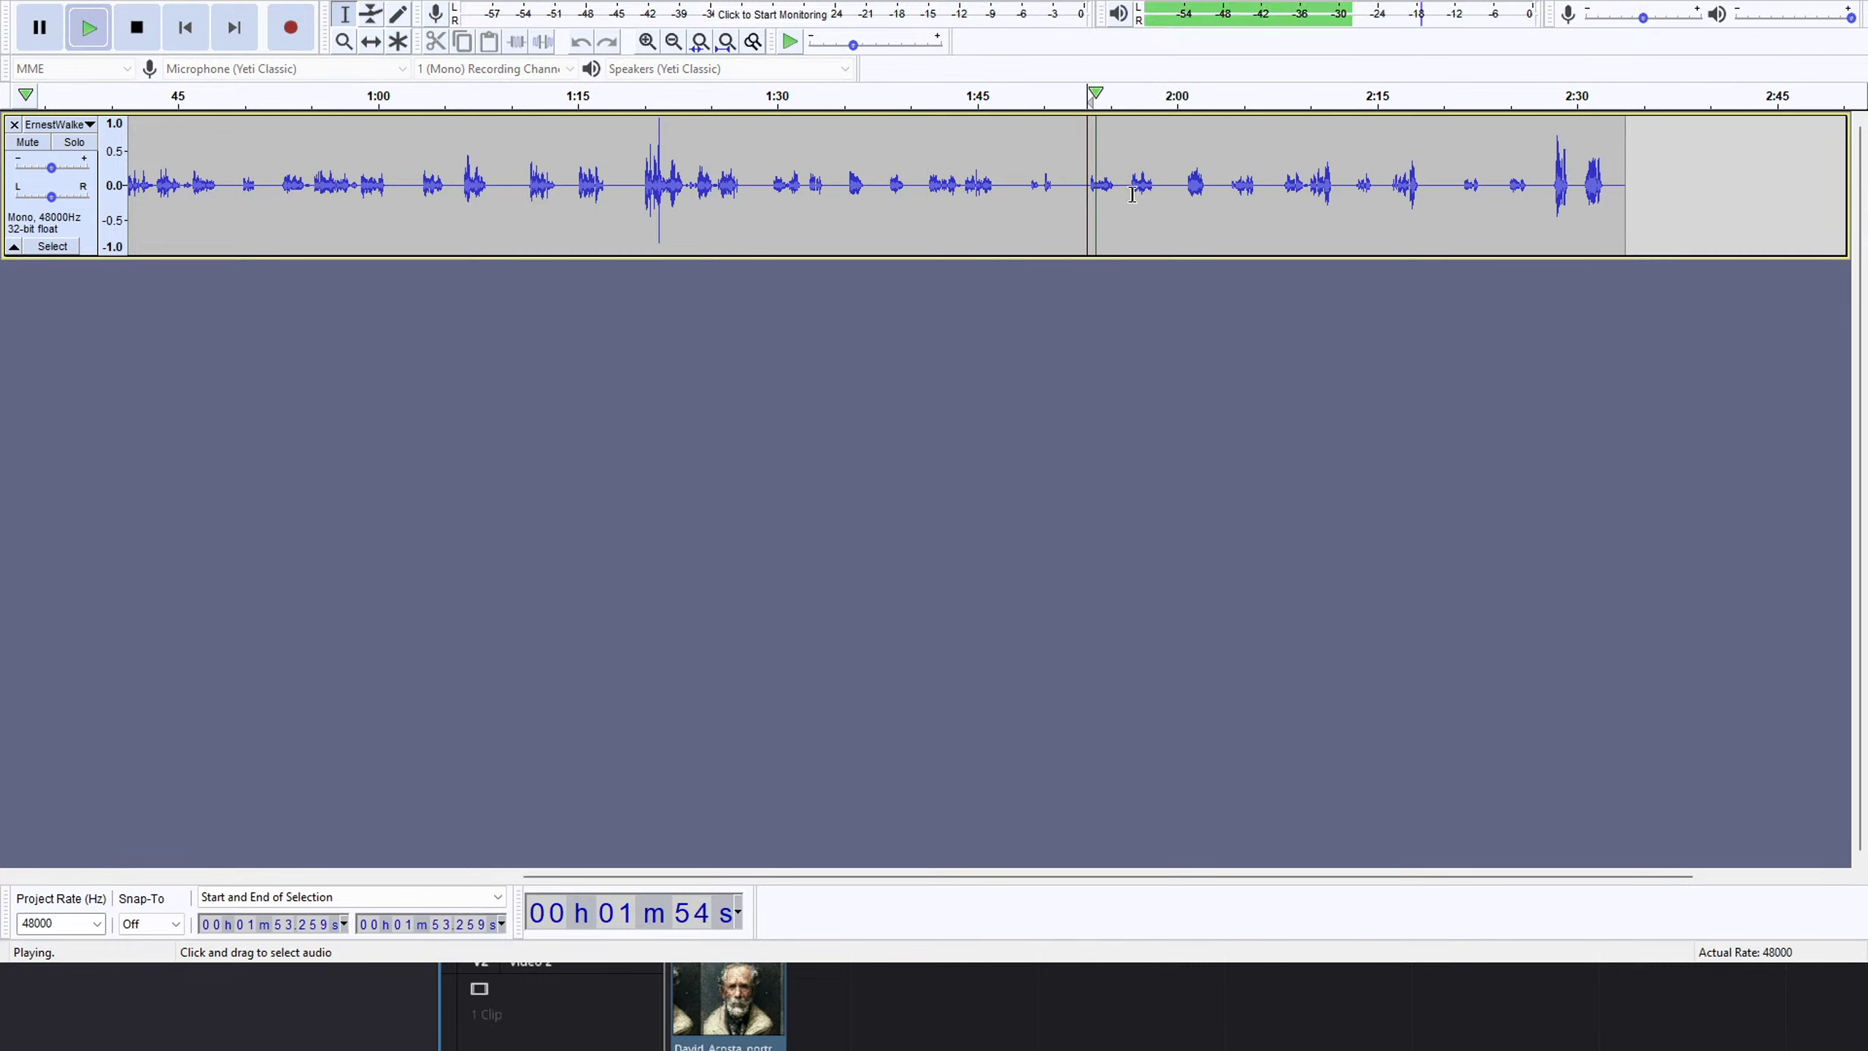
left_click_drag(1125, 188, 1154, 187)
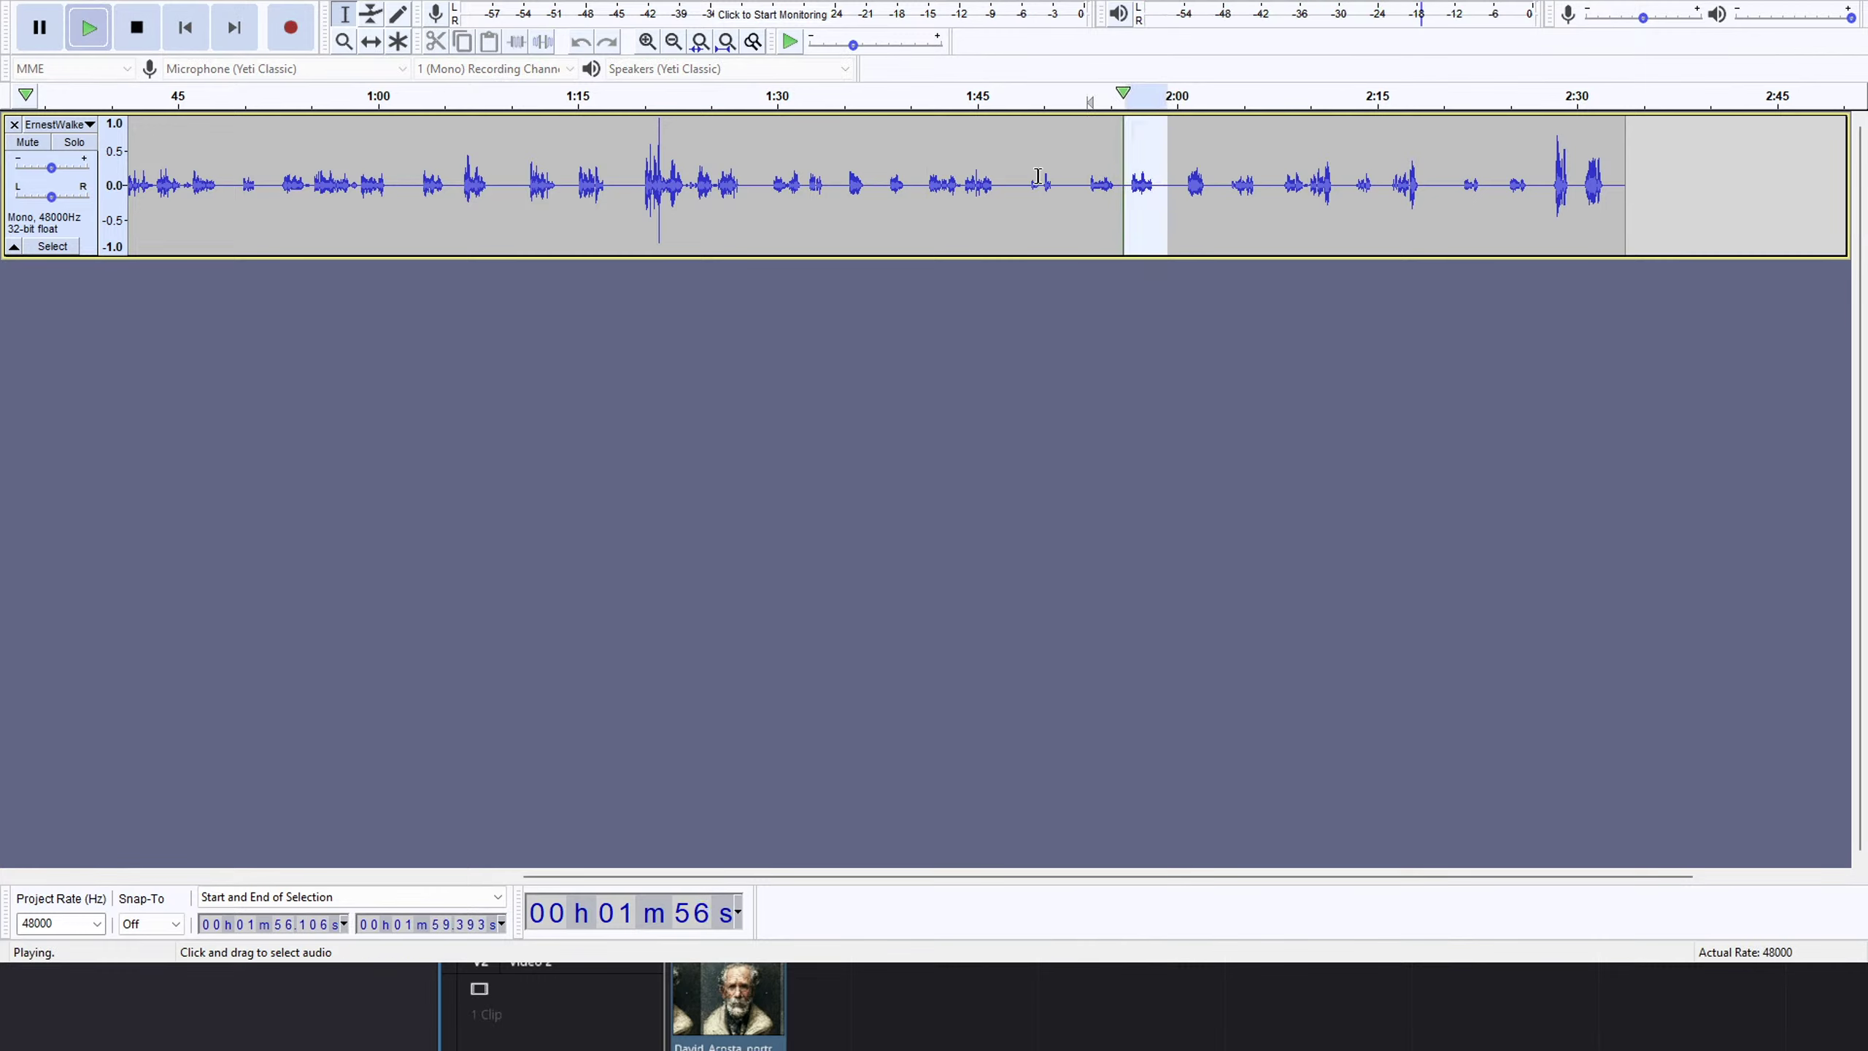
left_click(1017, 184)
key("space")
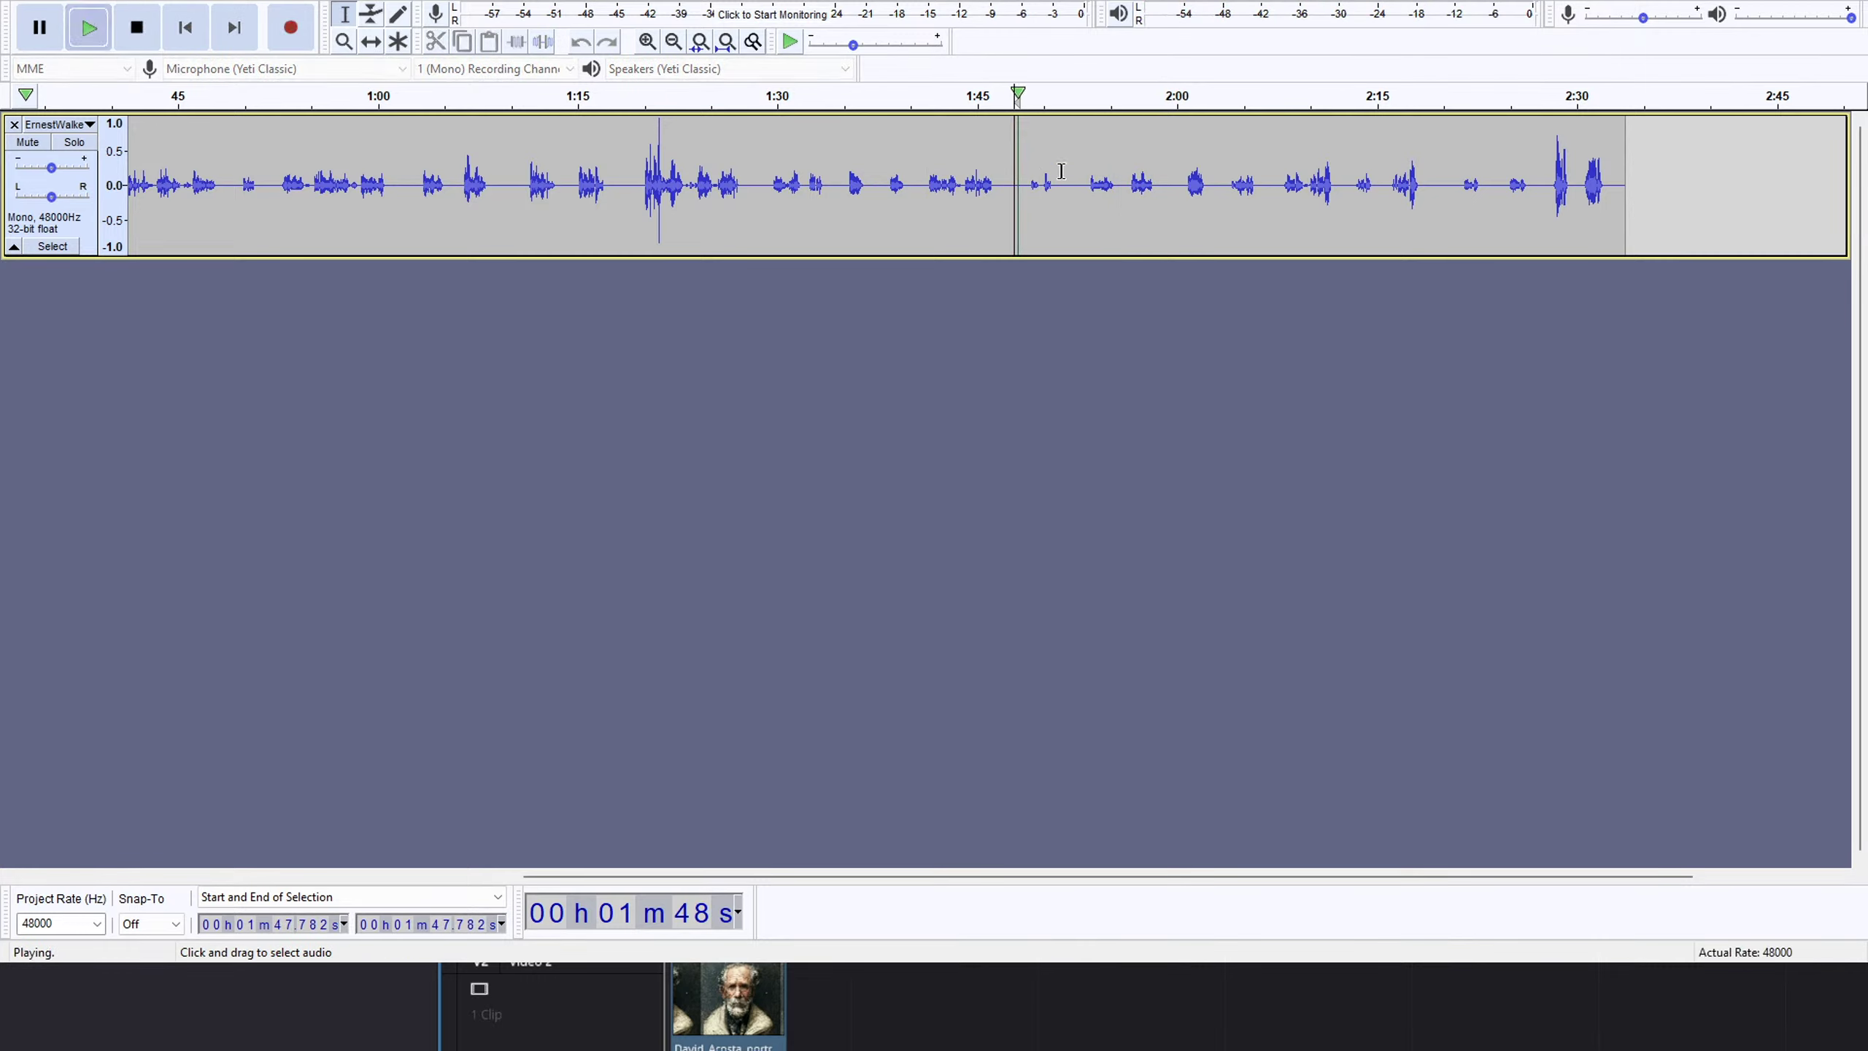
left_click(1098, 104)
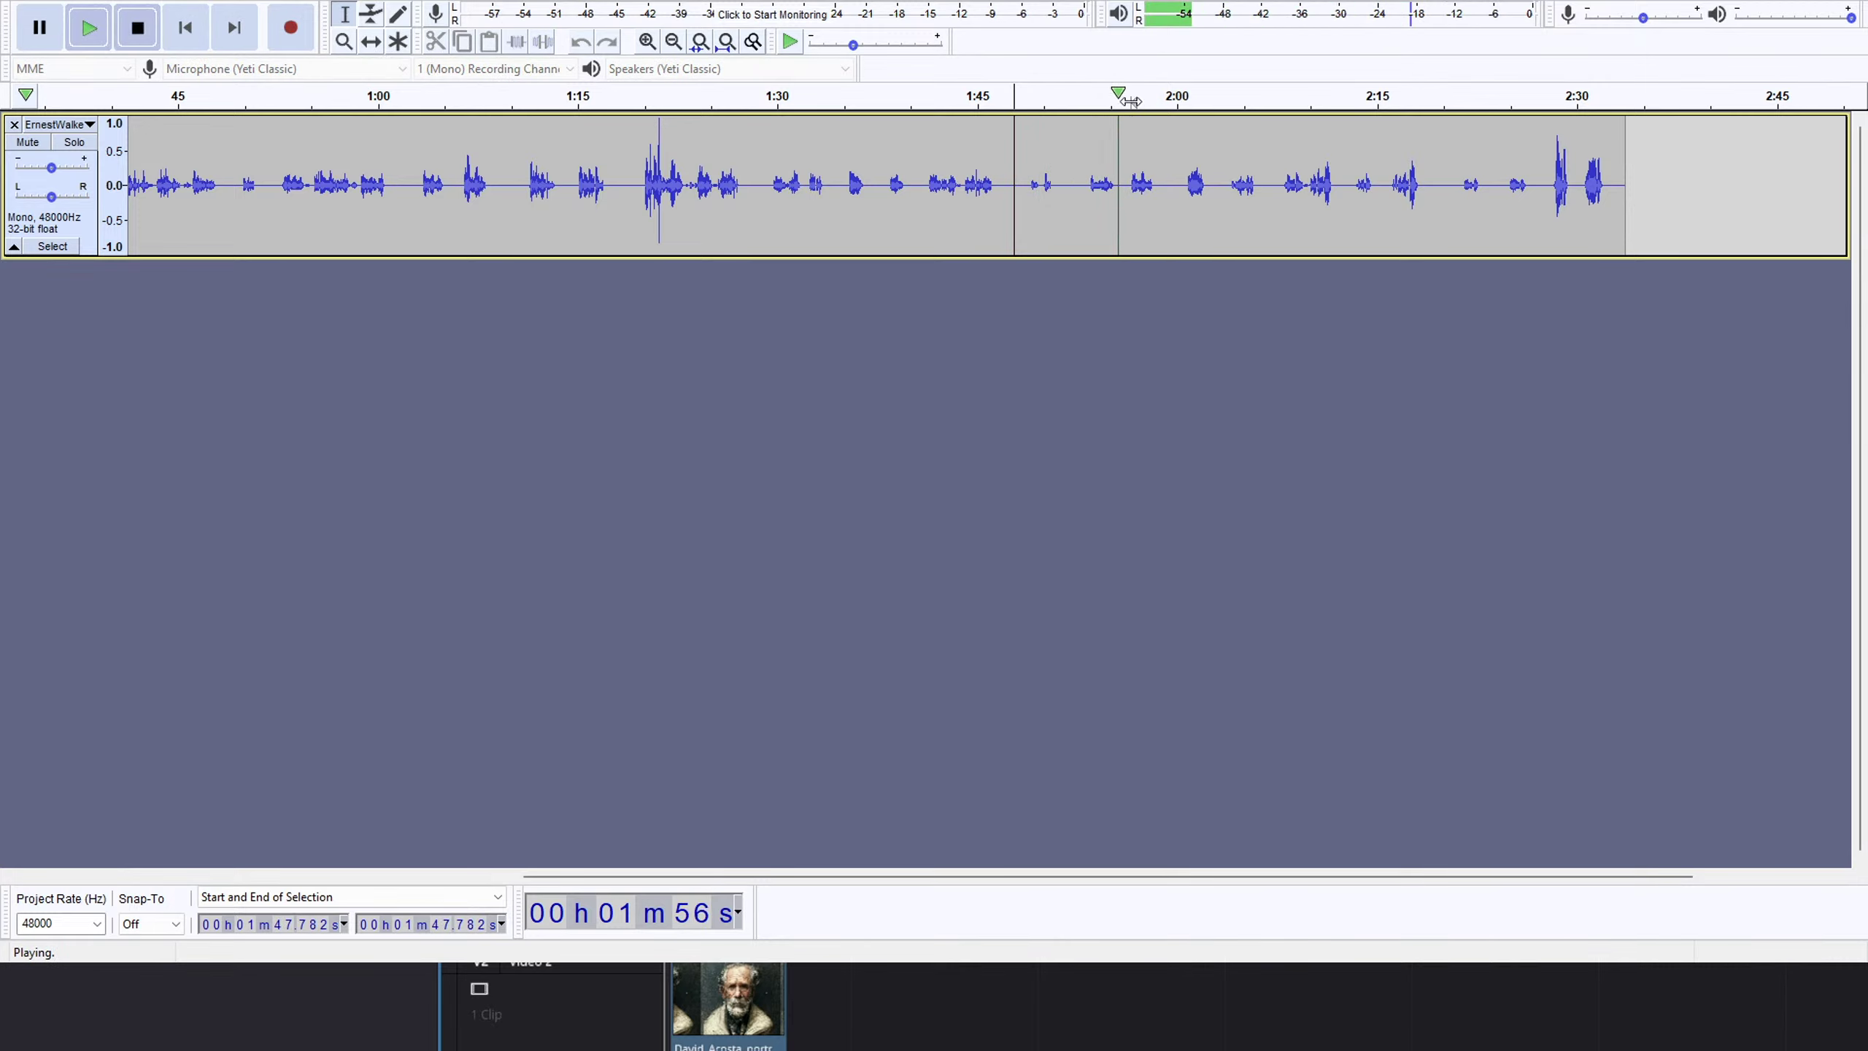
Delete the audio from about 1:56.3 to 1:59.8, and play twice from the cut.
left_click_drag(1126, 187, 1176, 243)
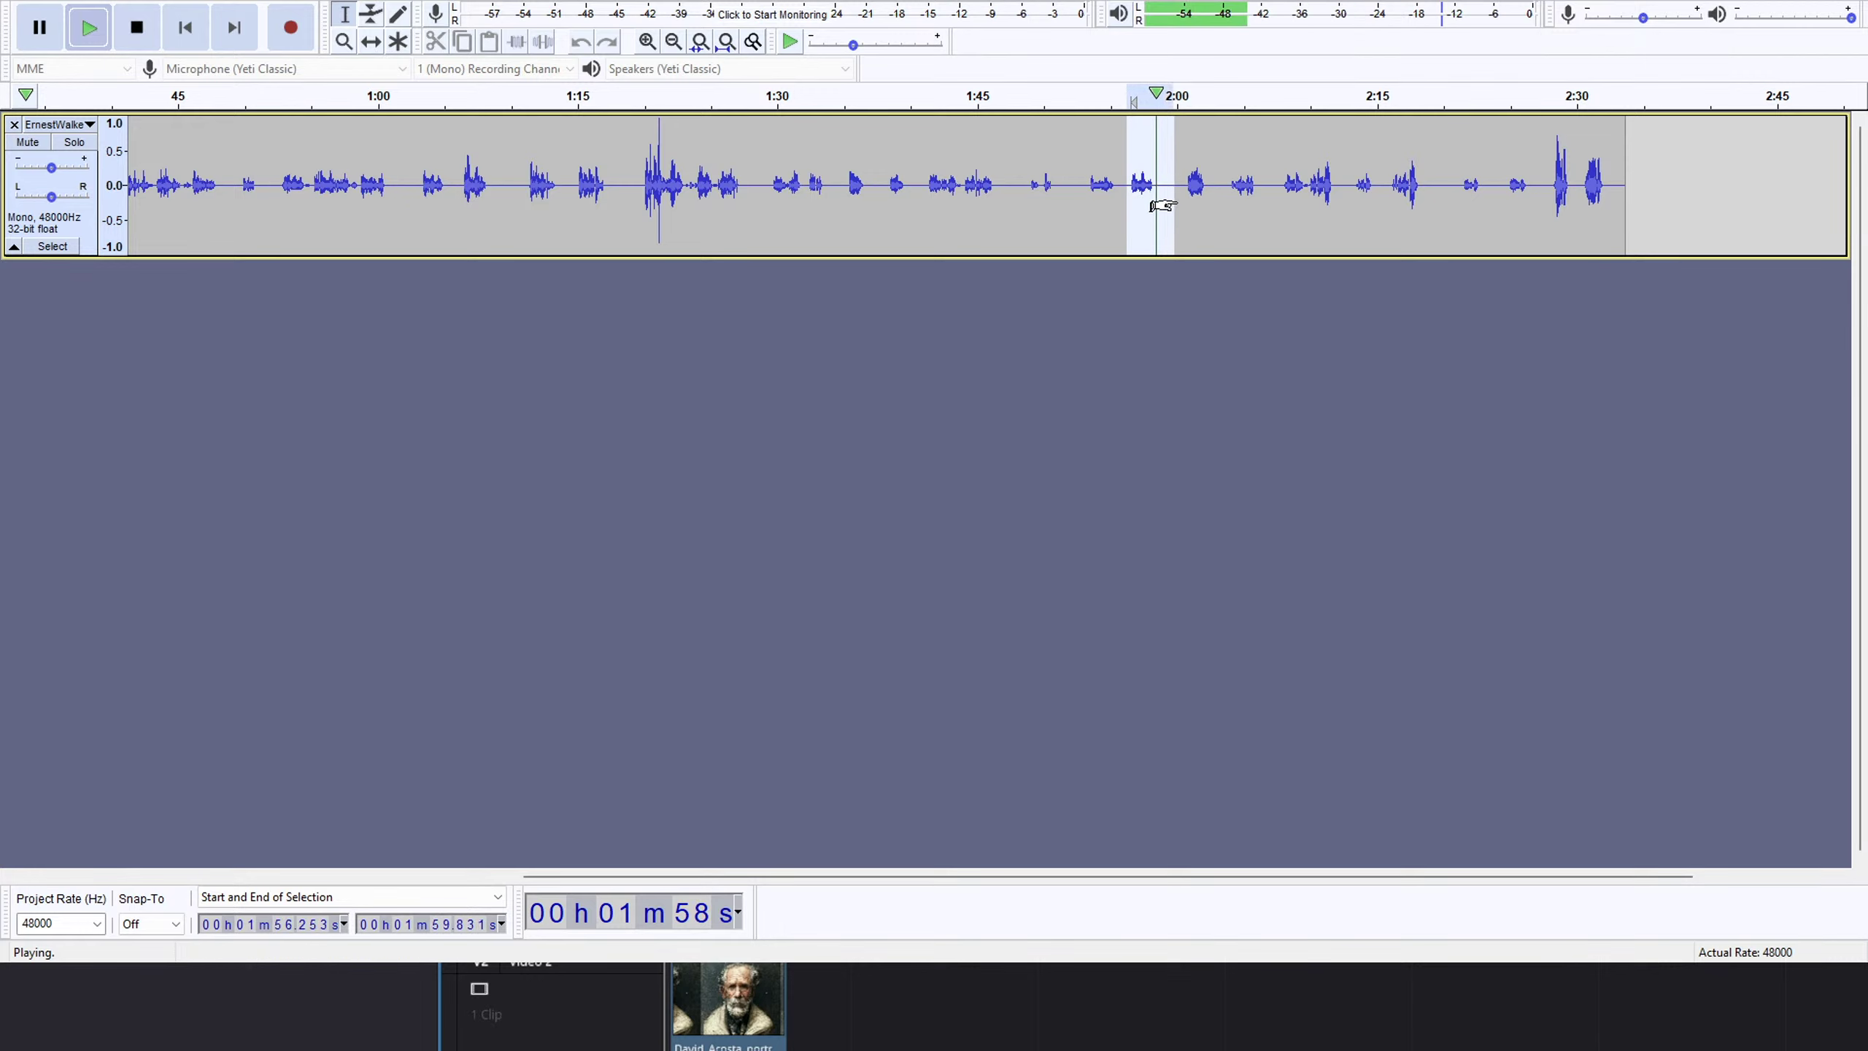
key("space")
key("Delete")
key("space")
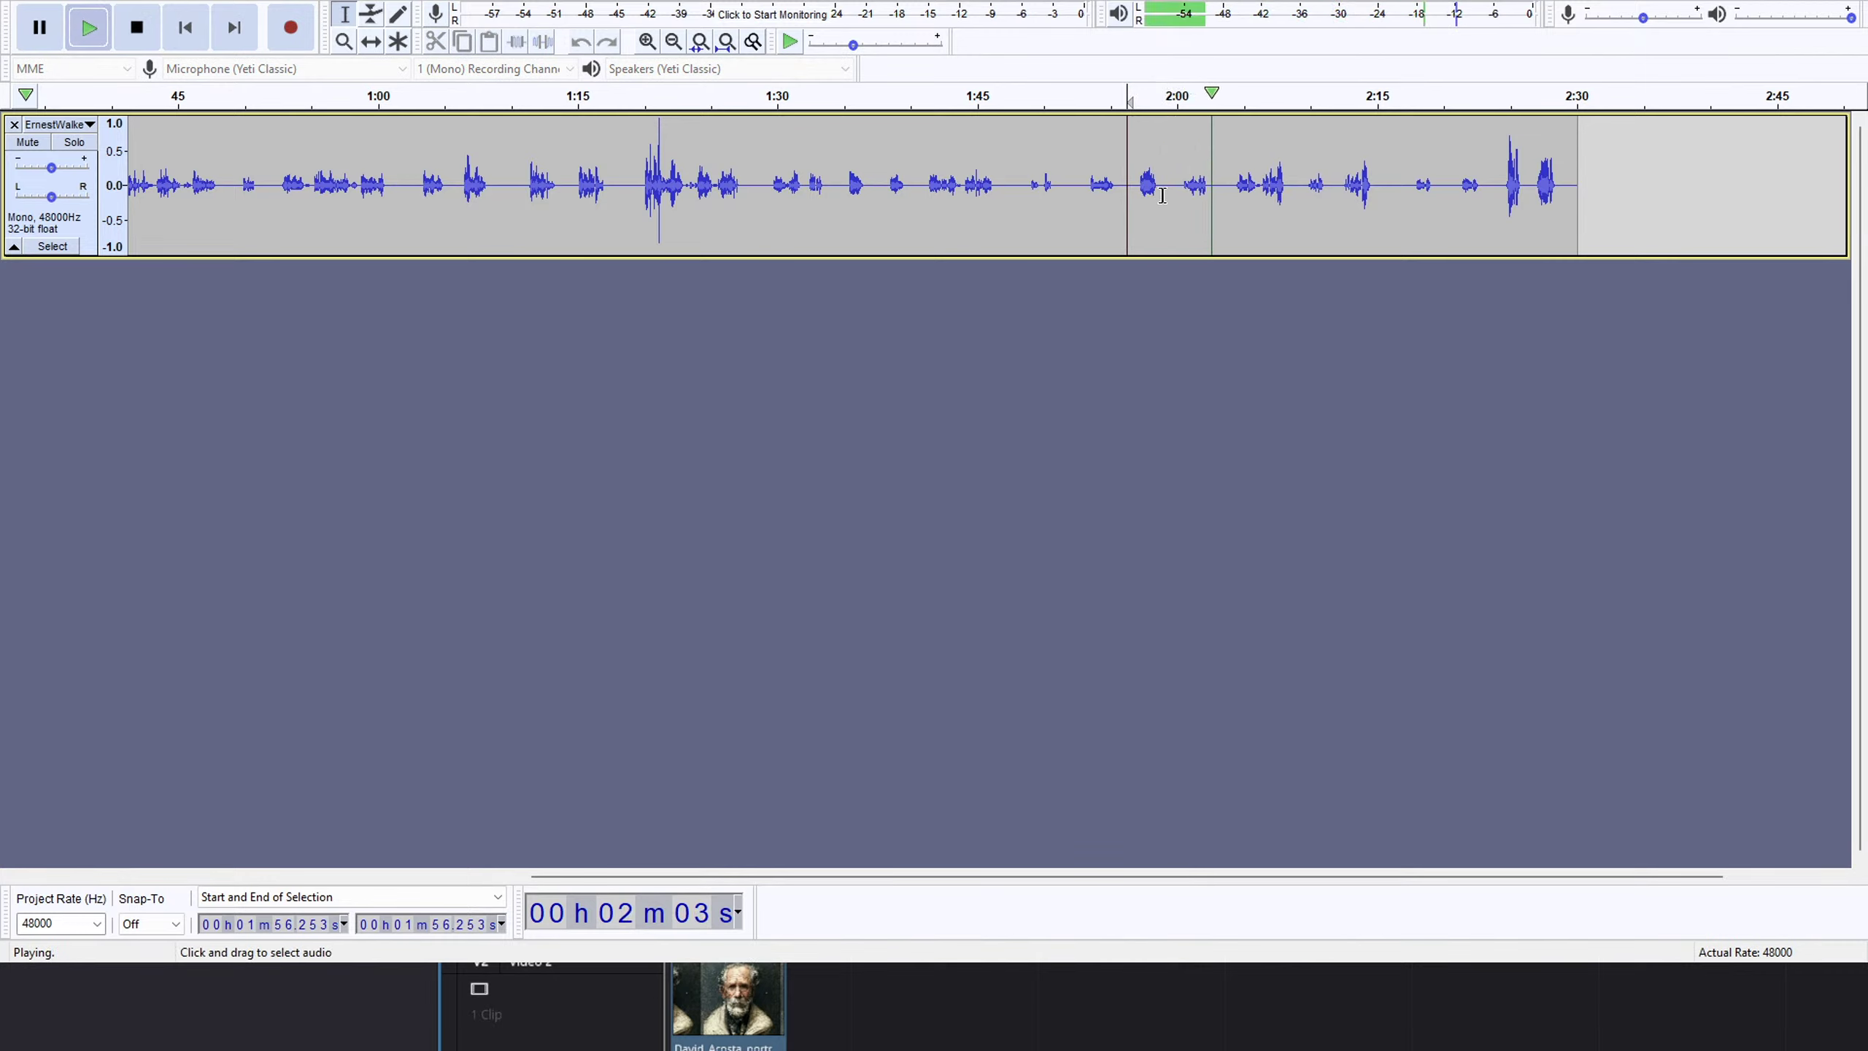
key("space")
key("space")
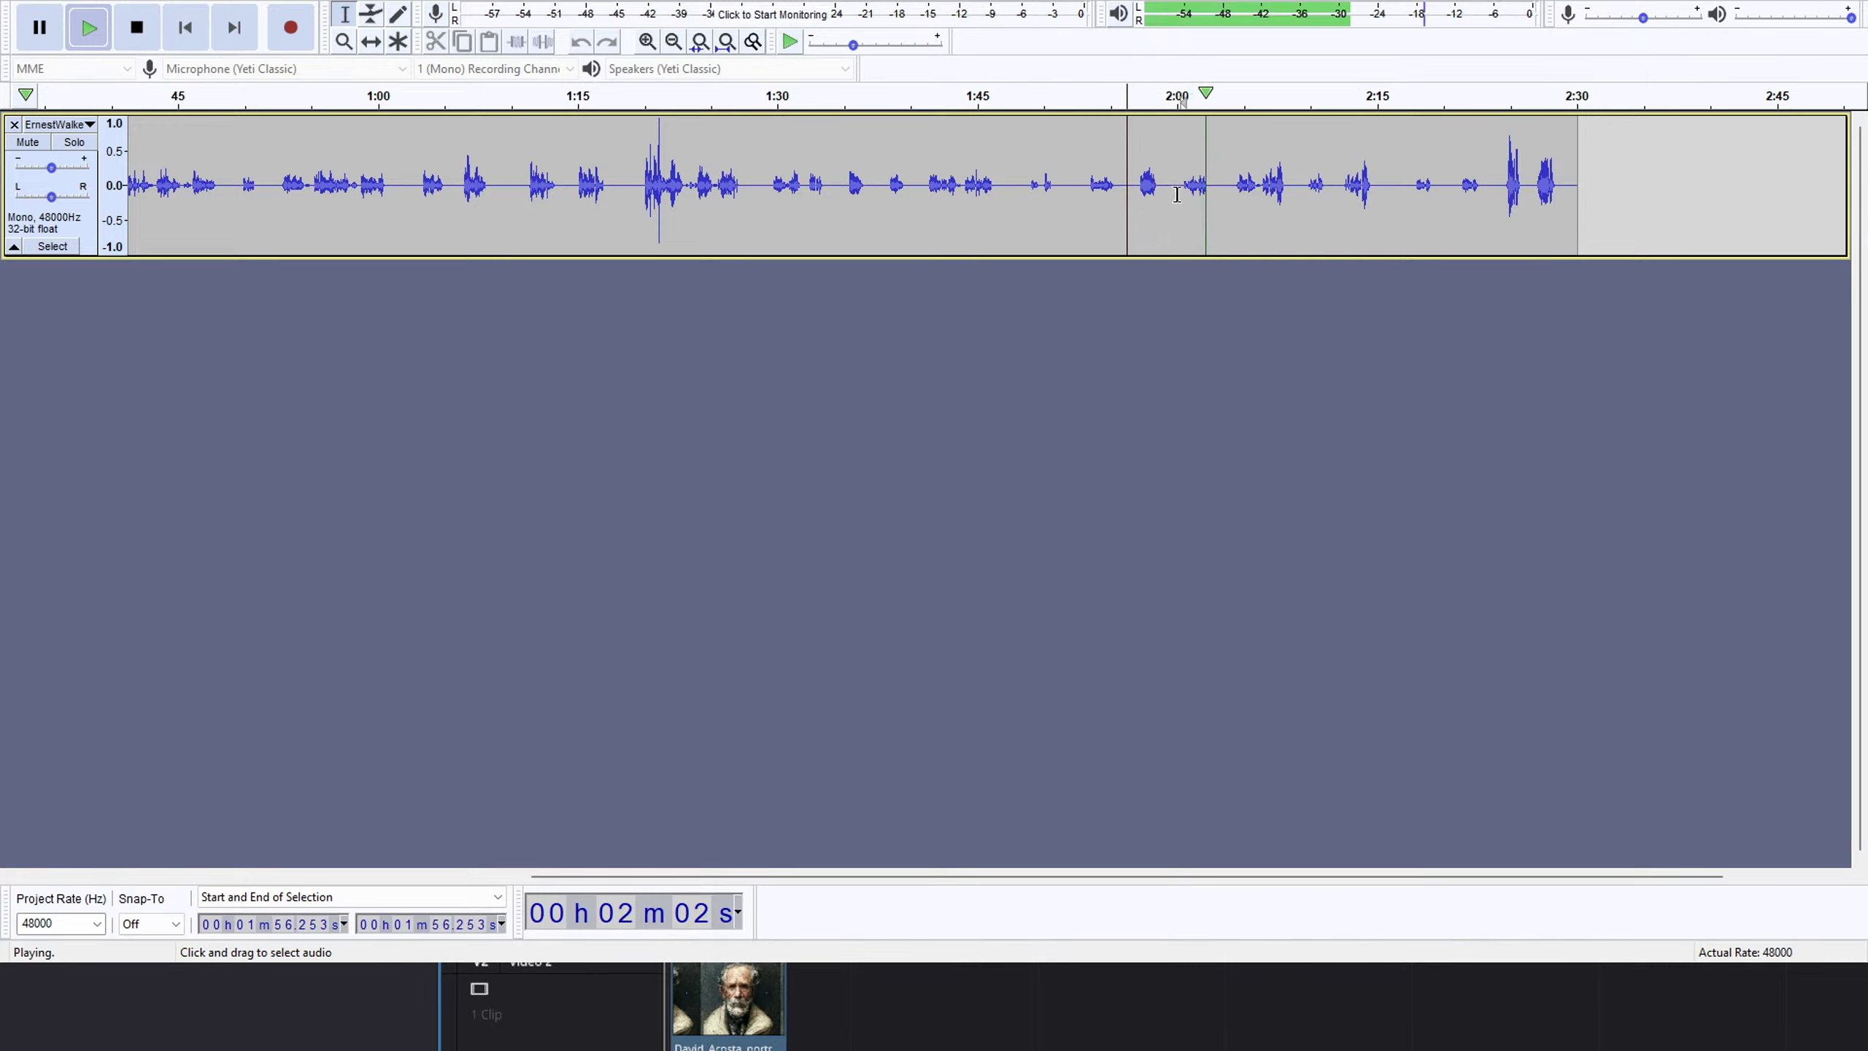
Try deleting the audio from about 1:56.9 to 2:00, and play twice from the cut.
key("space")
left_click_drag(1176, 193, 1136, 193)
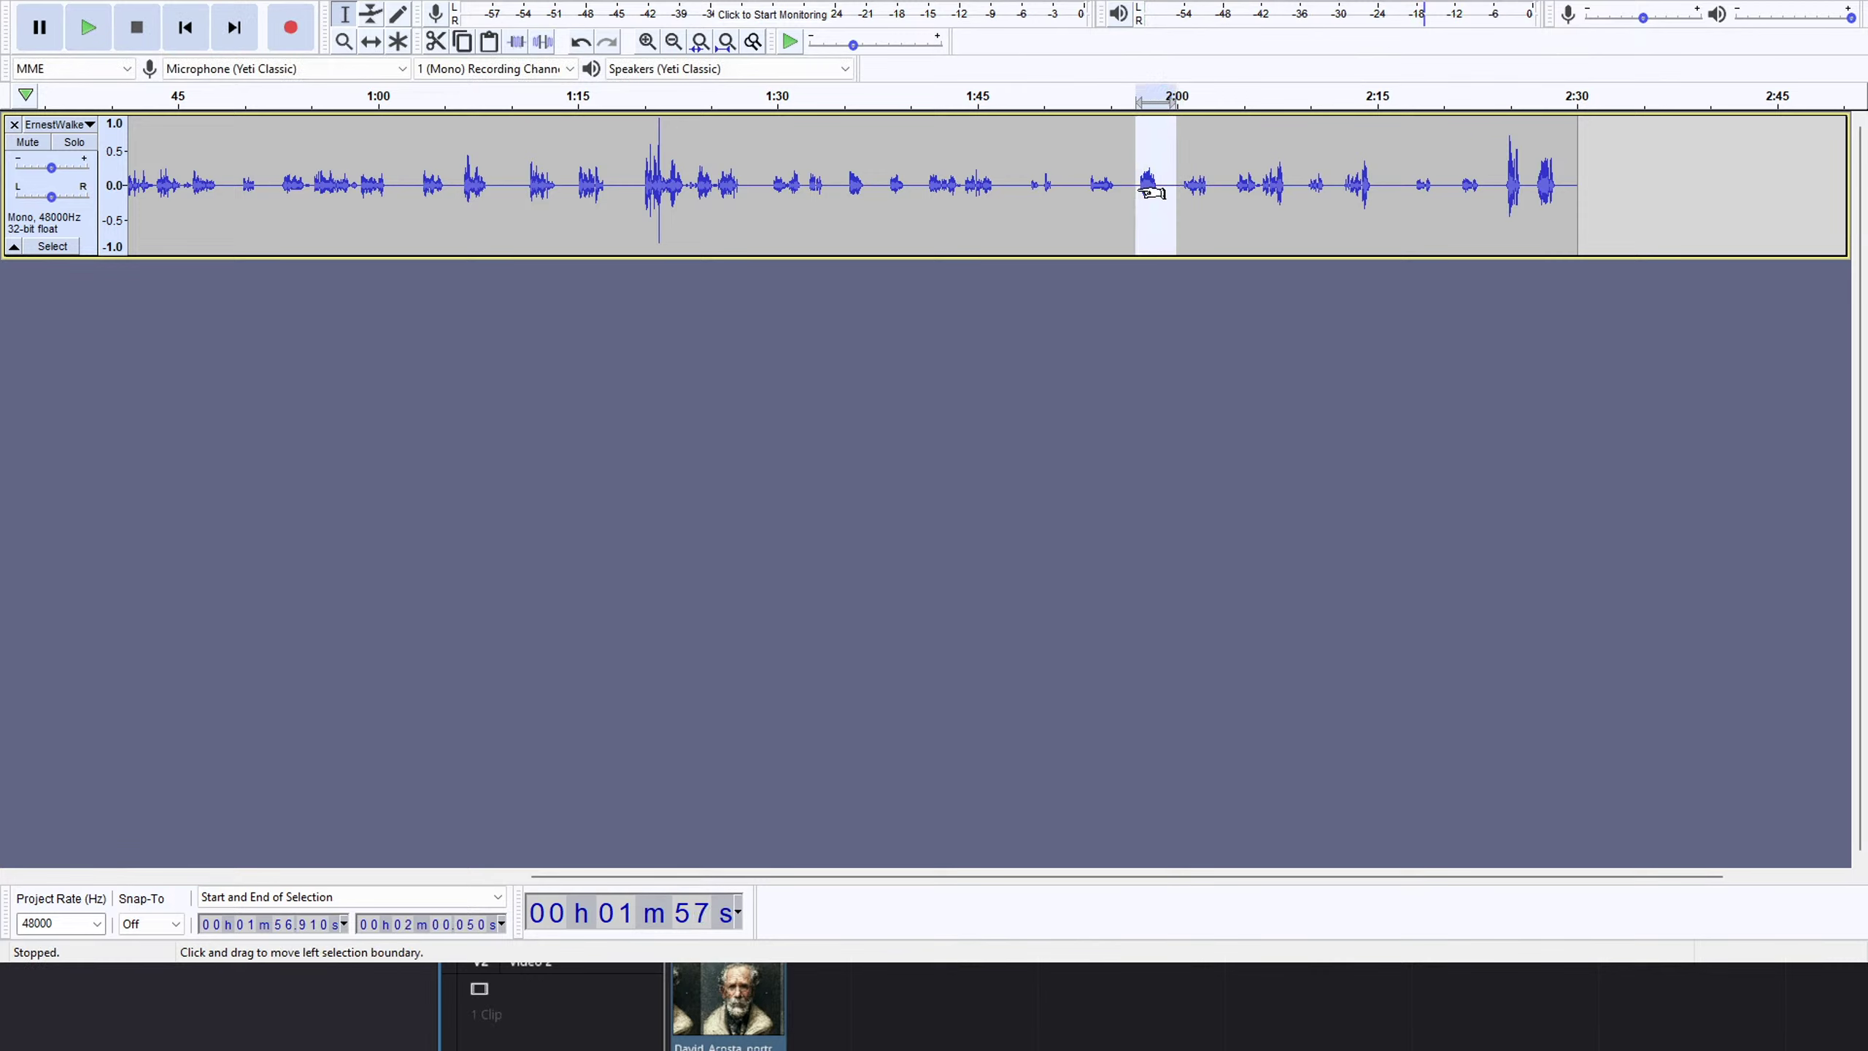
key("Delete")
key("space")
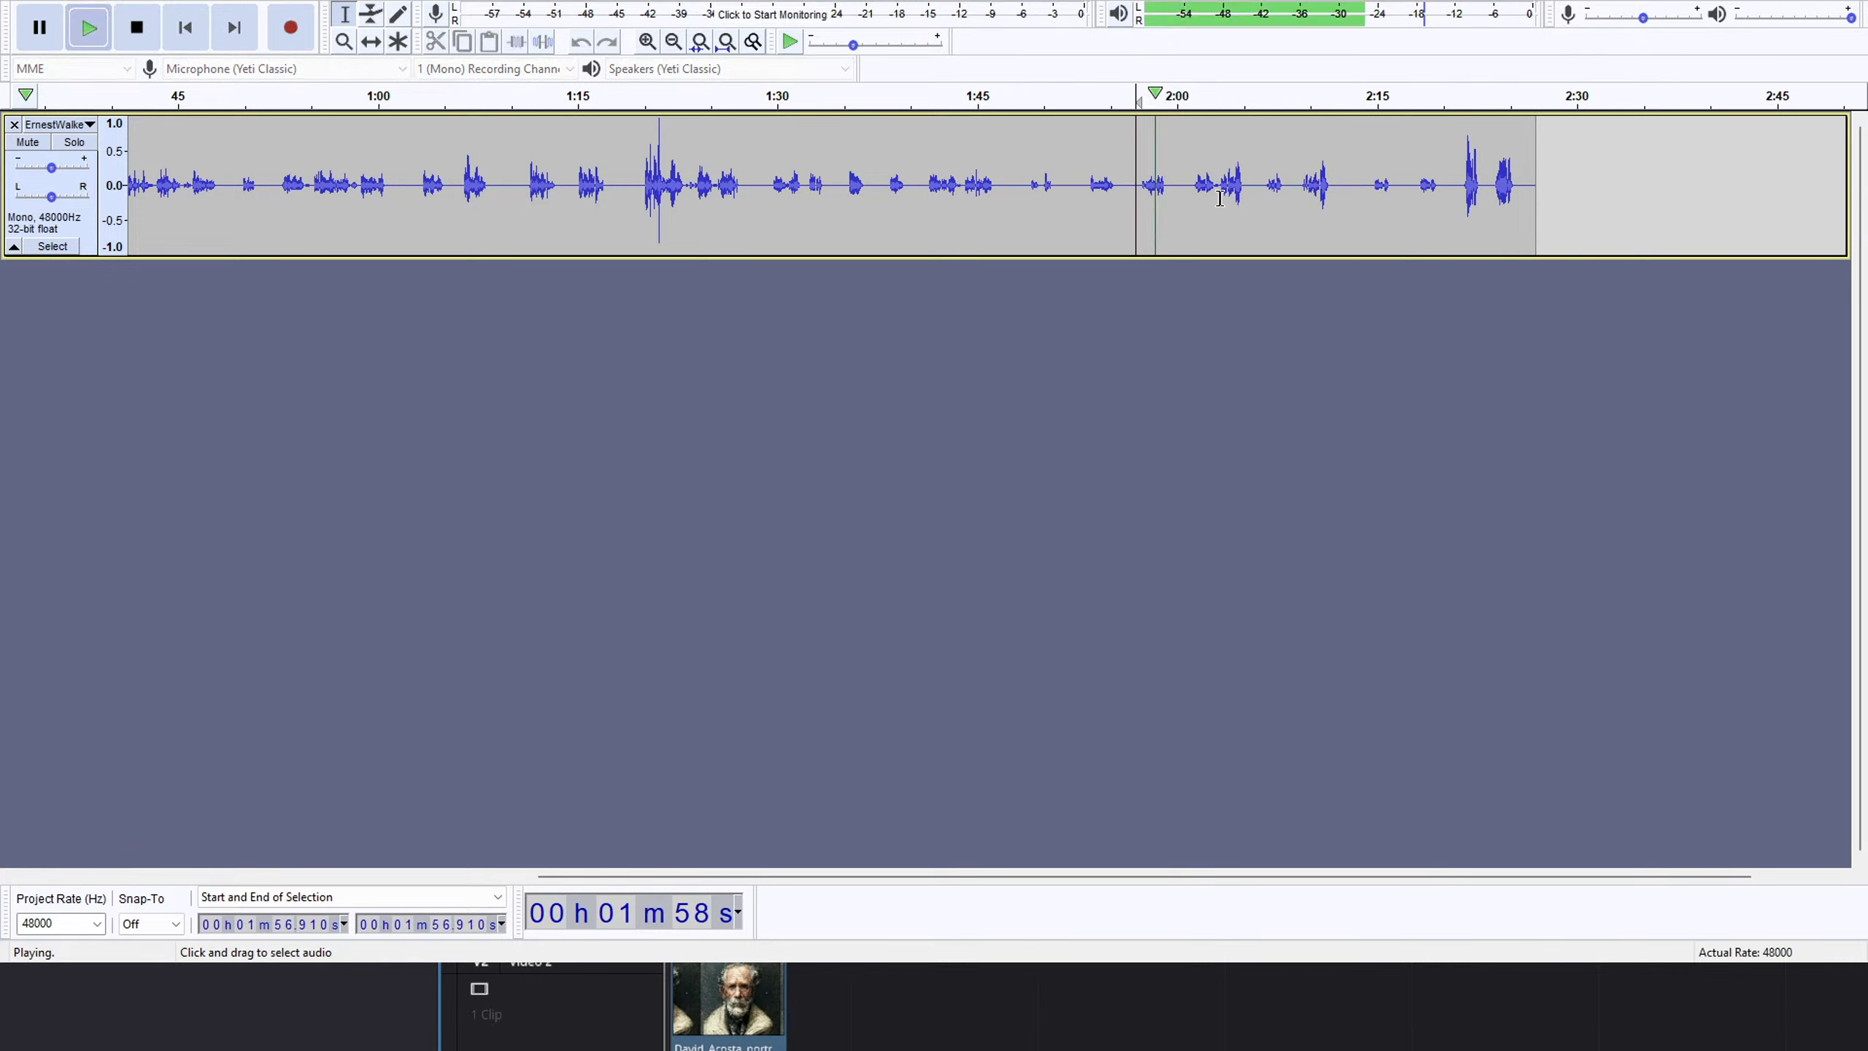
key("space")
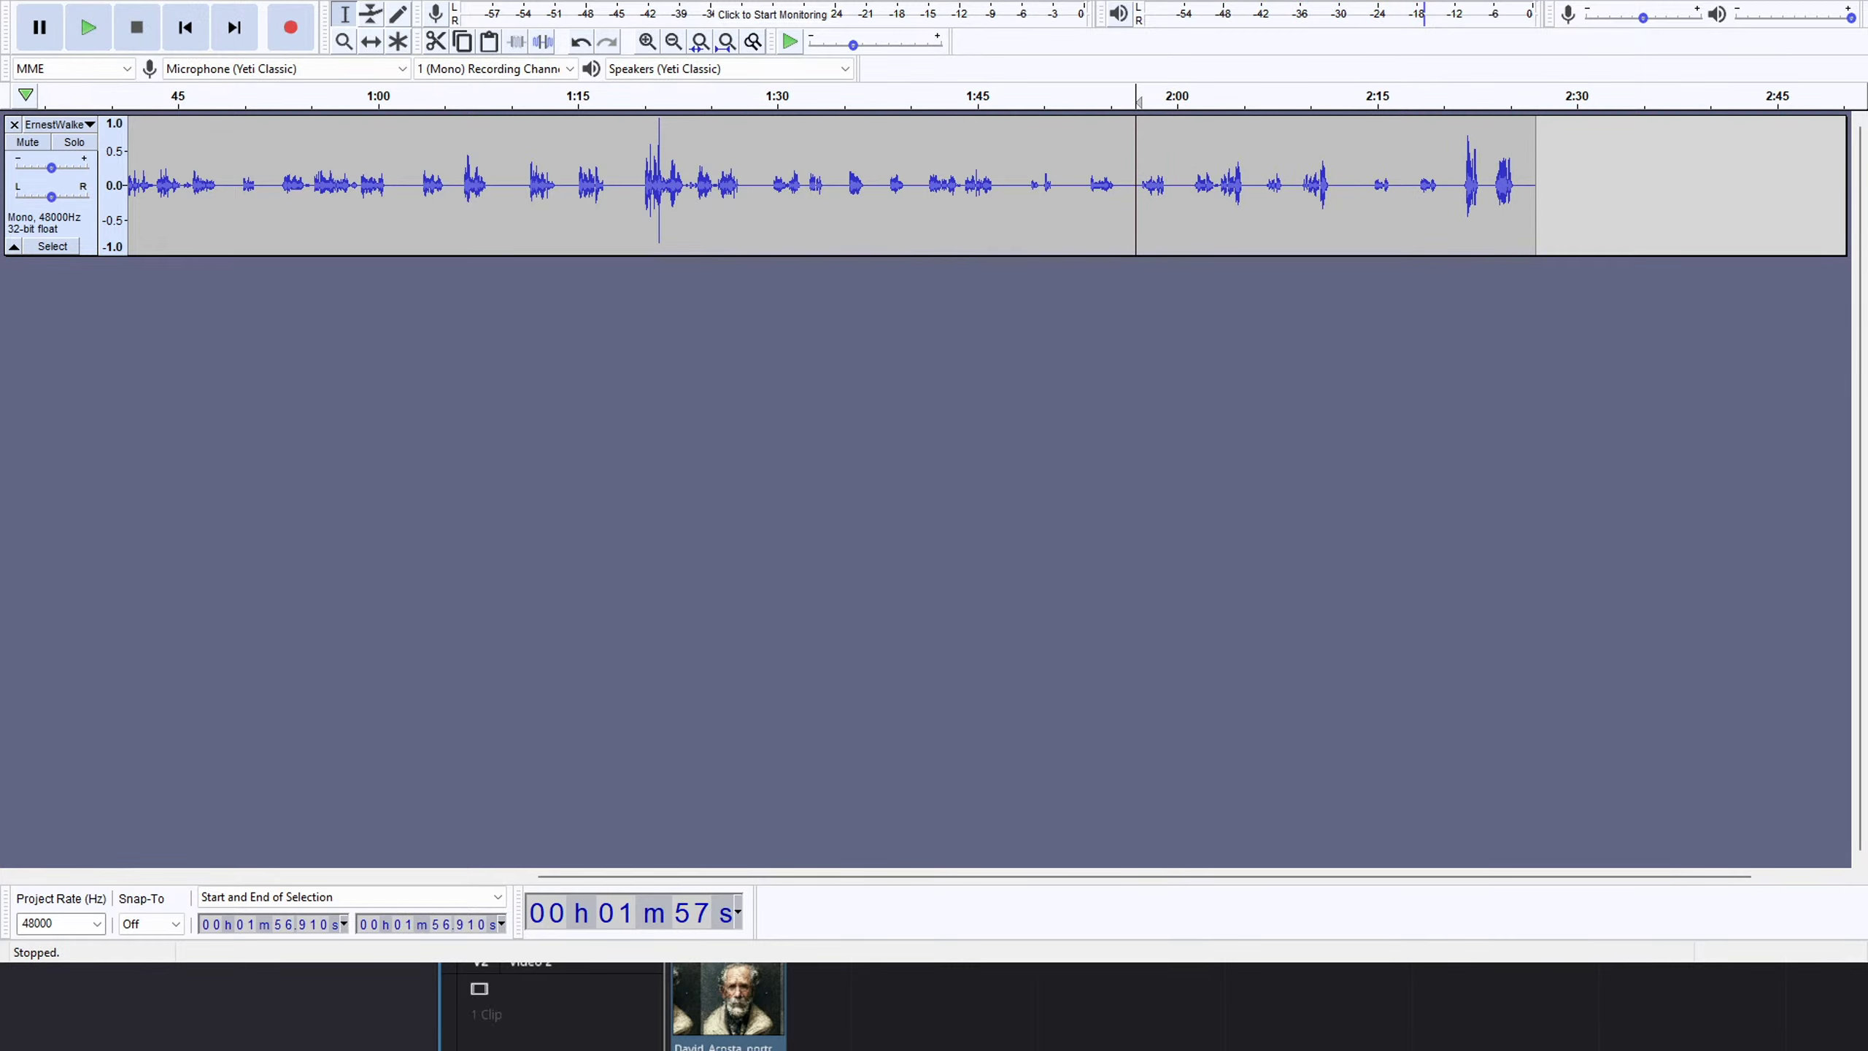
key("space")
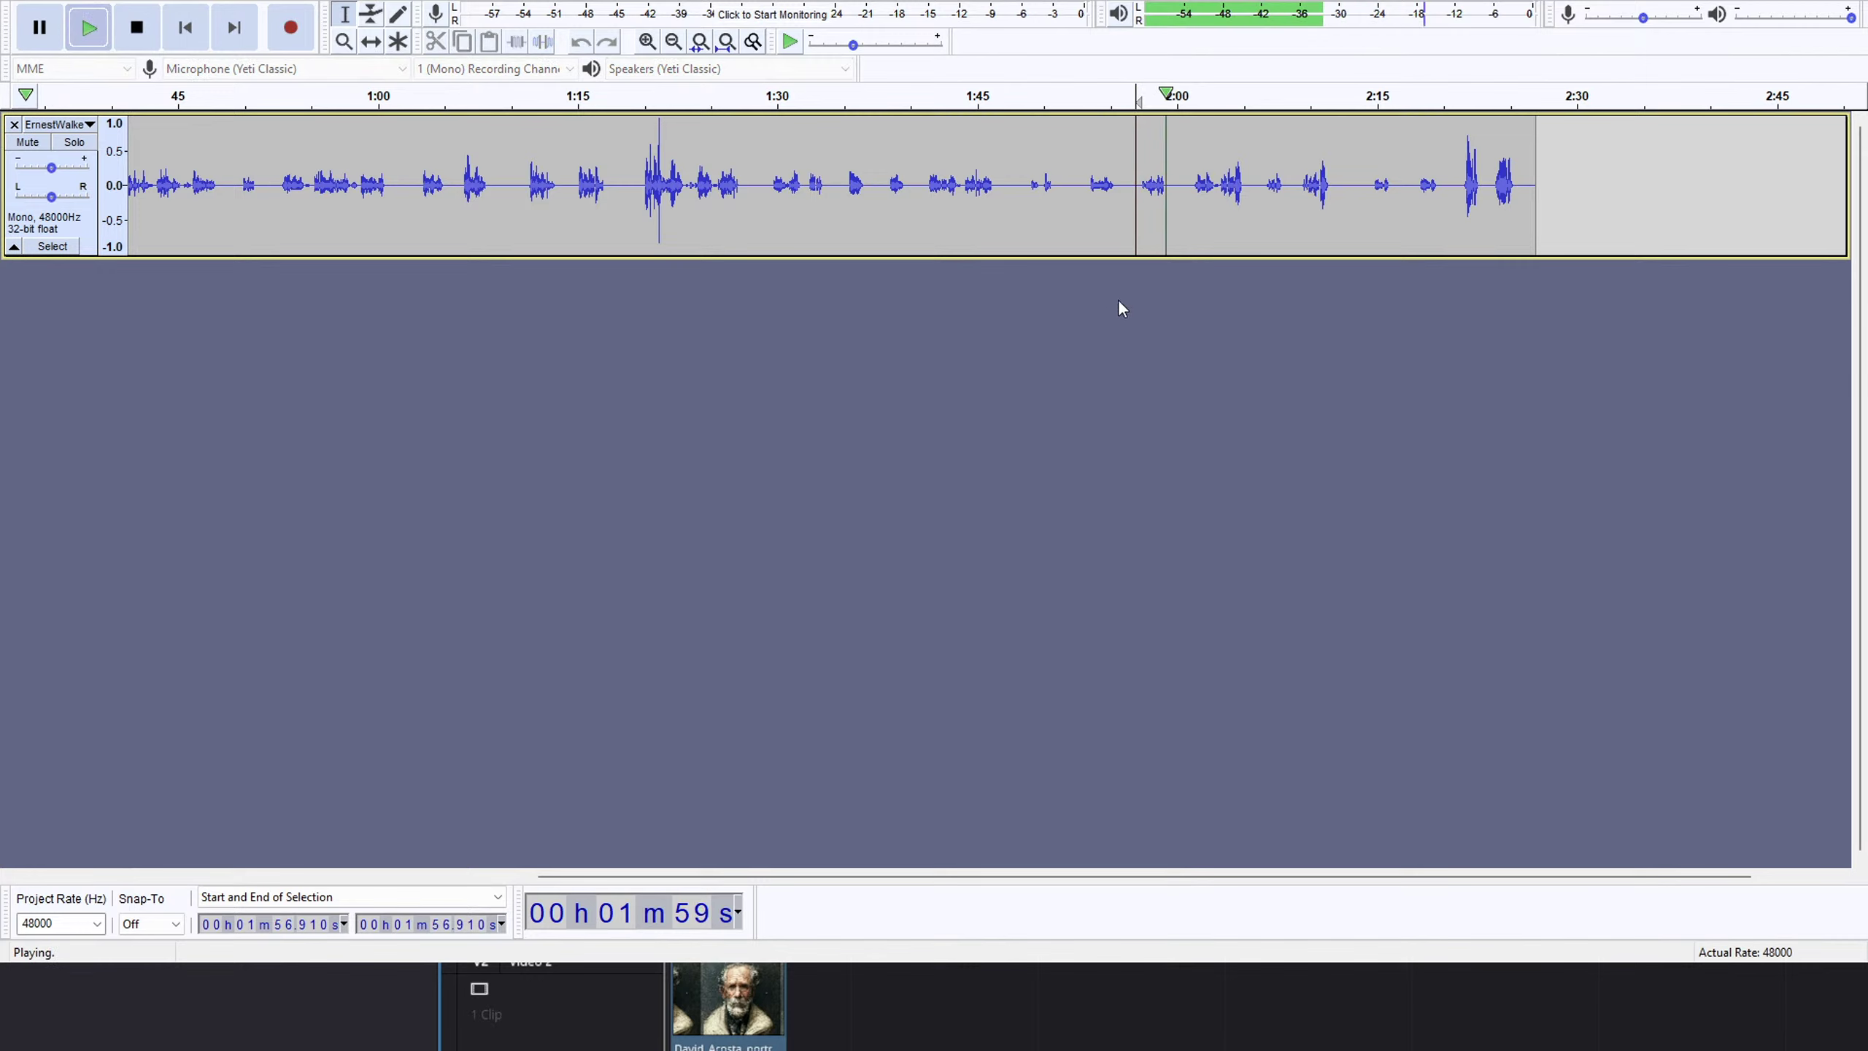
Undo the last deletion and play the restored take from about 1:56.9.
key("space")
key("ctrl+v")
key("space")
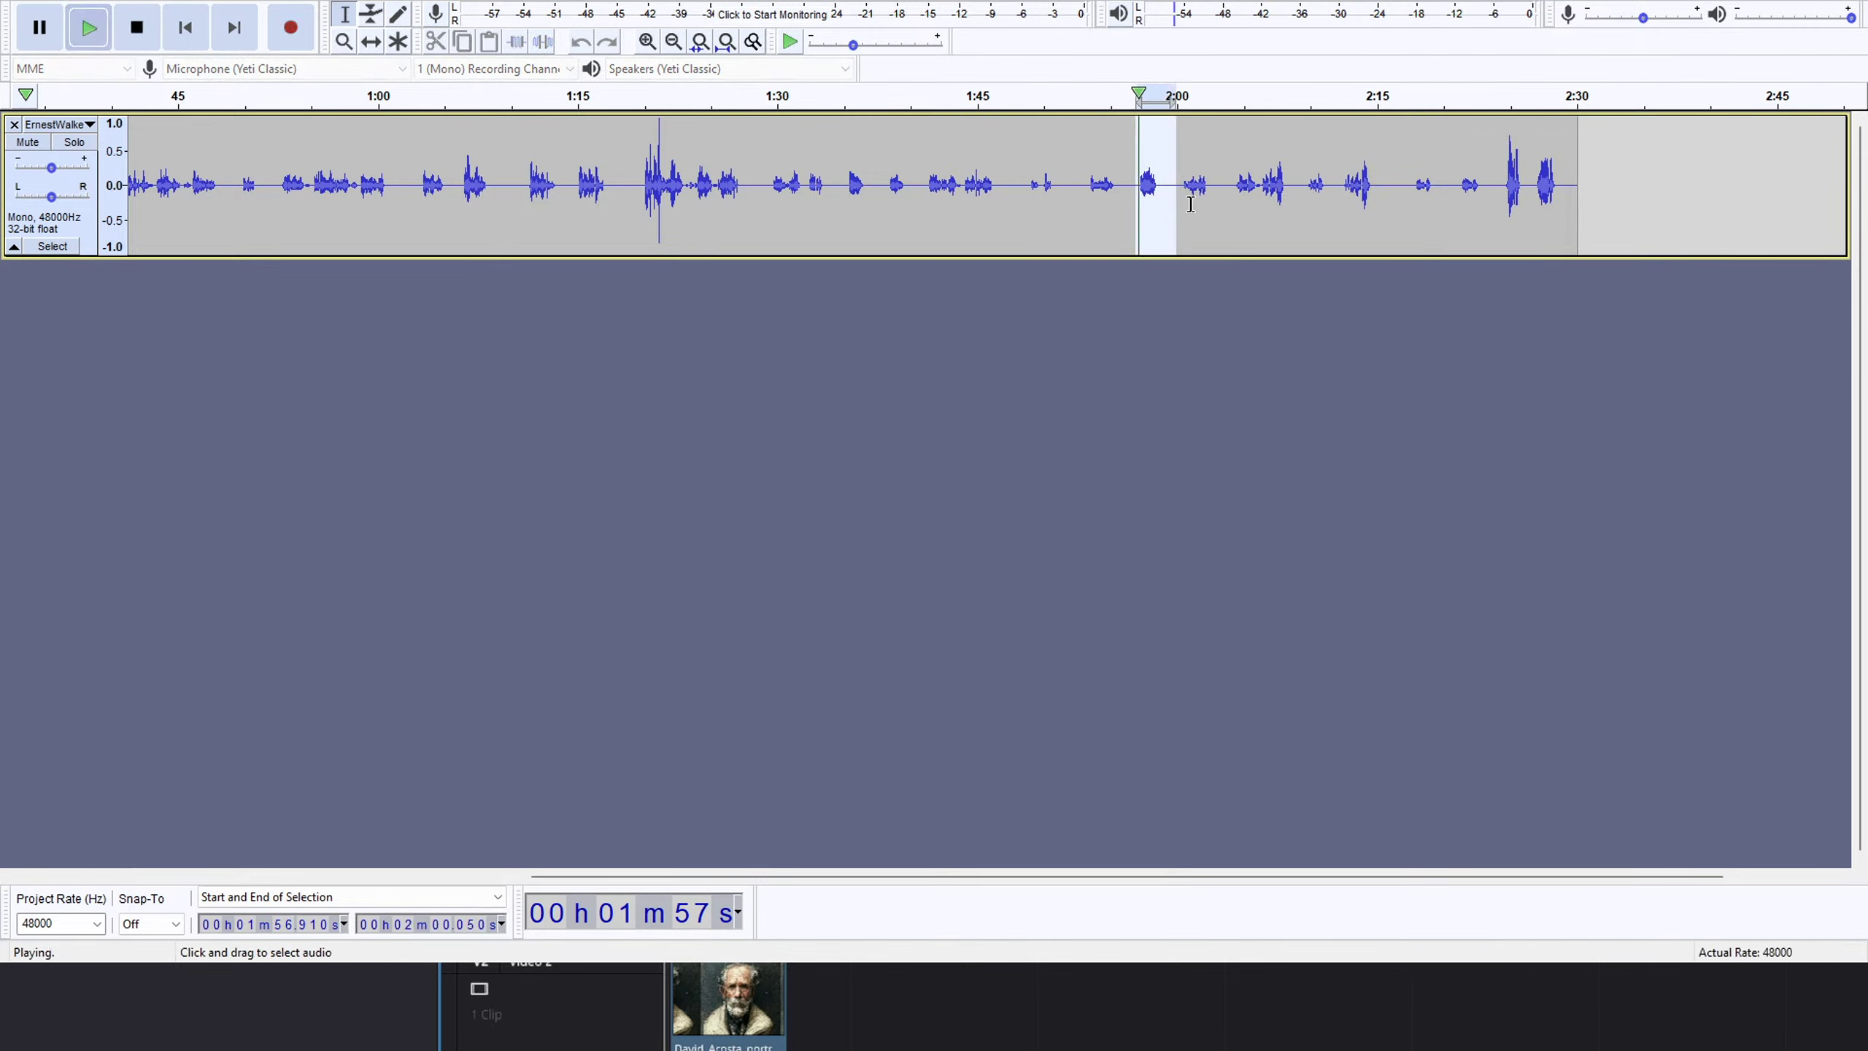
left_click_drag(1176, 194, 1182, 194)
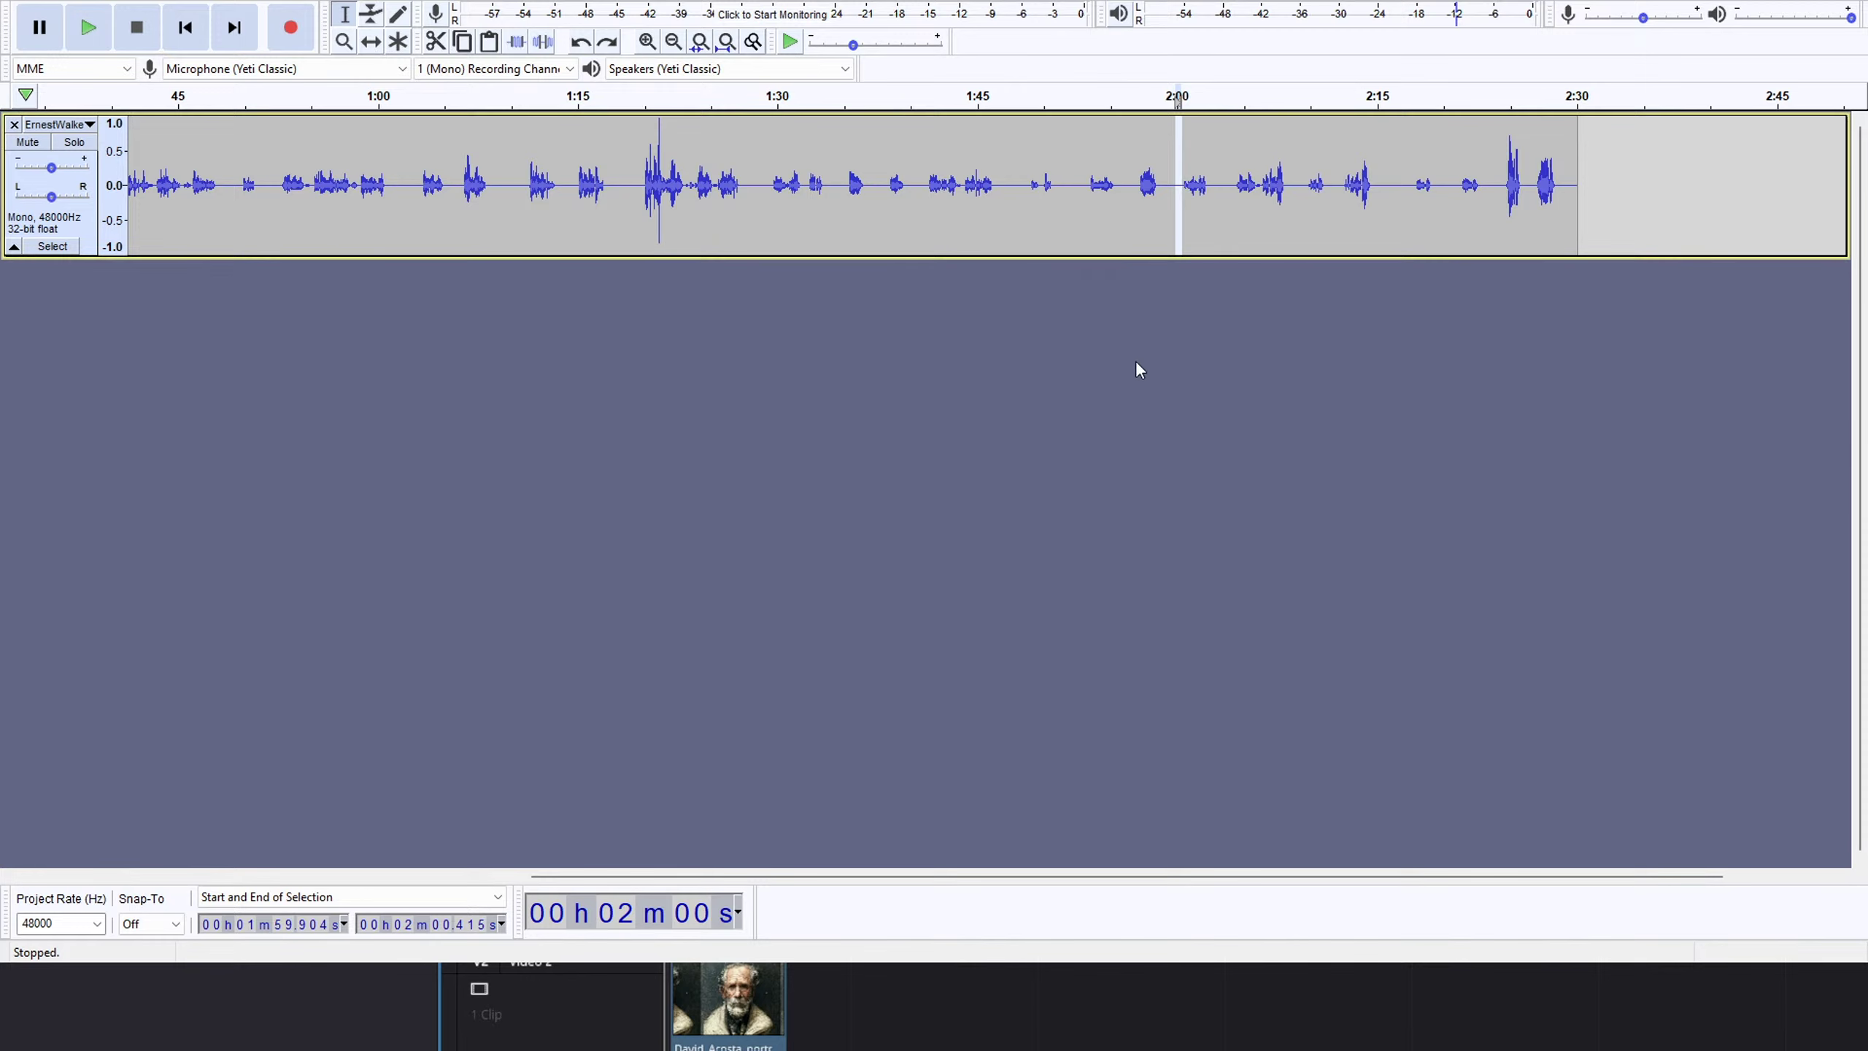
Play the restored take and the one after it twice from about 1:56.7.
left_click(1173, 181)
left_click(1127, 173)
left_click(1132, 167)
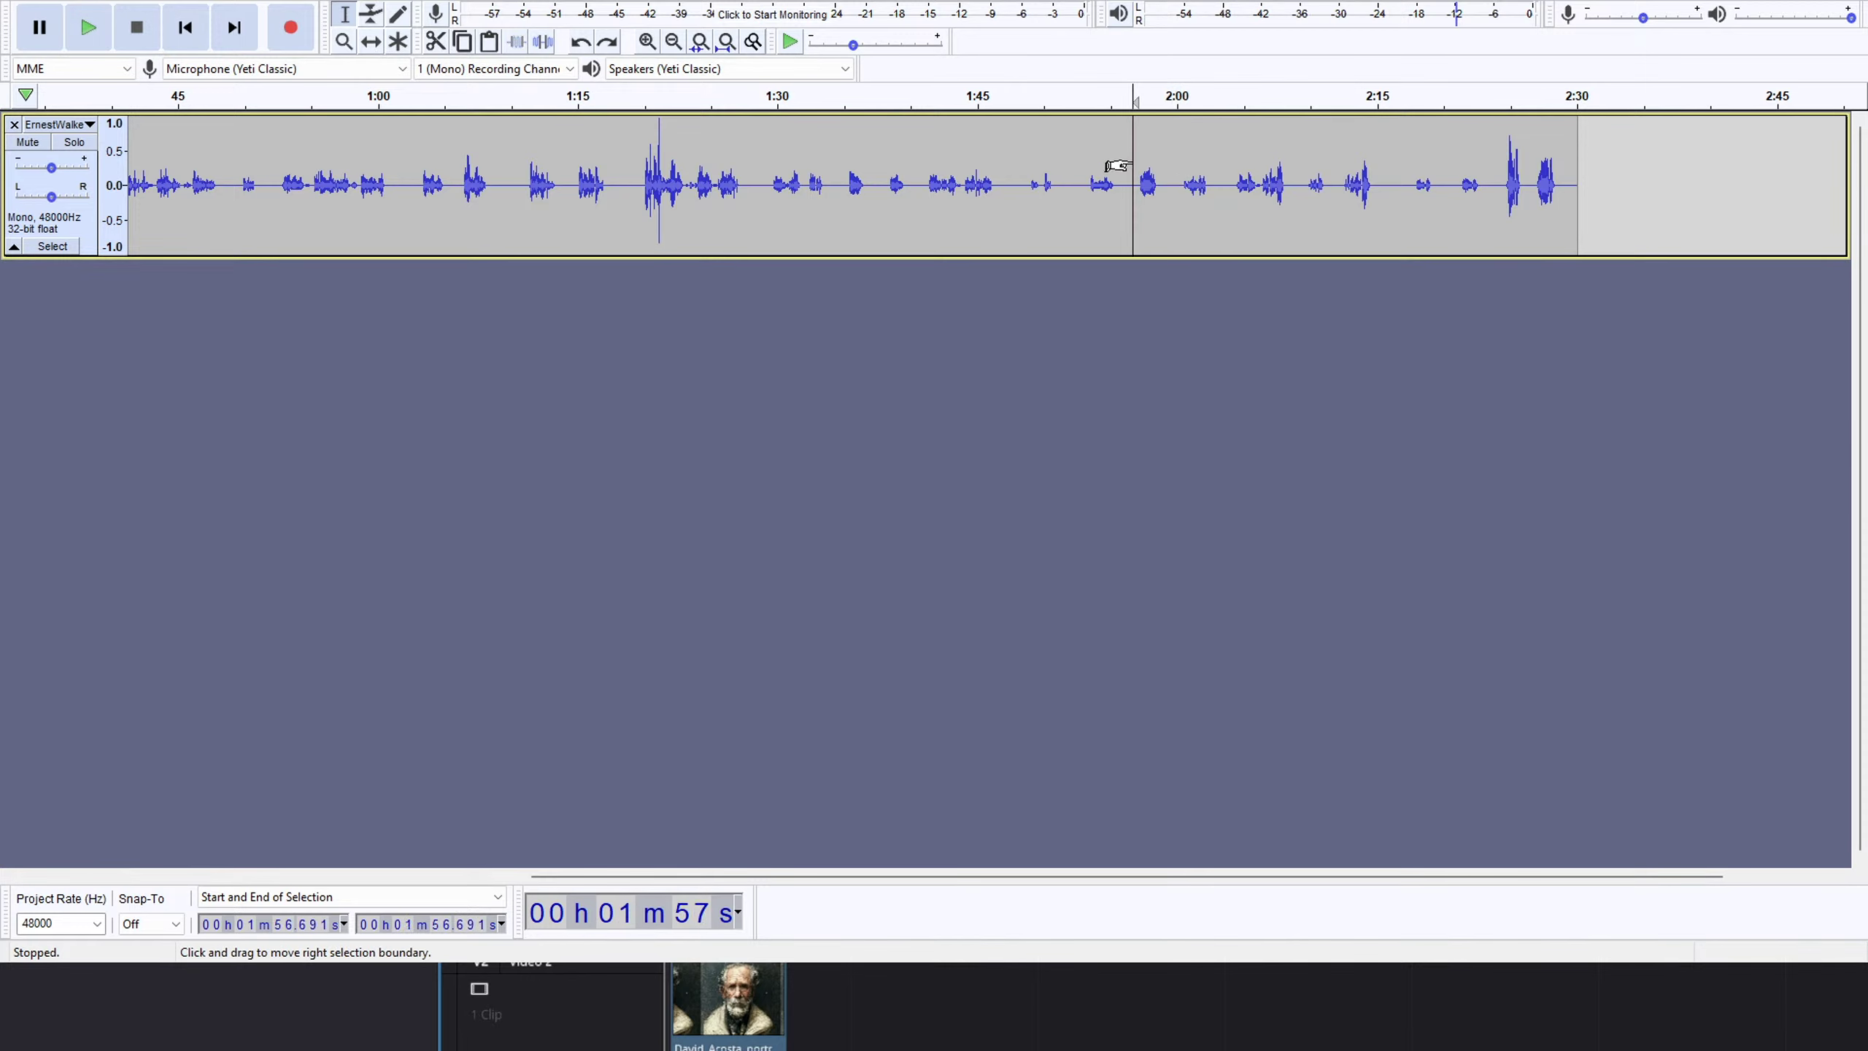
key("space")
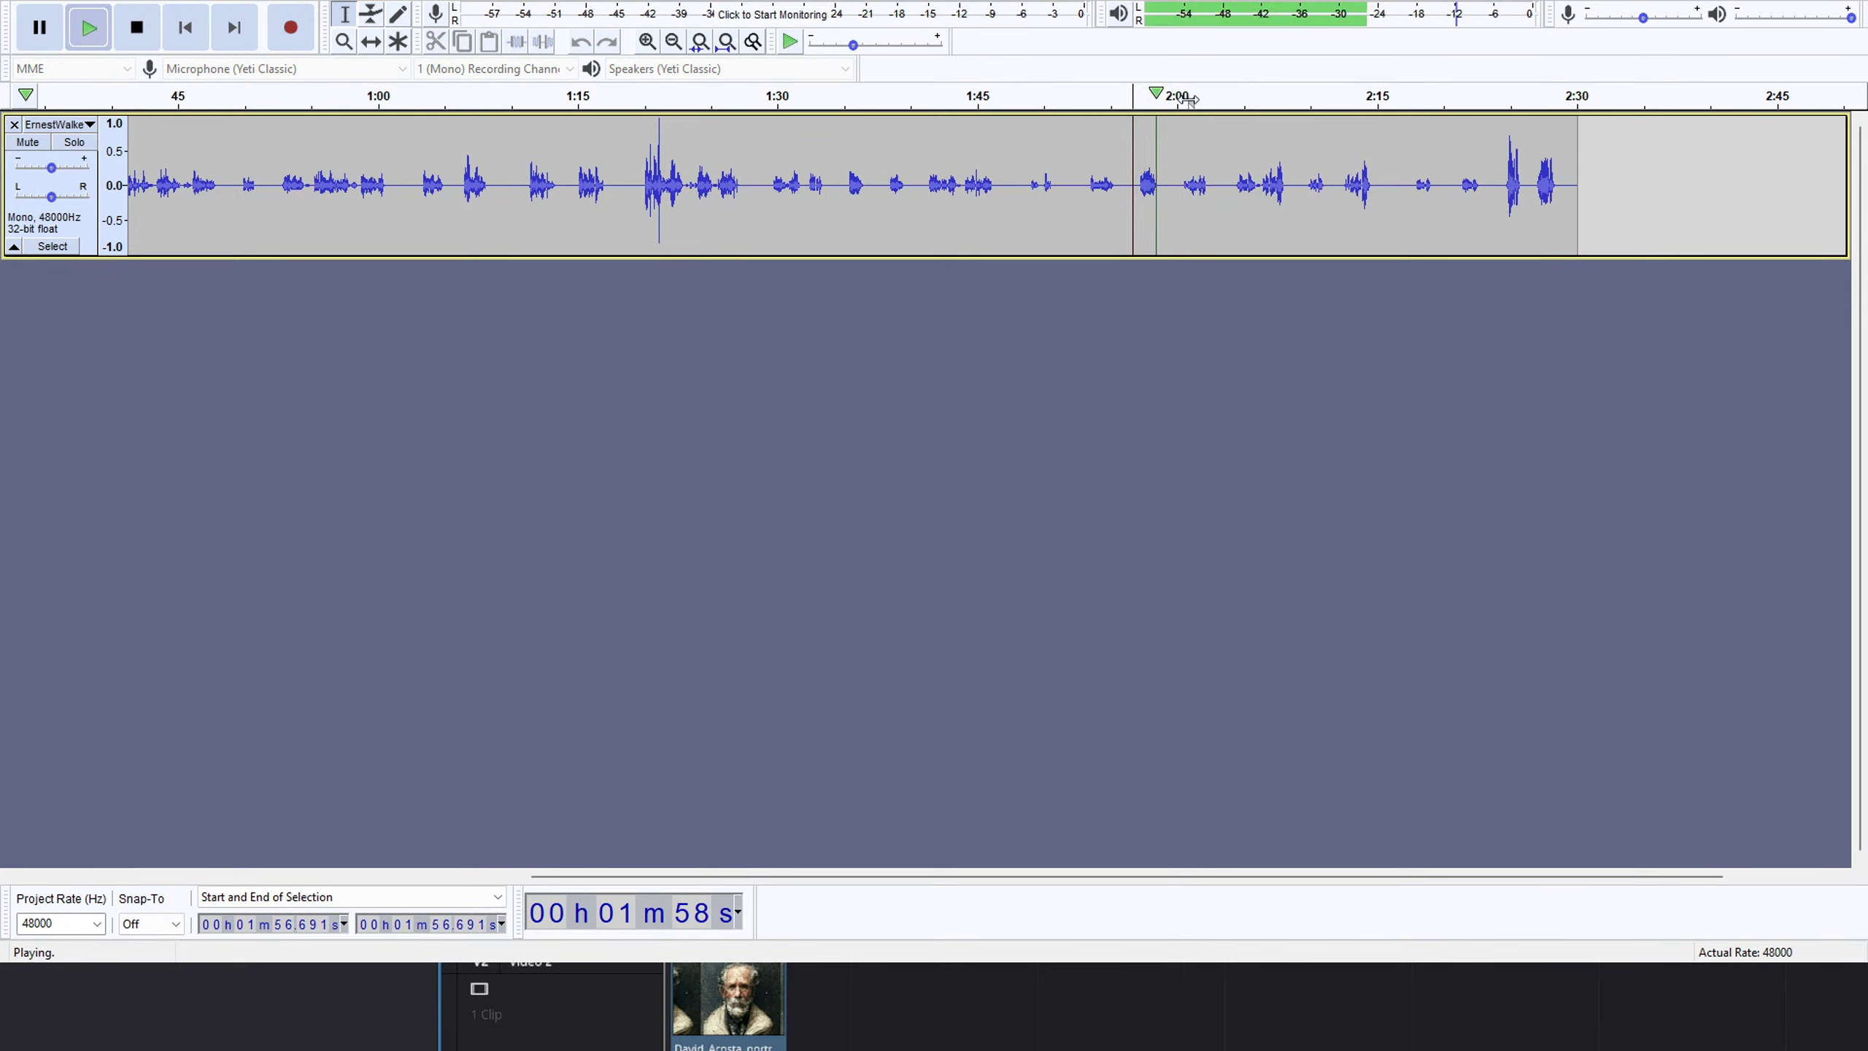
key("space")
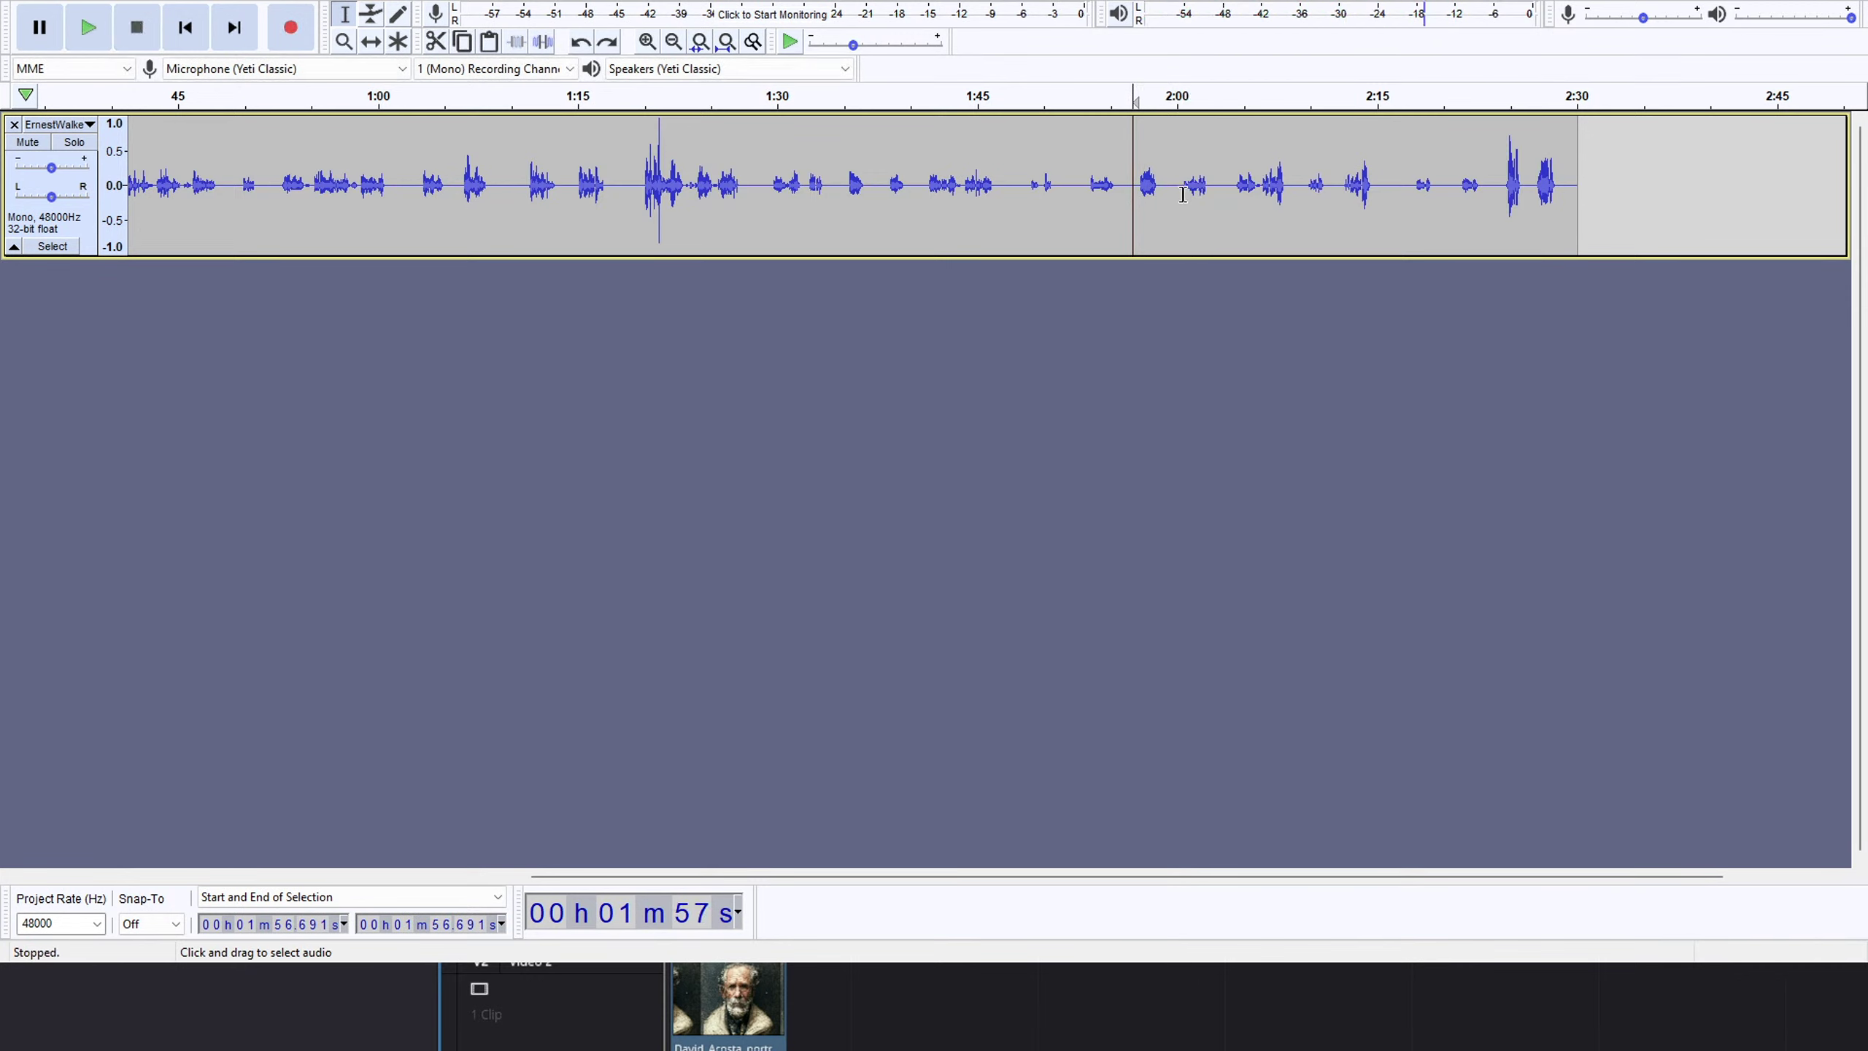
key("space")
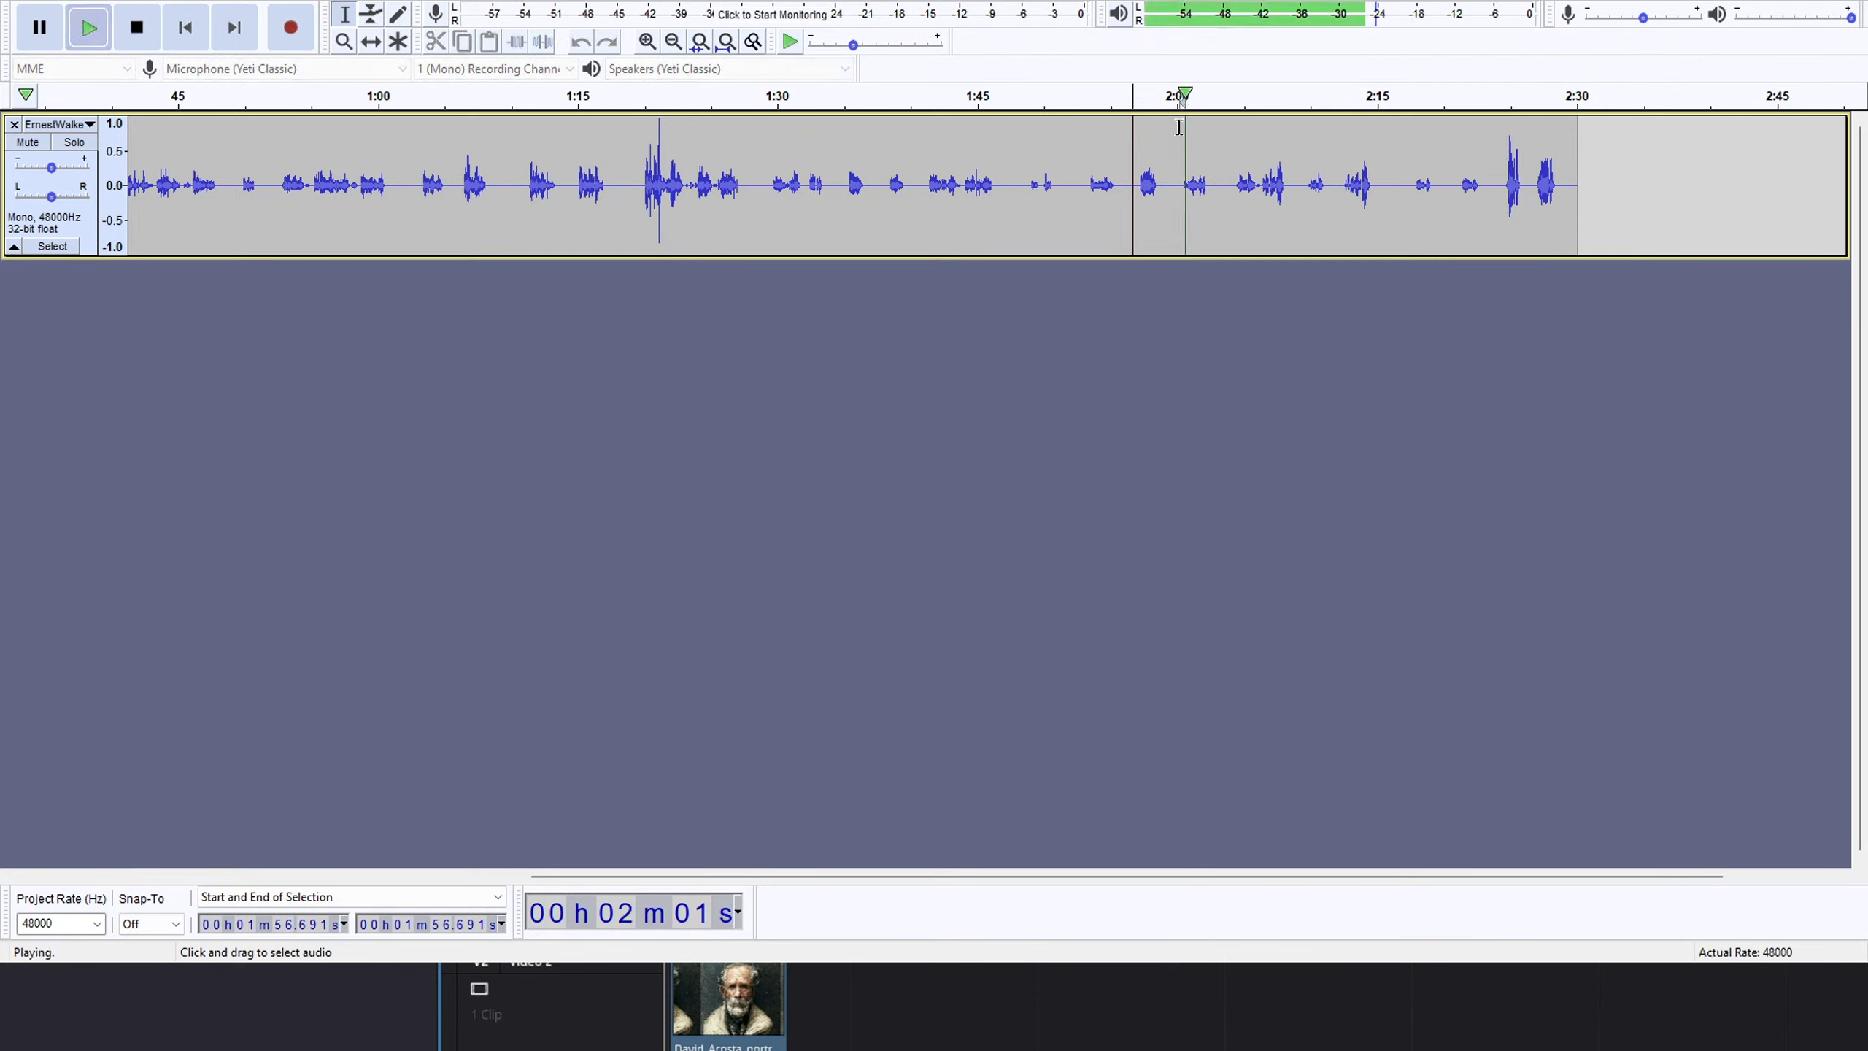
key("space")
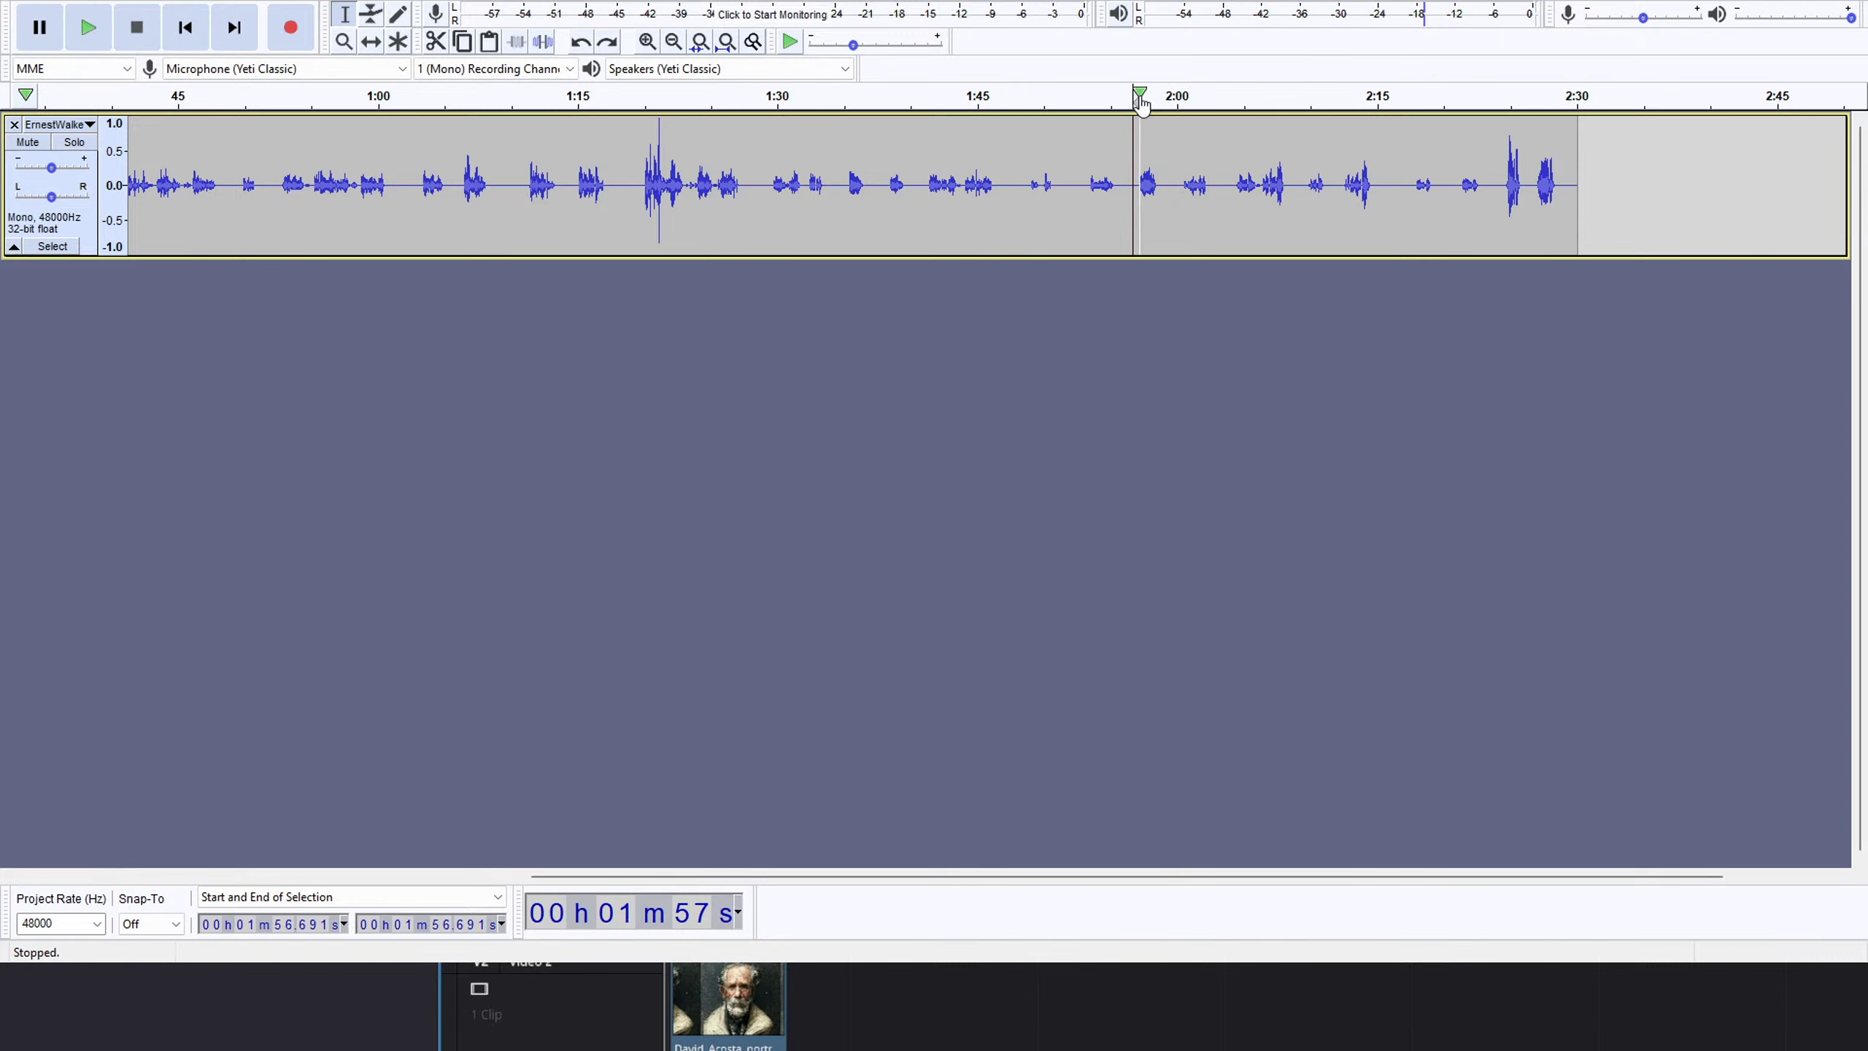
Replay the take from about 1:56.9 to recheck how it starts.
left_click(1141, 105)
key("space")
left_click(1137, 197)
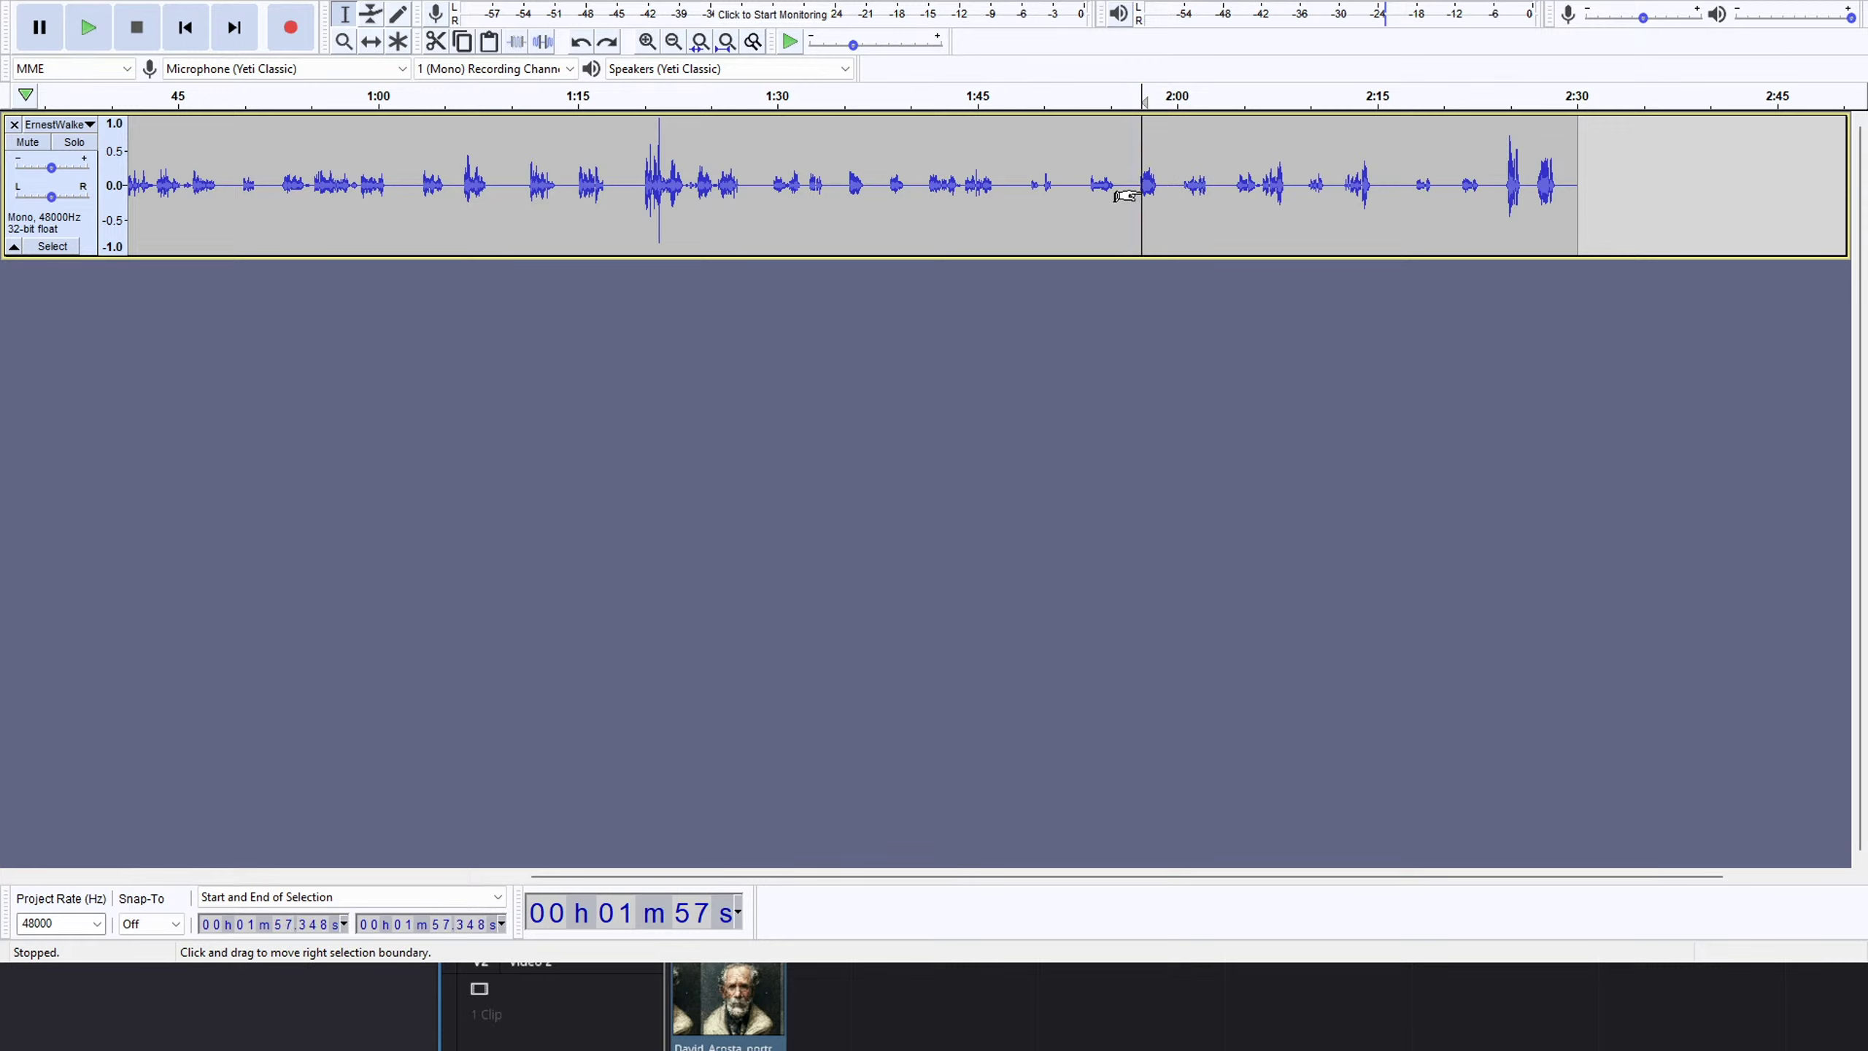
key("space")
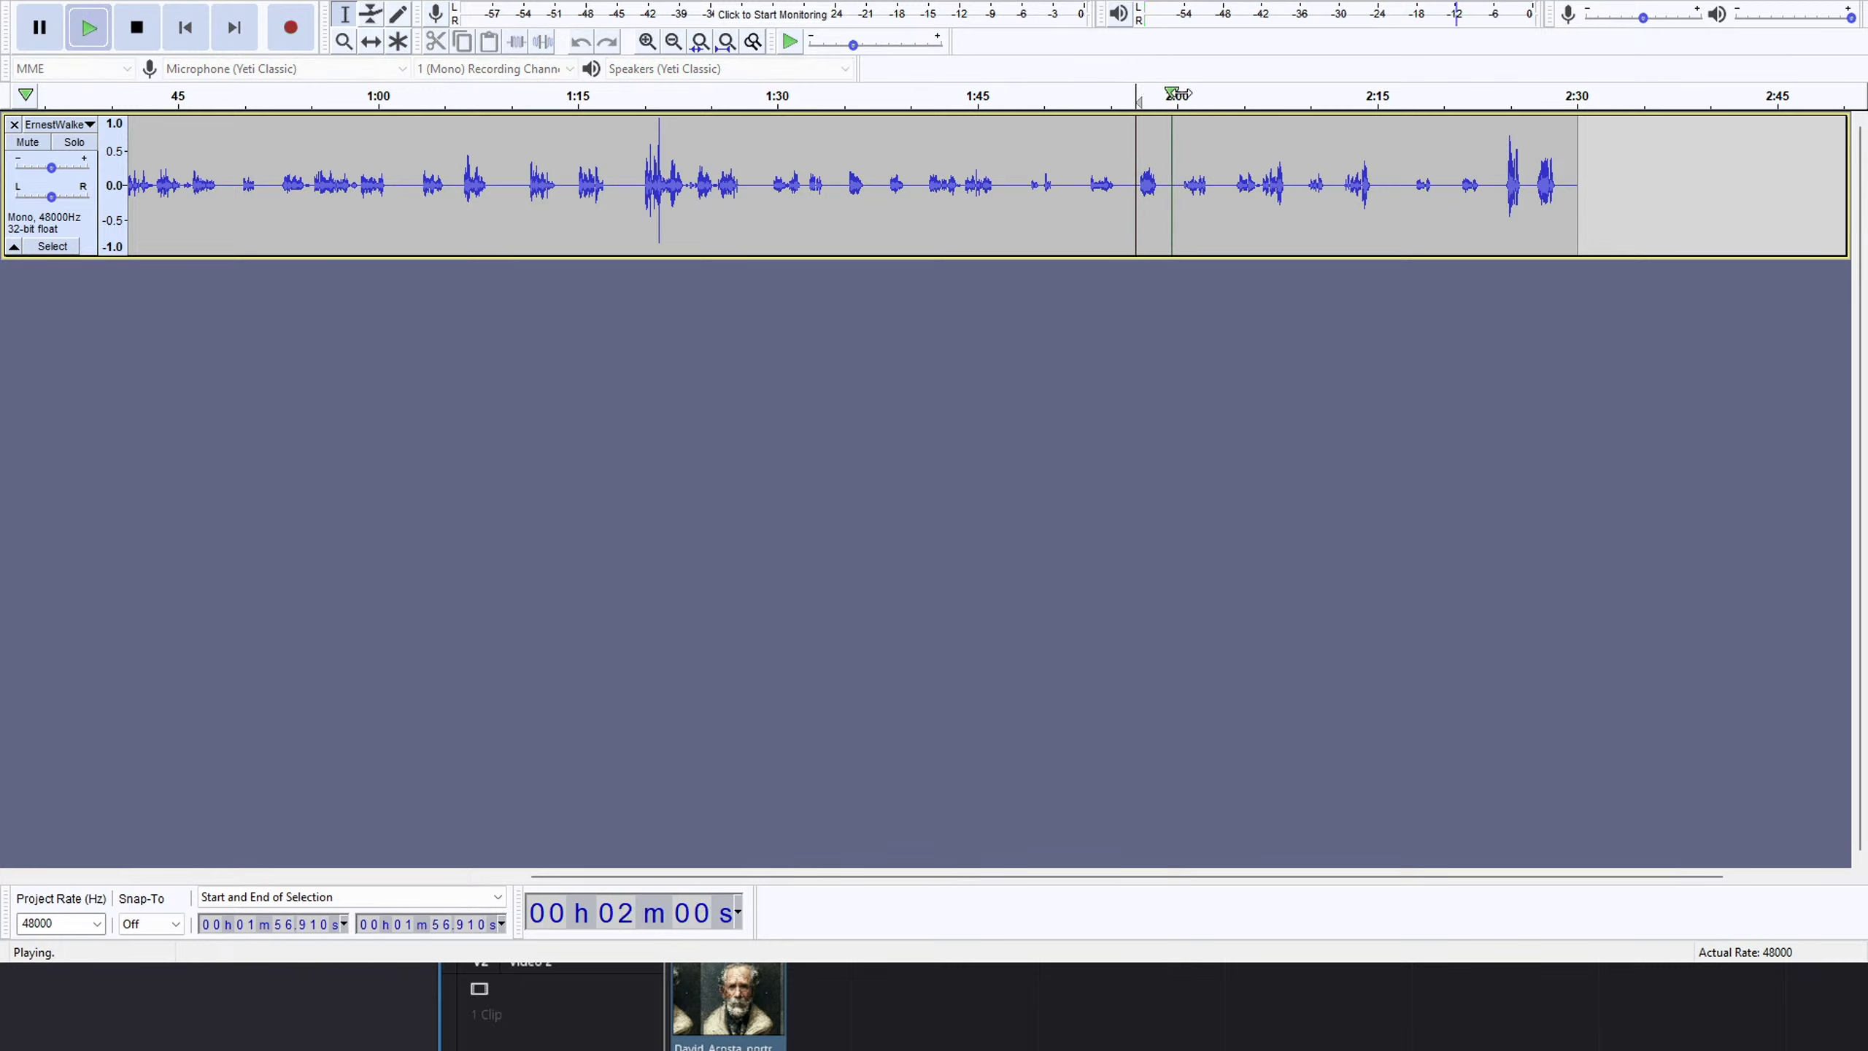
left_click(1132, 96)
left_click(1132, 97)
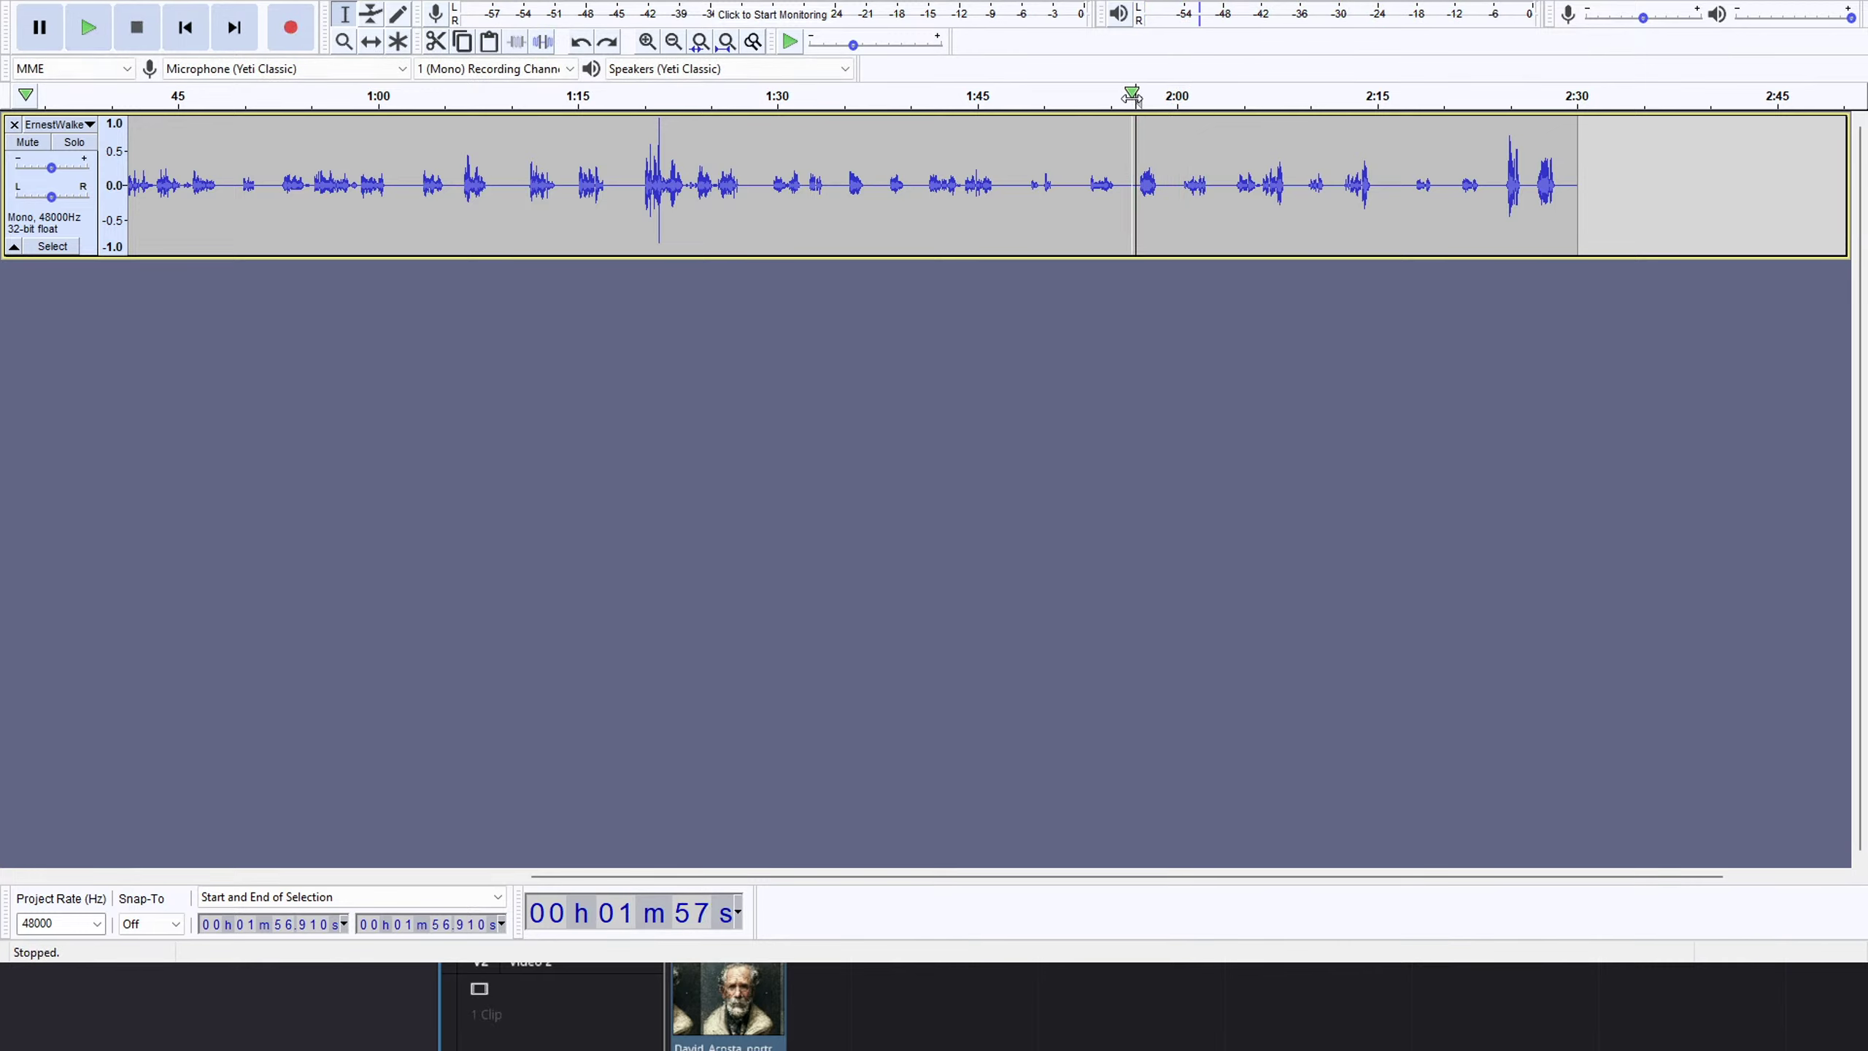
Play from about 1:53 to compare the neighbouring takes up to about 2:01.
left_click(1134, 137)
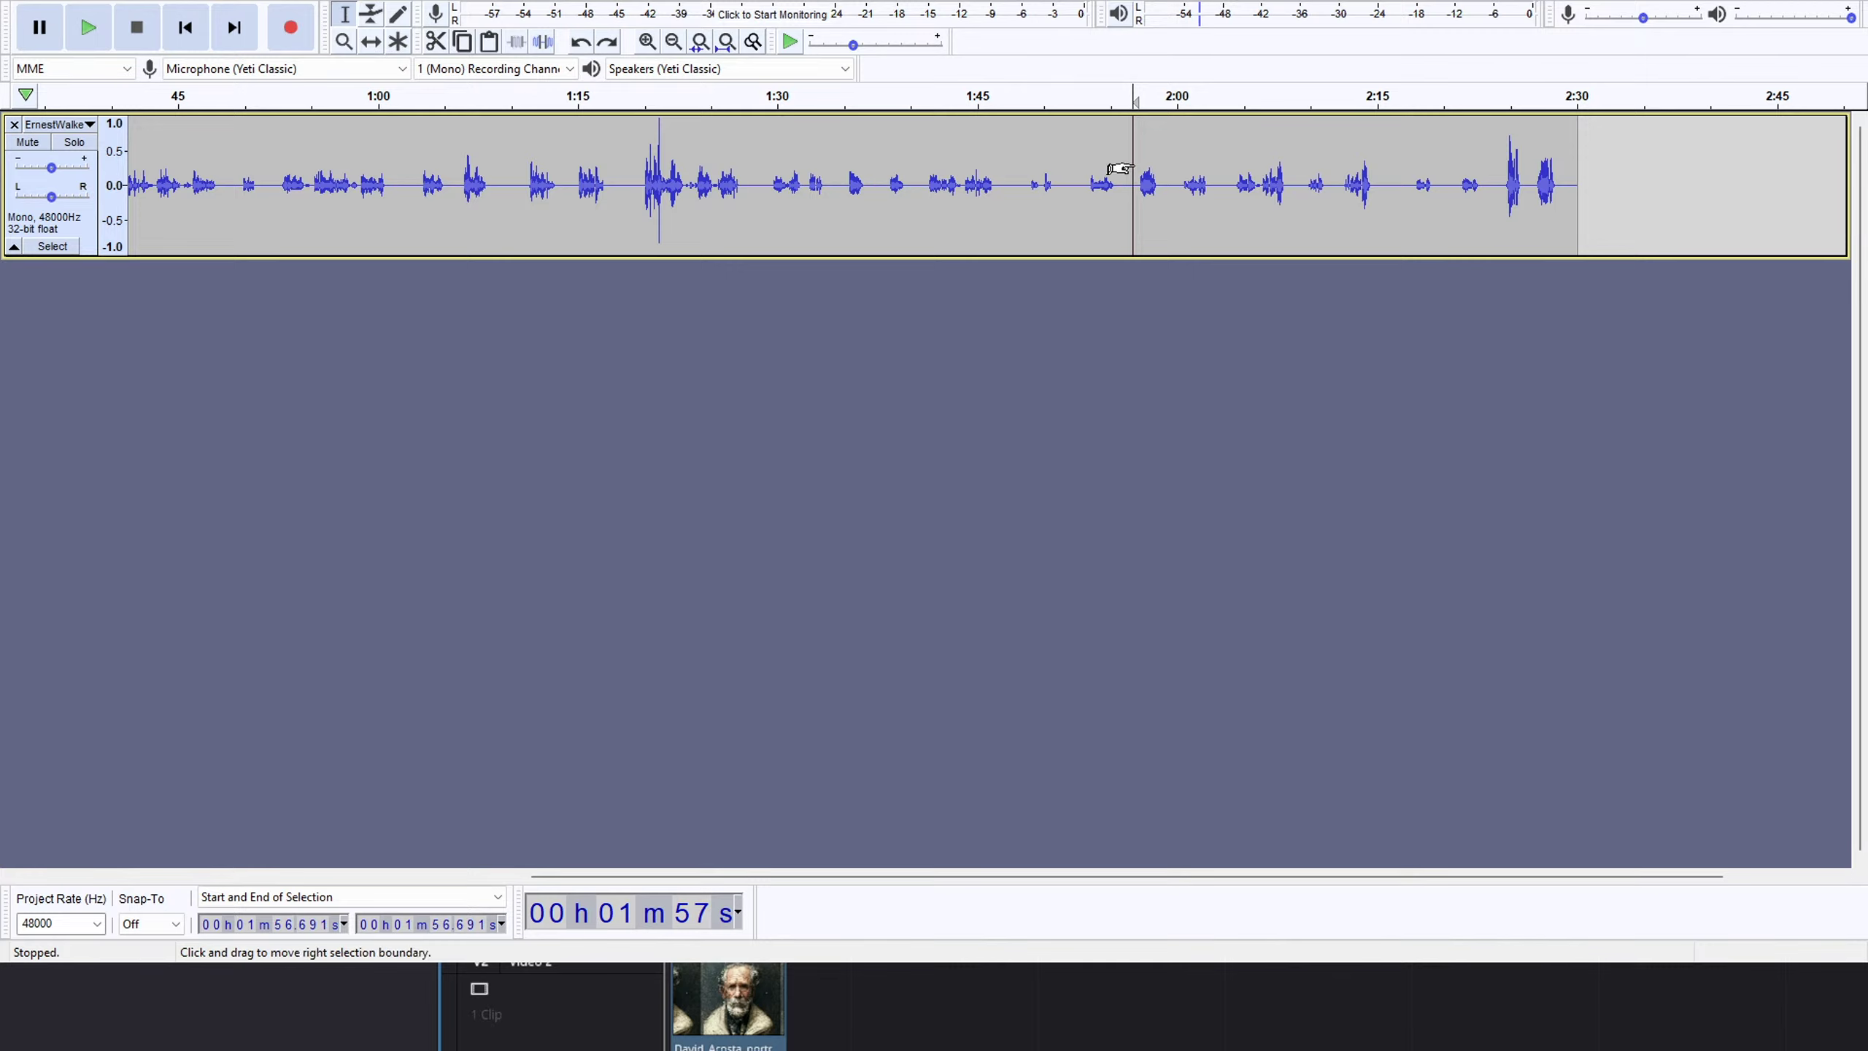
left_click_drag(1133, 169, 1125, 185)
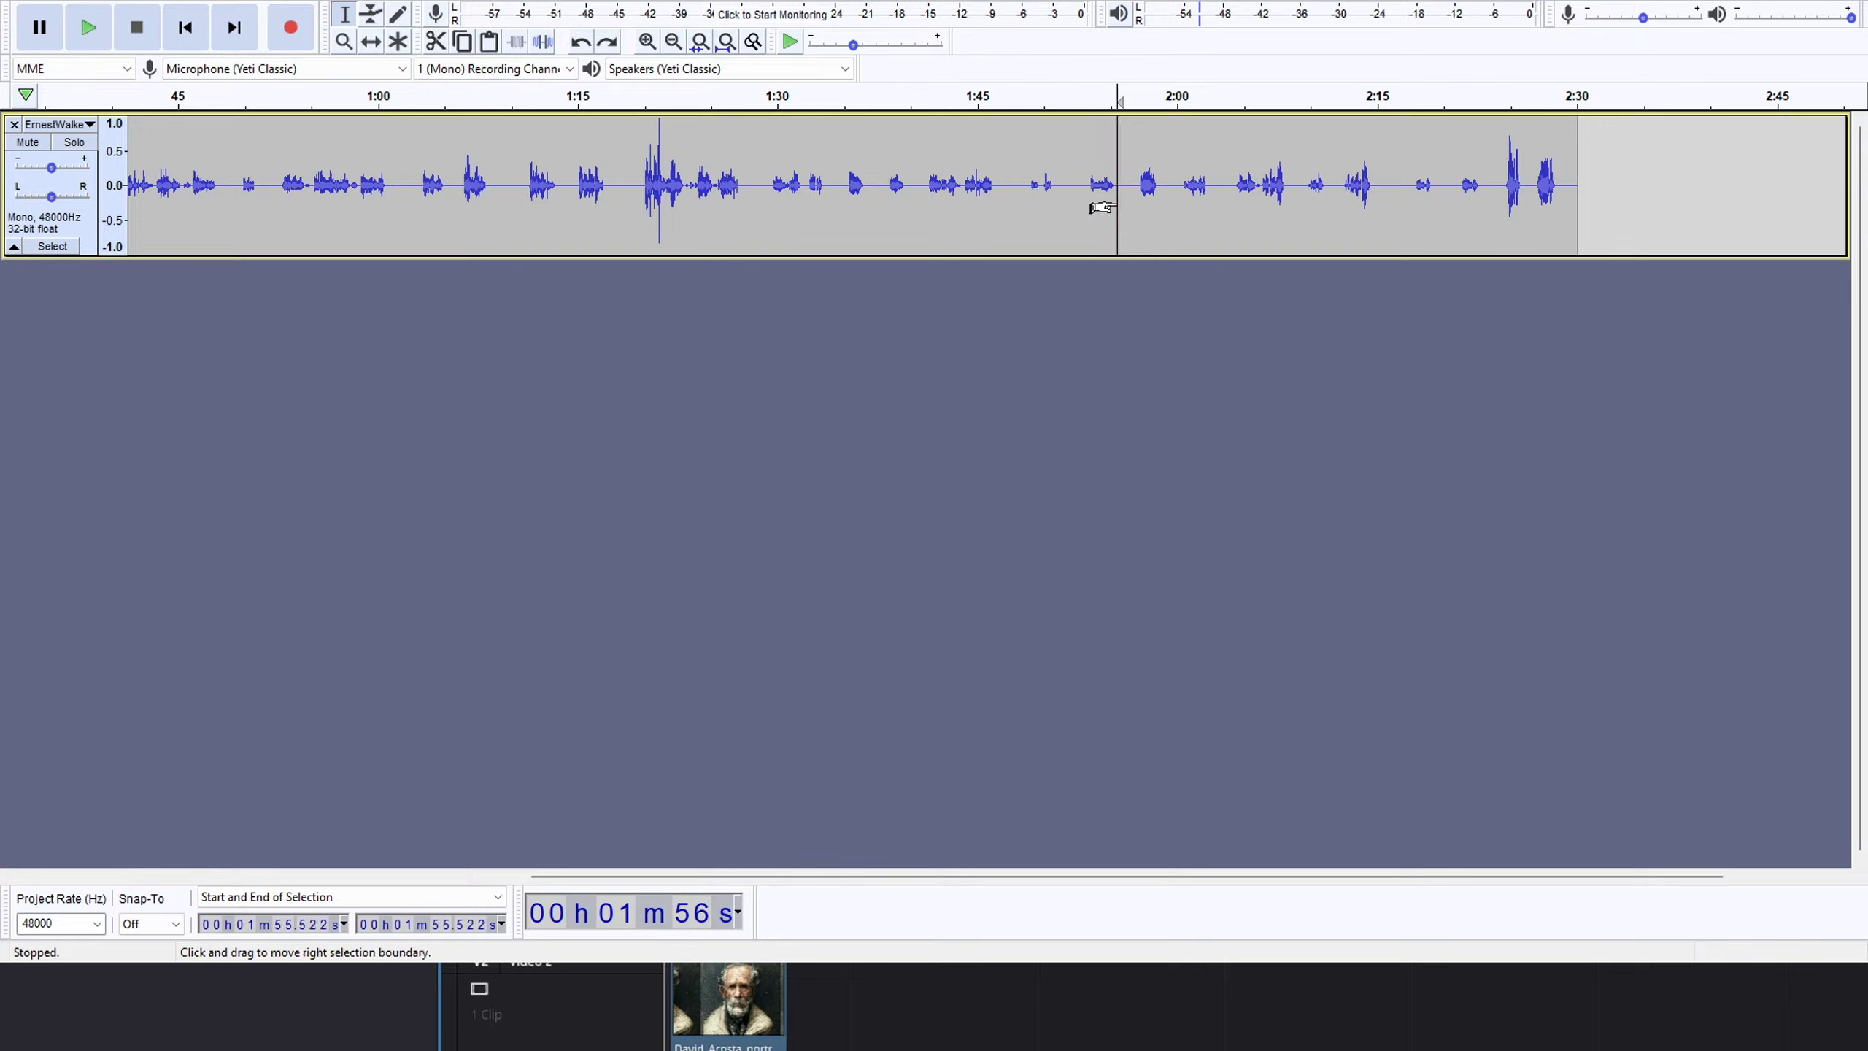
left_click(1032, 207)
left_click(1022, 202)
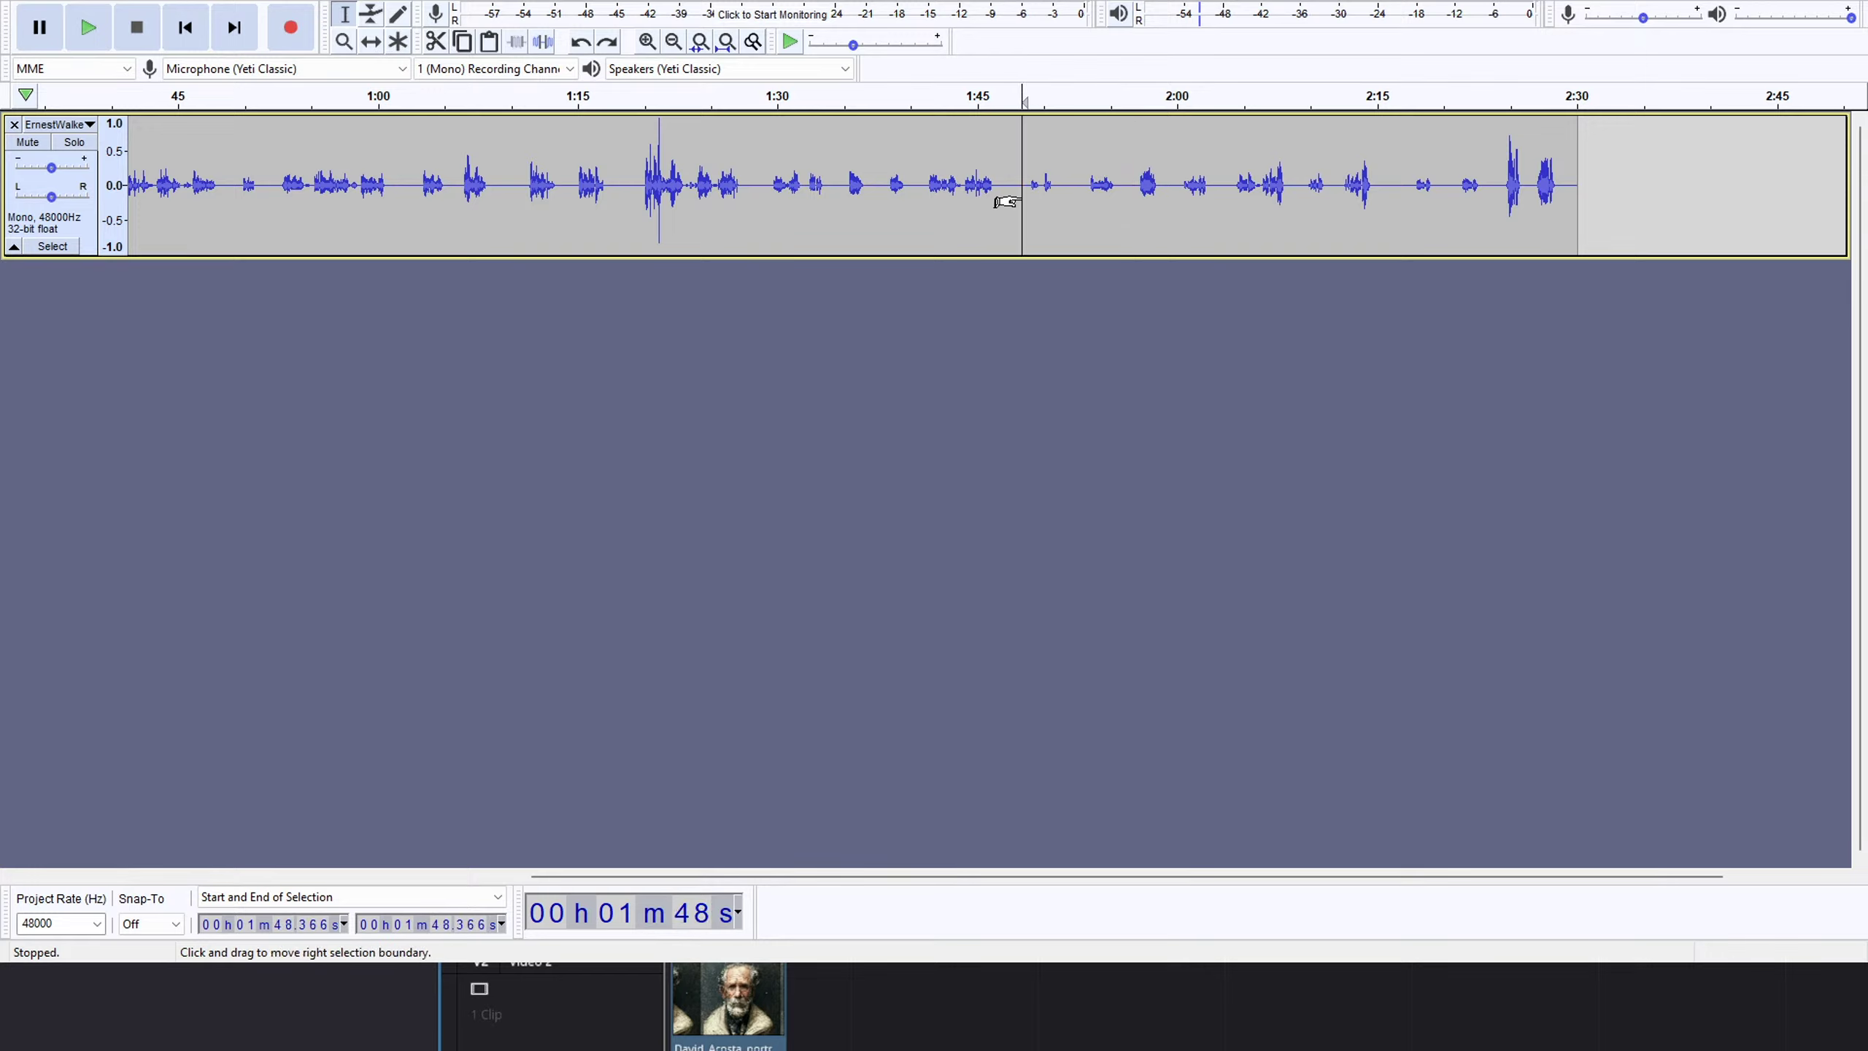
left_click(1018, 200)
left_click(1006, 195)
left_click(993, 191)
left_click(1016, 195)
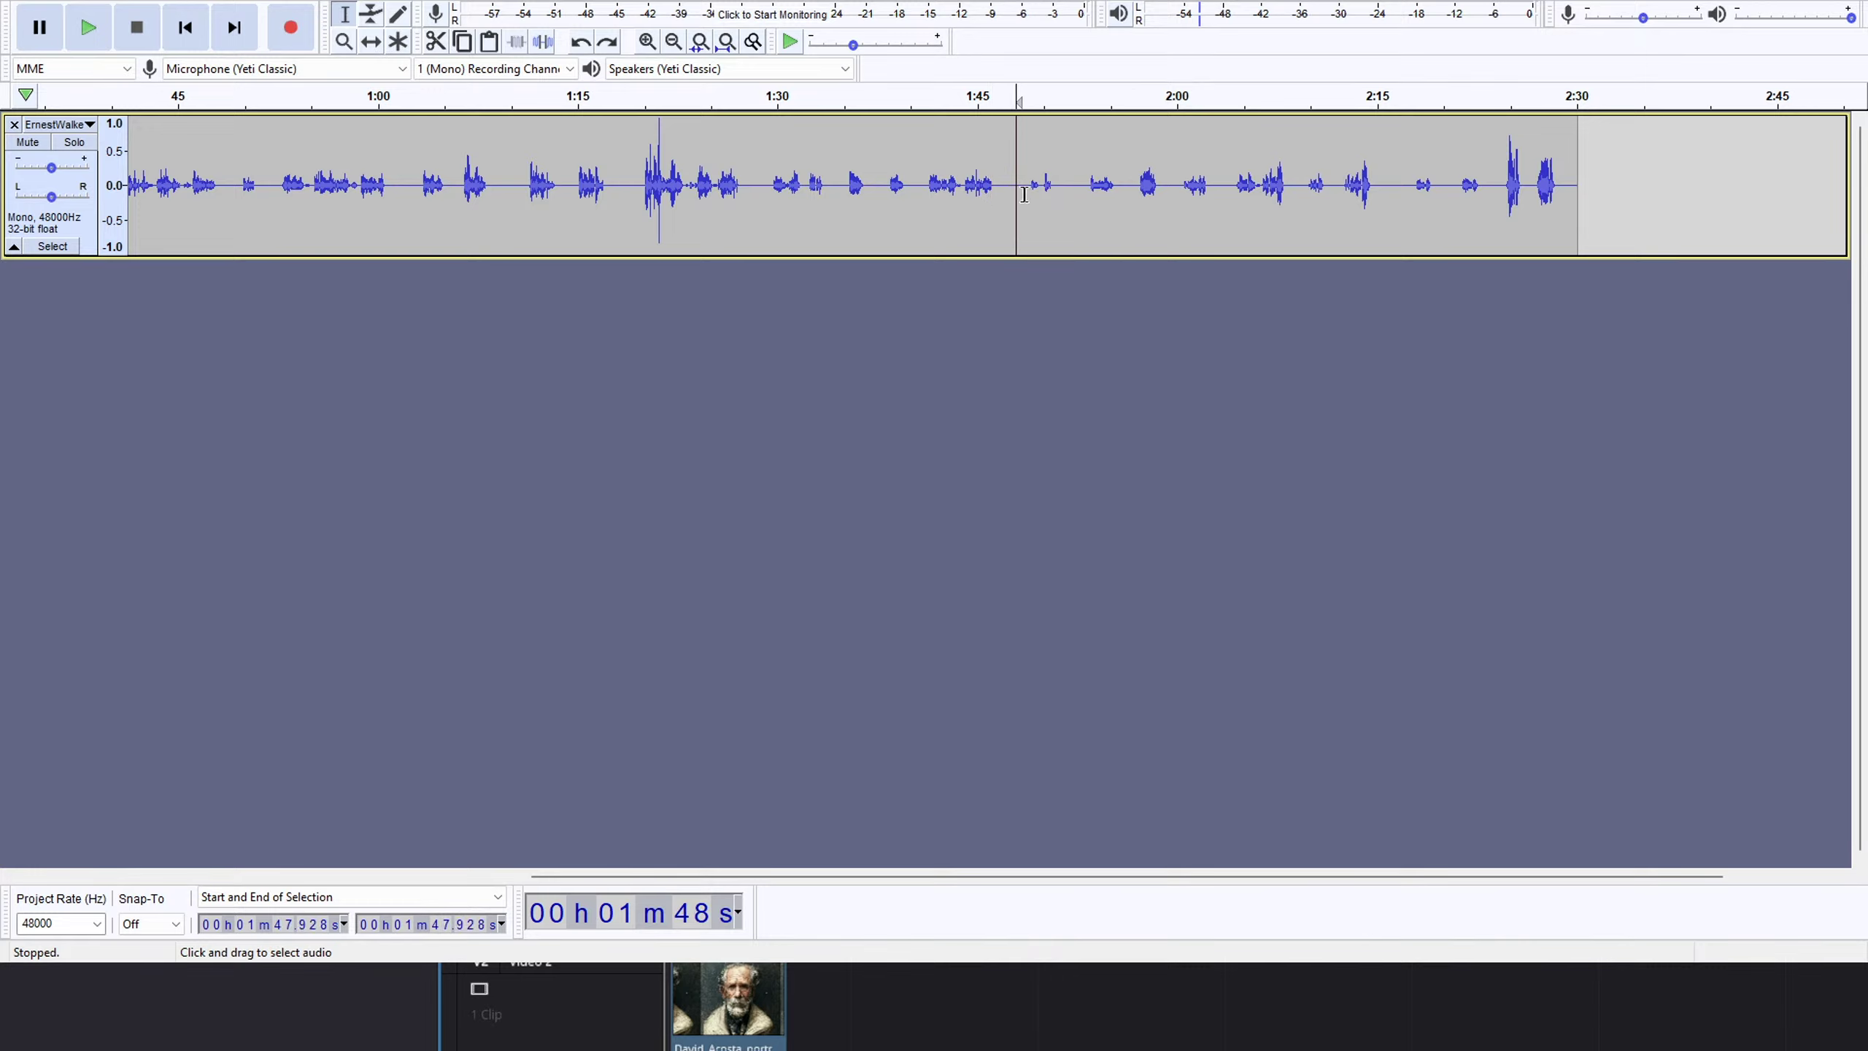
left_click(1076, 193)
left_click(1083, 193)
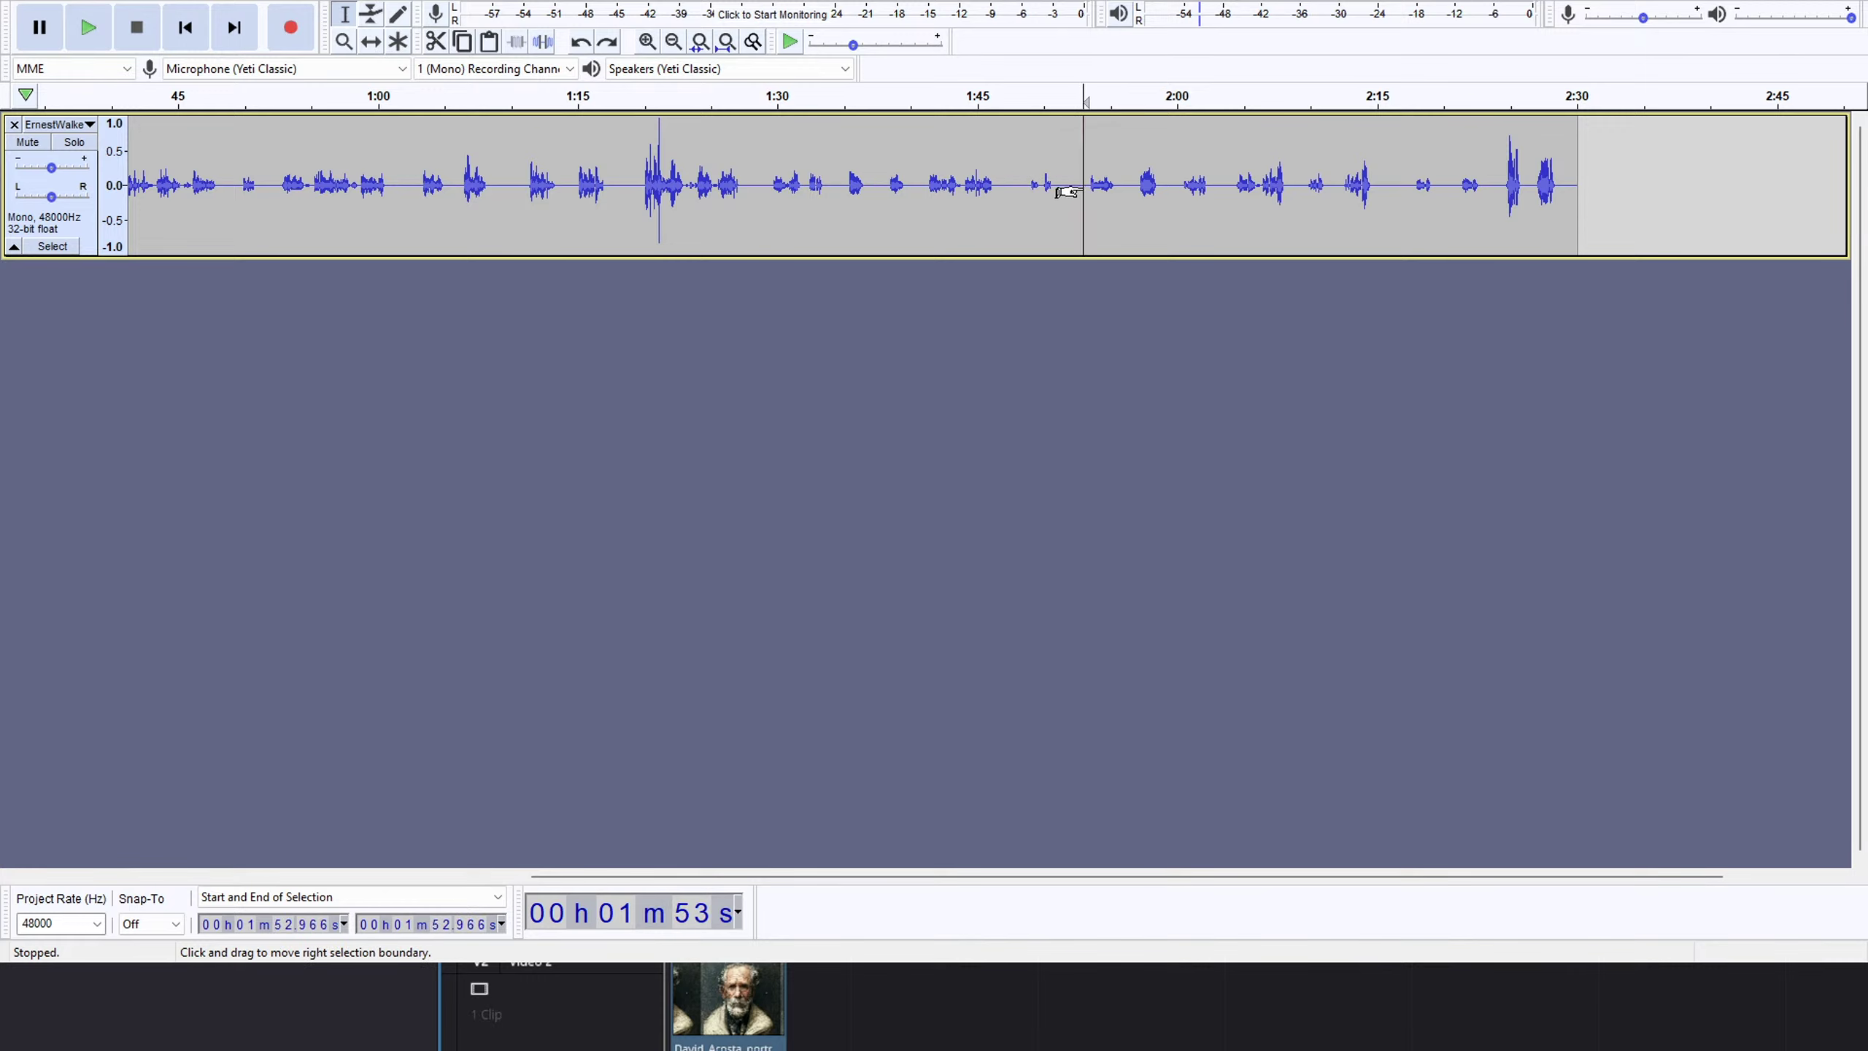
key("space")
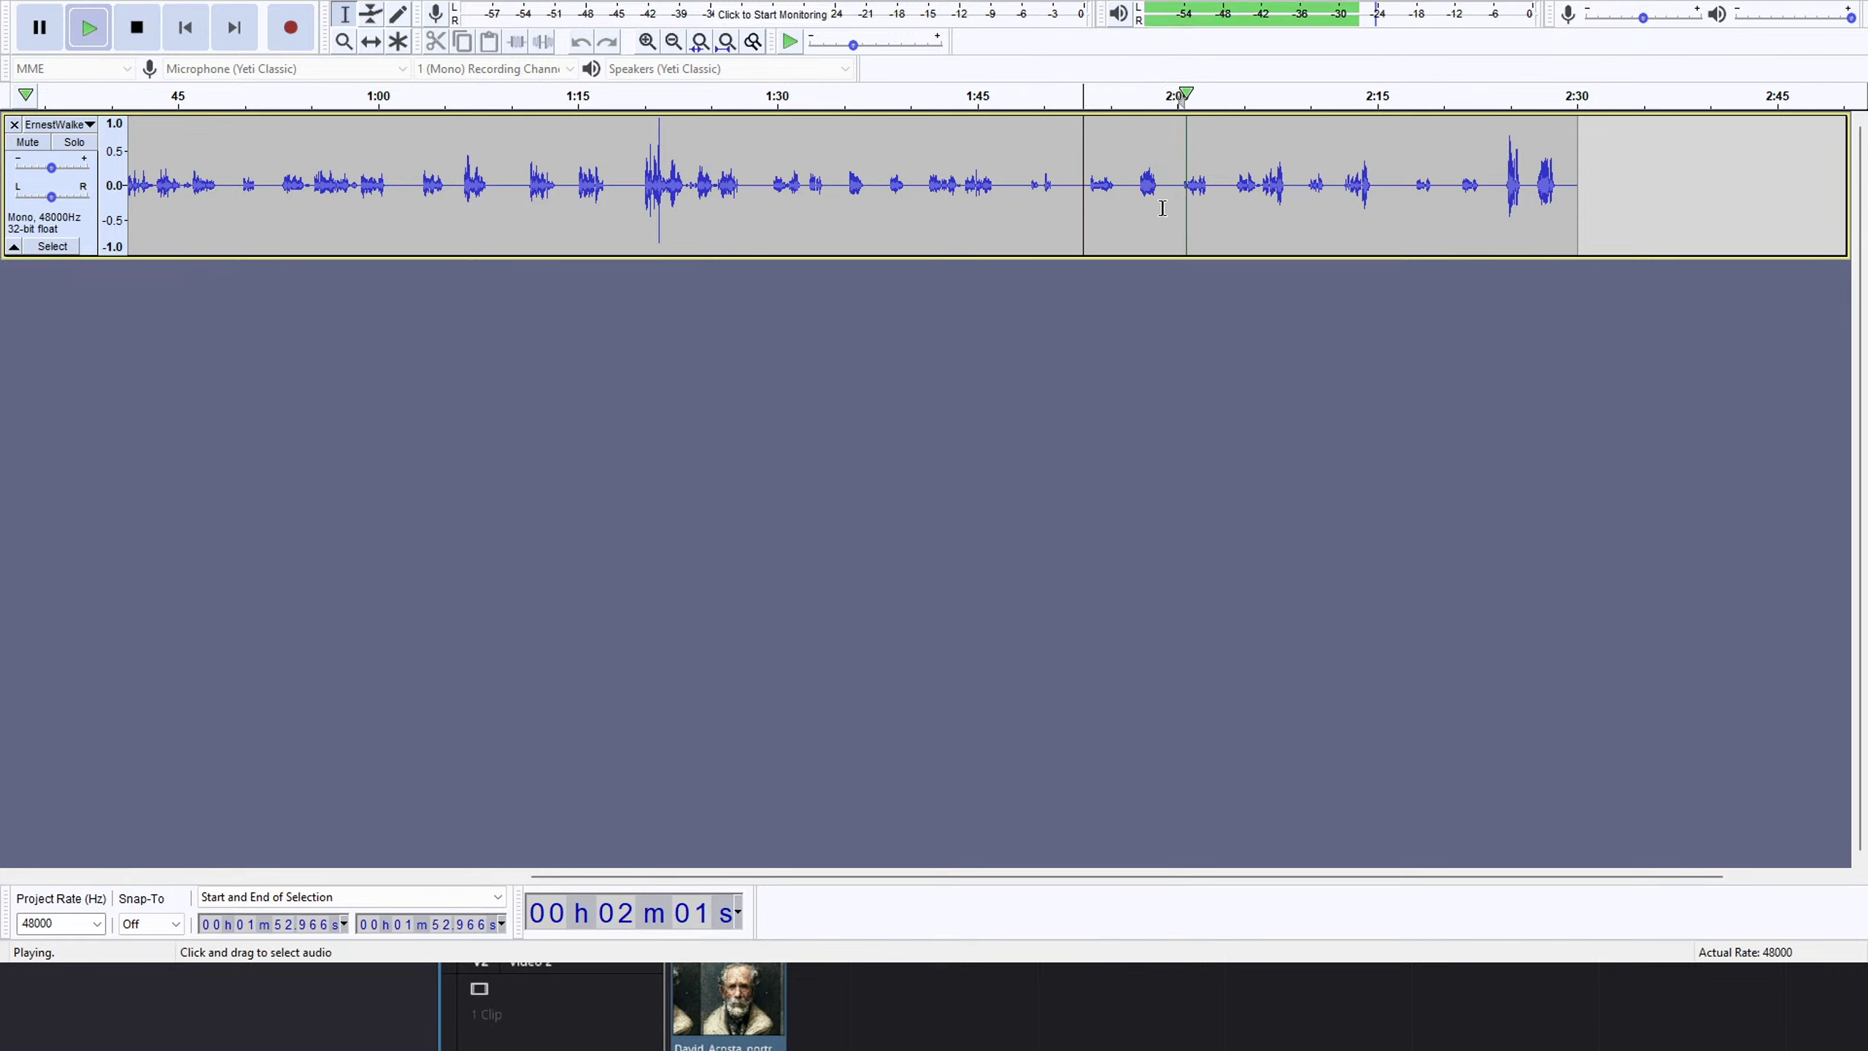
key("space")
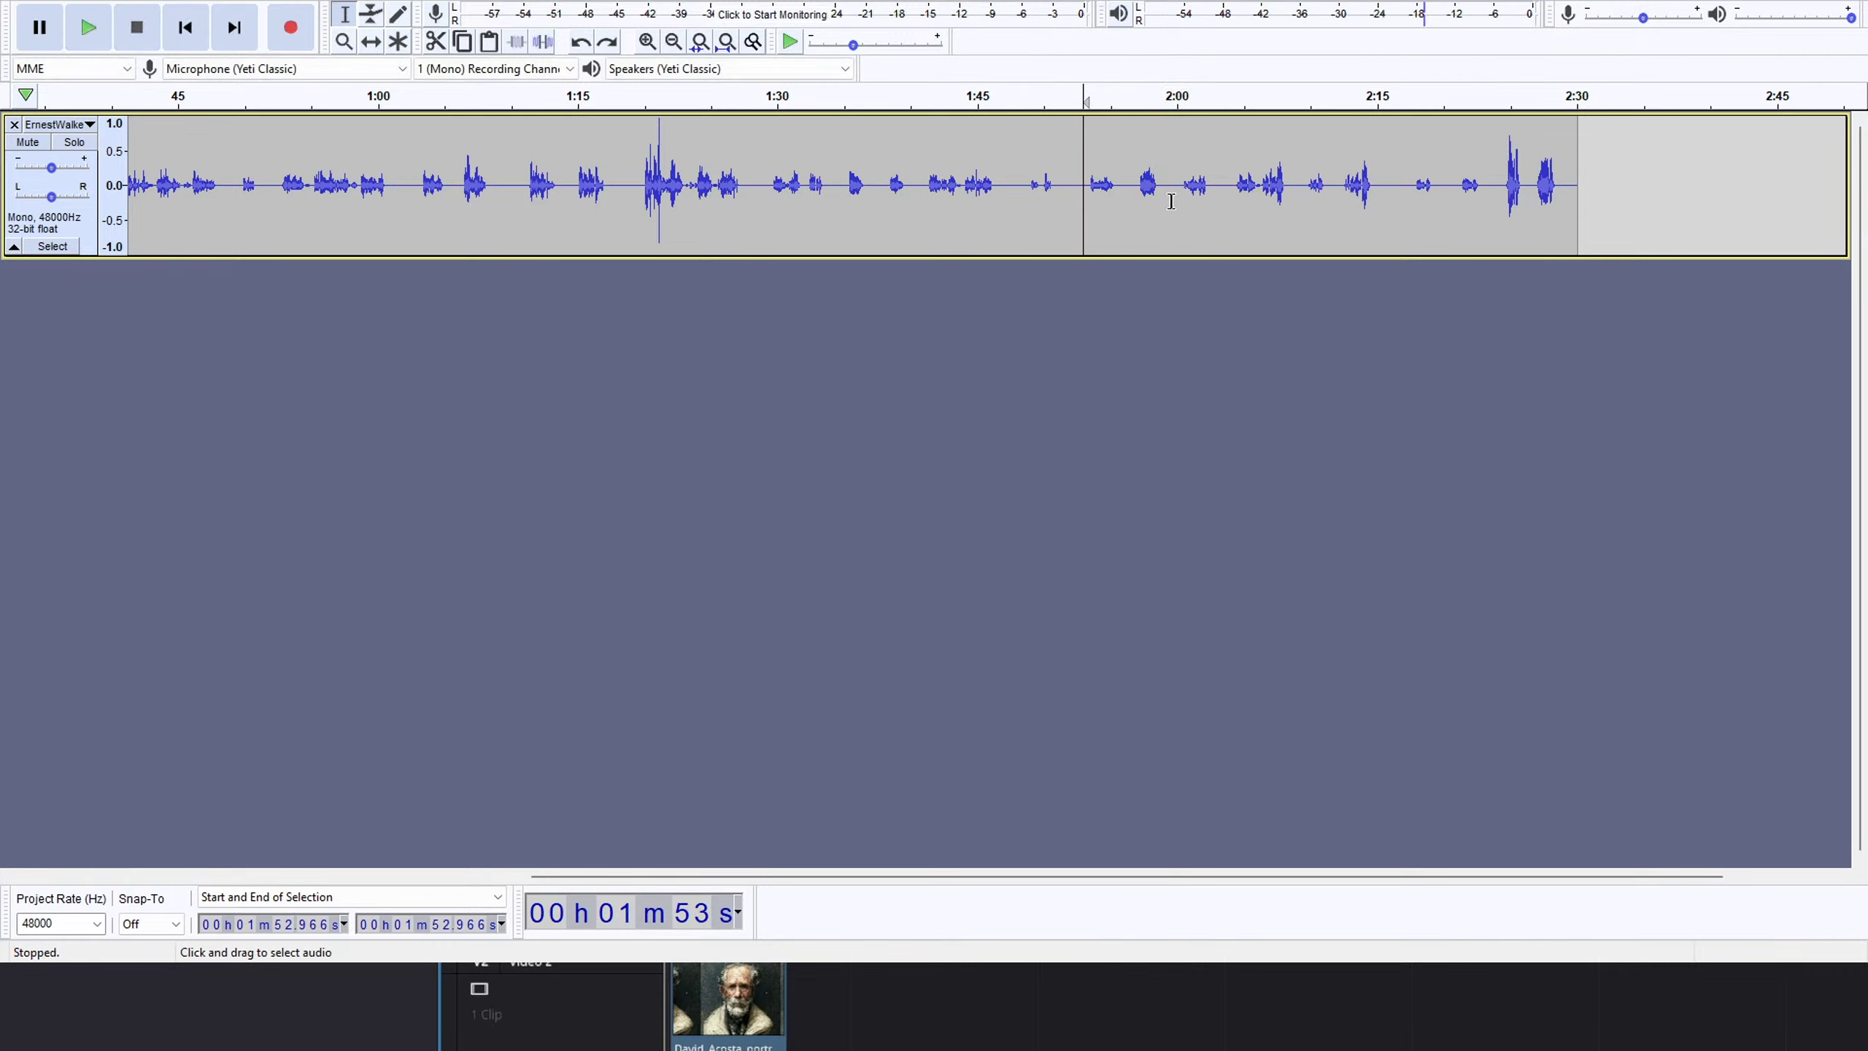
Delete the take from about 1:56.3 to 1:59.3, and play the following takes from about 2:01.3.
mouse_move(1173, 200)
left_mouse_down()
mouse_move(1215, 197)
mouse_move(1133, 191)
mouse_move(1168, 196)
left_mouse_up()
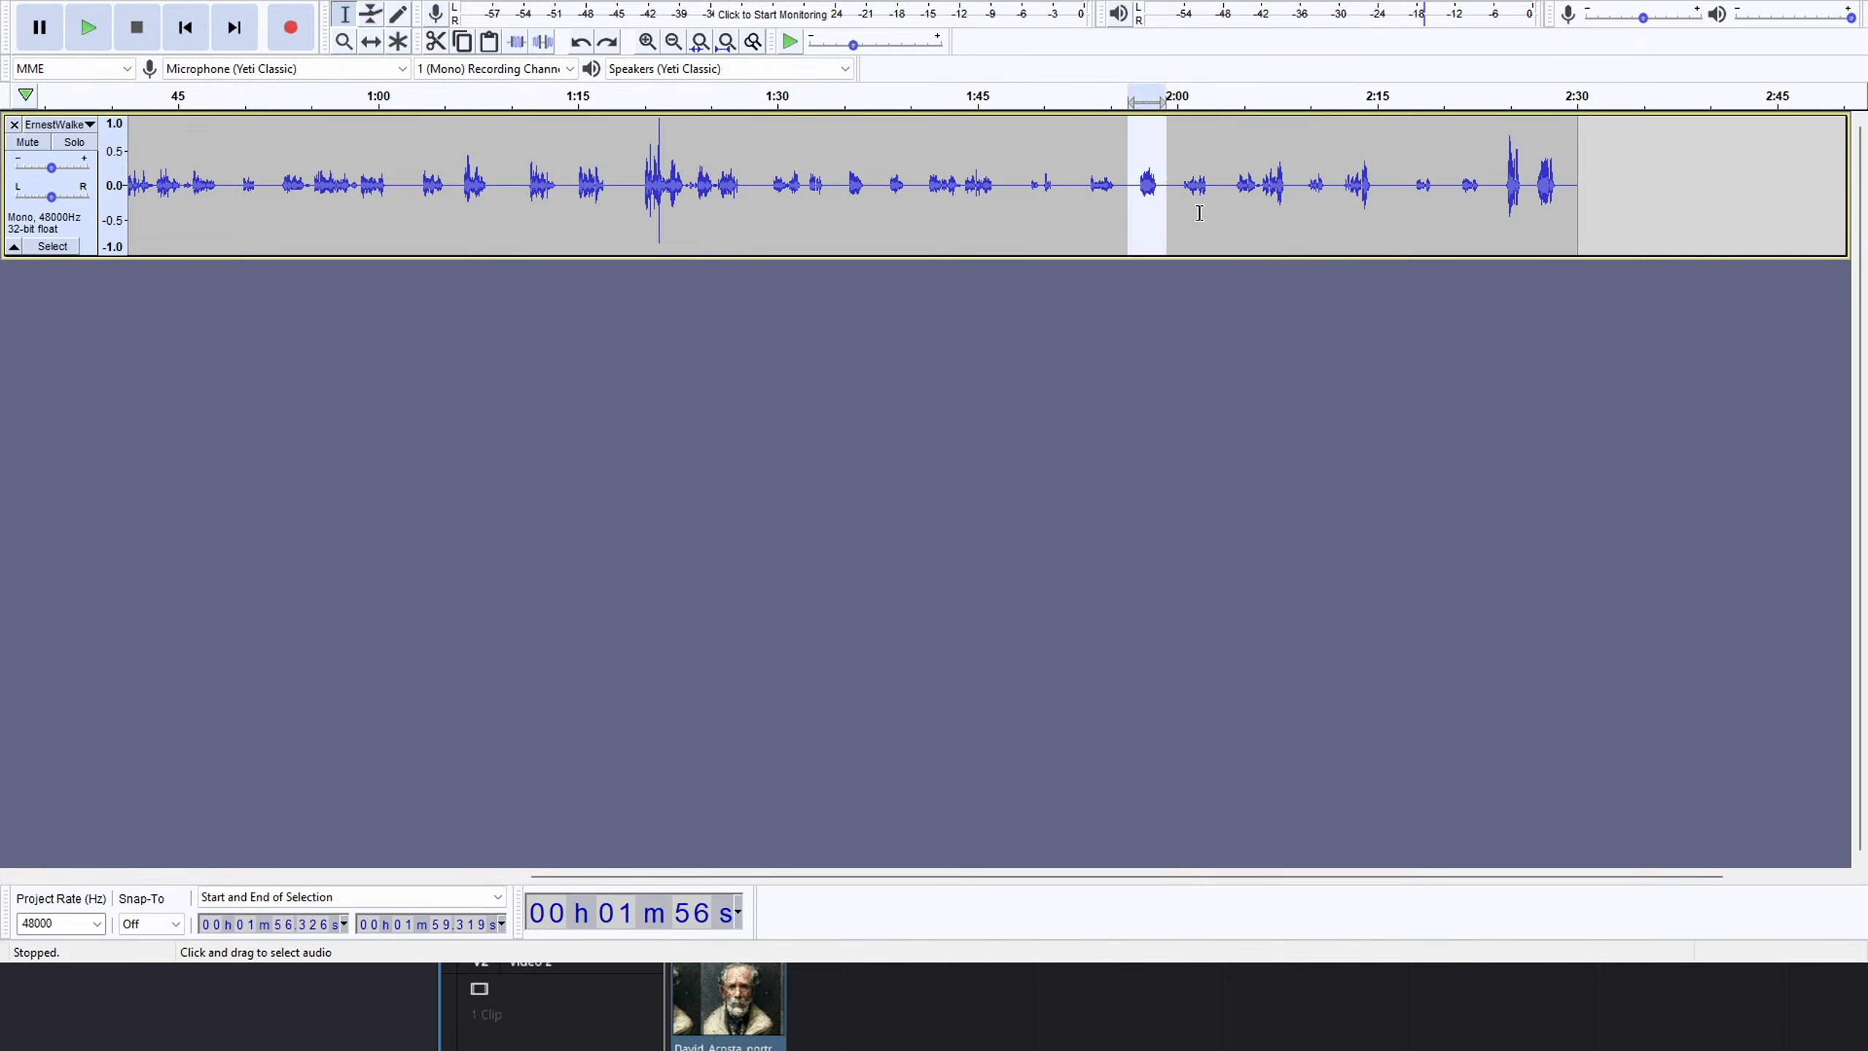
key("Delete")
left_click(1194, 212)
key("space")
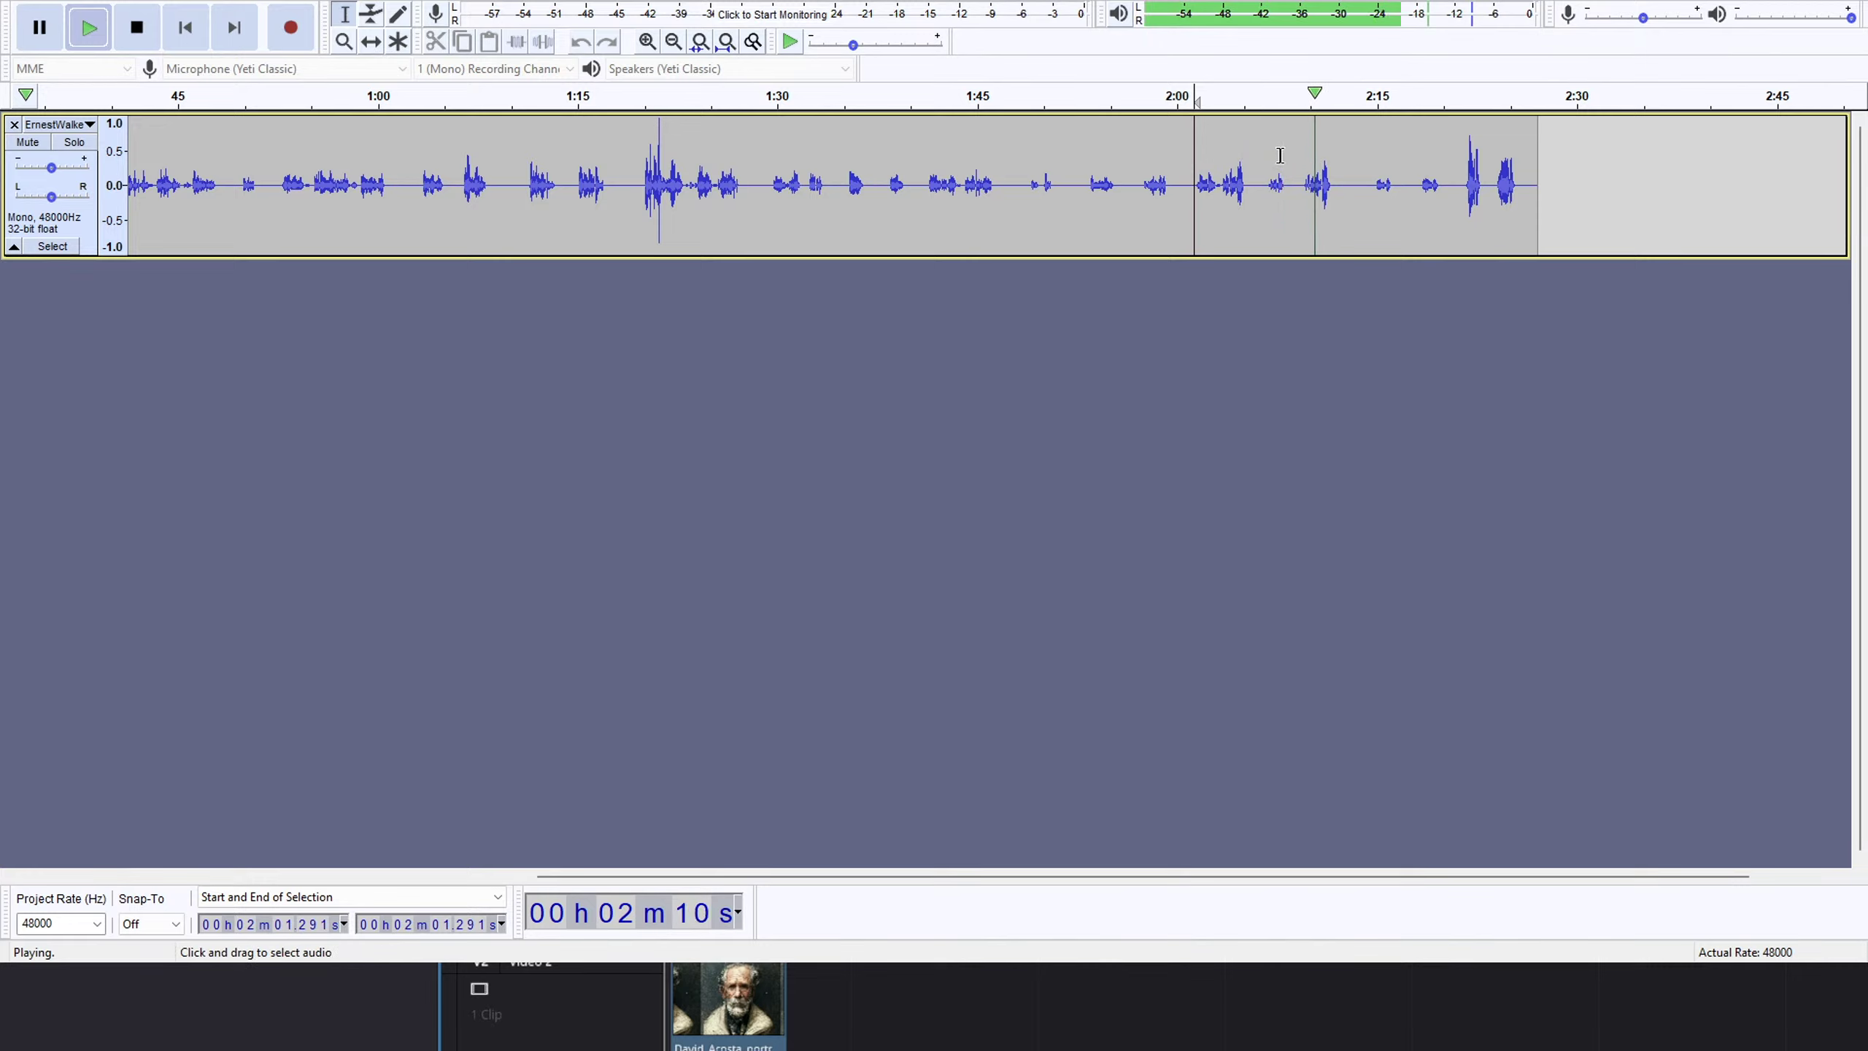
key("space")
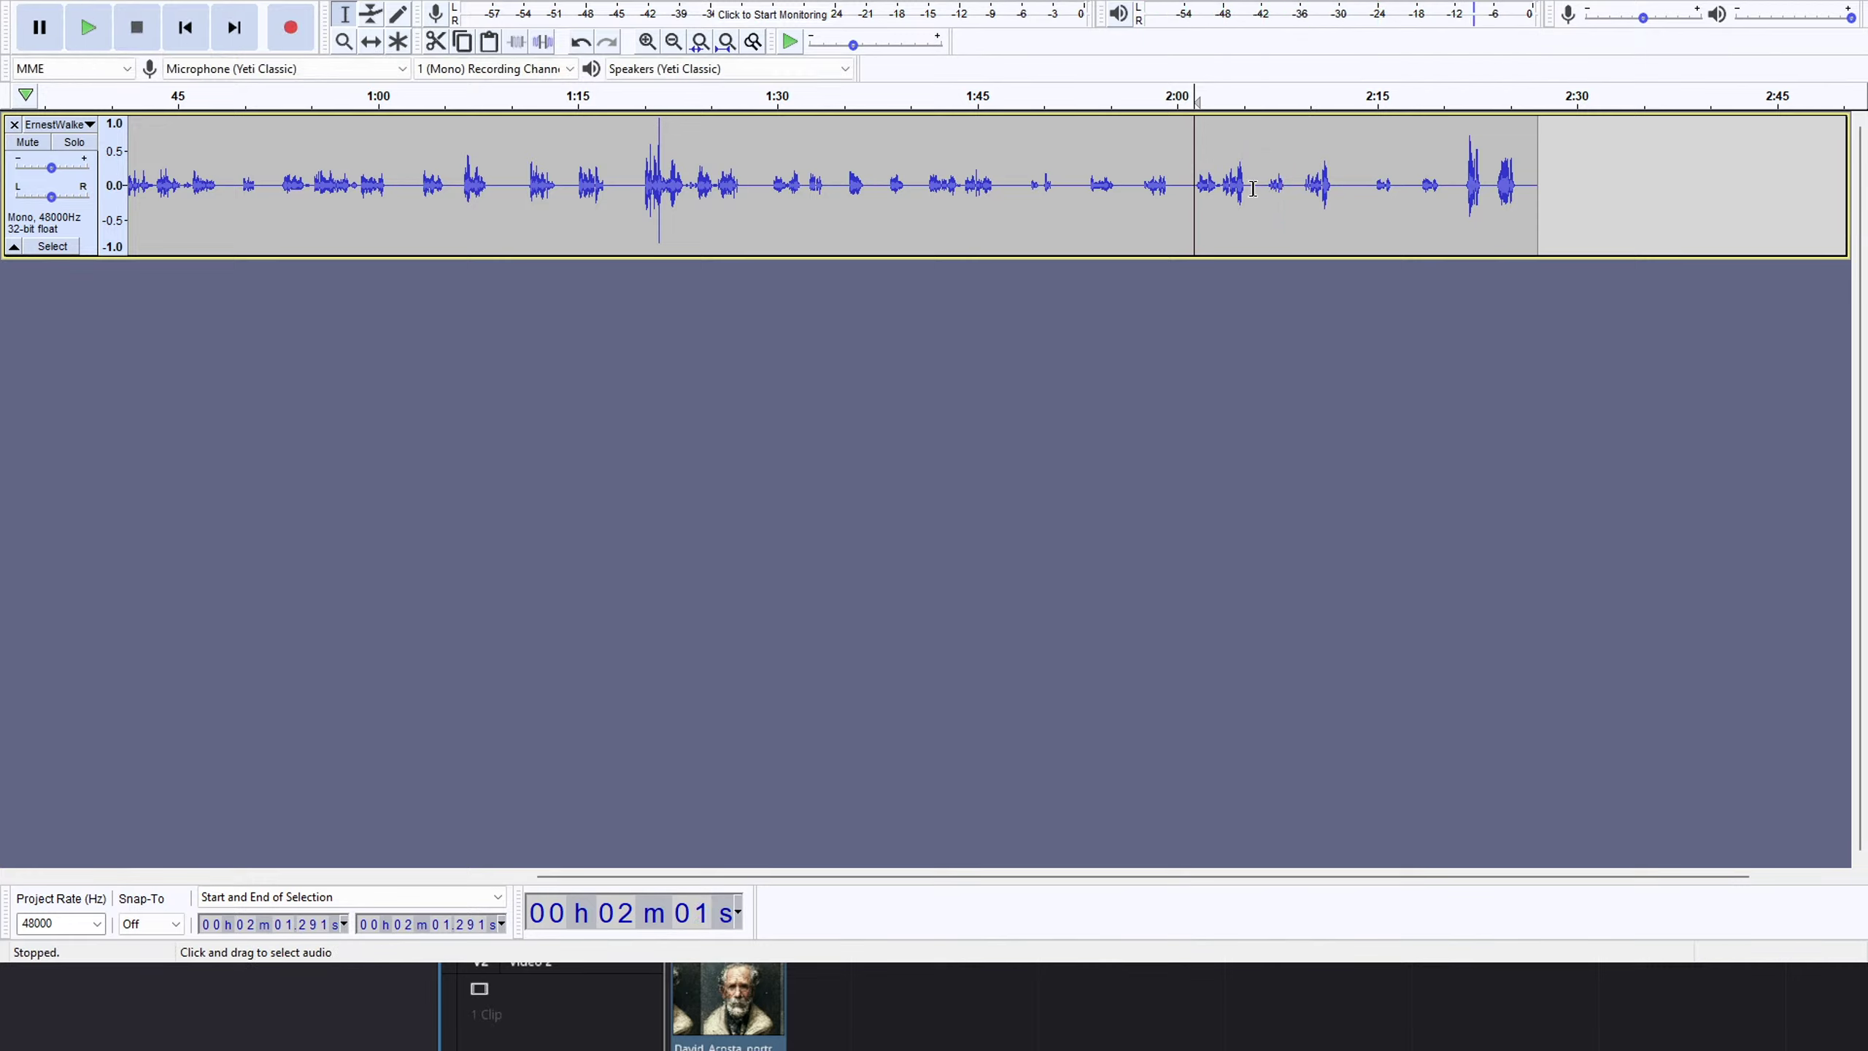
Delete the takes from about 2:06.2 to 2:13, and play the next ones from about 2:07.8.
left_click_drag(1259, 189, 1355, 209)
key("Delete")
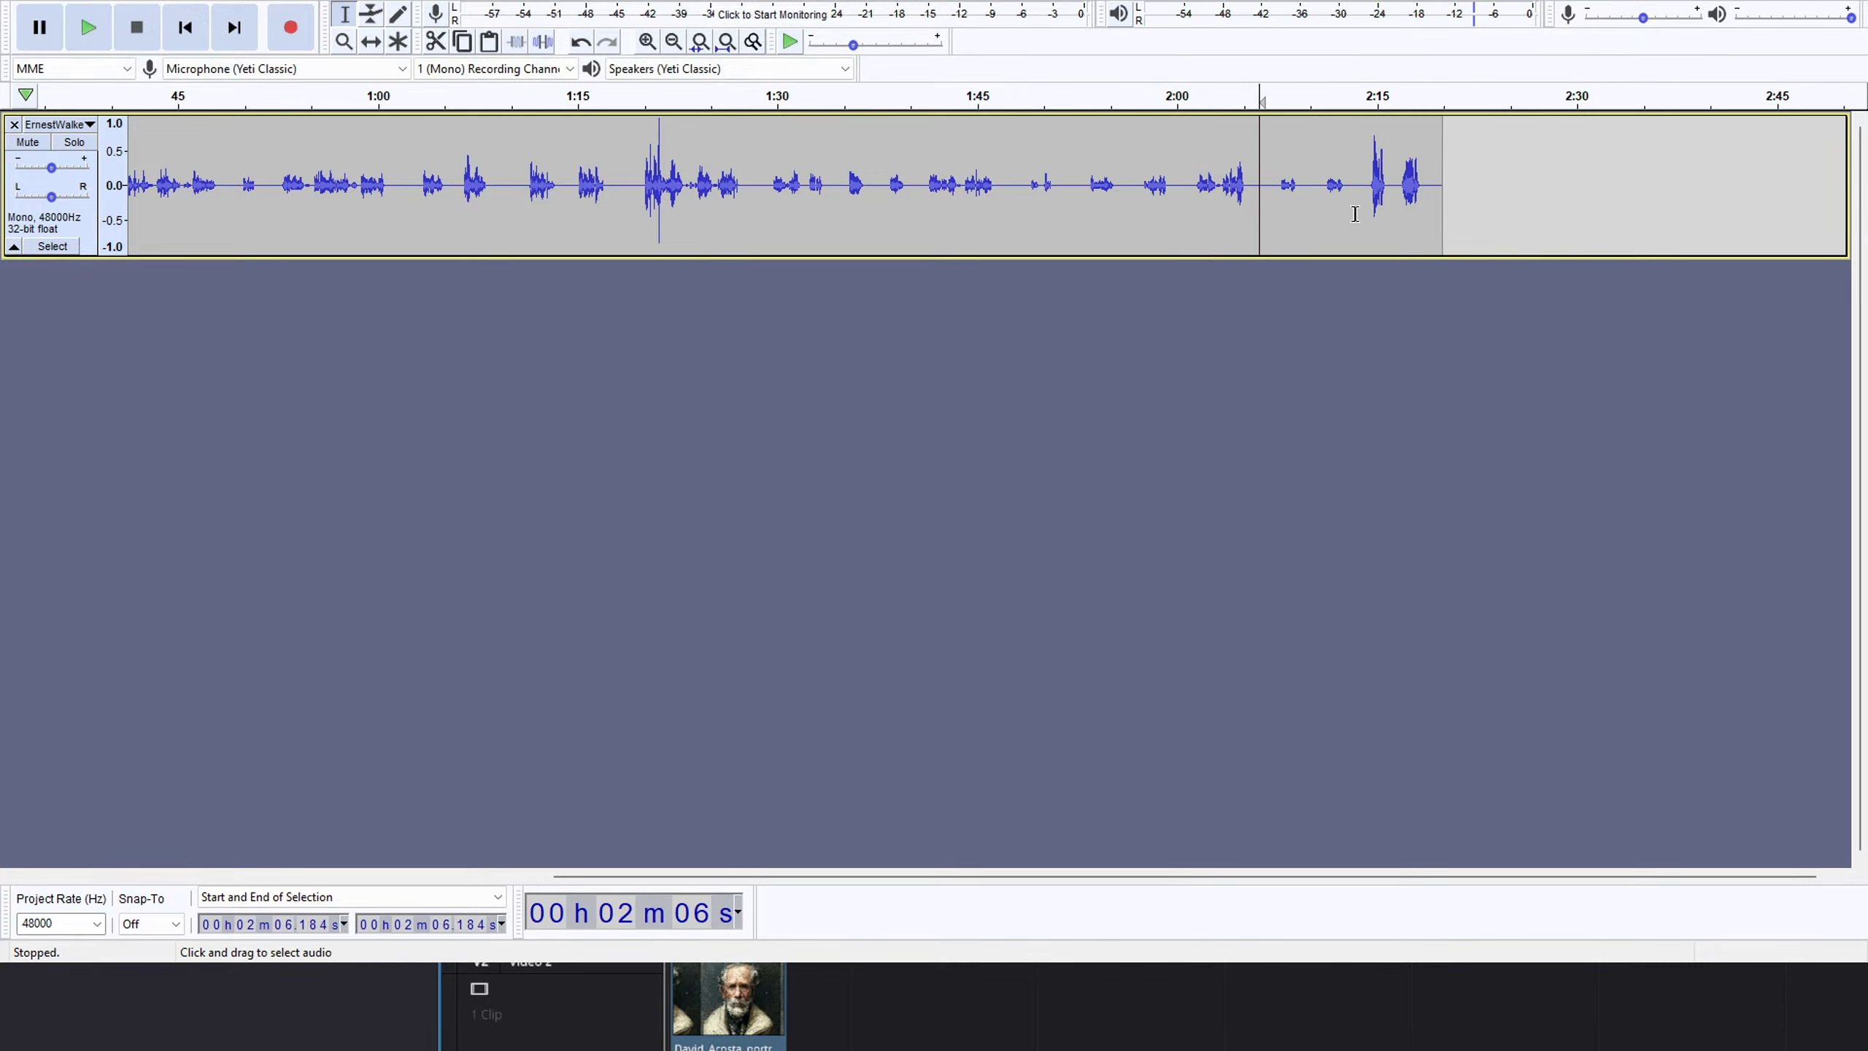
left_click(1281, 191)
key("space")
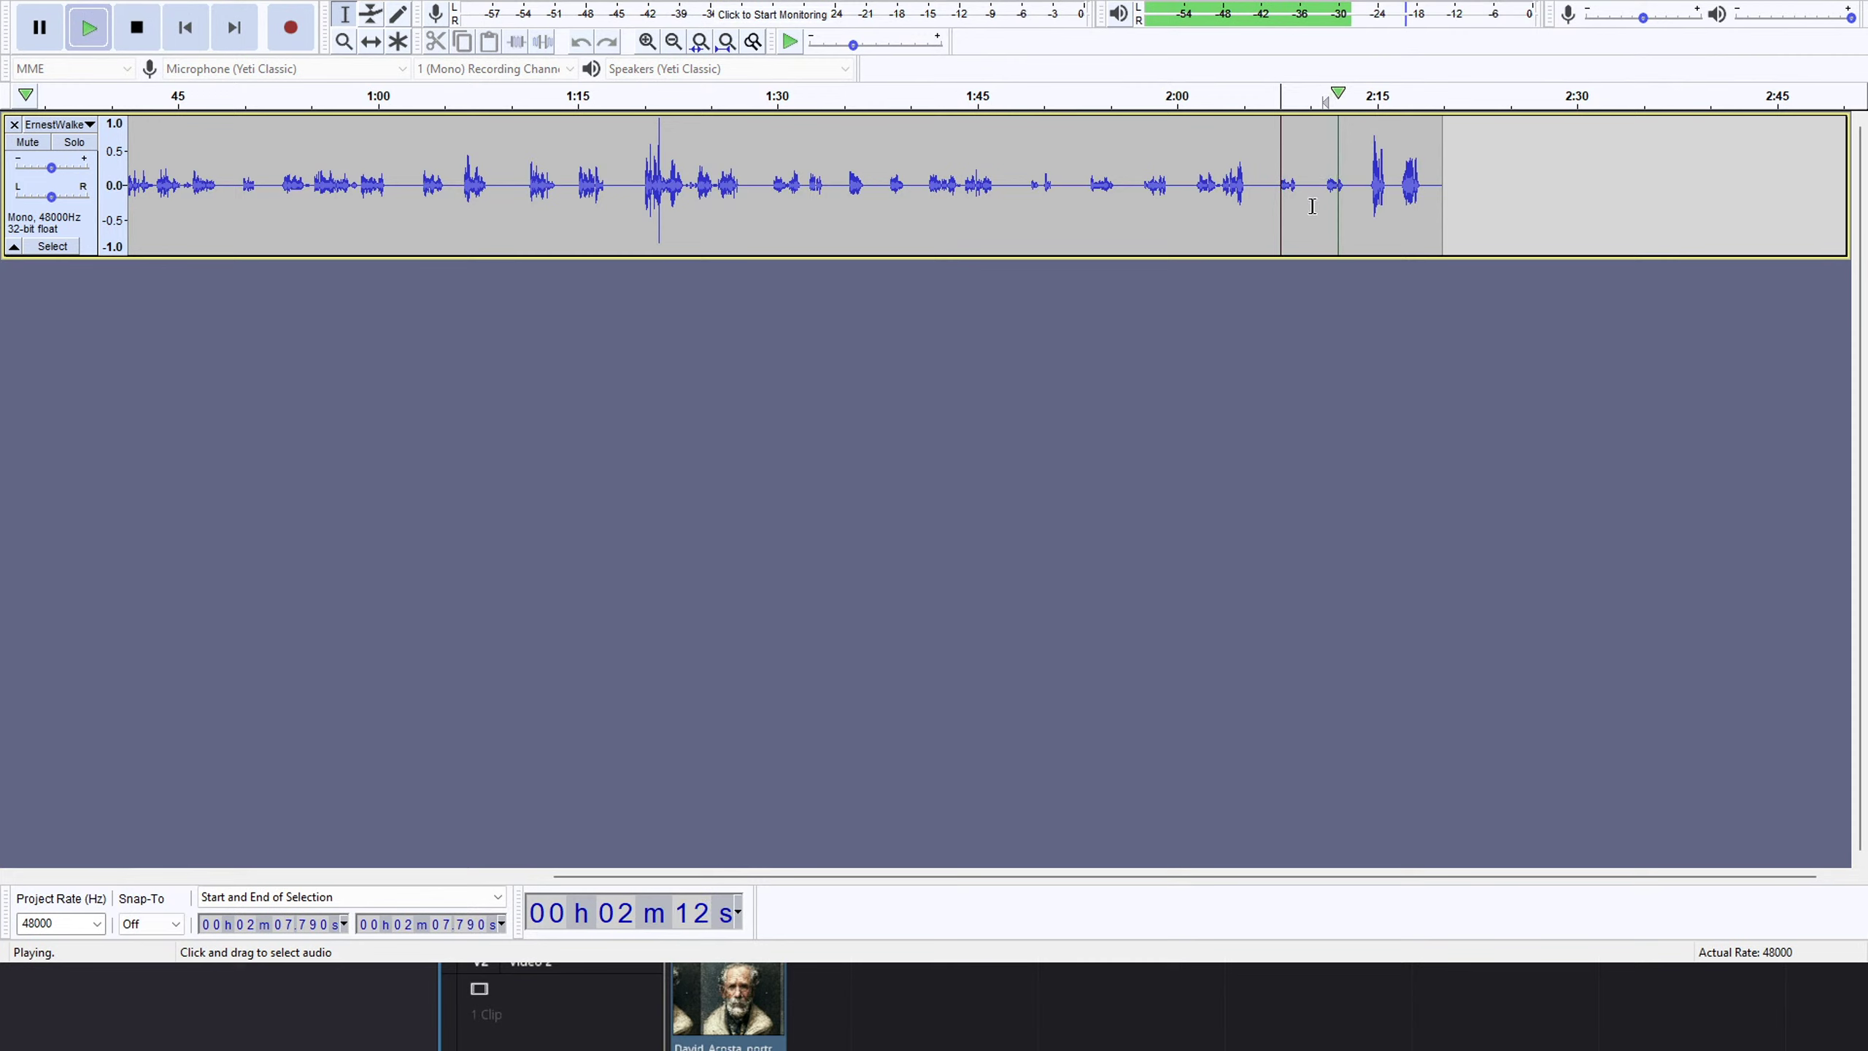
key("space")
key("space")
Delete the quiet take from about 2:10.4 to 2:13.6, and play from about 2:11.1.
left_click_drag(1316, 176, 1357, 193)
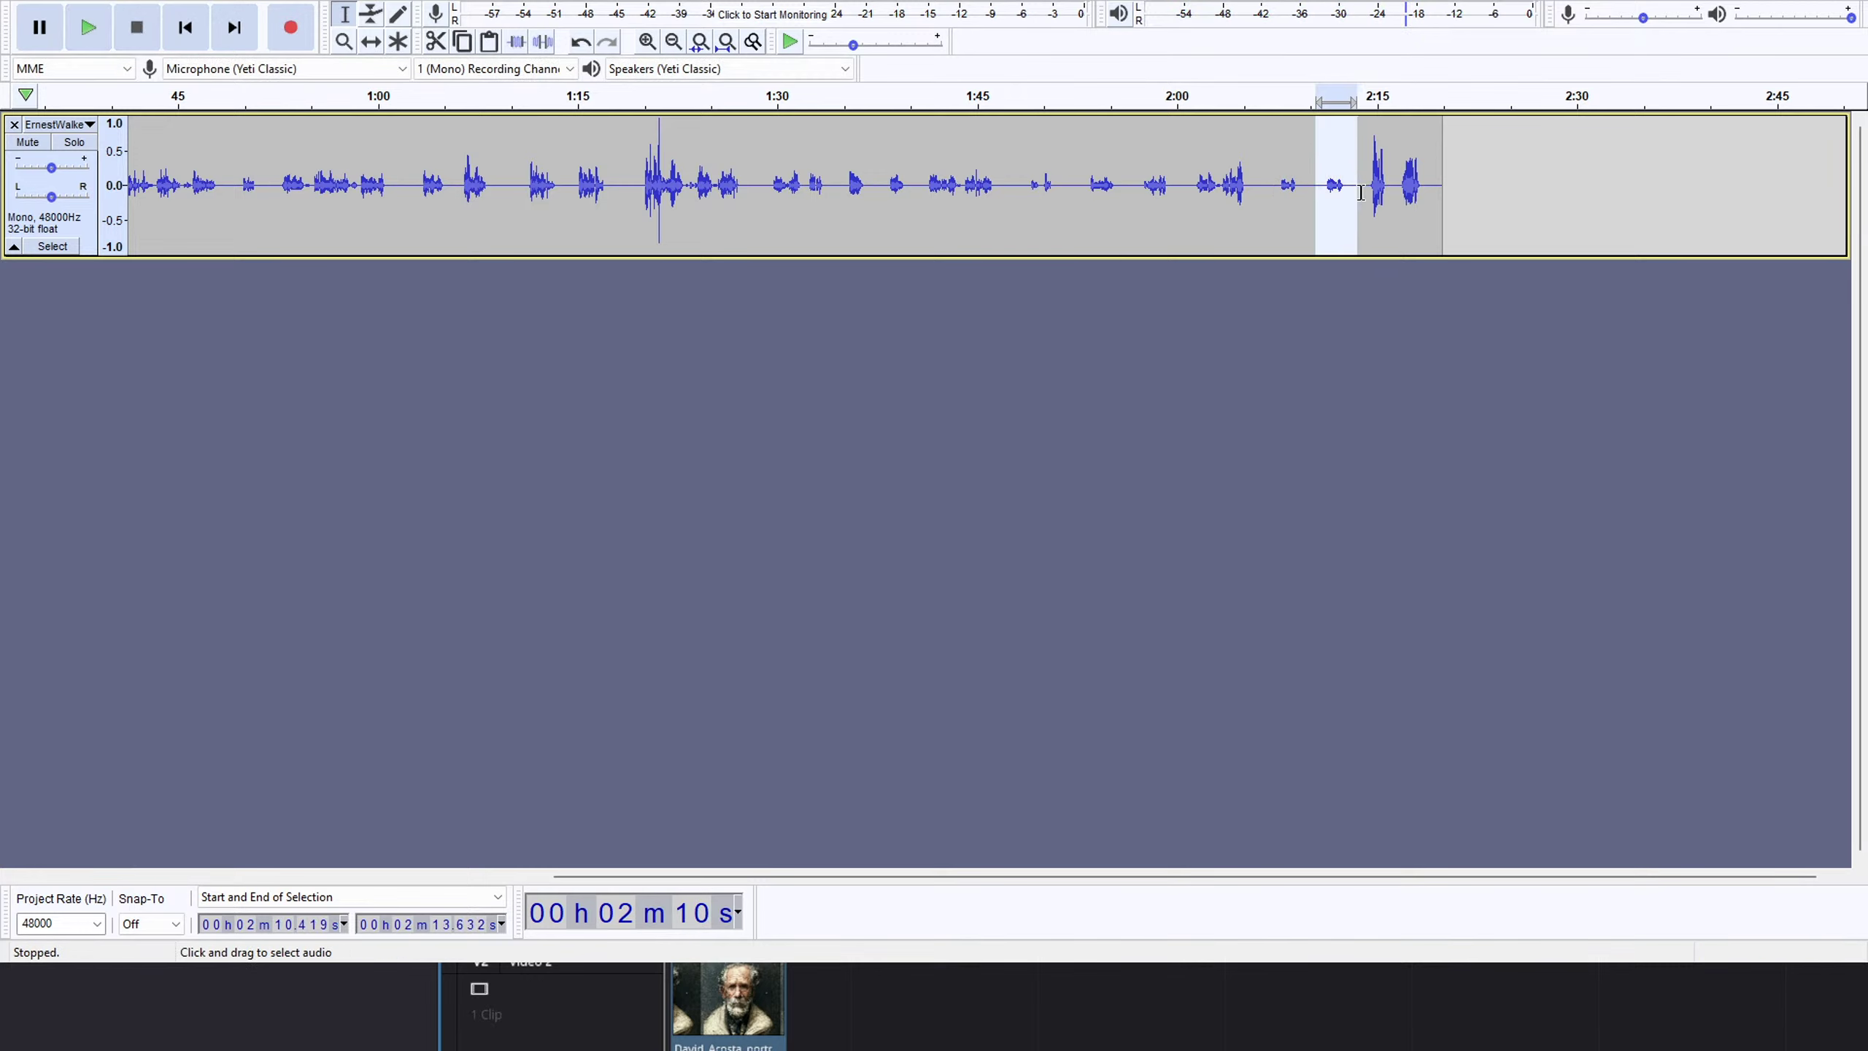
key("Delete")
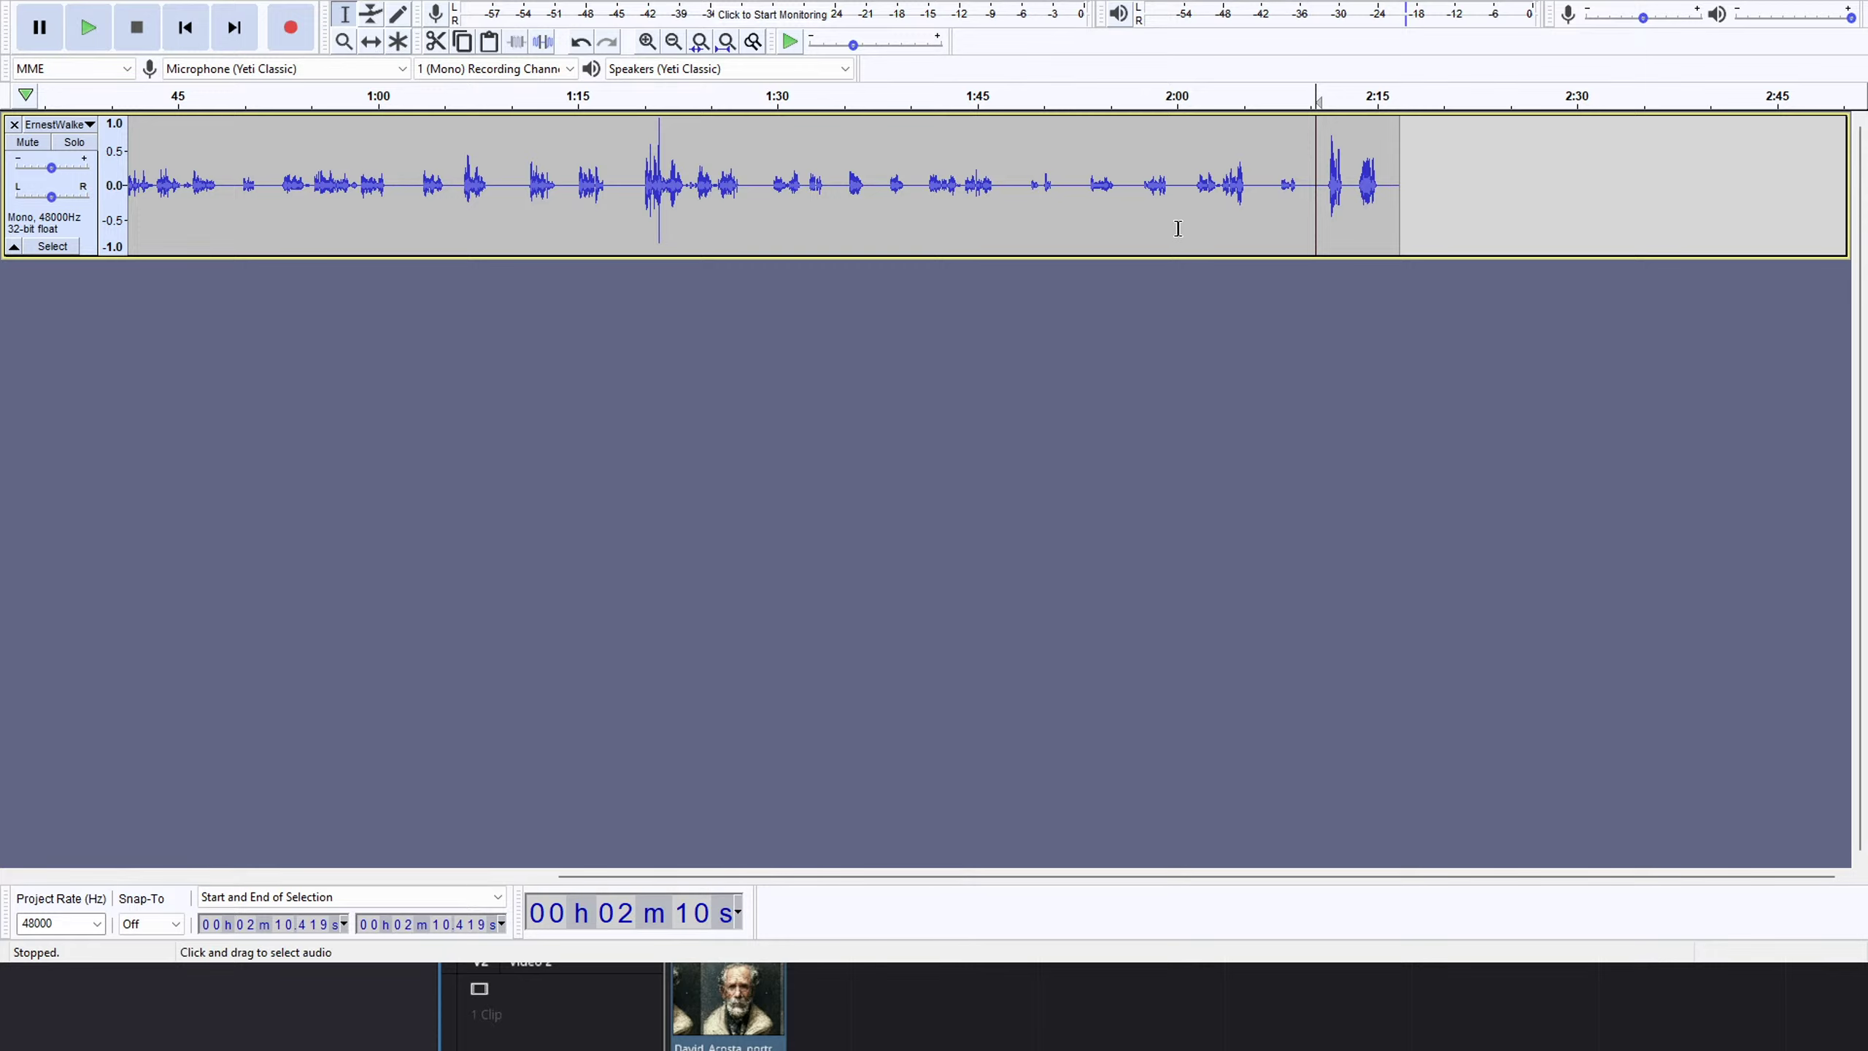
left_click(1308, 167)
left_click(1320, 163)
left_click_drag(1321, 188, 1318, 197)
key("space")
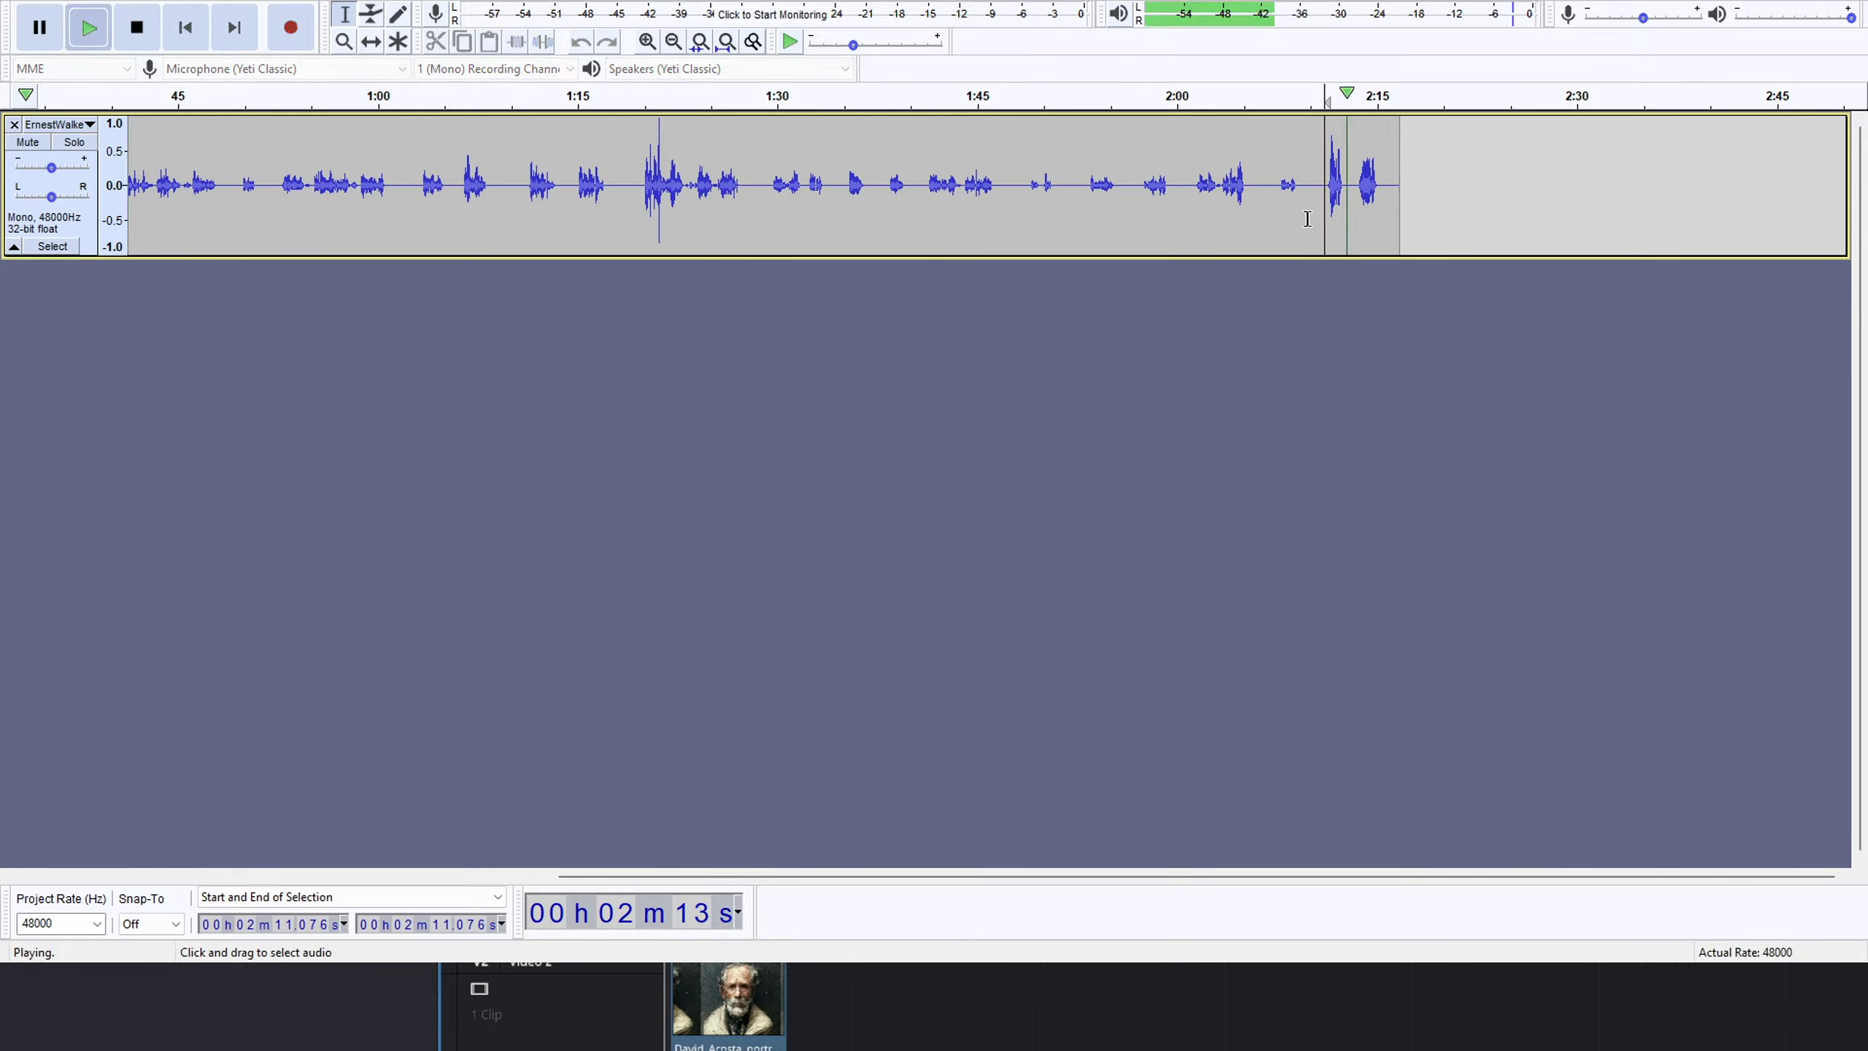
Compare the remaining takes by playing from about 2:07.9, 2:11.2 and 2:13.5.
left_click(1282, 221)
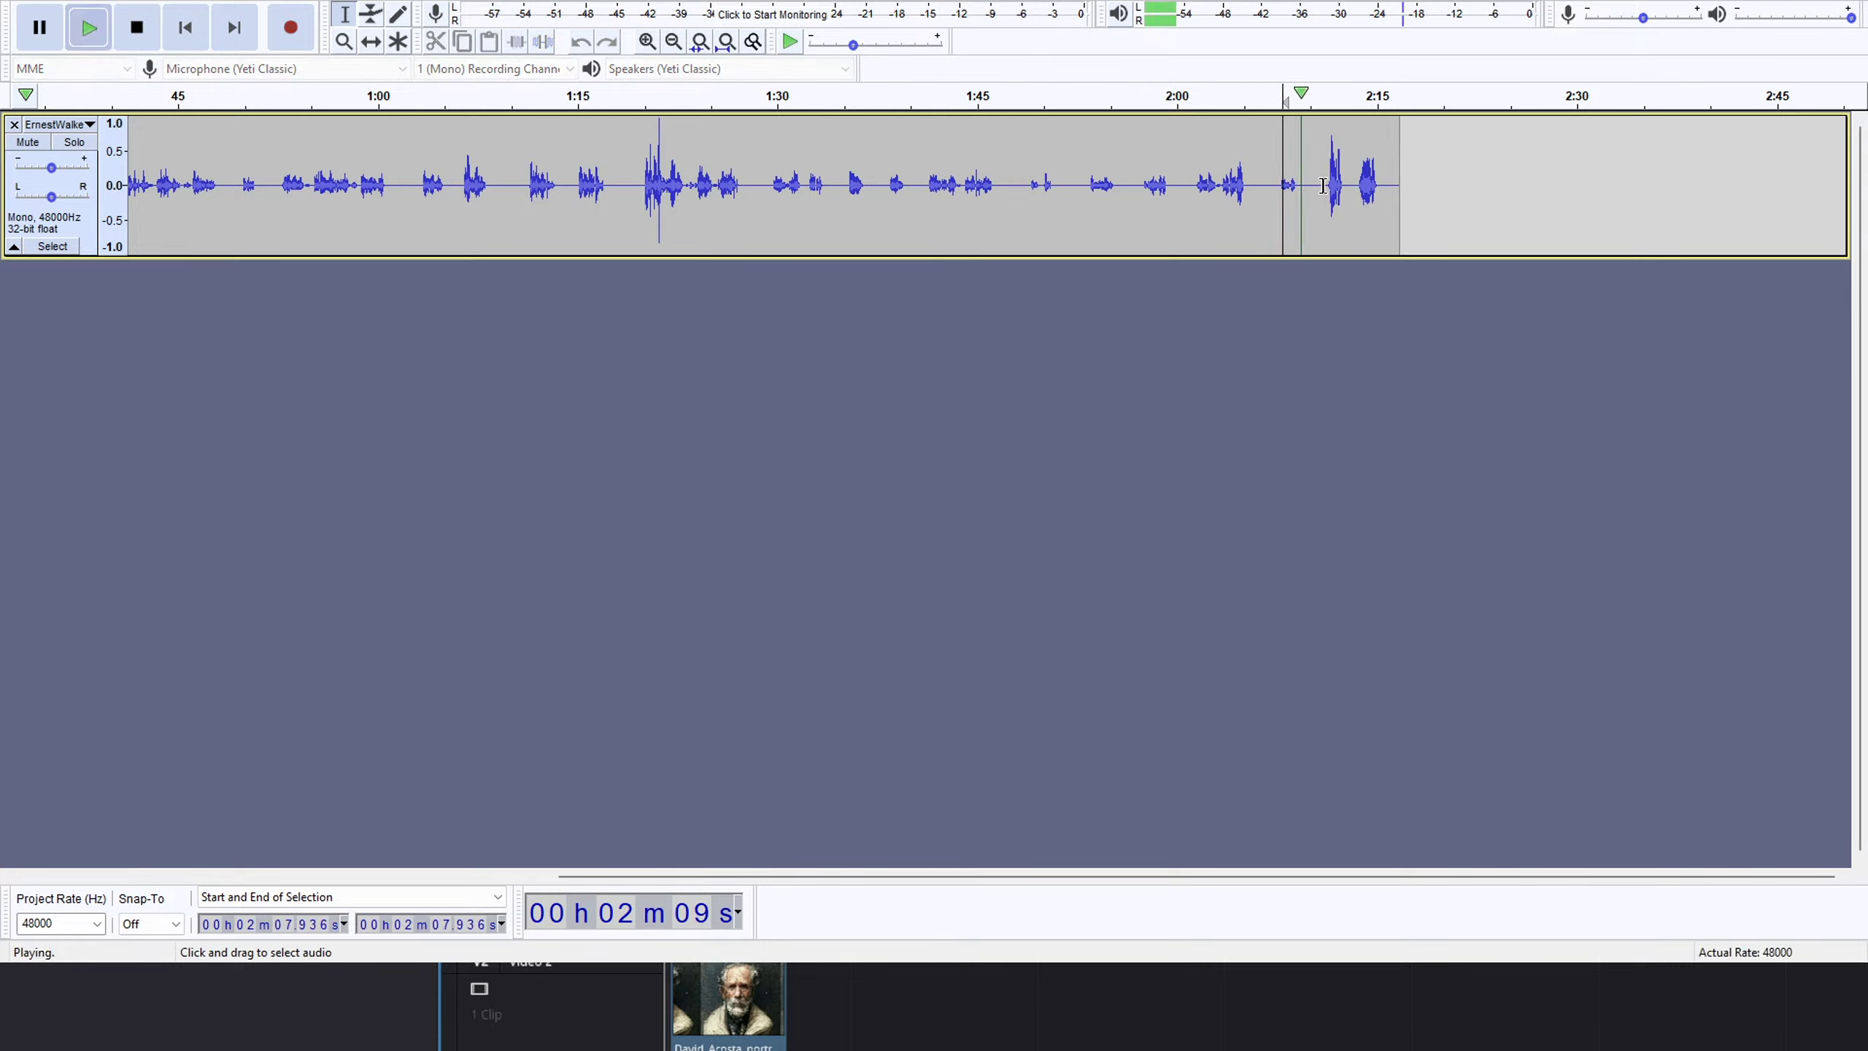
left_click(1325, 243)
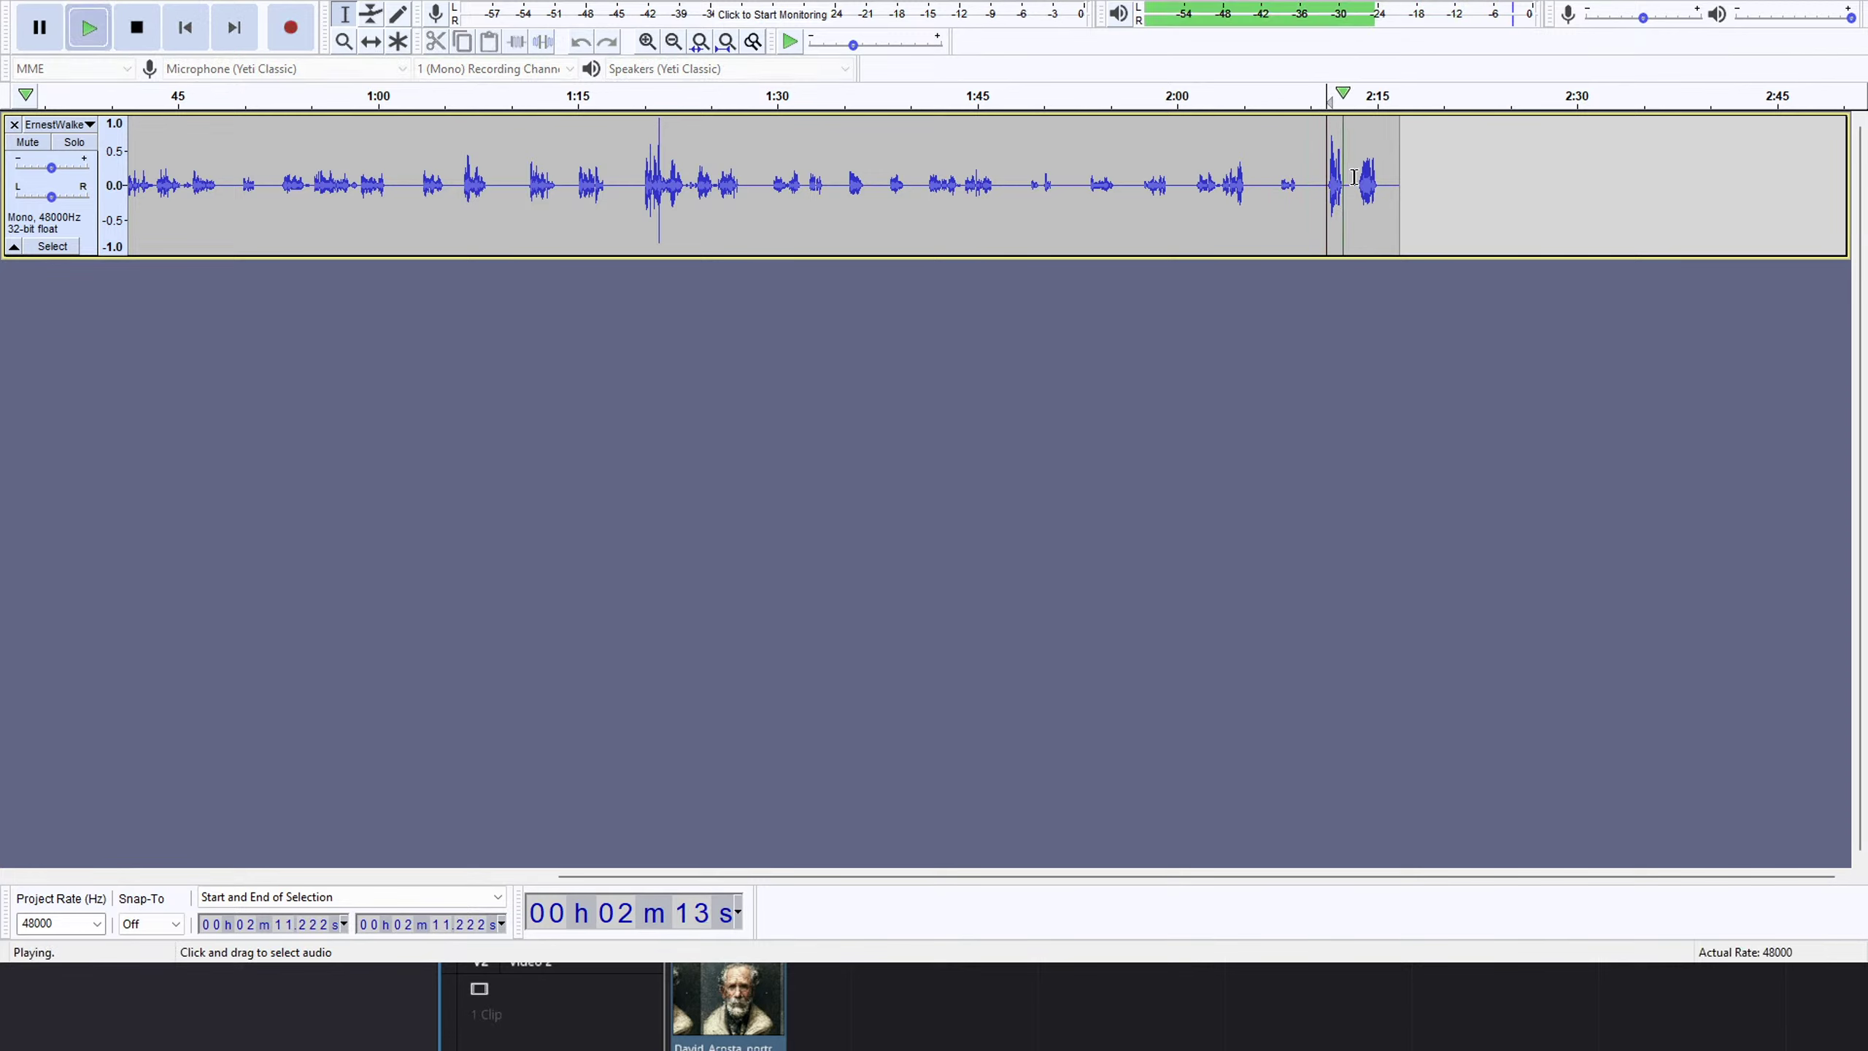
left_click(1358, 189)
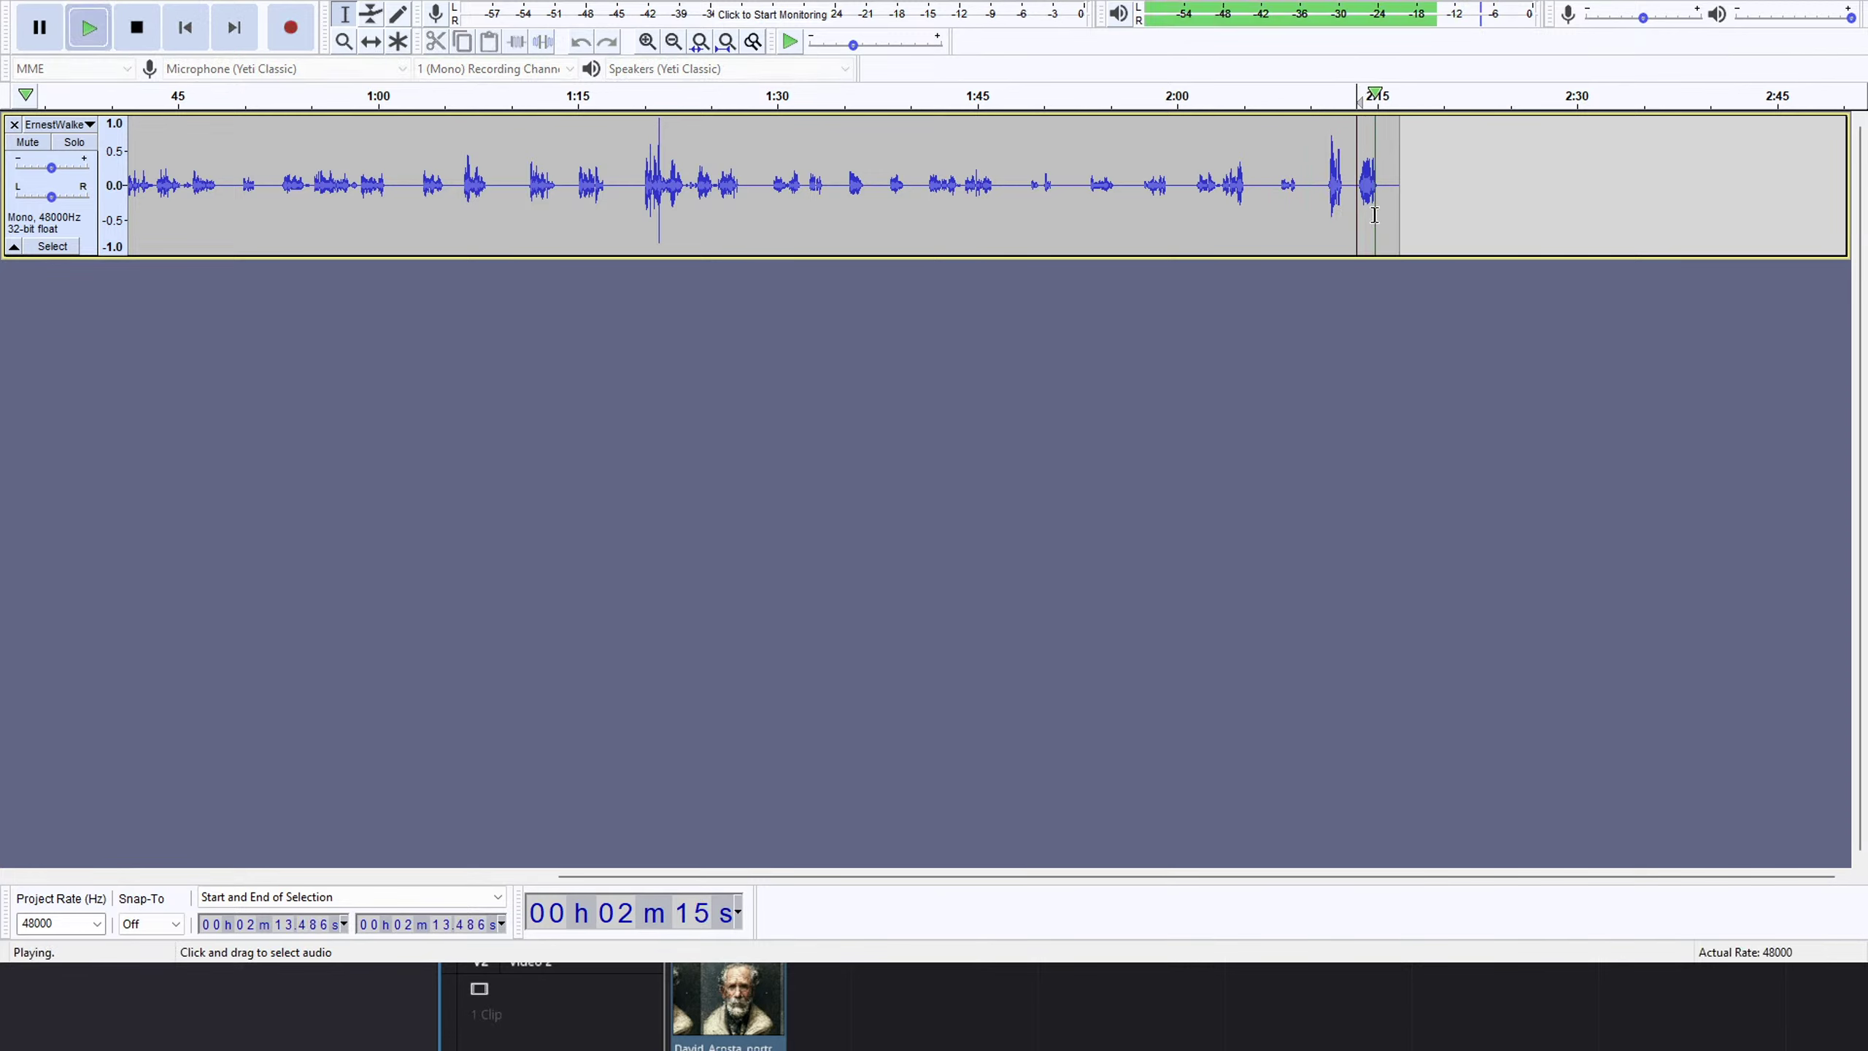
key("space")
Play the last two loud takes twice from about 2:10.9.
left_click(1321, 185)
key("space")
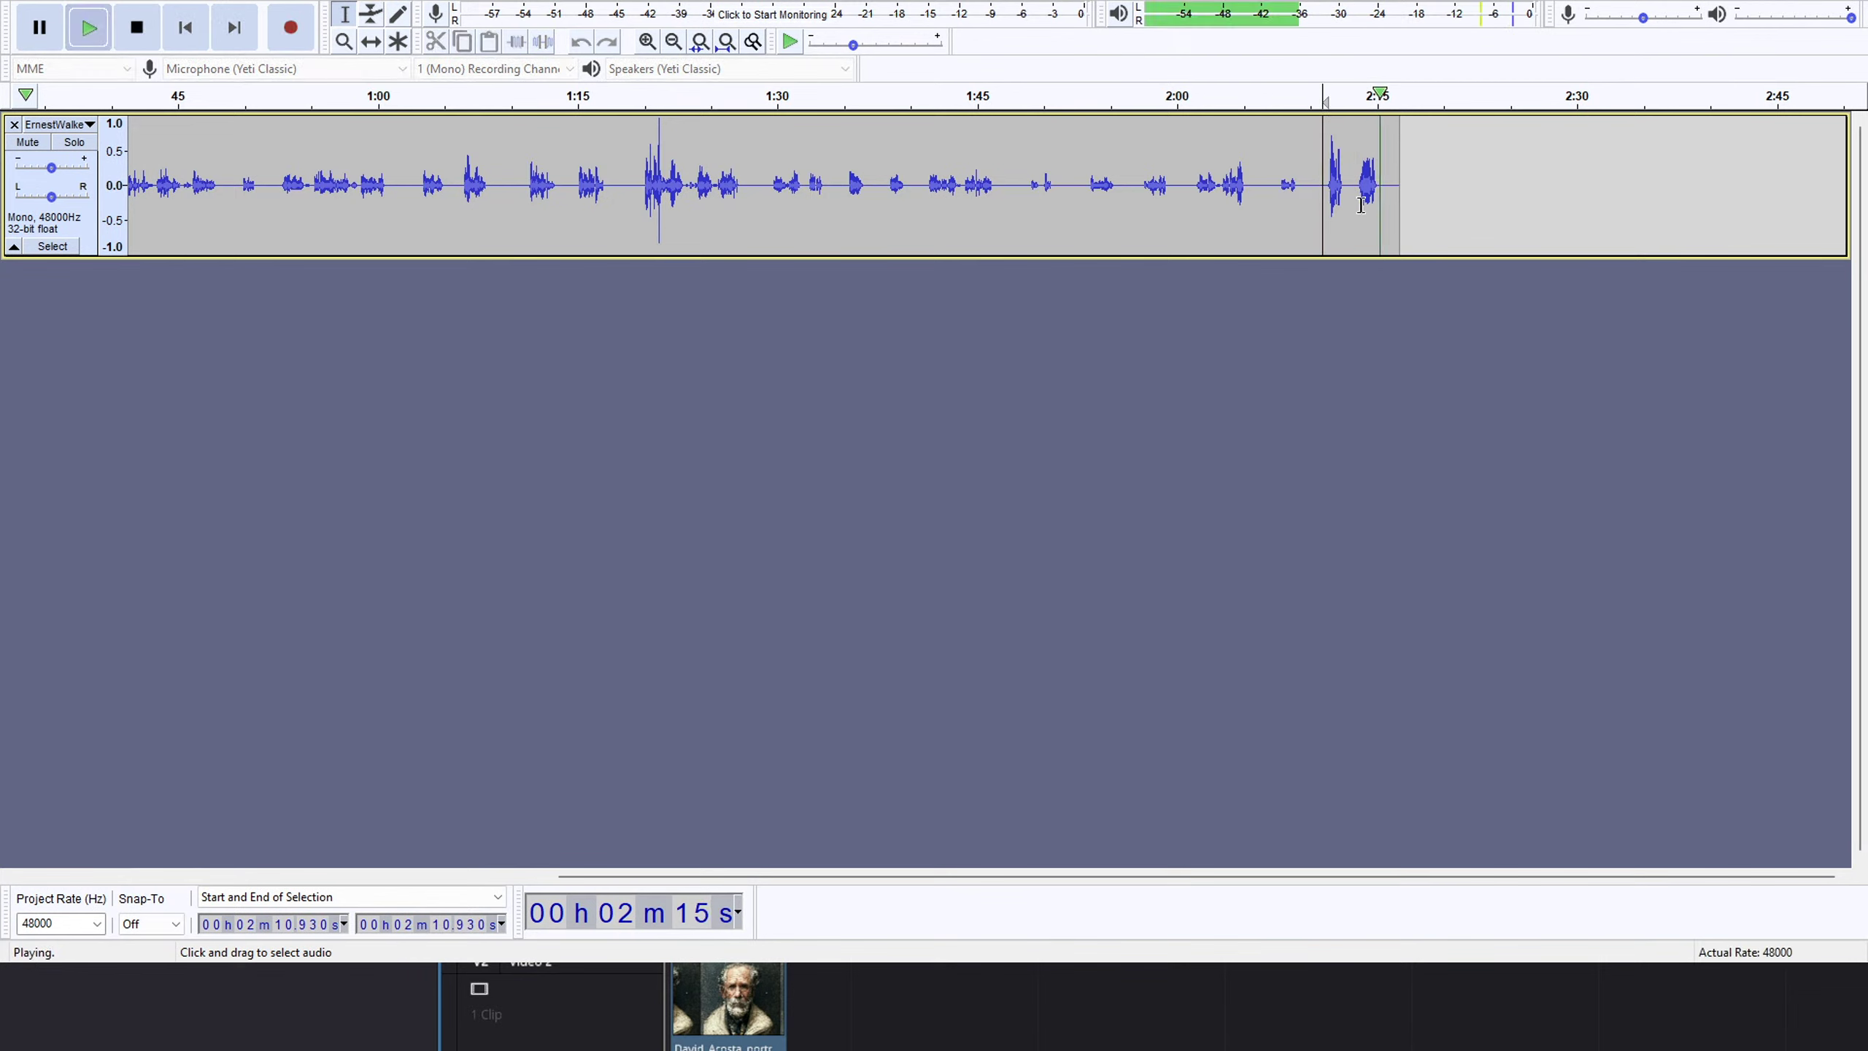
key("space")
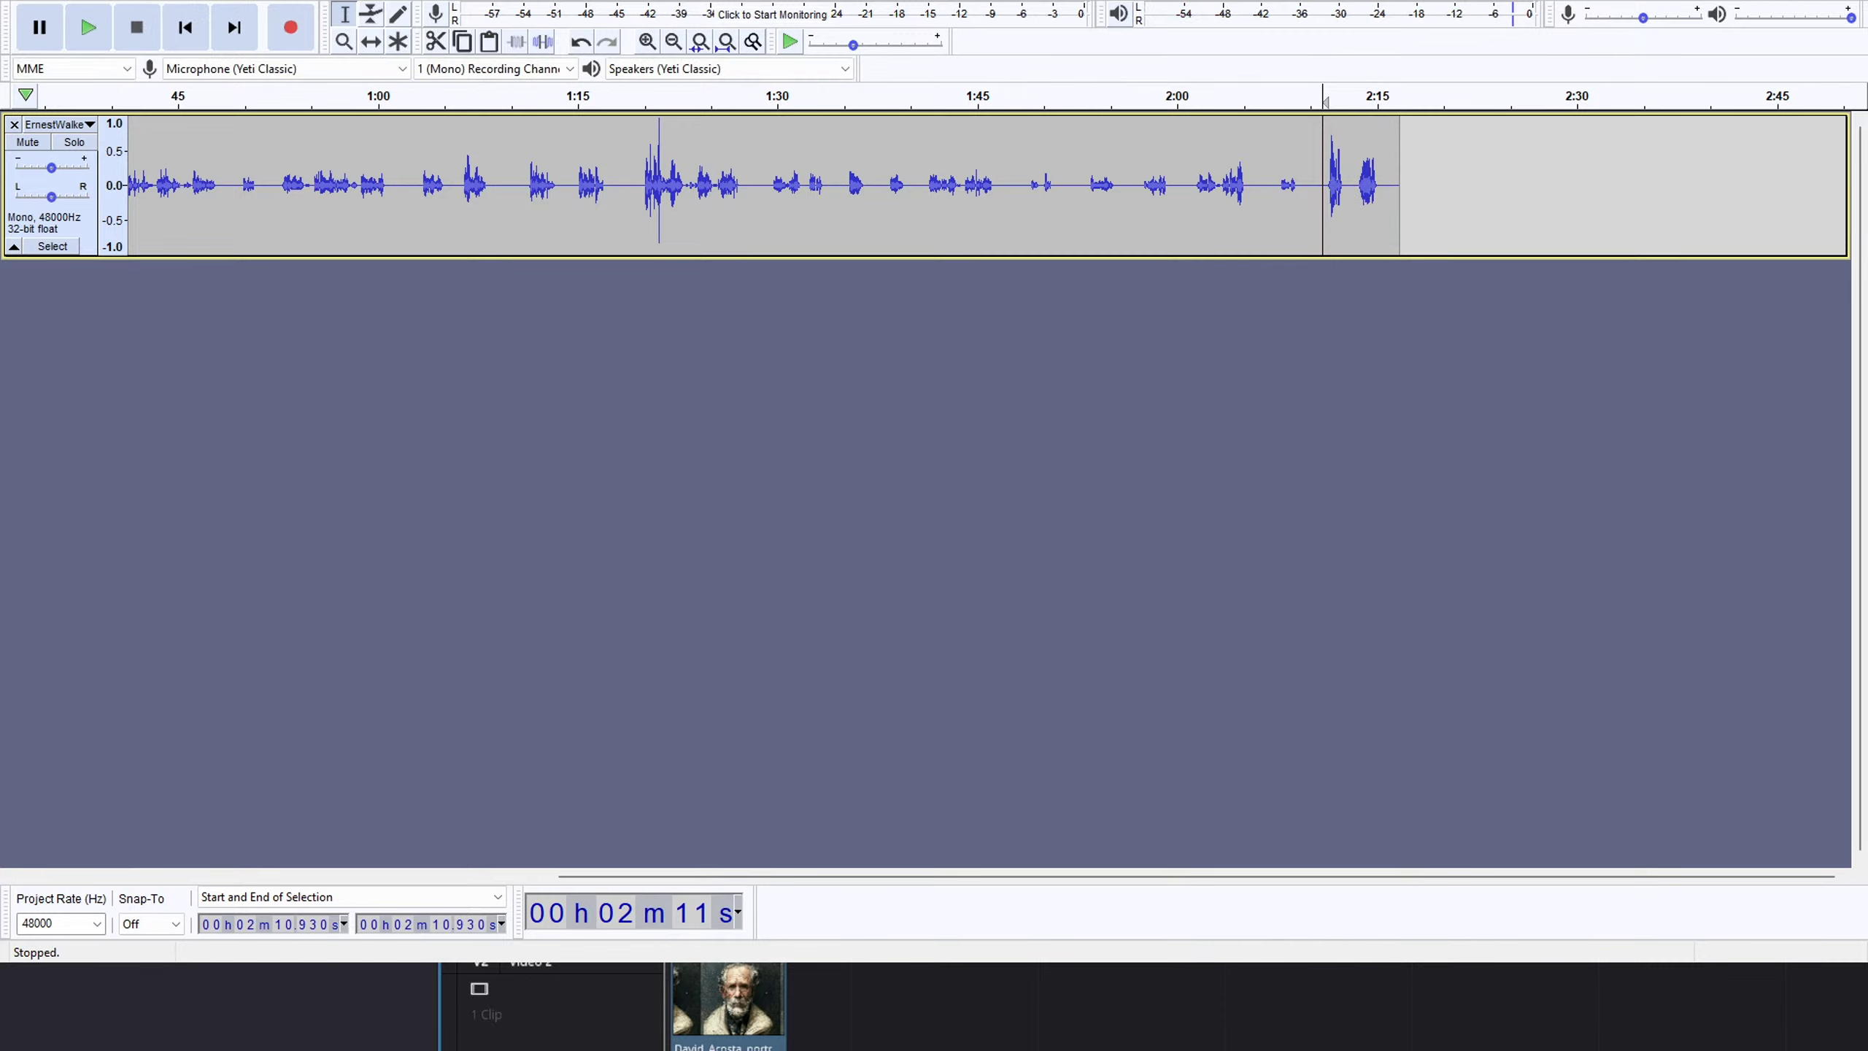
key("space")
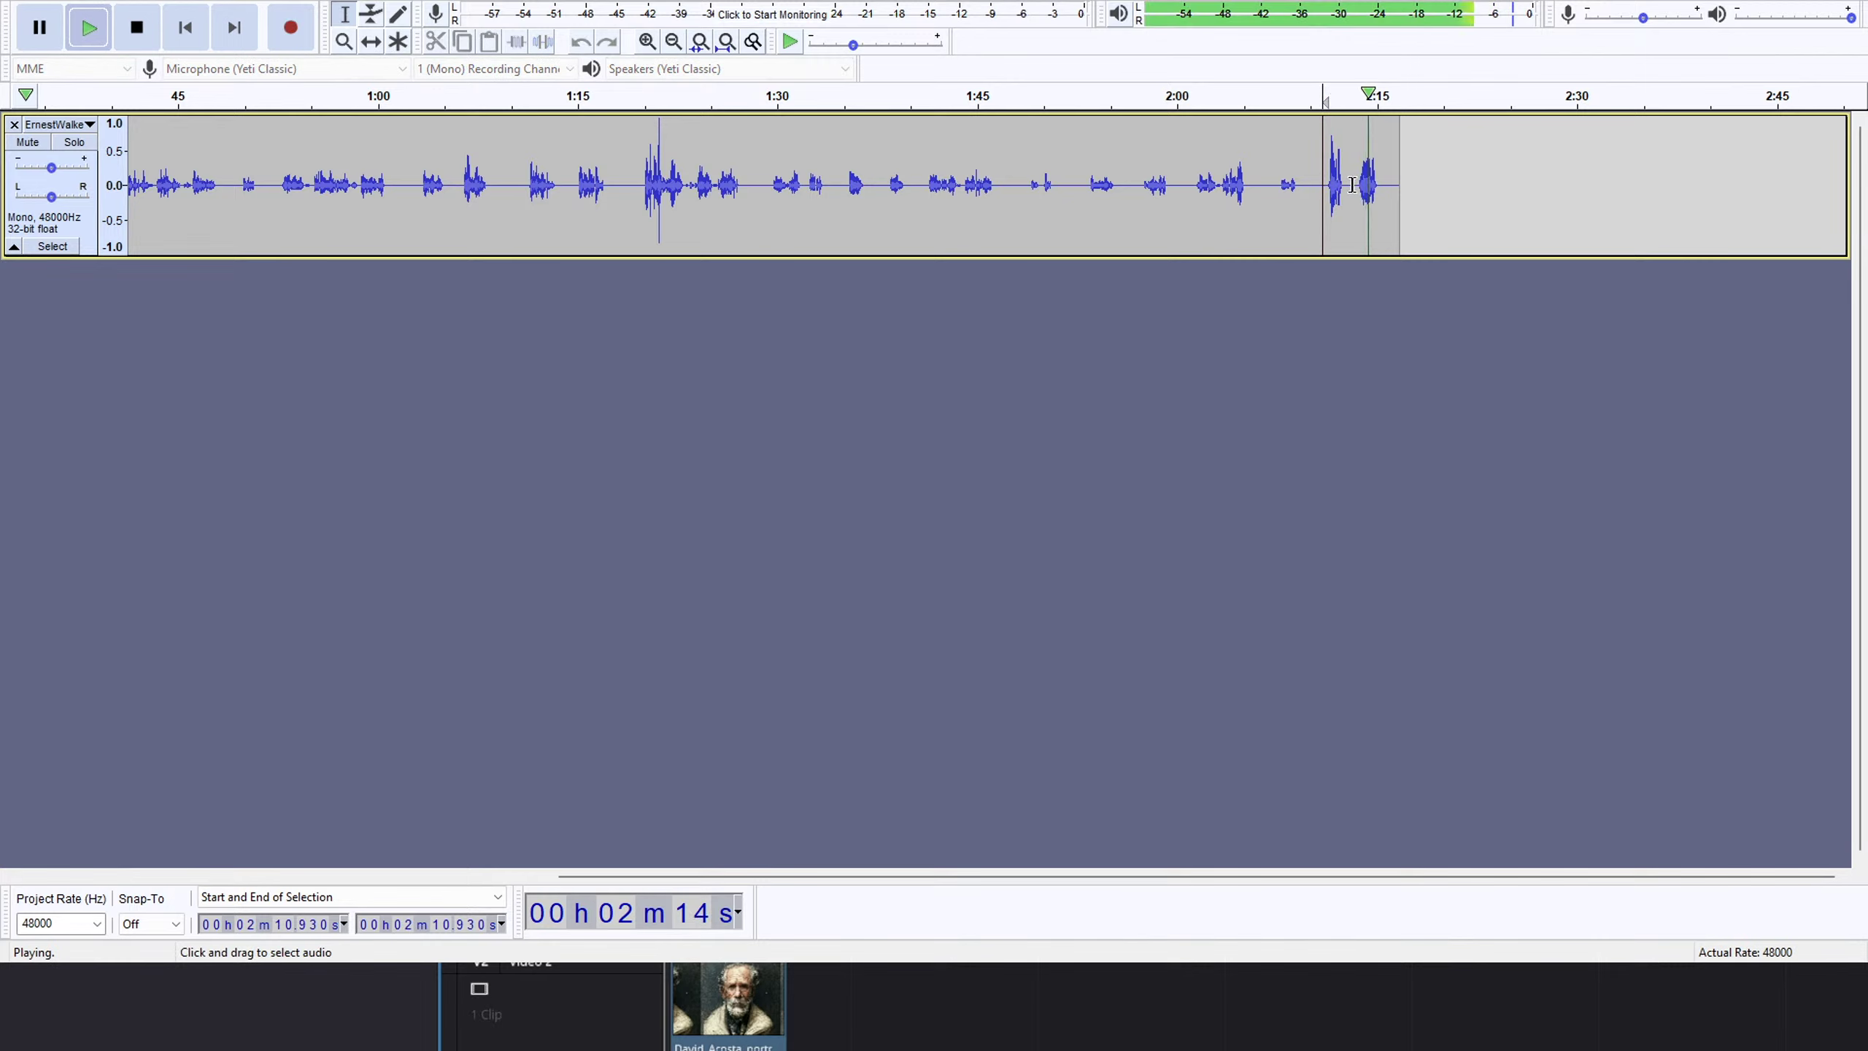
Stop playback and delete the last loud take and trailing silence from about 2:13.2 to the end of the track.
key("space")
left_click_drag(1351, 180, 1399, 181)
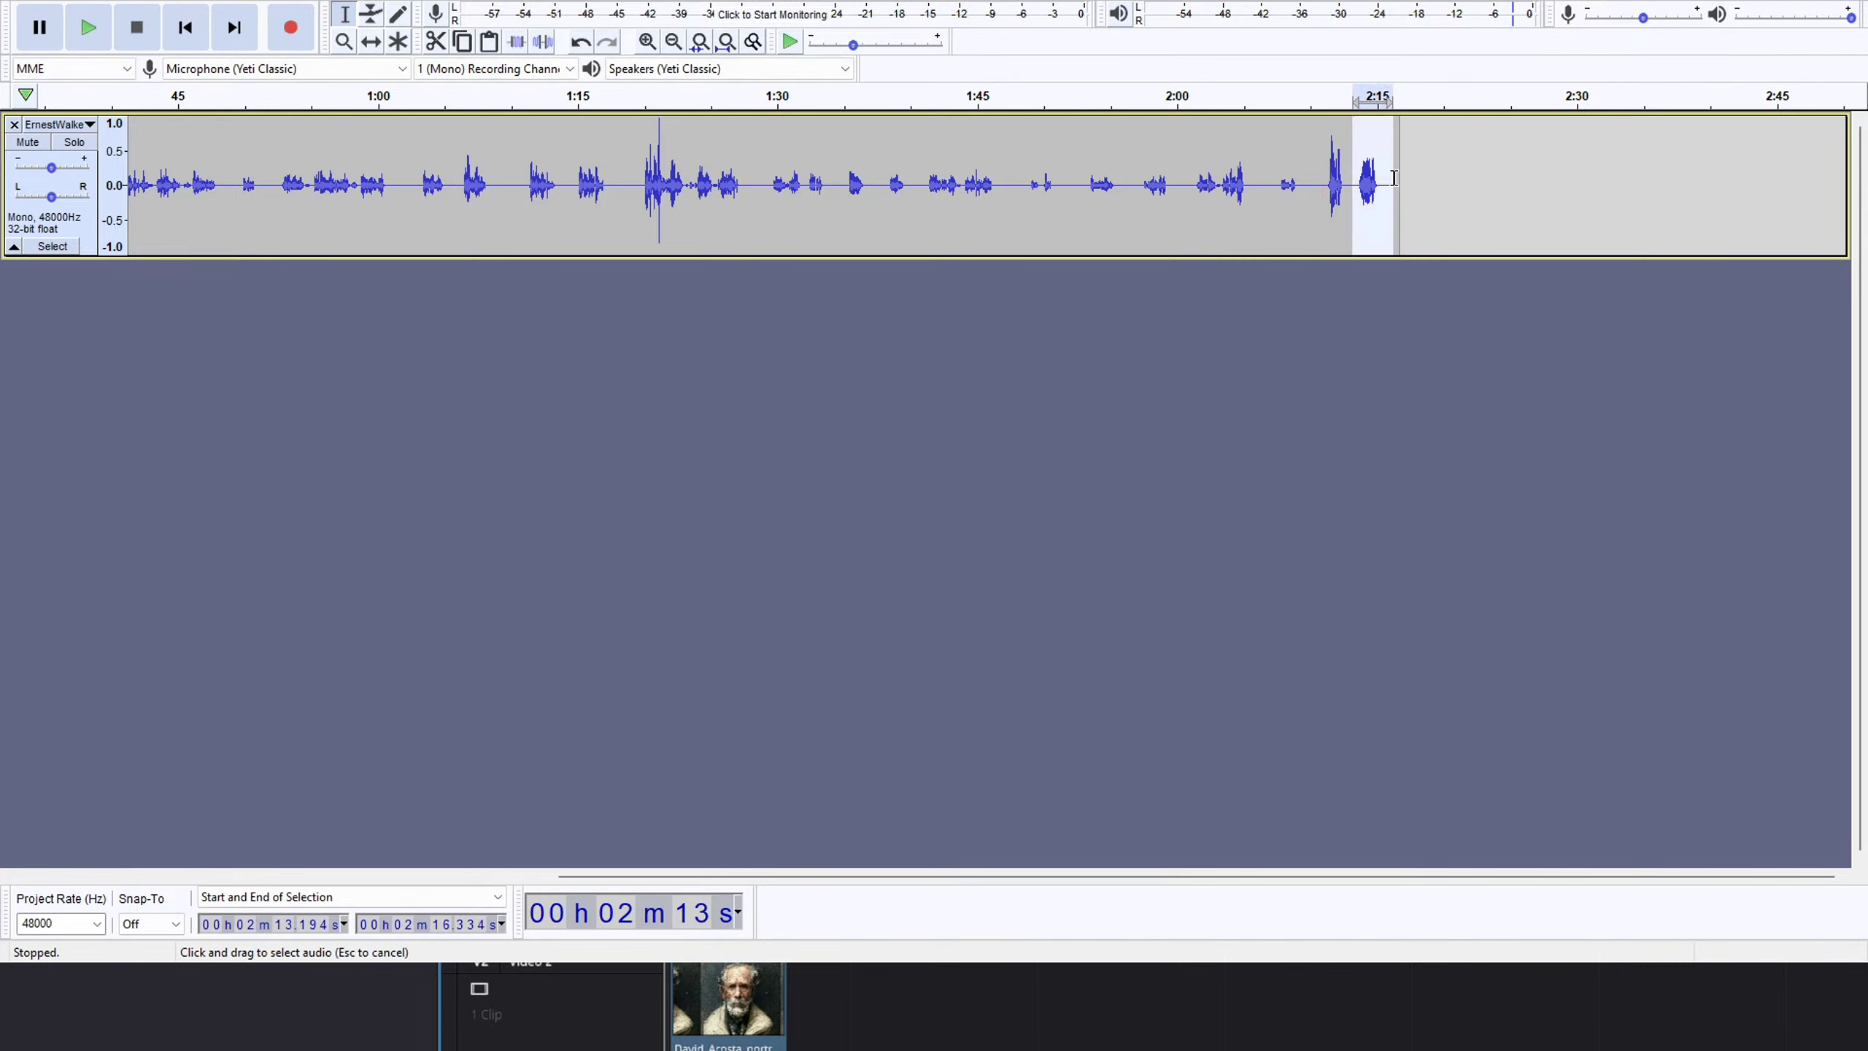
key("Delete")
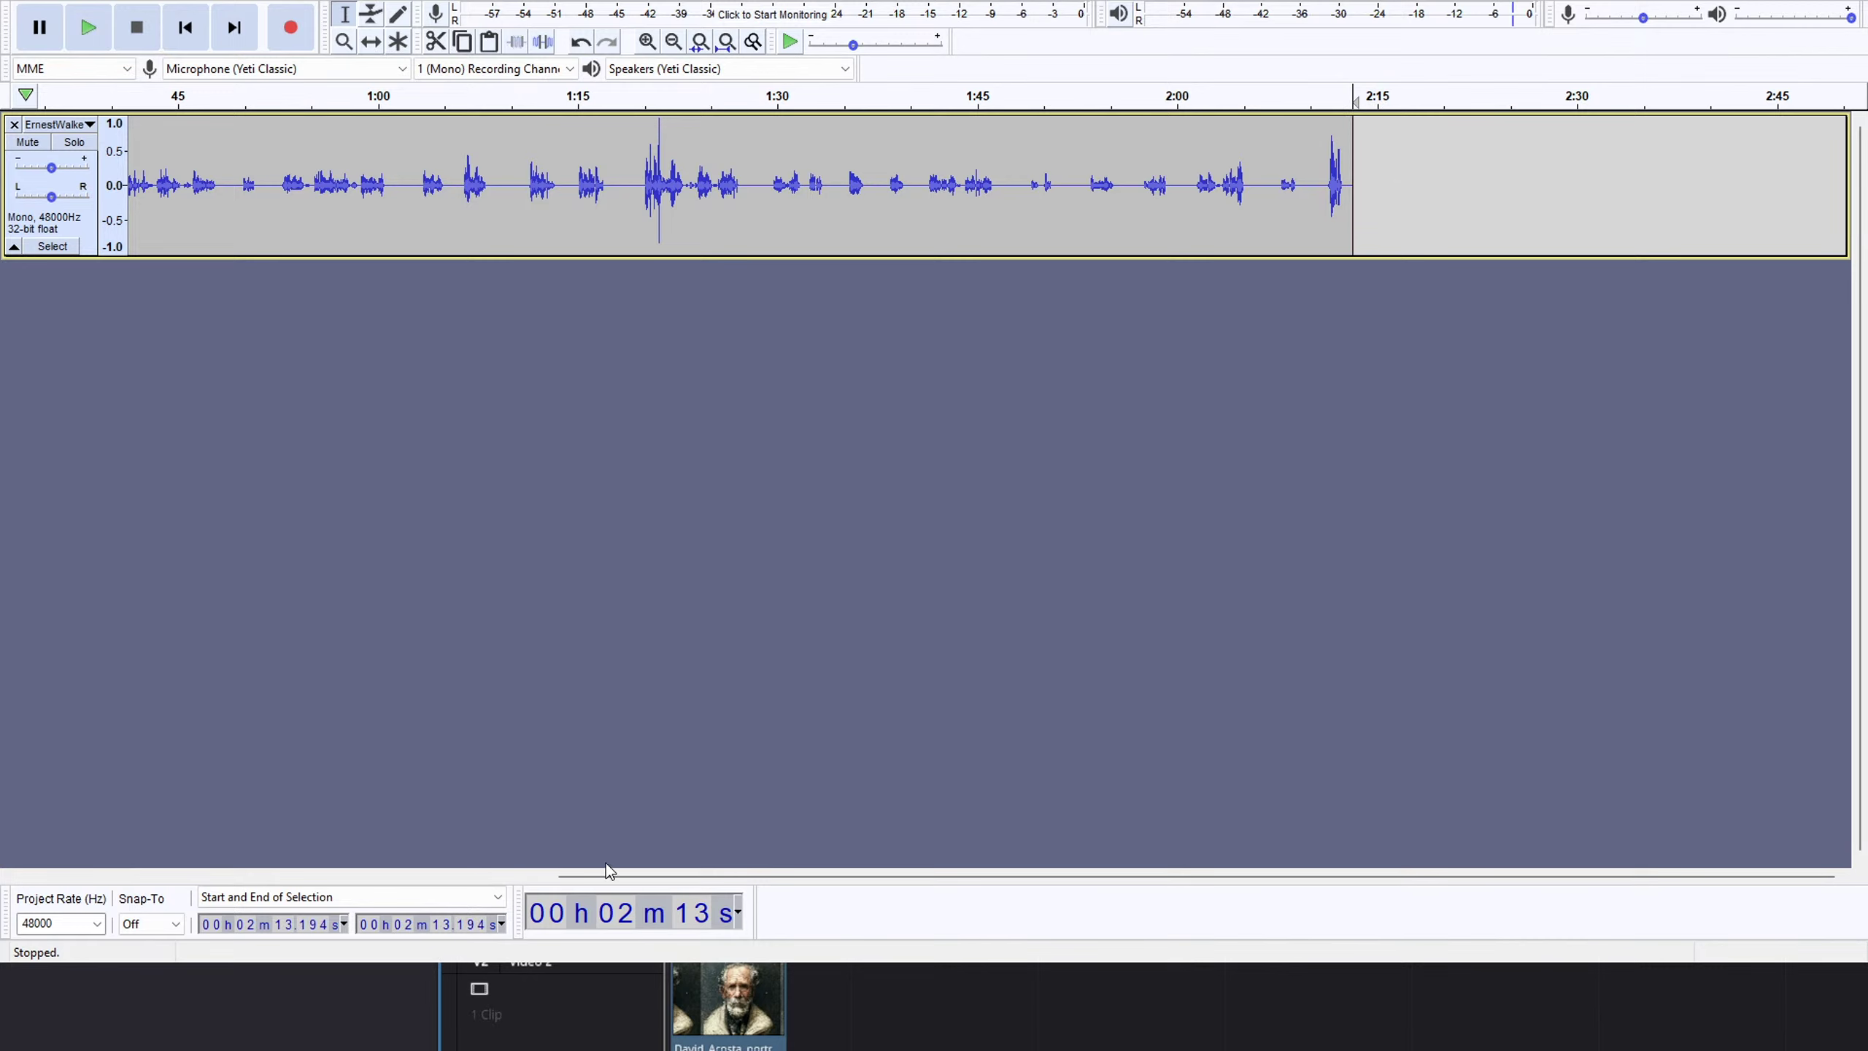
left_click_drag(608, 876, 152, 812)
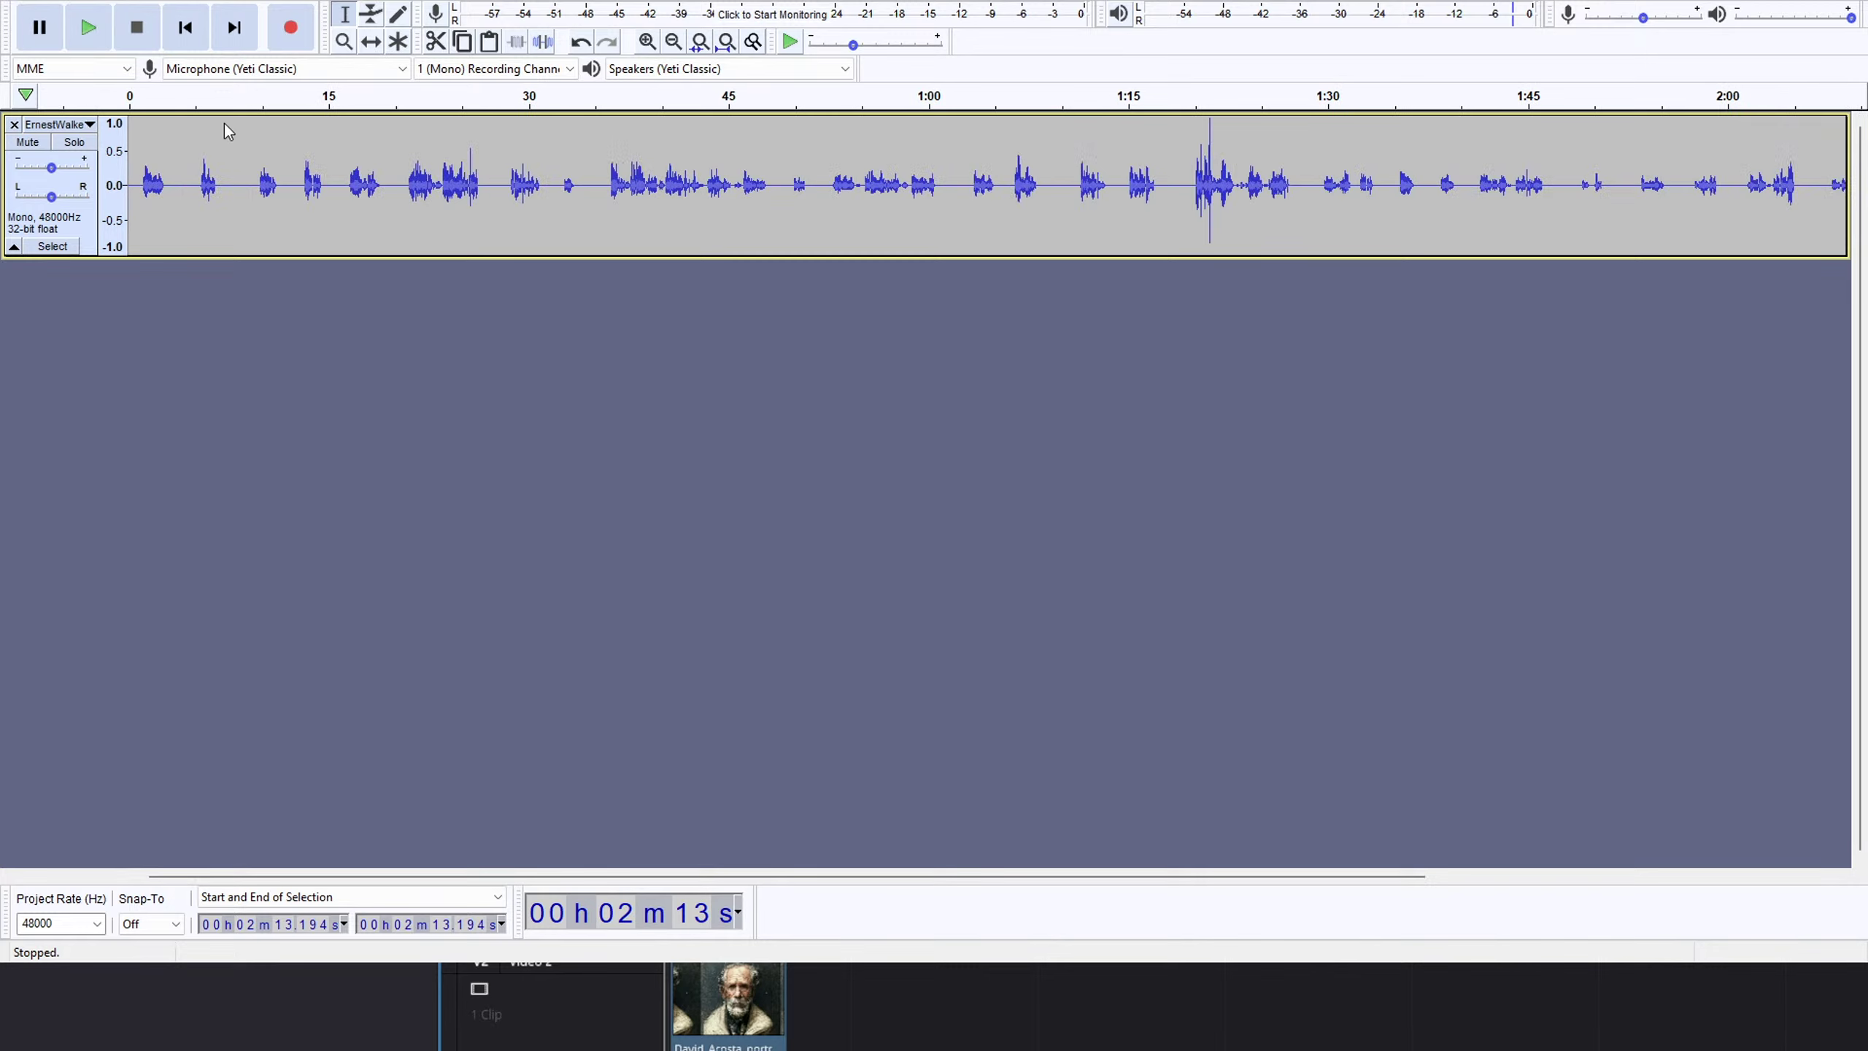
left_click(964, 519)
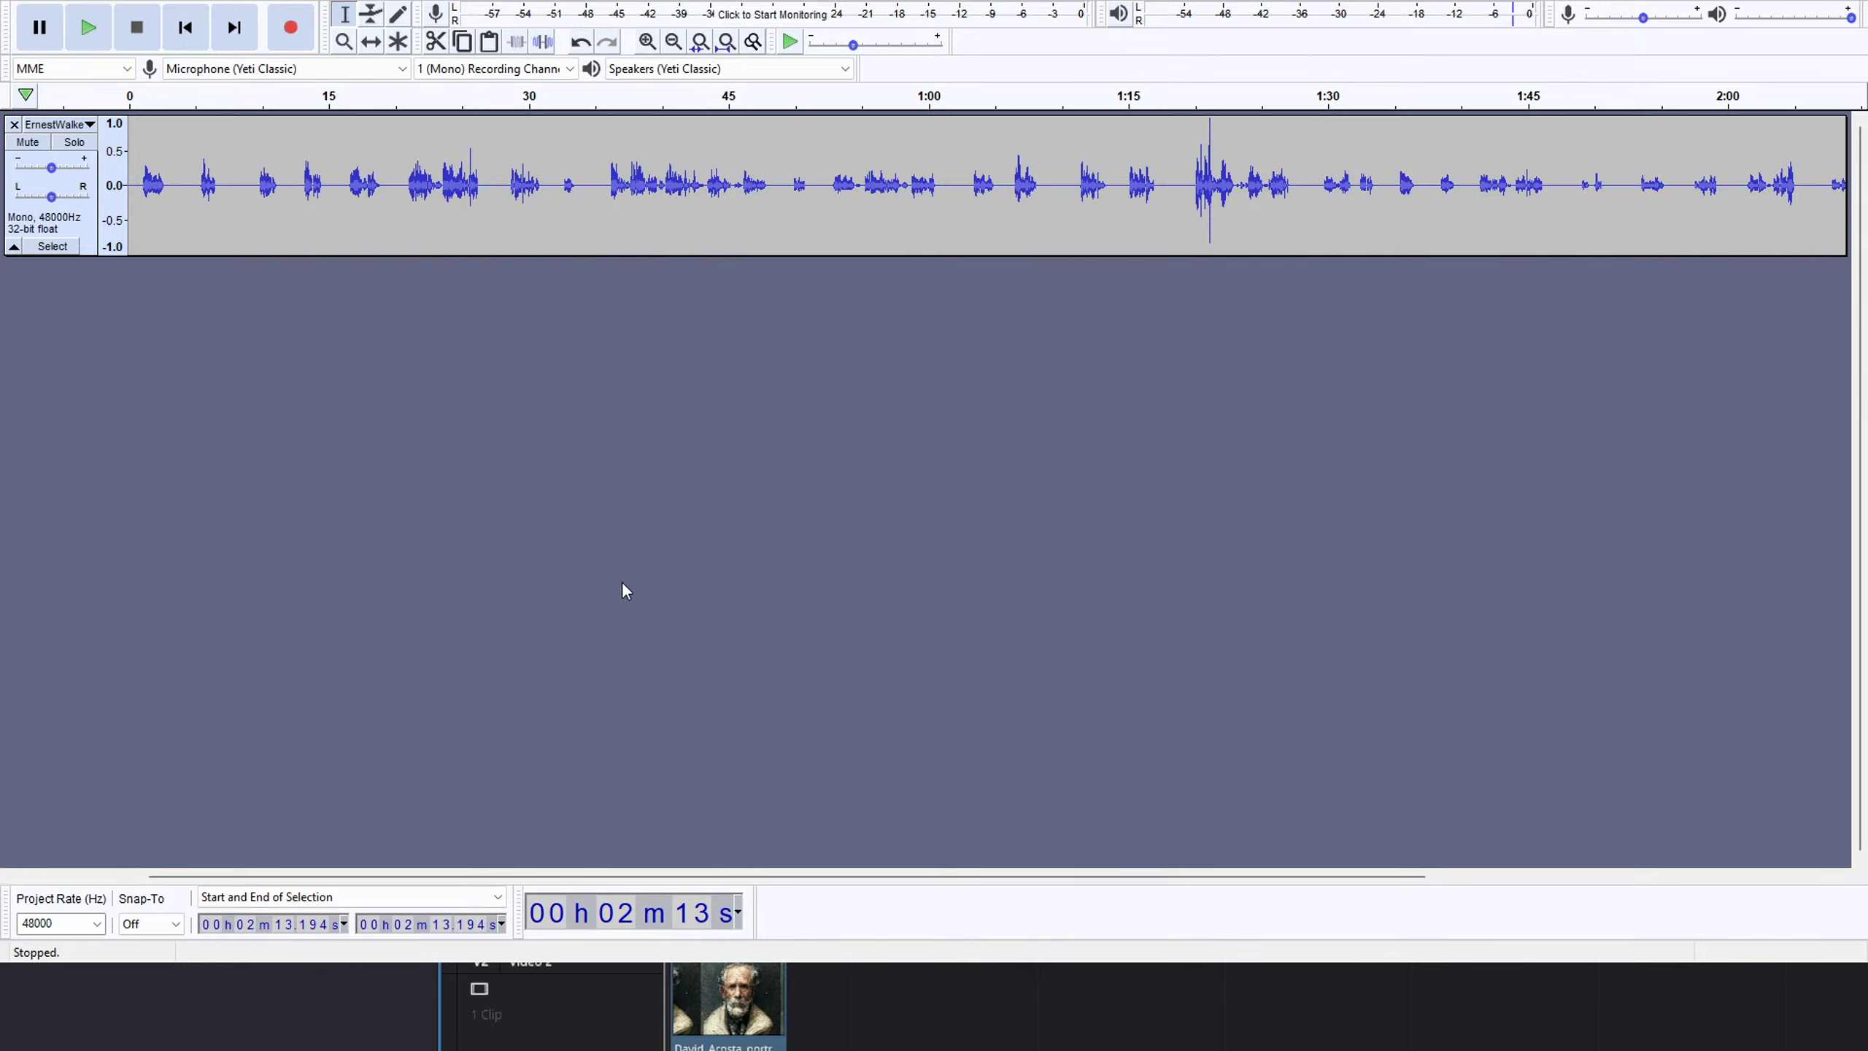
left_click(676, 577)
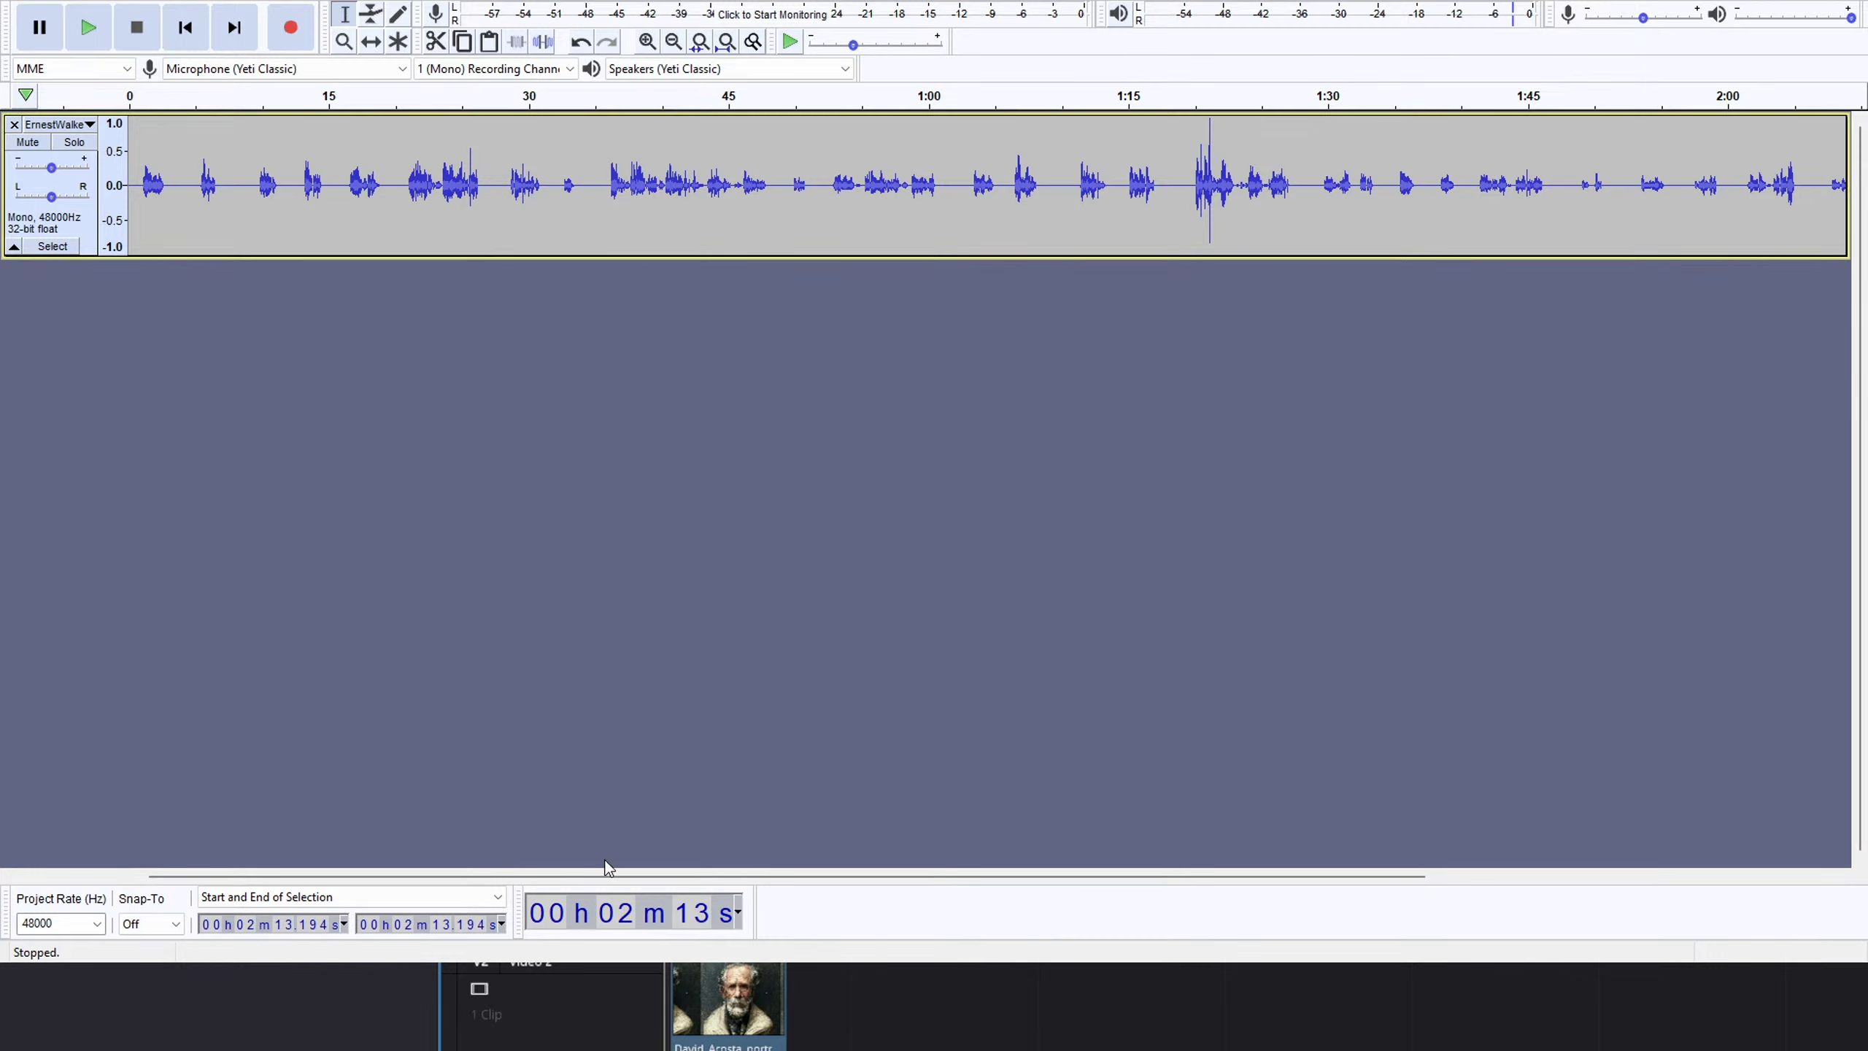
mouse_move(297, 883)
left_mouse_down()
mouse_move(1051, 846)
mouse_move(294, 887)
left_mouse_up()
left_click(706, 1049)
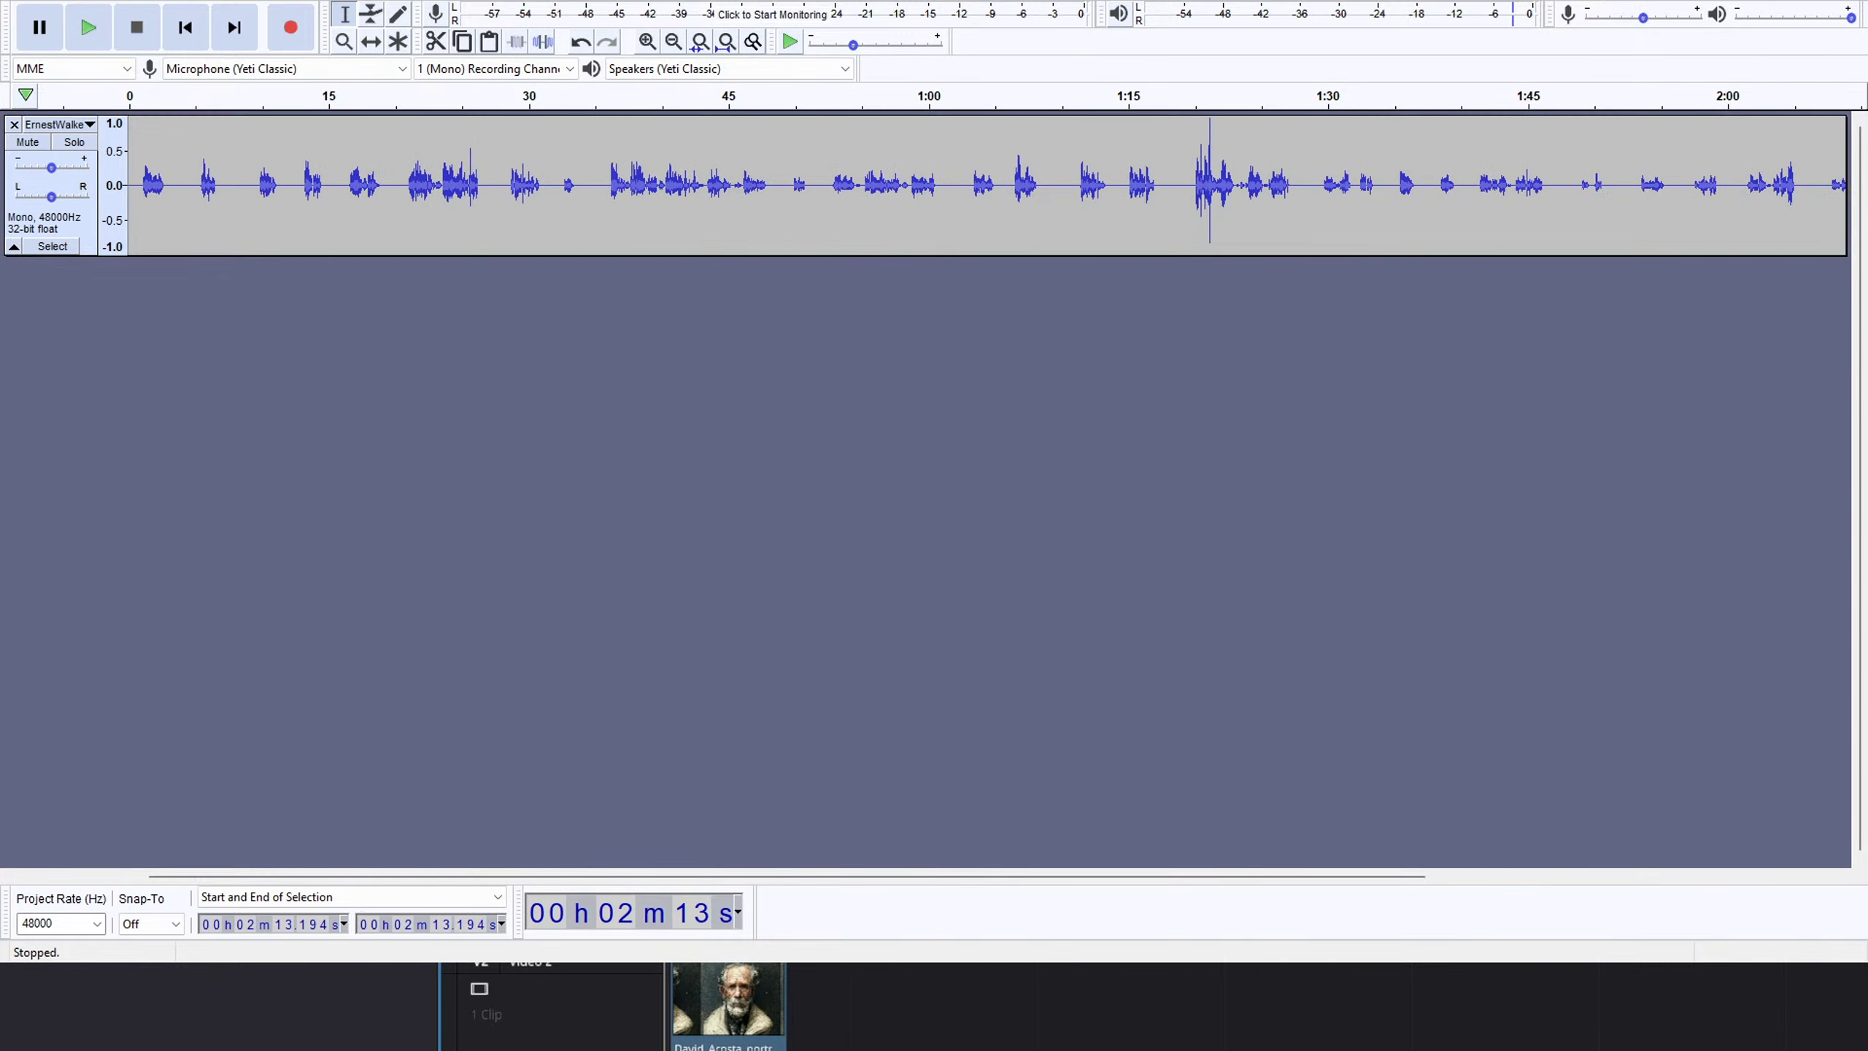